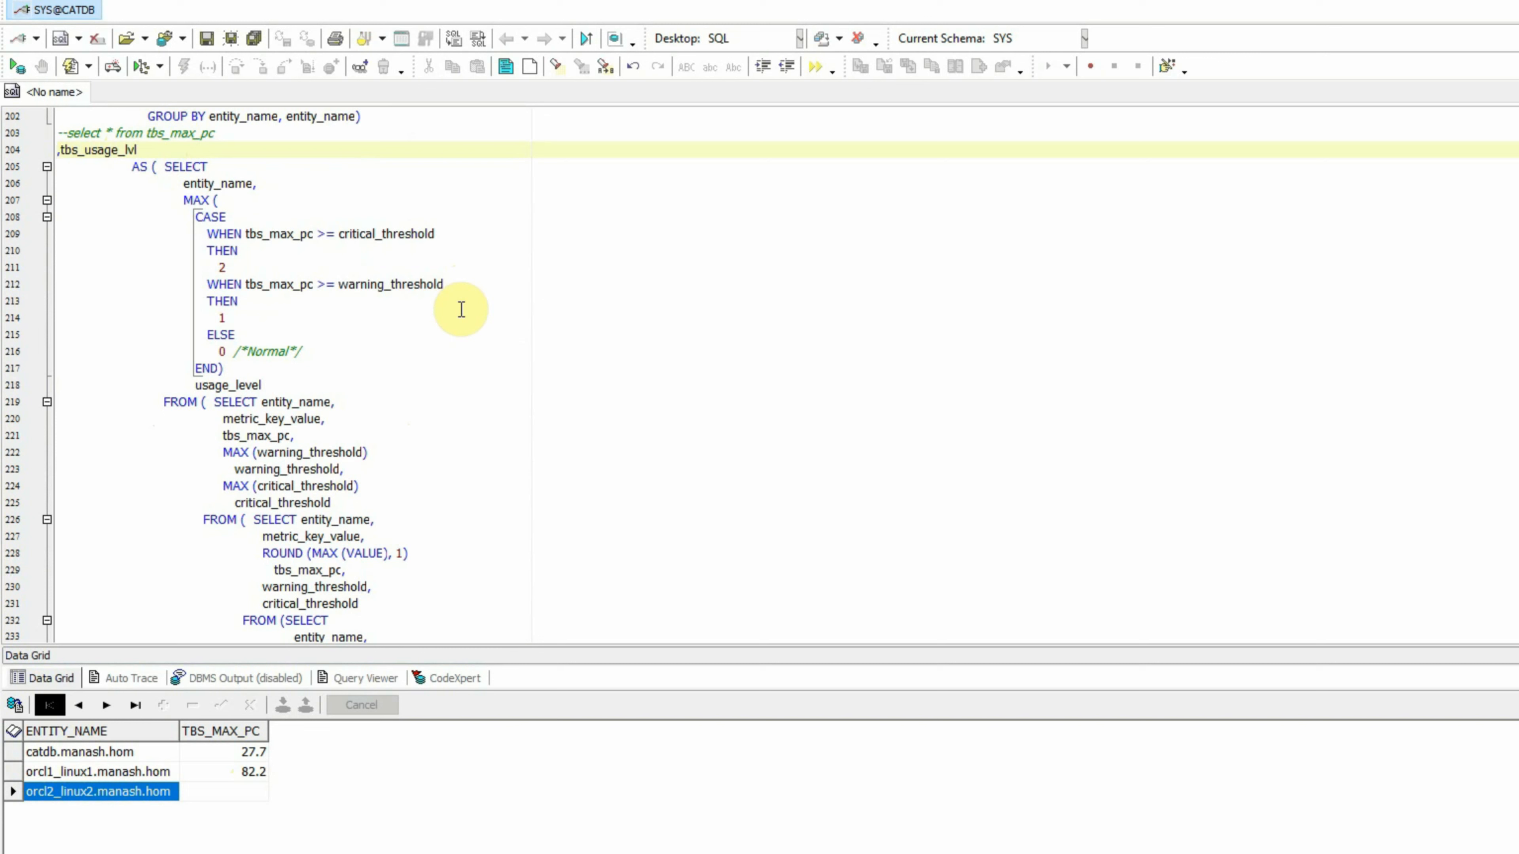
- Insert two blank lines between the commented tbs_usage_lvl test query and the dfs_max_pc block
type(",")
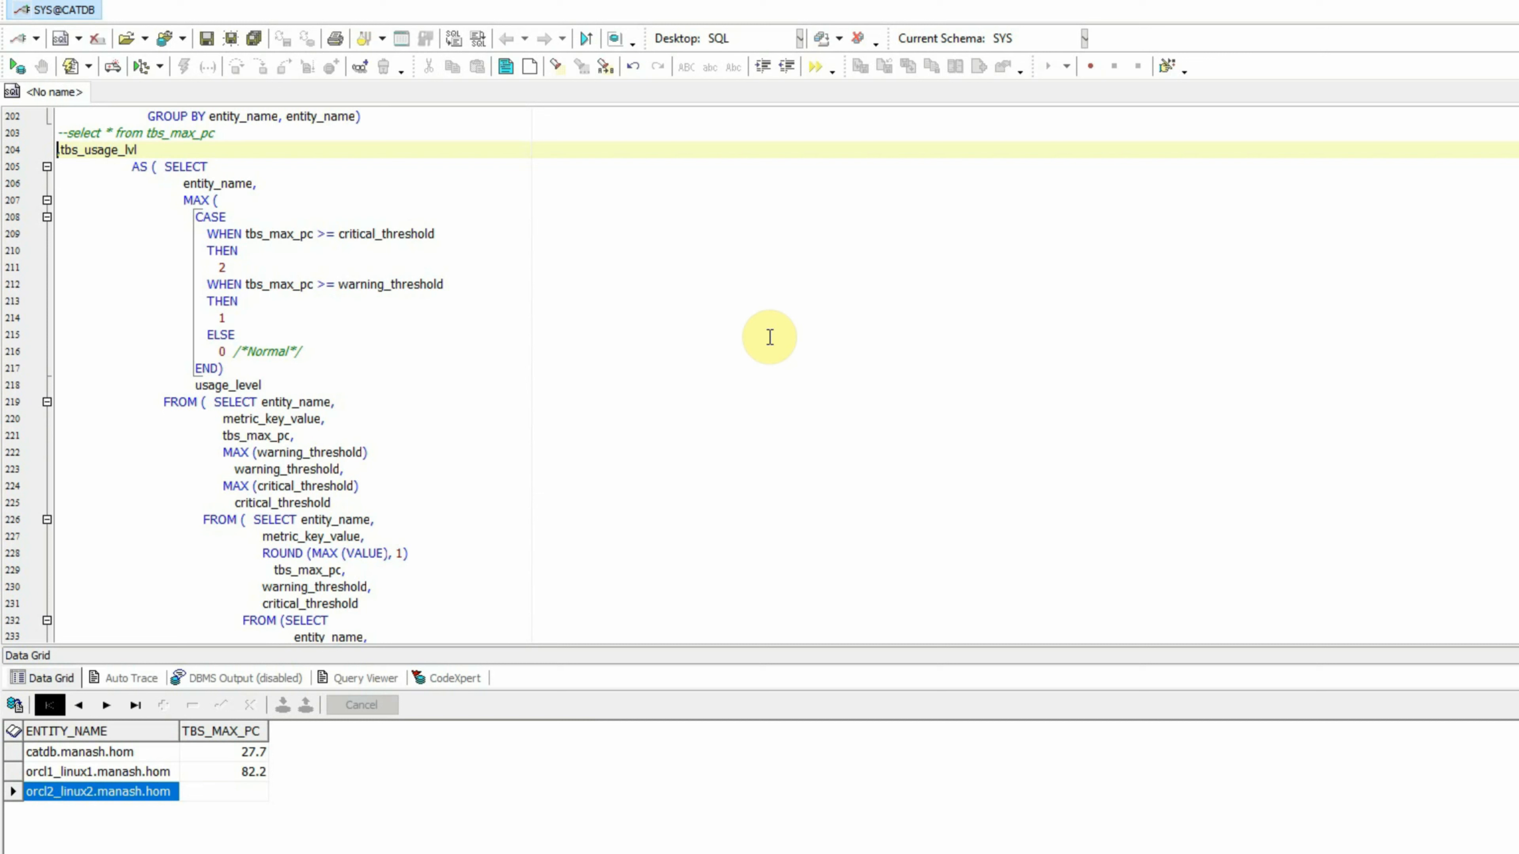
scroll(591, 445, "down", 20)
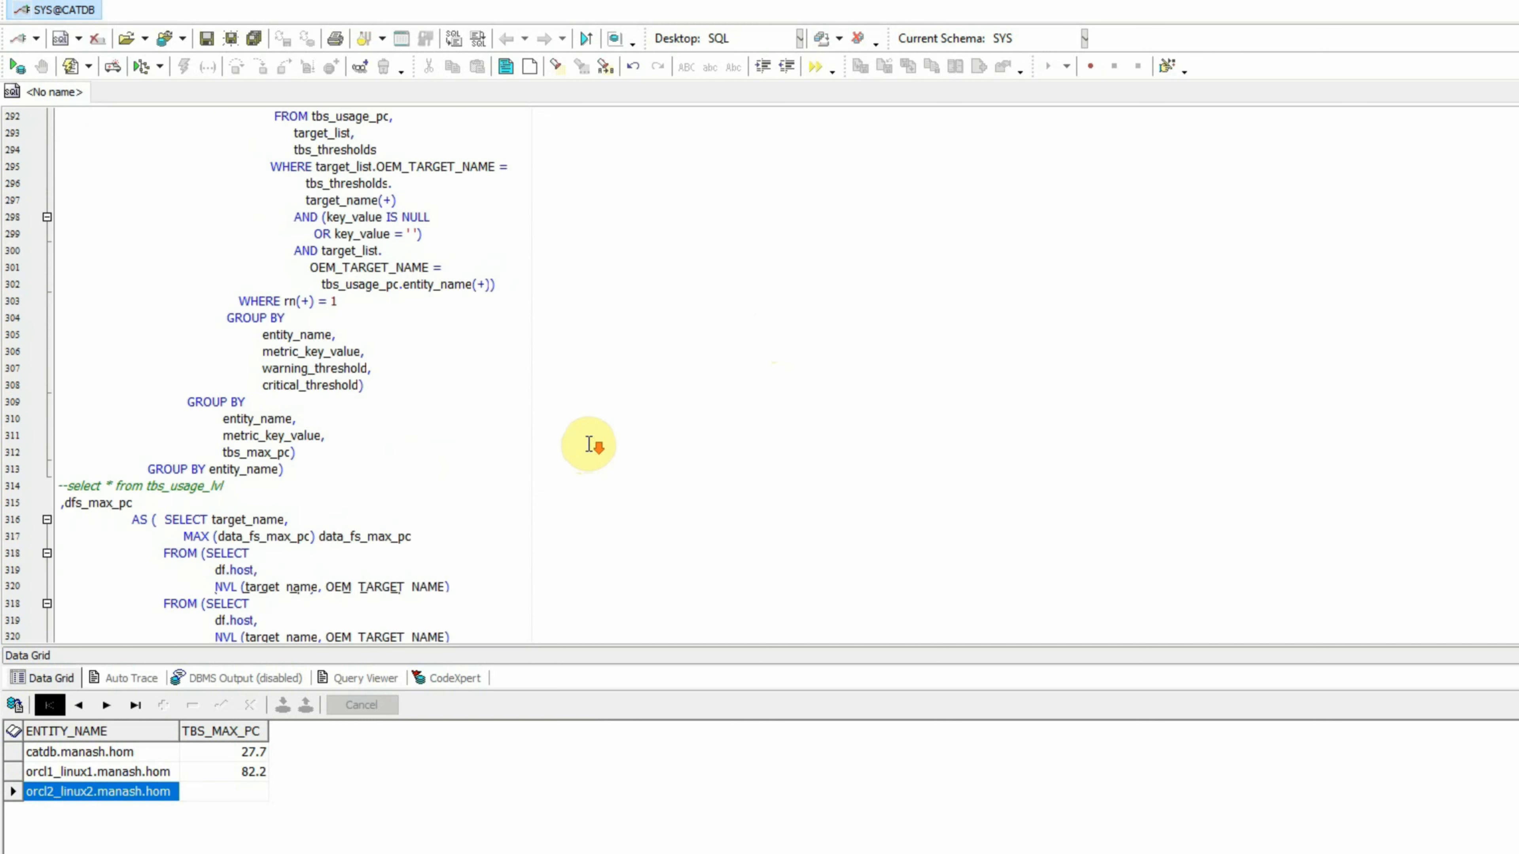
left_click(277, 431)
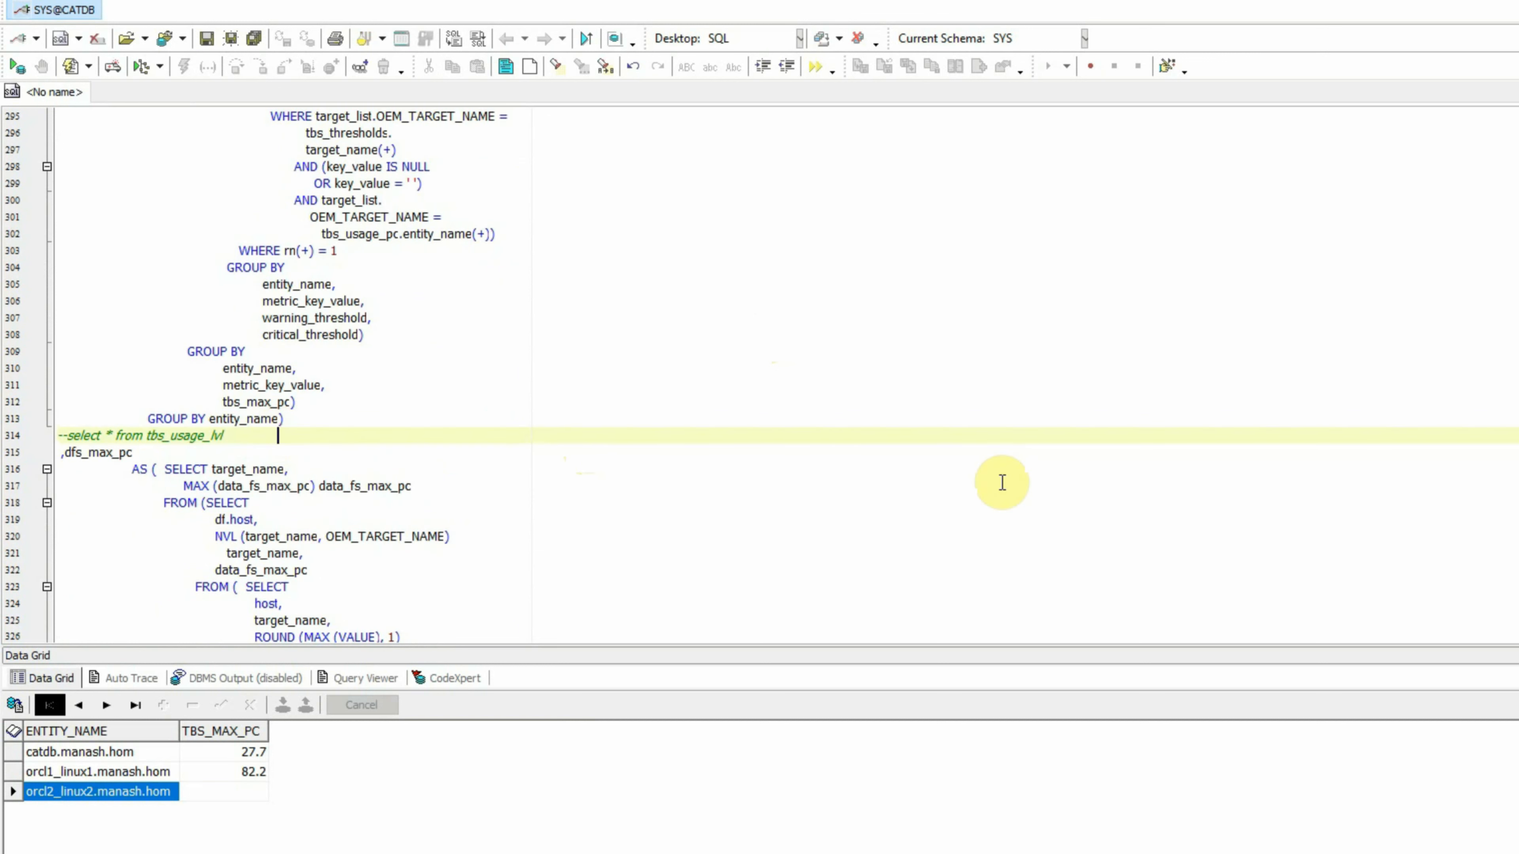
key("Down")
key("Return")
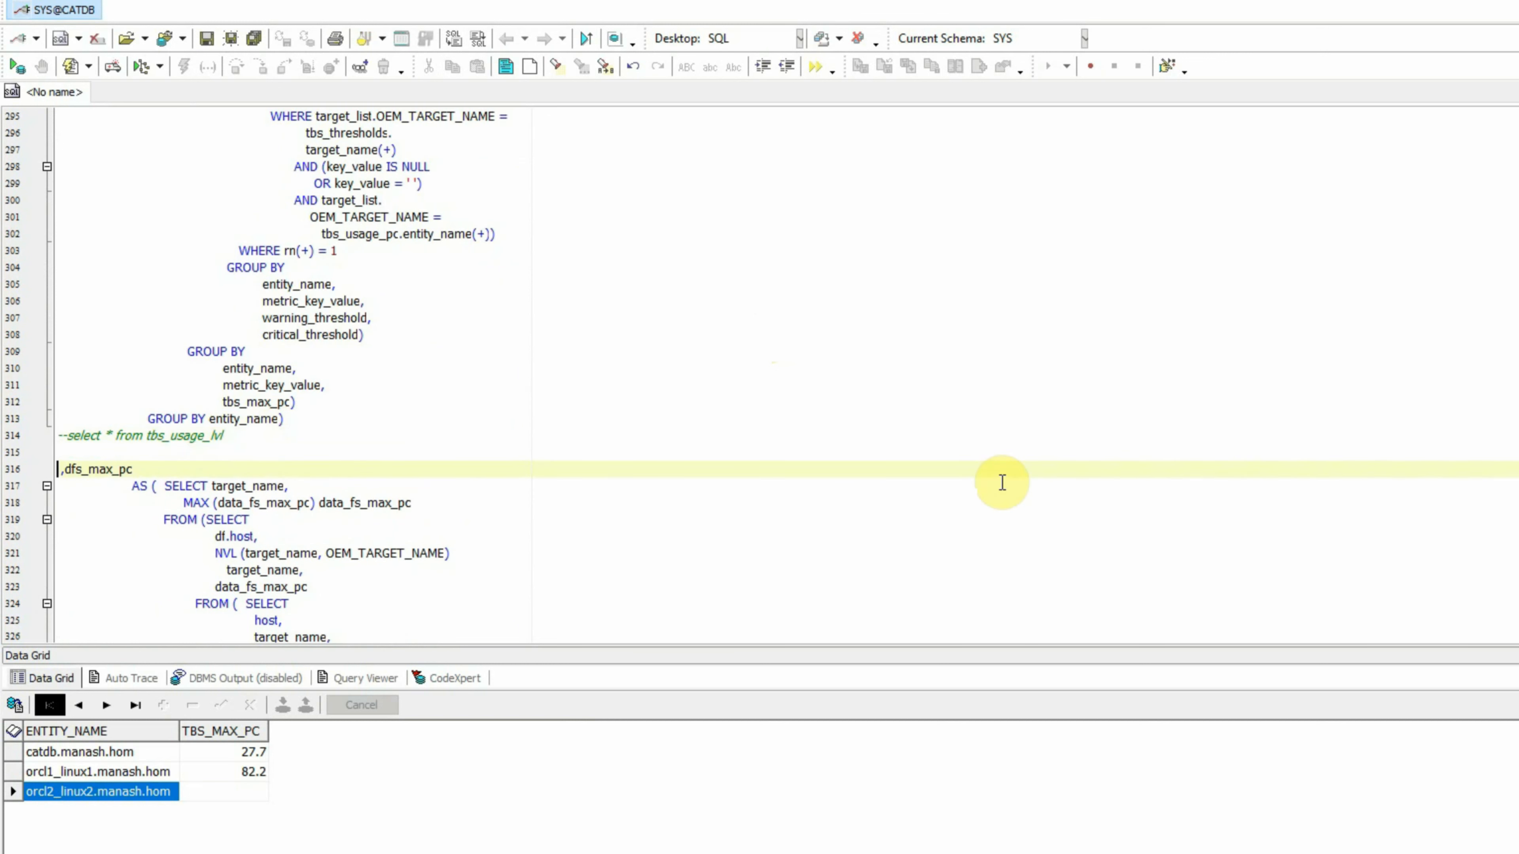
key("Return")
- Uncomment select * from tbs_usage_lvl, run the query, and select the orcl1_linux1 row in the results
key("Up")
key("Up")
key("Up")
key("Delete")
key("Delete")
key("End")
key("ctrl+Return")
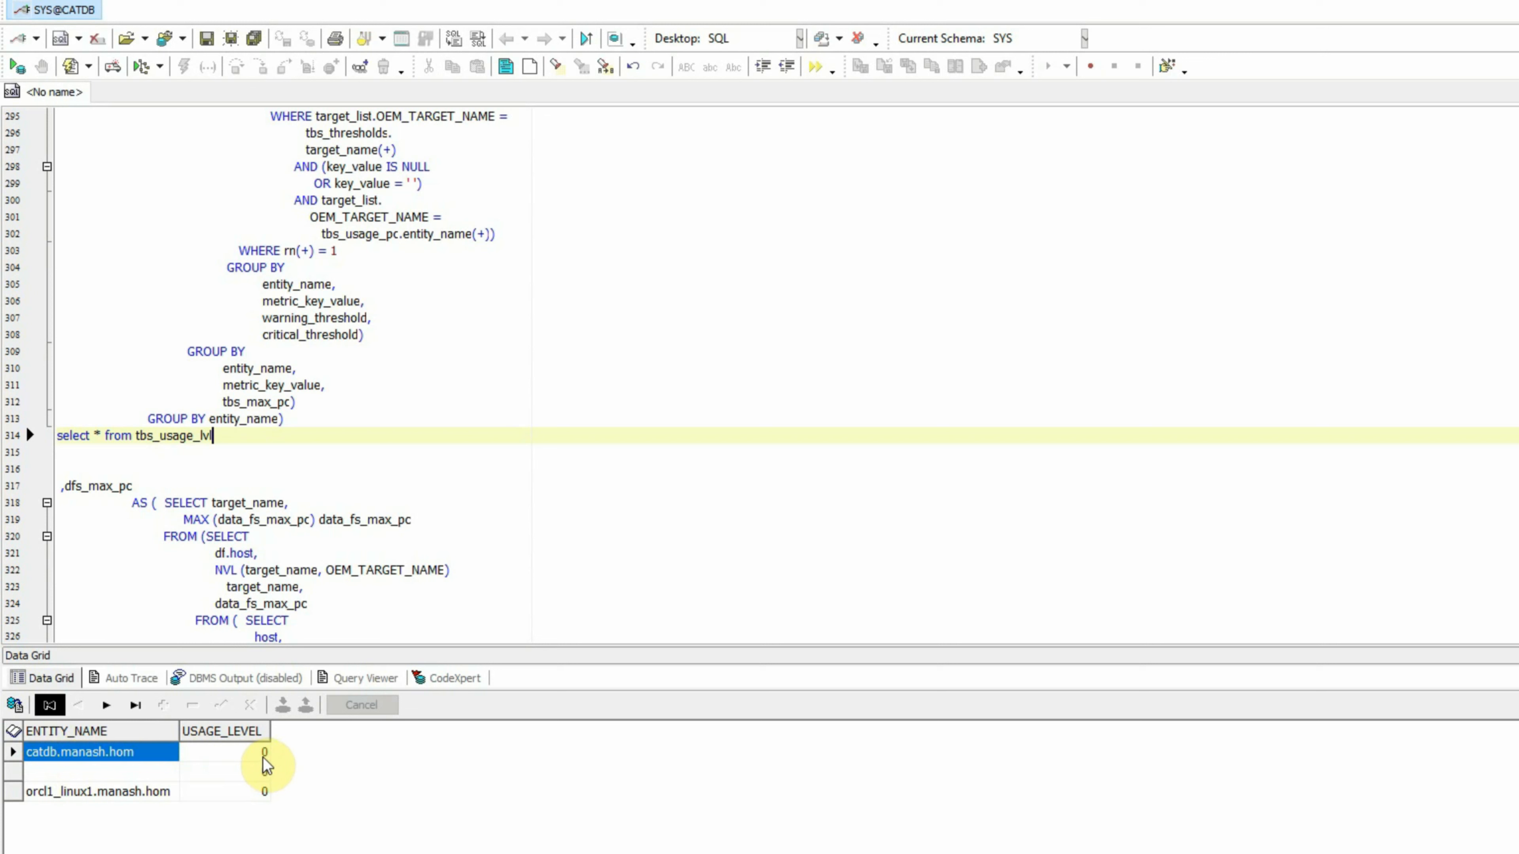
left_click(43, 793)
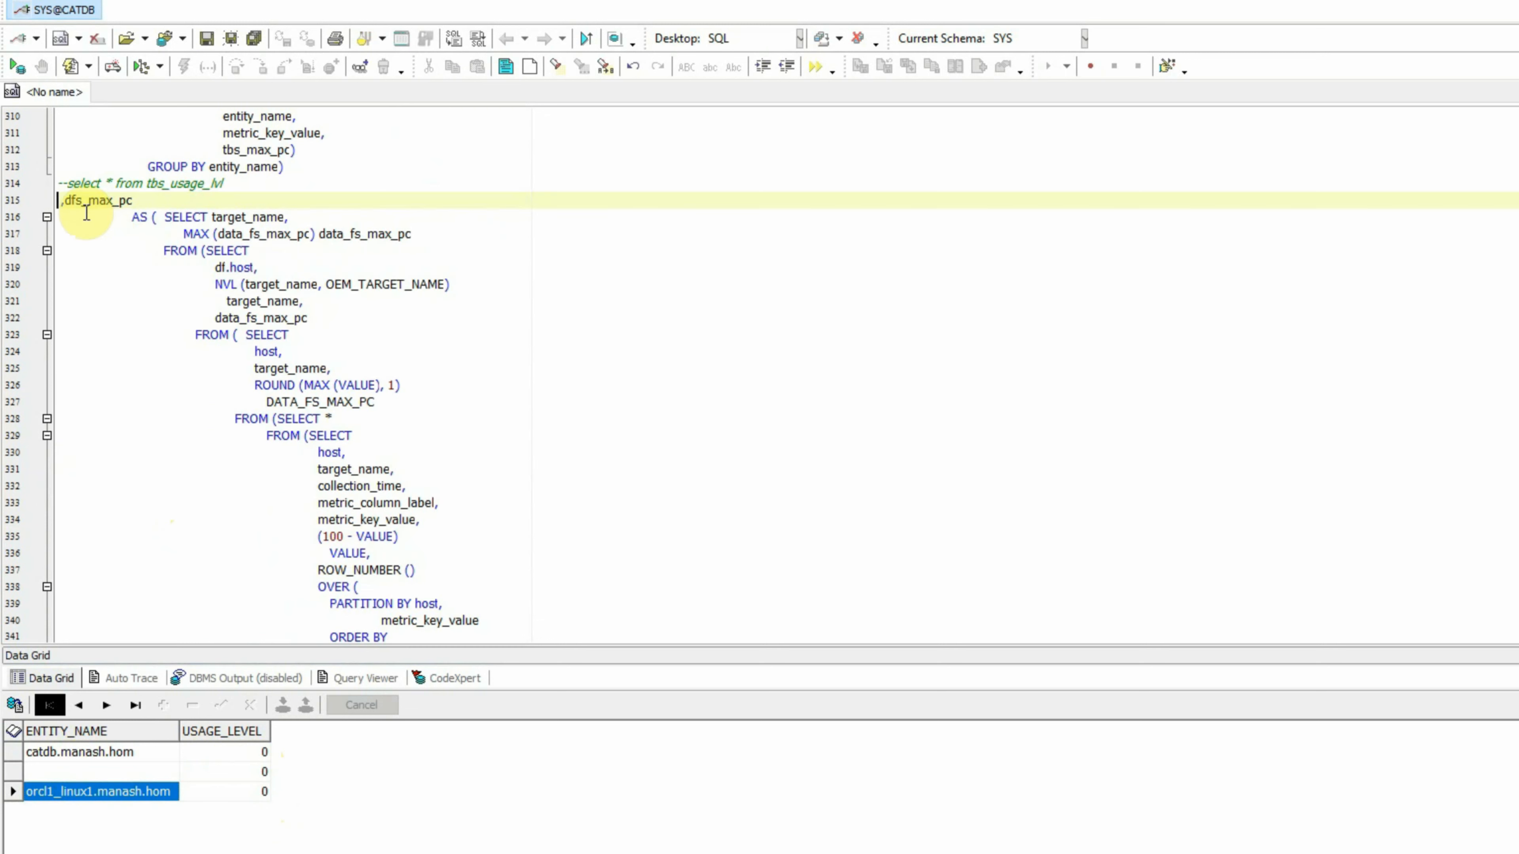
- Insert a blank line between the commented dfs_max_pc test query and the afs_usage_pc block
left_click_drag(56, 205, 135, 202)
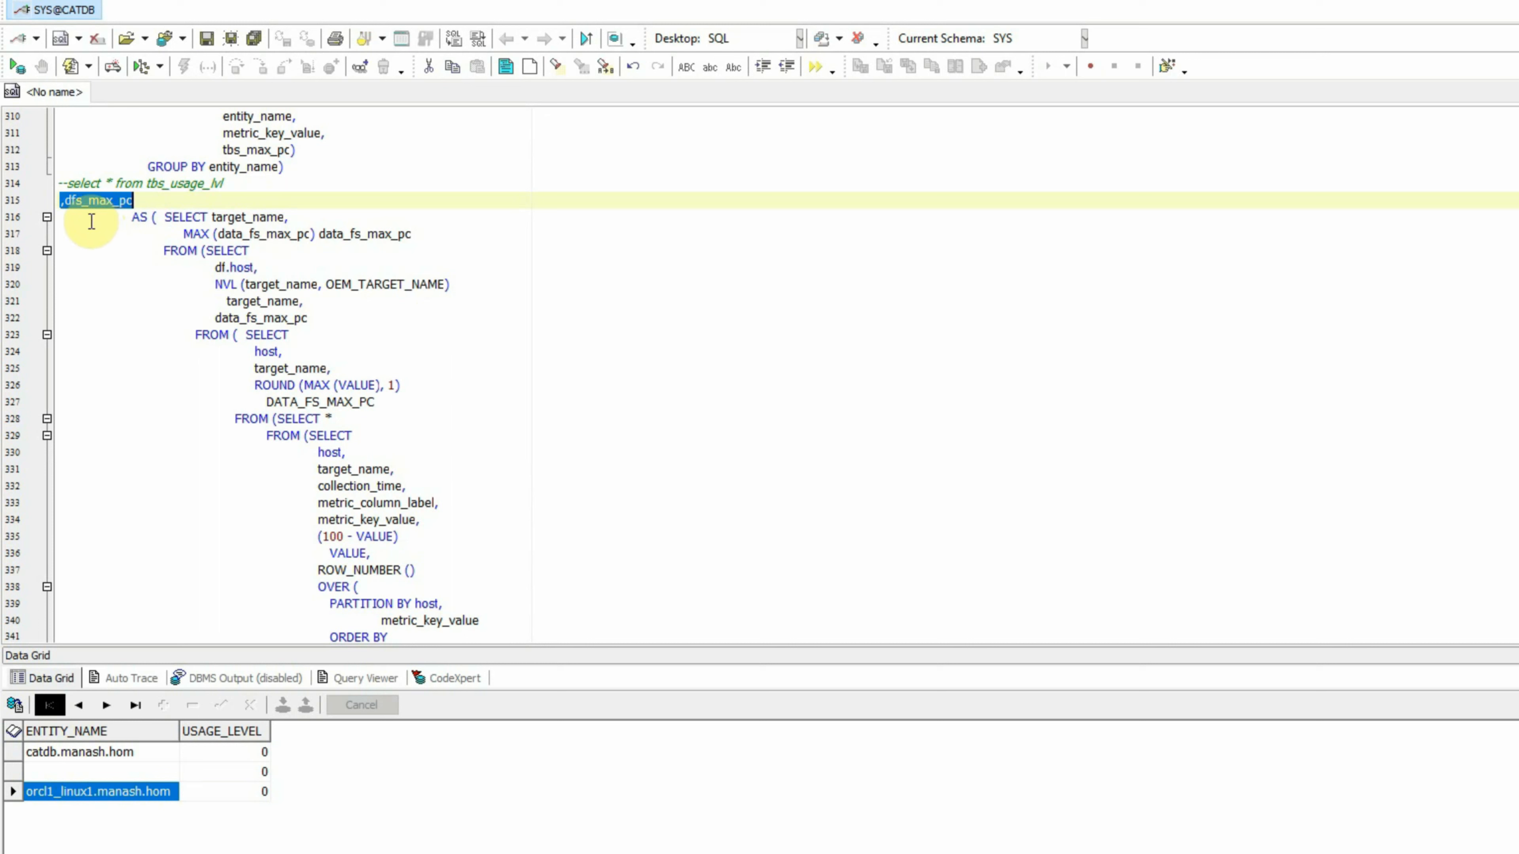
scroll(122, 502, "down", 13)
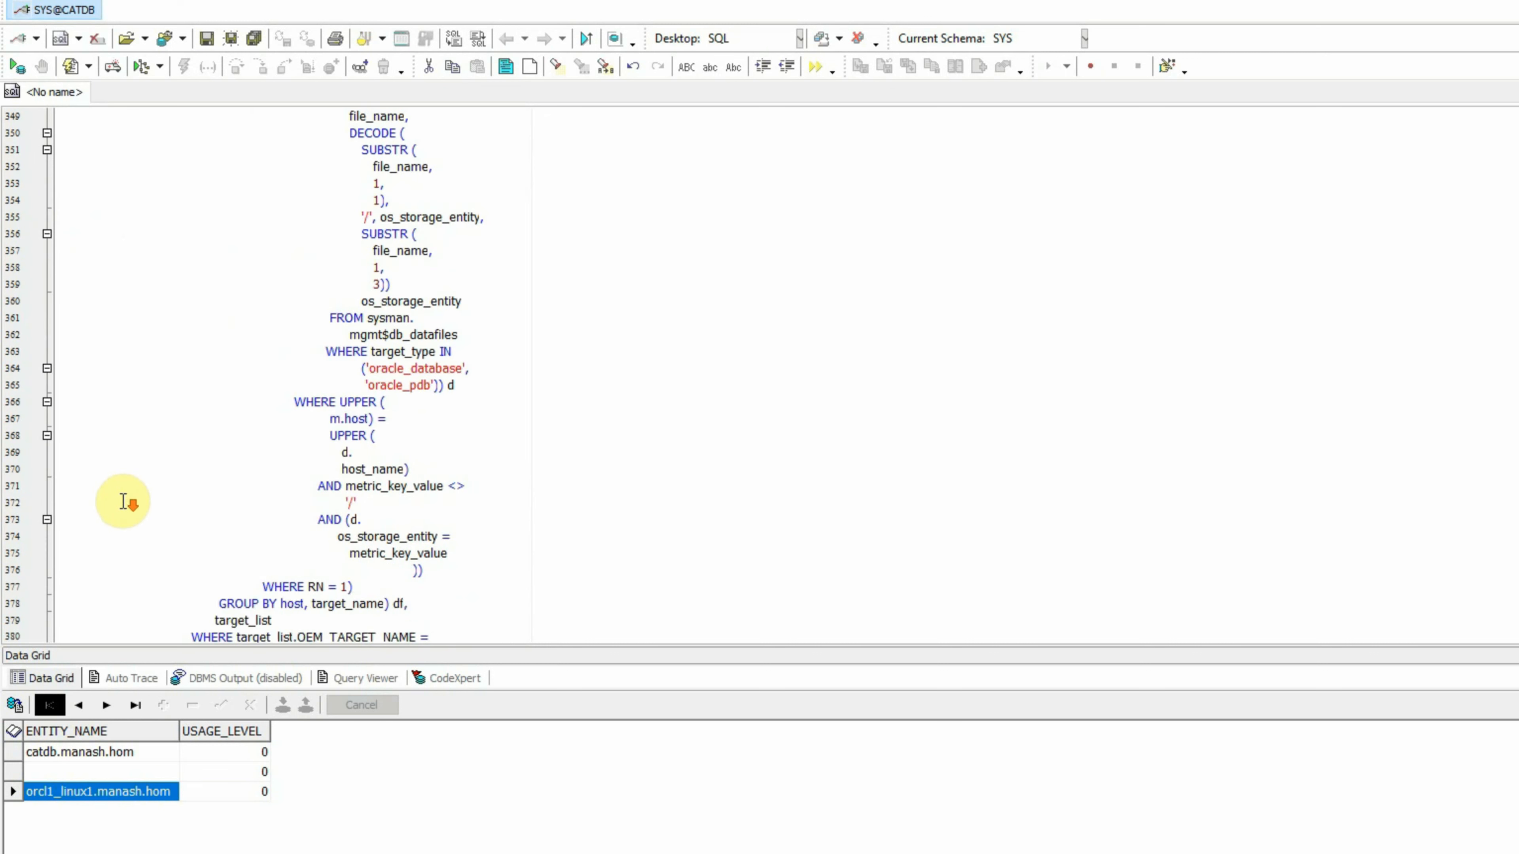
scroll(123, 502, "down", 20)
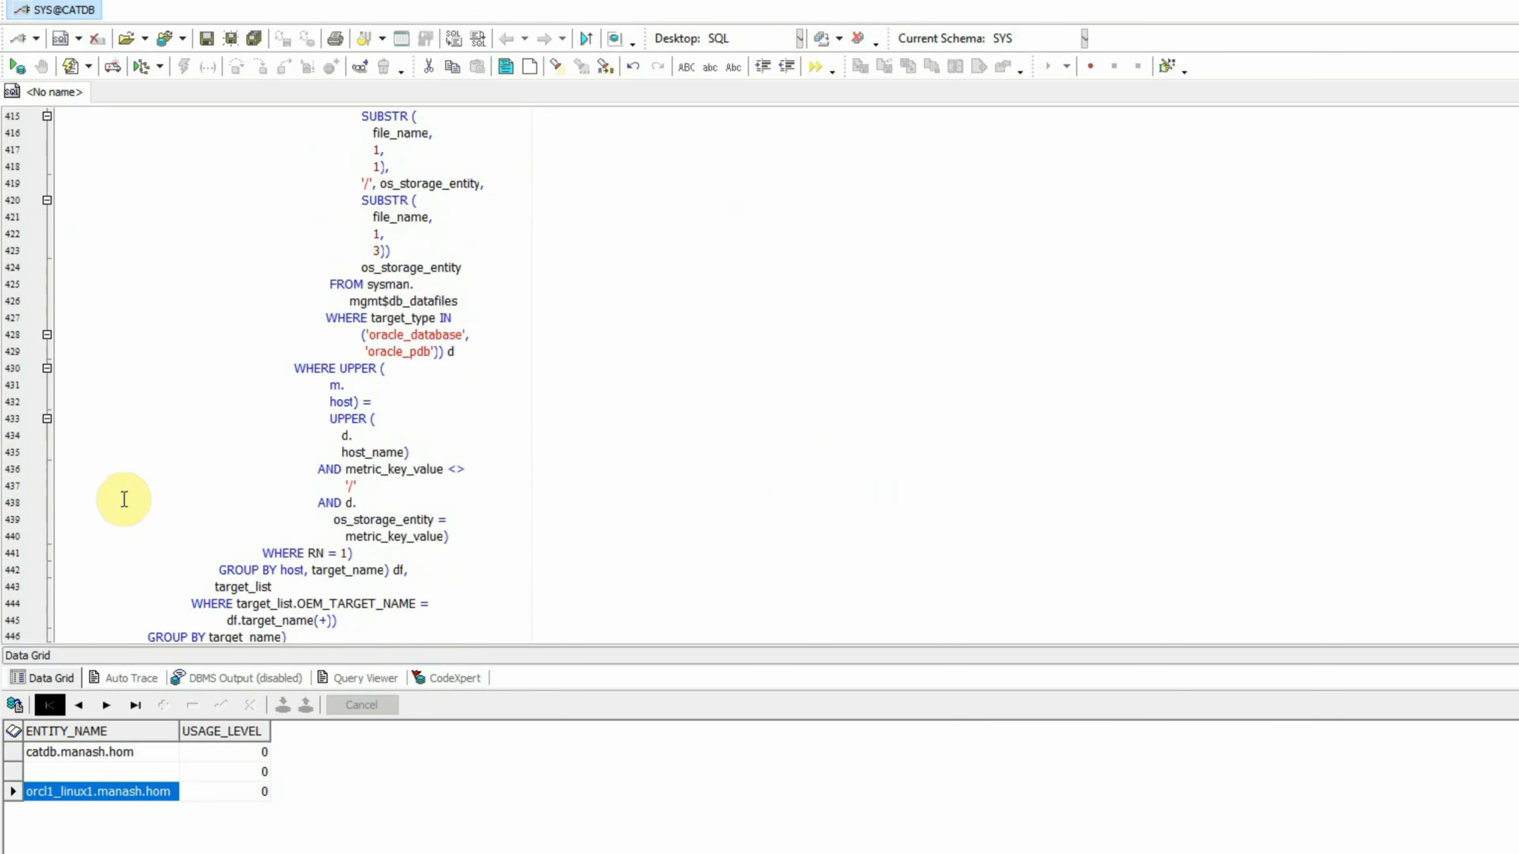
scroll(124, 500, "down", 5)
left_click(104, 402)
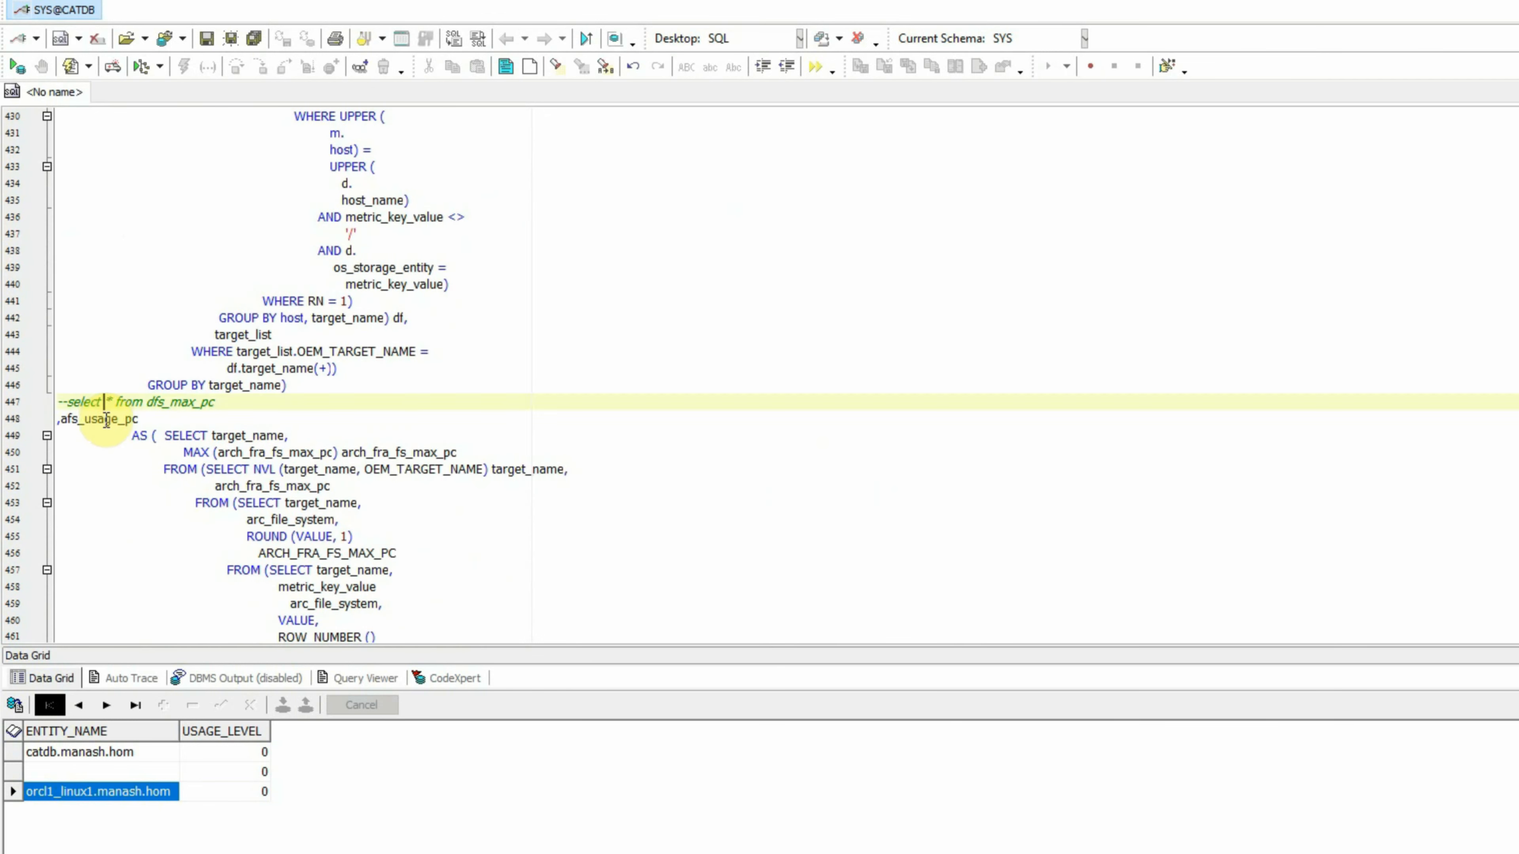
key("Home")
key("Down")
key("Return")
- Uncomment select * from dfs_max_pc, run the query, and select the orcl2_linux2 row in the results
key("Up")
key("Up")
key("Delete")
key("Delete")
key("End")
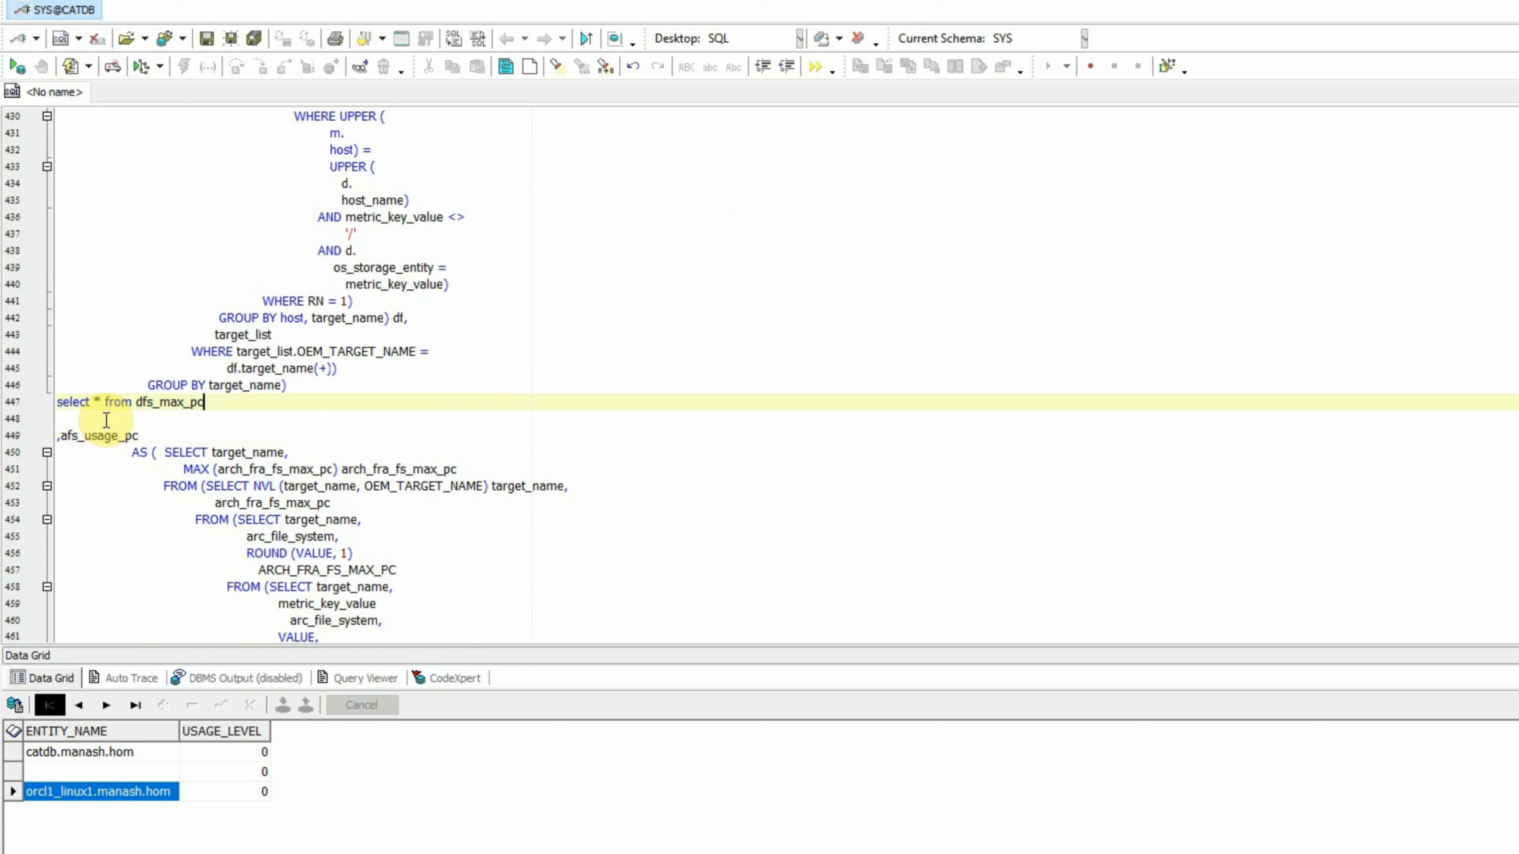
key("F9")
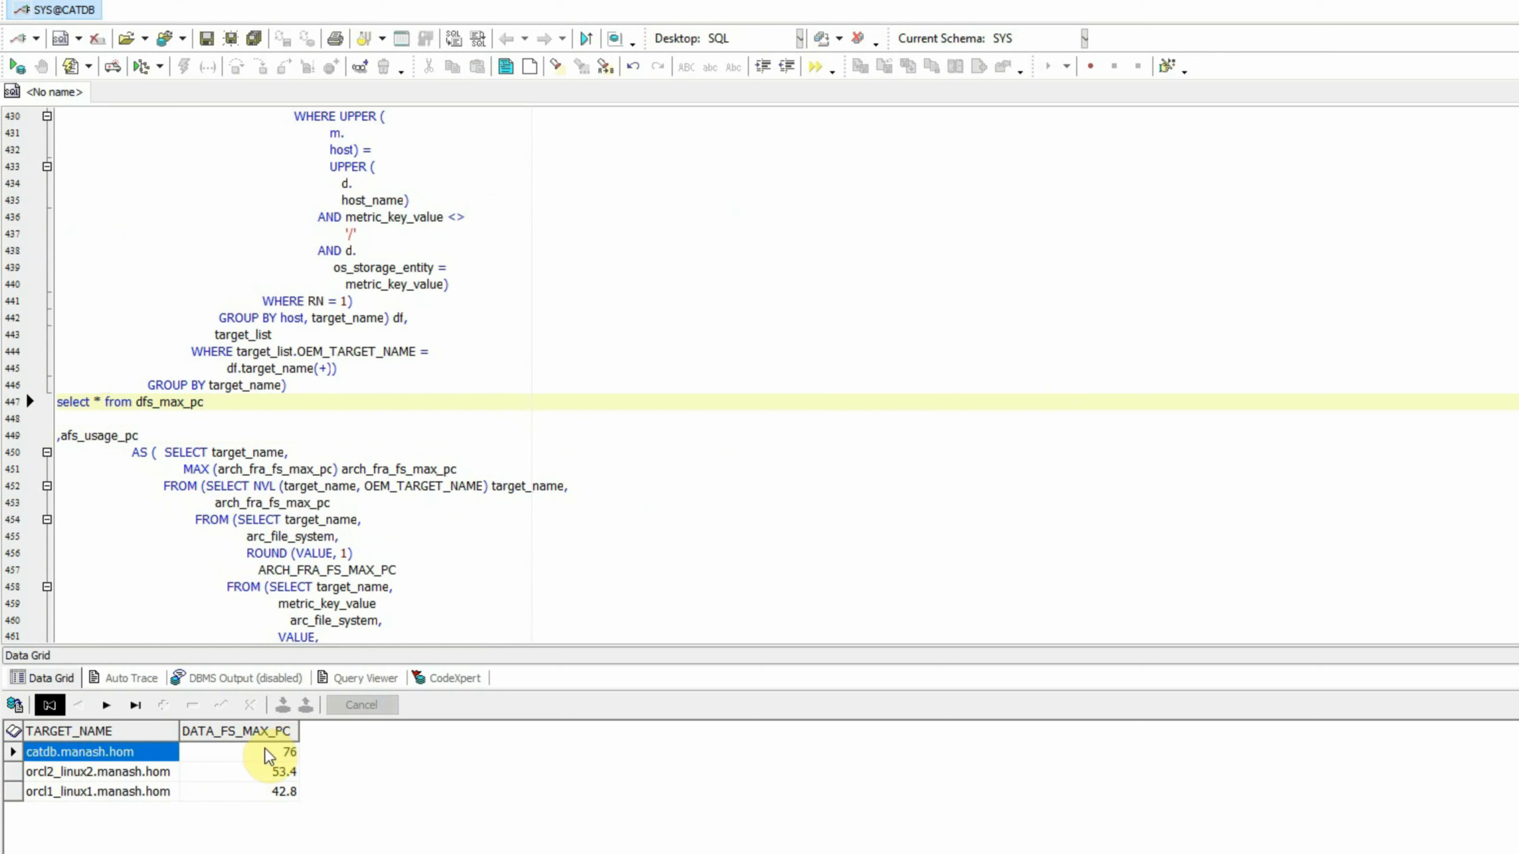
left_click(55, 773)
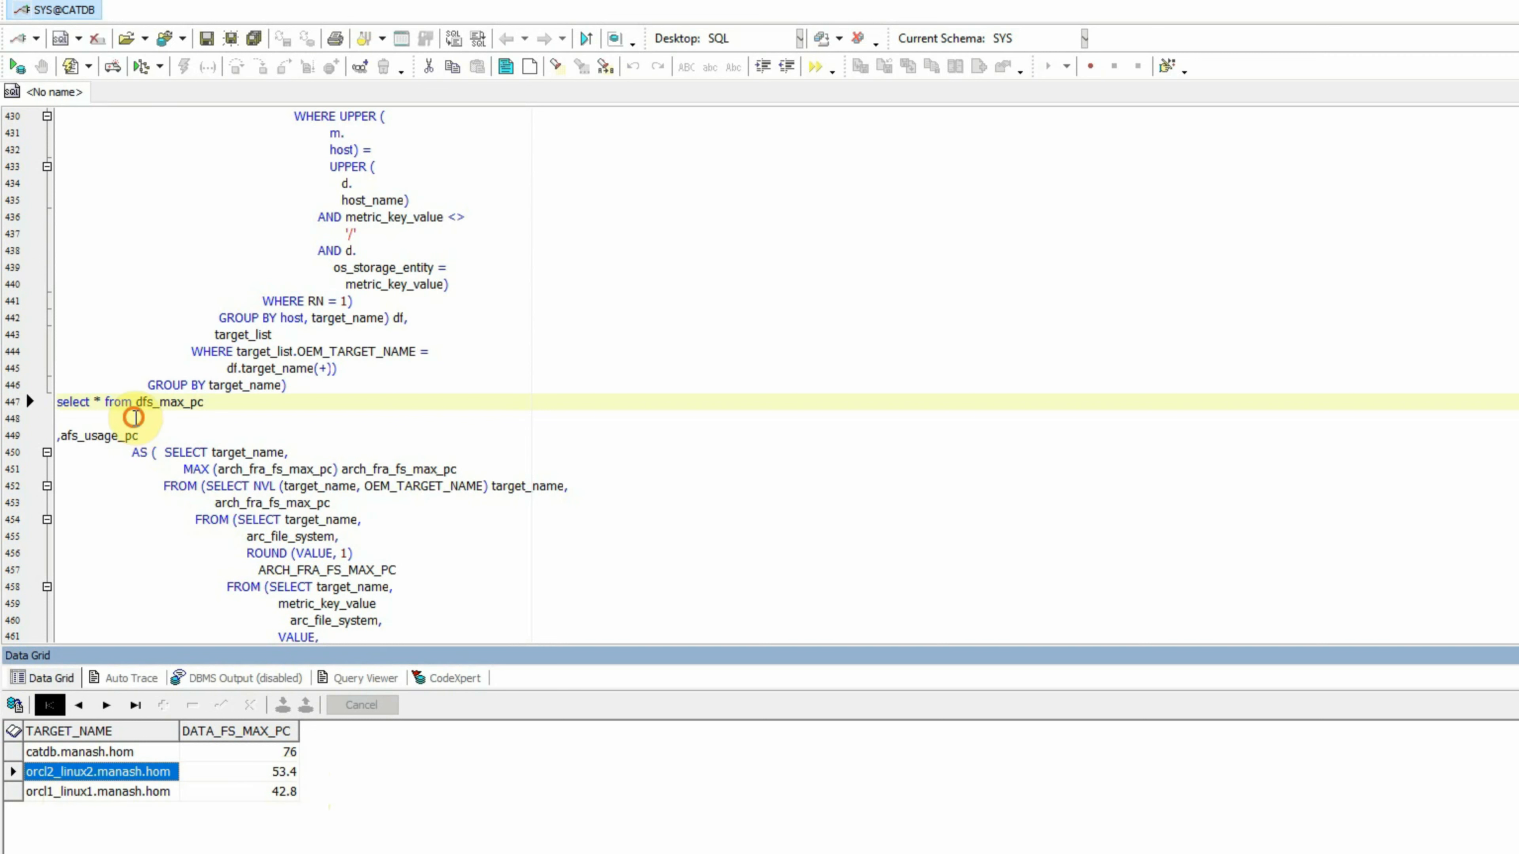
- Comment out the dfs_max_pc test query again and remove the blank line above the afs_usage_pc block
left_click(136, 417)
type("--")
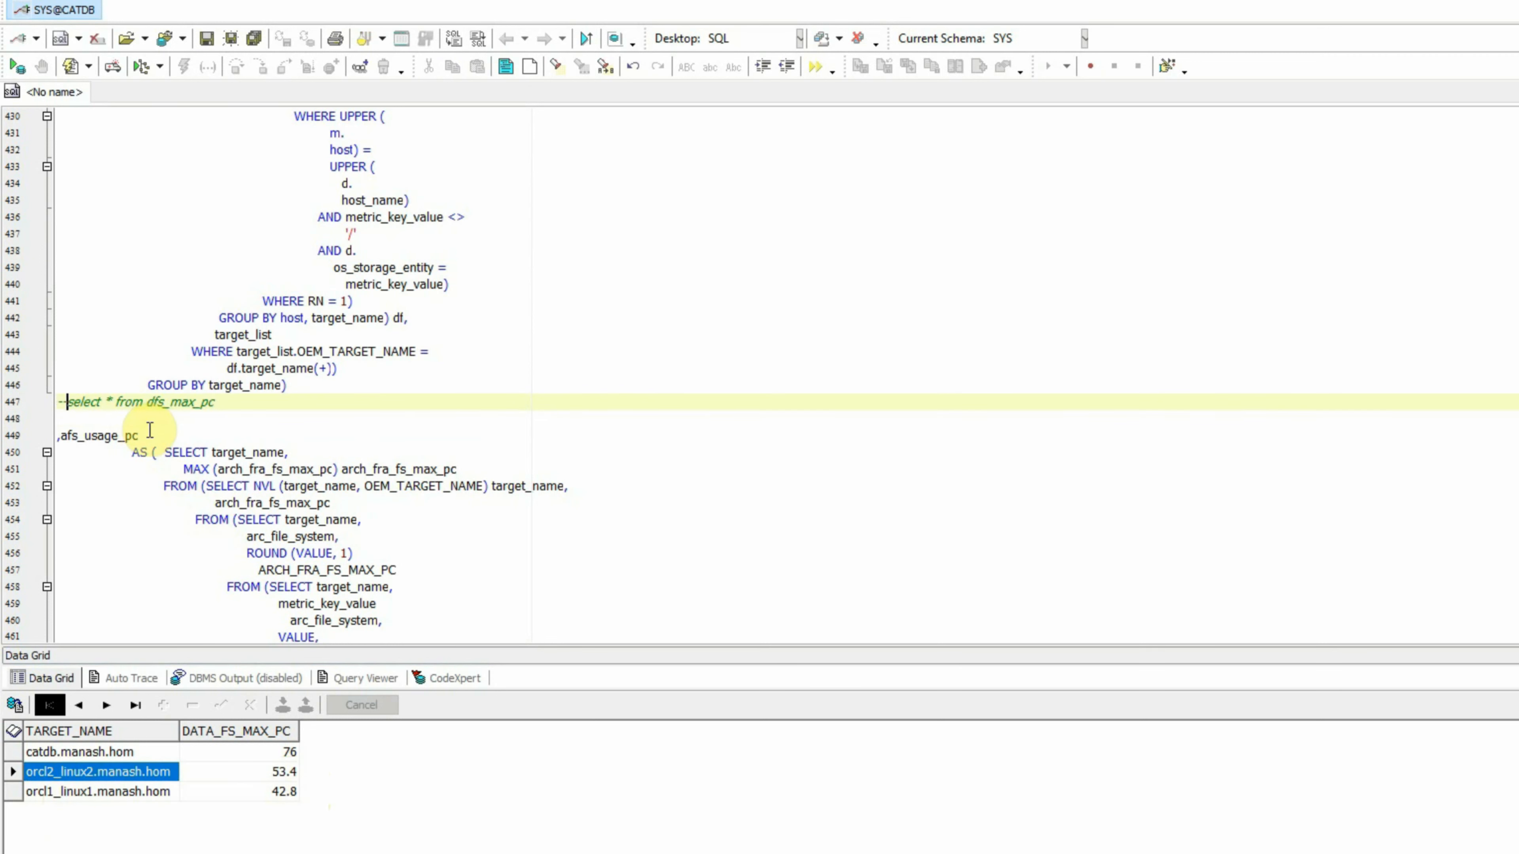
key("Down")
key("Delete")
- Examine the afs_usage_pc block from its name through to its commented test query
scroll(251, 344, "down", 3)
scroll(251, 344, "down", 1)
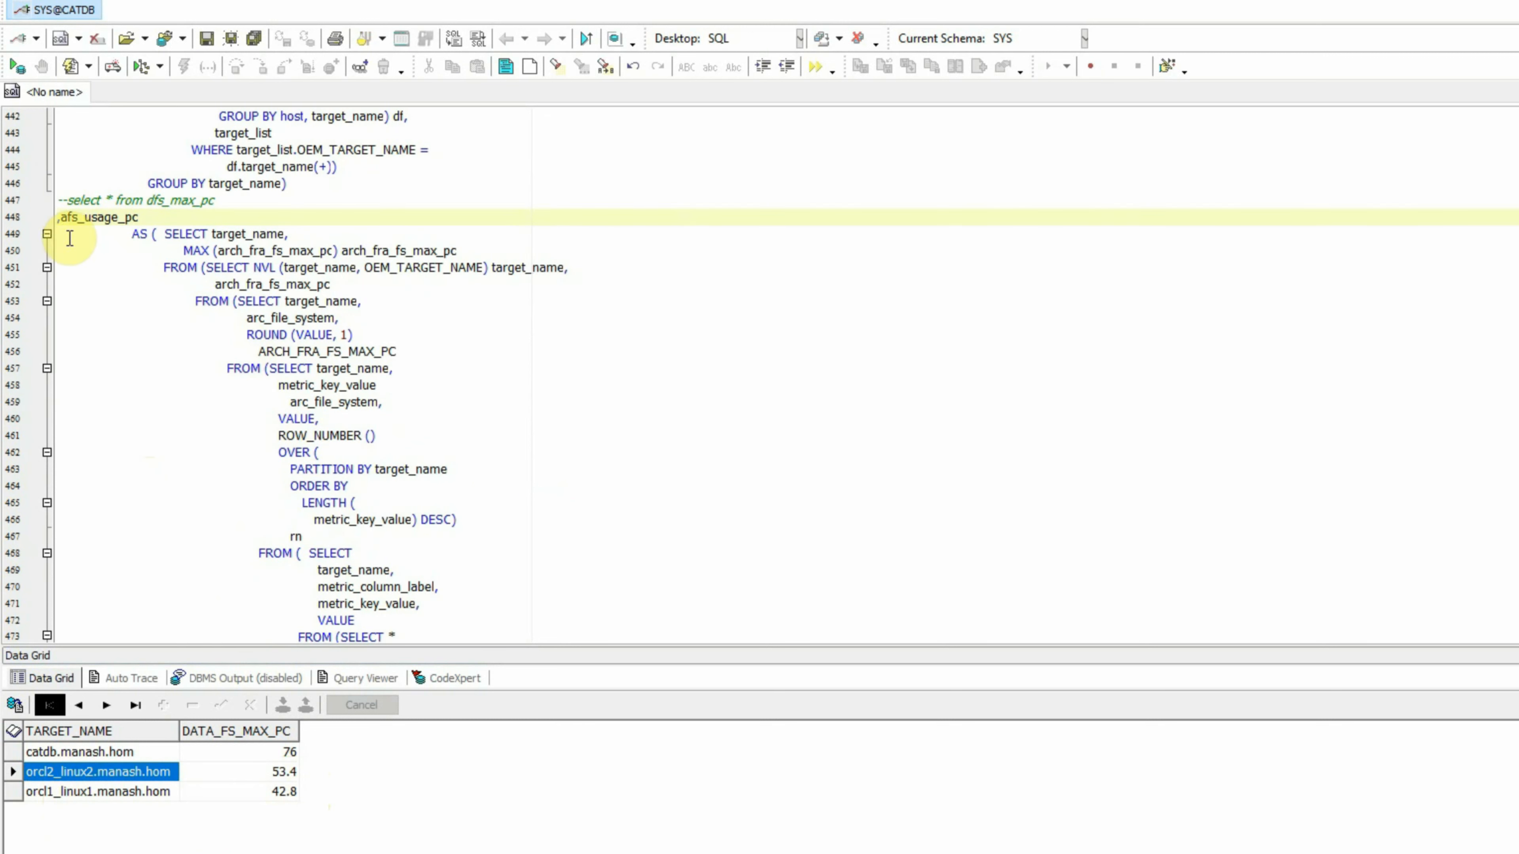
left_click_drag(59, 217, 141, 215)
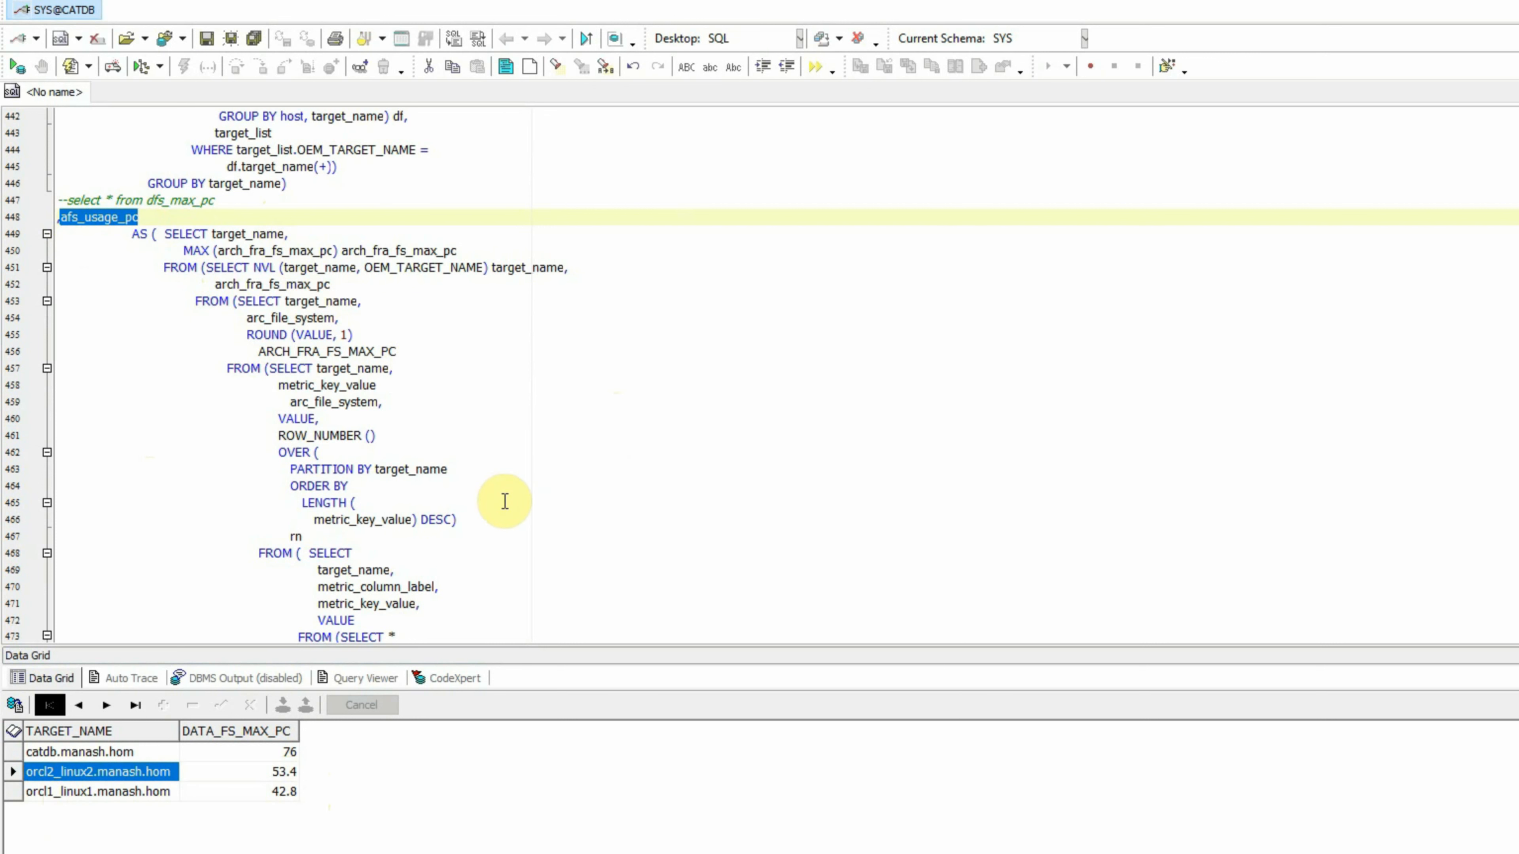
scroll(505, 500, "down", 20)
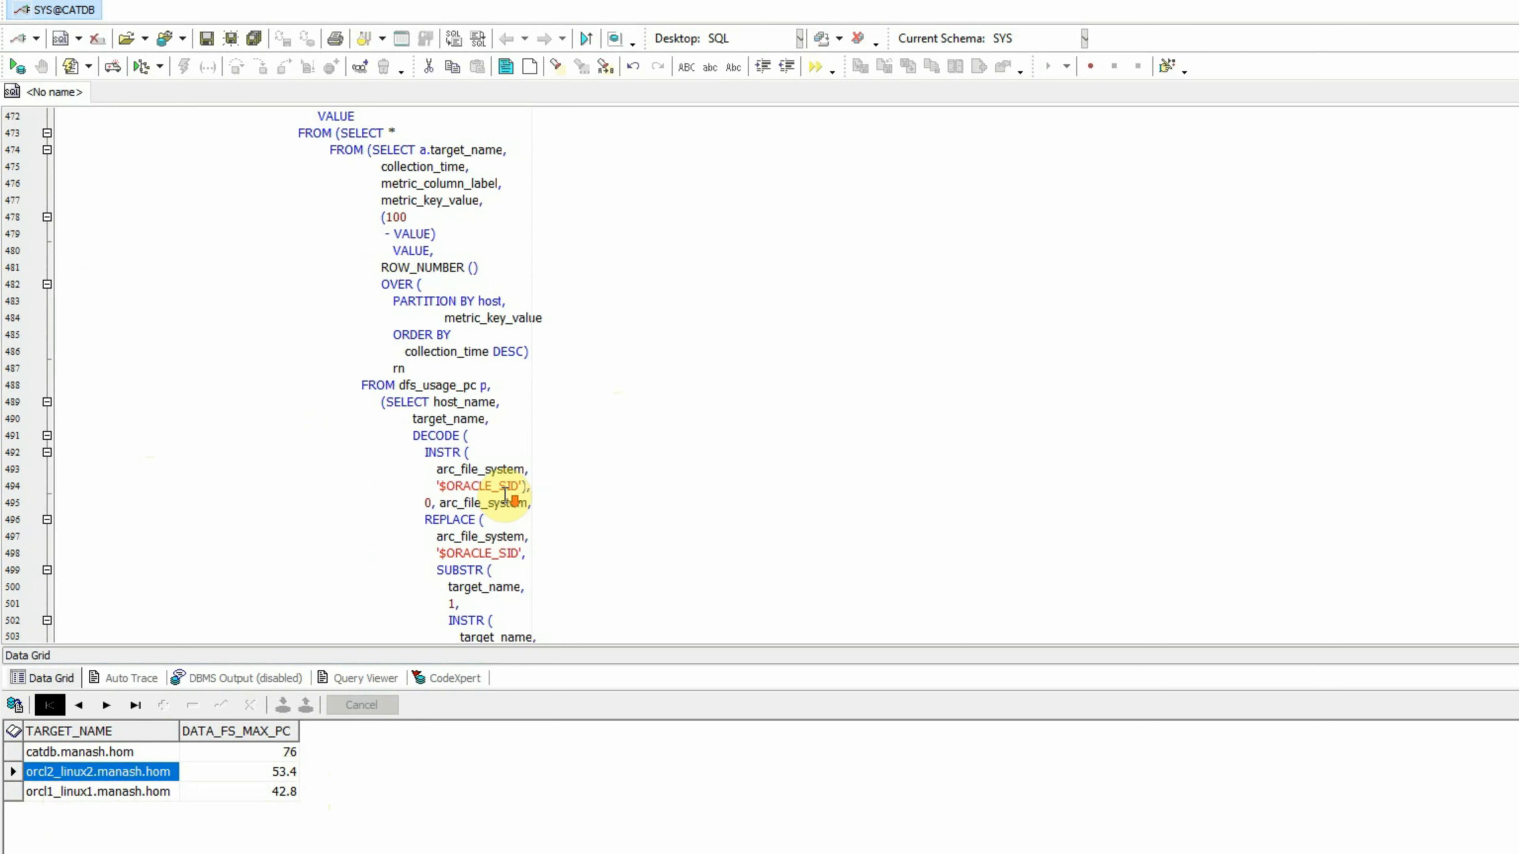
scroll(505, 490, "down", 19)
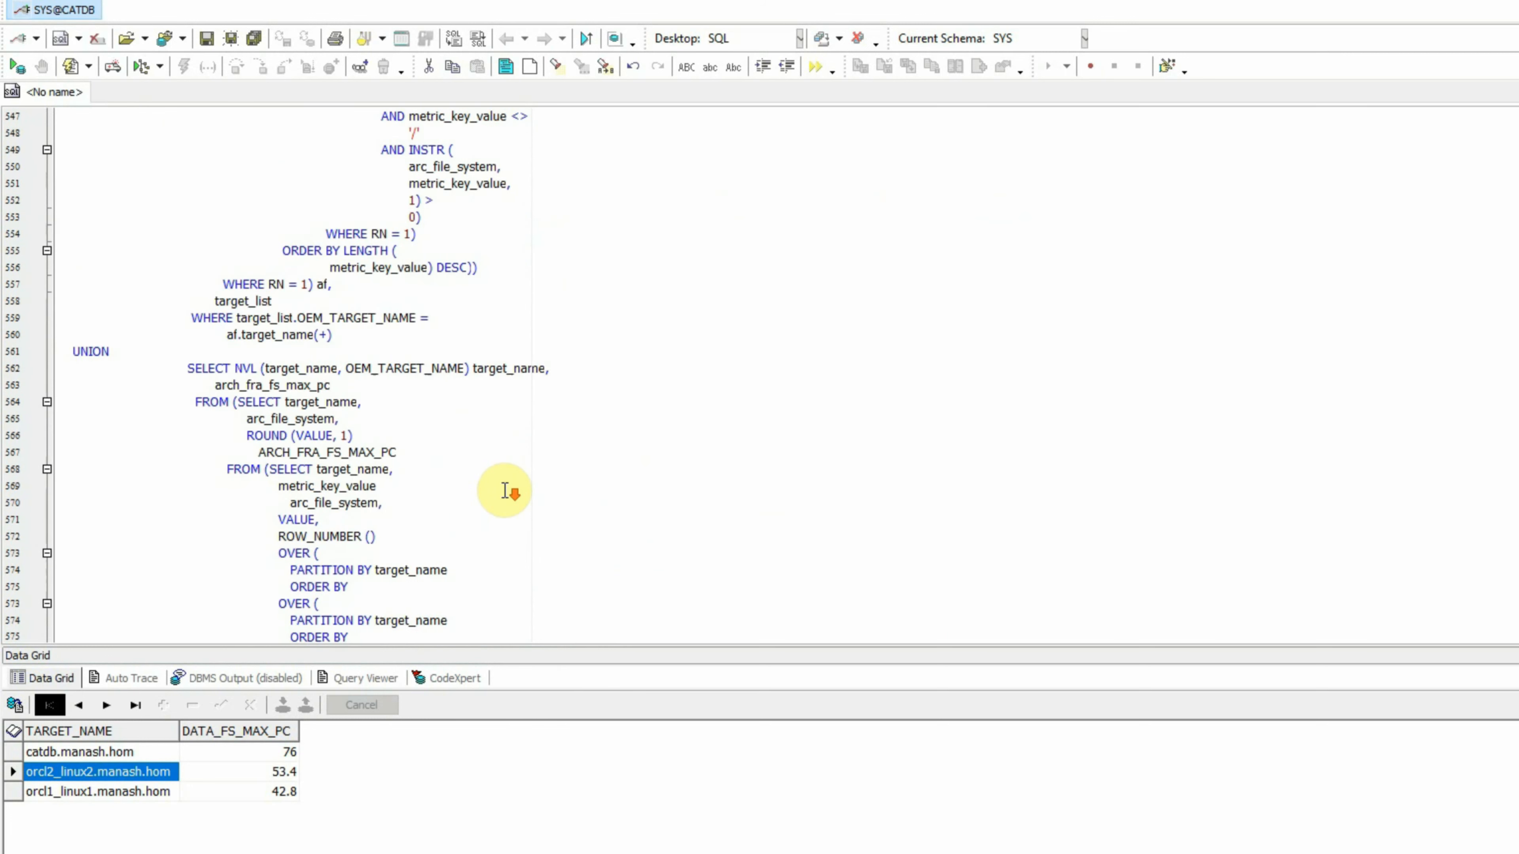
scroll(453, 461, "down", 11)
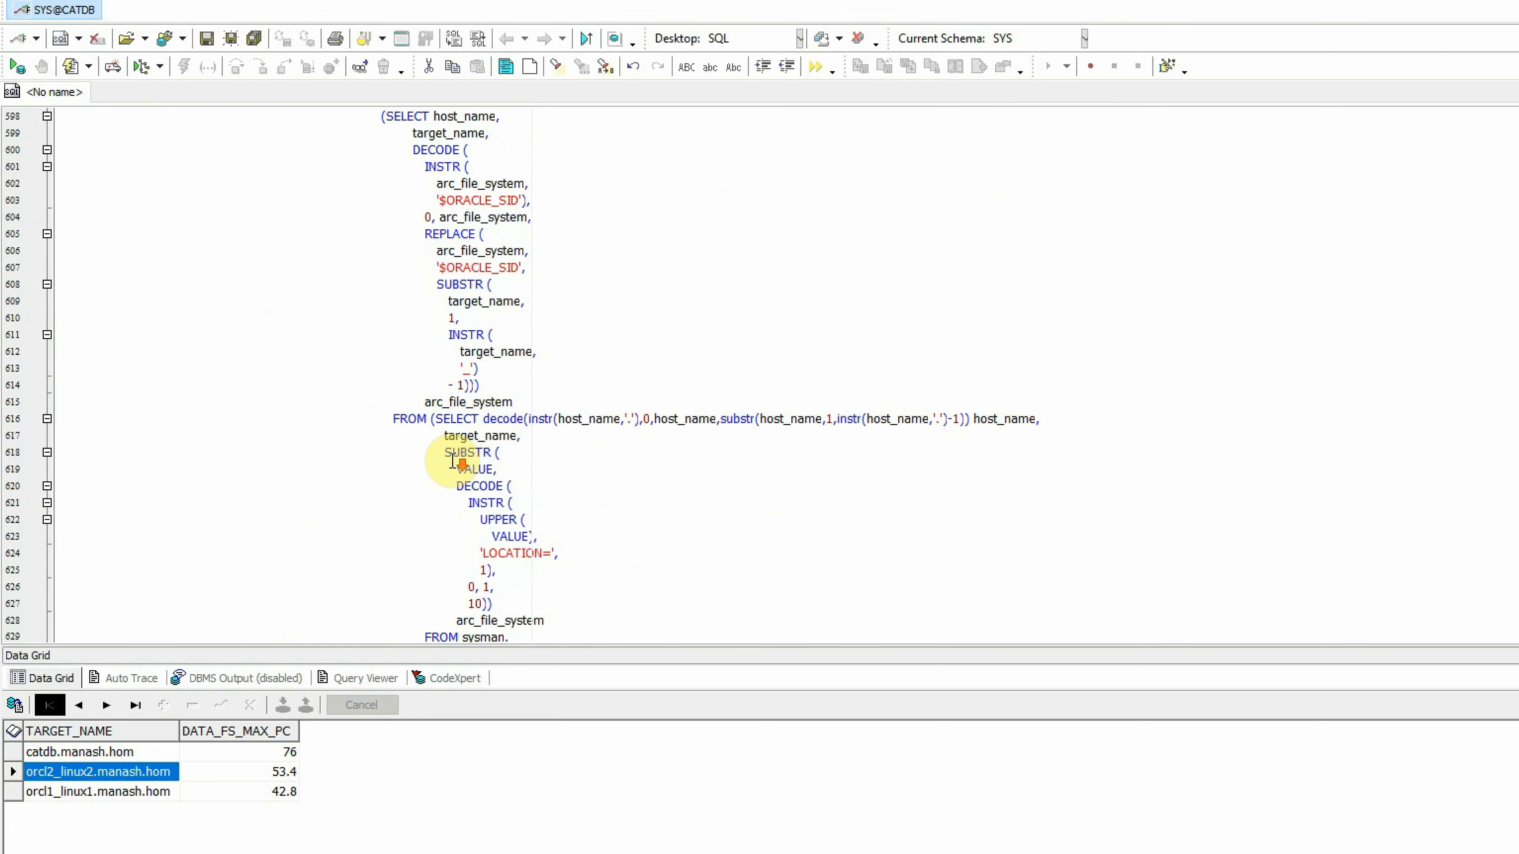
scroll(473, 494, "down", 15)
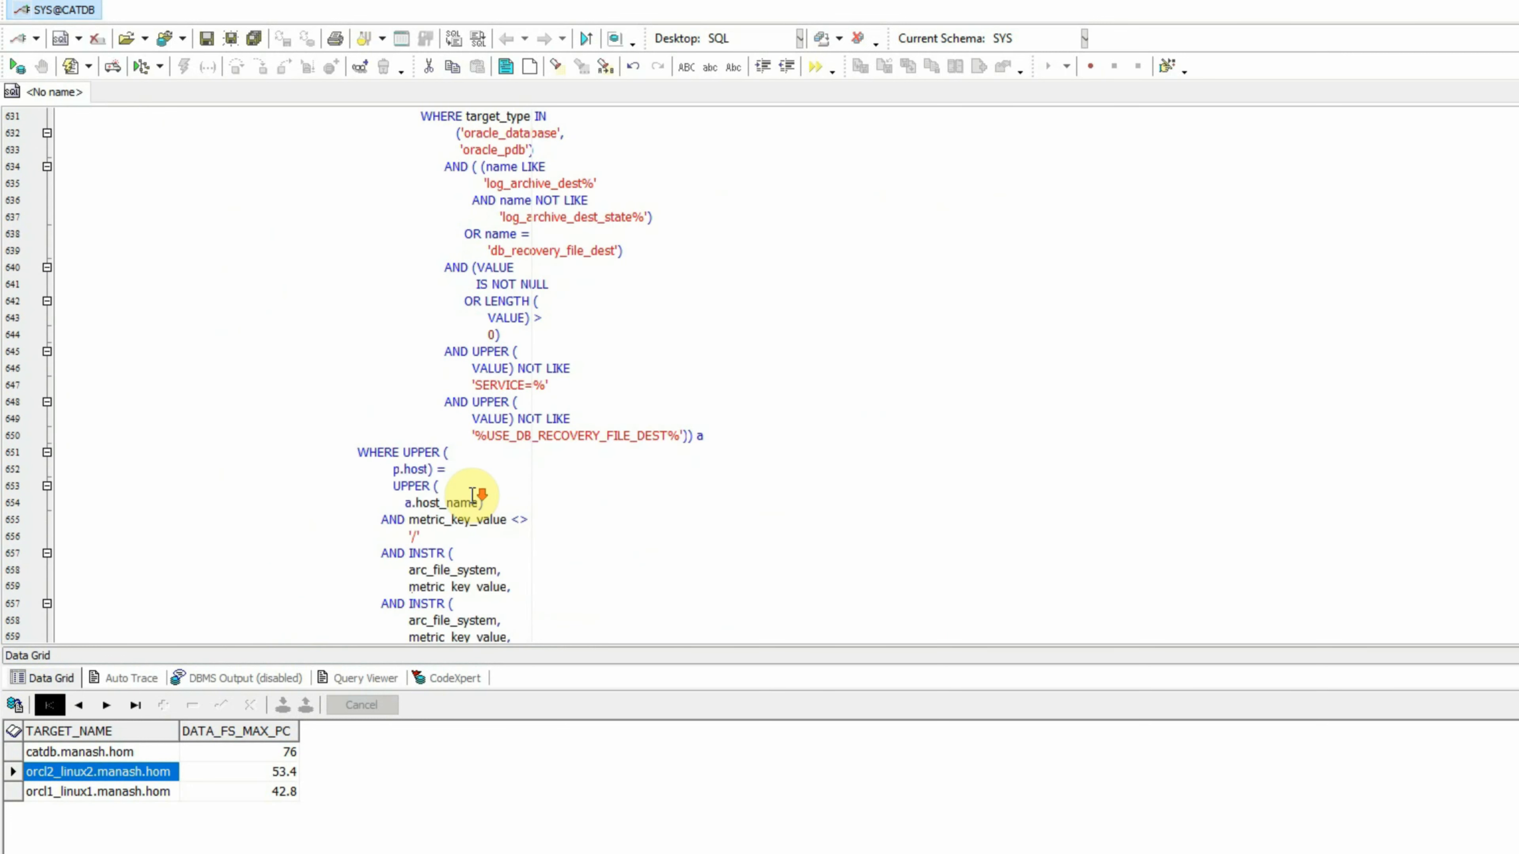
scroll(472, 495, "down", 3)
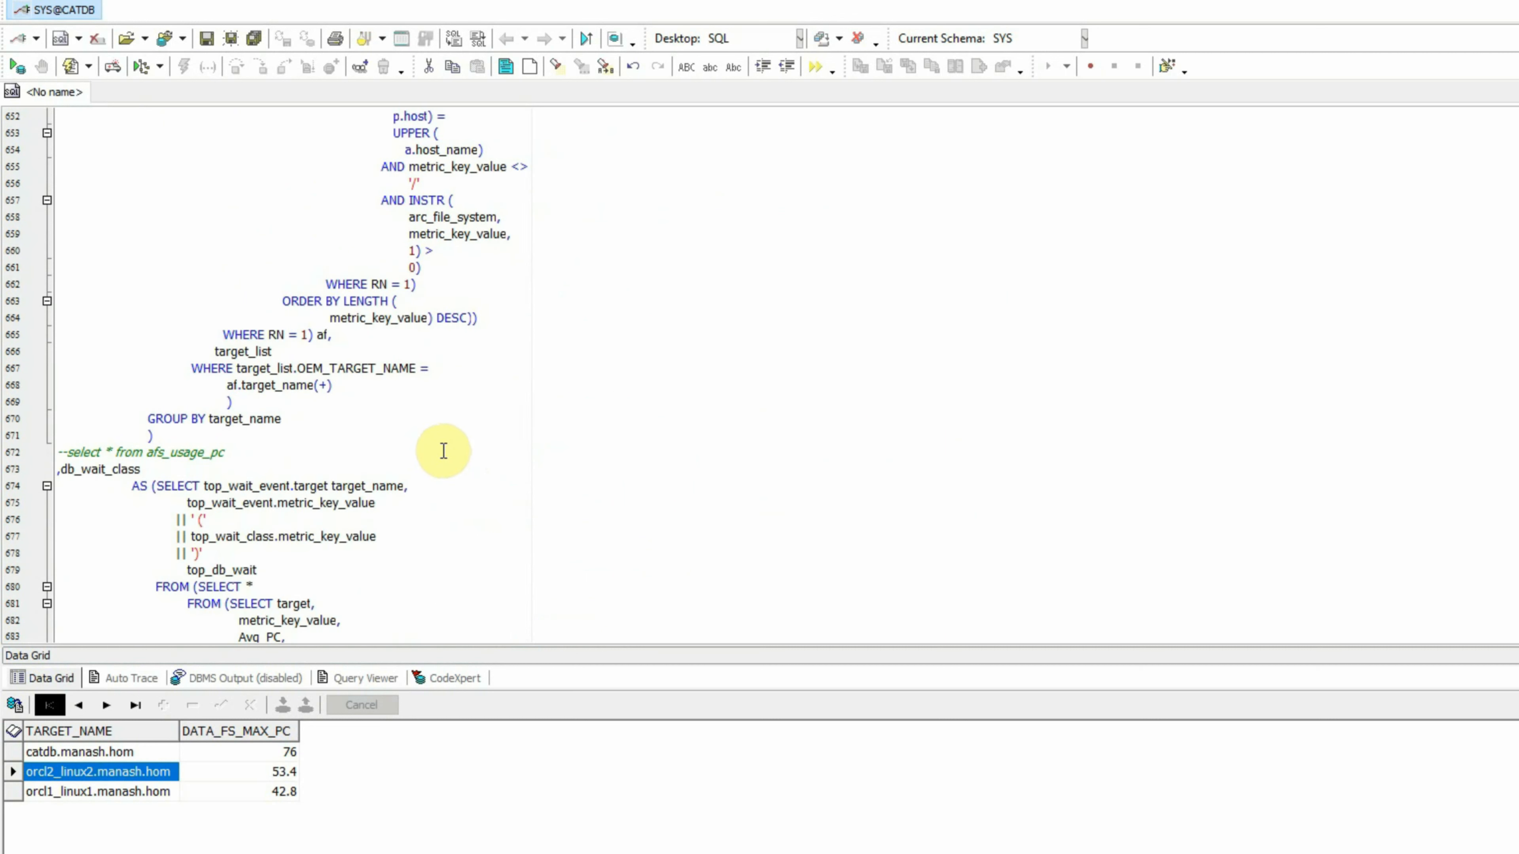
- Uncomment the select * from afs_usage_pc test query
left_click(258, 455)
key("Home")
key("Delete")
key("Delete")
key("End")
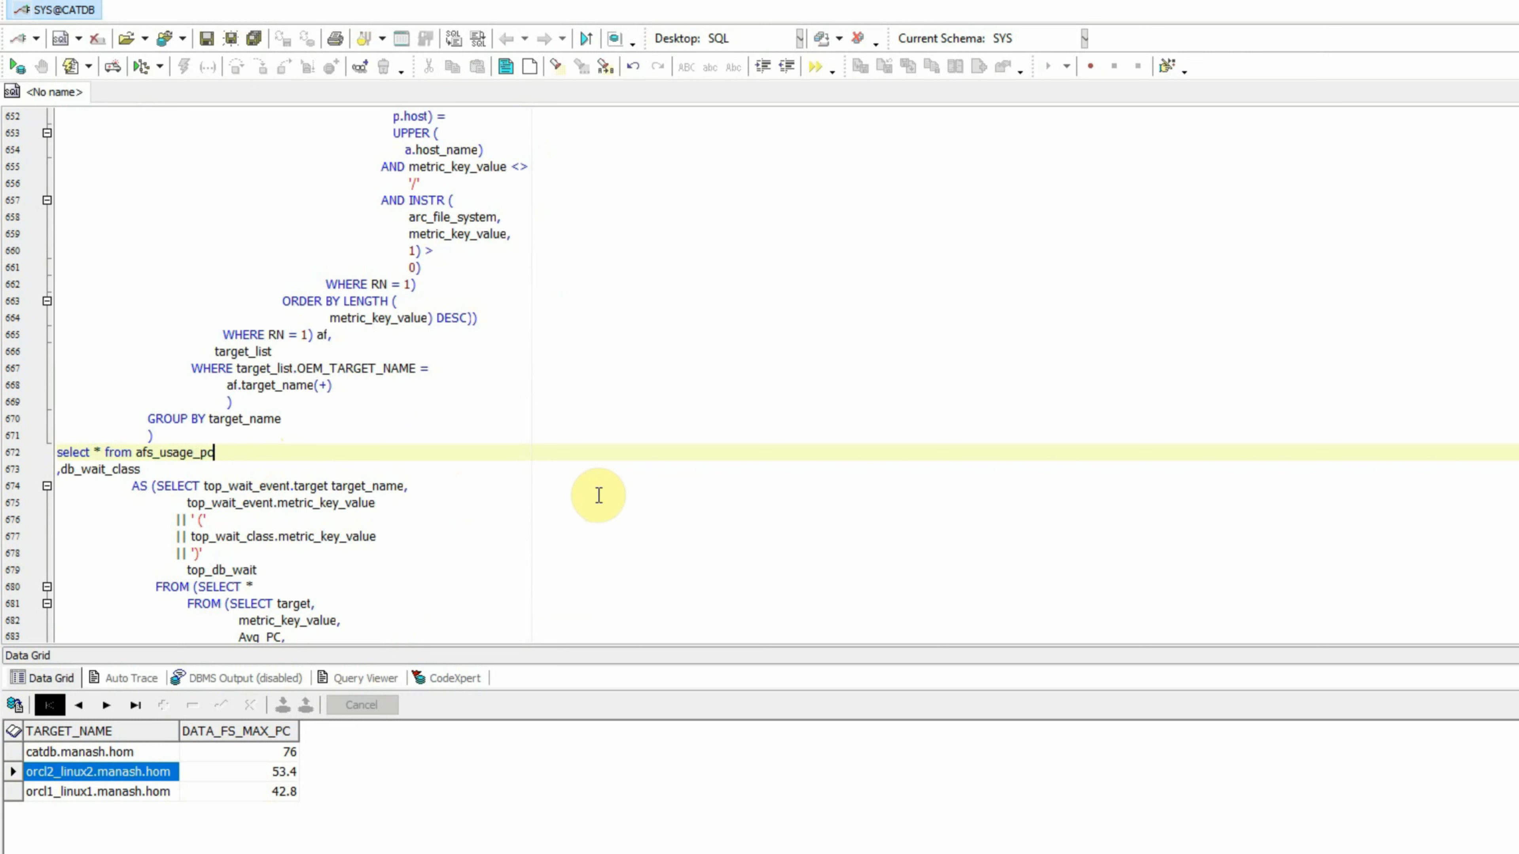
- Separate the db_wait_class block with a blank line, run the afs_usage_pc query, and go through its result rows
key("Down")
key("Return")
key("Up")
key("Up")
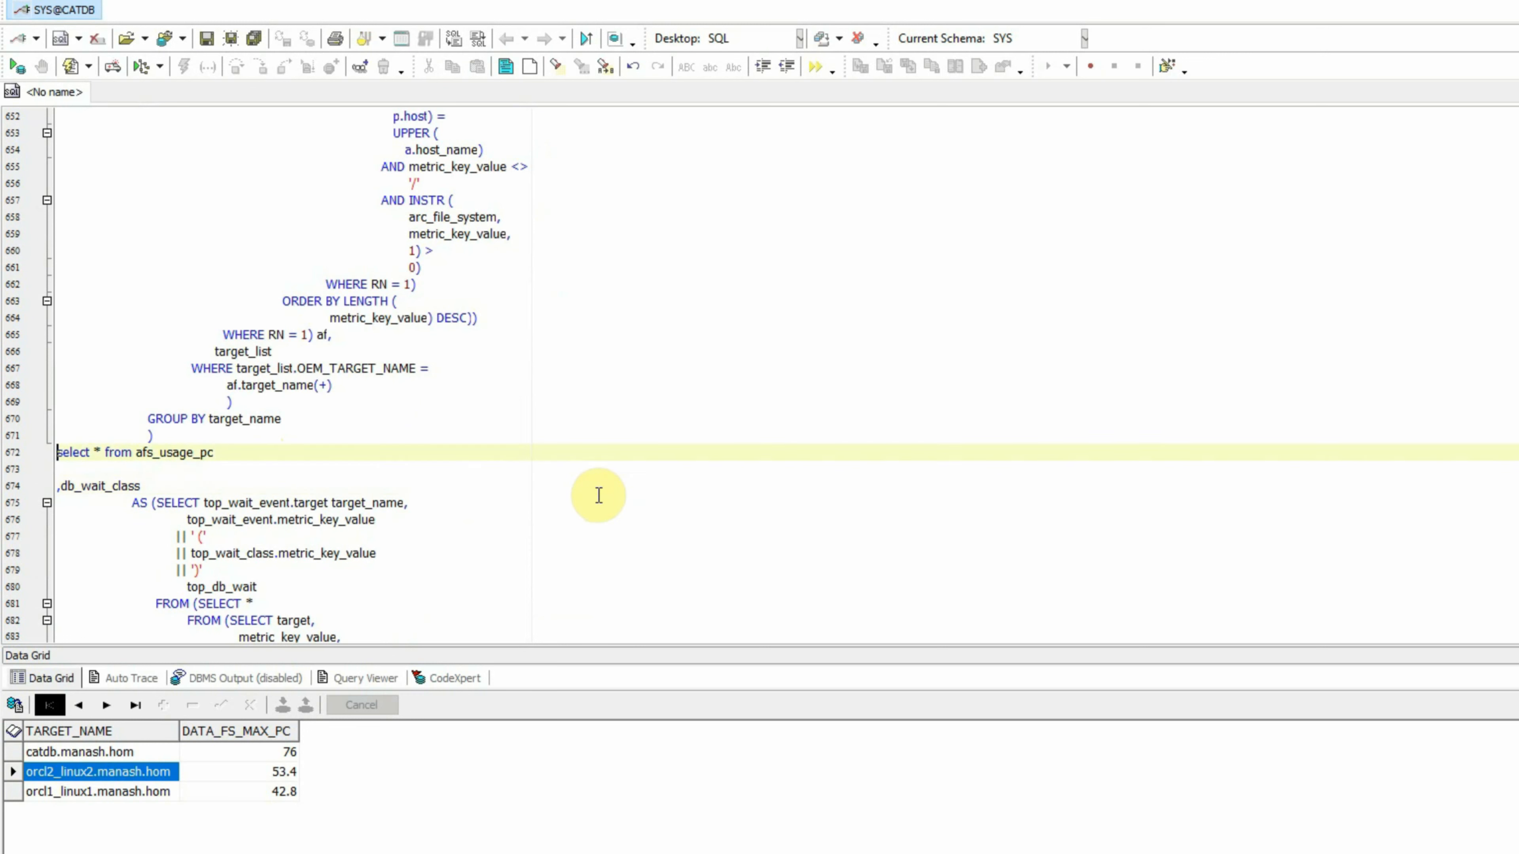
key("End")
key("F9")
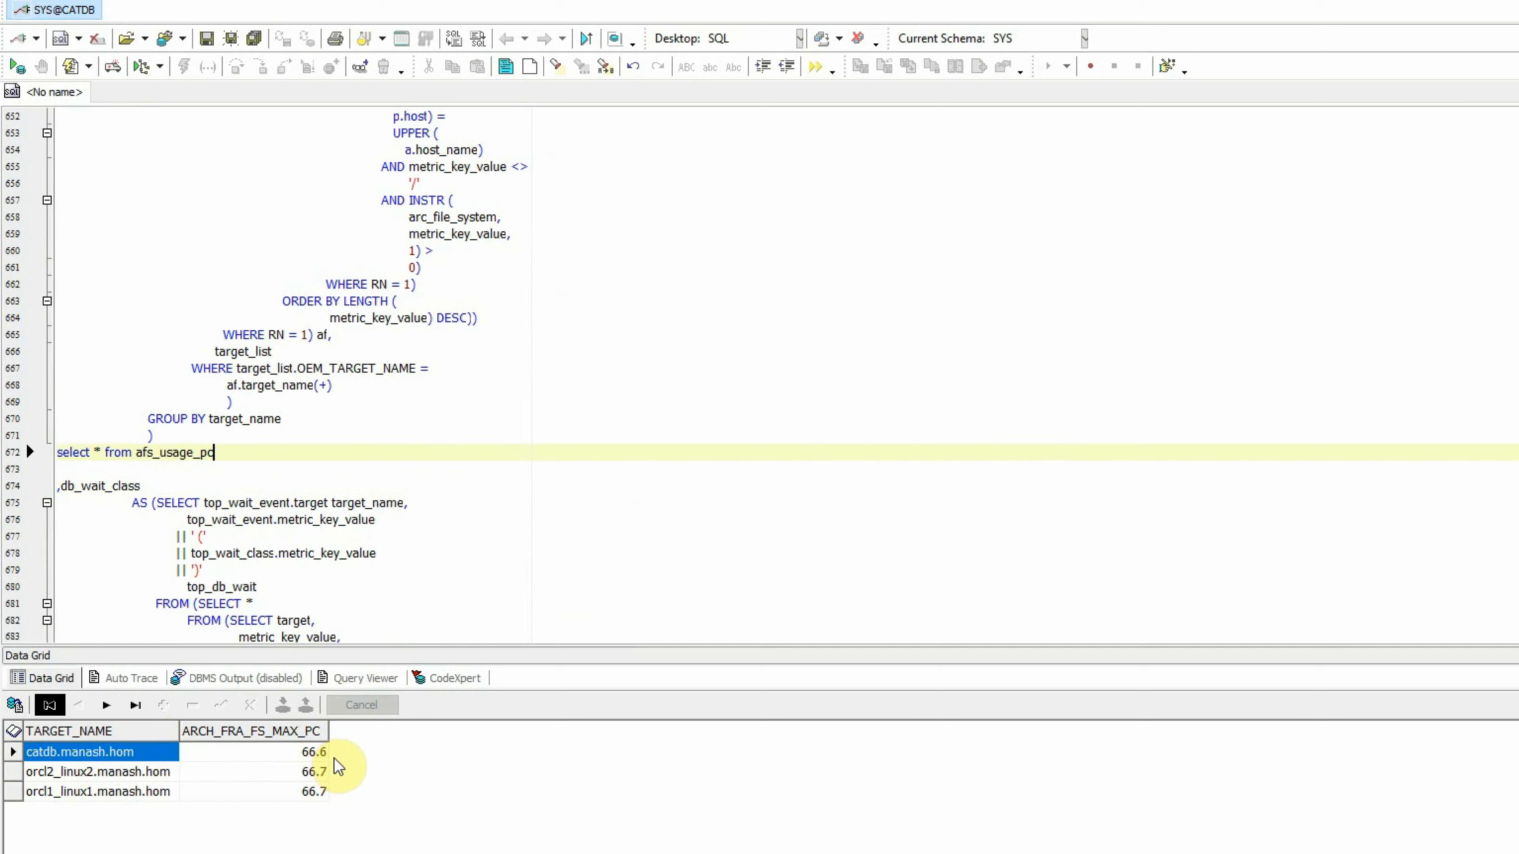
left_click(114, 772)
left_click(114, 791)
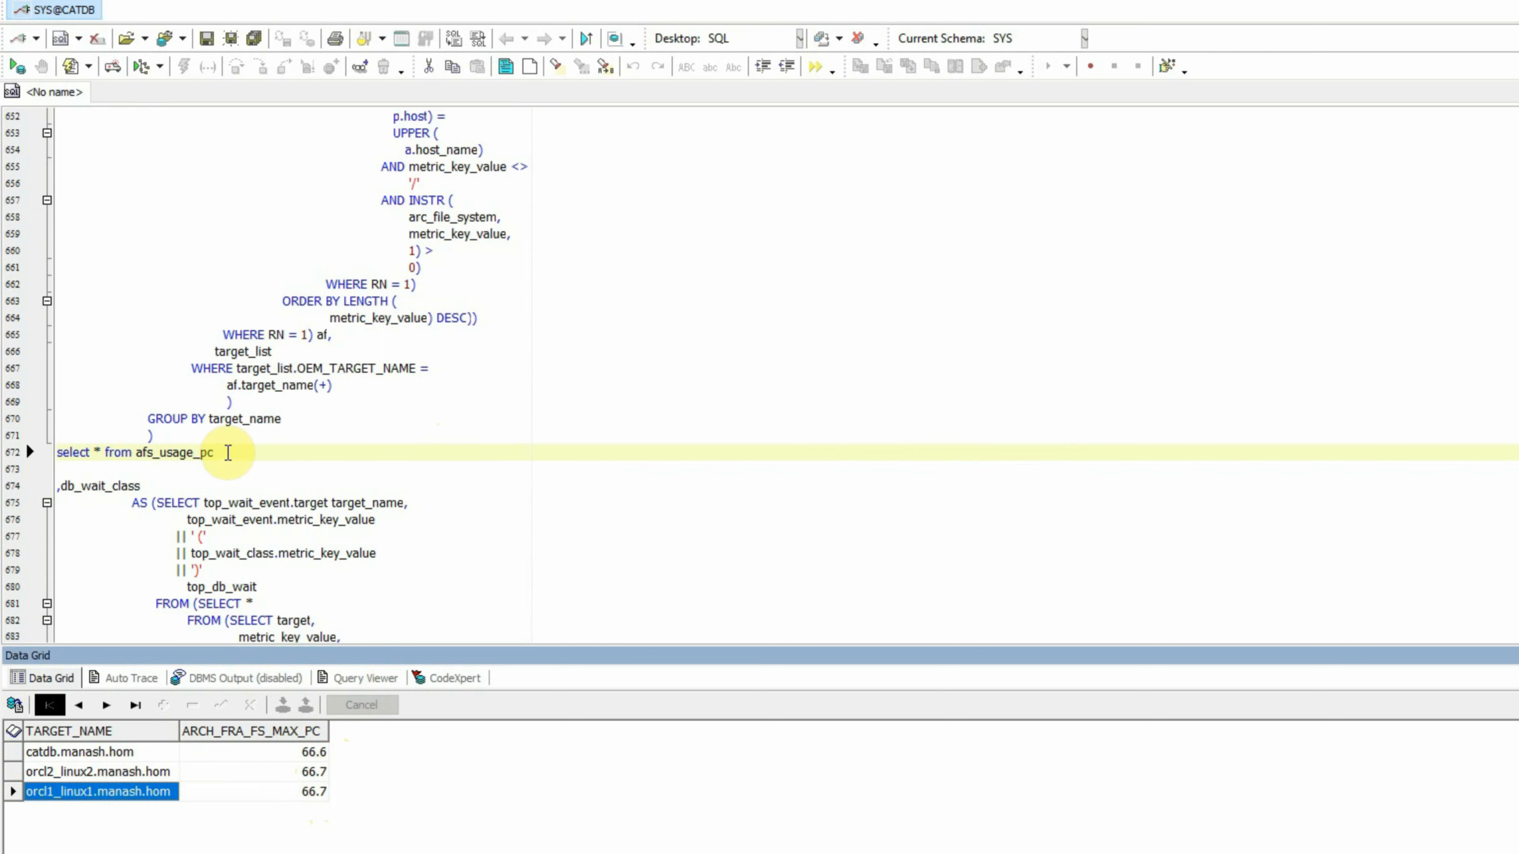
- Comment out the afs_usage_pc test query again and remove the blank line above the db_wait_class block
left_click(226, 452)
key("Home")
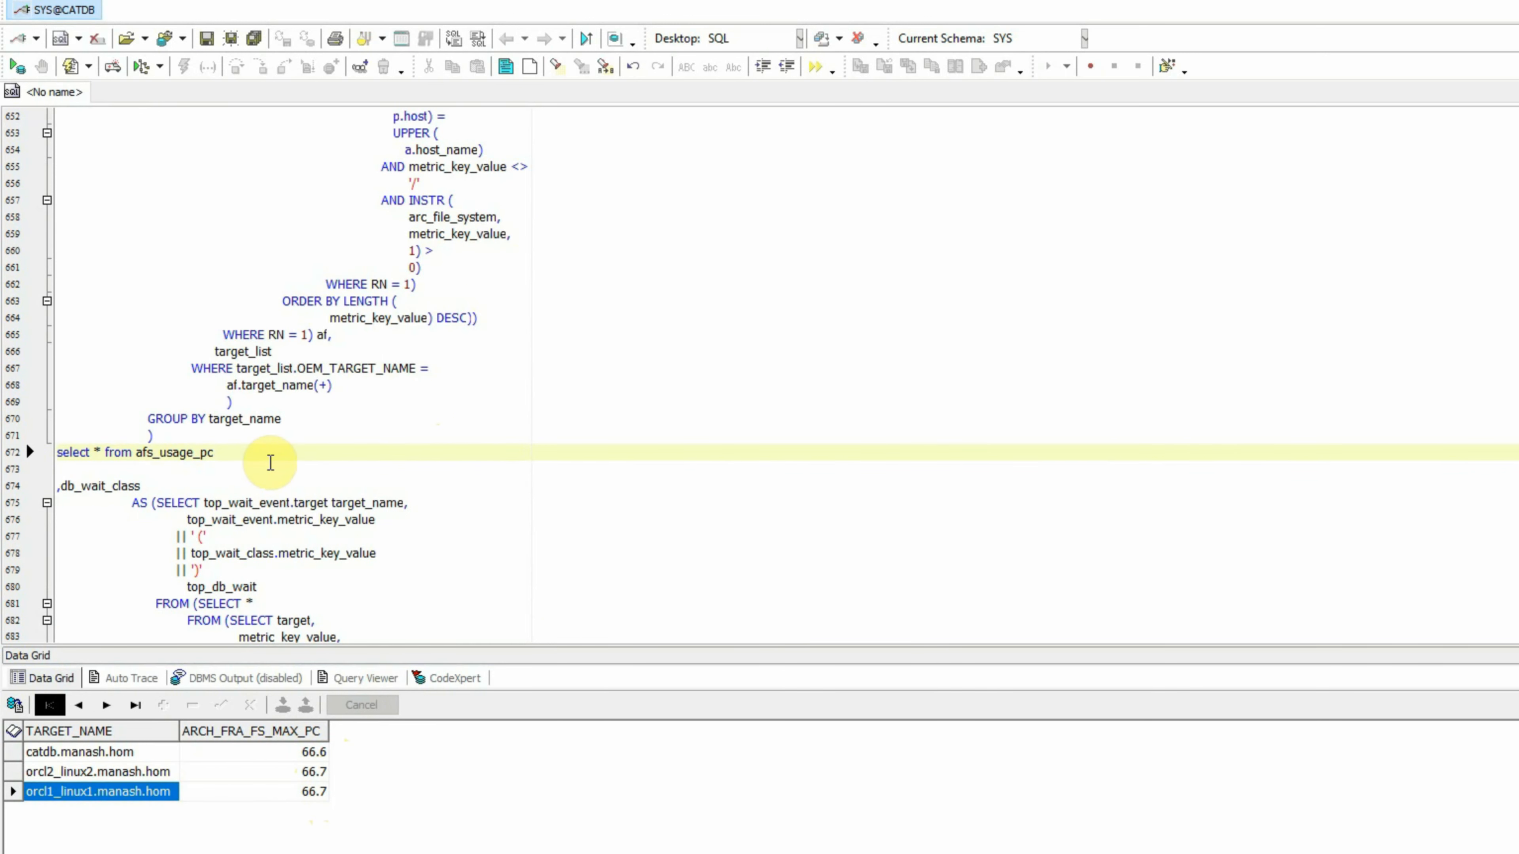
type("--")
key("Down")
key("Delete")
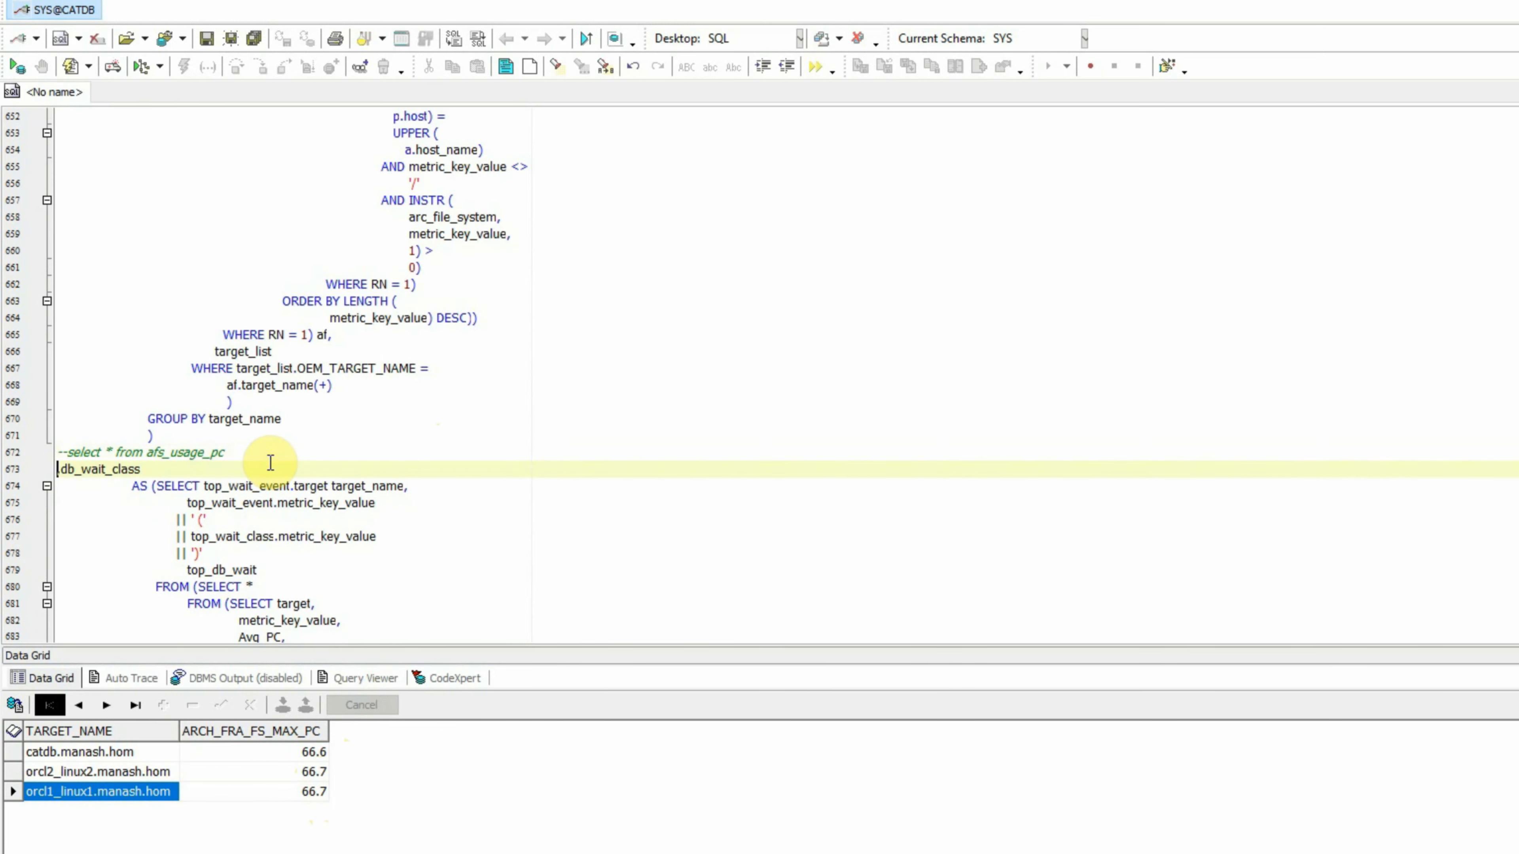
- Keep the comma before db_wait_class and uncomment the select * from db_wait_class test query below that block
scroll(270, 463, "down", 5)
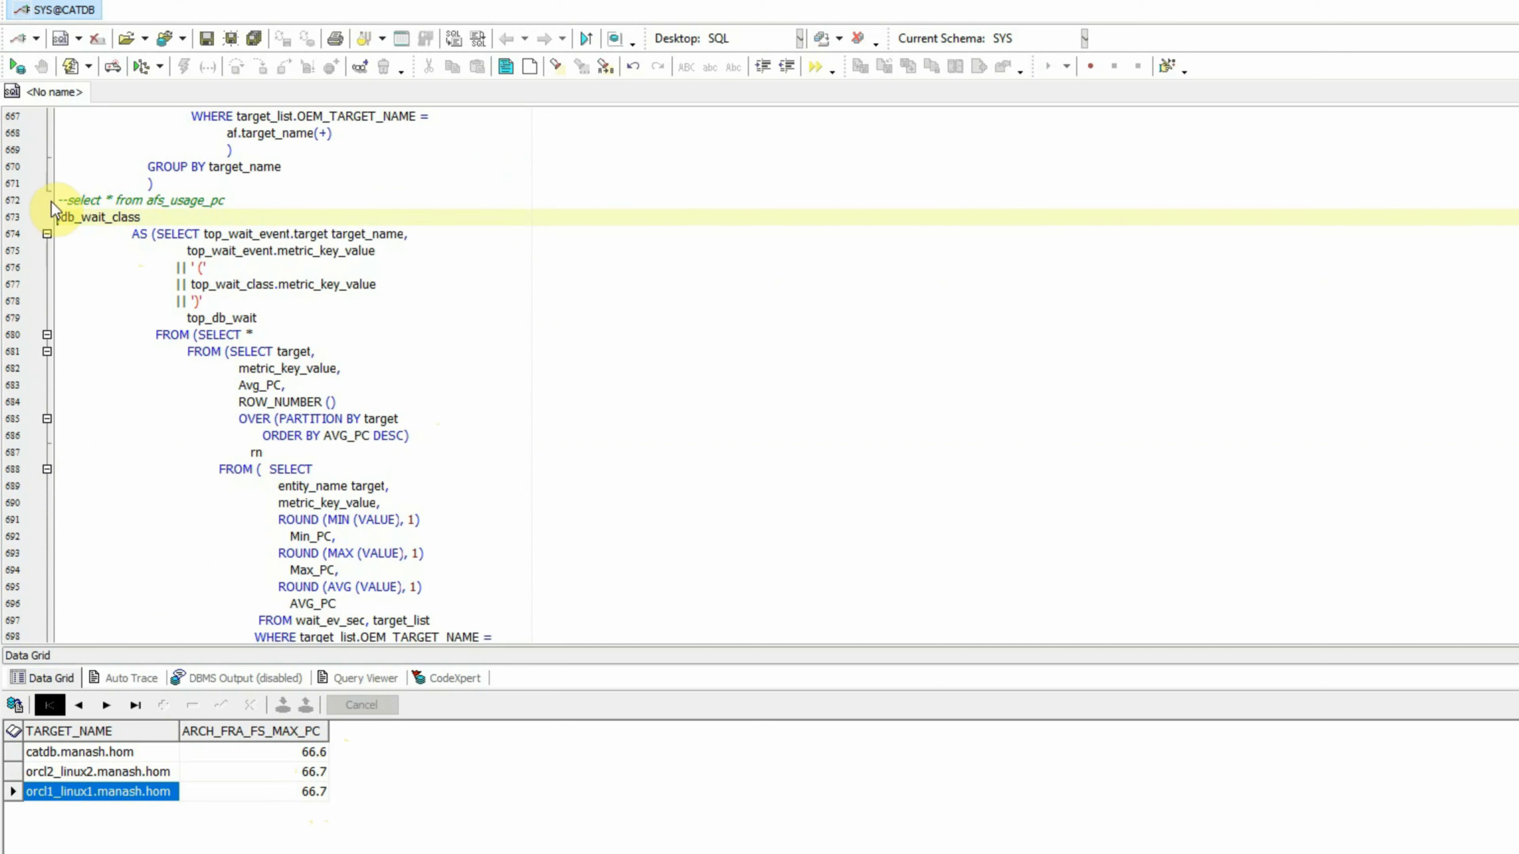
scroll(221, 299, "down", 1)
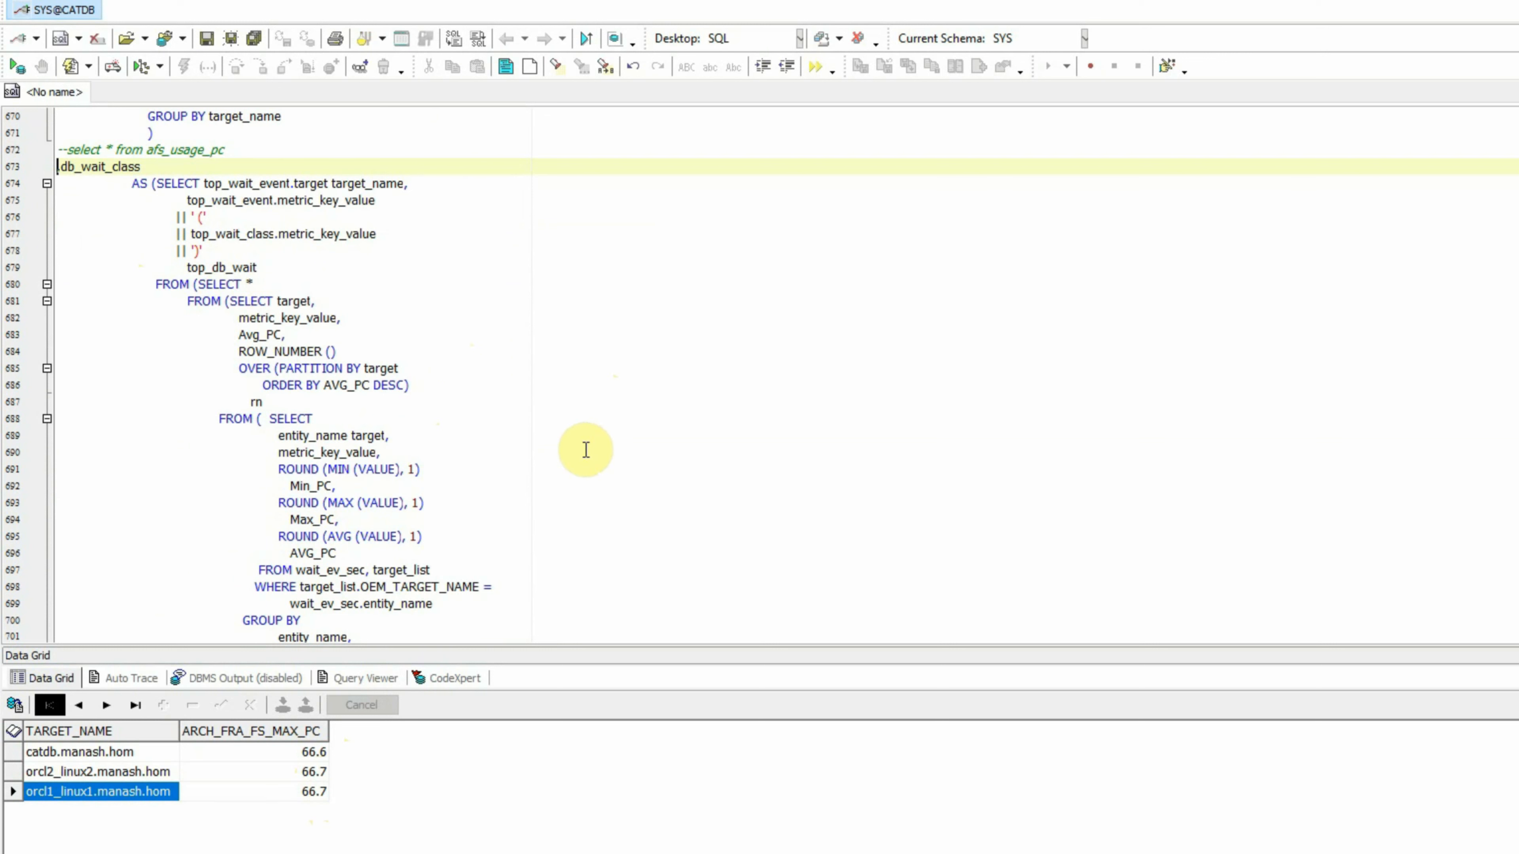
type(",")
scroll(598, 432, "down", 2)
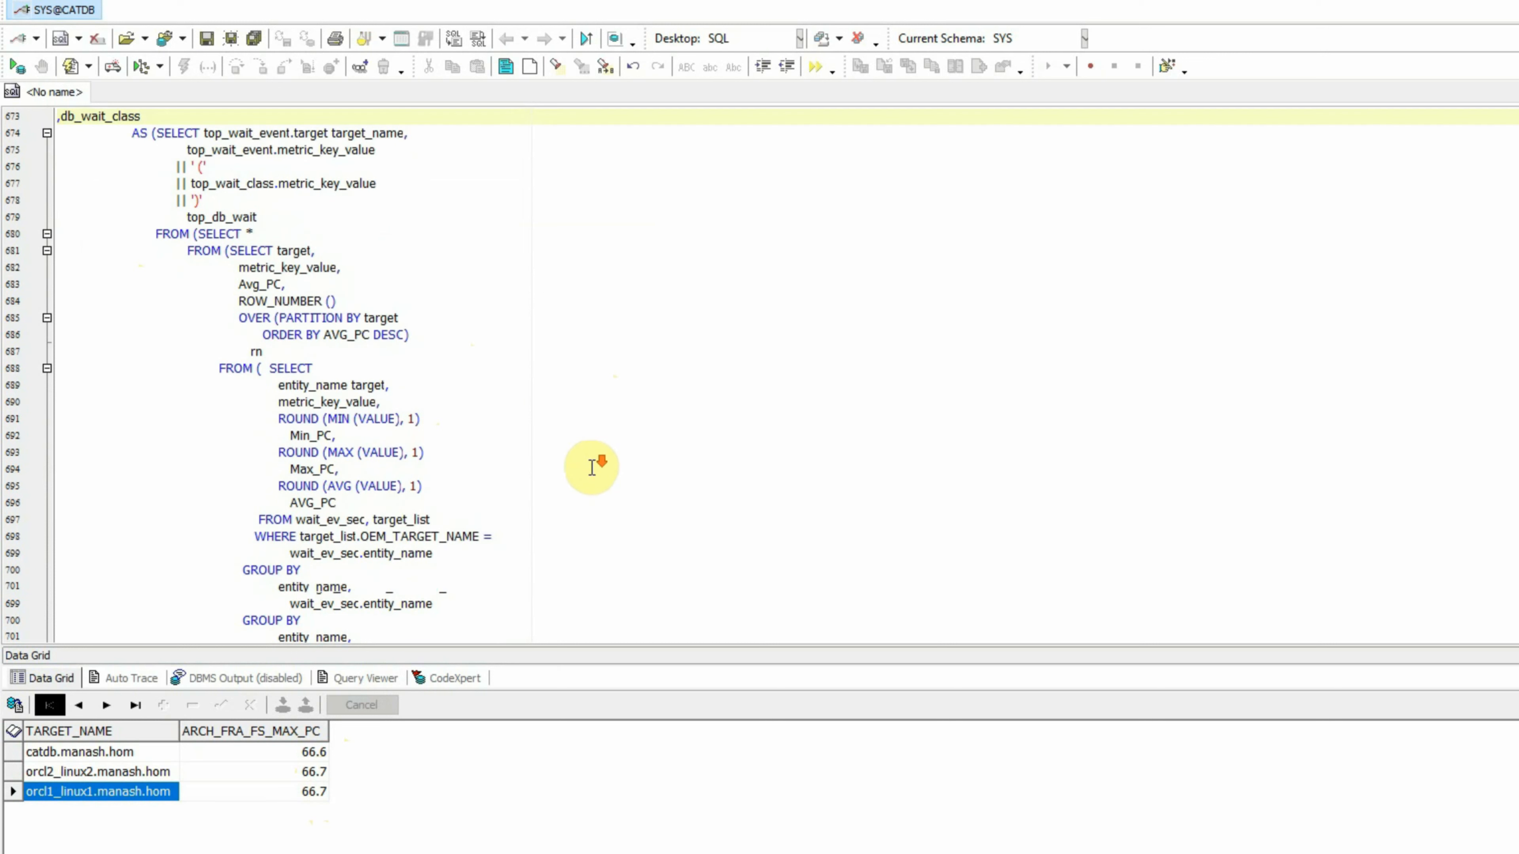
scroll(589, 465, "down", 20)
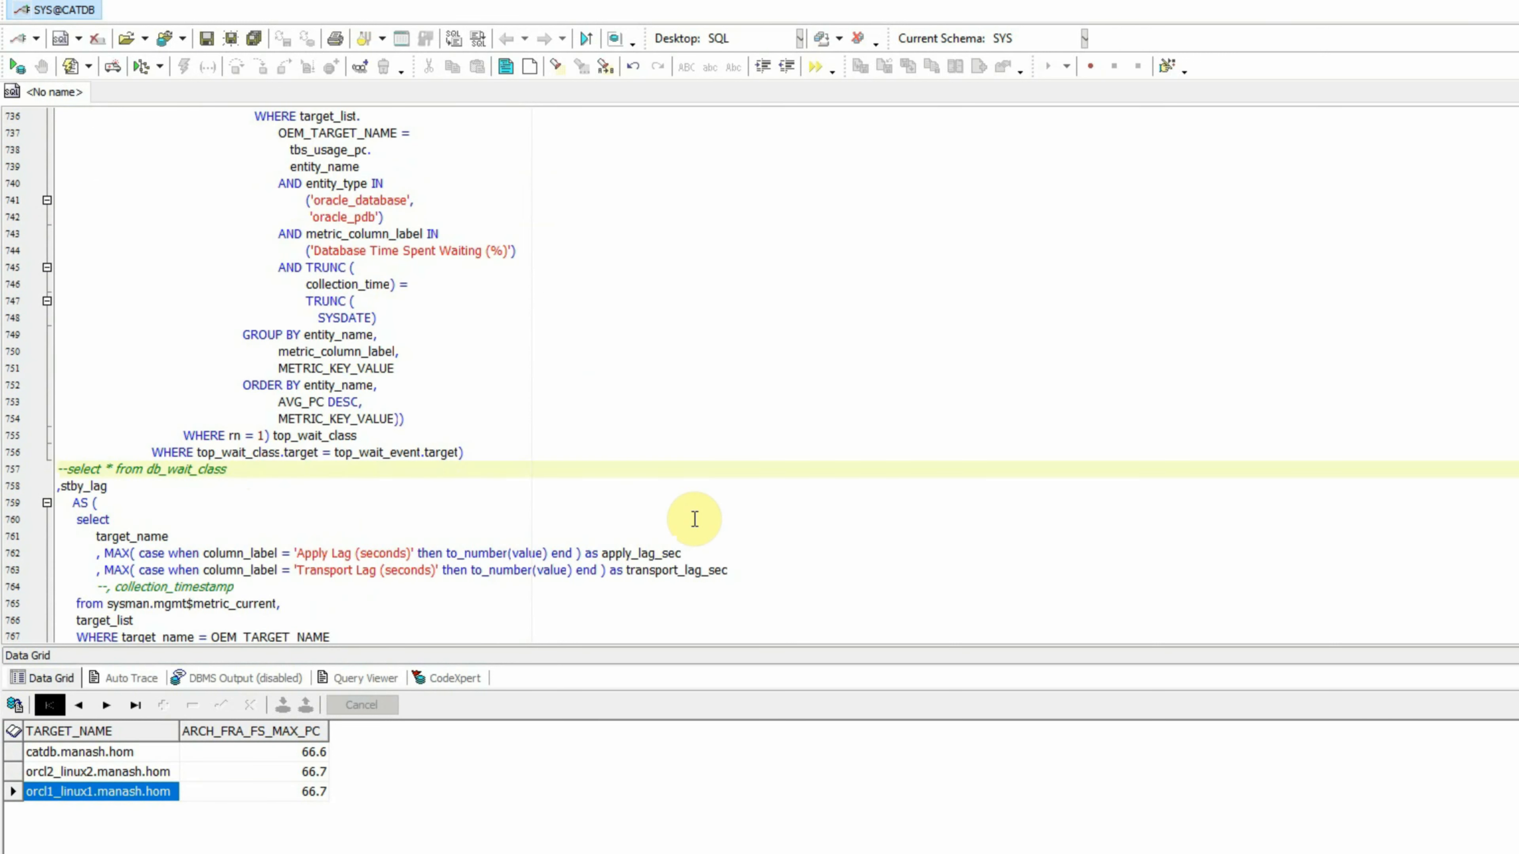
key("Delete")
key("Delete")
- Separate the stby_lag block with a blank line, run the db_wait_class query, and go through its result rows
key("End")
key("Return")
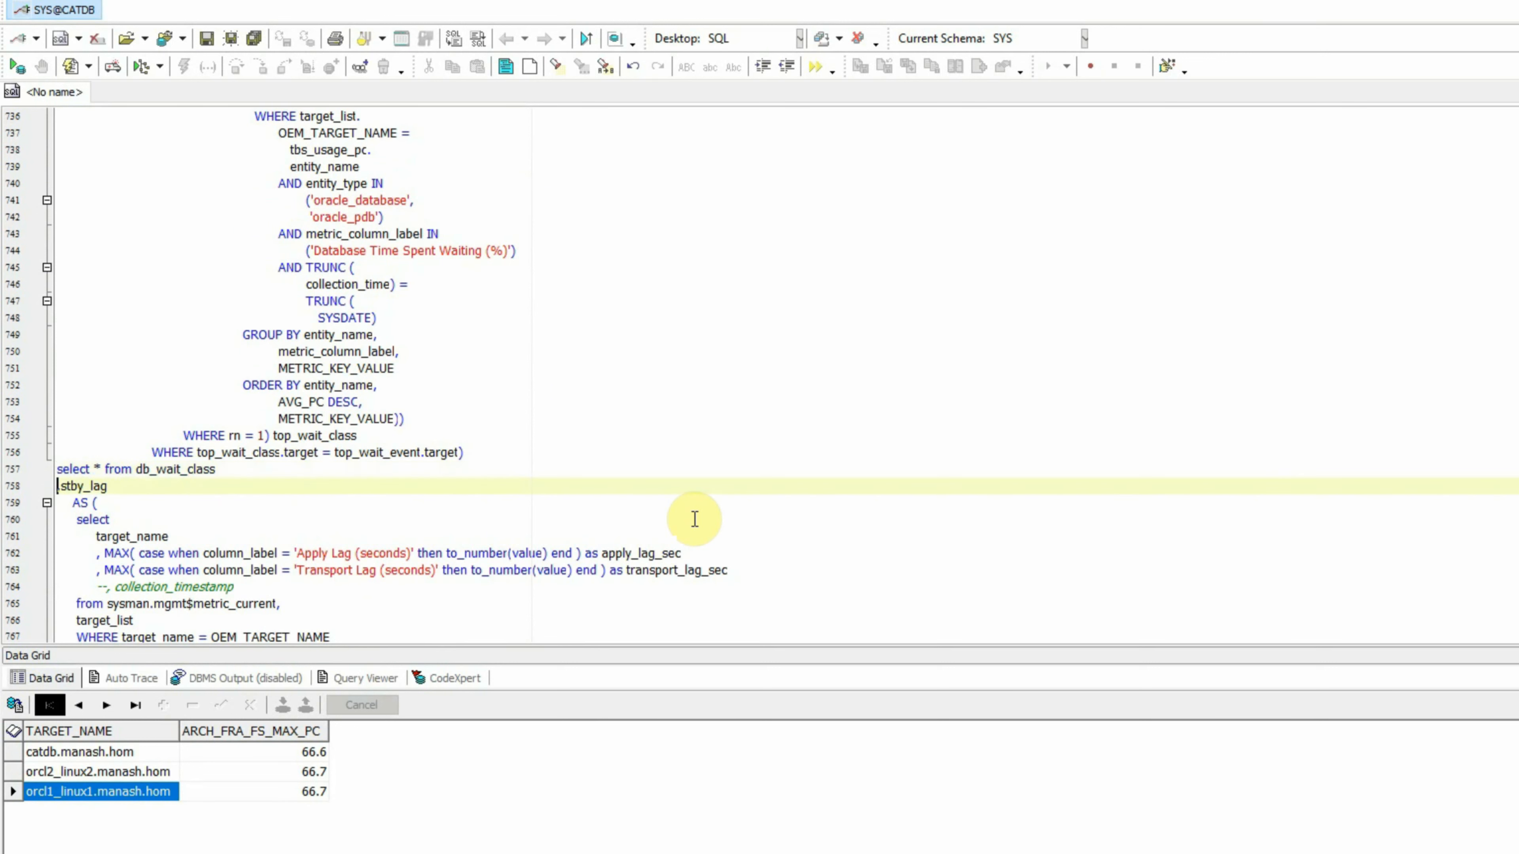
key("F9")
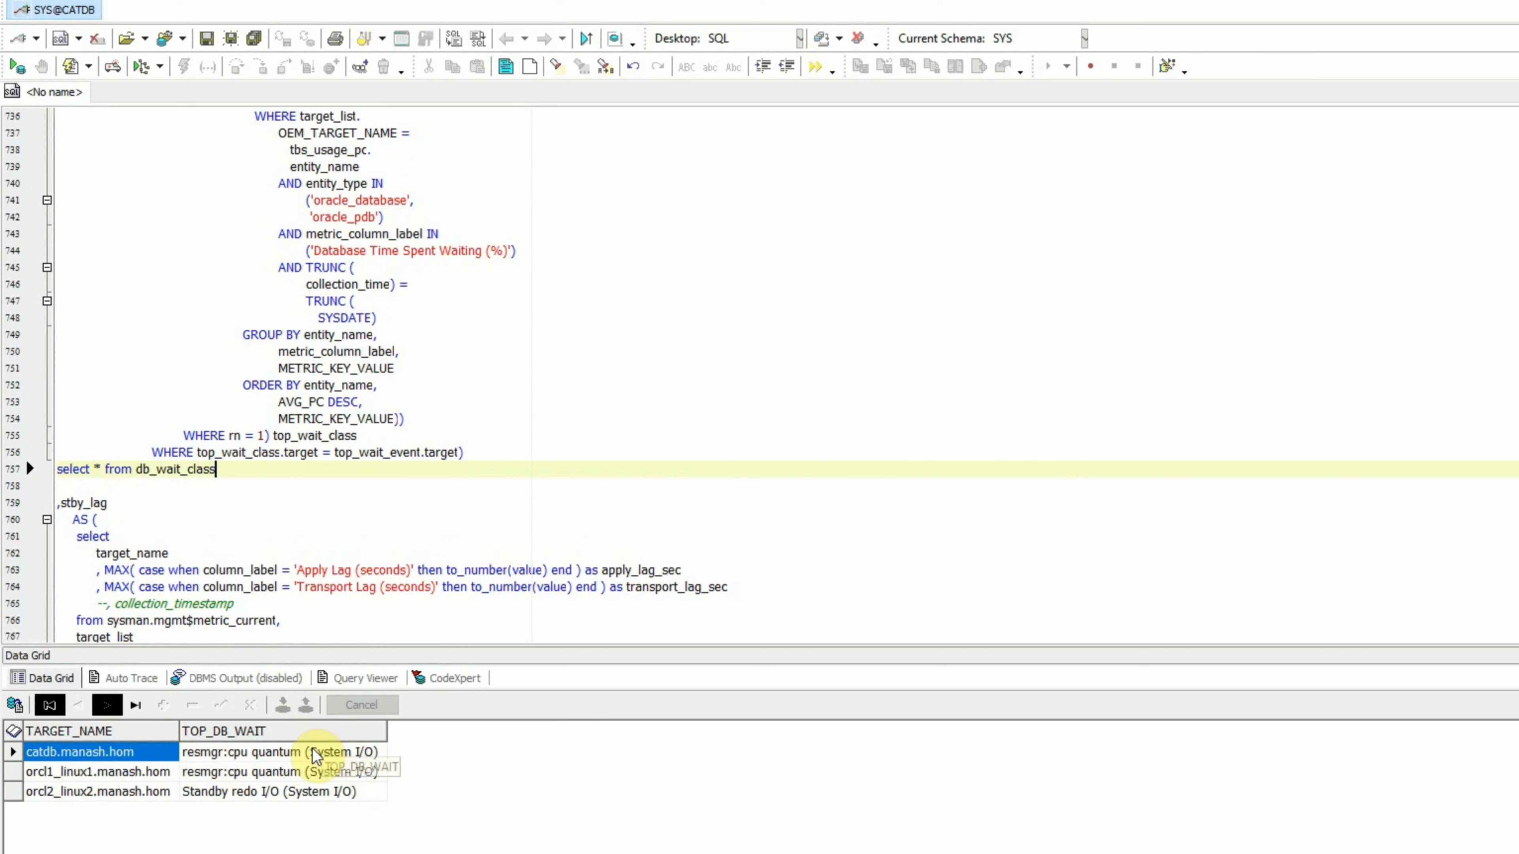
left_click(64, 776)
left_click(71, 787)
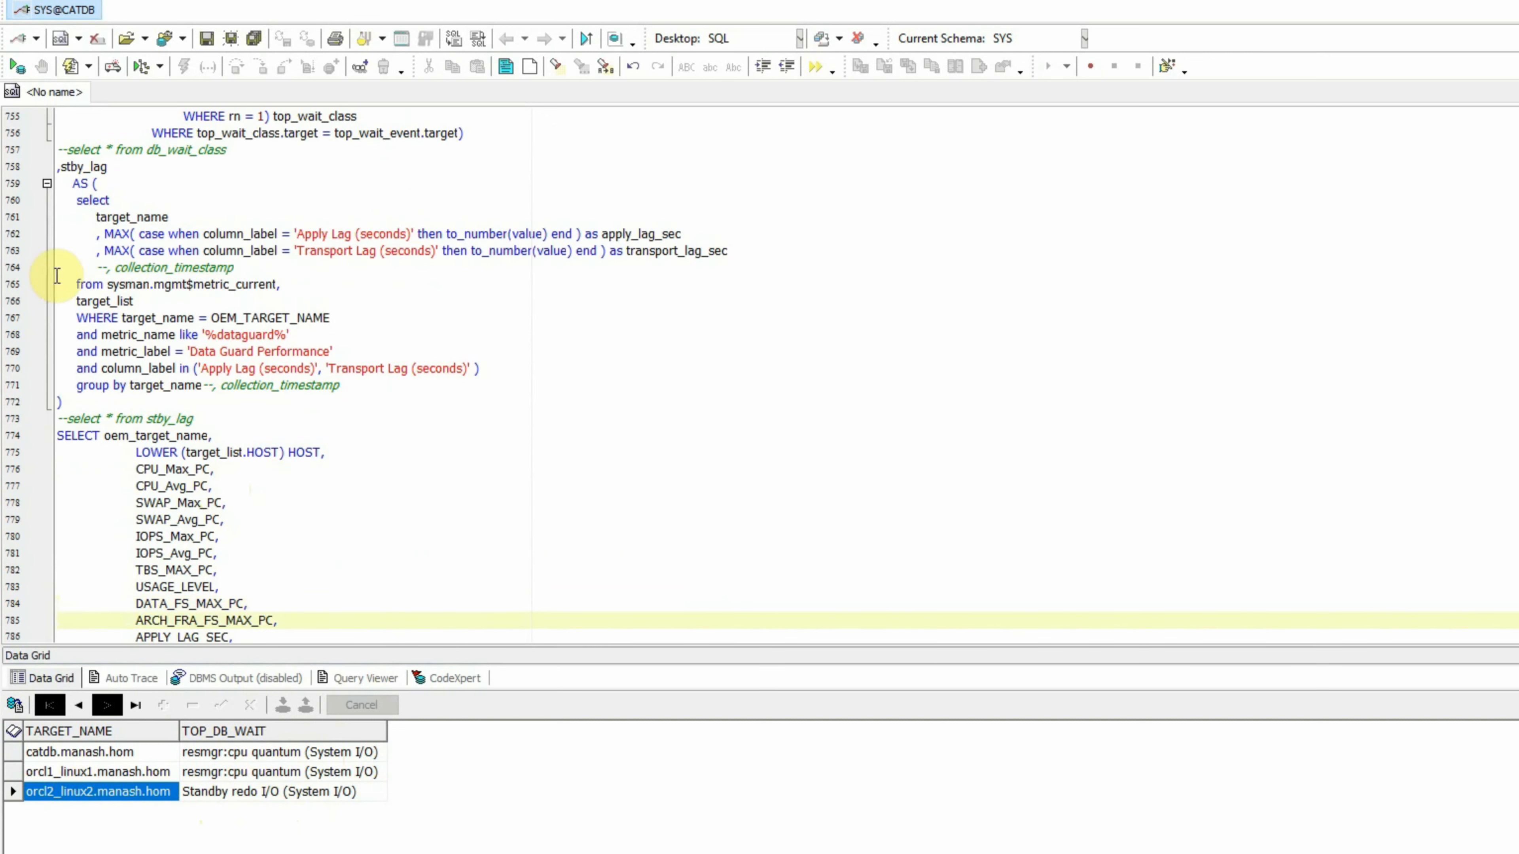
- Review the stby_lag block's metric_current and target_list sources, and insert a blank line before the final SELECT
left_click_drag(57, 167, 109, 168)
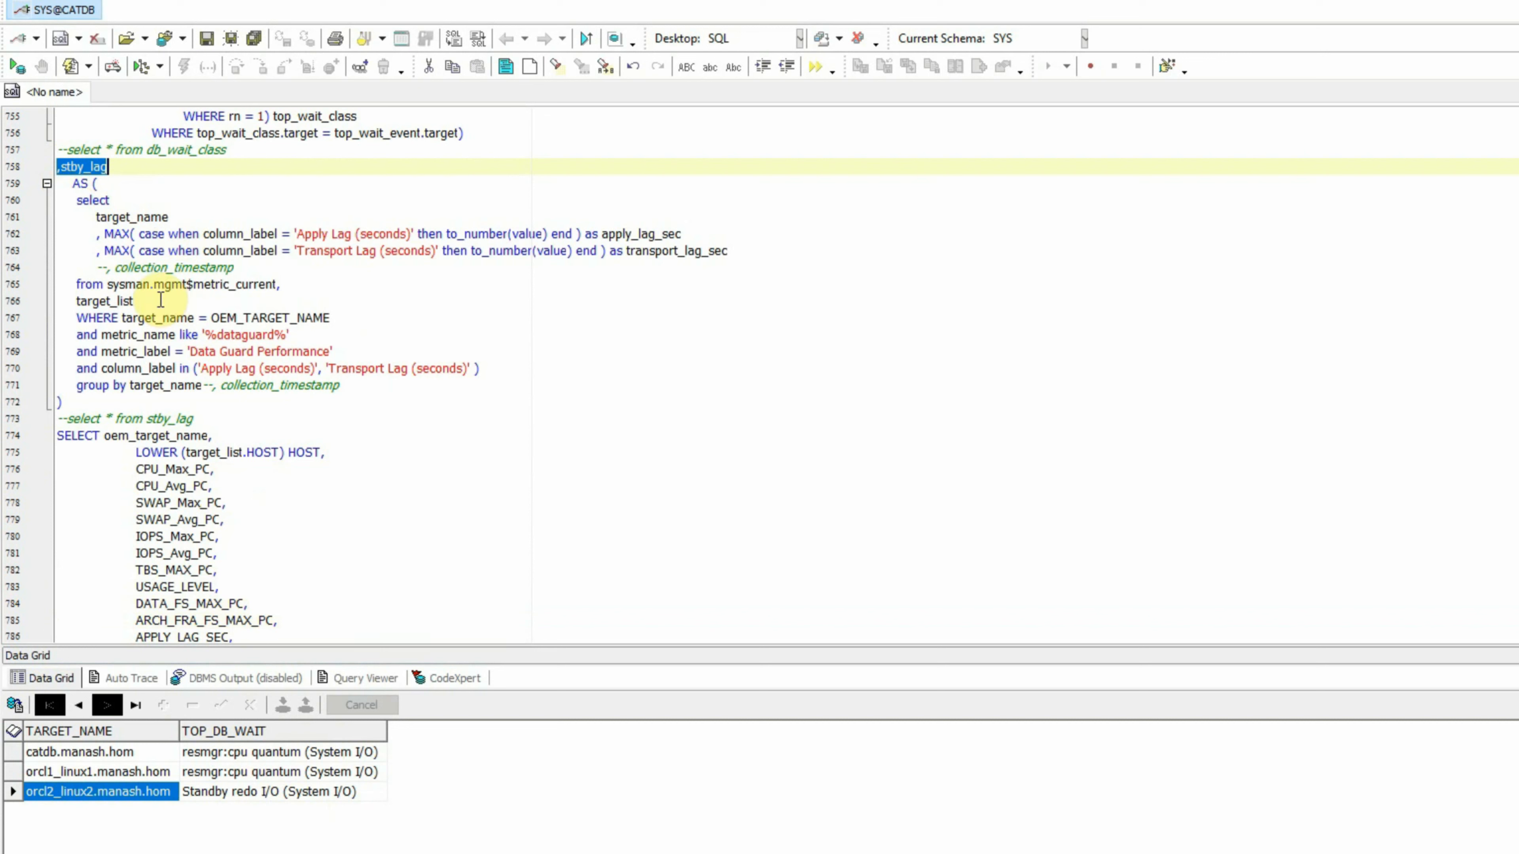
left_click_drag(193, 286, 283, 286)
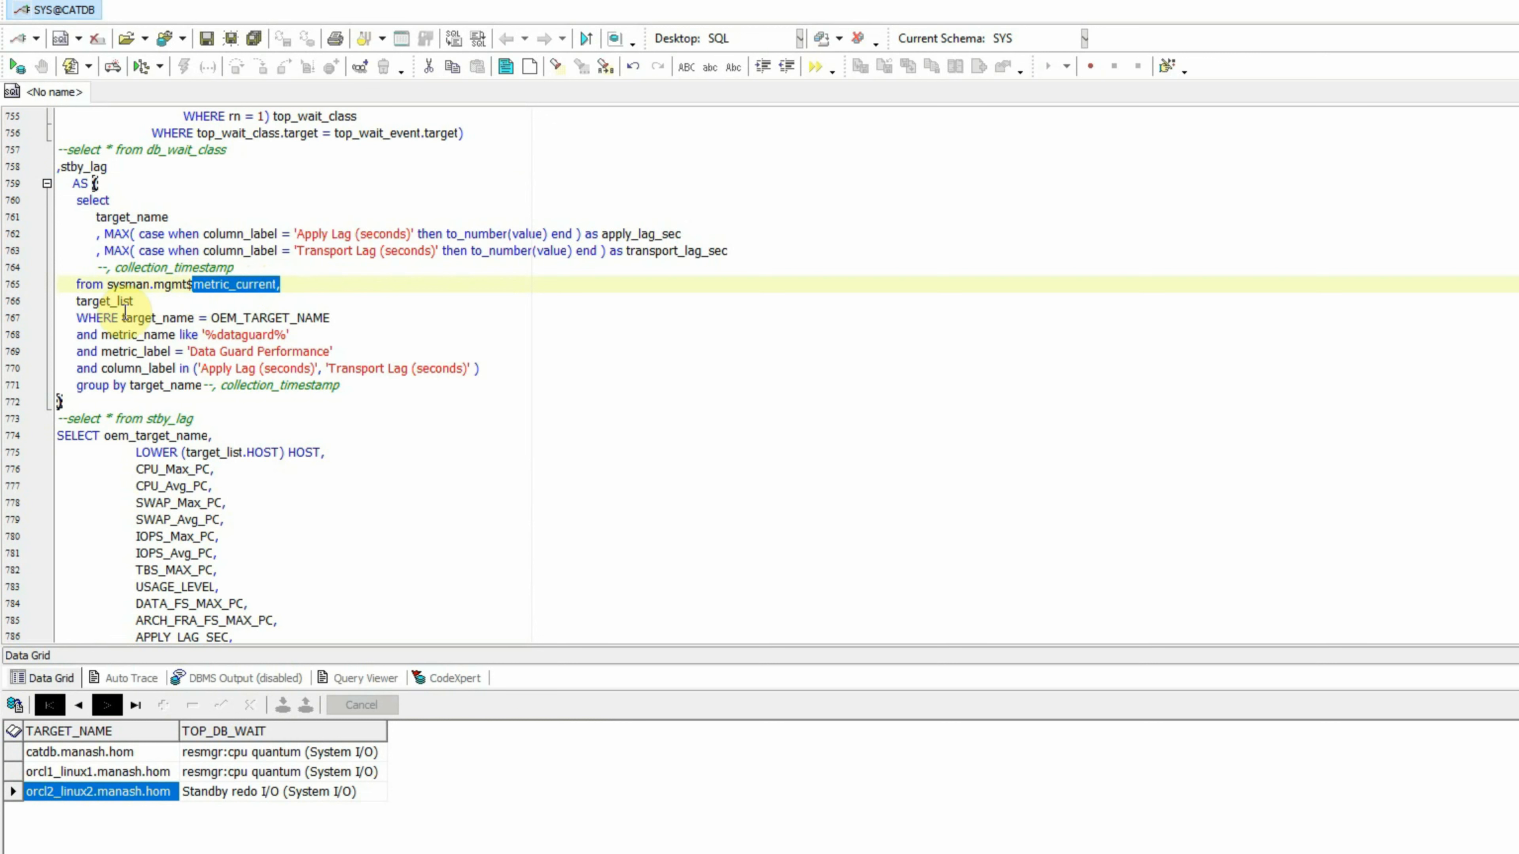
left_click(90, 301)
double_click(90, 301)
left_click(62, 419)
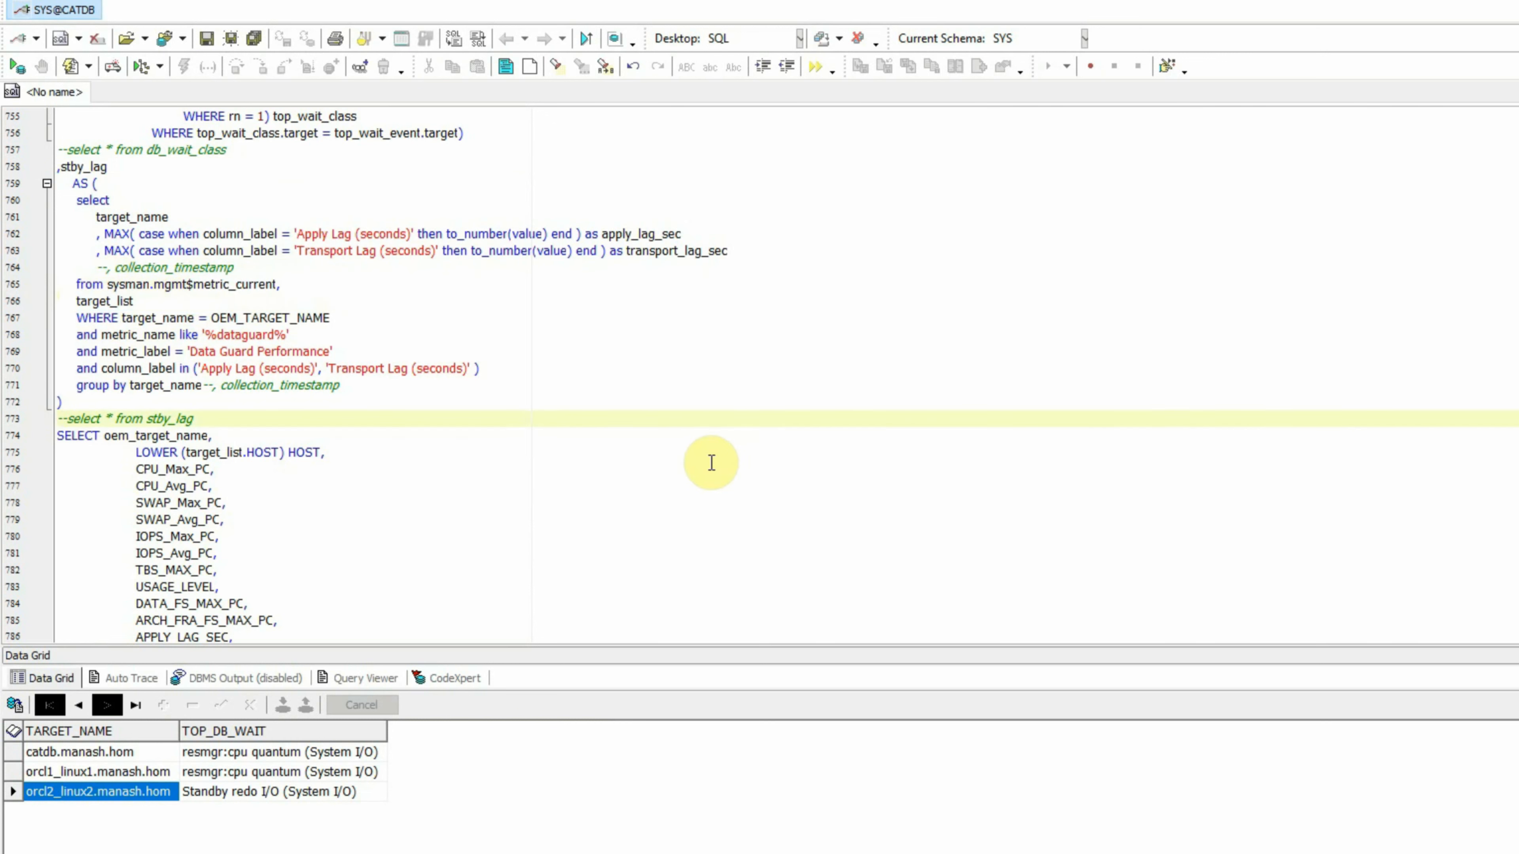
key("Down")
key("Return")
key("Up")
key("Up")
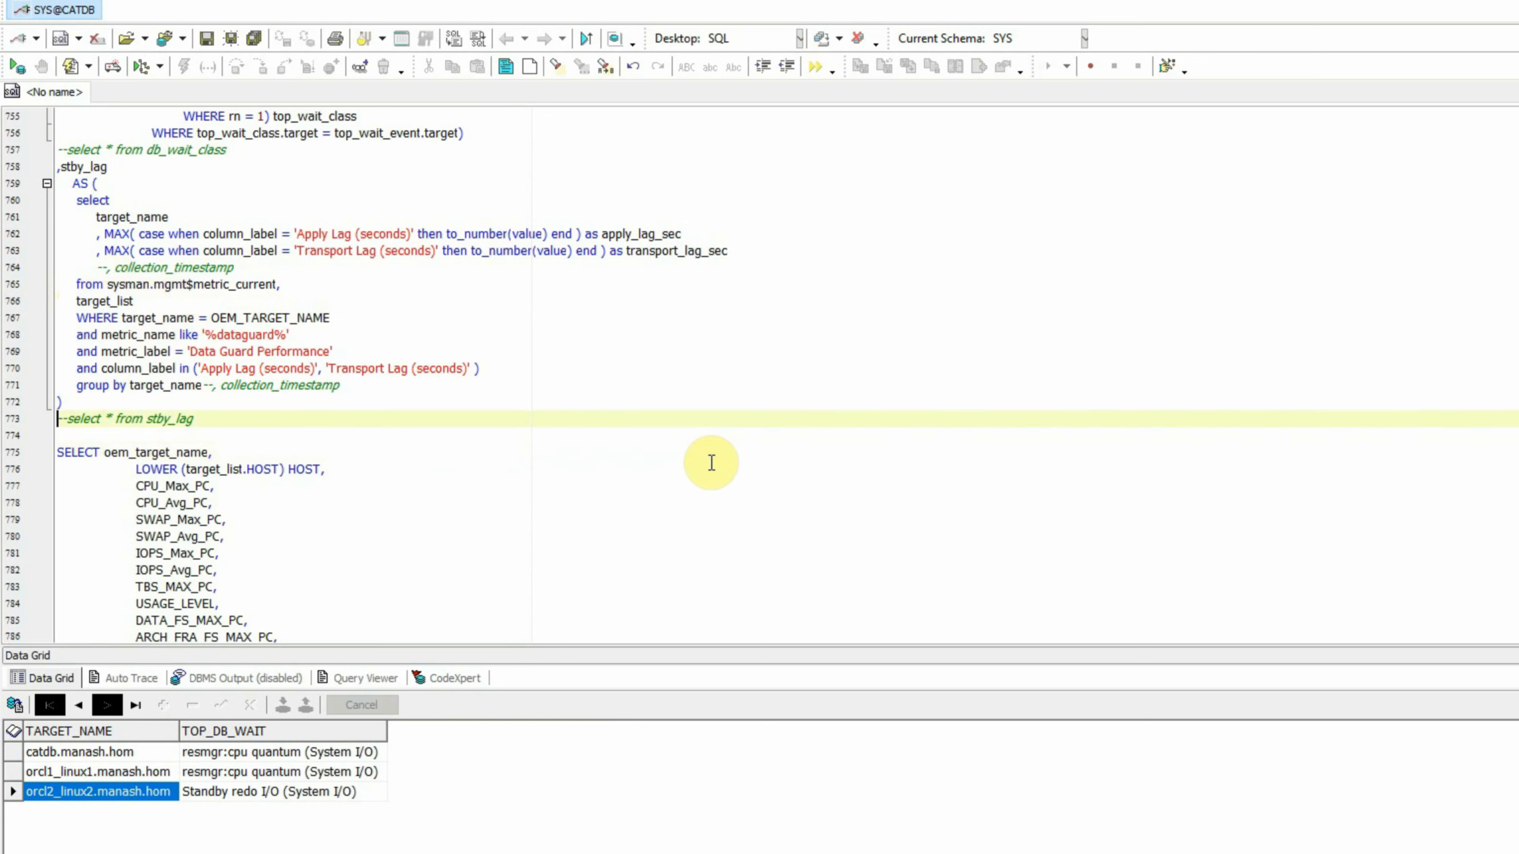
- Uncomment the select * from stby_lag test query below the block and run it
key("Delete")
key("Delete")
key("End")
key("F9")
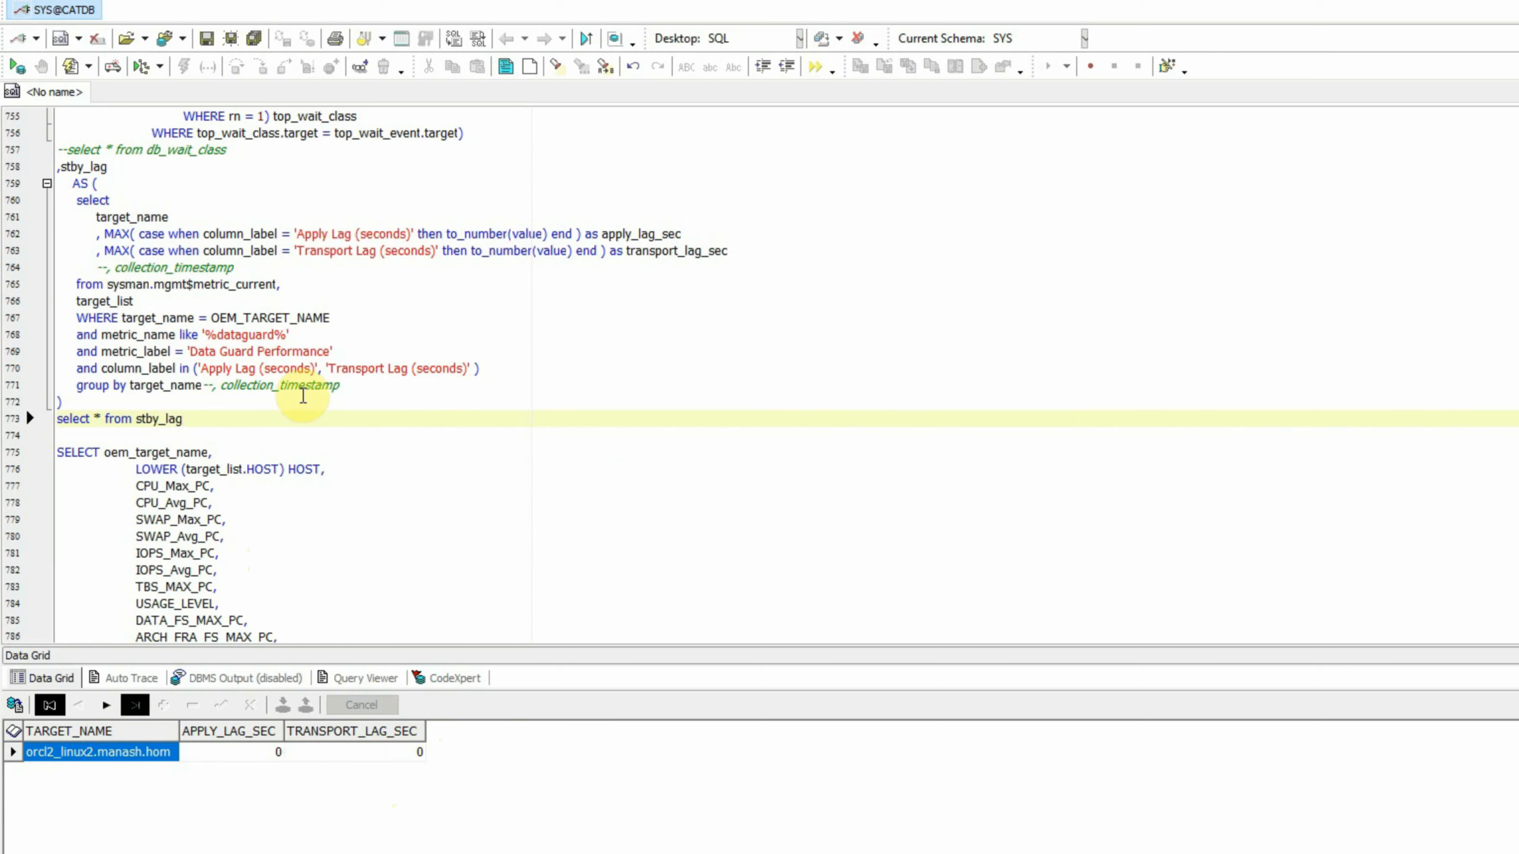
- Comment out the stby_lag test query again and remove the blank line above the final SELECT
key("Home")
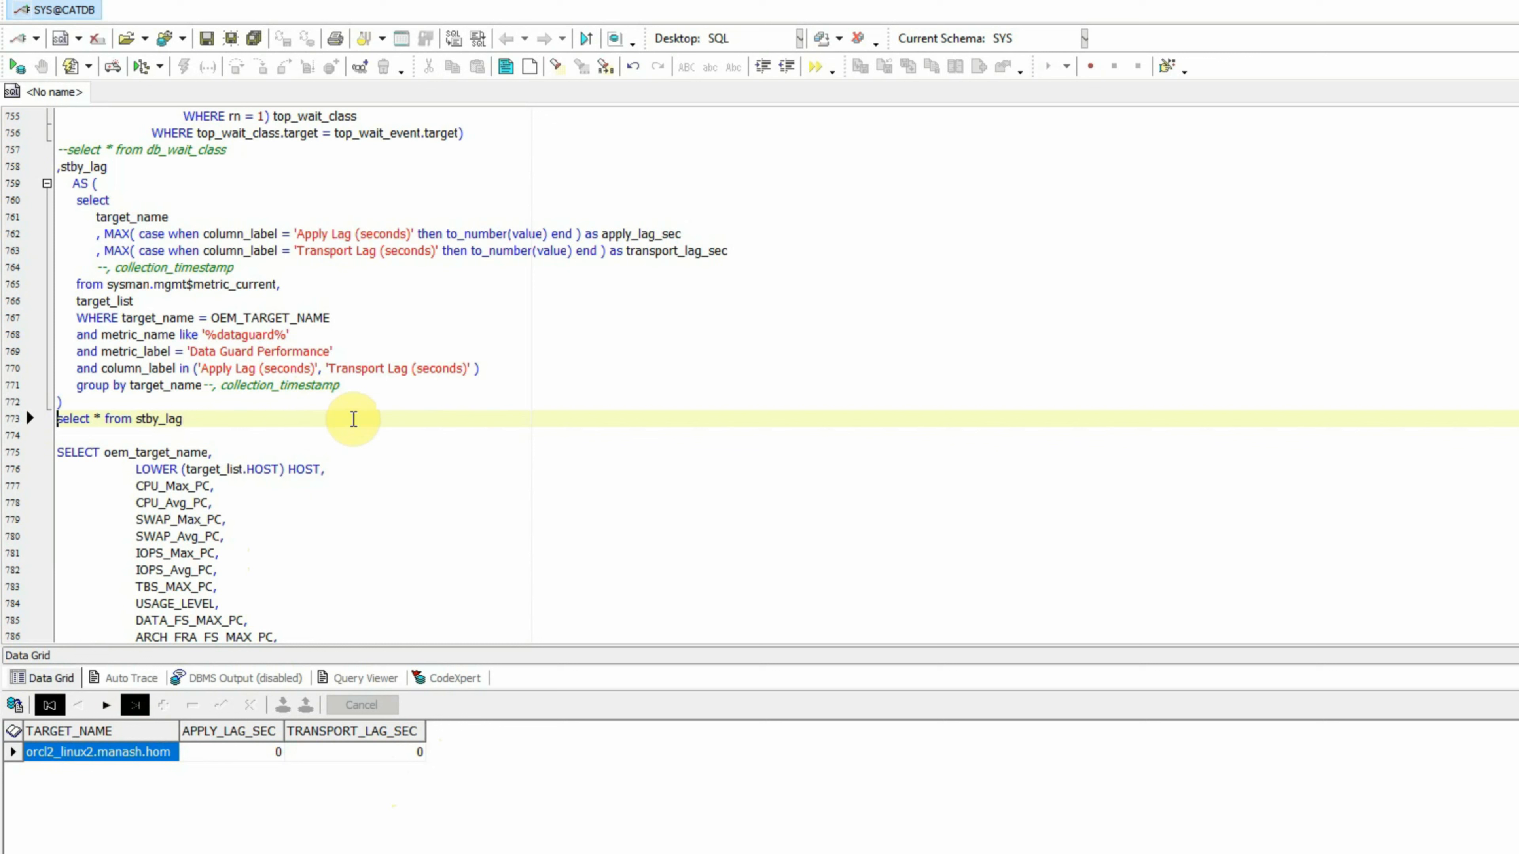
type("--")
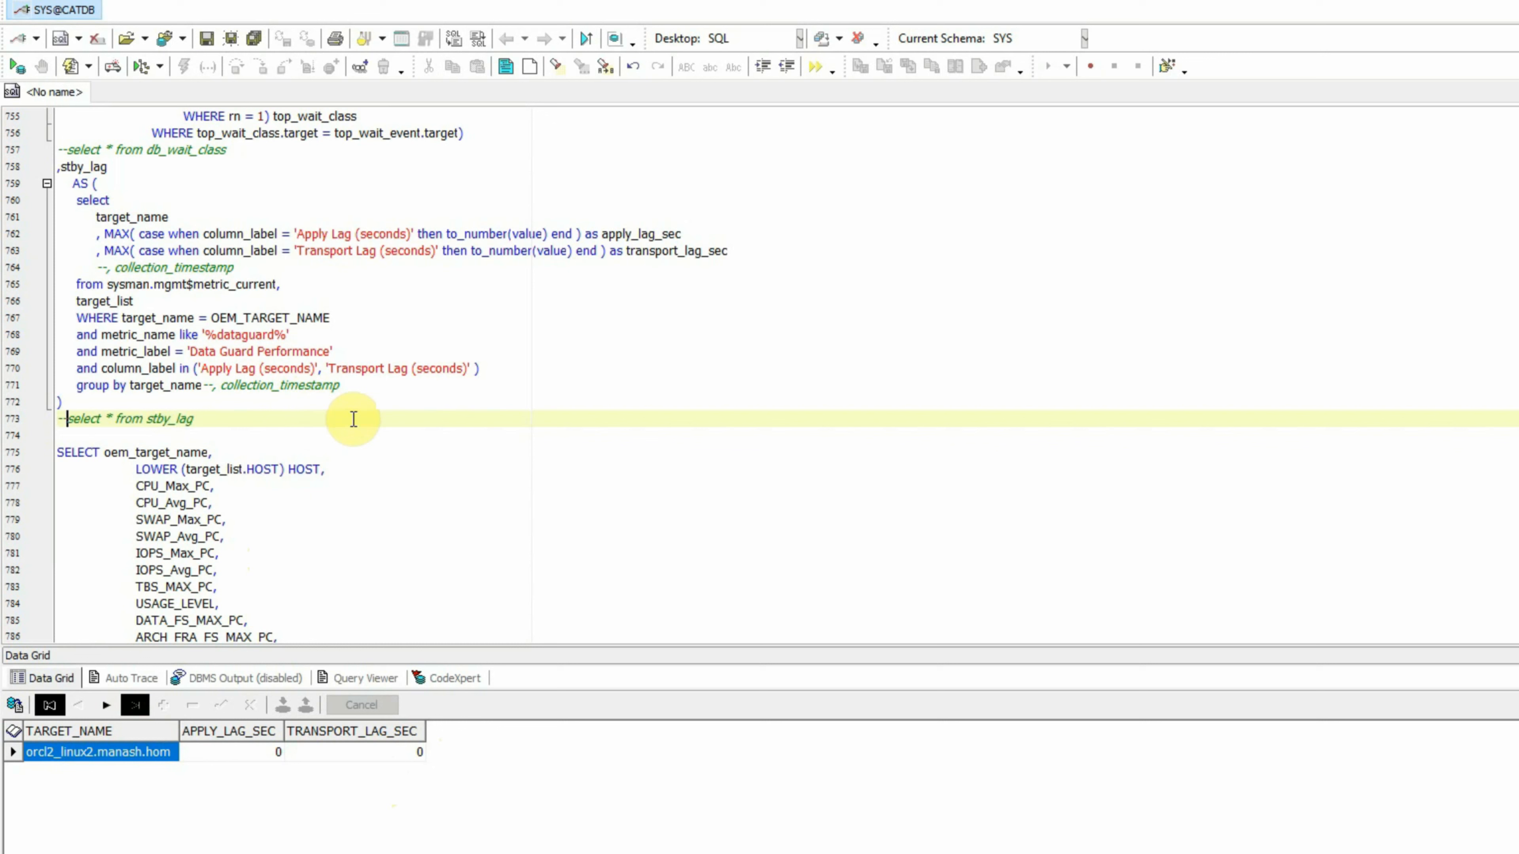
scroll(358, 420, "down", 1)
key("Down")
key("Delete")
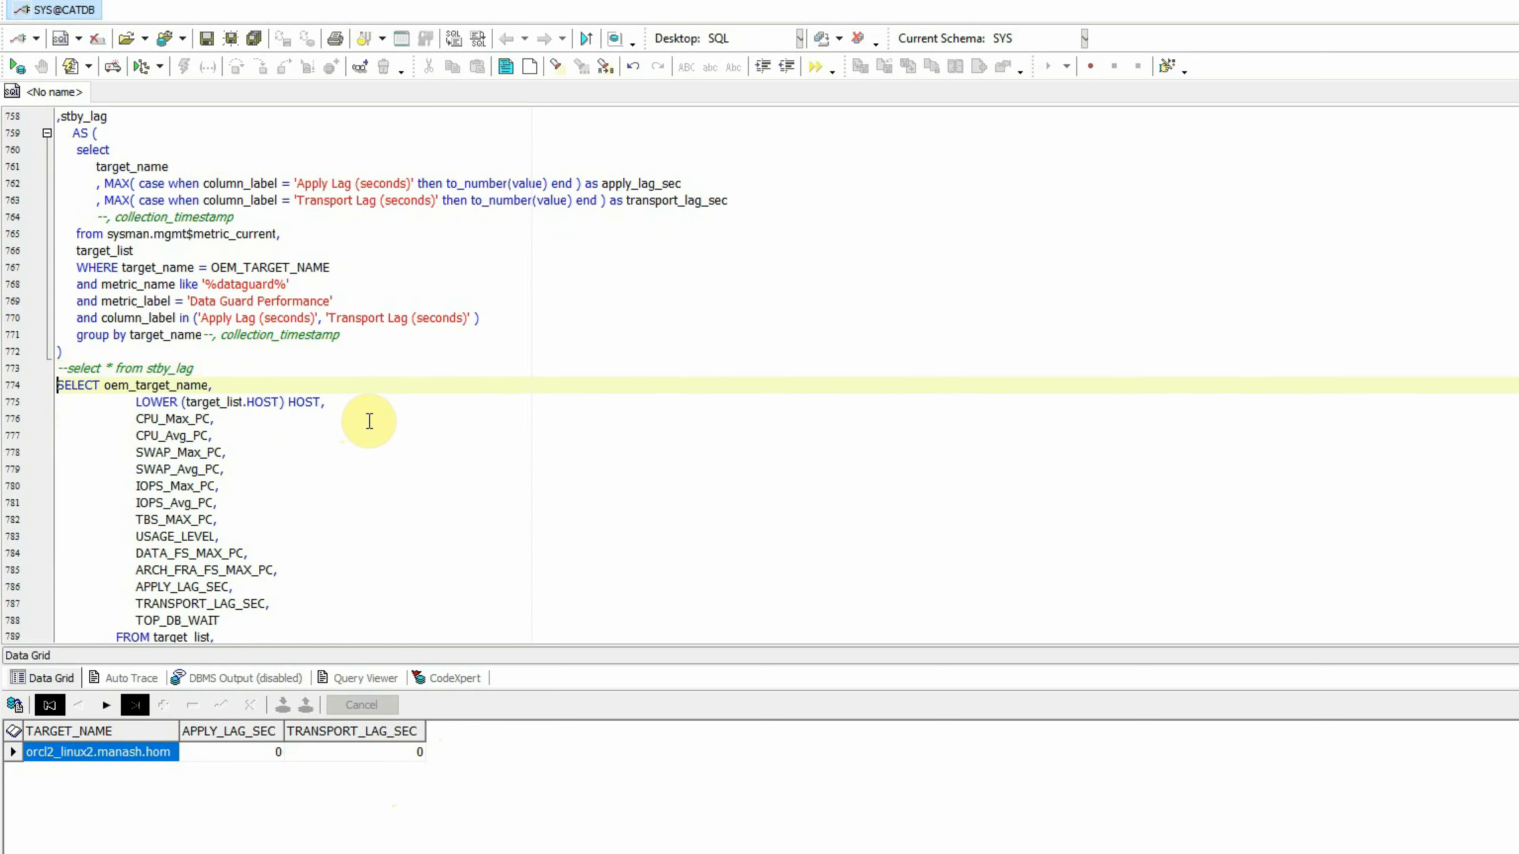
- Examine the final SELECT's FROM list of subquery blocks, from target_list through stby_lag, and its join conditions
scroll(365, 421, "down", 5)
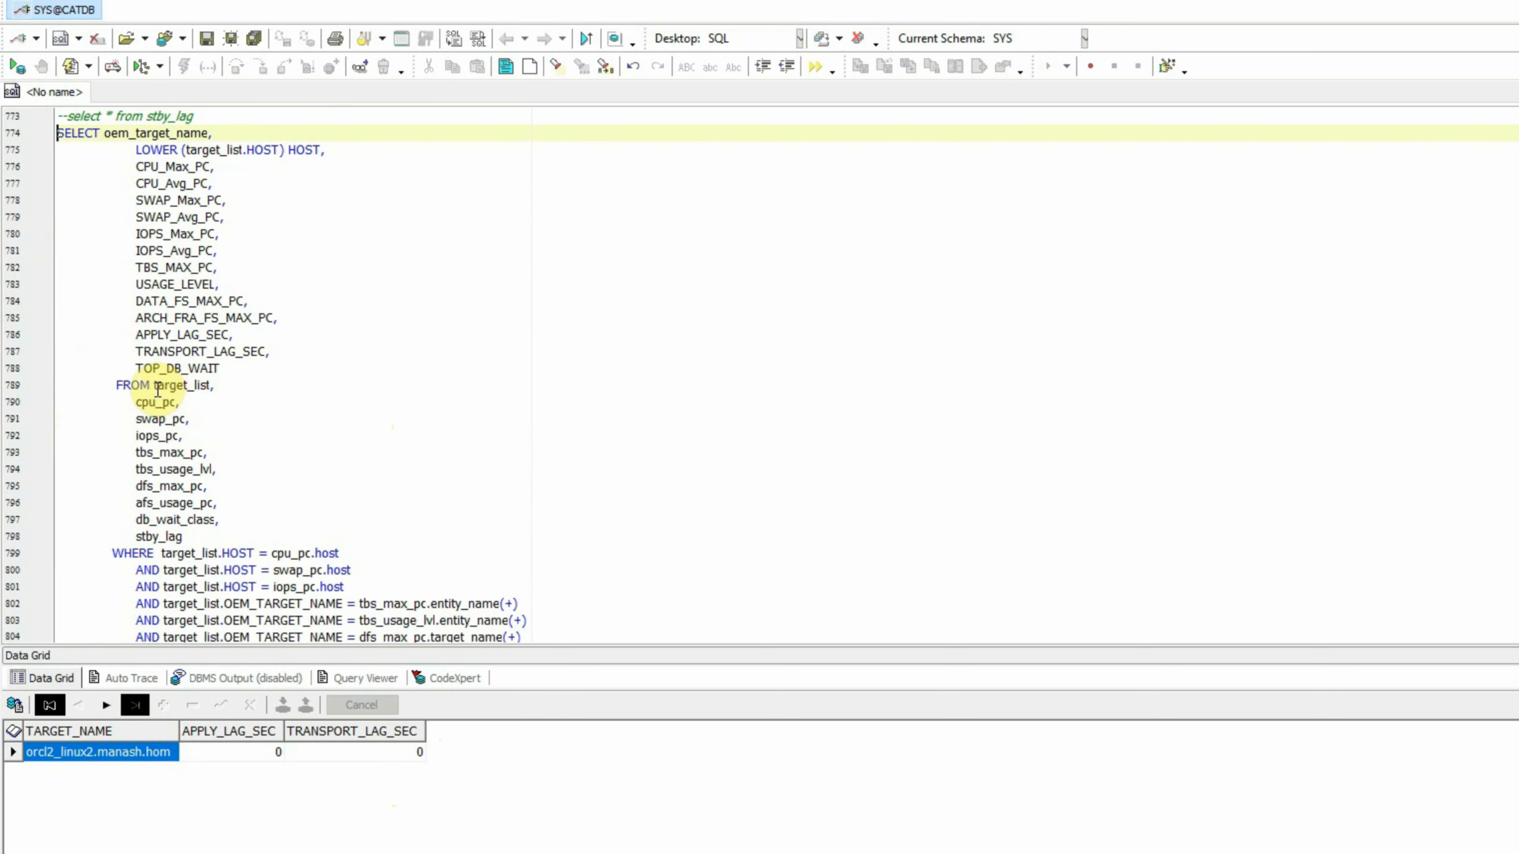
left_click_drag(154, 388, 248, 543)
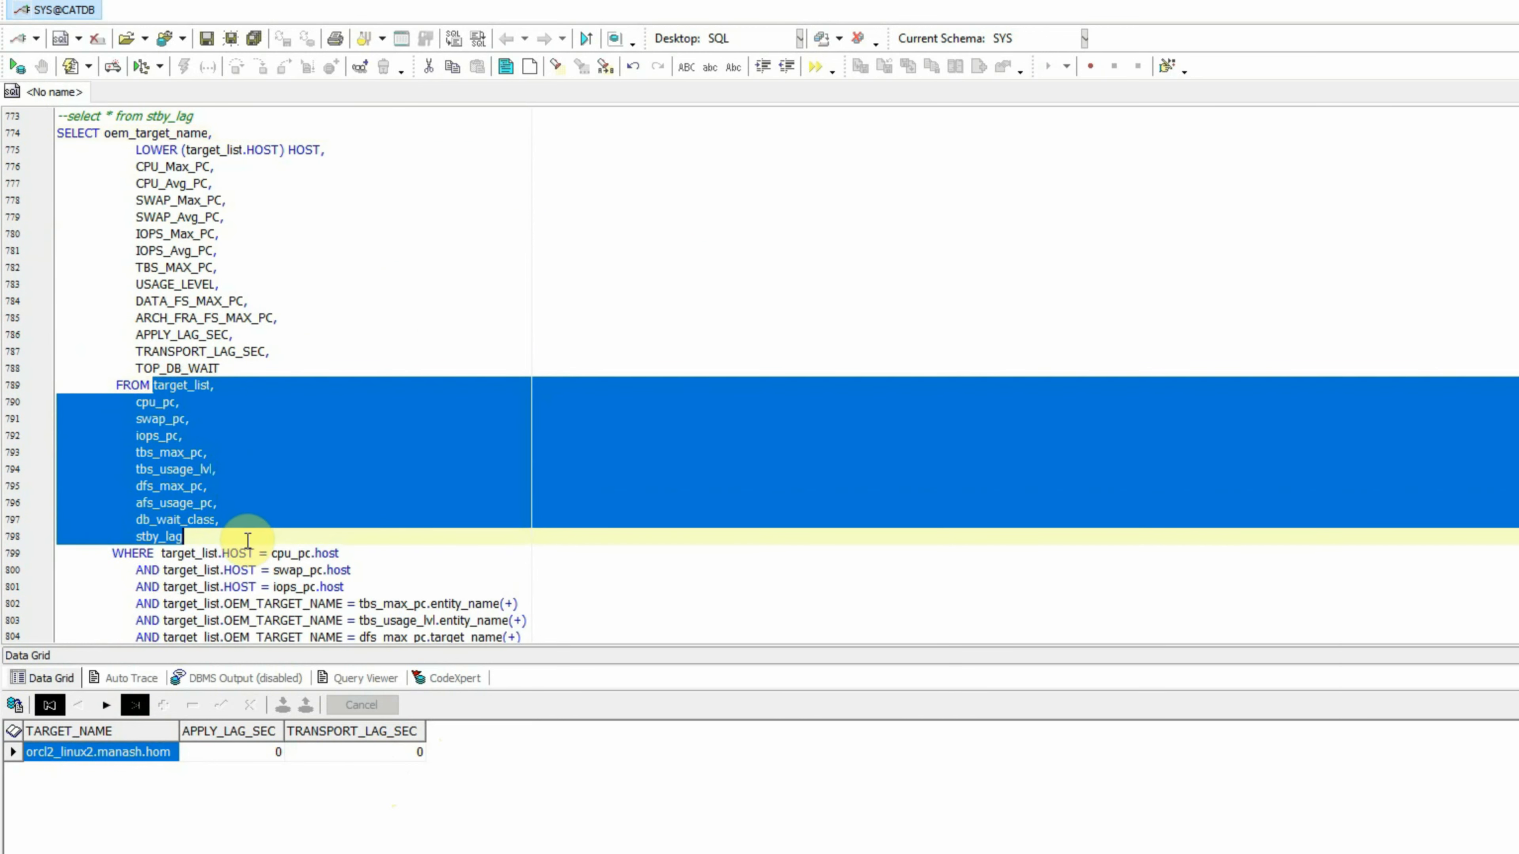
left_click(272, 407)
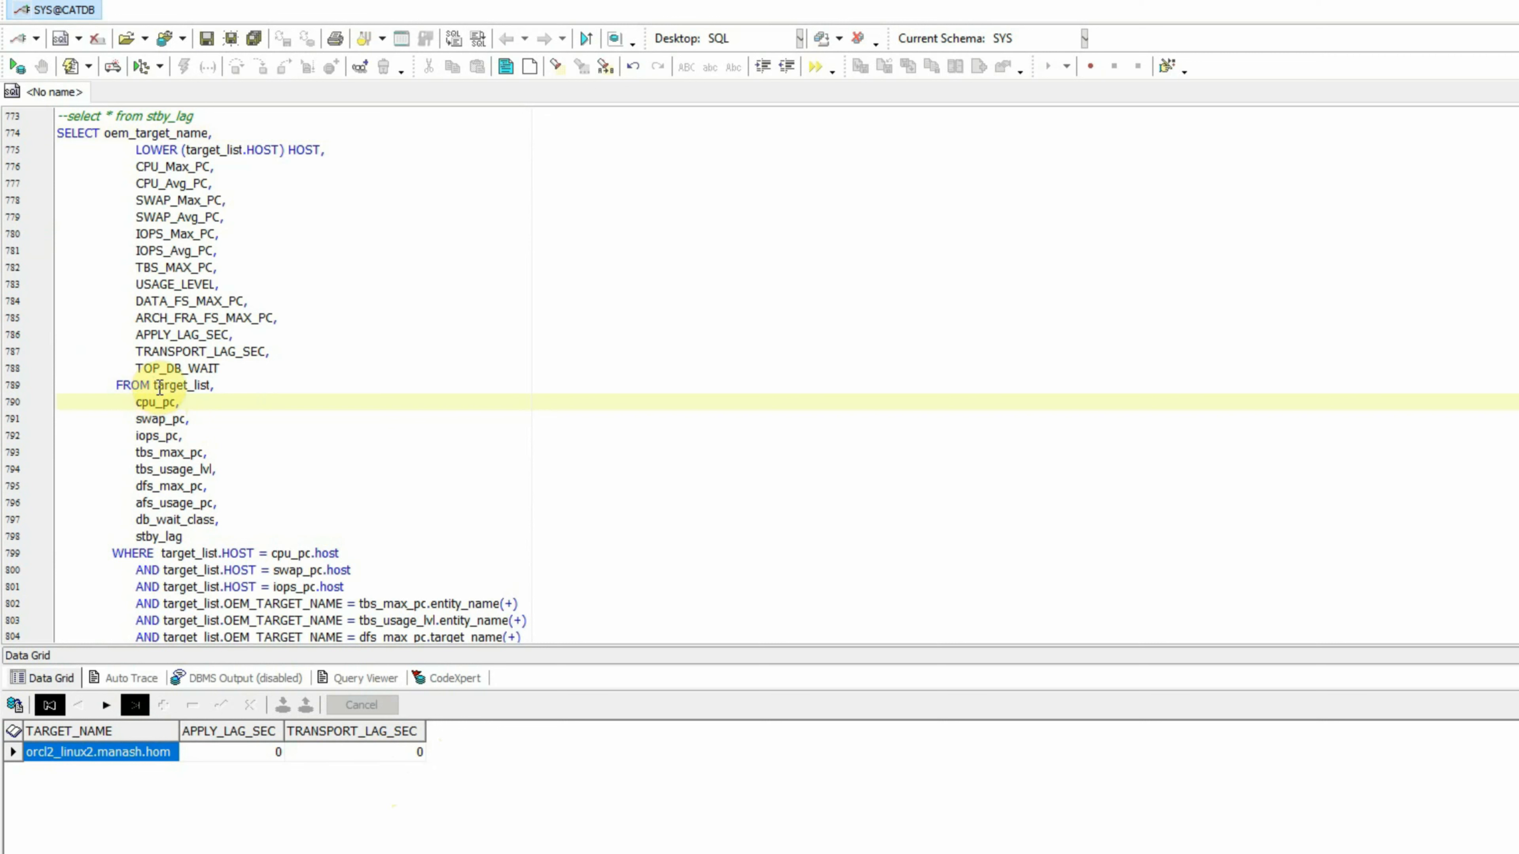
double_click(159, 387)
left_click(156, 401)
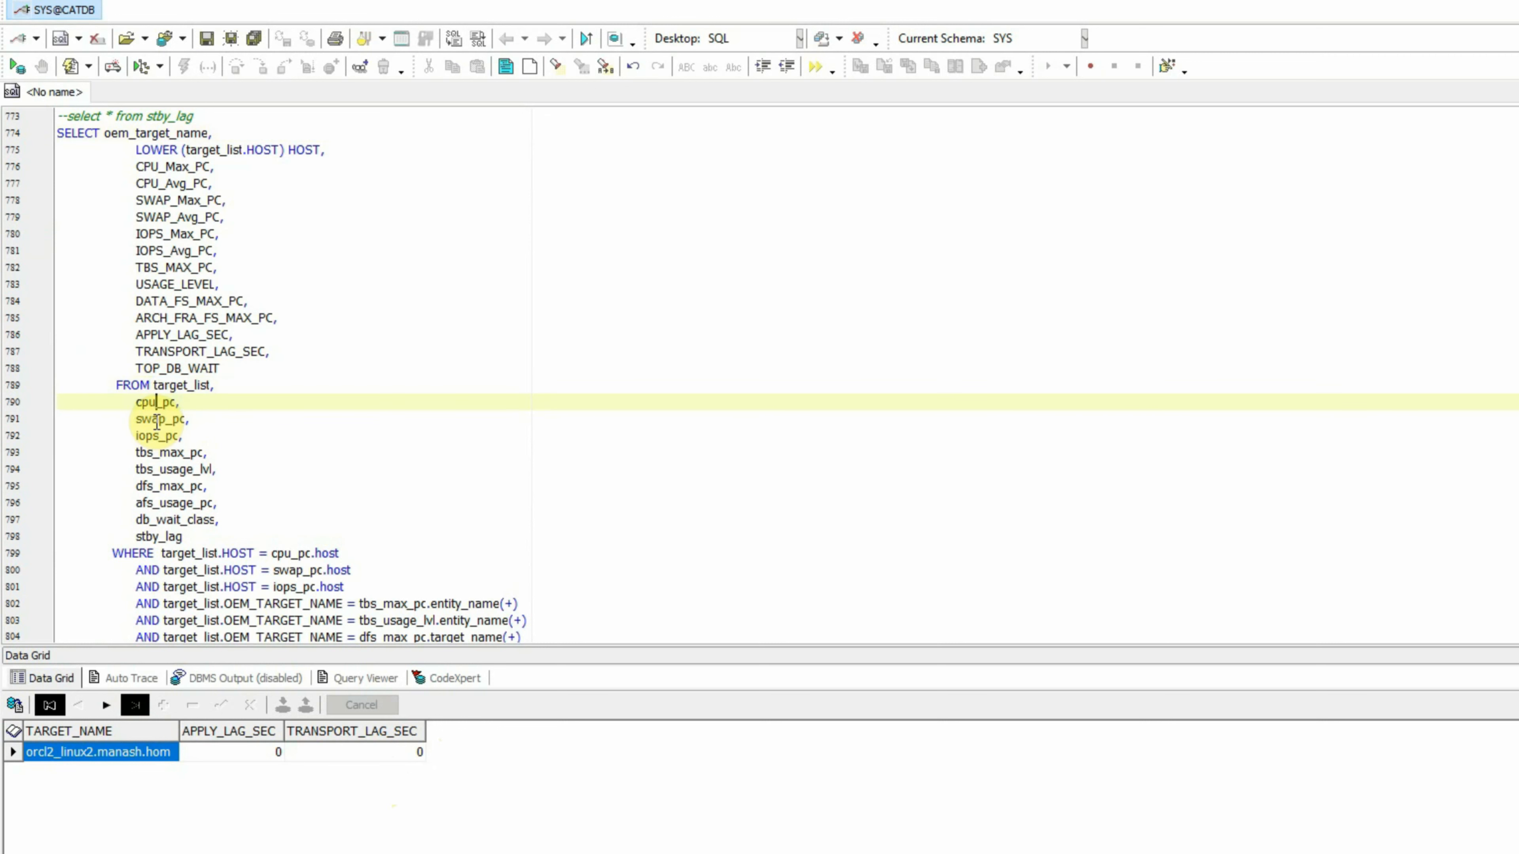
left_click_drag(151, 421, 179, 536)
scroll(272, 455, "down", 3)
scroll(272, 455, "down", 1)
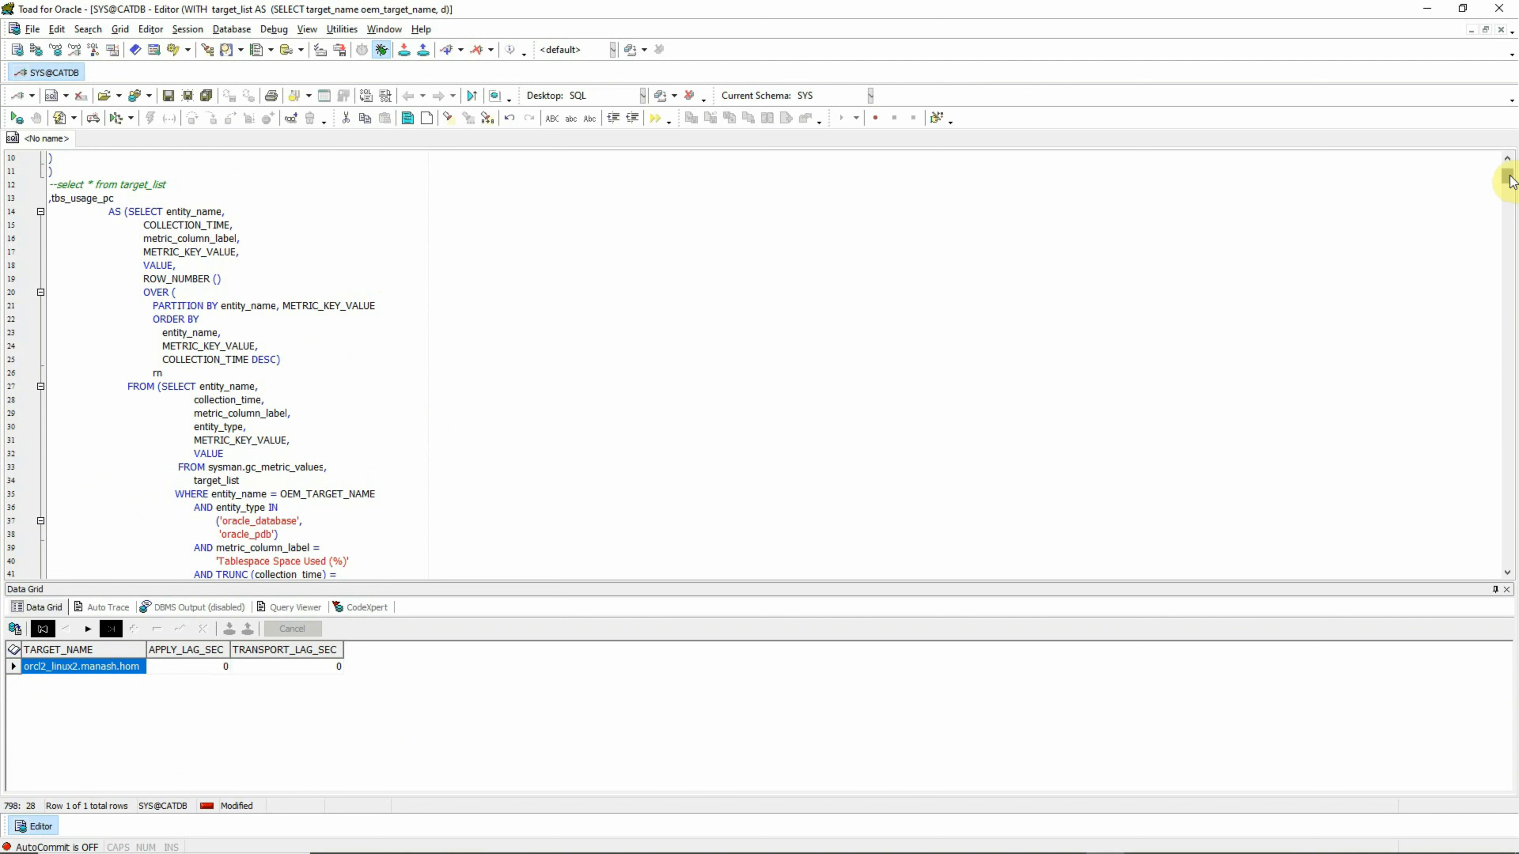
- Run the complete monitoring query from its closing ORDER BY 1 line
left_click_drag(1510, 179, 1510, 546)
left_click(299, 493)
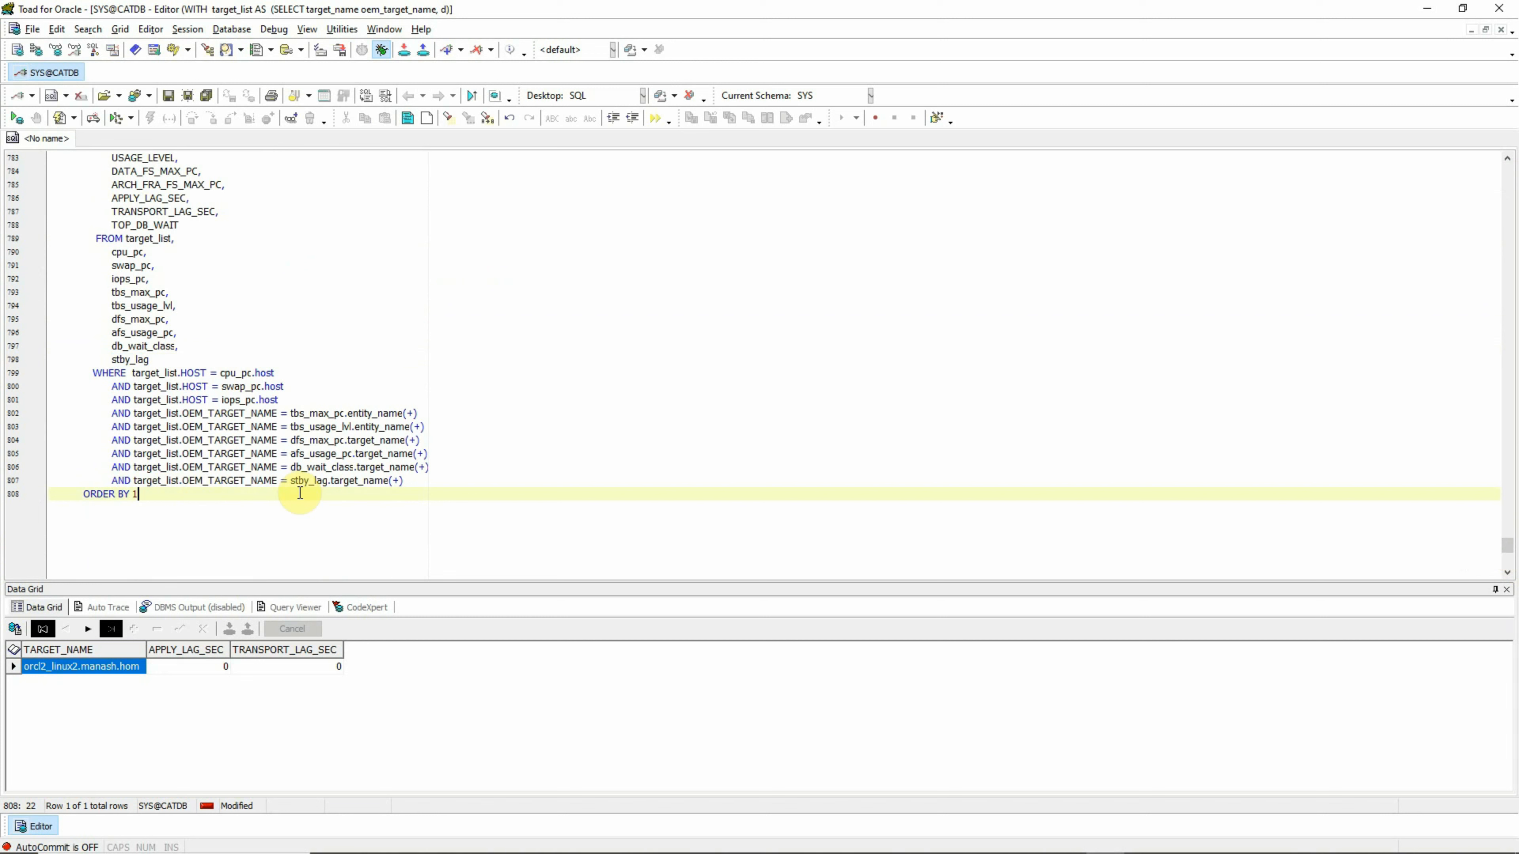
key("F9")
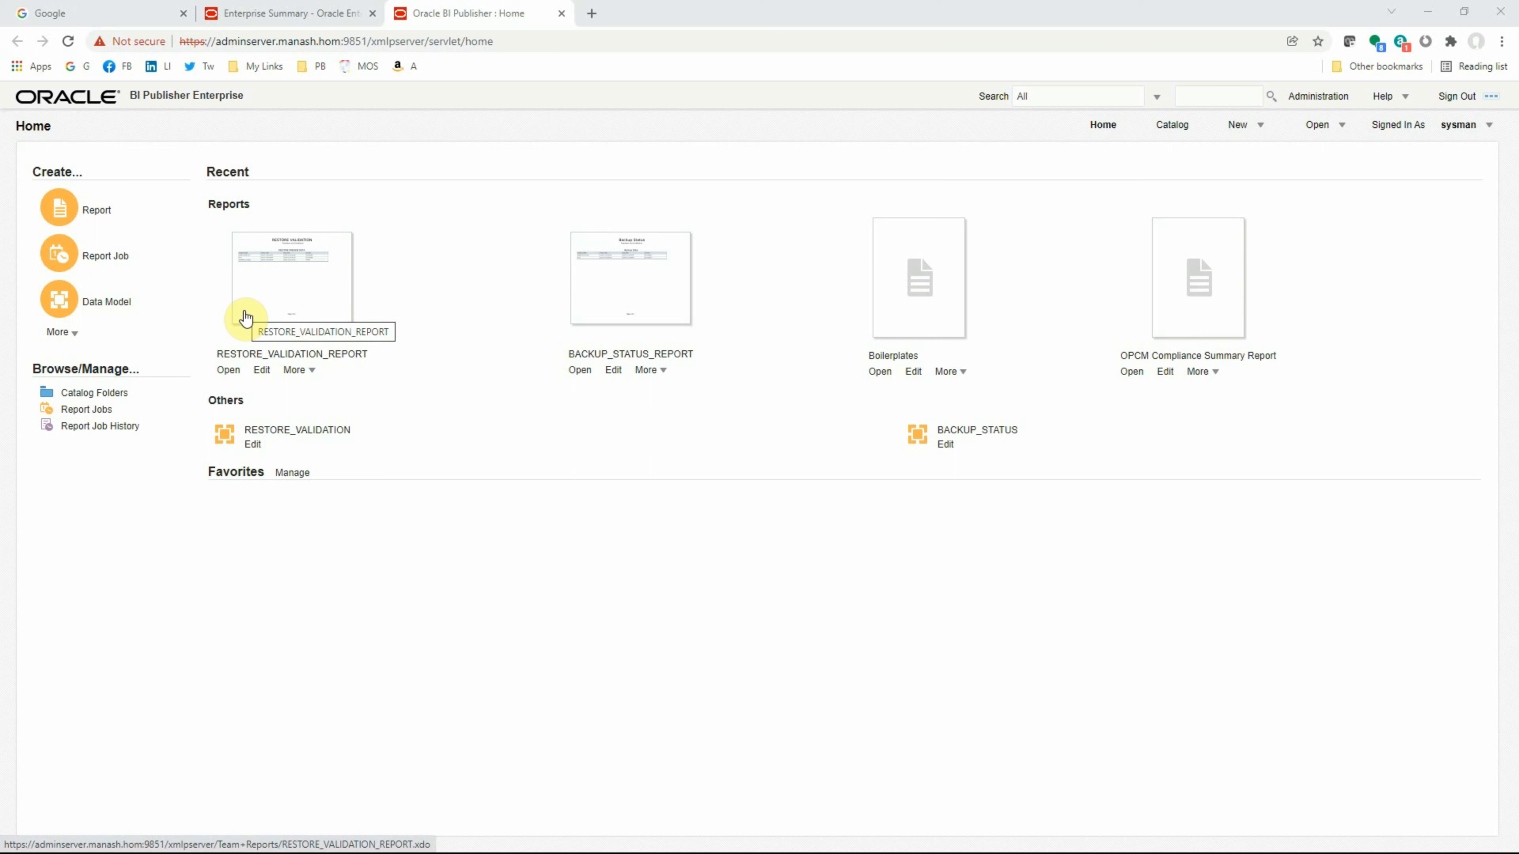
- Switch to the browser and relaunch BI Publisher from Enterprise Manager's BI Publisher Enterprise Reports page
key("ctrl+w")
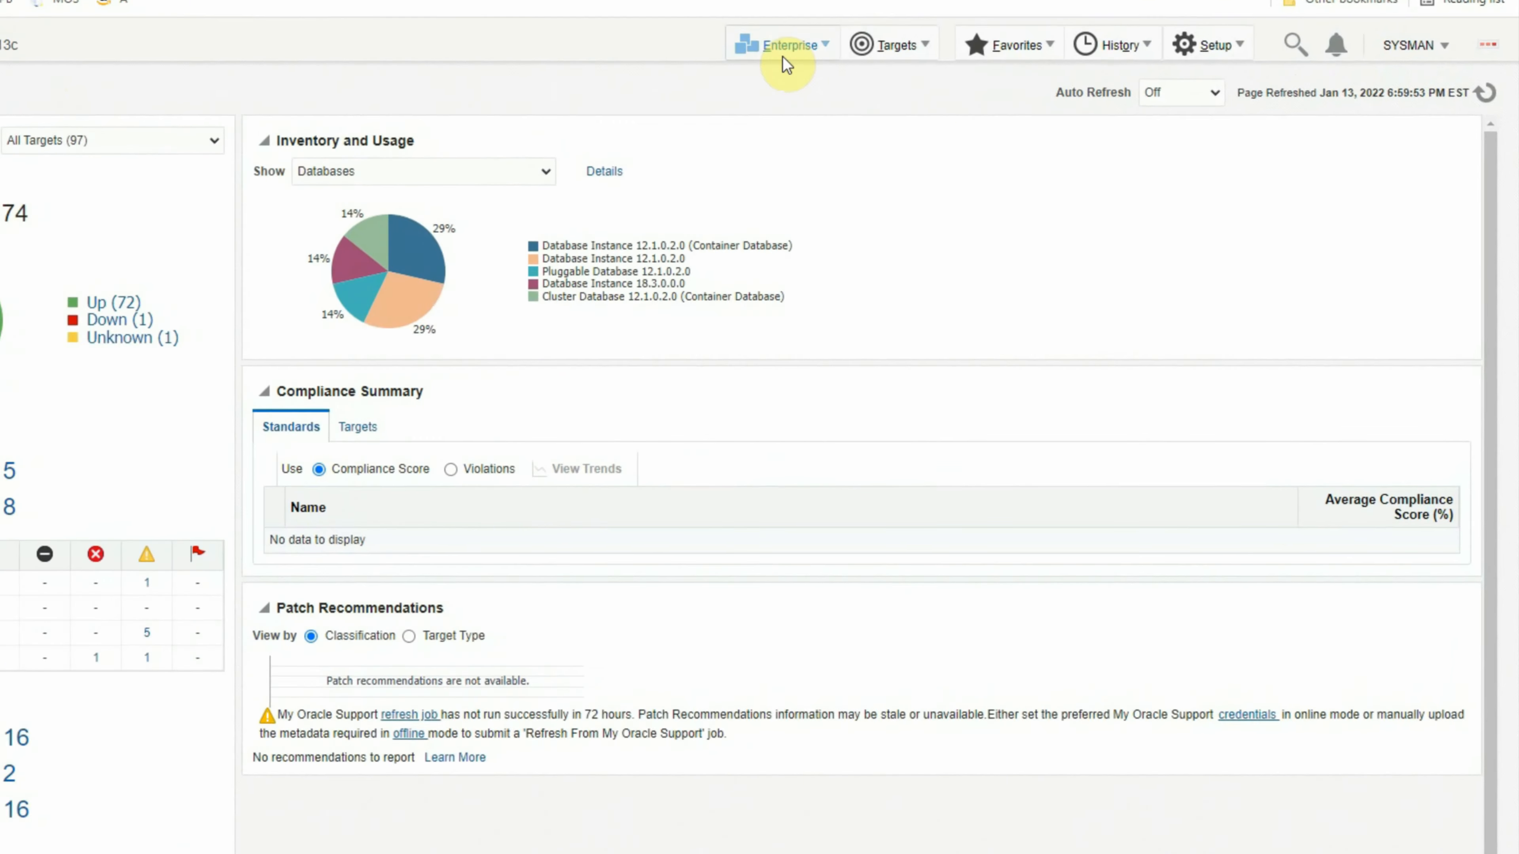
left_click(782, 55)
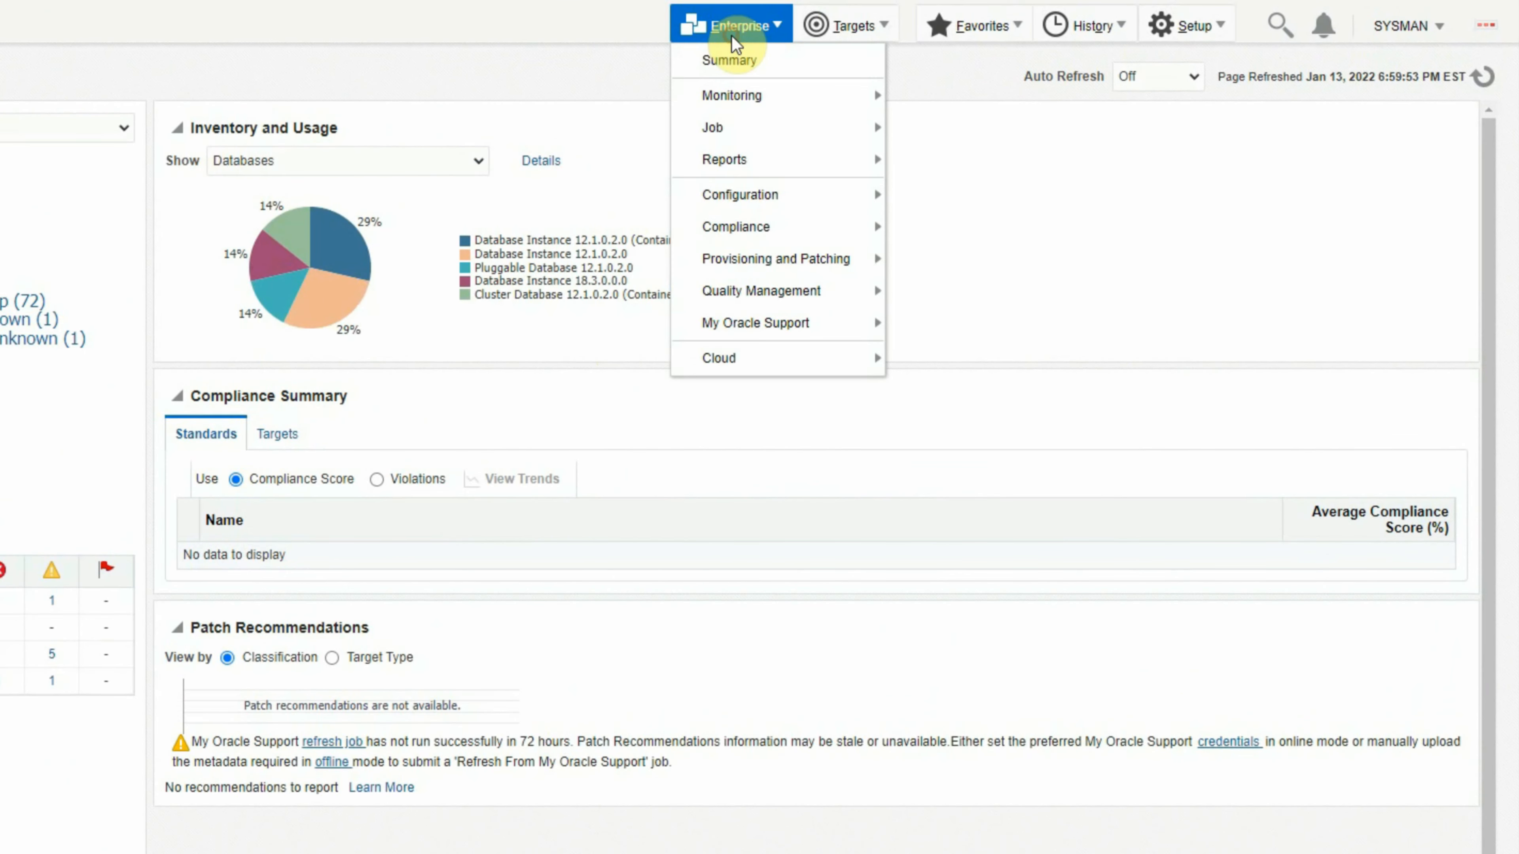
mouse_move(793, 172)
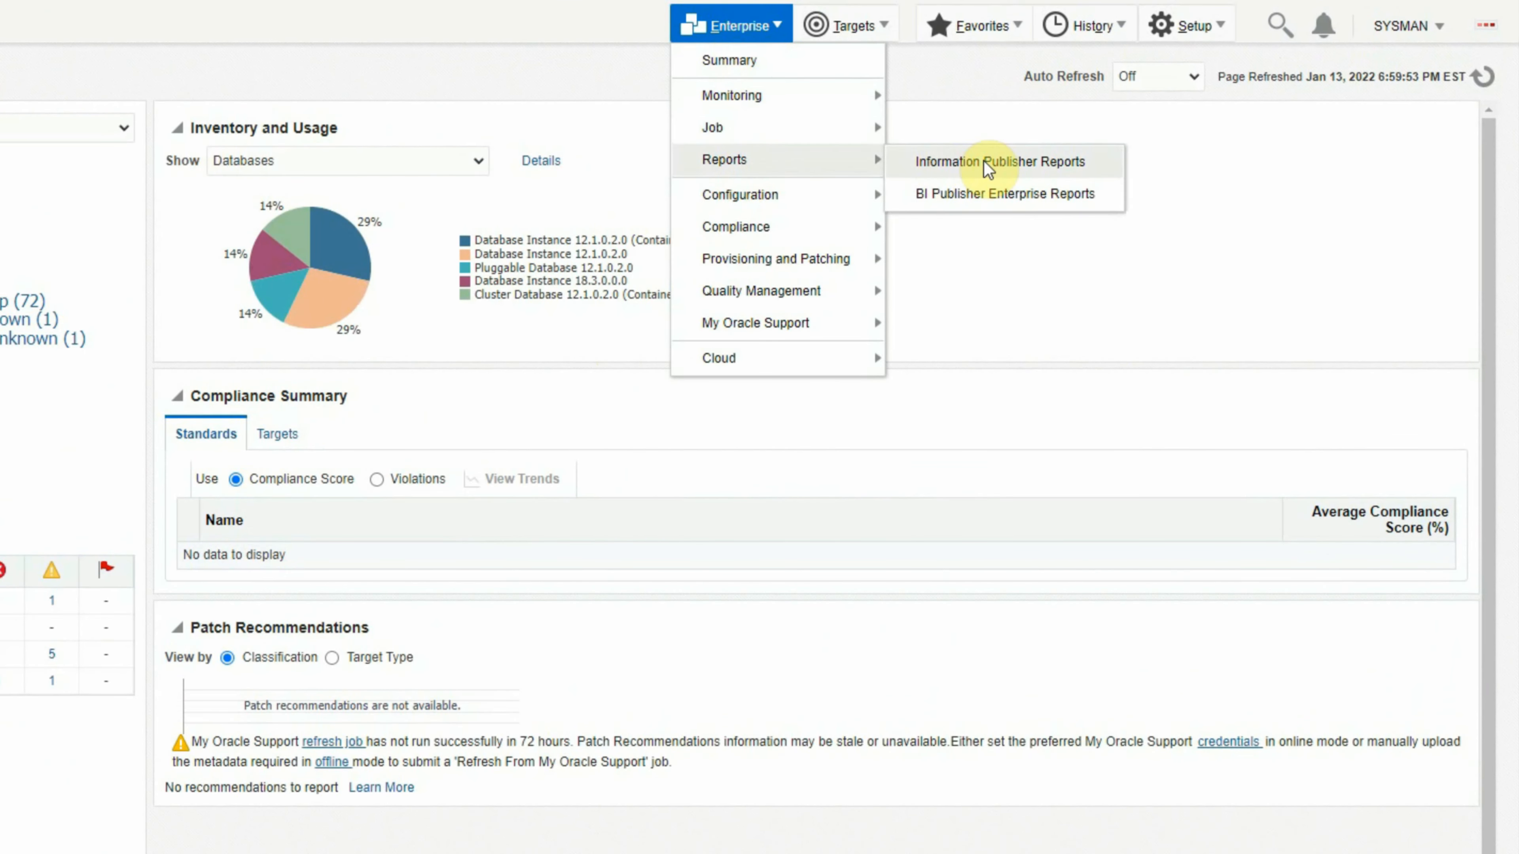
left_click(982, 193)
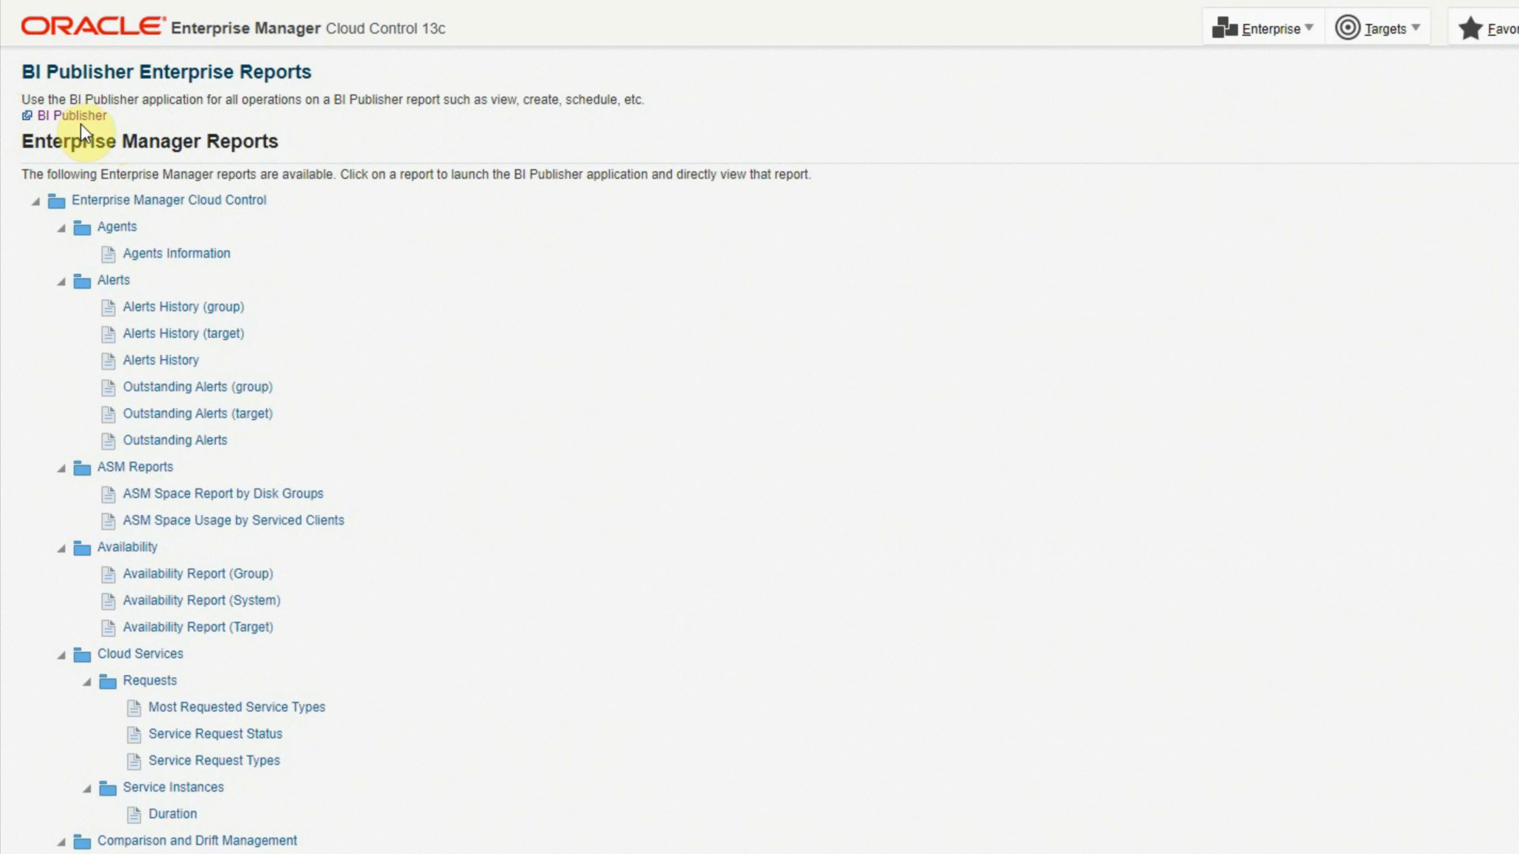
left_click(66, 120)
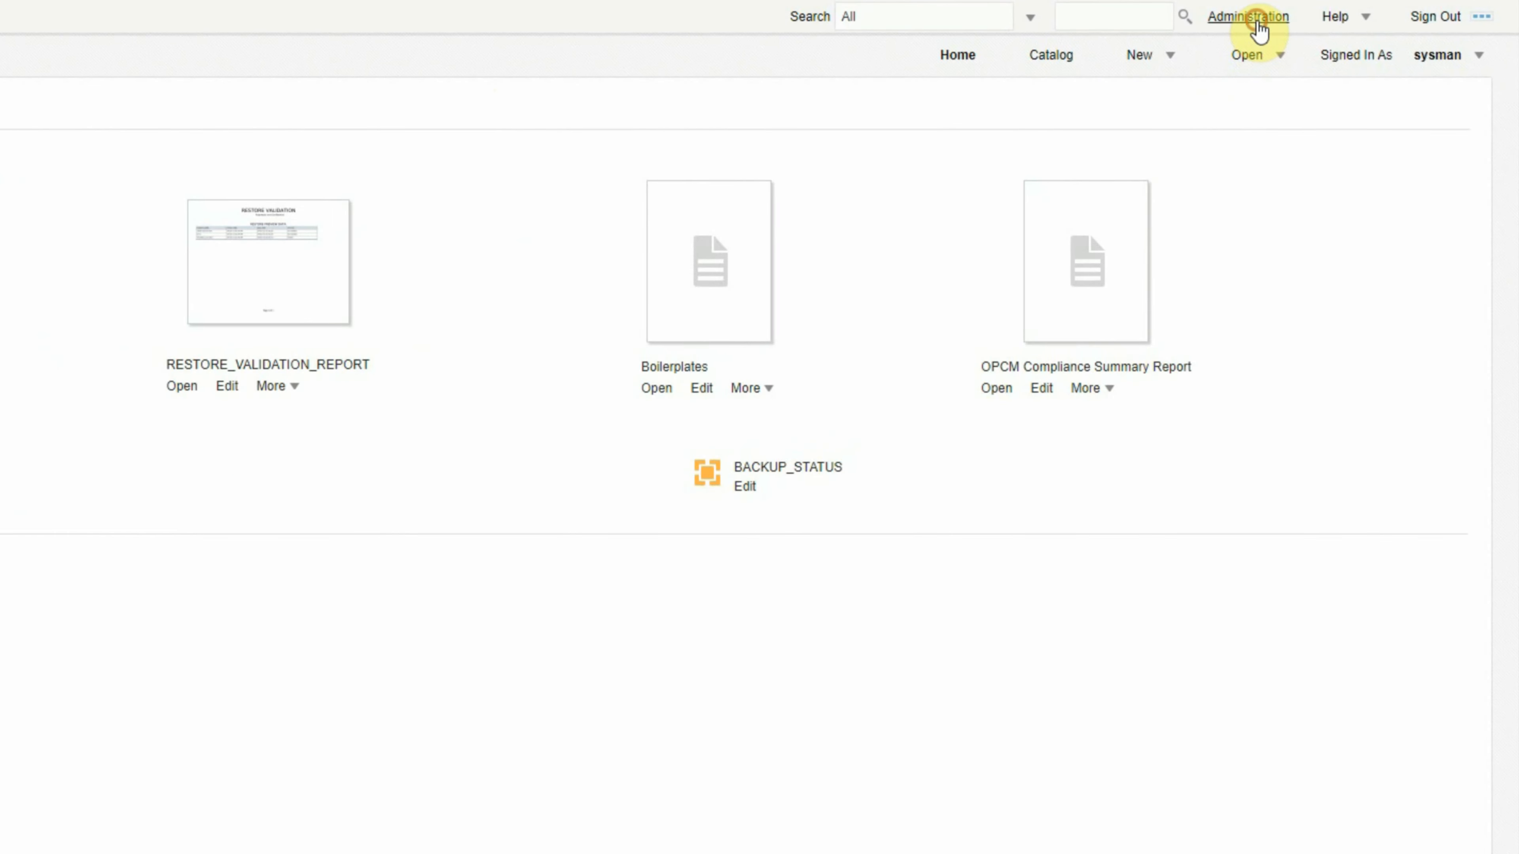
- Start adding a JDBC data source named CATDB with the Oracle 12c driver type in the administration area
left_click(1256, 22)
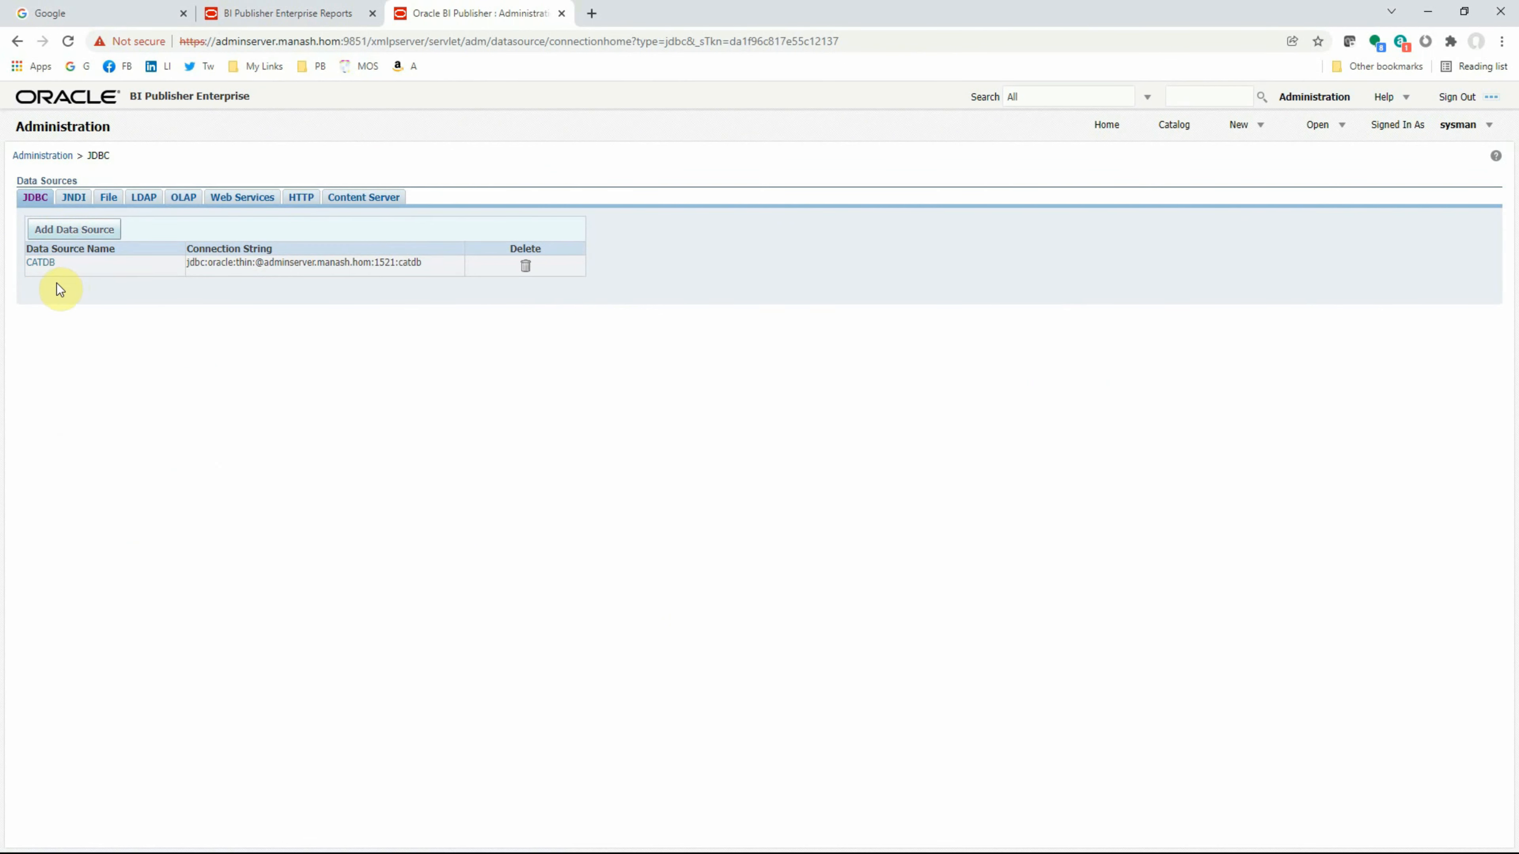
left_click(60, 232)
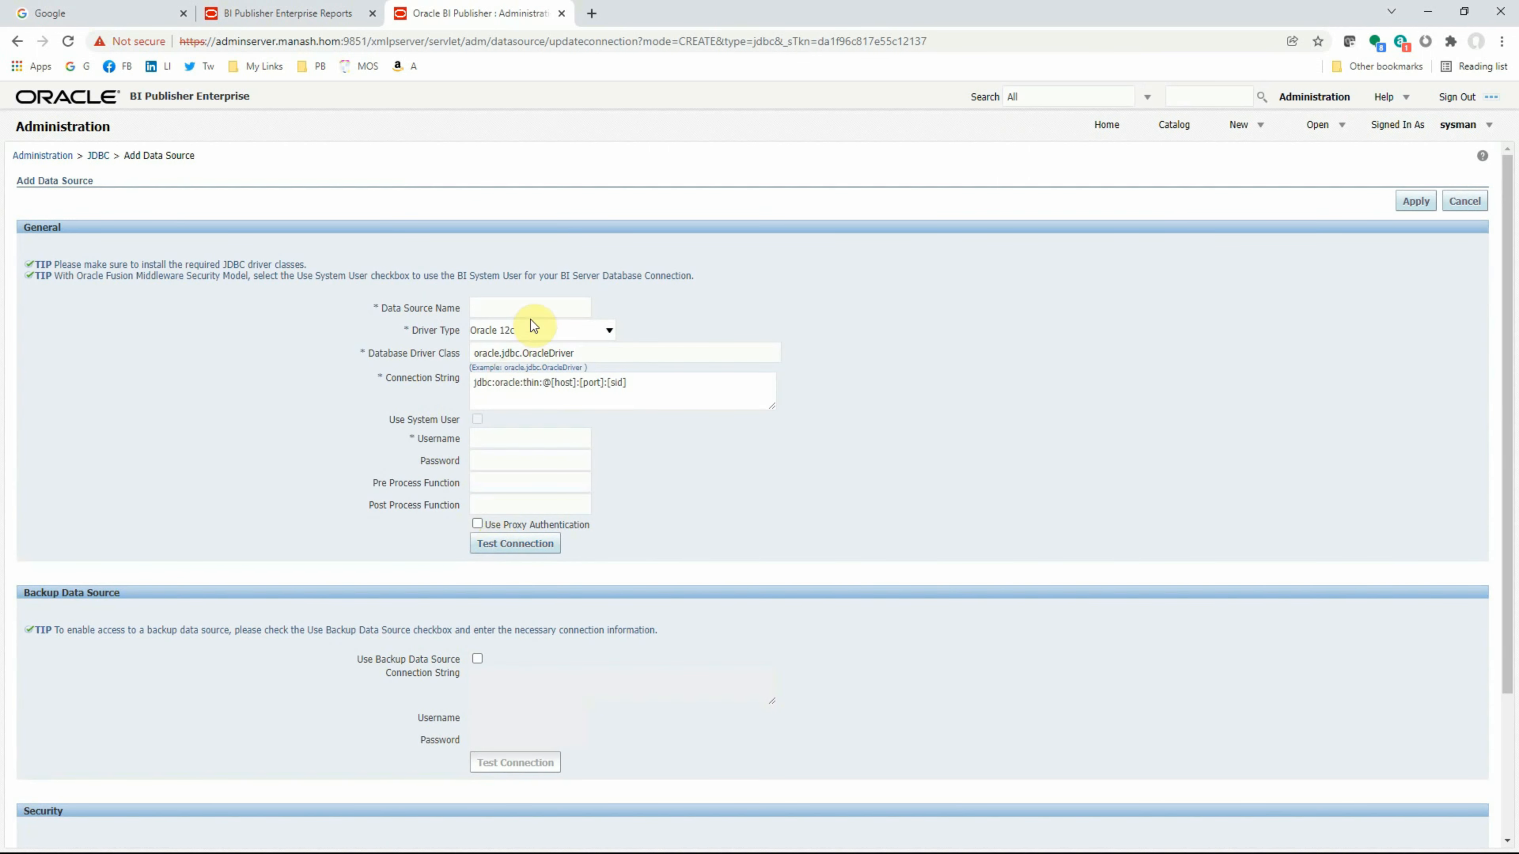
left_click(530, 303)
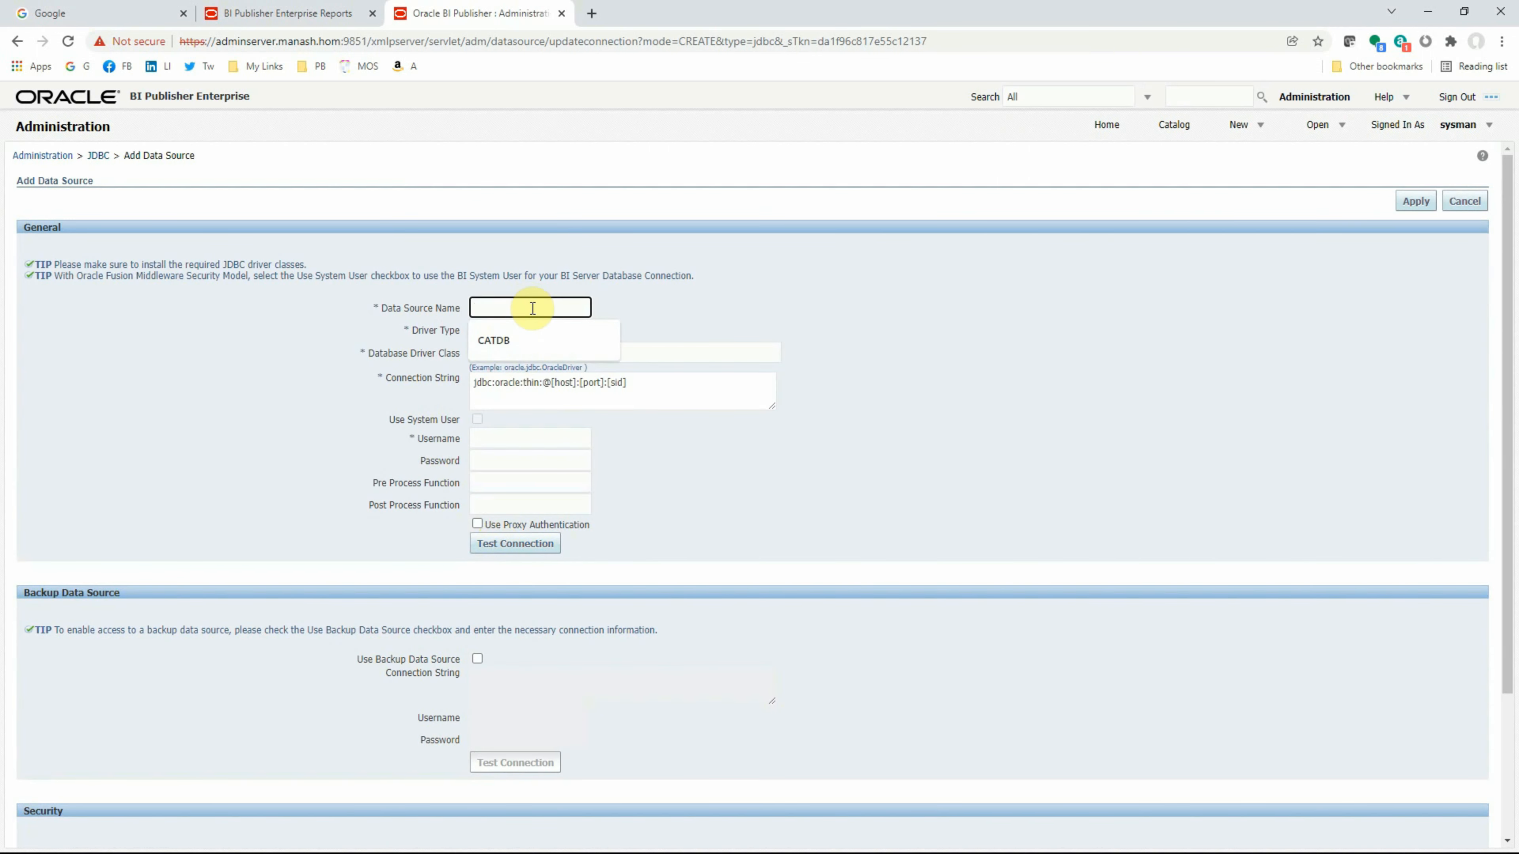
left_click(514, 351)
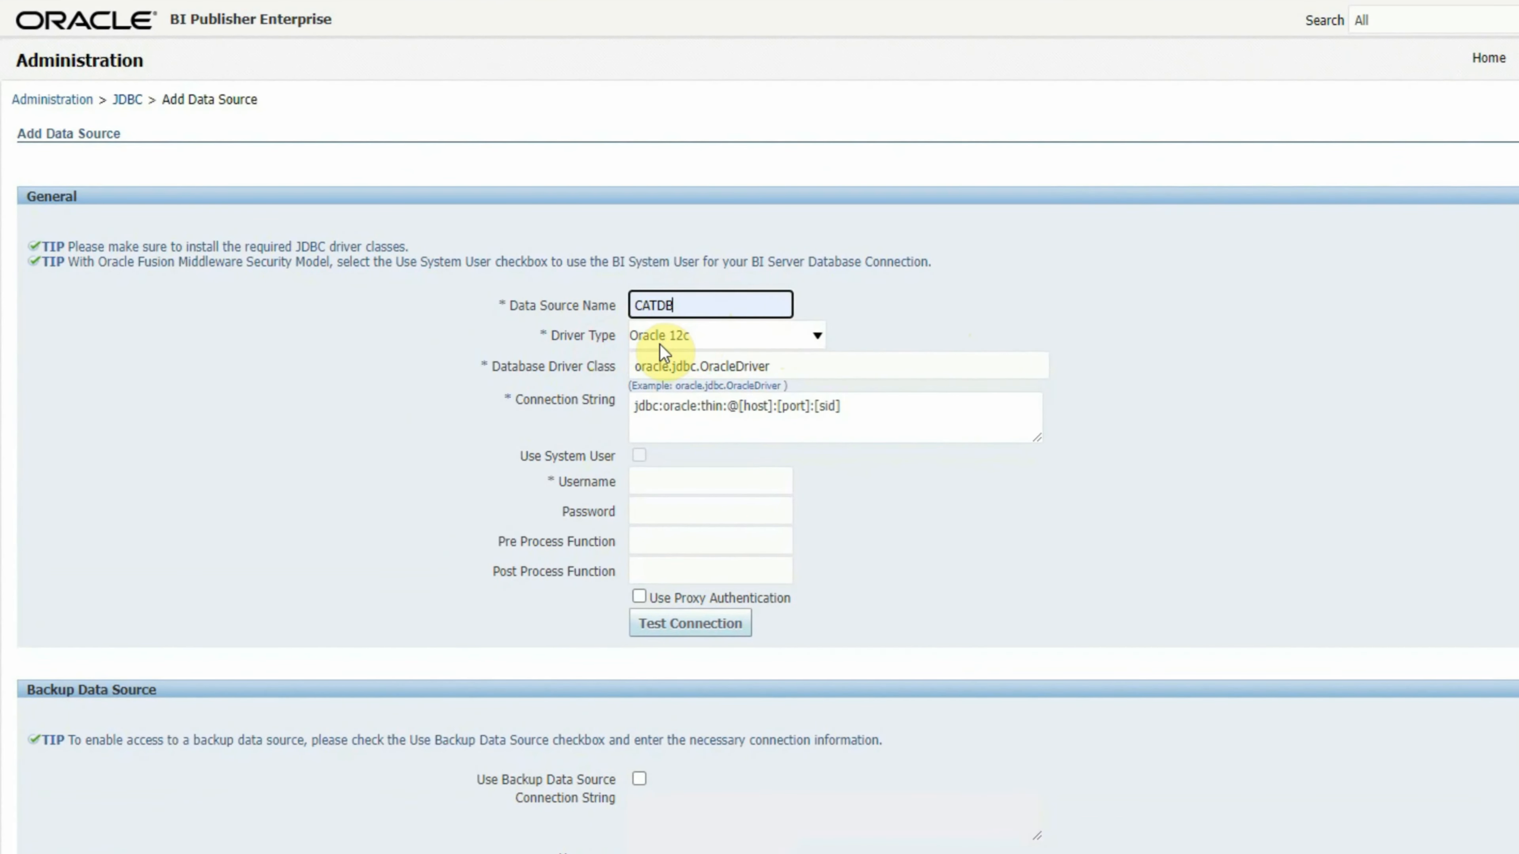
left_click(721, 334)
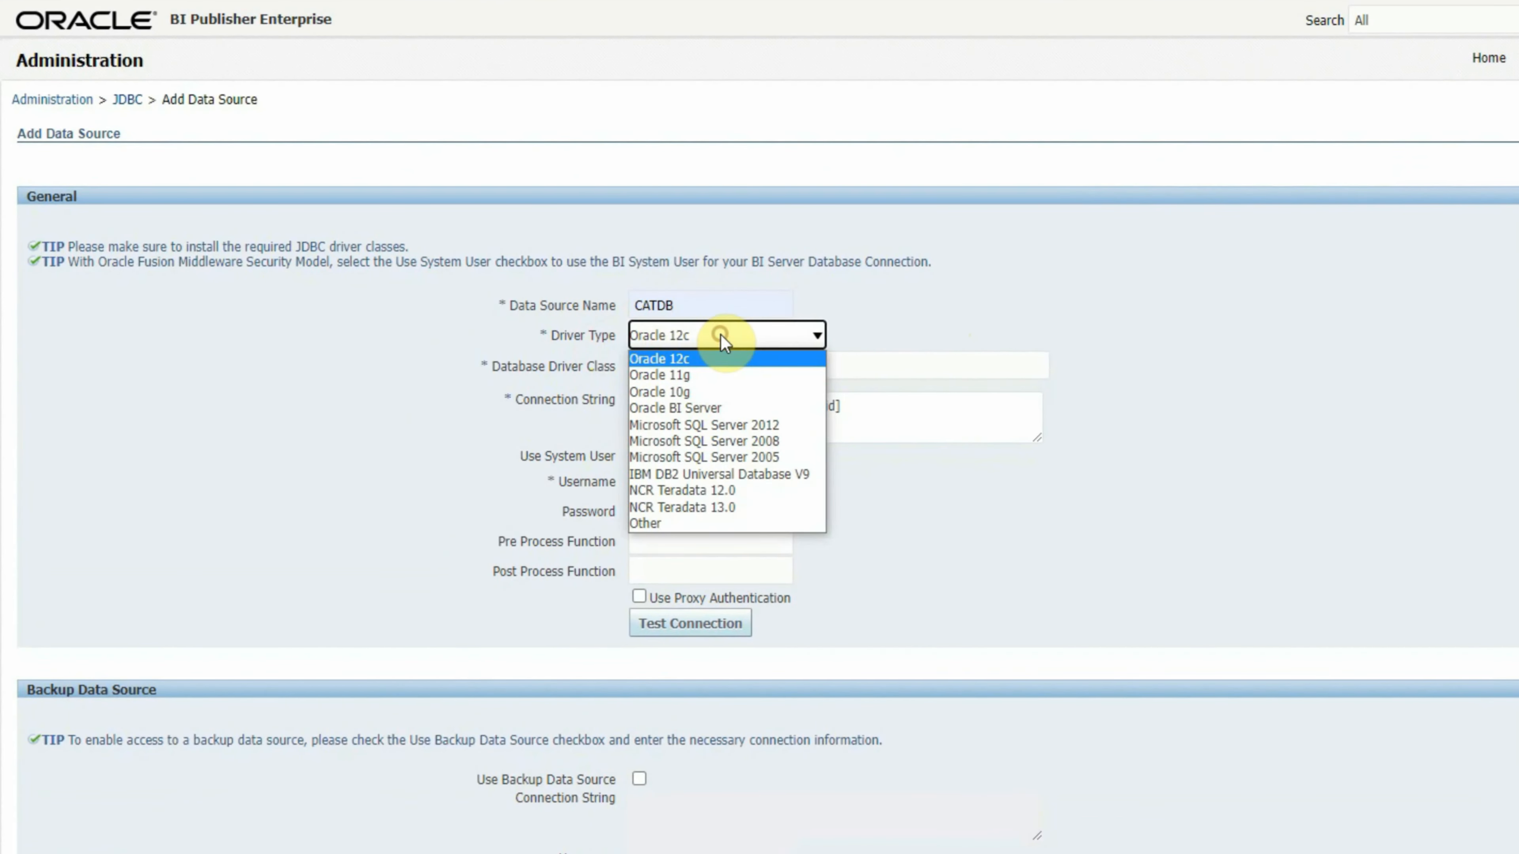
left_click(701, 362)
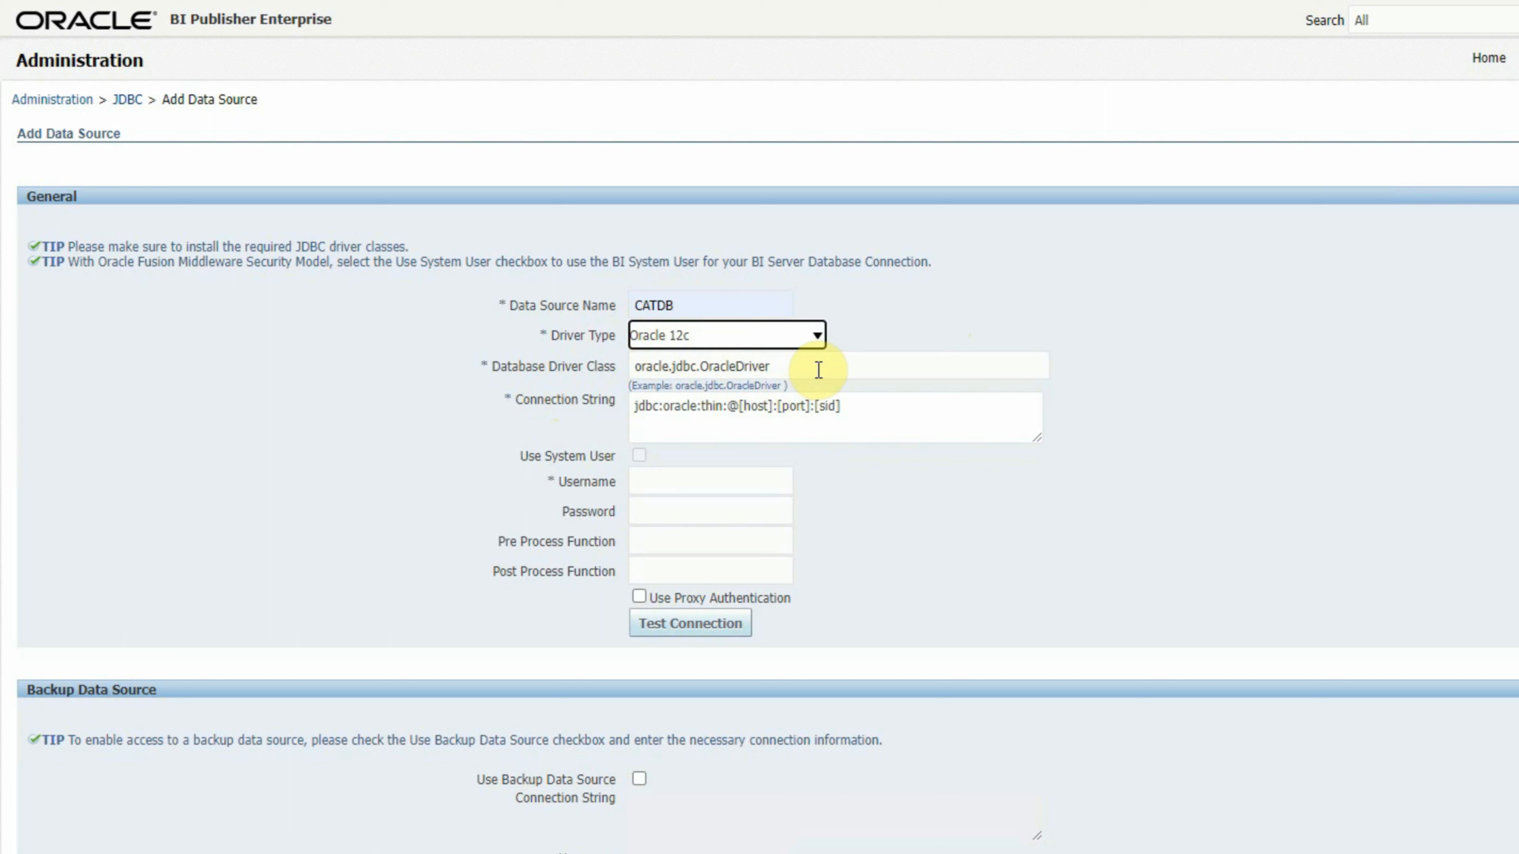
left_click(696, 408)
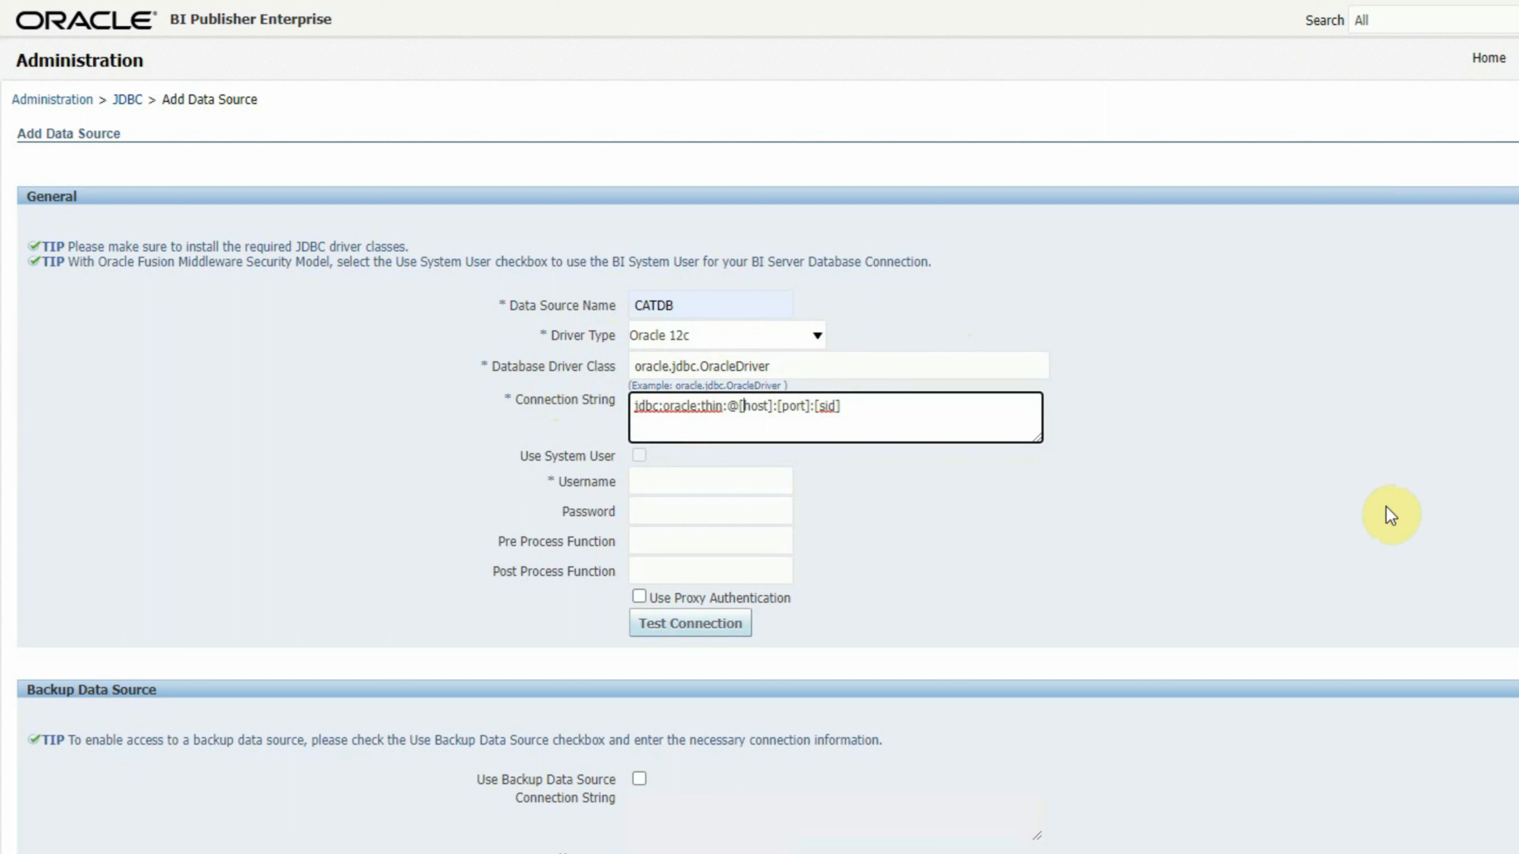
key("shift+Right")
key("shift+Right")
key("shift+Right")
key("shift+Right")
key("shift+Right")
key("shift+Right")
key("Right")
key("Right")
key("shift+Right")
key("shift+Right")
key("shift+Right")
key("shift+Right")
key("shift+Right")
key("Right")
key("Right")
key("Right")
key("shift+Right")
key("shift+Right")
key("shift+Right")
key("shift+Right")
key("shift+Right")
key("Right")
key("shift+Right")
key("shift+Right")
key("shift+Right")
key("shift+Right")
key("shift+Right")
key("shift+Right")
type("adminserver")
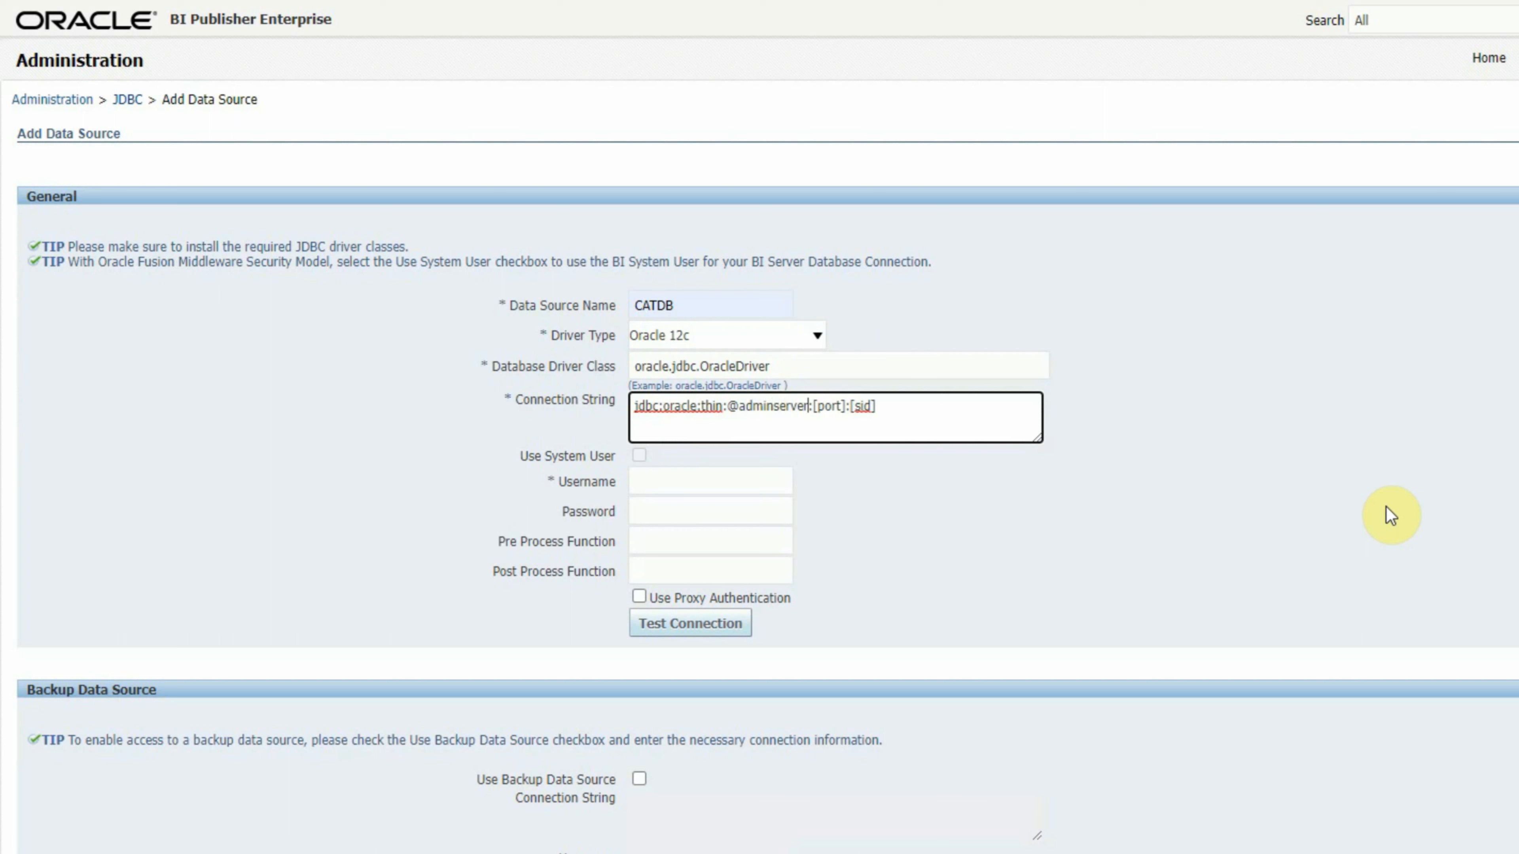
type(".manash.h")
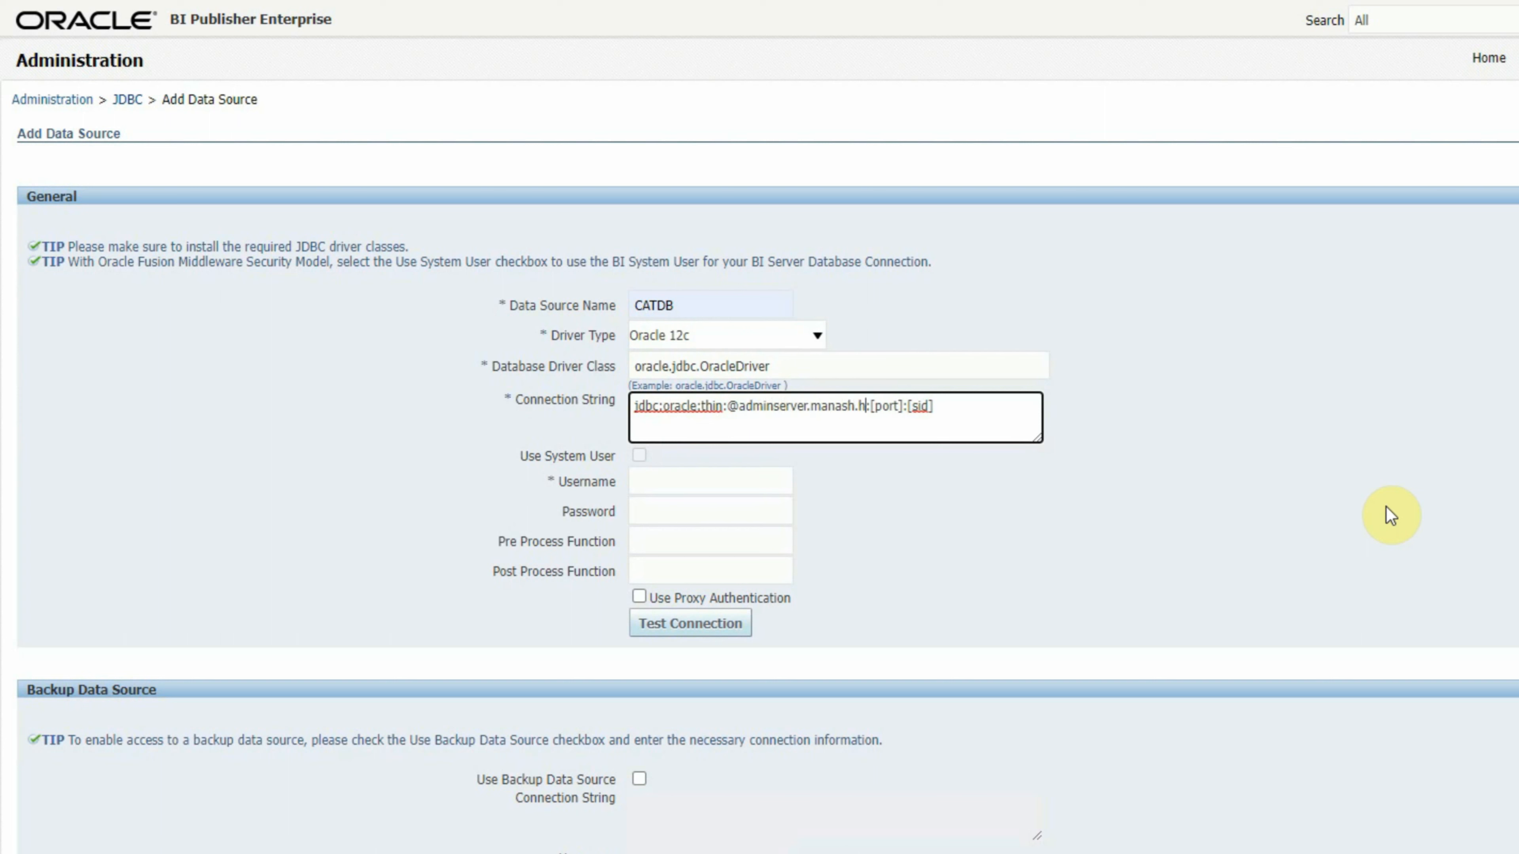
type("om")
key("Right")
key("shift+Right")
key("shift+Right")
key("shift+Right")
key("shift+Right")
key("shift+Right")
key("shift+Right")
type("1521")
key("Right")
key("shift+Right")
key("shift+Right")
key("shift+Right")
key("shift+Right")
key("shift+Right")
type("catdb")
- Enter the username system and the account password, test the connection, and cancel adding the data source
left_click(691, 480)
type("sy")
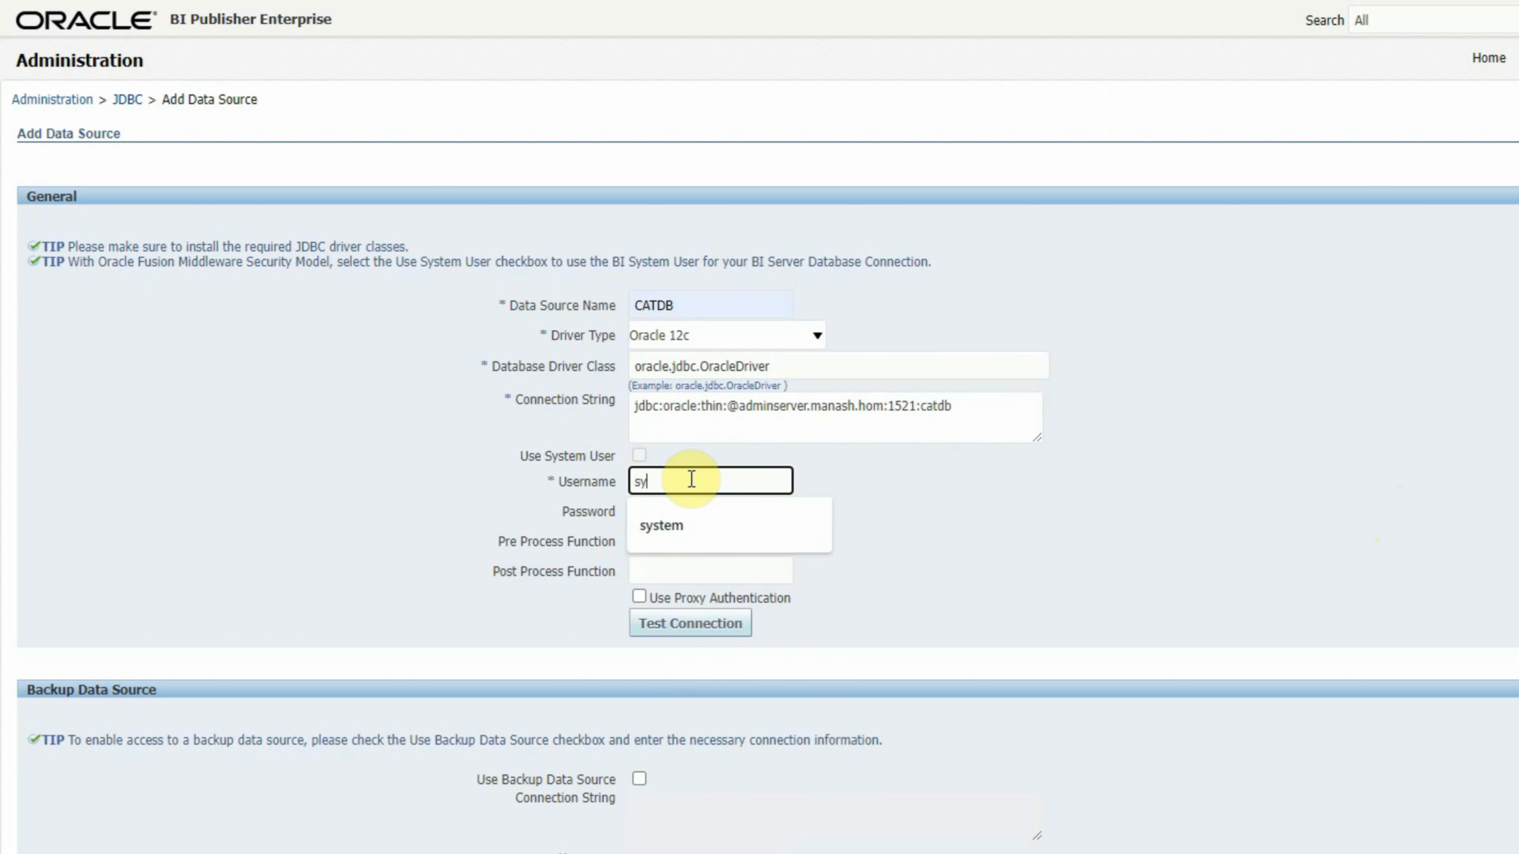
type("stem")
key("Tab")
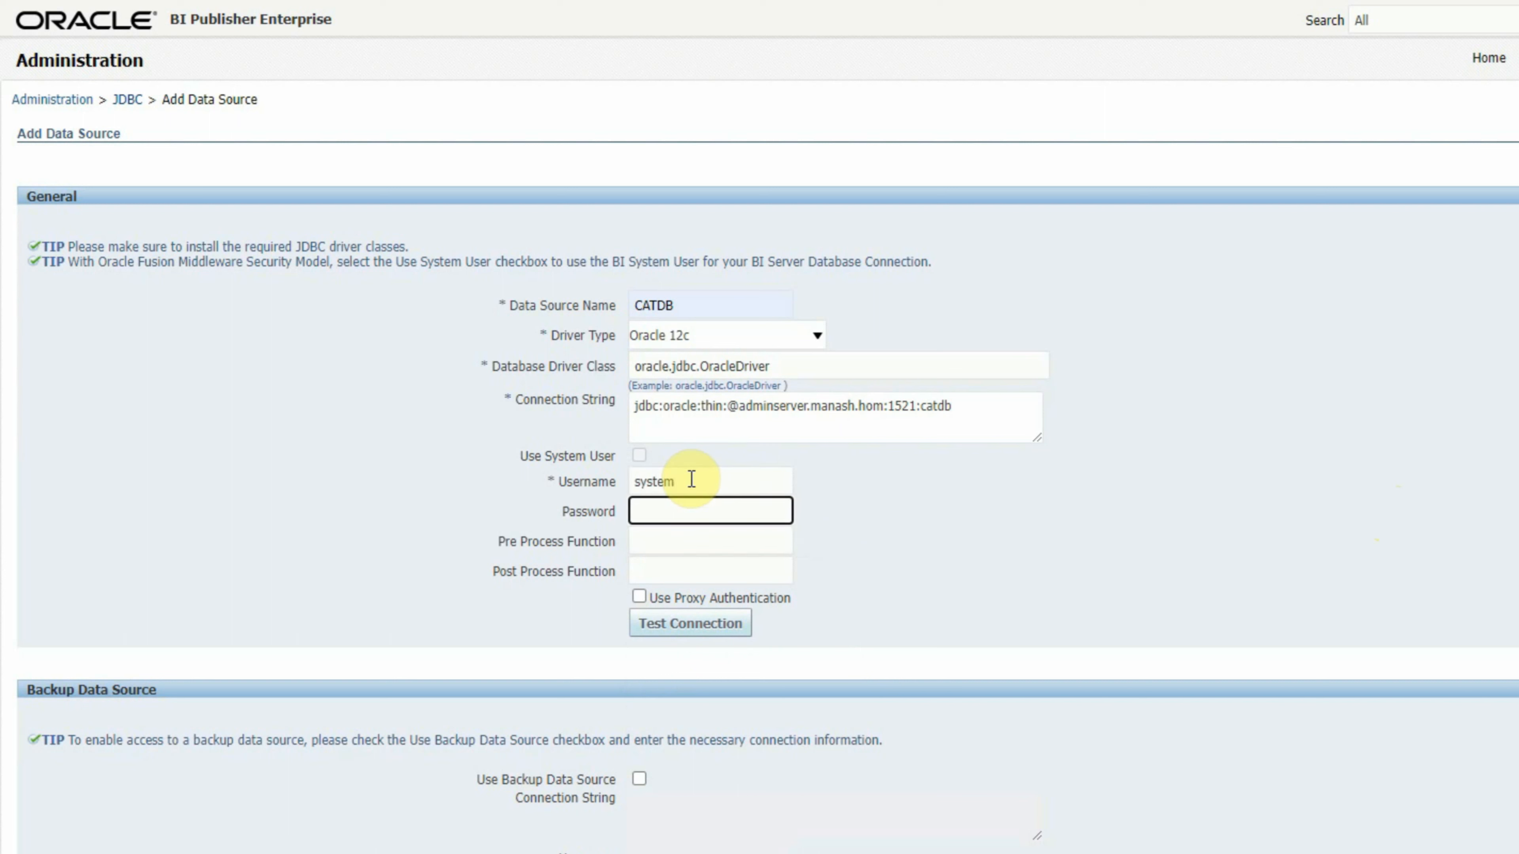
type("*****")
left_click(679, 639)
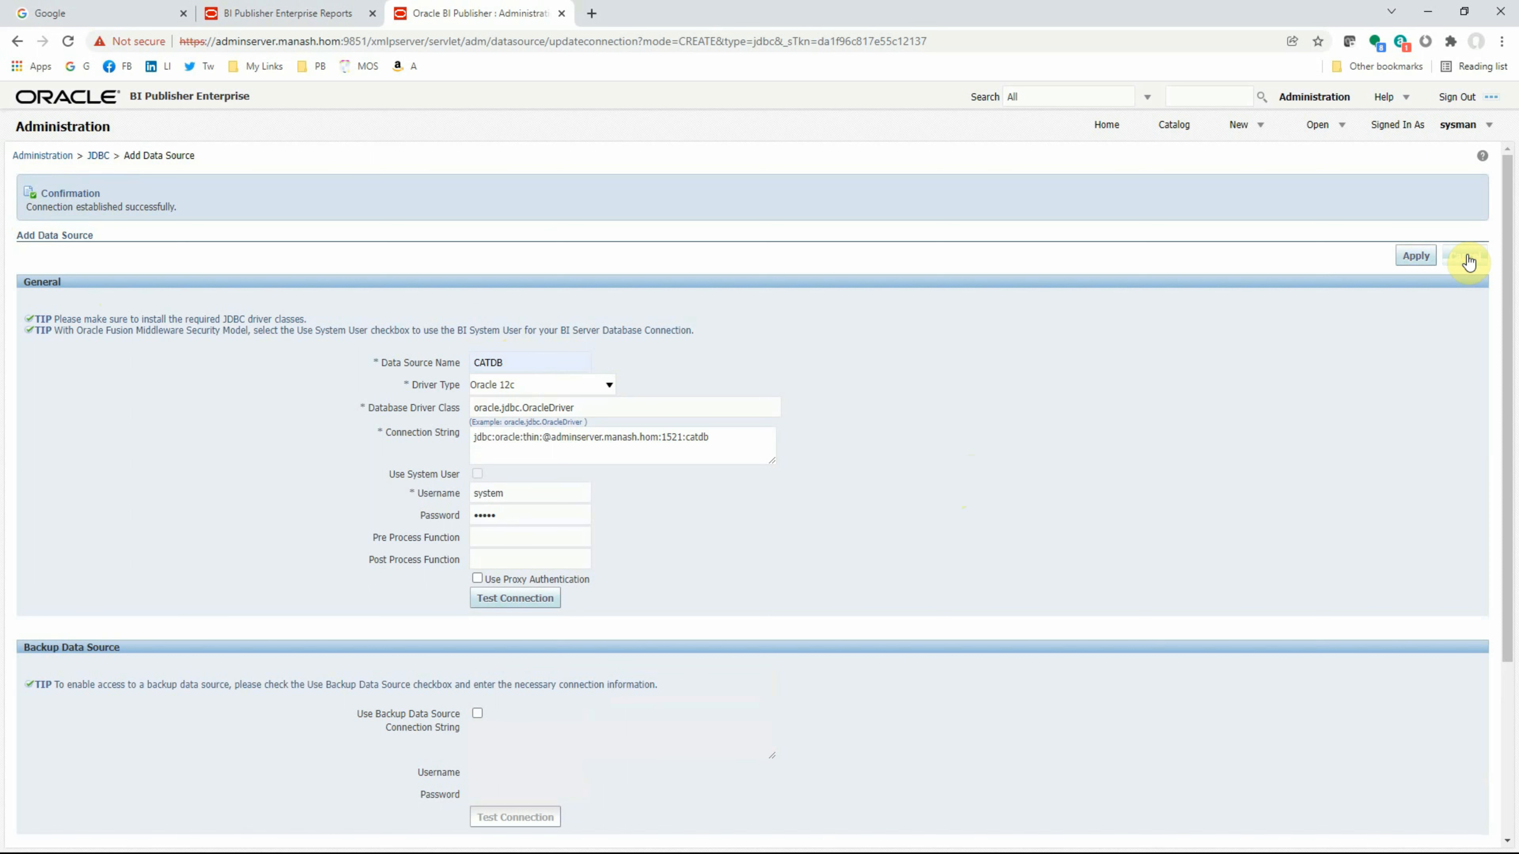
left_click(1469, 261)
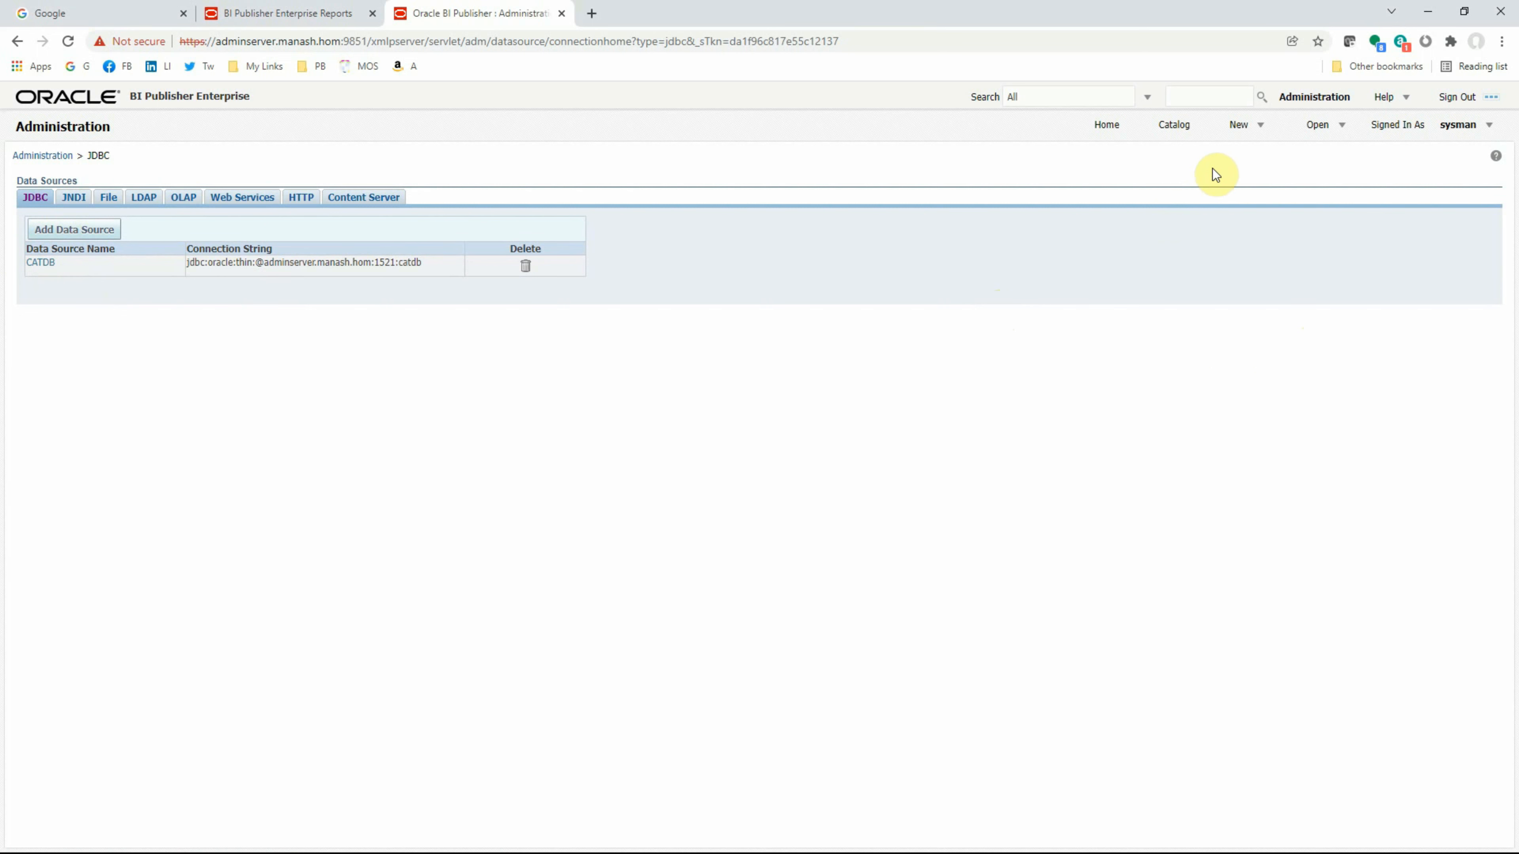
- Create a new, empty data model in BI Publisher
left_click(1259, 126)
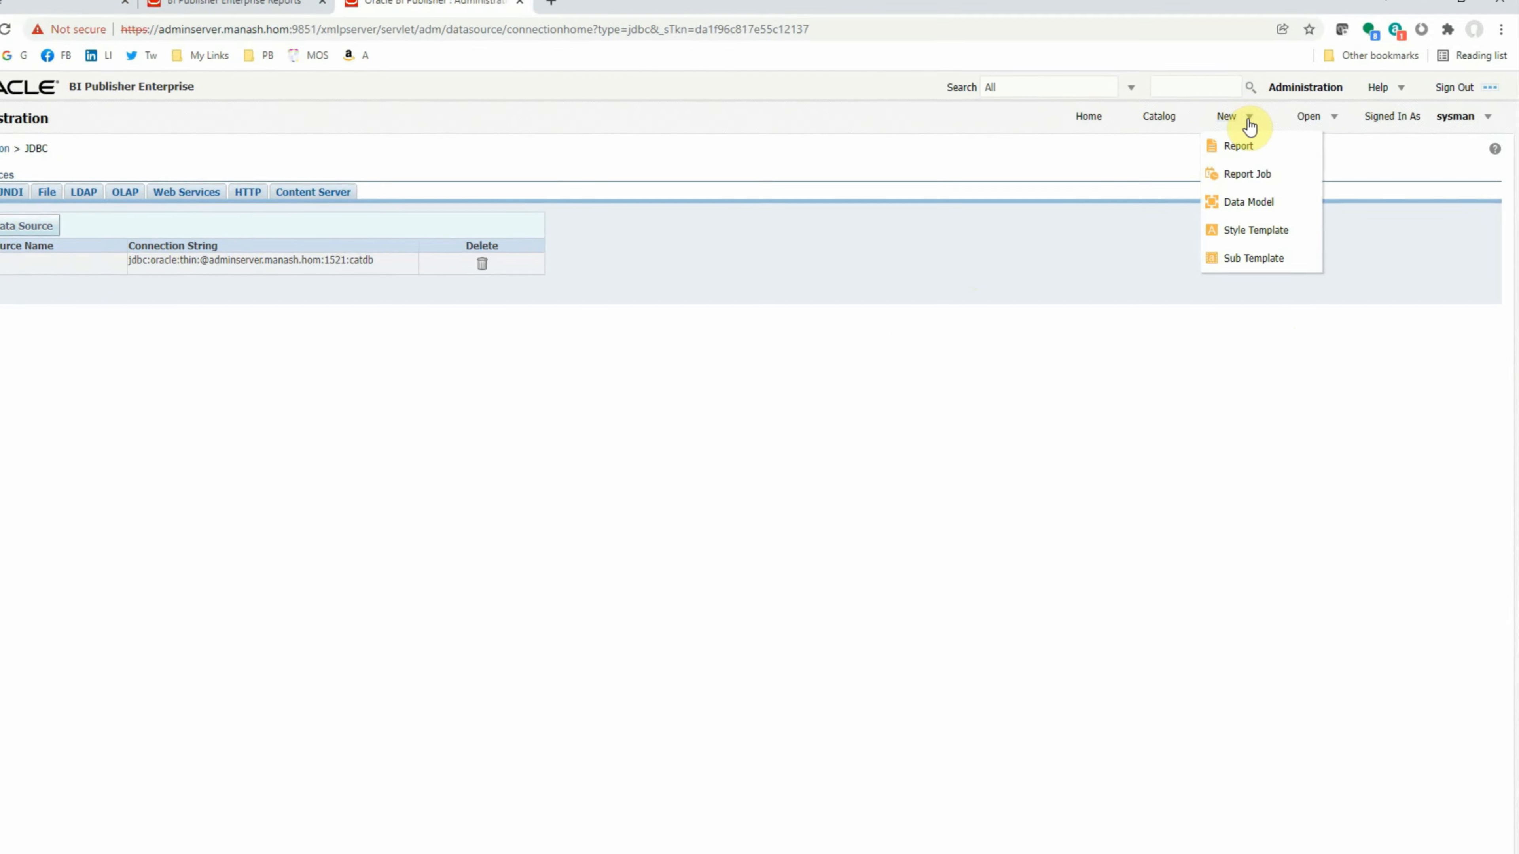
left_click(1246, 203)
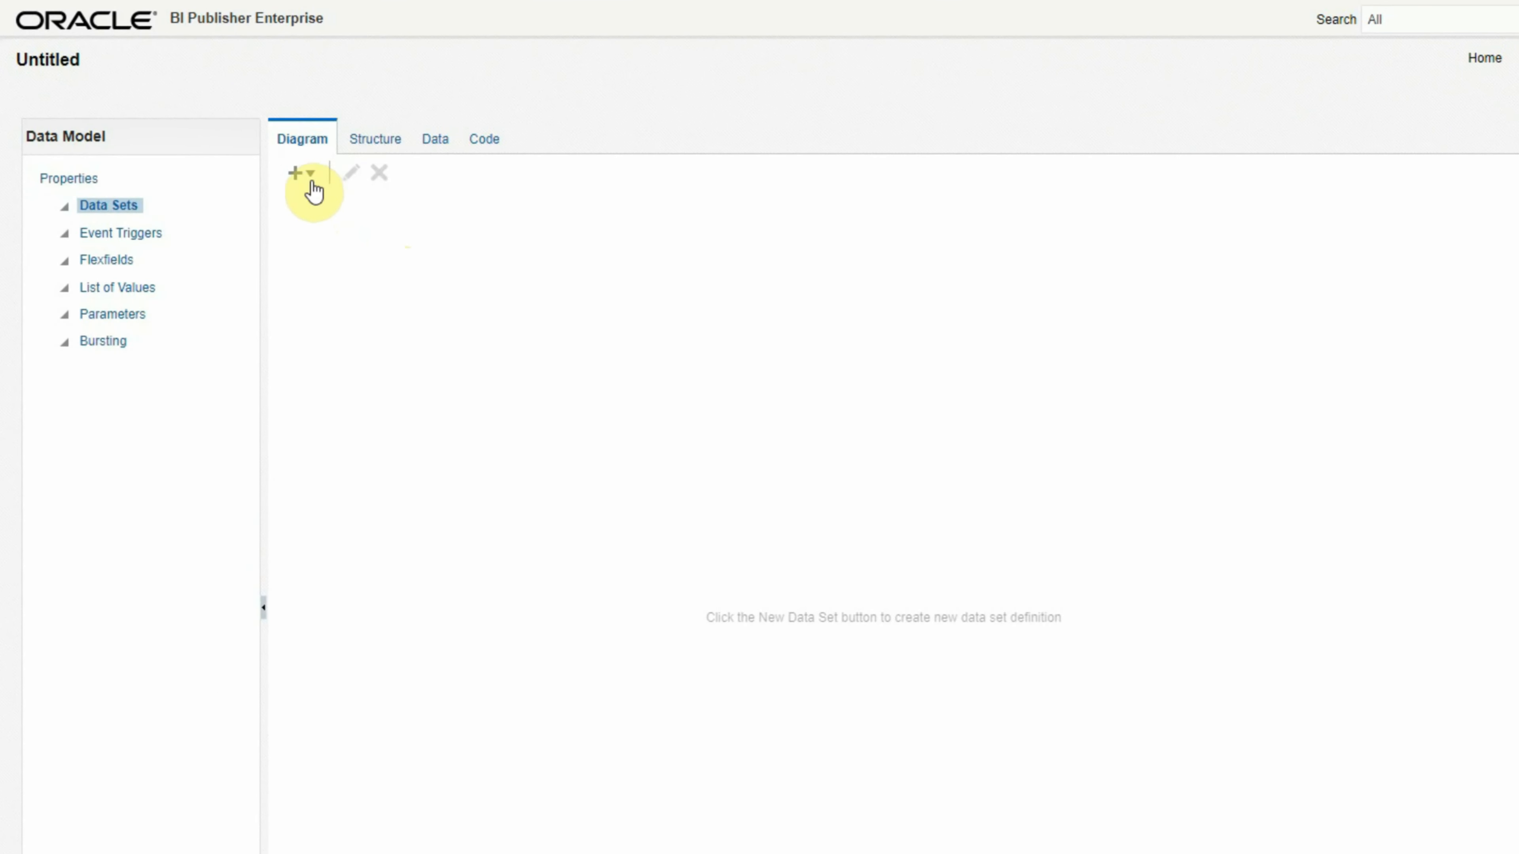
- Start a new SQL query data set in the data model and name it DB_ENV_HEALTH
left_click(308, 179)
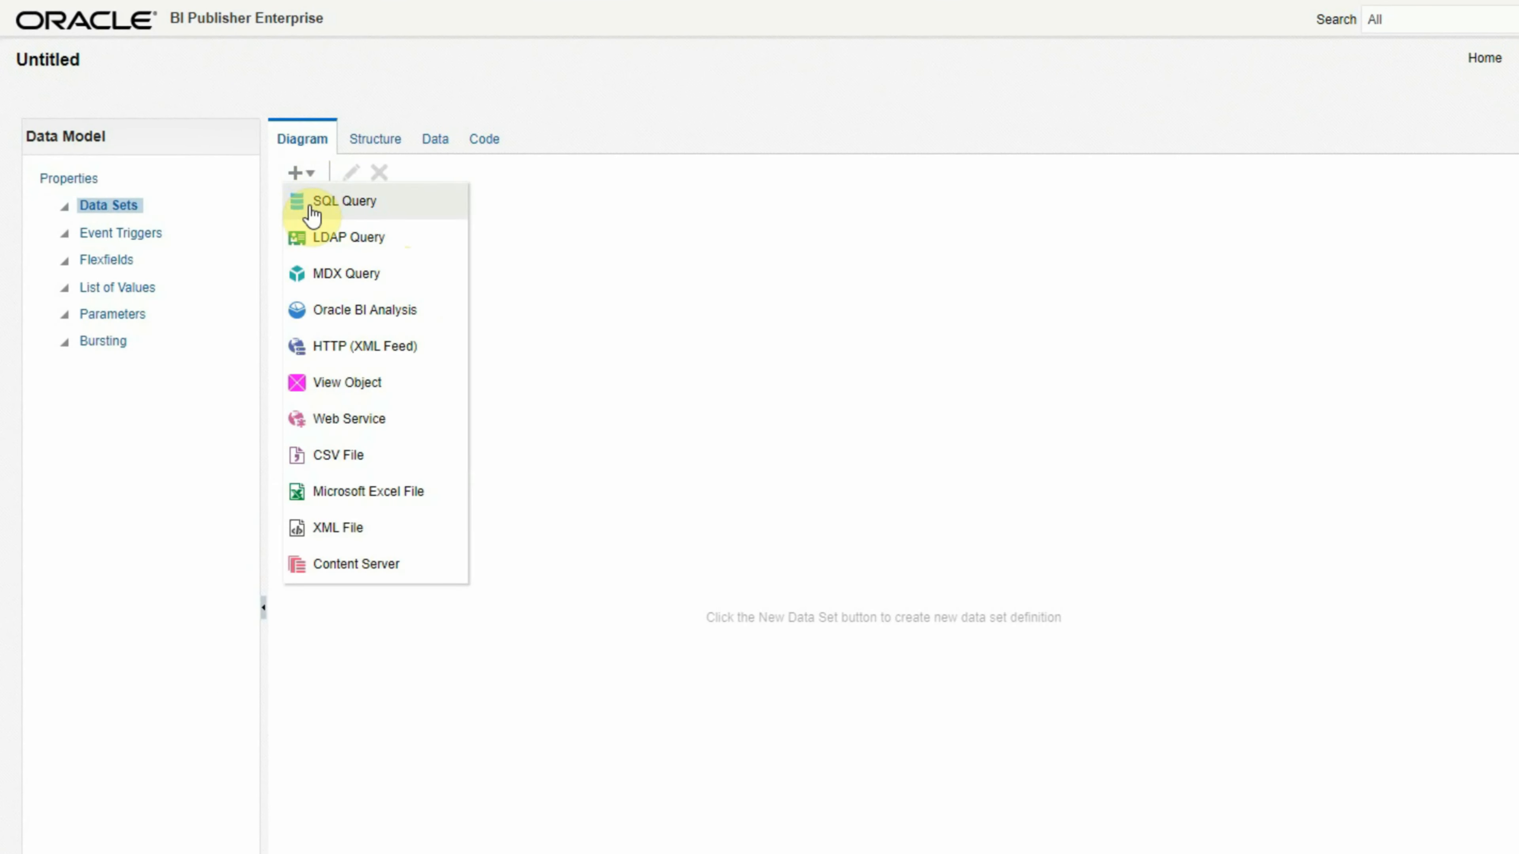
left_click(334, 203)
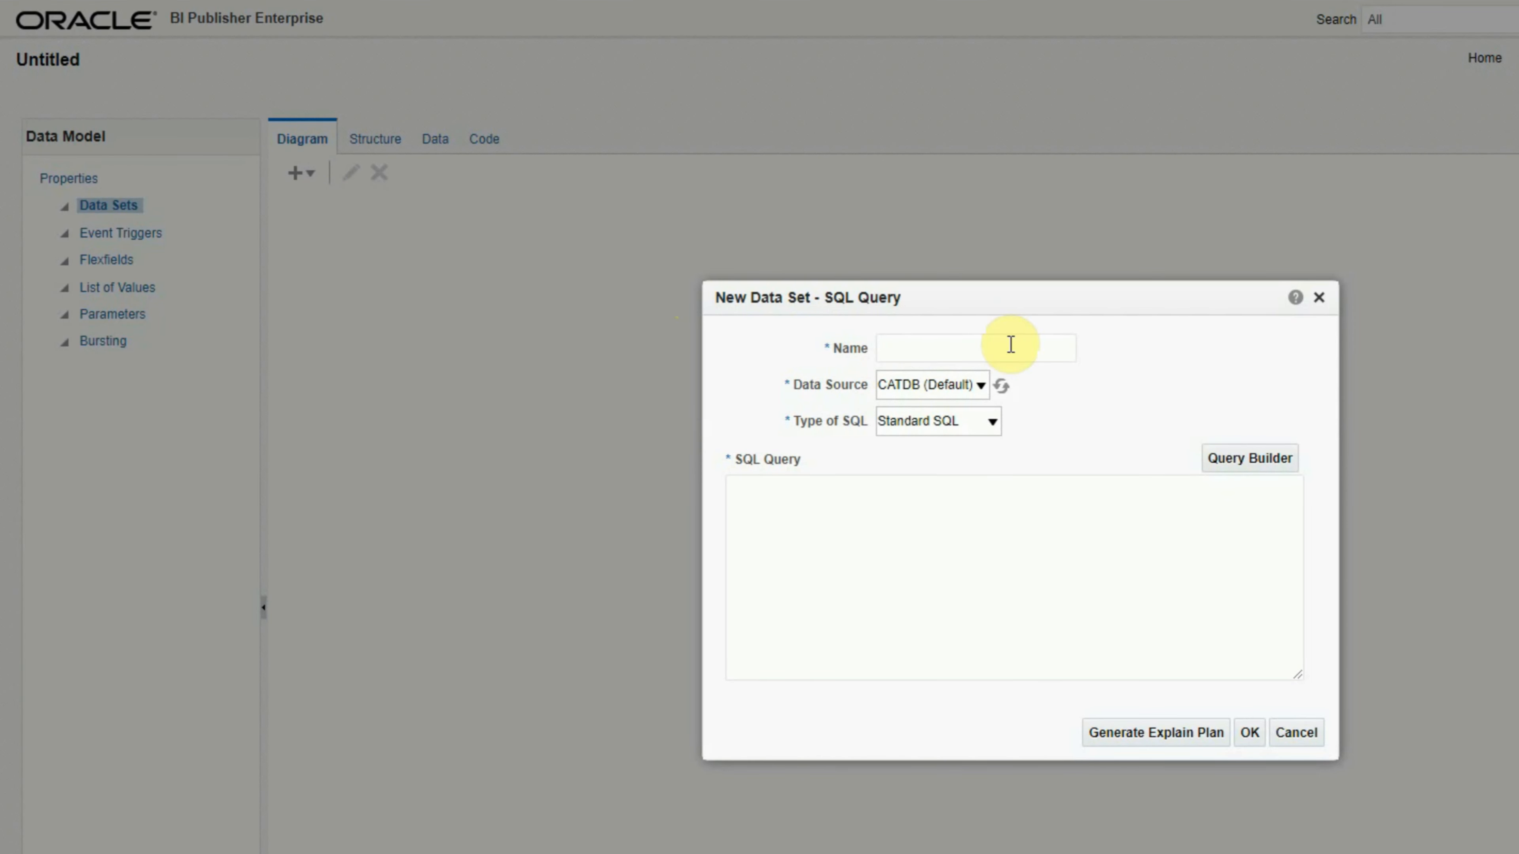
left_click(946, 349)
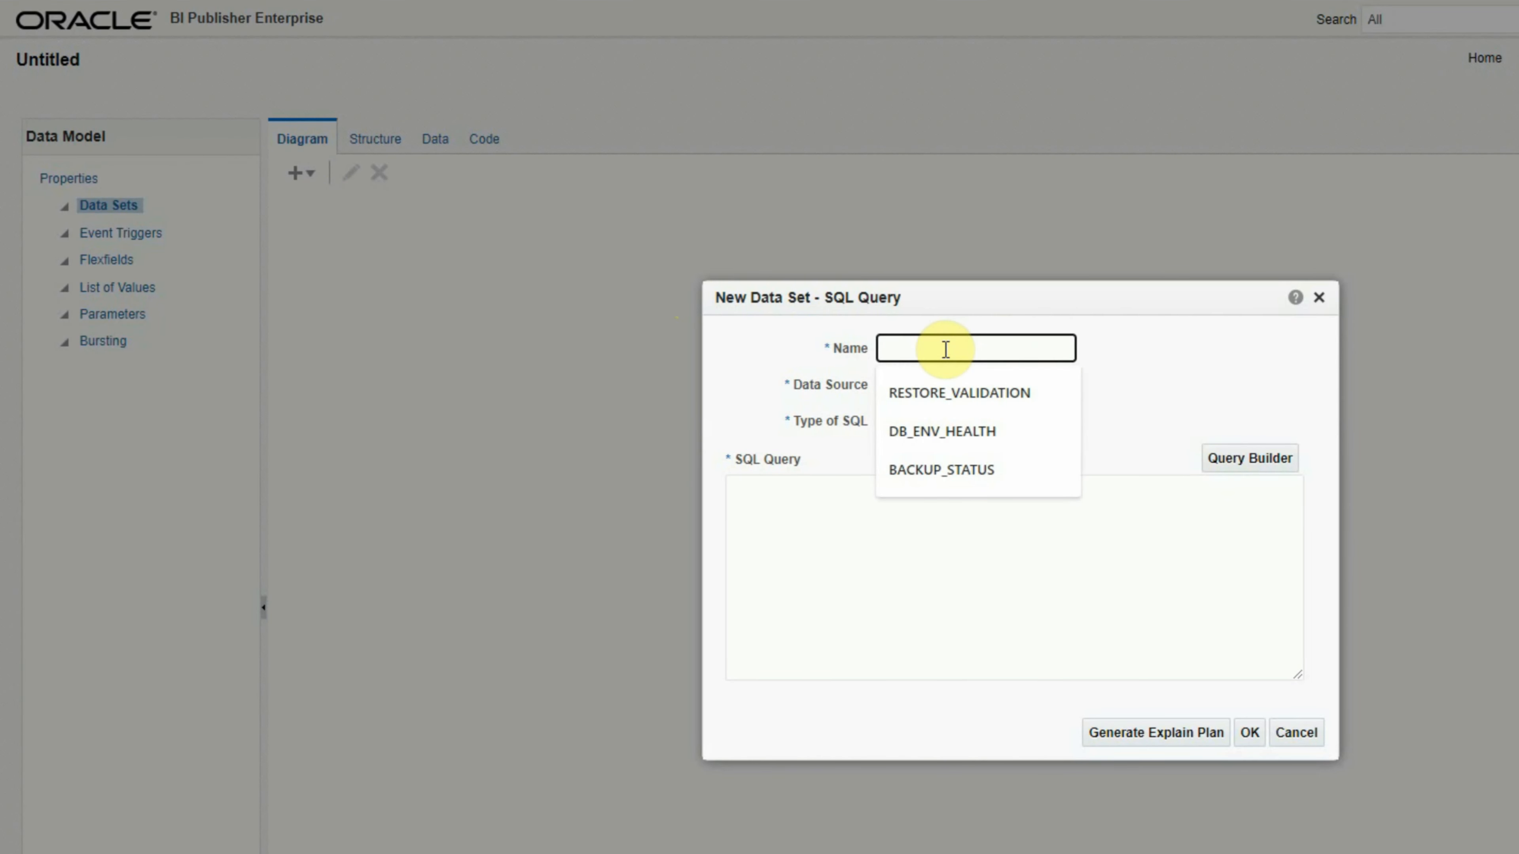
left_click(957, 432)
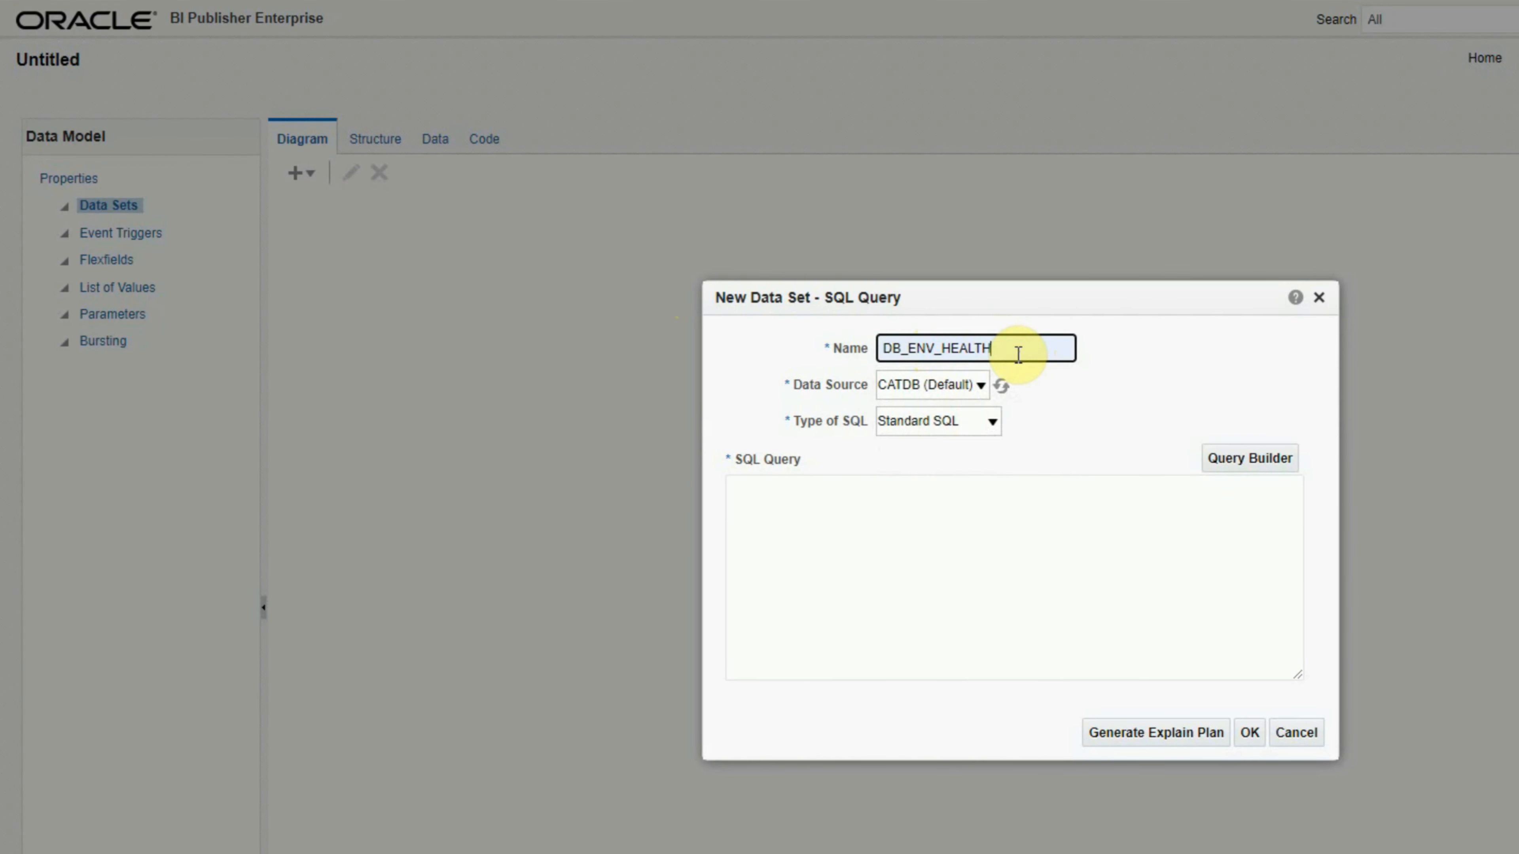
key("Right")
key("Right")
key("Right")
key("Right")
key("Right")
- Choose CATDB (Default) as the data source and Standard SQL as the SQL type for the new data set
left_click(924, 385)
left_click(914, 412)
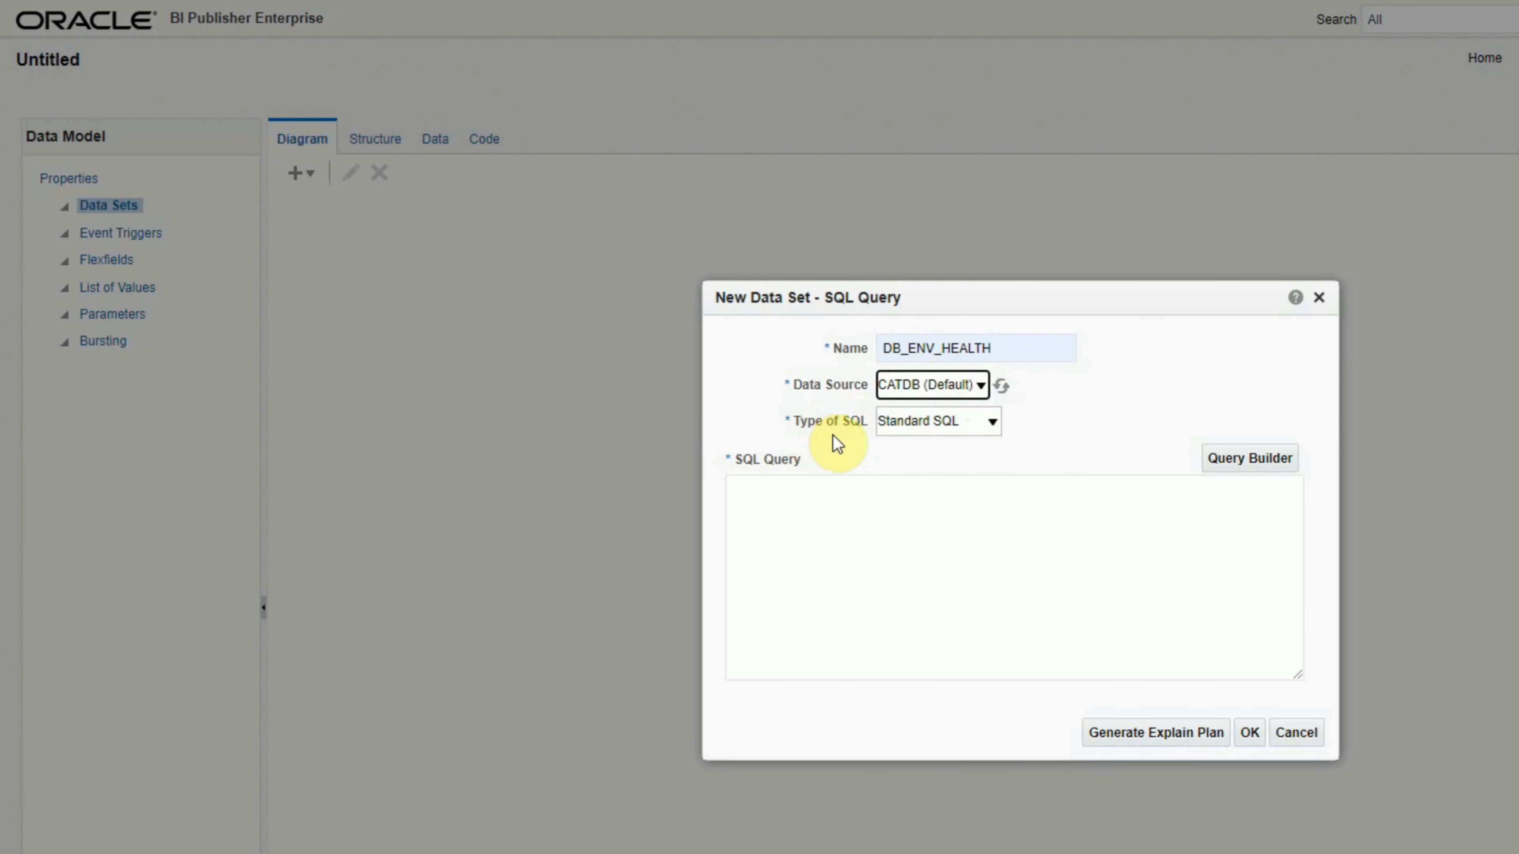
left_click(980, 422)
left_click(946, 445)
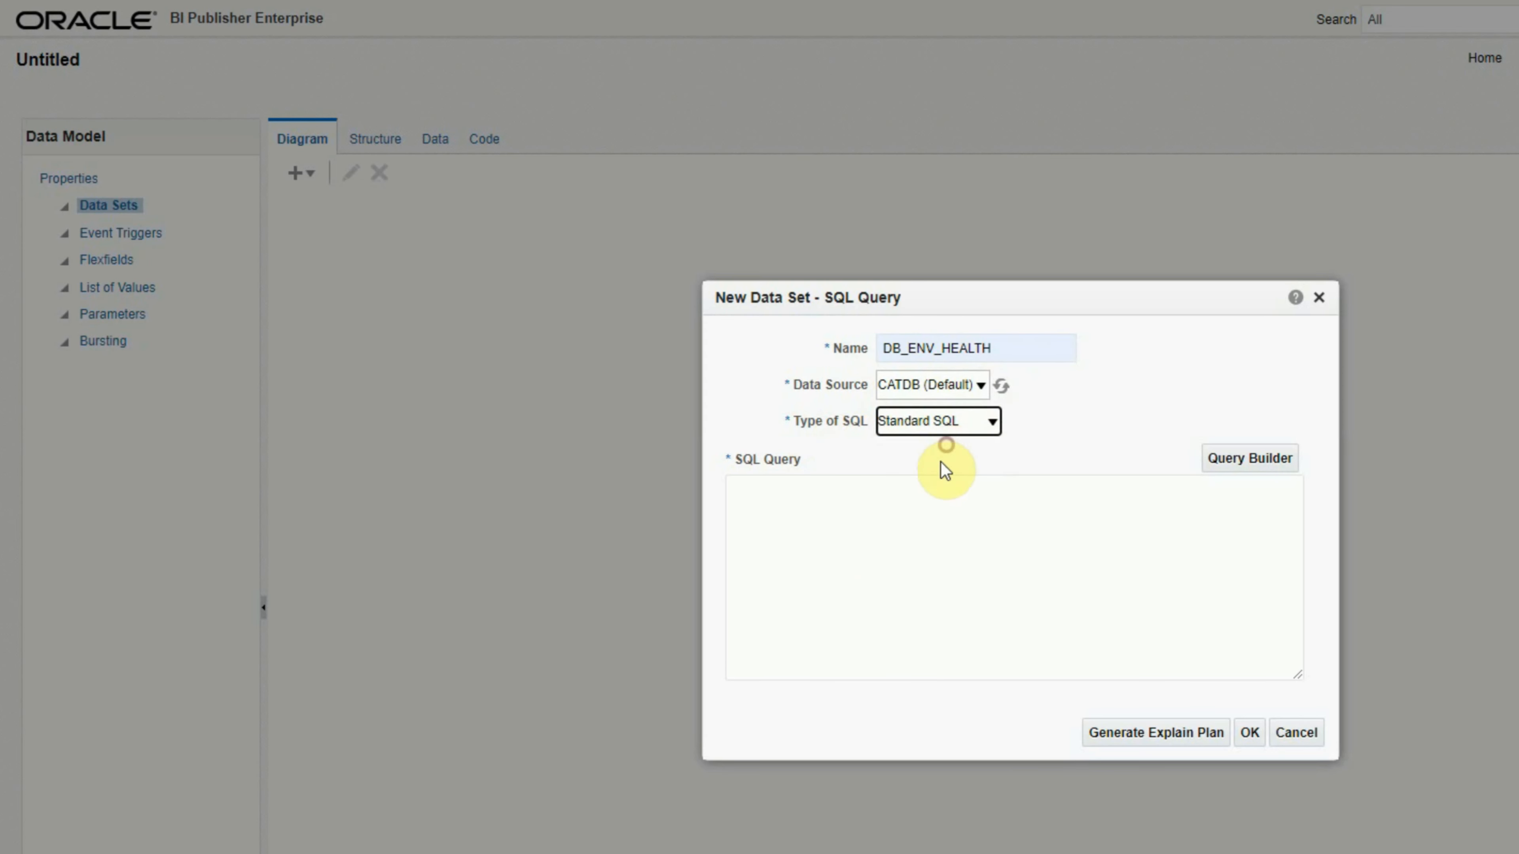
left_click(783, 518)
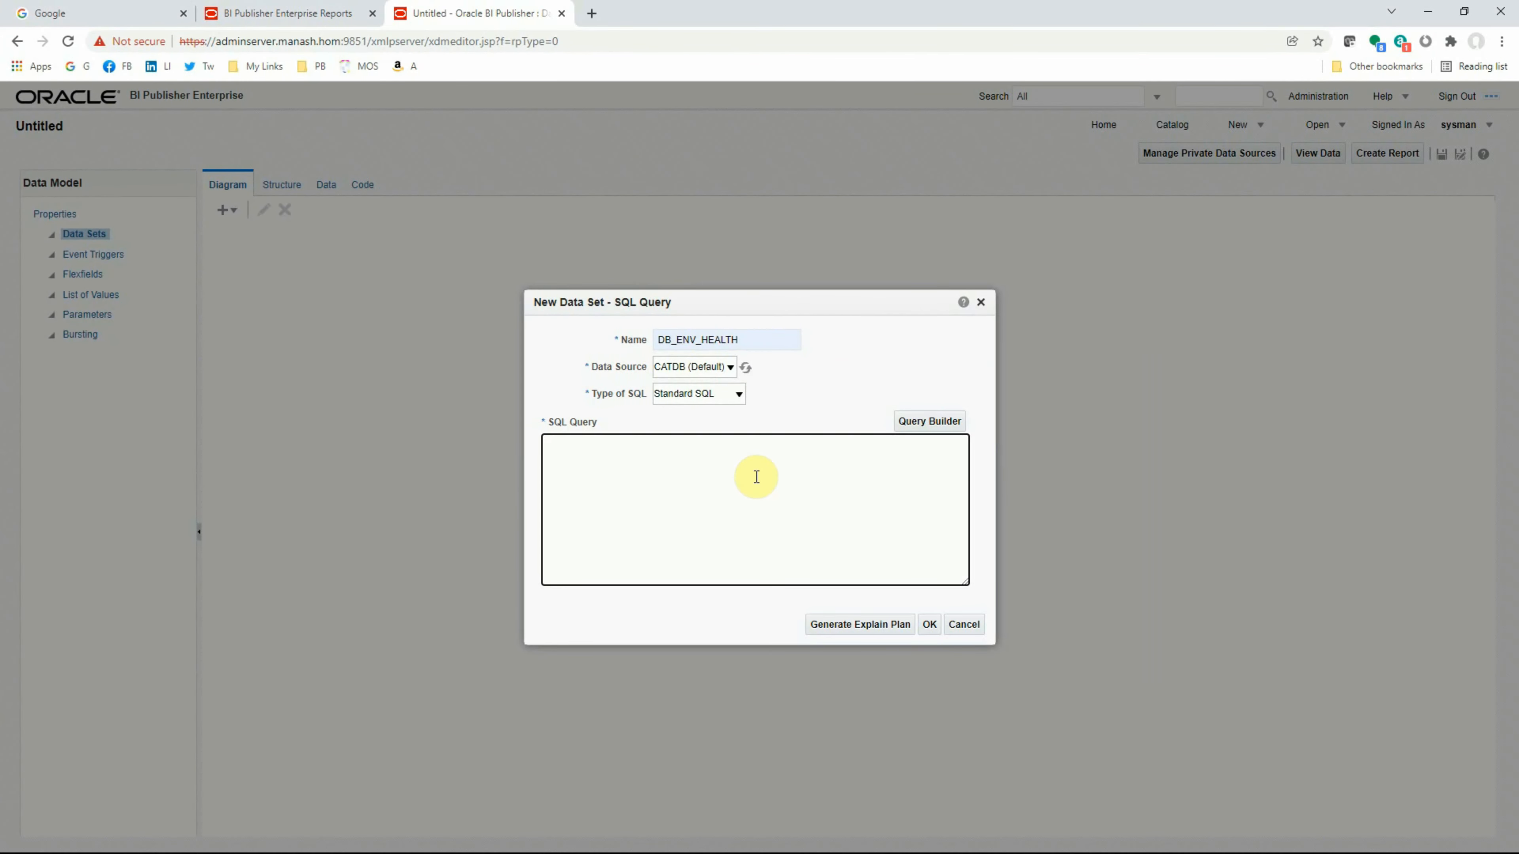
- Switch to Toad for Oracle and review the opening target_list block of the database health query
key("alt+Tab")
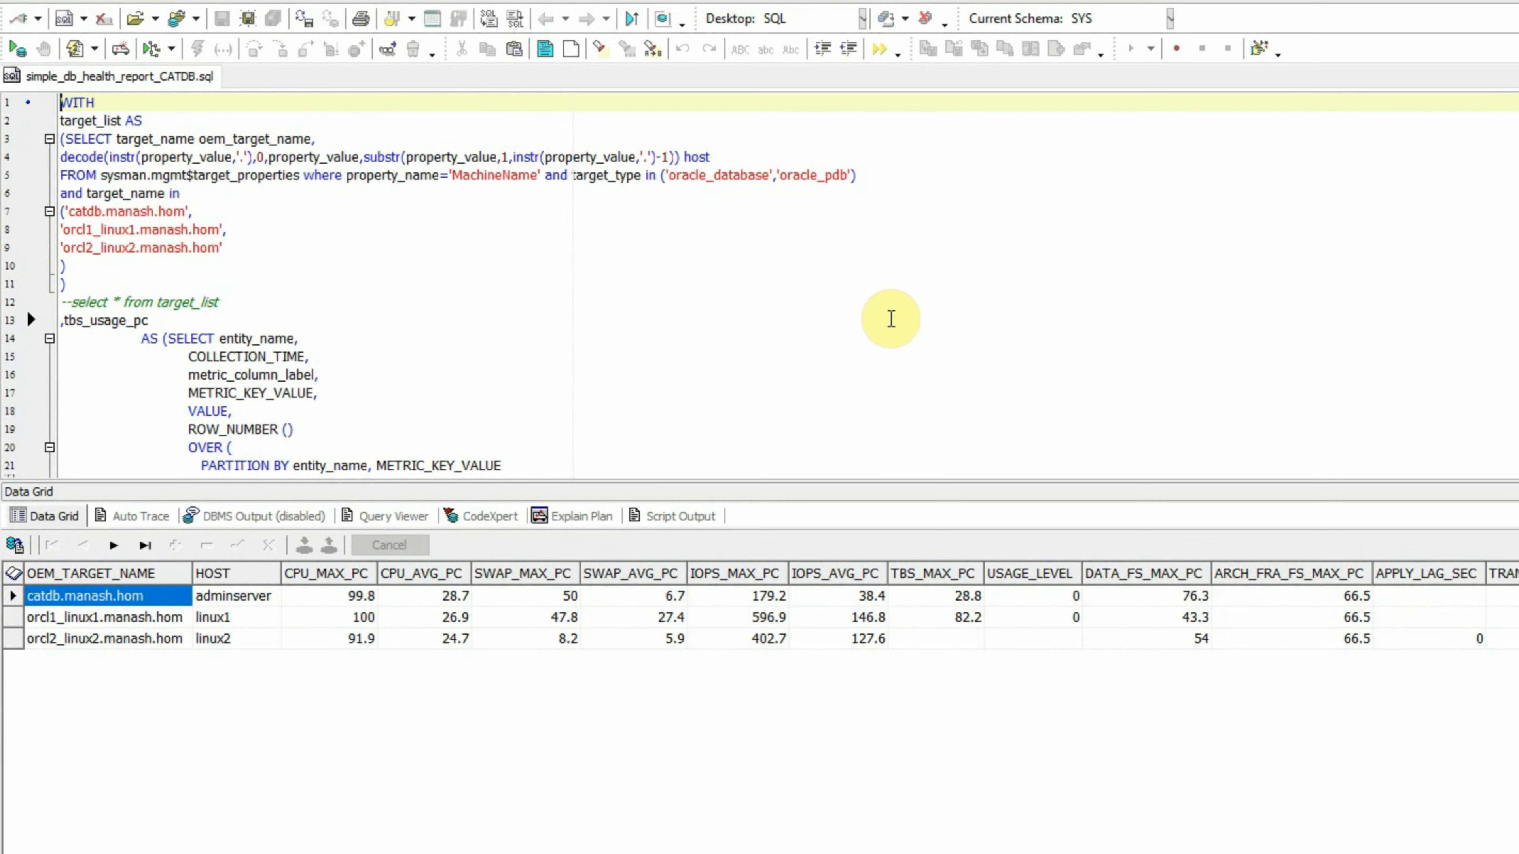
key("shift+Down")
key("shift+Down")
key("shift+Down")
key("shift+Down")
key("shift+Down")
key("shift+Down")
key("shift+Down")
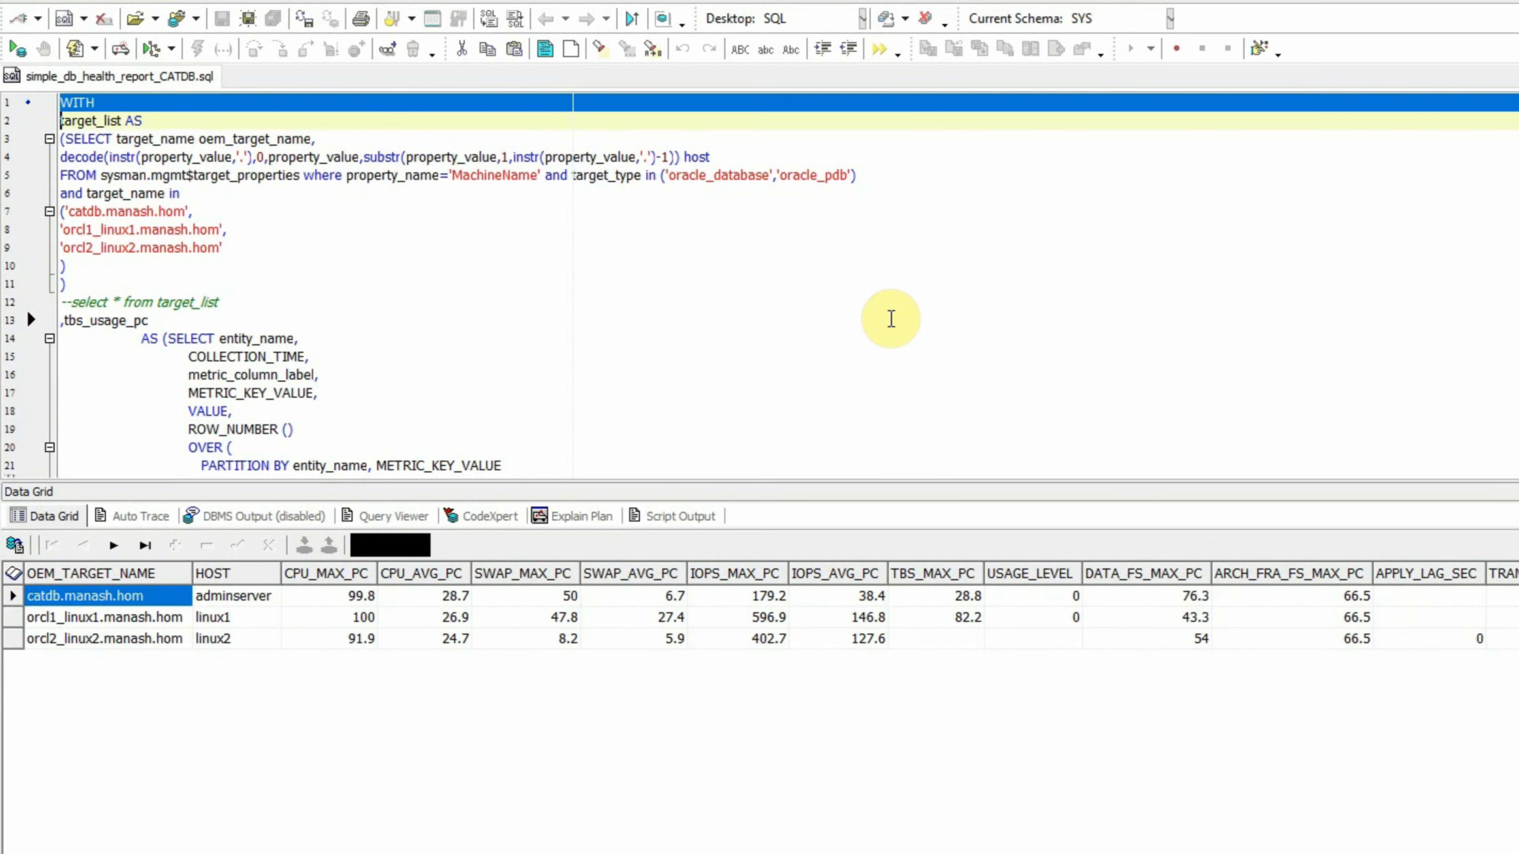
key("Down")
key("Down")
key("Down")
key("Up")
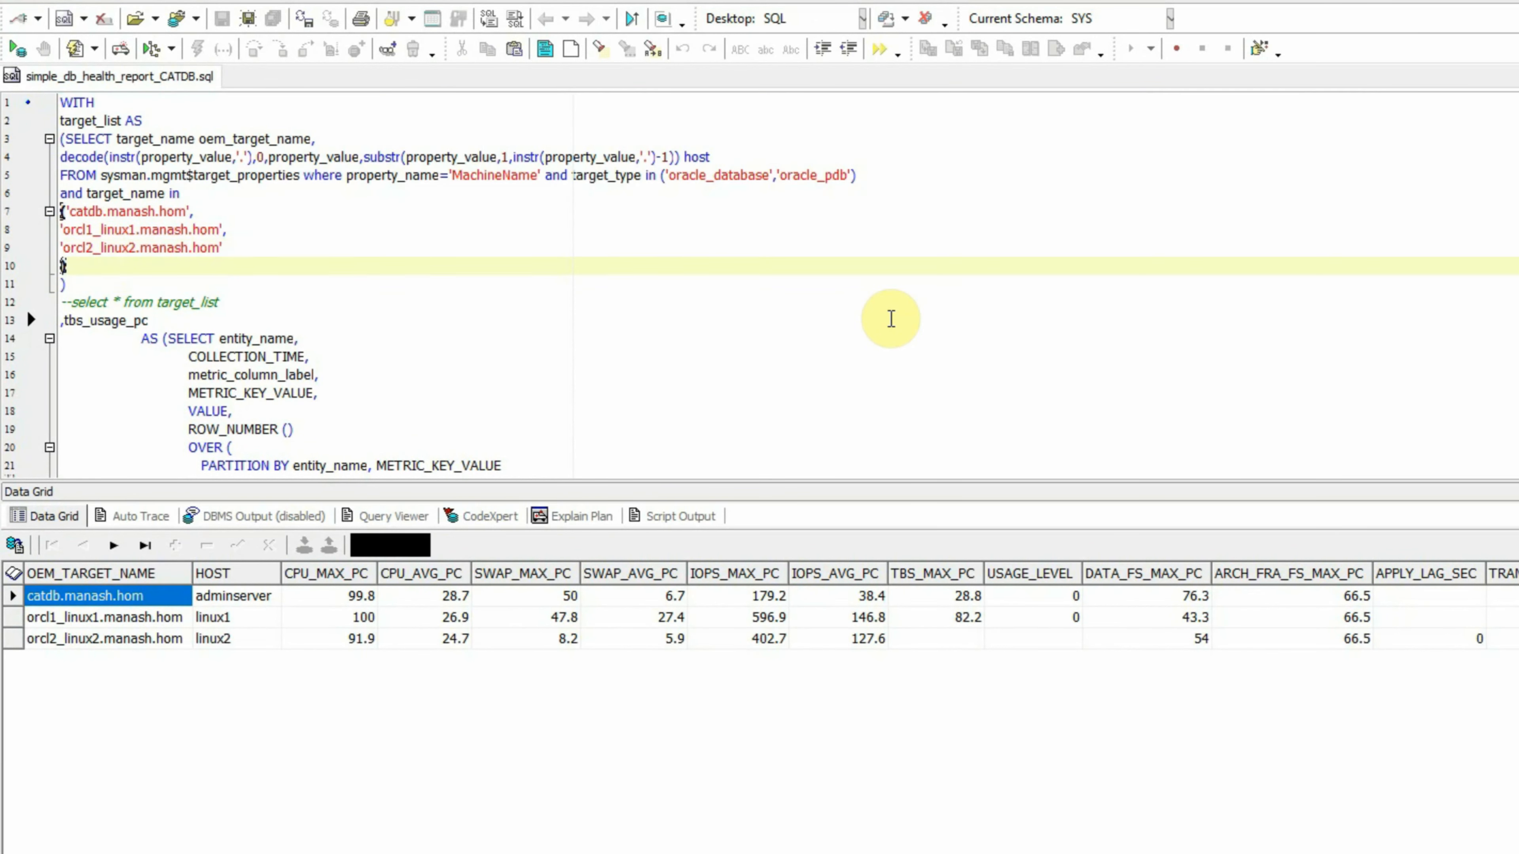
key("Up")
key("ctrl+Home")
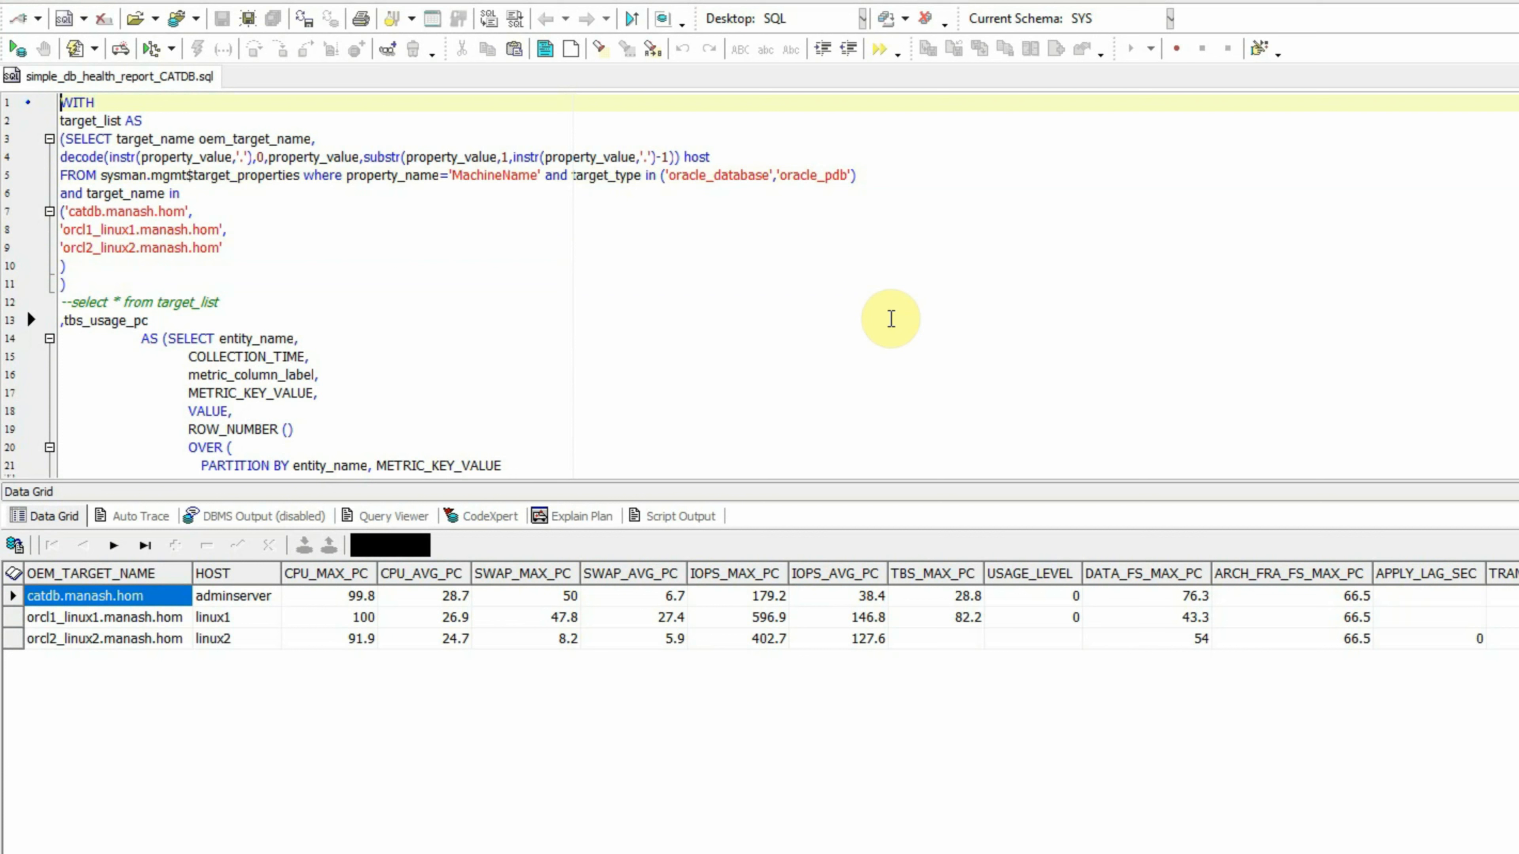
- Insert a new first line reading SELECT * FROM ( above the WITH clause of the query
key("Return")
key("Up")
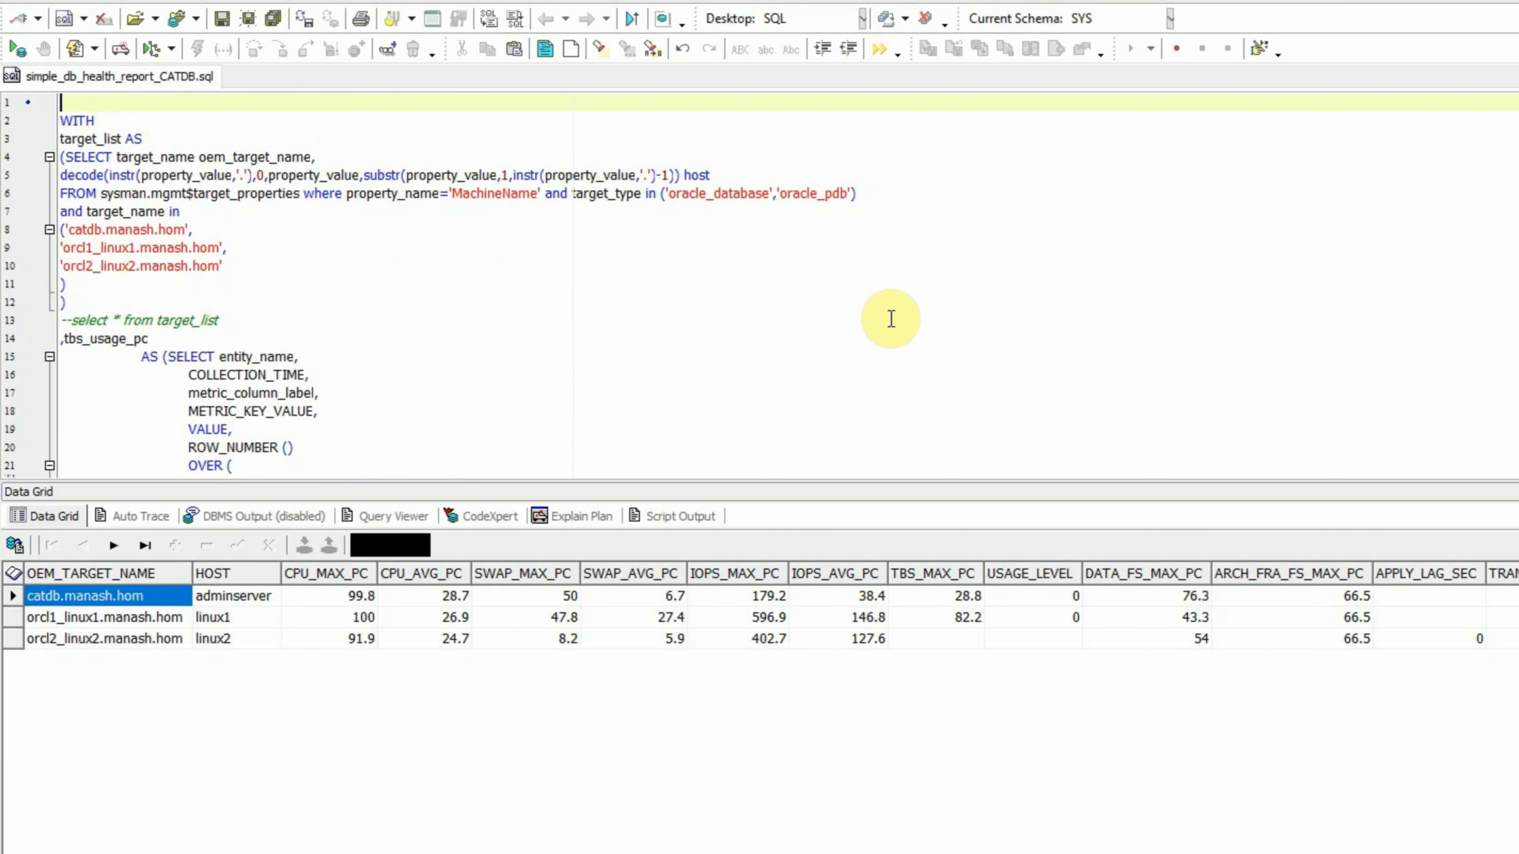
key("Down")
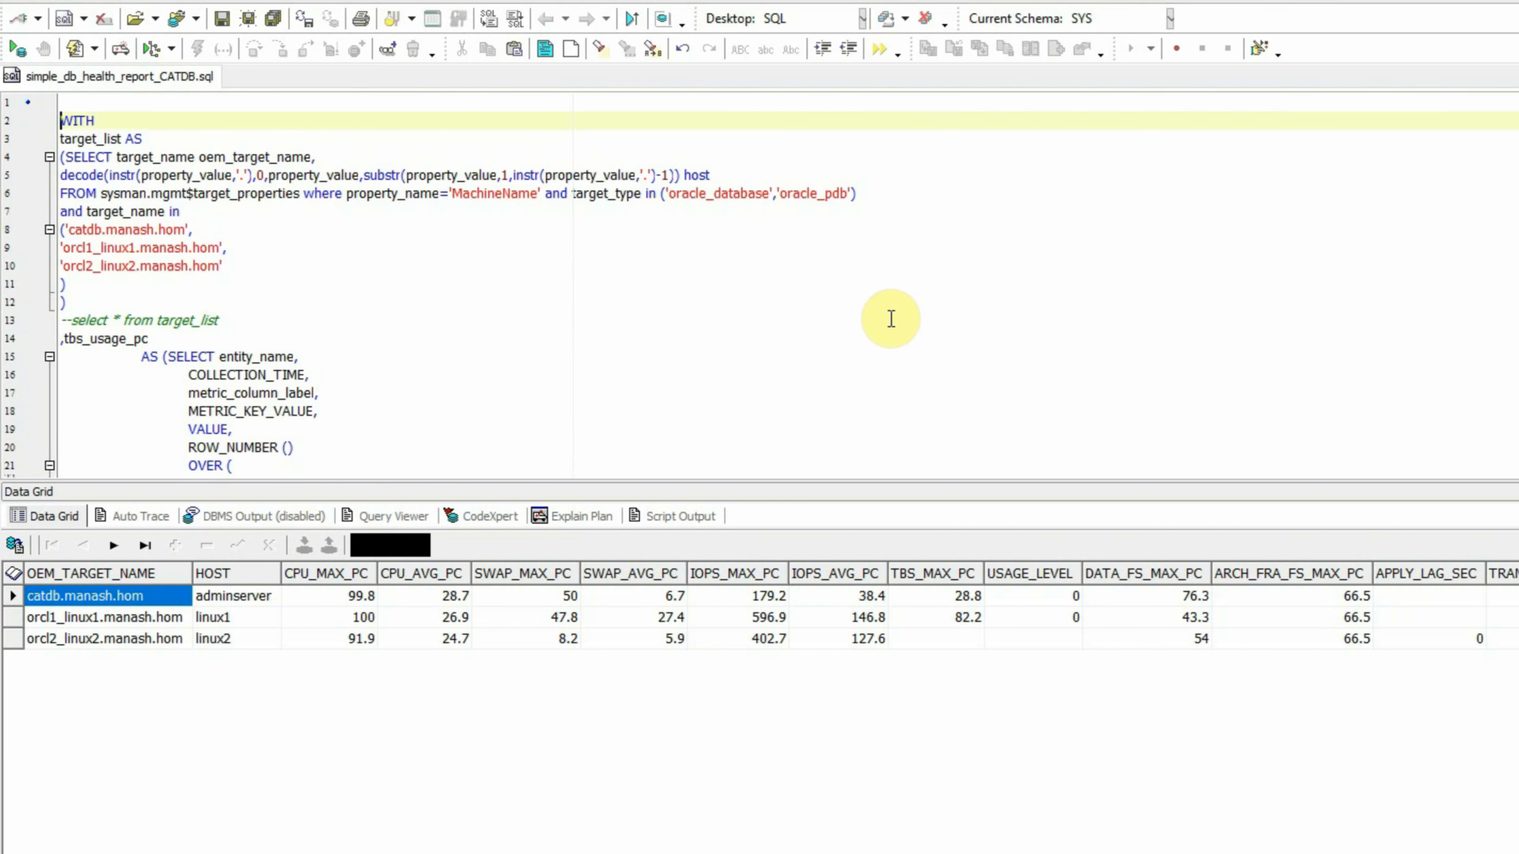
key("Up")
type("SELE")
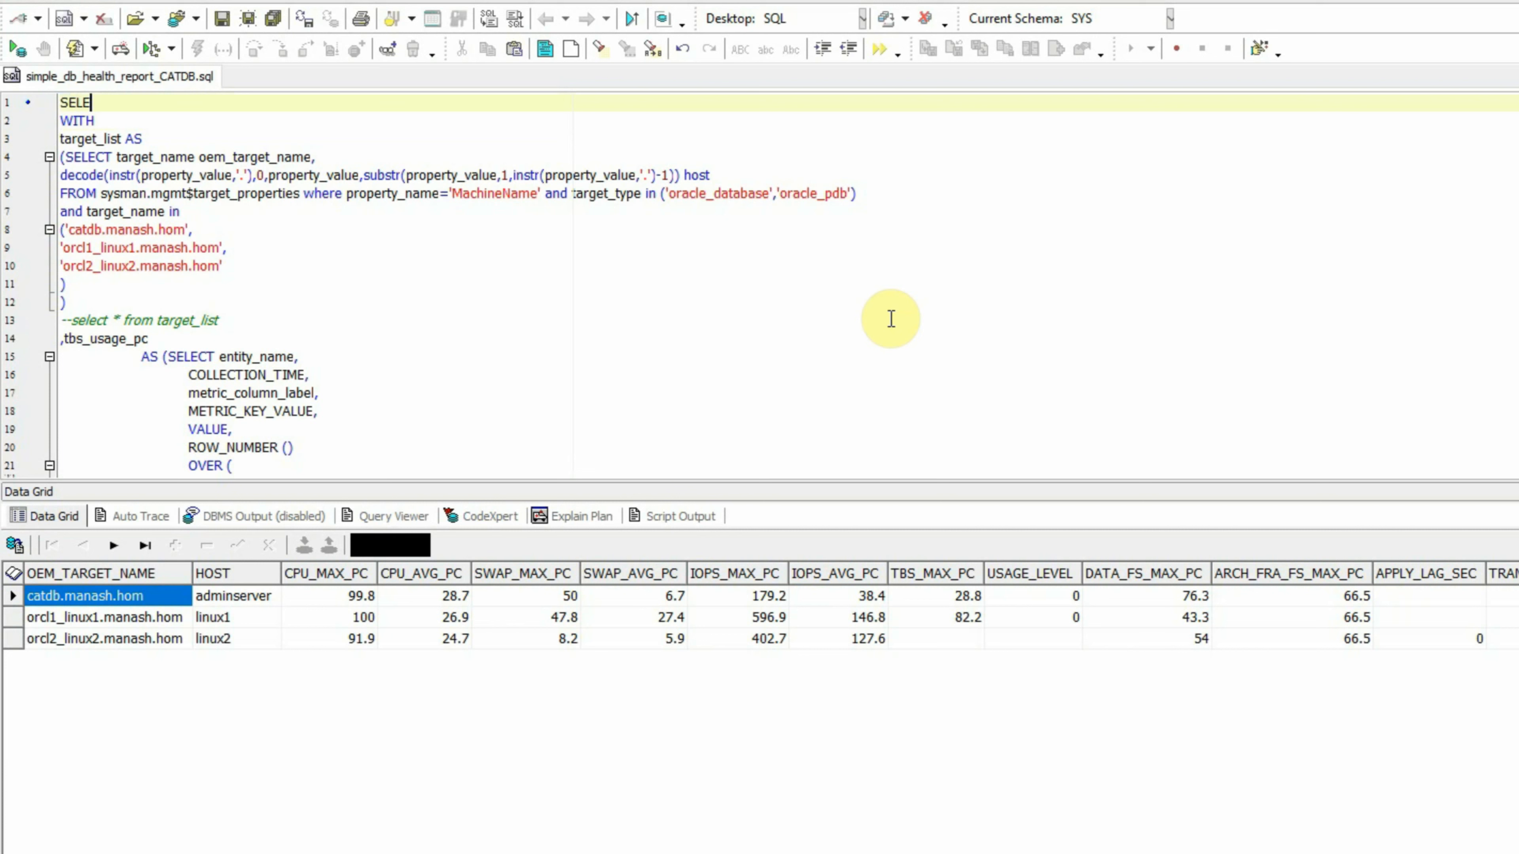
type("CT")
type("FROM (")
- Close the outer SELECT with a closing parenthesis on a new line after ORDER BY 1 at the query's end
key("Down")
key("Home")
key("shift+Down")
key("shift+Down")
key("shift+Down")
key("shift+Down")
key("shift+Down")
key("shift+Down")
key("shift+Down")
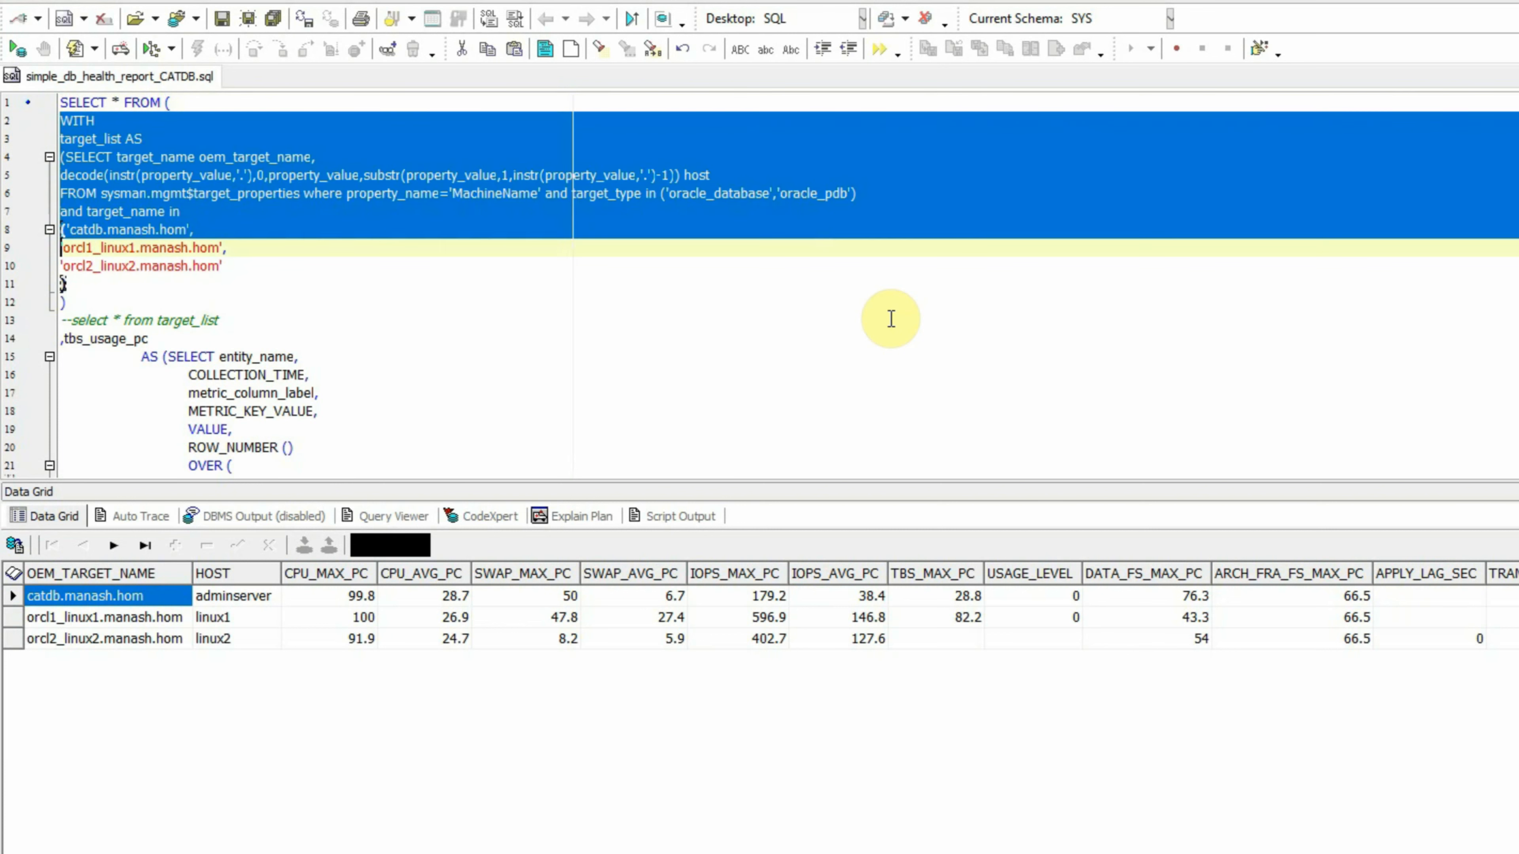
key("shift+Down")
key("shift+Down")
key("shift+Down")
key("shift+Down")
key("shift+Down")
key("shift+Down")
key("shift+Down")
key("shift+Down")
key("shift+Down")
key("shift+Down")
key("shift+Down")
key("shift+Down")
key("shift+Down")
key("shift+Down")
key("shift+Down")
key("shift+Down")
key("shift+Down")
key("shift+Down")
key("shift+Down")
key("shift+Down")
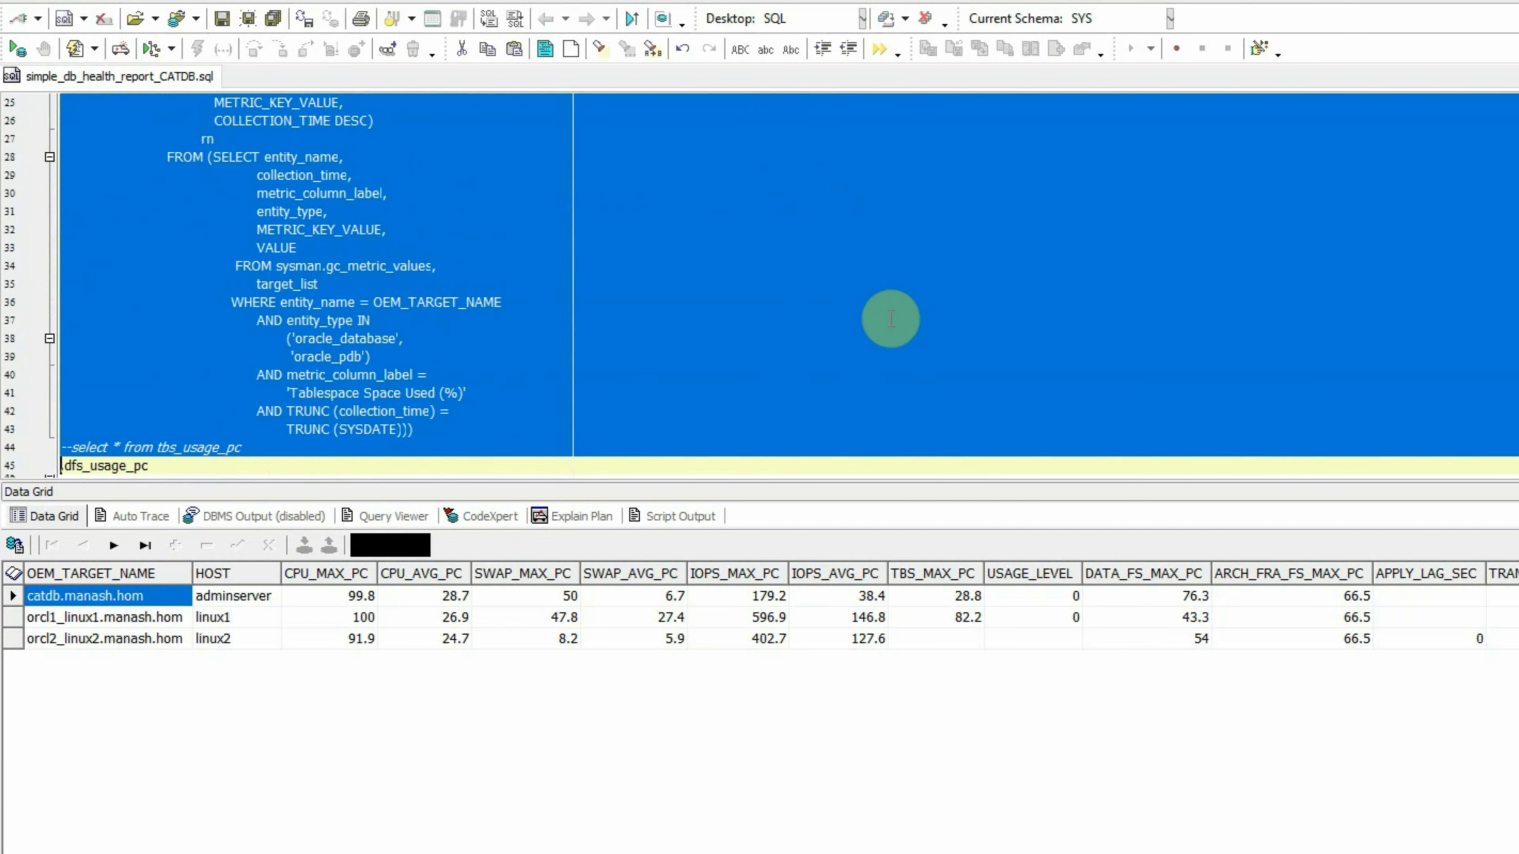
key("ctrl+shift+End")
key("End")
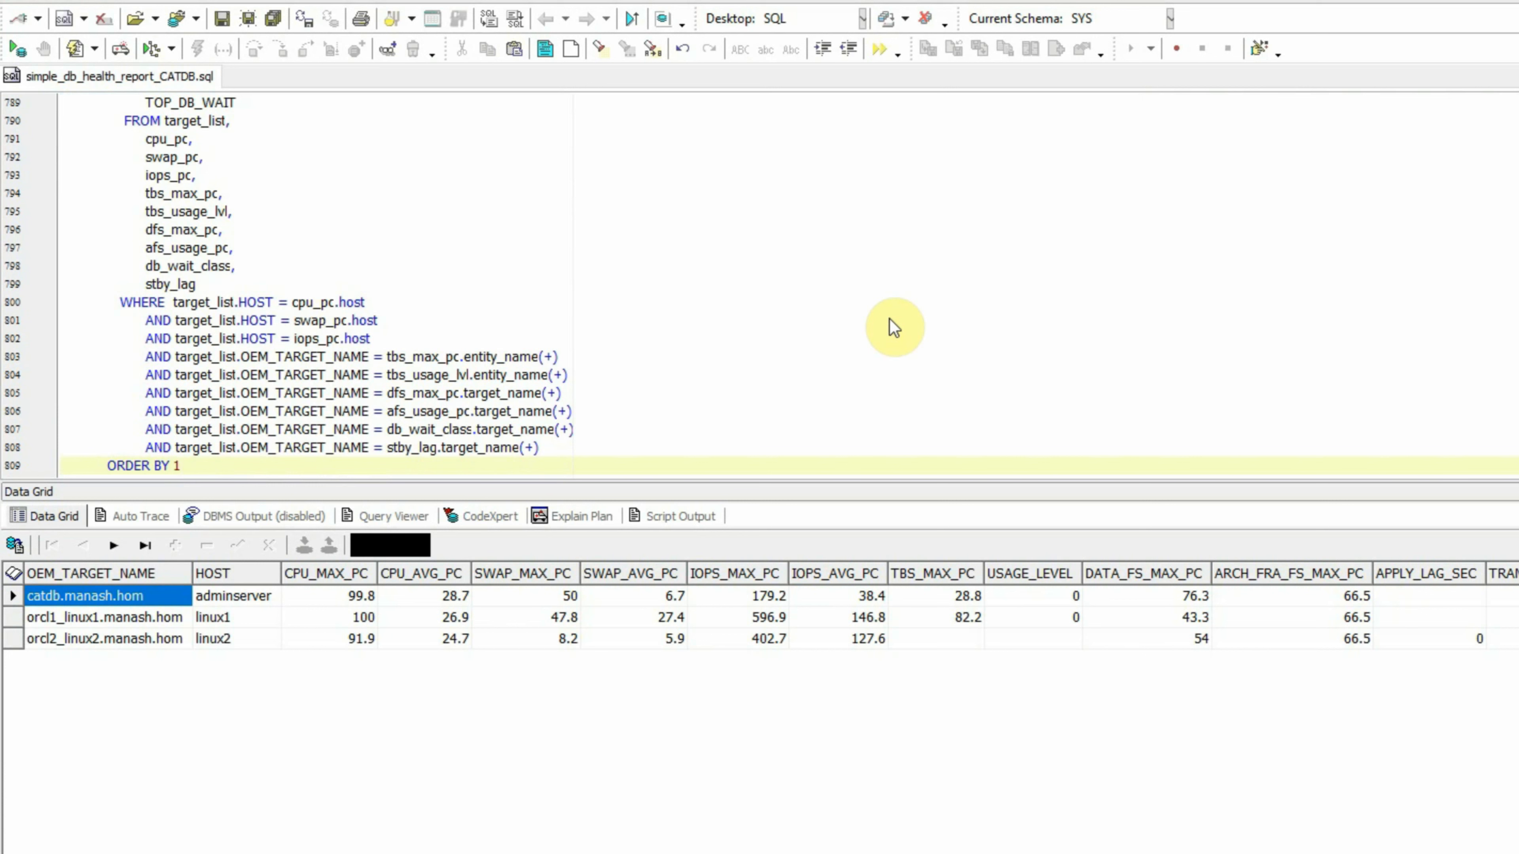
key("Return")
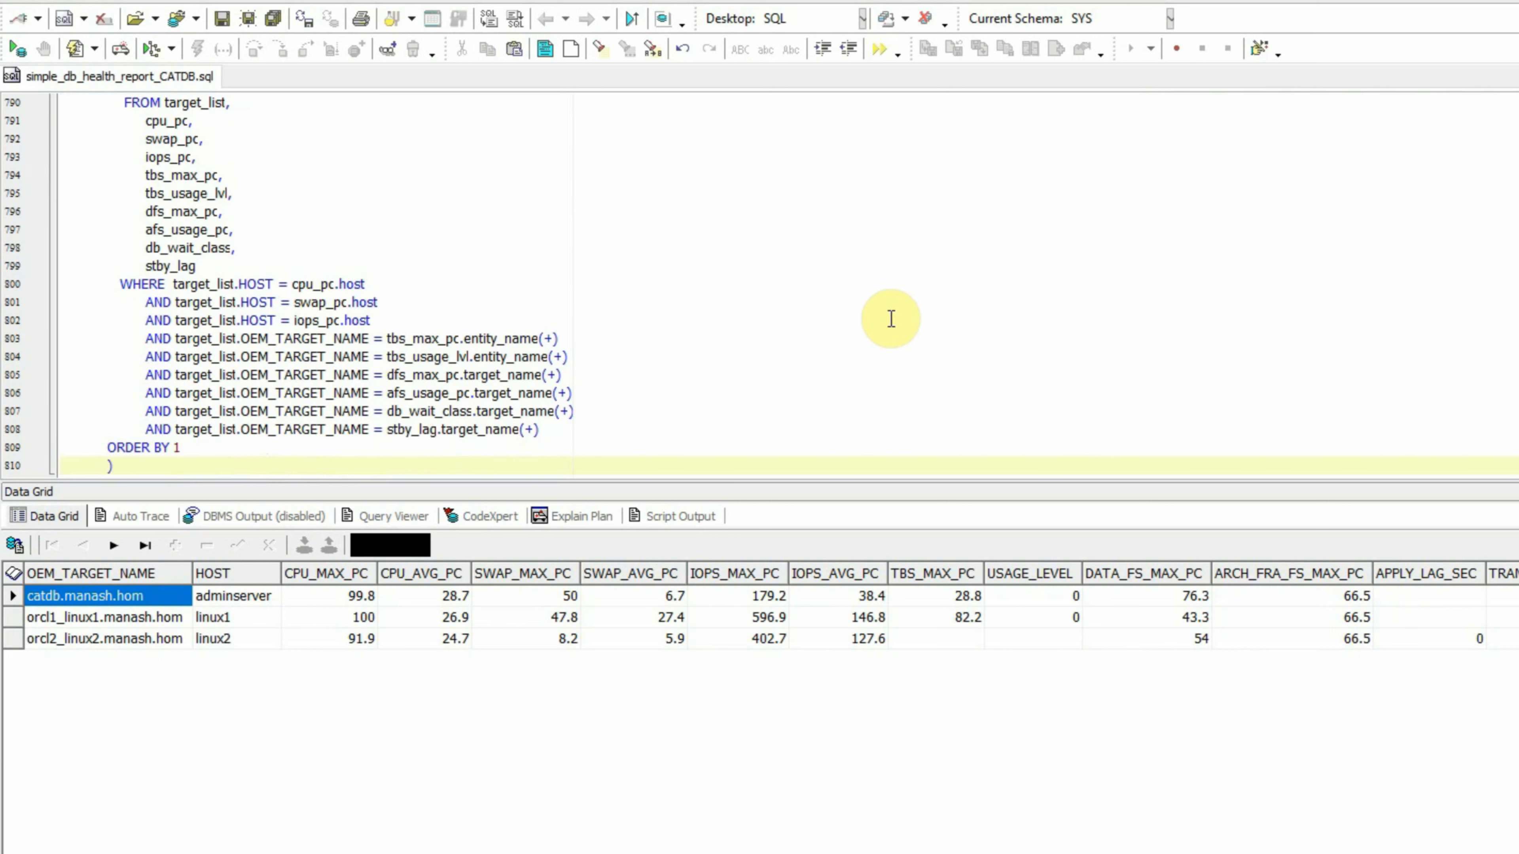
- Run the complete wrapped query from its first line
key("ctrl+Home")
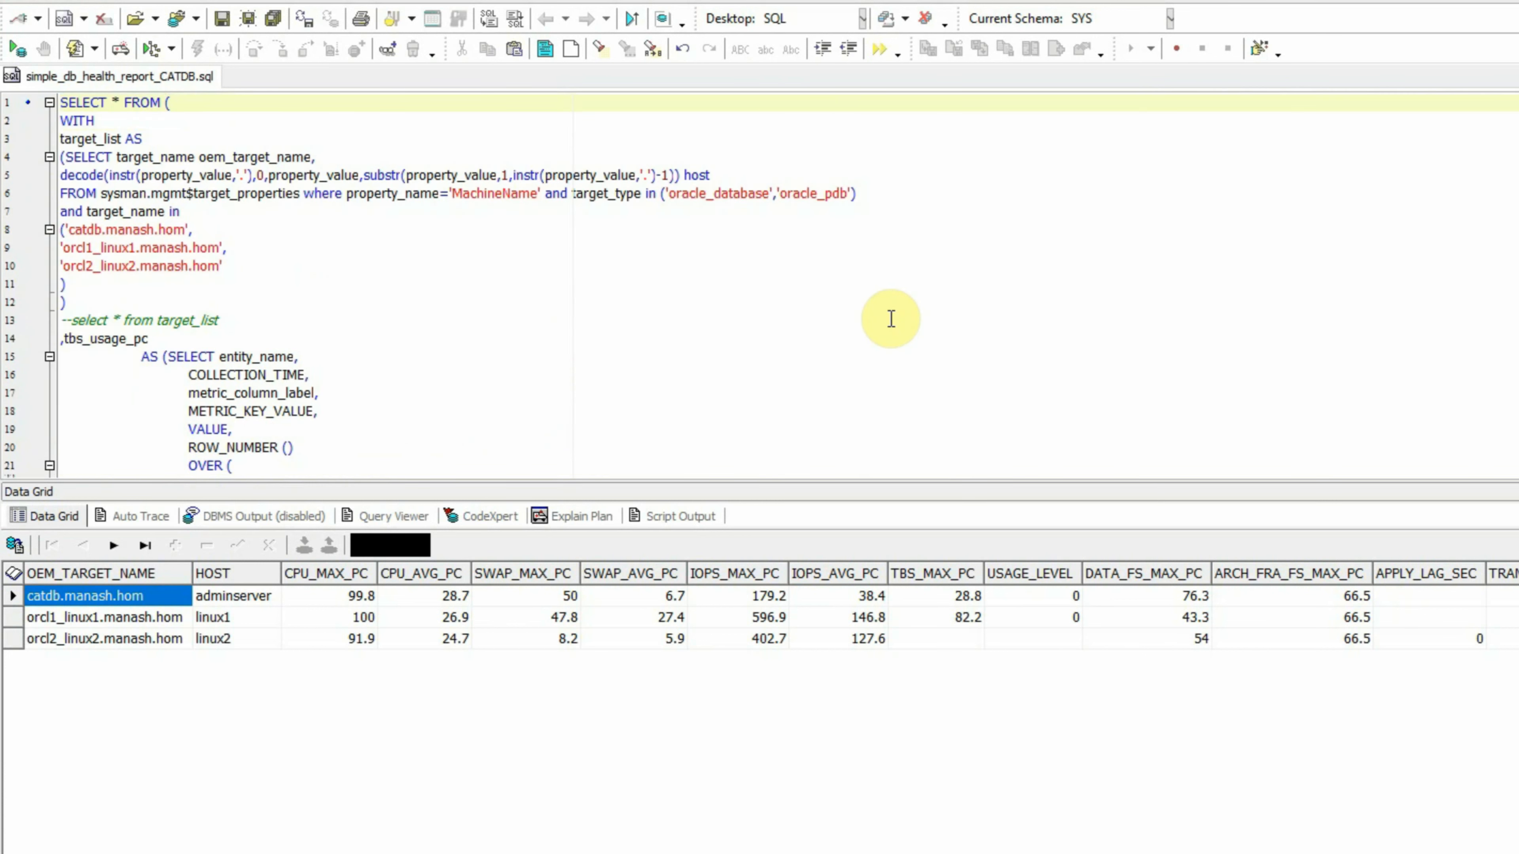
key("Down")
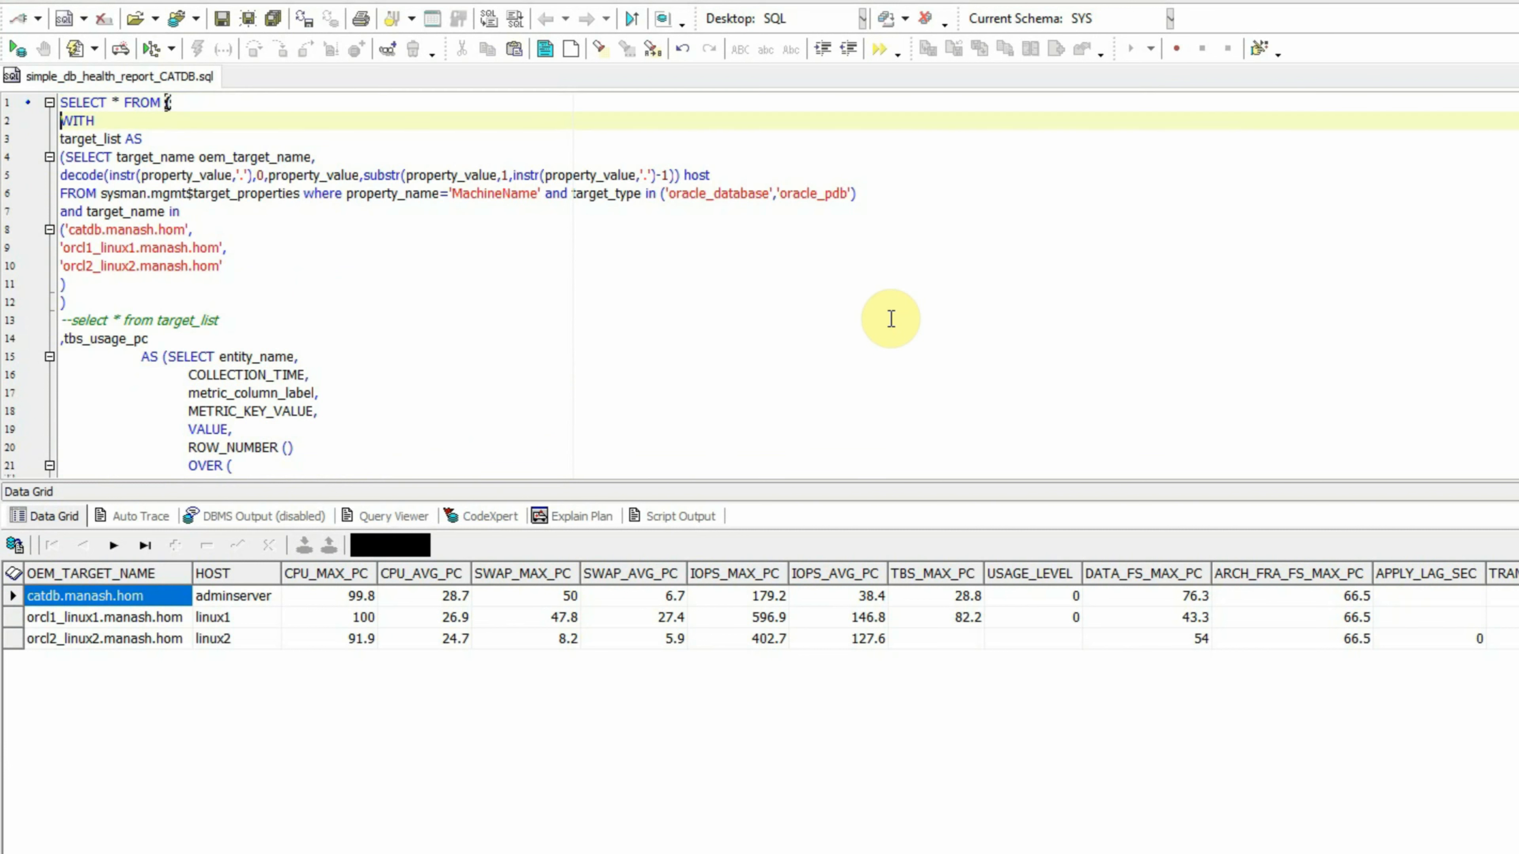
key("Up")
key("End")
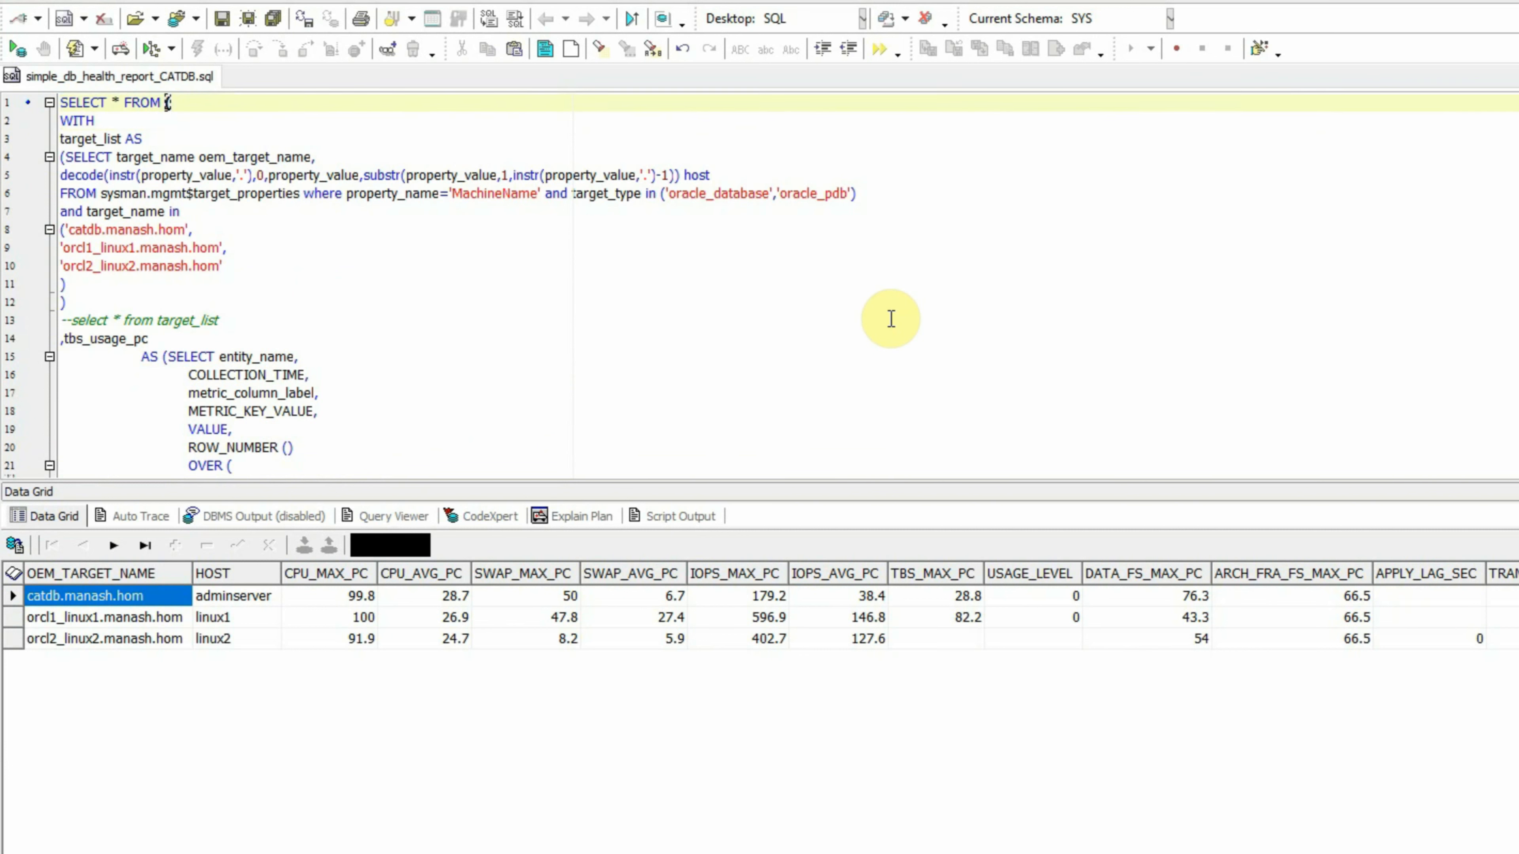
key("Home")
key("End")
key("F9")
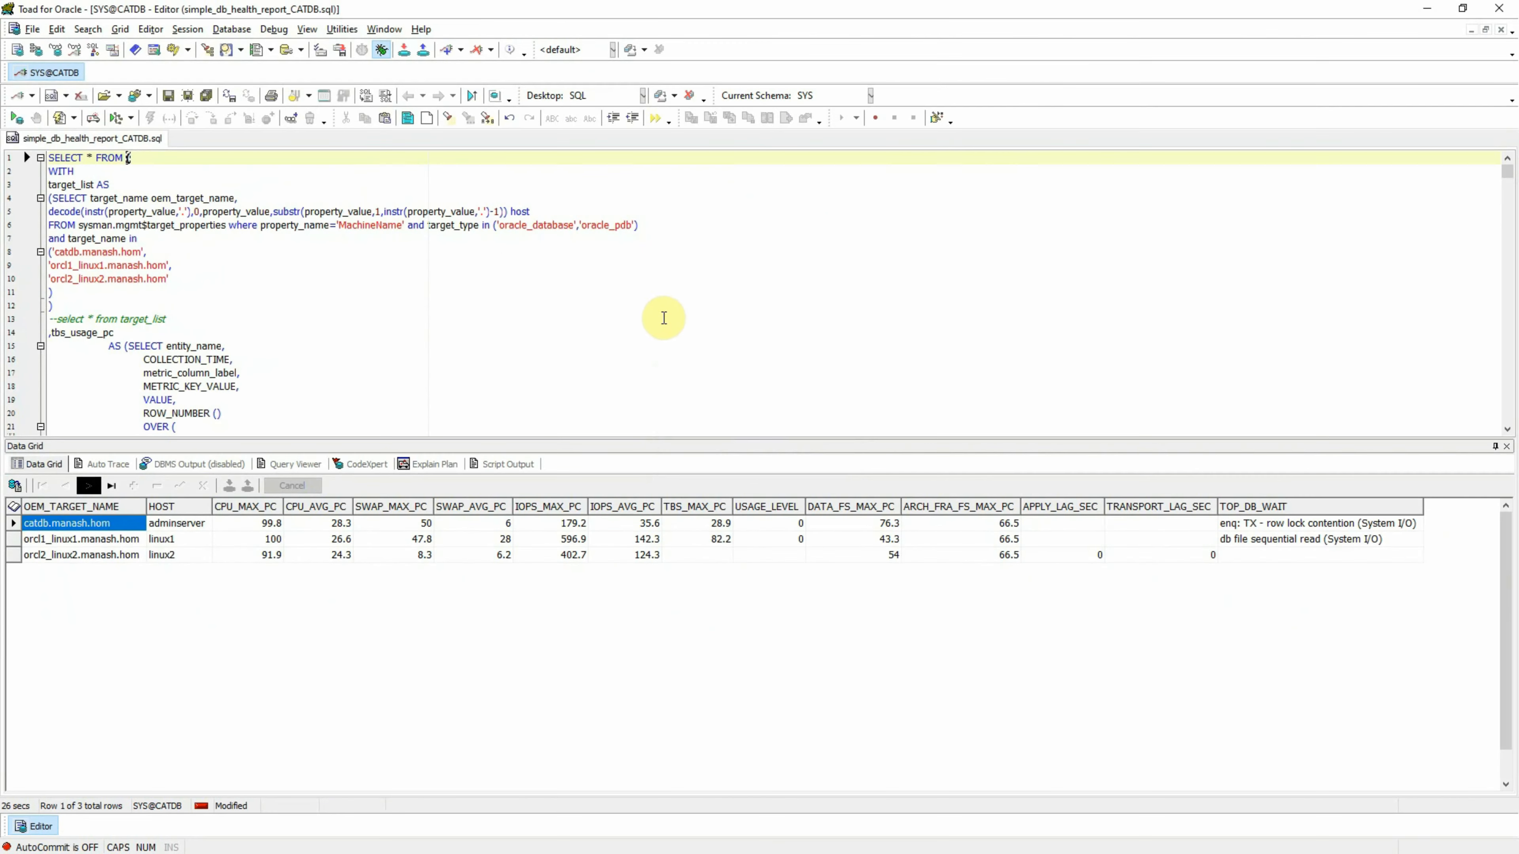
- Copy the entire query into the SQL Query field of the BI Publisher data set and create the data set
left_click(195, 245)
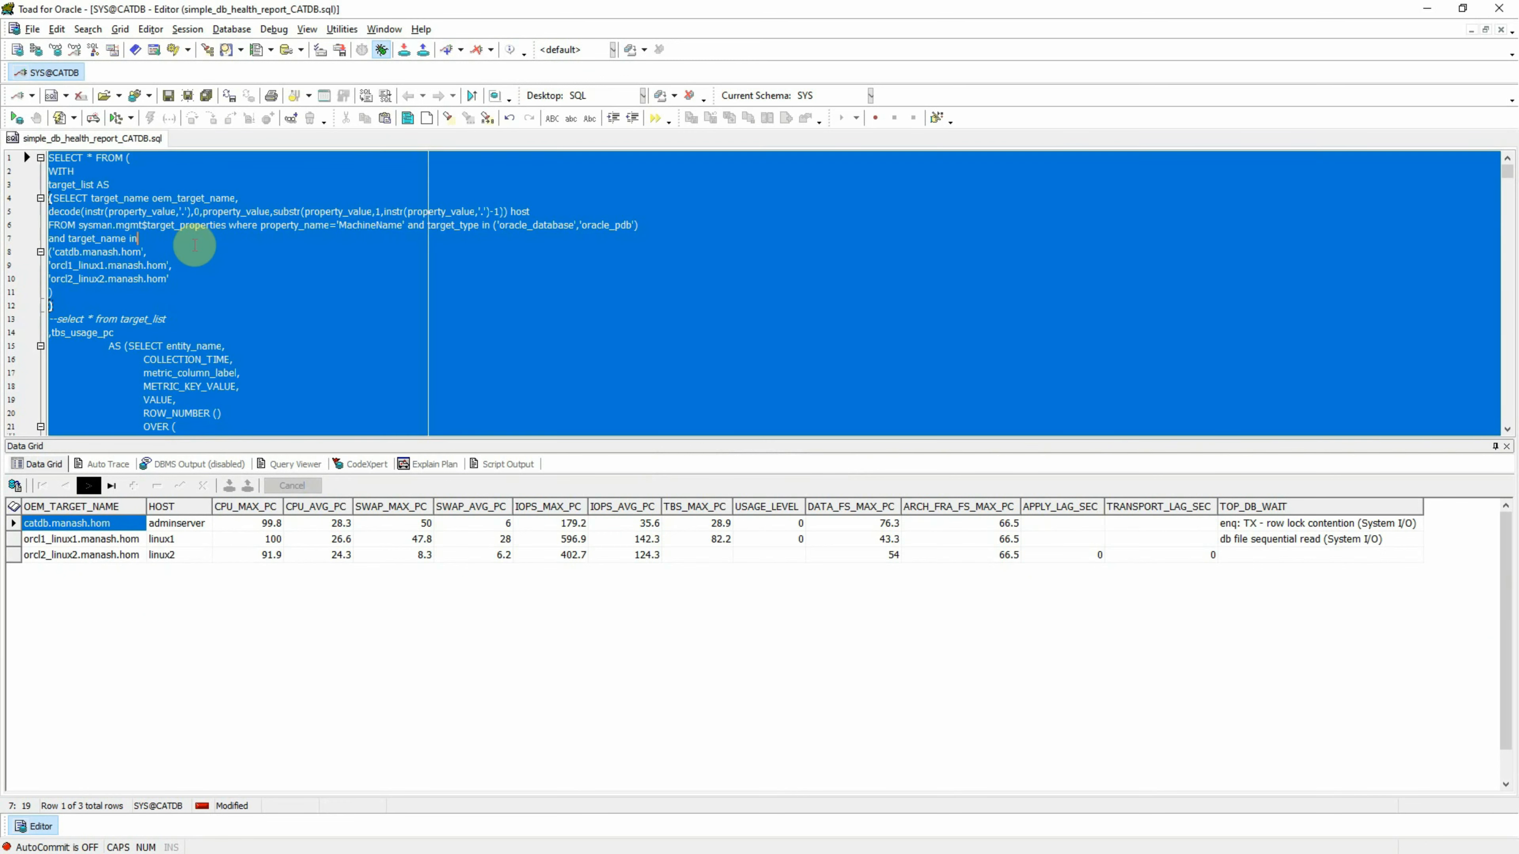
key("ctrl+a")
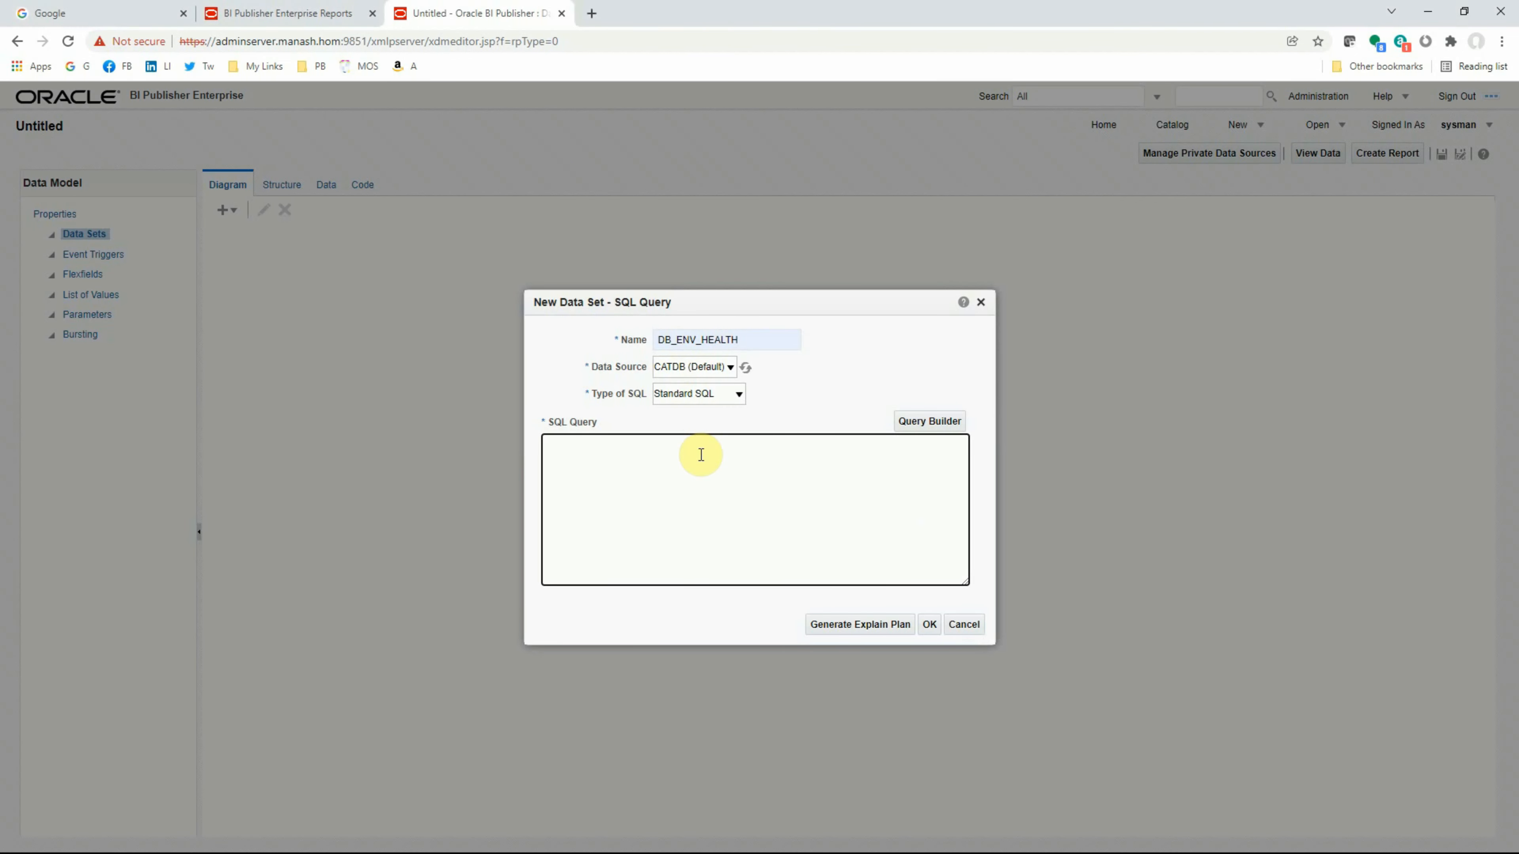
key("ctrl+v")
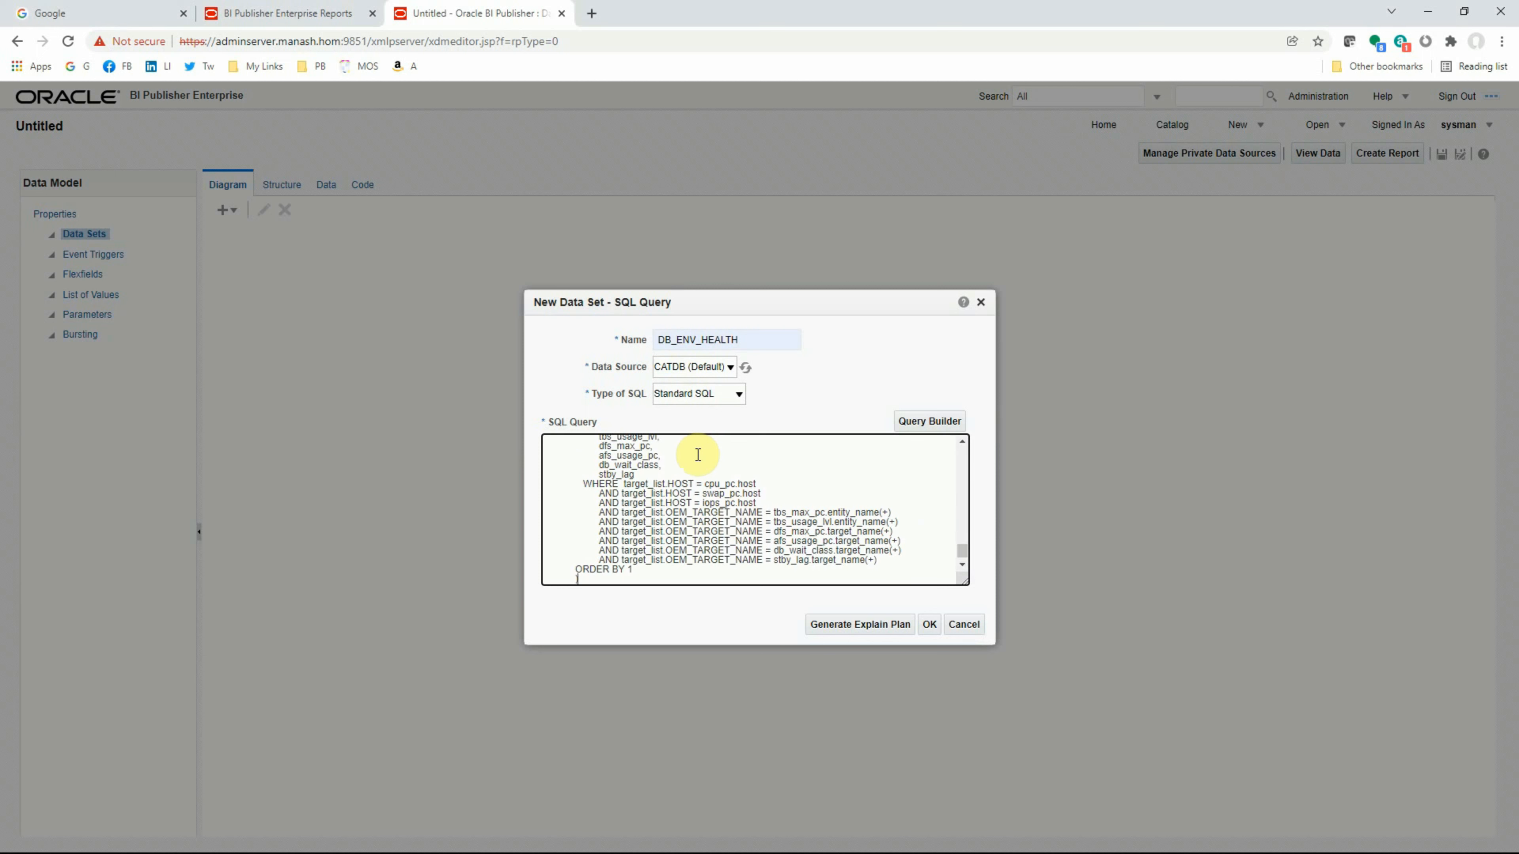
left_click_drag(961, 551, 953, 584)
left_click(929, 624)
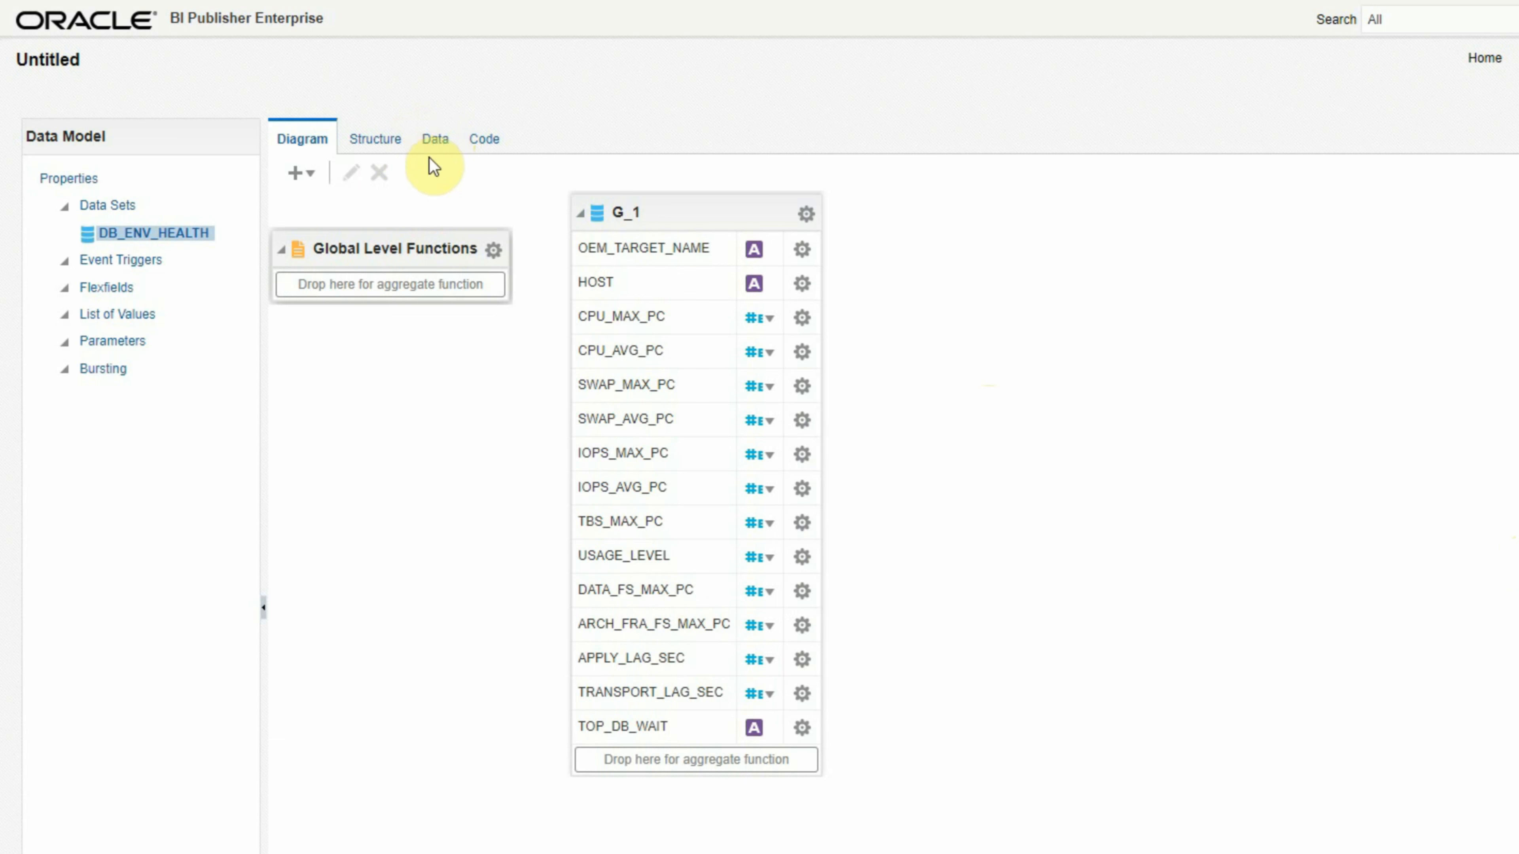
- Retrieve the data set's data with the row limit at 5 and display it as a table
left_click(437, 137)
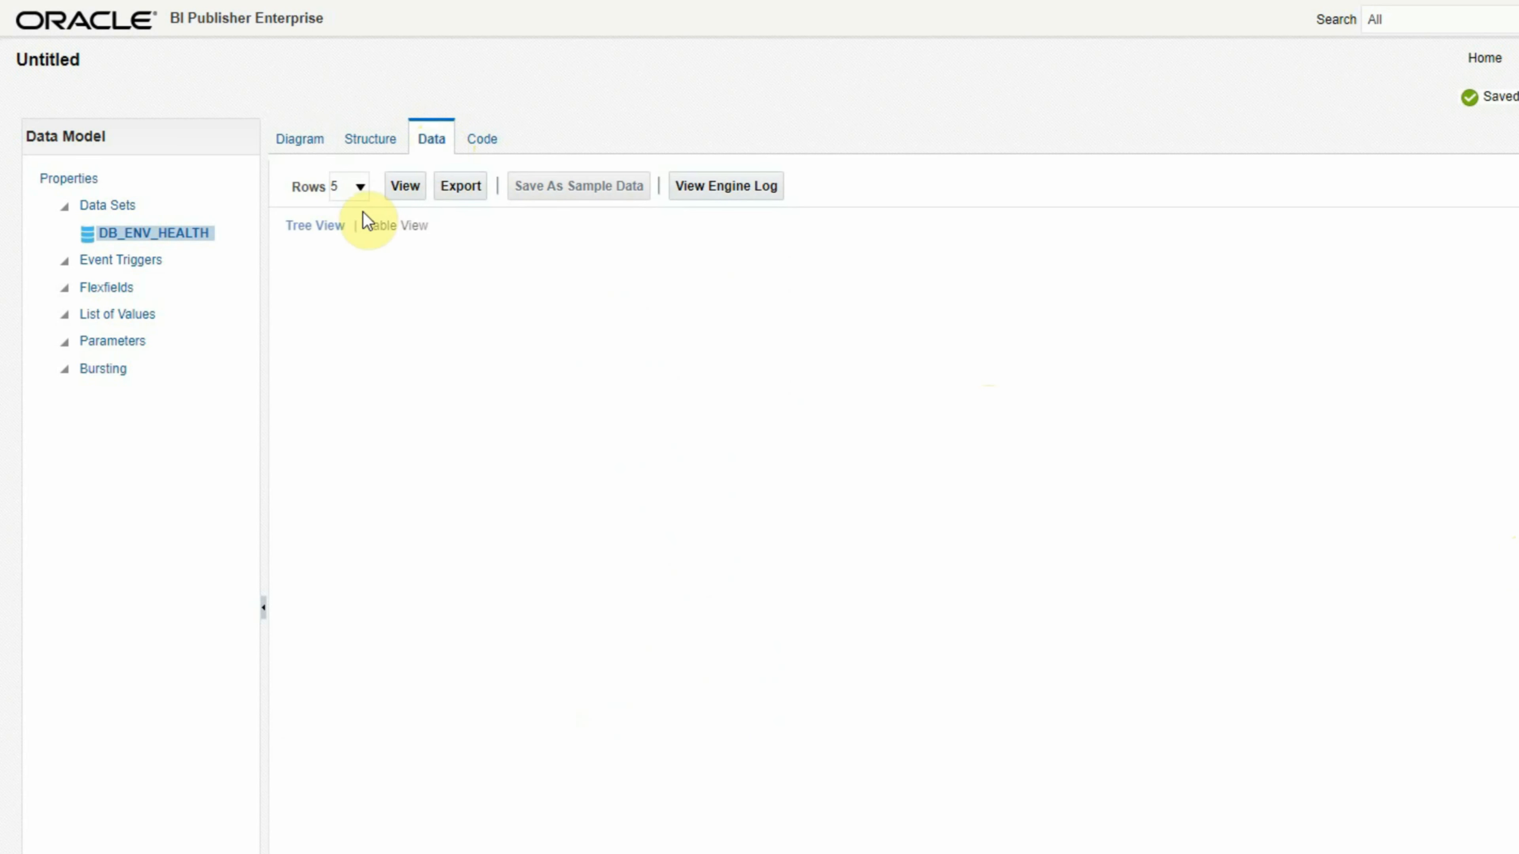
left_click(399, 188)
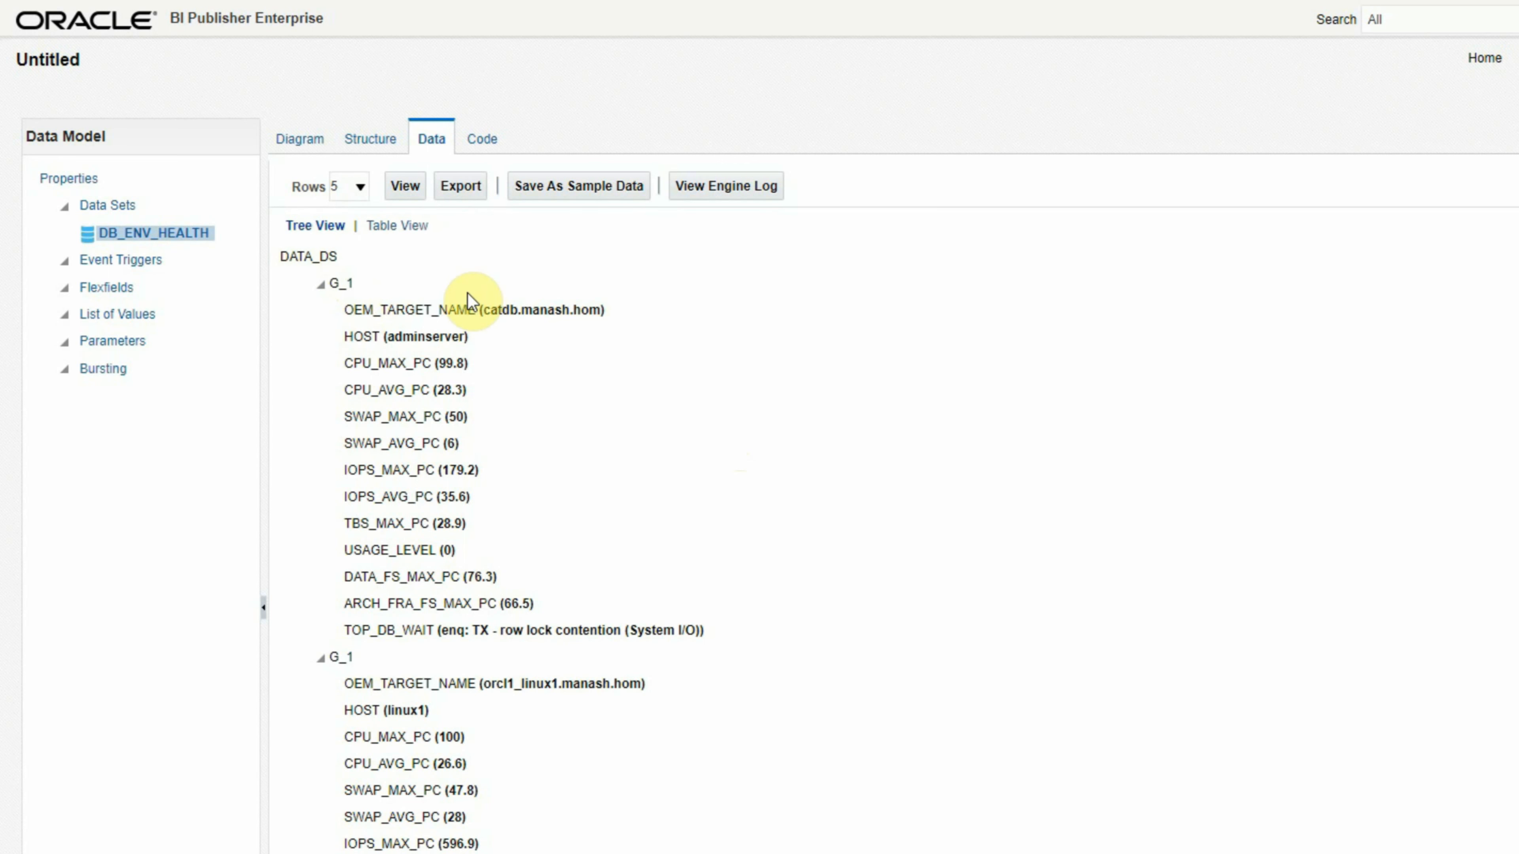
left_click(391, 227)
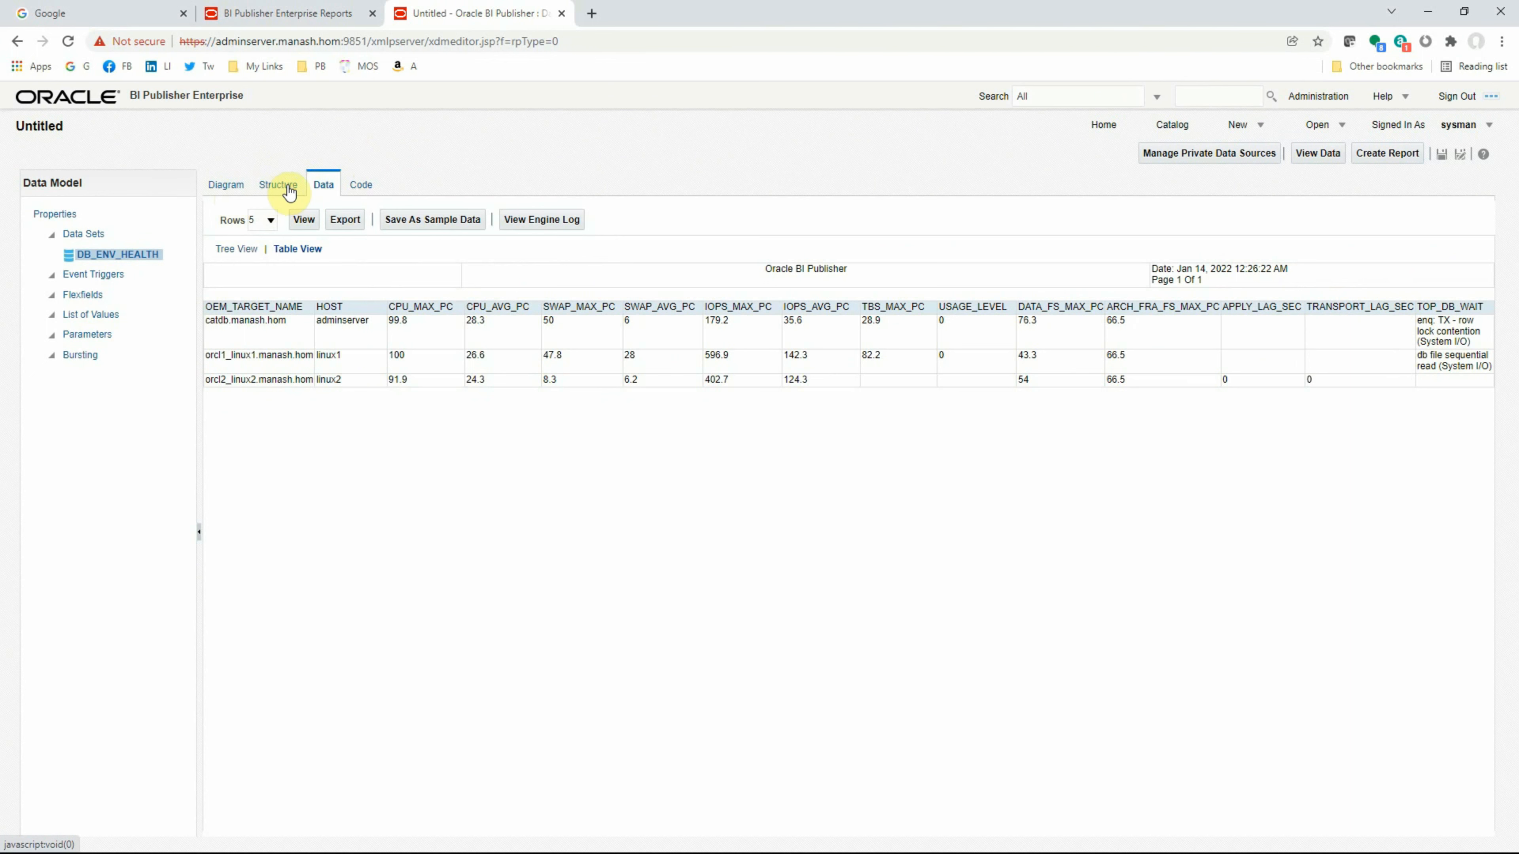
- Review the structure and the code of the data model
left_click(263, 185)
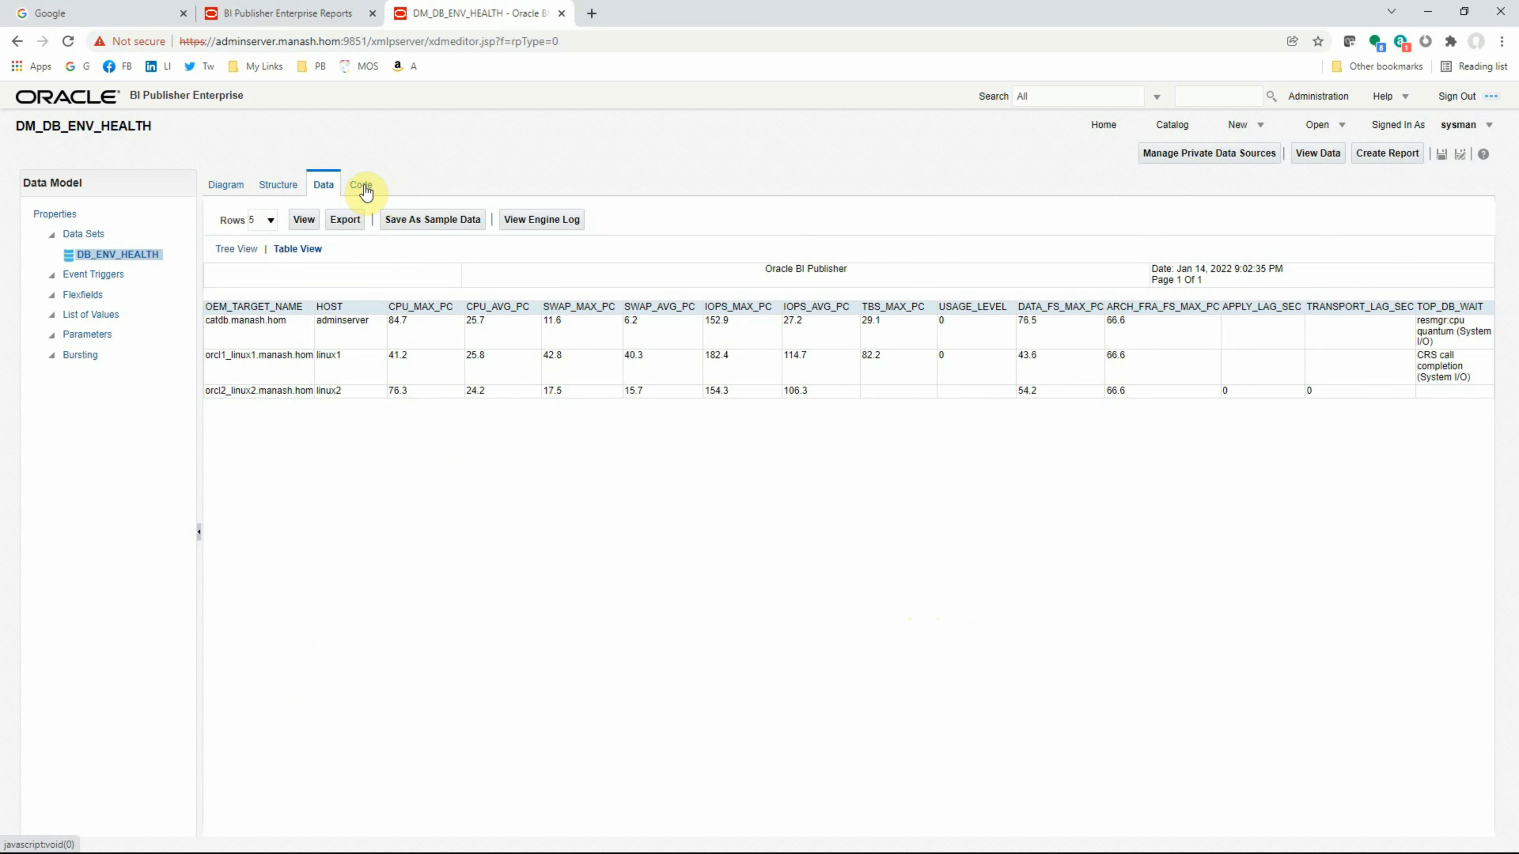
left_click(362, 186)
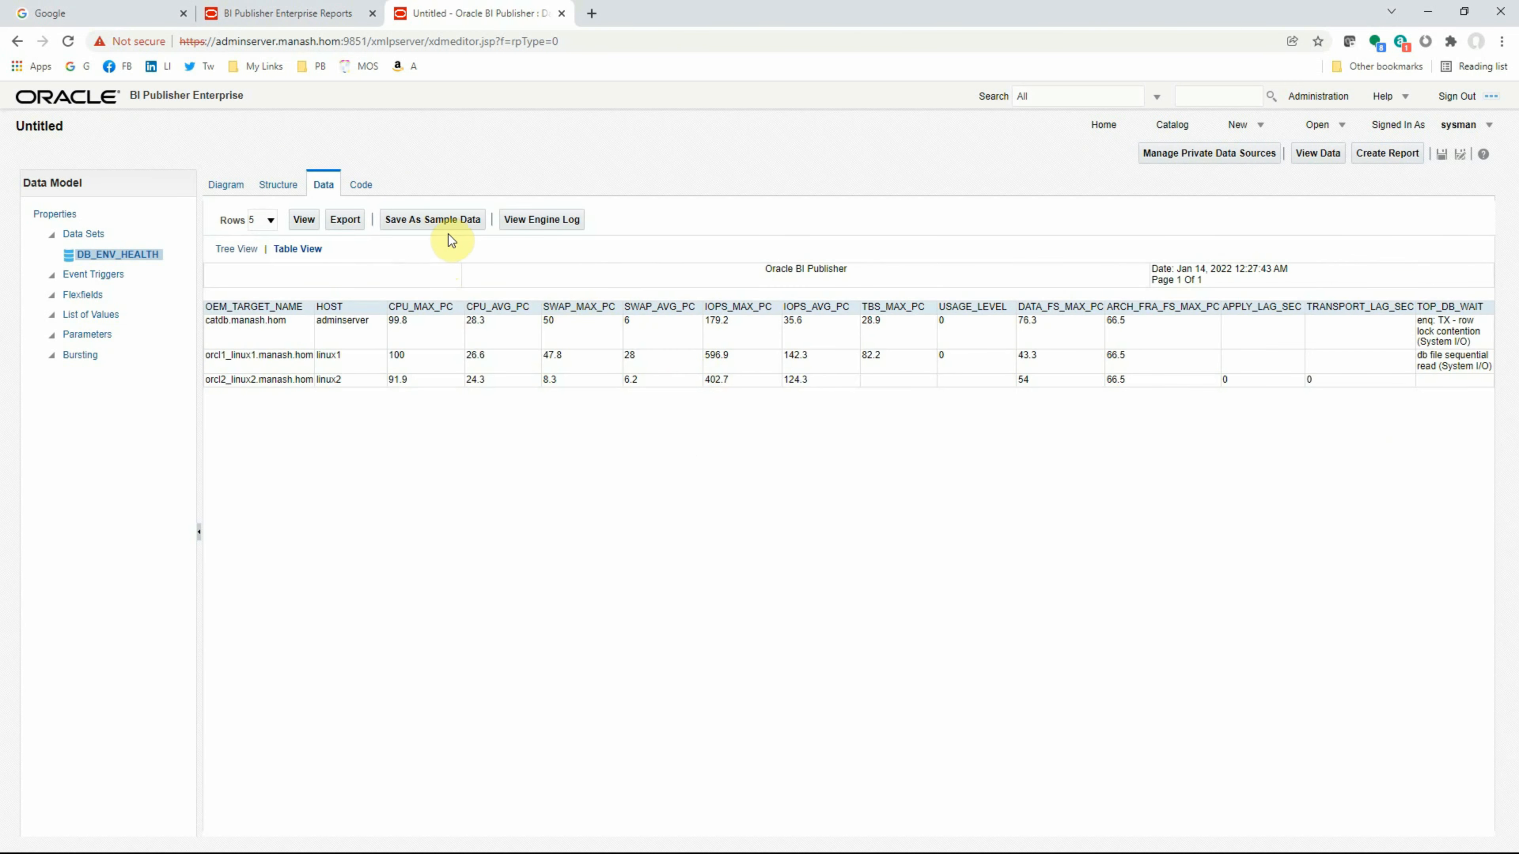
- Save the retrieved data as the data model's sample data and dismiss the notice
left_click(444, 222)
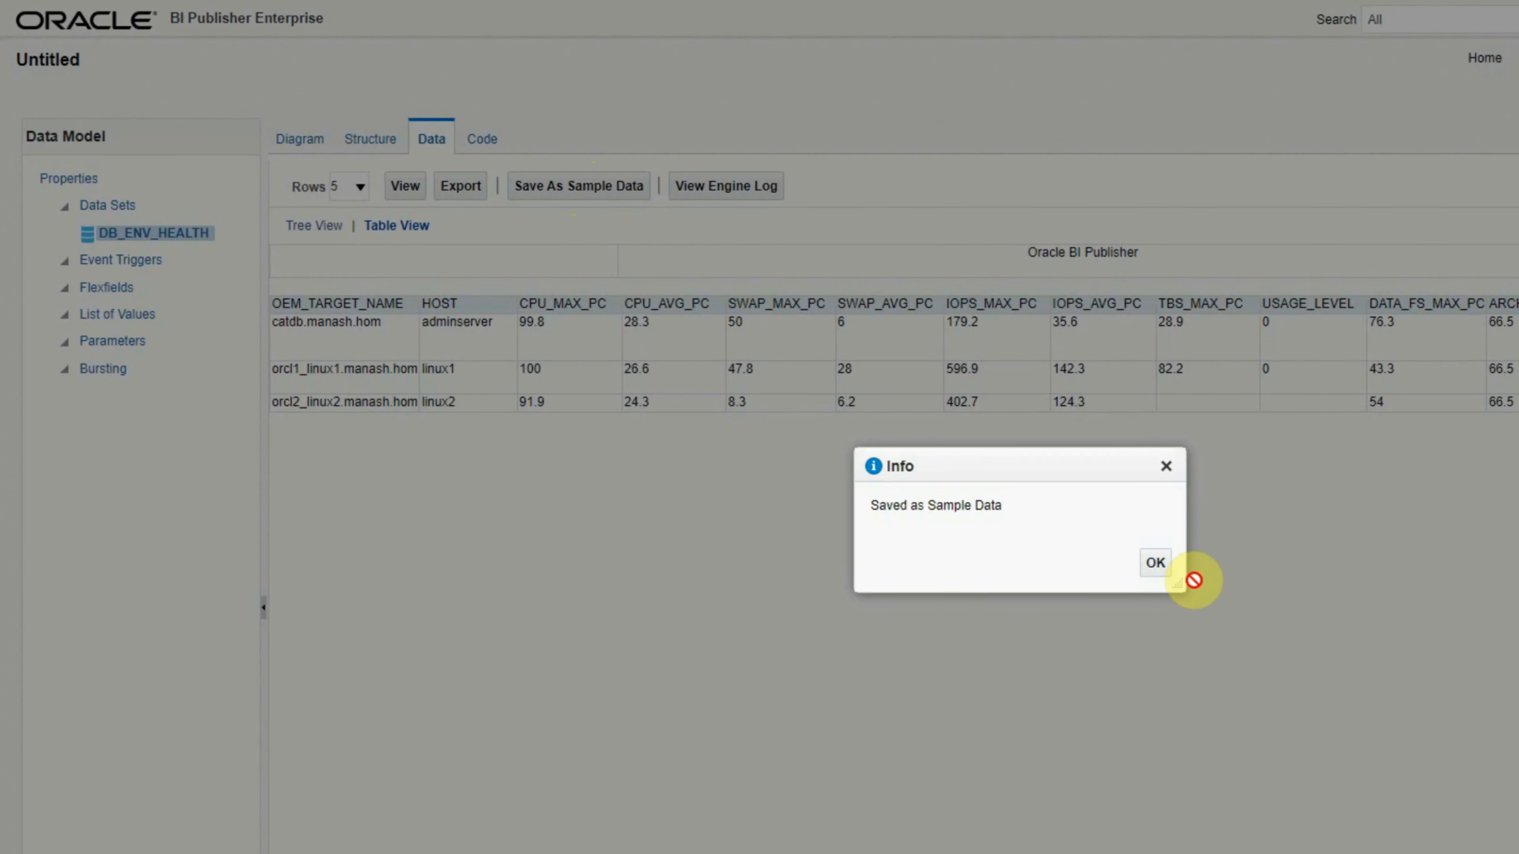
left_click(971, 524)
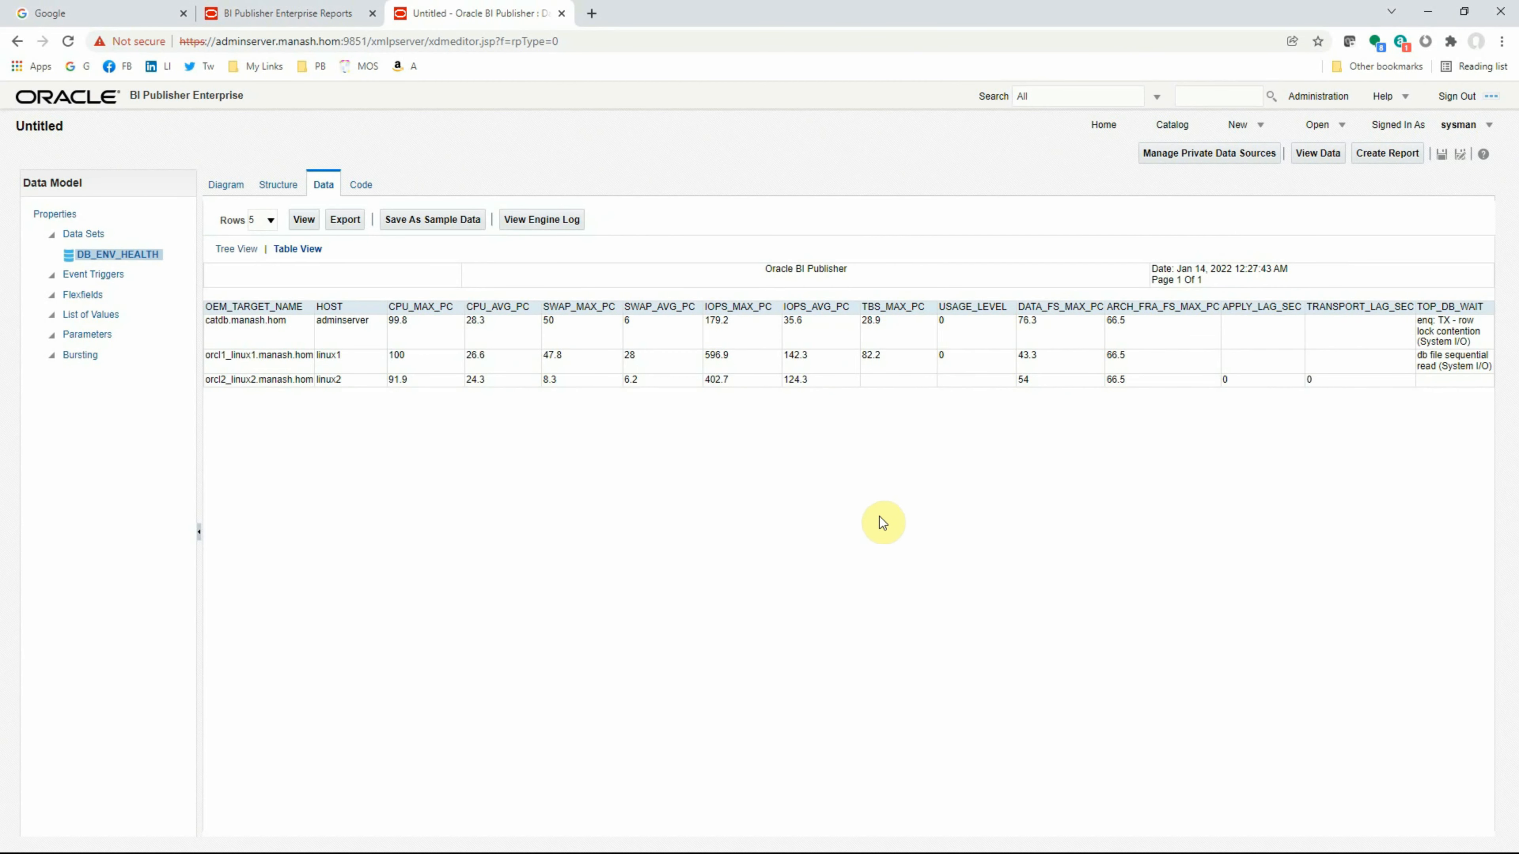
- Save the data model in My Folders under the name DM_DB_ENV_HEALTH
left_click(1442, 157)
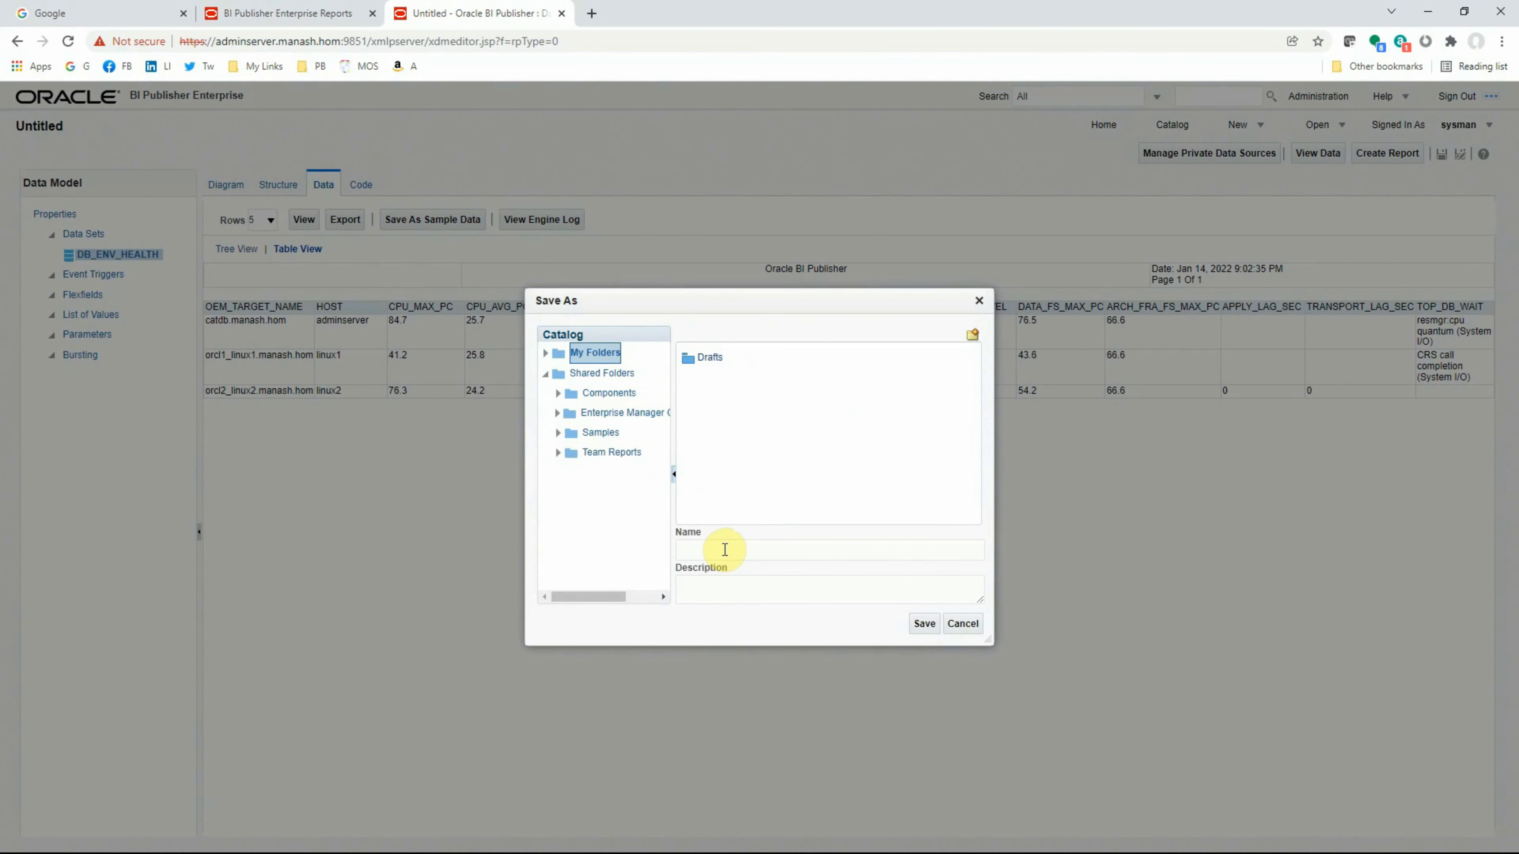
left_click(724, 550)
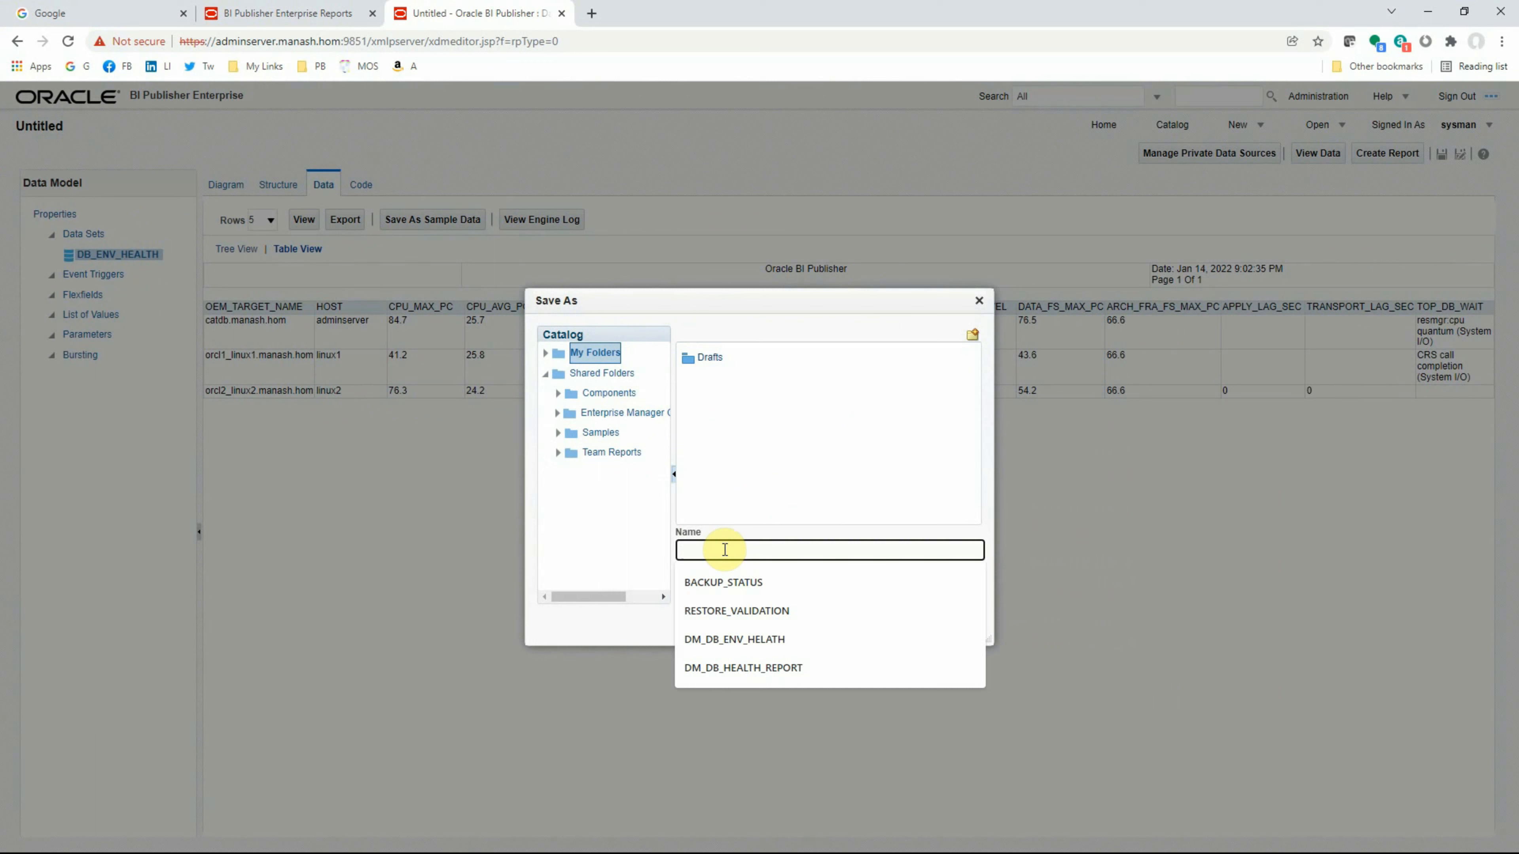
type("DM_")
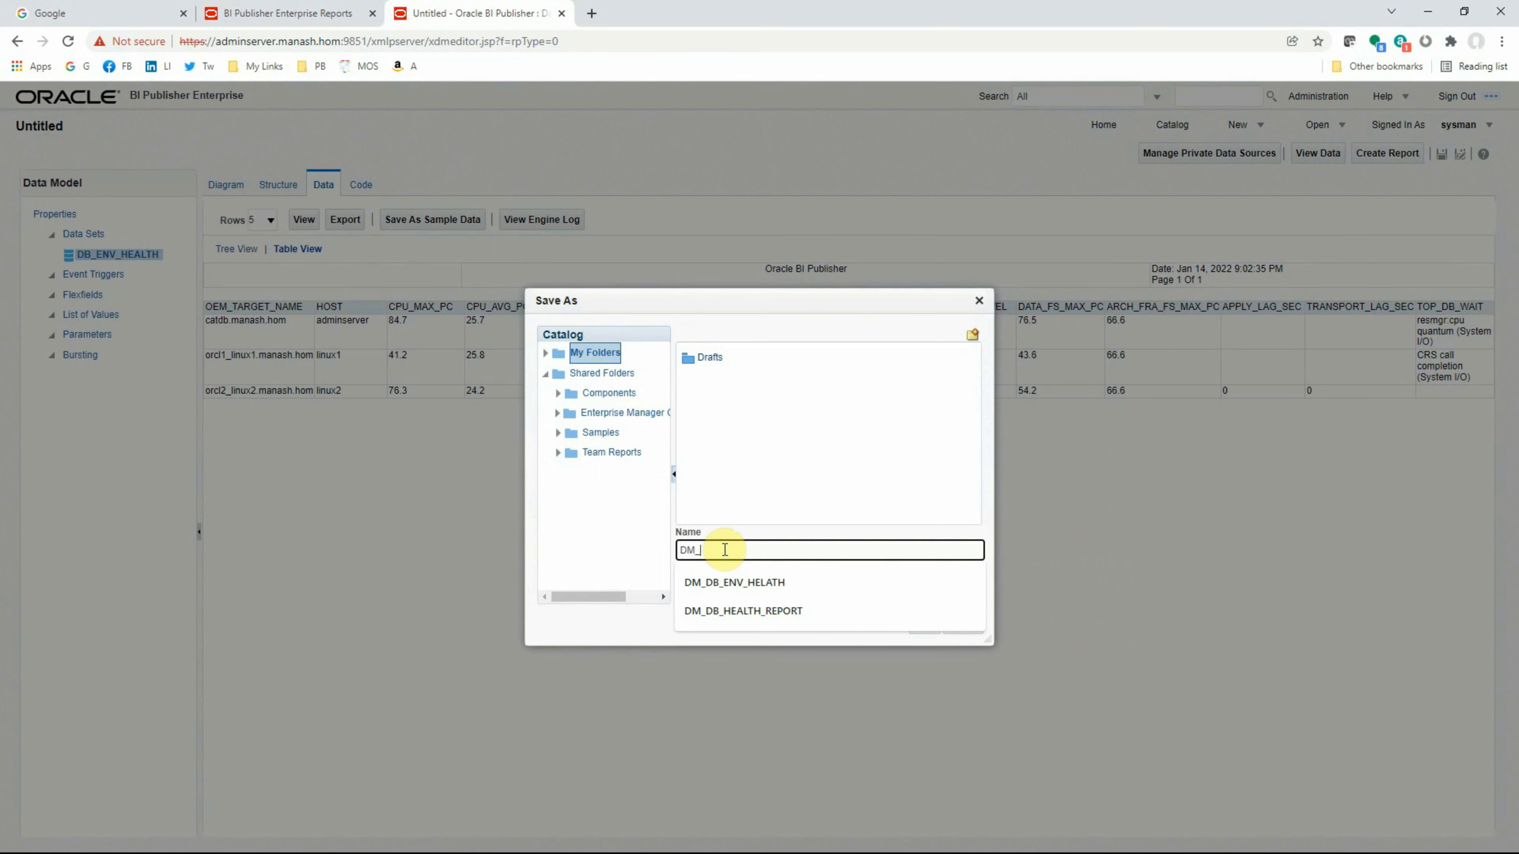
type("DB_ENV")
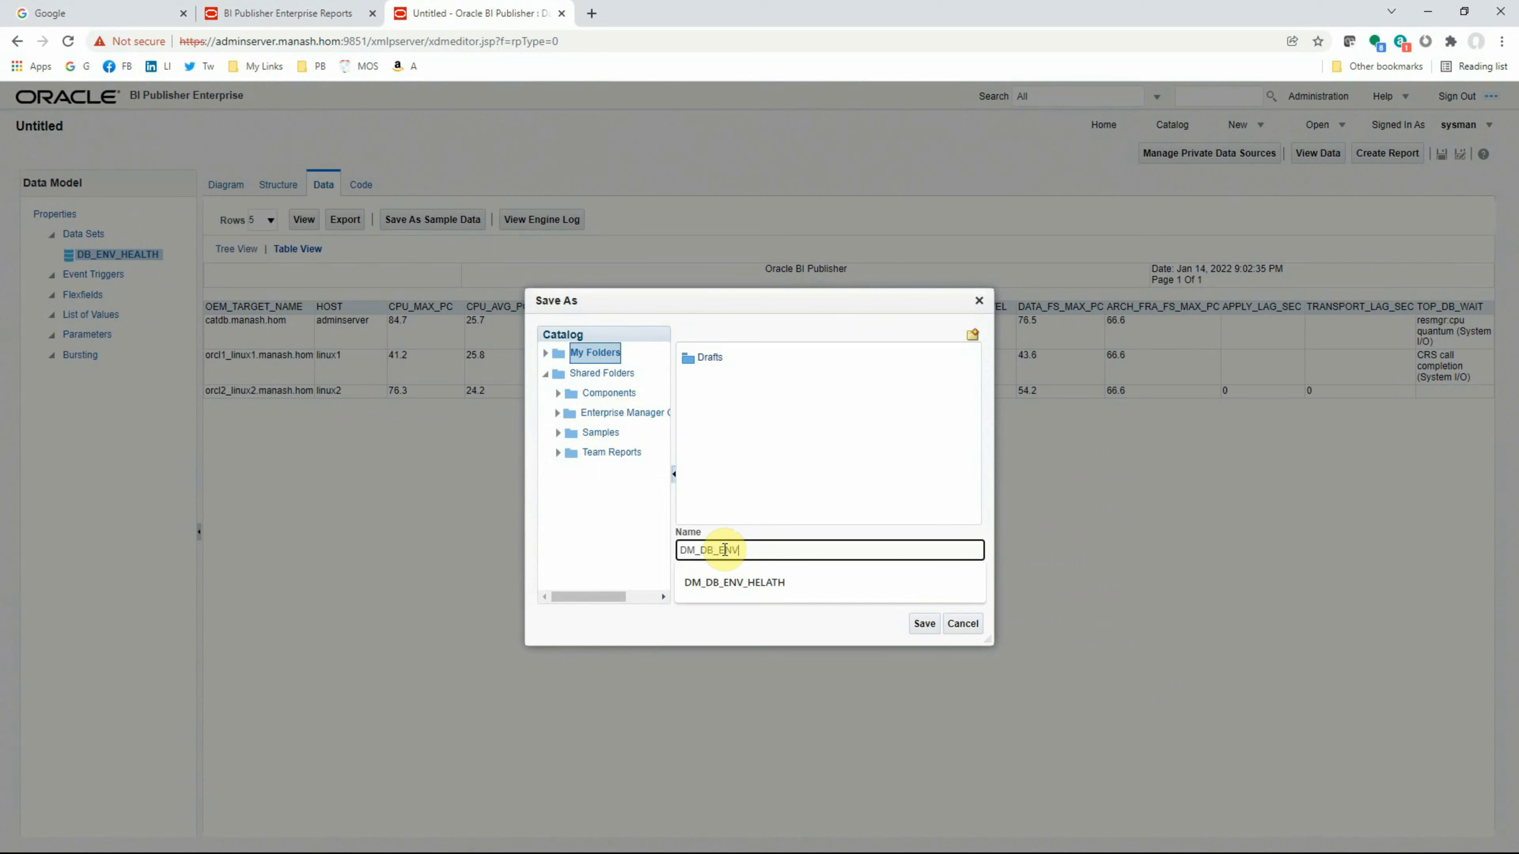
type("_HEALT")
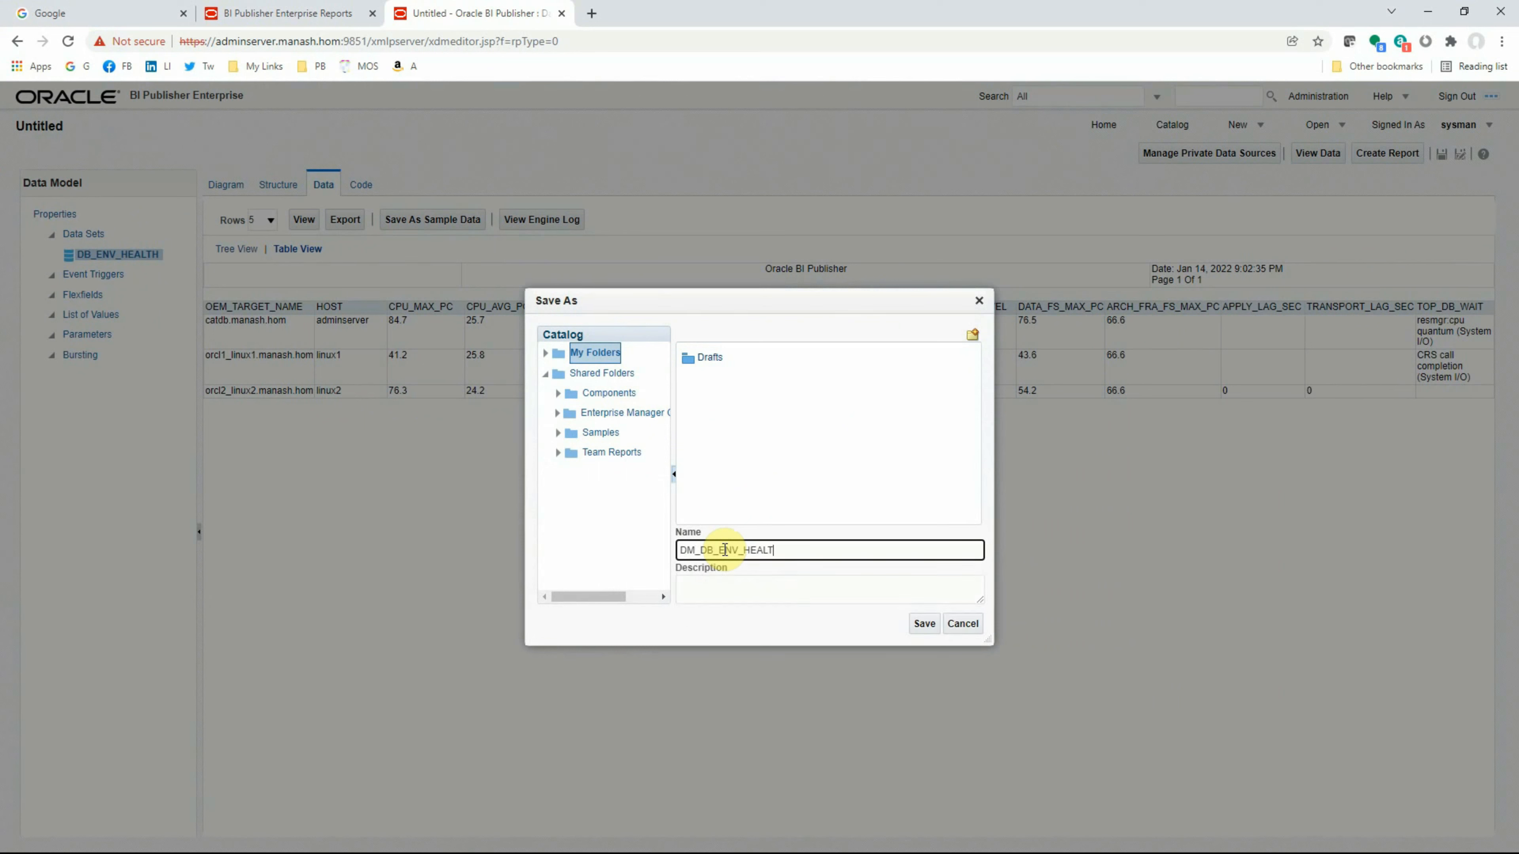
type("H")
left_click(921, 627)
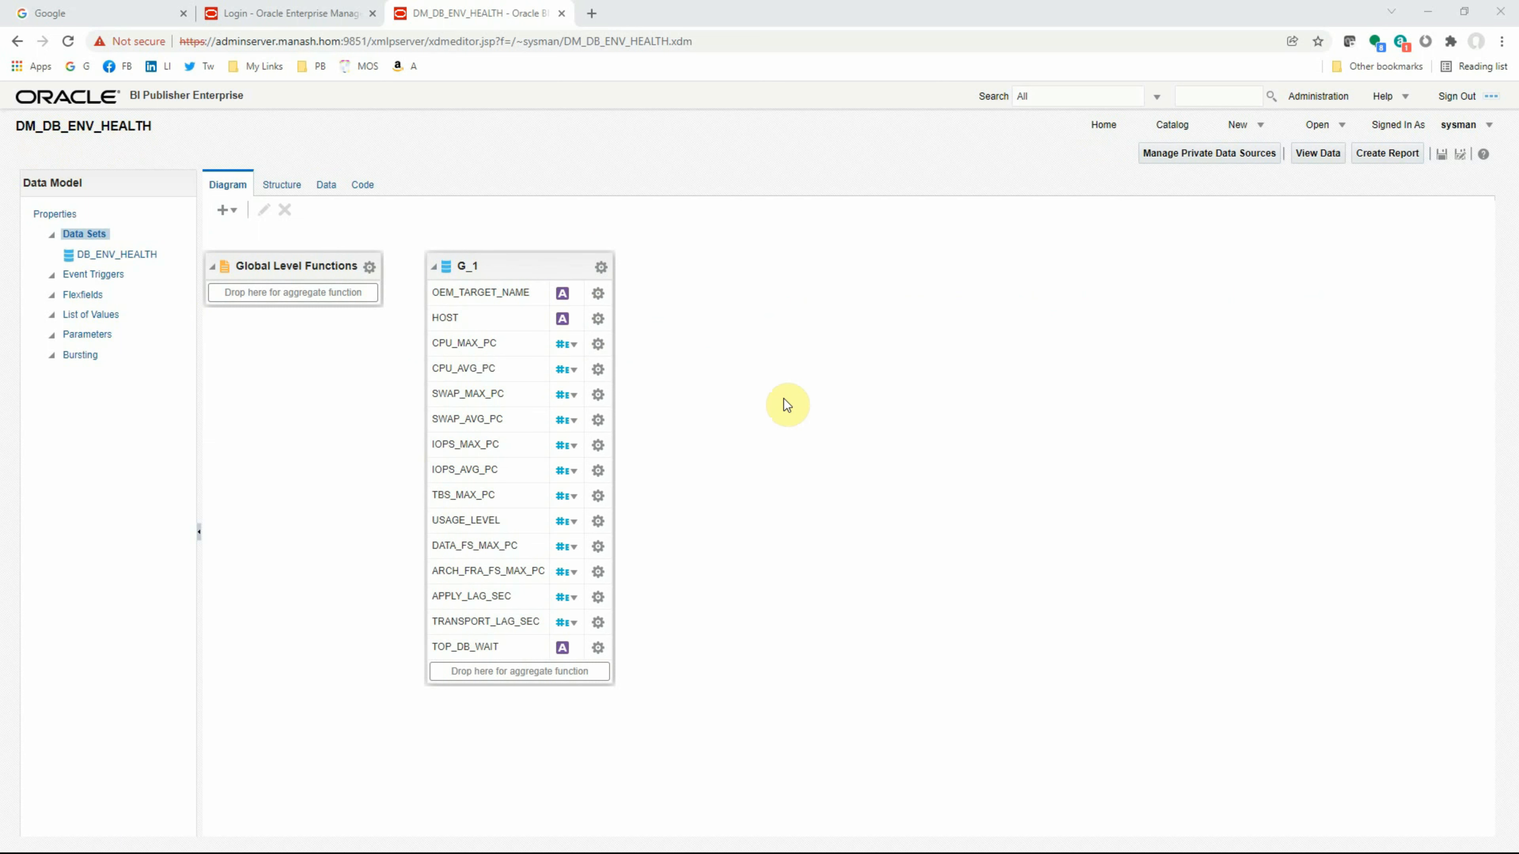
- Create a report from the DM_DB_ENV_HEALTH data model, choosing Use Report Editor instead of the guided creation
left_click(1384, 155)
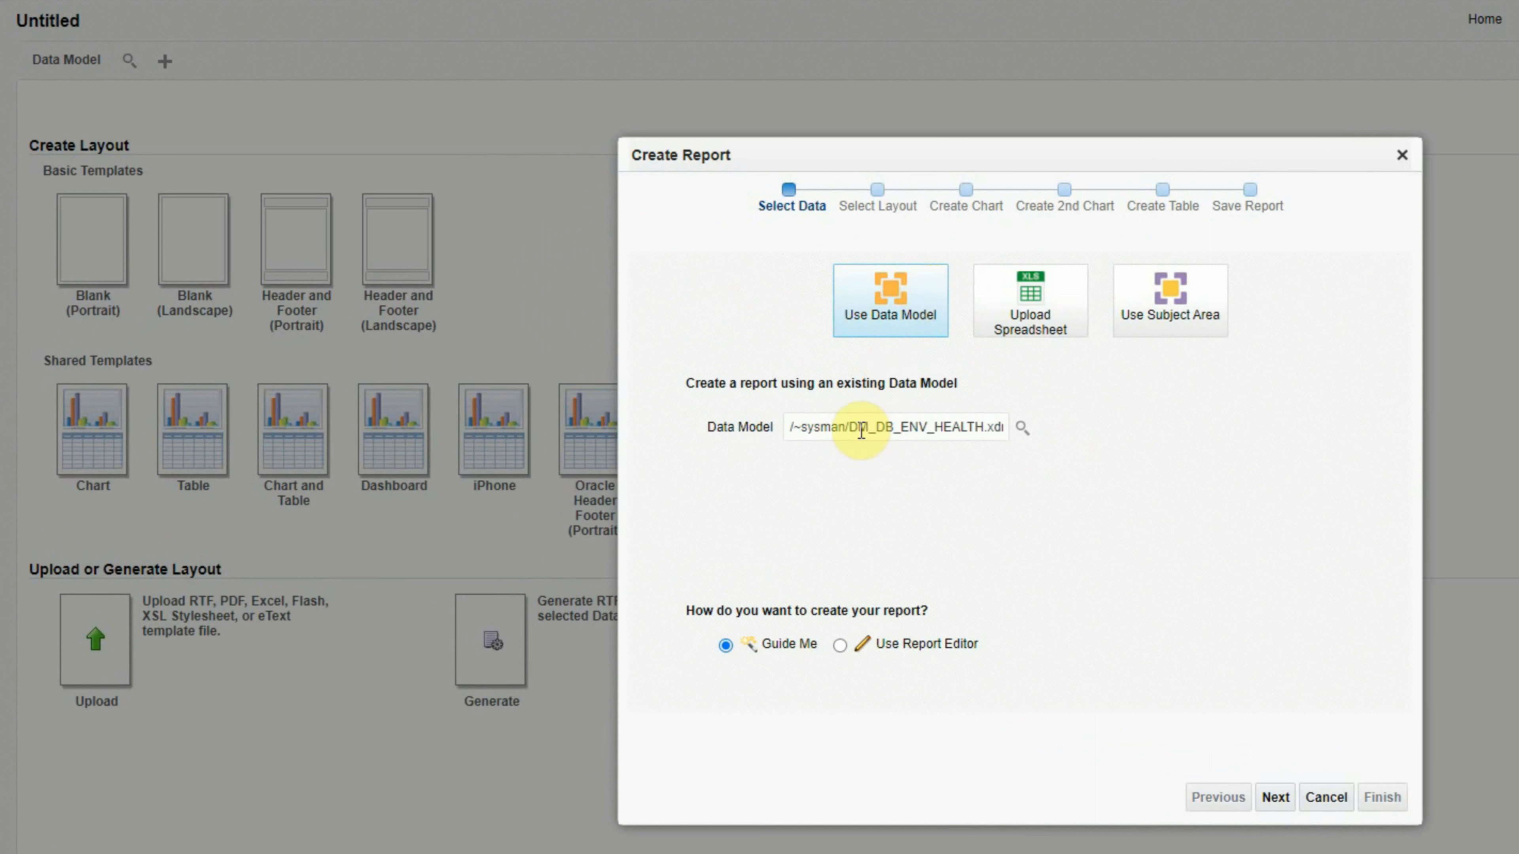
left_click_drag(856, 430, 994, 429)
double_click(994, 430)
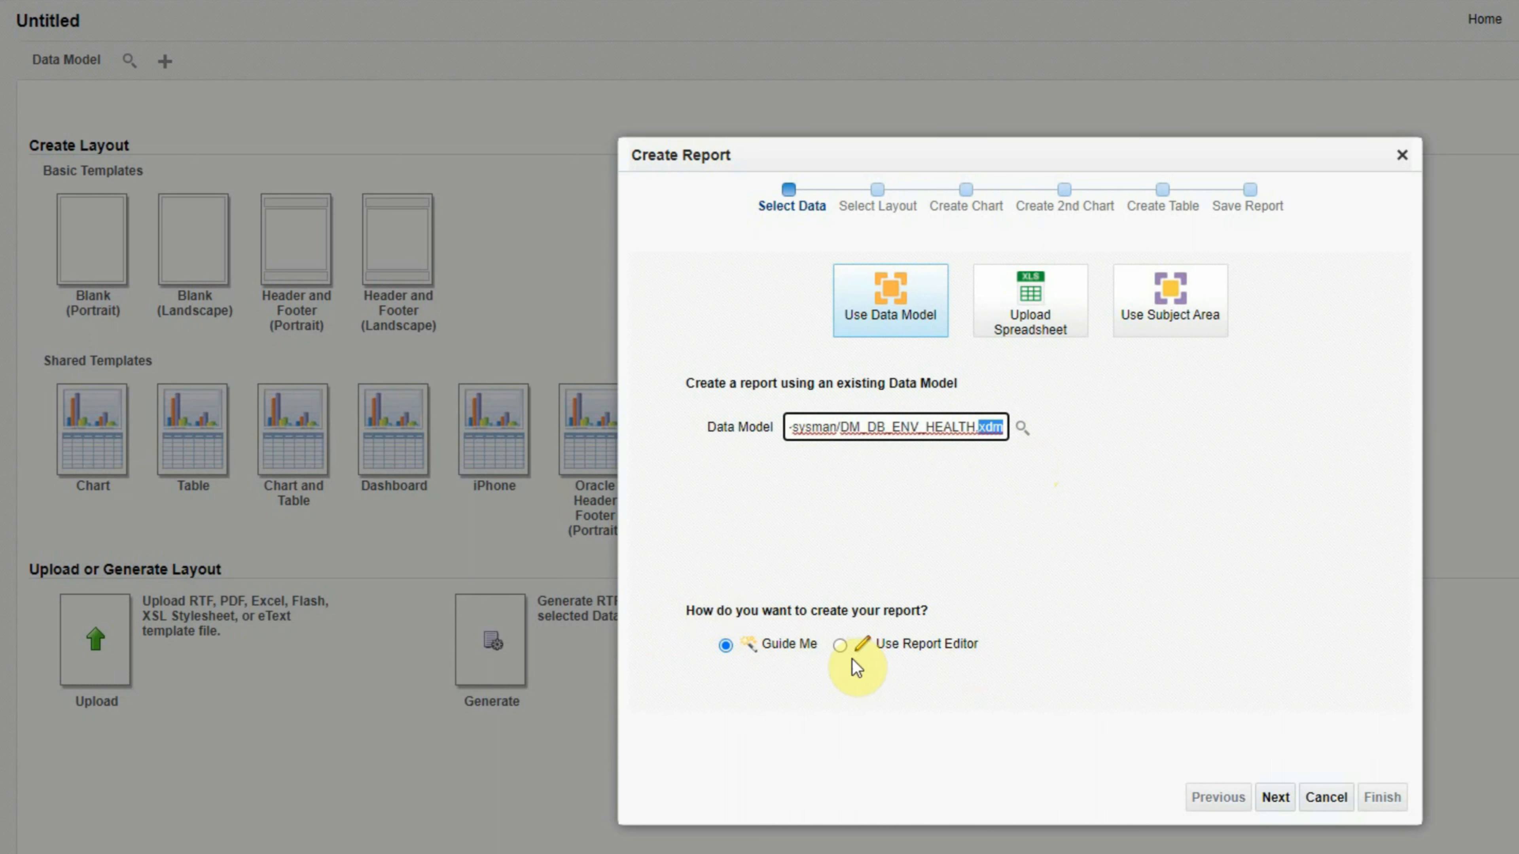
left_click(841, 647)
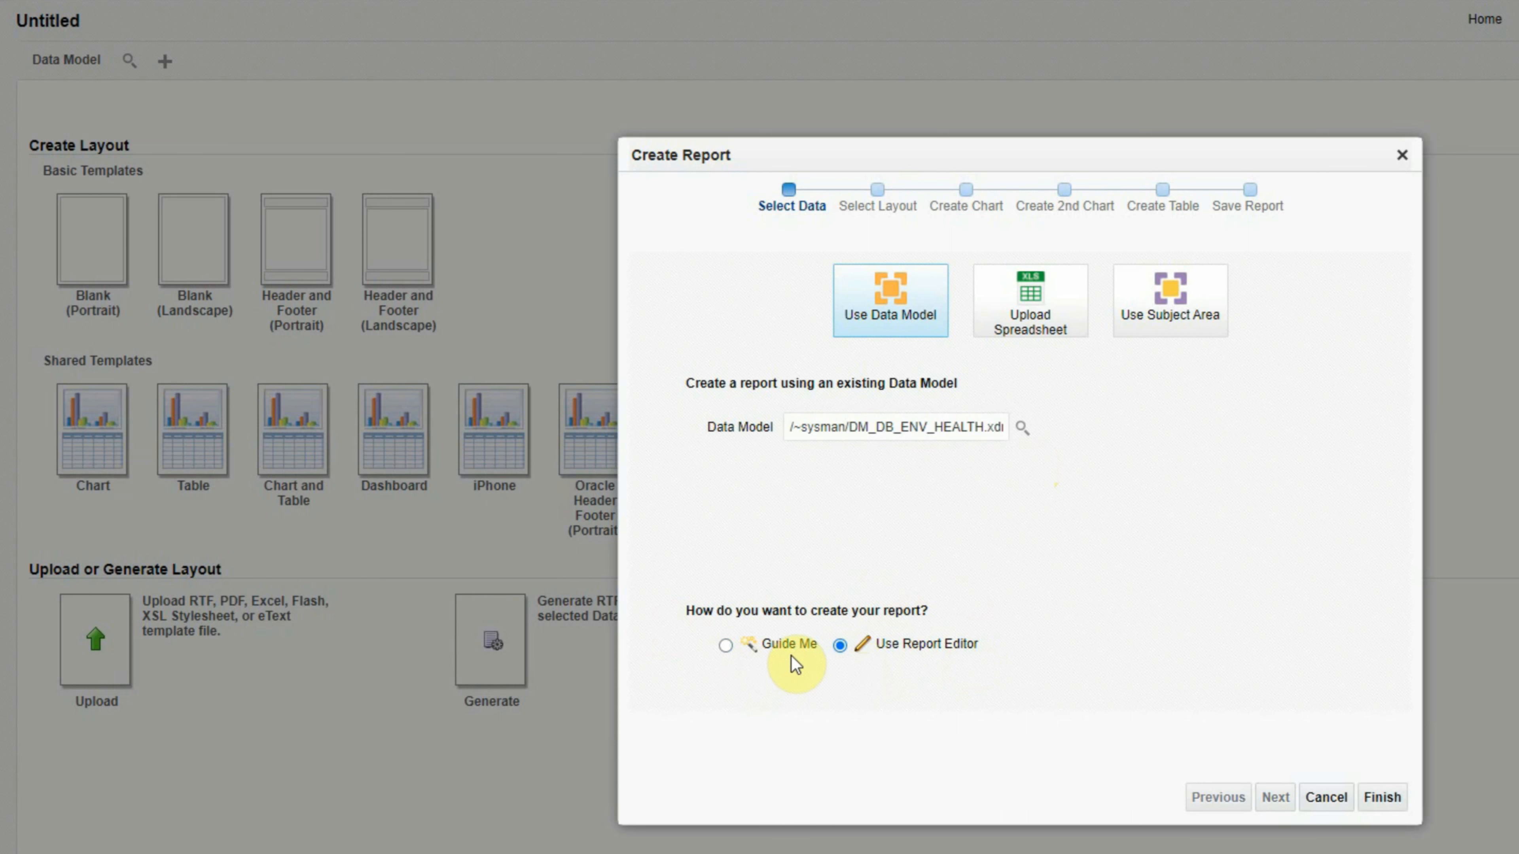
left_click(1387, 799)
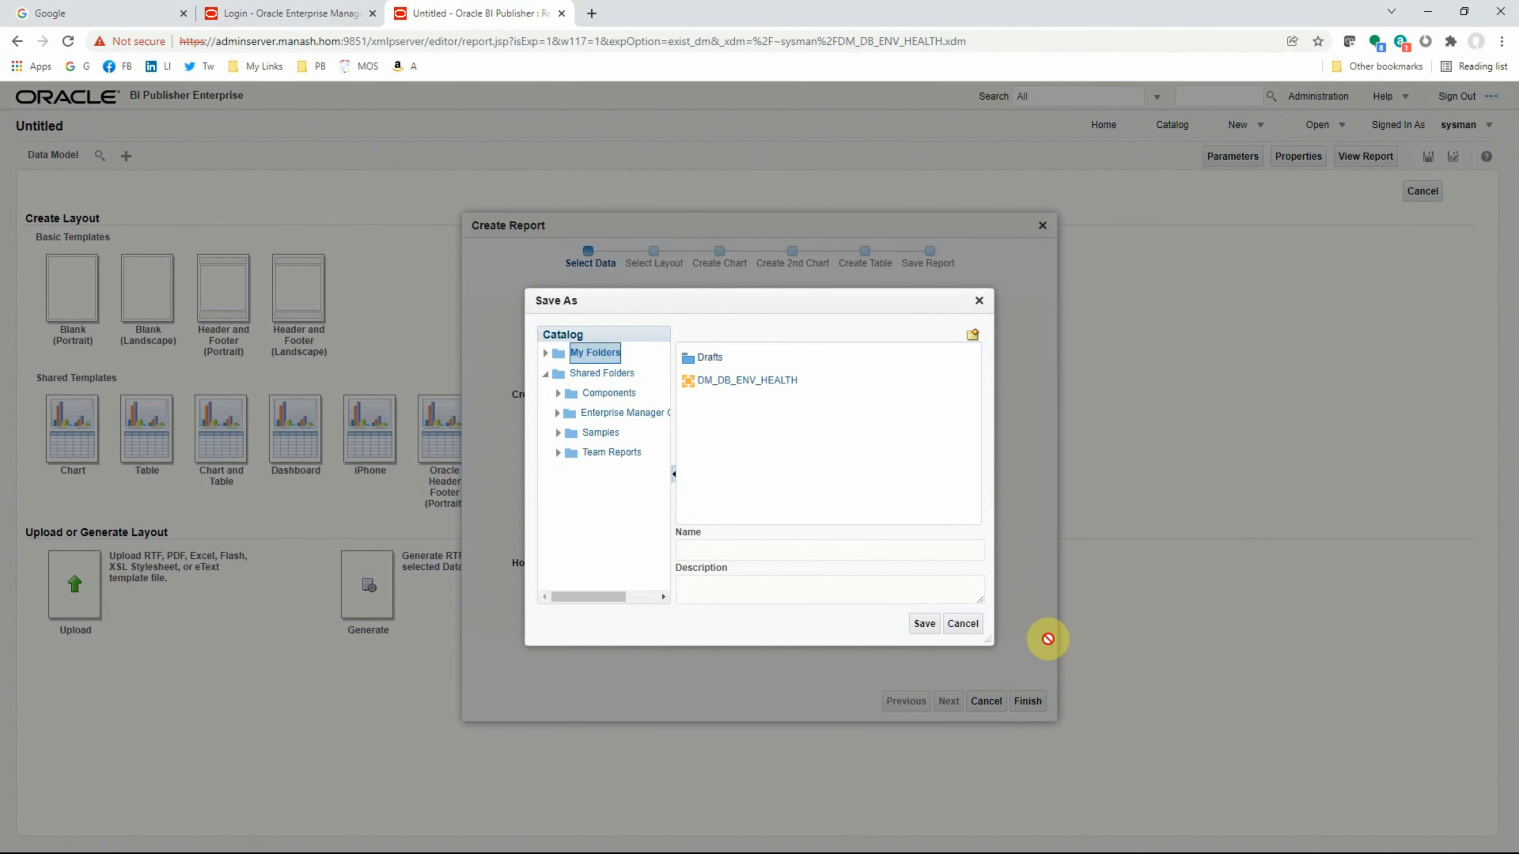
- Save the new report in My Folders under the name DB_ENV_HEALTH_REPORT
left_click(723, 552)
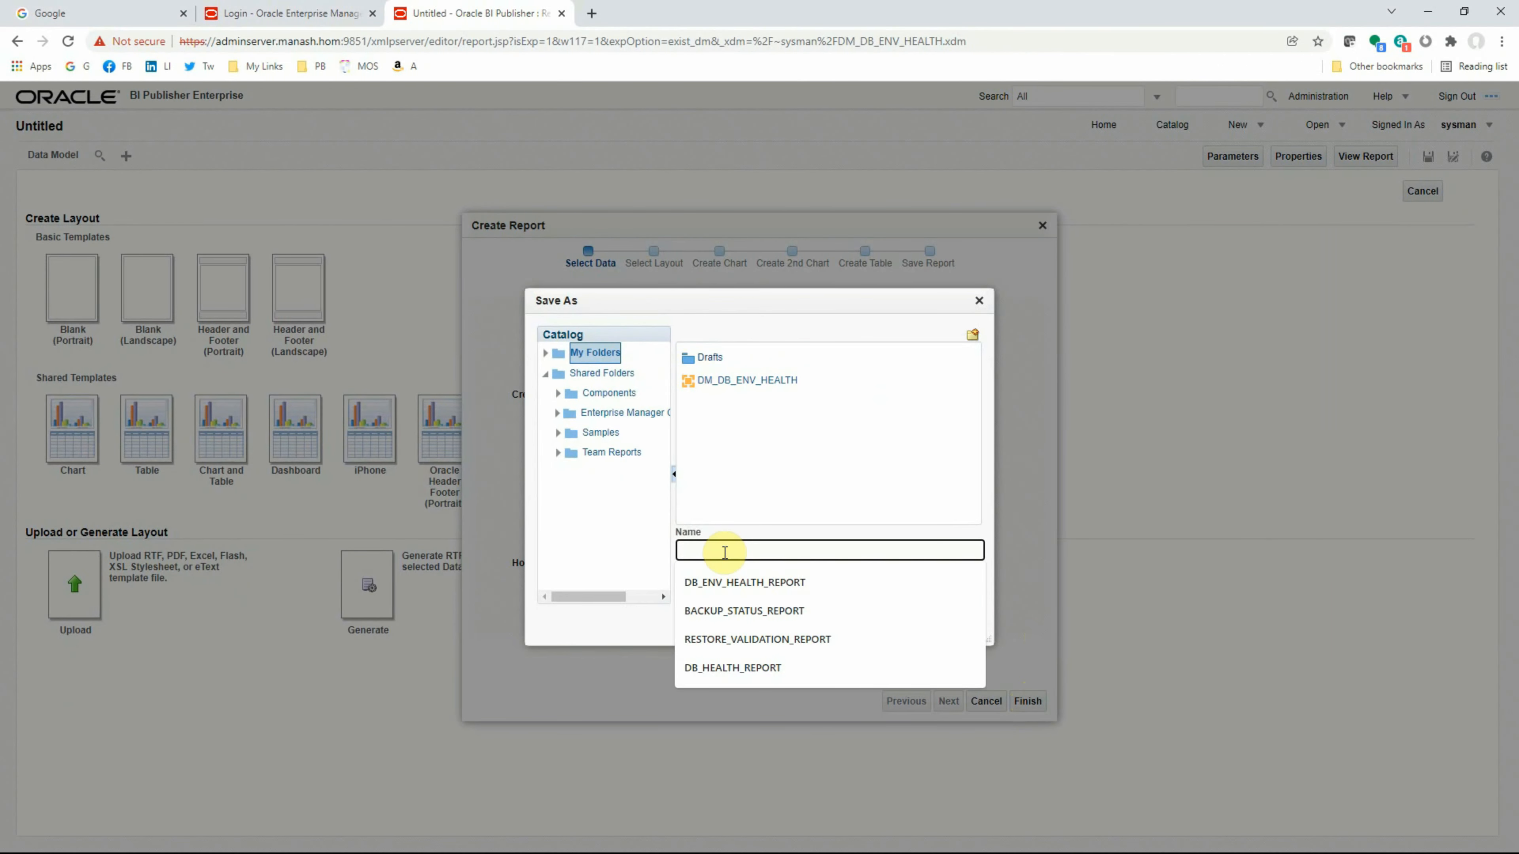
type("DB_")
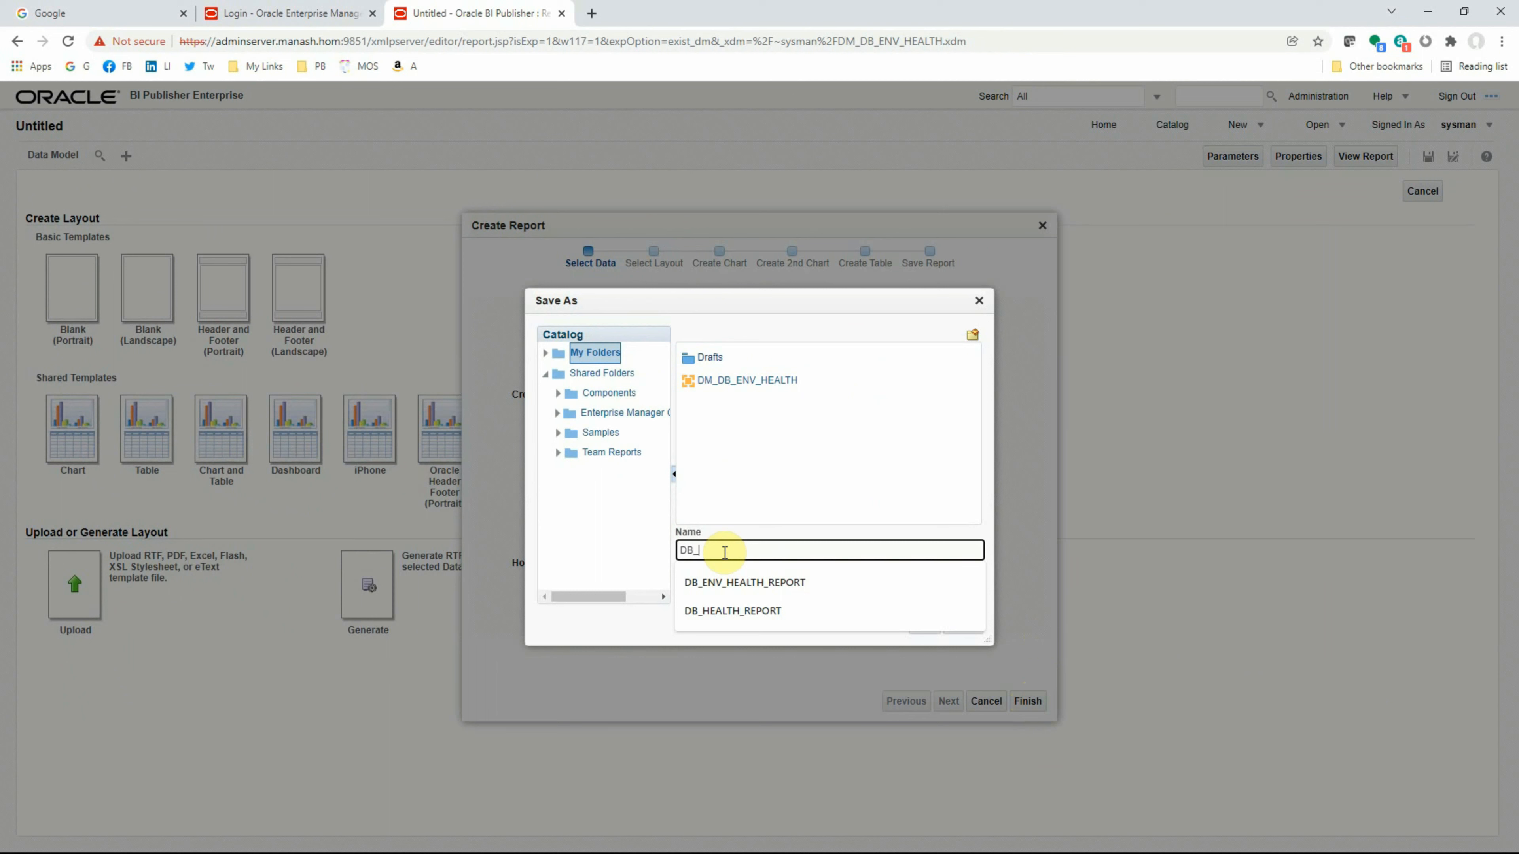
type("E")
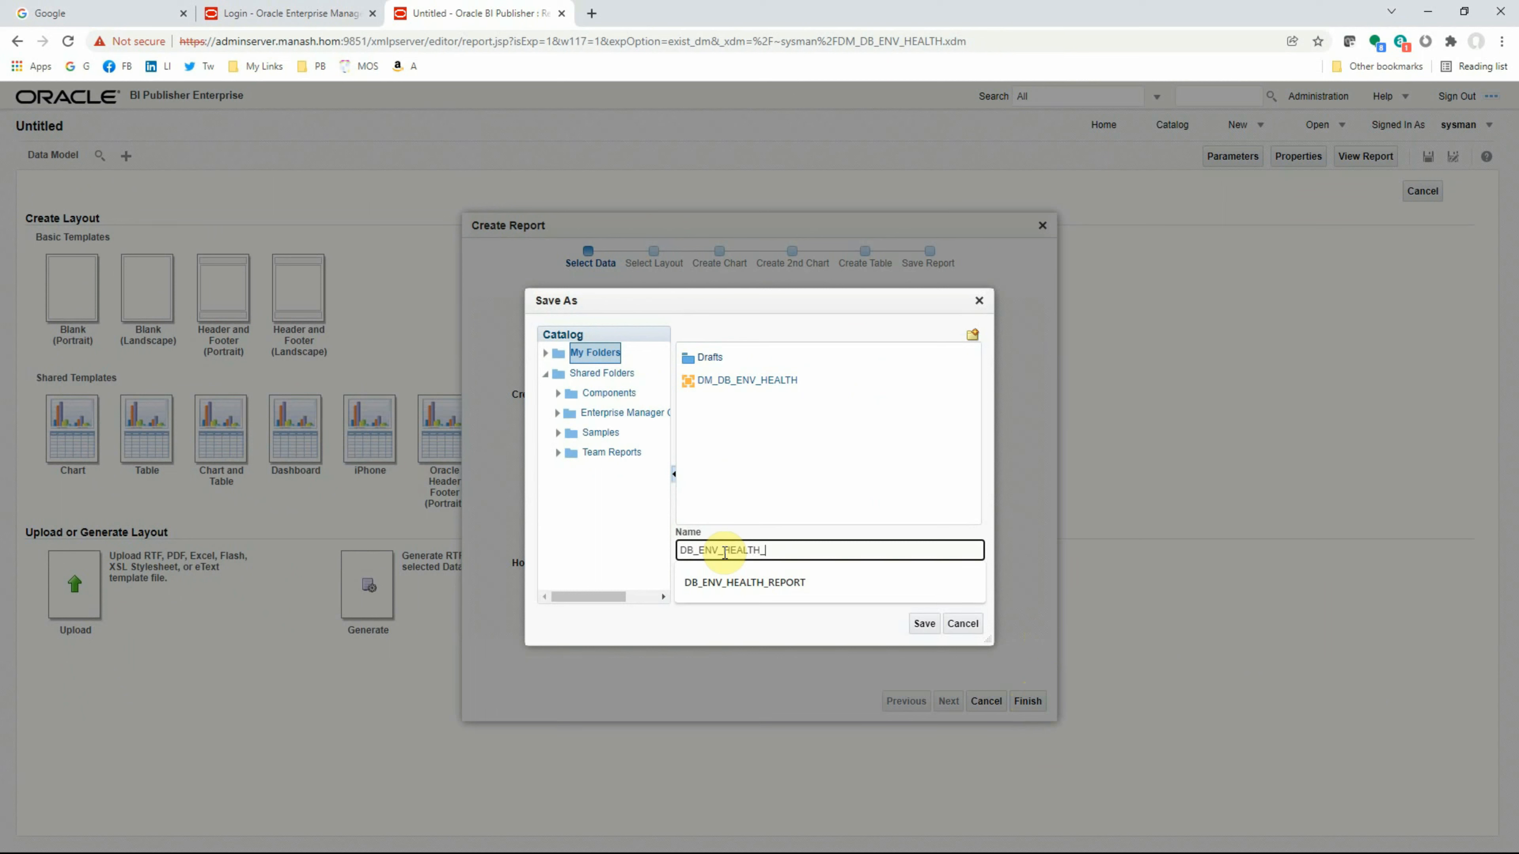
type("T")
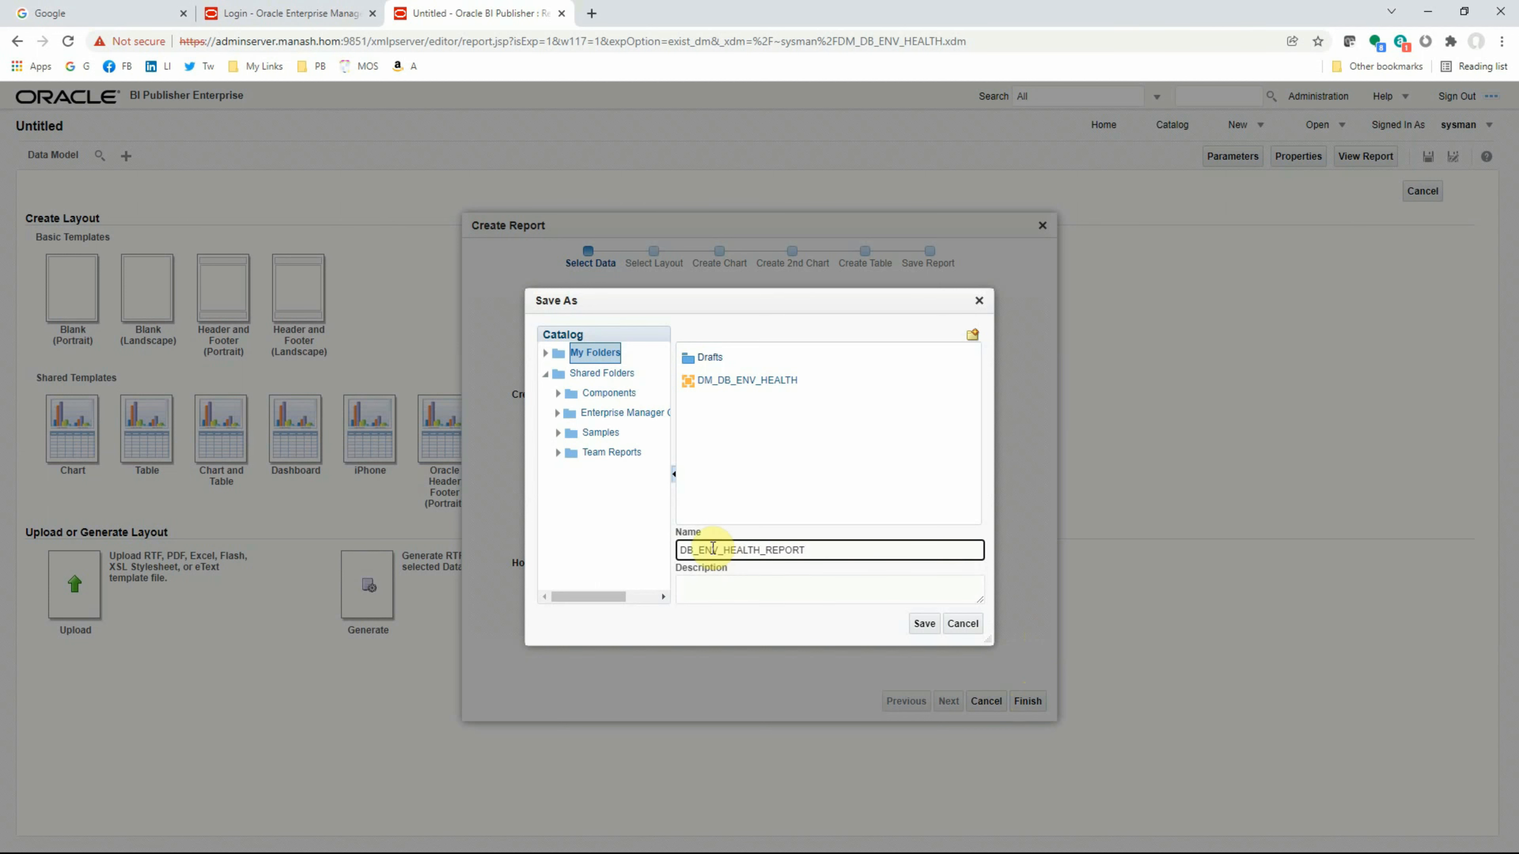
left_click(923, 624)
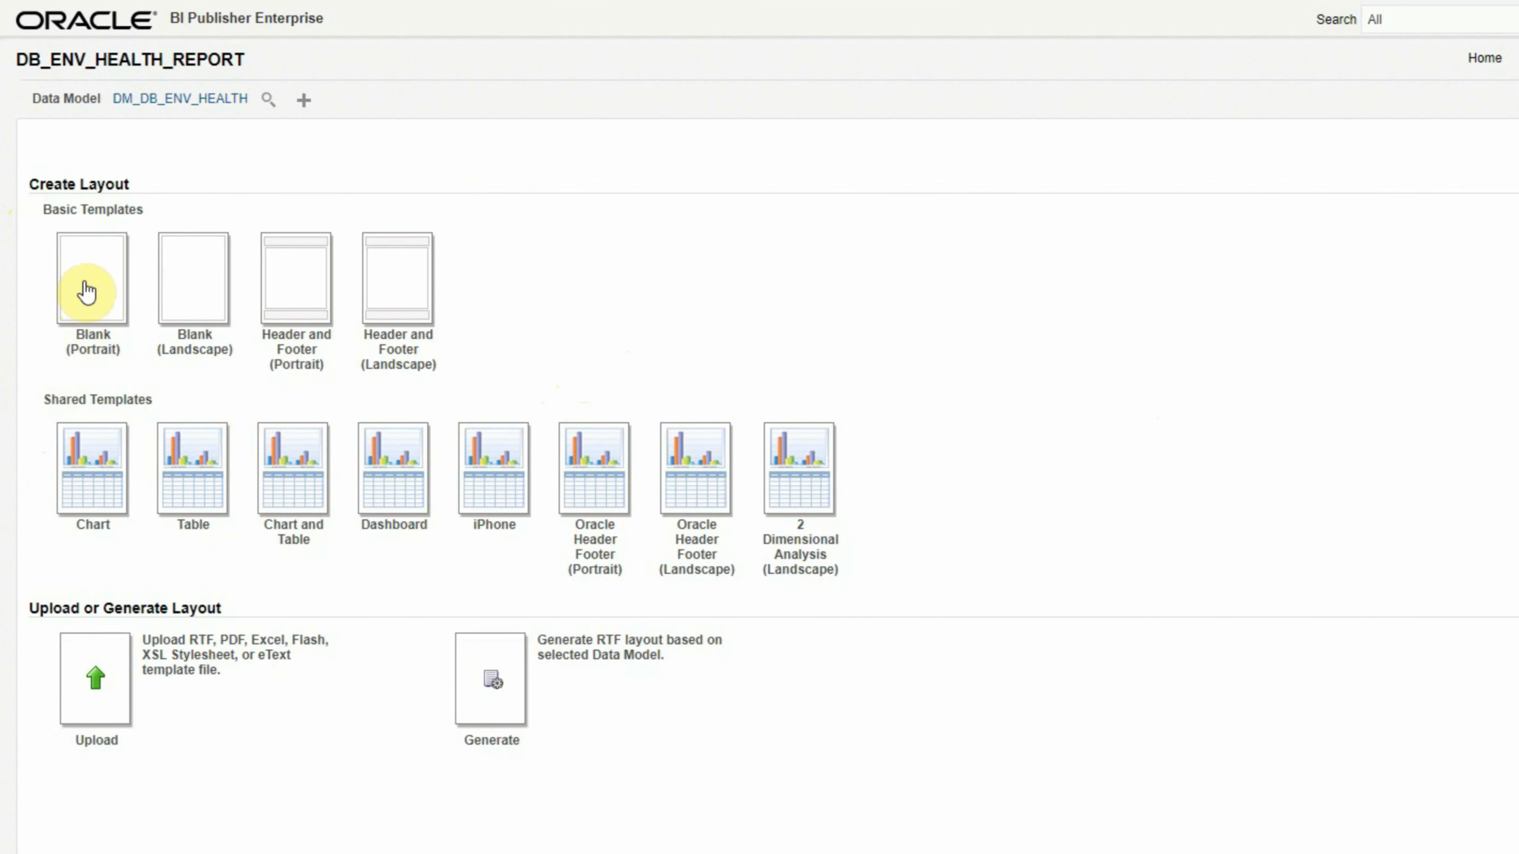
- Create a Blank (Portrait) layout and insert a text item reading "DB ENVIRONMENT HEALTH REPORT" at the top of the page
left_click(89, 306)
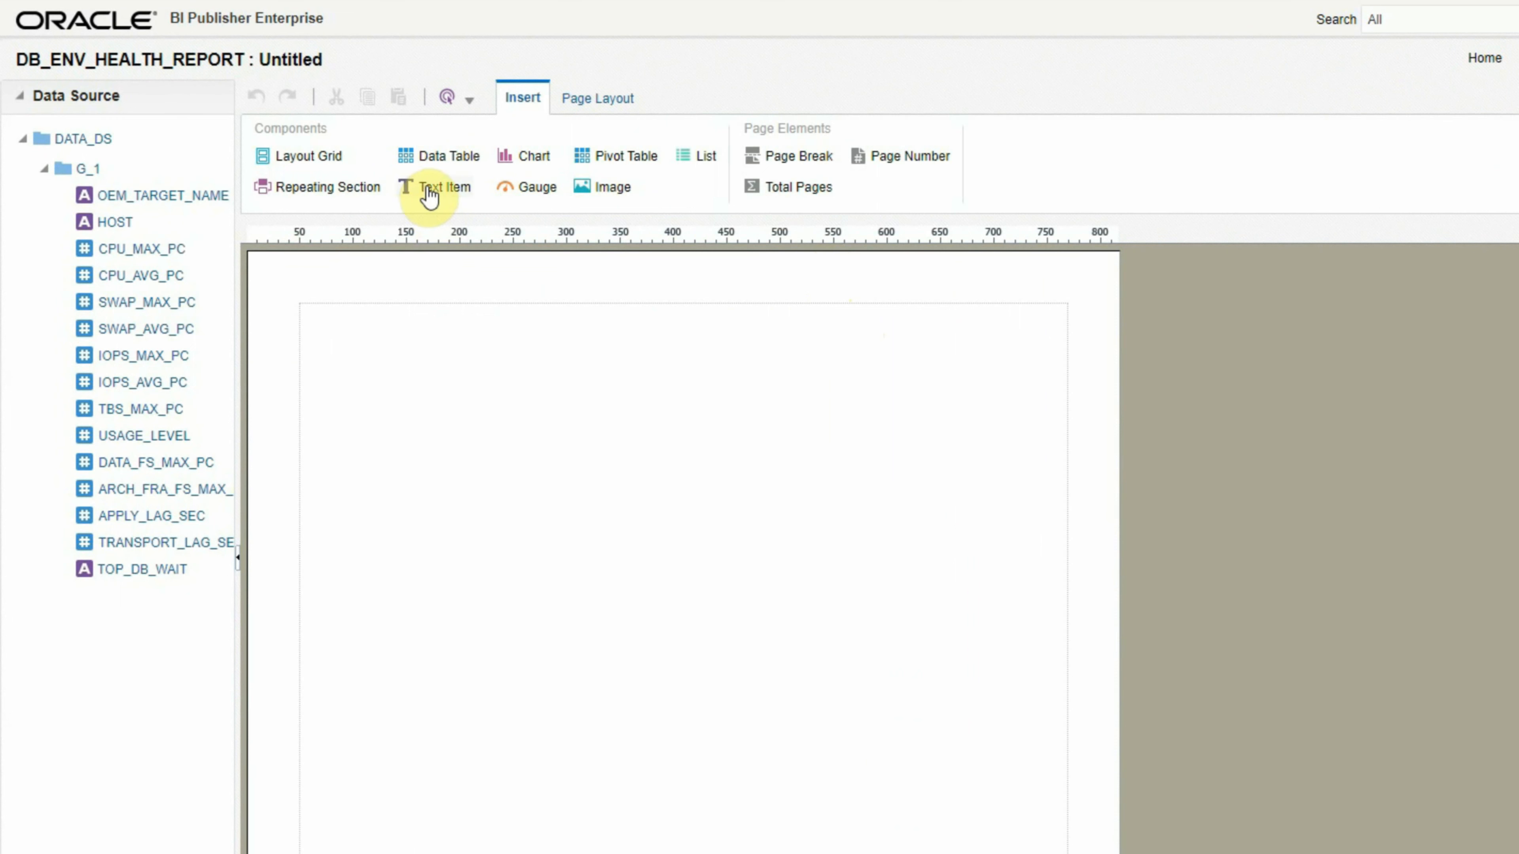
left_click_drag(437, 201, 422, 365)
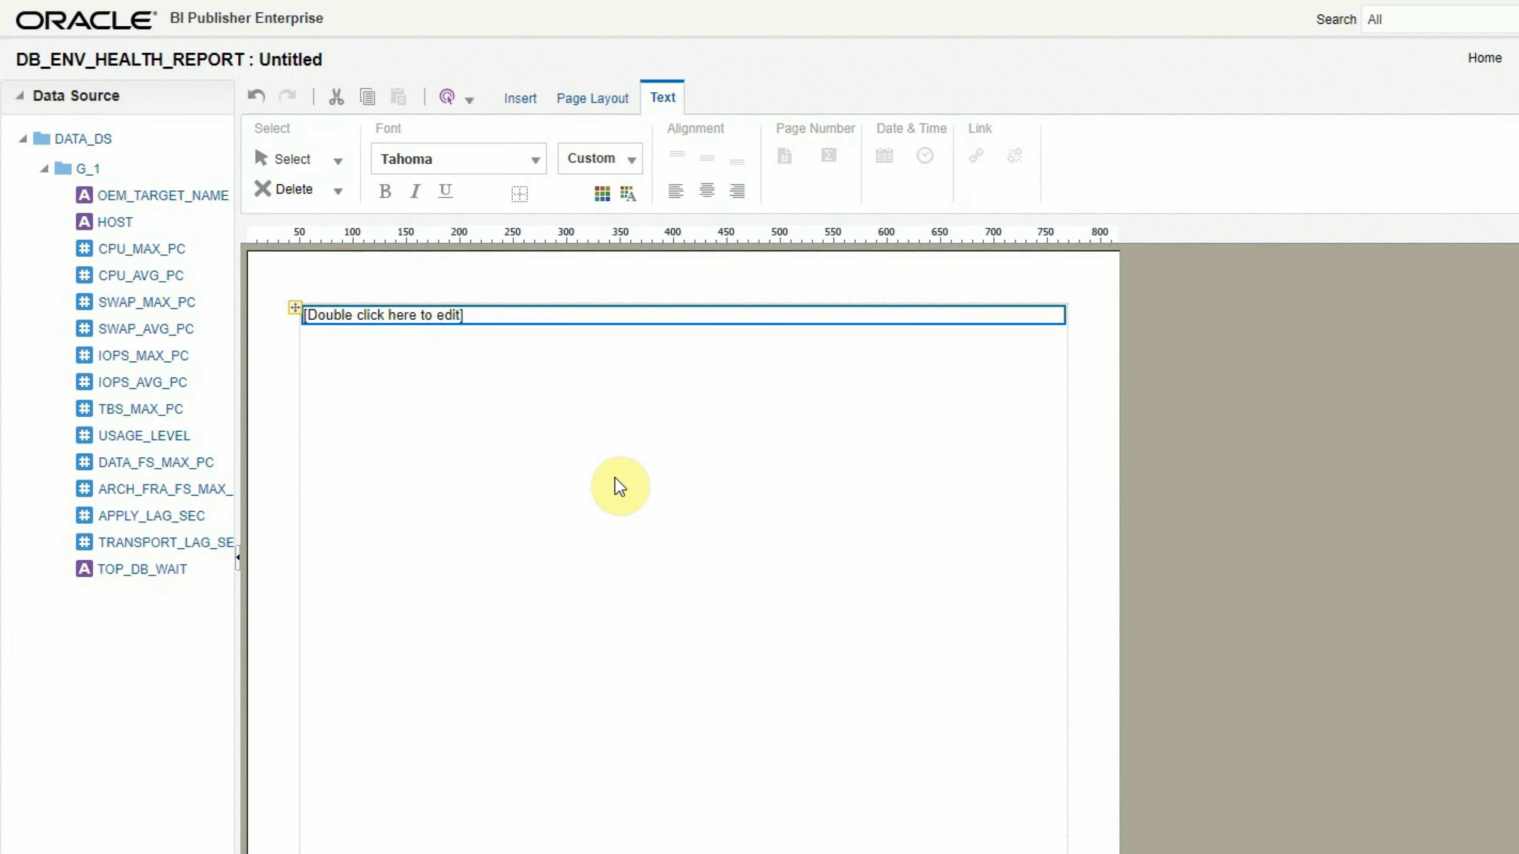
double_click(485, 316)
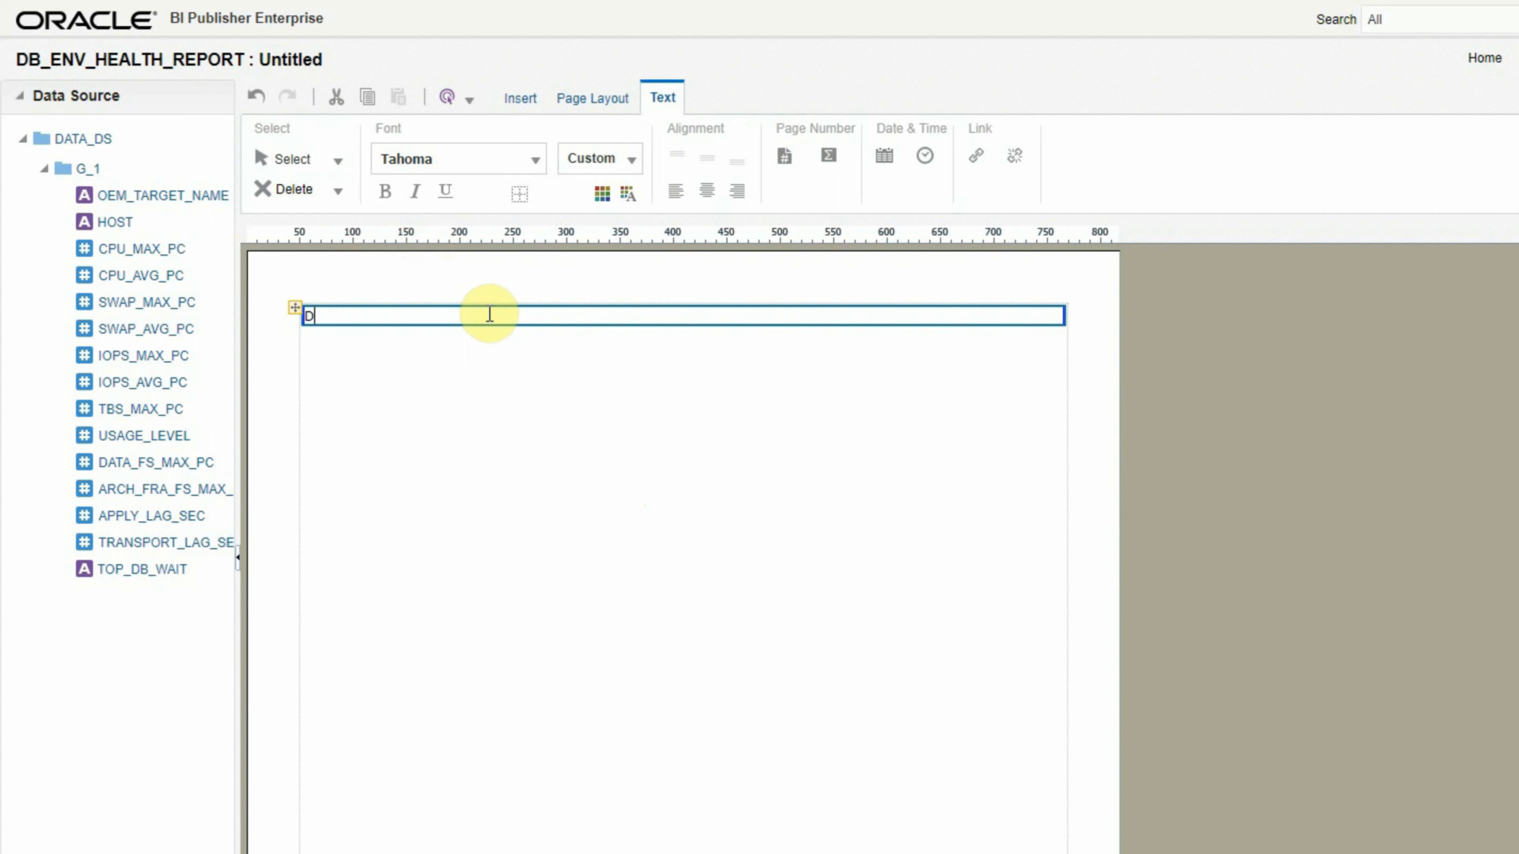
type("DB ENVIRONMENT")
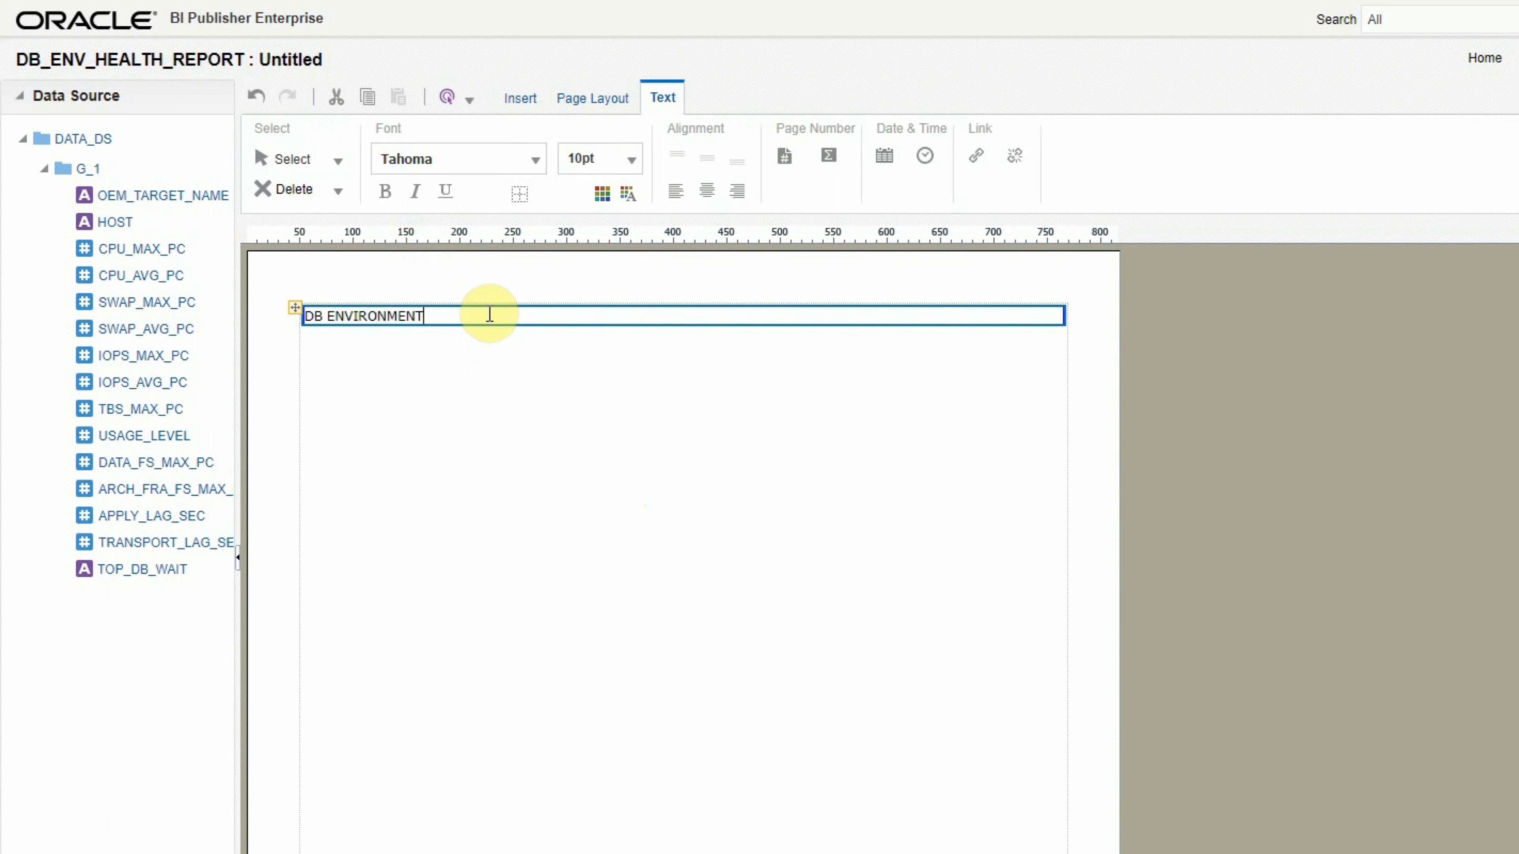
type(" HEALTH REPORT")
- Format the report title as bold 16pt text and center it horizontally
key("ctrl+a")
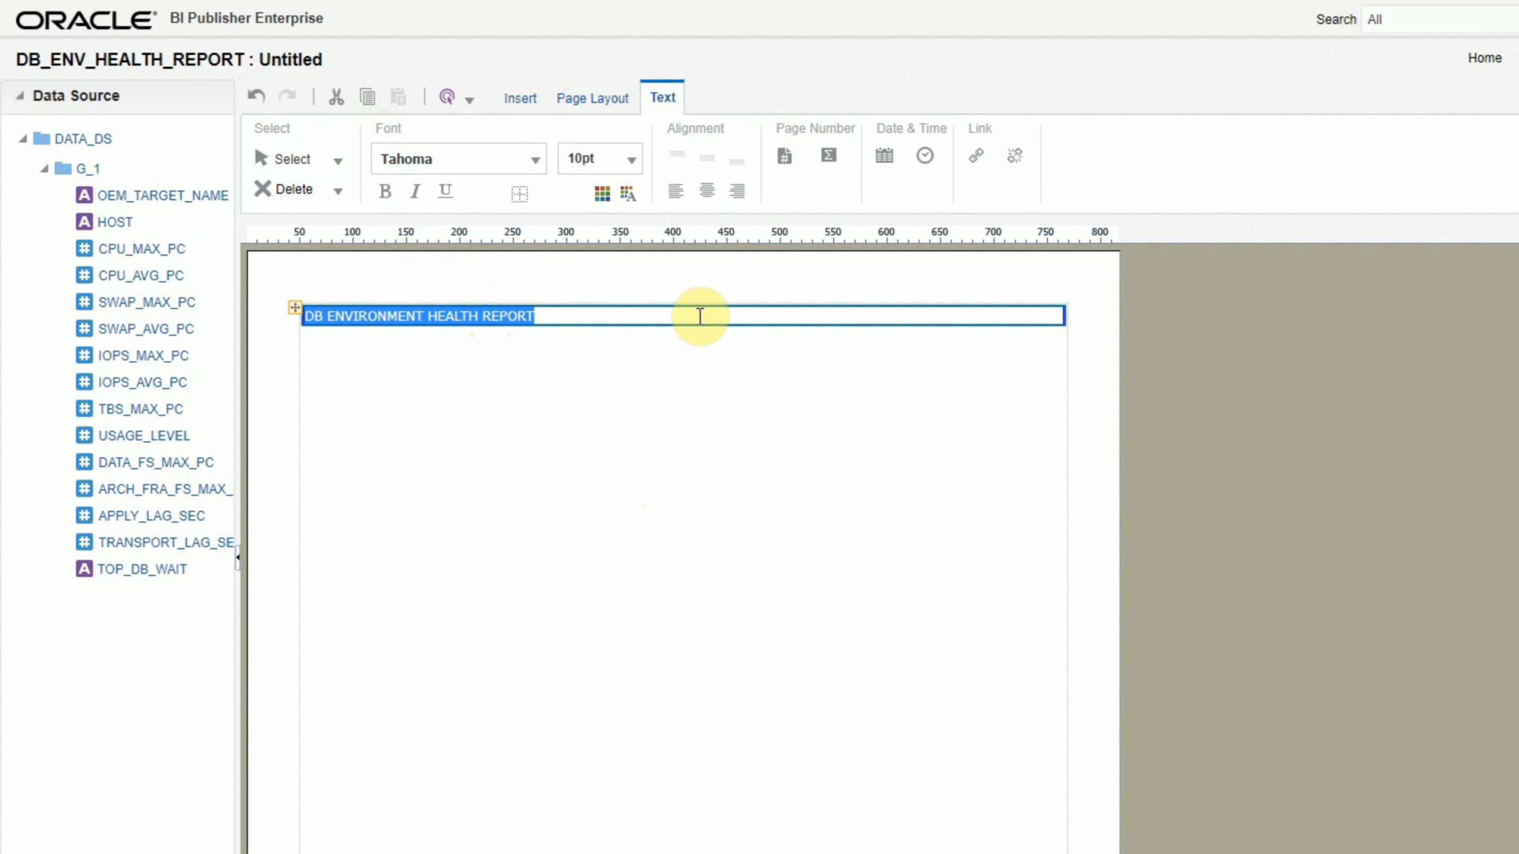
left_click(386, 191)
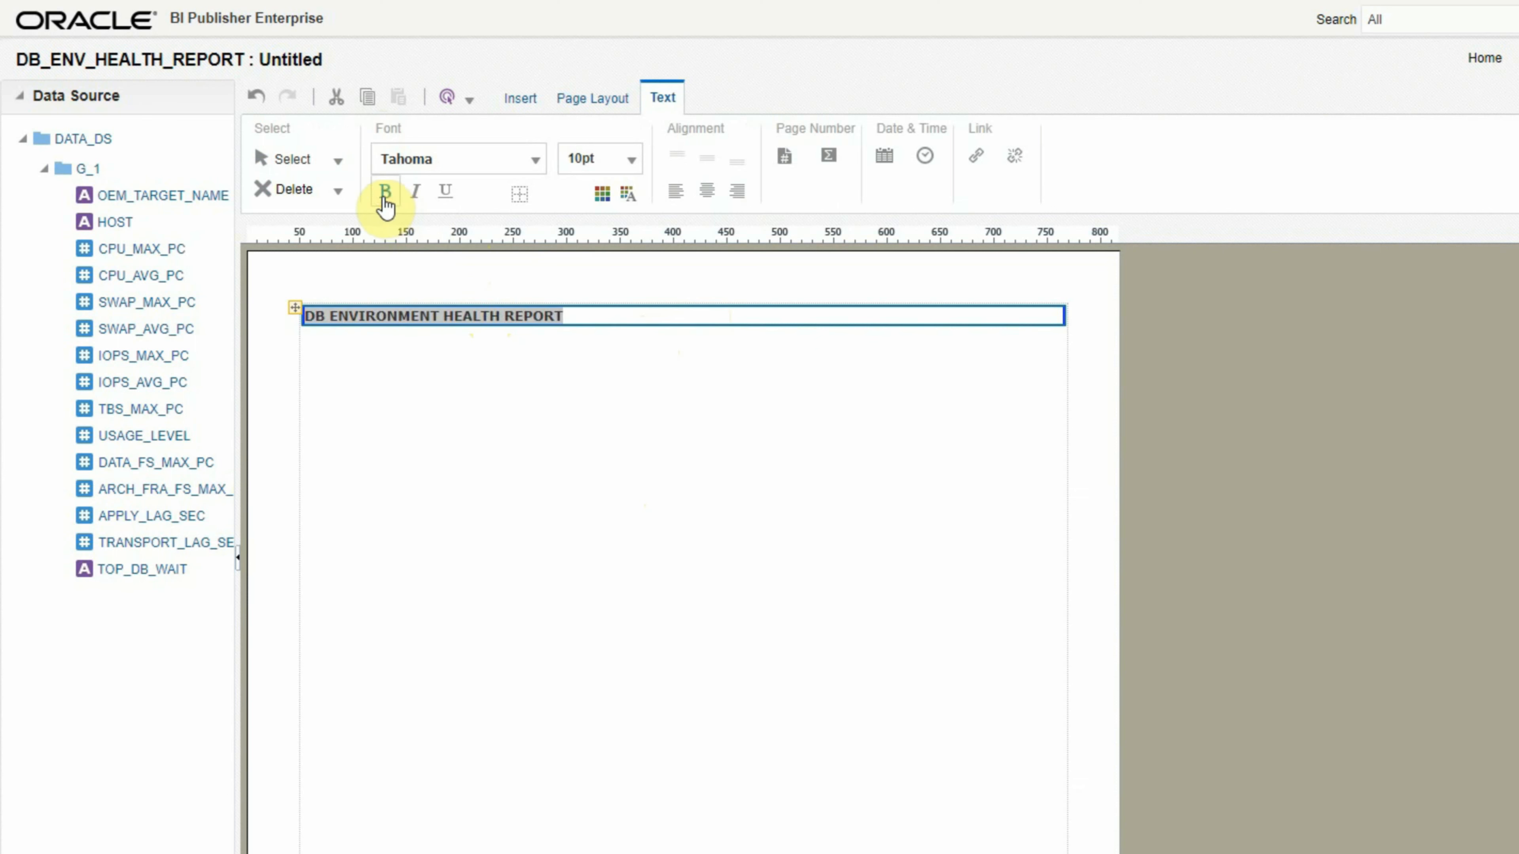
left_click(631, 159)
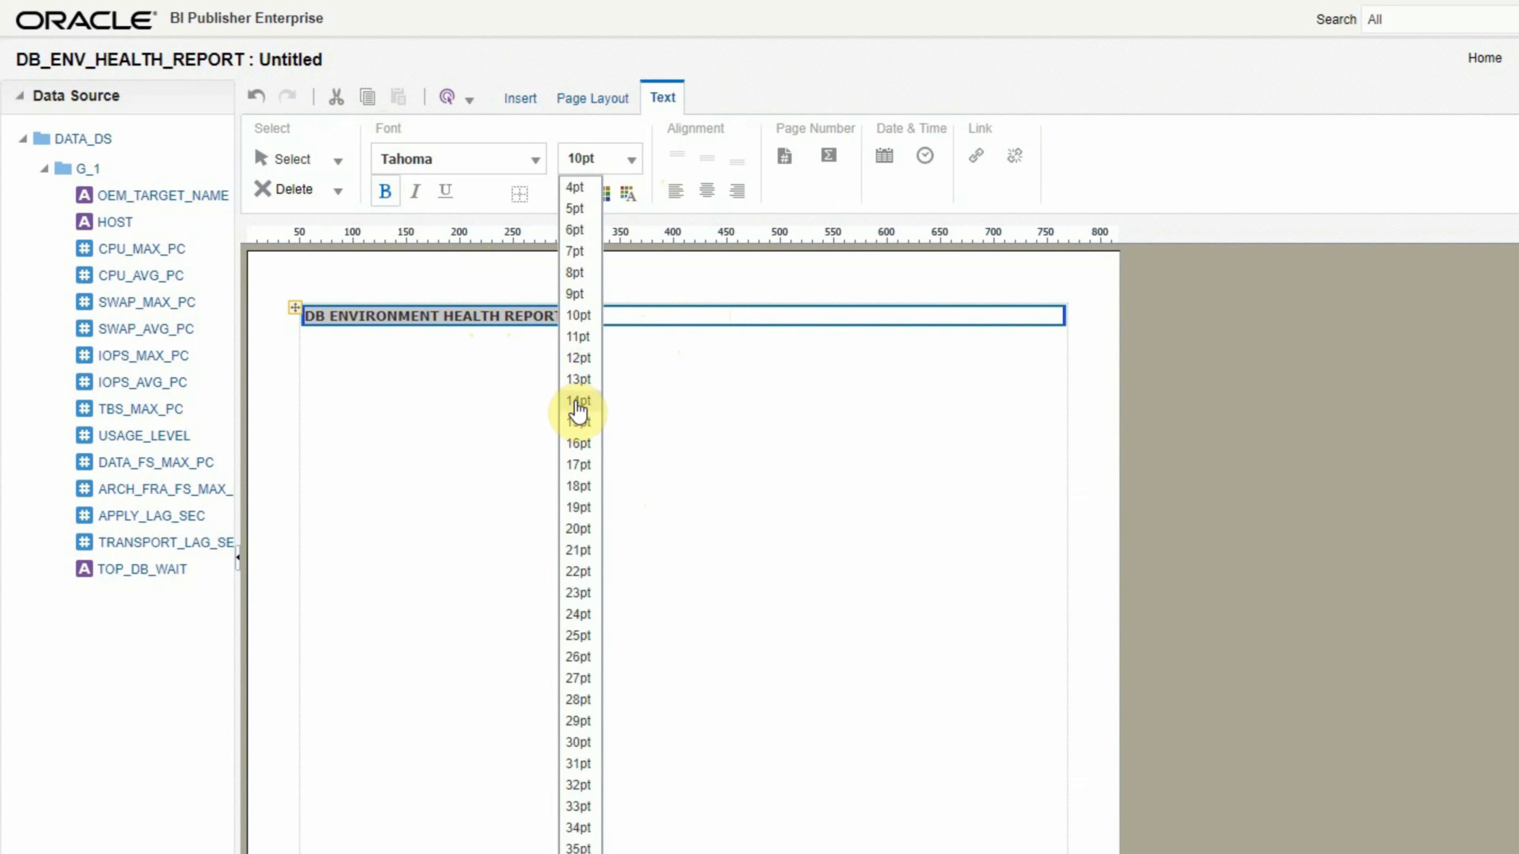
left_click(578, 444)
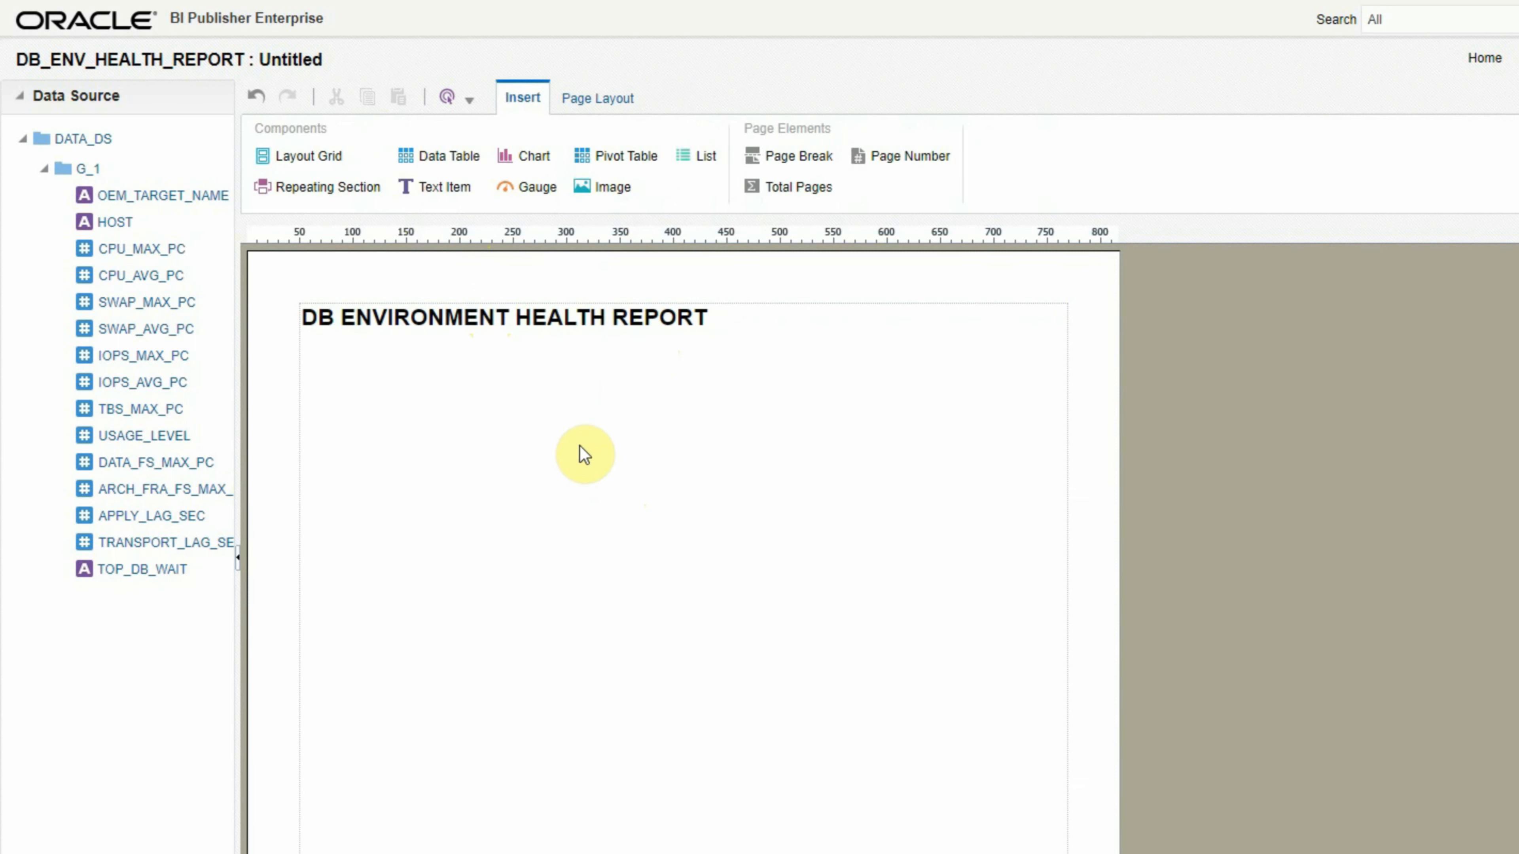
left_click(725, 323)
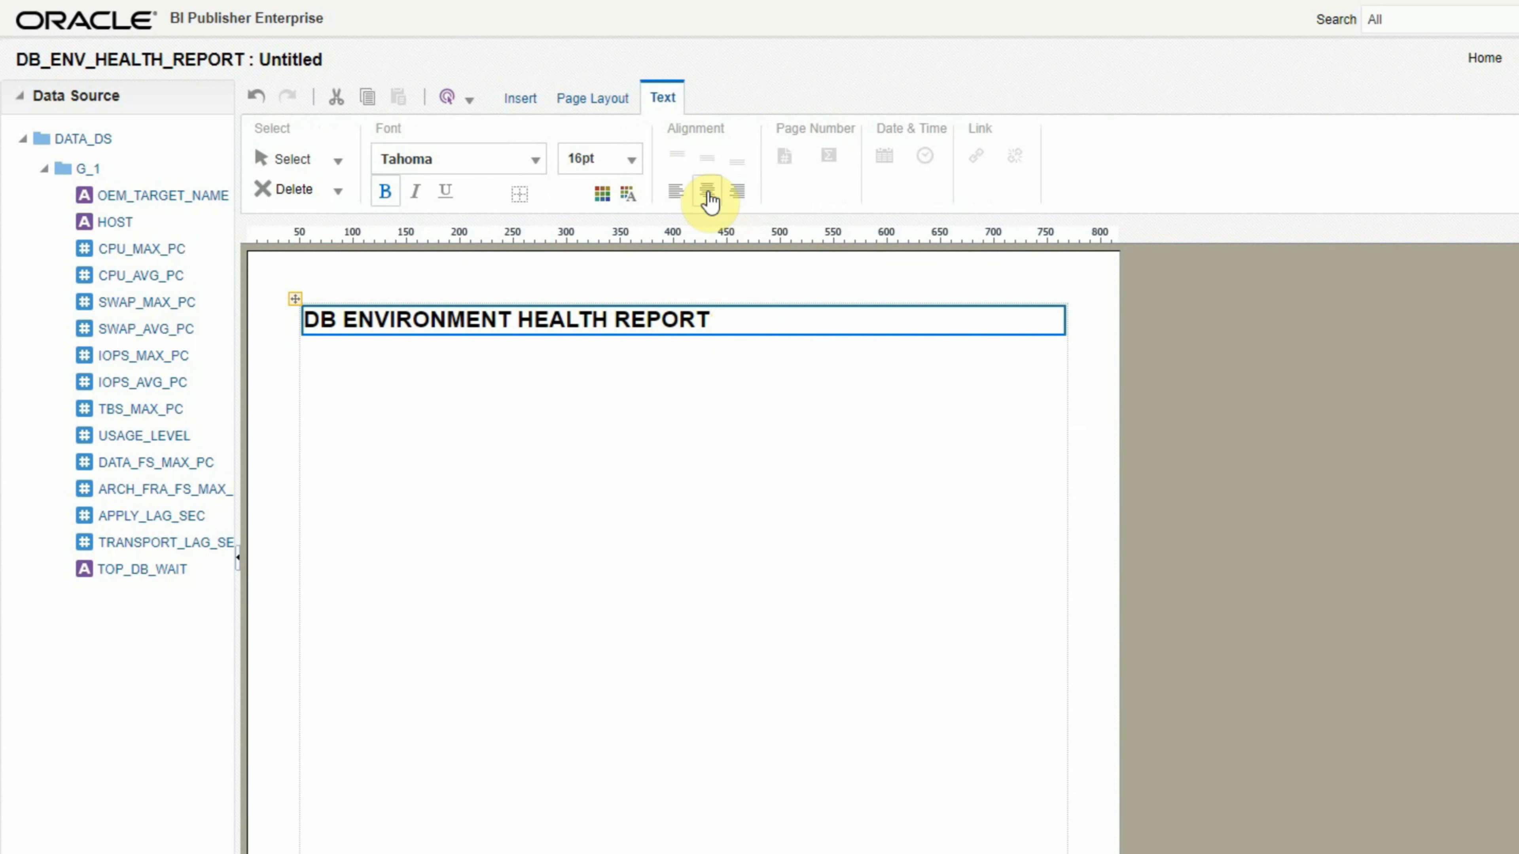
left_click(708, 192)
left_click(711, 525)
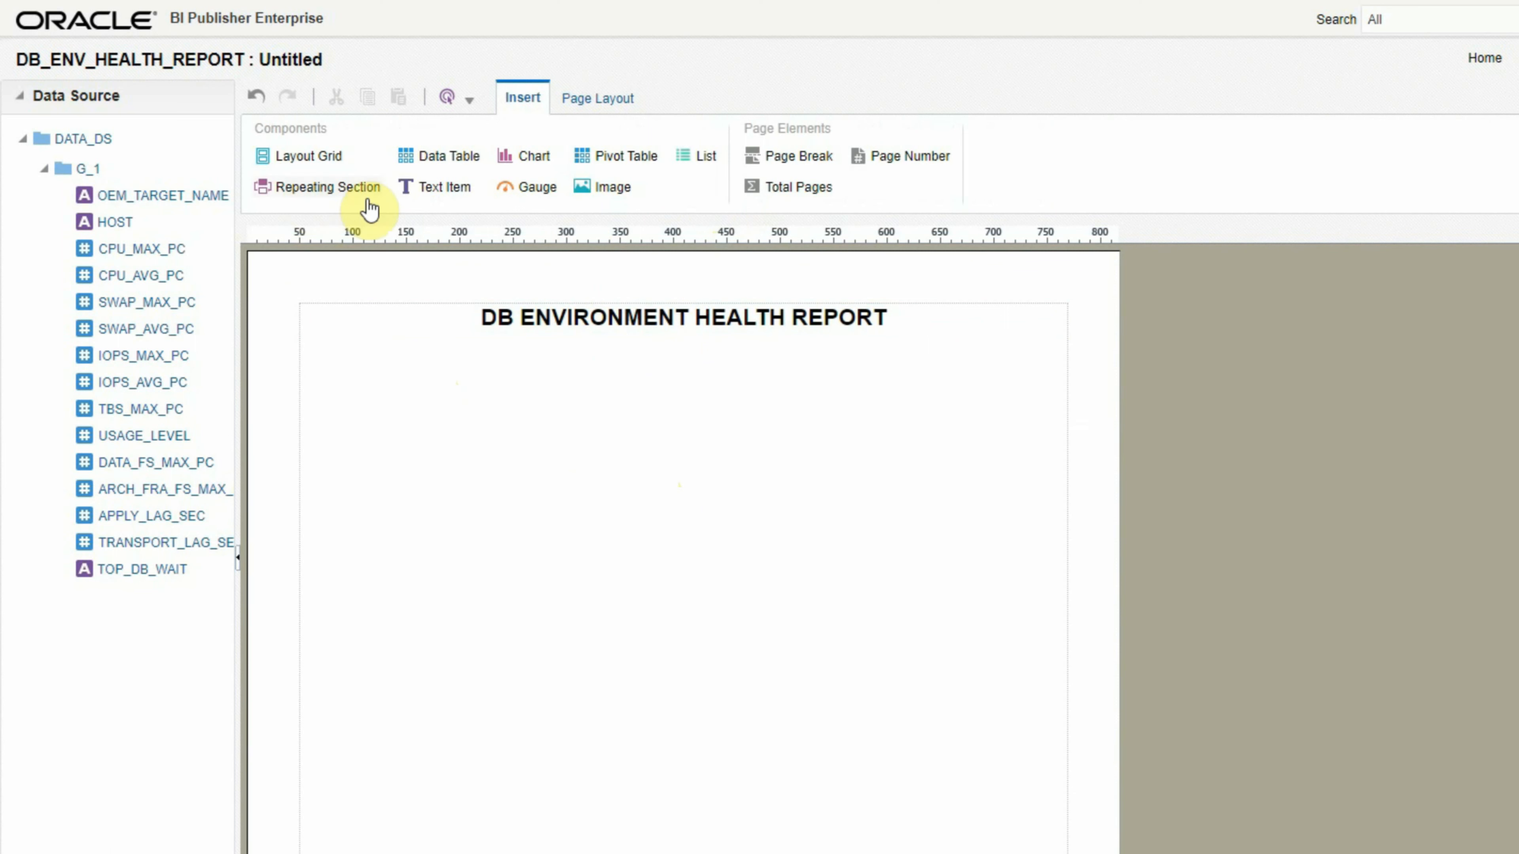
- Change the page layout to Landscape orientation with the Legal paper size
left_click(581, 106)
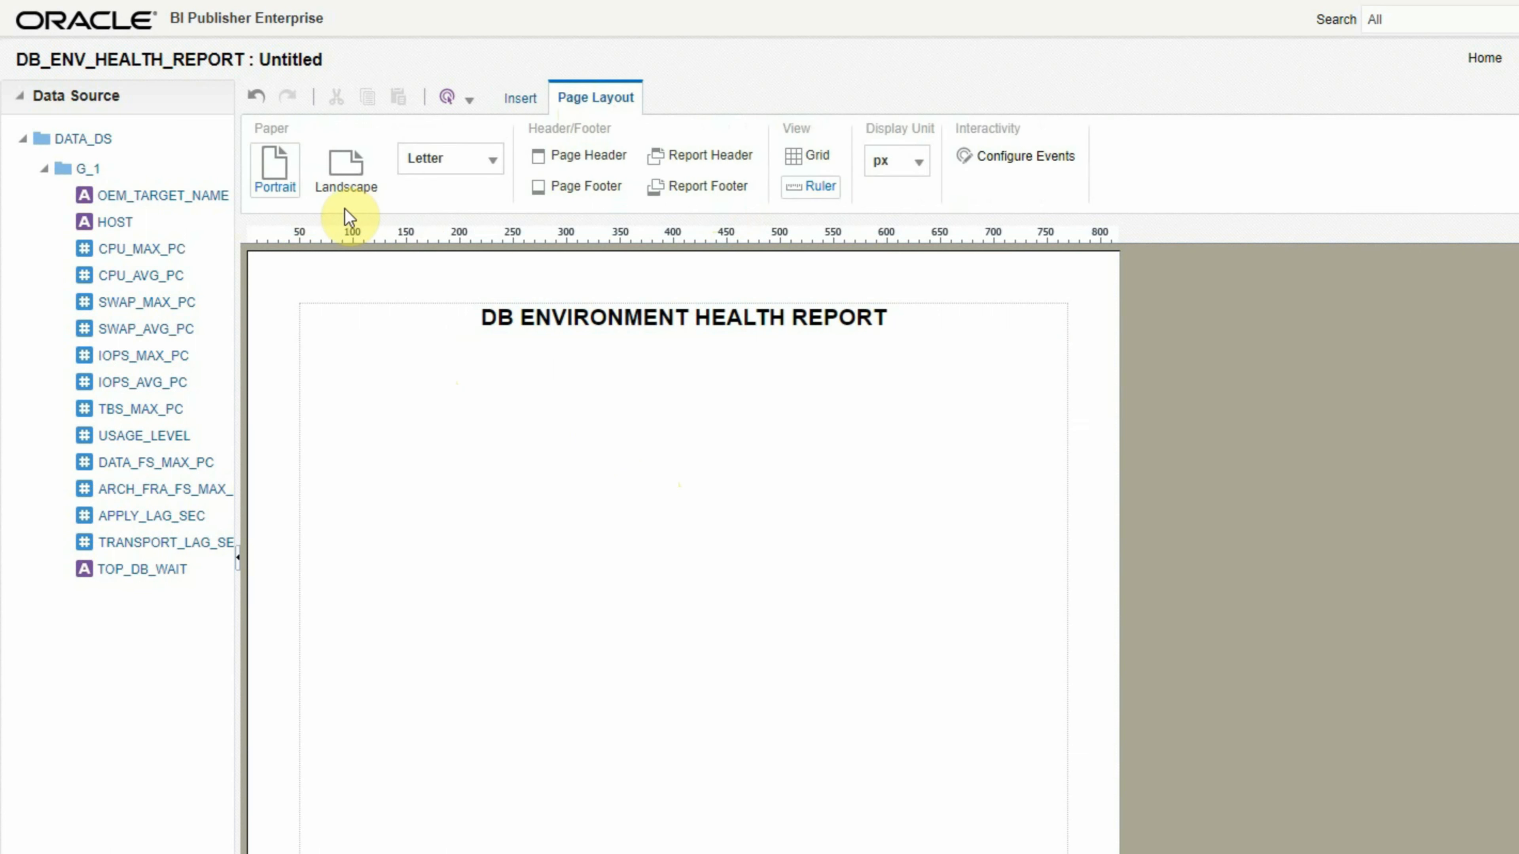
left_click(344, 170)
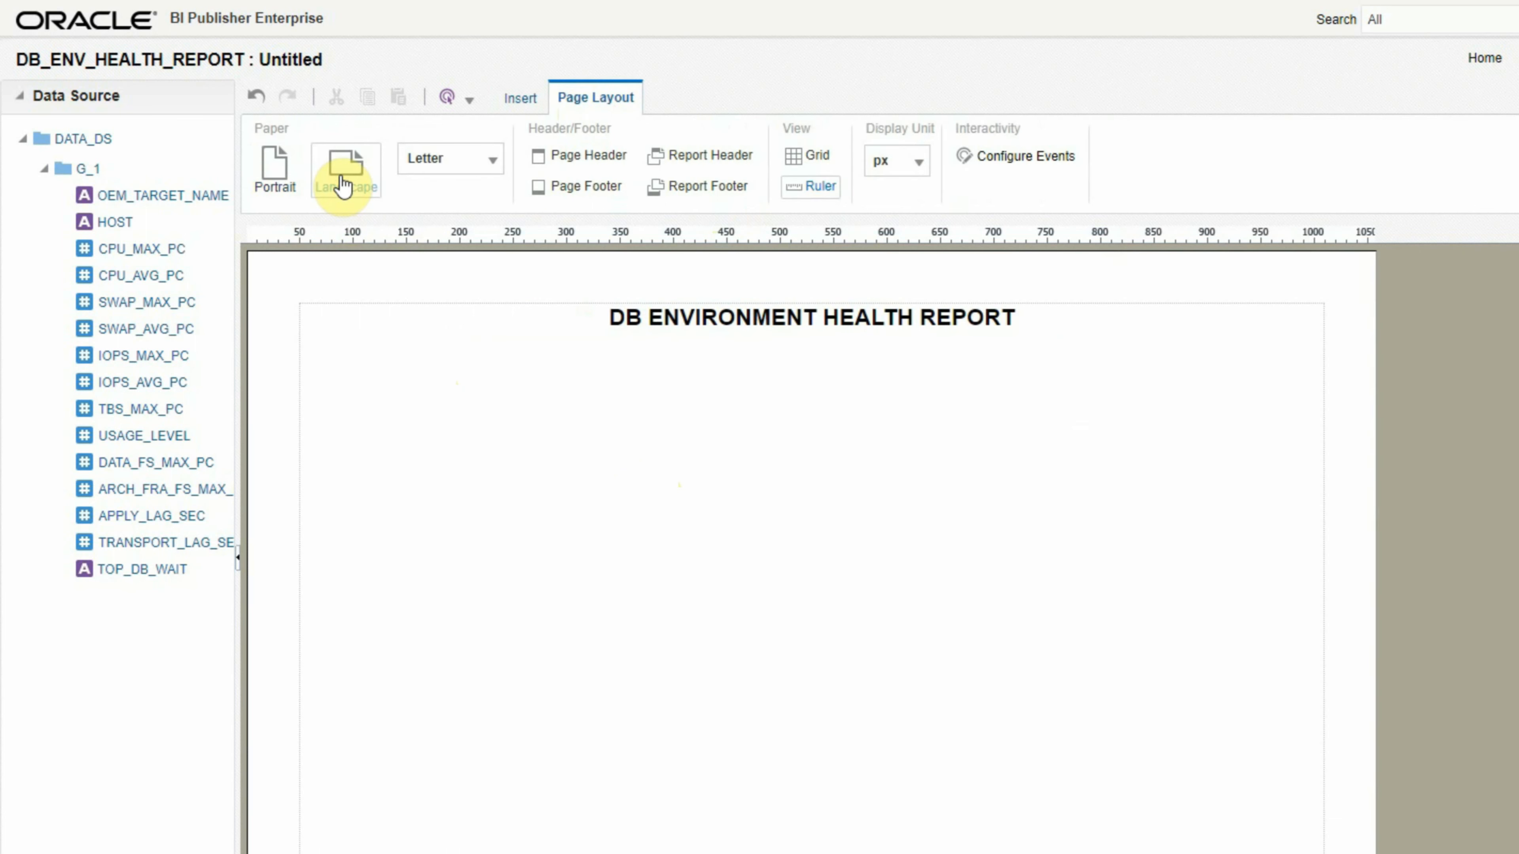
left_click(491, 163)
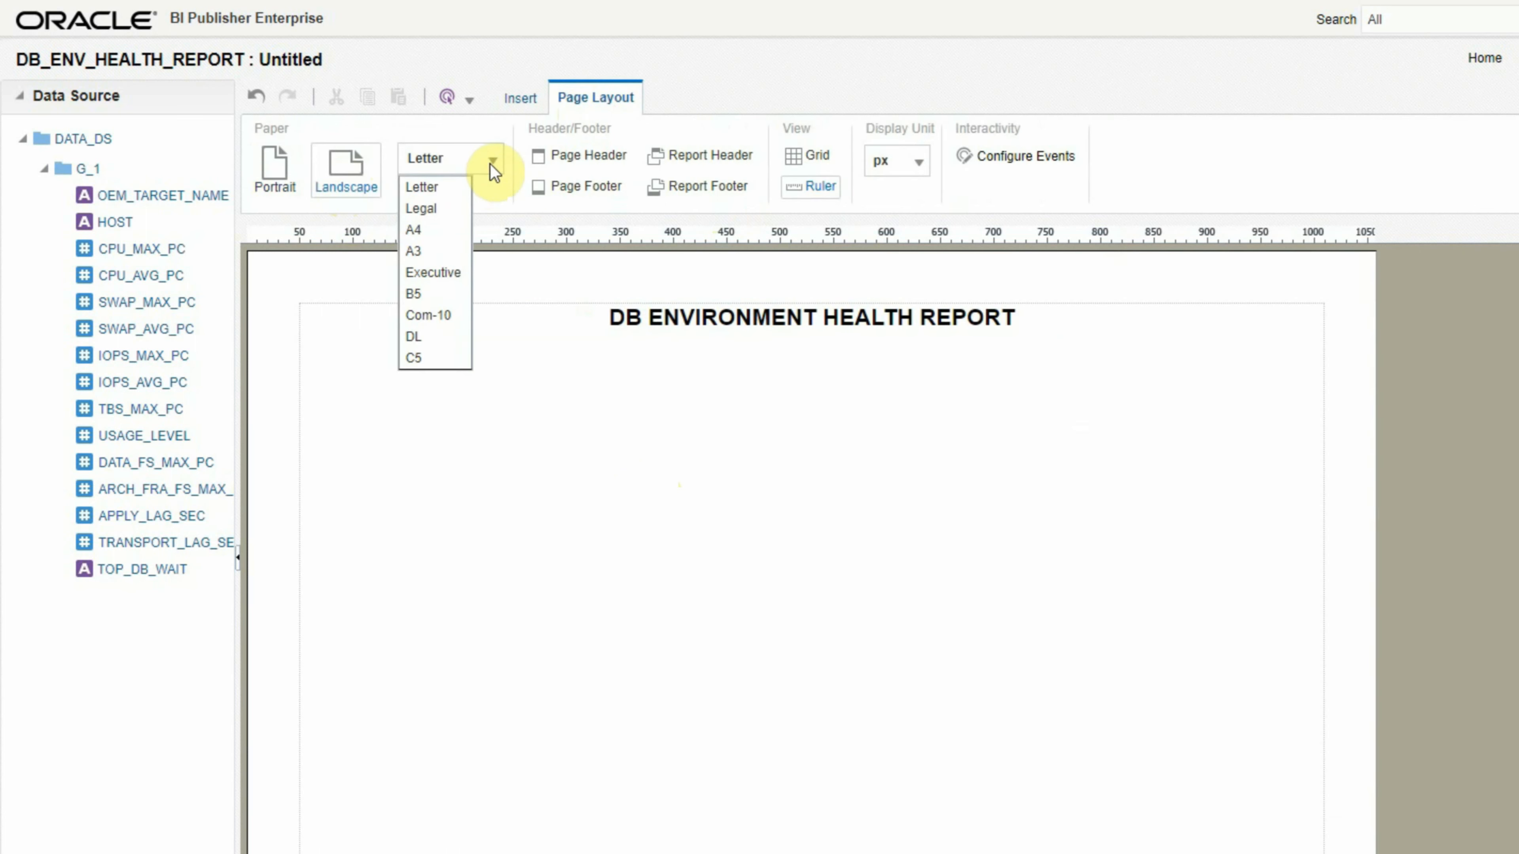
left_click(422, 209)
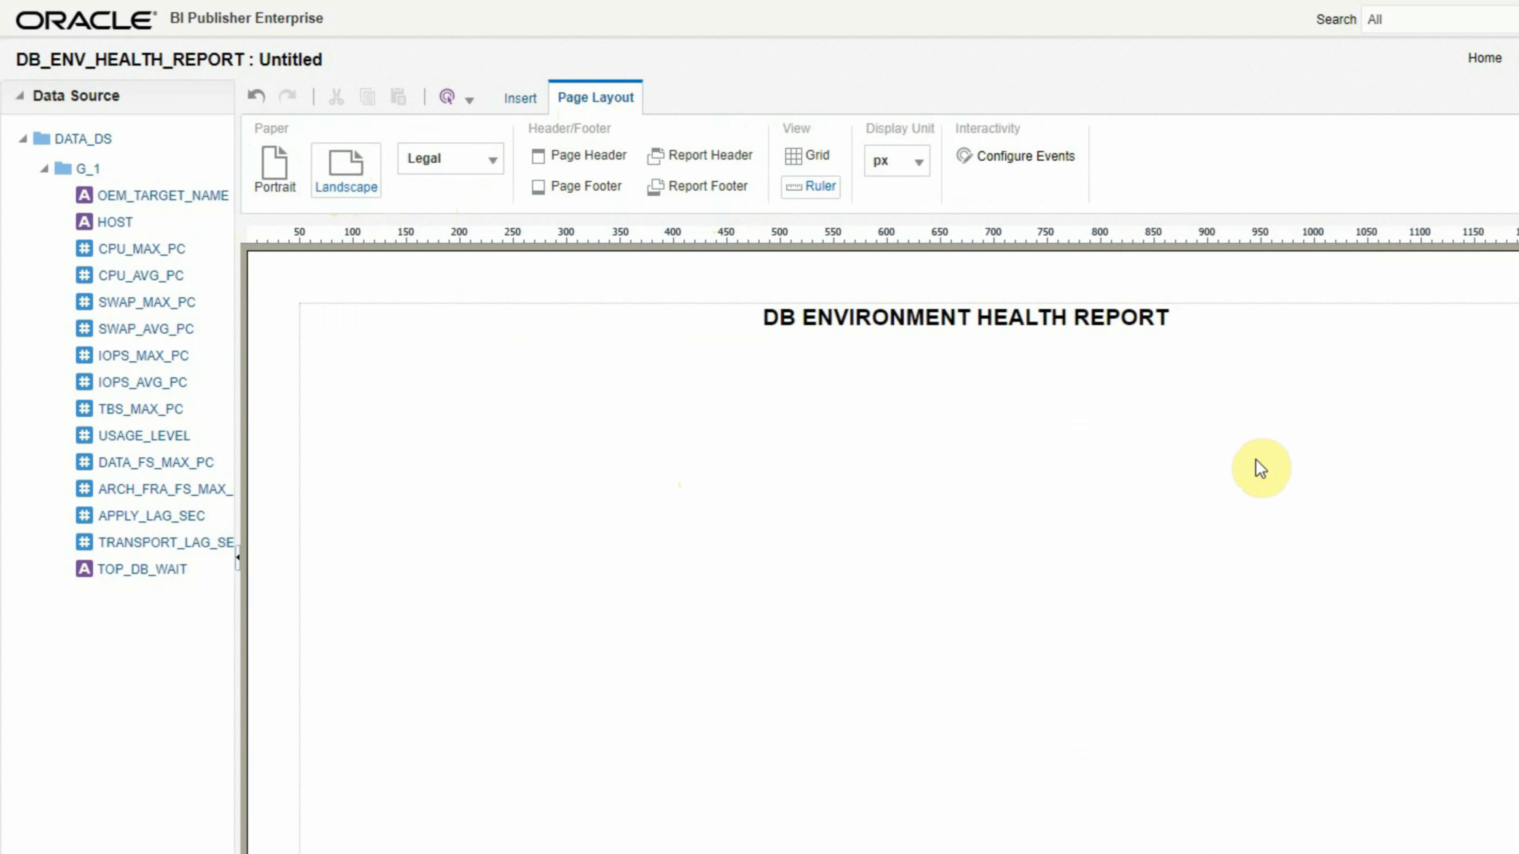
left_click(1157, 328)
left_click(813, 658)
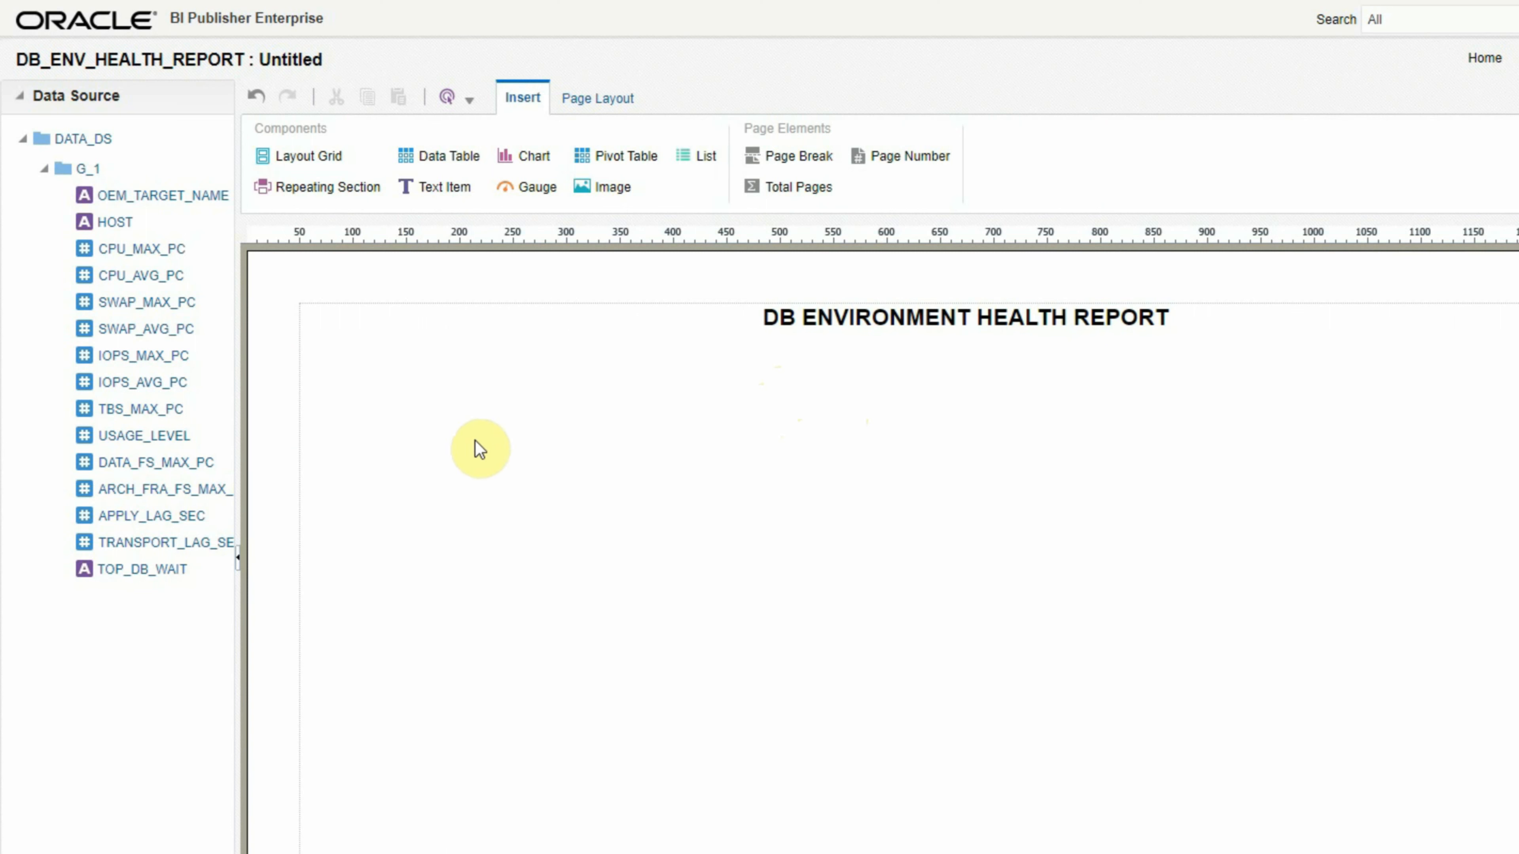
- Insert an empty data table directly below the report title
left_click(441, 157)
left_click_drag(440, 157, 409, 398)
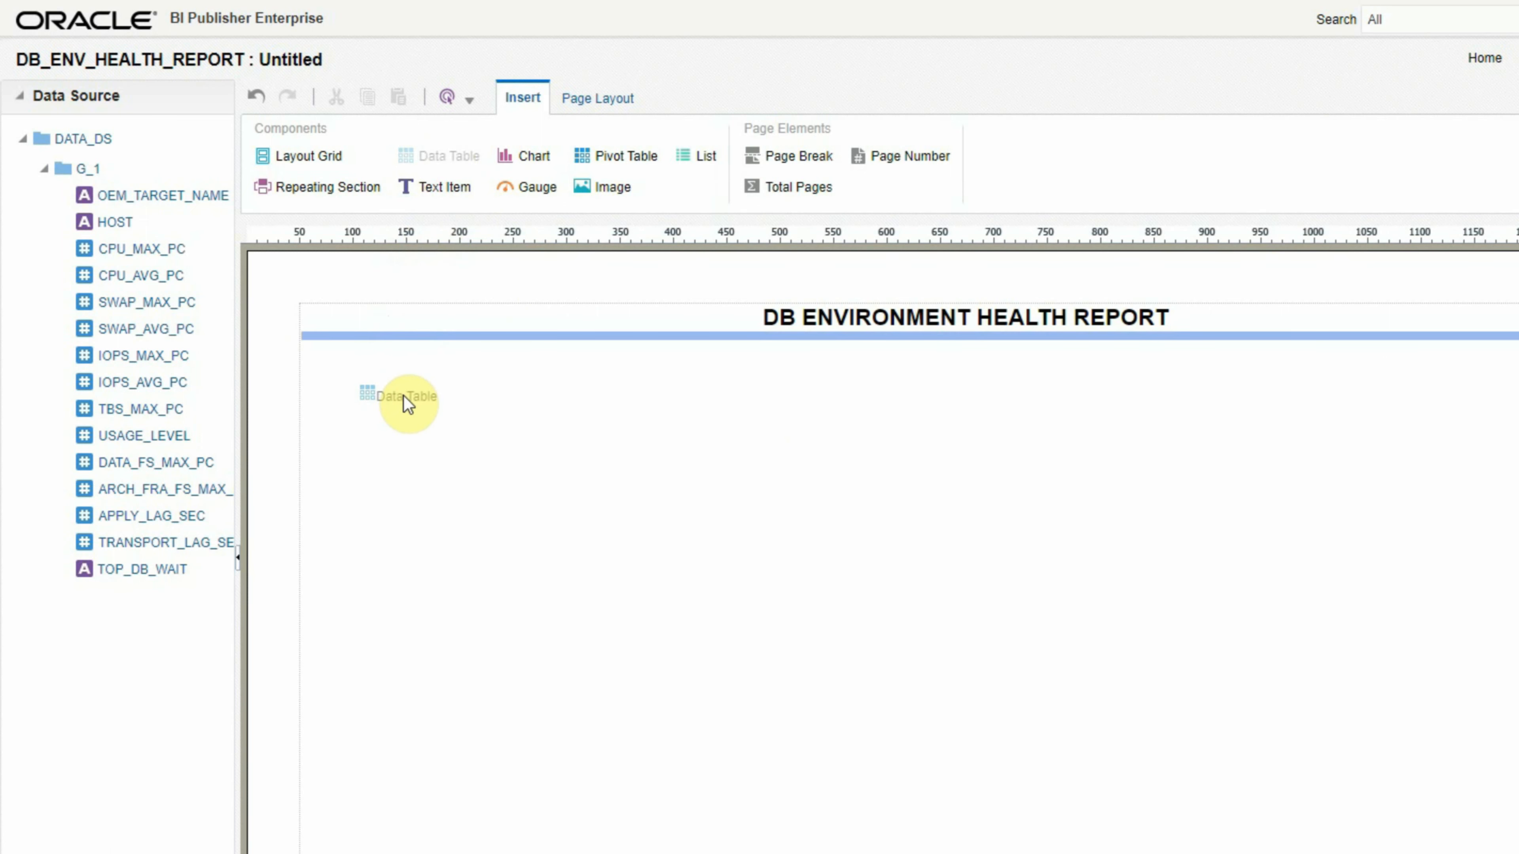
left_click_drag(404, 396, 403, 398)
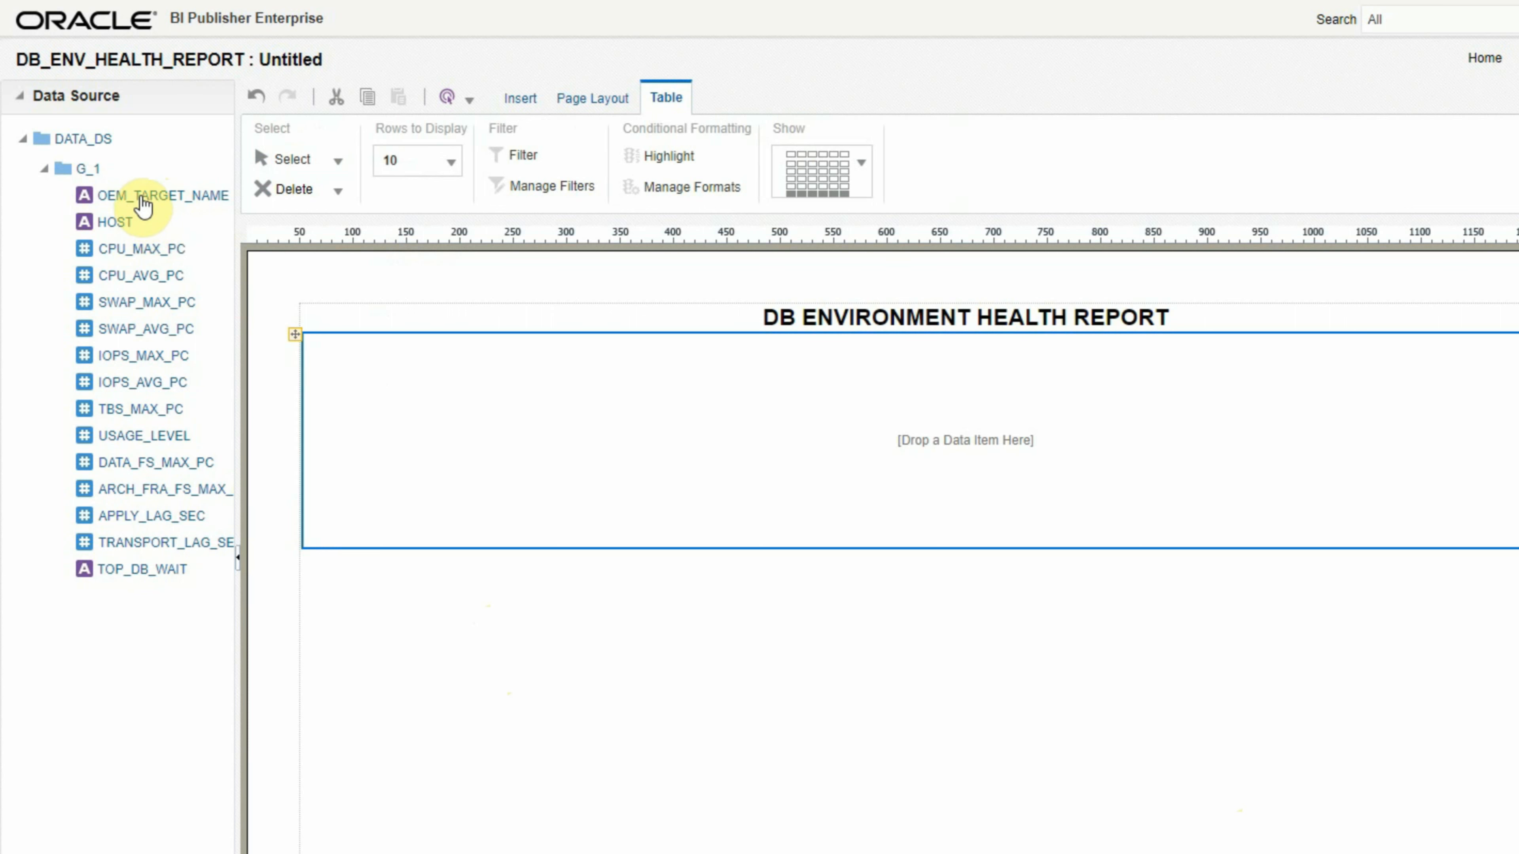
- Add OEM_TARGET_NAME, HOST, CPU_MAX_PC, CPU_AVG_PC, SWAP_MAX_PC and SWAP_AVG_PC as table columns, and narrow the OEM_TARGET_NAME and HOST columns to fit their contents
left_click_drag(143, 206, 395, 400)
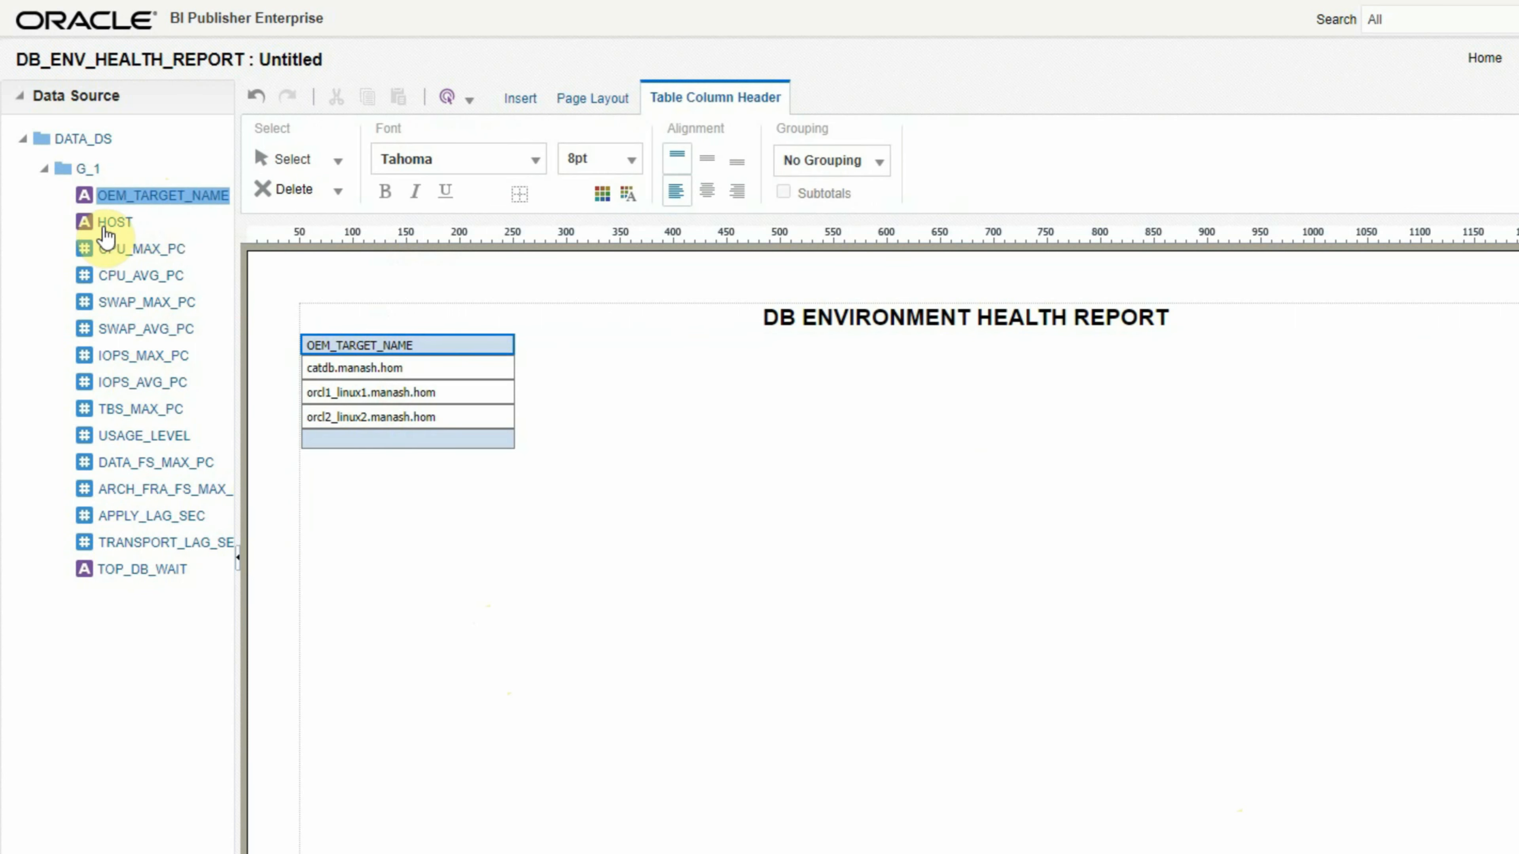
left_click_drag(106, 236, 556, 368)
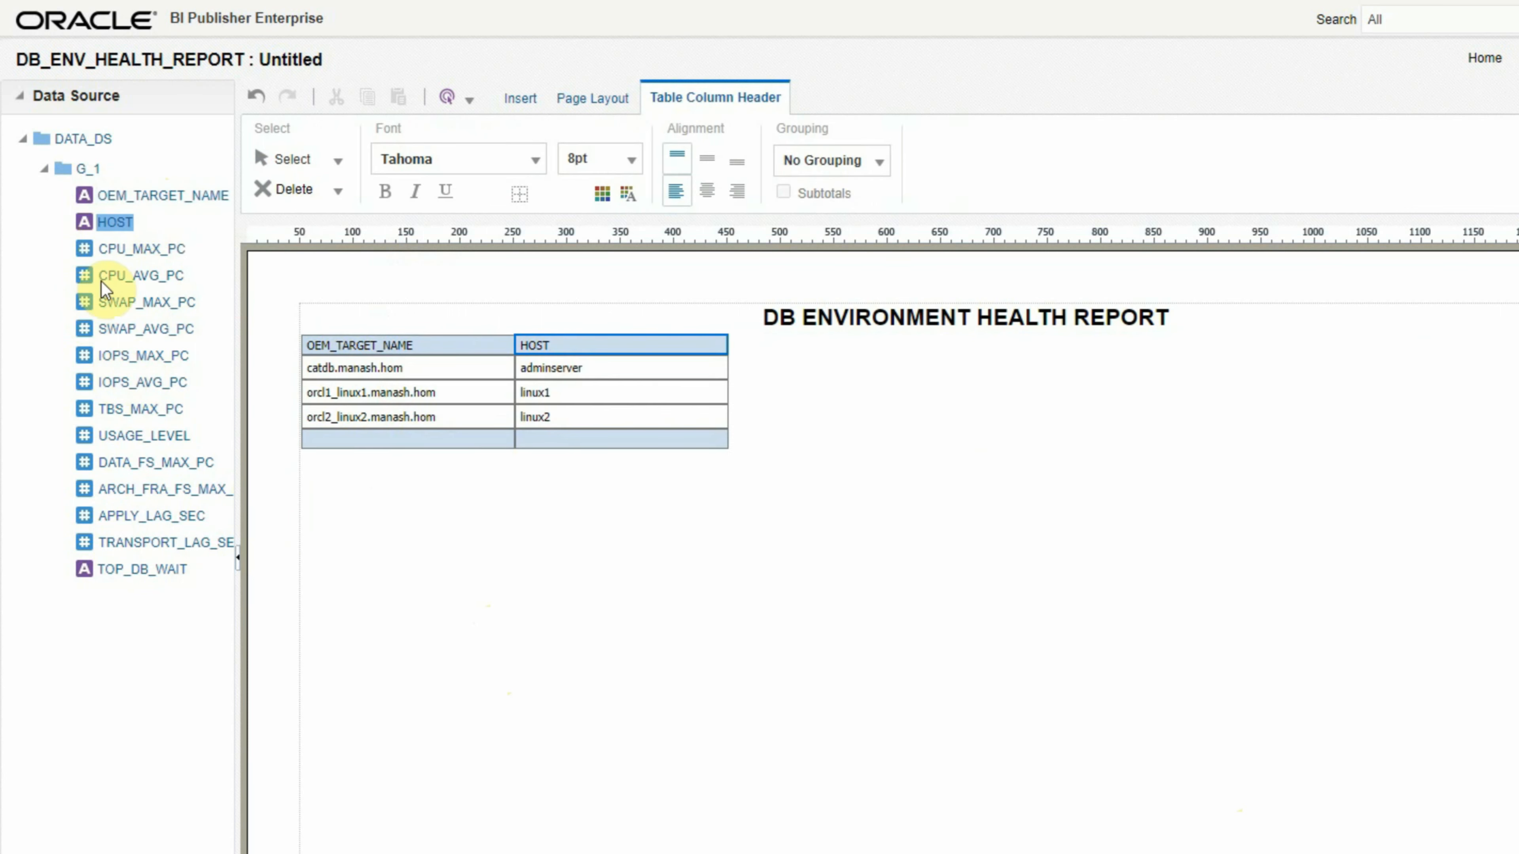
left_click_drag(129, 247, 678, 458)
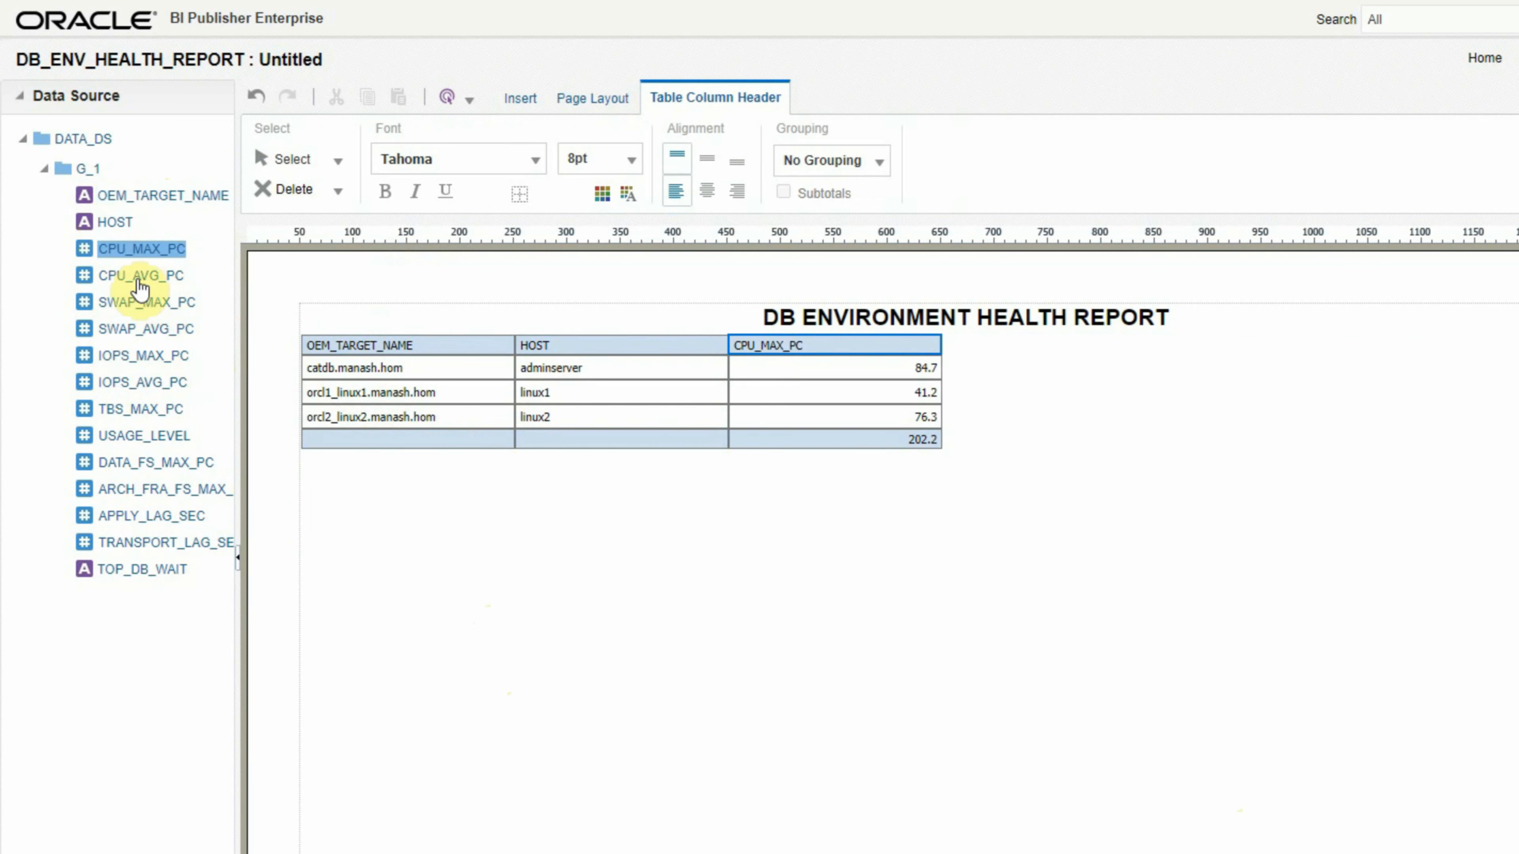
left_click_drag(139, 287, 1044, 395)
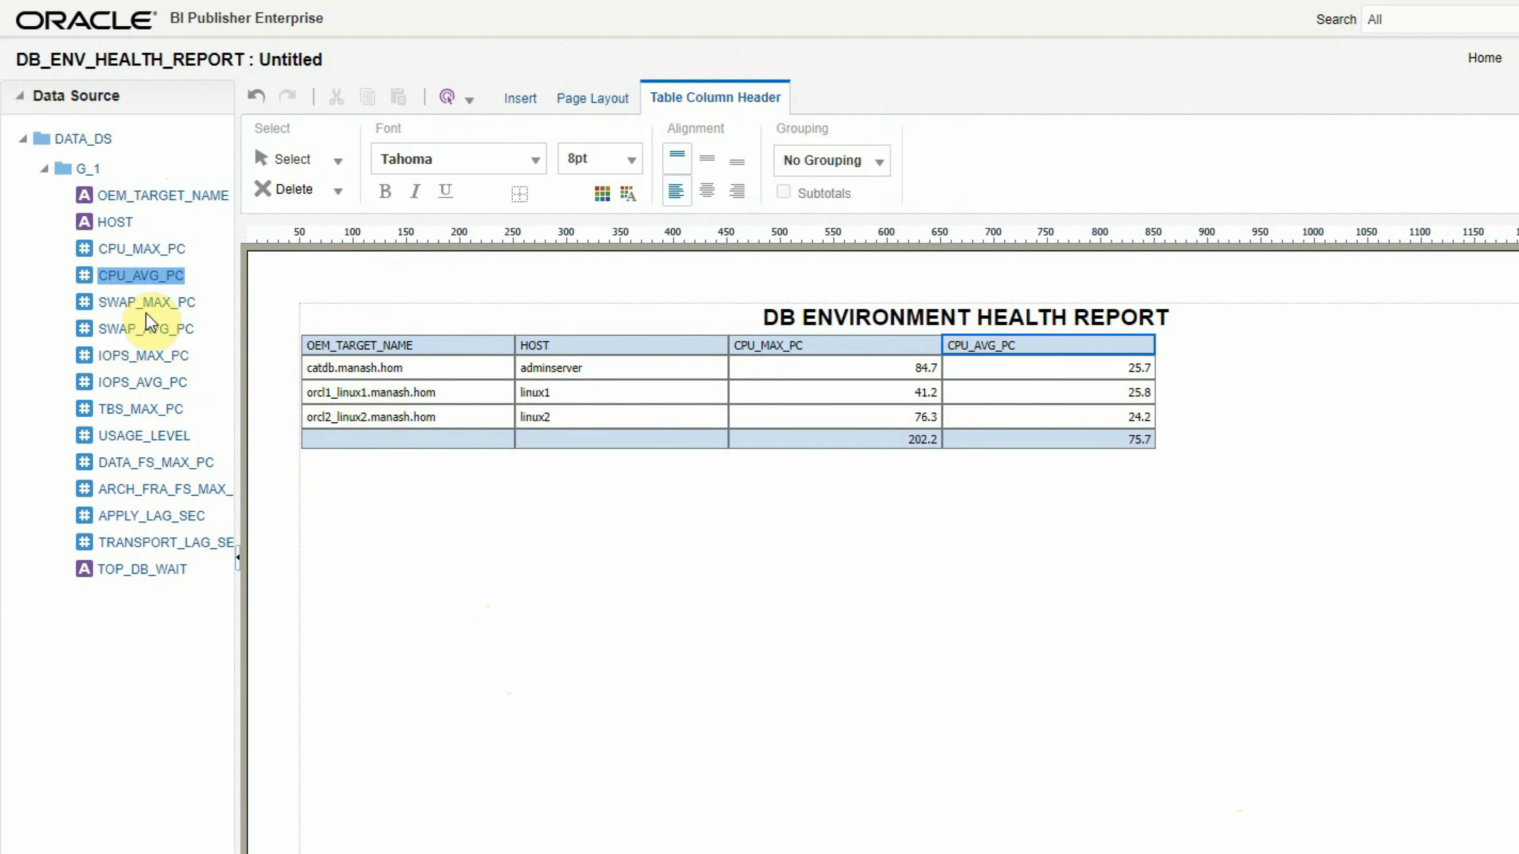
left_click_drag(147, 304, 1234, 381)
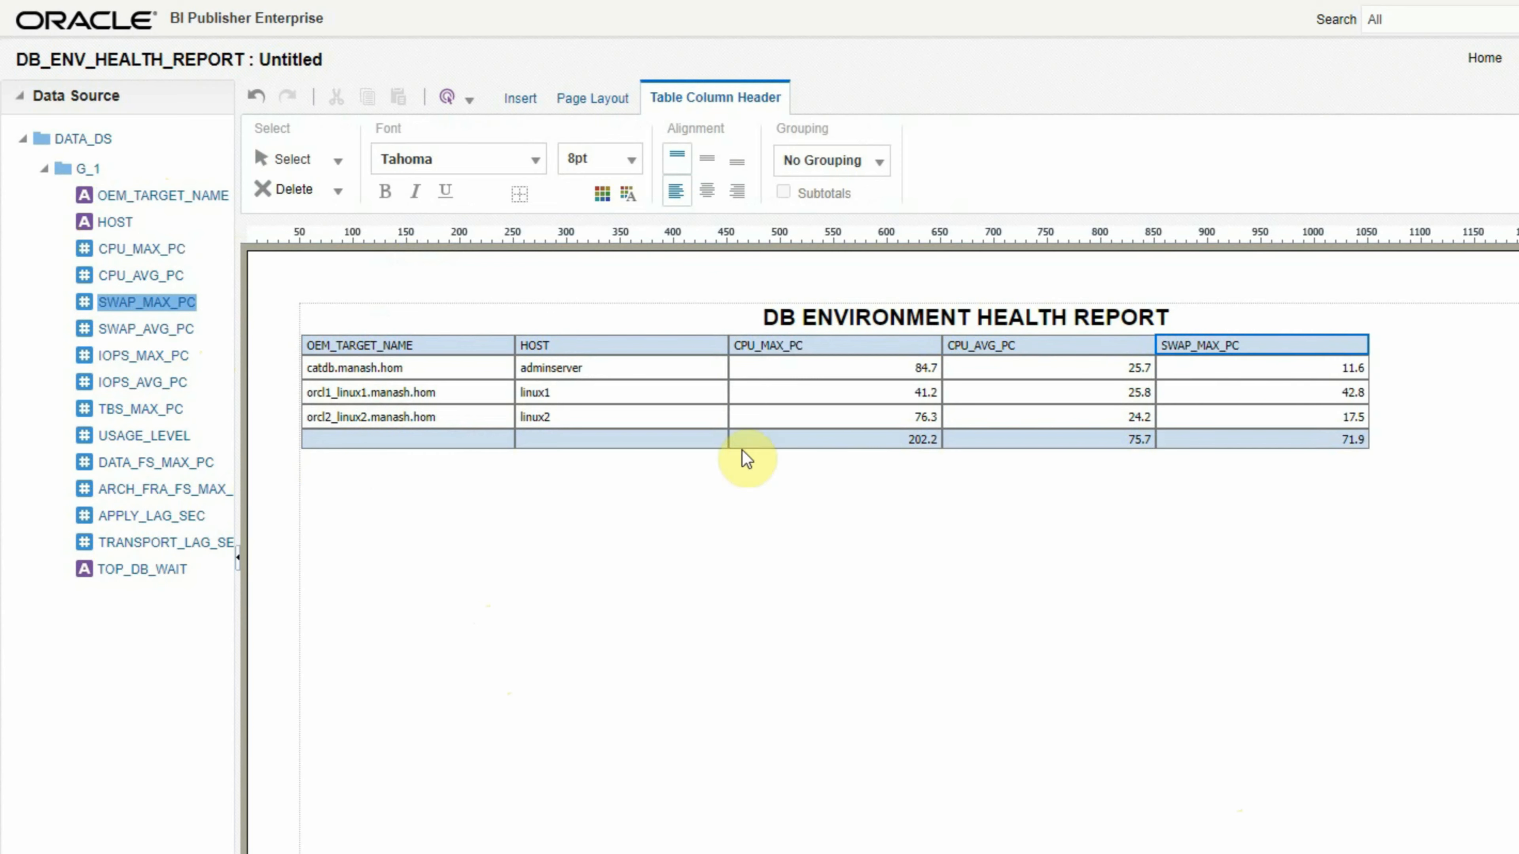
left_click_drag(146, 328, 1476, 411)
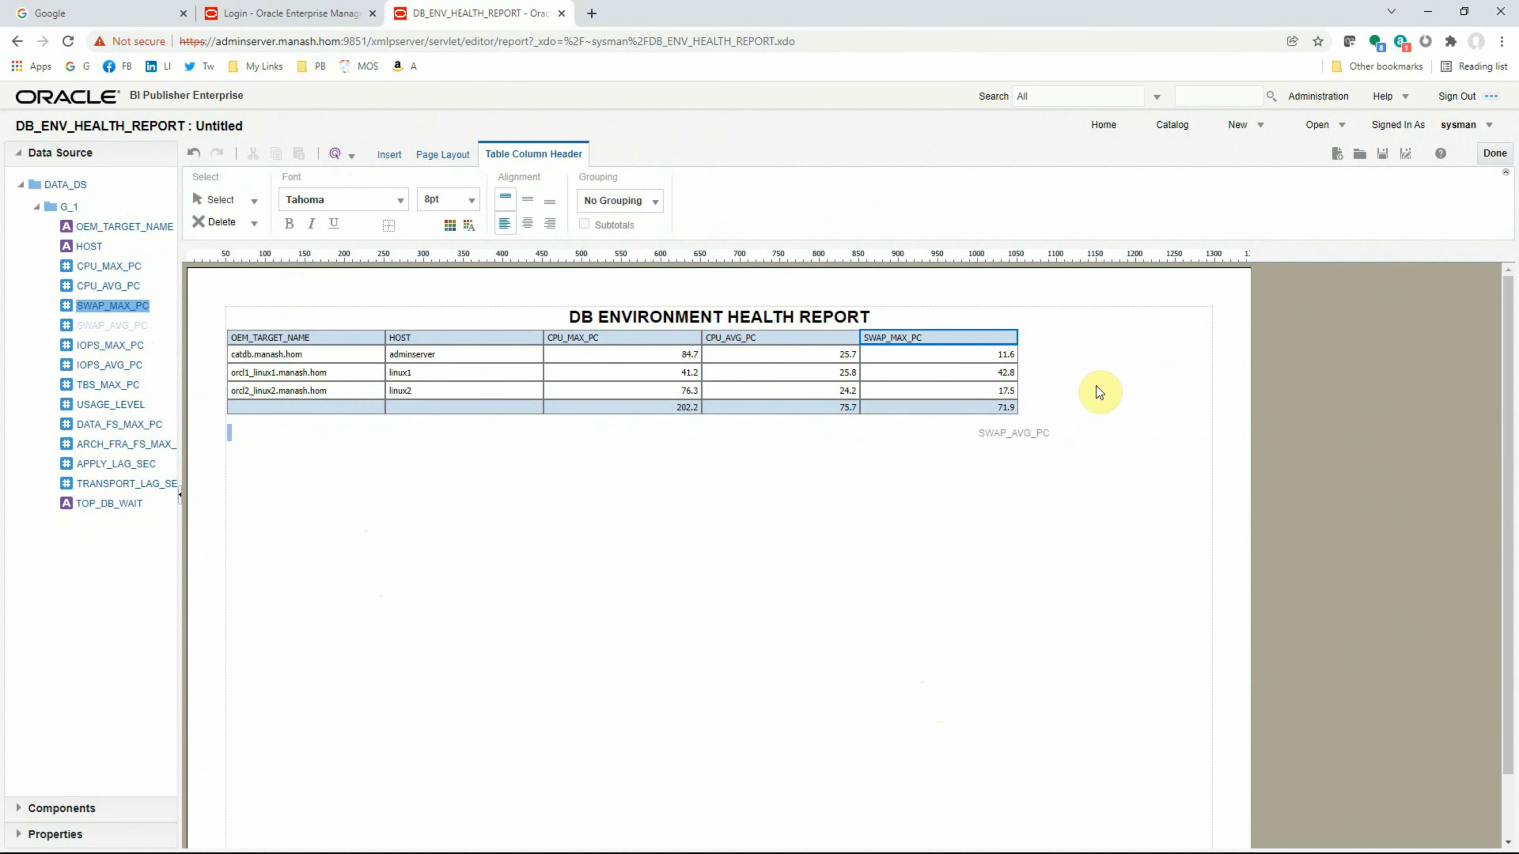
left_click_drag(1097, 387, 1095, 340)
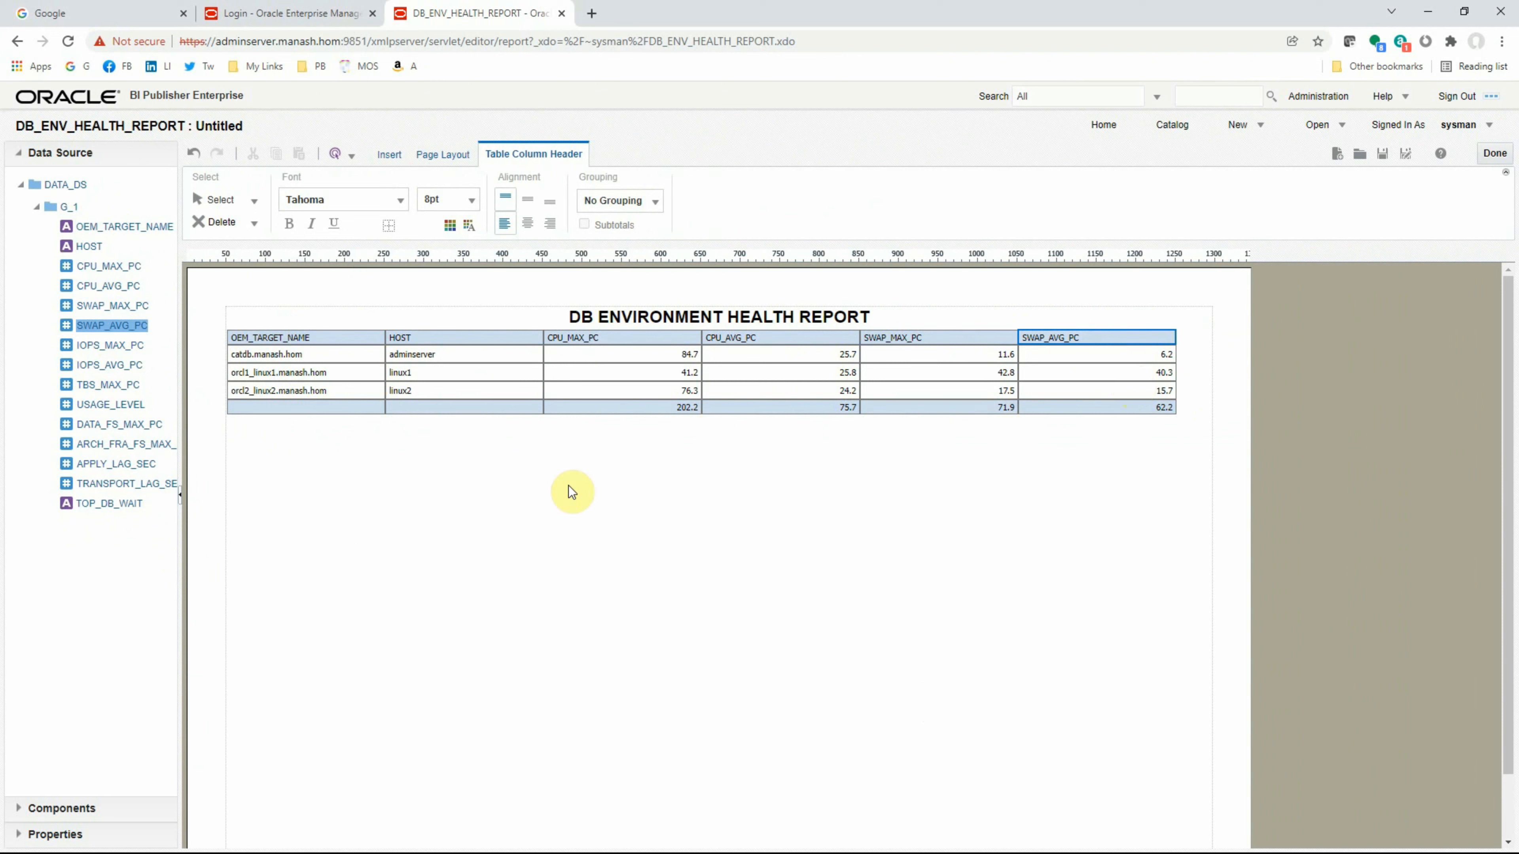
left_click_drag(386, 367, 331, 349)
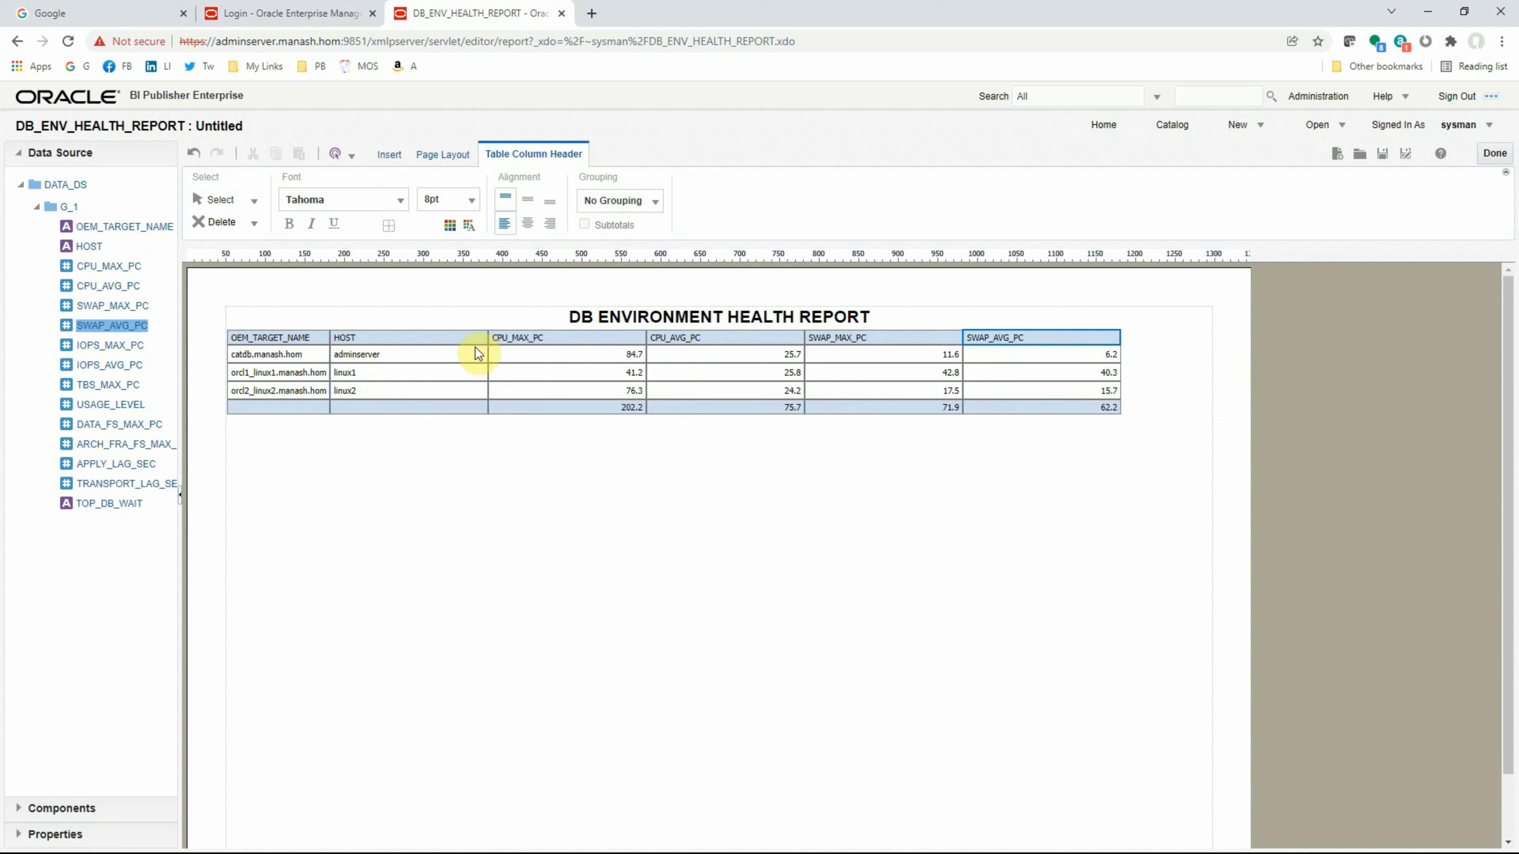
left_click_drag(491, 347, 384, 347)
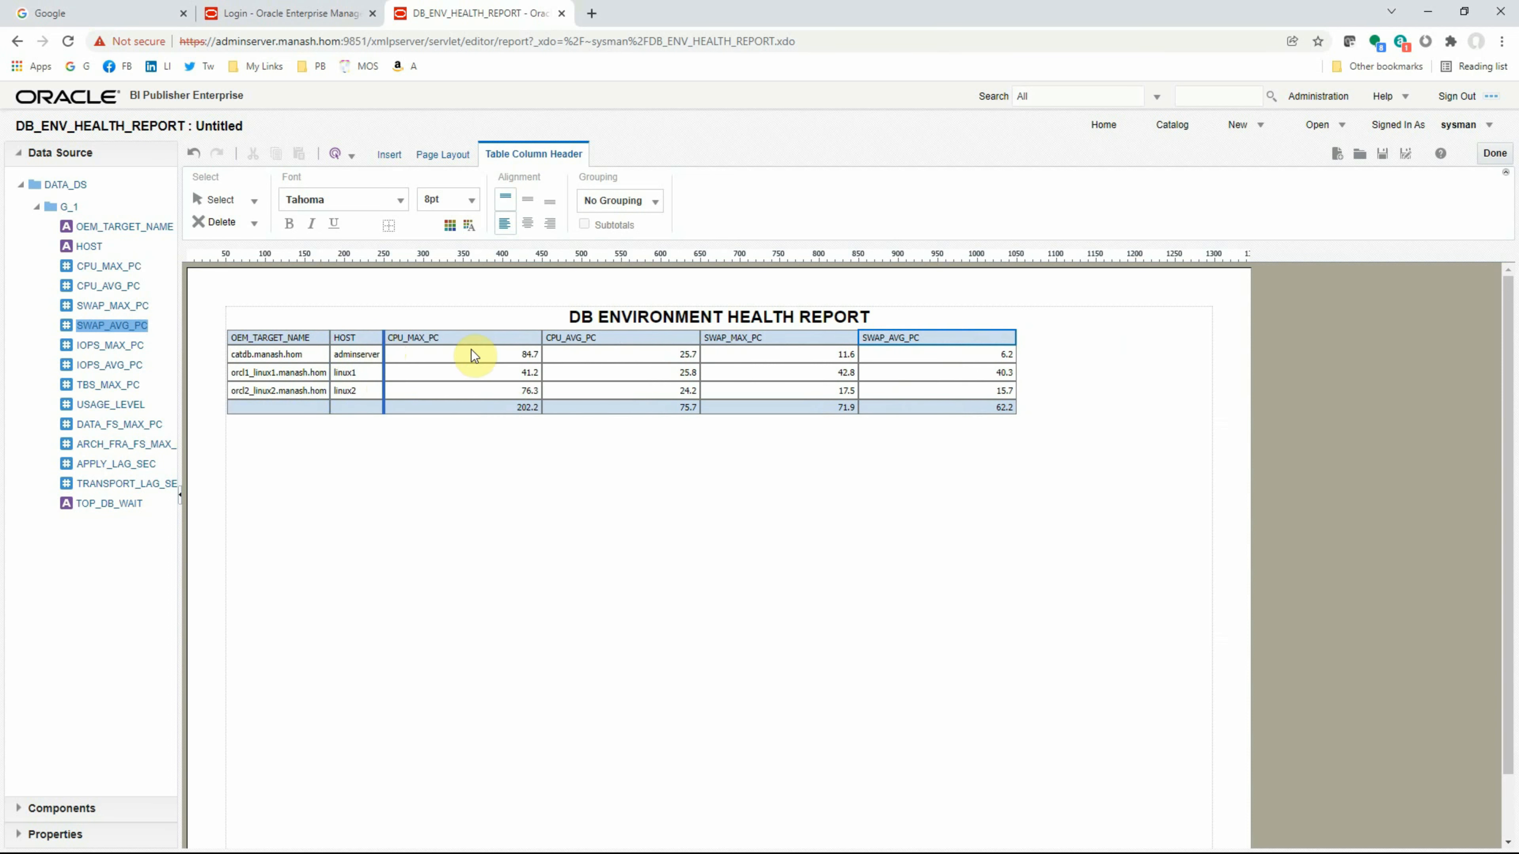
- Rename the two CPU column headers to "CPU_MAX %" and "CPU_AVG %"
left_click(437, 340)
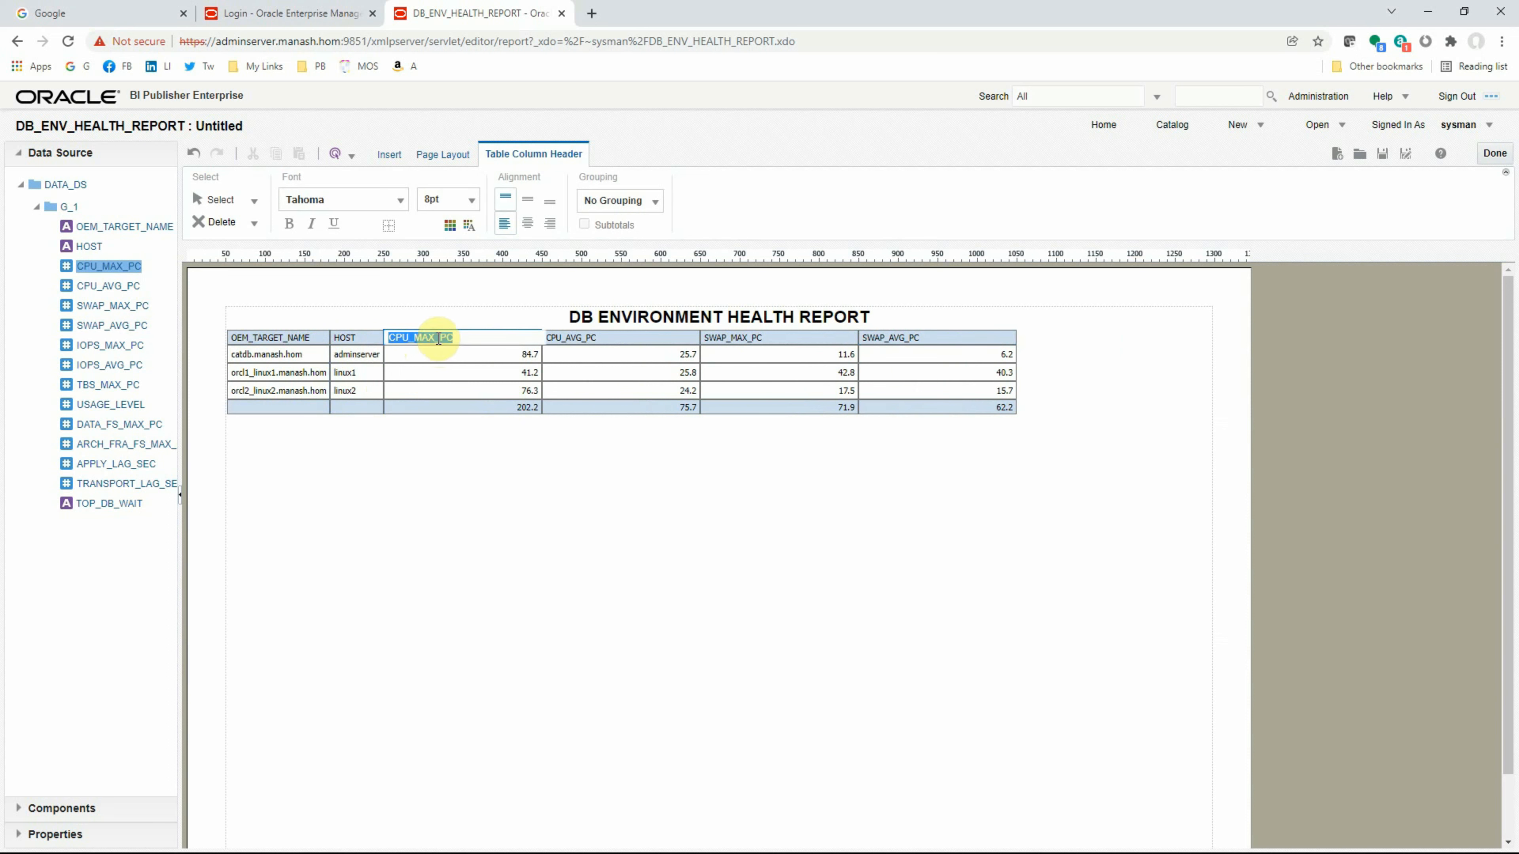
left_click(436, 339)
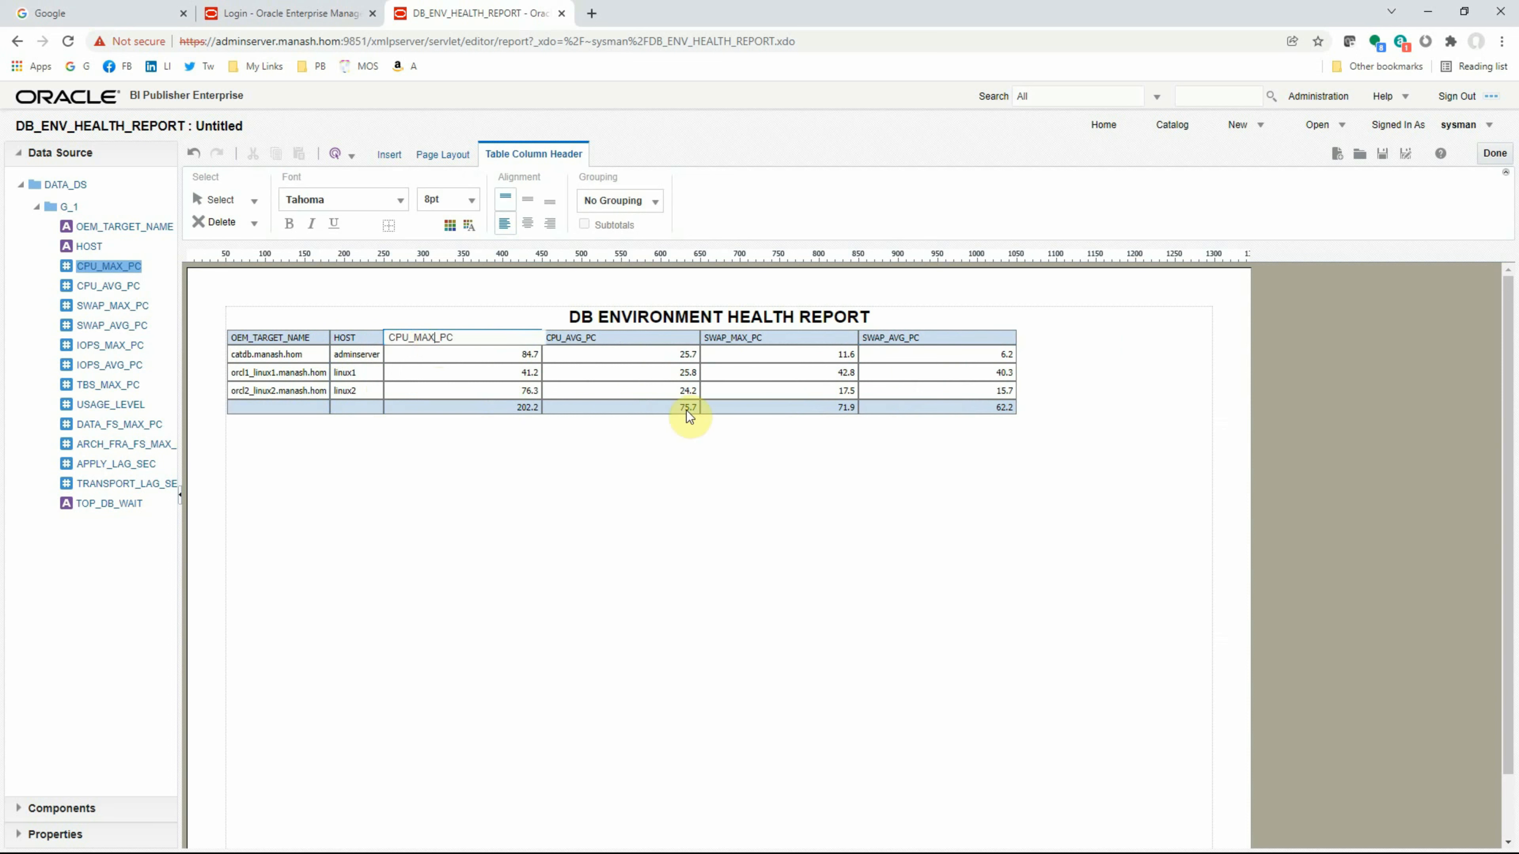
key("shift+End")
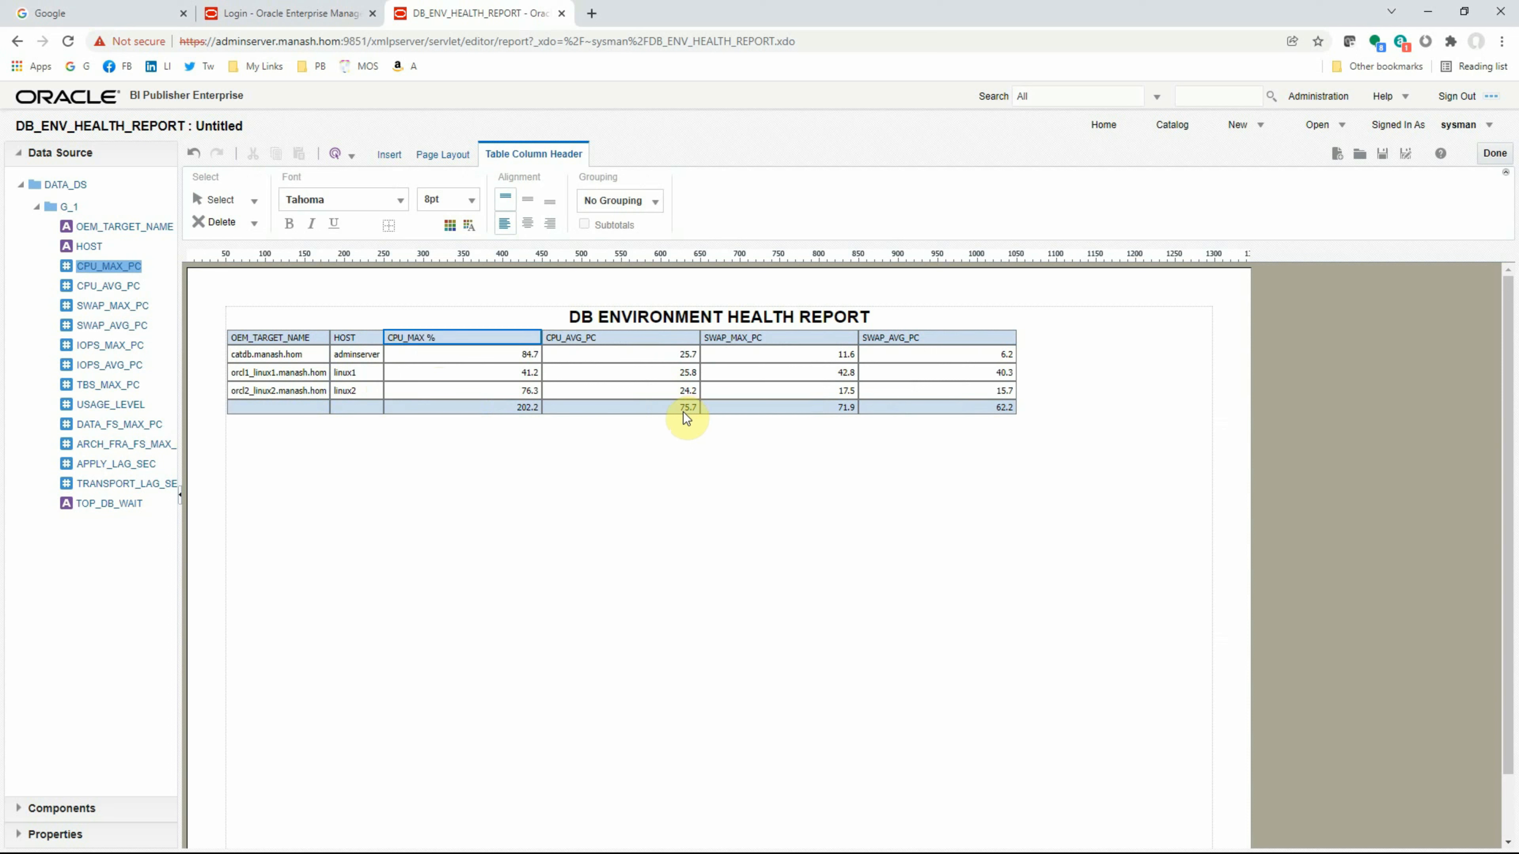
double_click(585, 338)
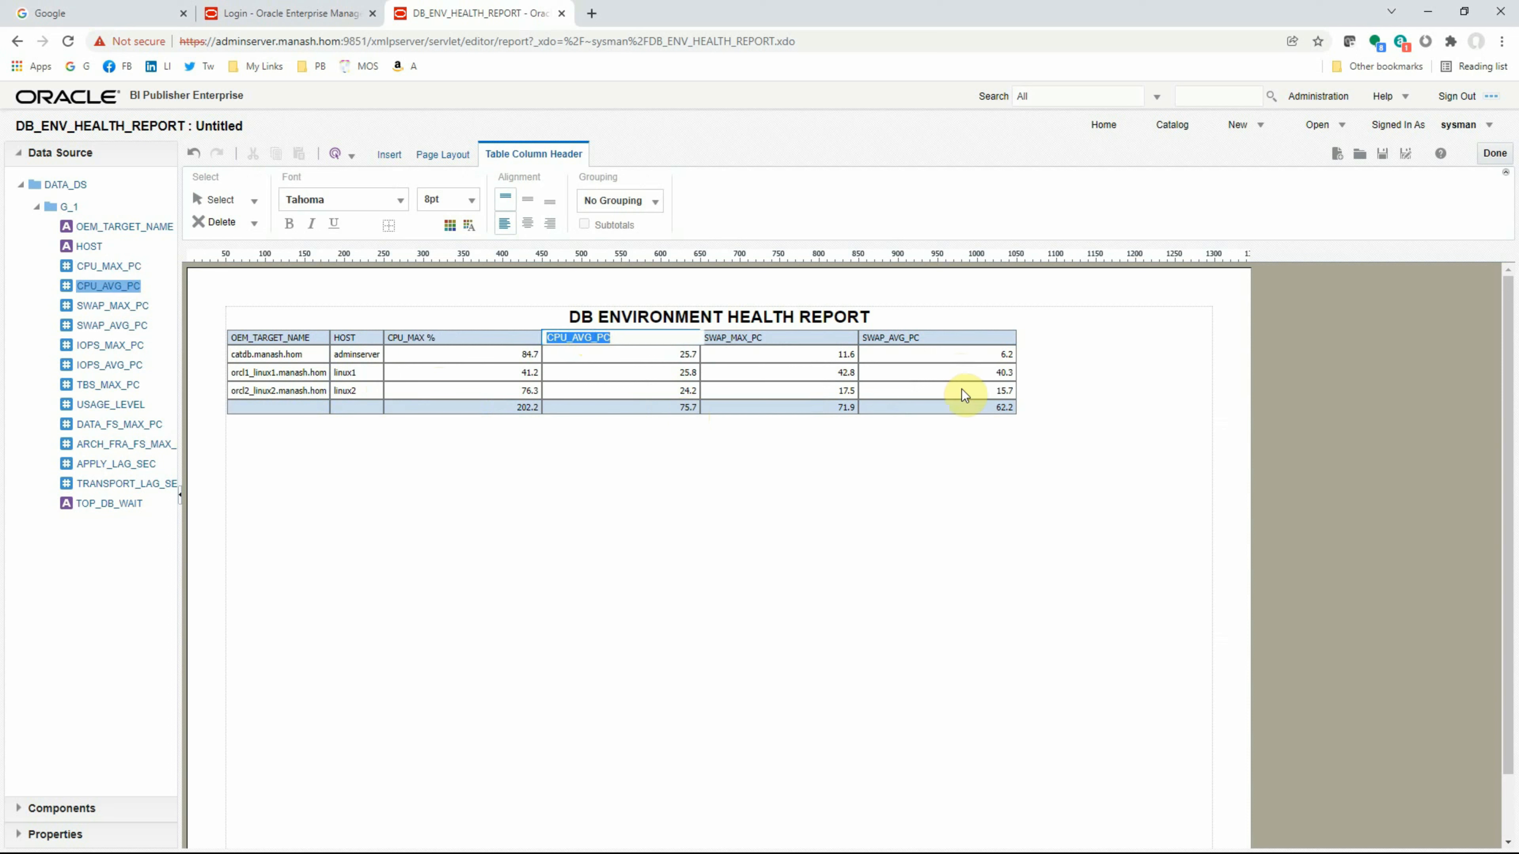
left_click(592, 338)
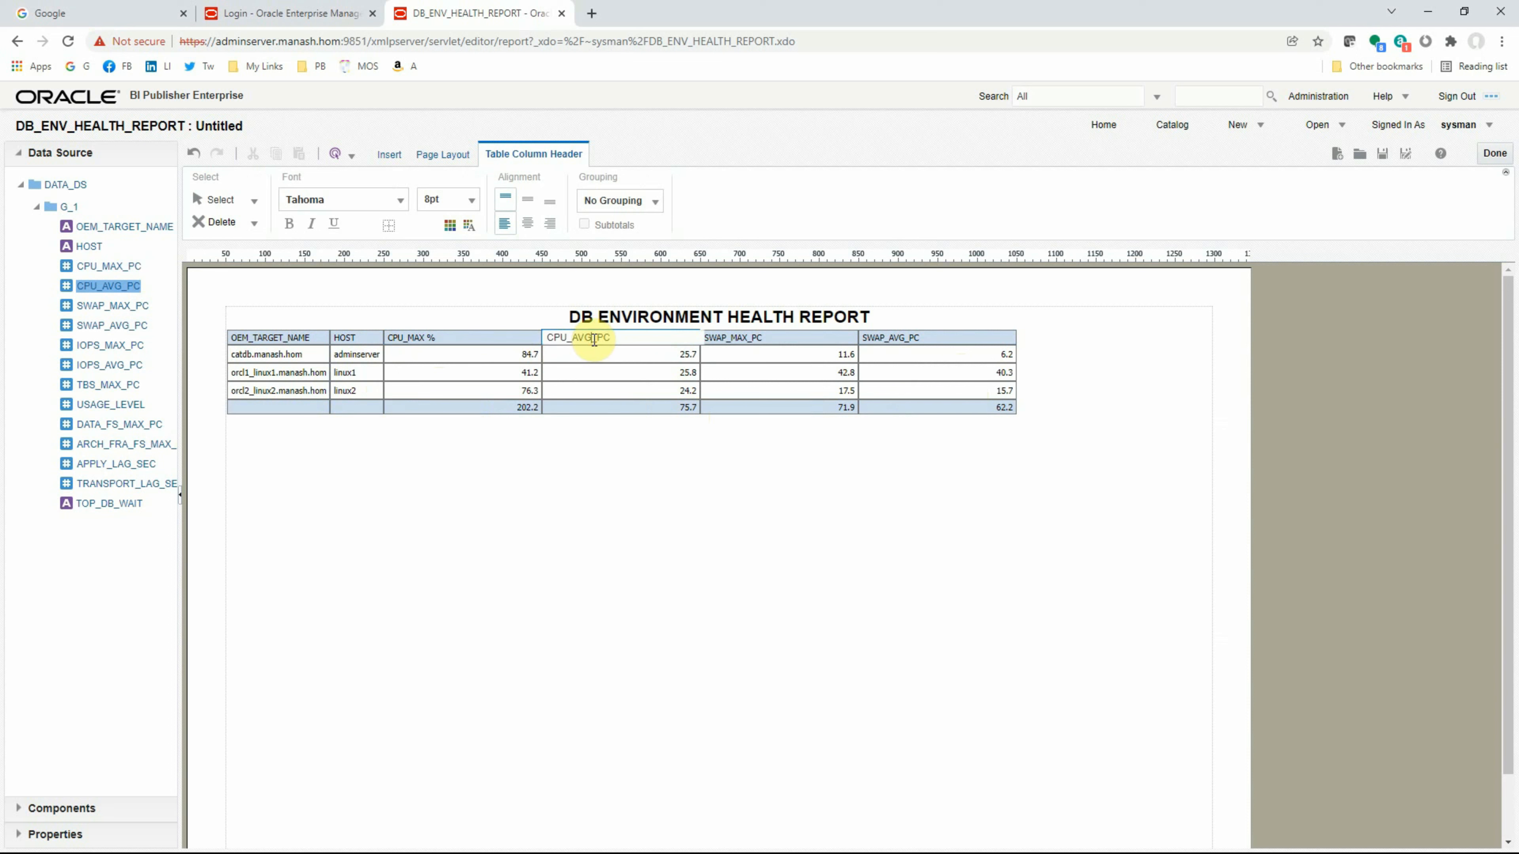
left_click_drag(591, 339, 822, 368)
type("%")
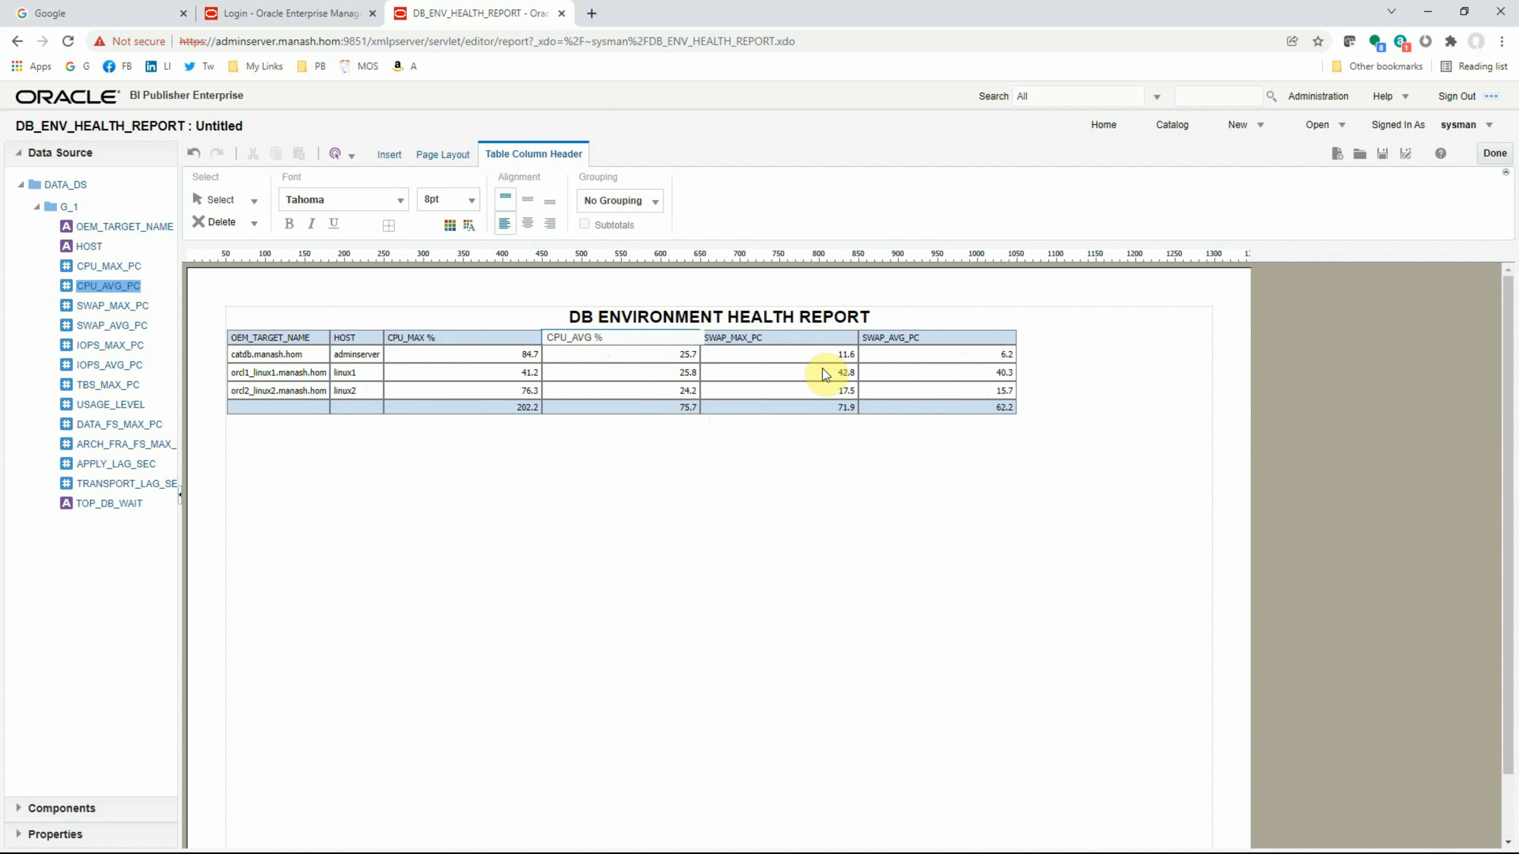
key("Return")
- Rename the two swap column headers to "SWAP_MAX %" and "SWAP_AVG %"
left_click(746, 340)
double_click(745, 341)
left_click(763, 339)
left_click_drag(763, 339, 1167, 434)
type("%")
key("Return")
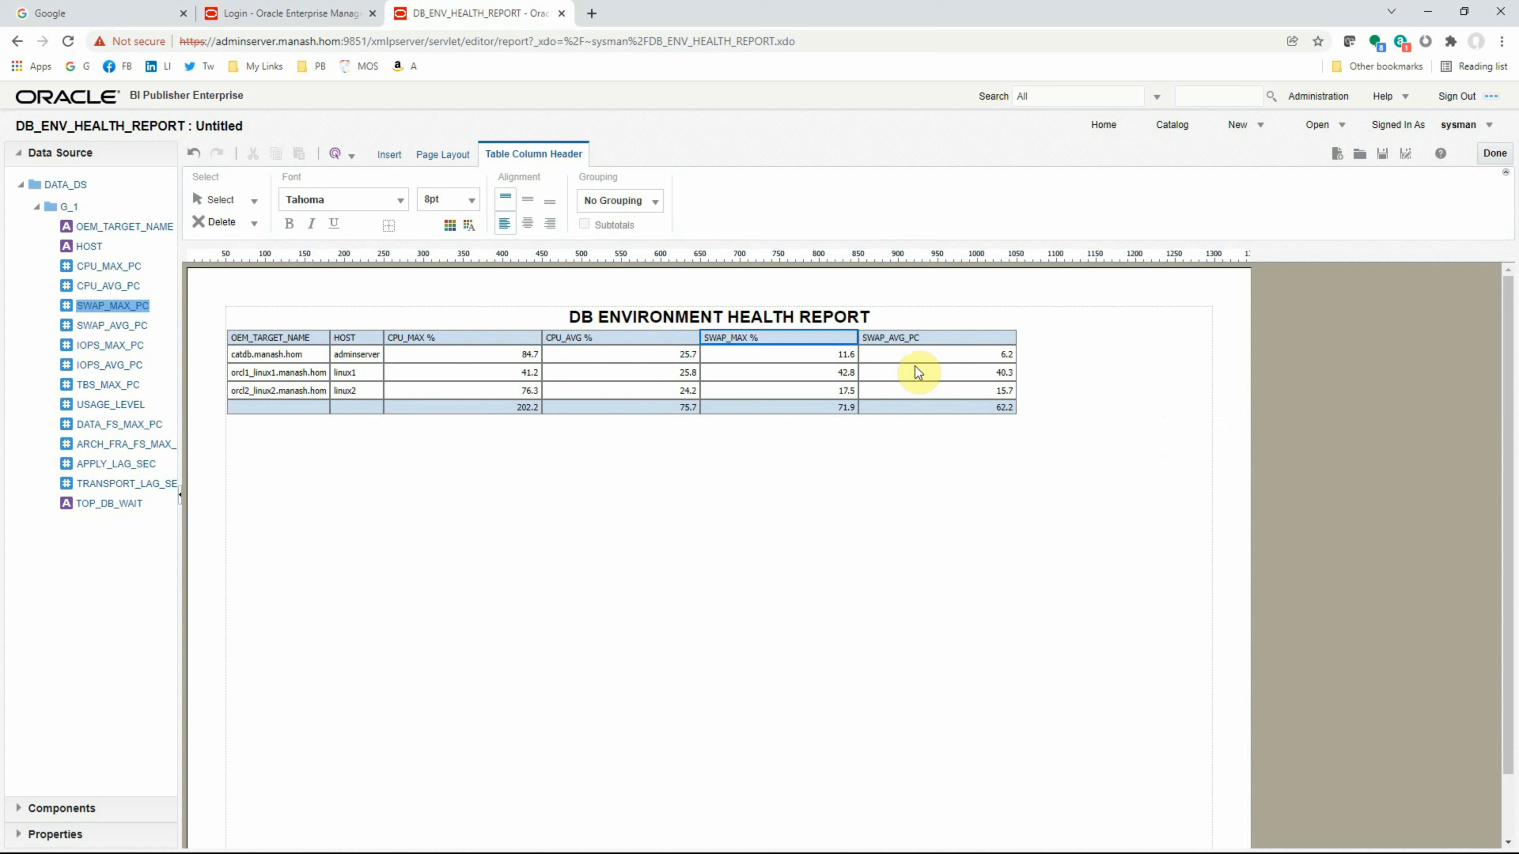
left_click(910, 337)
double_click(912, 337)
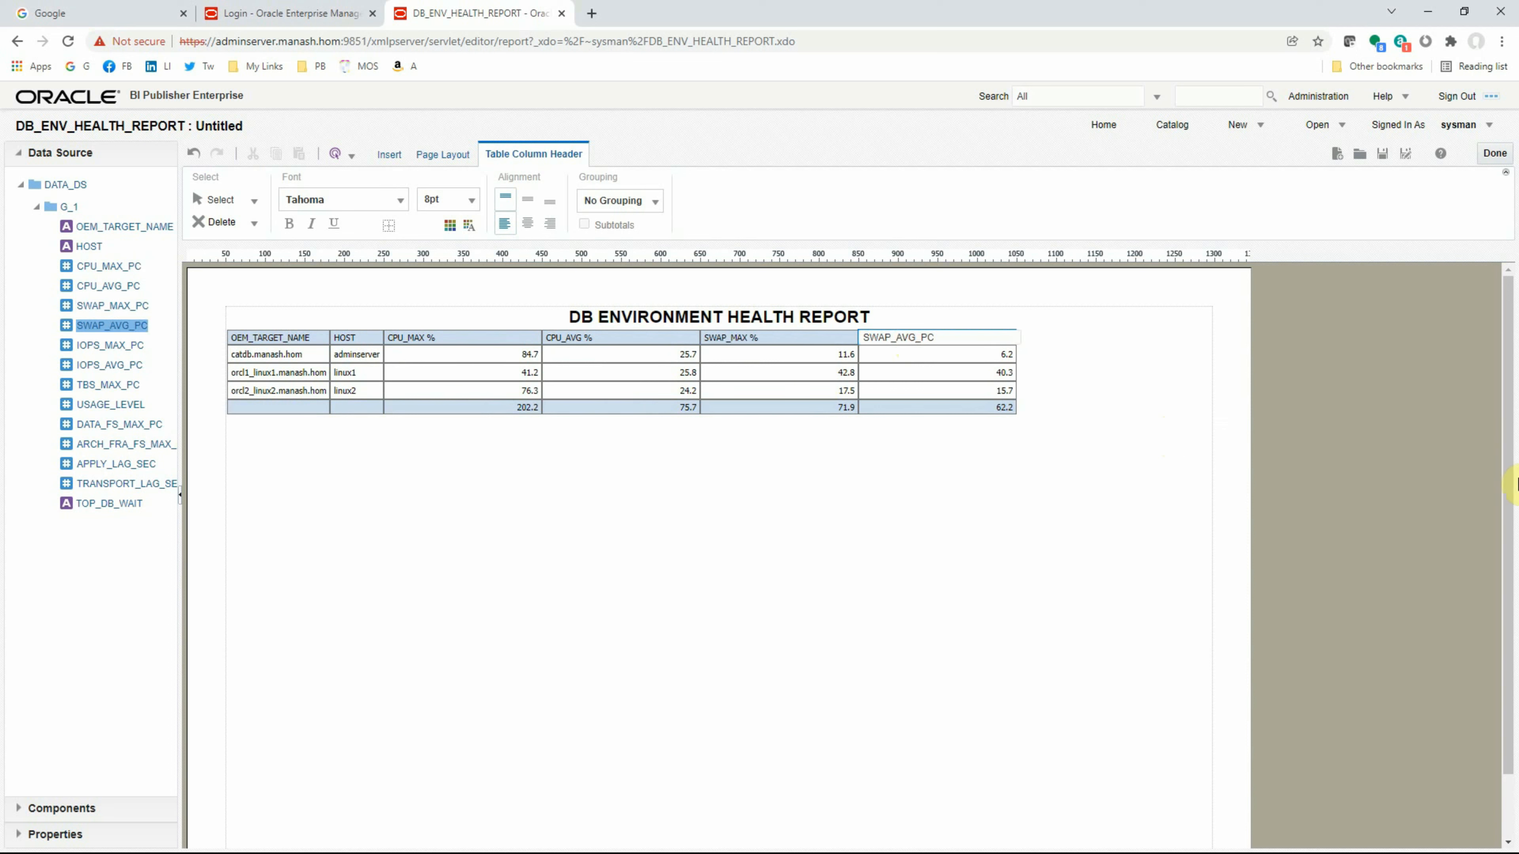
left_click_drag(915, 338, 1514, 483)
key("Return")
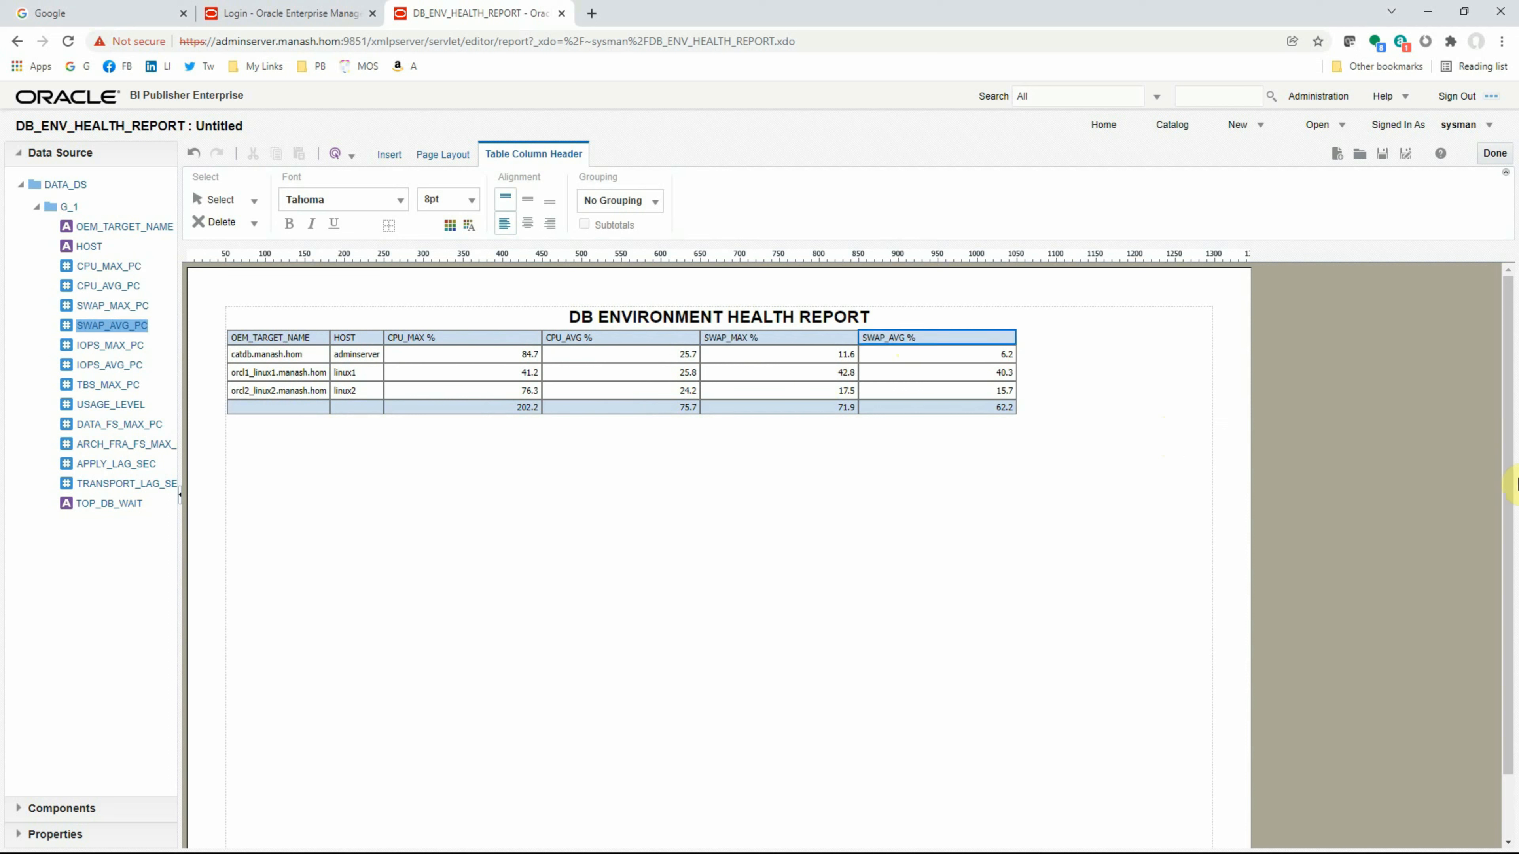
- Narrow the CPU_MAX %, CPU_AVG %, SWAP_MAX % and SWAP_AVG % columns so the percent sign wraps onto a second header line
left_click_drag(543, 354, 428, 347)
left_click_drag(589, 347, 470, 350)
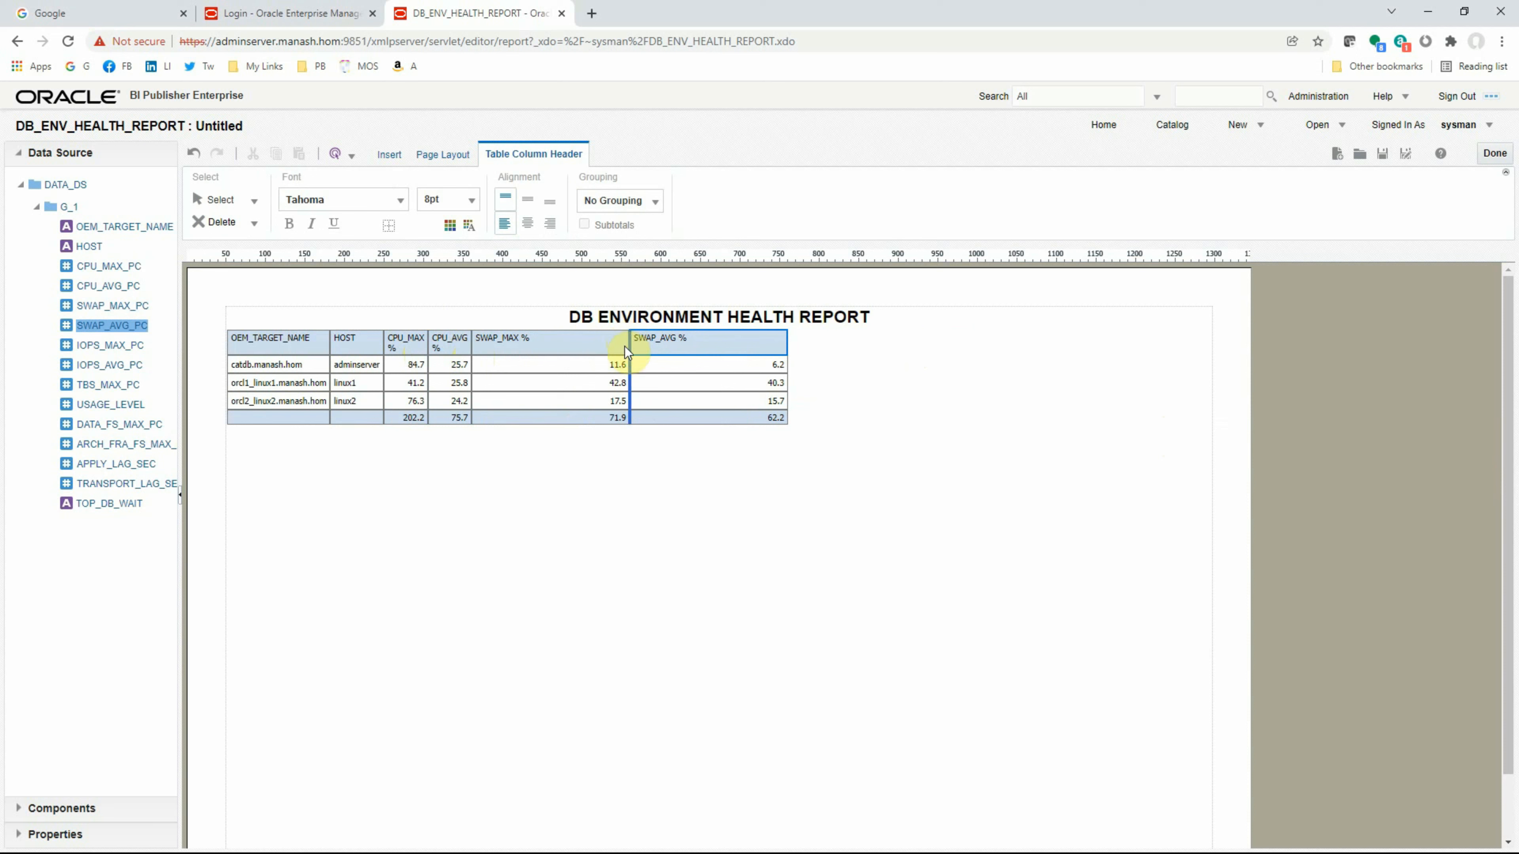
left_click_drag(625, 347, 471, 347)
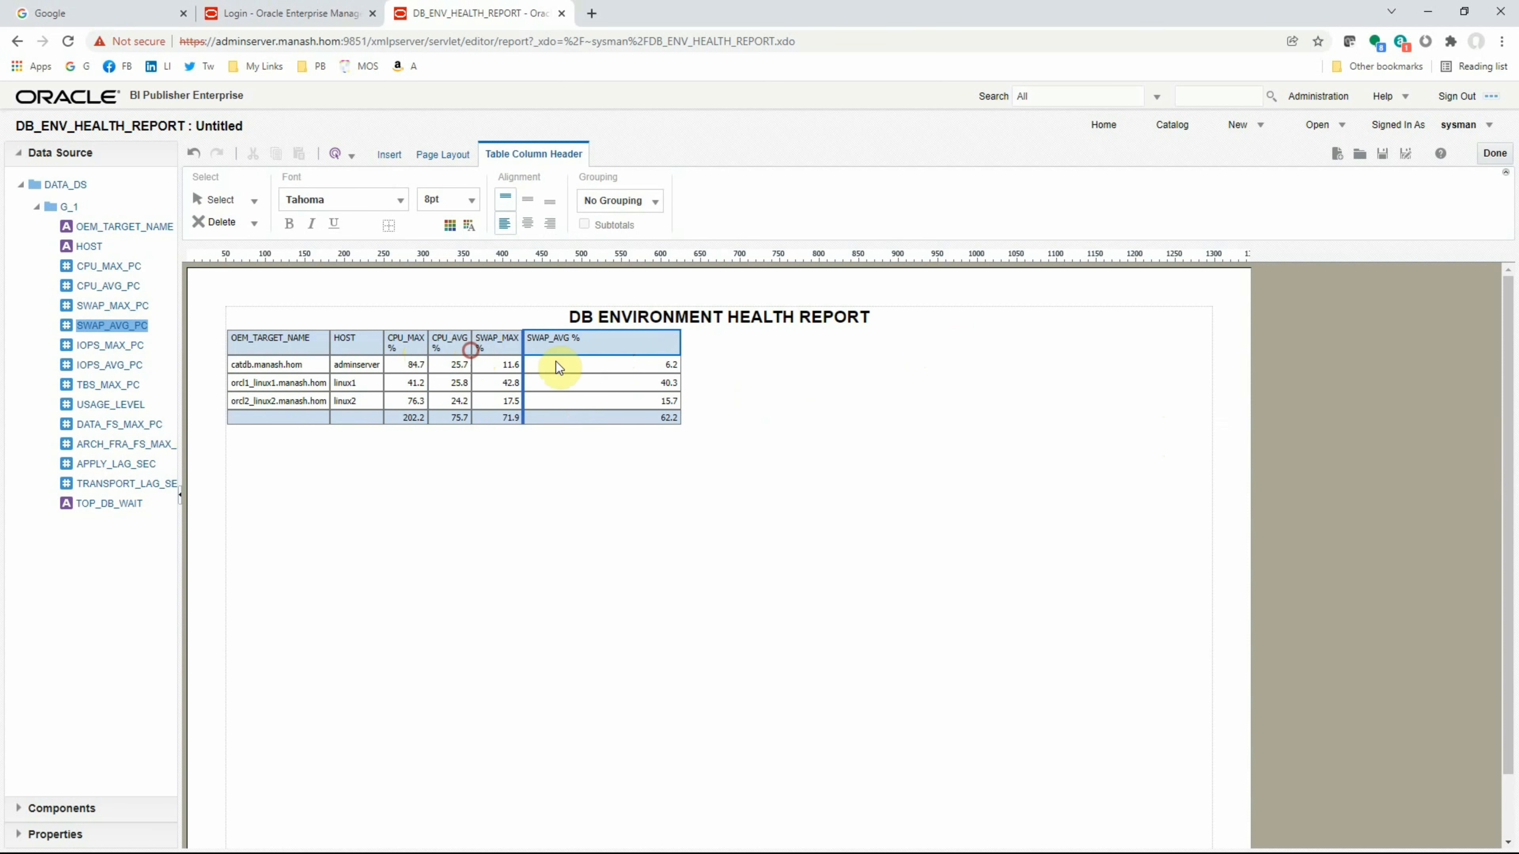
left_click_drag(680, 343, 534, 342)
left_click(569, 531)
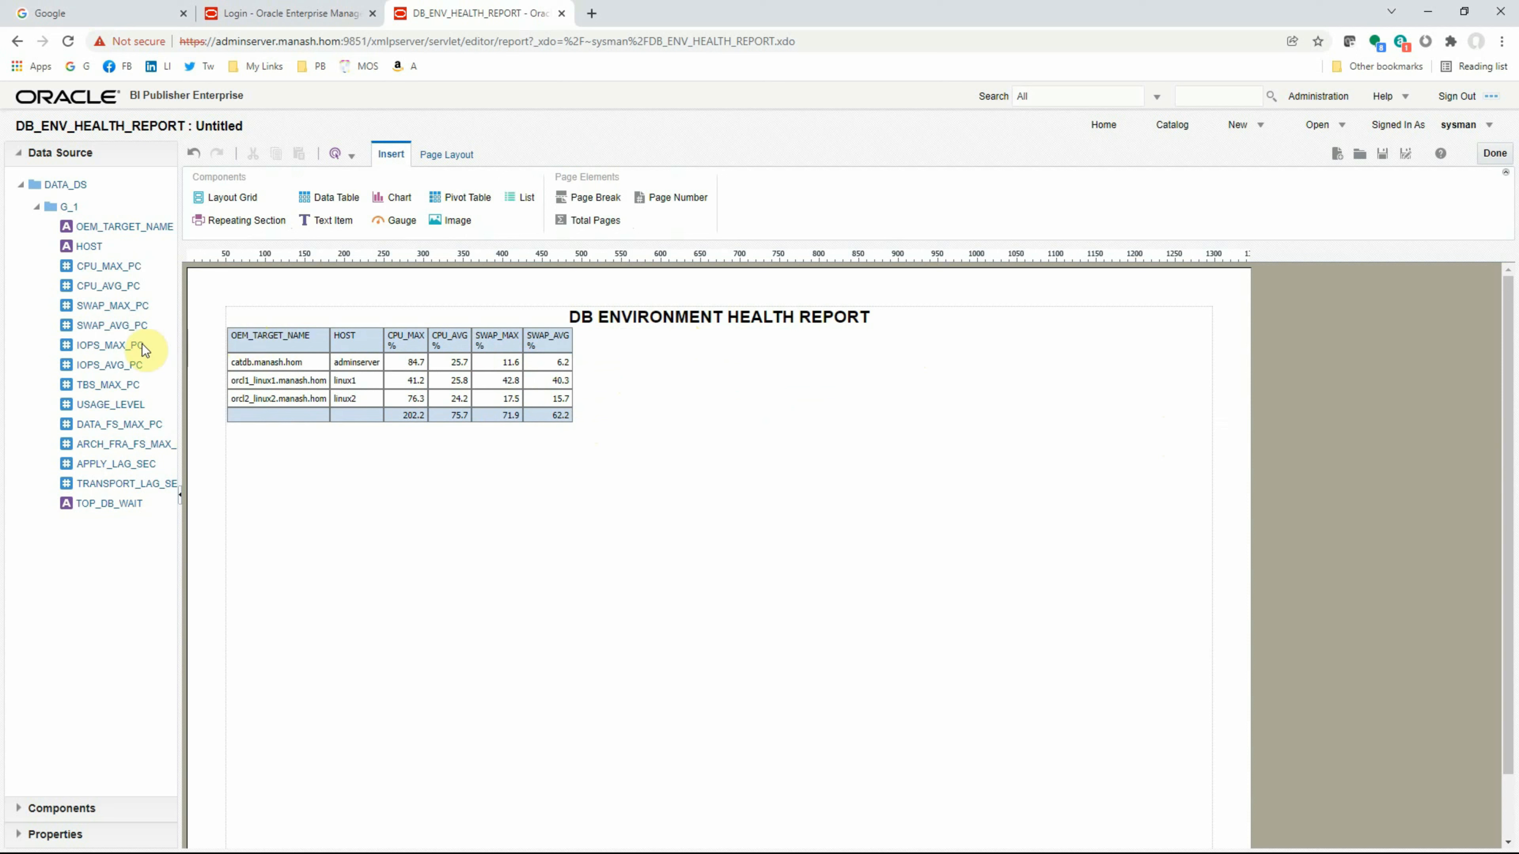
- Add the IOPS_MAX_PC, IOPS_AVG_PC, TBS_MAX_PC and DATA_FS_MAX_PC fields as columns at the end of the table
left_click_drag(99, 346, 803, 371)
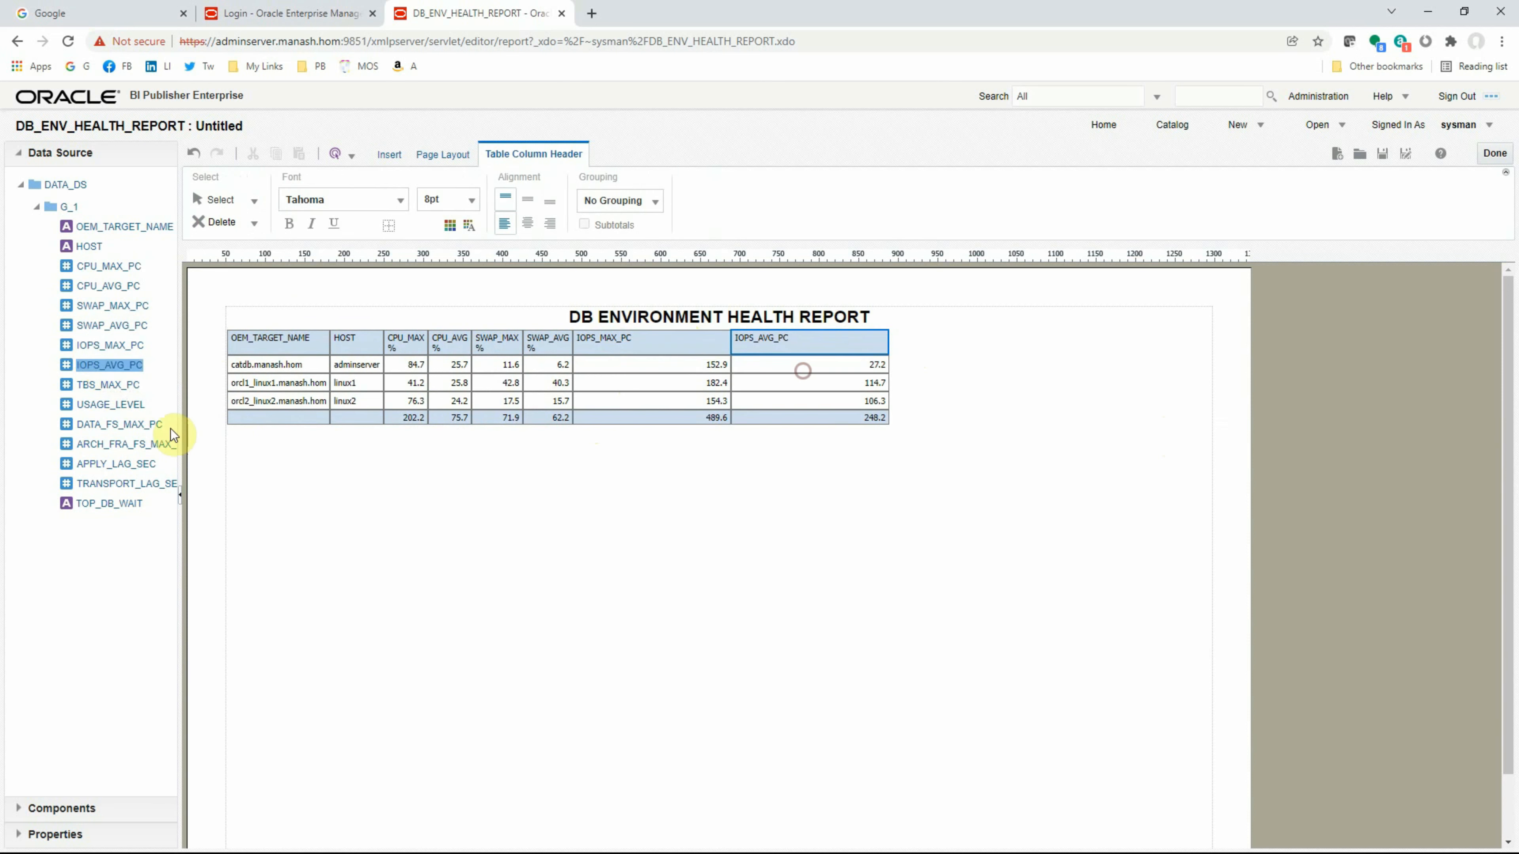
left_click_drag(95, 388, 917, 368)
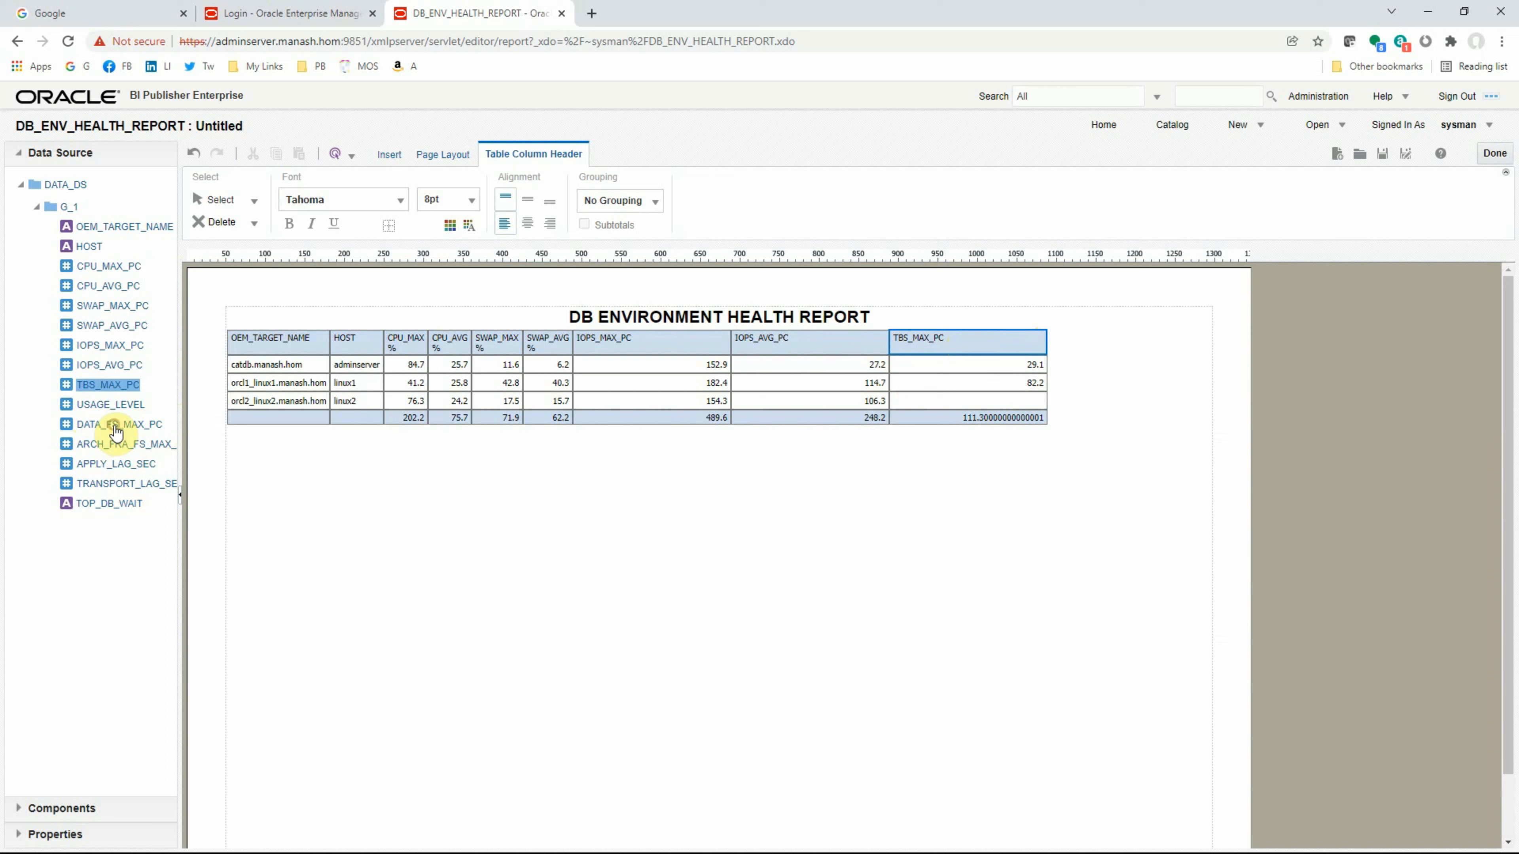
left_click_drag(116, 429, 1101, 360)
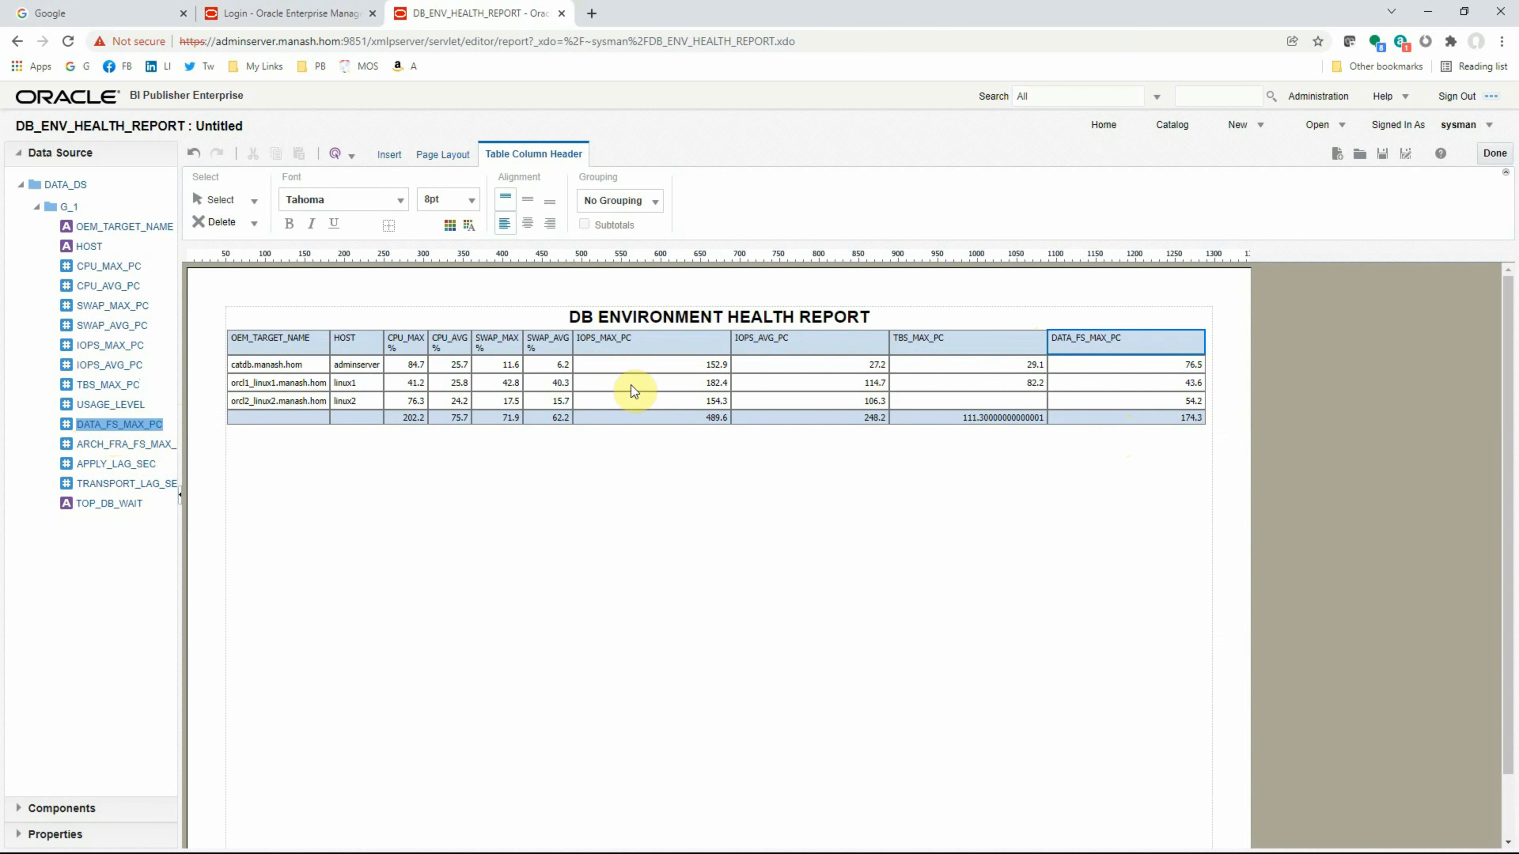
- Rename the IOPS_MAX_PC column header to "IOPS_MAX %"
double_click(620, 344)
left_click(621, 343)
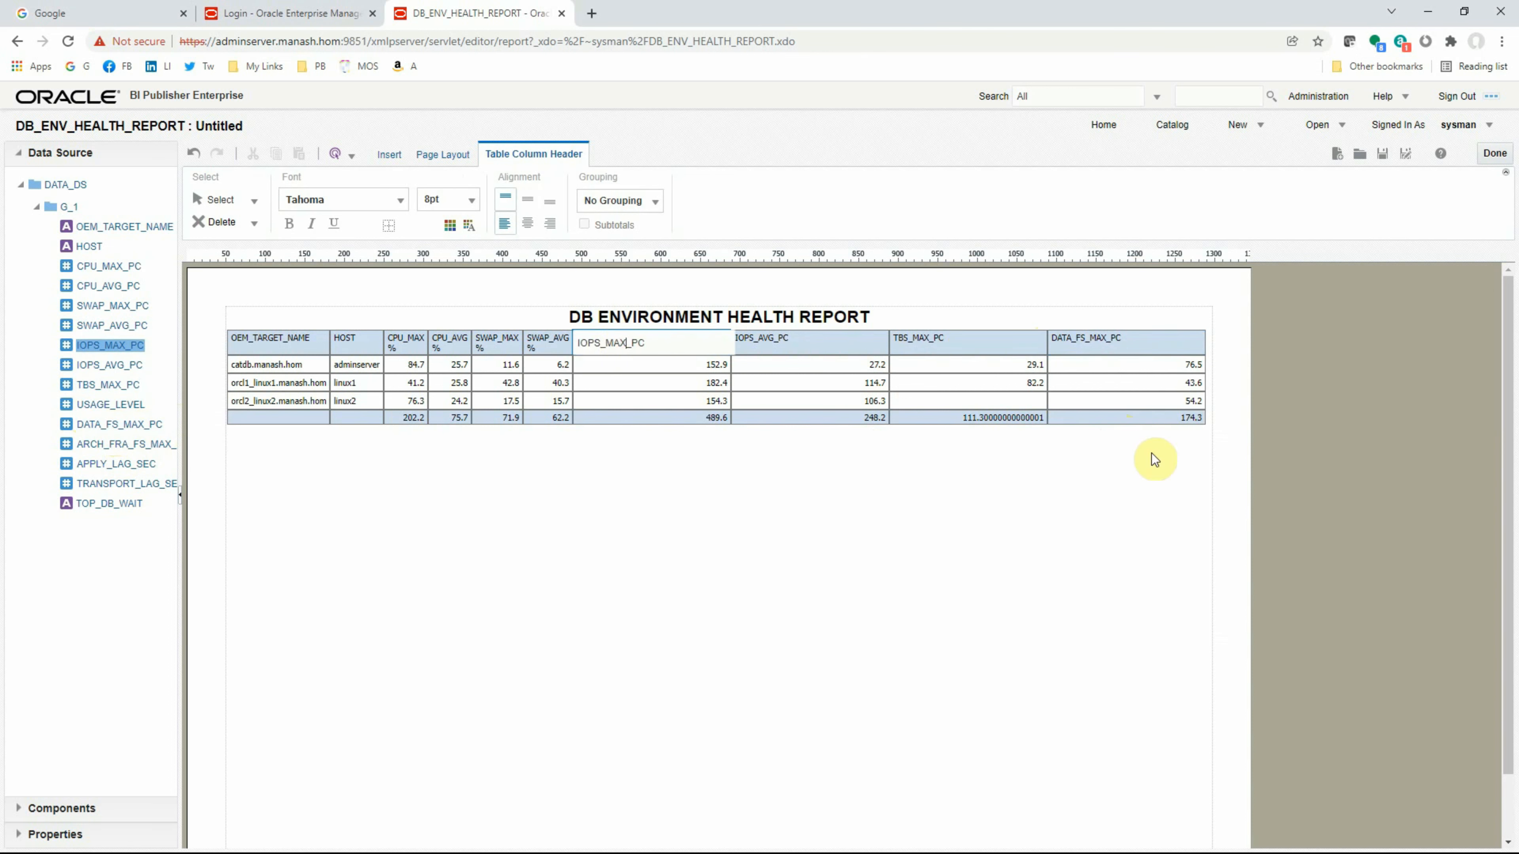
key("BackSpace")
key("BackSpace")
key("BackSpace")
type("%")
key("Return")
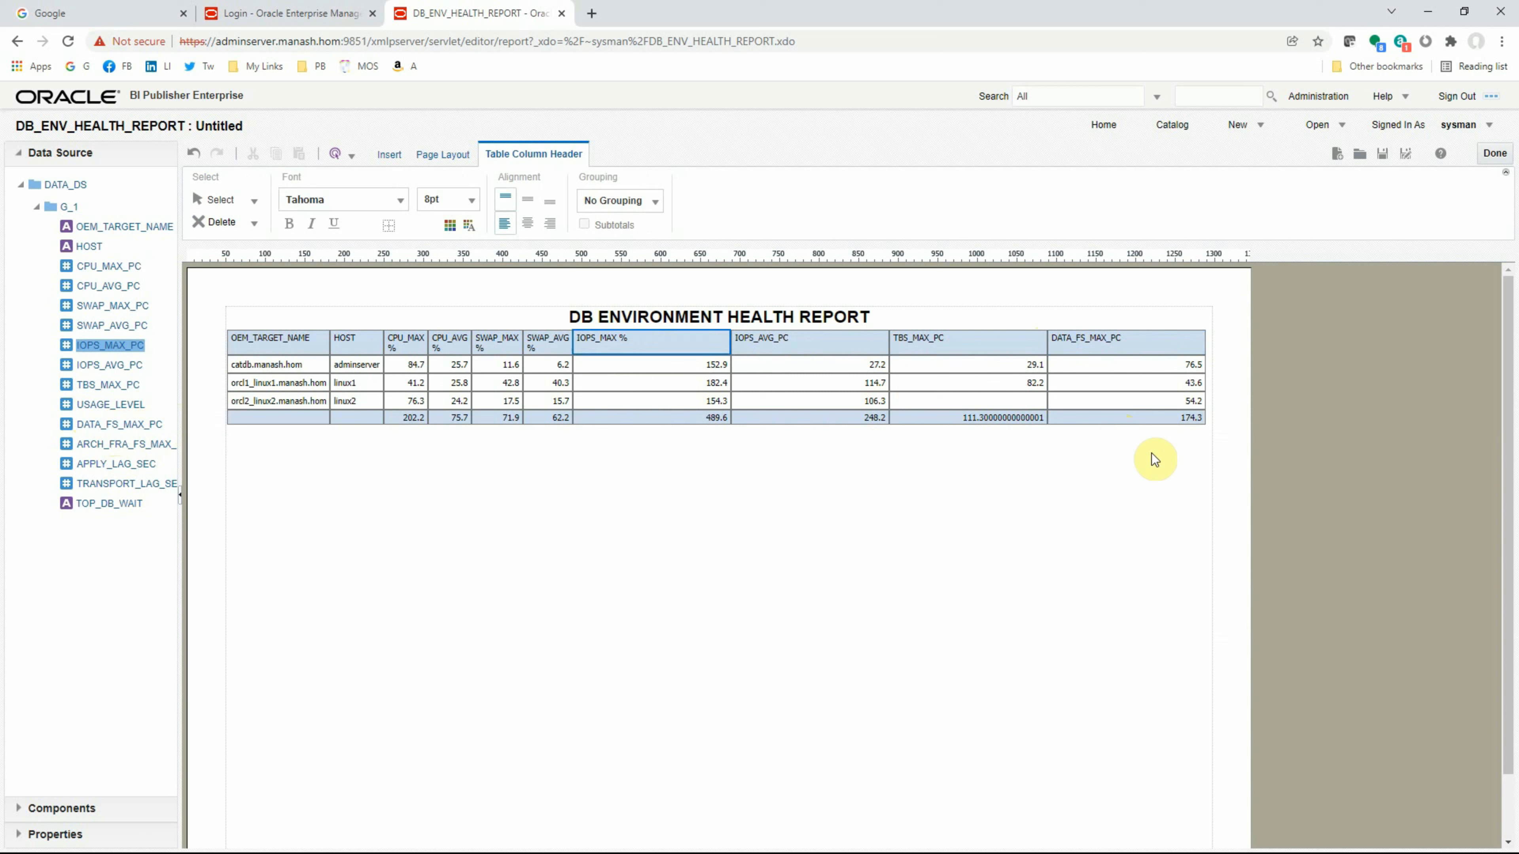
- Rename the remaining new headers to "IOPS_AVG %", "TBS_MAX %" and "DATA_FS_MAX %", and narrow the IOPS, TBS and DATA_FS columns to fit
left_click_drag(728, 343, 617, 344)
left_click_drag(776, 351, 669, 347)
left_click_drag(825, 350, 756, 350)
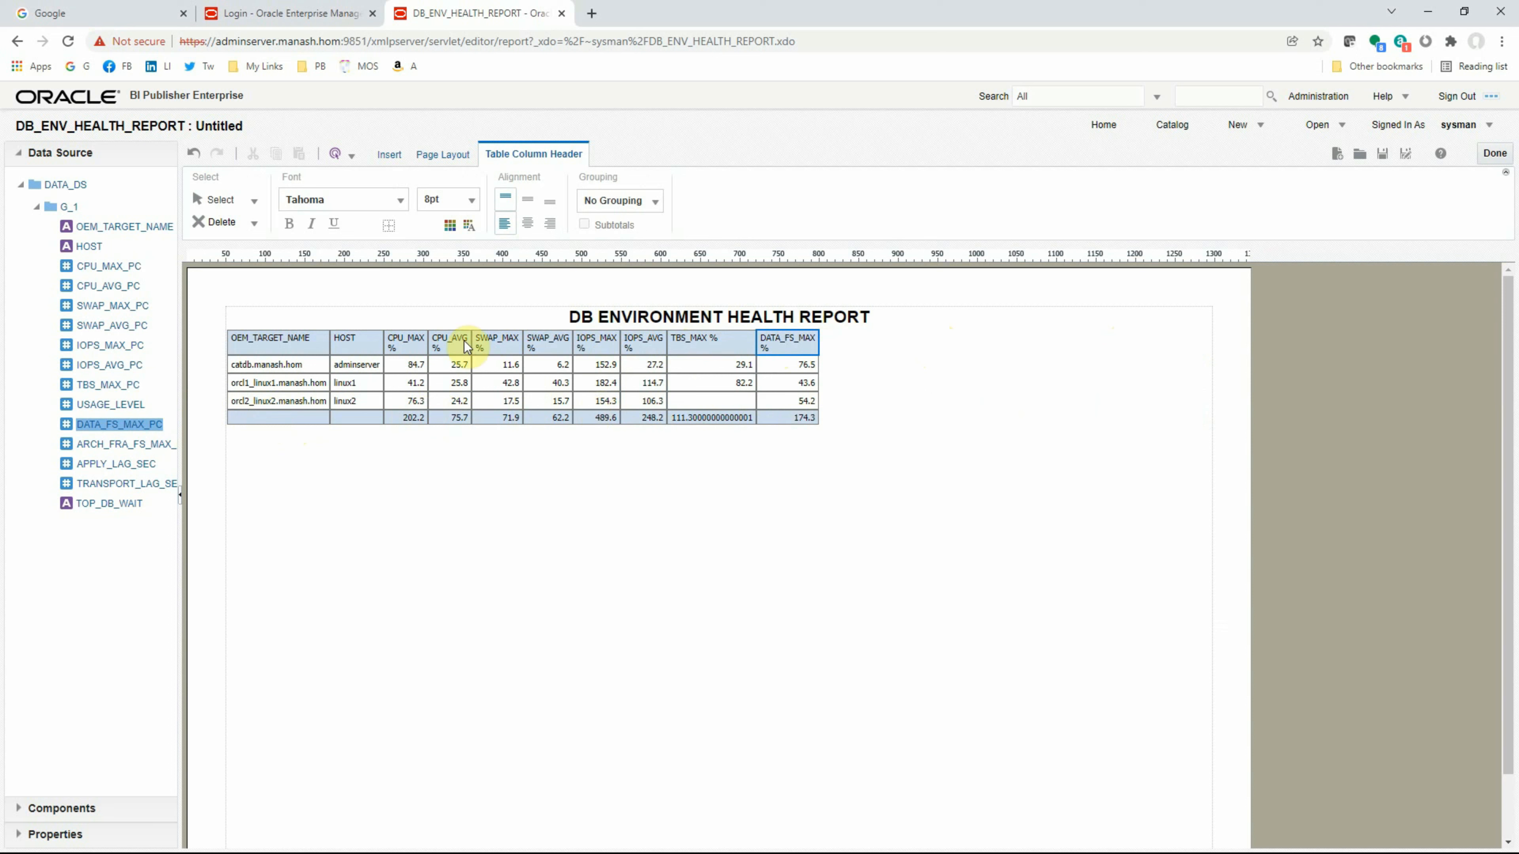
- Set the whole data table to display without its totals row
left_click(894, 392)
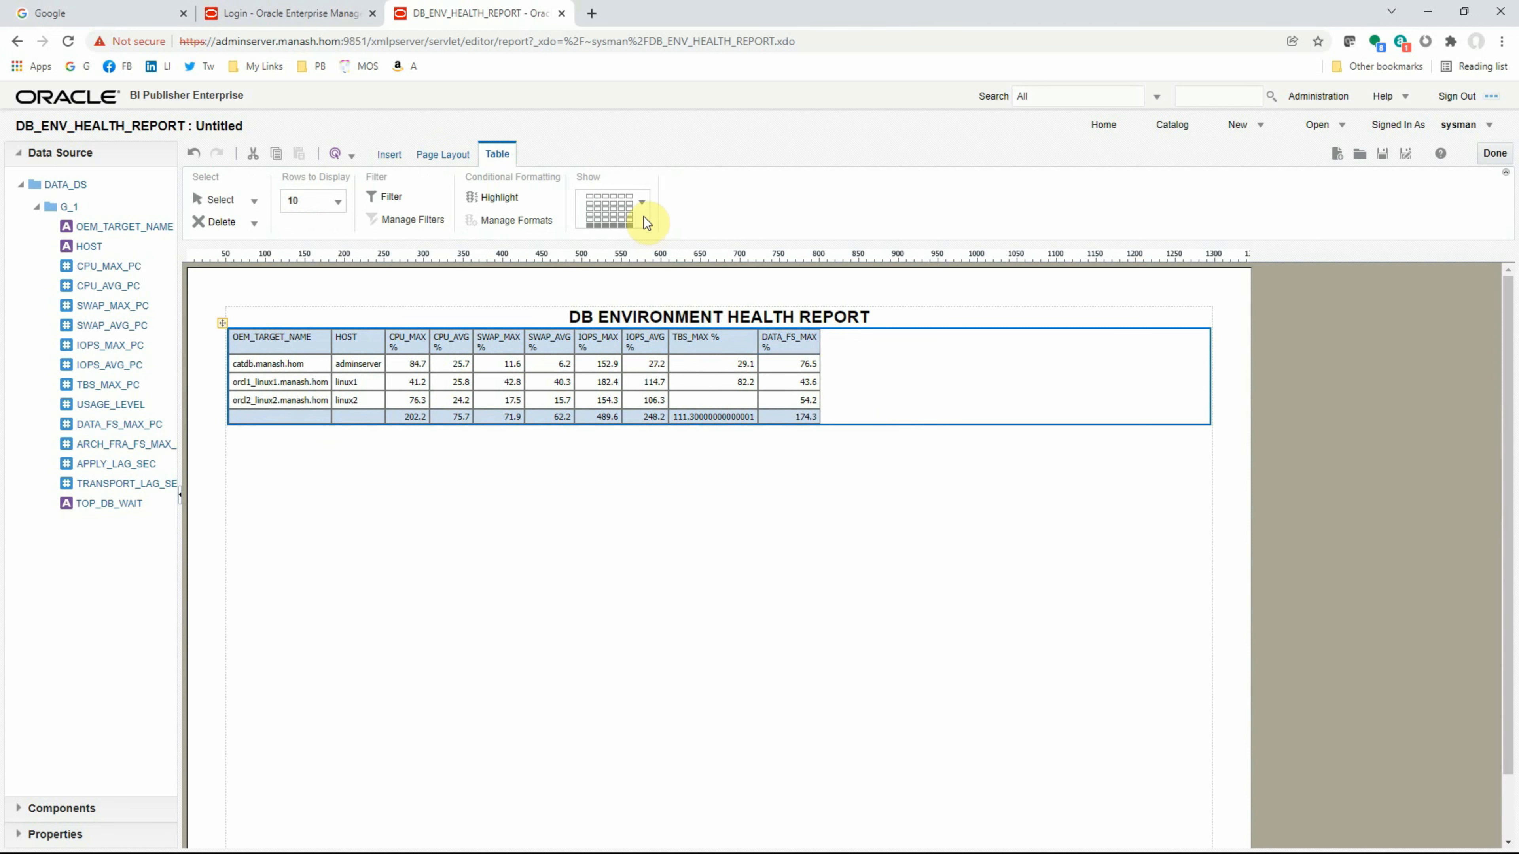
left_click(643, 206)
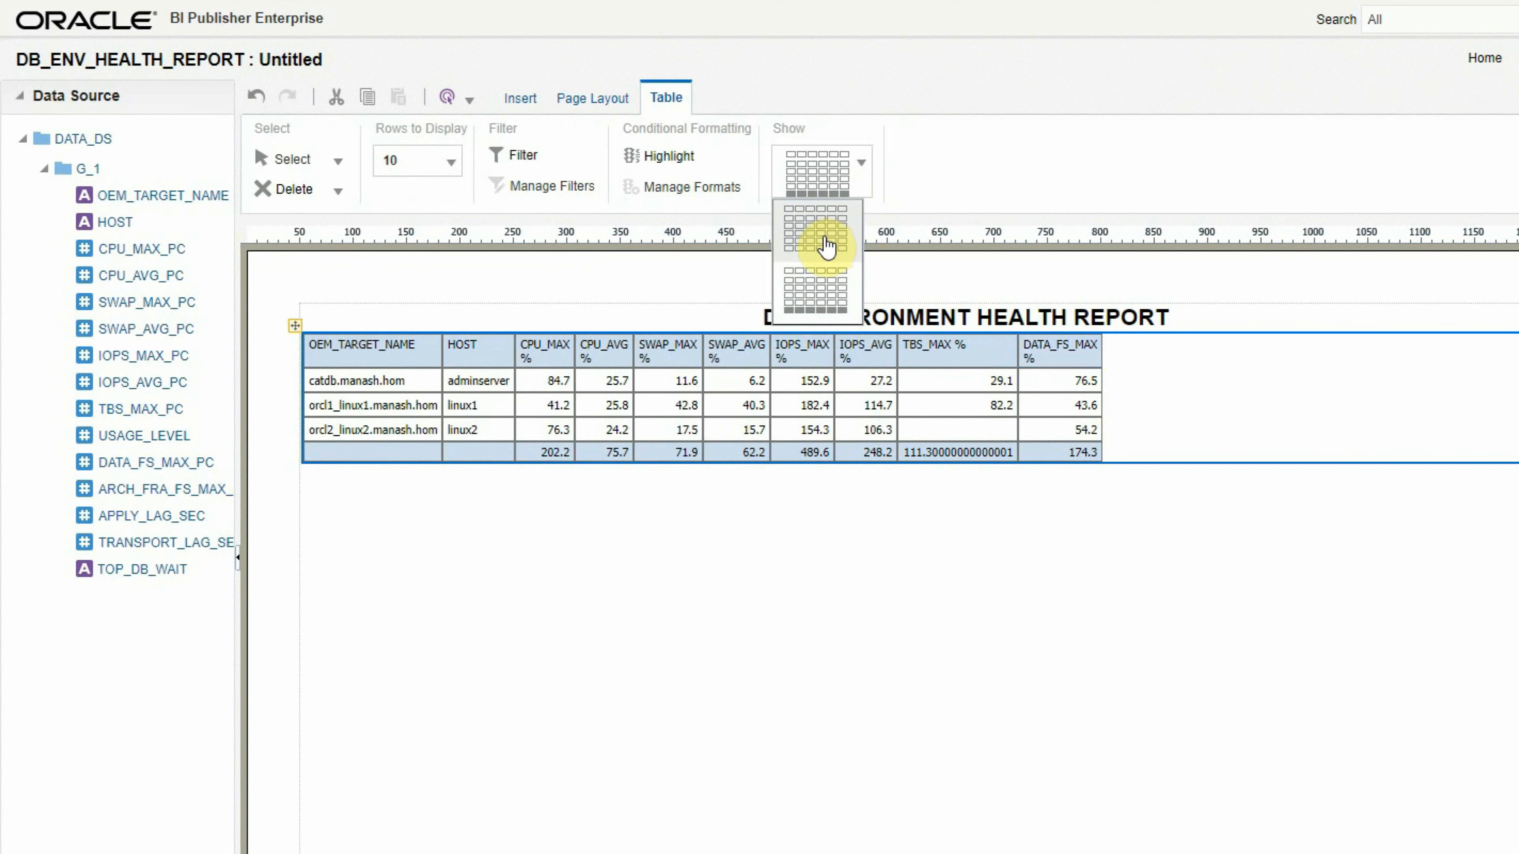
left_click(827, 245)
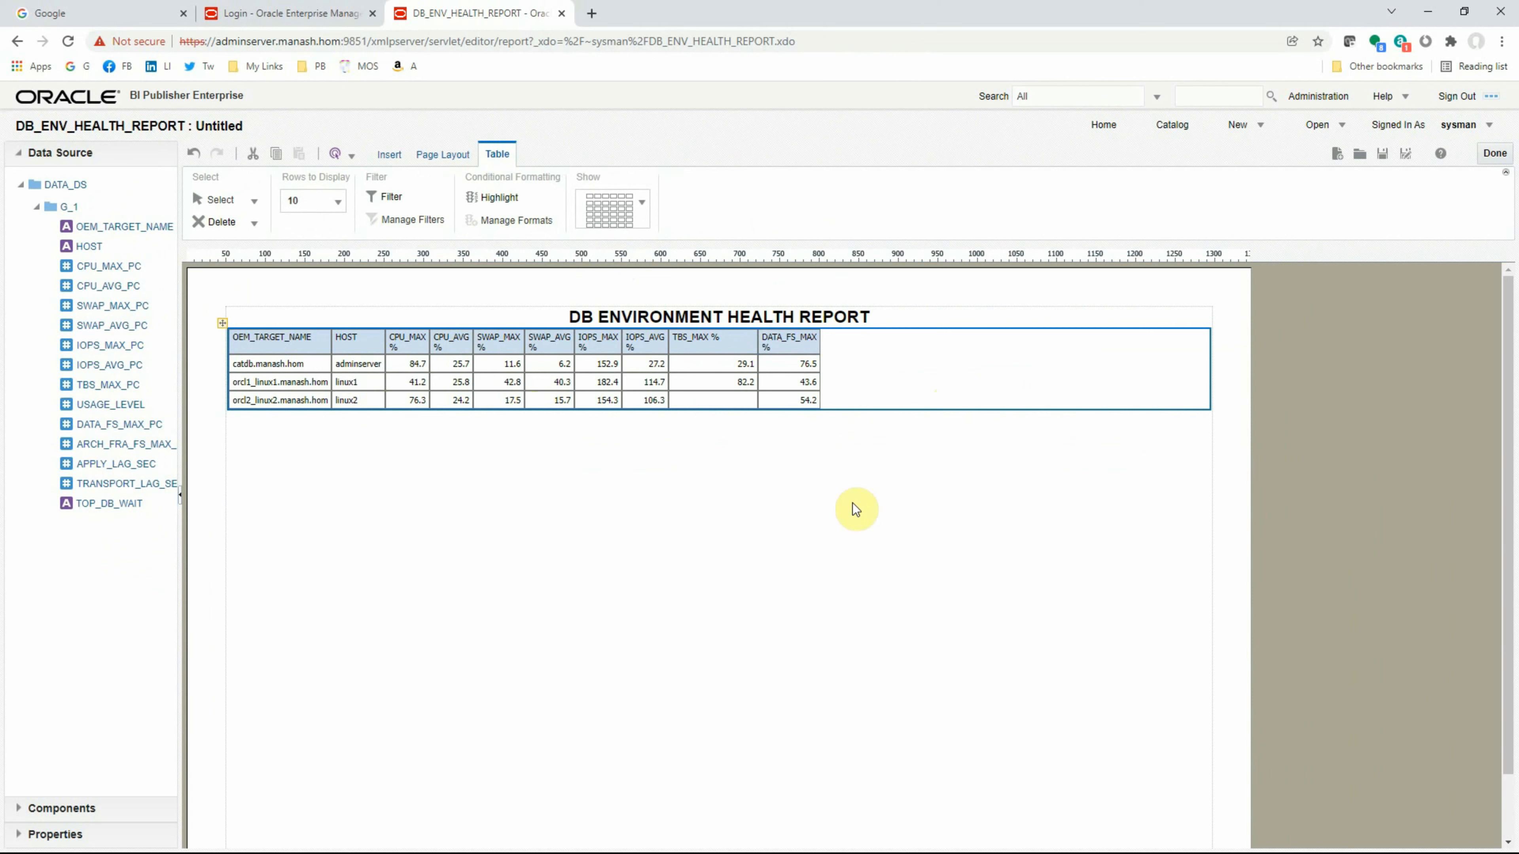
left_click(210, 534)
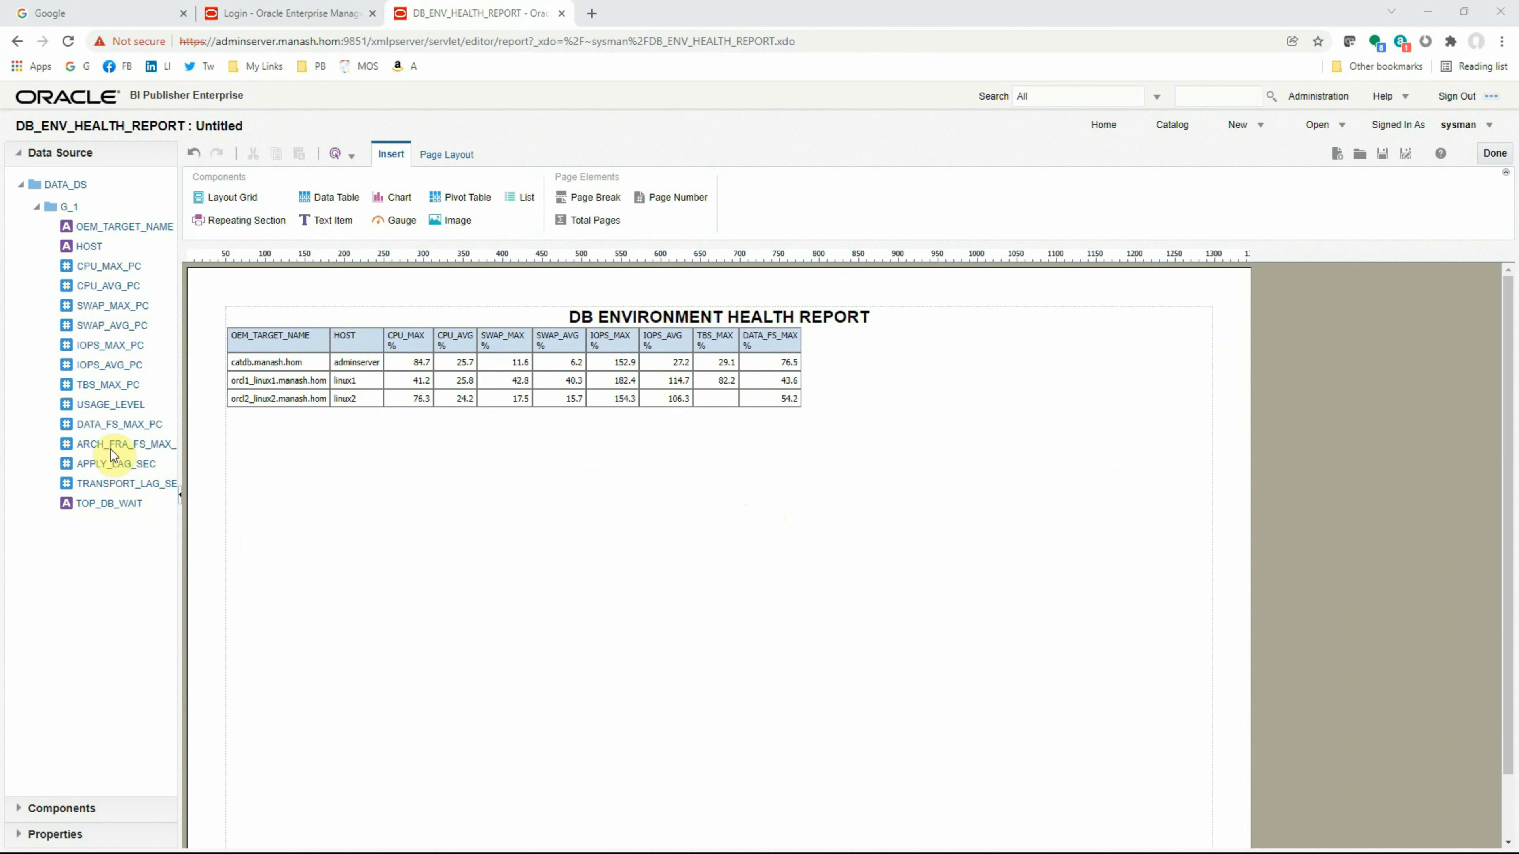
- Add ARCH_FRA_FS_MAX_PC as the last table column and narrow it so its header wraps
left_click_drag(108, 451, 858, 341)
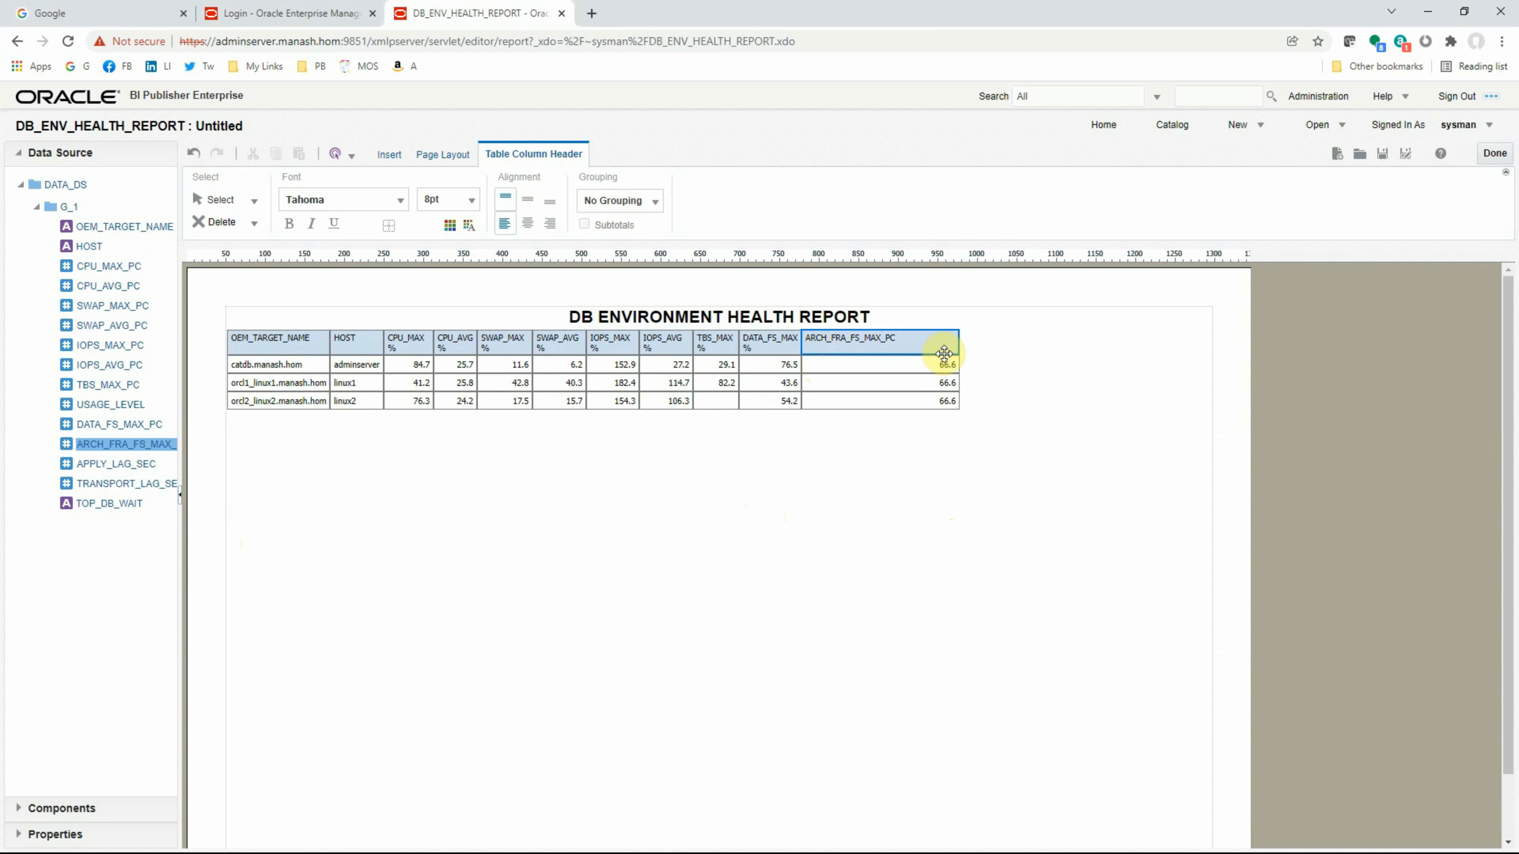
left_click_drag(957, 347, 898, 346)
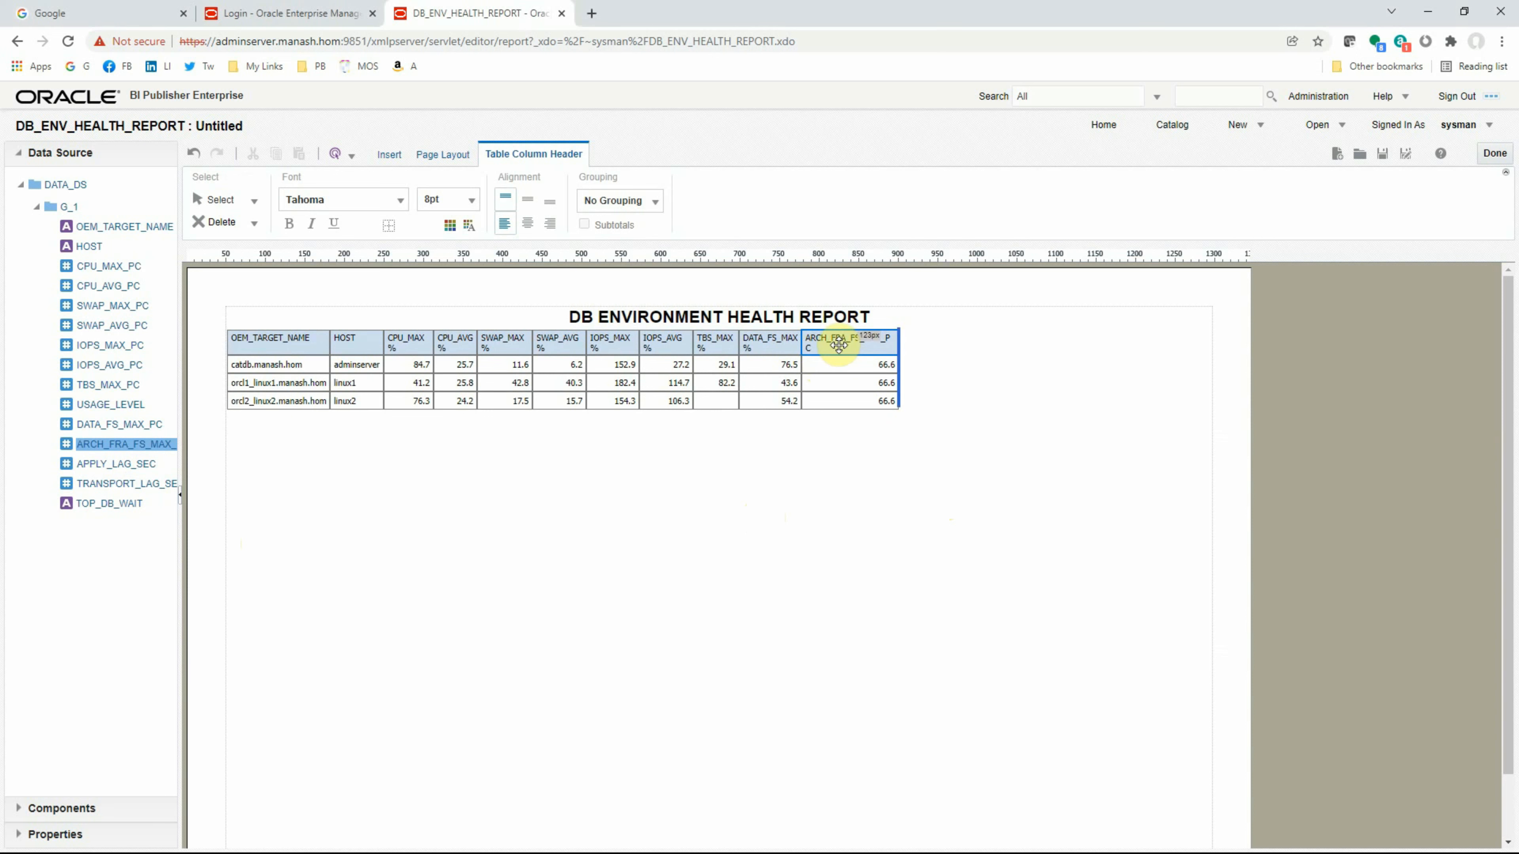
double_click(883, 341)
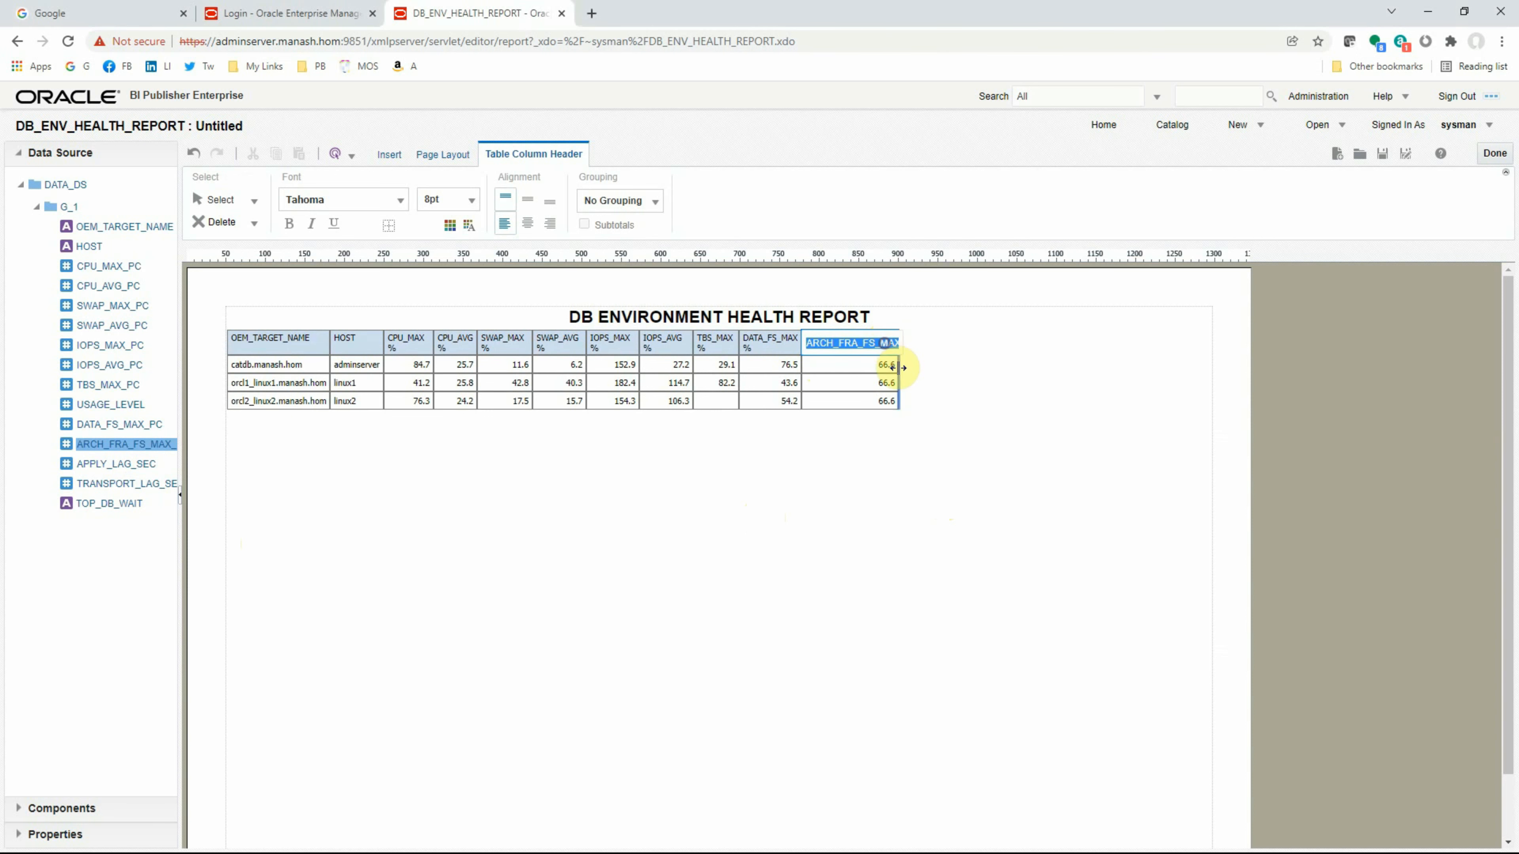
left_click(399, 537)
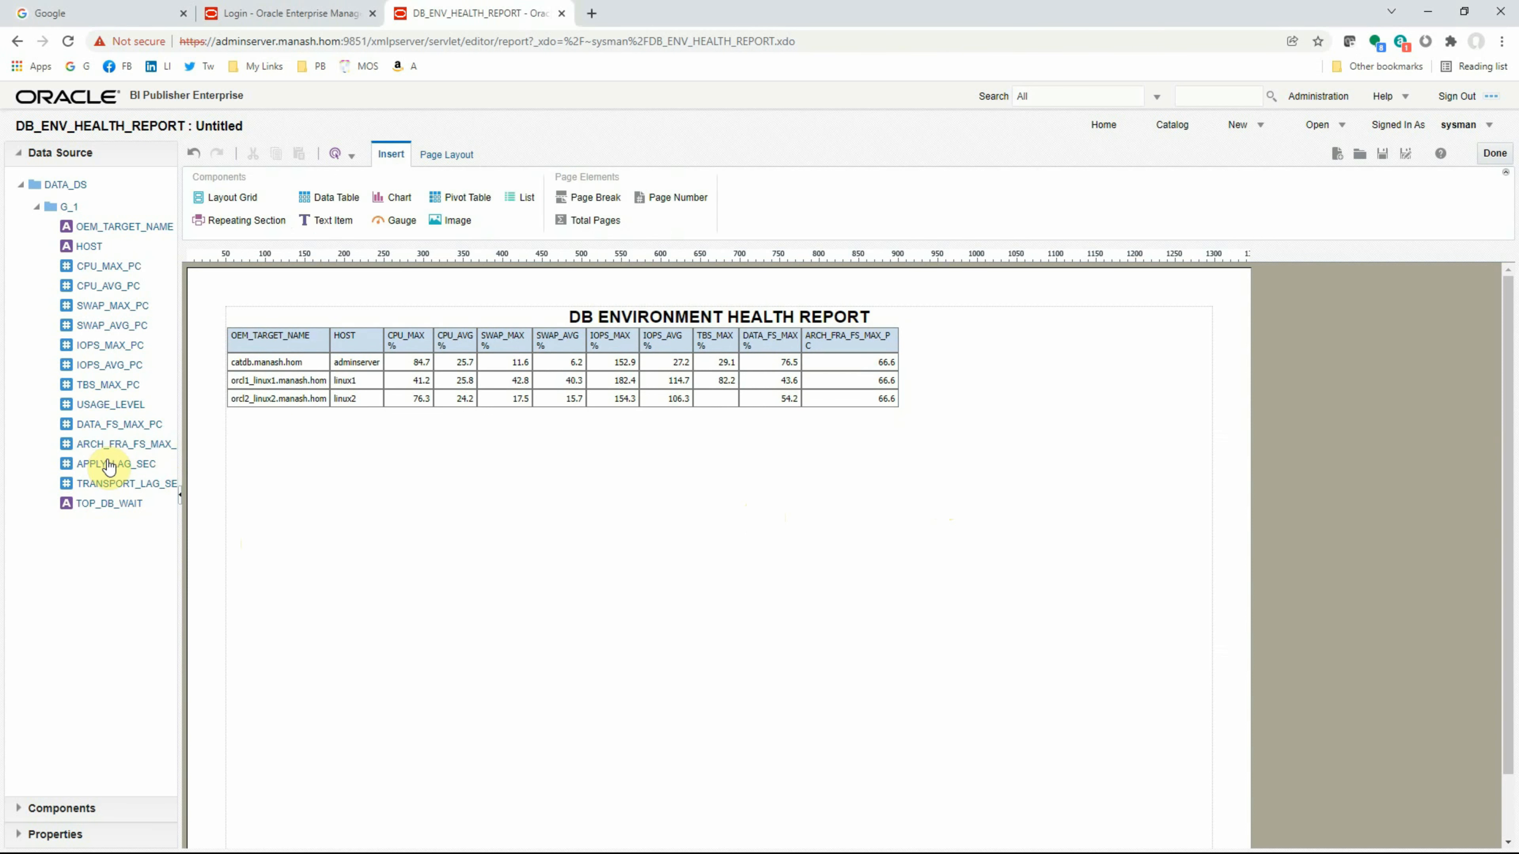
- Add APPLY_LAG_SEC and TOP_DB_WAIT as the last two columns of the data table
left_click_drag(115, 464, 993, 437)
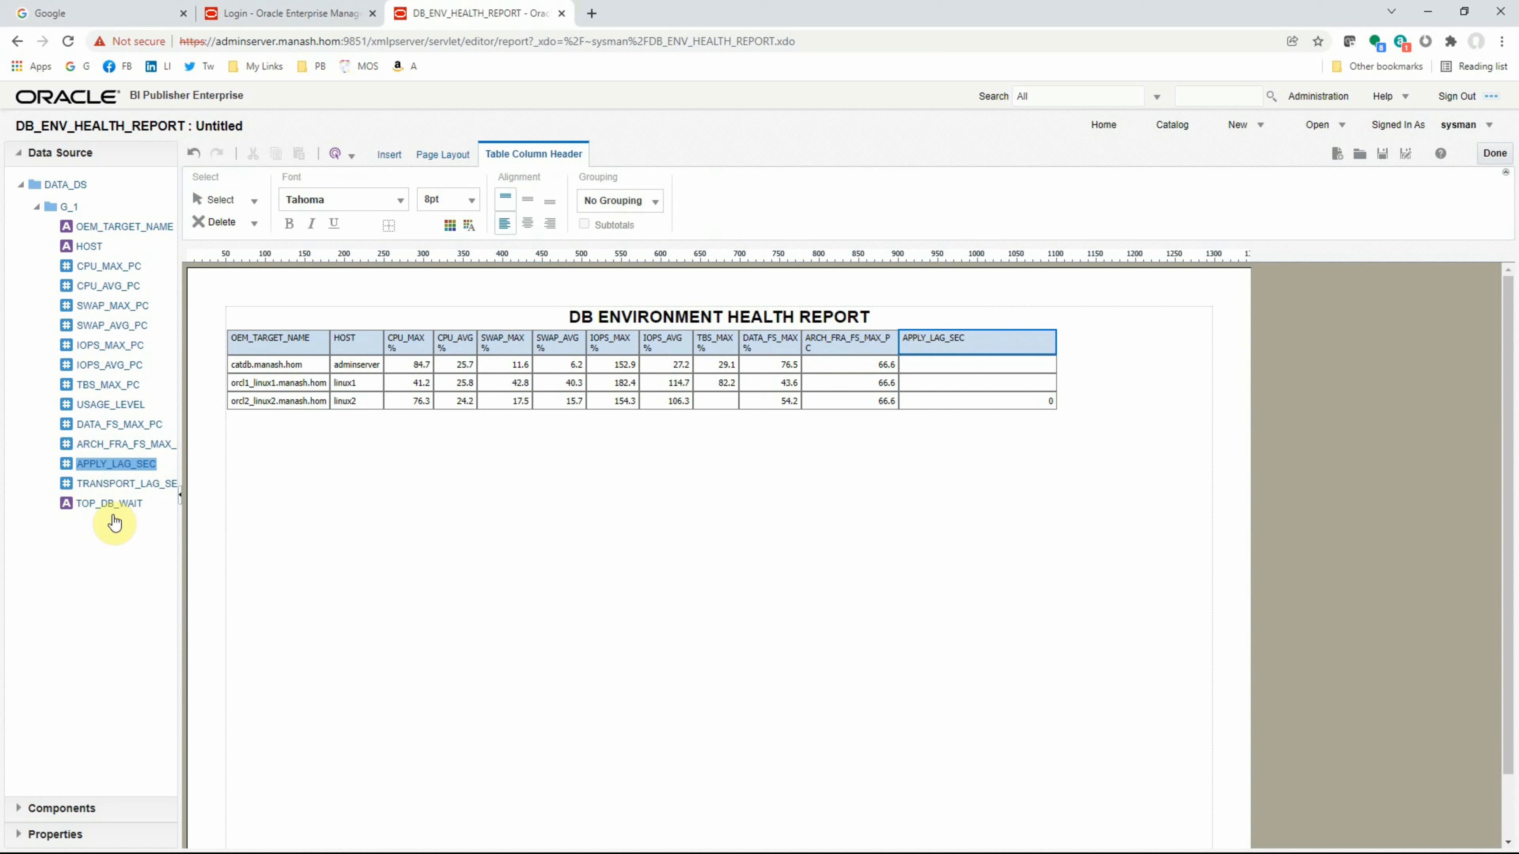
left_click_drag(93, 503, 1101, 374)
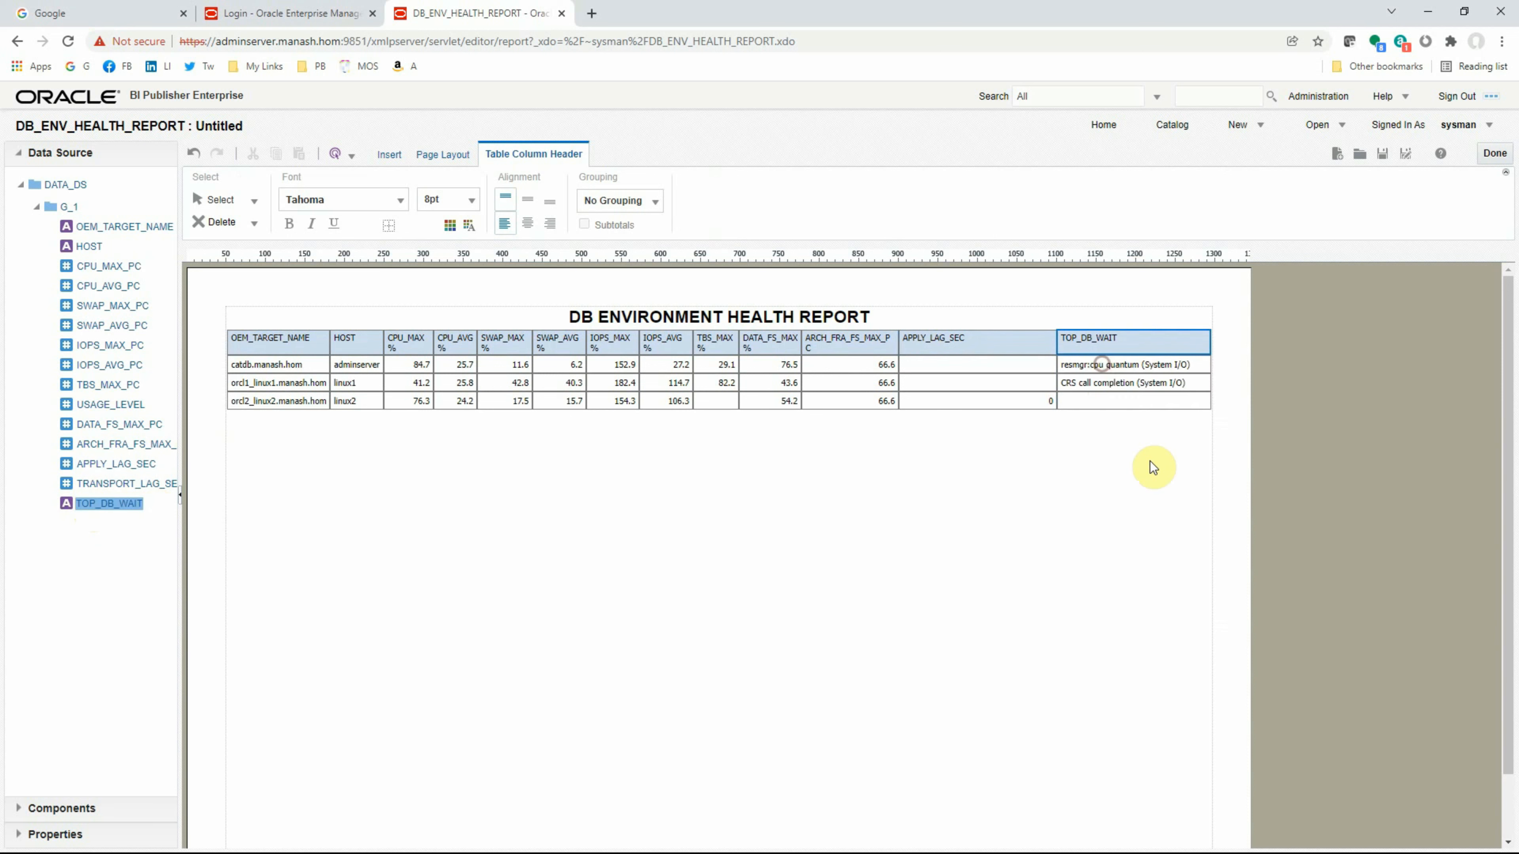
- Rename the ARCH_FRA_FS_MAX_PC column header to "ARCH_FRA_FS_MAX %"
left_click(861, 345)
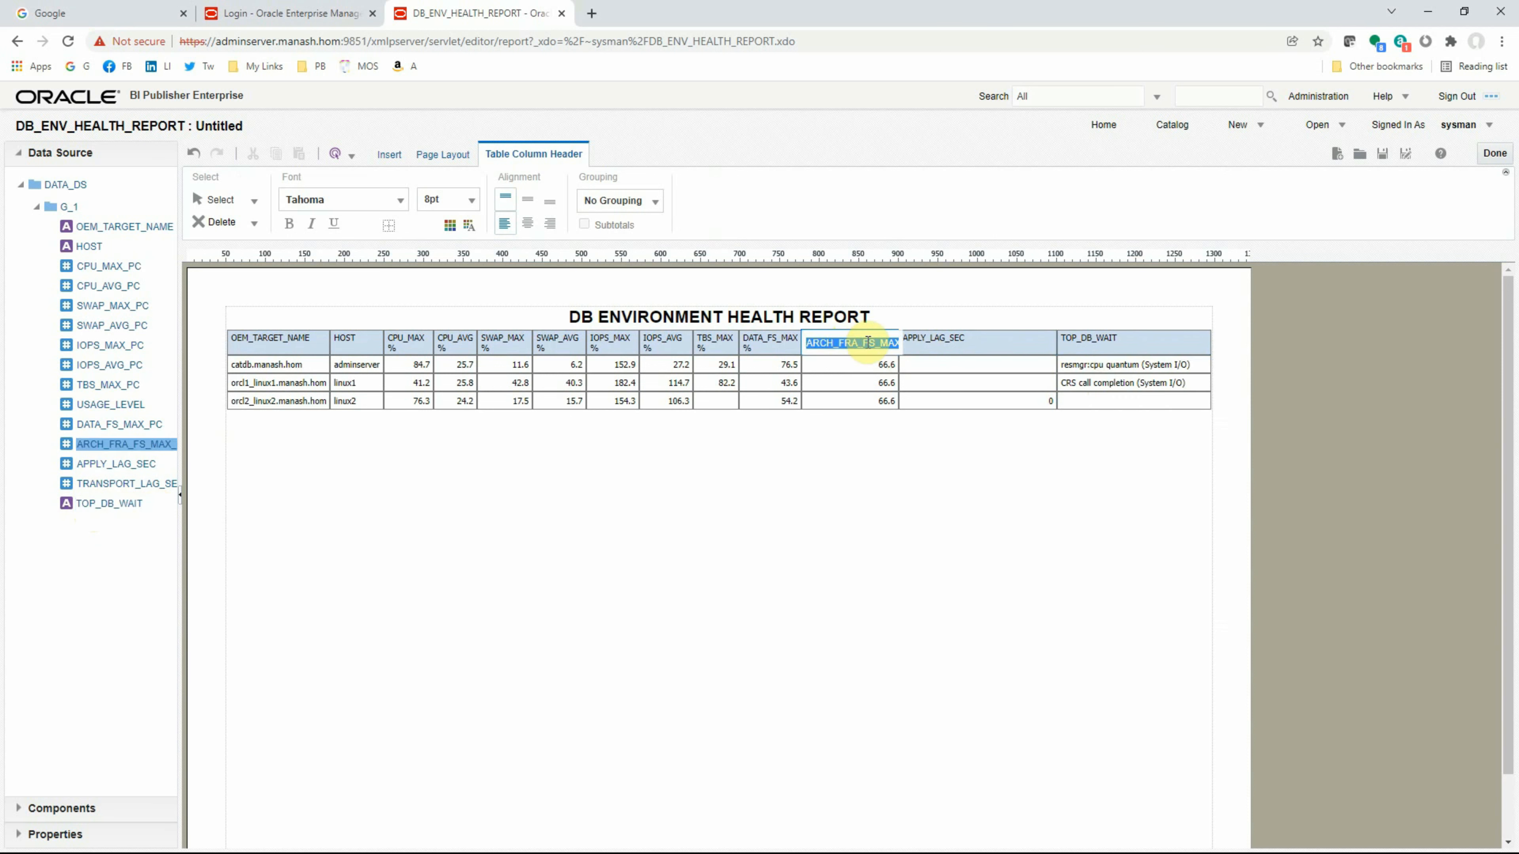
left_click(867, 343)
key("End")
key("Left")
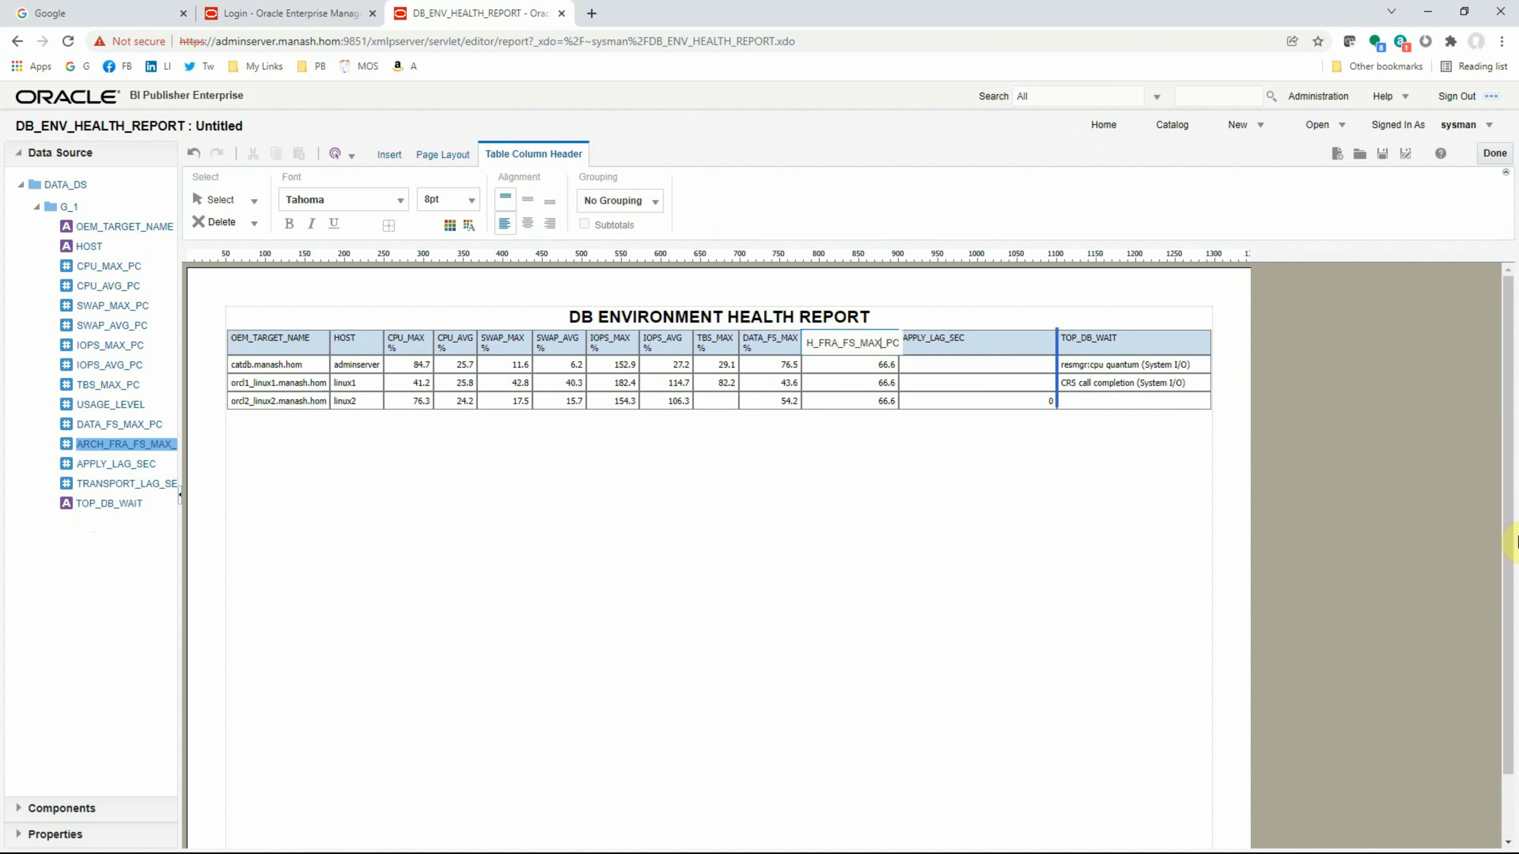
key("shift+End")
type("%")
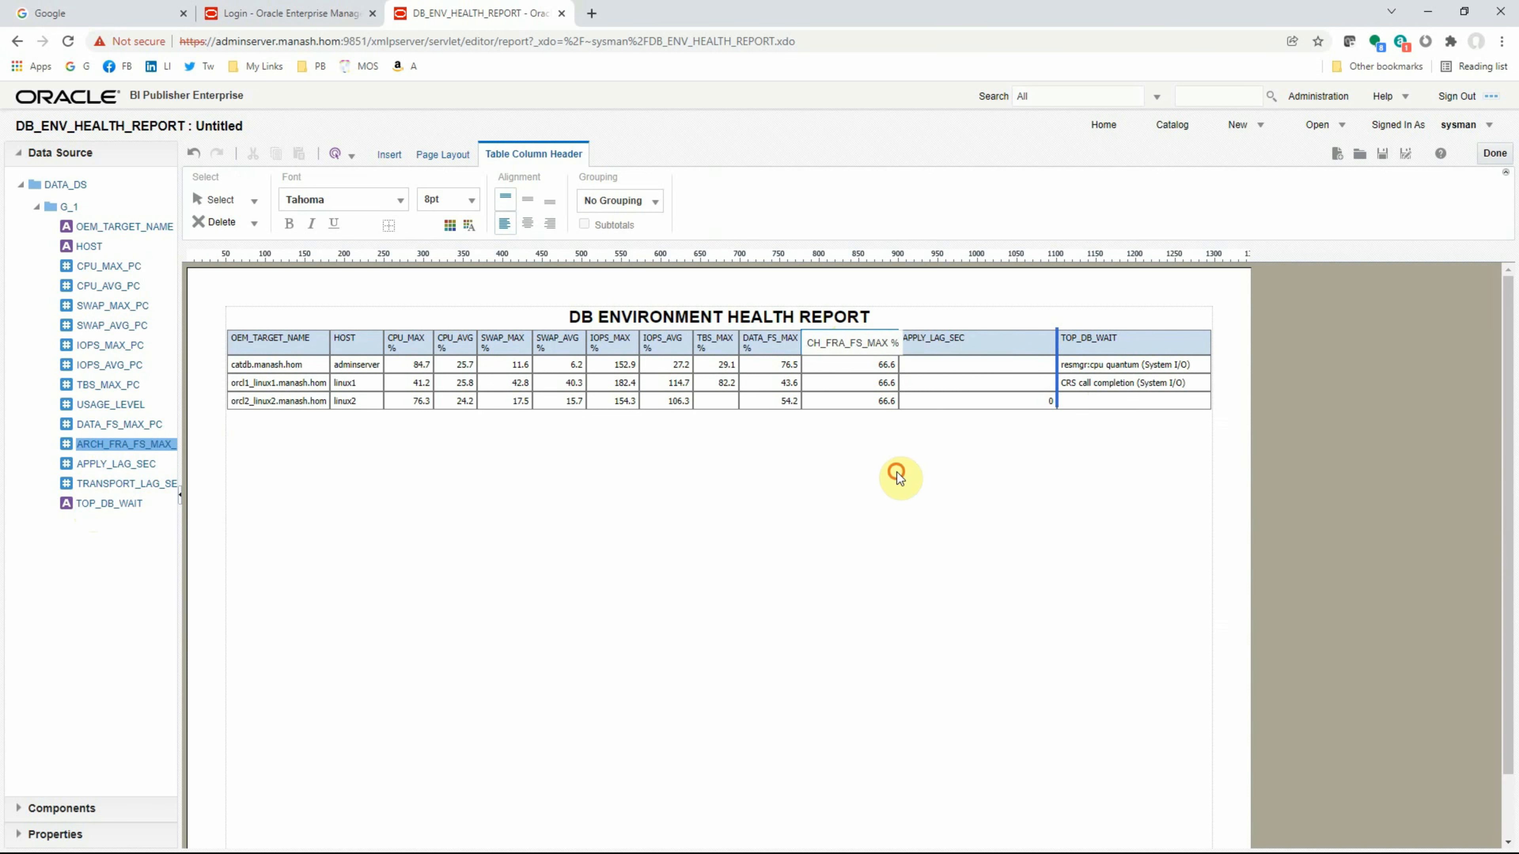
left_click(897, 476)
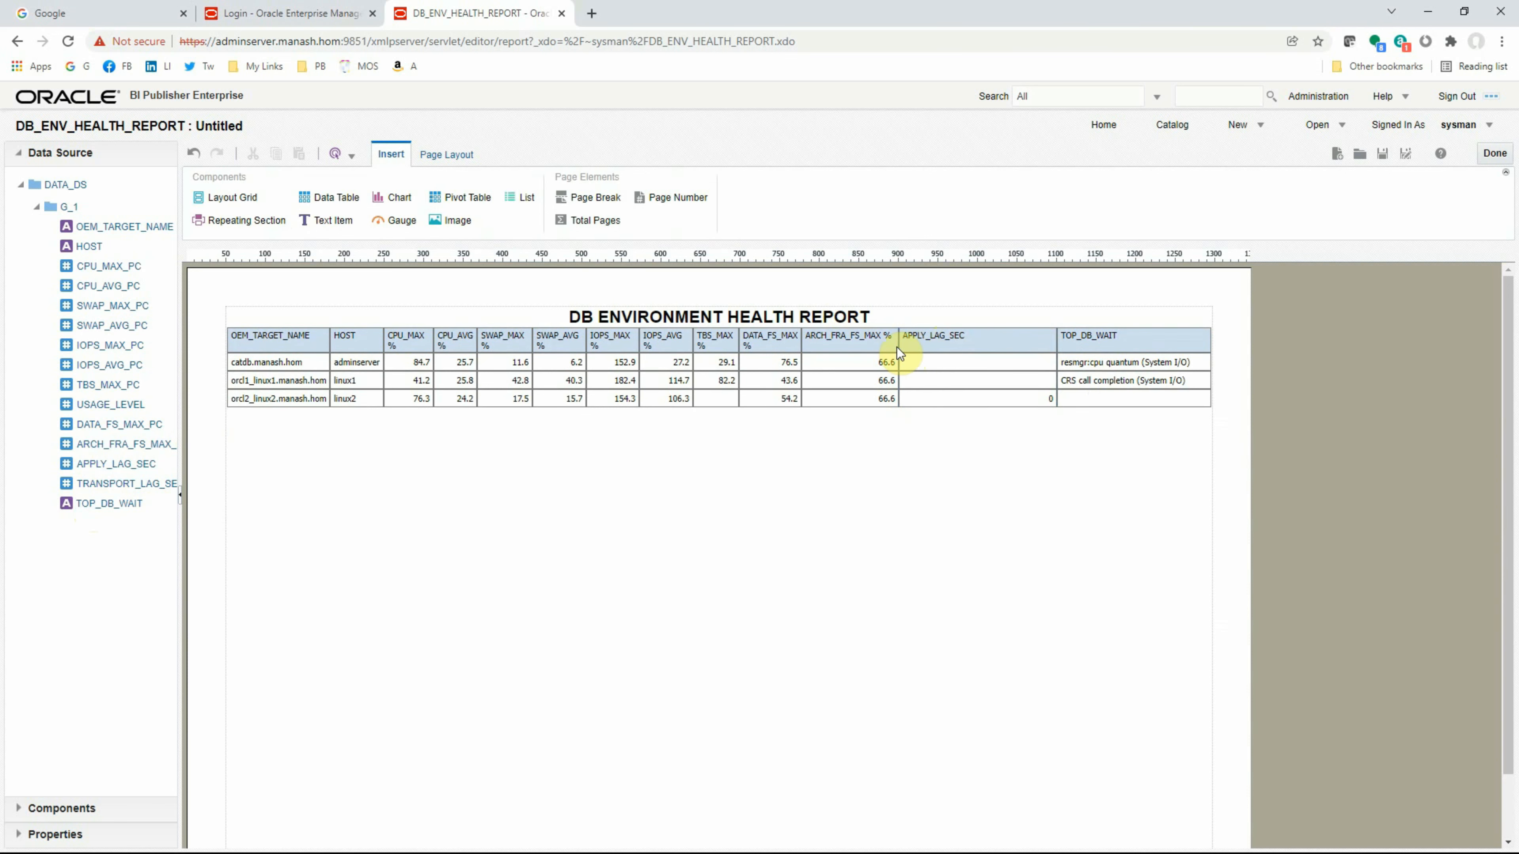
- Narrow the ARCH_FRA_FS_MAX % and APPLY_LAG_SEC columns to fit, and widen TOP_DB_WAIT out to the page margin
left_click_drag(897, 346, 884, 349)
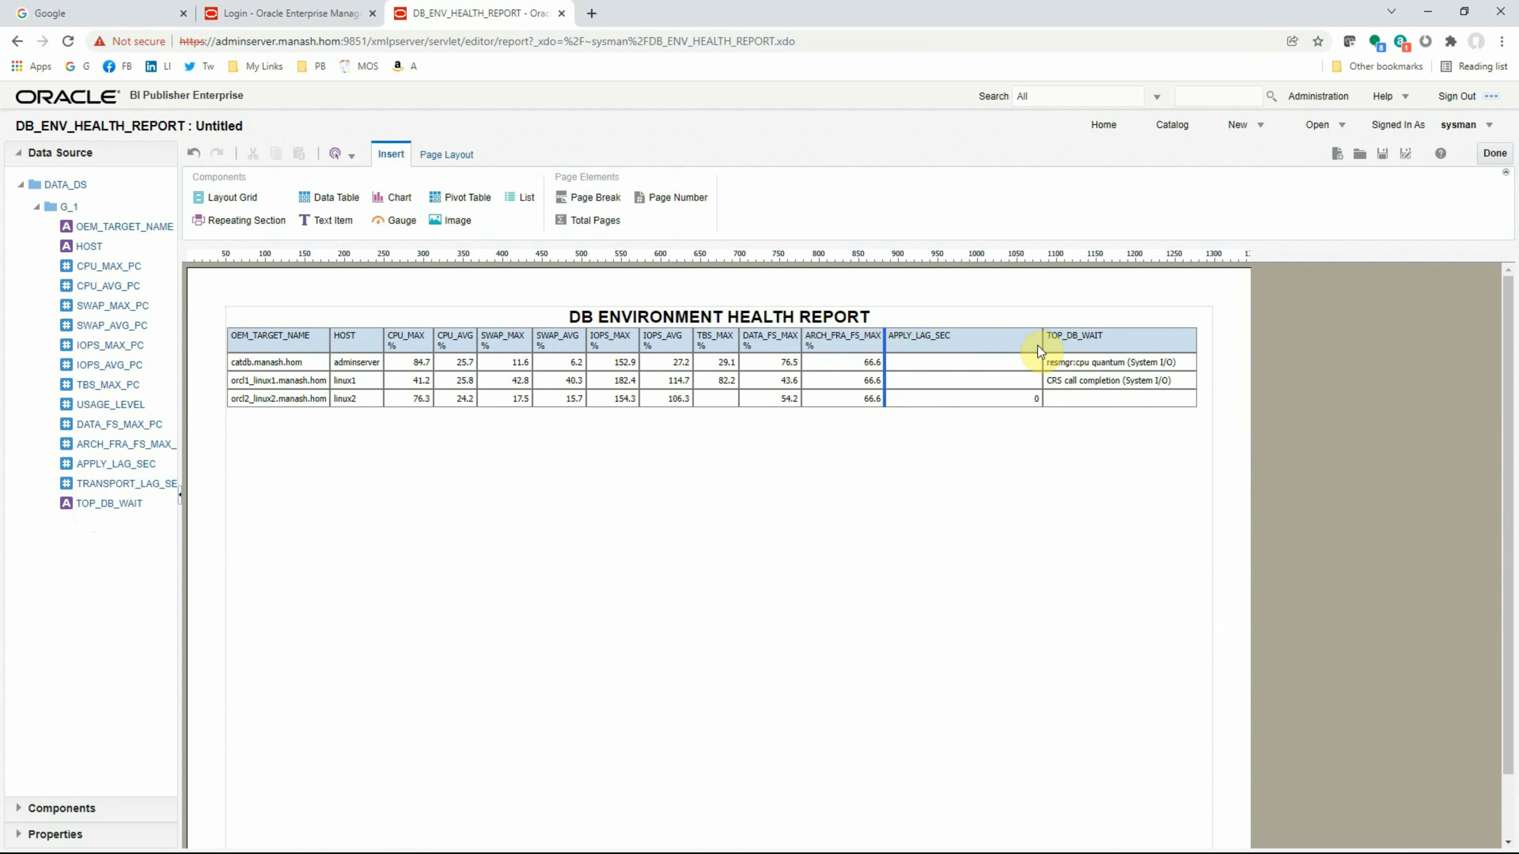
left_click_drag(1045, 344, 961, 340)
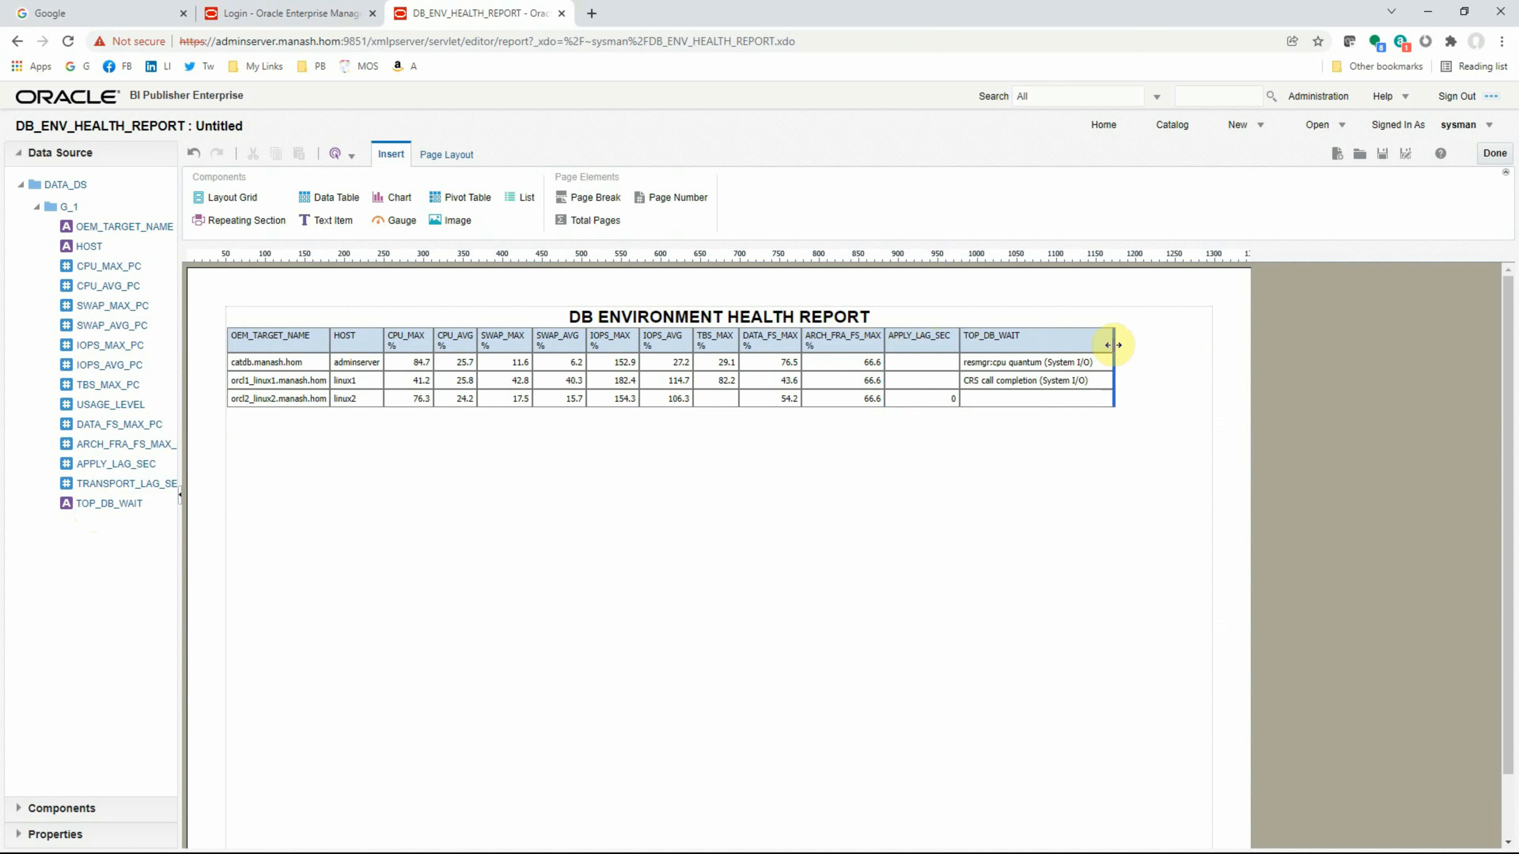
left_click_drag(1116, 346, 1211, 347)
- Save the report layout under the name "Layout-1"
left_click(1382, 157)
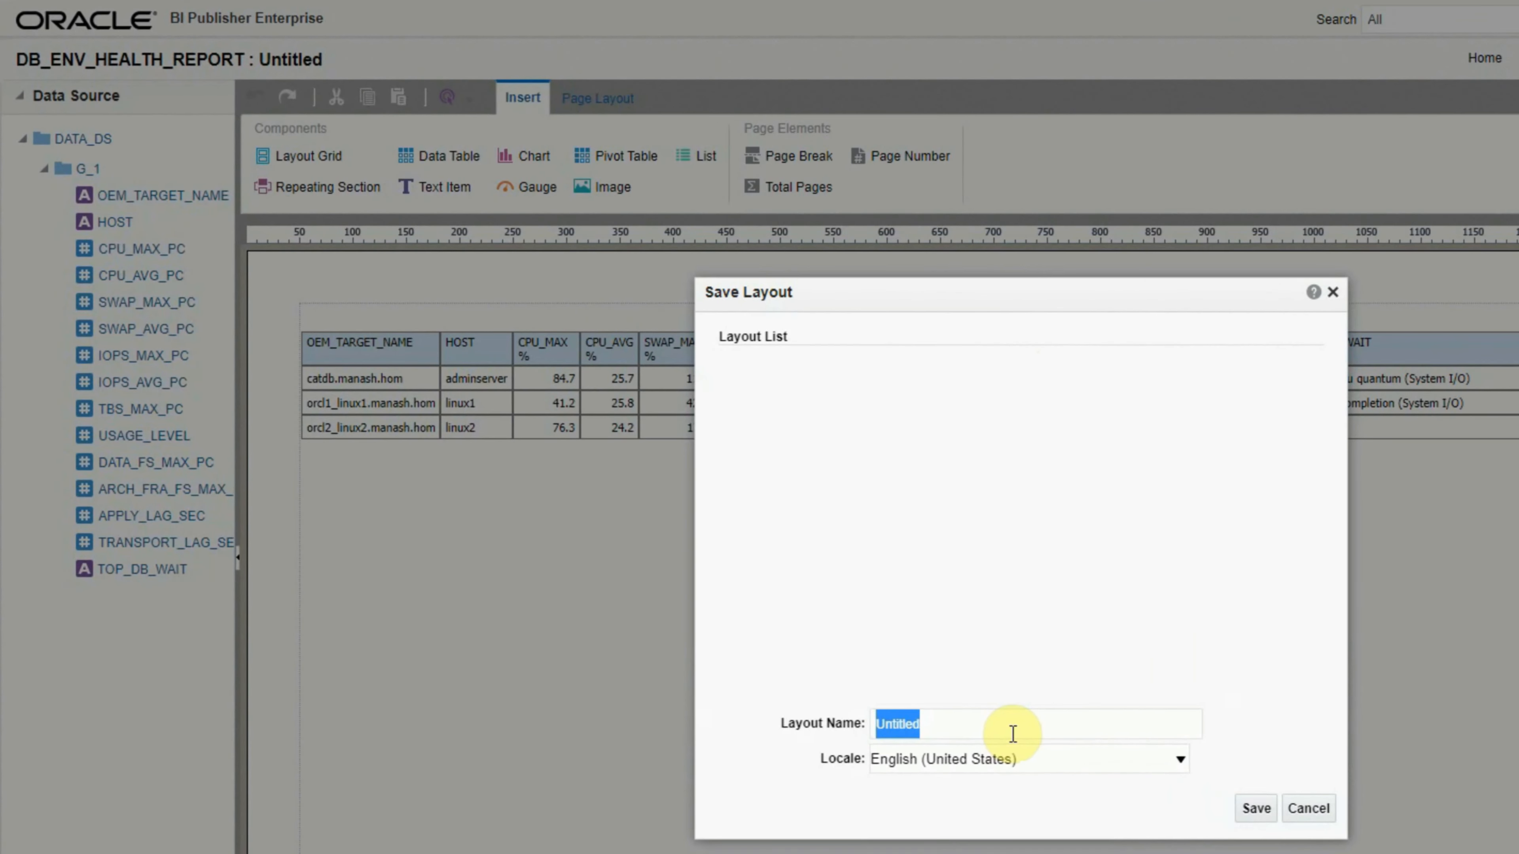
key("BackSpace")
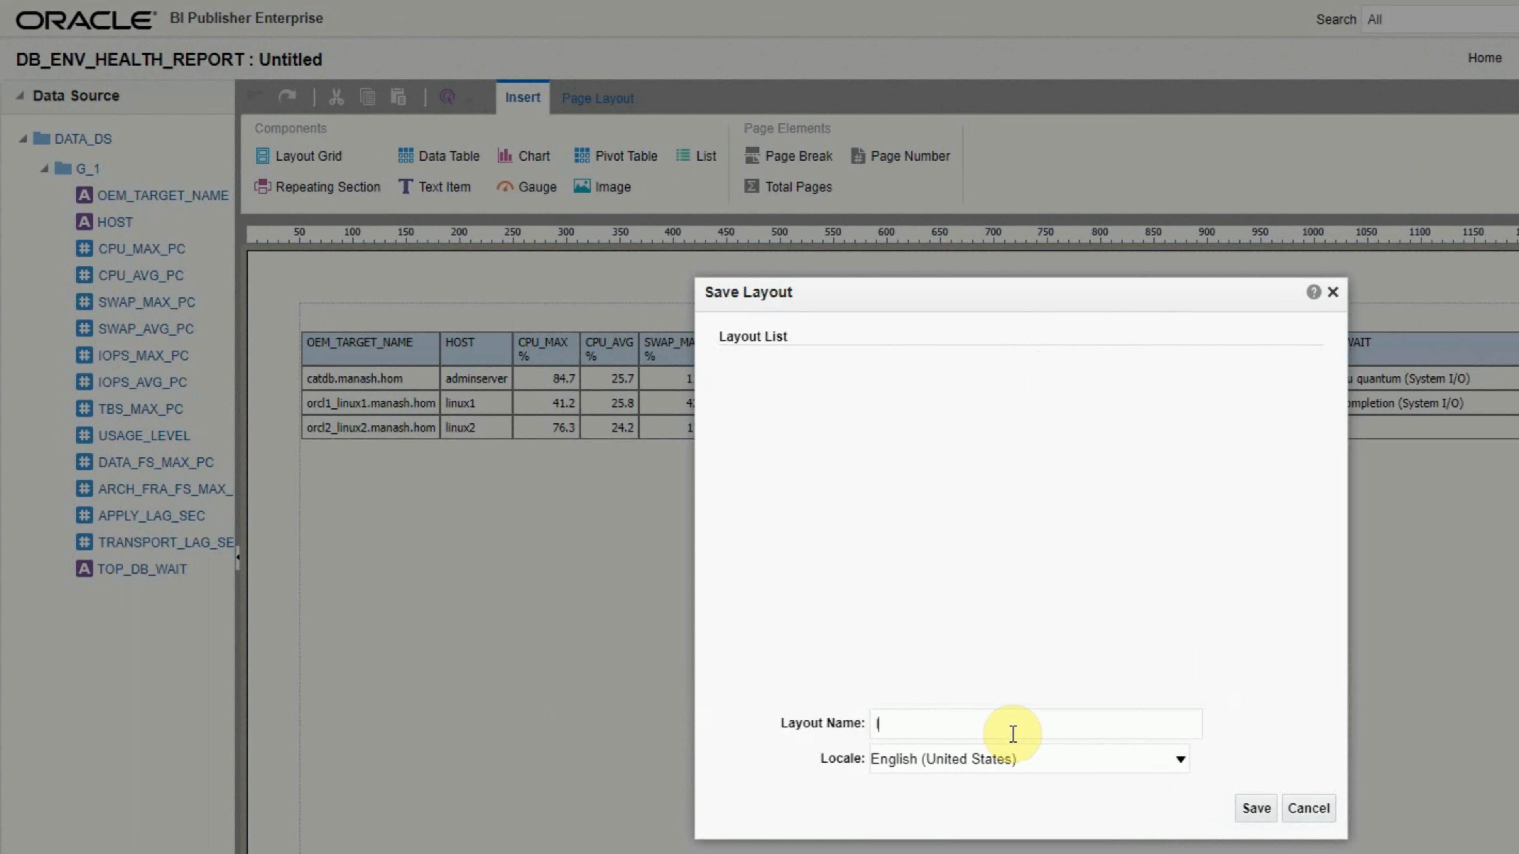
type("Layout-1")
left_click(1256, 809)
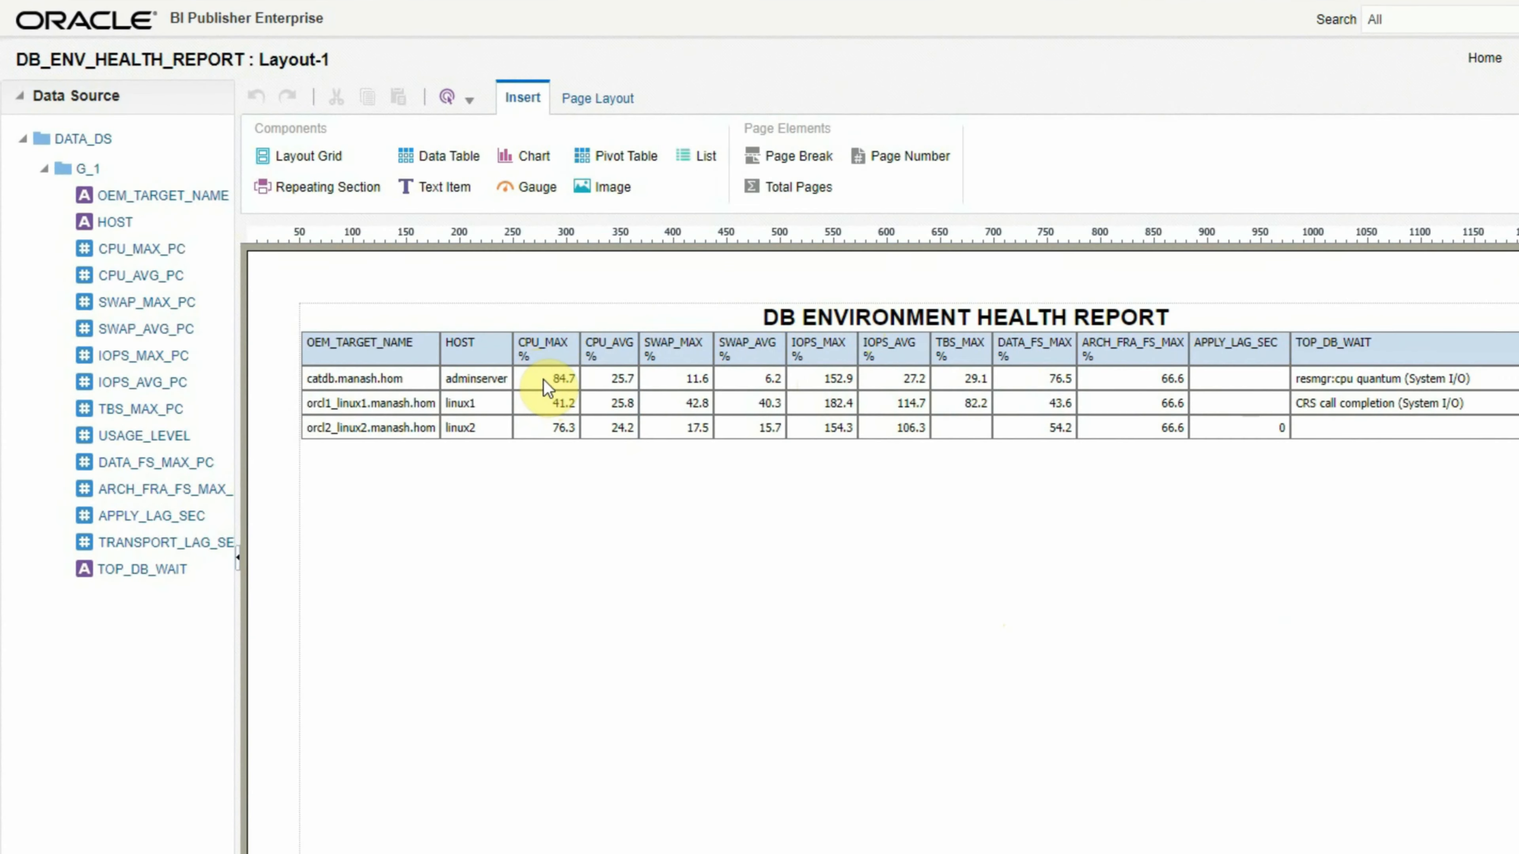
- Create a highlight condition on the CPU_MAX % column for CPU_MAX_PC values greater than or equal to 90
left_click(405, 362)
left_click(540, 383)
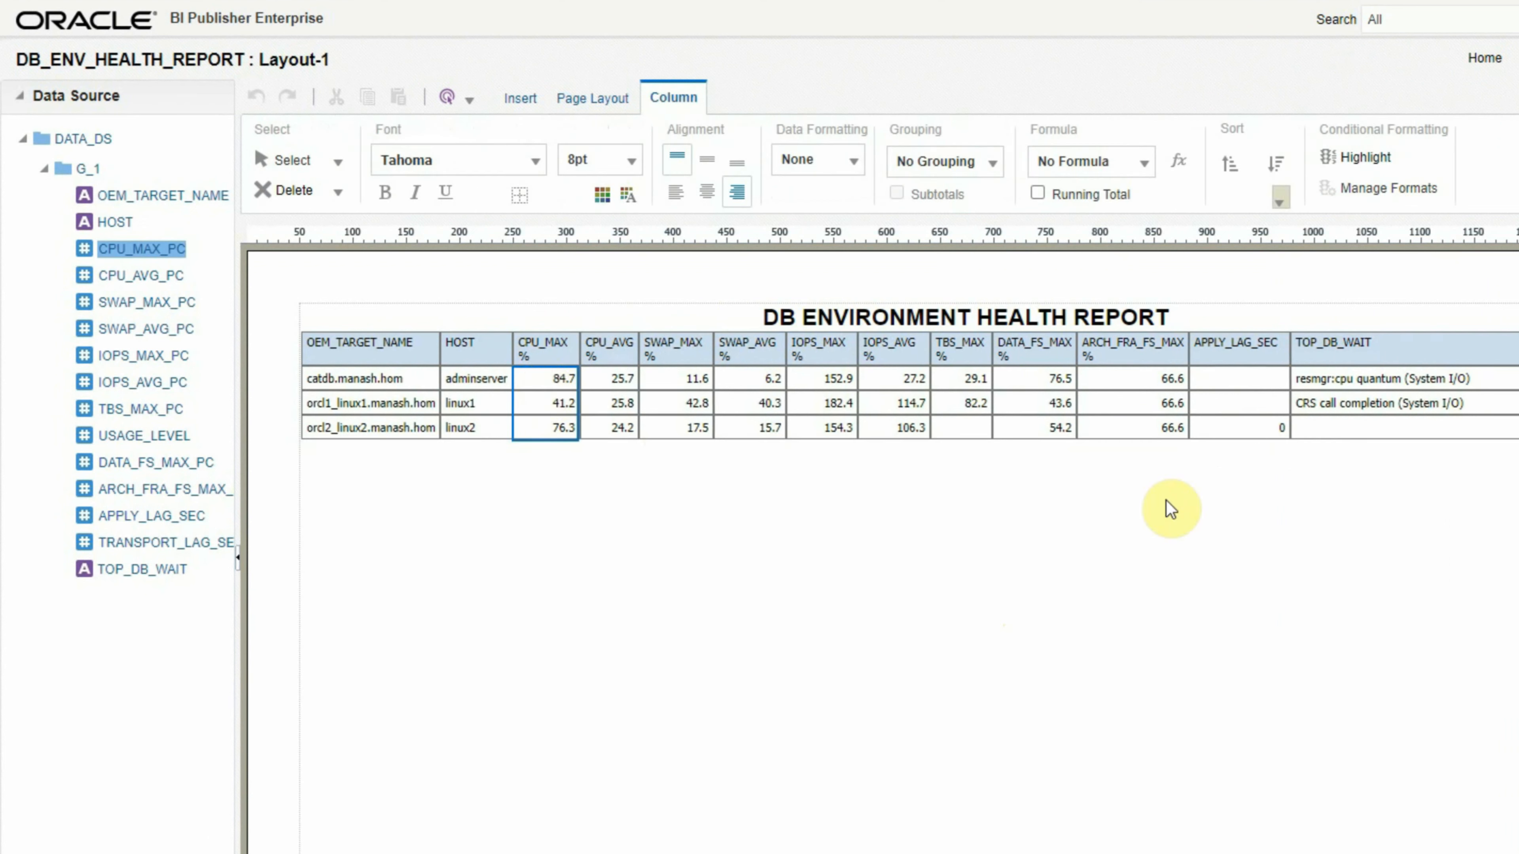
left_click(1368, 163)
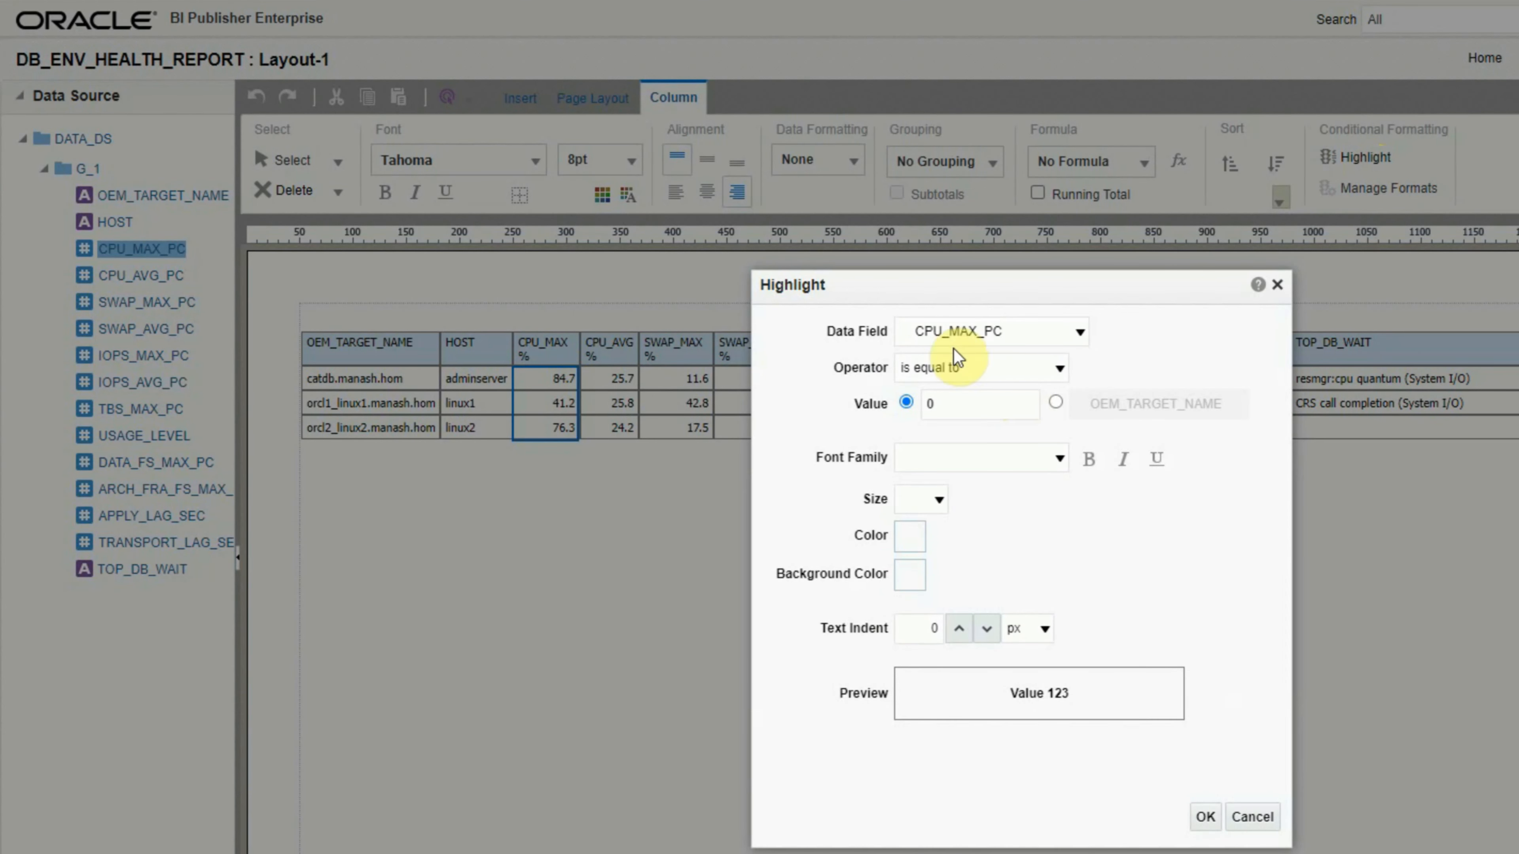
left_click(1006, 366)
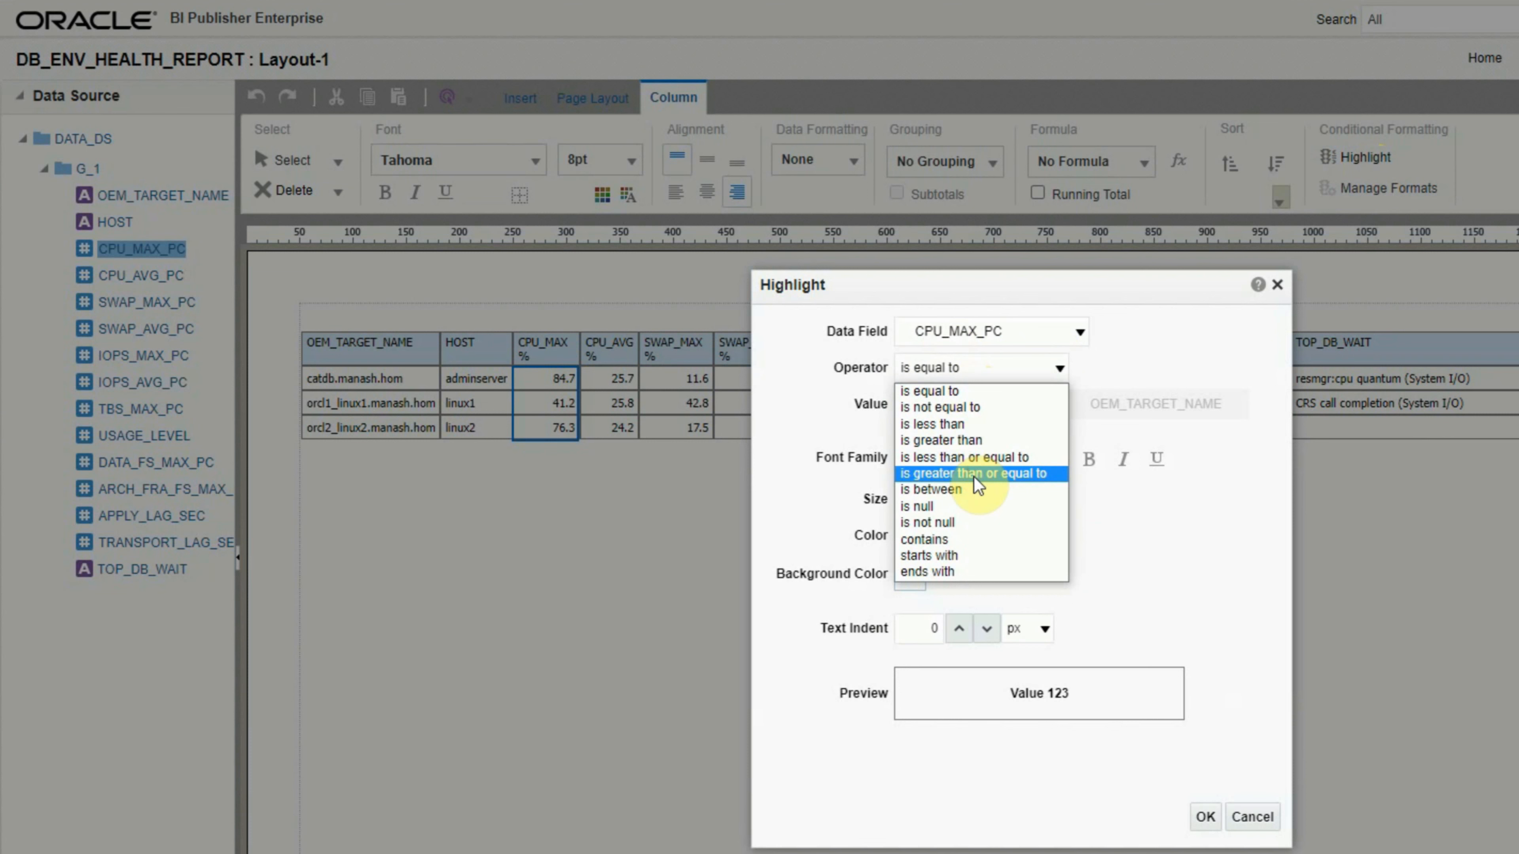
left_click(975, 474)
double_click(959, 403)
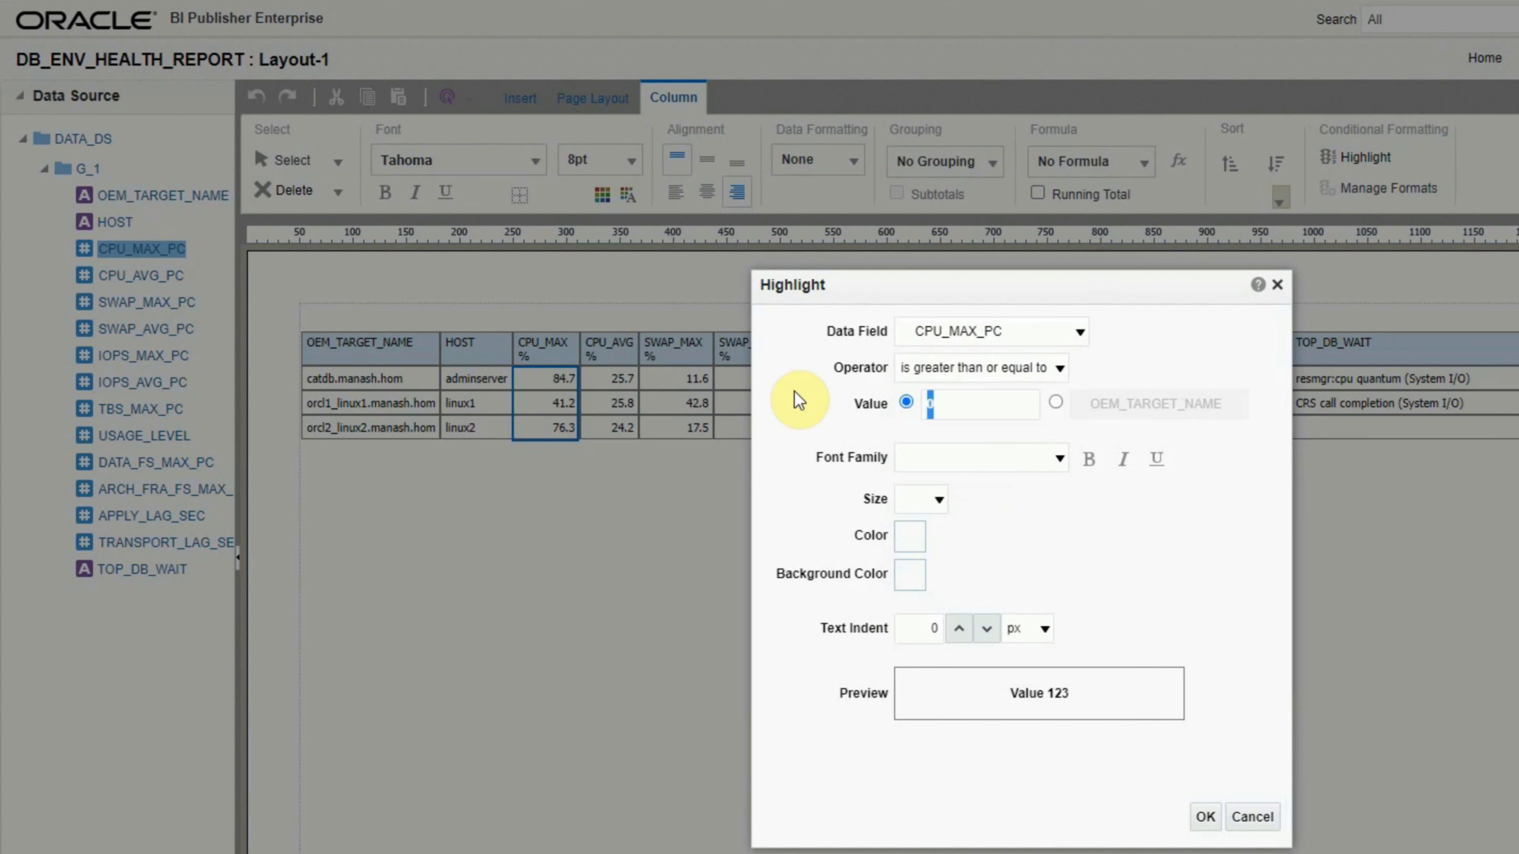
type("90")
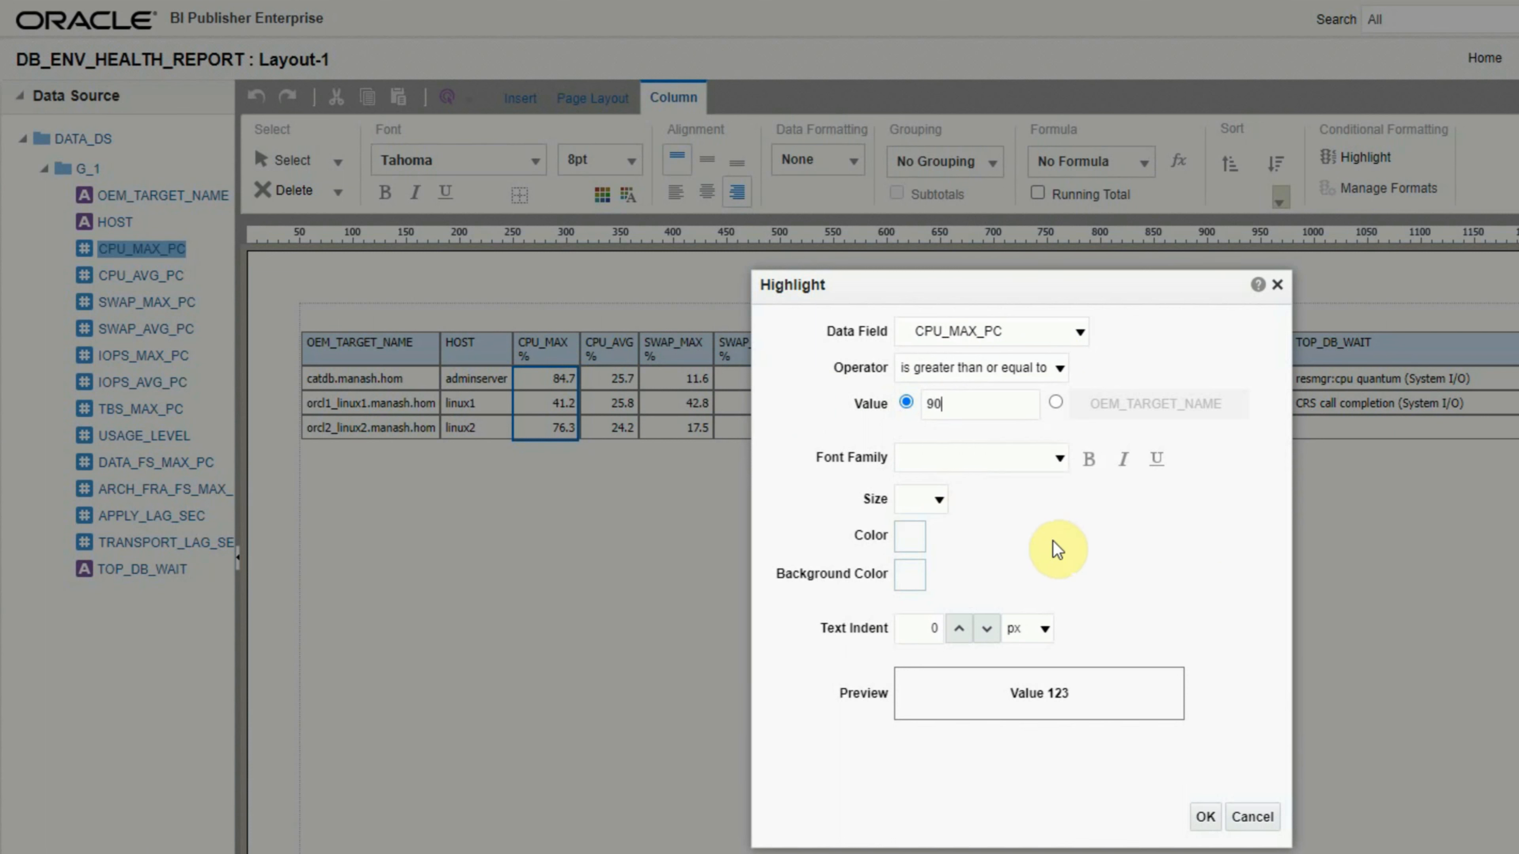
- Give the CPU_MAX_PC highlight white text on a red ff0000 background and apply the rule
left_click(911, 538)
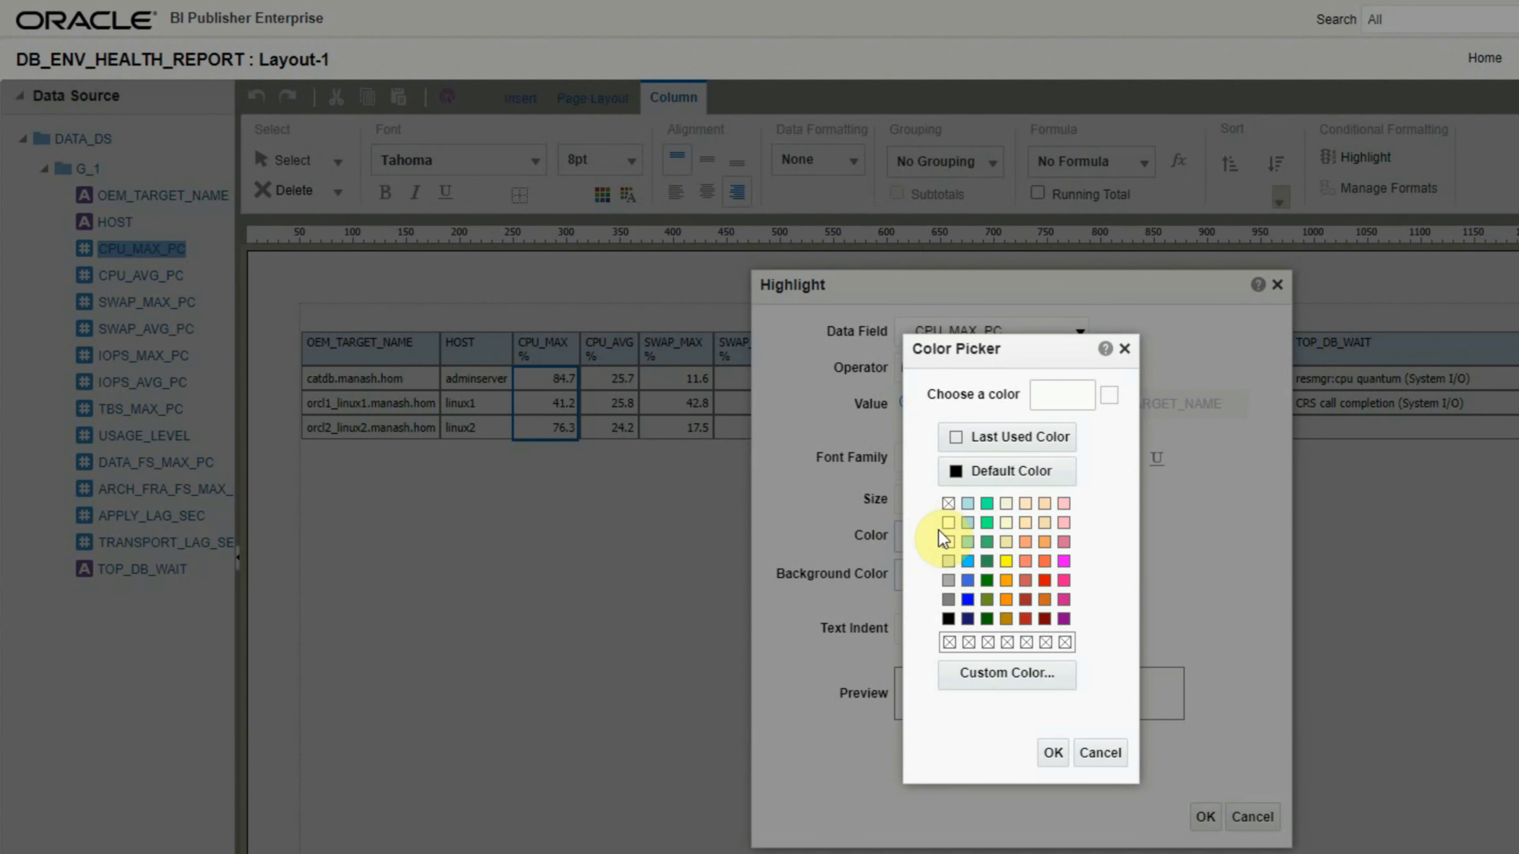
left_click(946, 523)
left_click(1050, 757)
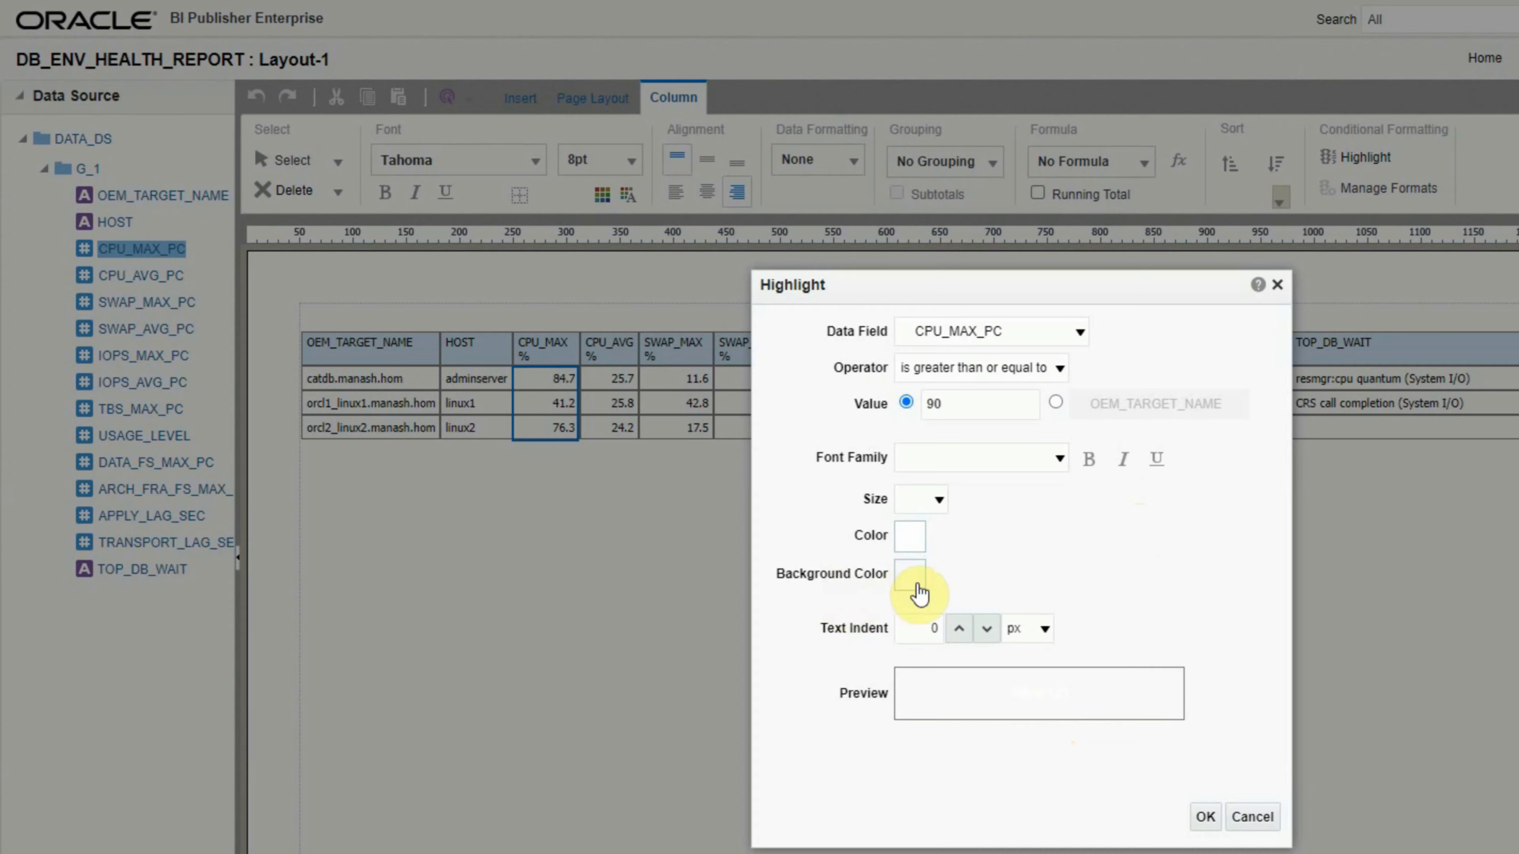
left_click(909, 574)
left_click(1044, 580)
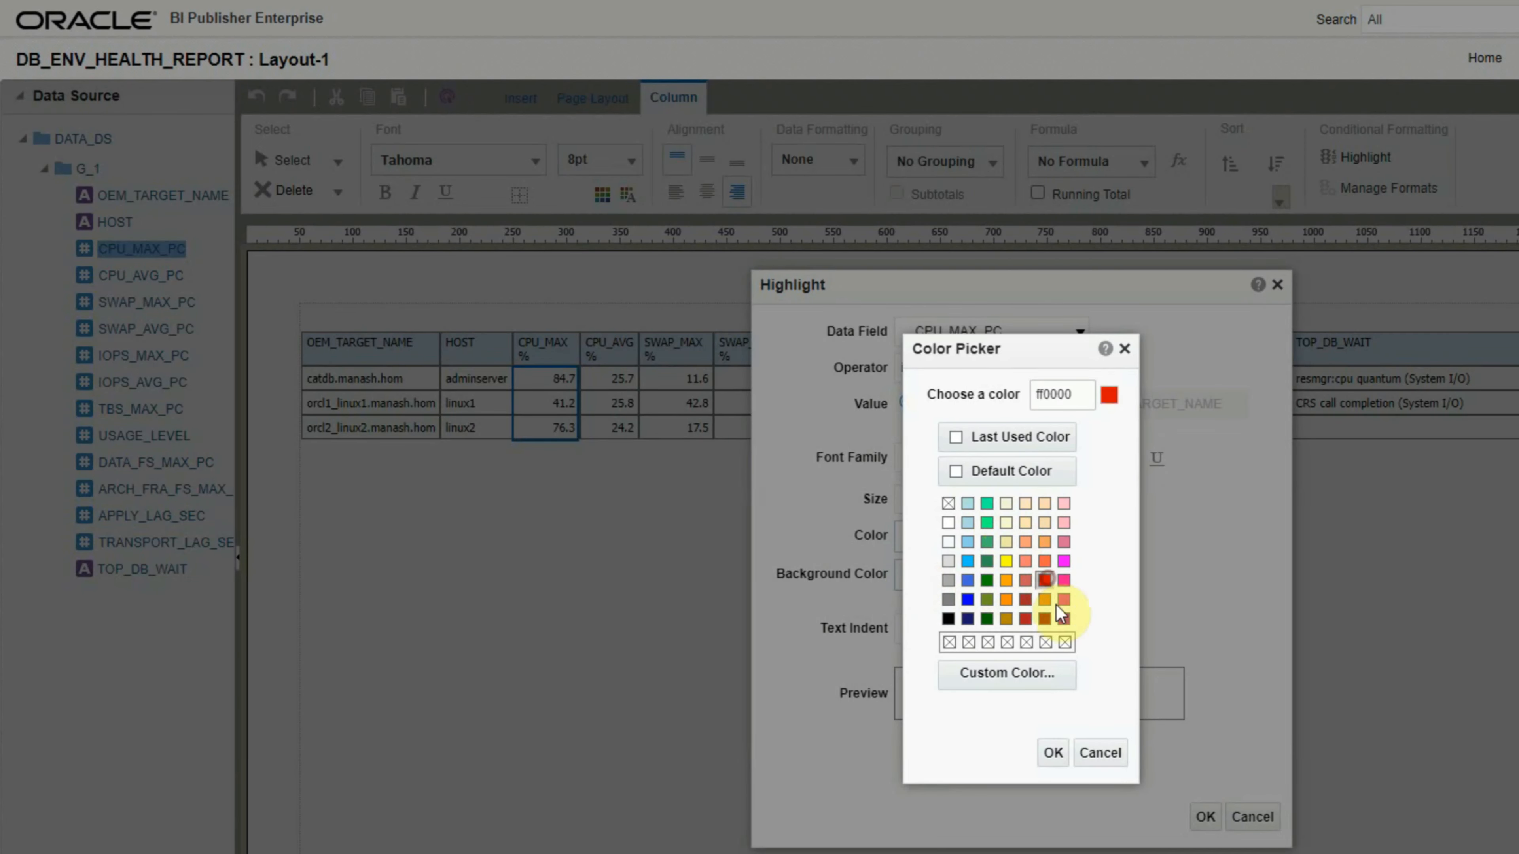
left_click(1048, 753)
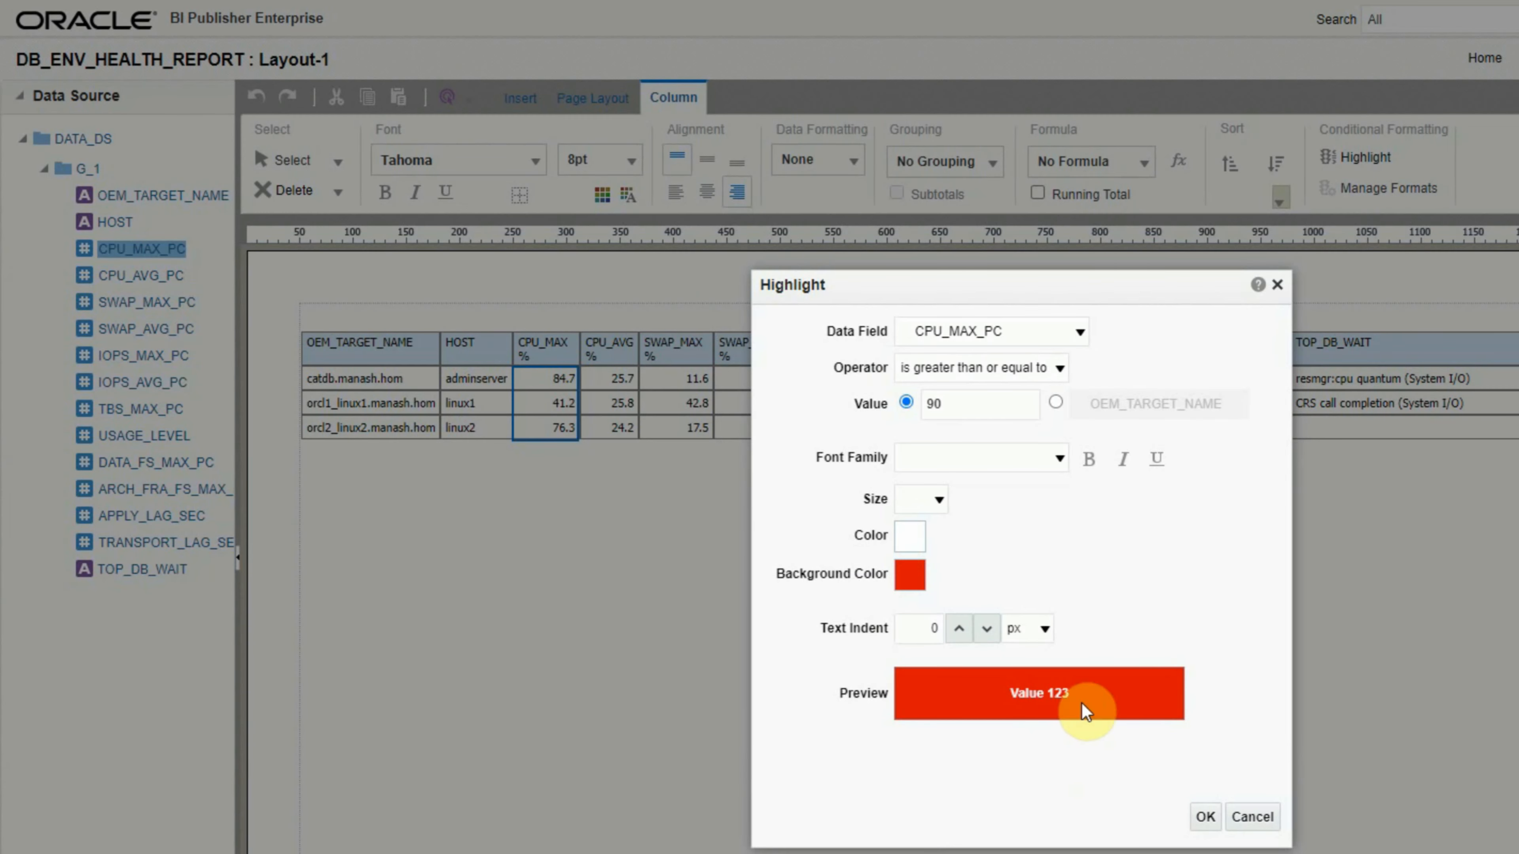
left_click(1198, 818)
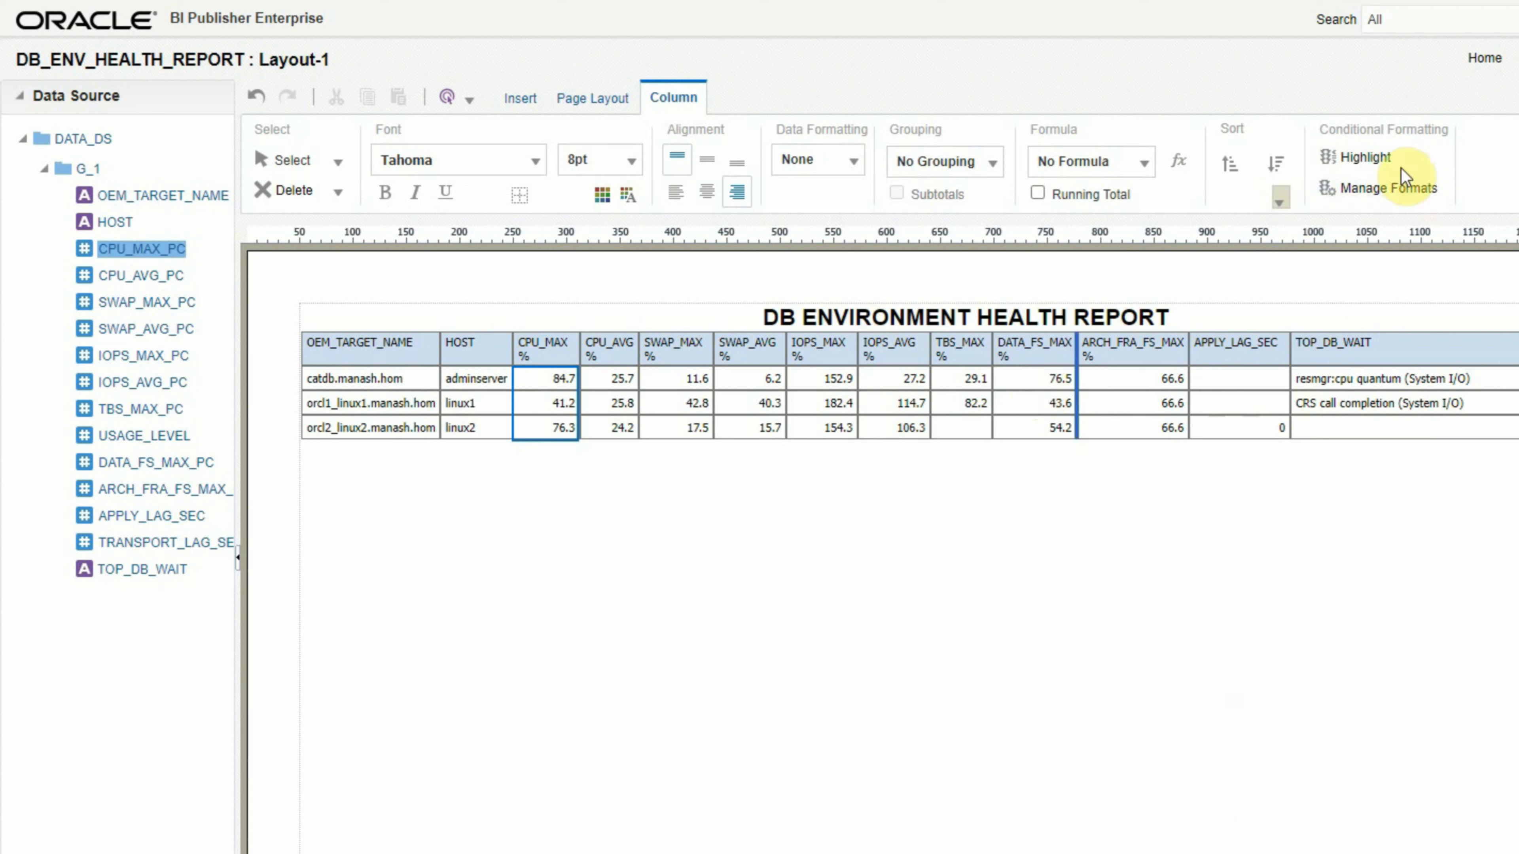
- Add a second conditional format giving CPU_MAX_PC a yellow background when it is greater than or equal to 80
left_click(1388, 190)
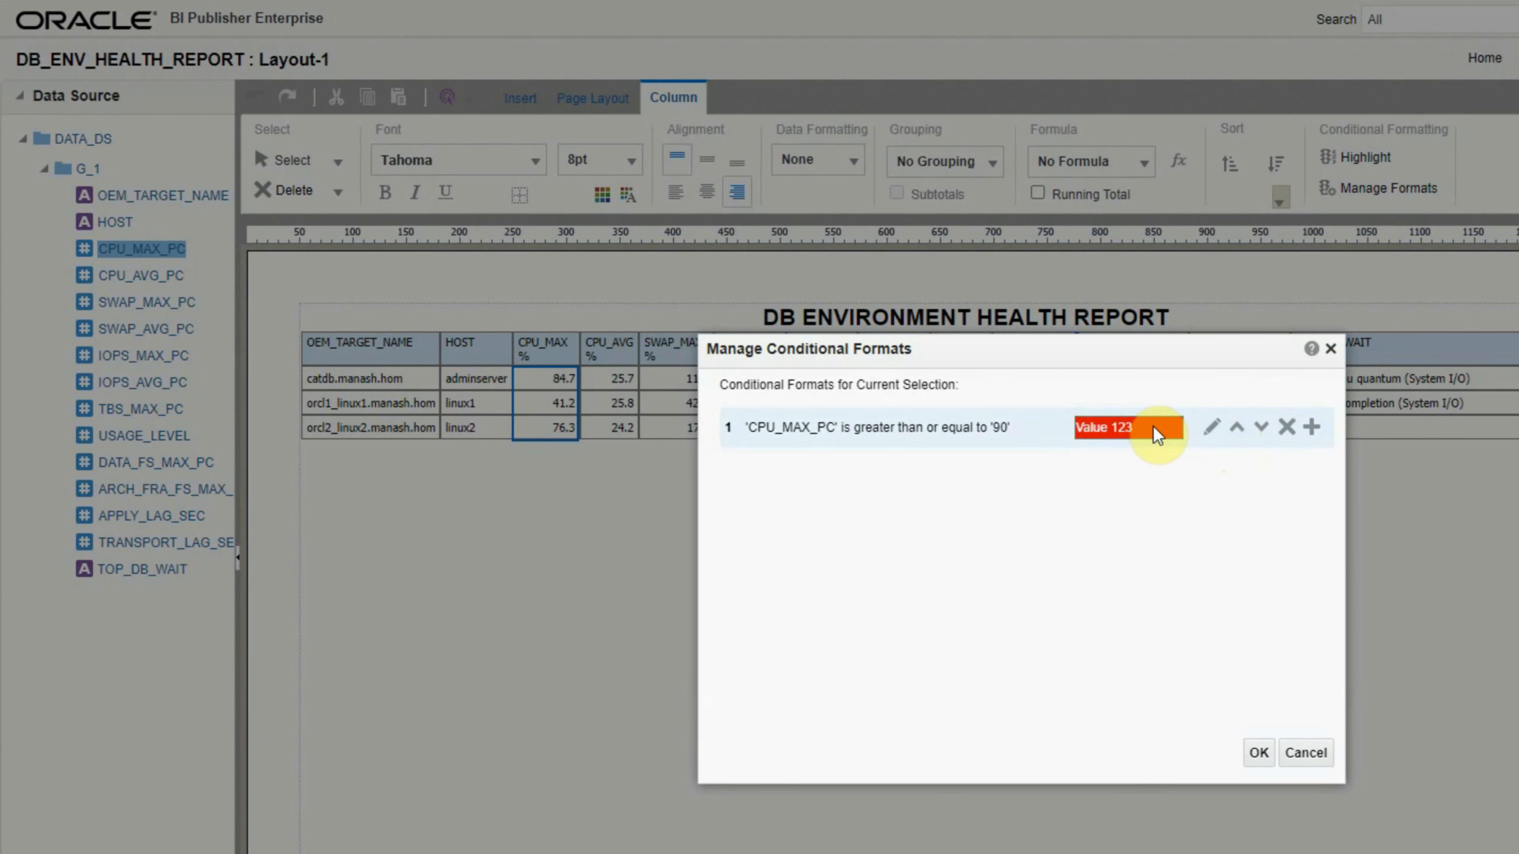
left_click(1311, 427)
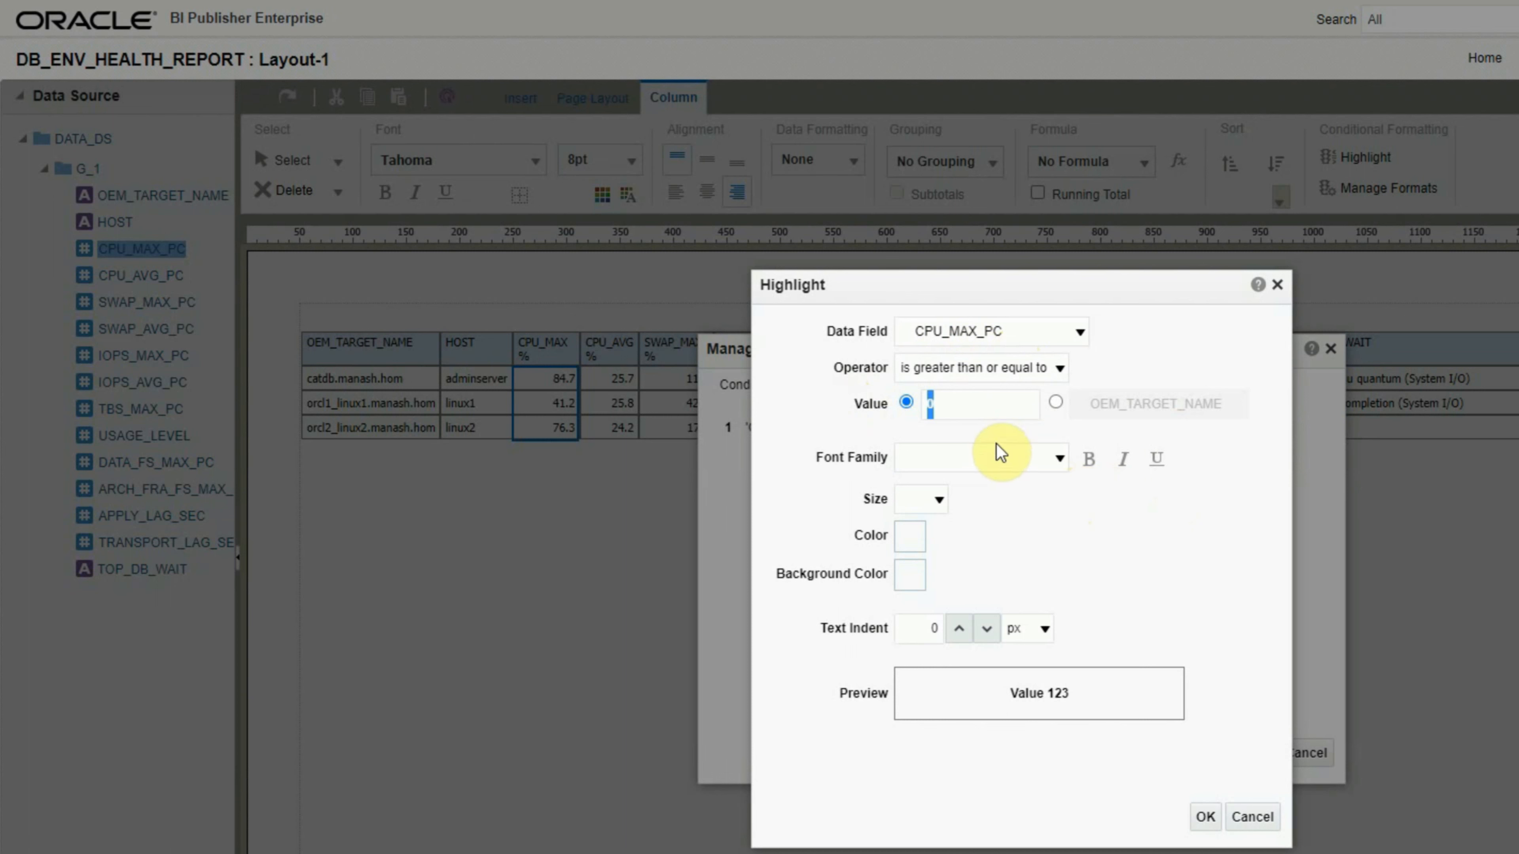
type("80")
left_click(907, 586)
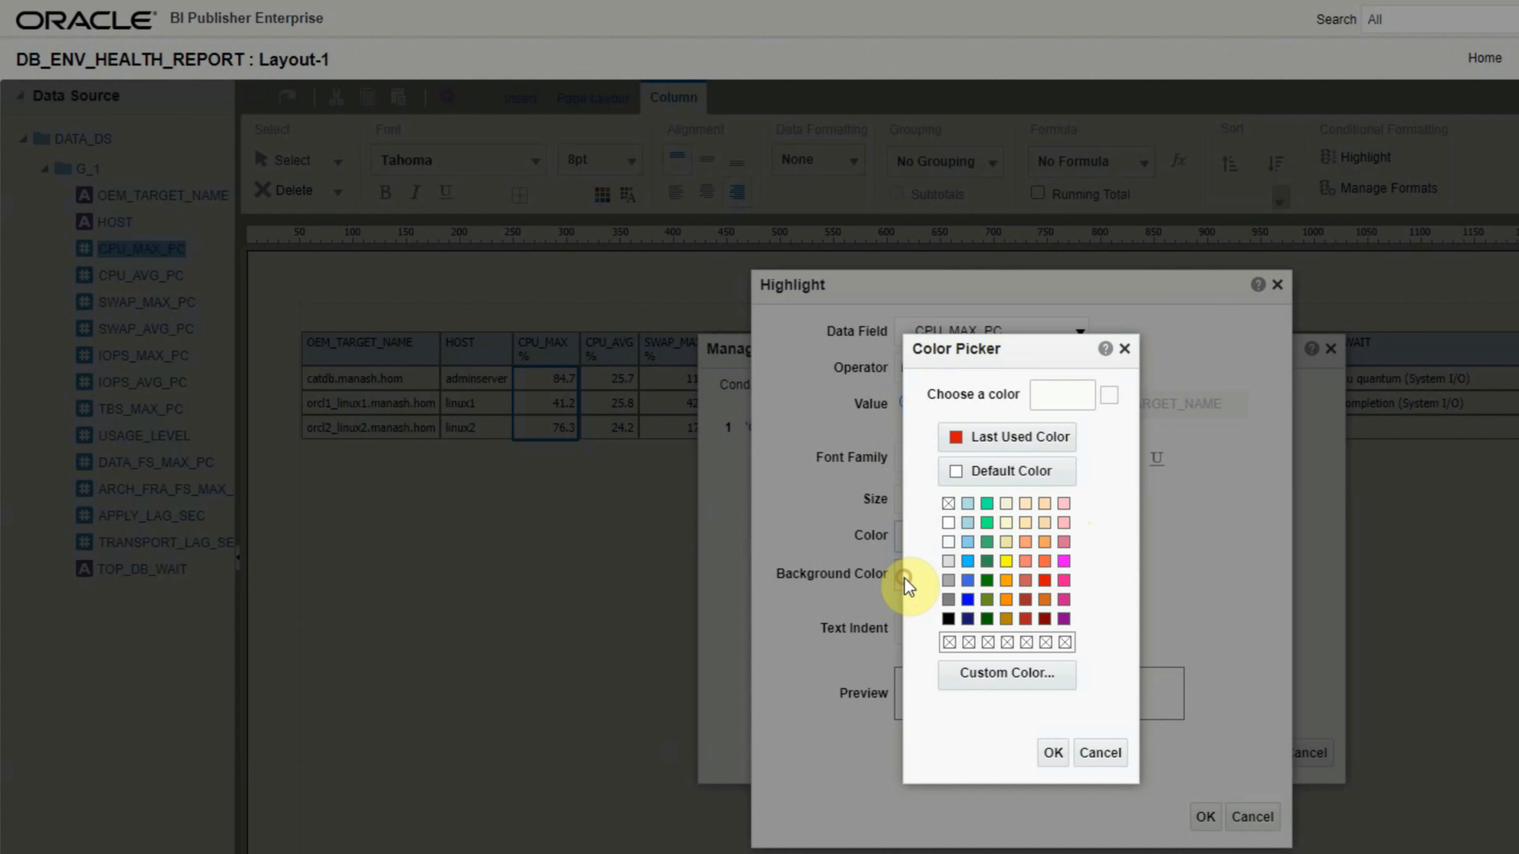
left_click(1008, 567)
left_click(1054, 754)
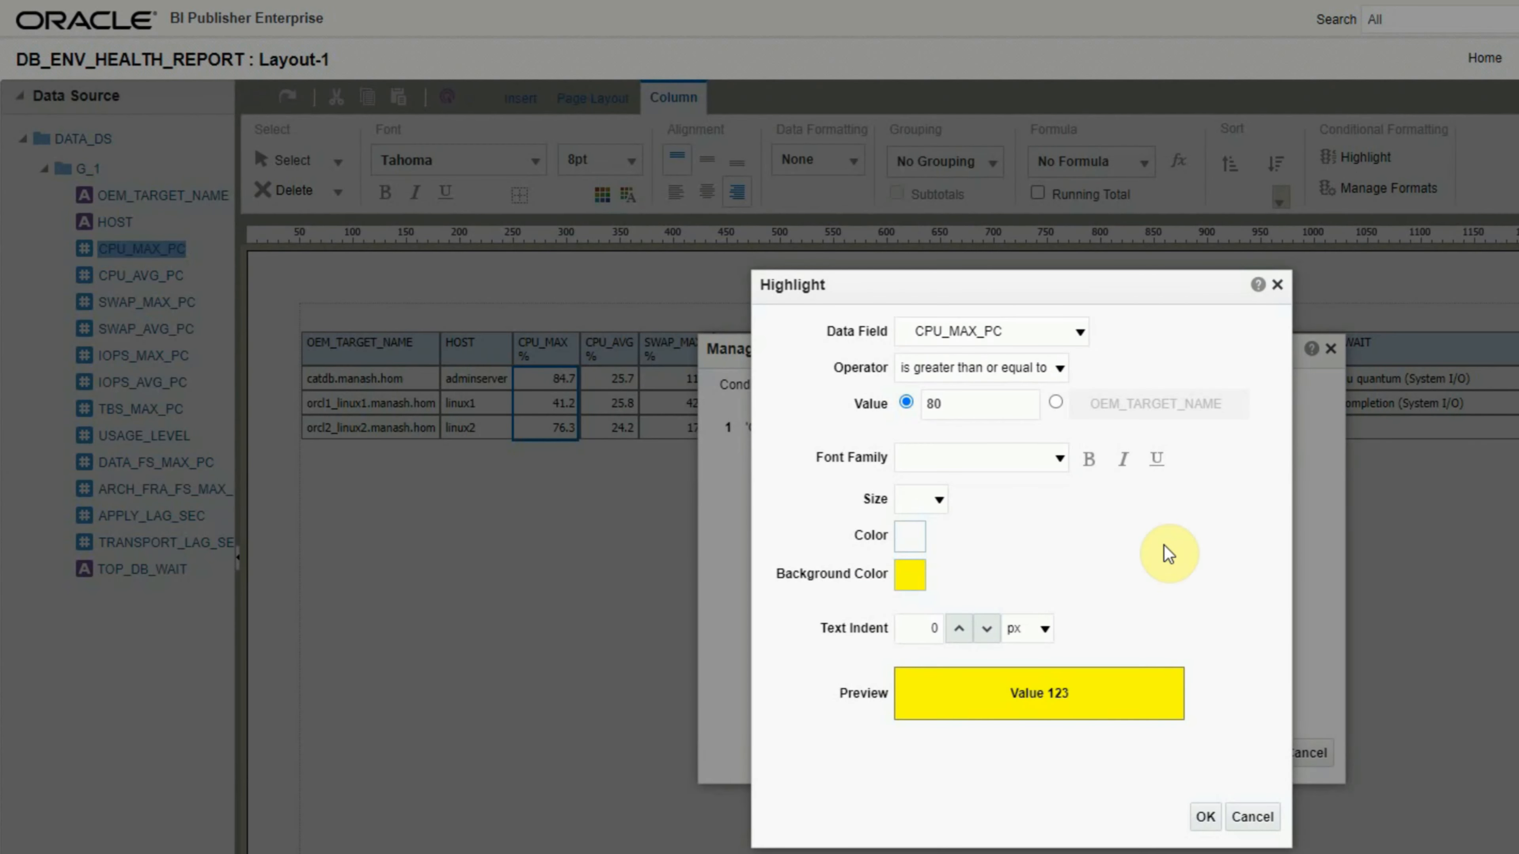
left_click(1206, 817)
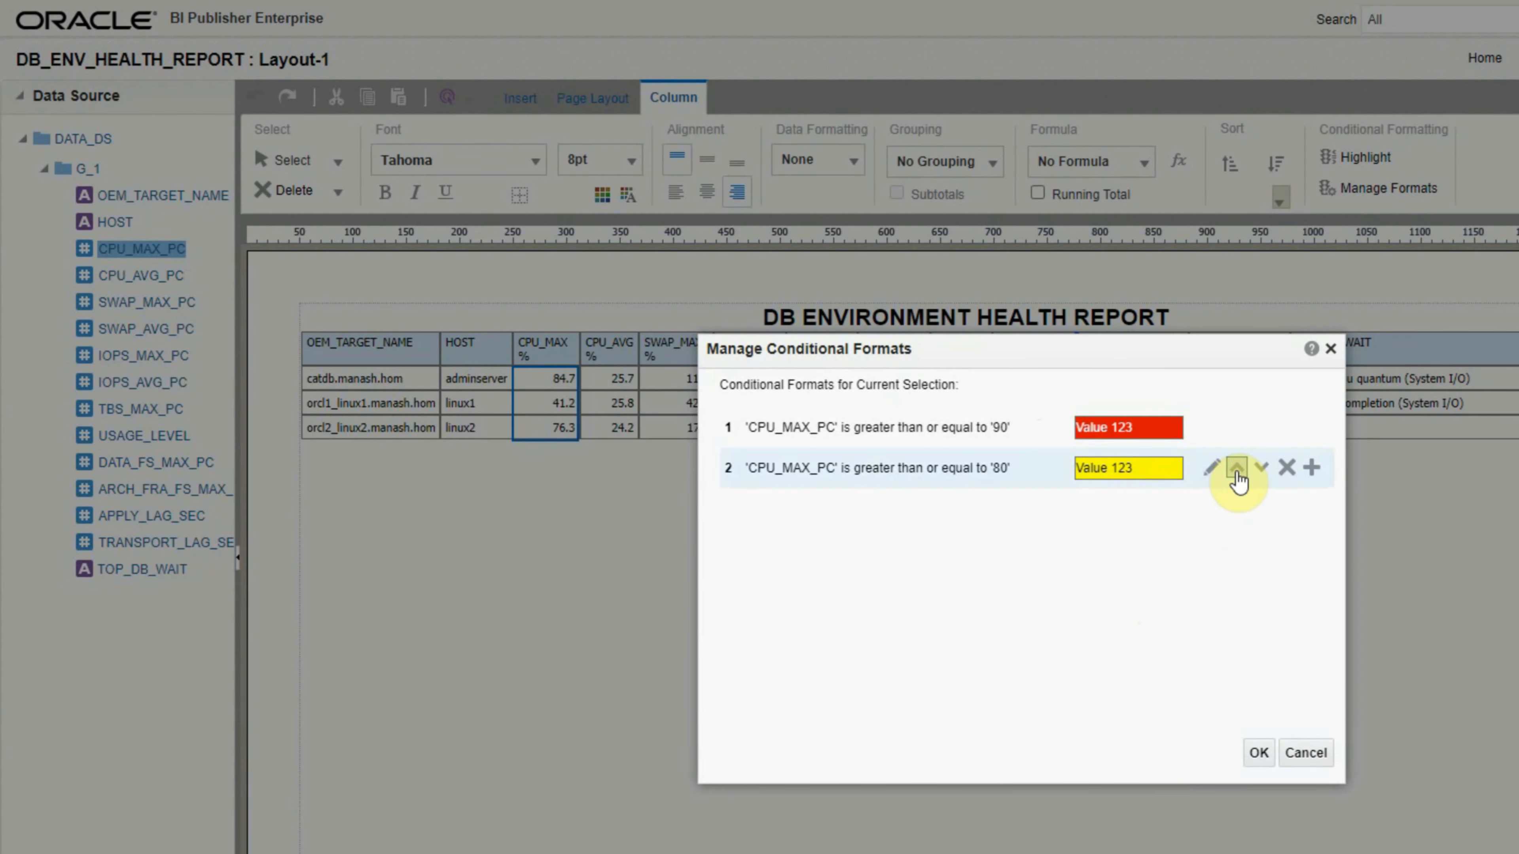
- Add a third conditional format giving CPU_MAX_PC a green 00fa9a background when it is less than 80, and apply all the formats
left_click(1310, 468)
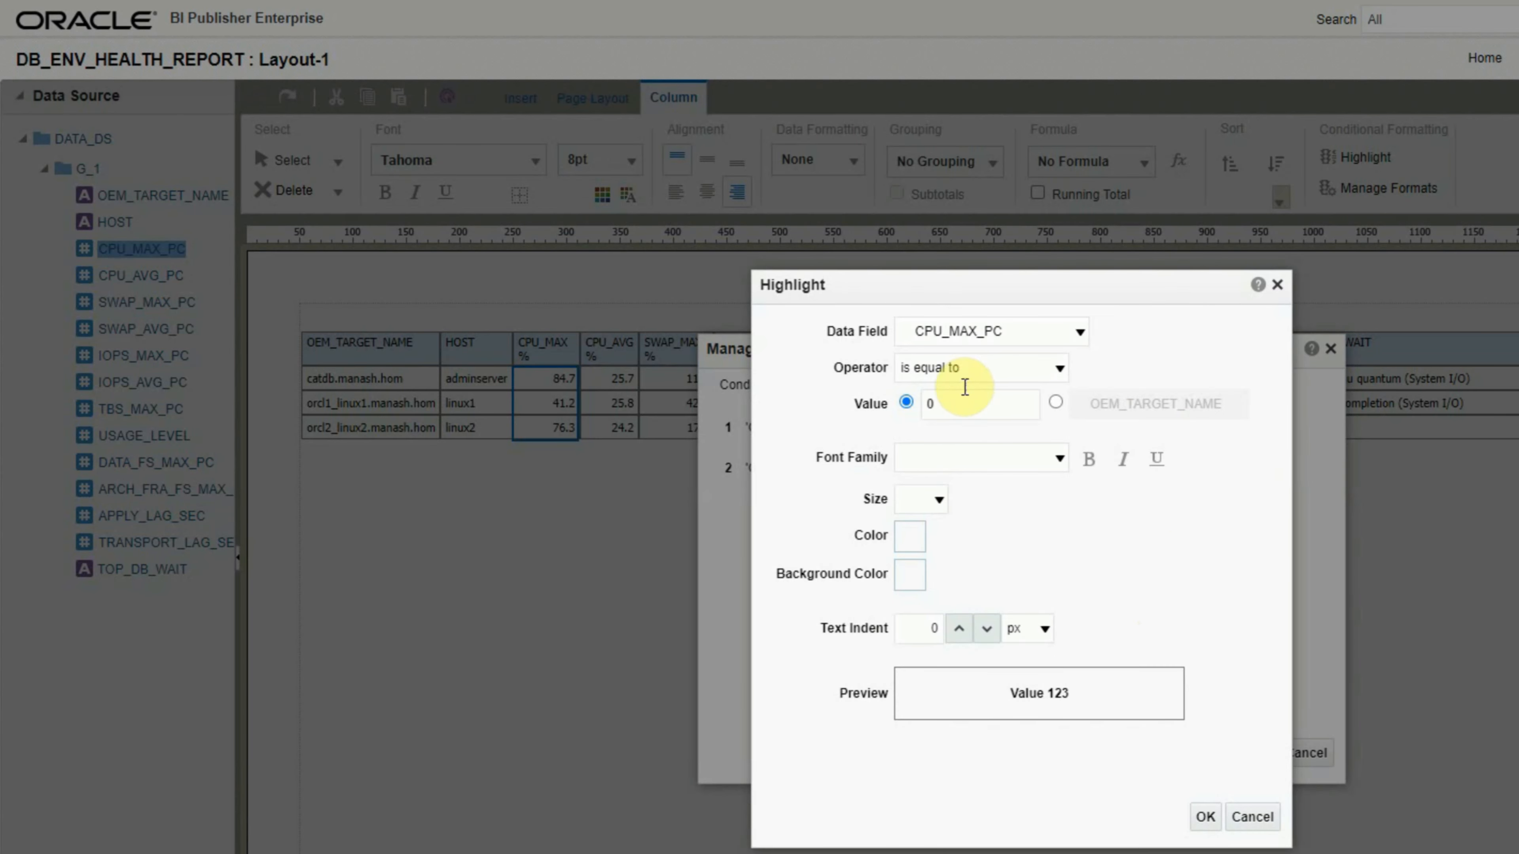
left_click(964, 374)
left_click(956, 423)
left_click_drag(959, 400, 756, 396)
type("80")
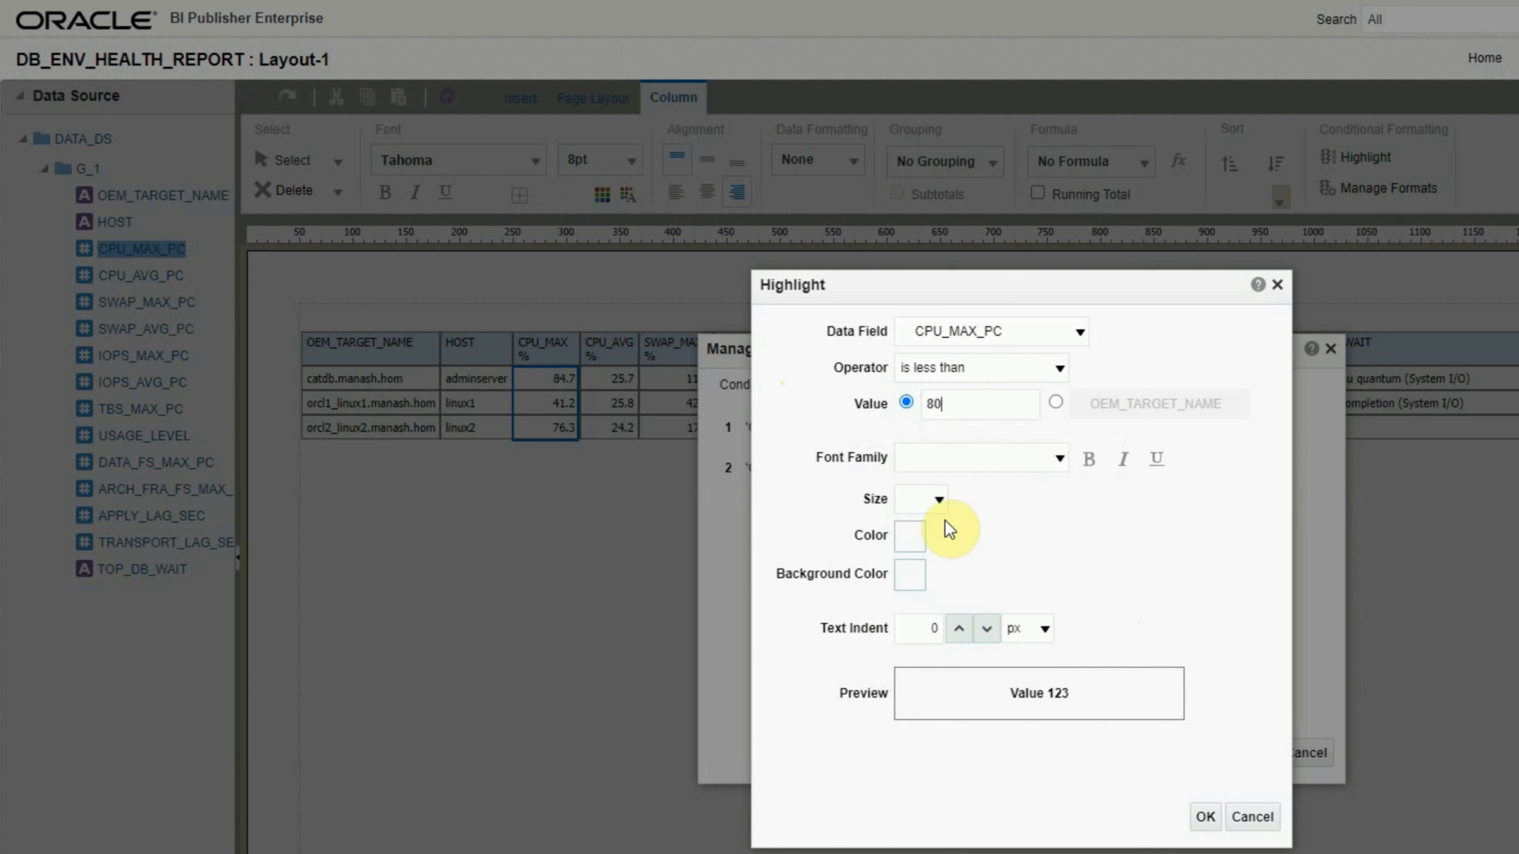
left_click(910, 576)
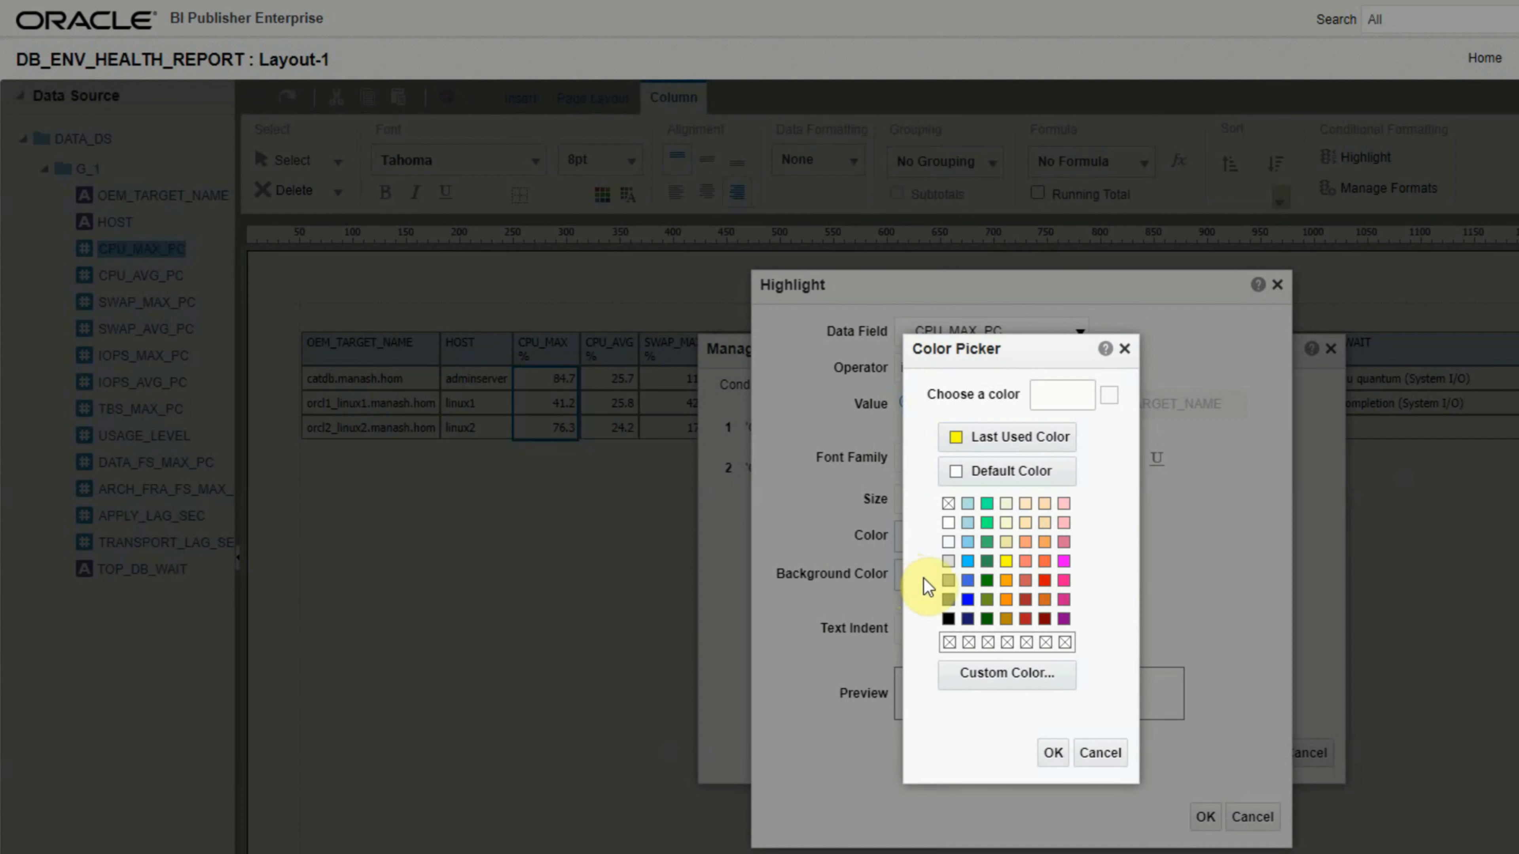
left_click(986, 505)
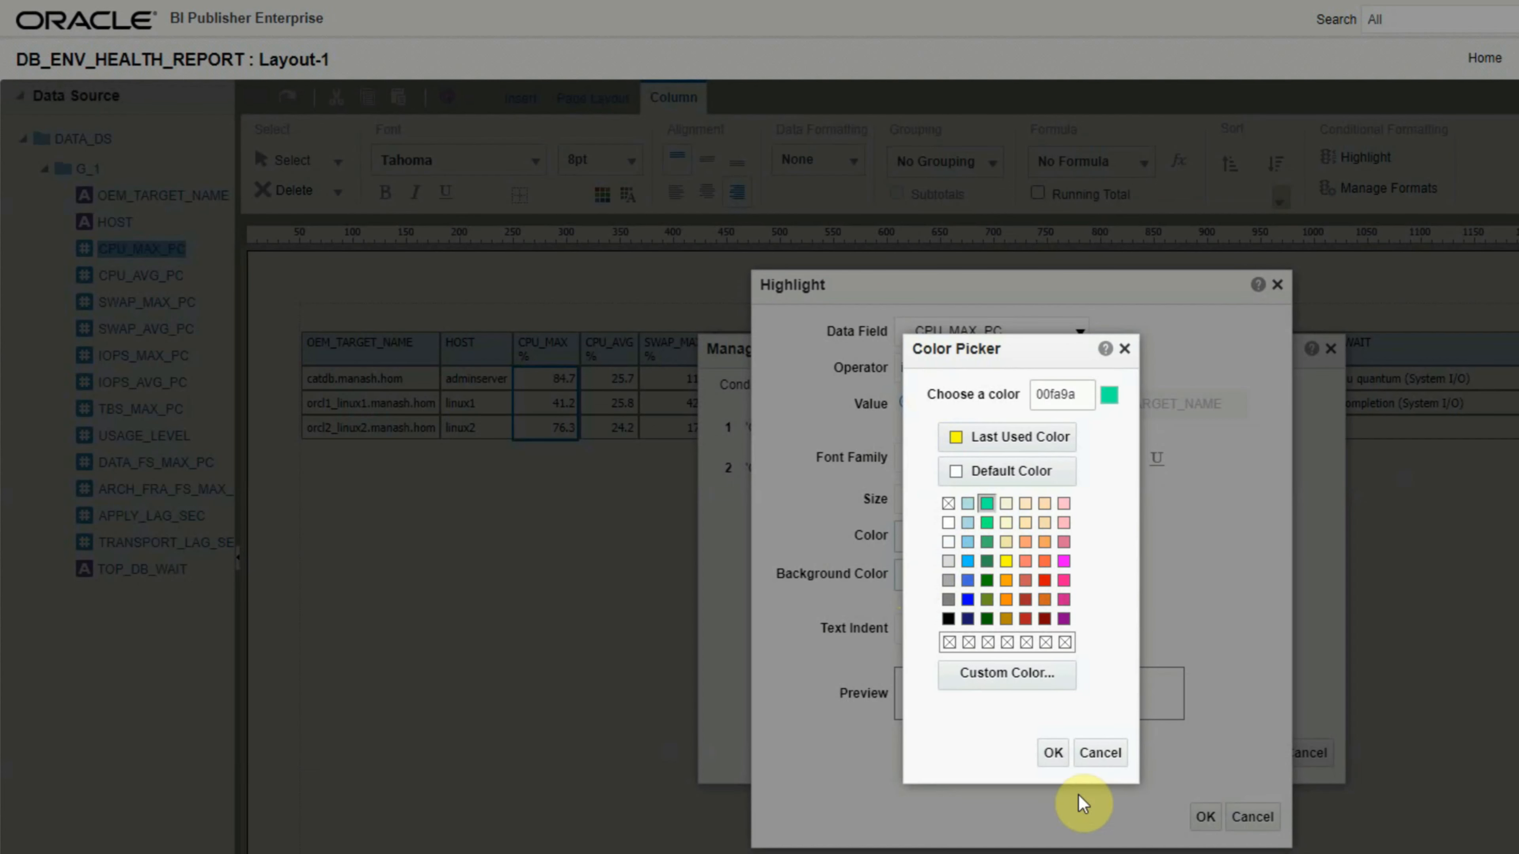
left_click(1054, 753)
left_click(1204, 815)
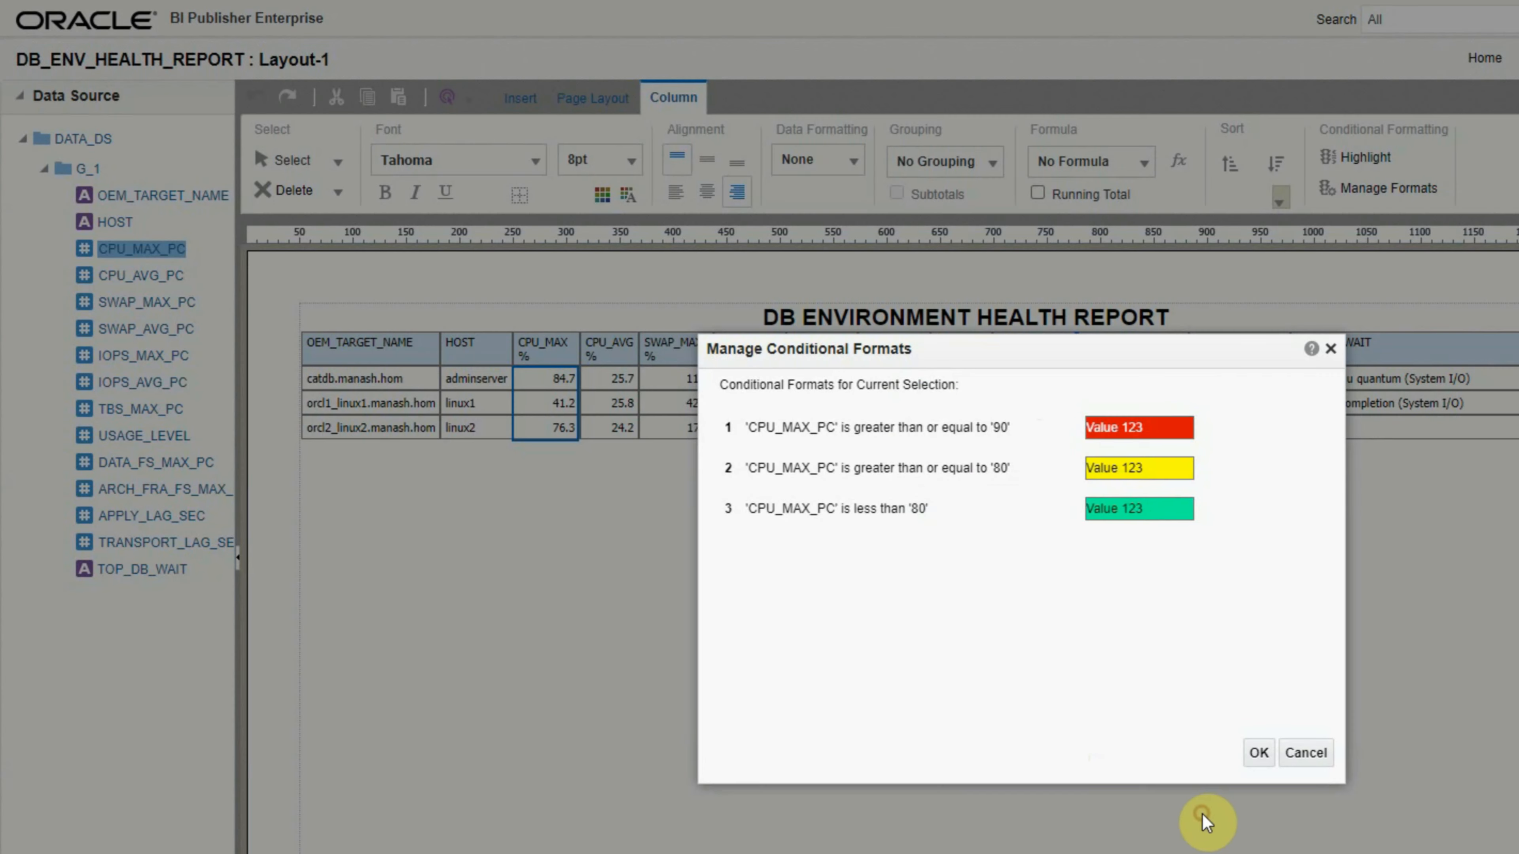
left_click(1257, 752)
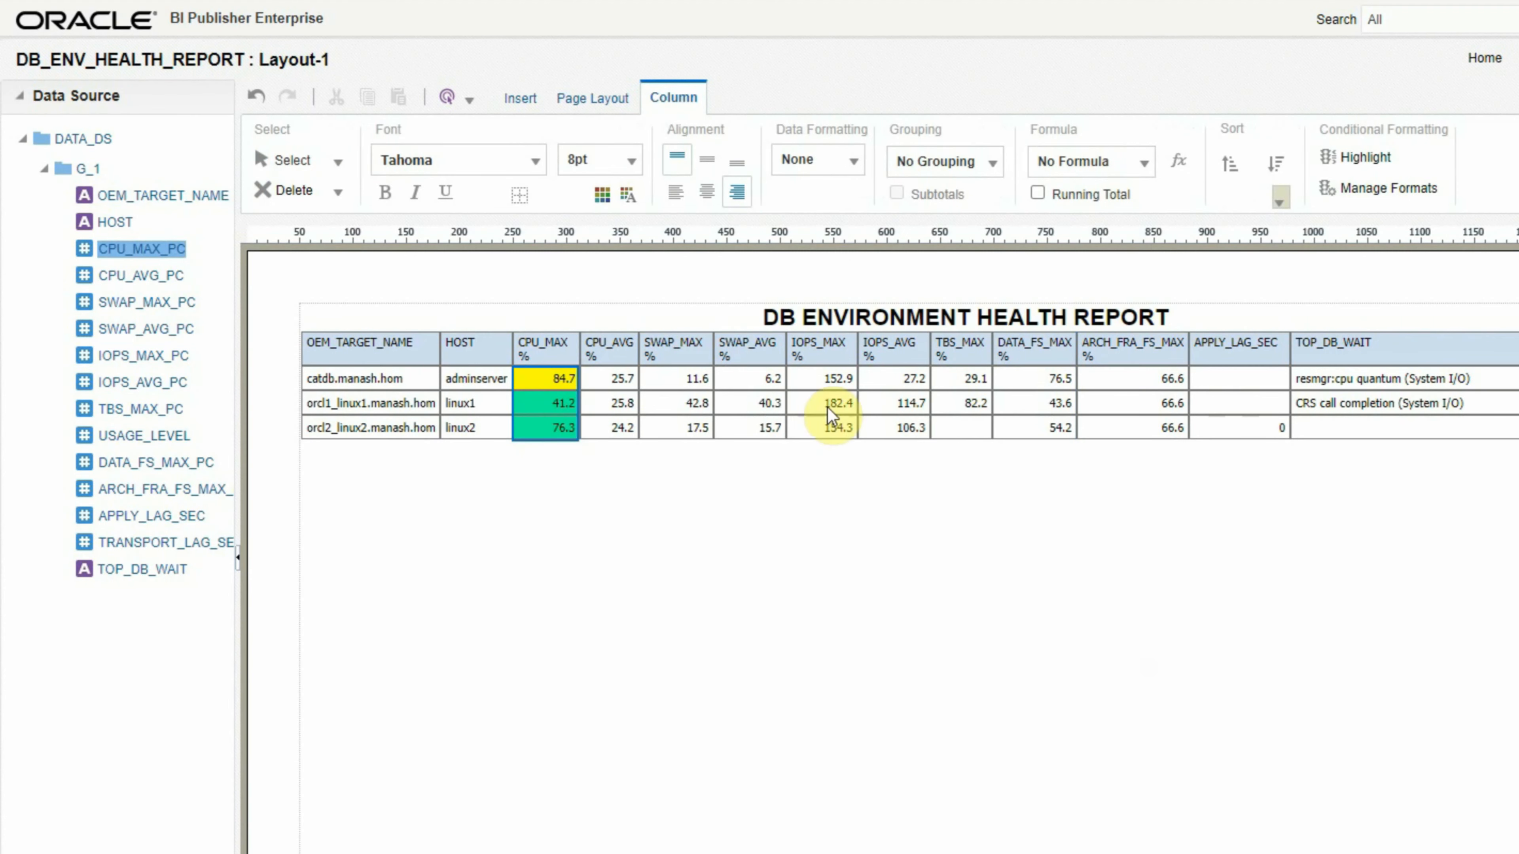
- Create a highlight condition on the CPU_AVG % column for CPU_AVG_PC values greater than or equal to 50
left_click(613, 386)
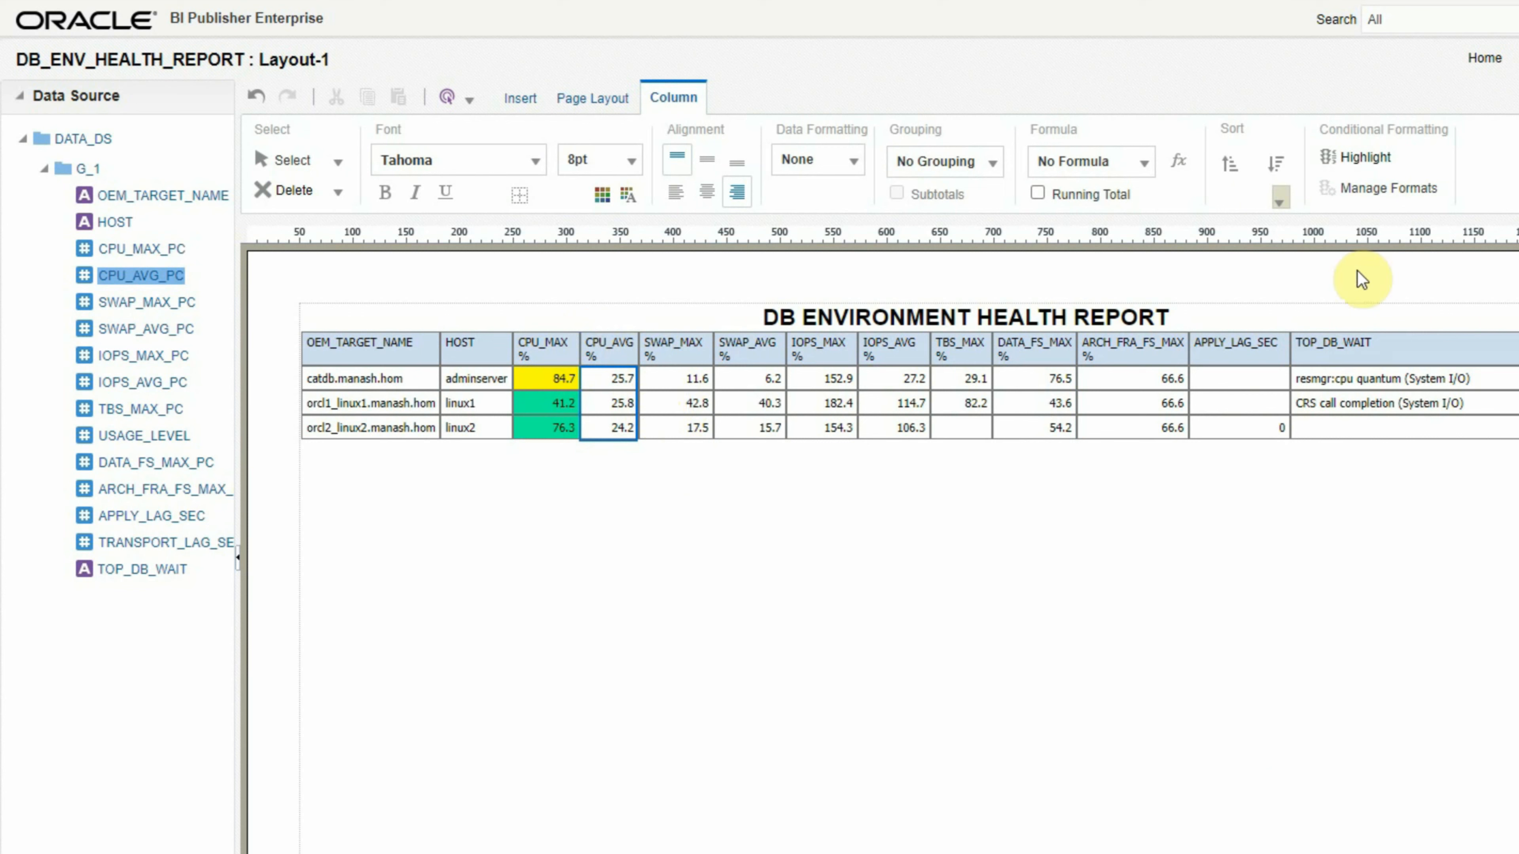
left_click(1360, 159)
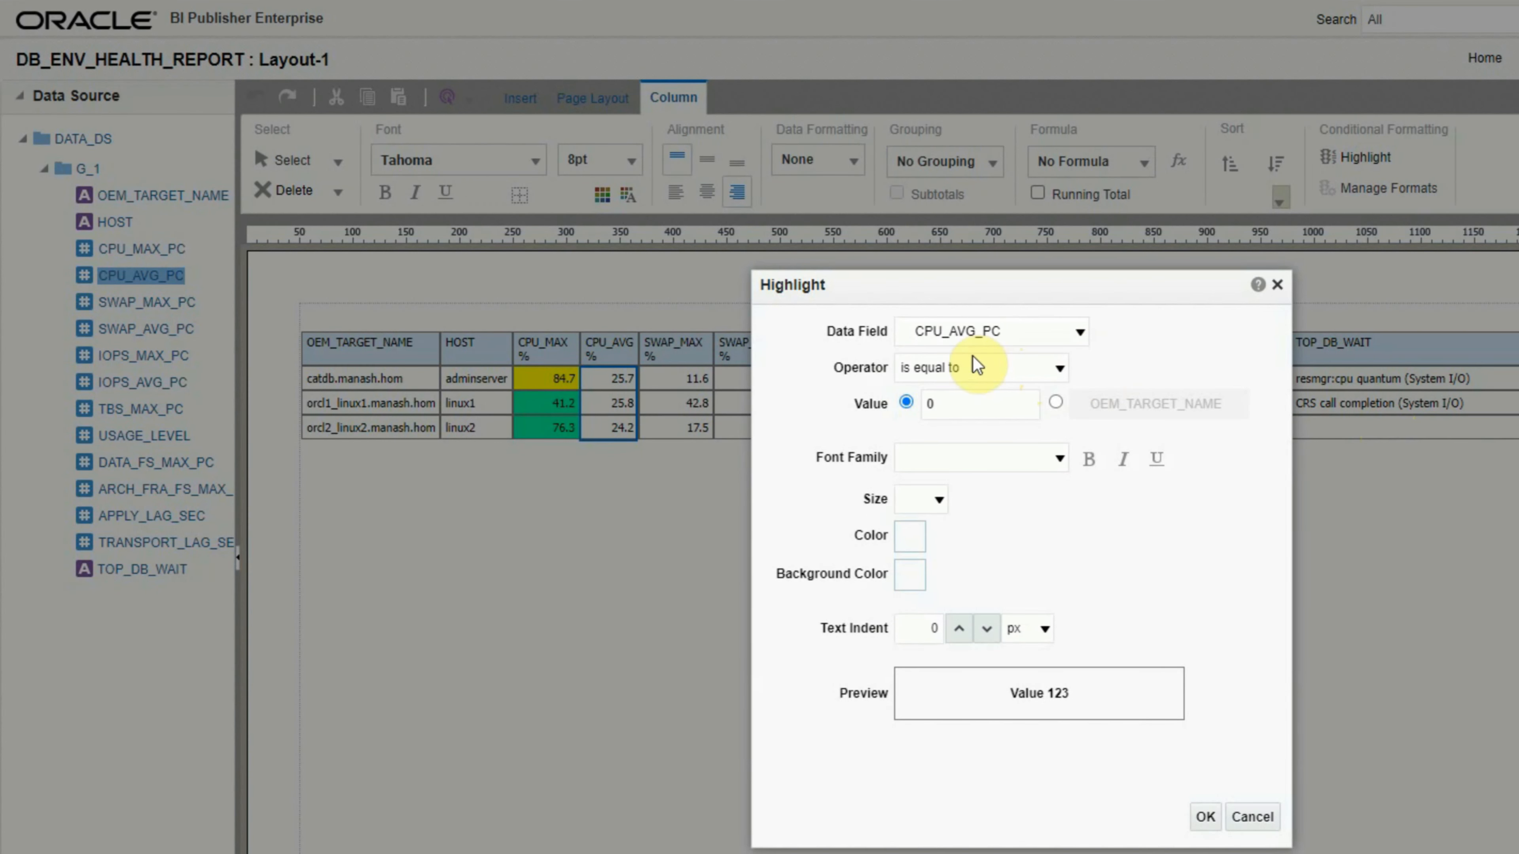
left_click(958, 368)
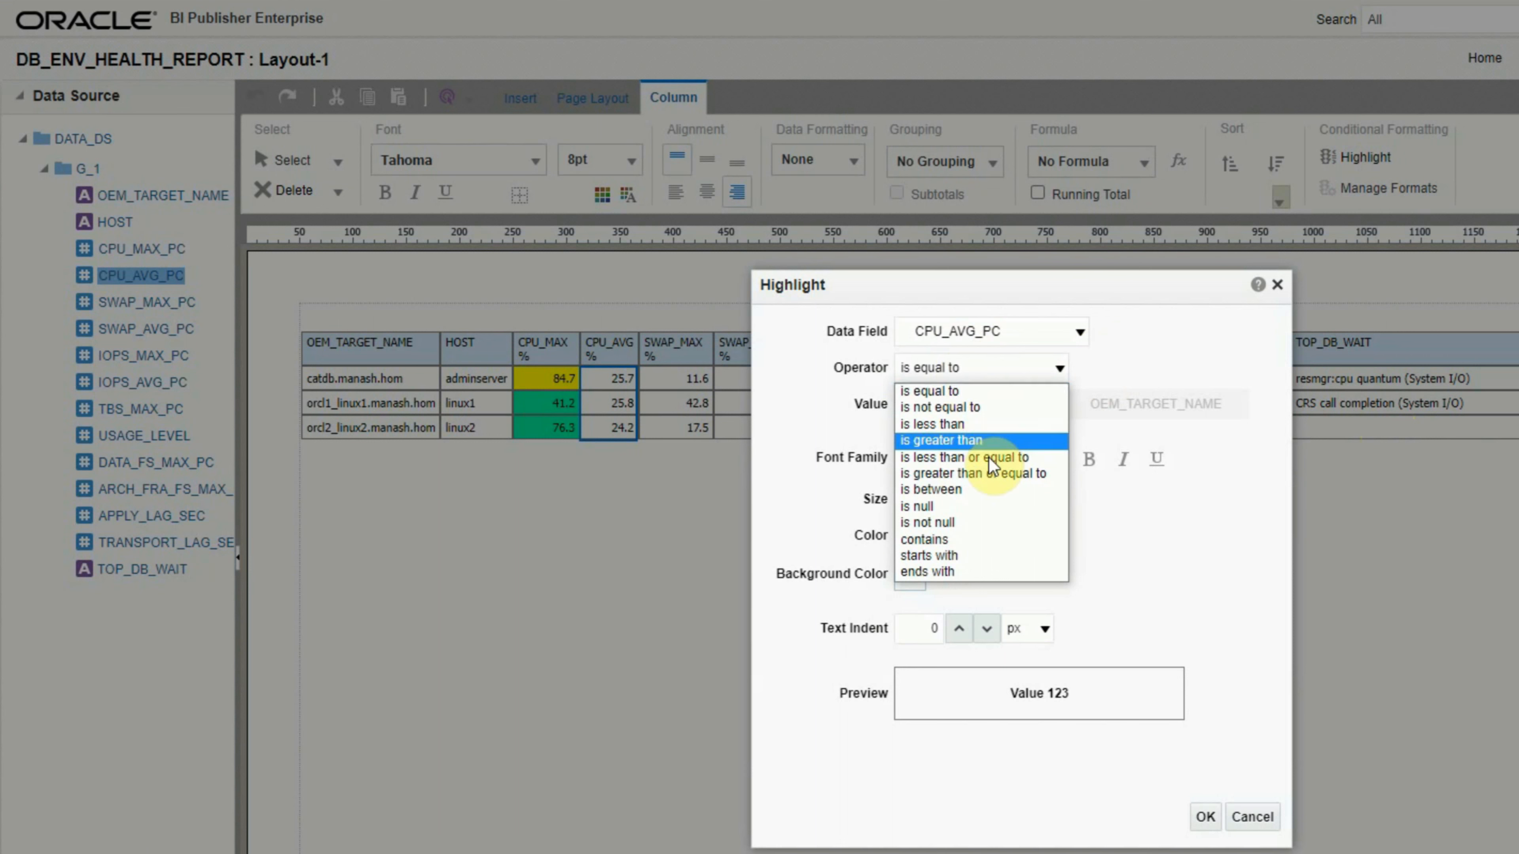
left_click(996, 474)
double_click(946, 405)
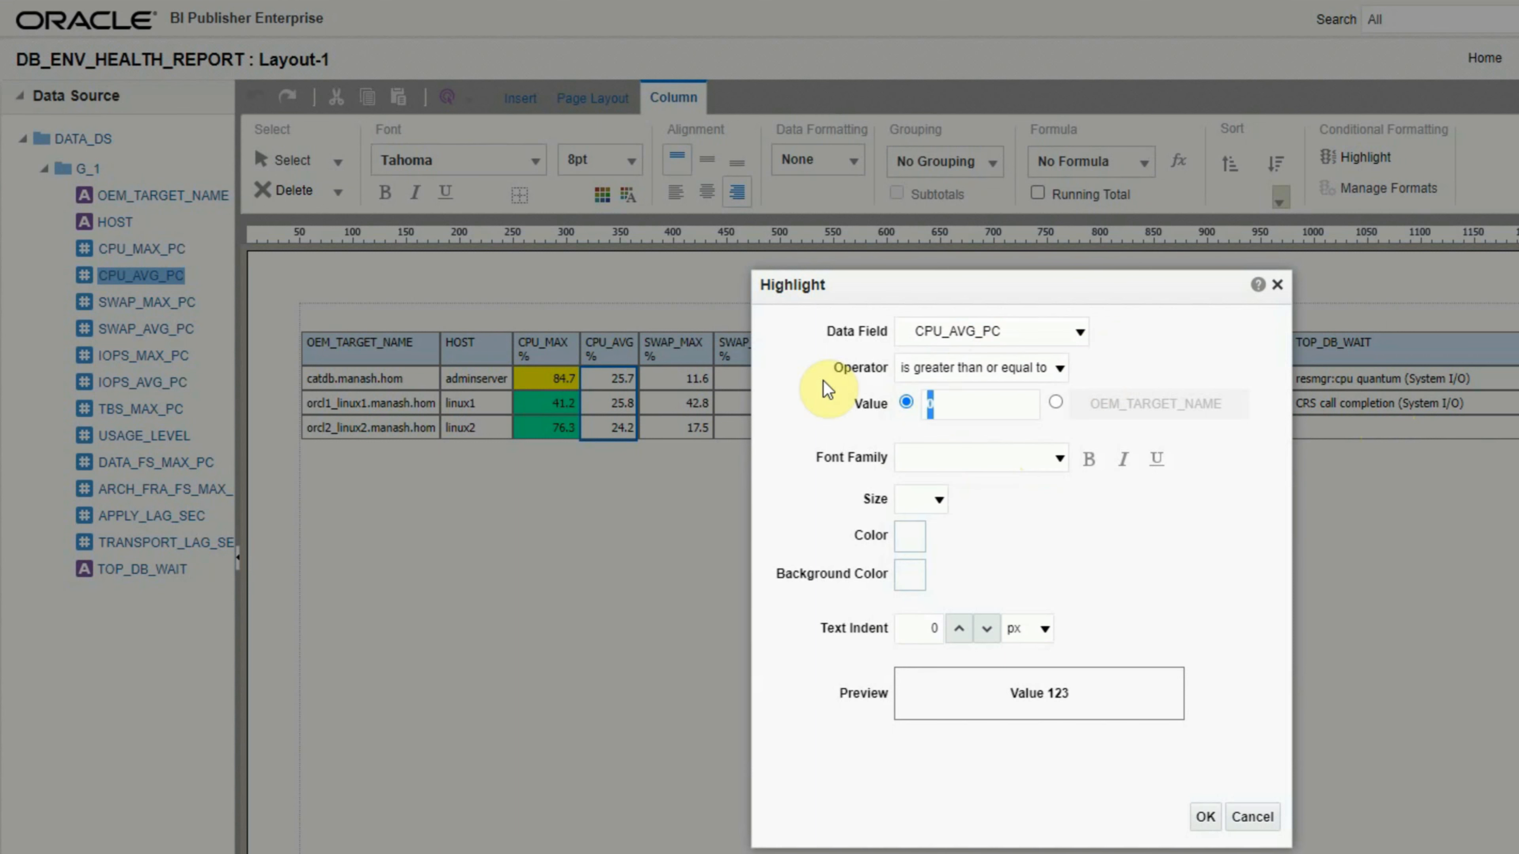
type("50")
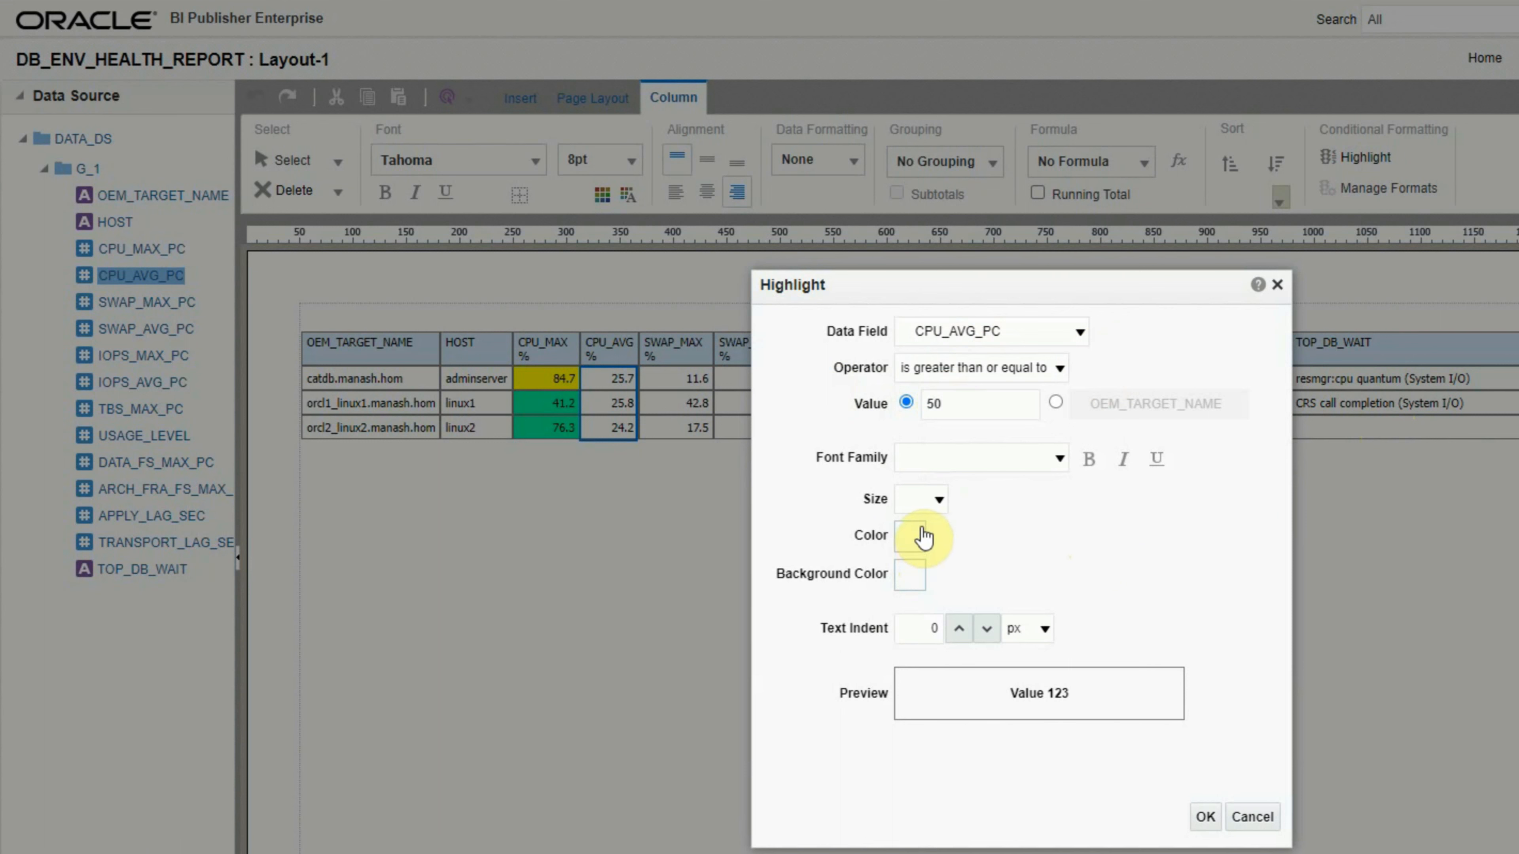
- Give the CPU_AVG_PC highlight white text on a red background and apply the rule
left_click(927, 535)
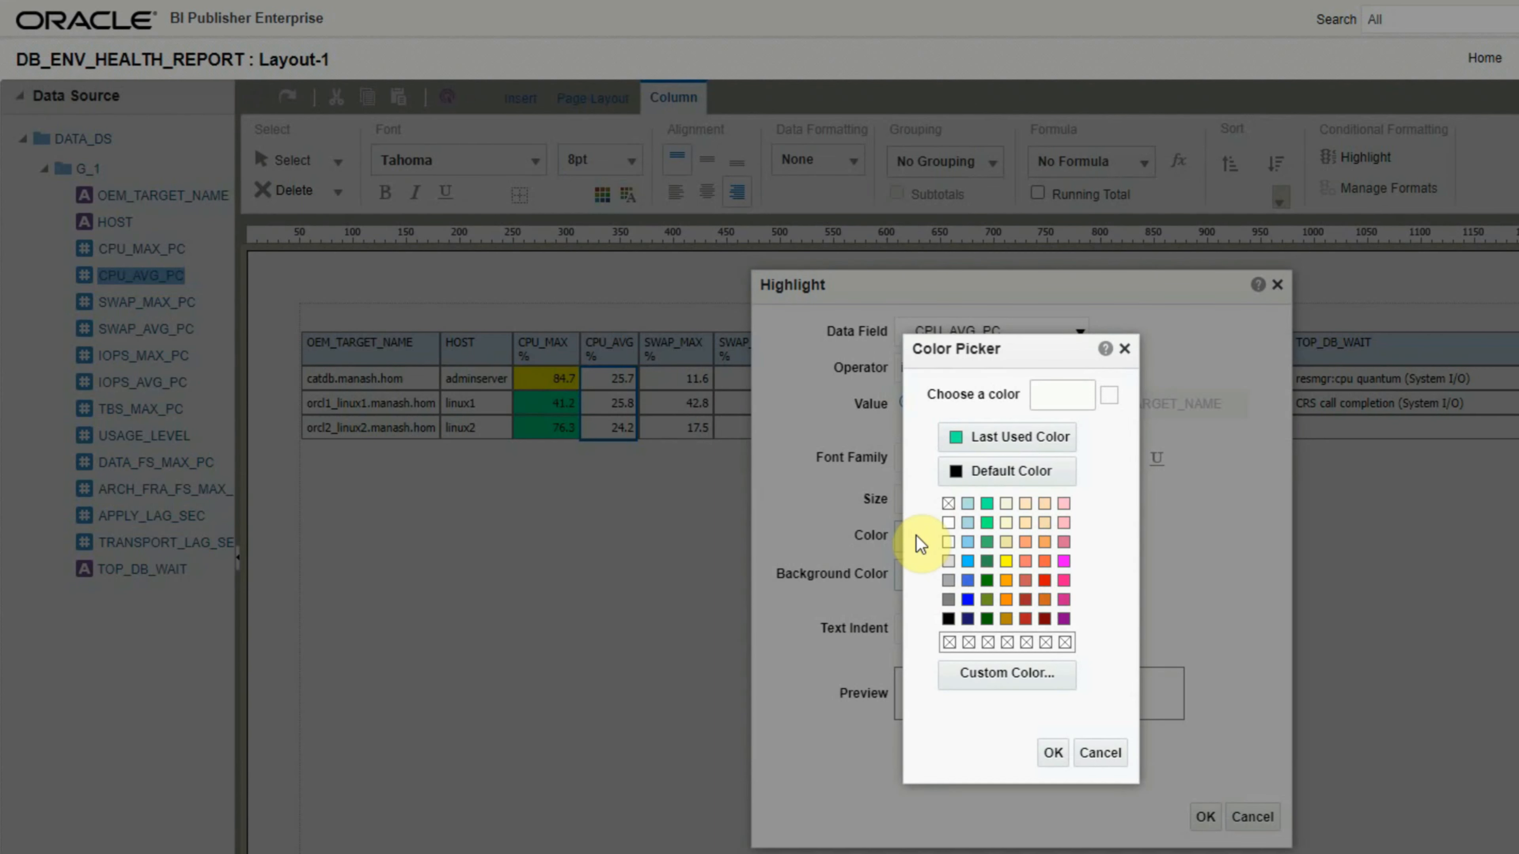
left_click(1053, 755)
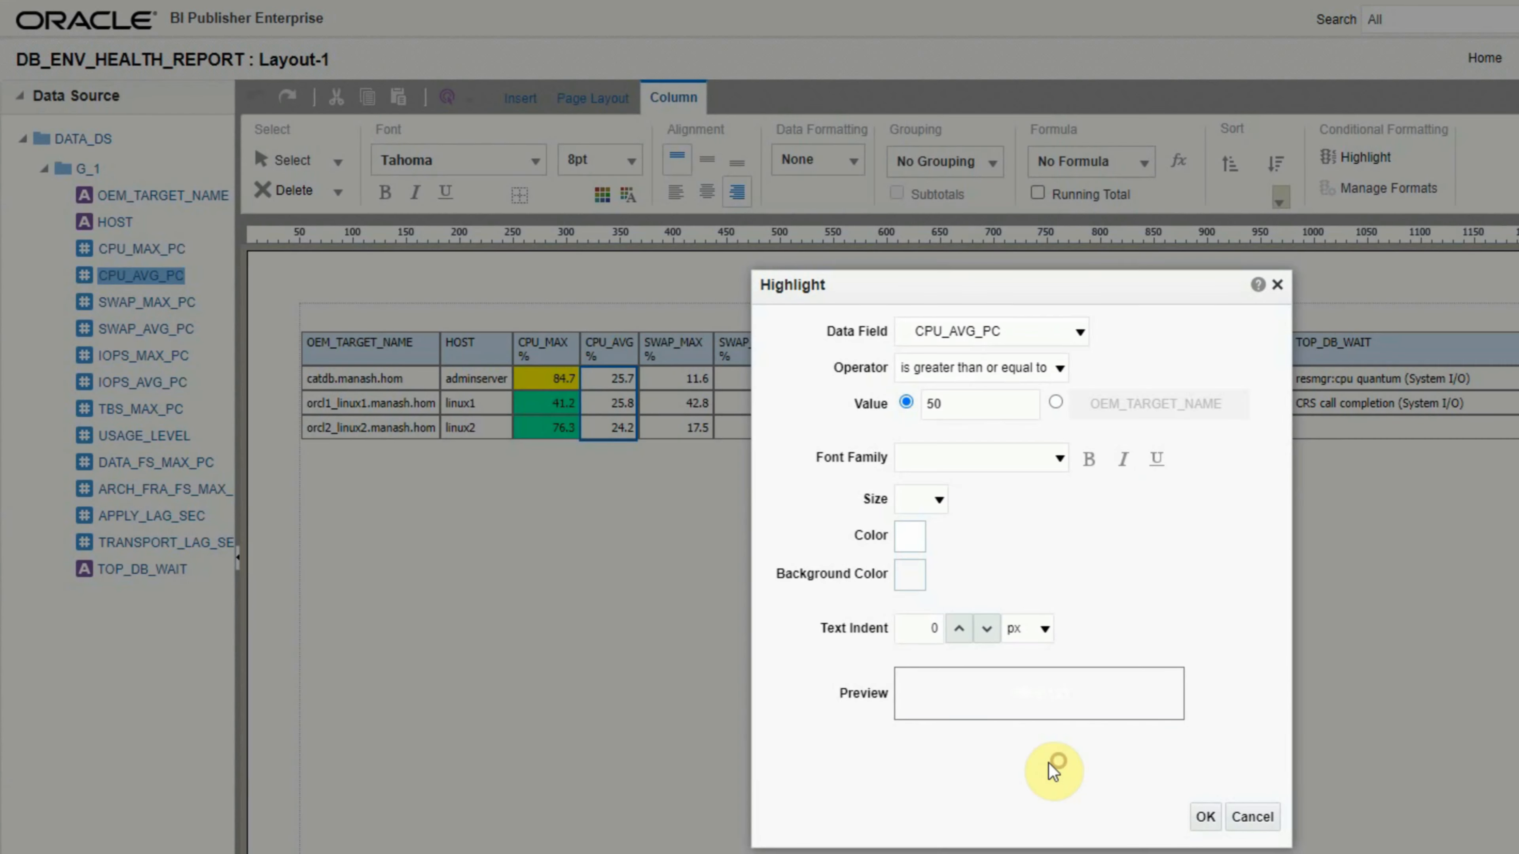
left_click(910, 576)
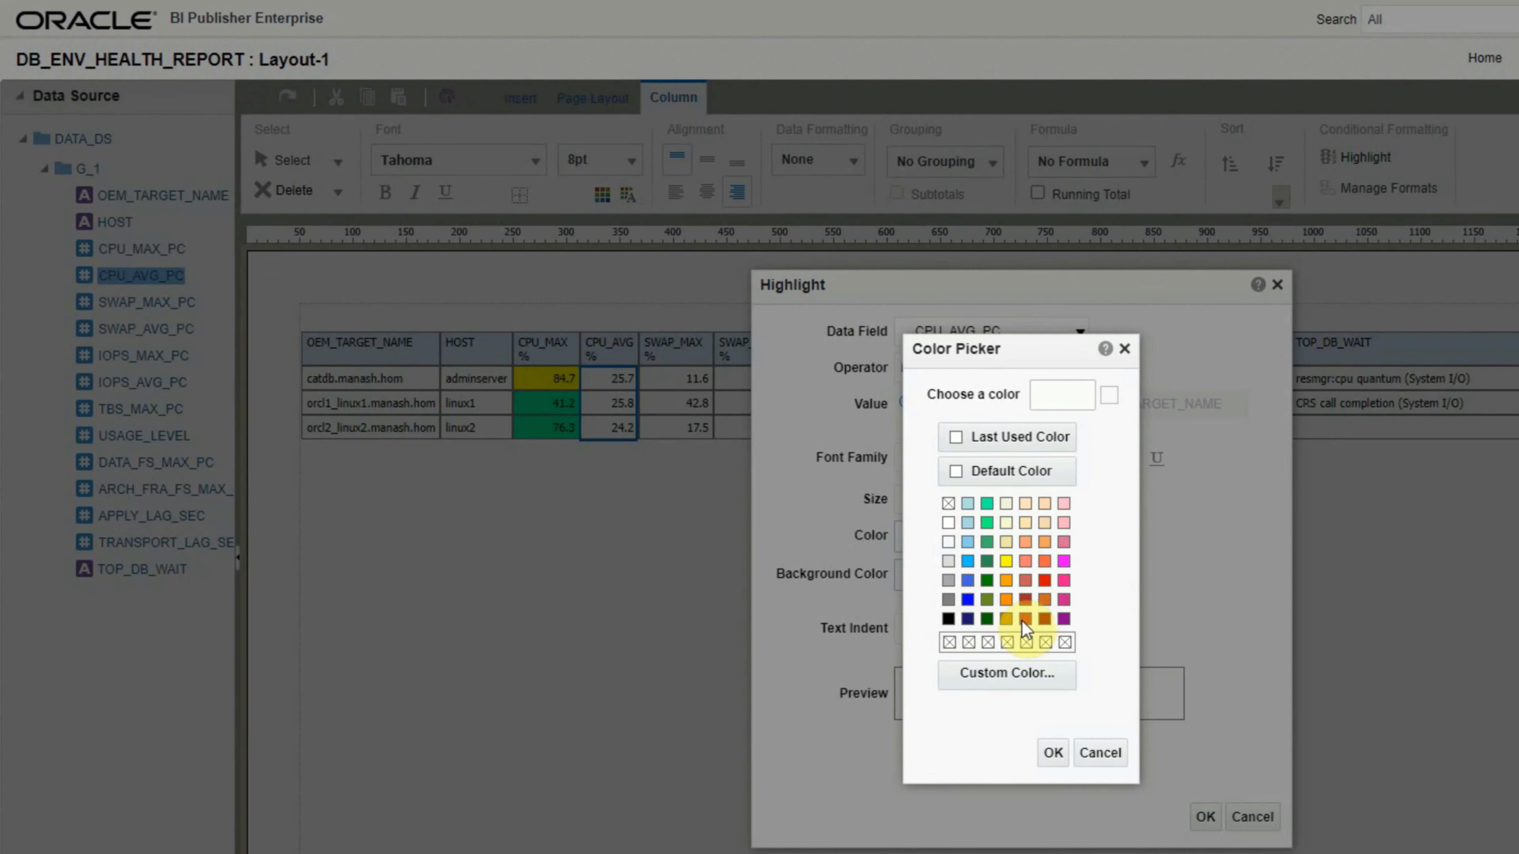
left_click(1044, 580)
left_click(1053, 752)
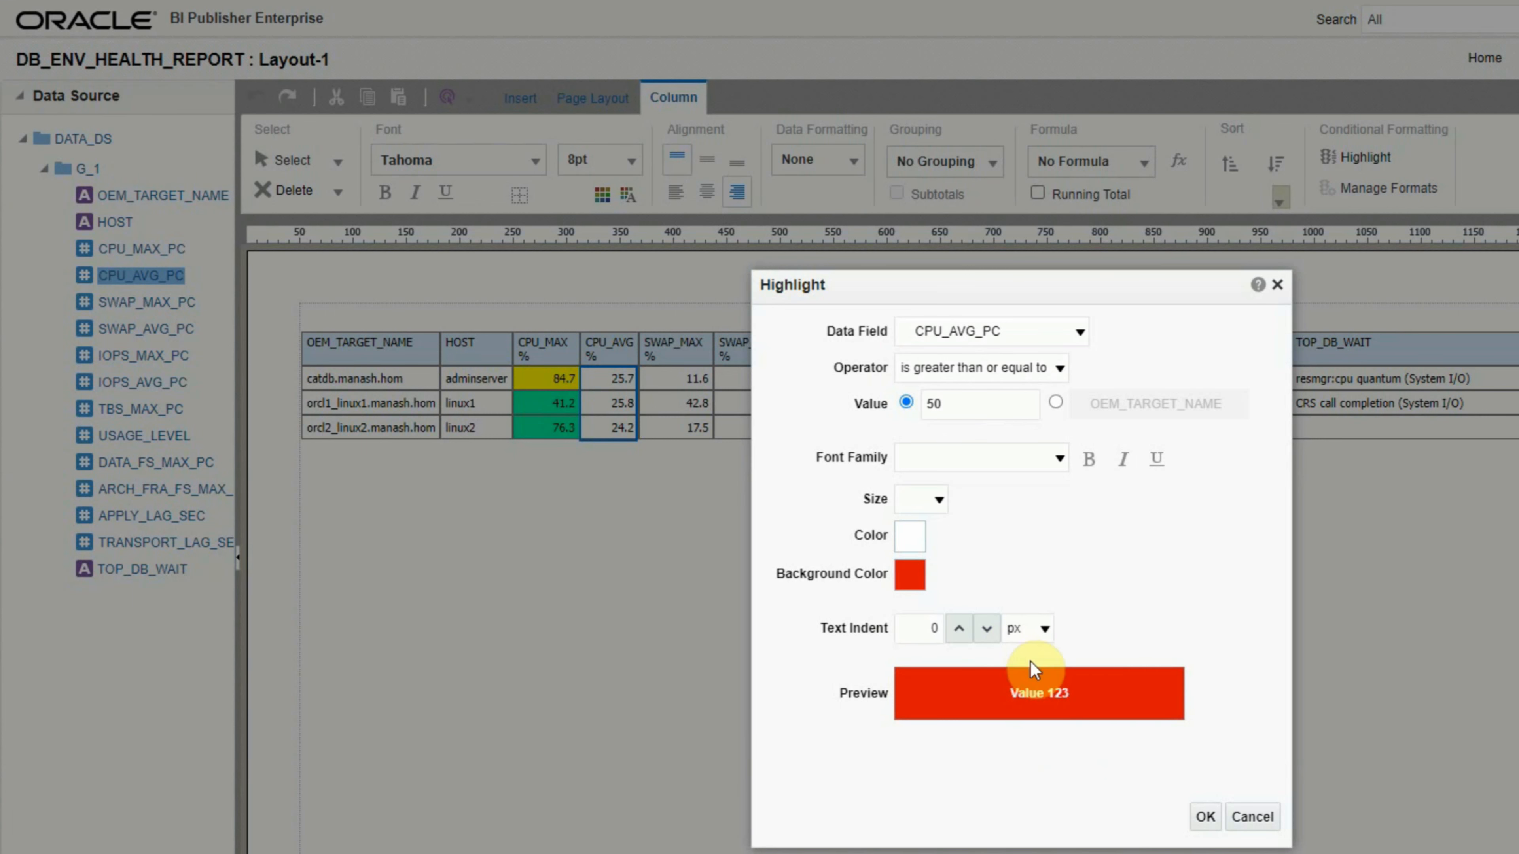
left_click(1203, 817)
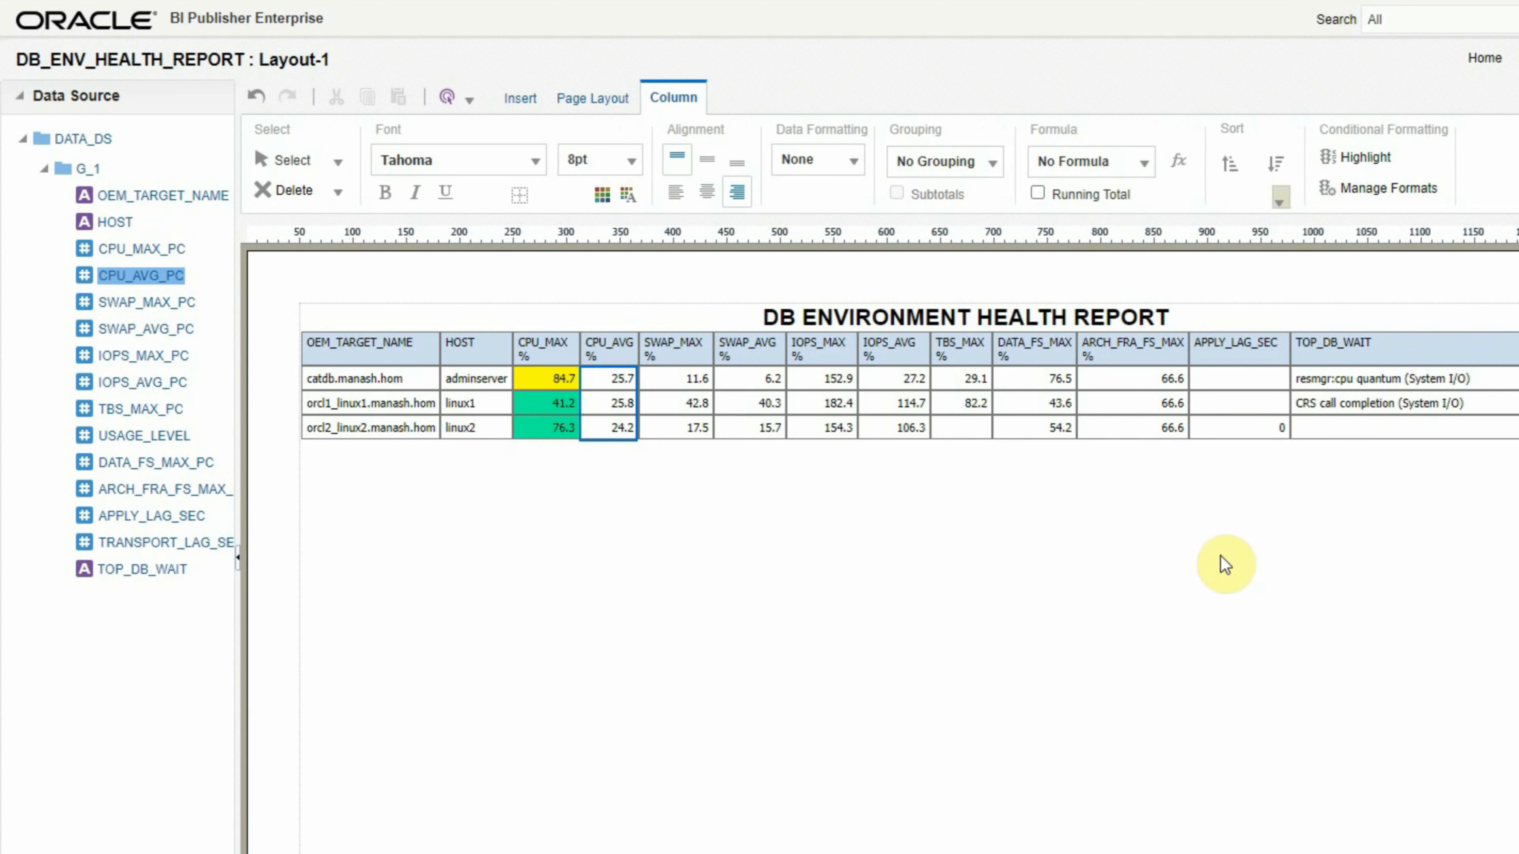
- Add a second conditional format giving CPU_AVG_PC a yellow background when it is greater than or equal to 40
left_click(1410, 192)
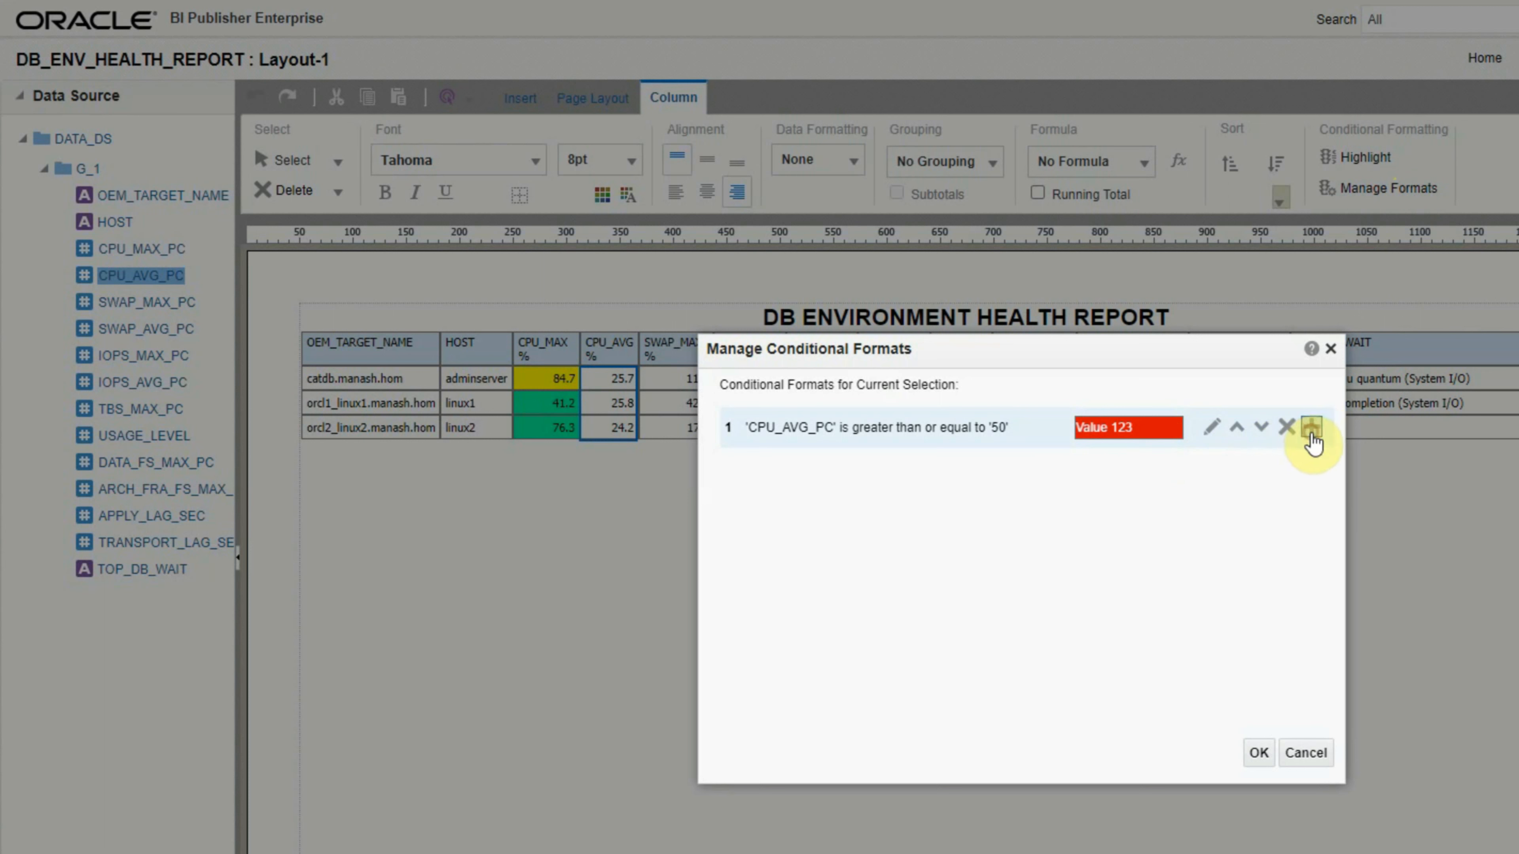
left_click(1312, 428)
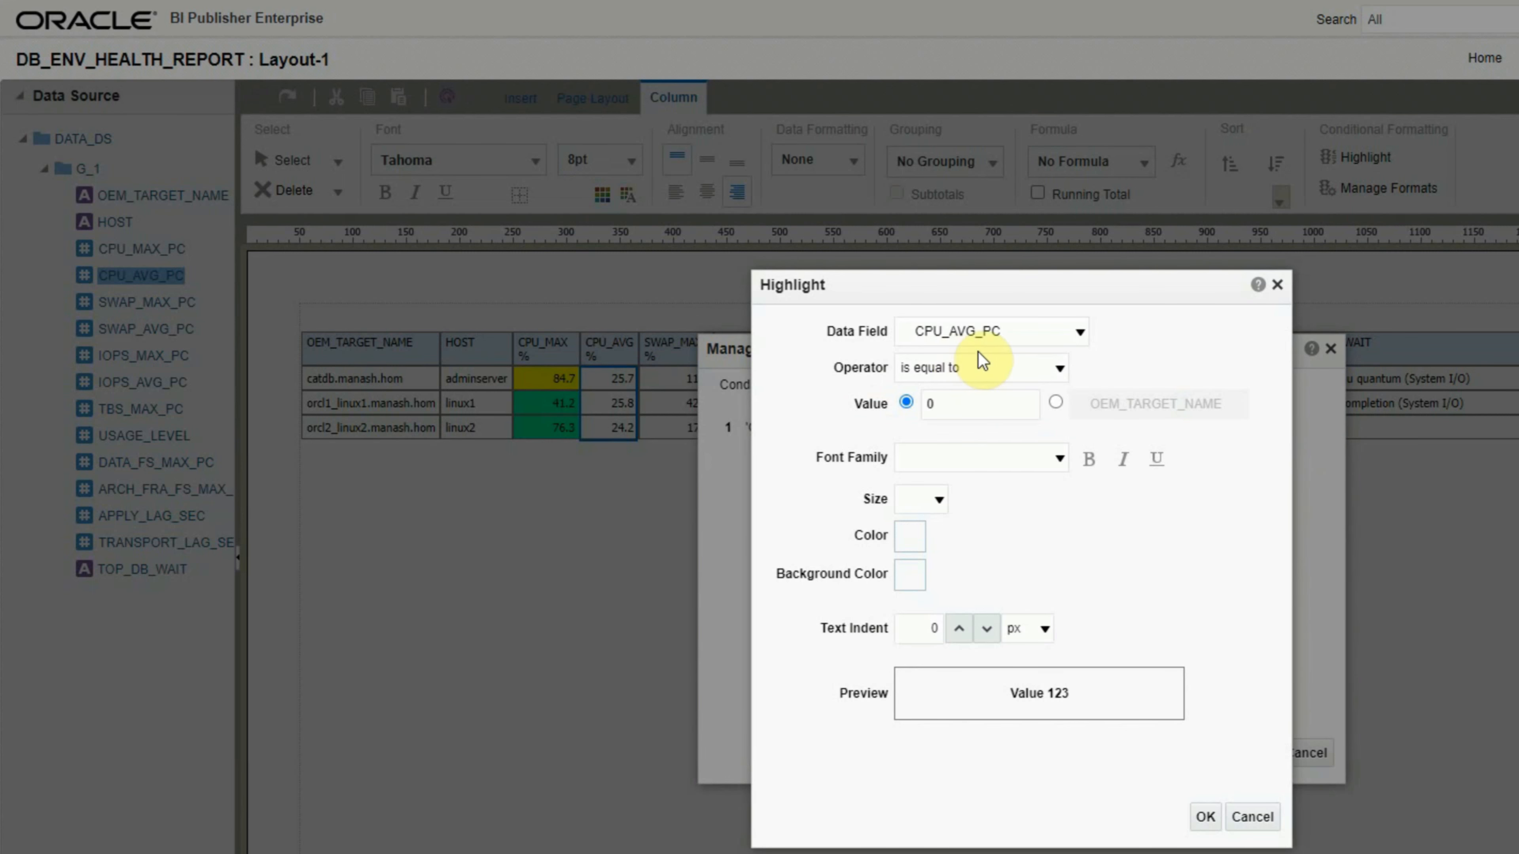
left_click(985, 366)
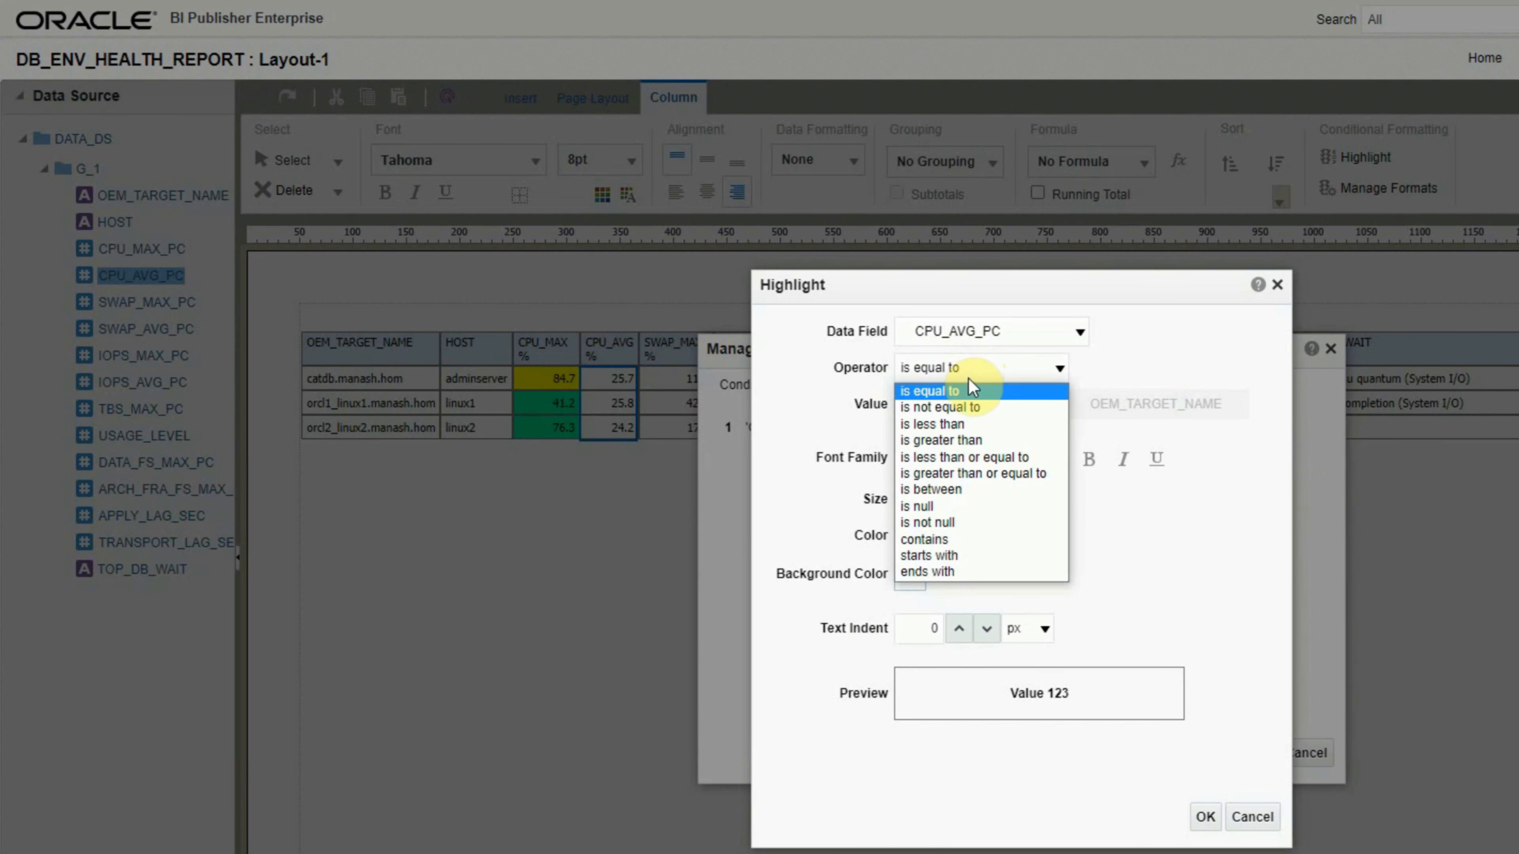
left_click(976, 482)
double_click(954, 403)
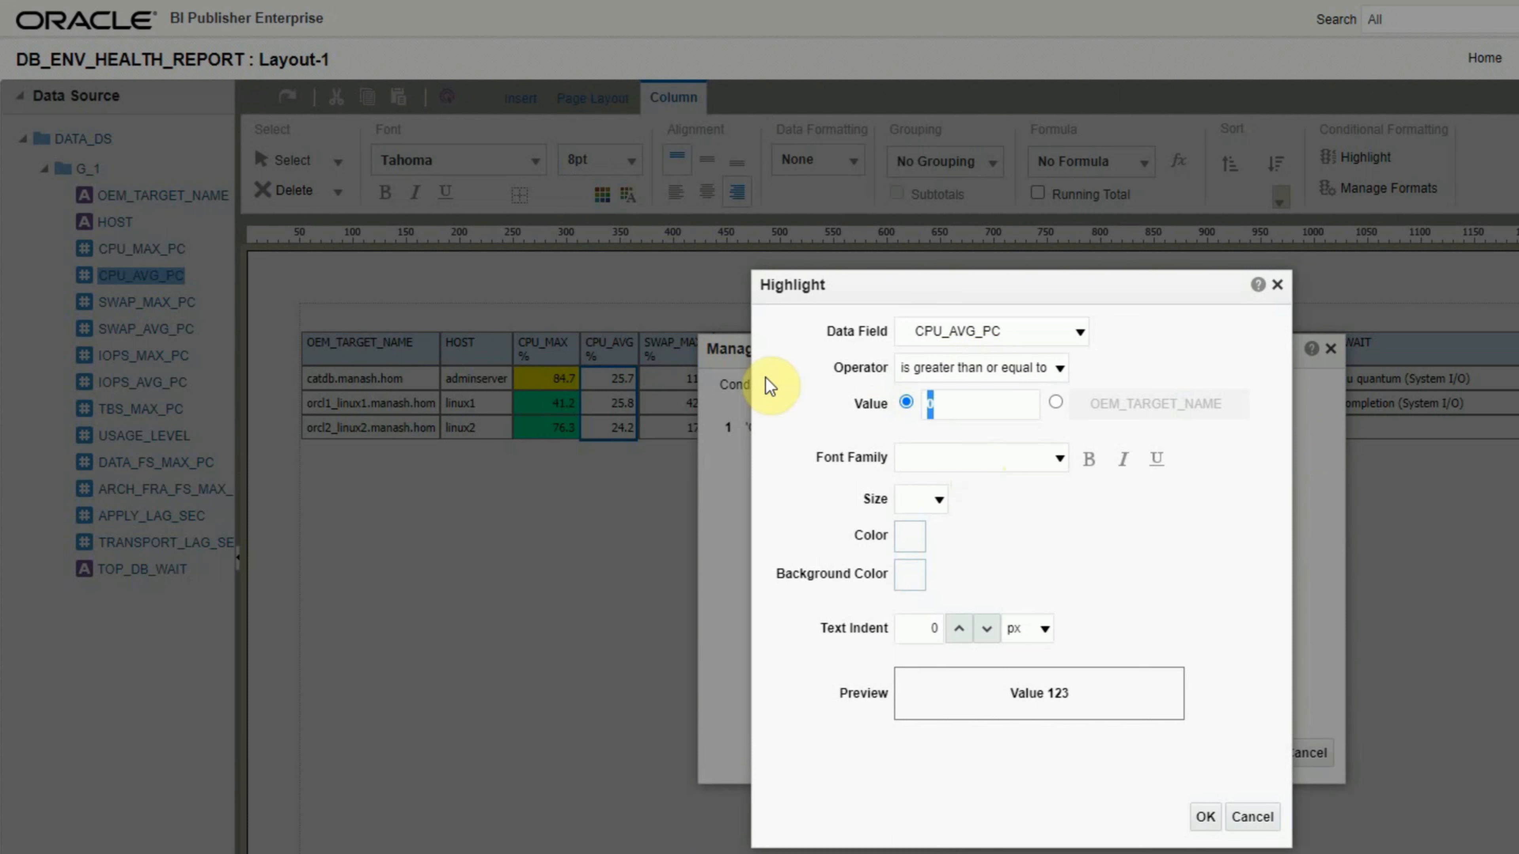
type("40")
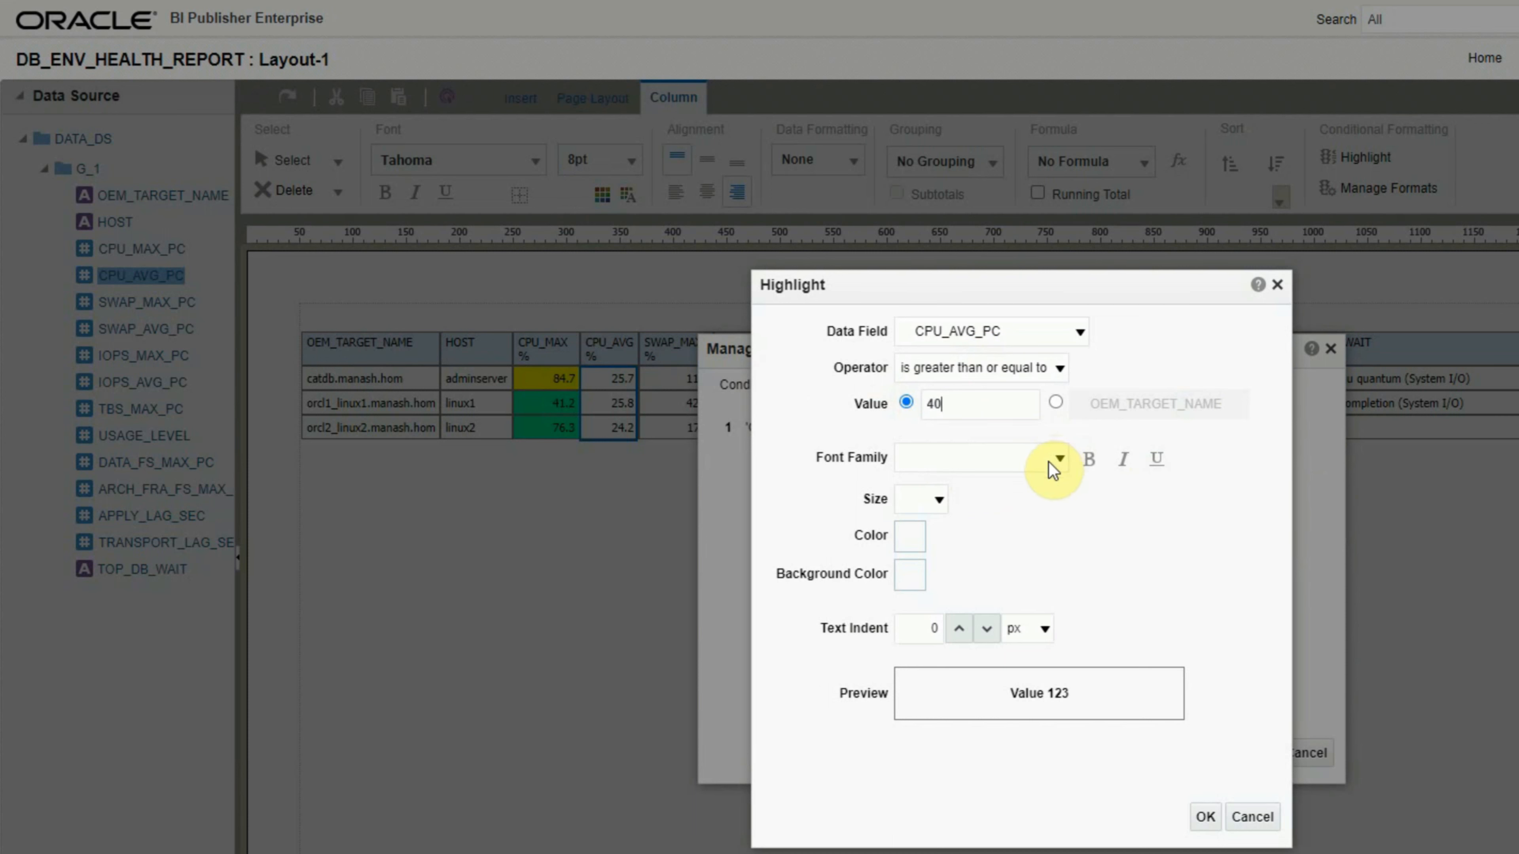
left_click(909, 576)
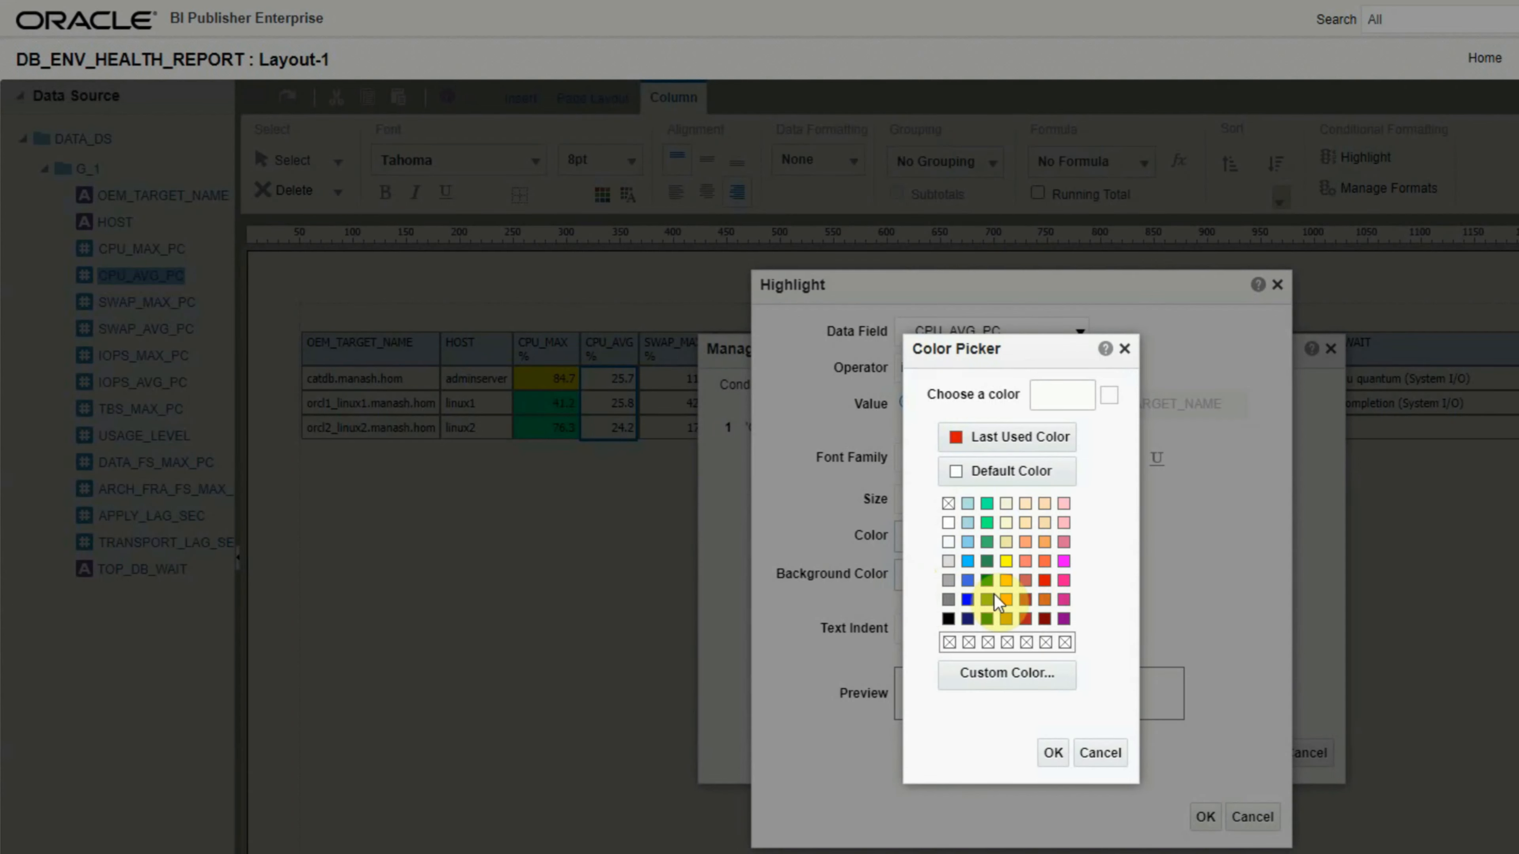
left_click(1005, 563)
left_click(1051, 753)
left_click(1210, 817)
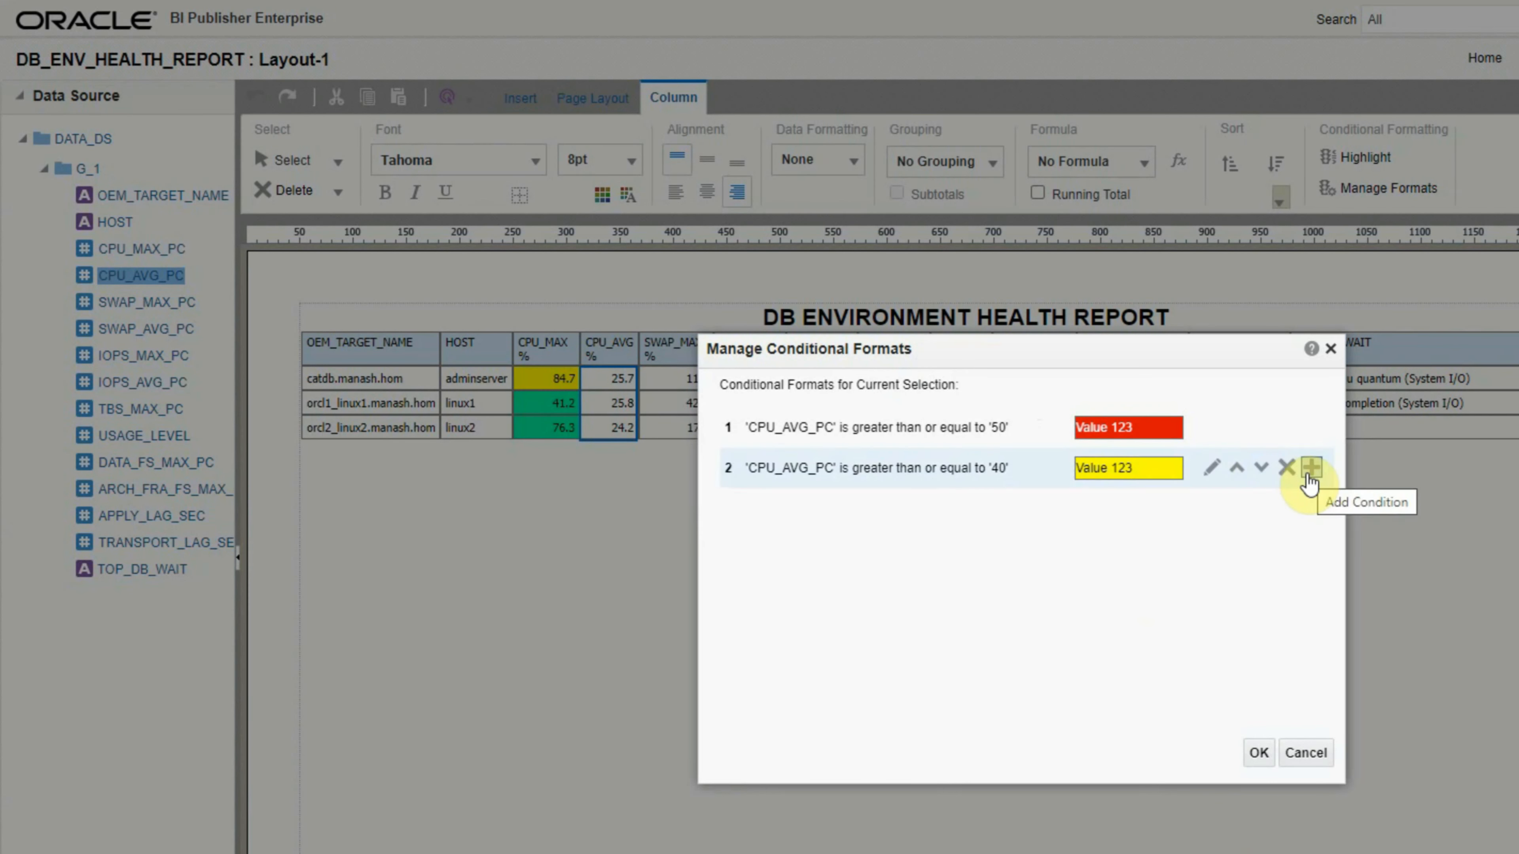
- Add a third conditional format giving CPU_AVG_PC a green 00fa9a background when it is less than 40, and apply all the formats
left_click(1310, 468)
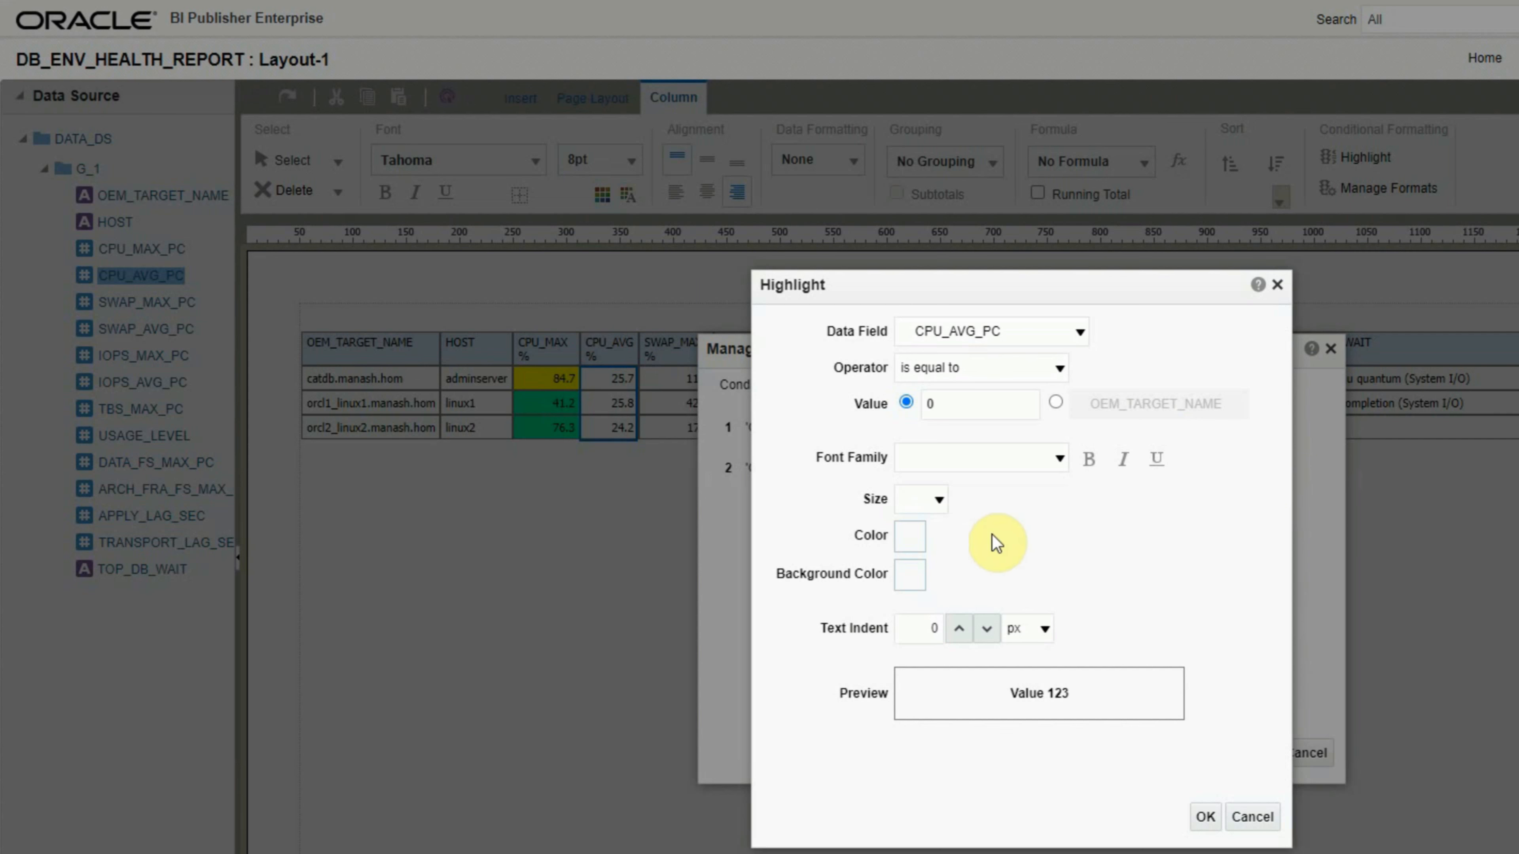
left_click(991, 373)
left_click(960, 422)
left_click(945, 402)
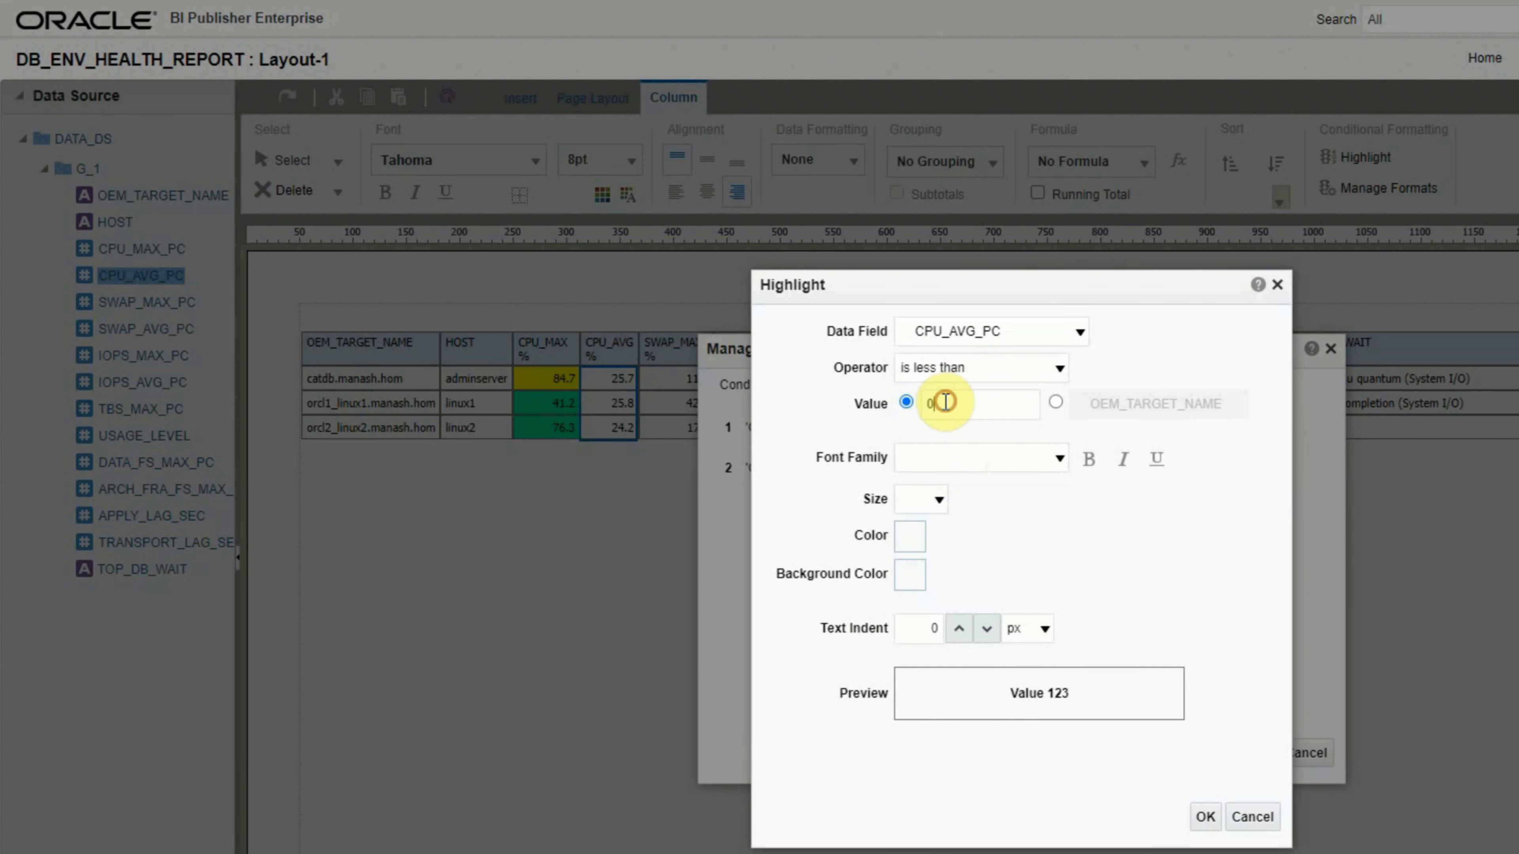
key("BackSpace")
type("40")
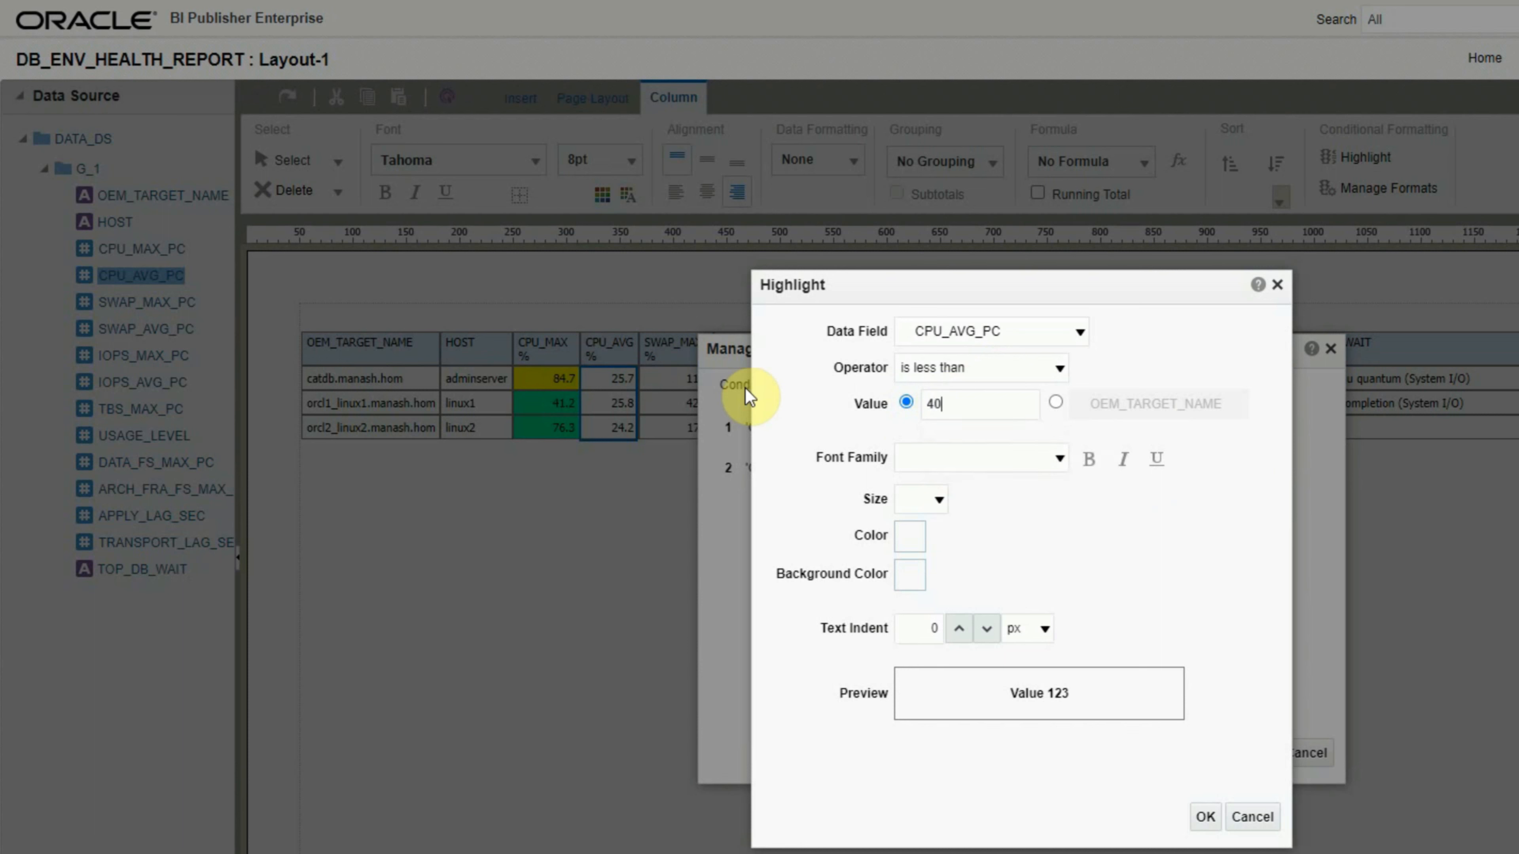
left_click(907, 575)
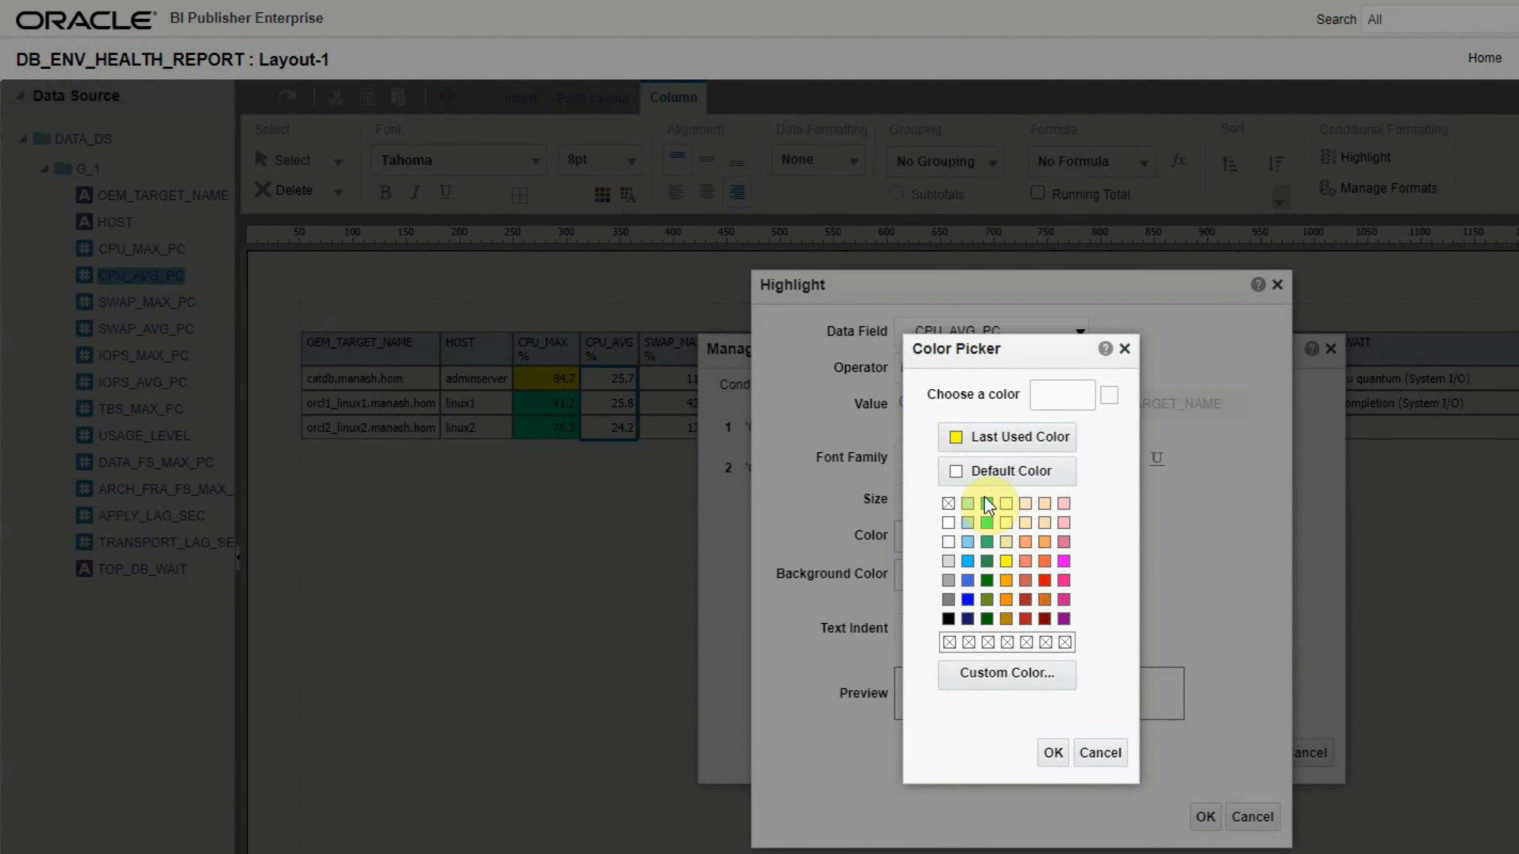
left_click(986, 503)
left_click(1051, 755)
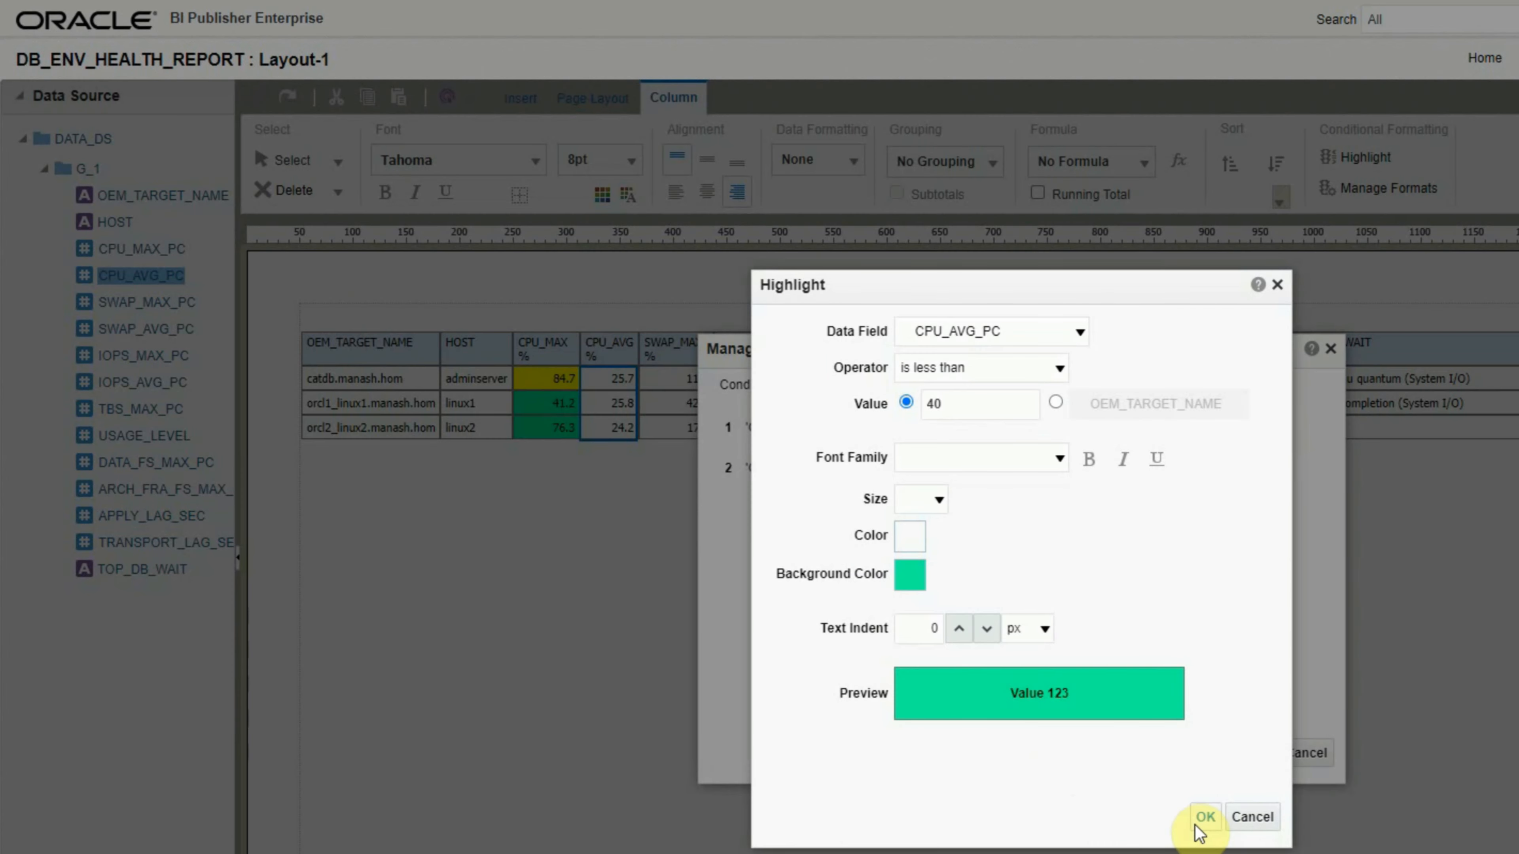
left_click(1204, 817)
mouse_move(1005, 434)
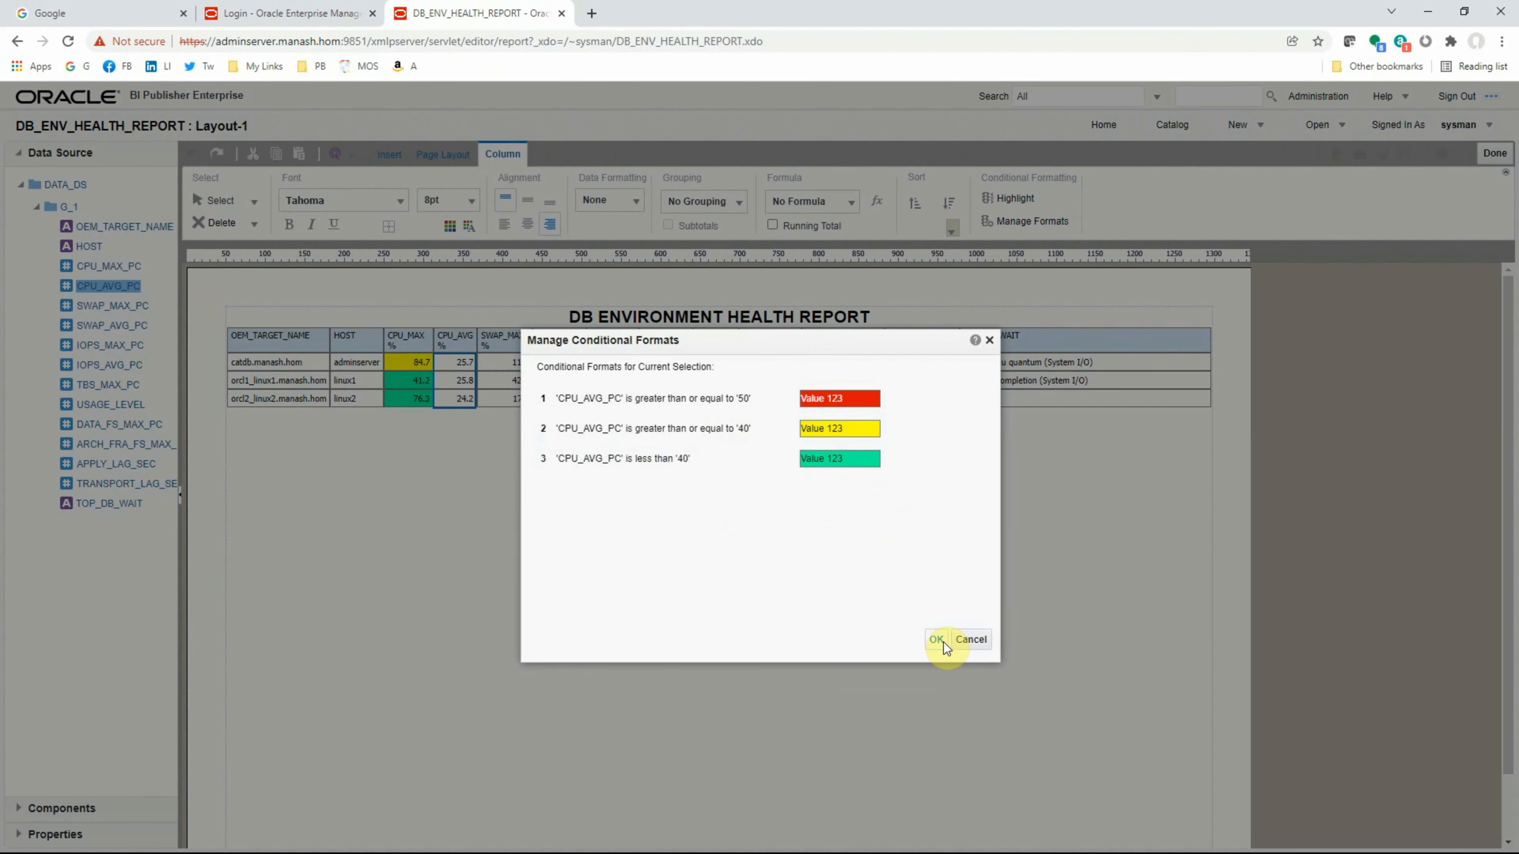
left_click(936, 639)
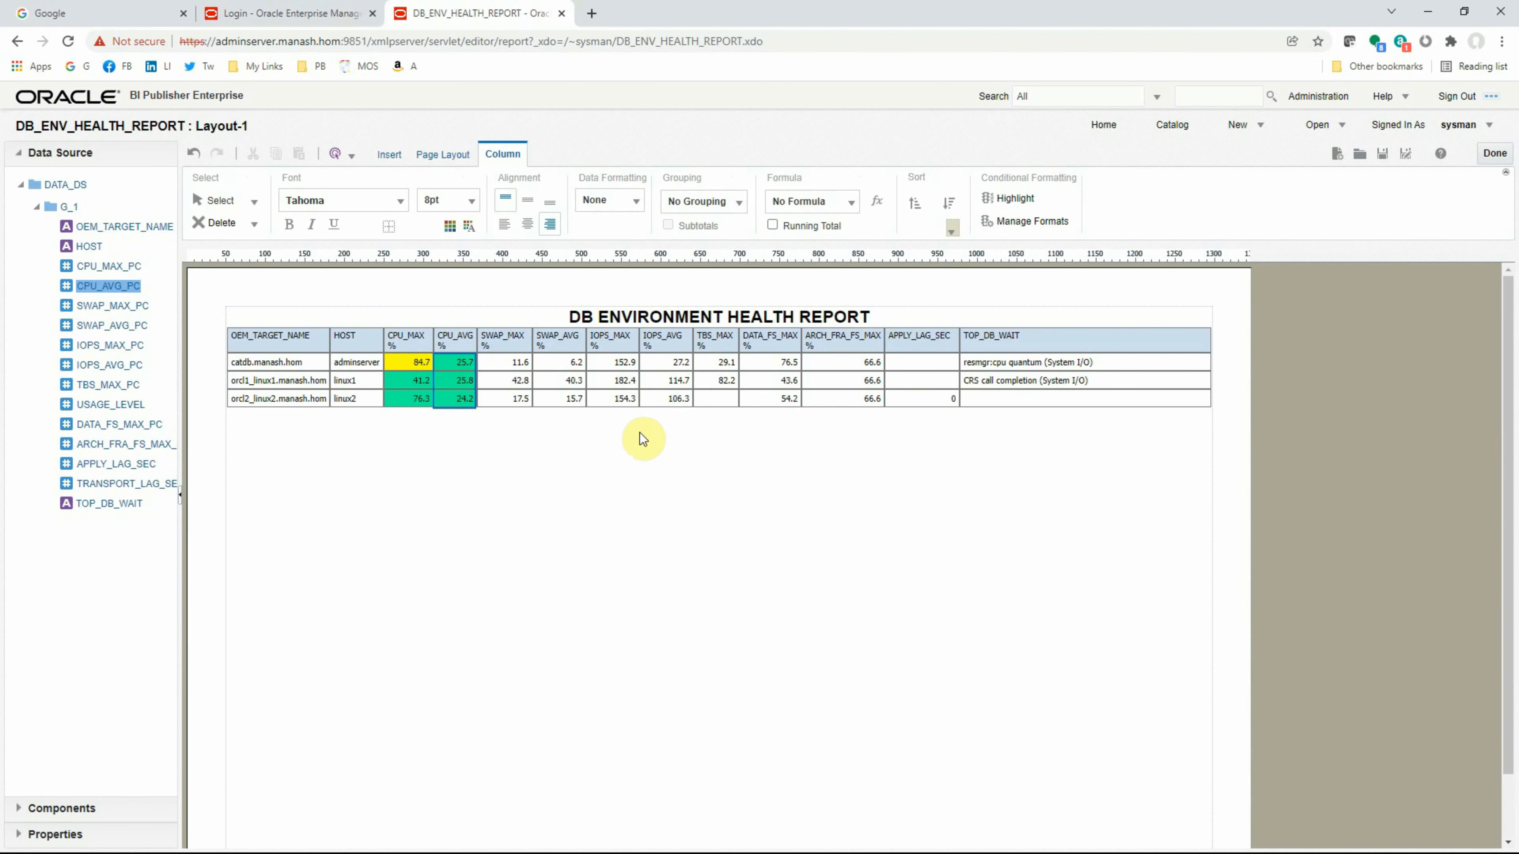
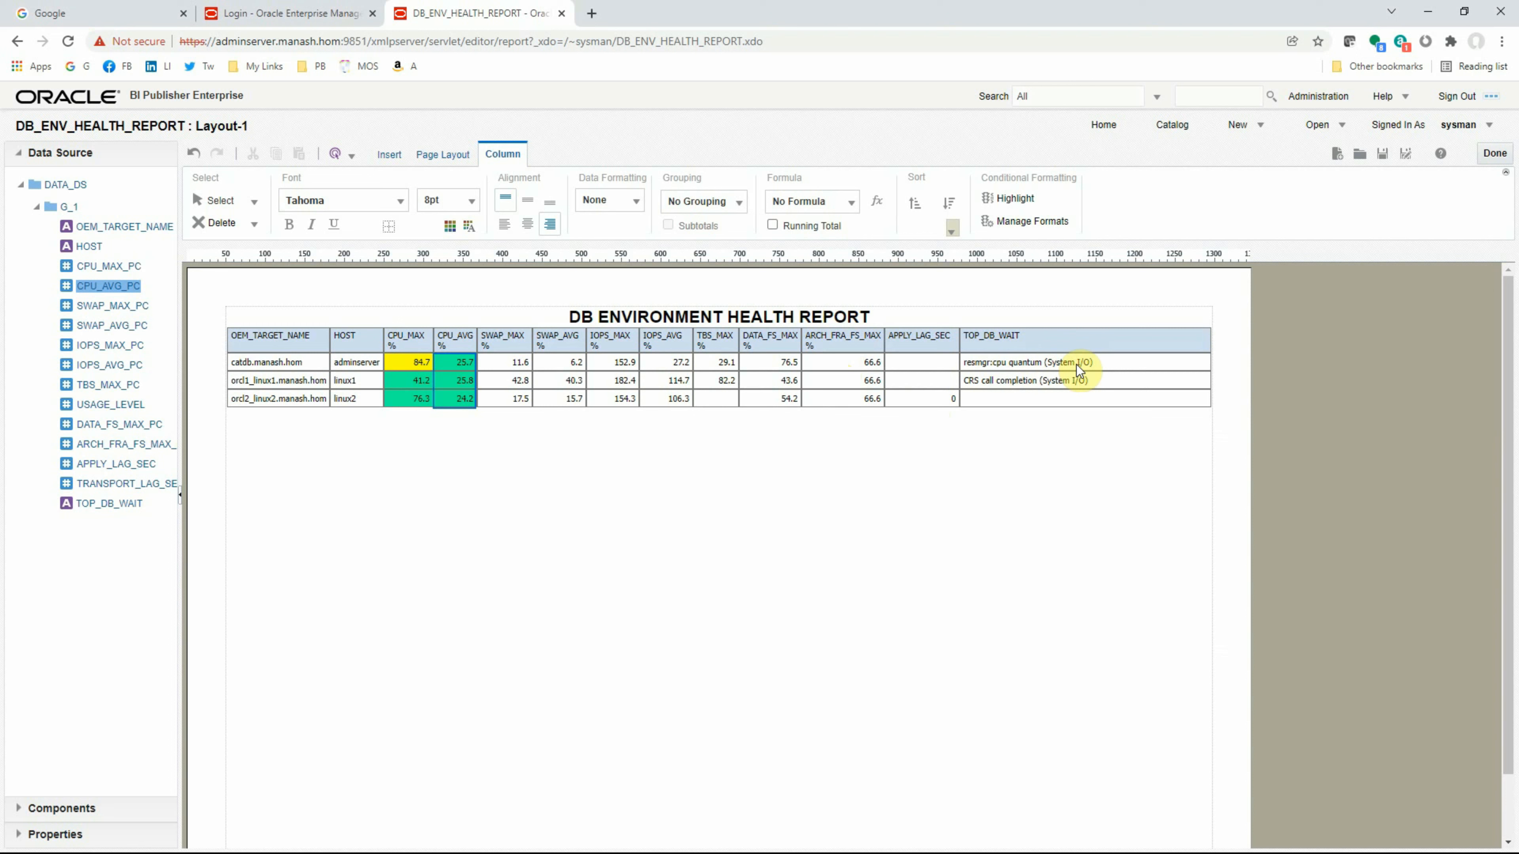
- Create a highlight condition on the TBS_MAX % column that tests whether USAGE_LEVEL is equal to 0
left_click(730, 494)
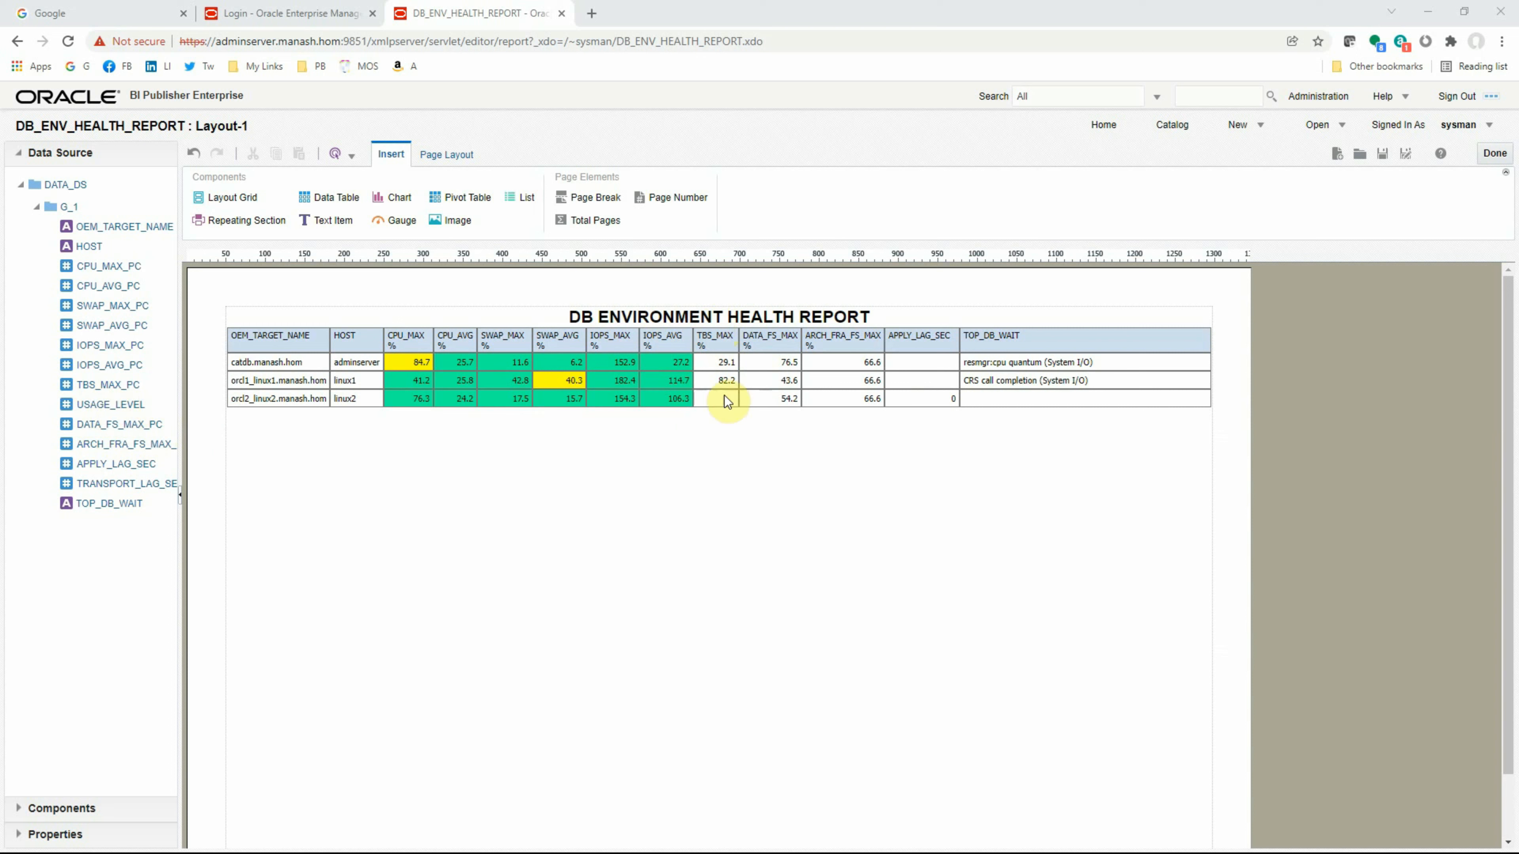
left_click(717, 382)
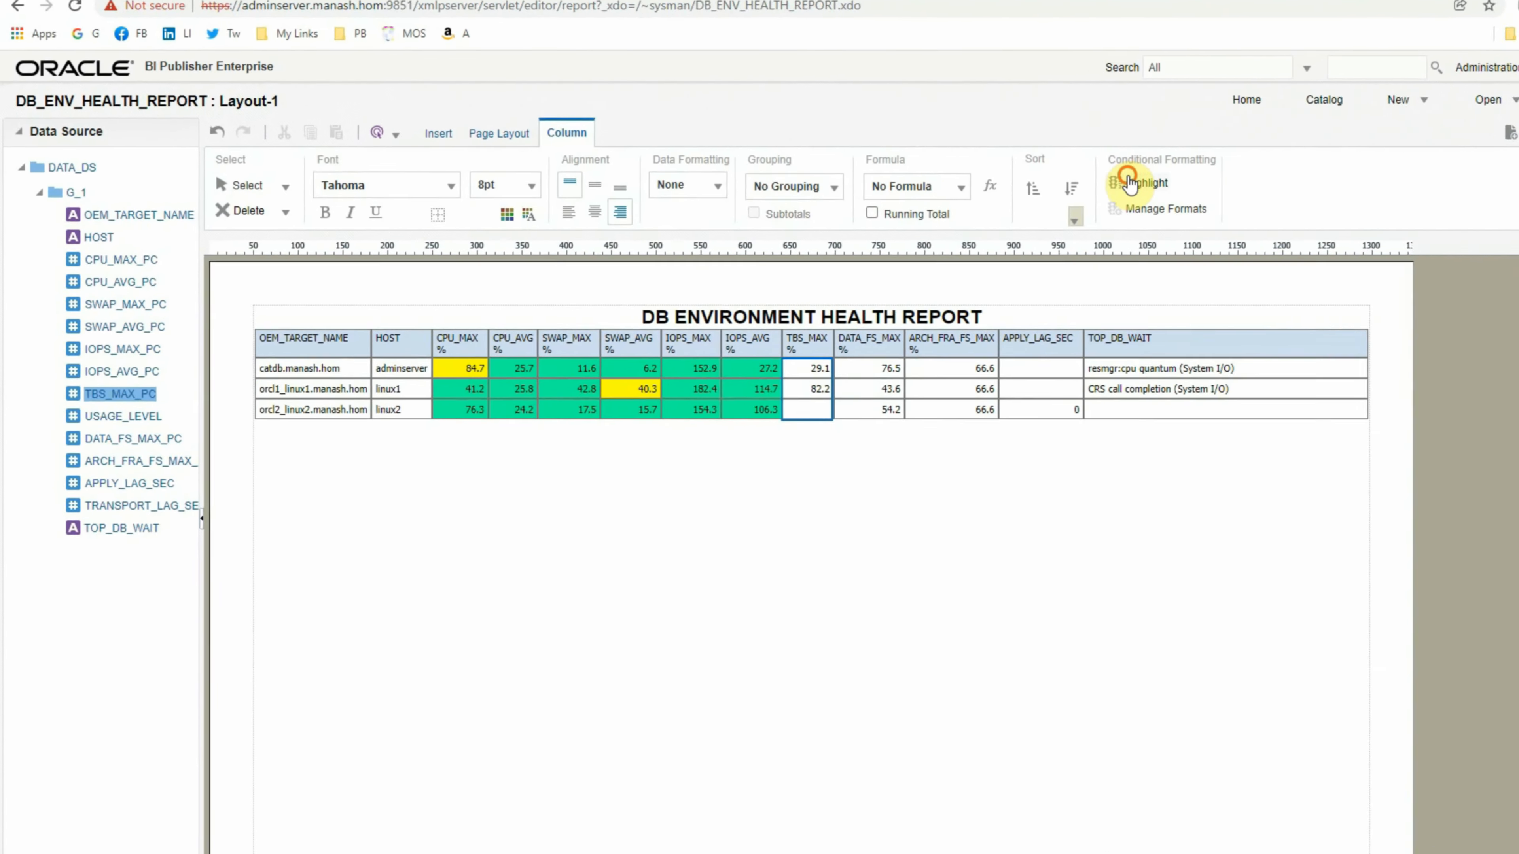
left_click(1010, 198)
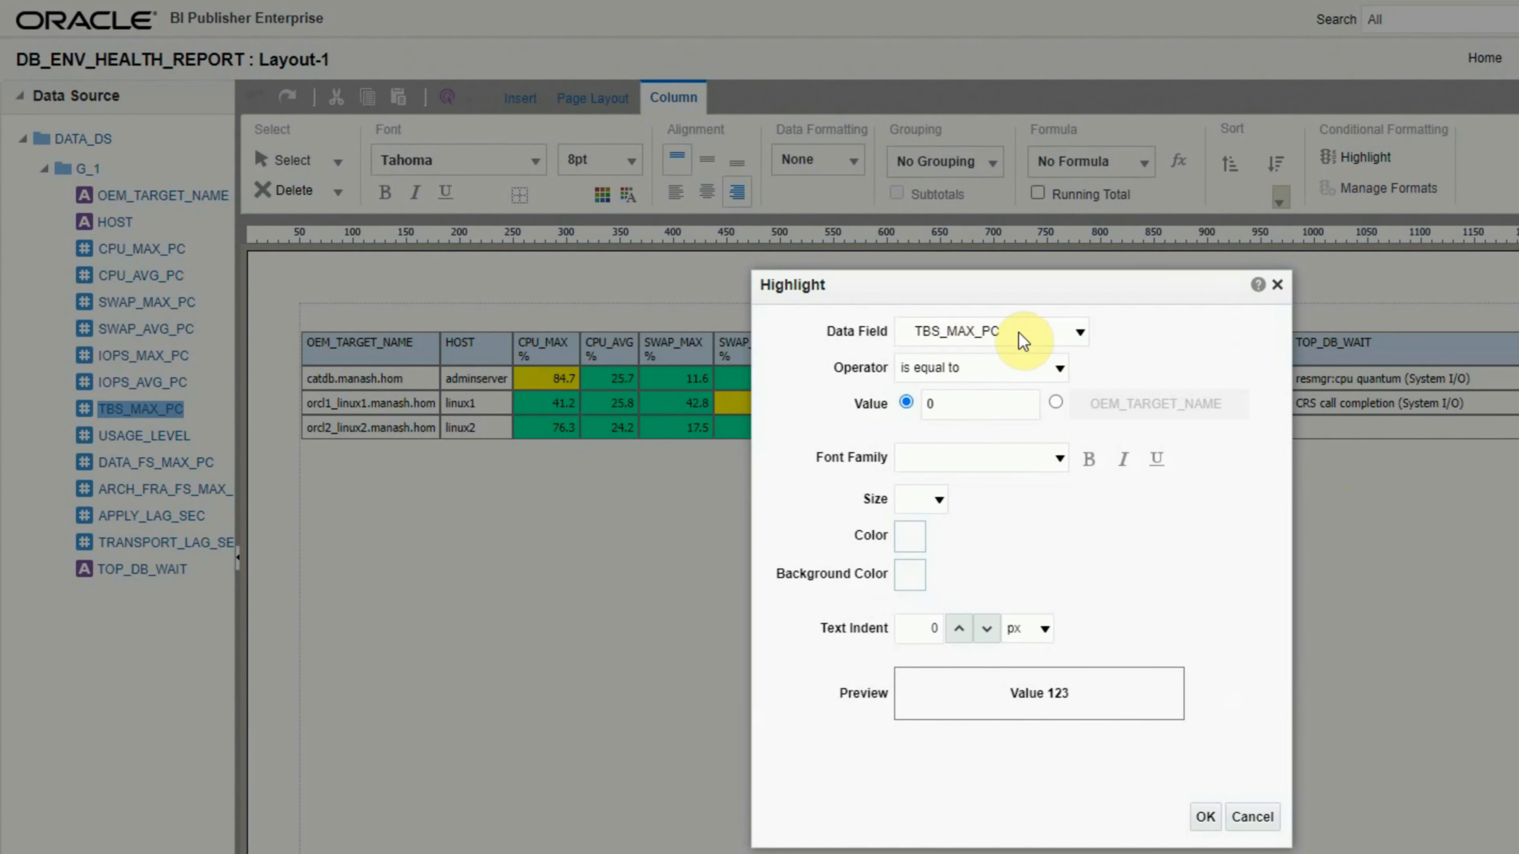
left_click(1074, 334)
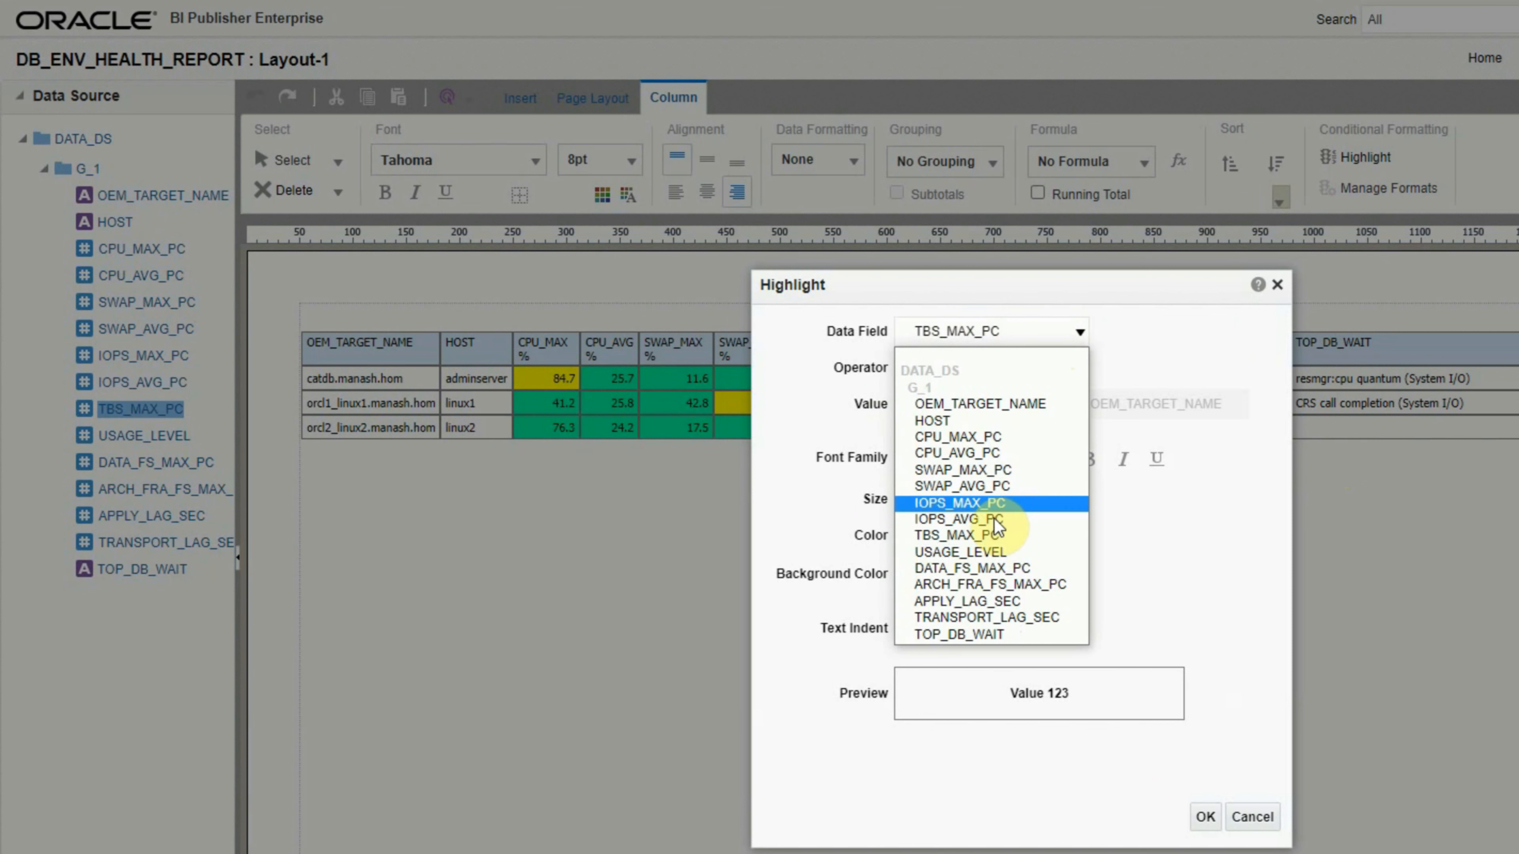
left_click(940, 554)
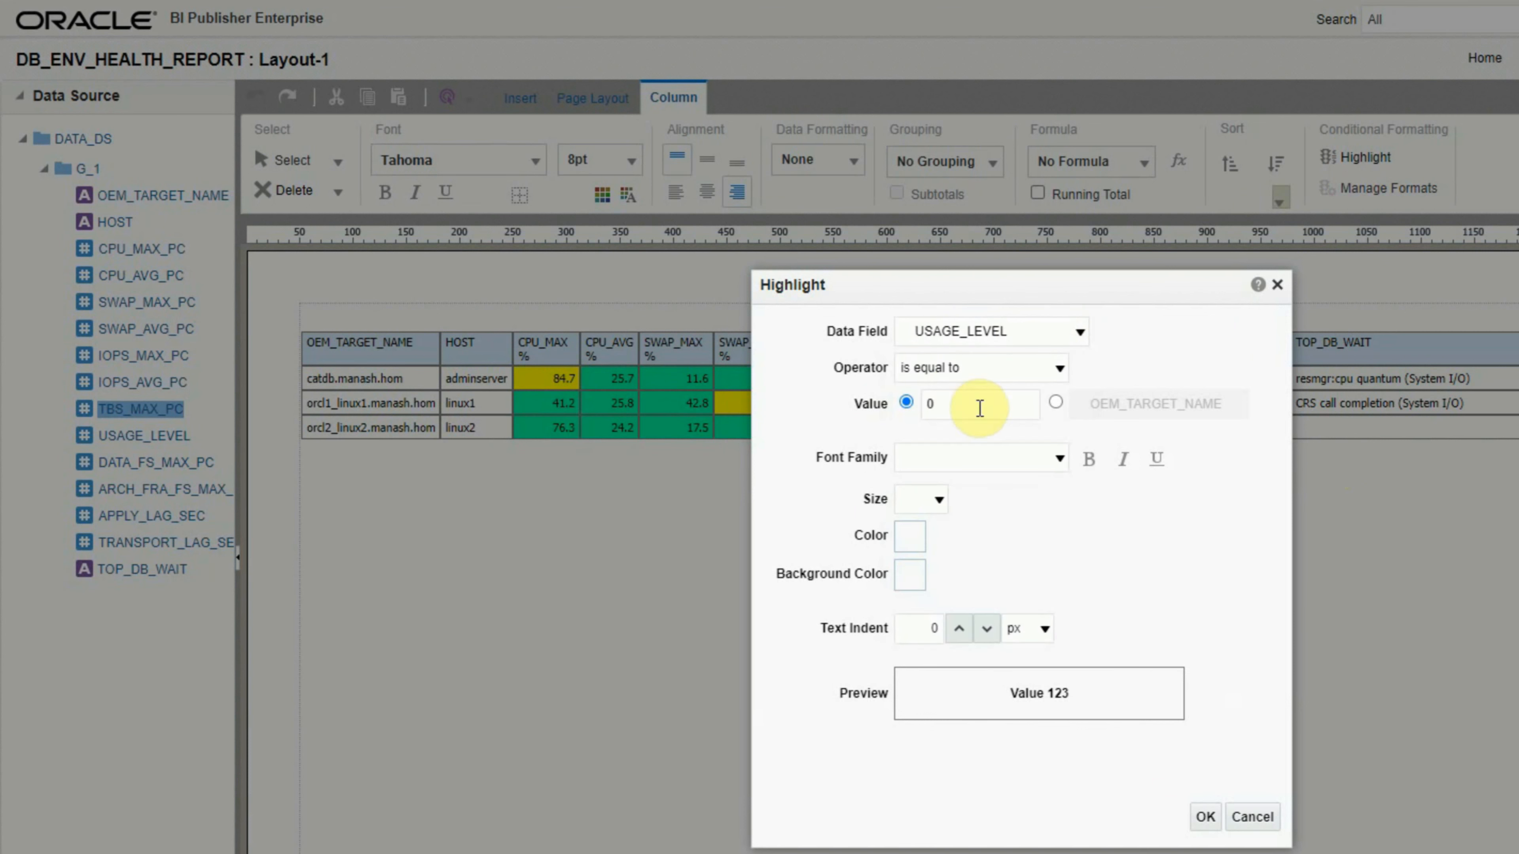
left_click(1011, 368)
left_click(1011, 367)
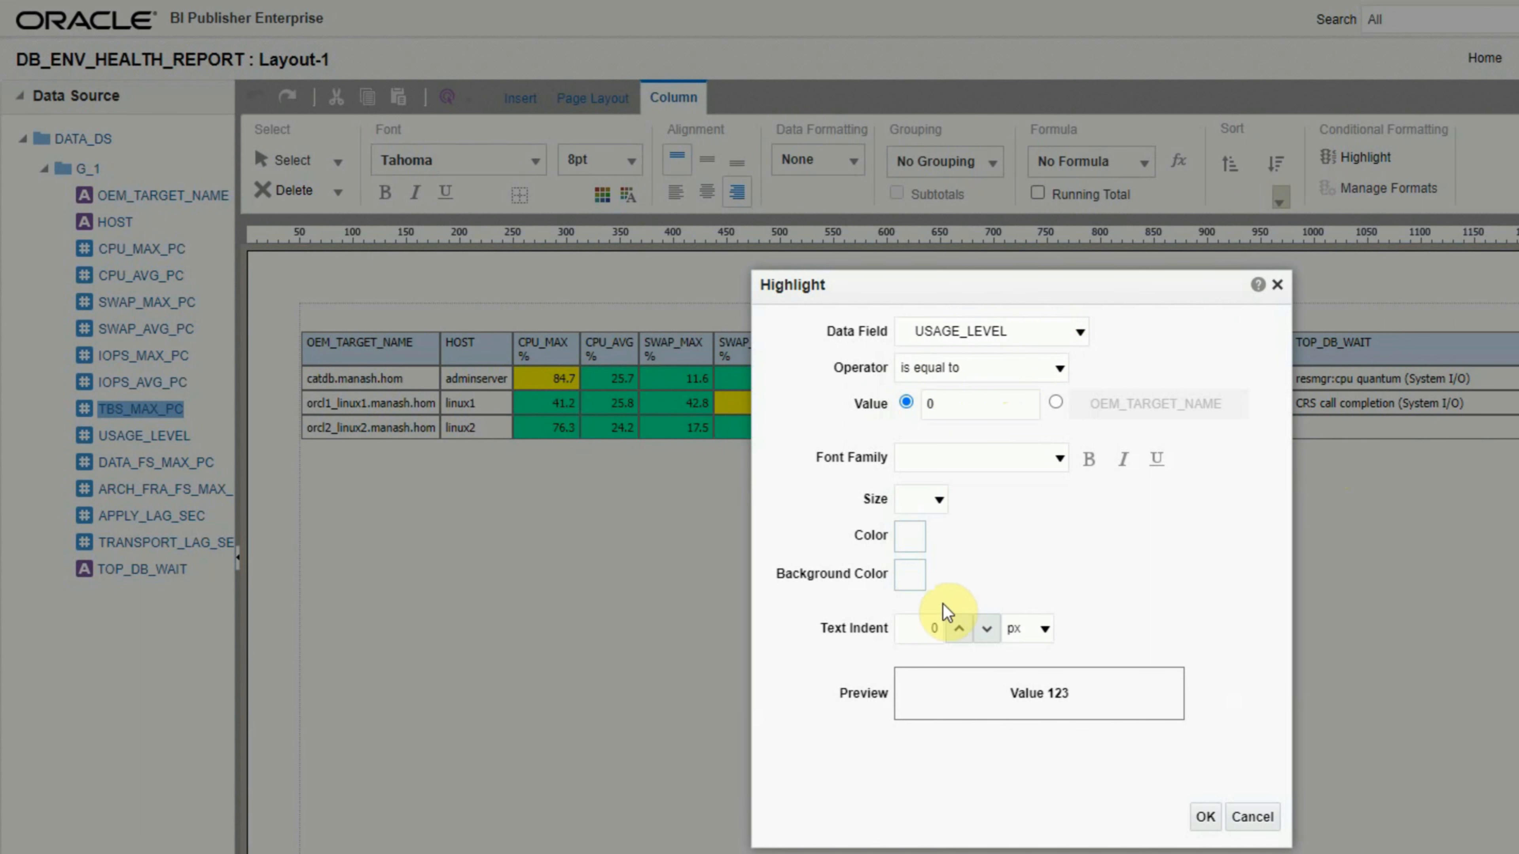
- Give the USAGE_LEVEL highlight on the TBS_MAX % column a green 00fa9a background and apply the rule
left_click(911, 575)
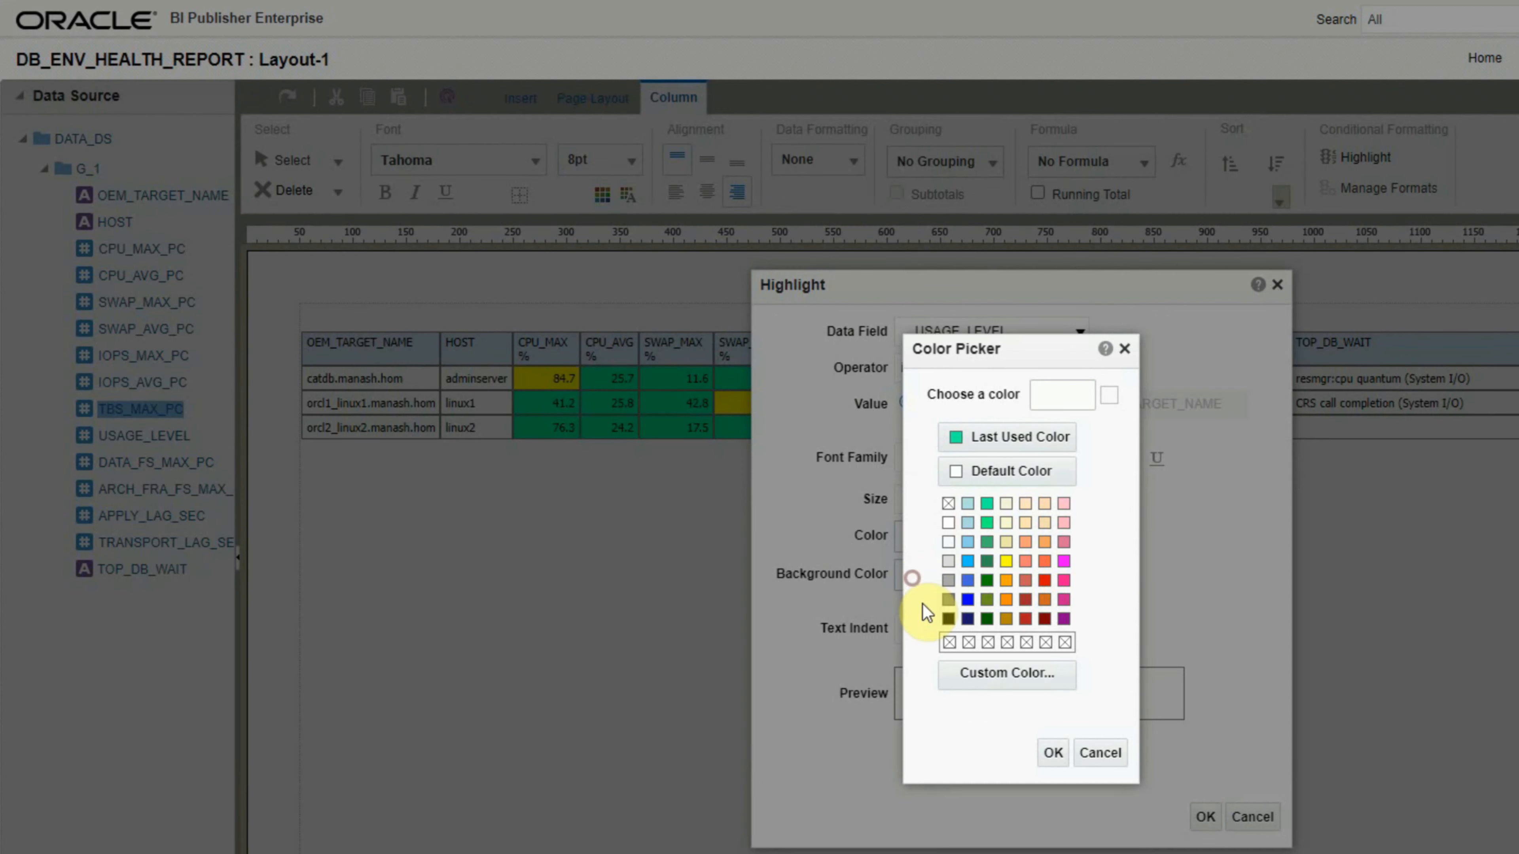
left_click(986, 503)
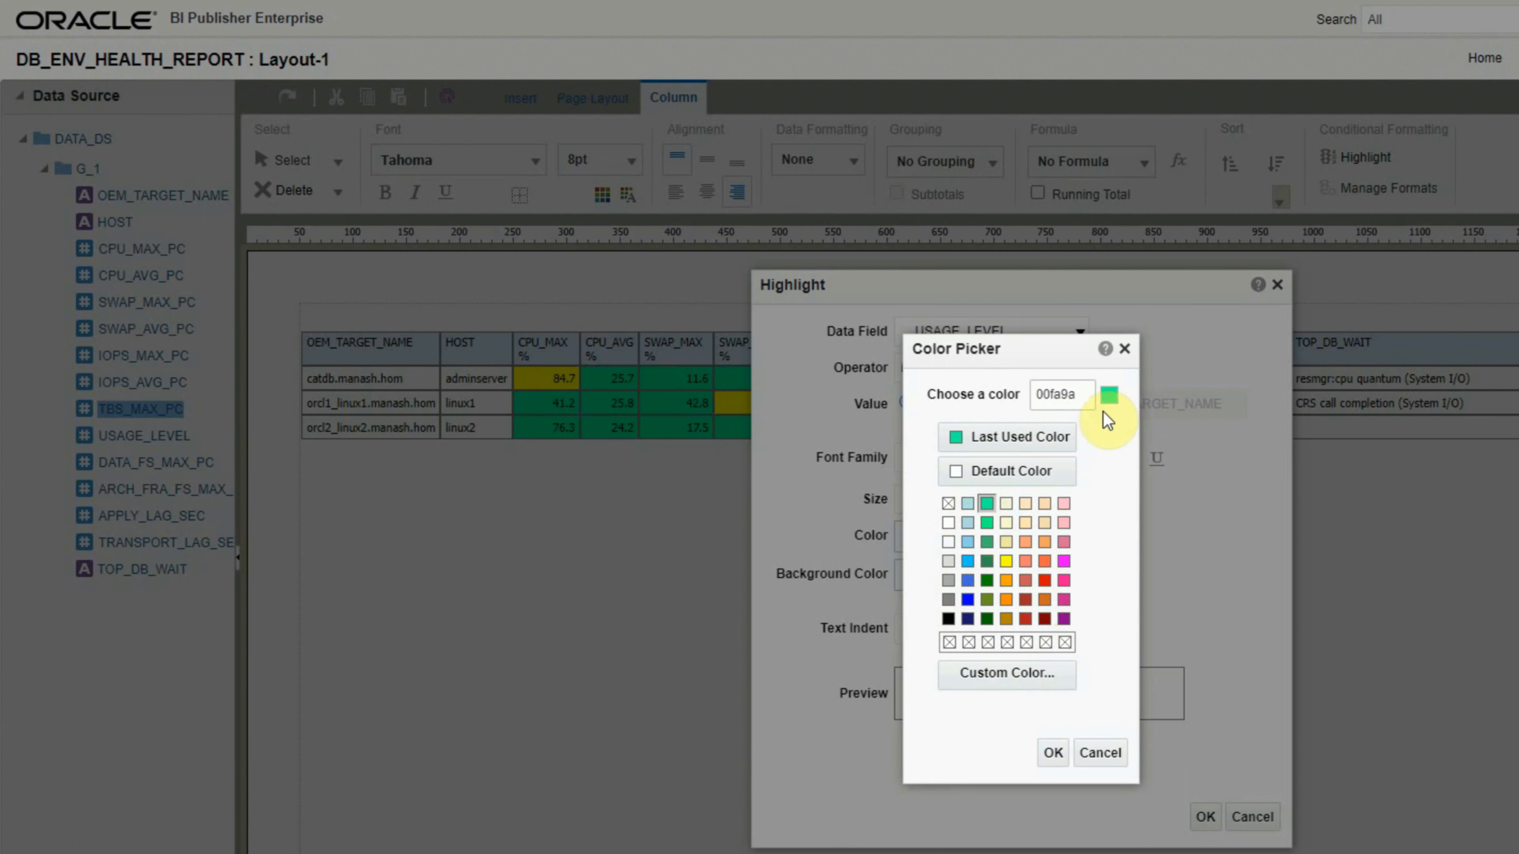
left_click(1054, 752)
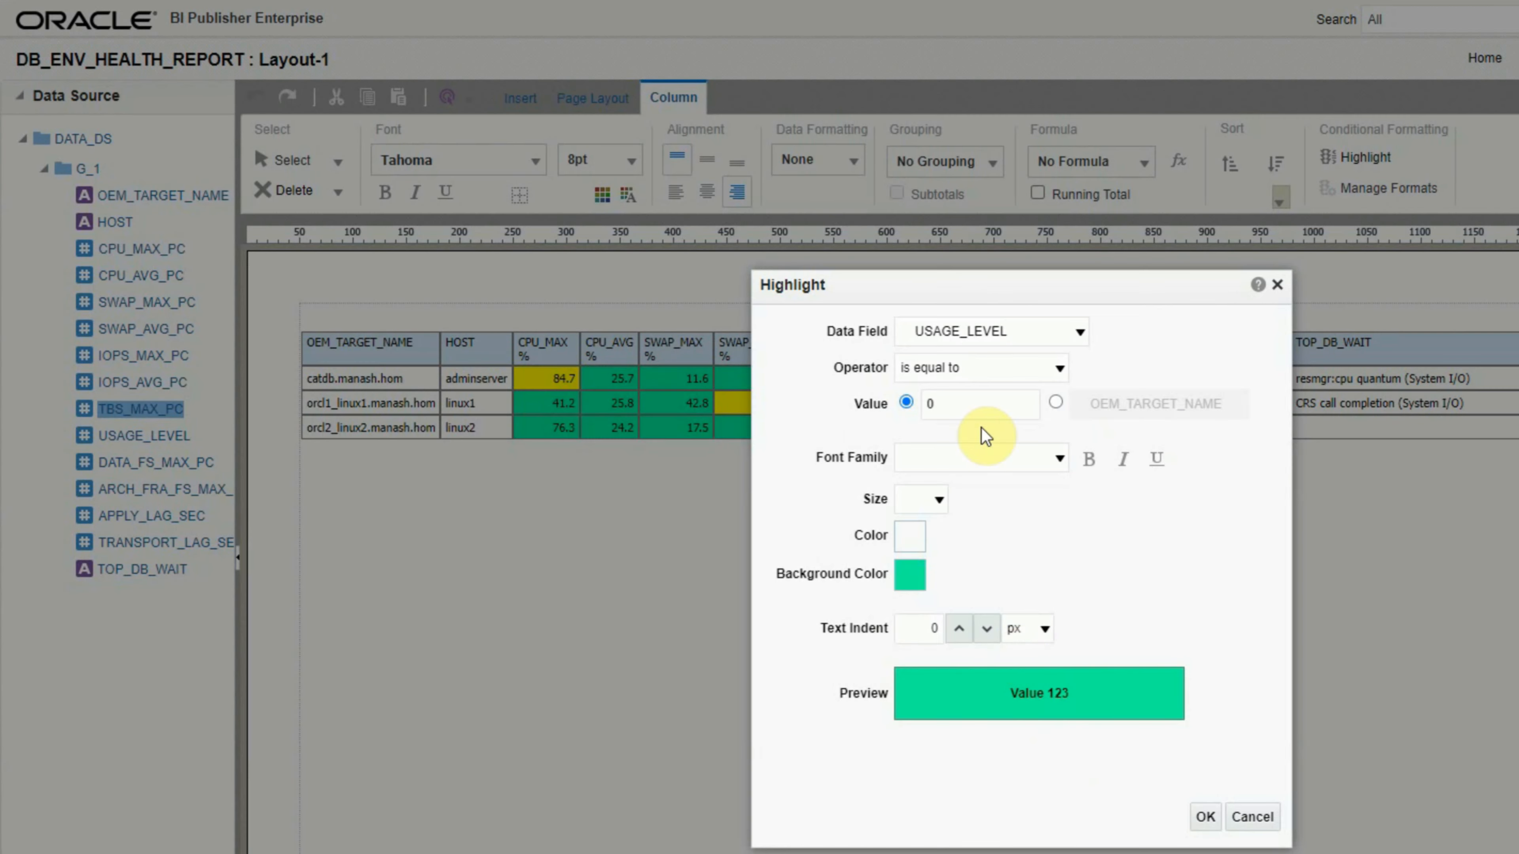
left_click(1208, 817)
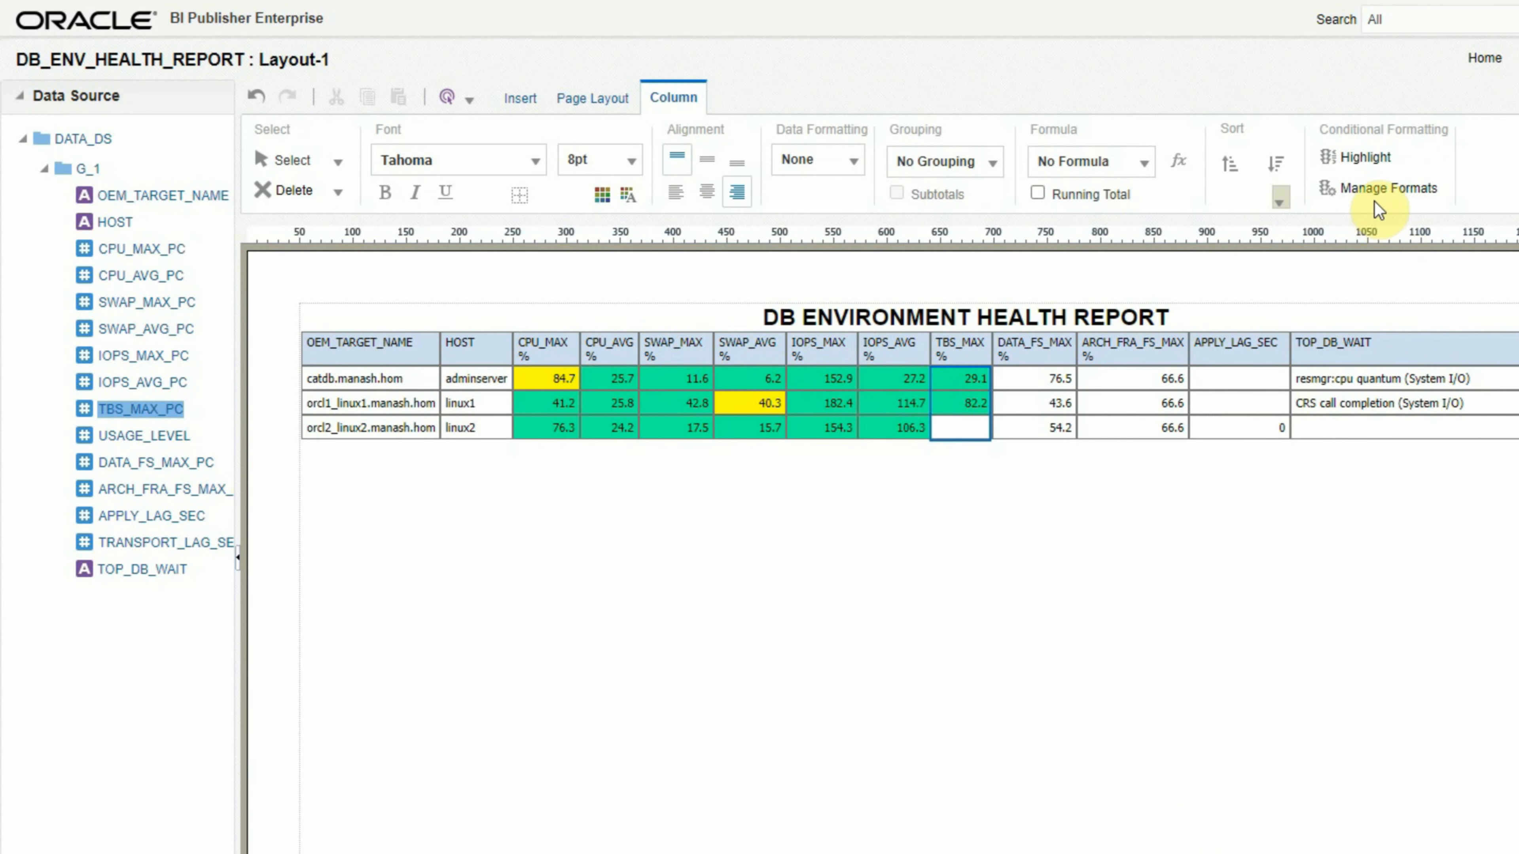
- Add a second conditional format to the TBS_MAX % column that tests whether USAGE_LEVEL is equal to 1
left_click(1380, 203)
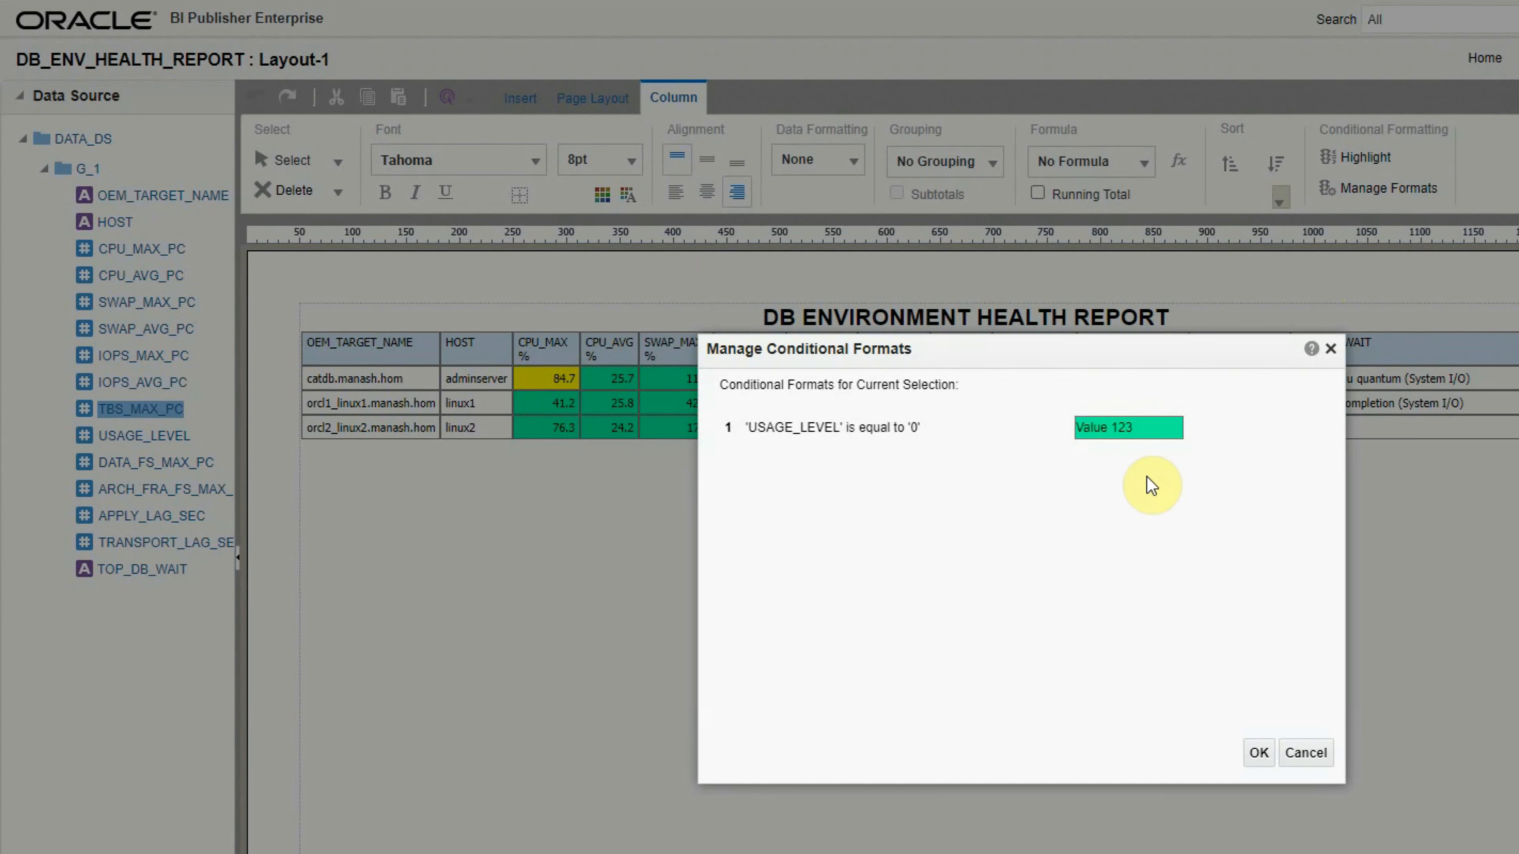
left_click(1312, 432)
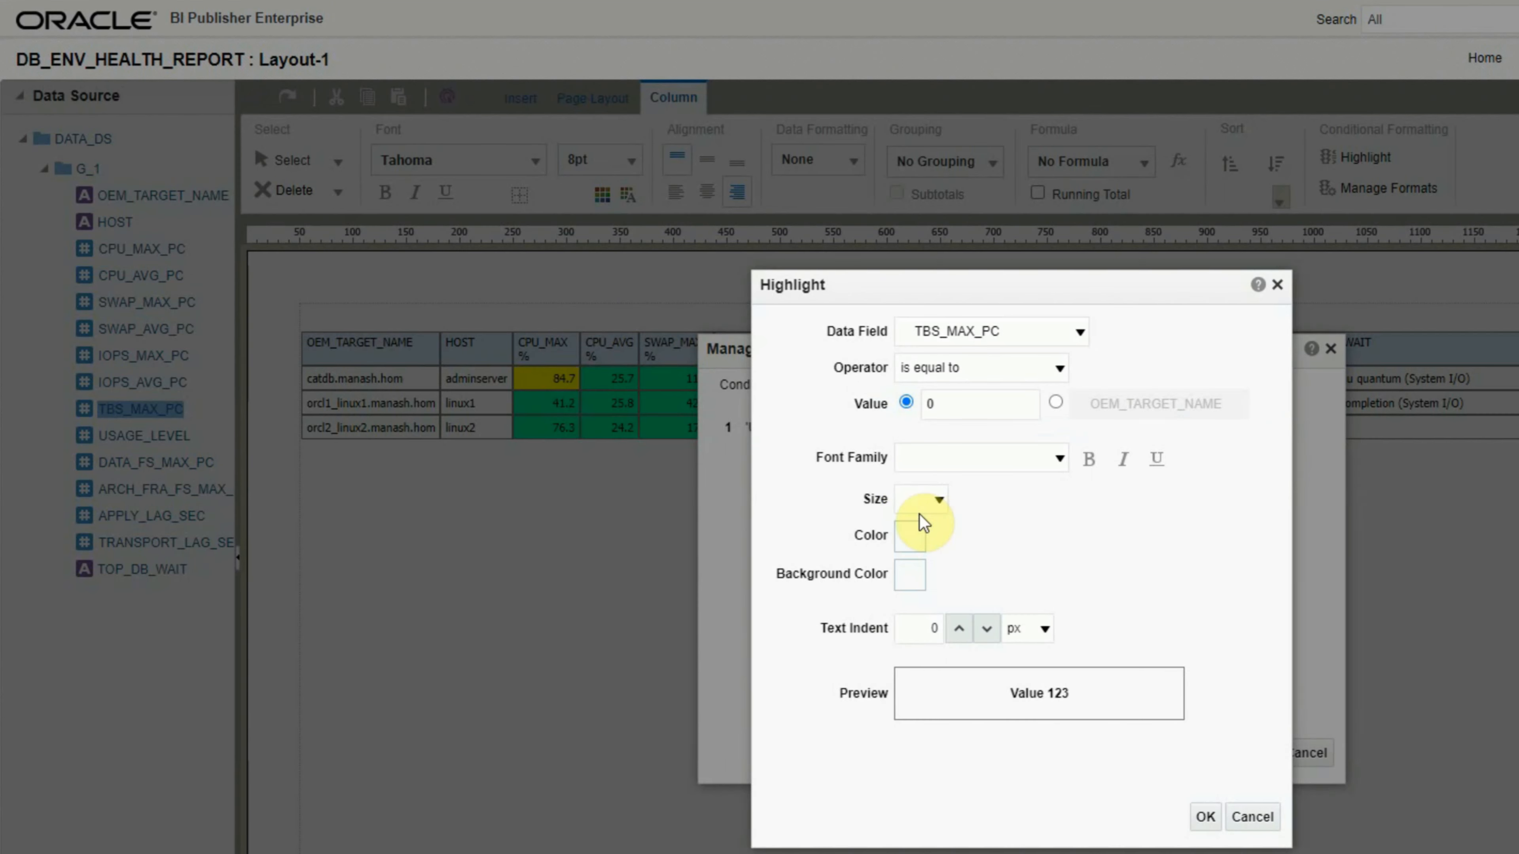
left_click(981, 333)
left_click(955, 554)
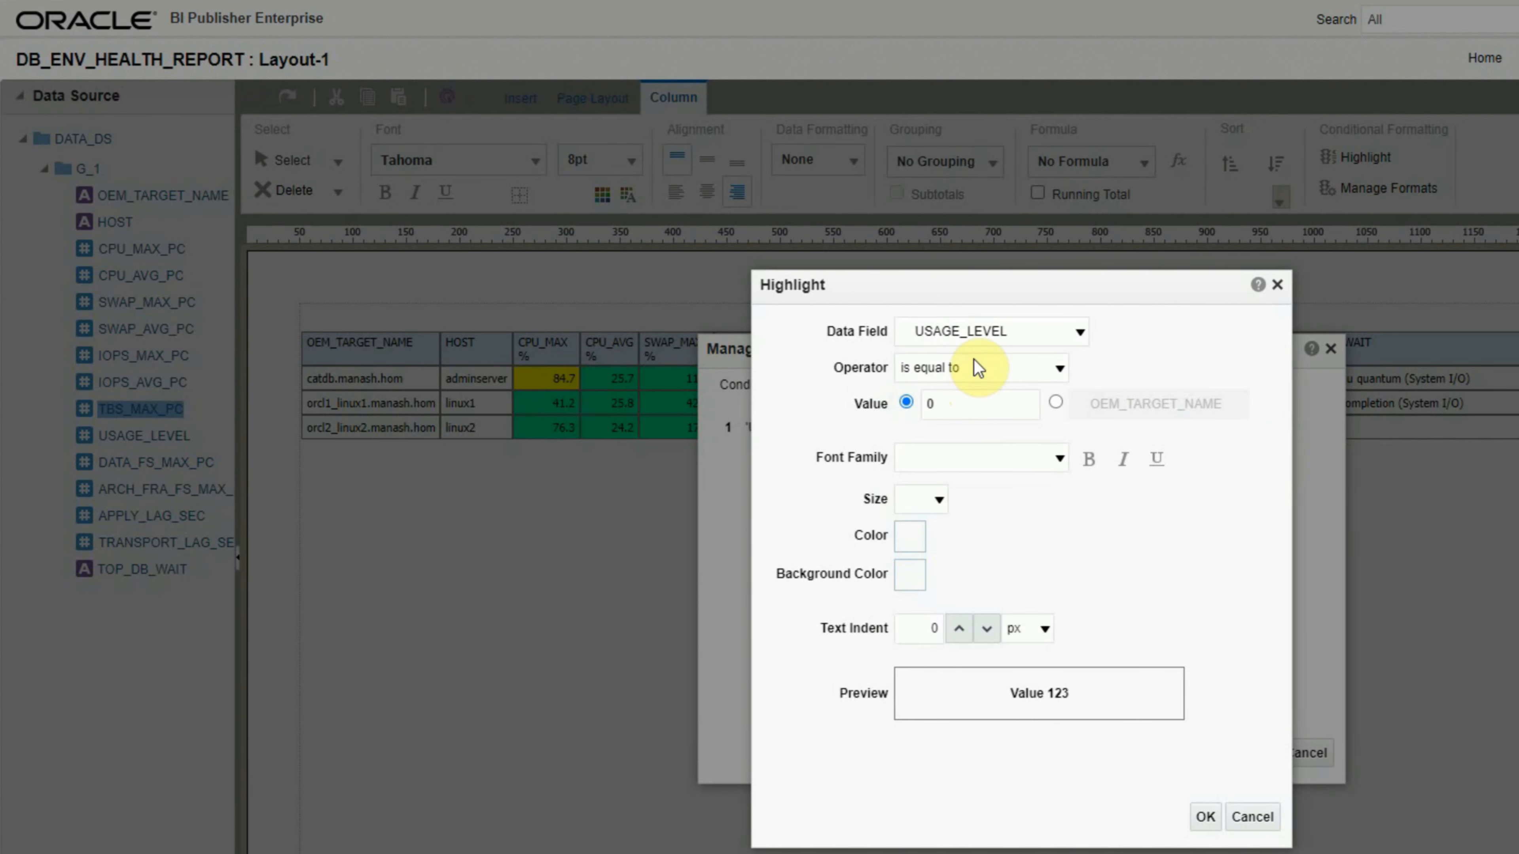
left_click(947, 398)
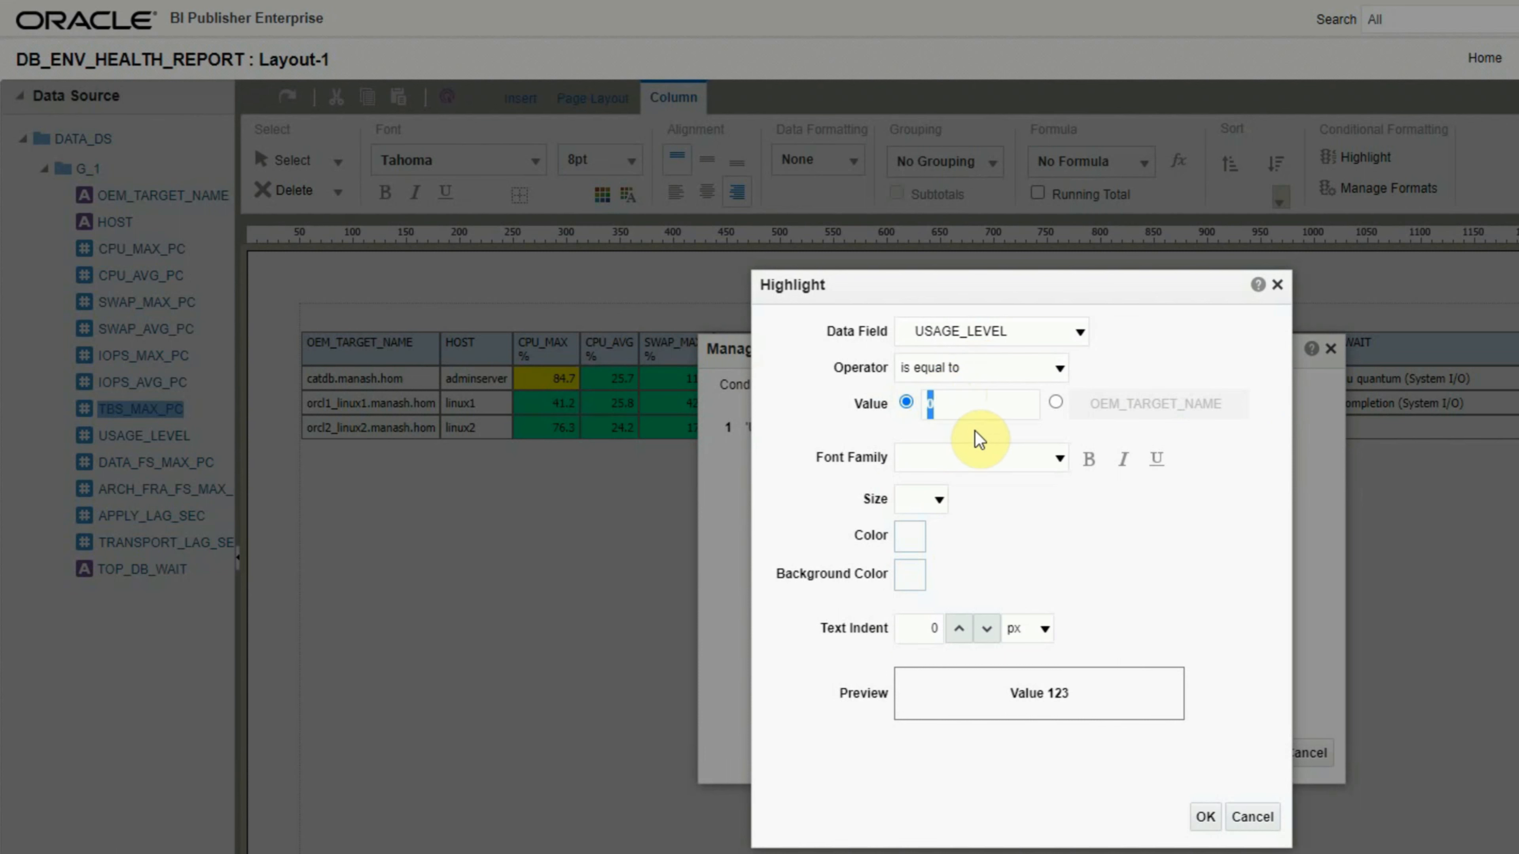
key("BackSpace")
type("1")
left_click(1048, 548)
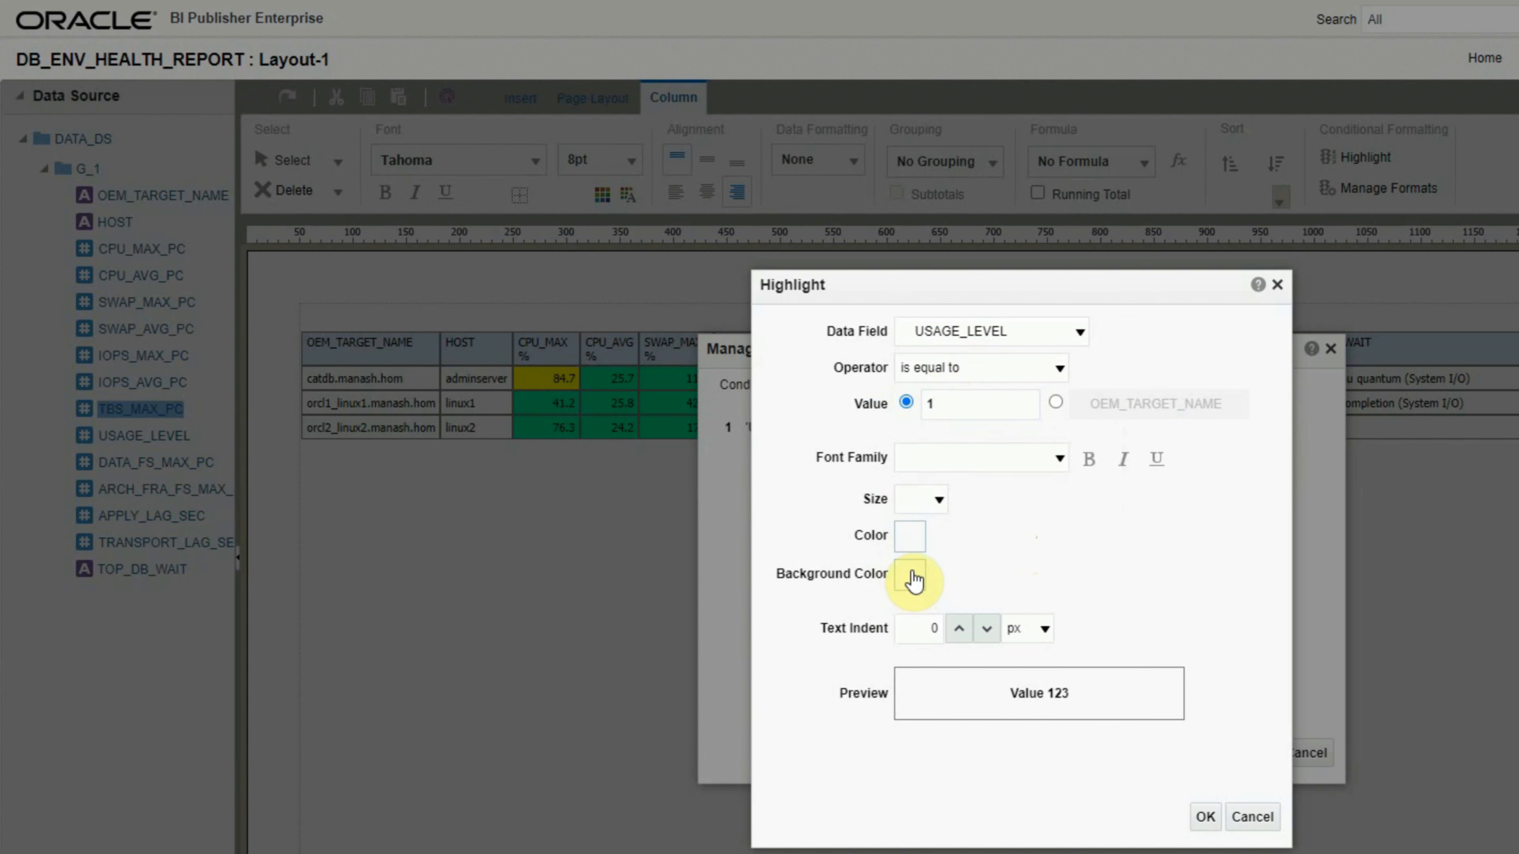
- Give the USAGE_LEVEL equal to 1 format a yellow background and save the rule
left_click(910, 574)
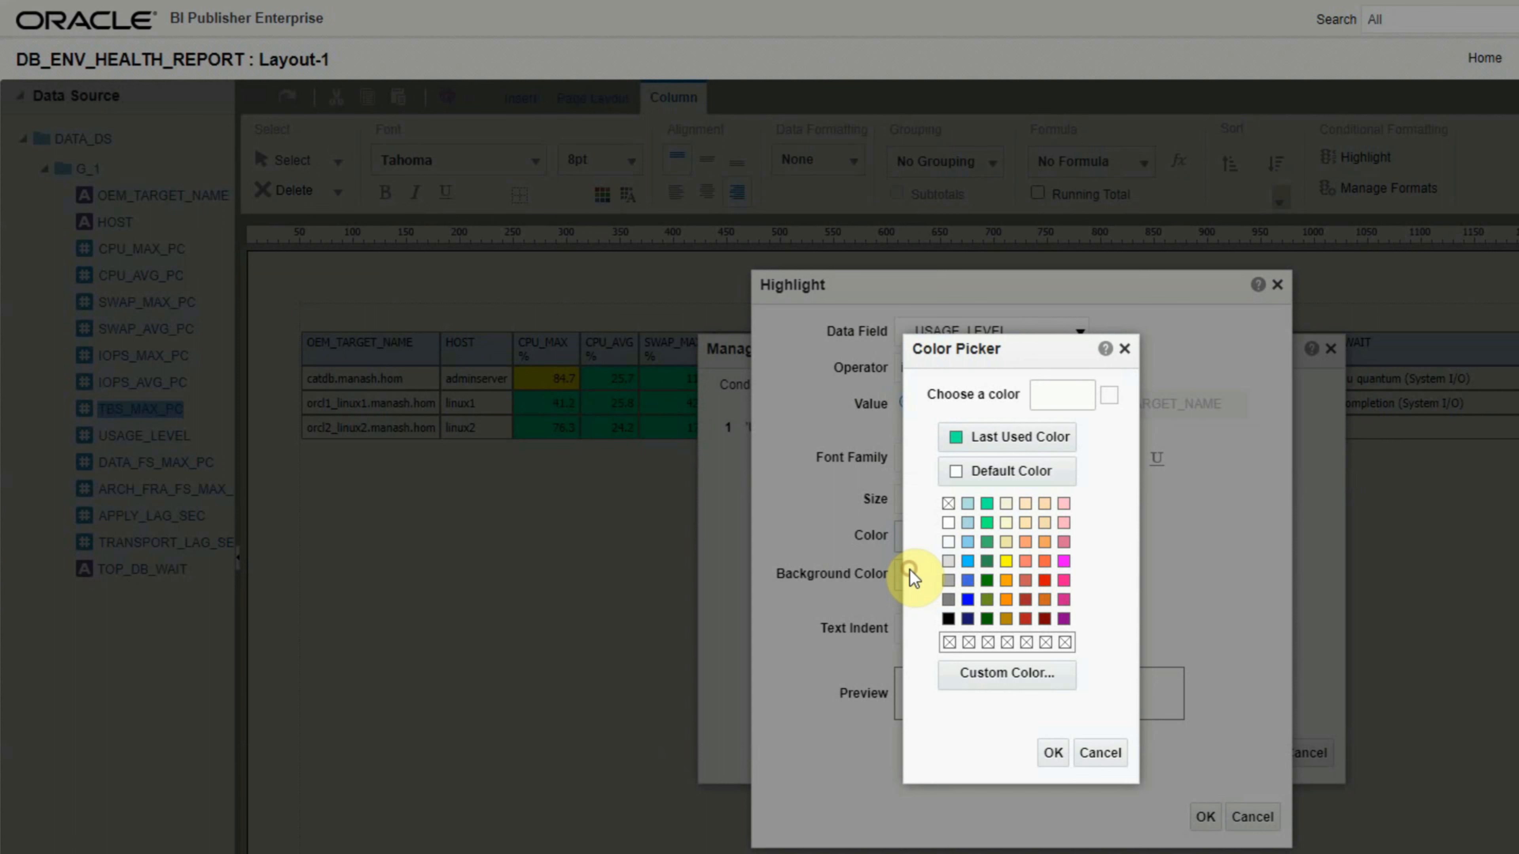
left_click(1006, 566)
left_click(1060, 757)
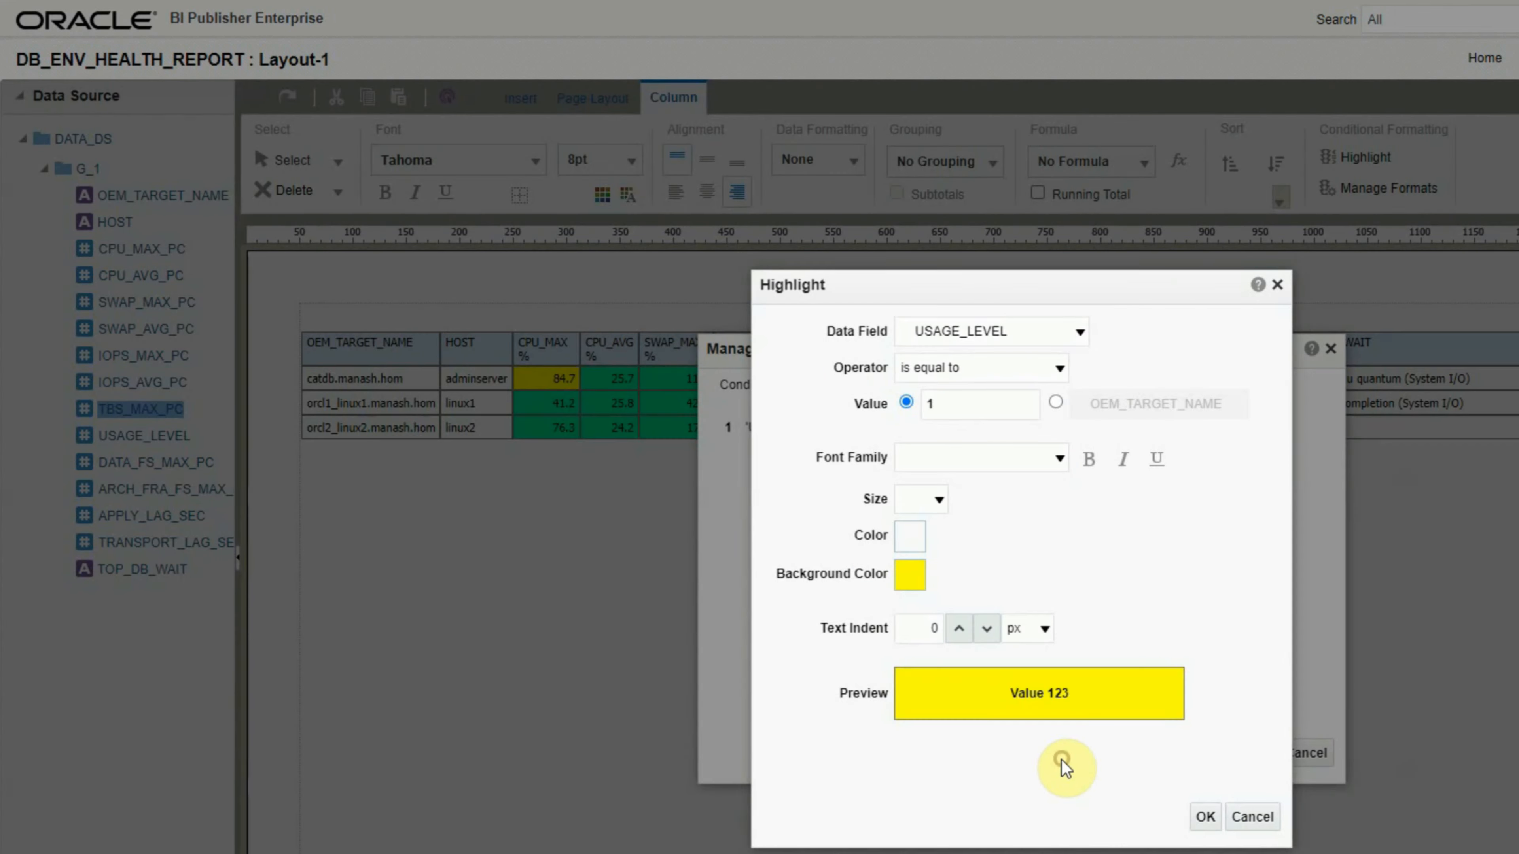
left_click(1204, 826)
- Add a third conditional format to the TBS_MAX % column that tests whether USAGE_LEVEL is equal to 2
left_click(1311, 469)
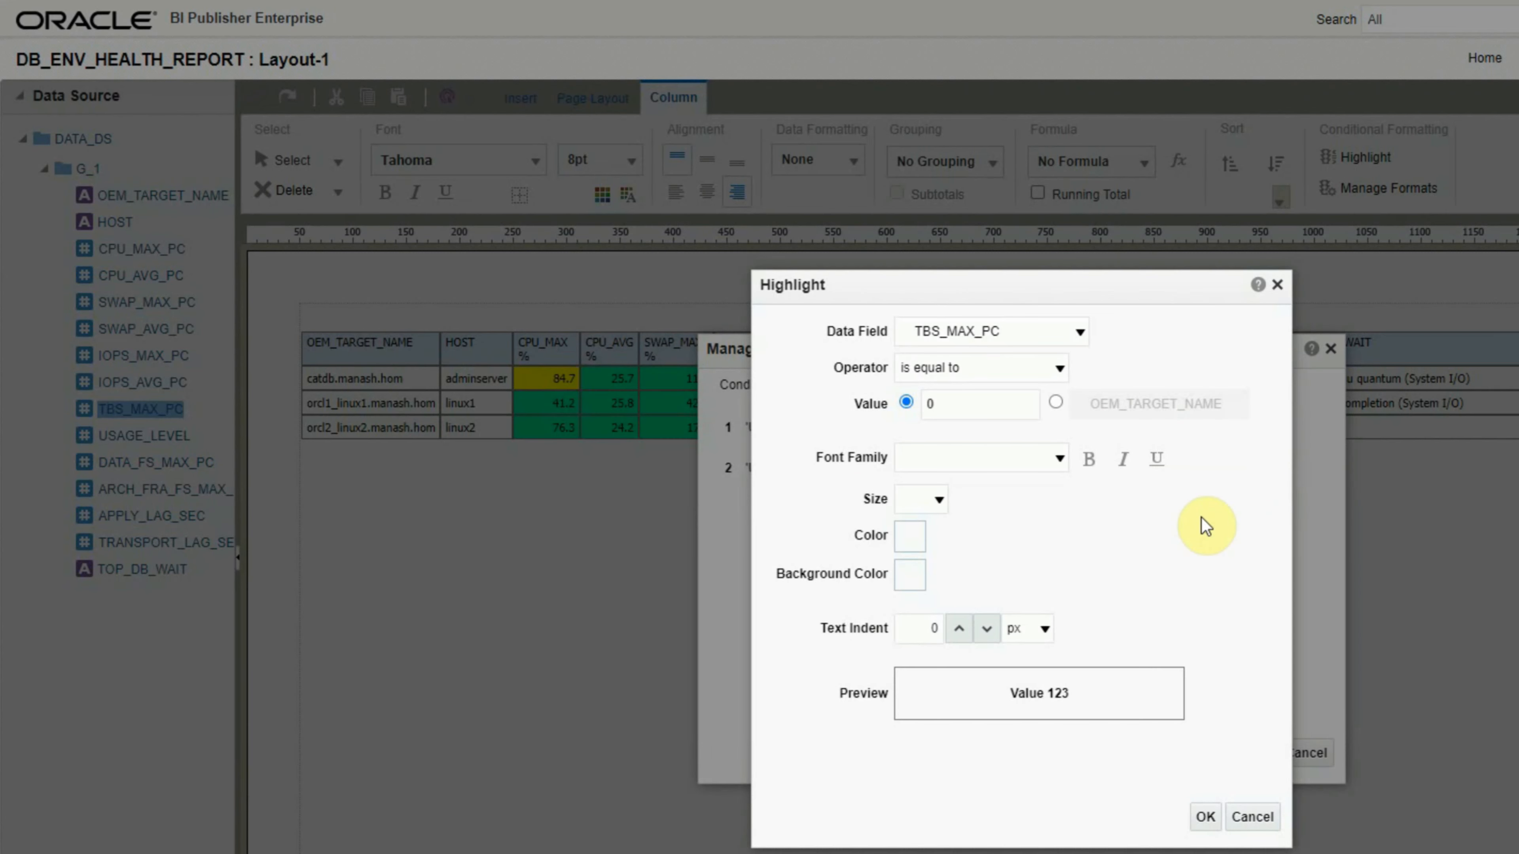
left_click(963, 330)
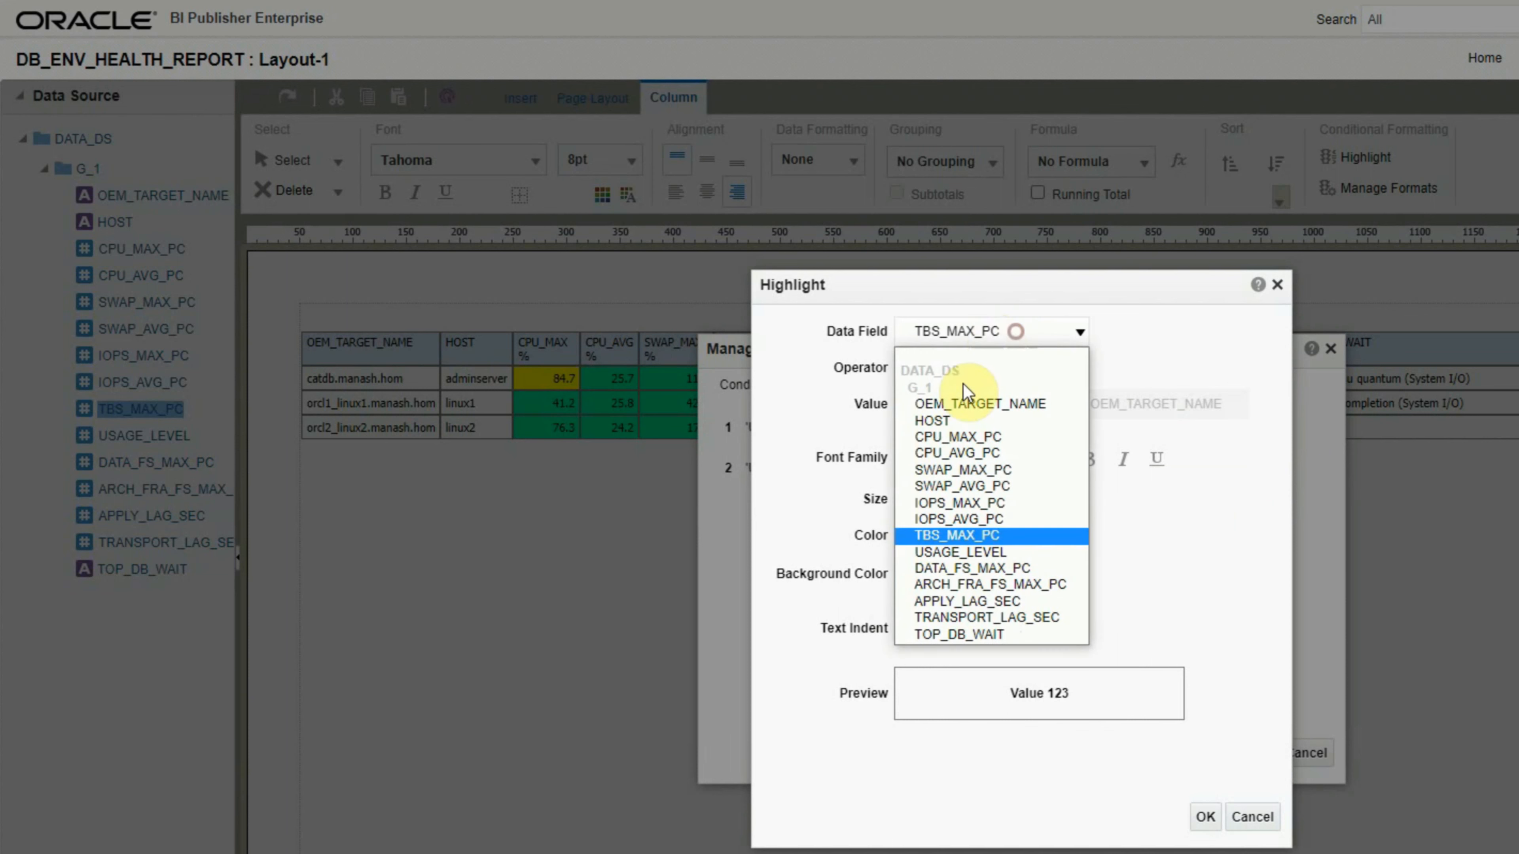
left_click(968, 547)
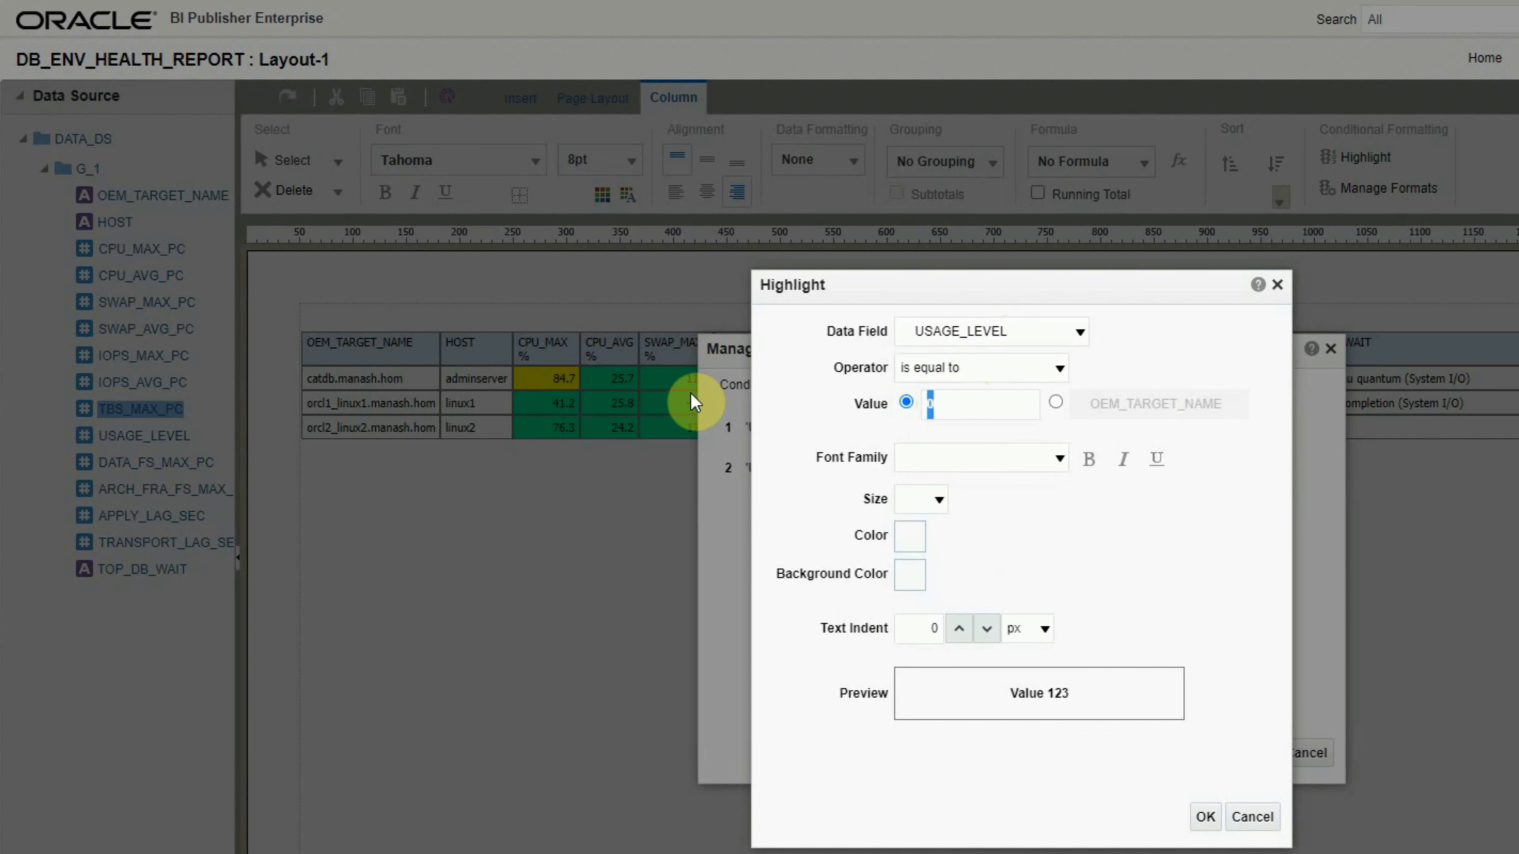
key("BackSpace")
type("2")
left_click(1204, 591)
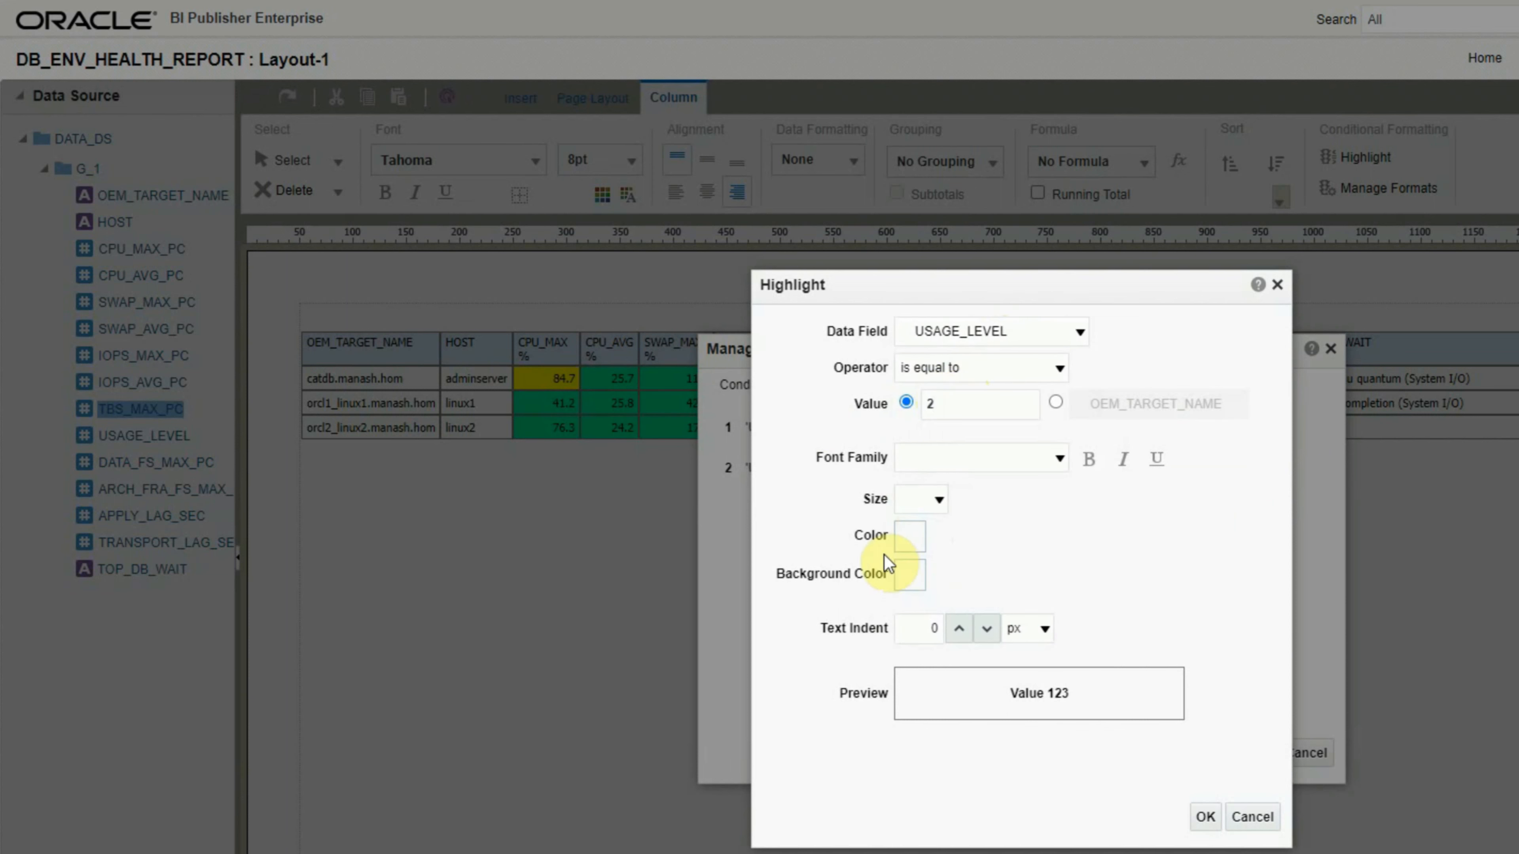
- Give the USAGE_LEVEL equal to 2 format white text on a red ff0000 background, and apply all the TBS_MAX % formats
left_click(912, 535)
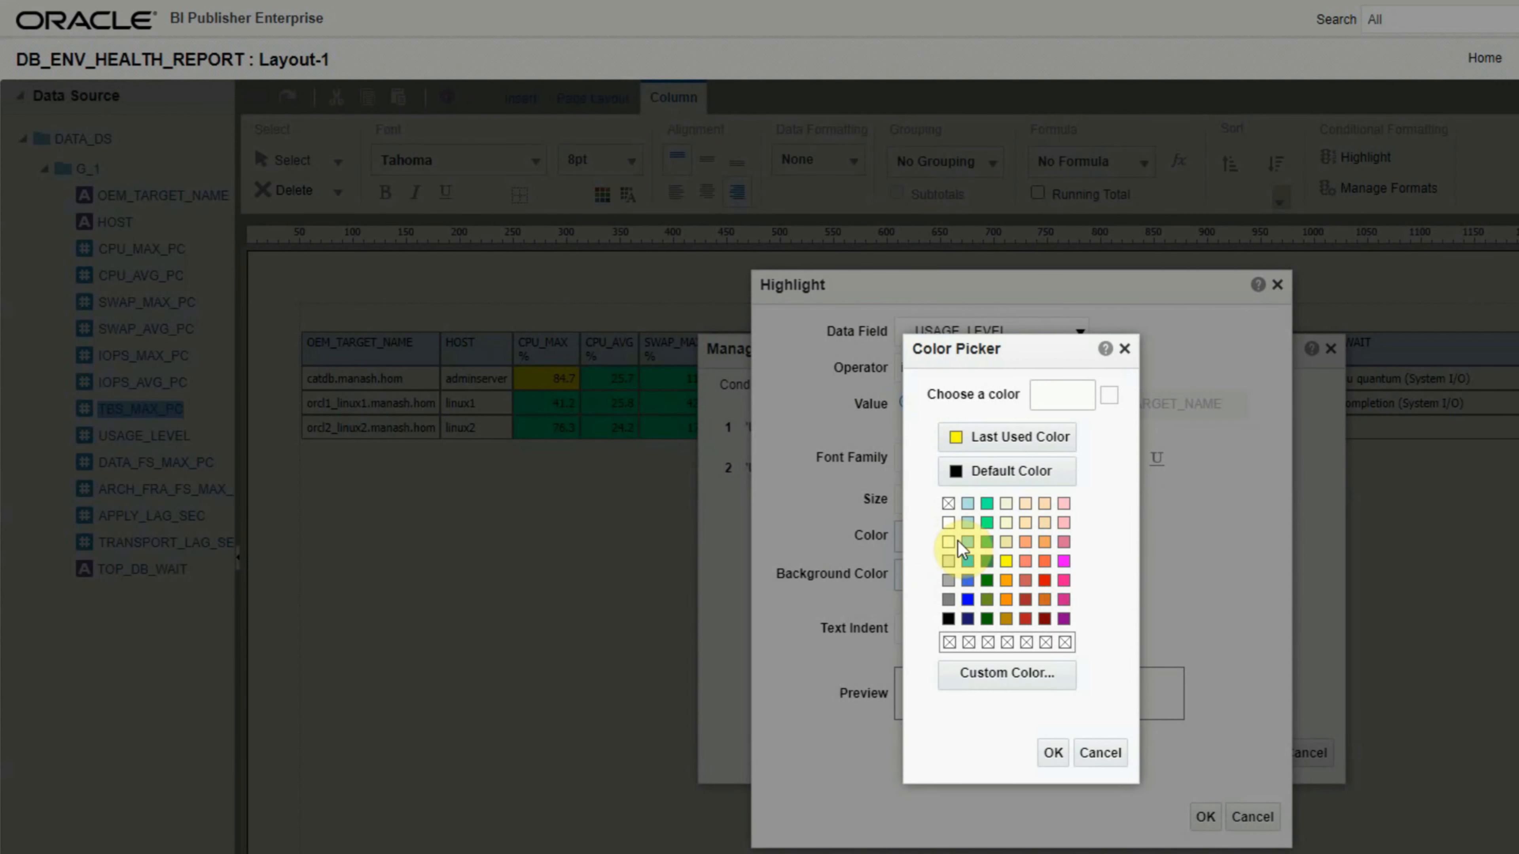
left_click(951, 524)
left_click(1054, 753)
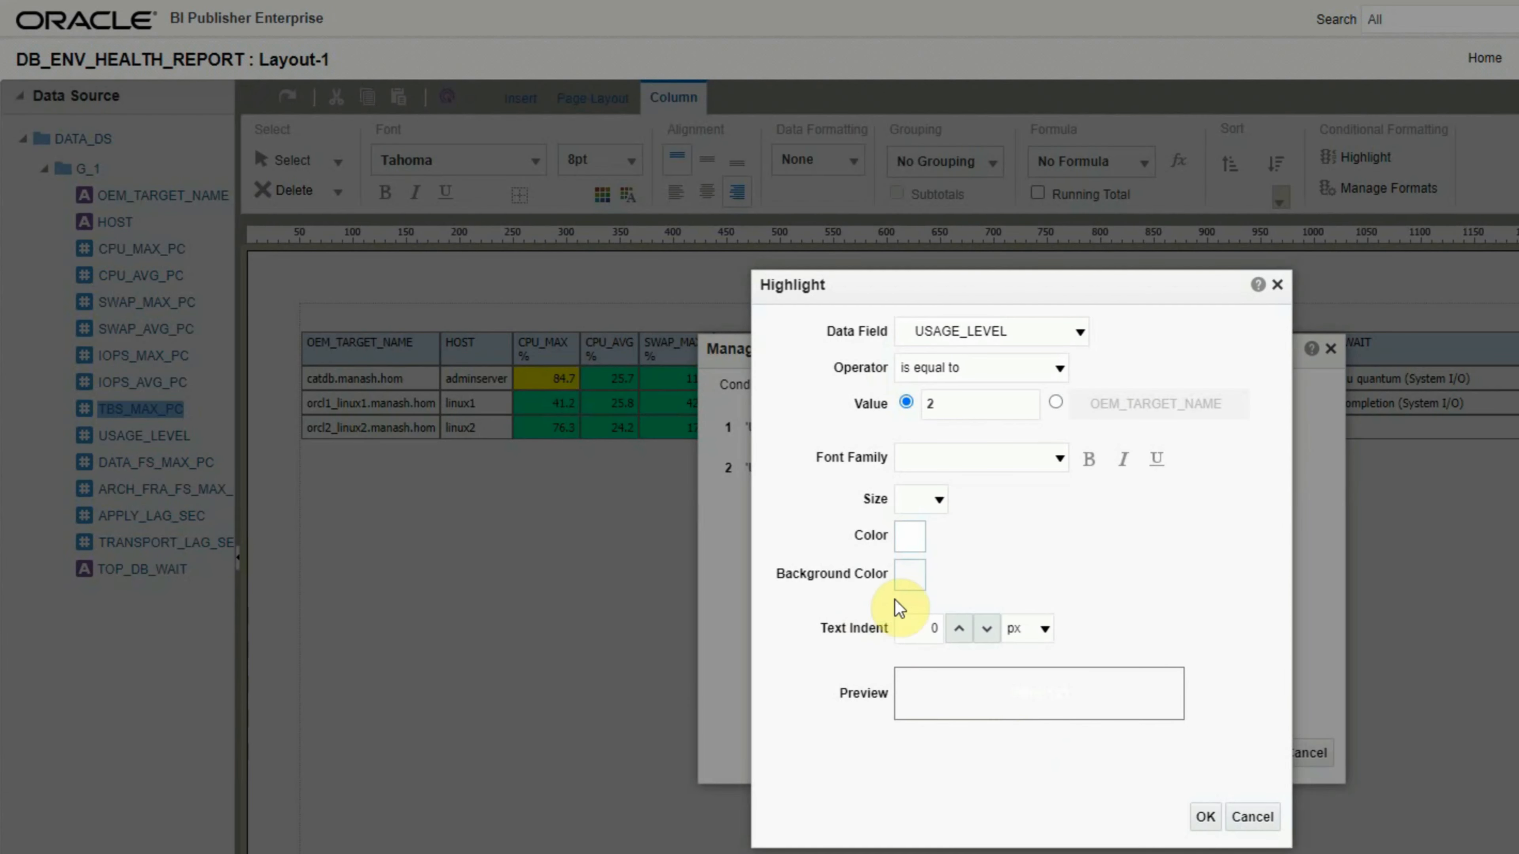
left_click(897, 577)
left_click(1044, 580)
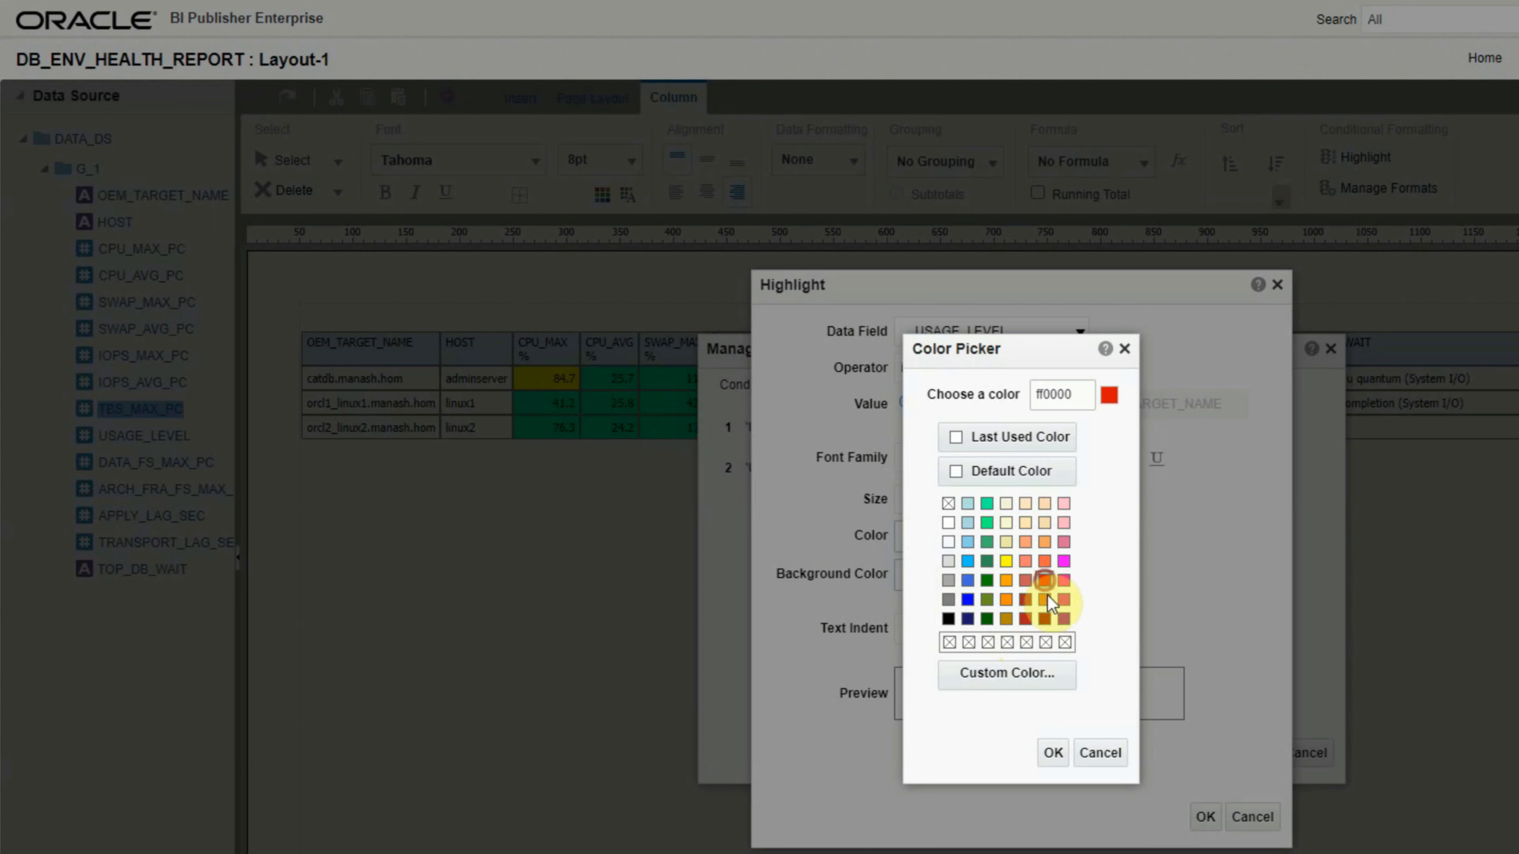
left_click(1054, 753)
left_click(1204, 817)
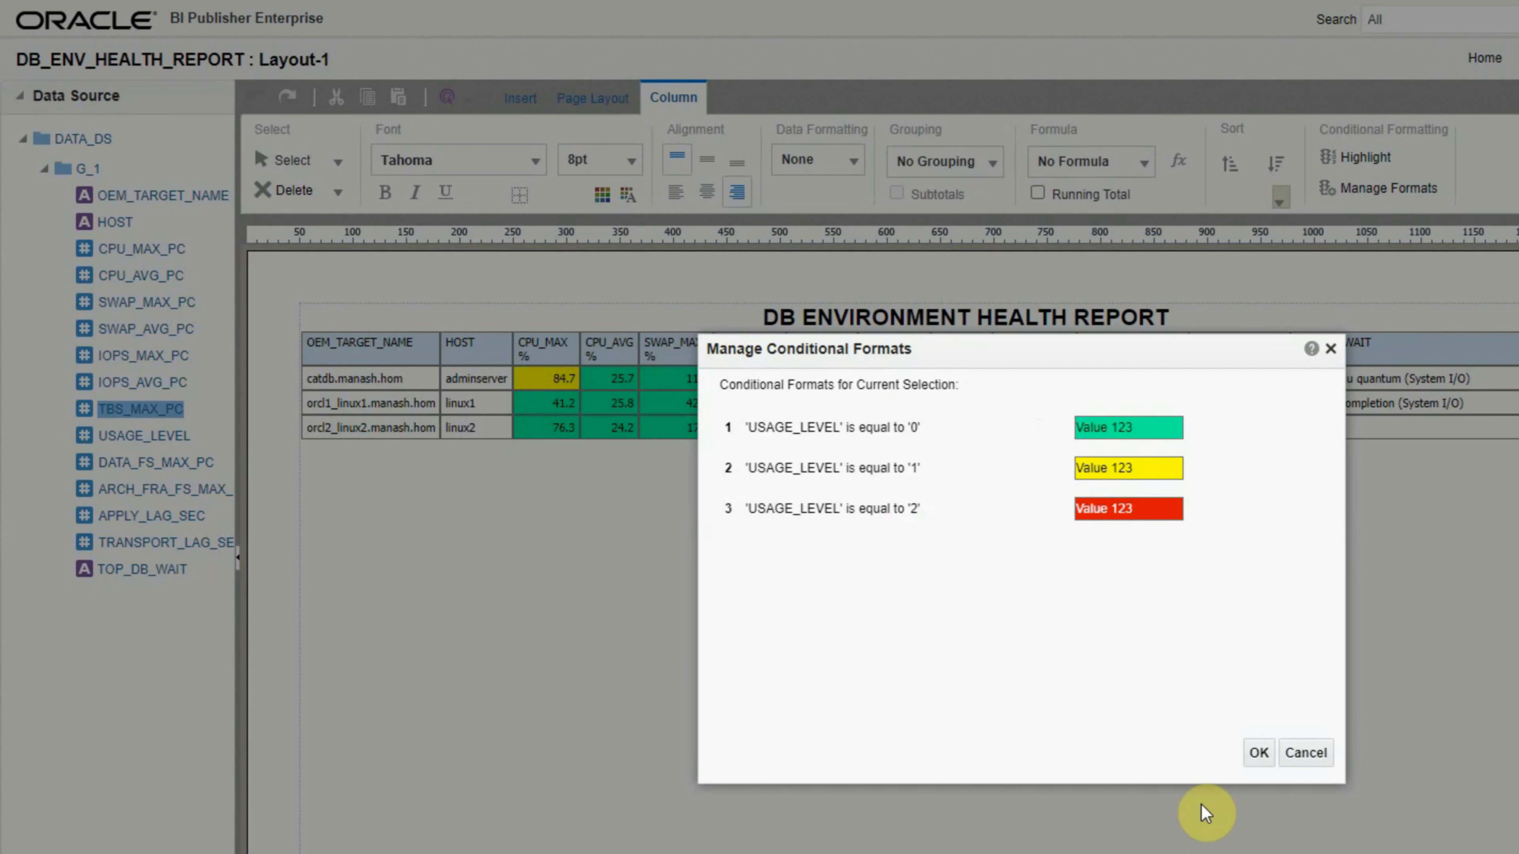
left_click(1260, 754)
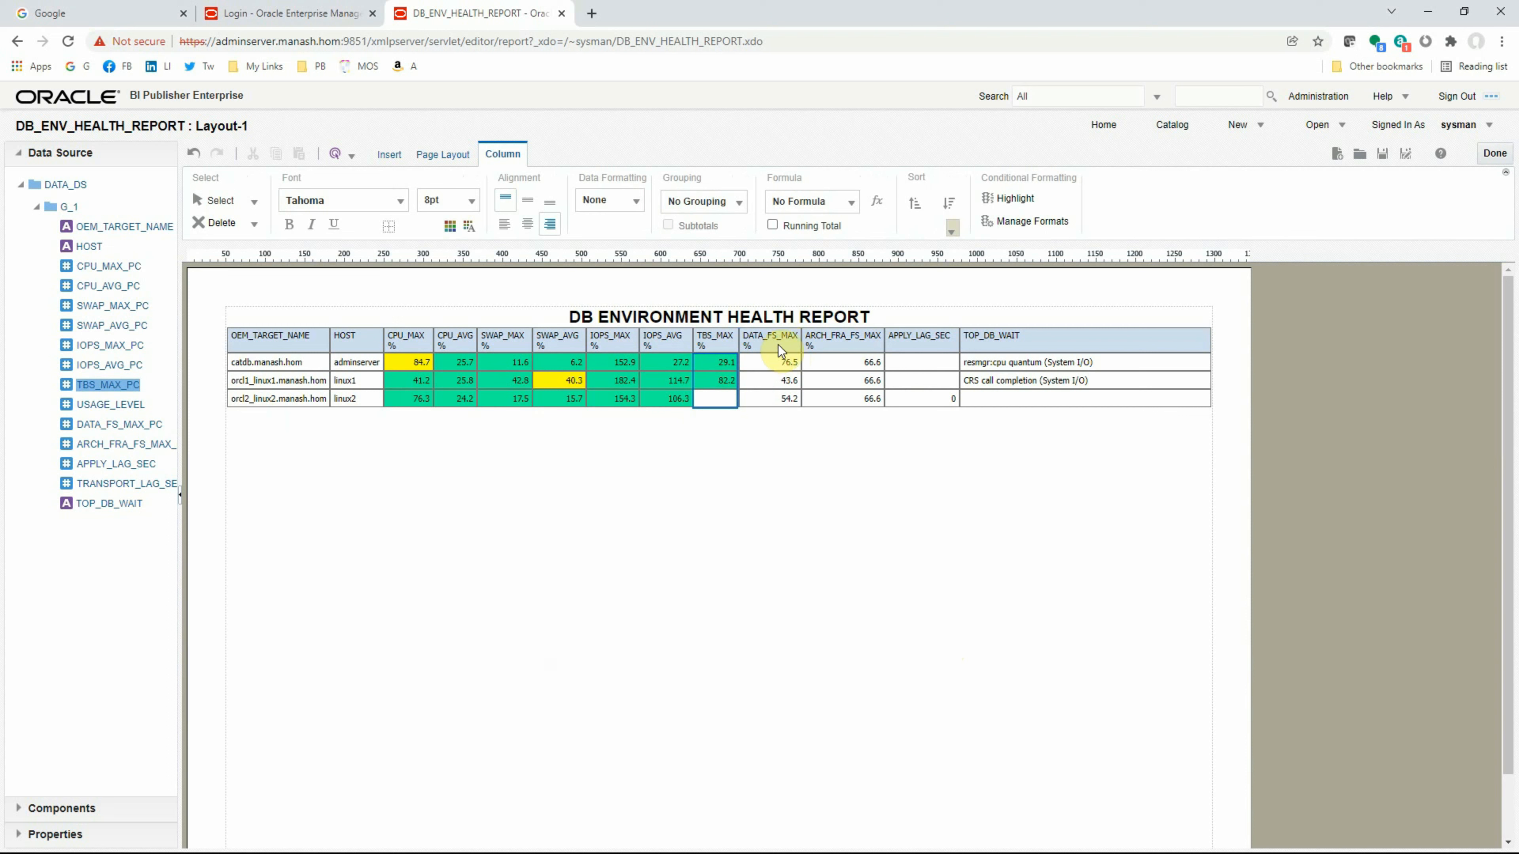
- Create a highlight condition on the DATA_FS_MAX % column for DATA_FS_MAX_PC greater than or equal to 80
left_click(769, 362)
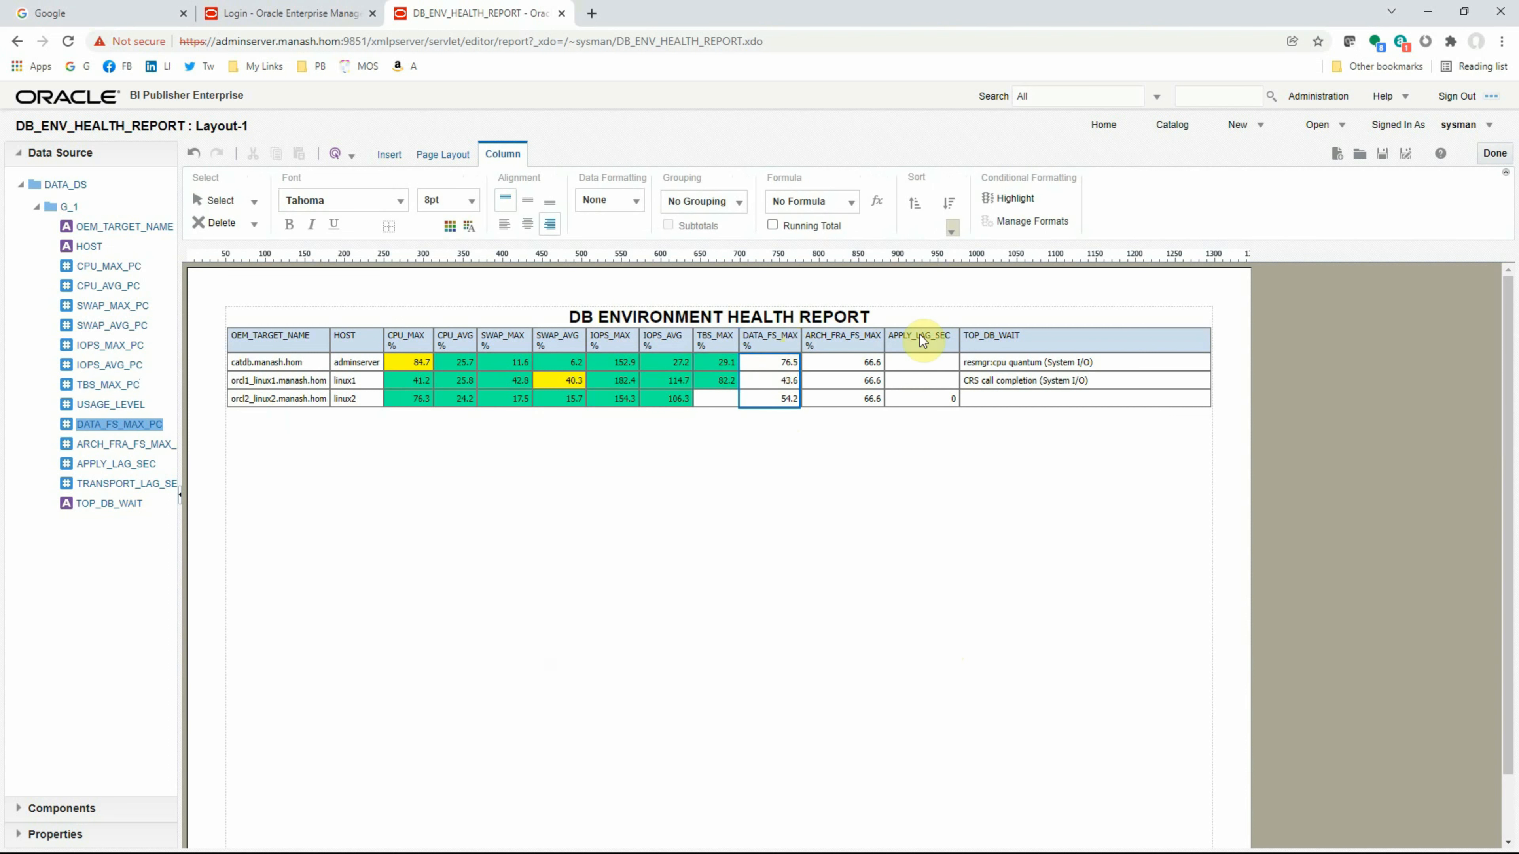
left_click(1015, 199)
left_click(700, 353)
left_click(730, 428)
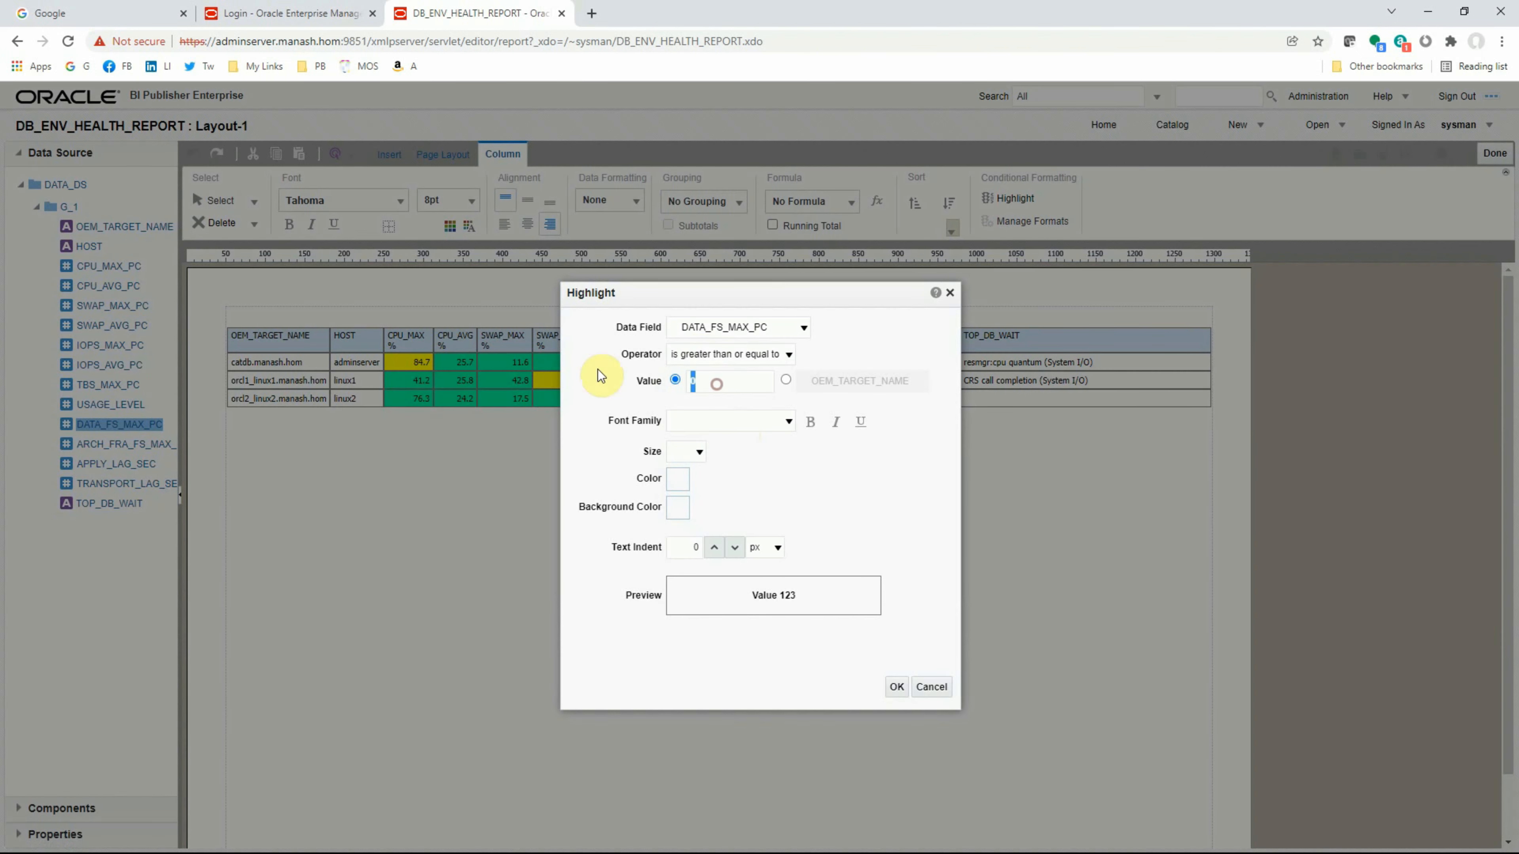
type("80")
- Set the text color and a red background for the DATA_FS_MAX_PC highlight, and apply the rule
left_click(677, 506)
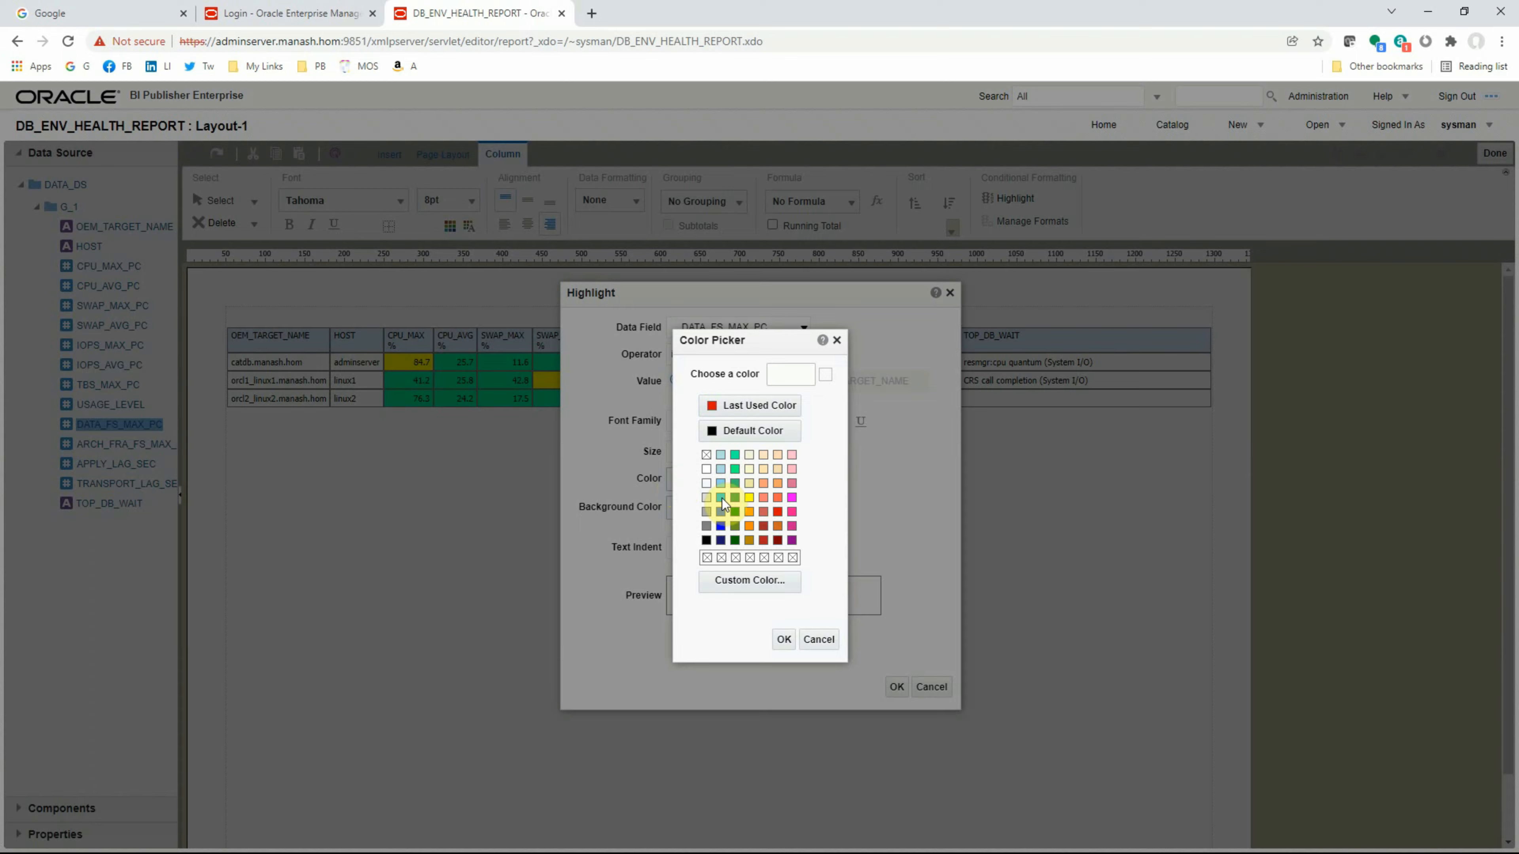
left_click(781, 642)
left_click(679, 509)
left_click(777, 513)
left_click(786, 642)
left_click(896, 687)
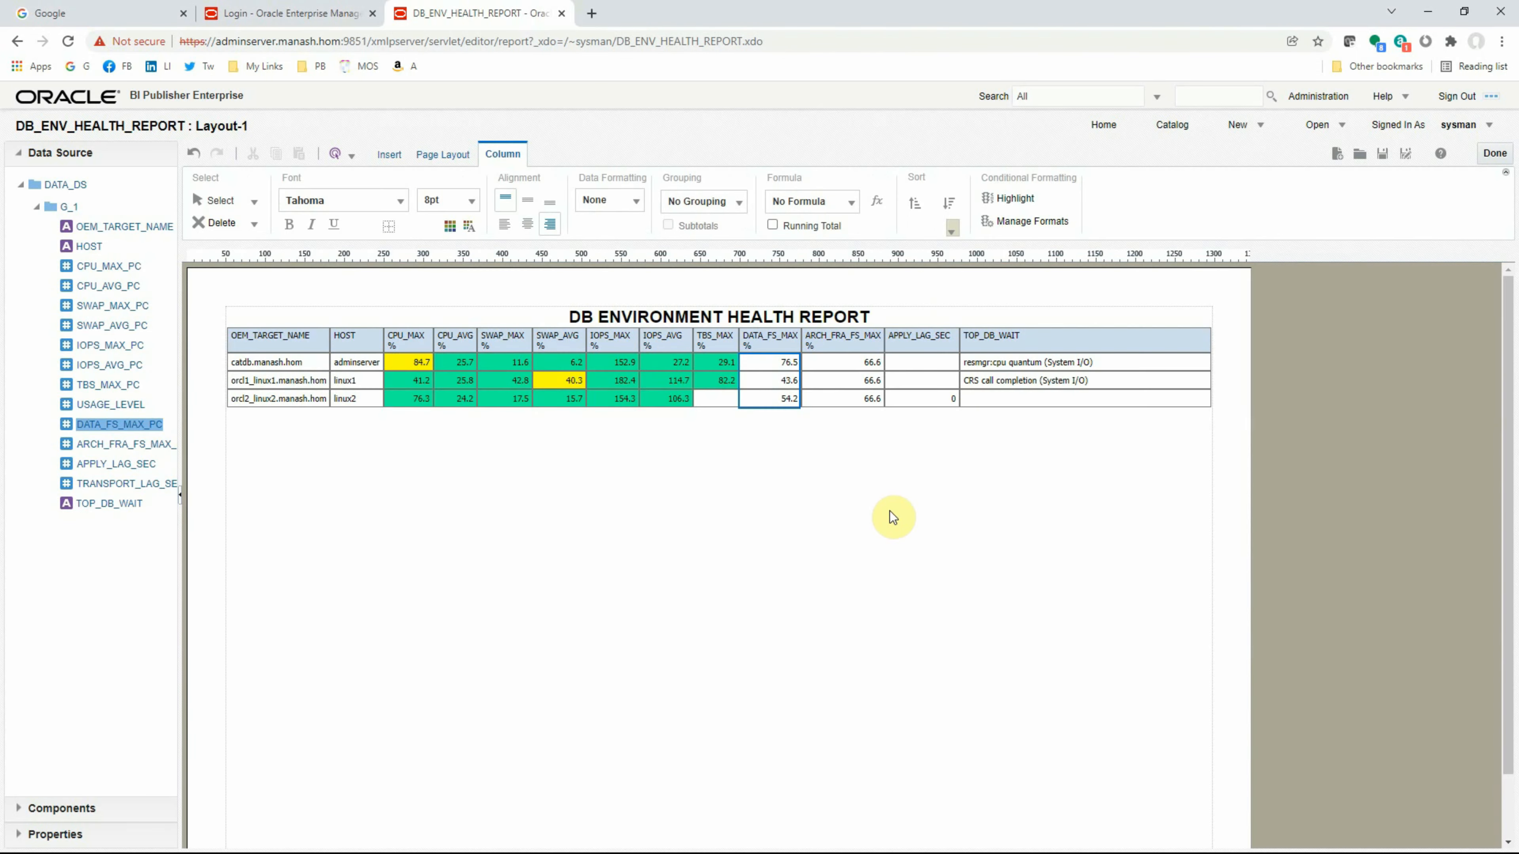
- Add a second conditional format giving DATA_FS_MAX_PC a yellow background when it is greater than or equal to 80
left_click(1032, 220)
left_click(959, 400)
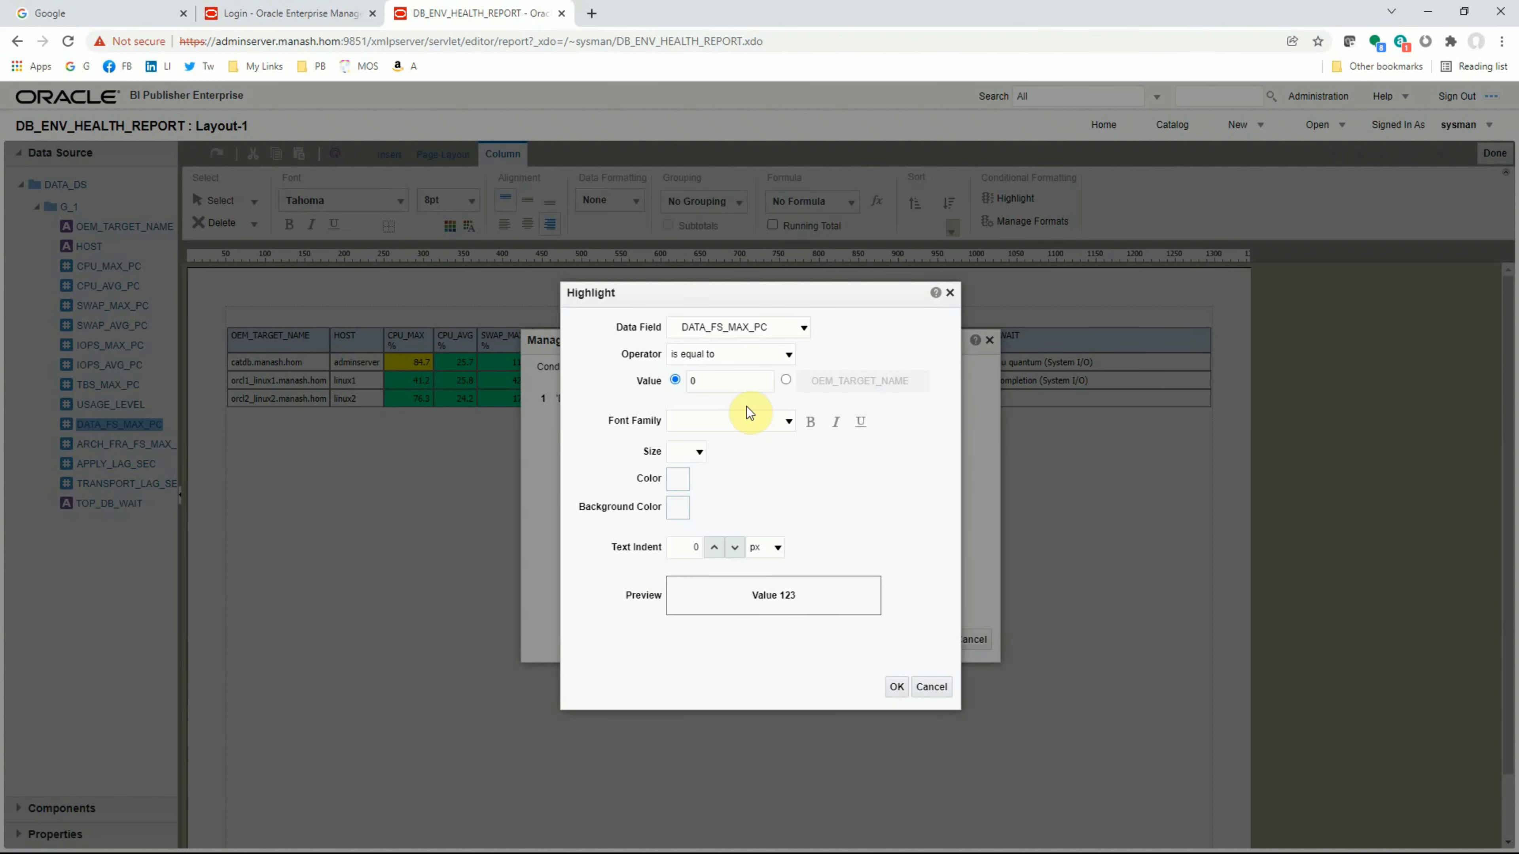
left_click(741, 353)
left_click(735, 431)
double_click(740, 376)
type("80")
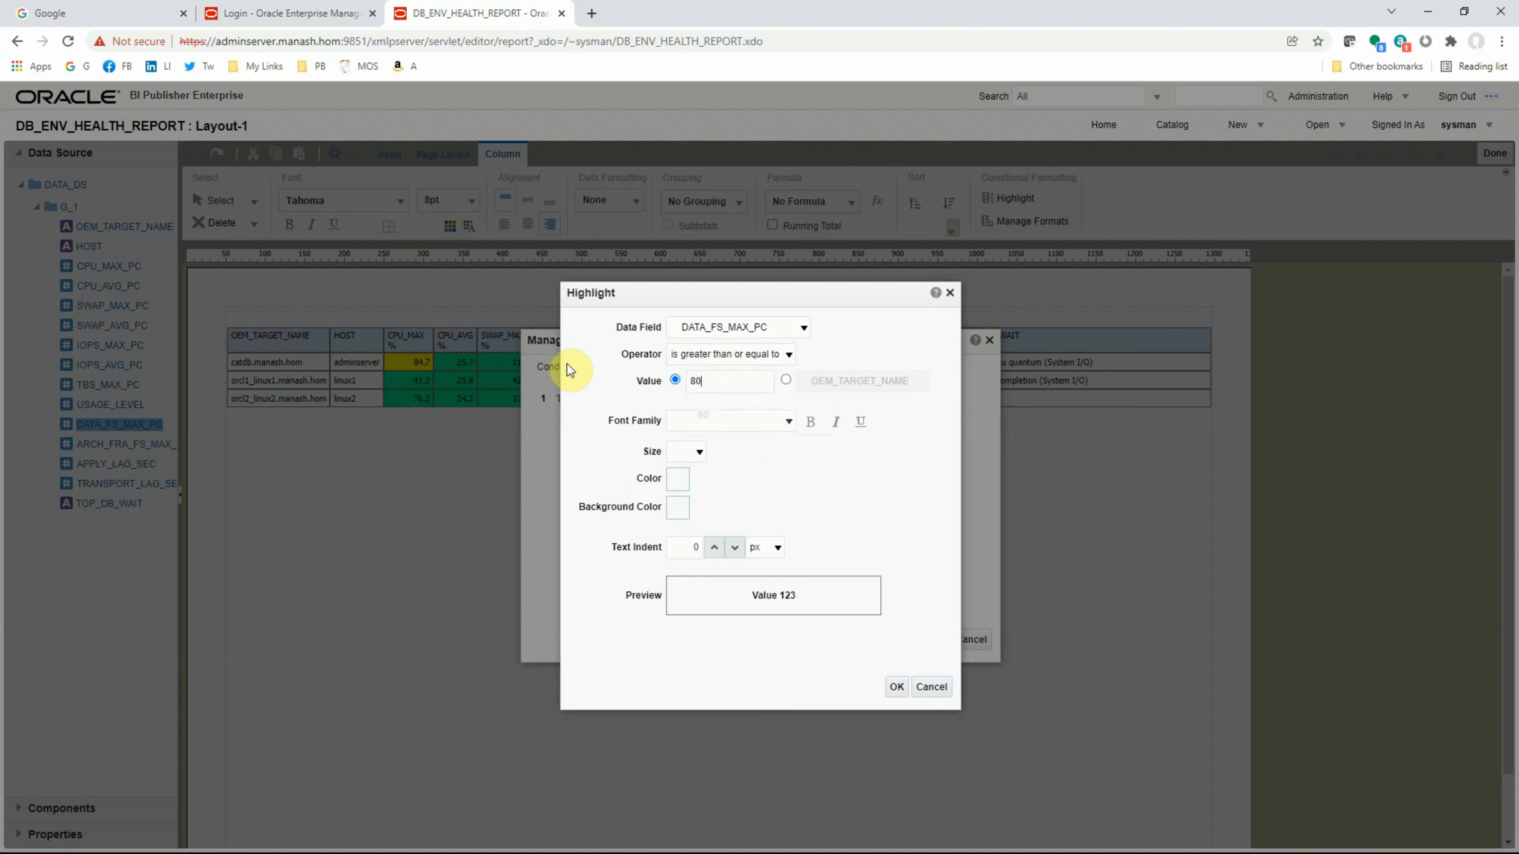
left_click(673, 509)
left_click(751, 501)
left_click(786, 640)
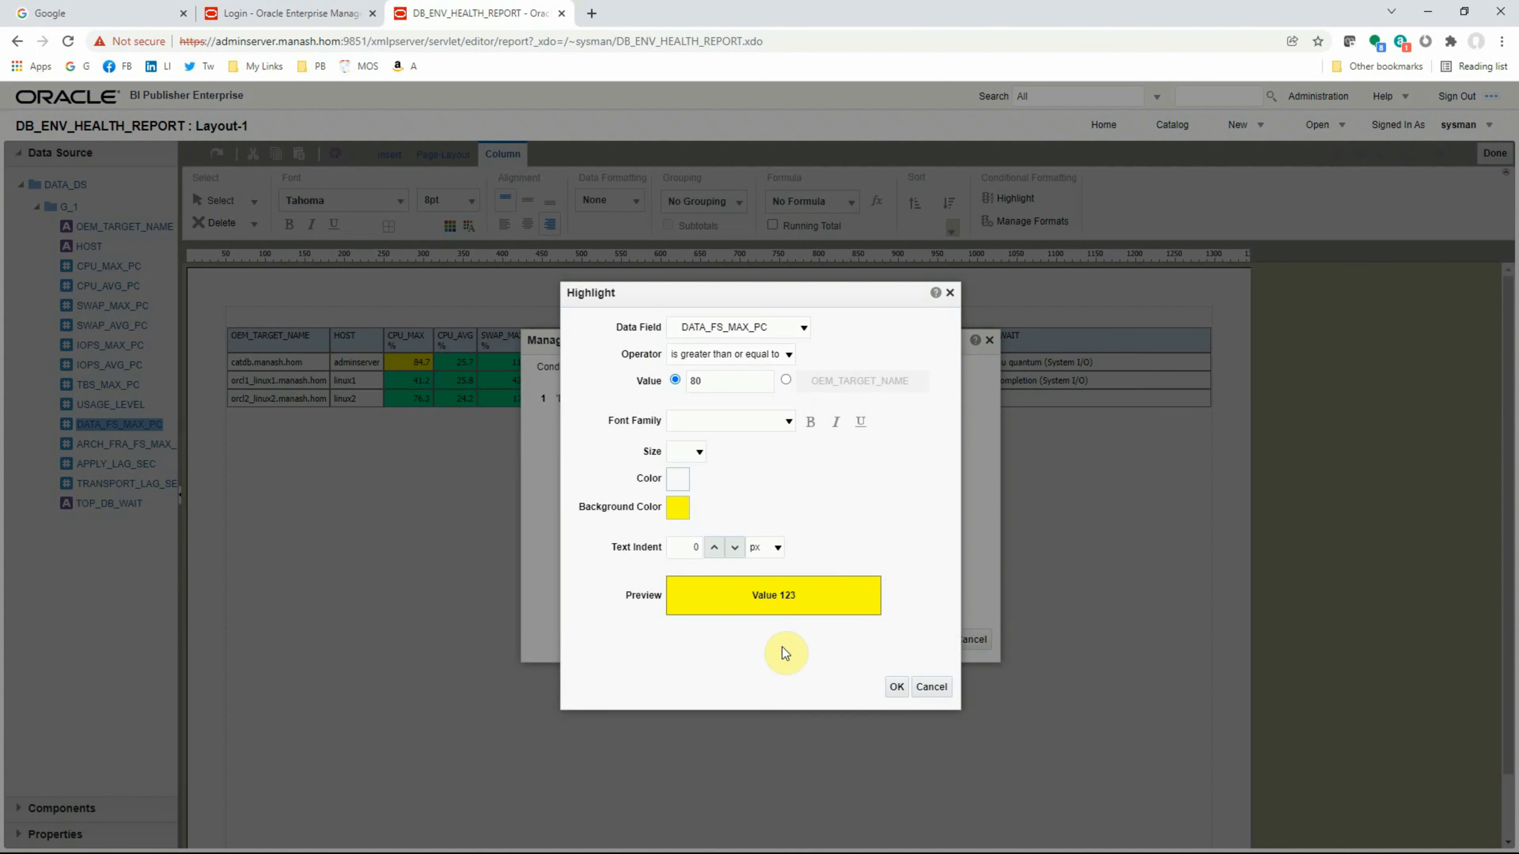
left_click(897, 686)
- Add a third conditional format giving DATA_FS_MAX_PC a green 00fa9a background when it is less than 80, and apply all the formats
left_click(958, 429)
left_click(758, 353)
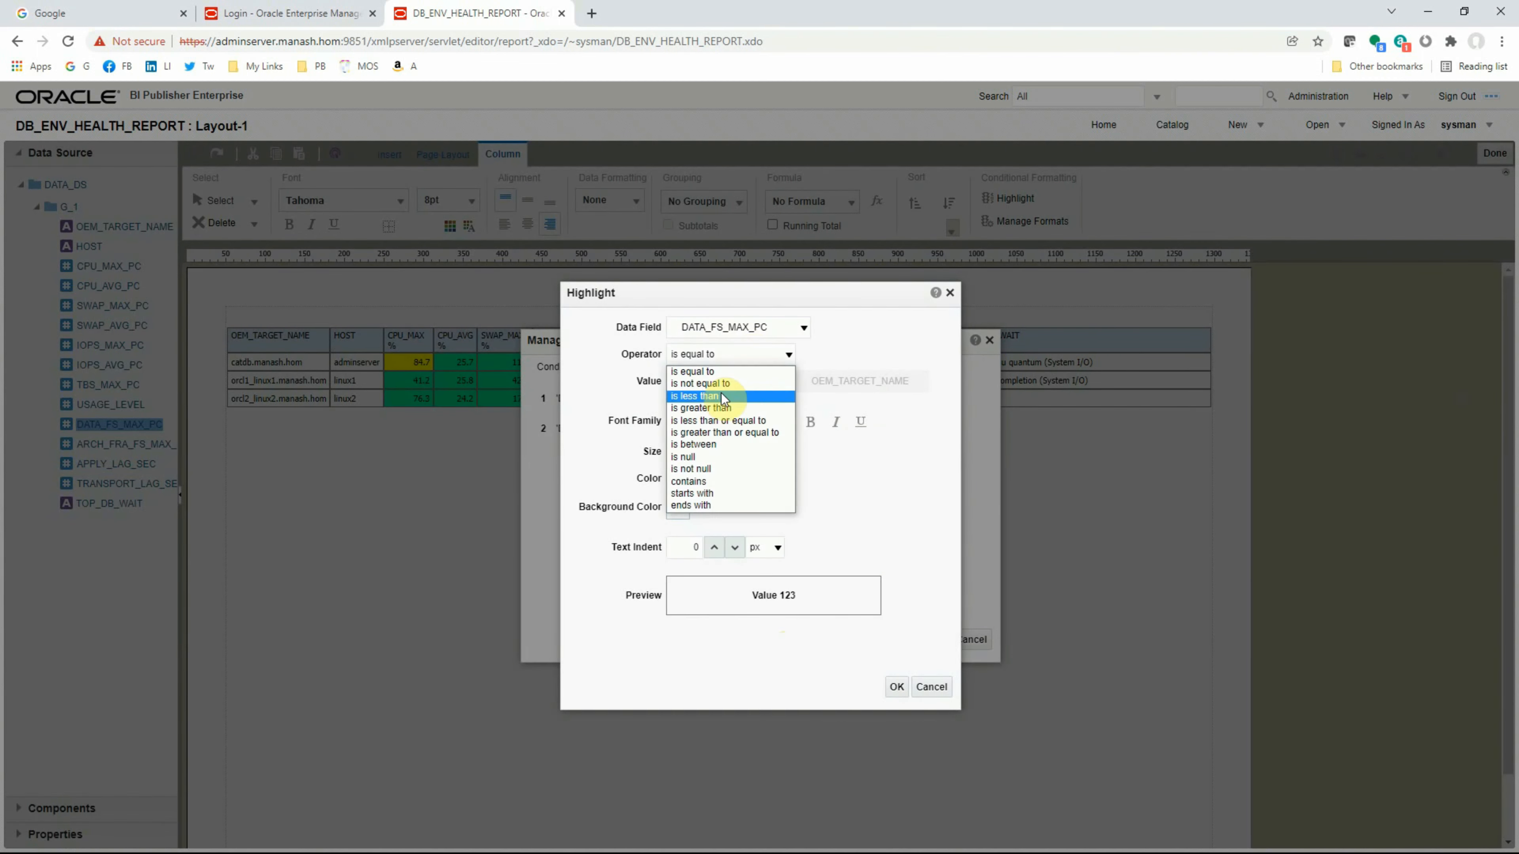
left_click(722, 396)
double_click(729, 381)
type("80")
left_click(675, 508)
left_click(737, 469)
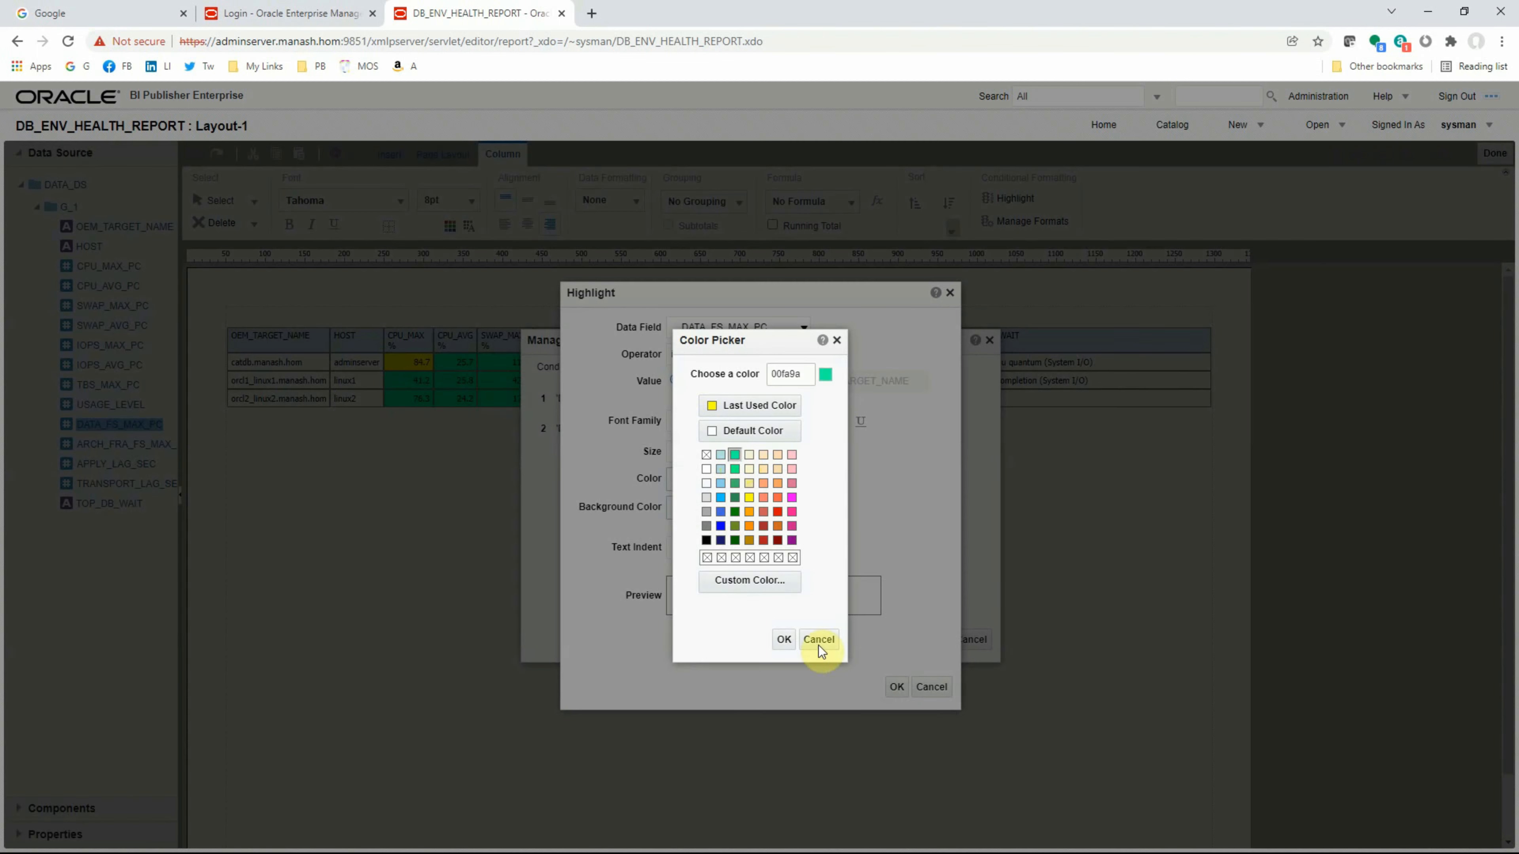
left_click(786, 640)
left_click(897, 686)
left_click(942, 639)
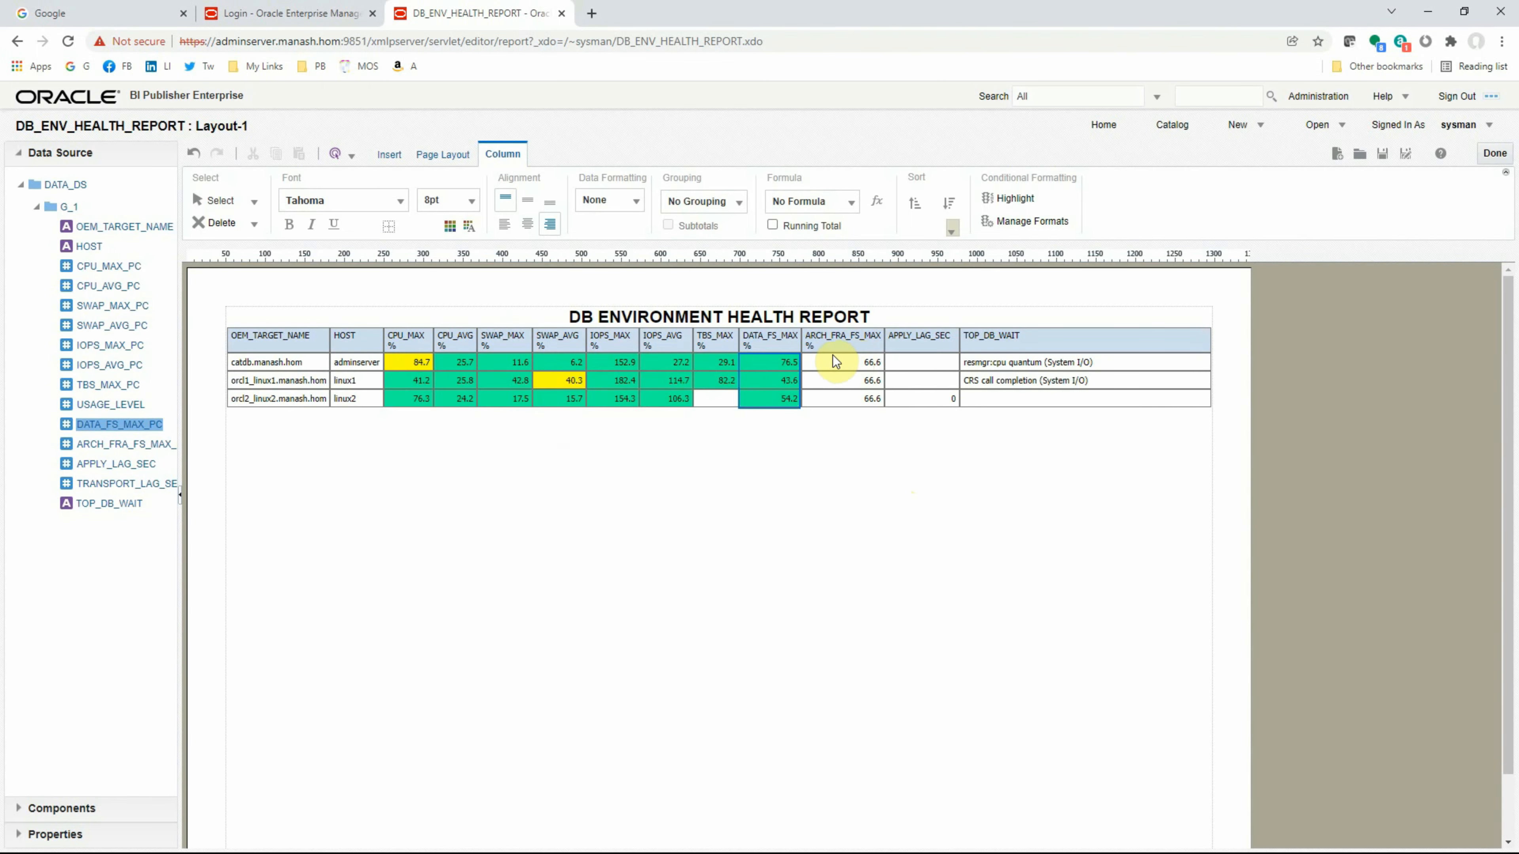
- Create a highlight condition on the ARCH_FRA_FS_MAX % column for ARCH_FRA_FS_MAX_PC greater than or equal to 75
left_click(847, 368)
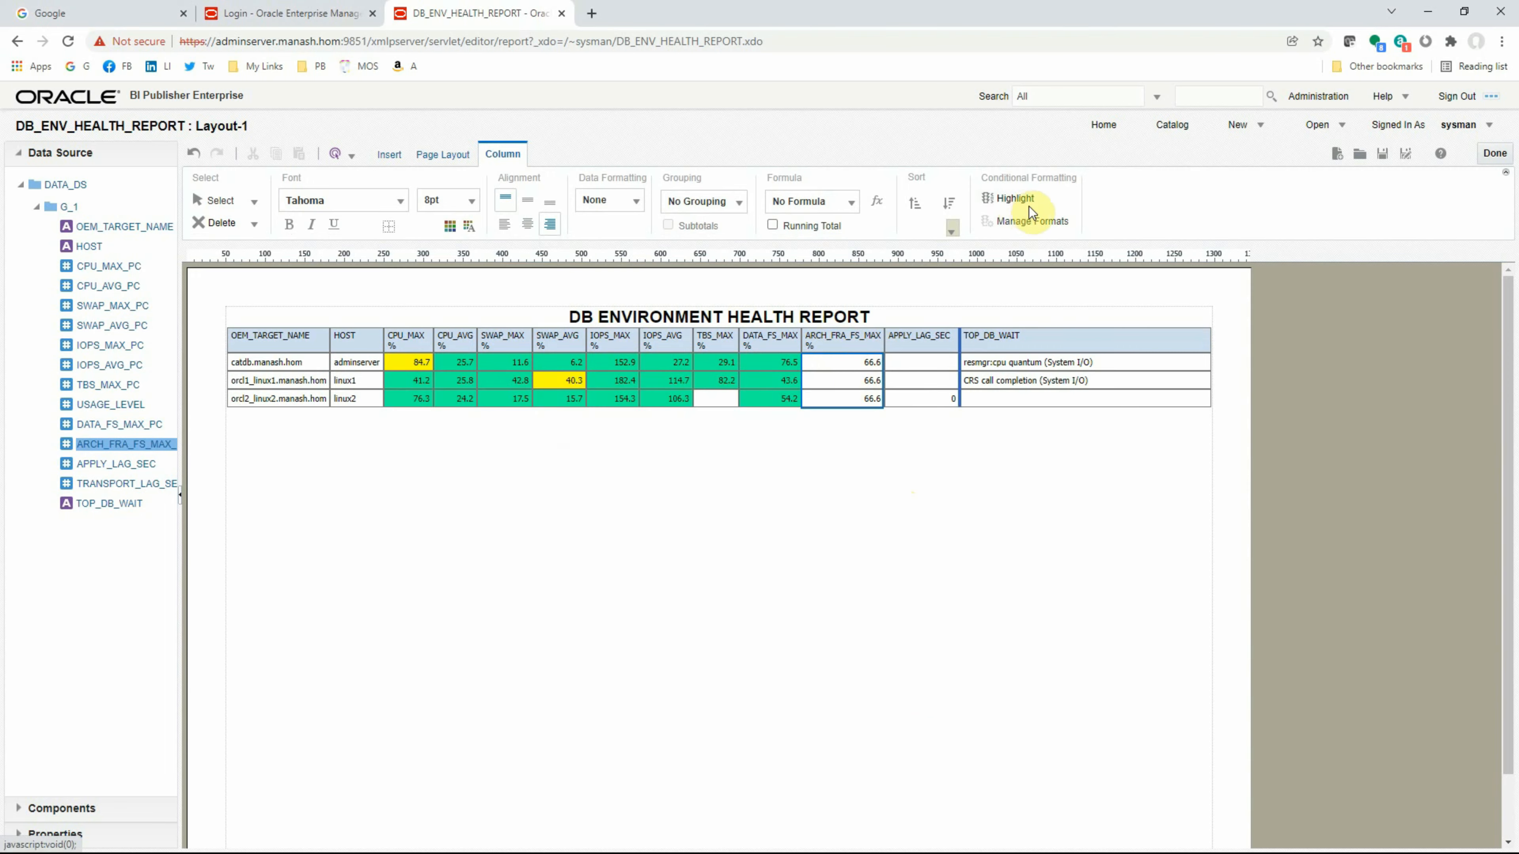
left_click(1017, 199)
left_click(754, 358)
left_click(725, 433)
double_click(706, 380)
type("75")
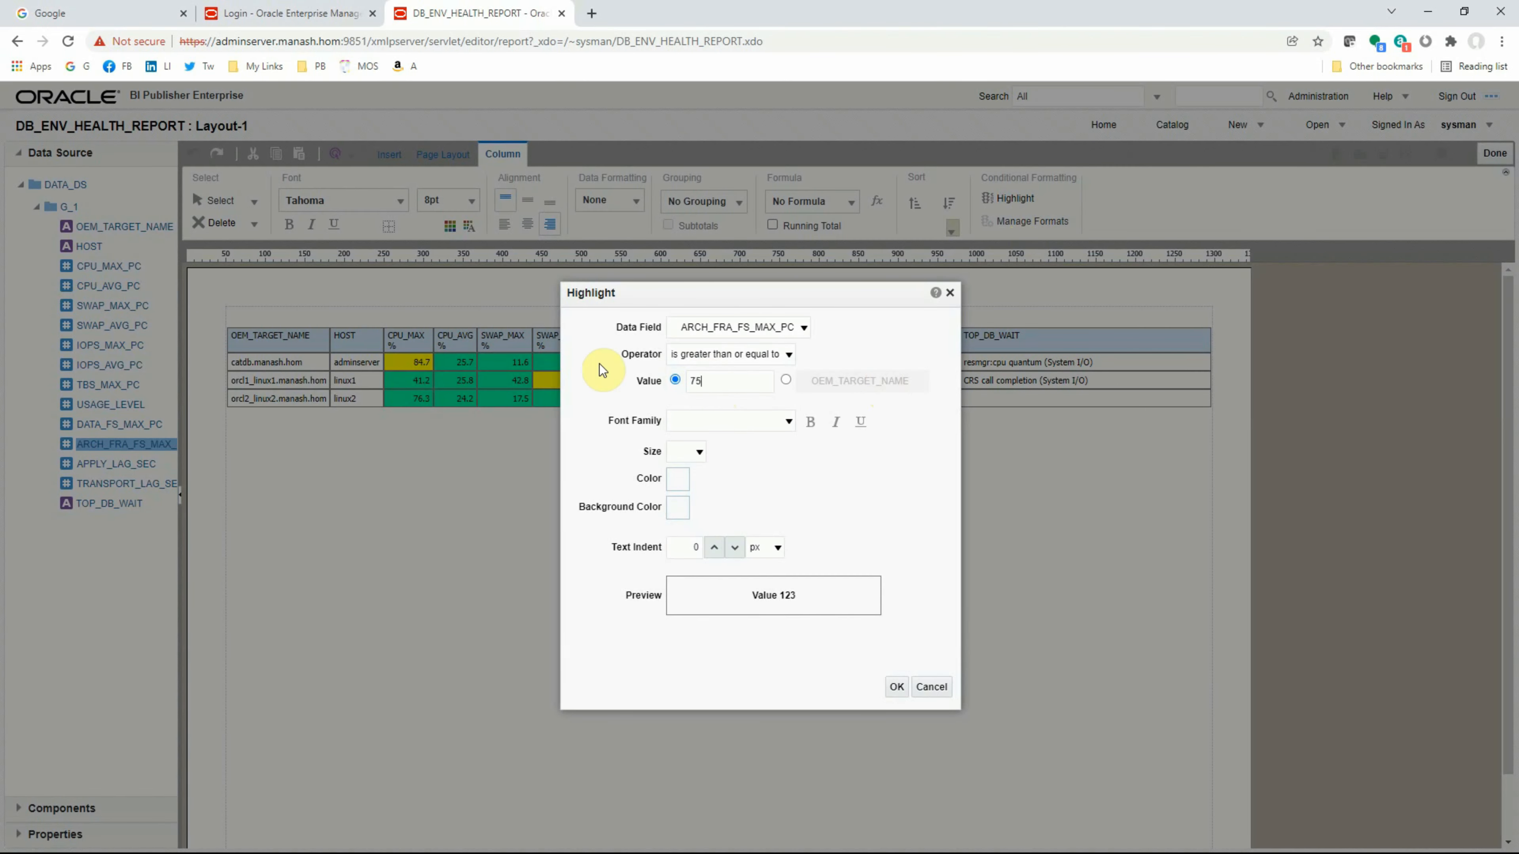
- Give the ARCH_FRA_FS_MAX_PC highlight white text on a red background and apply the rule
left_click(677, 478)
left_click(706, 469)
left_click(783, 639)
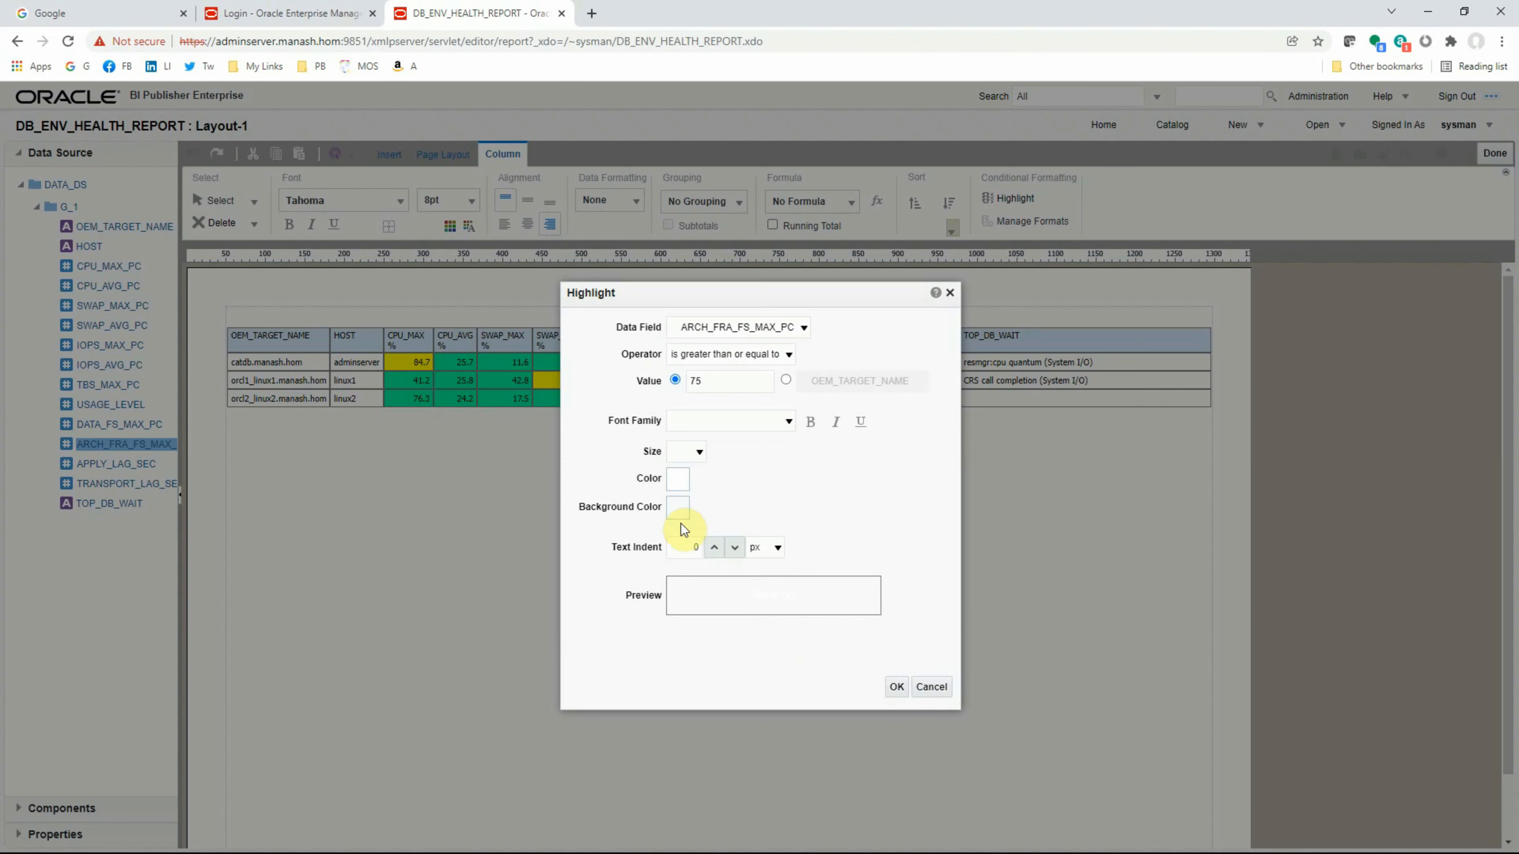
left_click(678, 507)
left_click(777, 511)
left_click(783, 639)
left_click(895, 686)
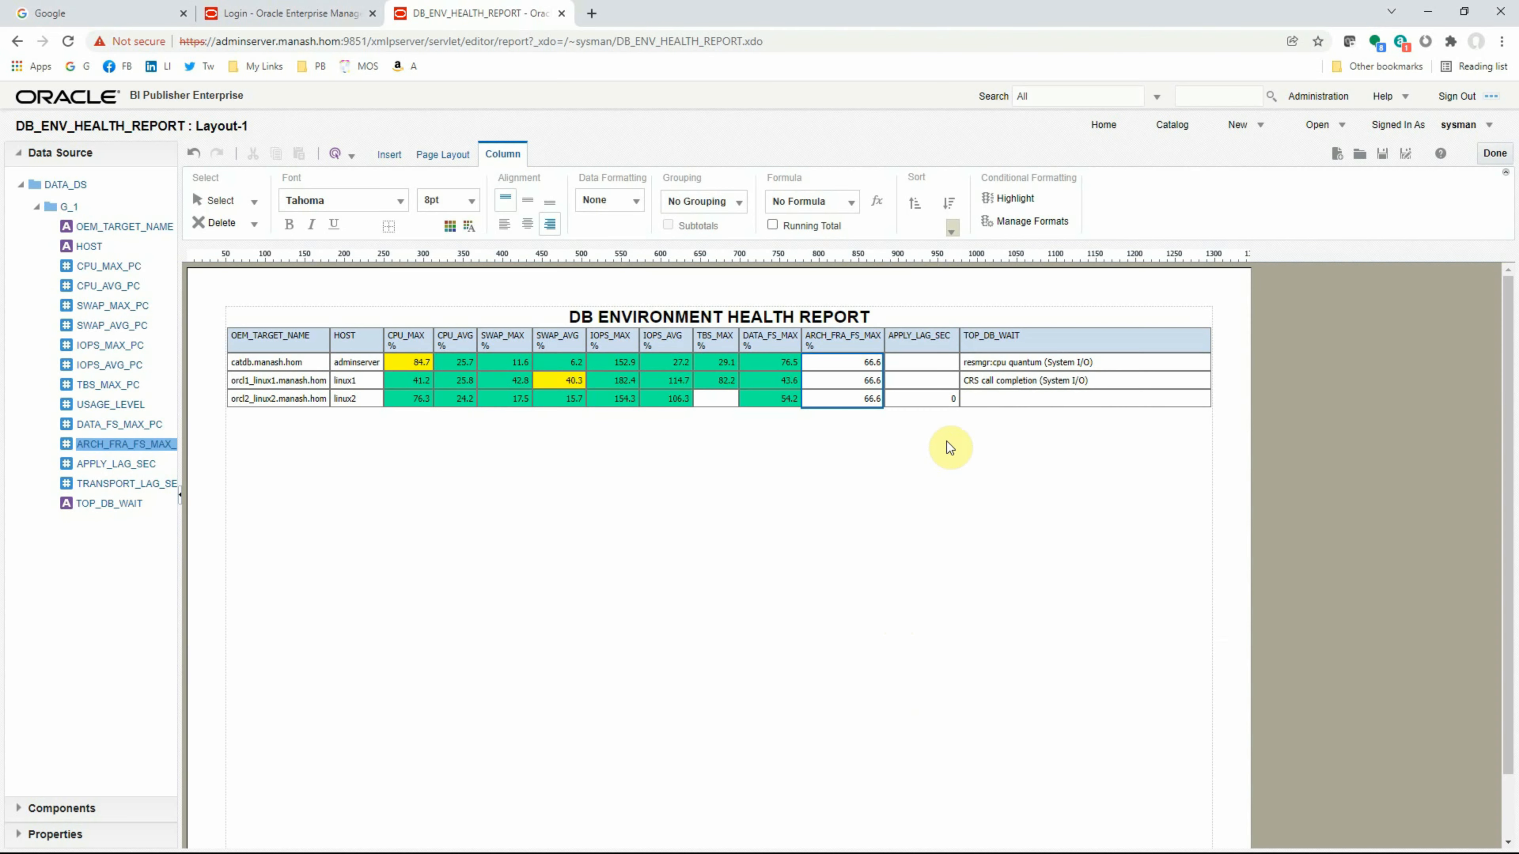
- Add a second conditional format giving ARCH_FRA_FS_MAX_PC a yellow background when it is greater than or equal to 50
left_click(1044, 222)
left_click(944, 411)
left_click(789, 354)
left_click(739, 435)
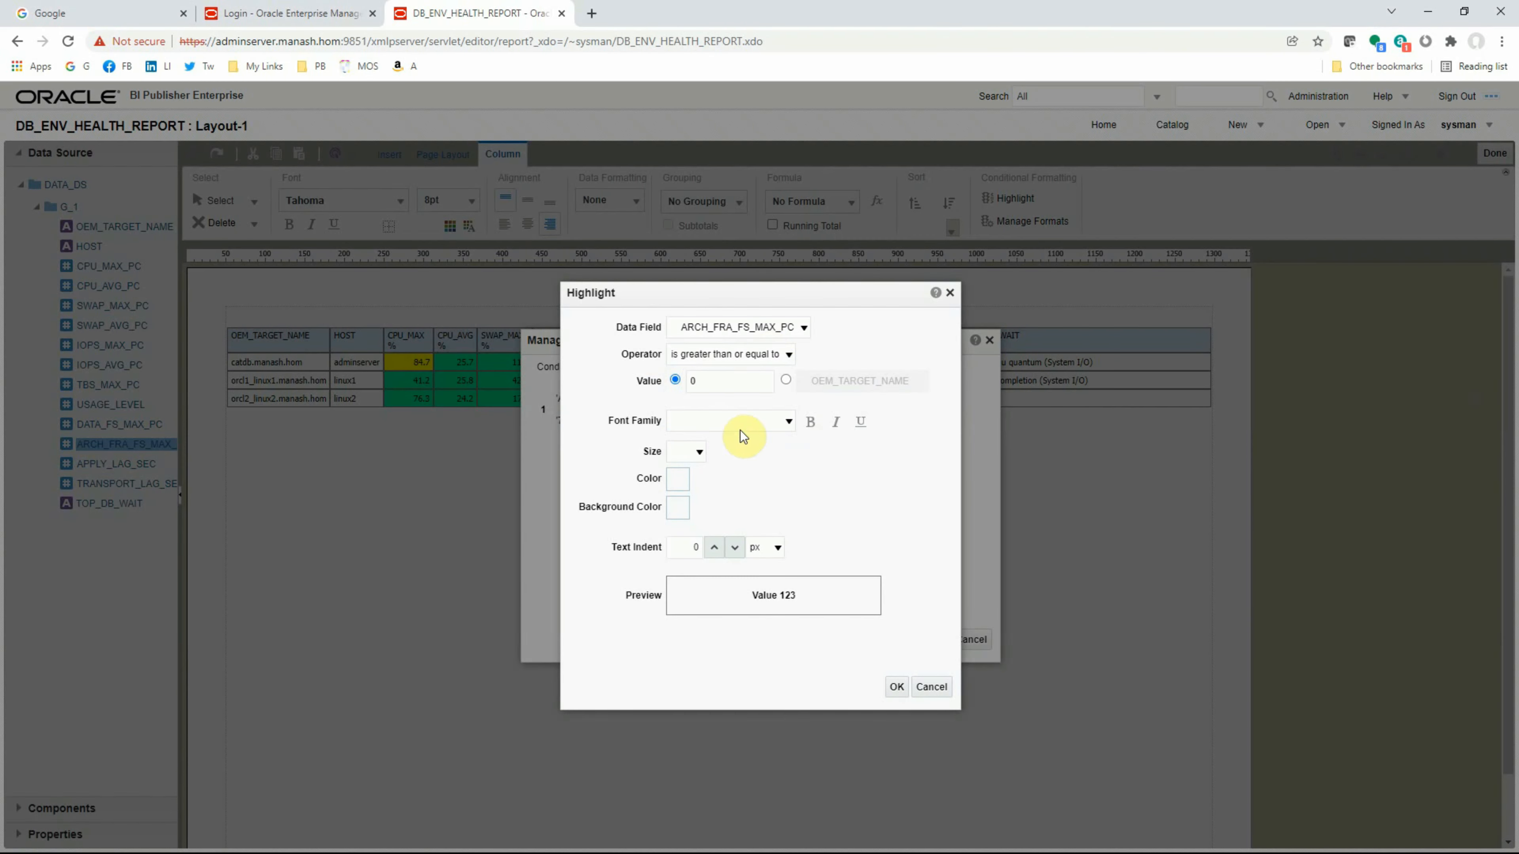
double_click(722, 381)
type("50")
left_click(677, 508)
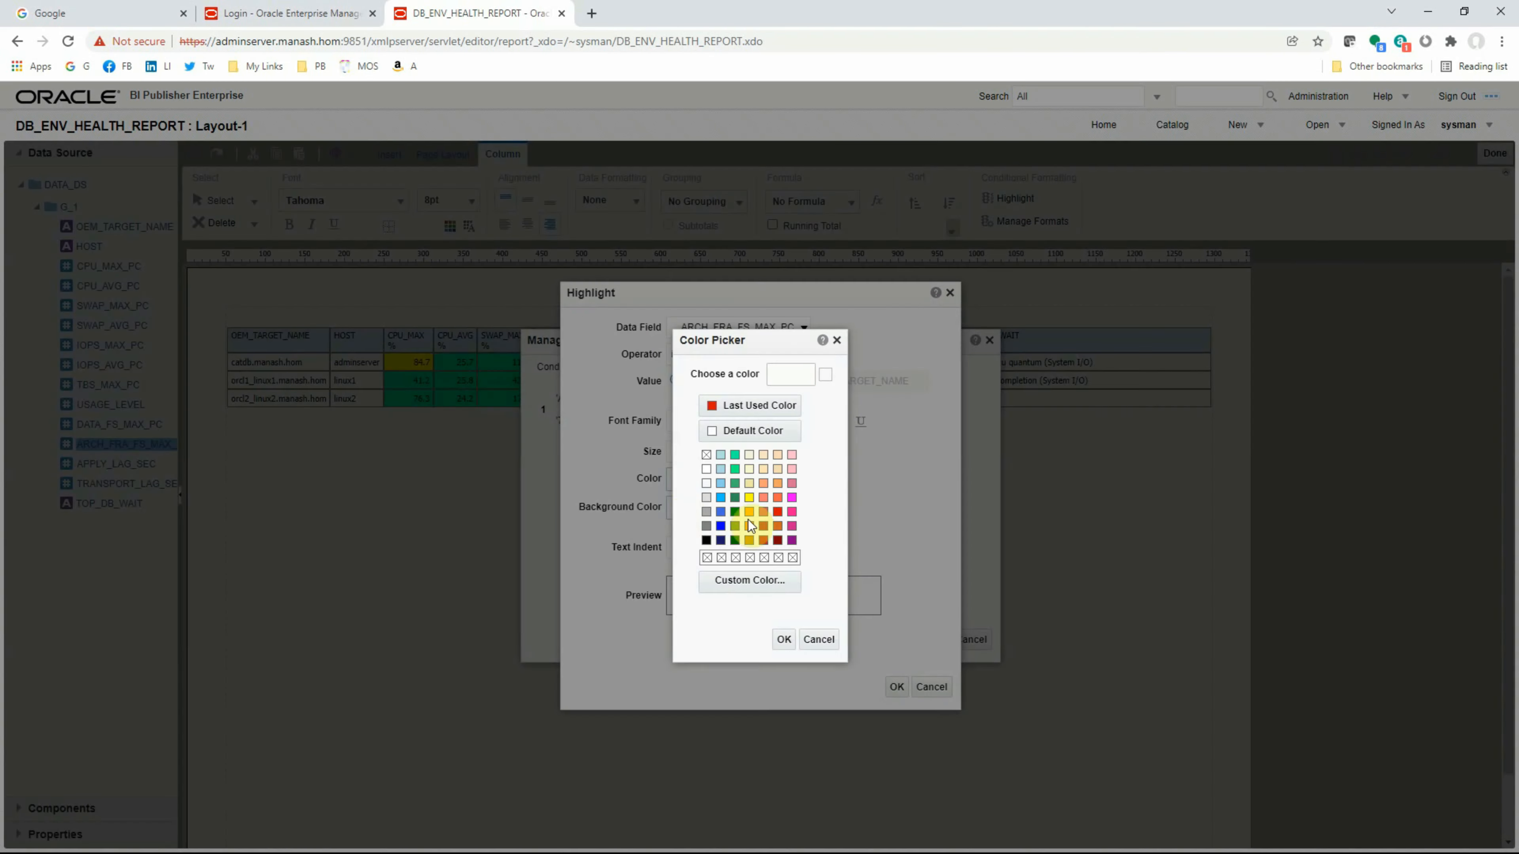
left_click(755, 501)
left_click(783, 638)
left_click(895, 687)
- Add a third conditional format giving ARCH_FRA_FS_MAX_PC a green background when it is less than 50, and apply all the formats
left_click(979, 464)
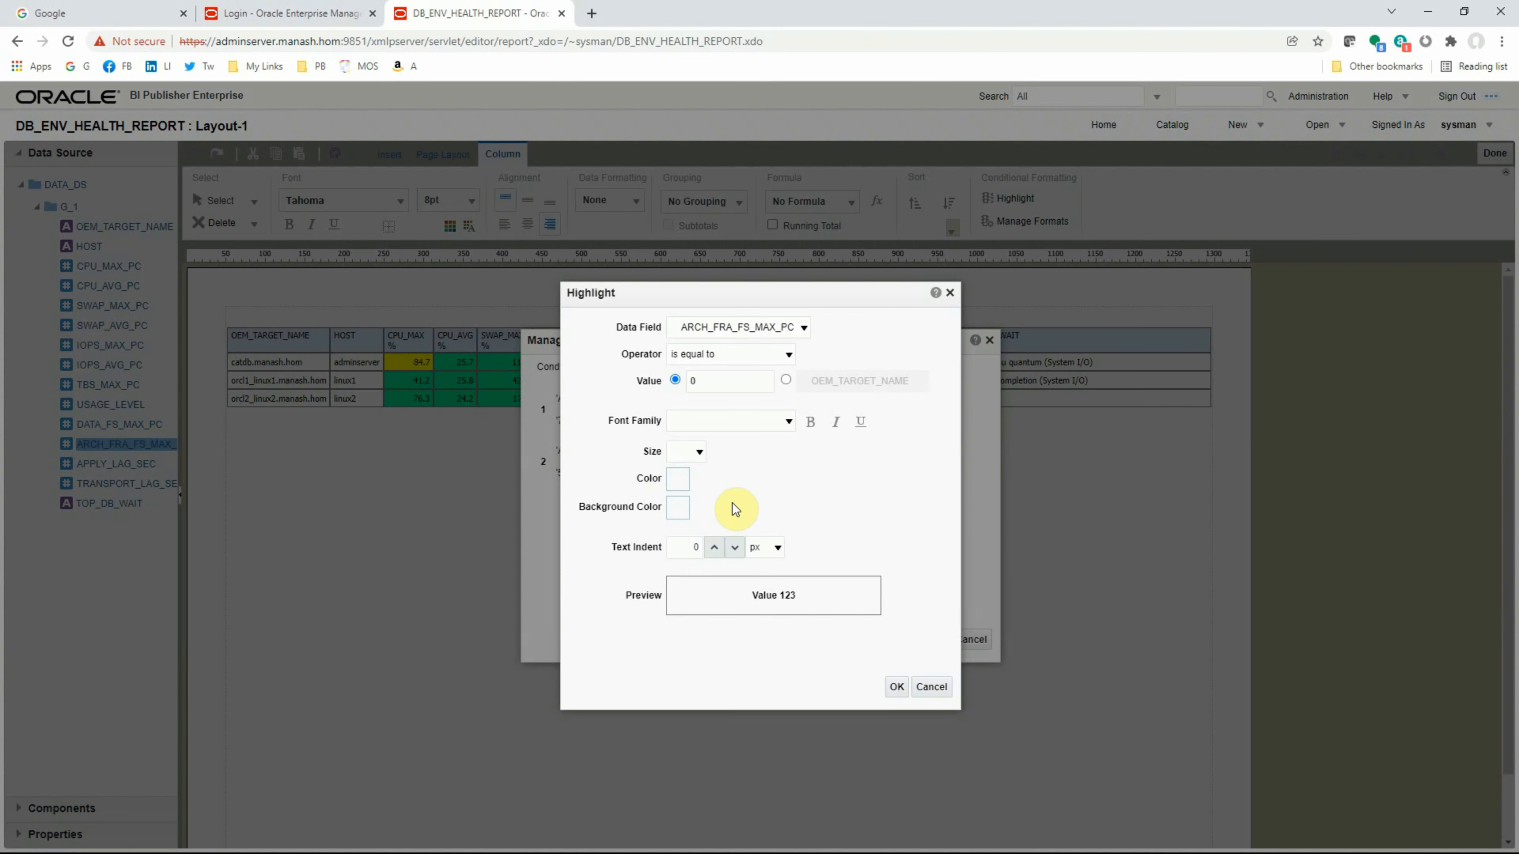
left_click(766, 354)
left_click(715, 398)
left_click_drag(705, 382, 615, 370)
type("50")
left_click(678, 508)
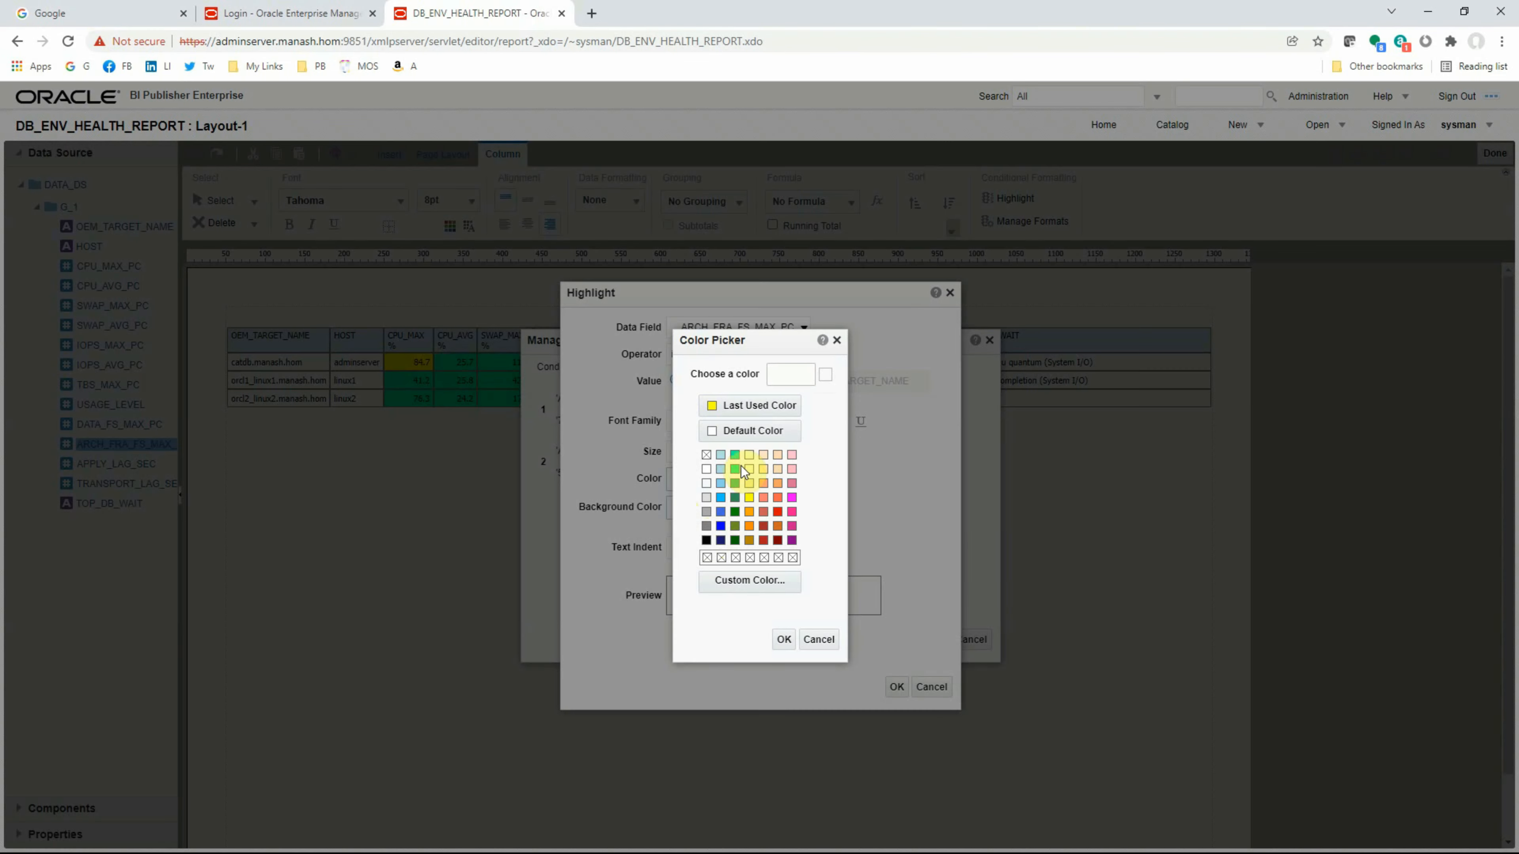
left_click(748, 488)
left_click(783, 639)
left_click(897, 687)
left_click(936, 640)
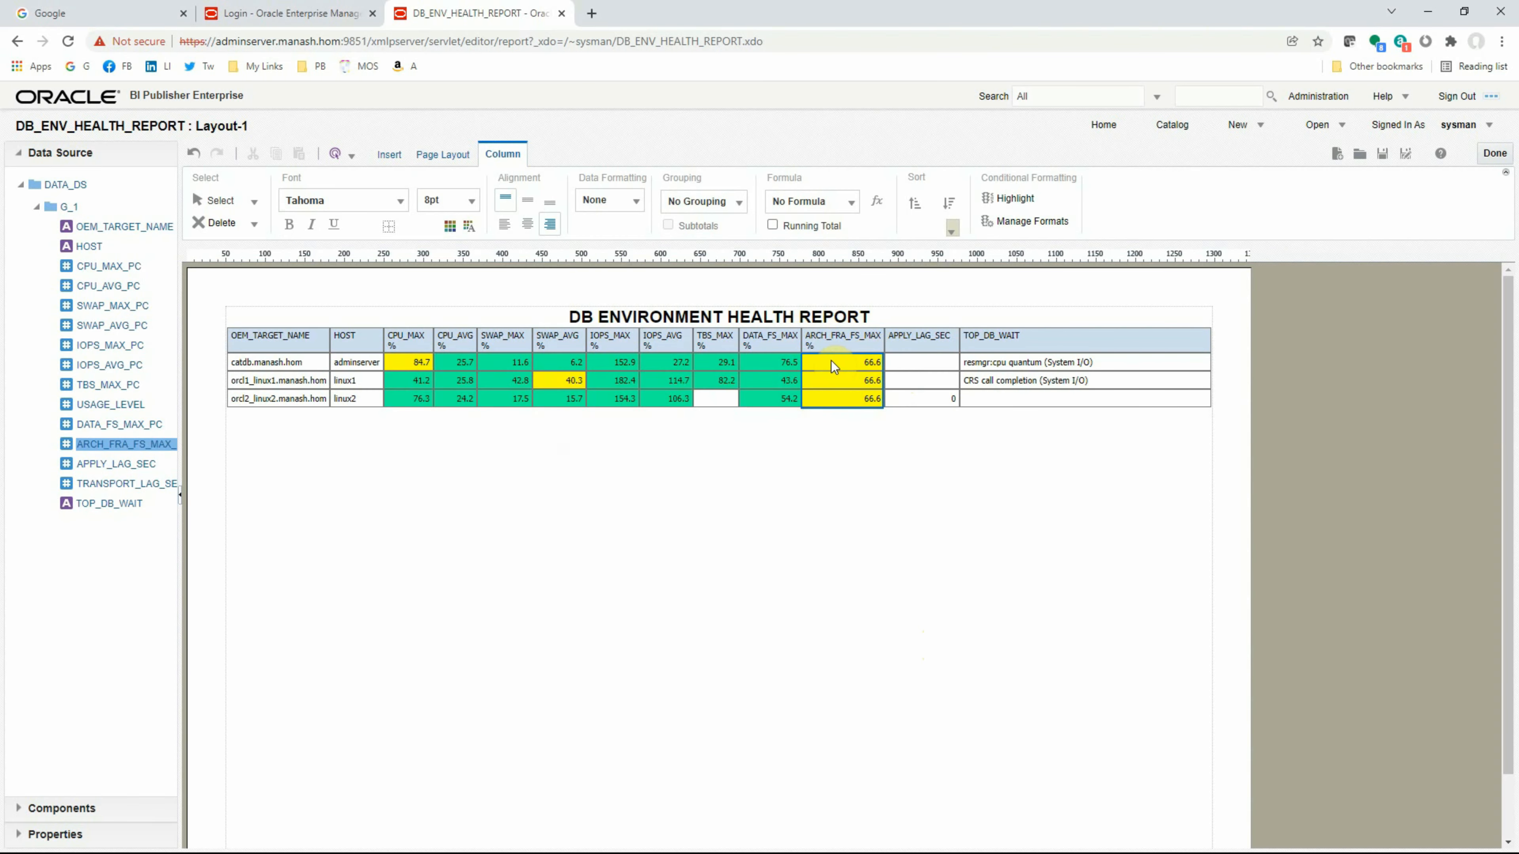
- Create a highlight condition on the APPLY_LAG_SEC column for APPLY_LAG_SEC greater than or equal to 60
left_click(919, 374)
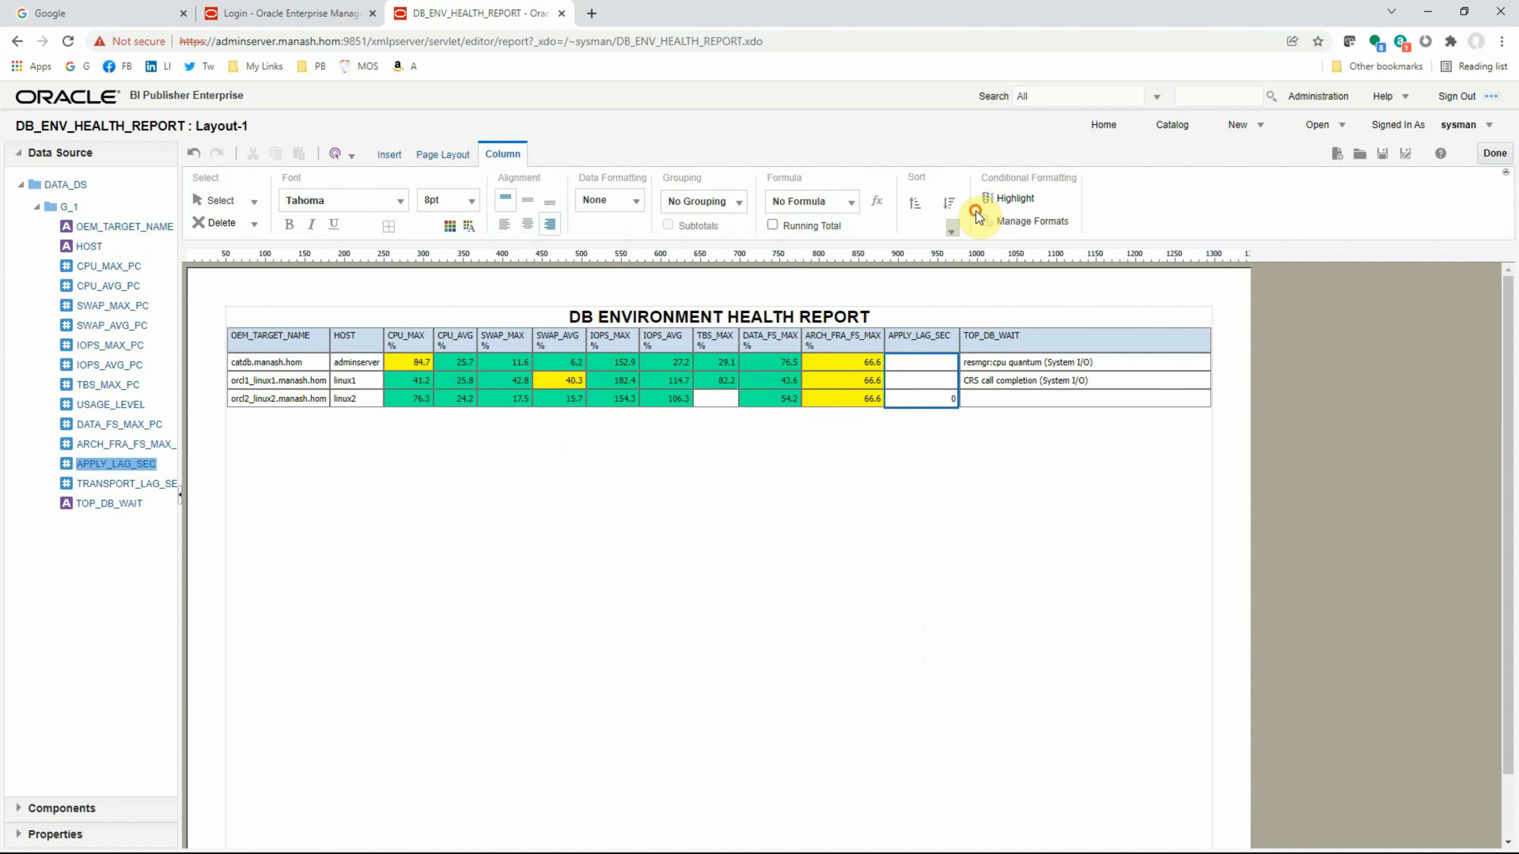
left_click(1008, 198)
left_click(734, 354)
left_click(736, 440)
type("60")
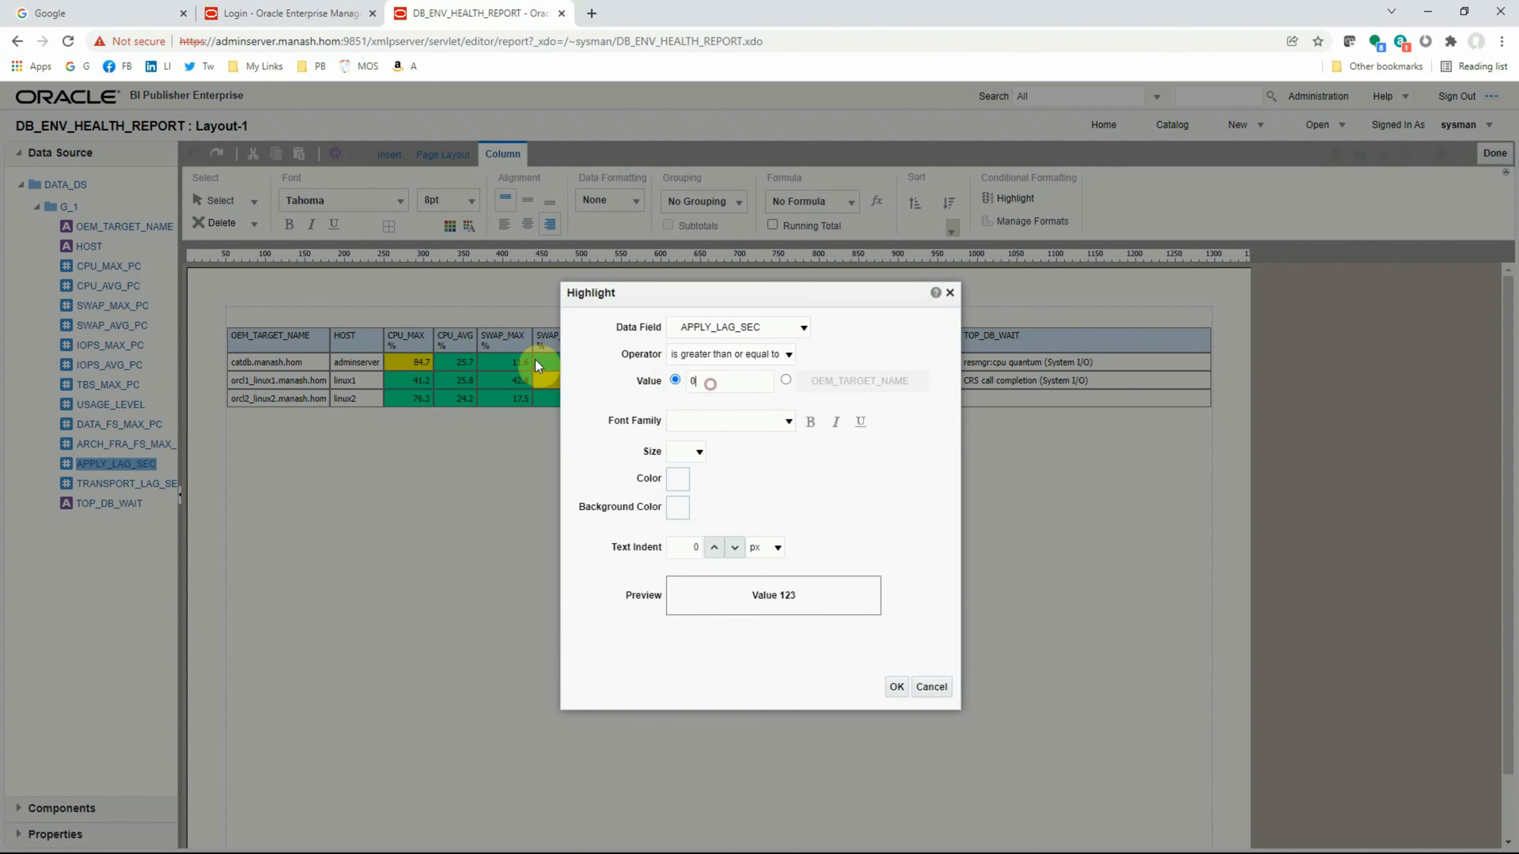
- Give the APPLY_LAG_SEC highlight white text on a red background and apply the rule
left_click(678, 479)
left_click(783, 639)
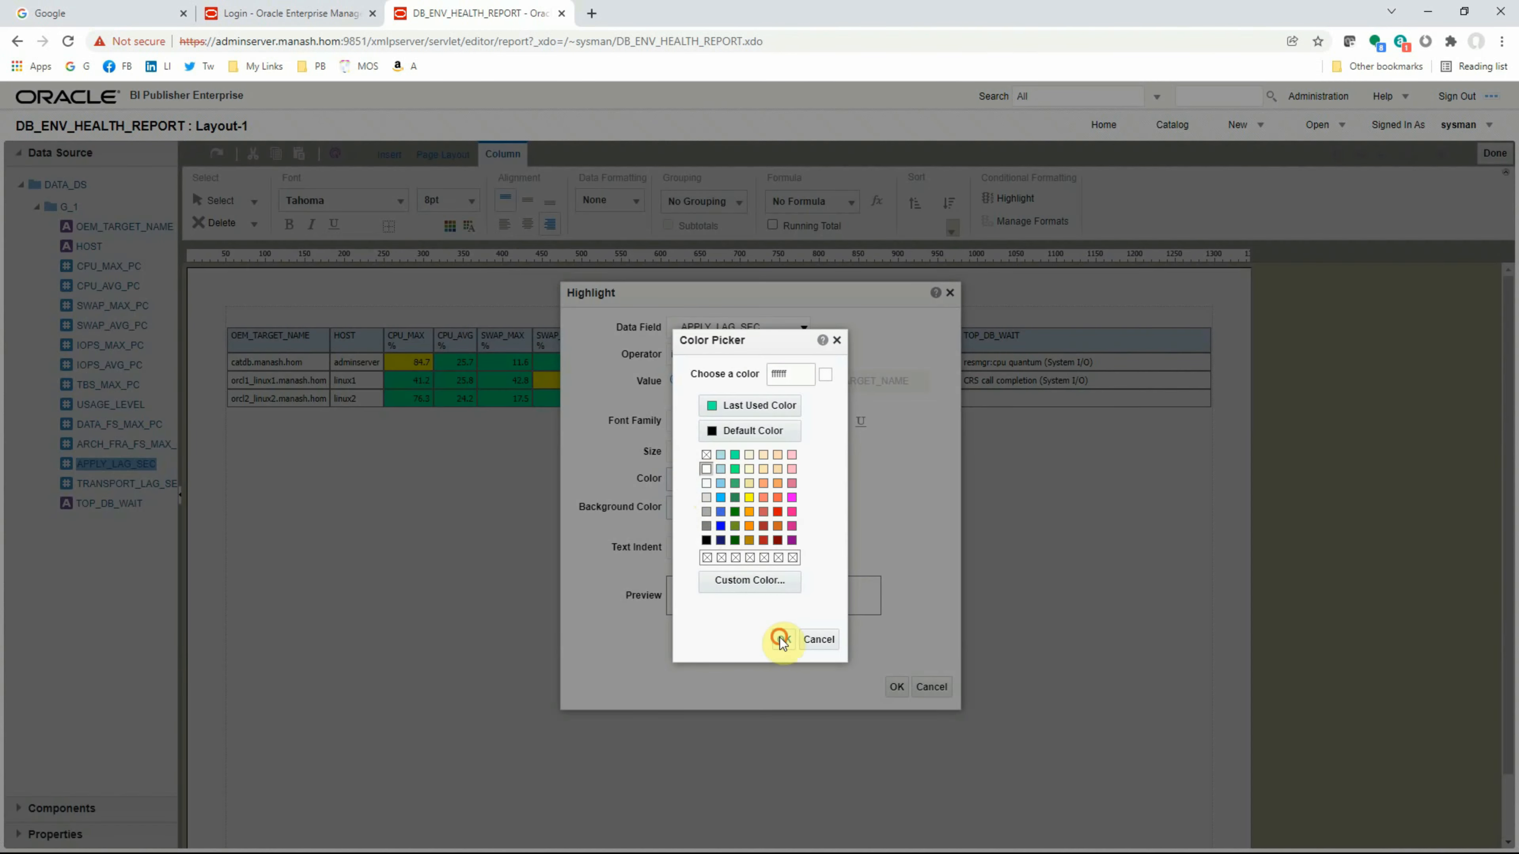
left_click(677, 508)
left_click(778, 511)
left_click(784, 639)
left_click(896, 687)
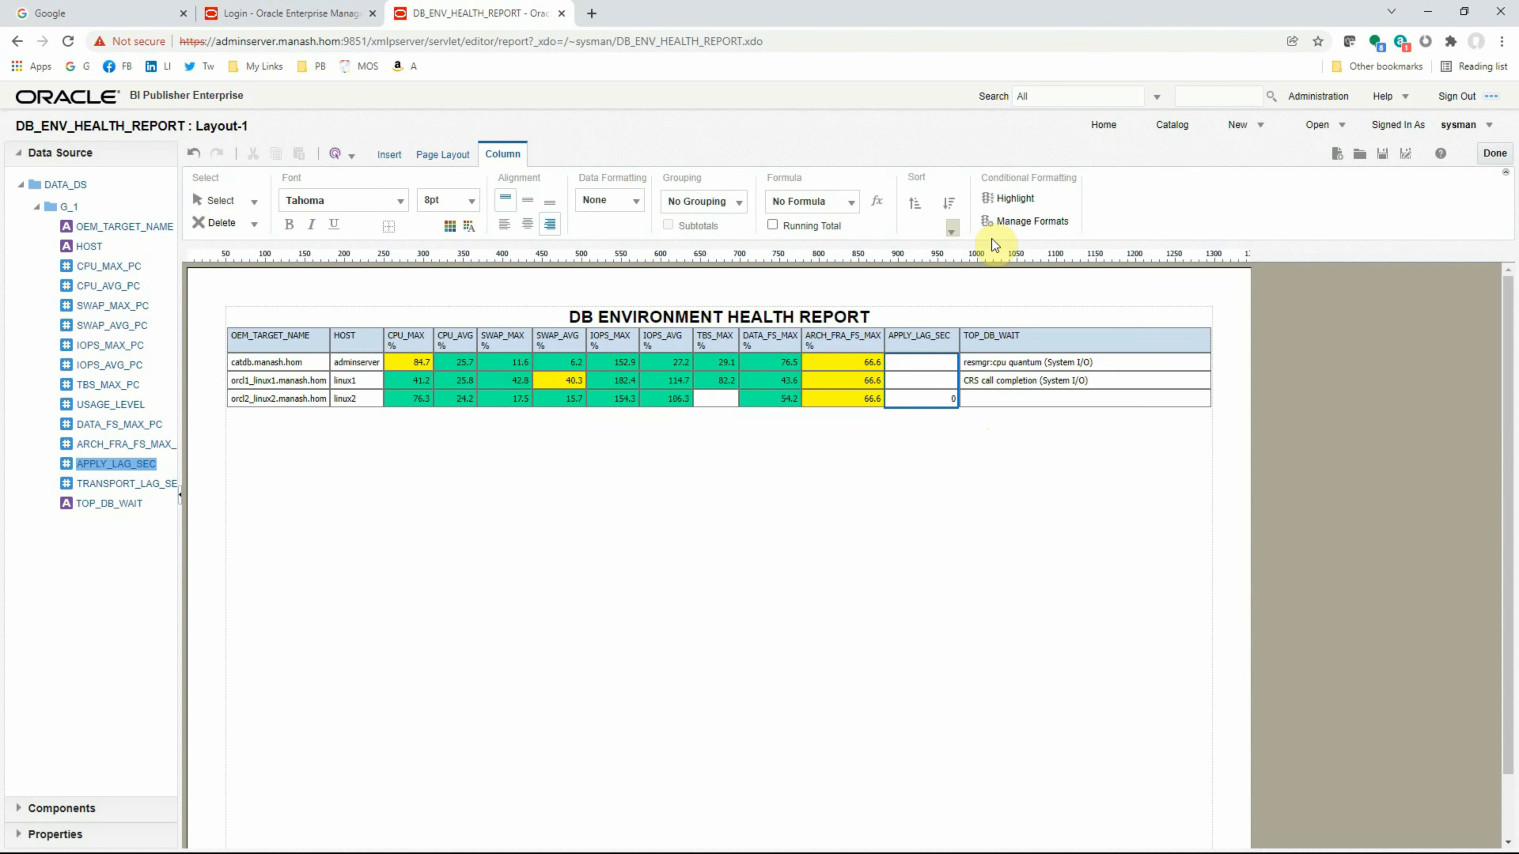
- Add a second conditional format giving APPLY_LAG_SEC a yellow background with the greater than or equal to operator
left_click(1025, 223)
left_click(905, 443)
left_click(737, 358)
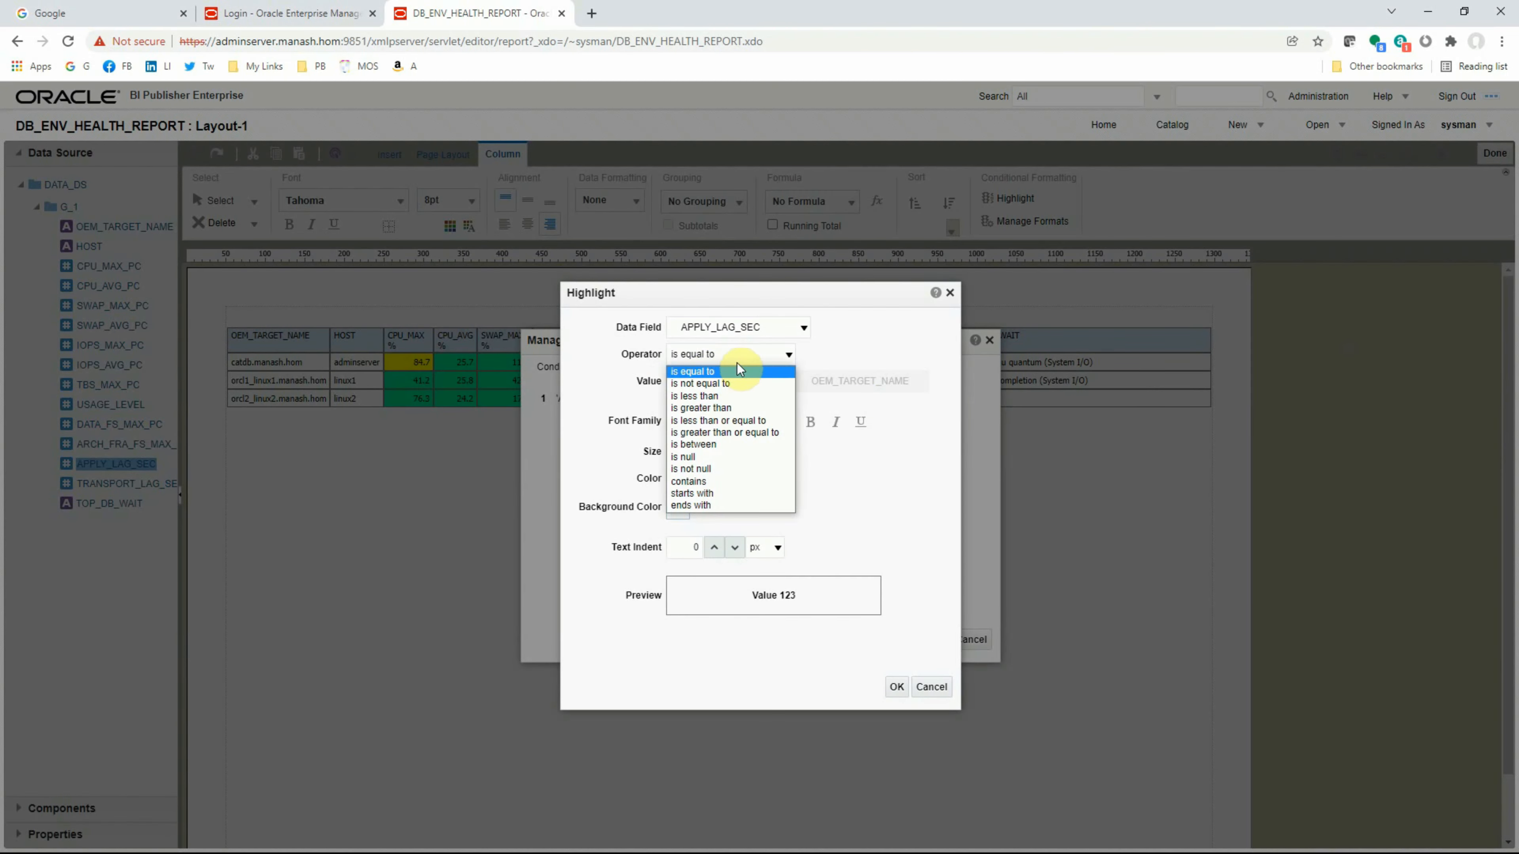
left_click(737, 434)
left_click_drag(730, 386, 620, 367)
left_click(678, 508)
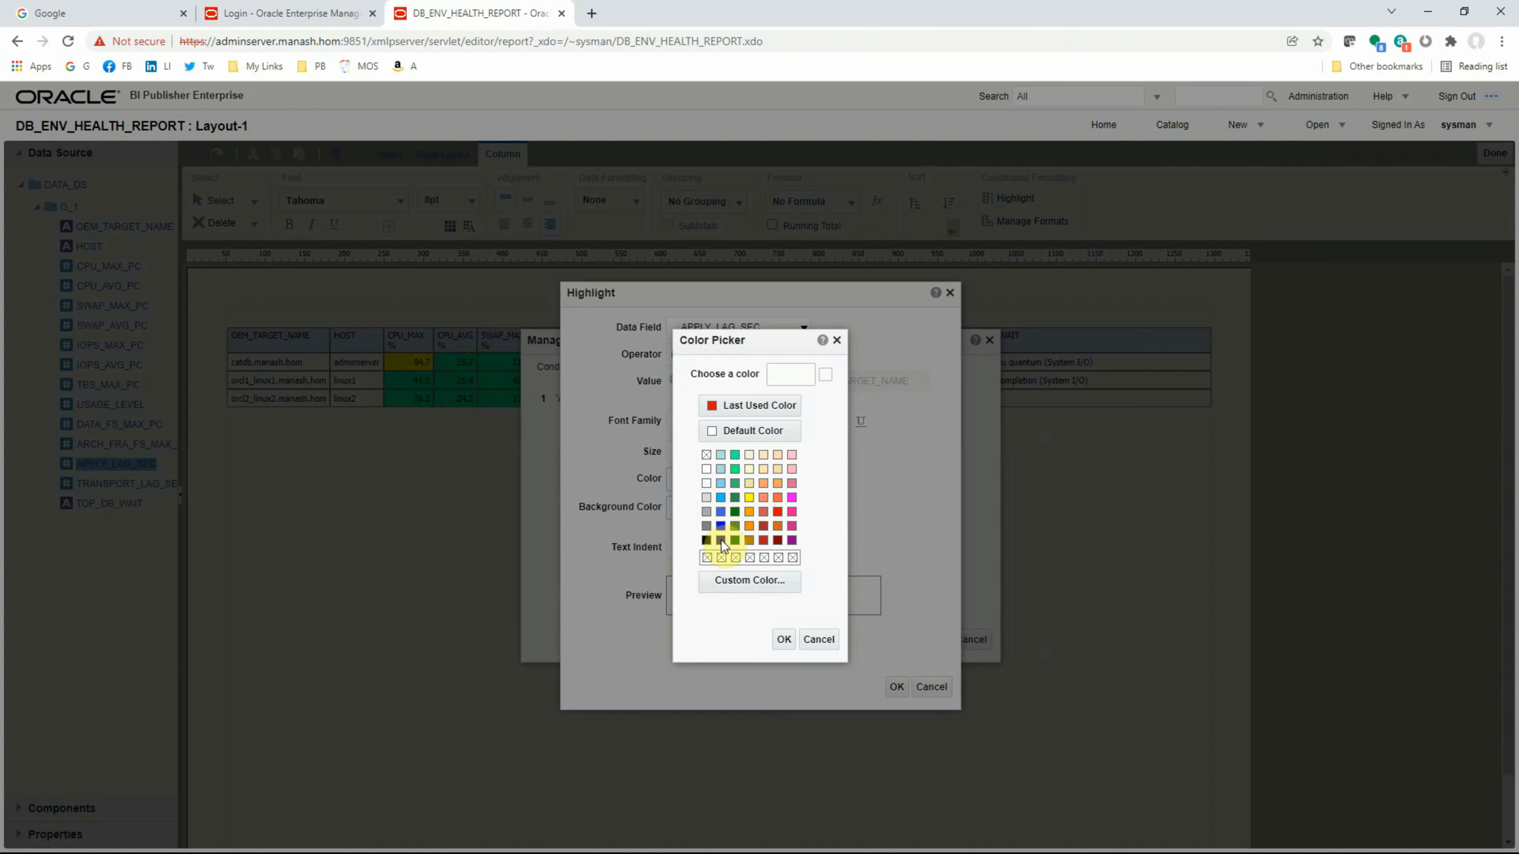
left_click(721, 541)
left_click(776, 633)
left_click(896, 687)
- Add a third conditional format giving APPLY_LAG_SEC a green background with the less than operator, and apply all the formats
left_click(718, 428)
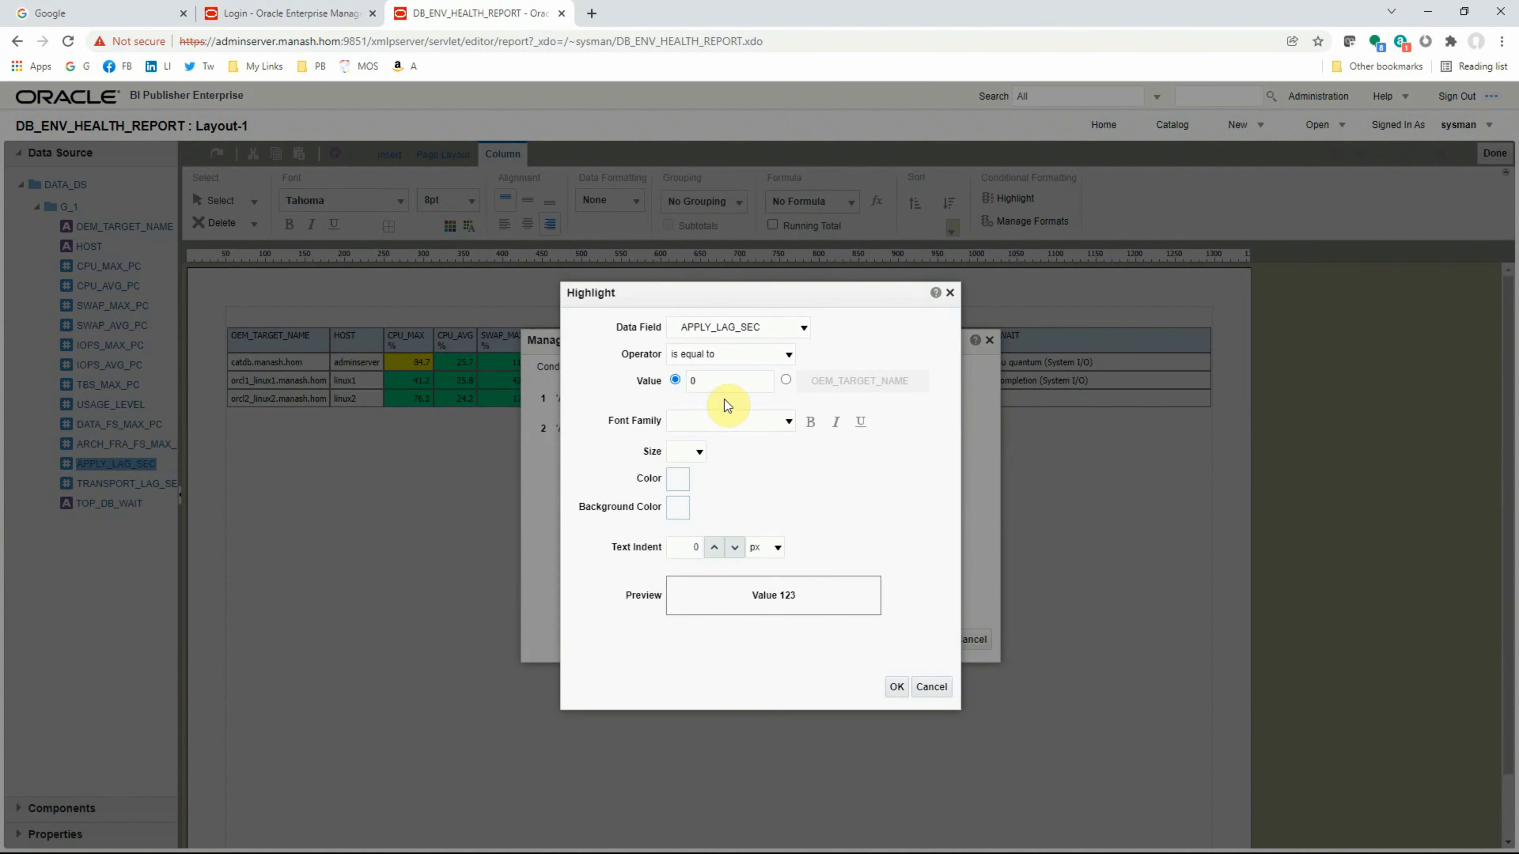
left_click(729, 354)
left_click(723, 398)
left_click(677, 507)
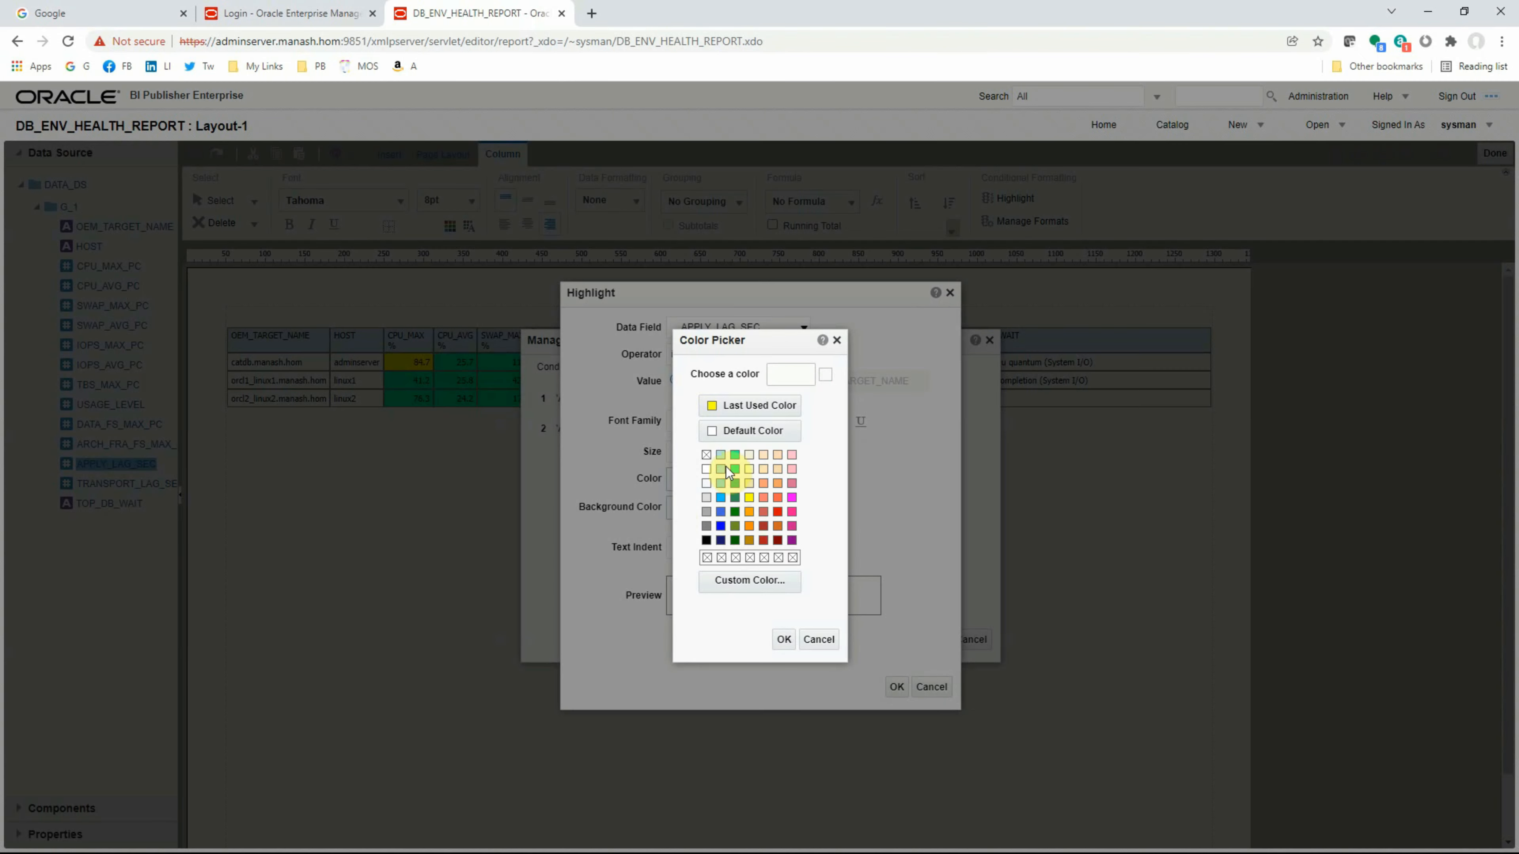
left_click(742, 526)
left_click(784, 637)
left_click(896, 686)
left_click(936, 638)
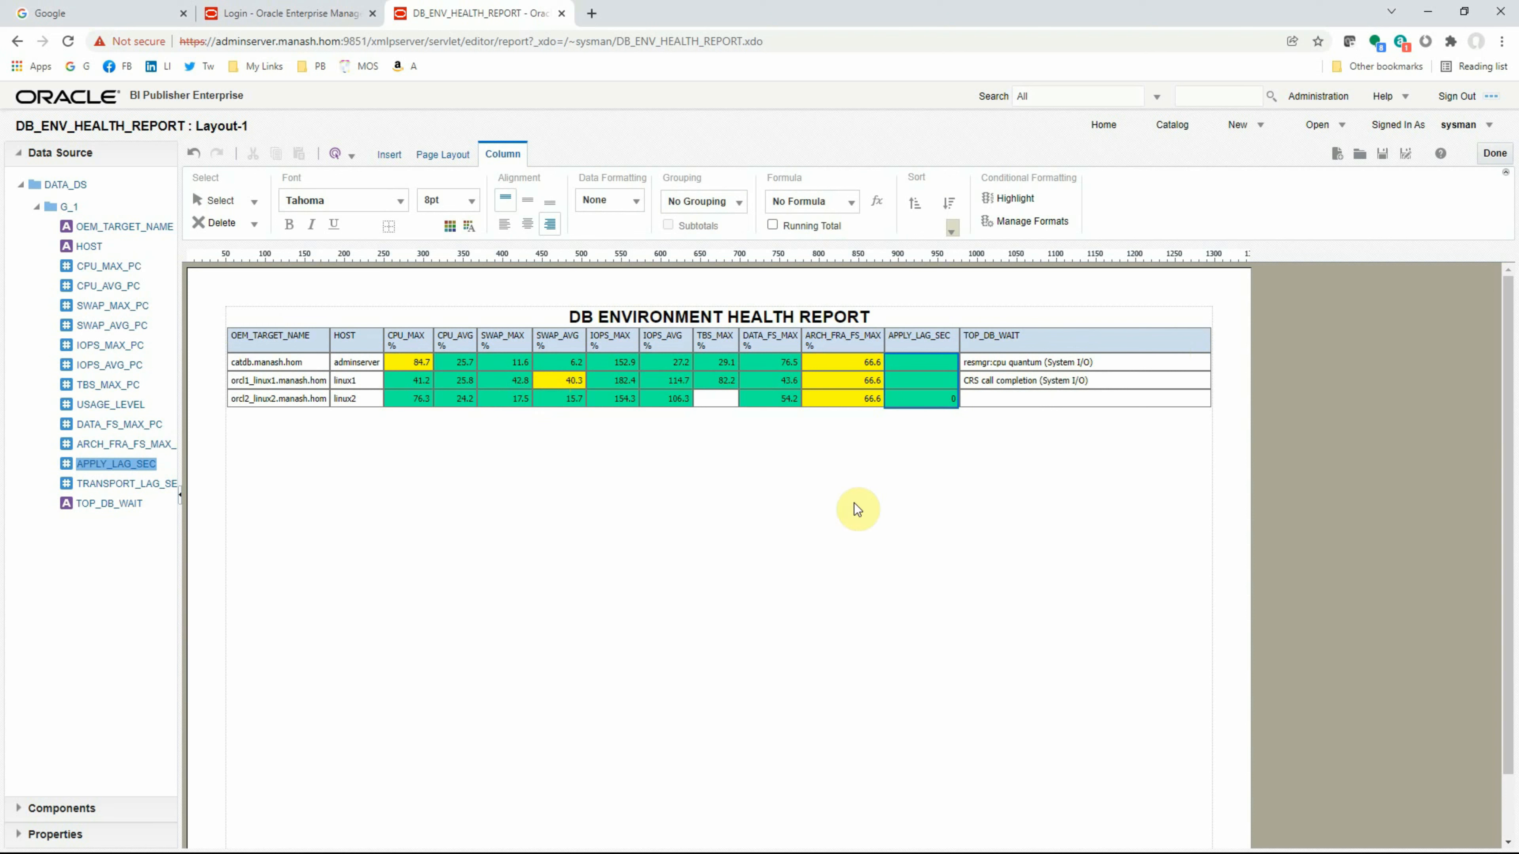
- Save the DB_ENV_HEALTH_REPORT layout and close the layout editor
left_click(1383, 157)
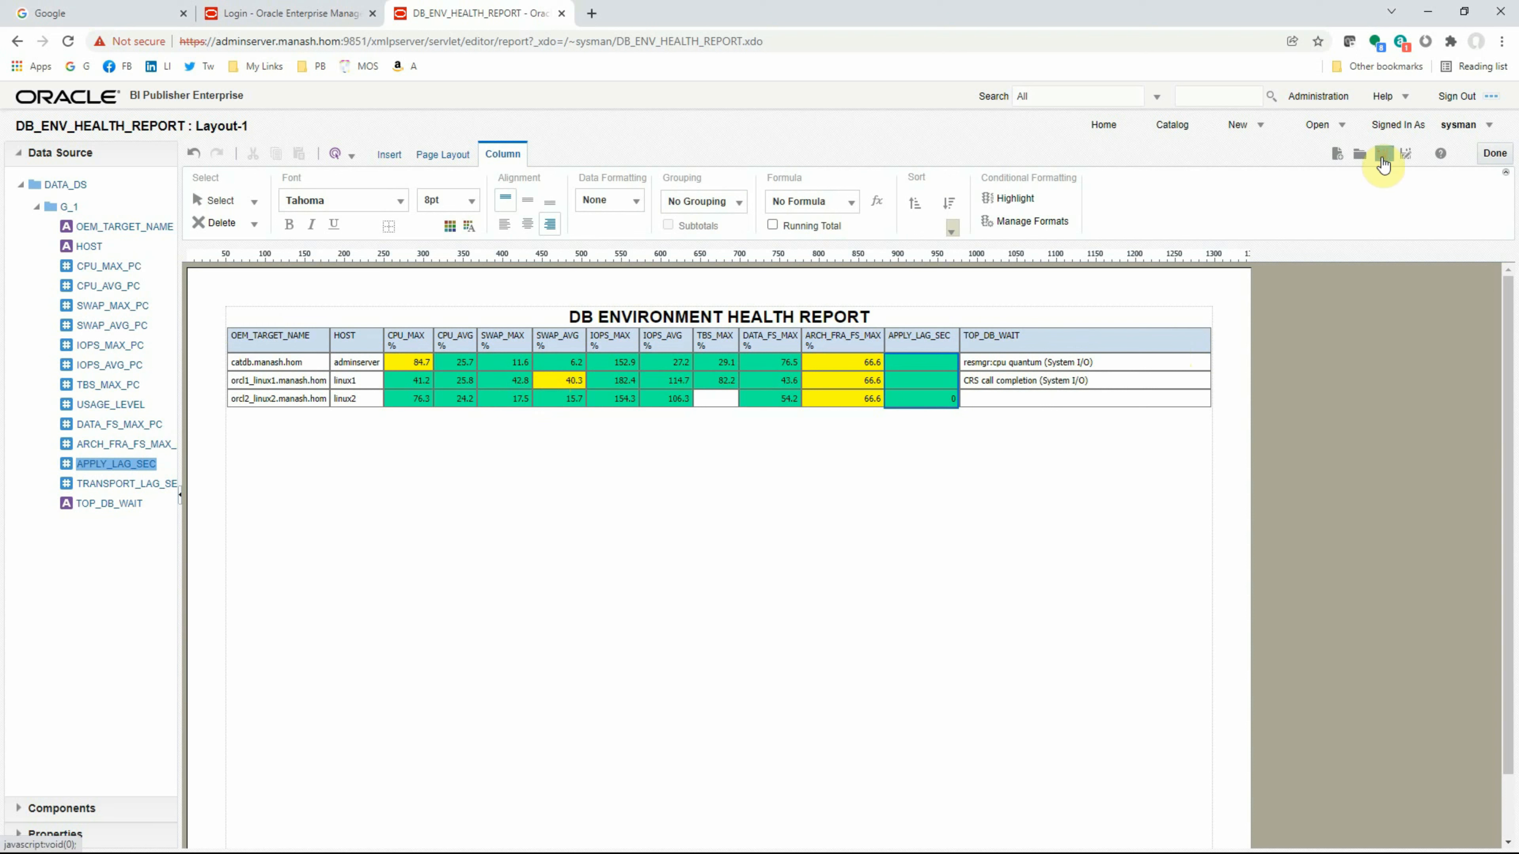
left_click(1495, 155)
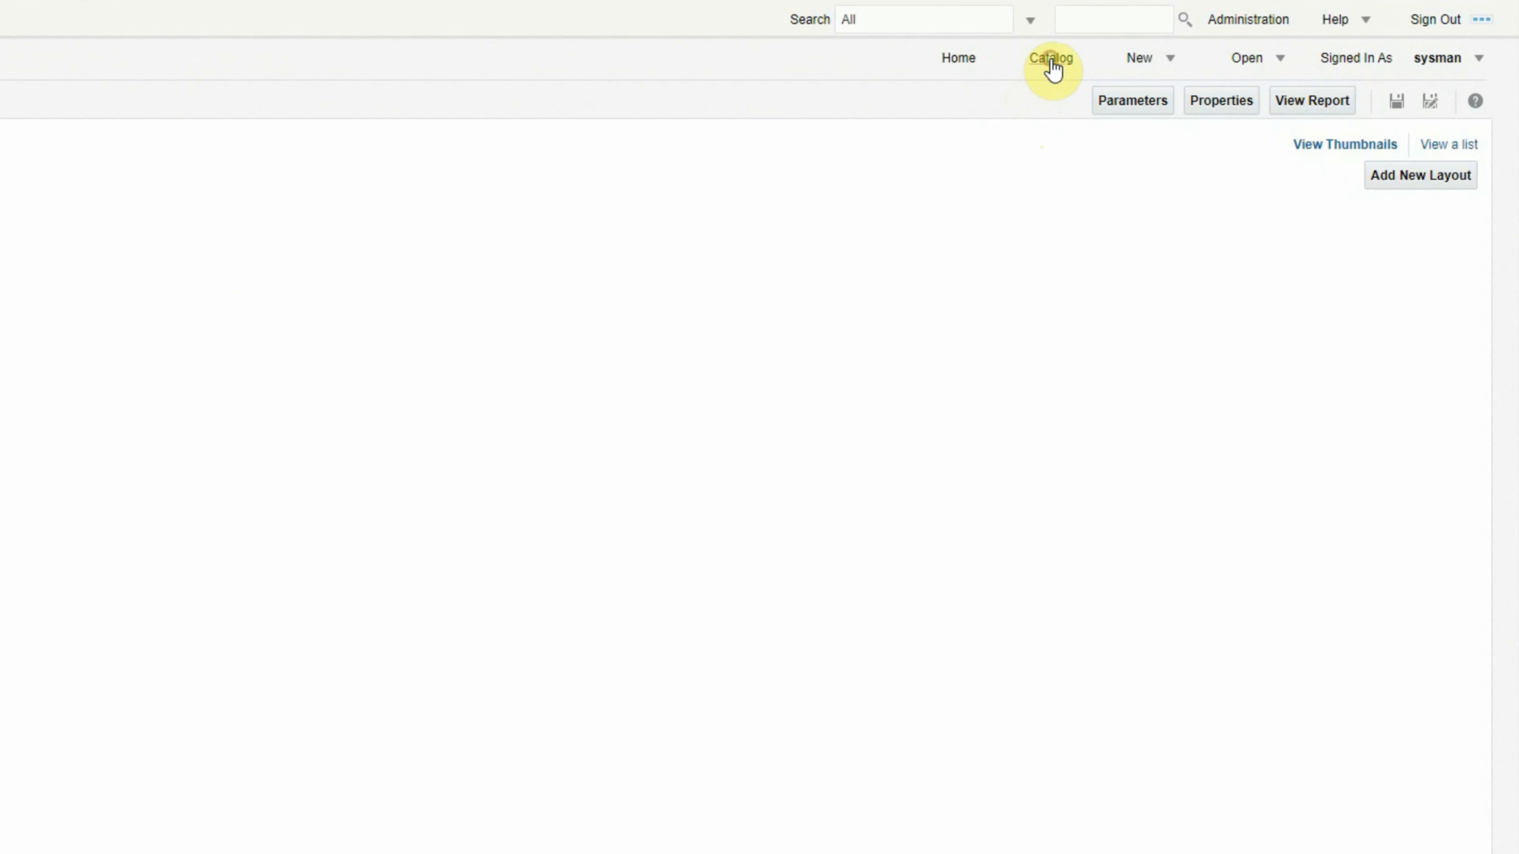
- Open DB_ENV_HEALTH_REPORT from the catalog to view its rendered output and the report's output options
left_click(1053, 60)
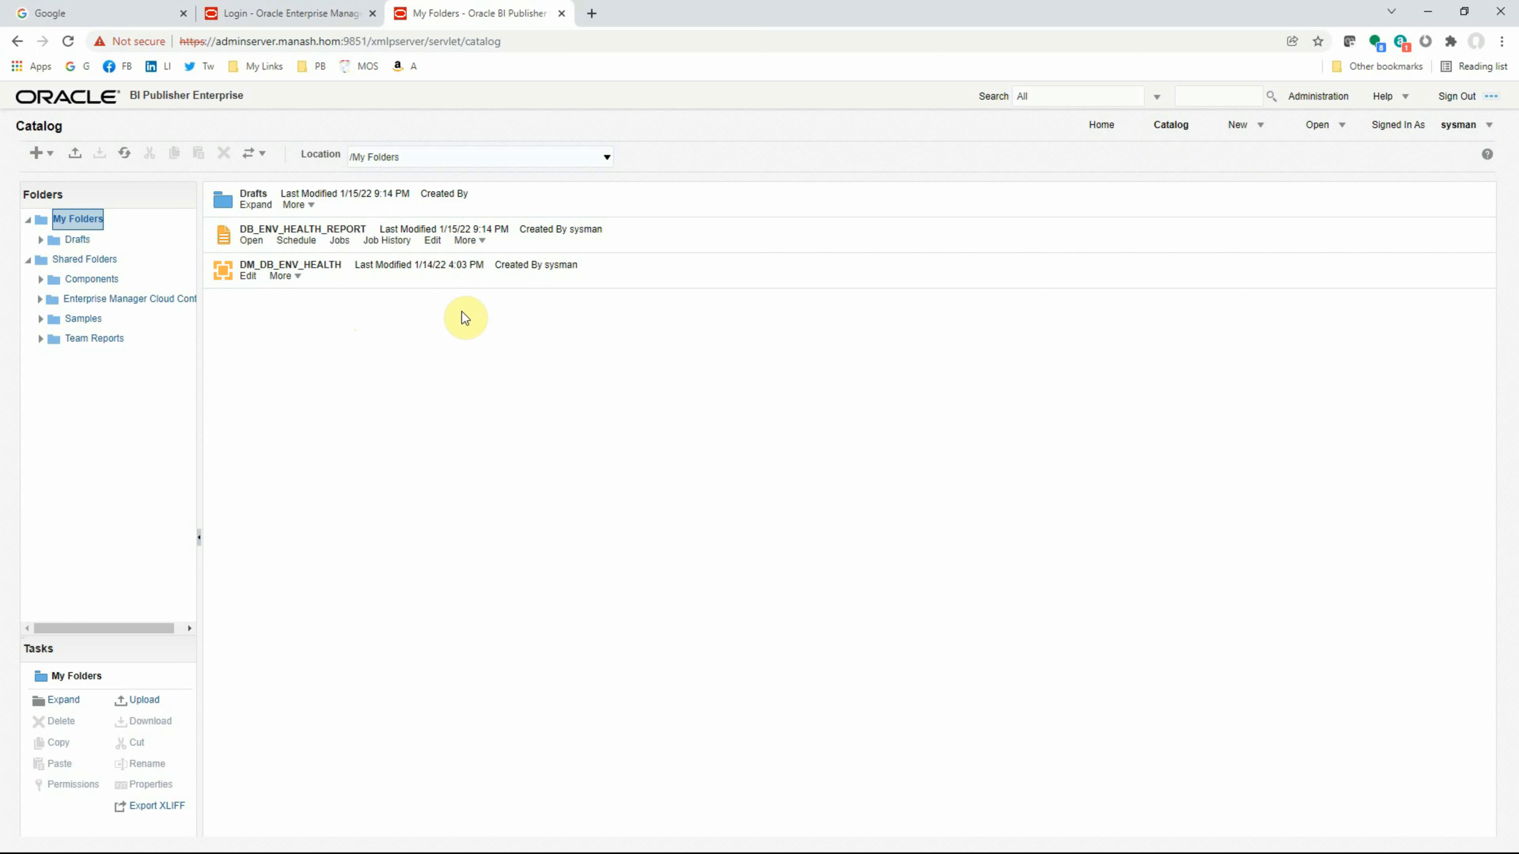
left_click(252, 241)
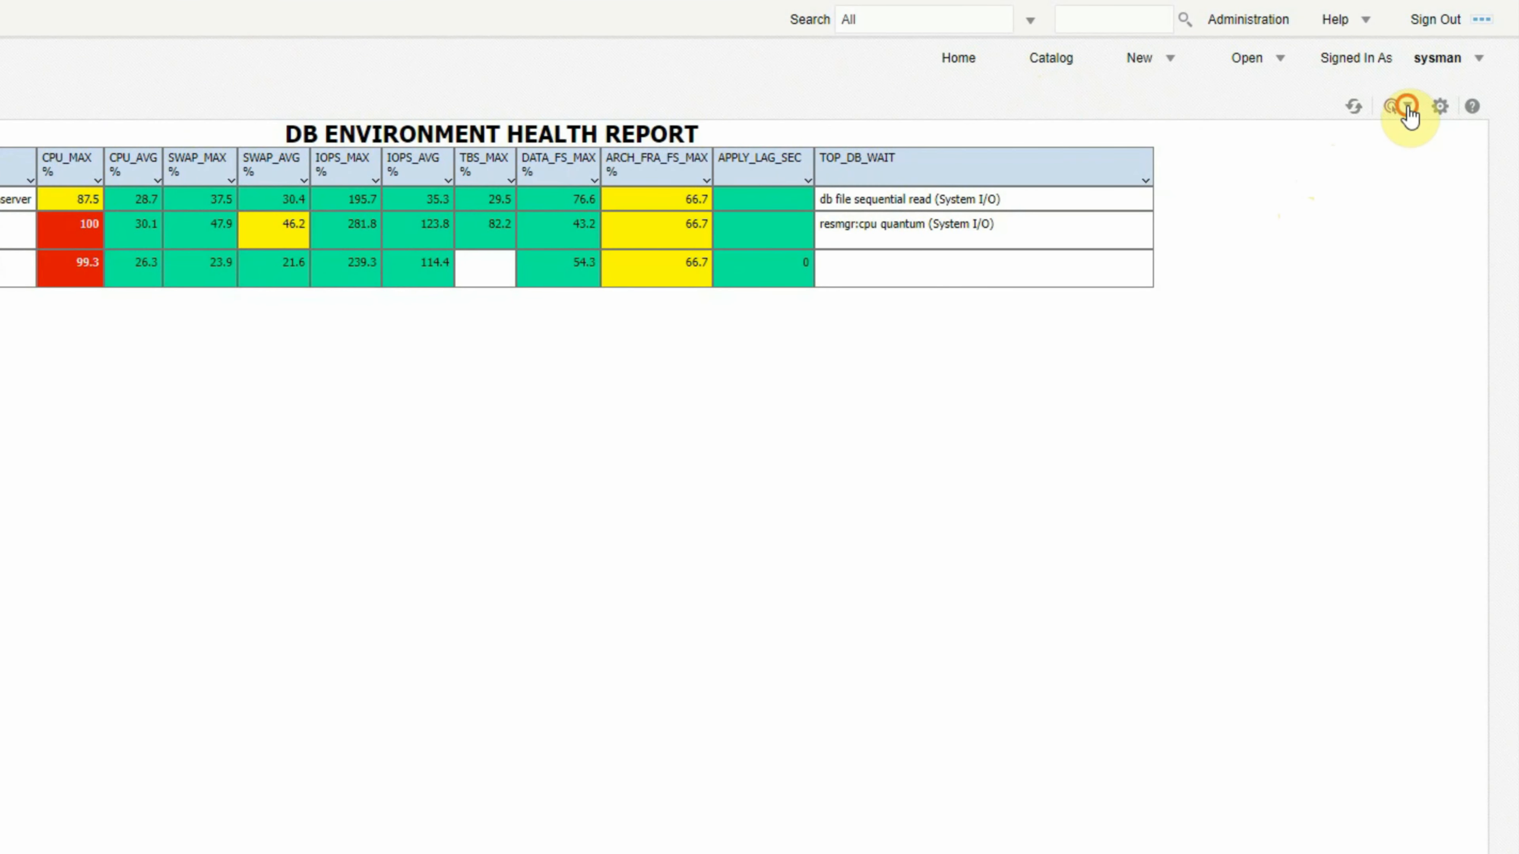
left_click(1396, 106)
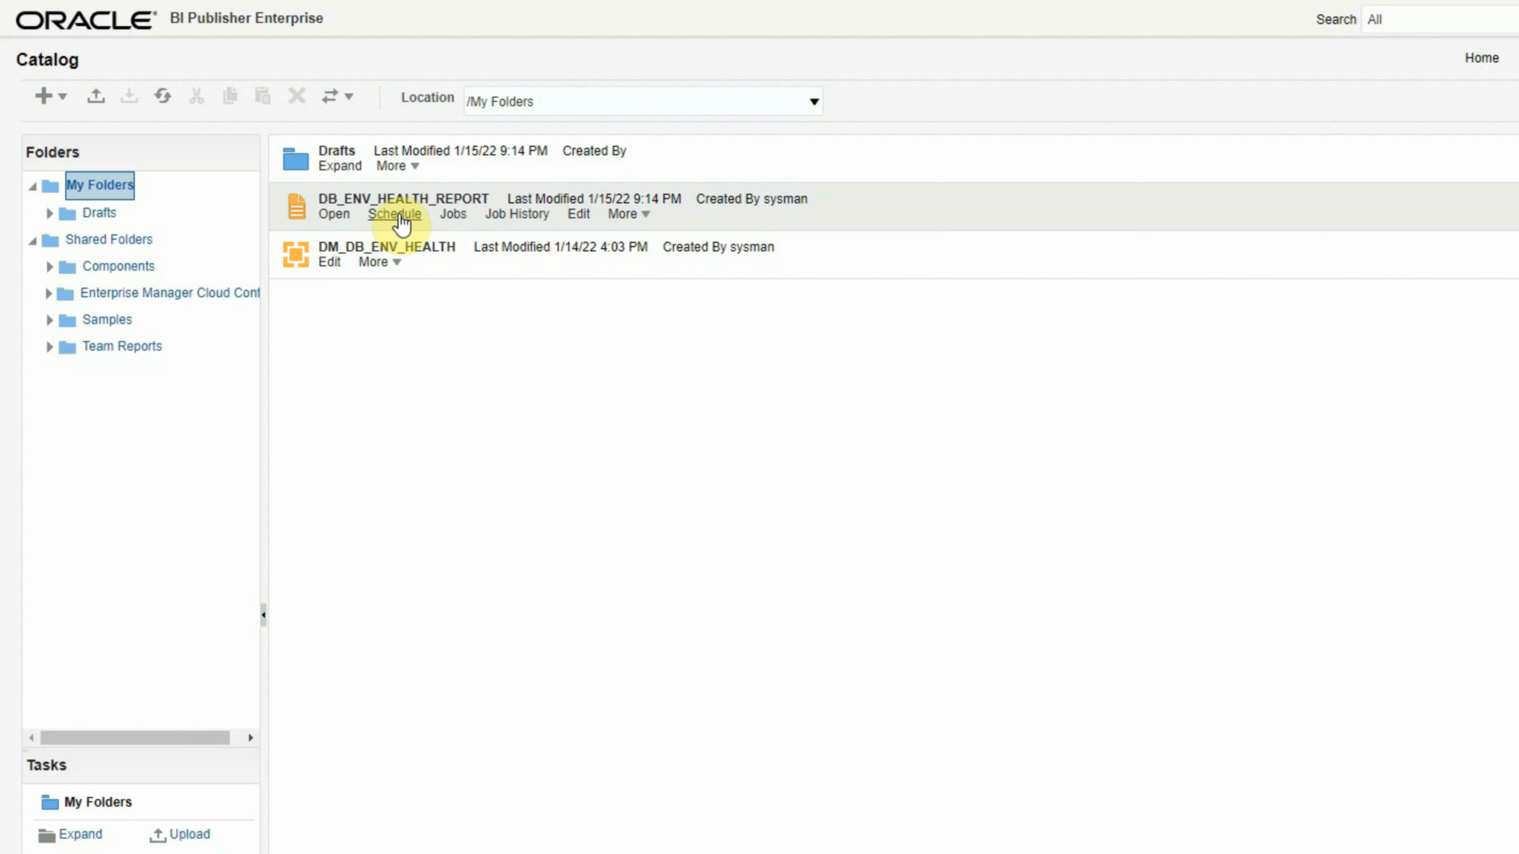
- Start a scheduled job for DB_ENV_HEALTH_REPORT and turn off Save Data for Republishing in its output settings
left_click(386, 222)
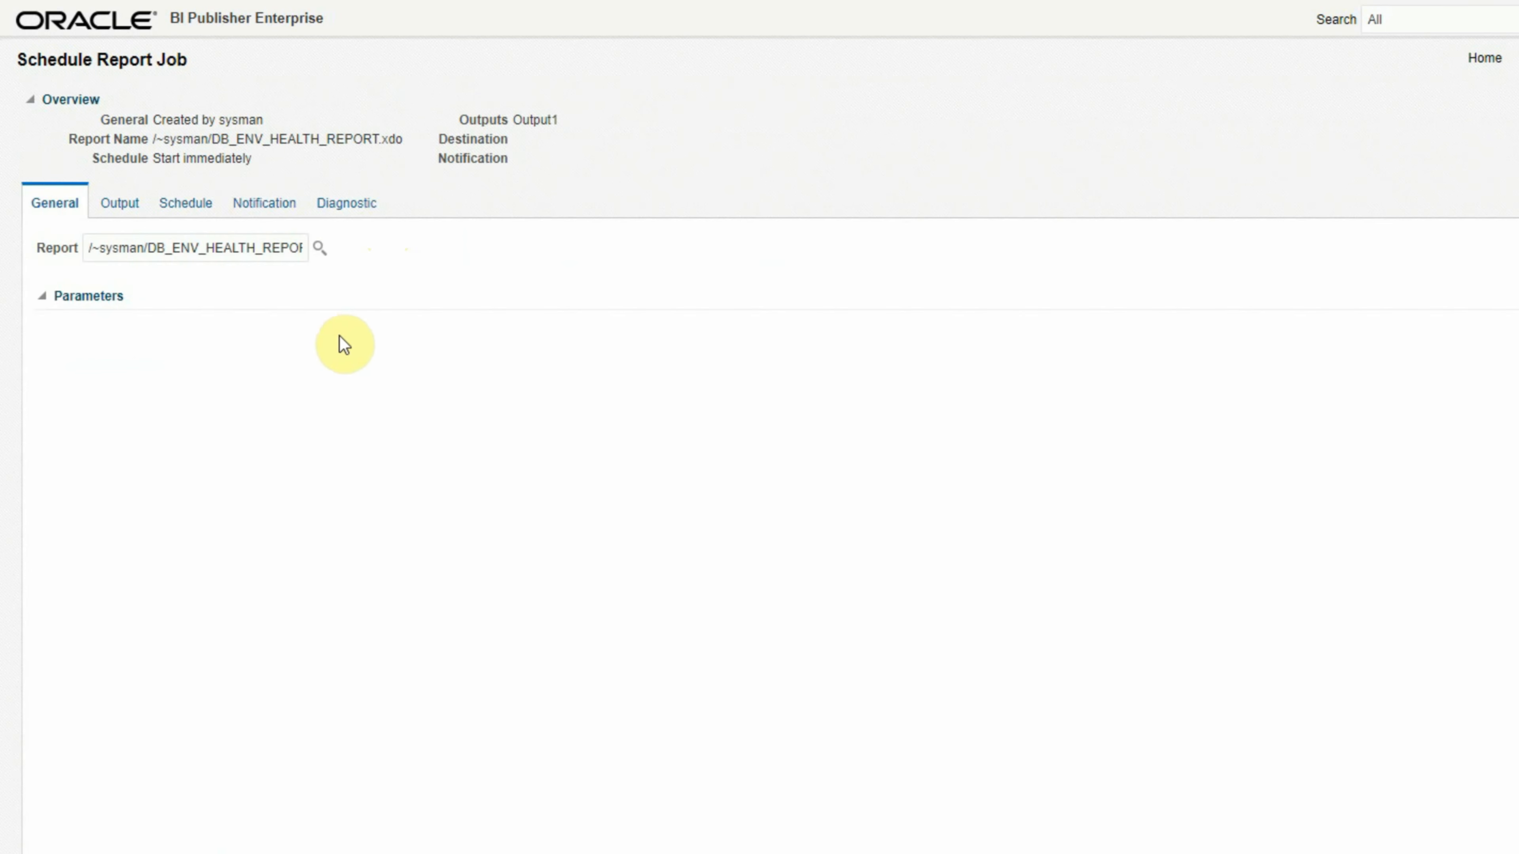
left_click(119, 206)
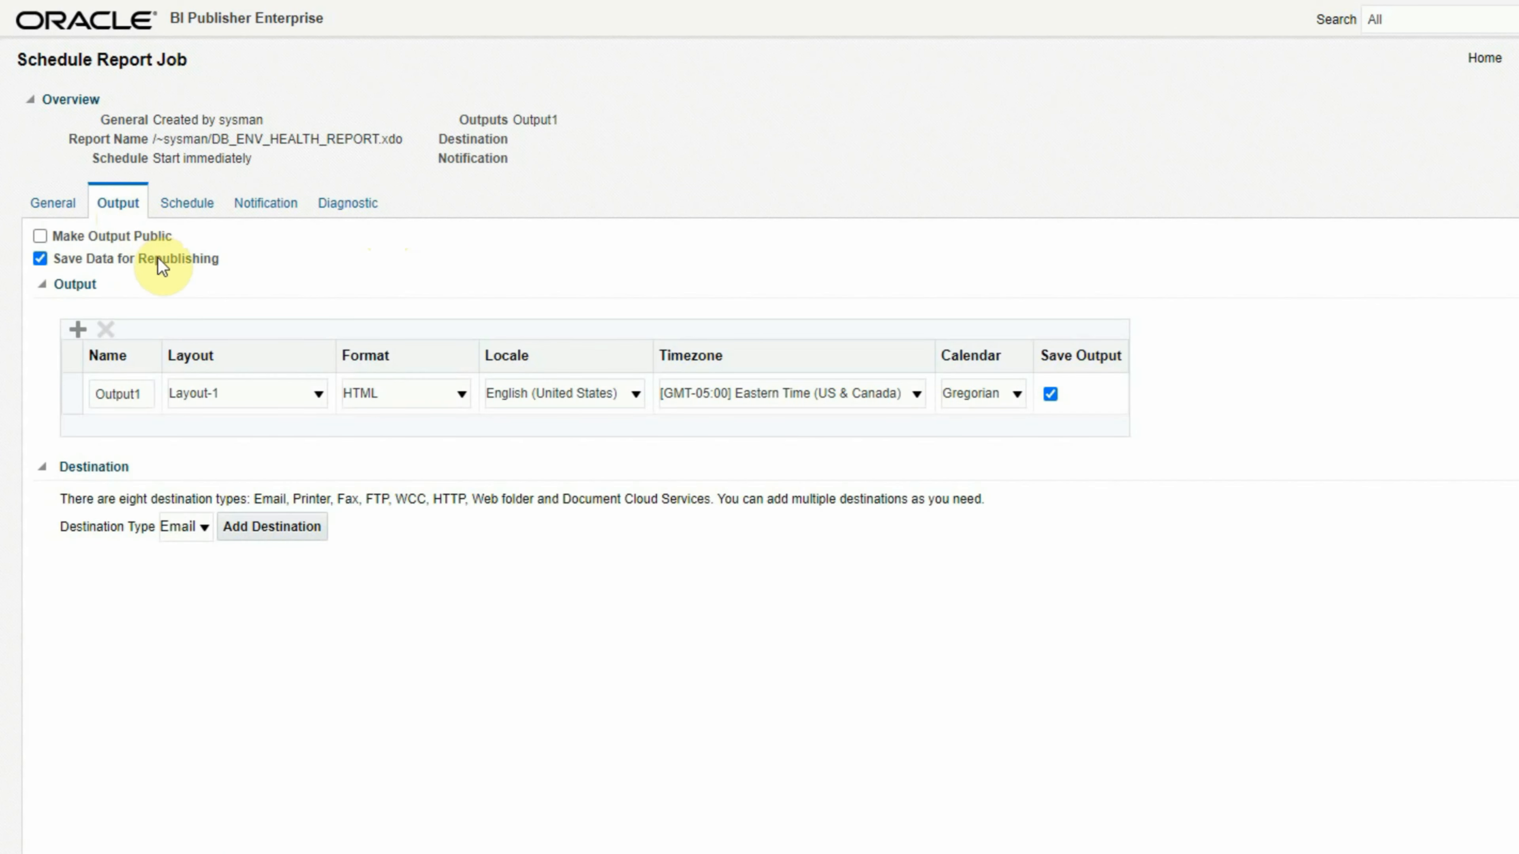
left_click(39, 259)
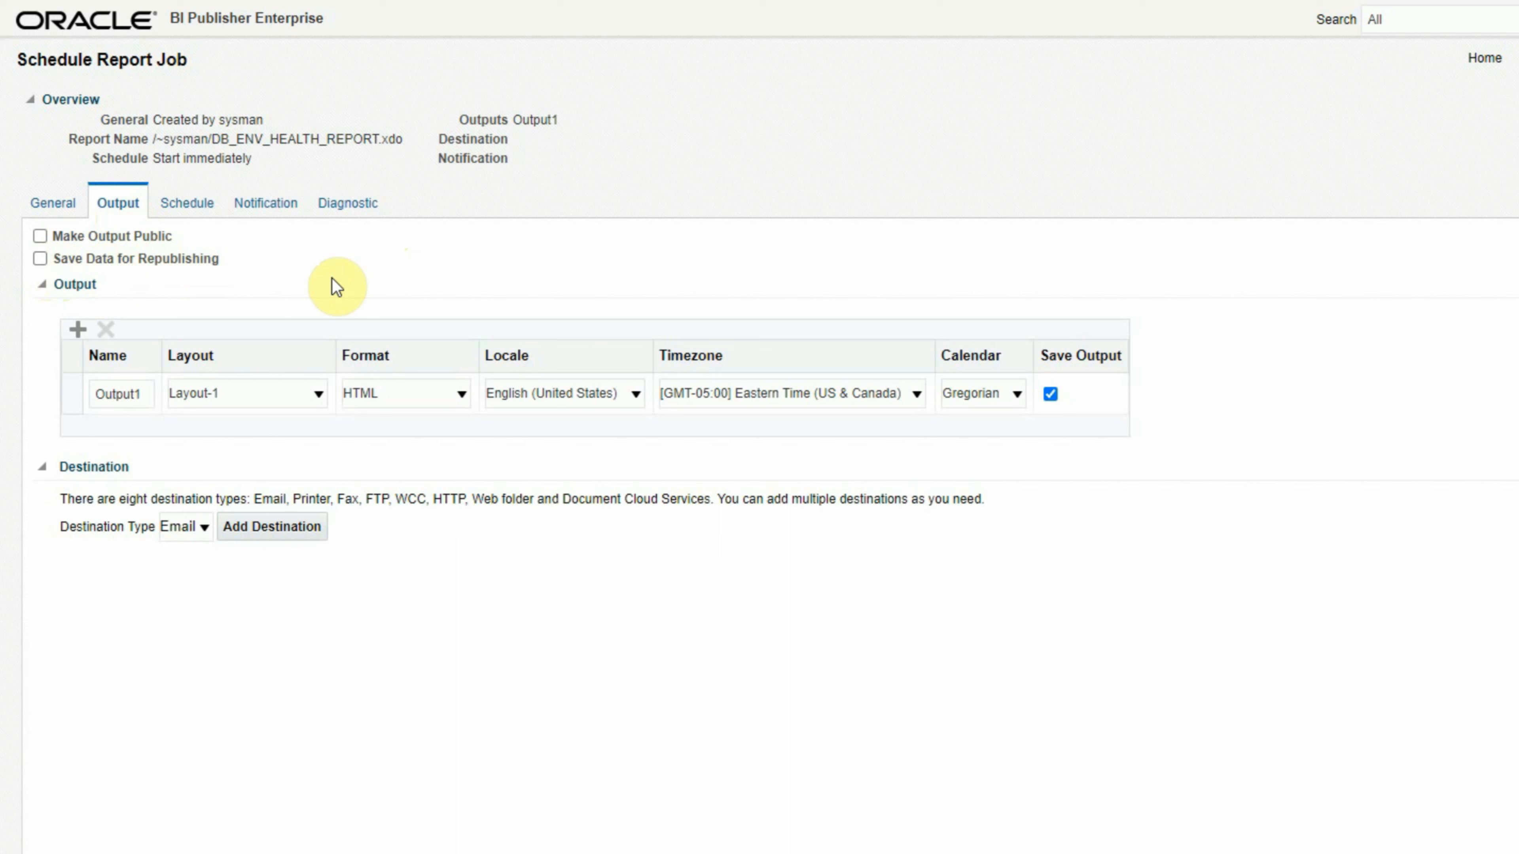
- Name the job's output DB ENV Health Report, using Layout-1 and the HTML format
double_click(122, 395)
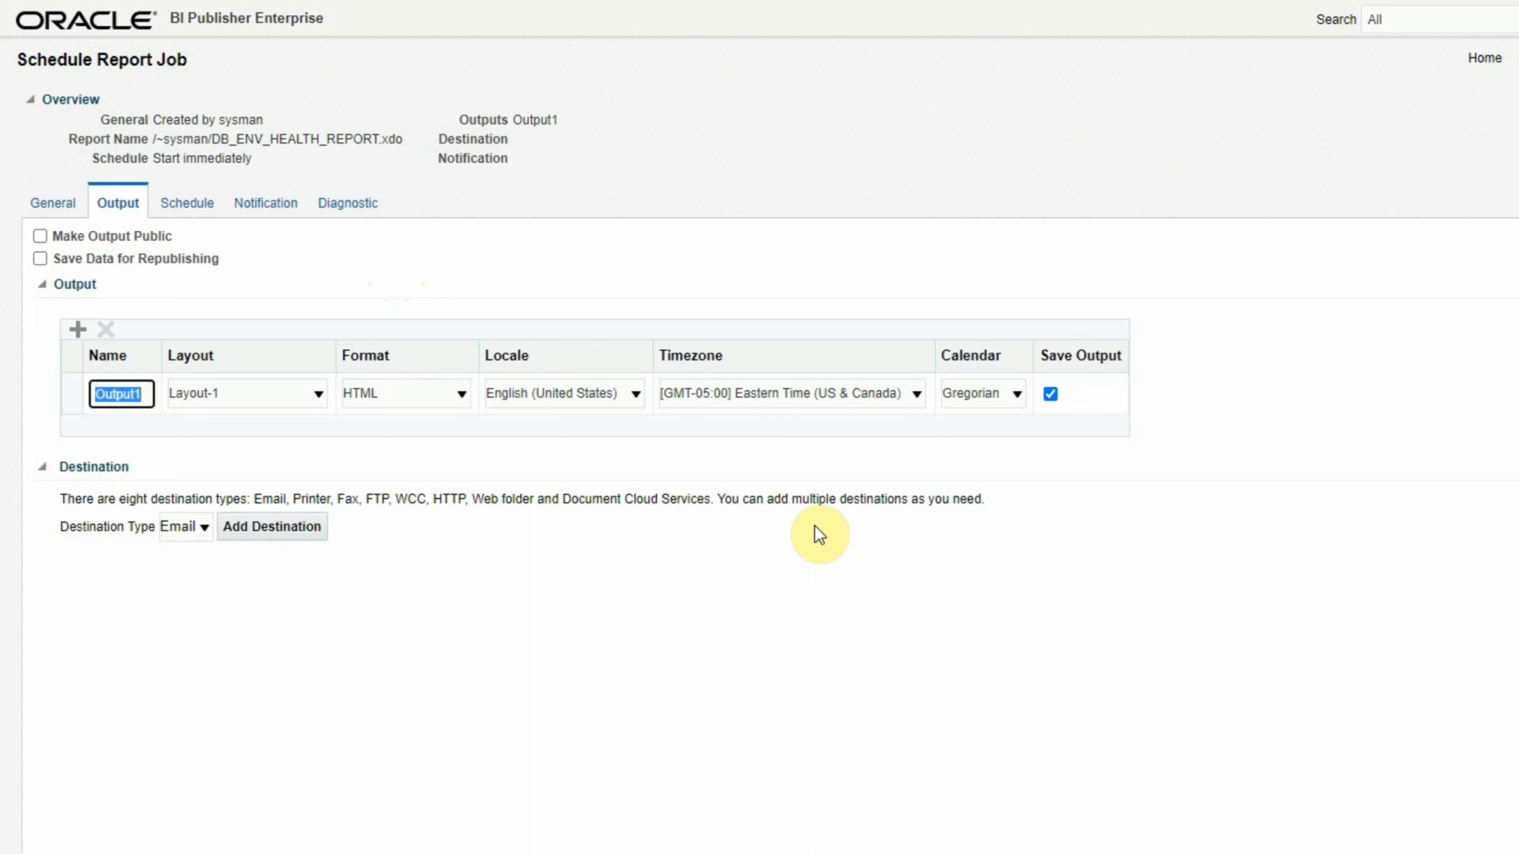
type("DB_ENV_Health_Report")
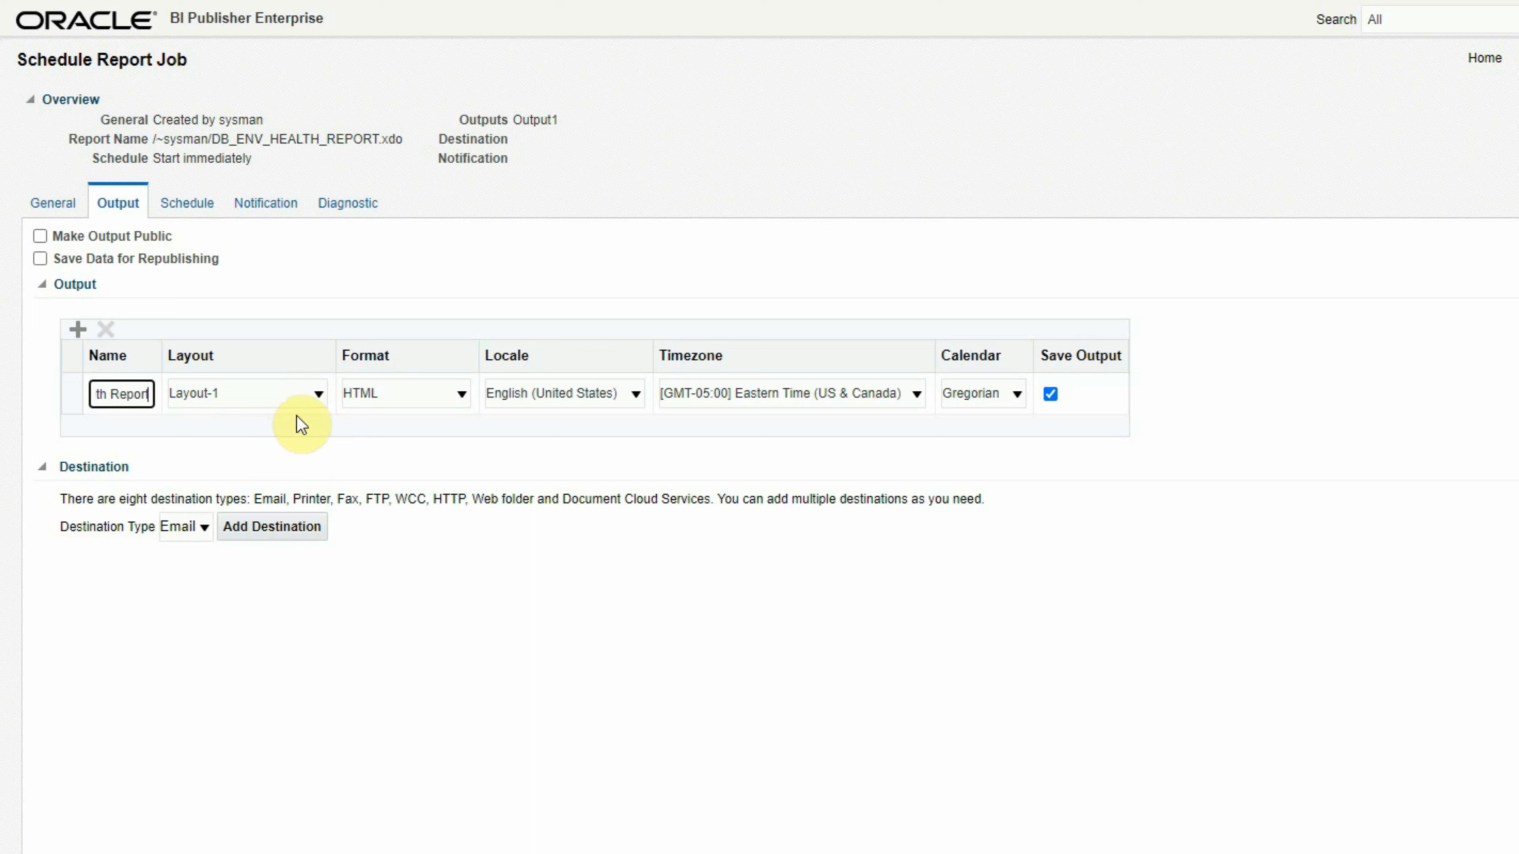
left_click(319, 395)
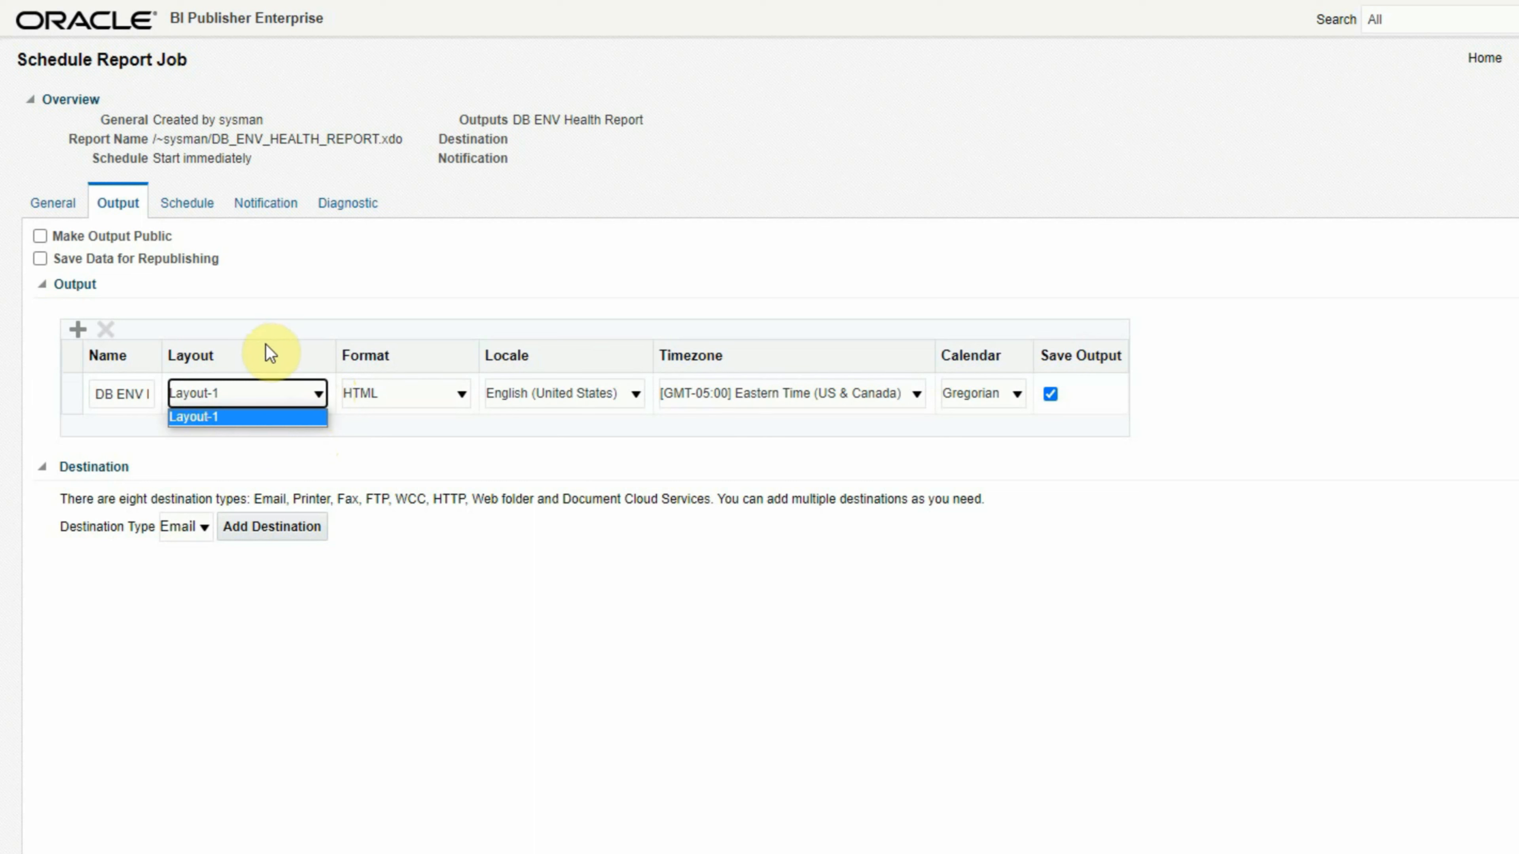
left_click(233, 422)
left_click(407, 393)
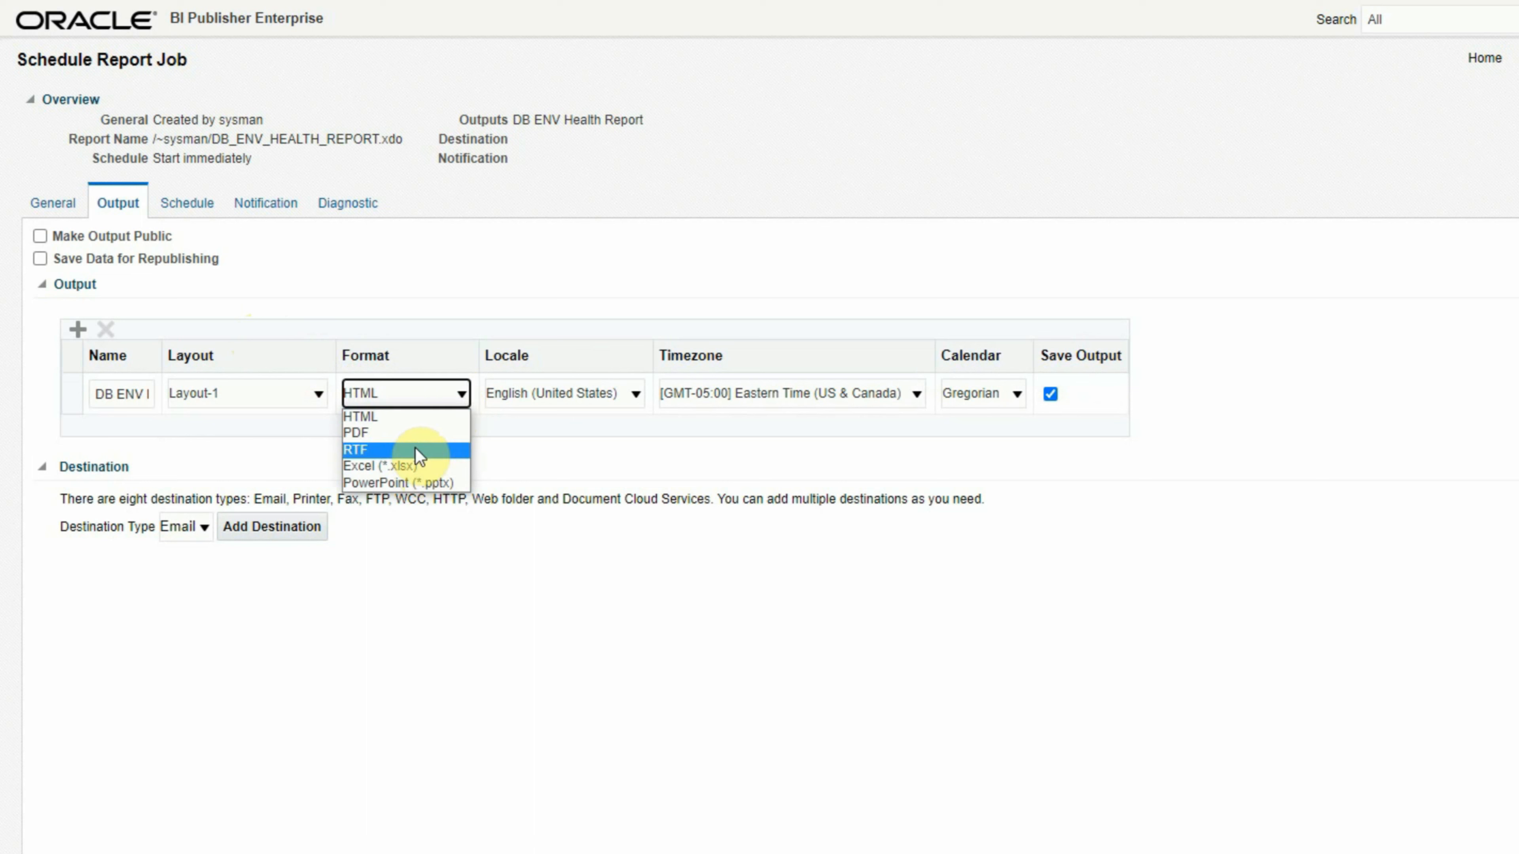
left_click(391, 417)
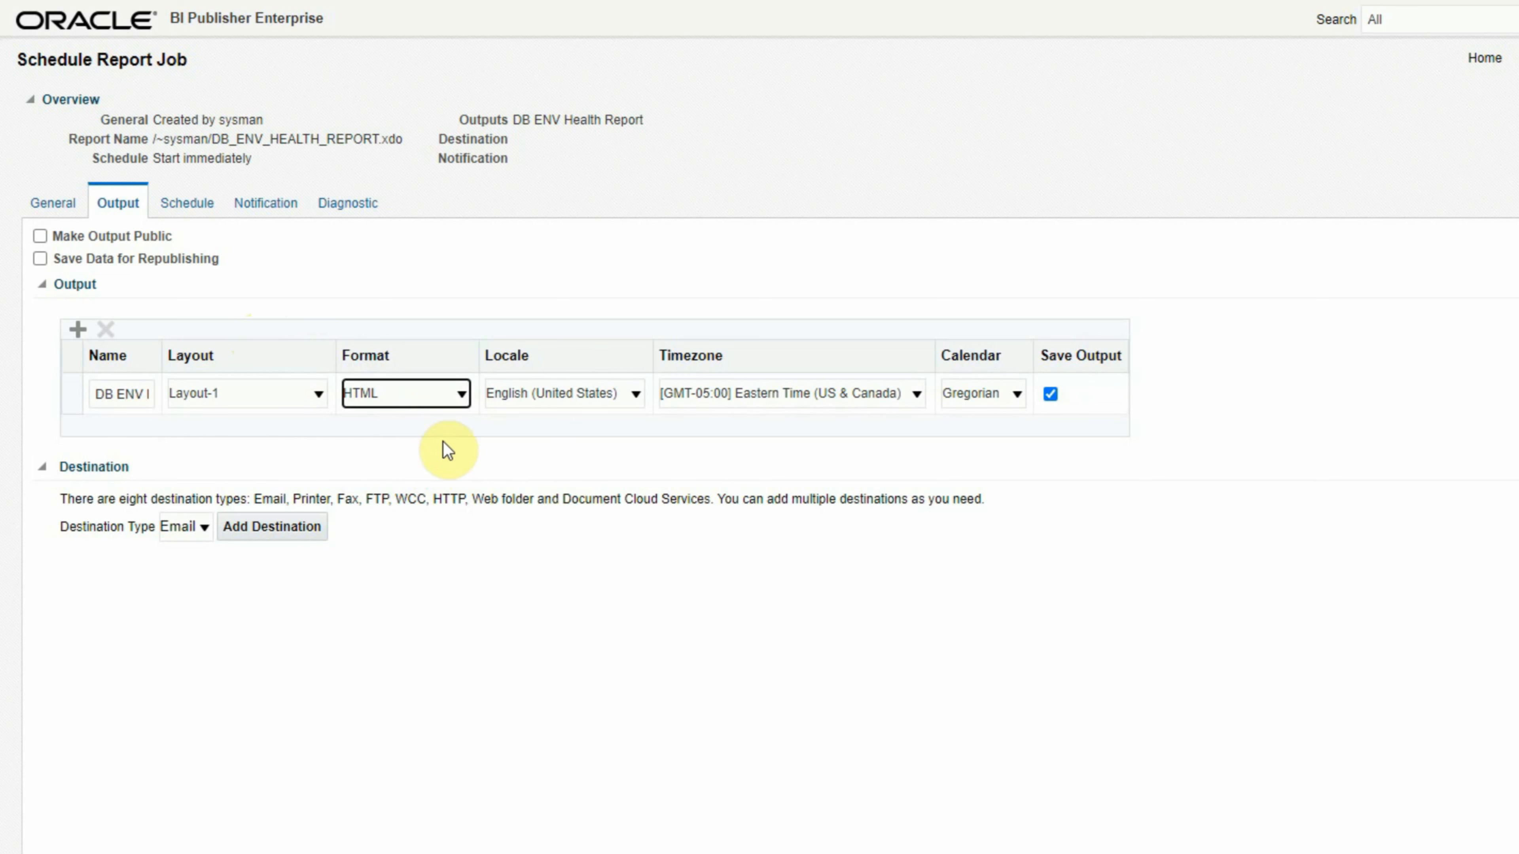
left_click(461, 396)
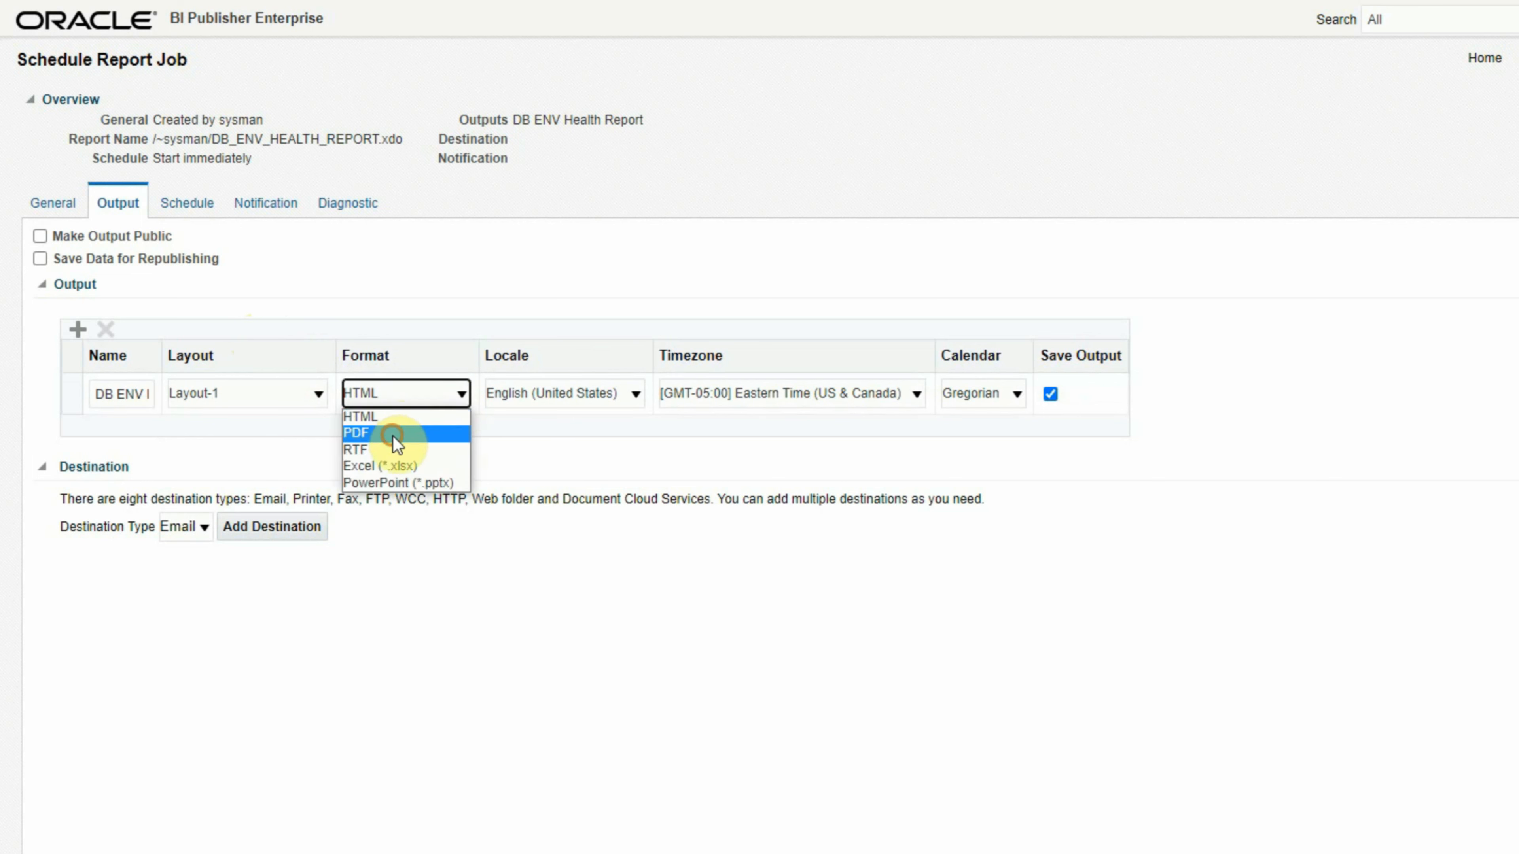
left_click(393, 435)
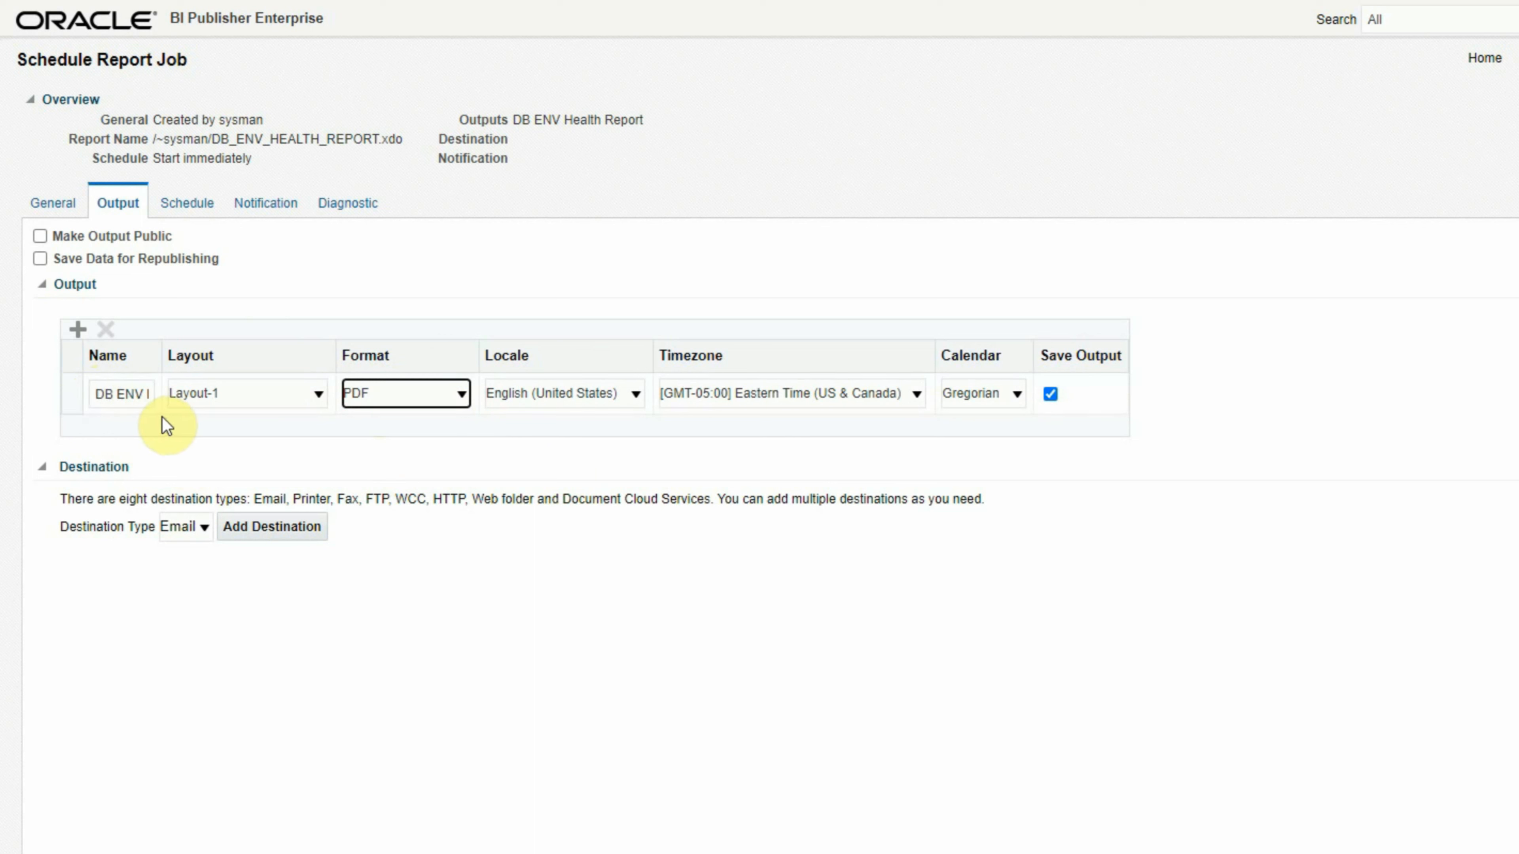
left_click(461, 395)
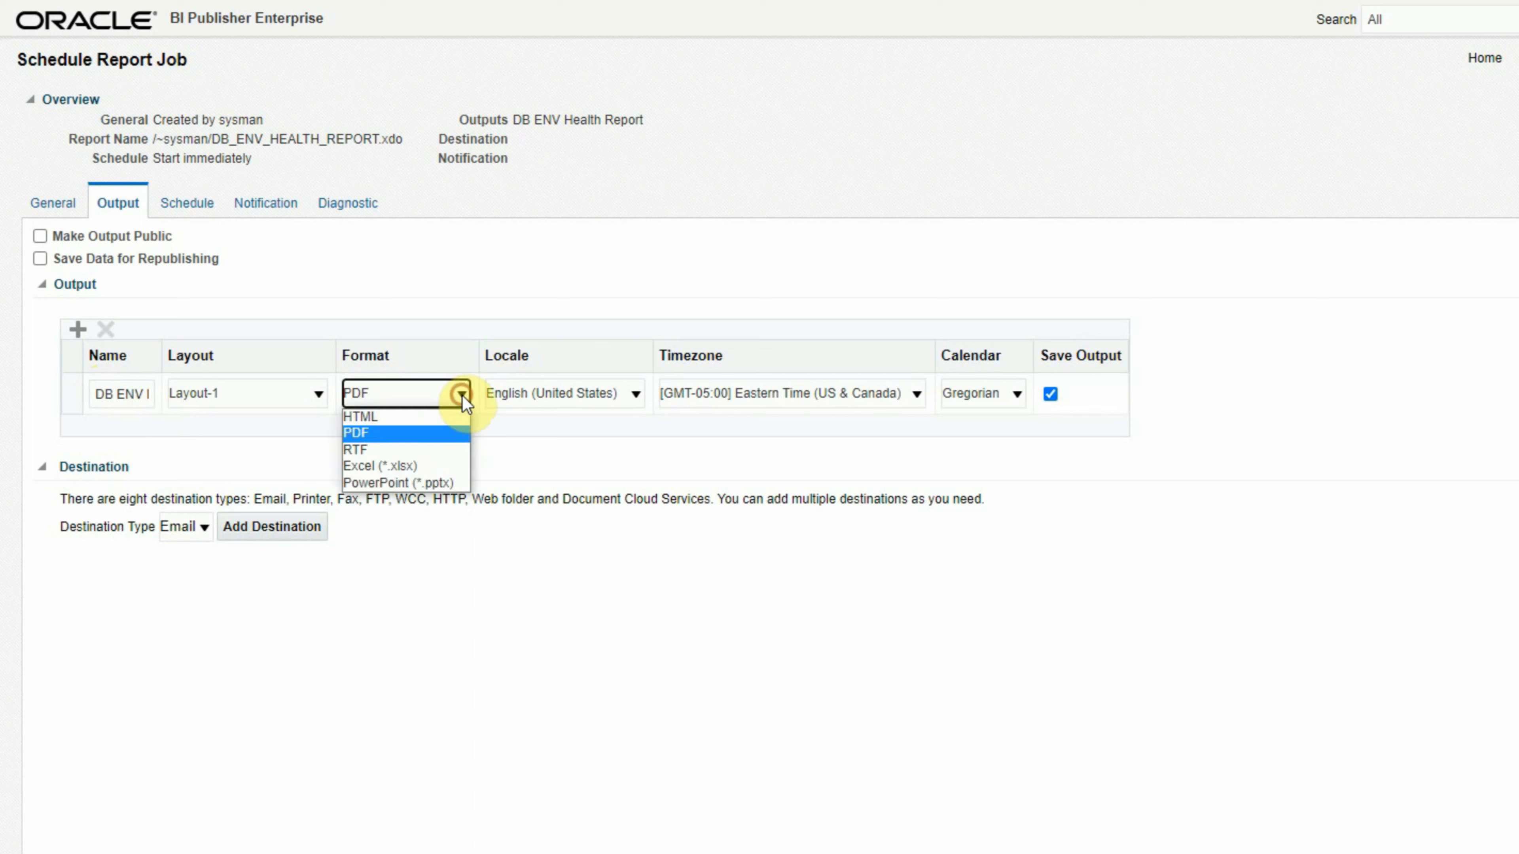
left_click(411, 429)
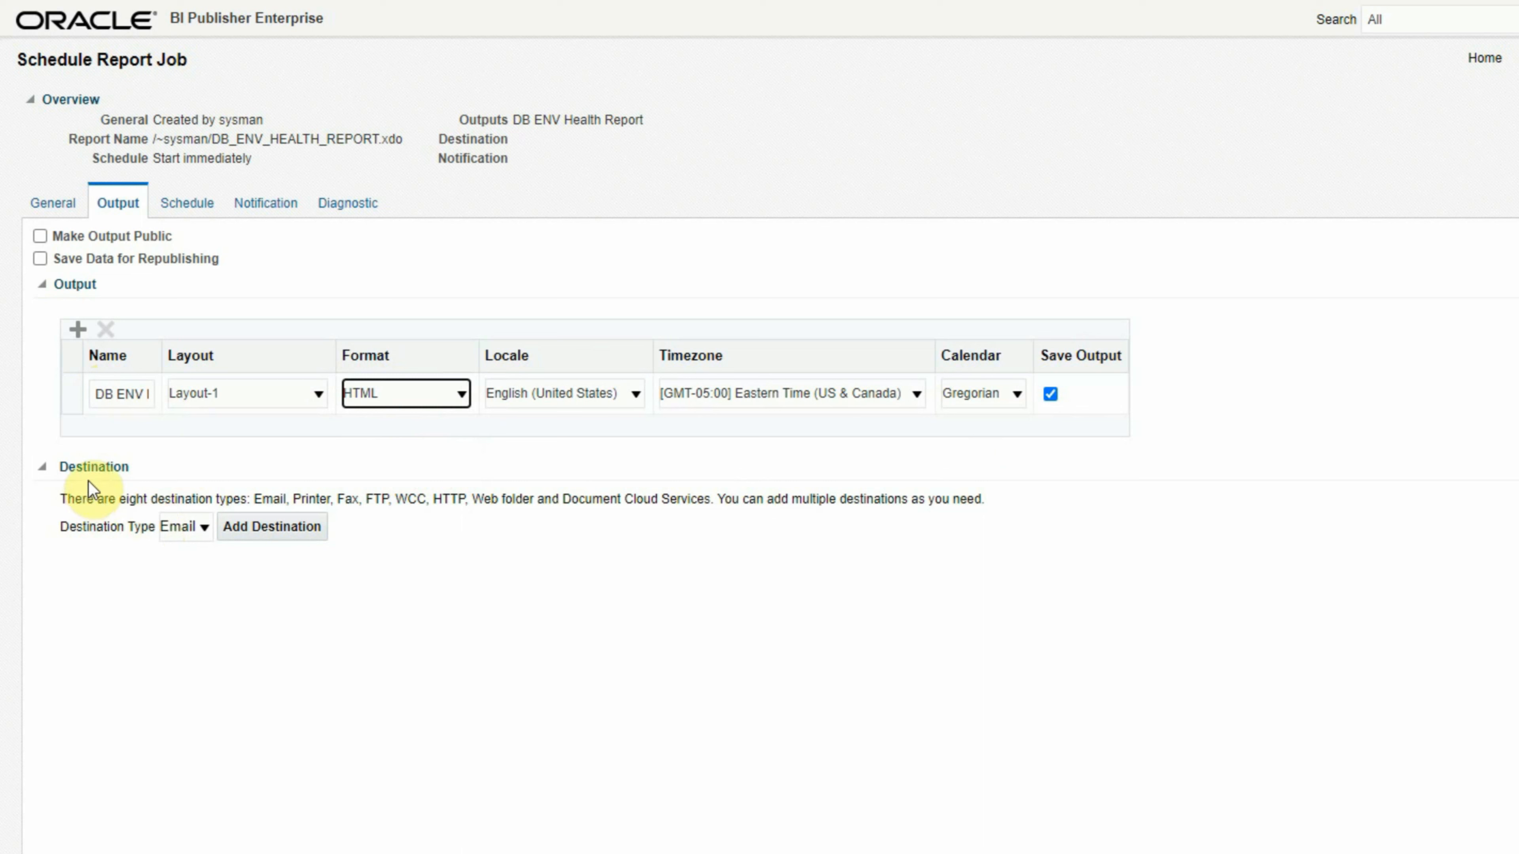
- Choose Email as the destination type for the report job
left_click(201, 525)
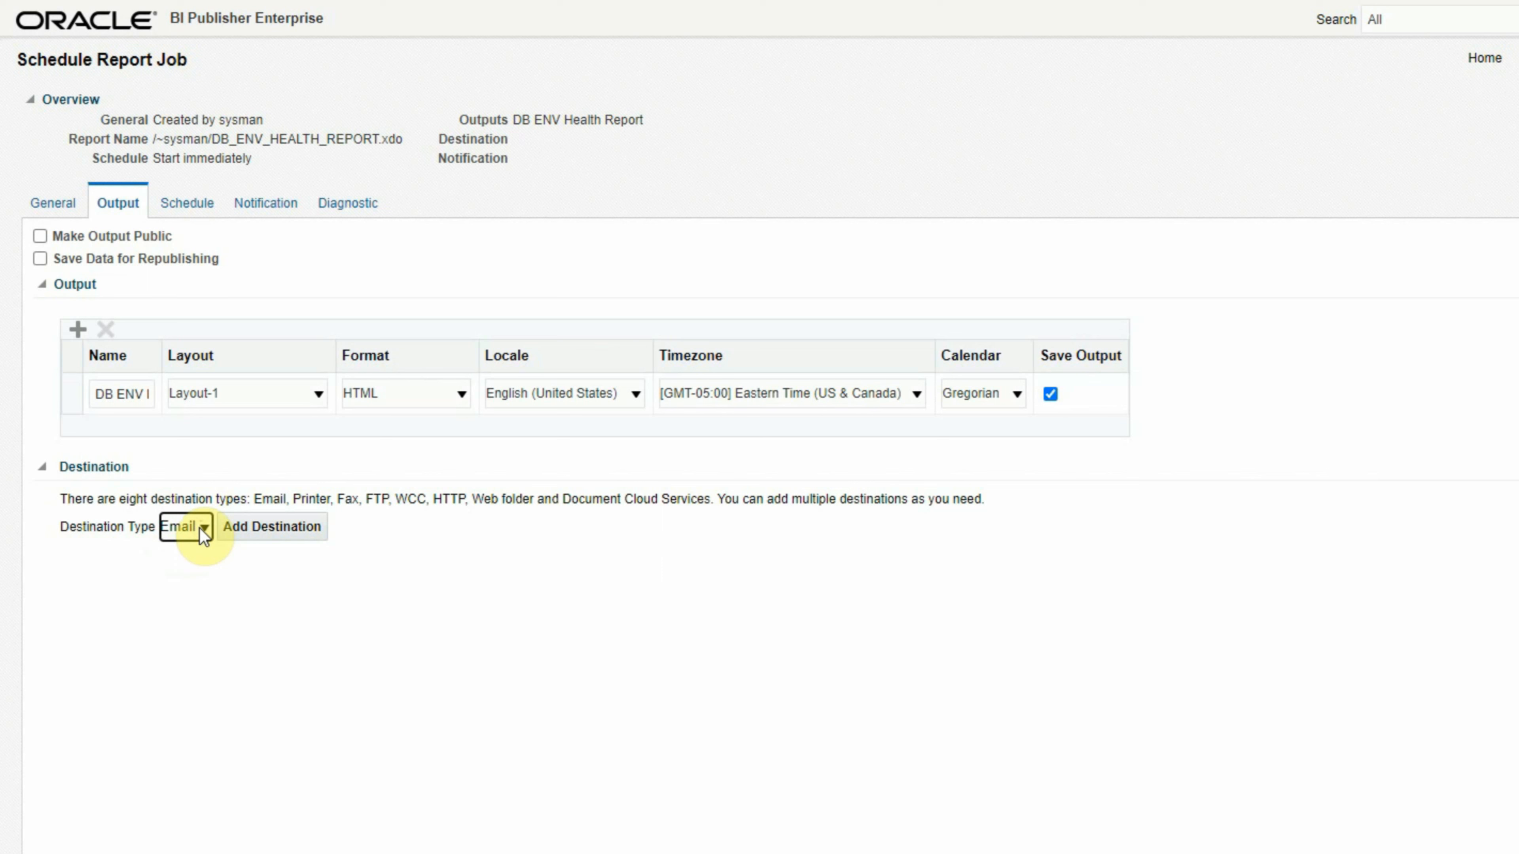
- Add an email destination to the report job and fill in the recipient's e-mail address
left_click(261, 521)
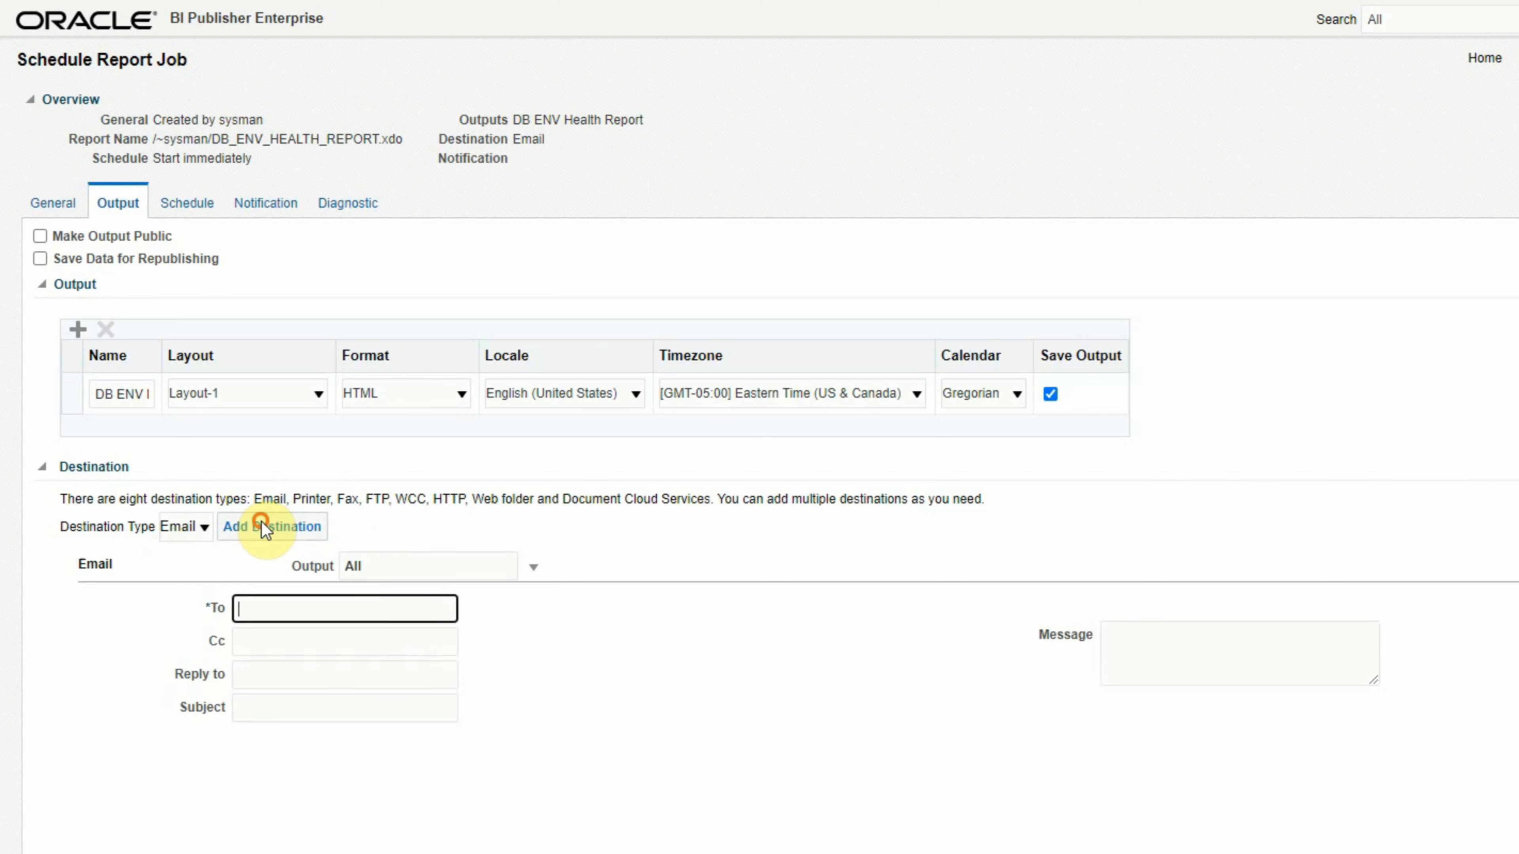
left_click(454, 612)
left_click(554, 760)
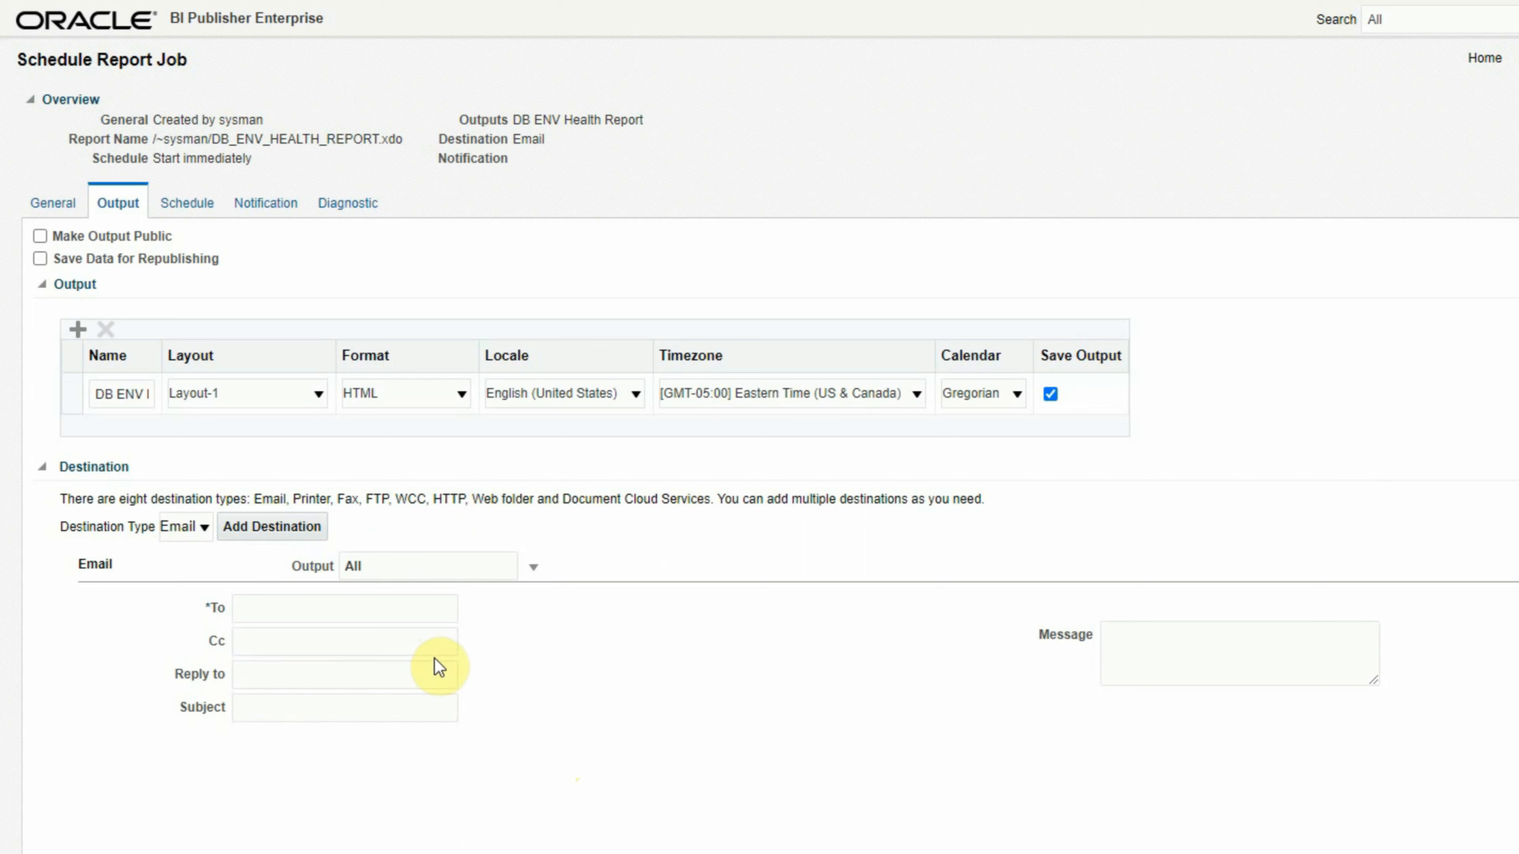
left_click(364, 606)
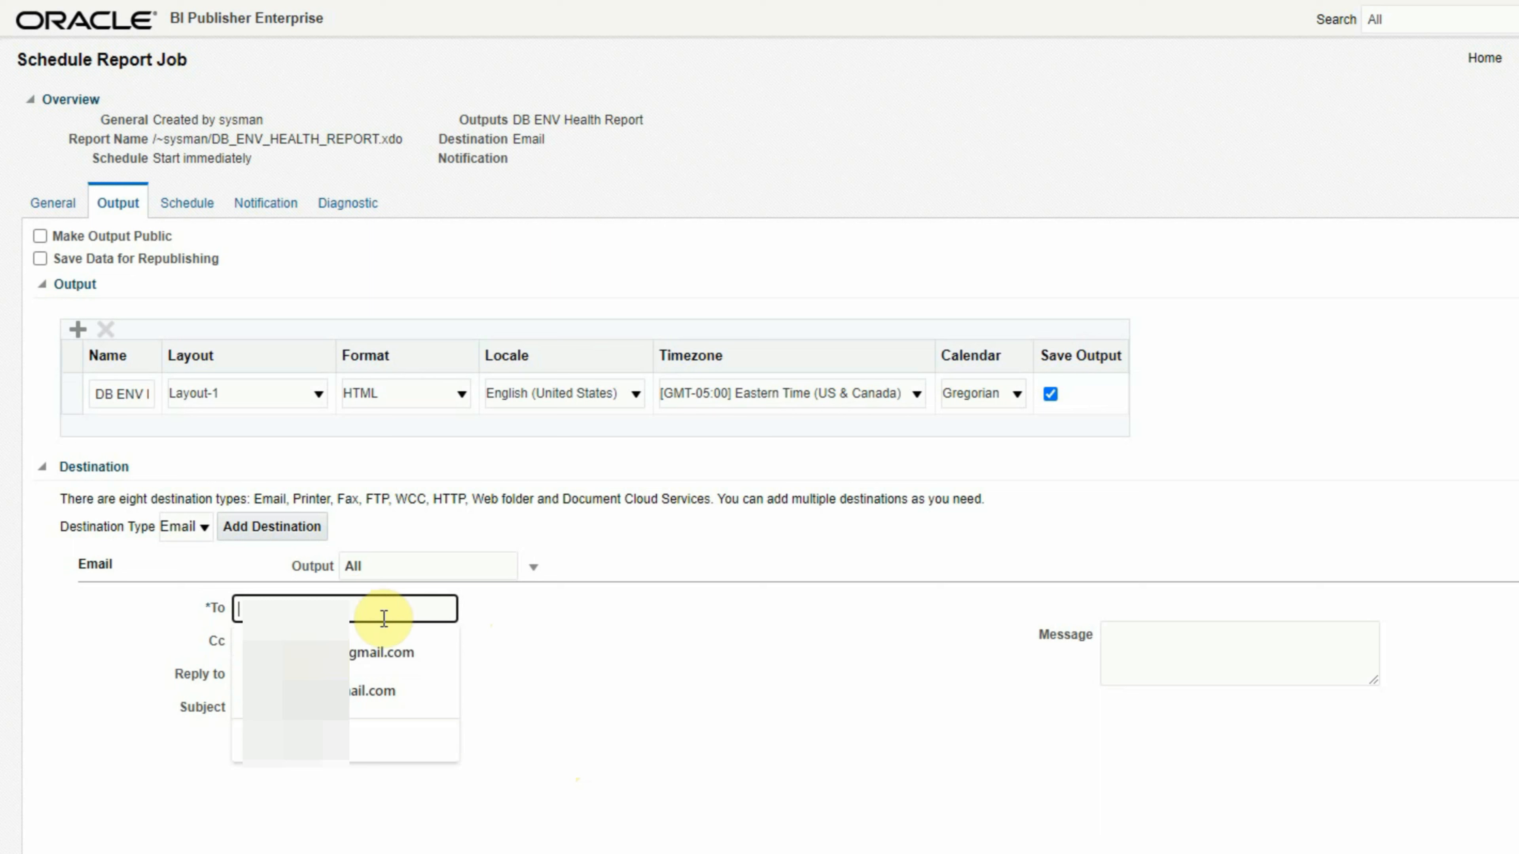
left_click(372, 652)
left_click(383, 677)
- Replace the email destination's subject with "DB Env Health Report"
left_click(403, 705)
left_click_drag(402, 706, 15, 696)
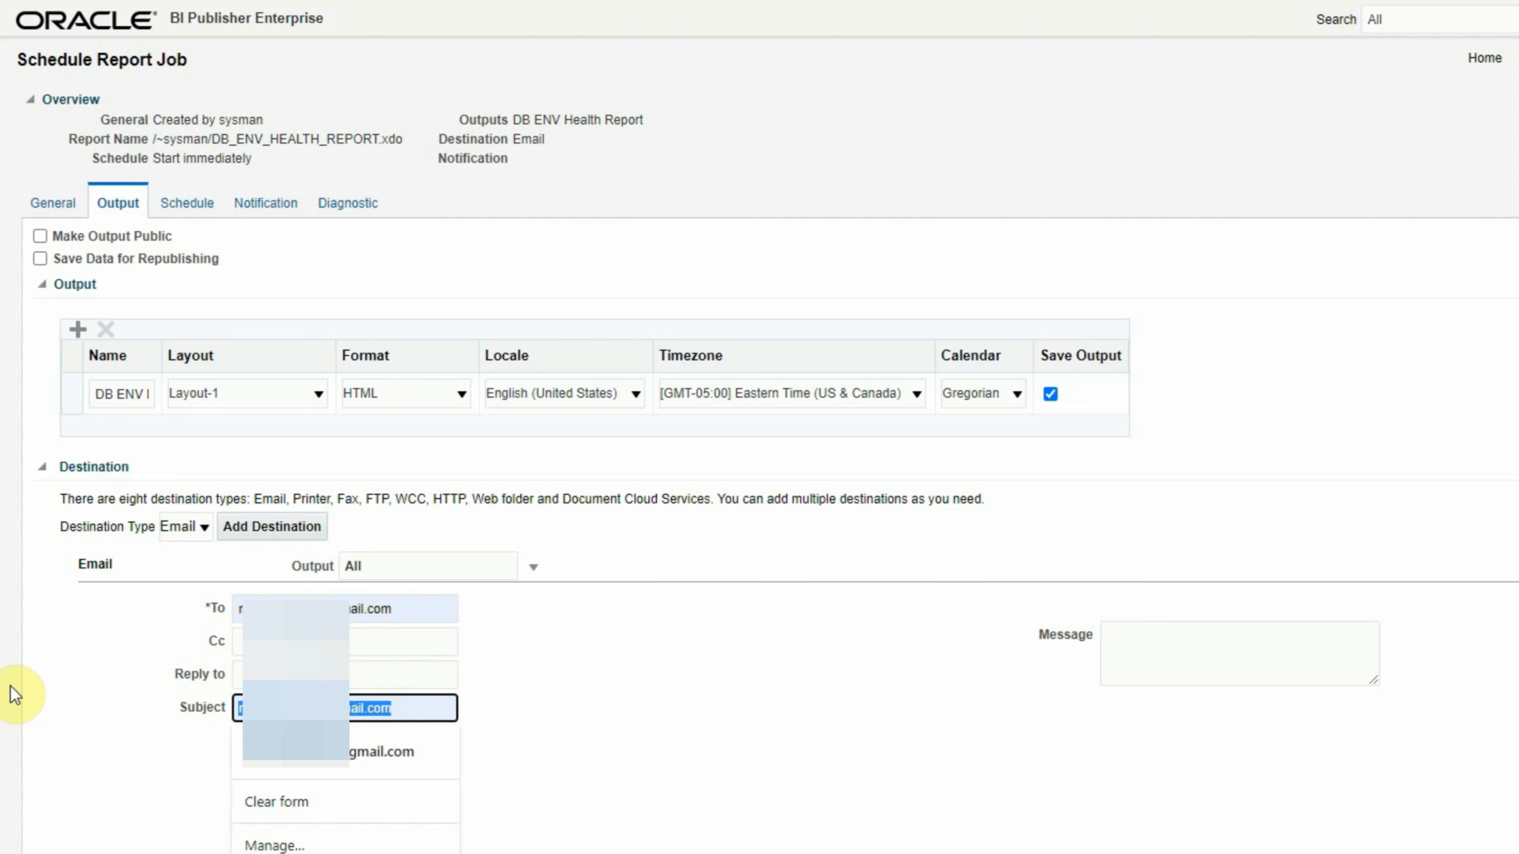
key("BackSpace")
type("DB Env Health ")
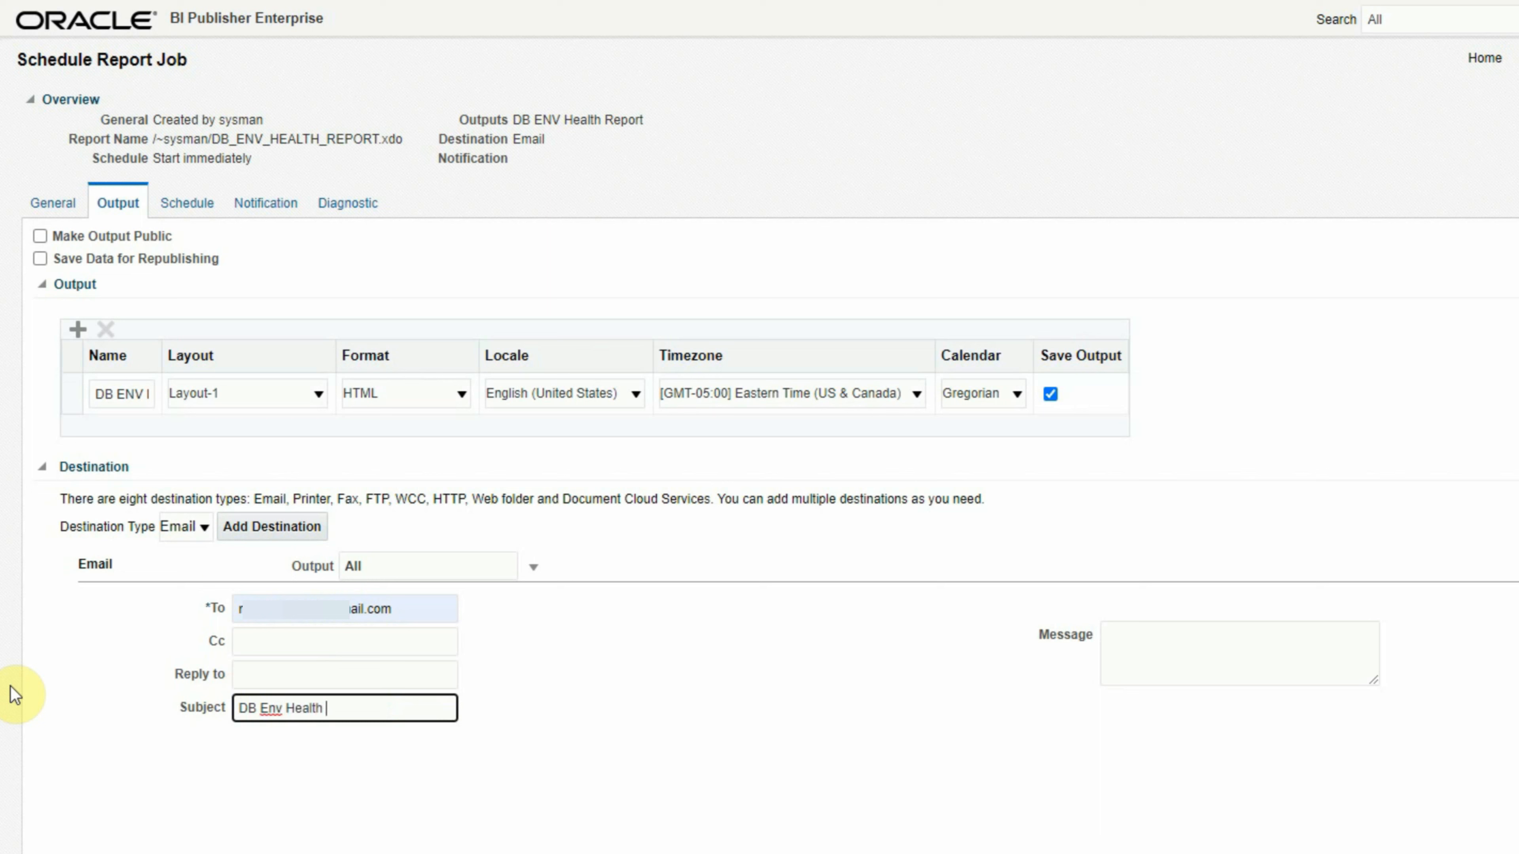
type("Report")
key("Tab")
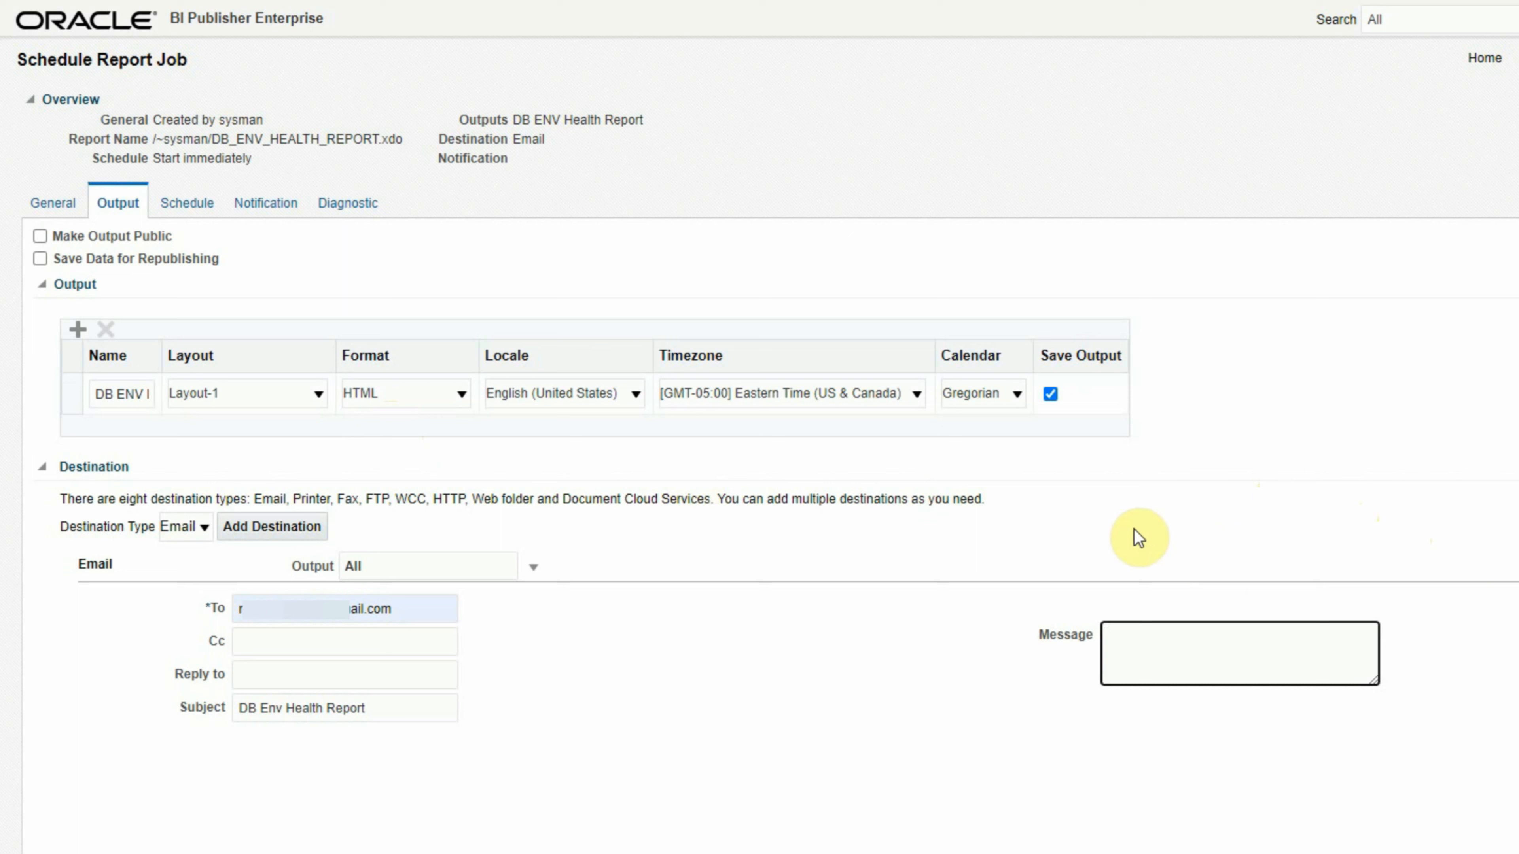
- Choose Once as the job's schedule frequency, and review the notification and diagnostic options
left_click(186, 207)
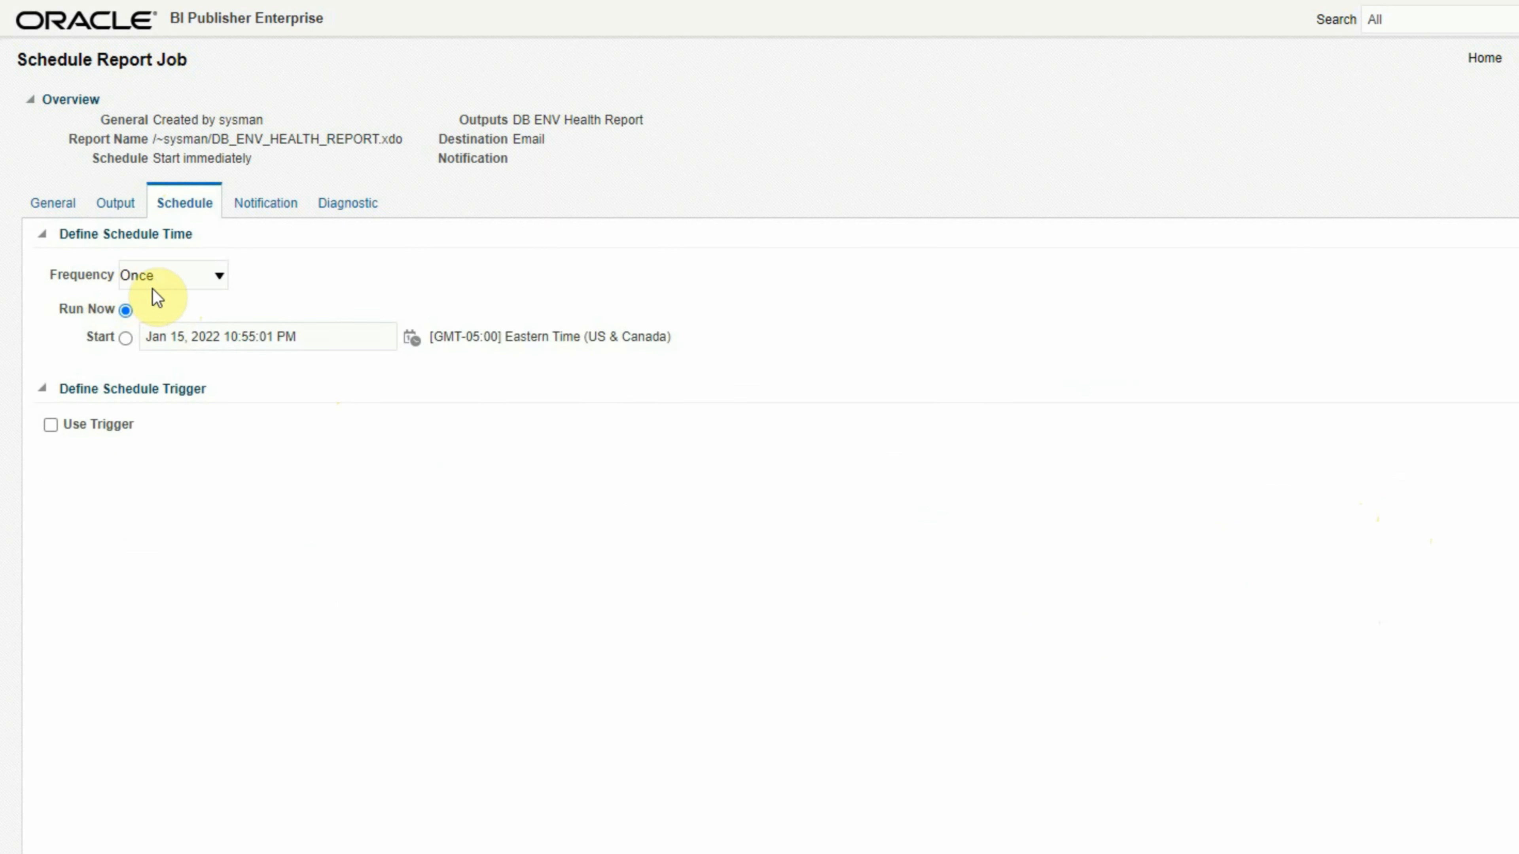
left_click(179, 276)
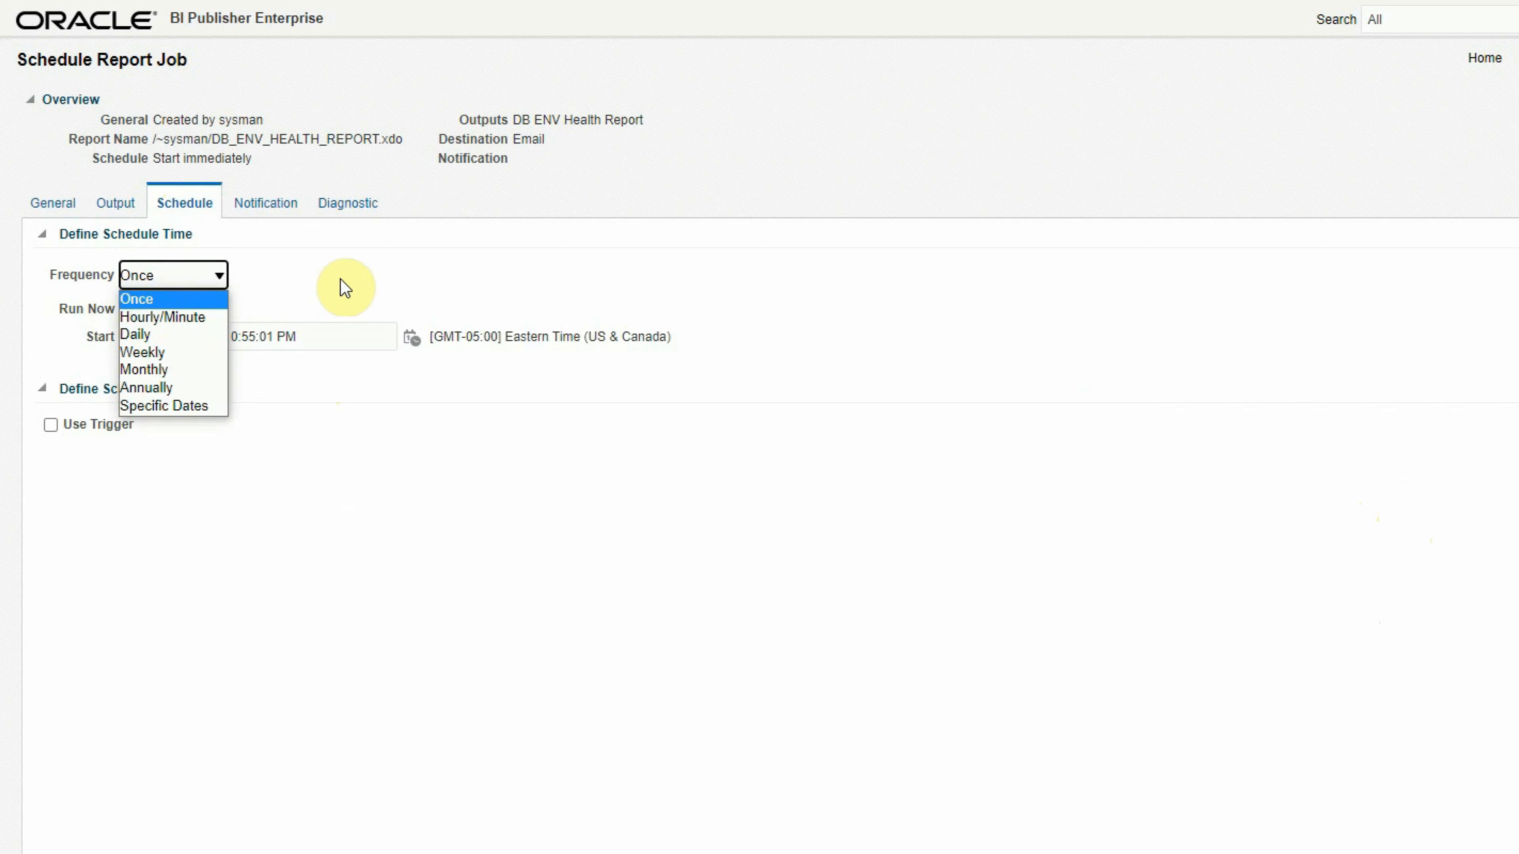
left_click(159, 300)
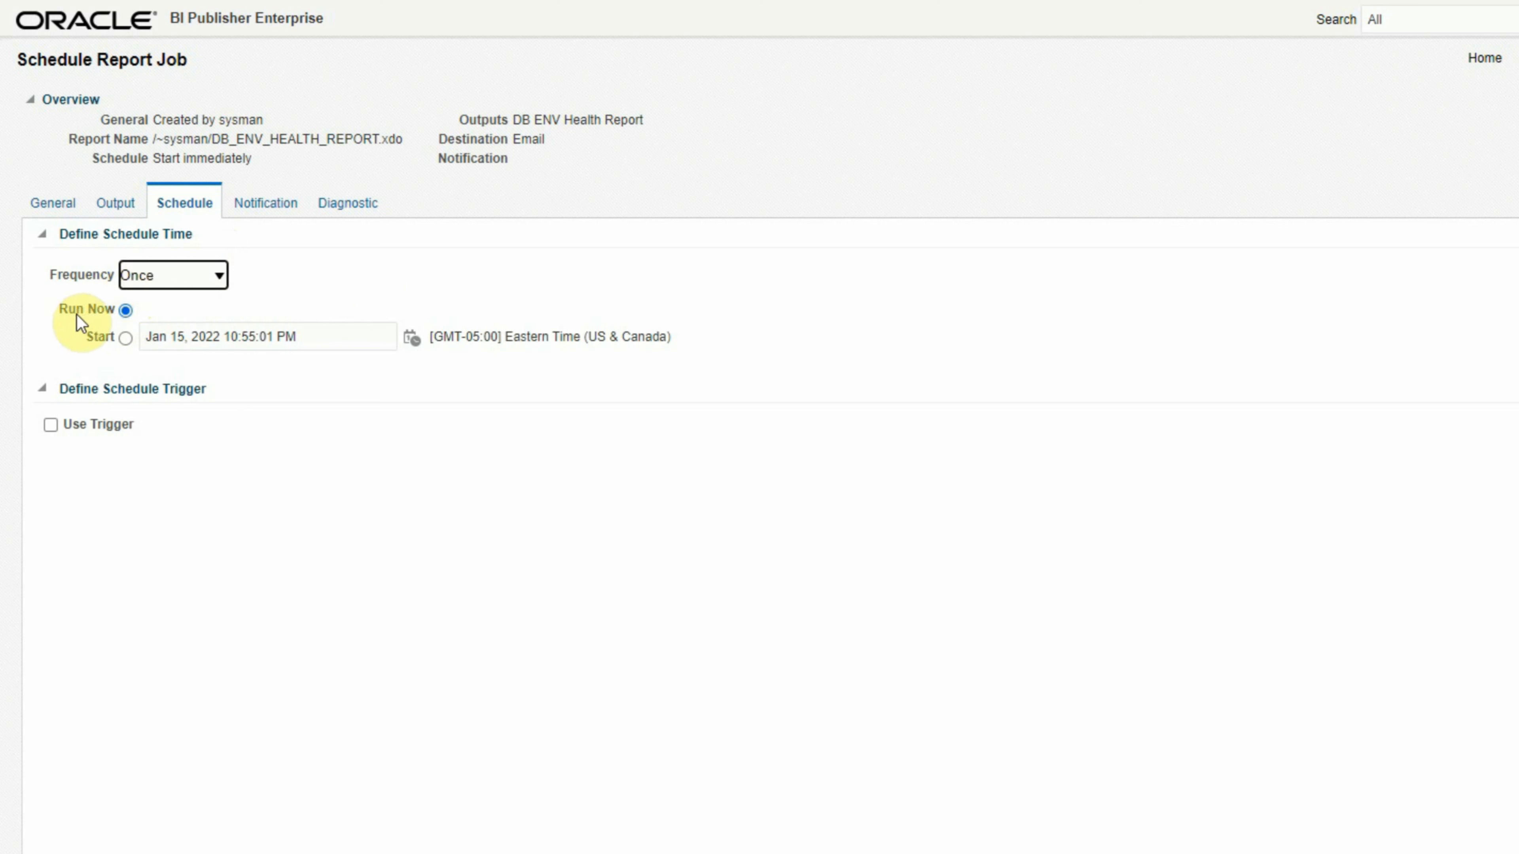
left_click(270, 209)
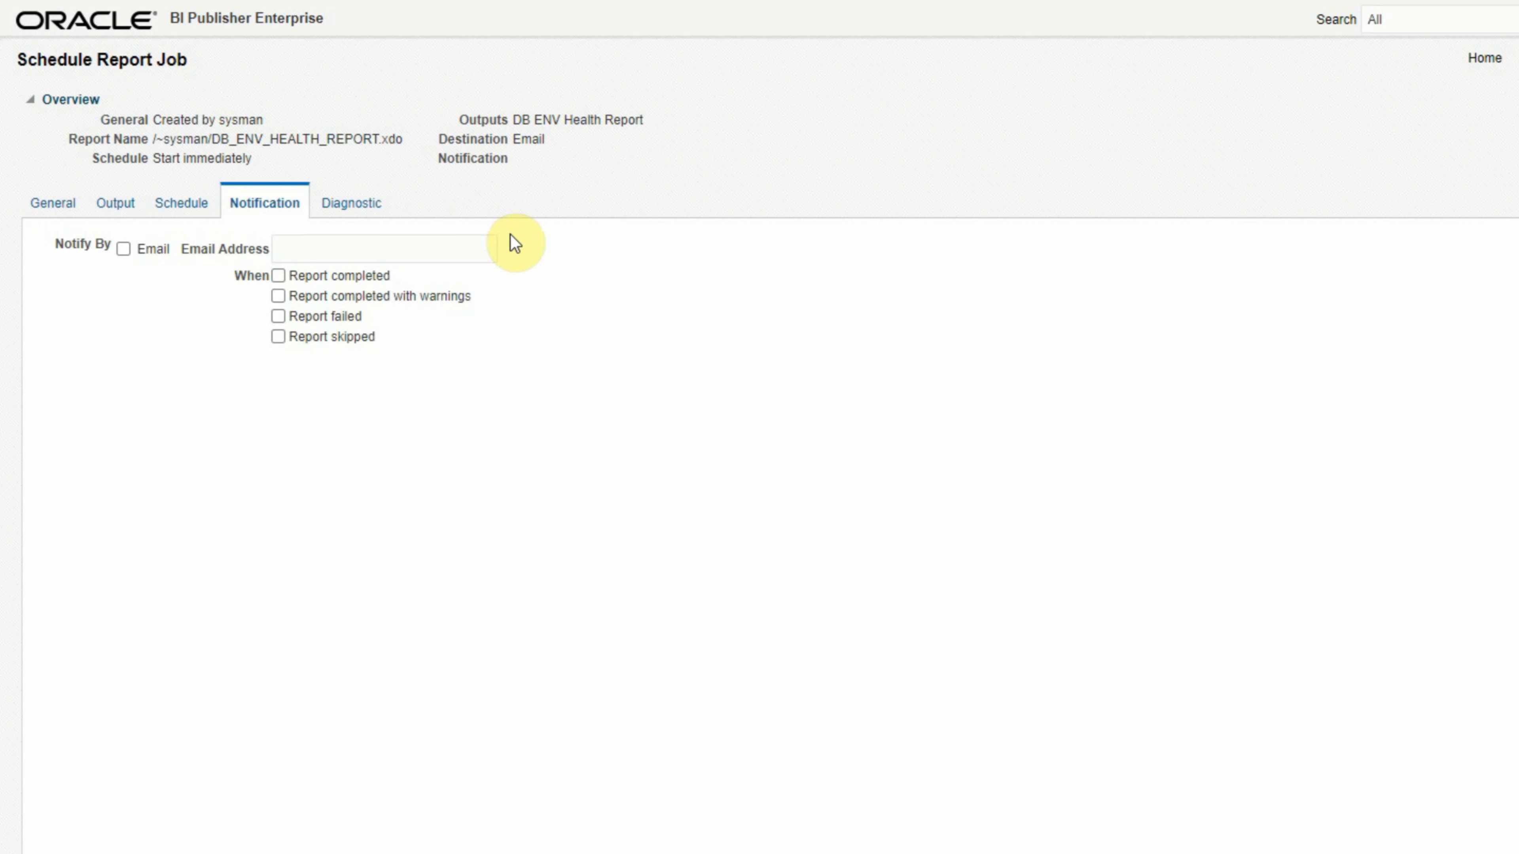
left_click(340, 208)
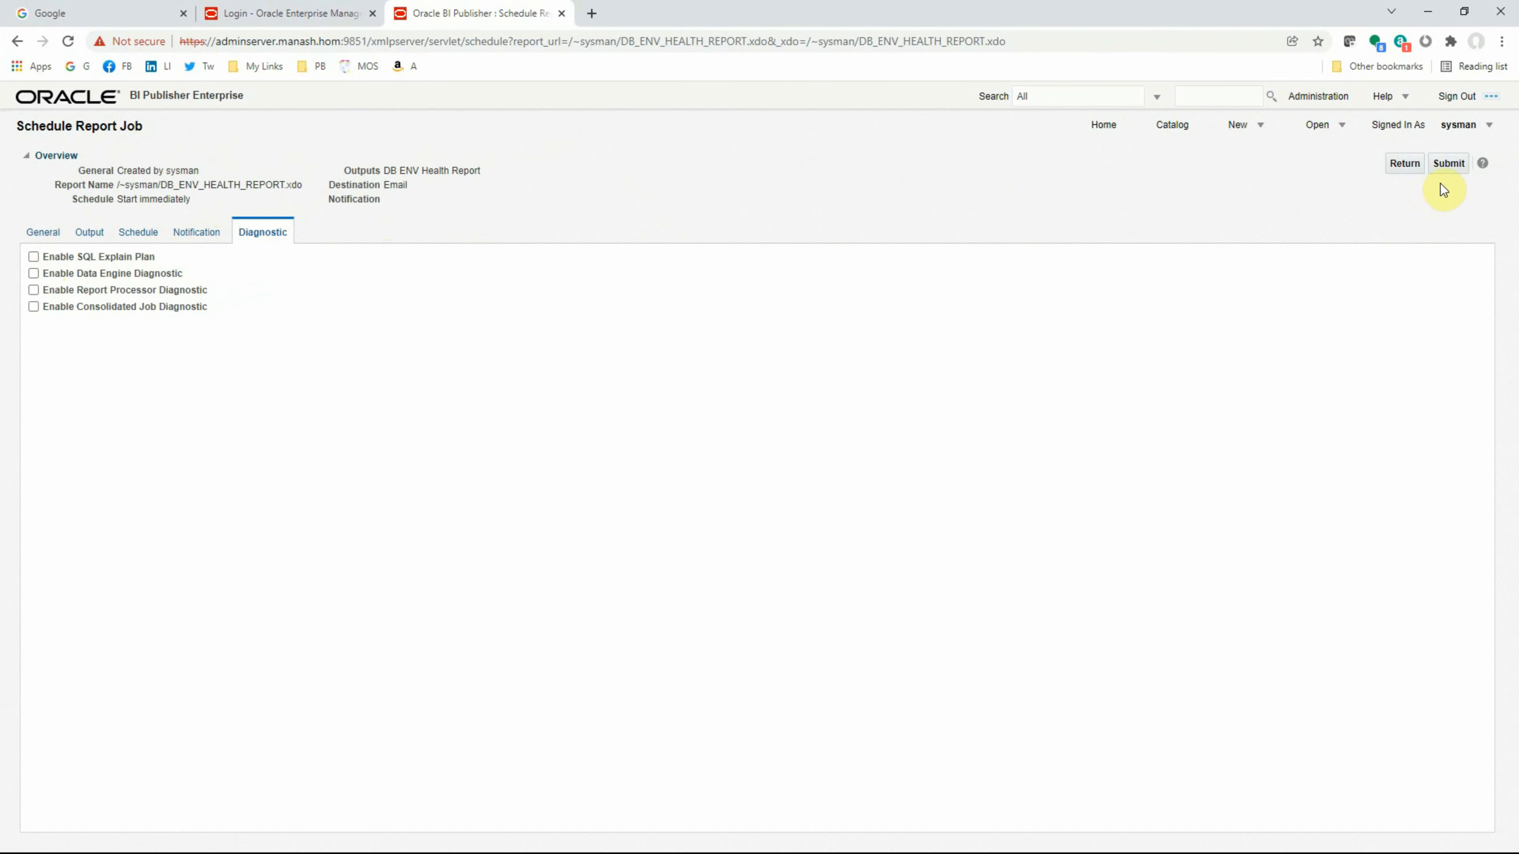
- Submit the report job under the name DB_ENV_HEALTH_REPORT_JOB, reusing the report's name, and acknowledge the submission
left_click(1452, 164)
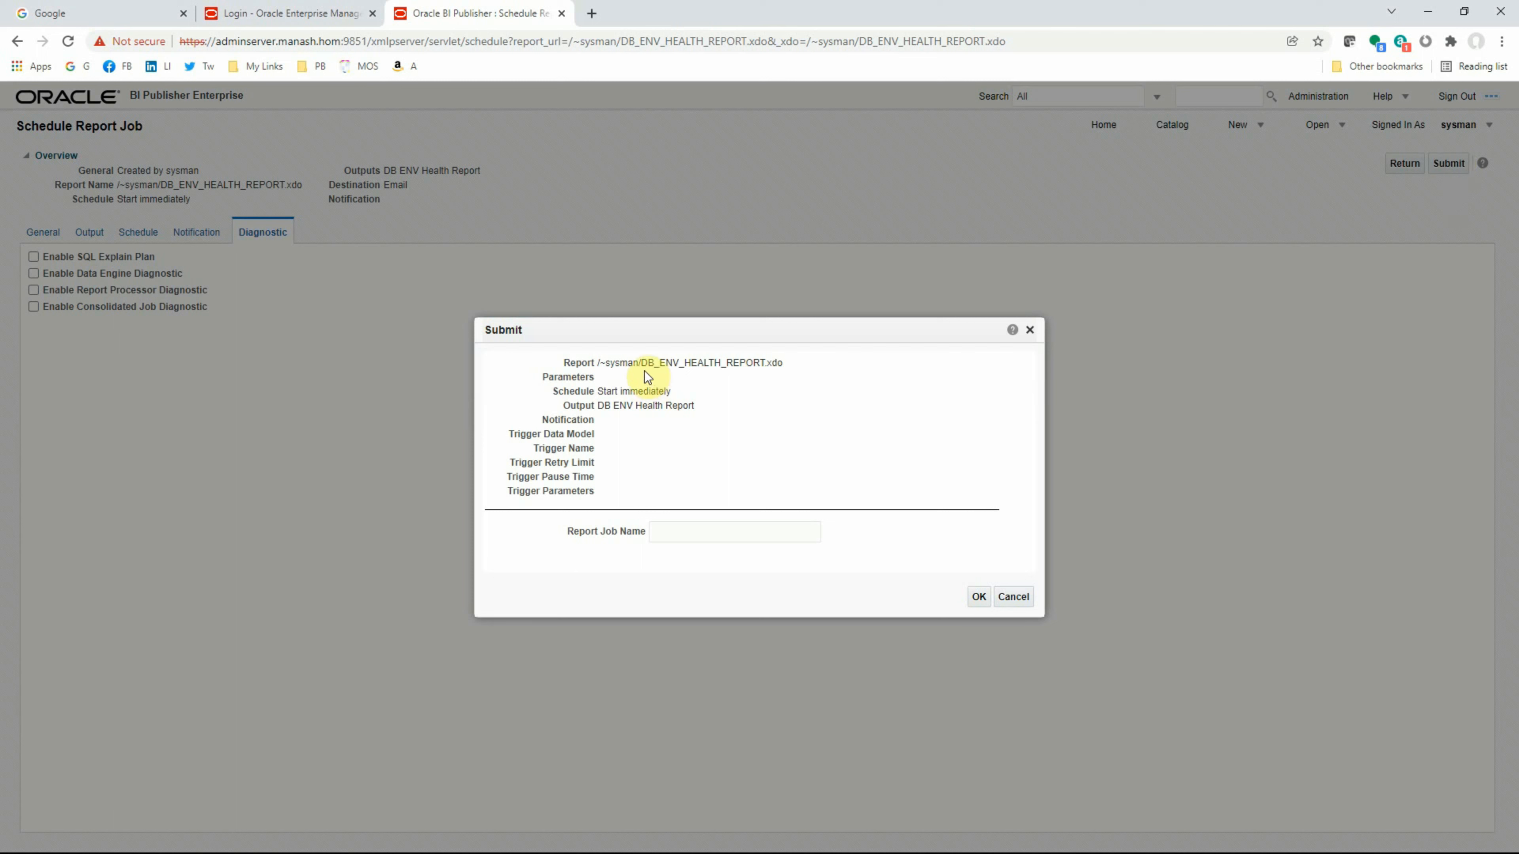
left_click_drag(641, 362, 767, 363)
key("ctrl+c")
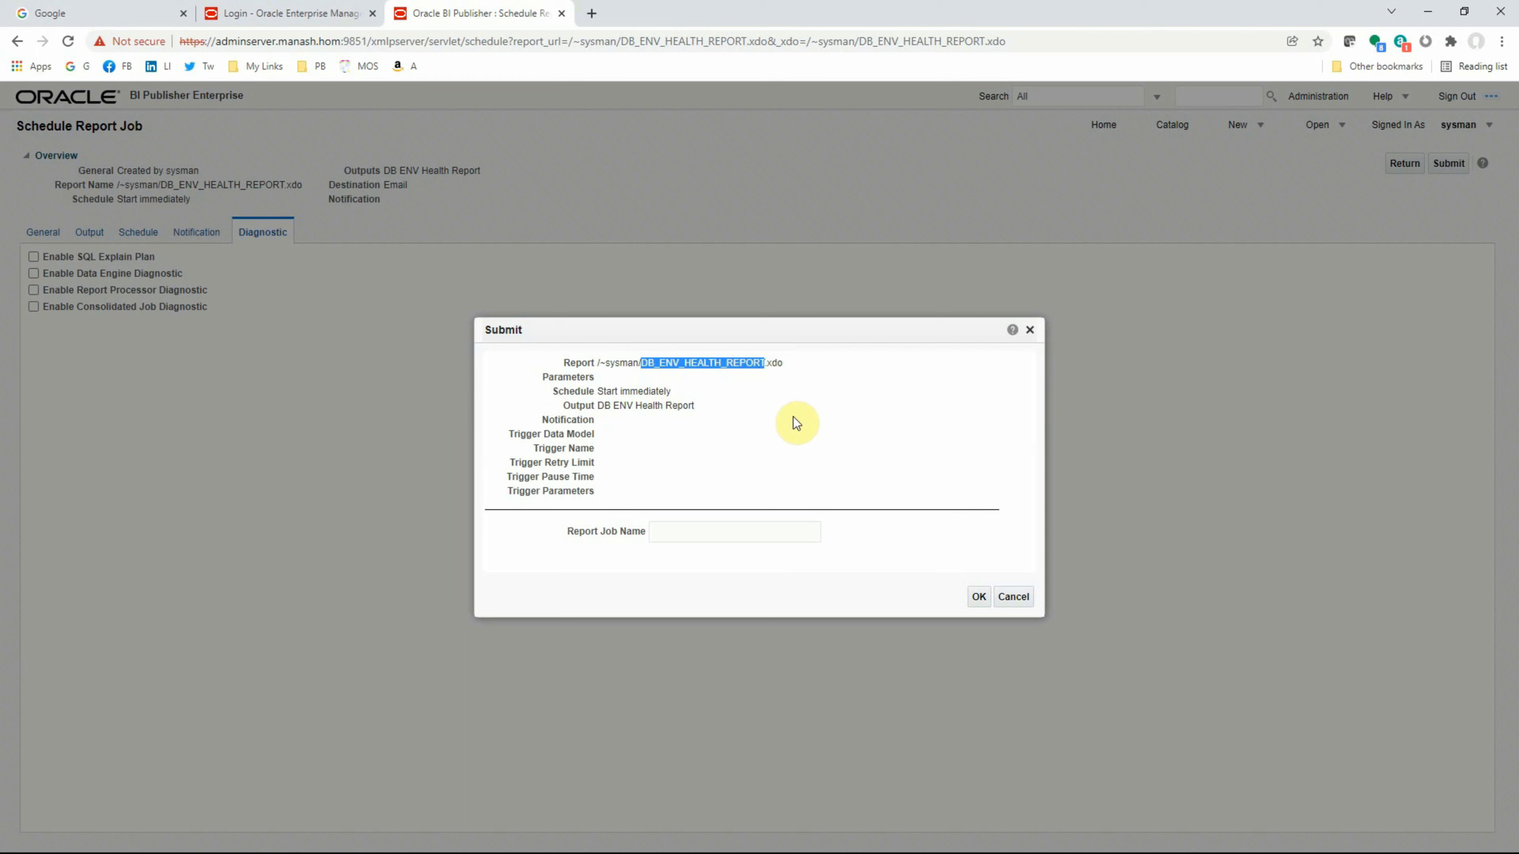
left_click(699, 529)
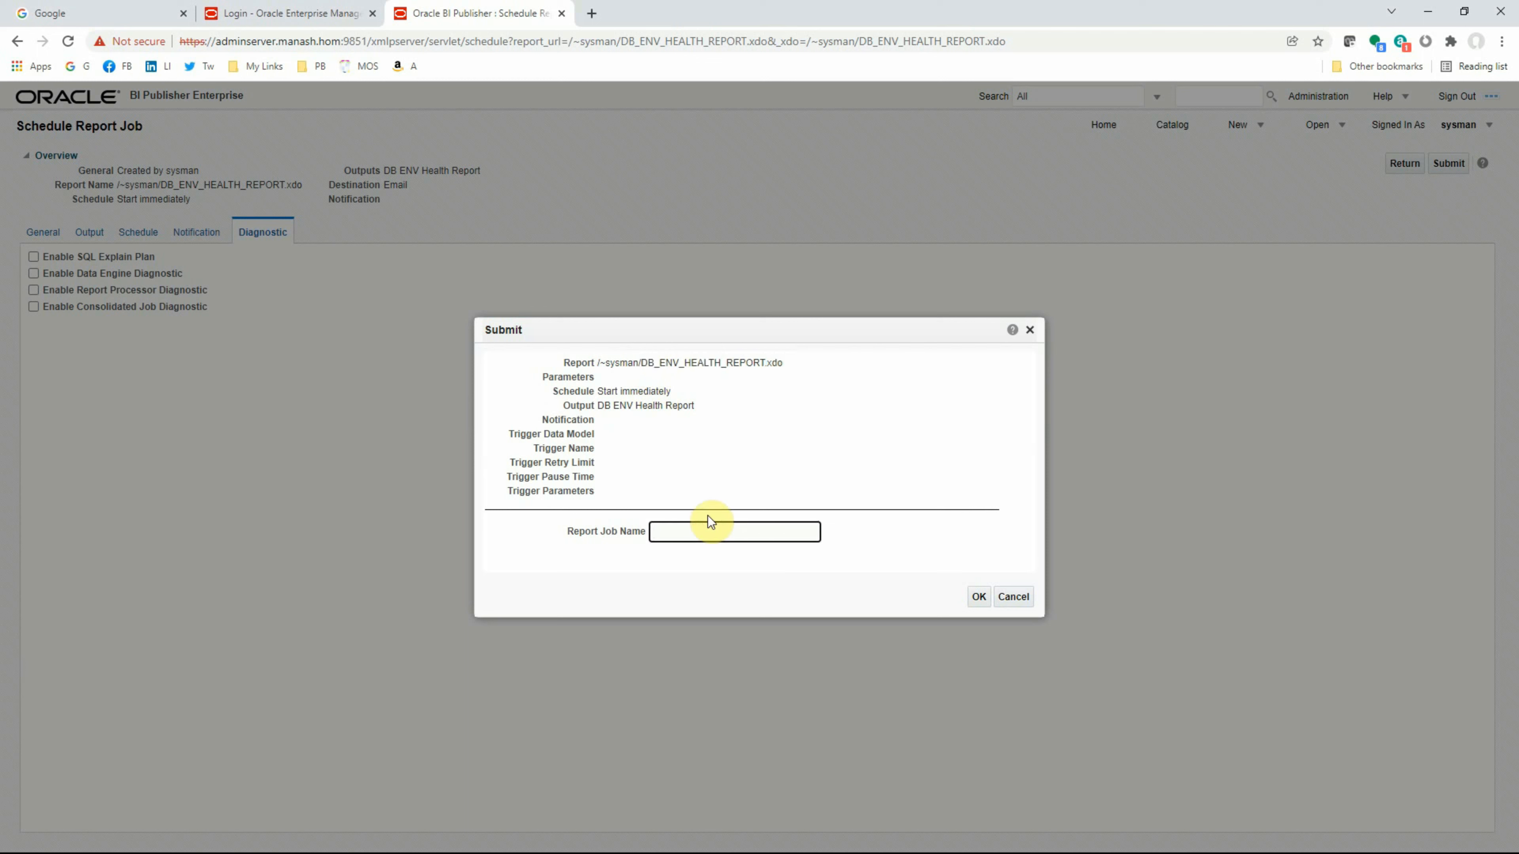
key("ctrl+v")
type("_JOB")
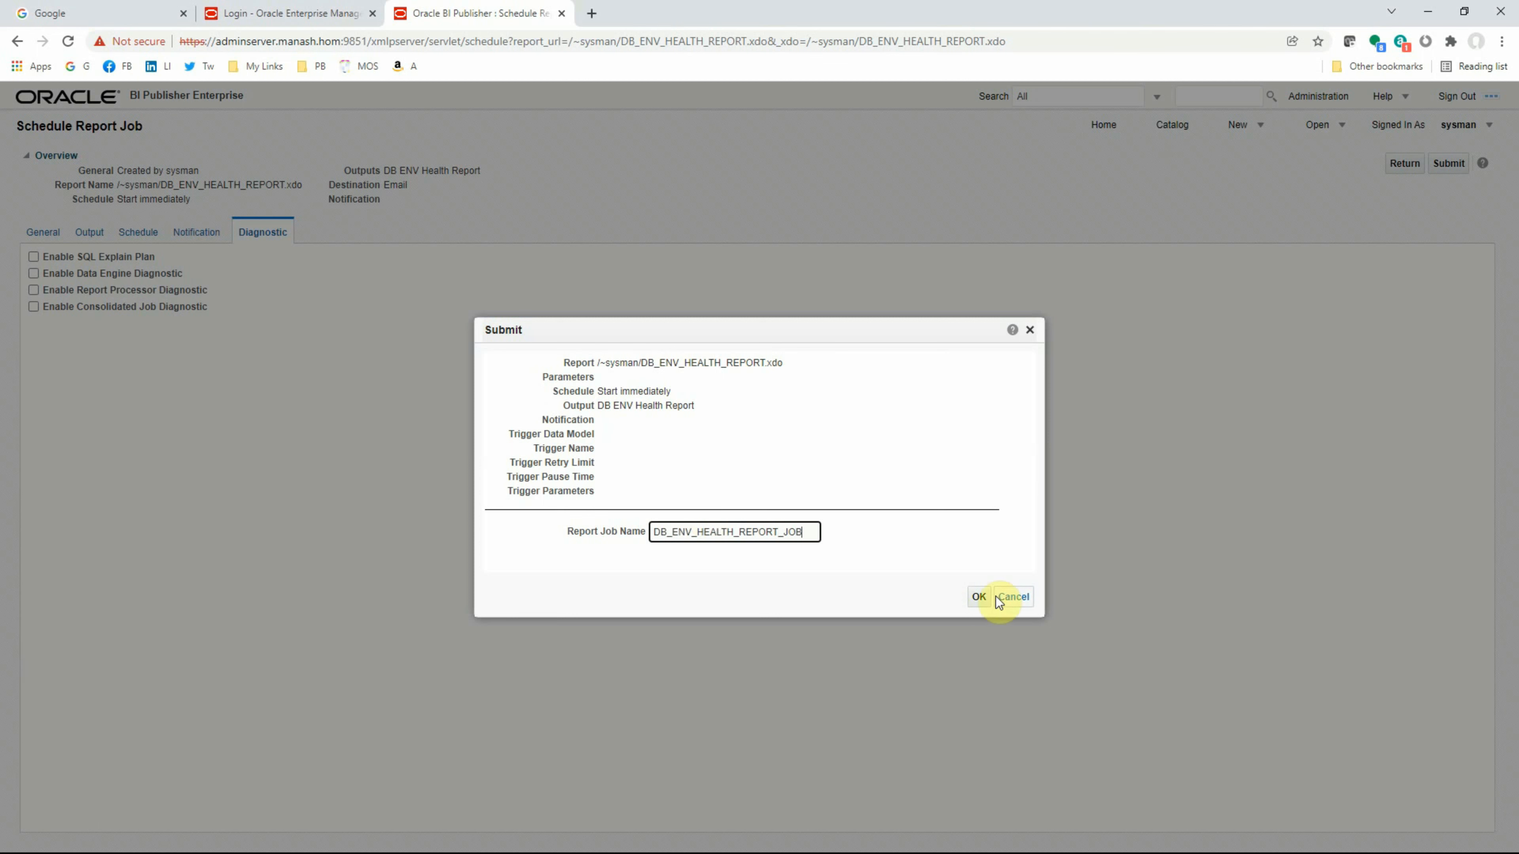
left_click(979, 596)
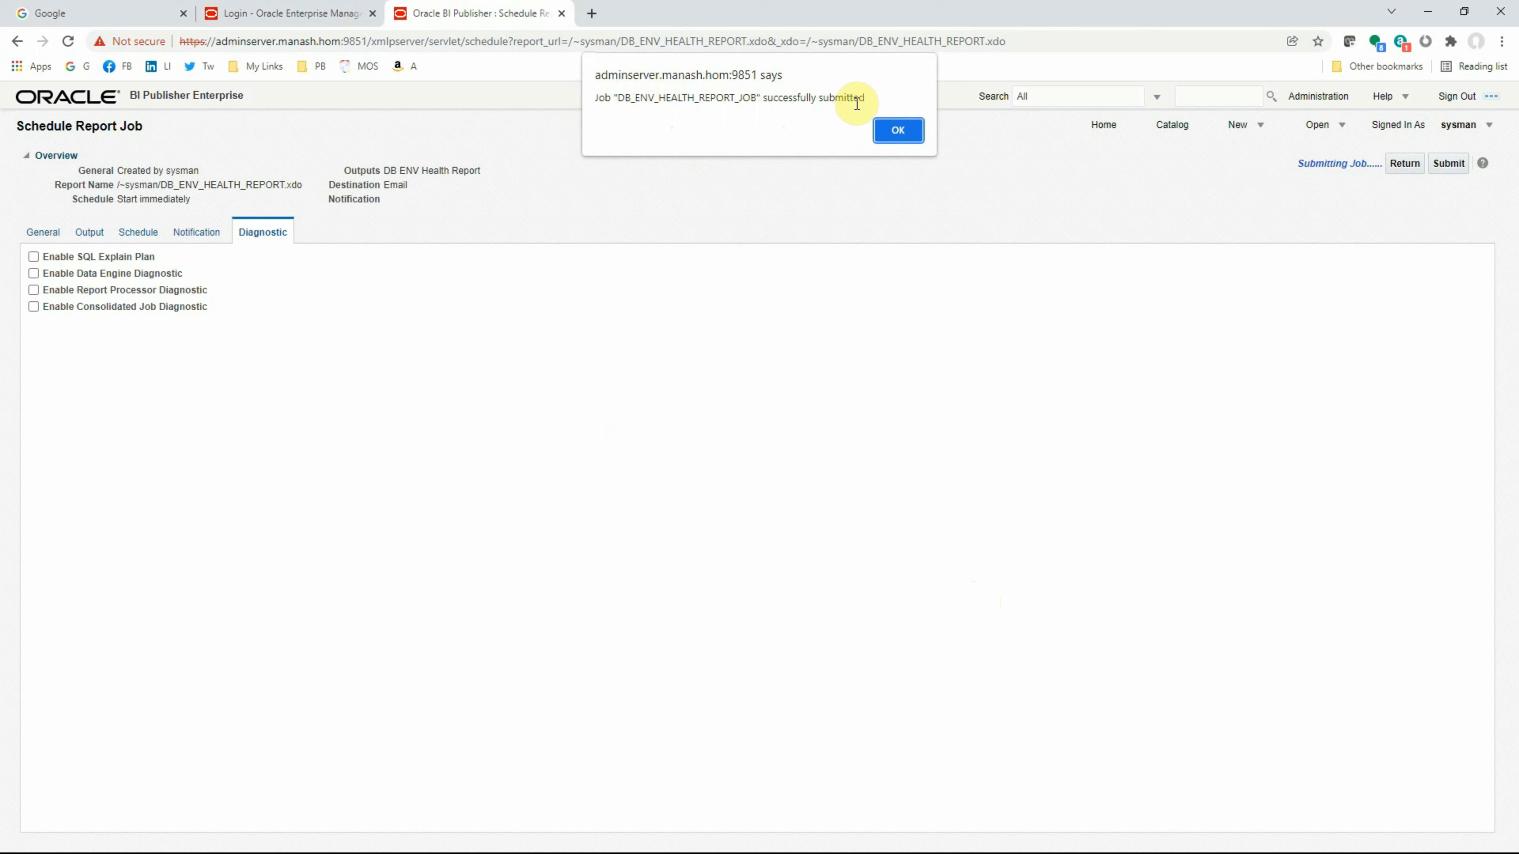
left_click(900, 132)
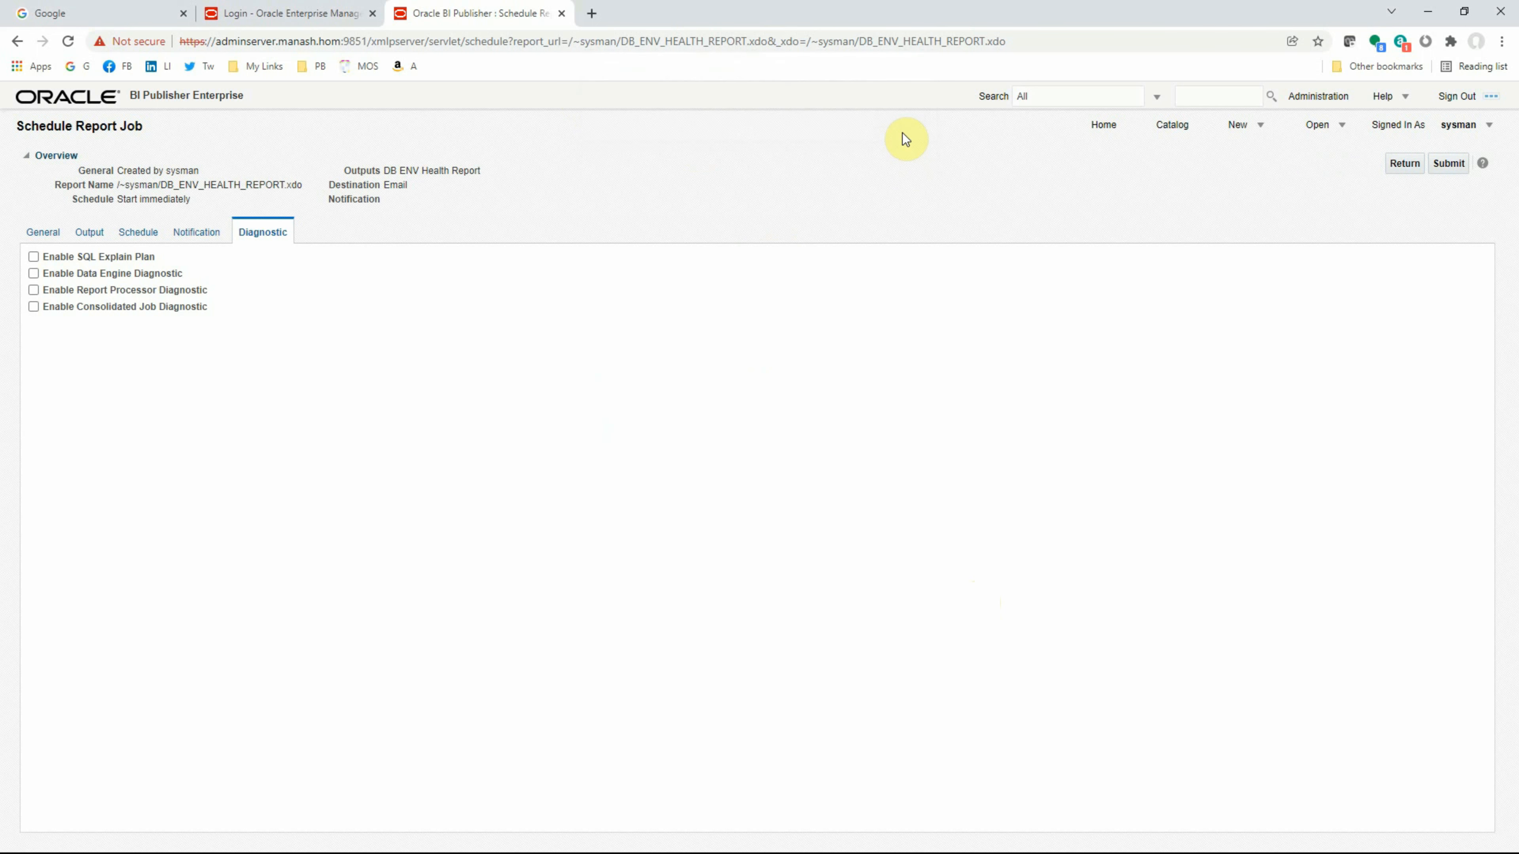
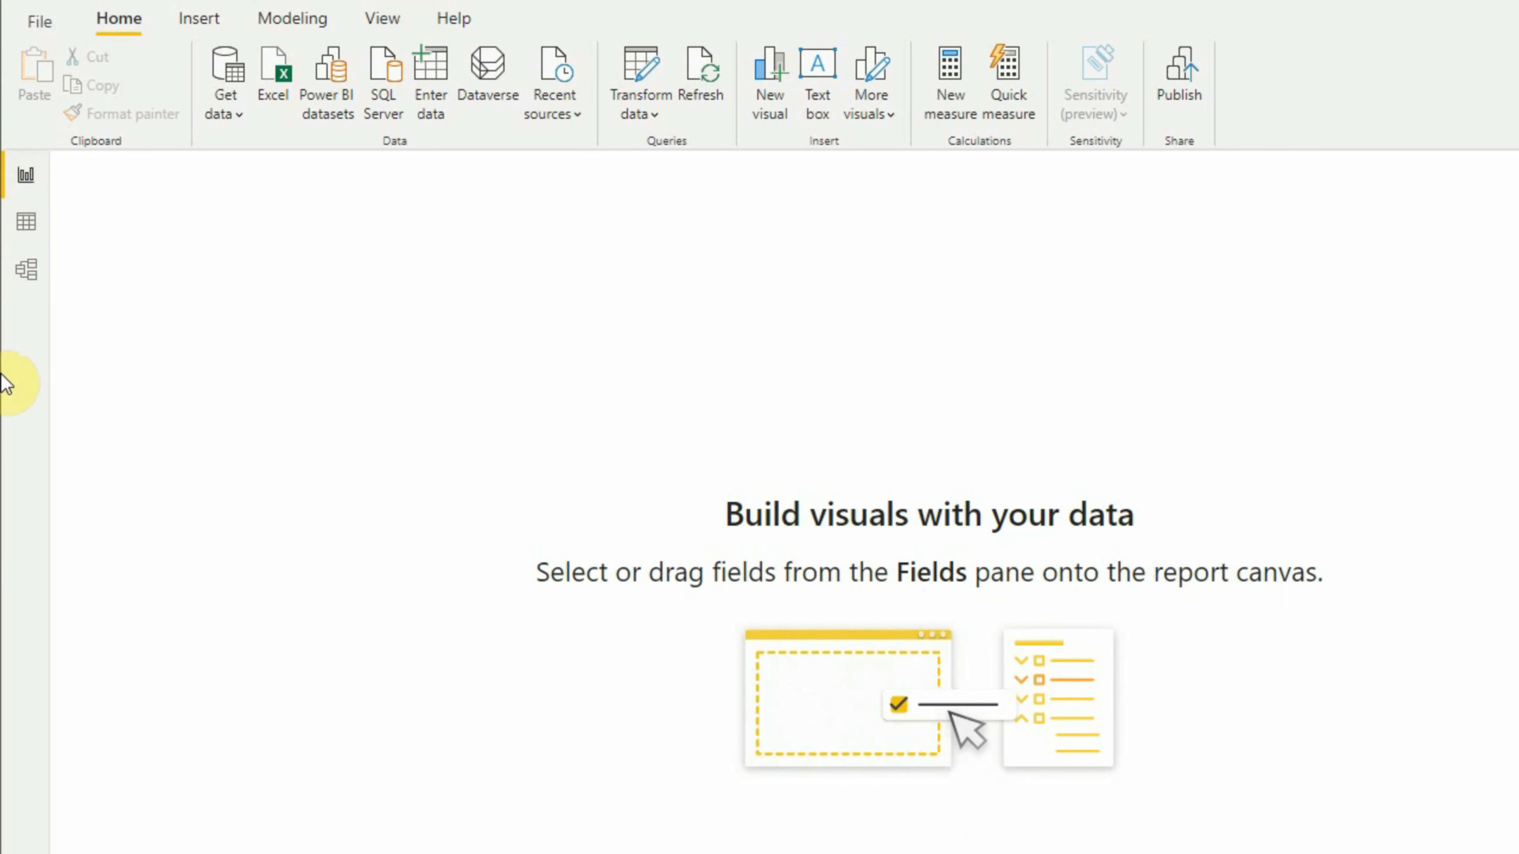
- In Power BI Desktop, examine Query1 in the data and model views, and return to the report view
left_click(26, 222)
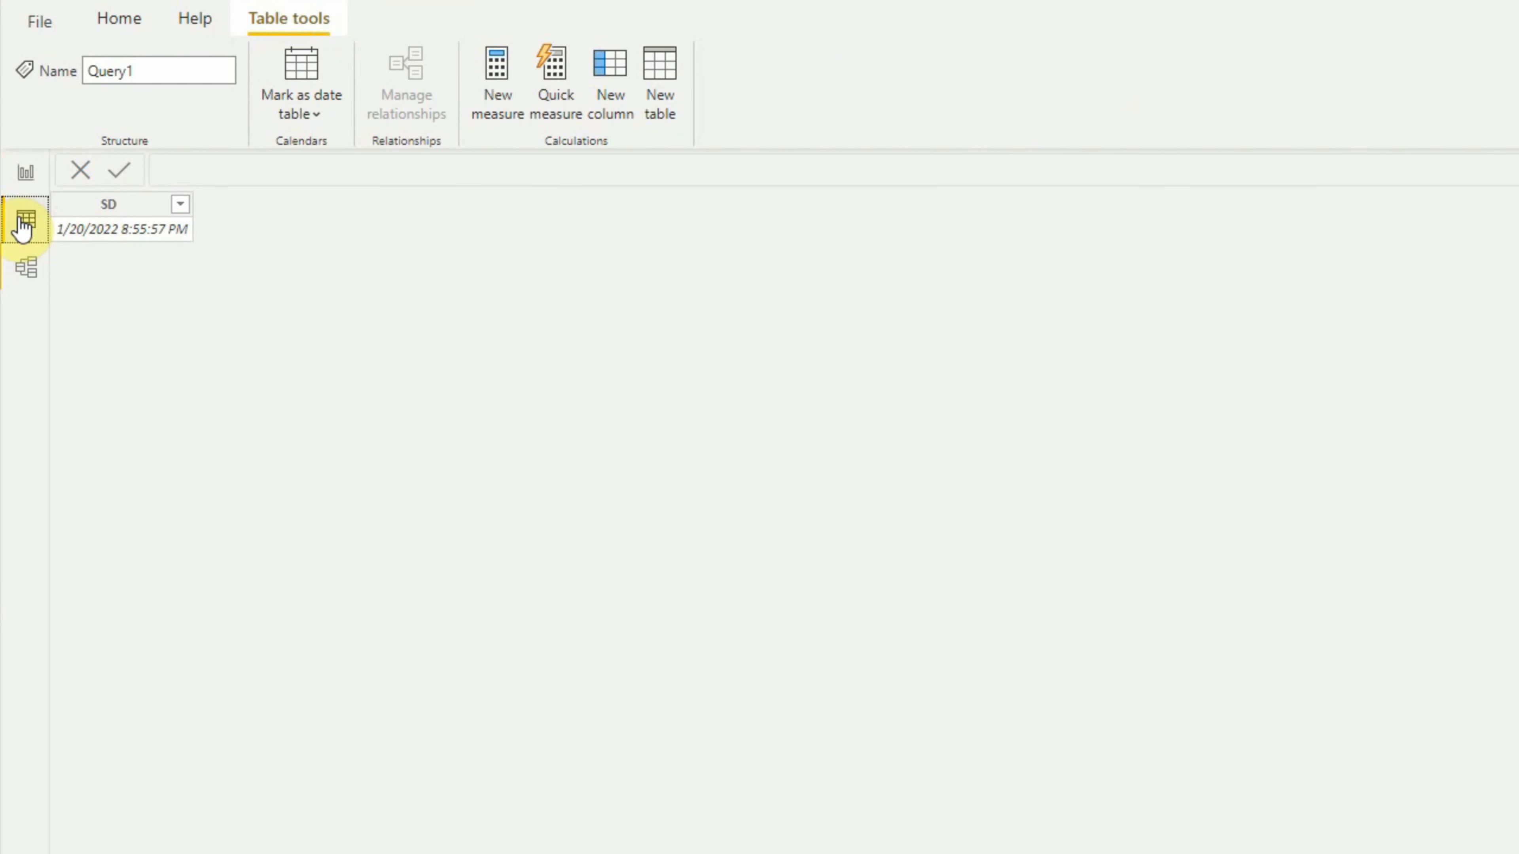
left_click(27, 271)
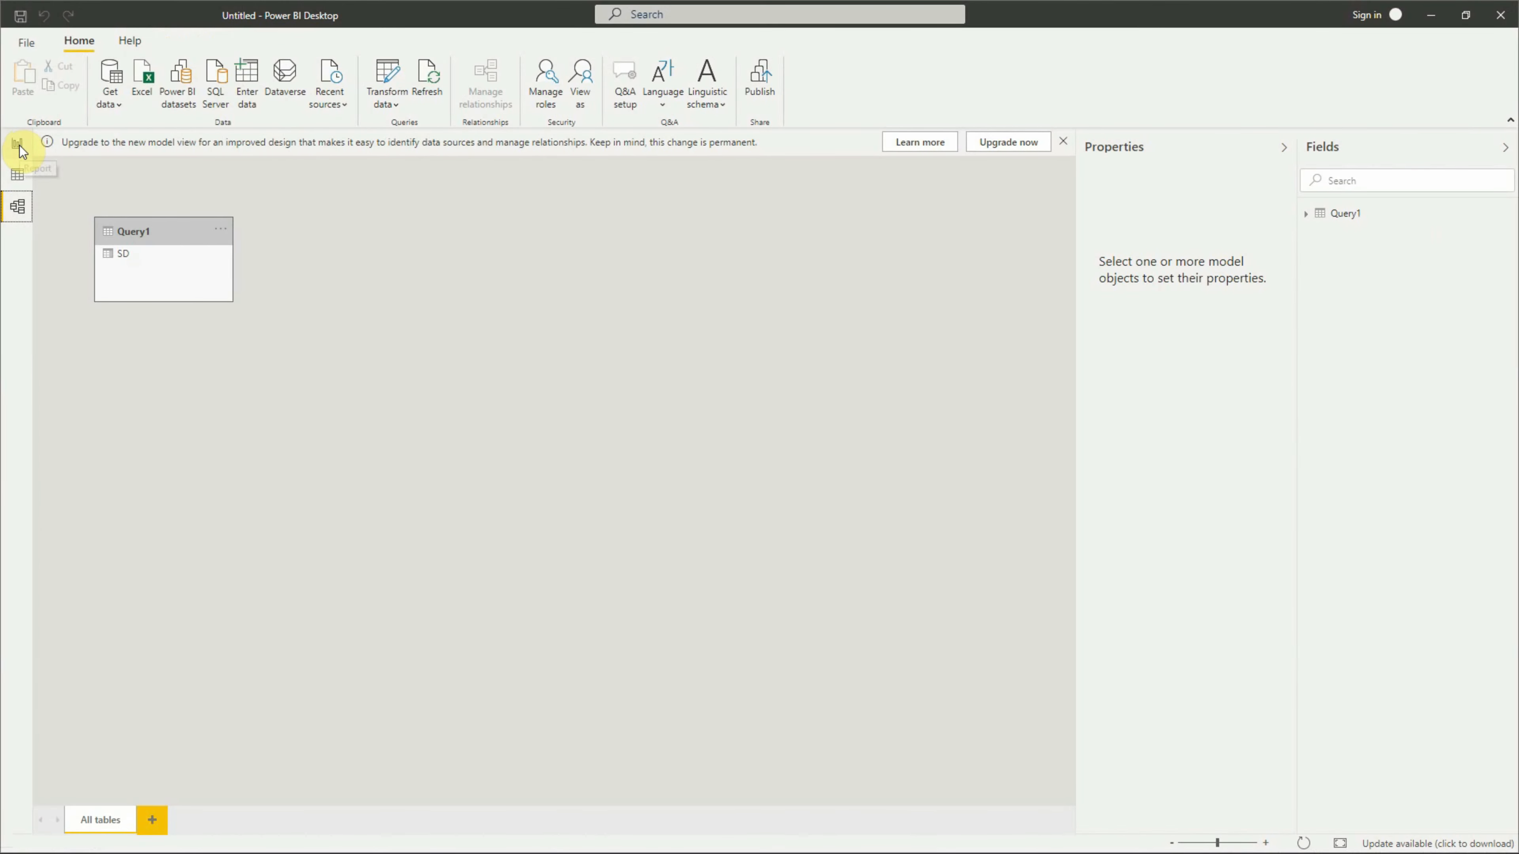
left_click(17, 146)
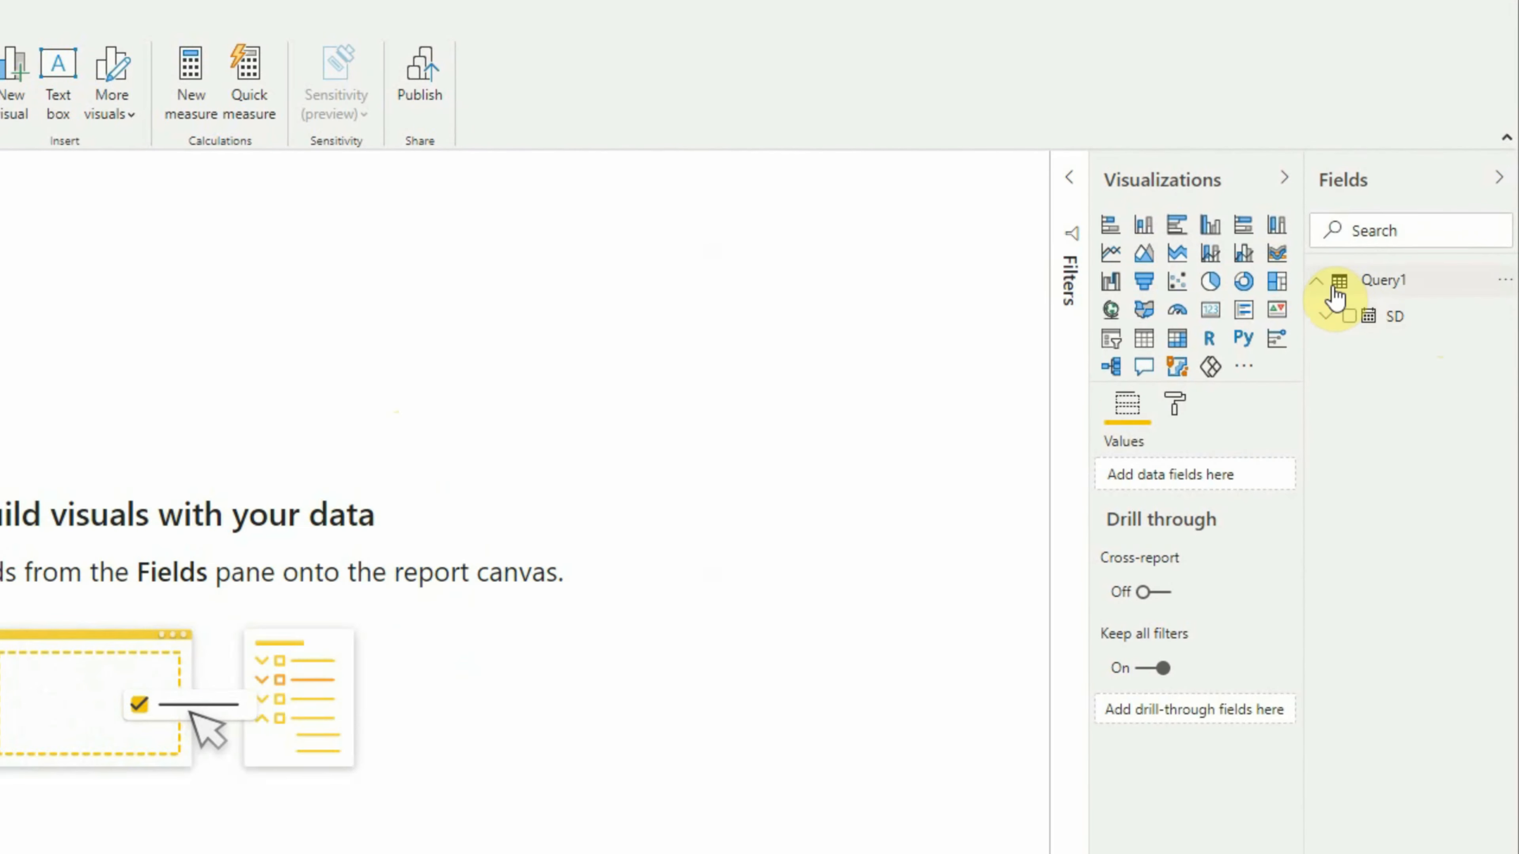
- Open Query1 for editing in the Power Query Advanced Editor and bring its whole SQL statement into view
mouse_move(1391, 295)
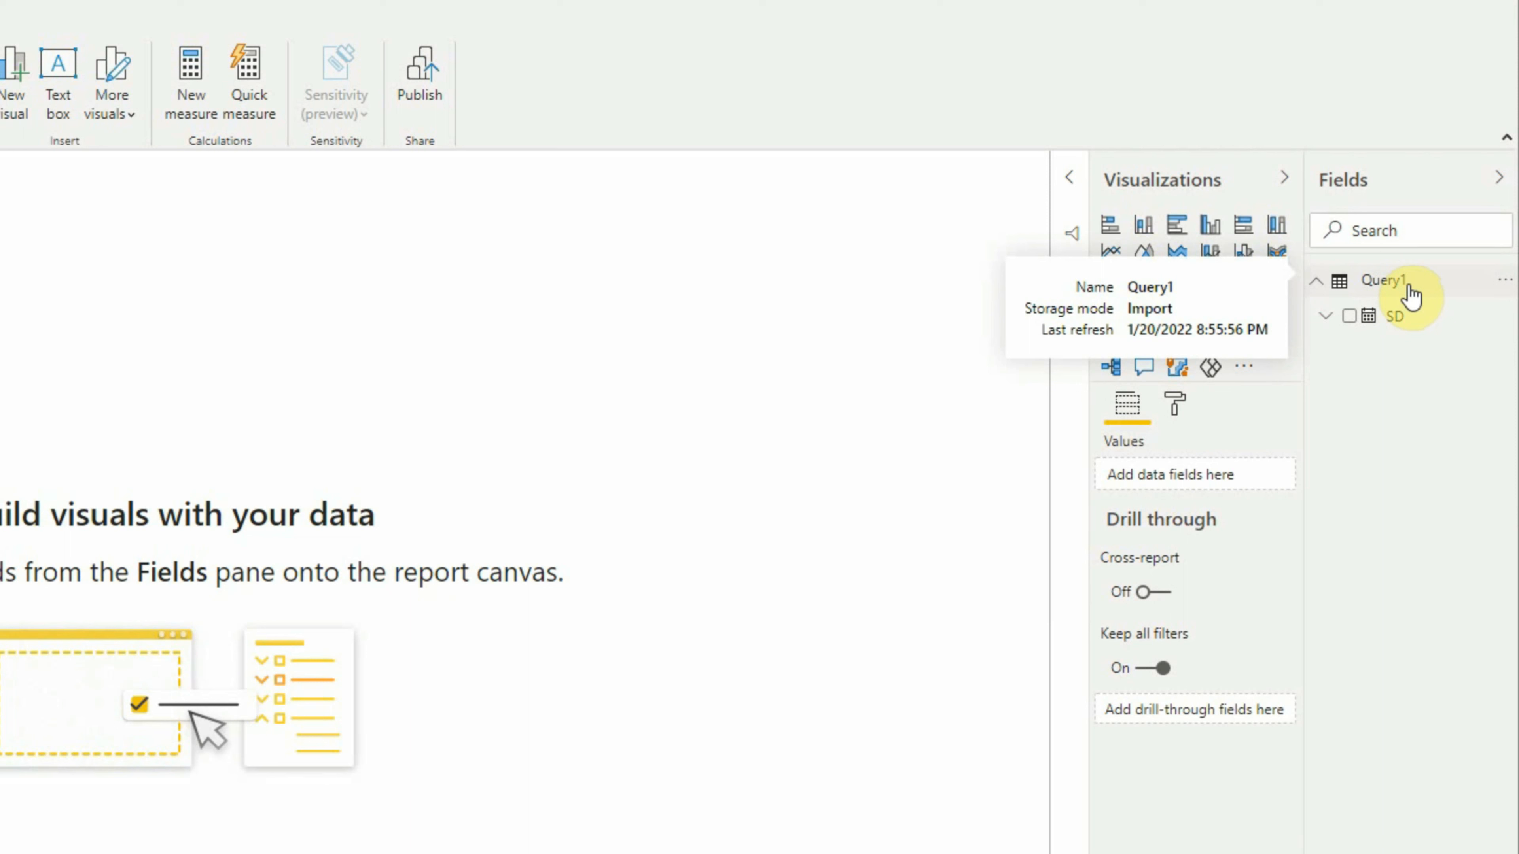
left_click(1505, 281)
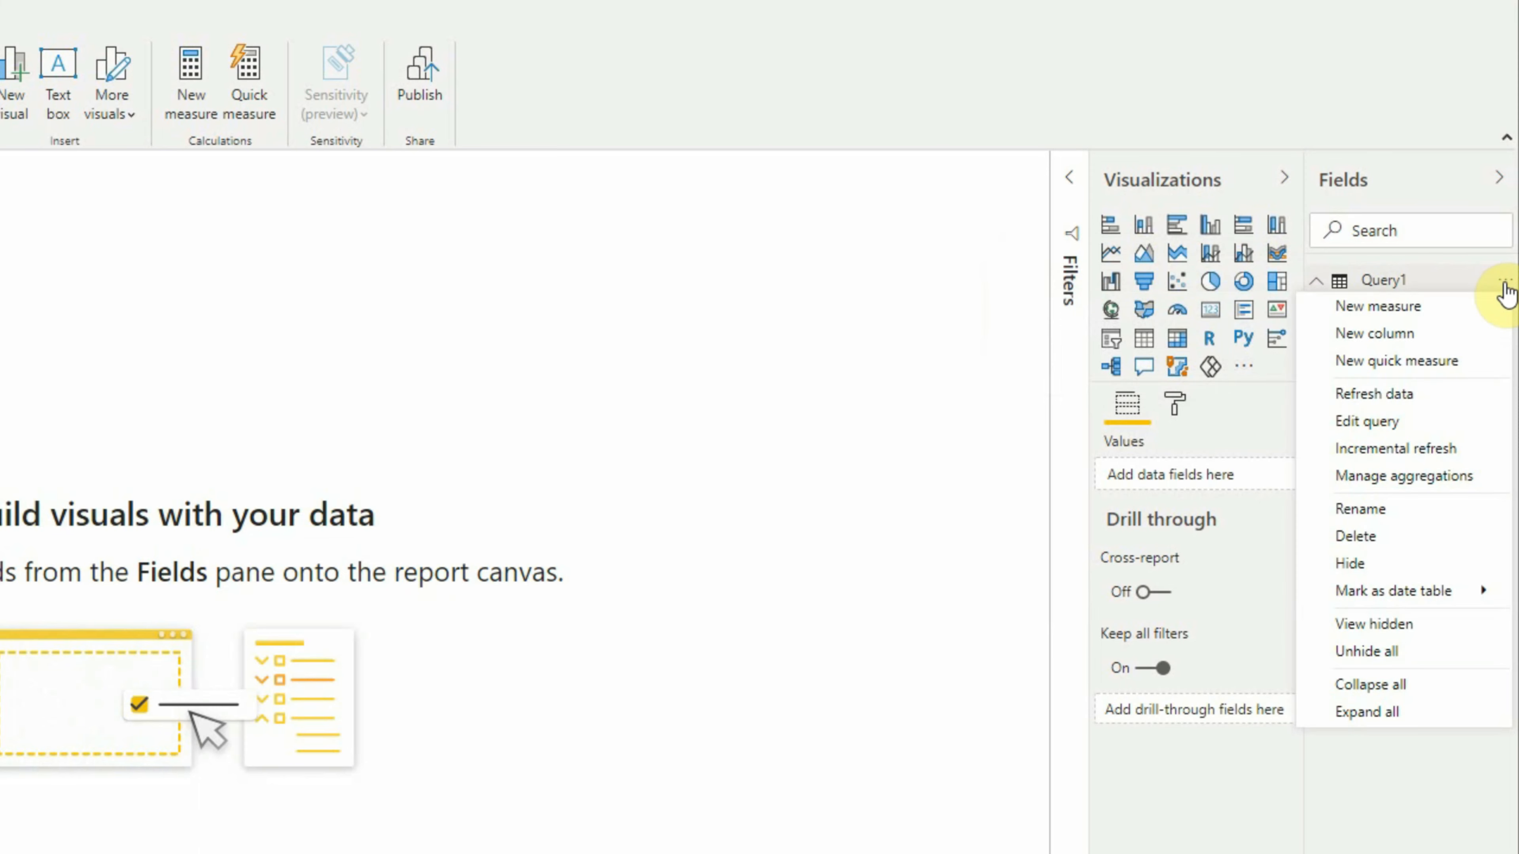
left_click(1371, 421)
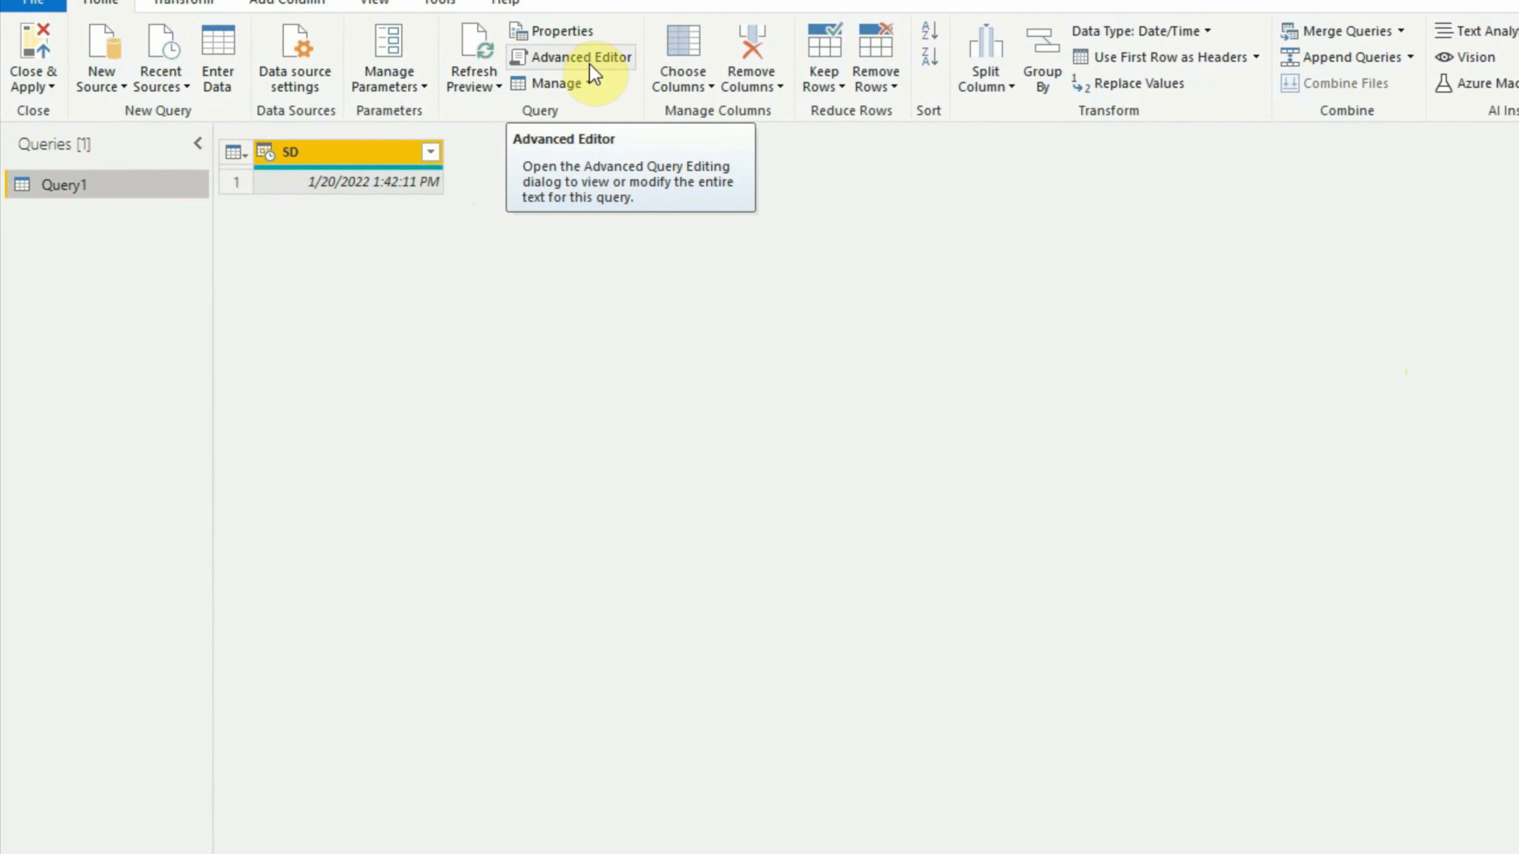
left_click(589, 59)
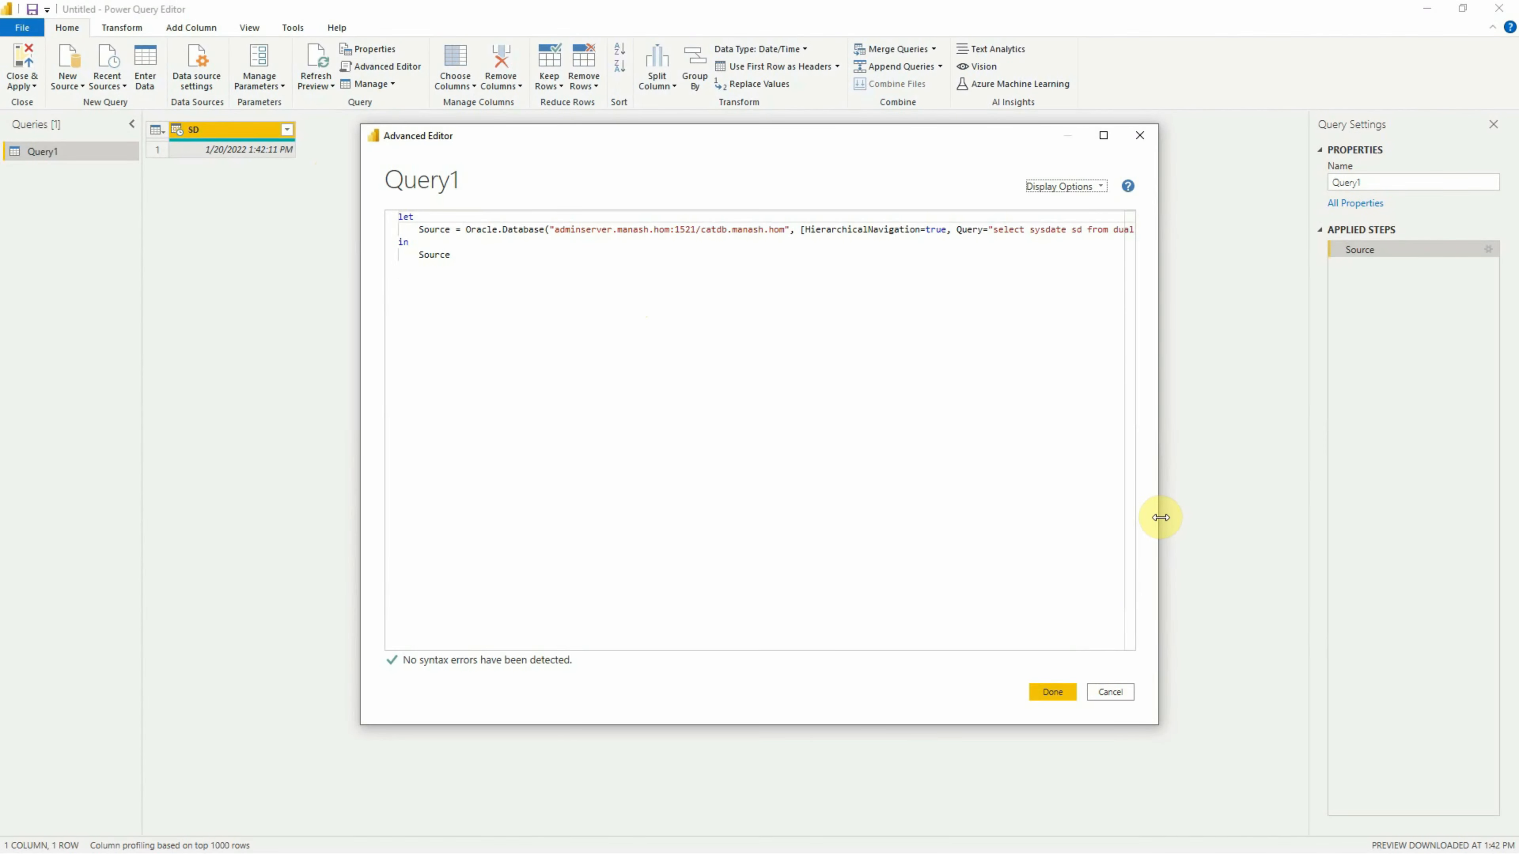
left_click_drag(553, 648, 592, 648)
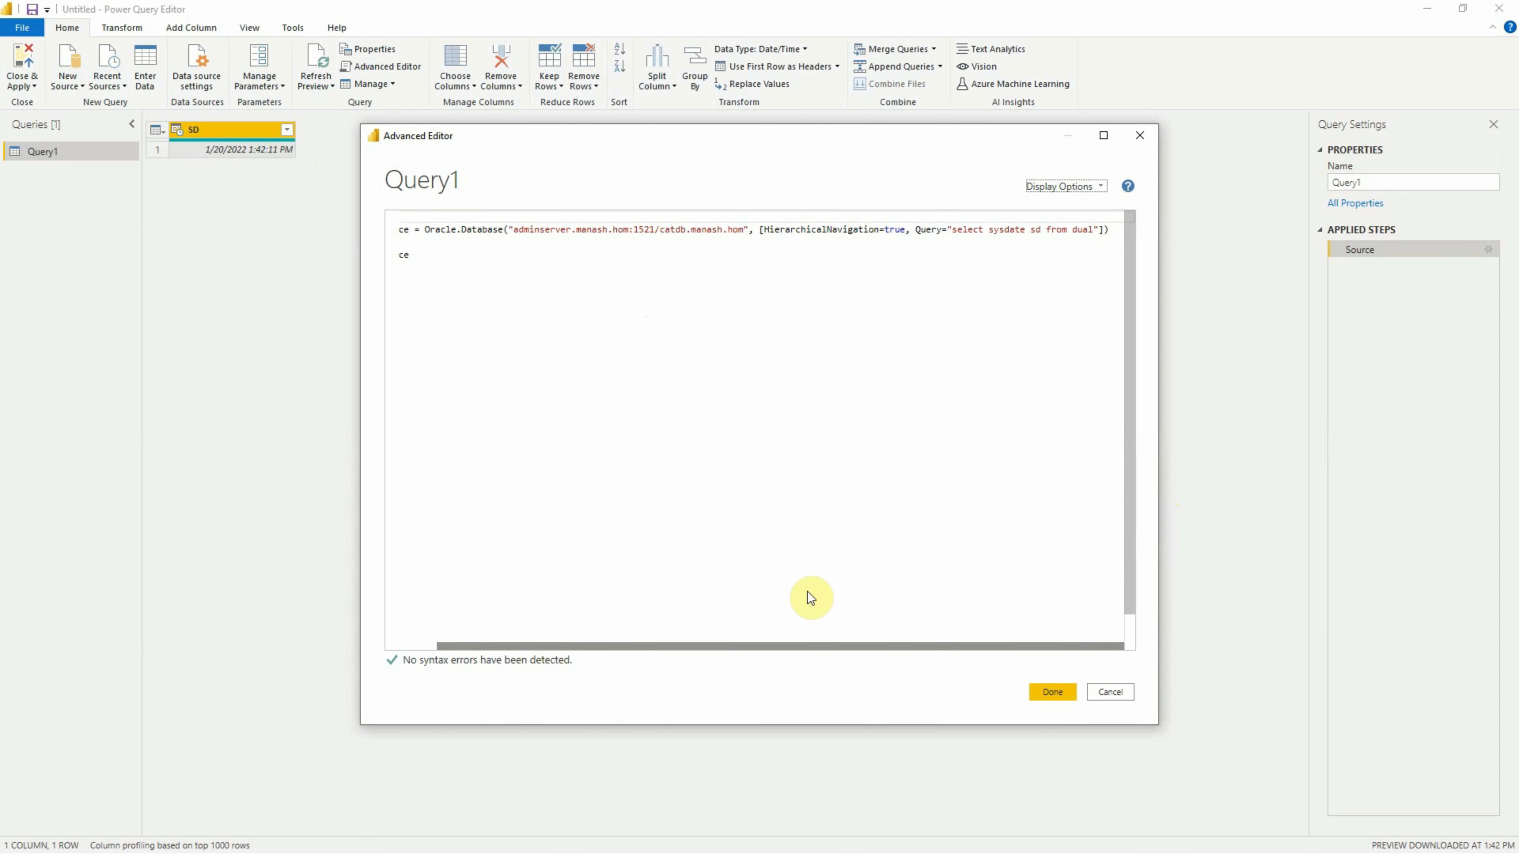
- Replace the SQL "select sysdate sd from dual" in Query1 with the full simple_db_health_report_CATDB.sql script copied from Toad for Oracle
left_click(956, 231)
left_click_drag(955, 231, 1094, 230)
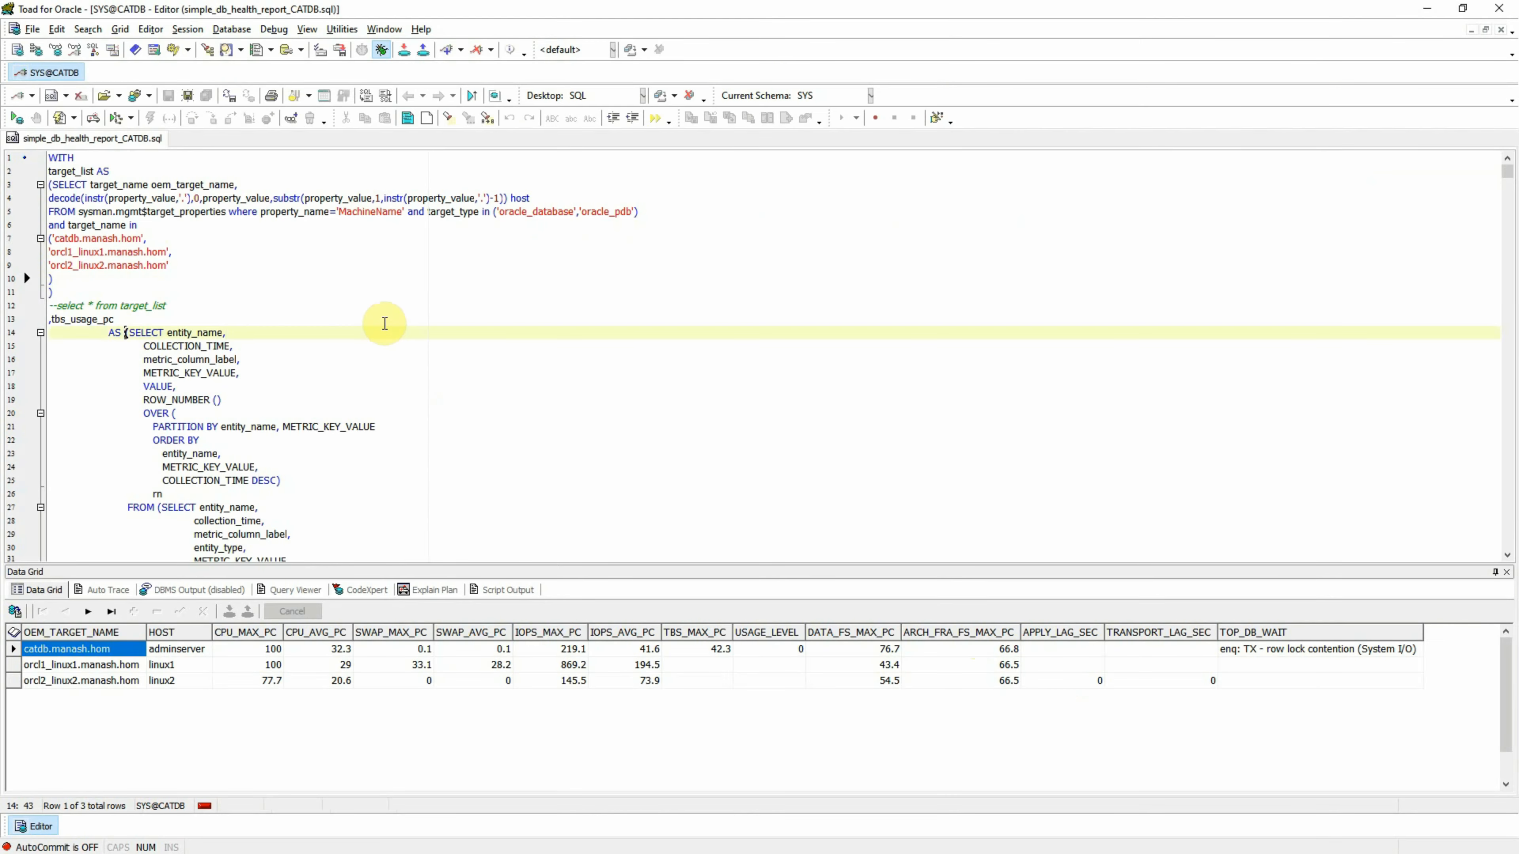
key("ctrl+a")
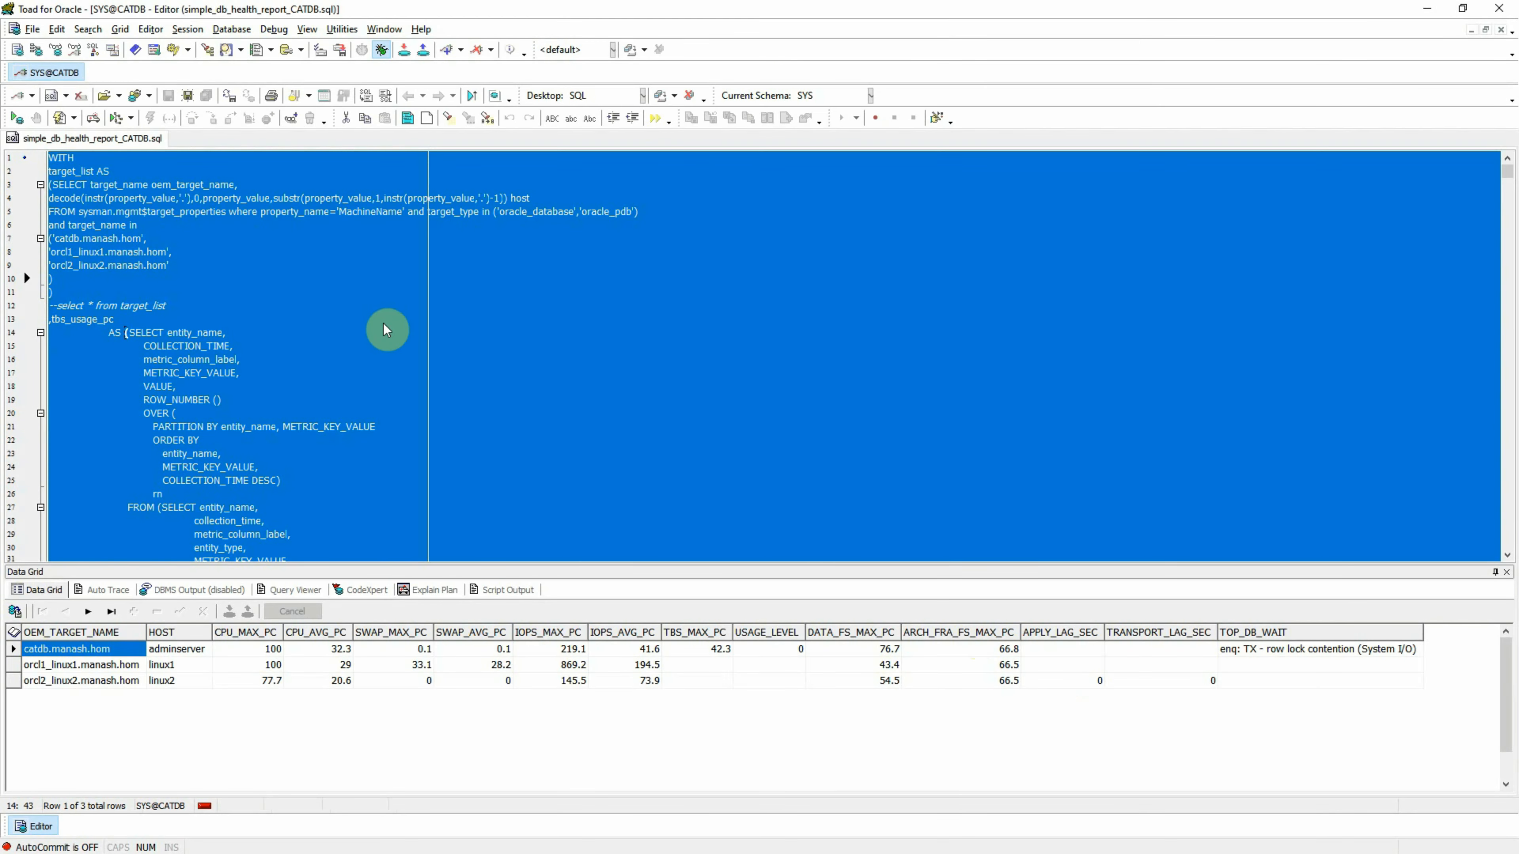
left_click(1429, 13)
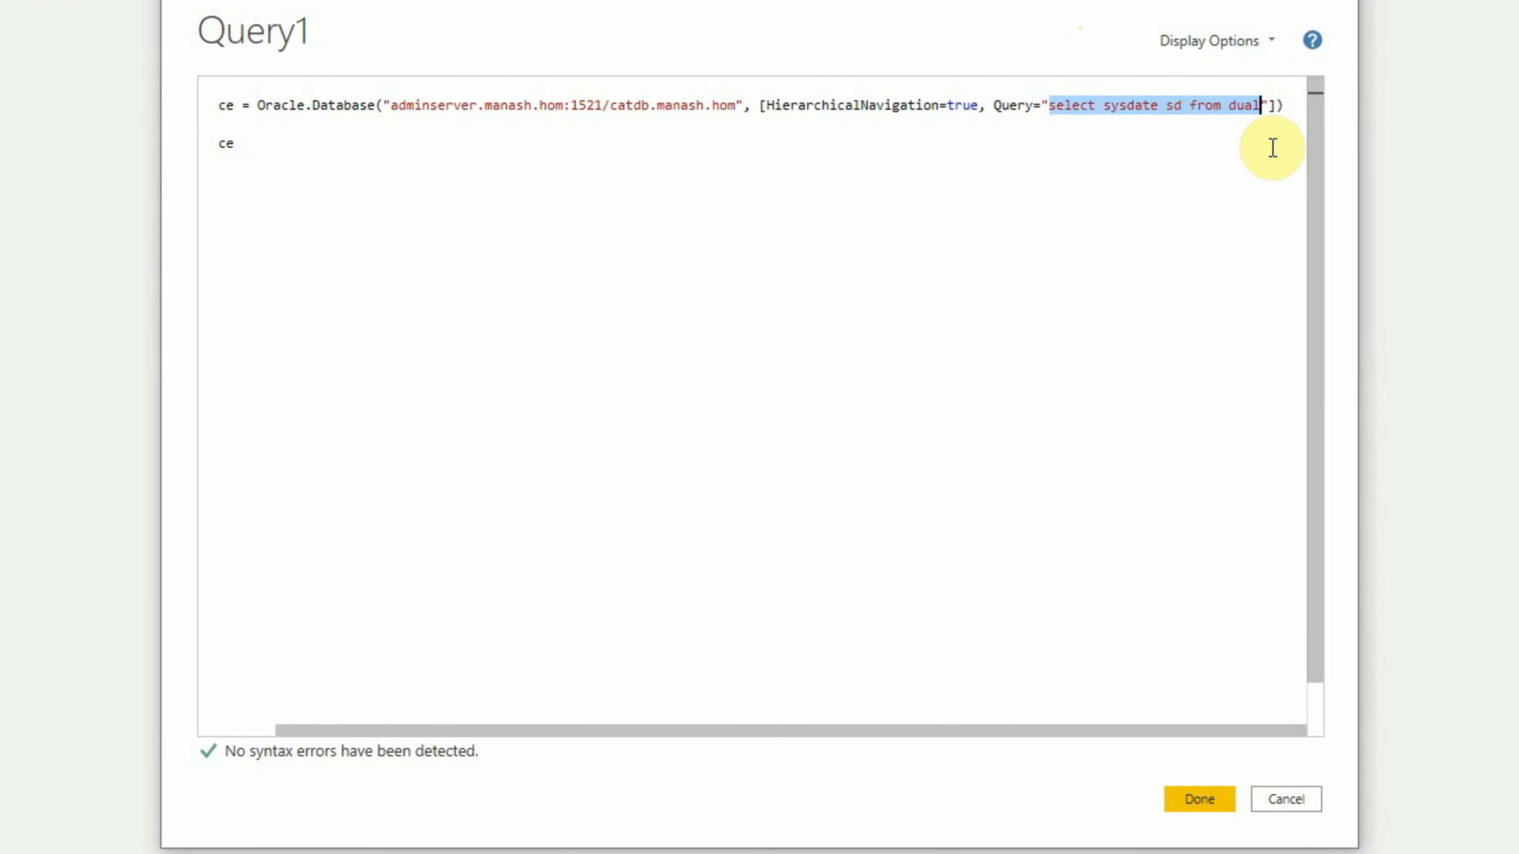
key("Delete")
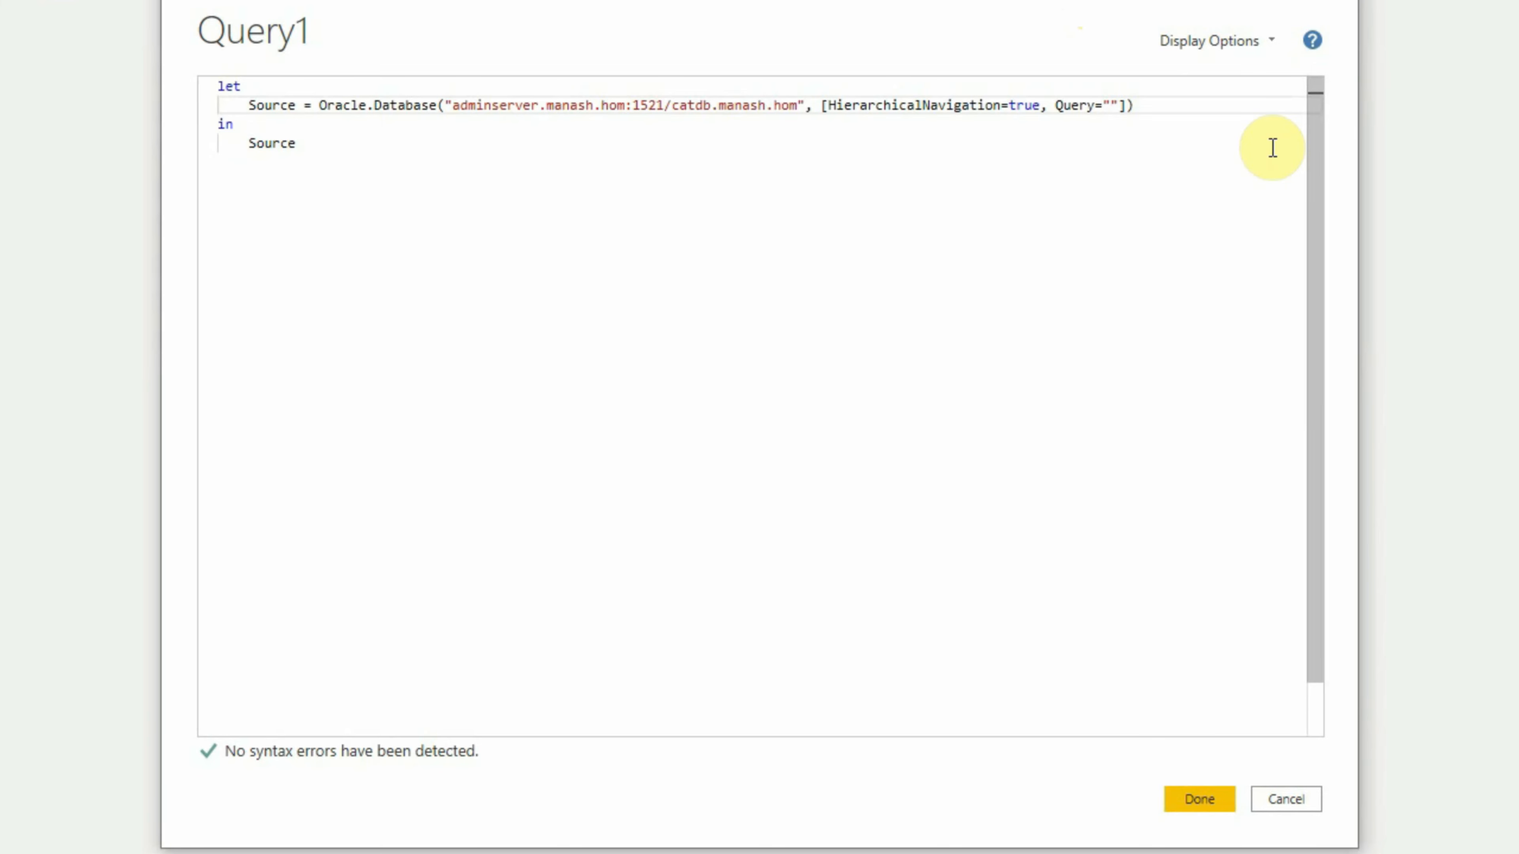
key("ctrl+v")
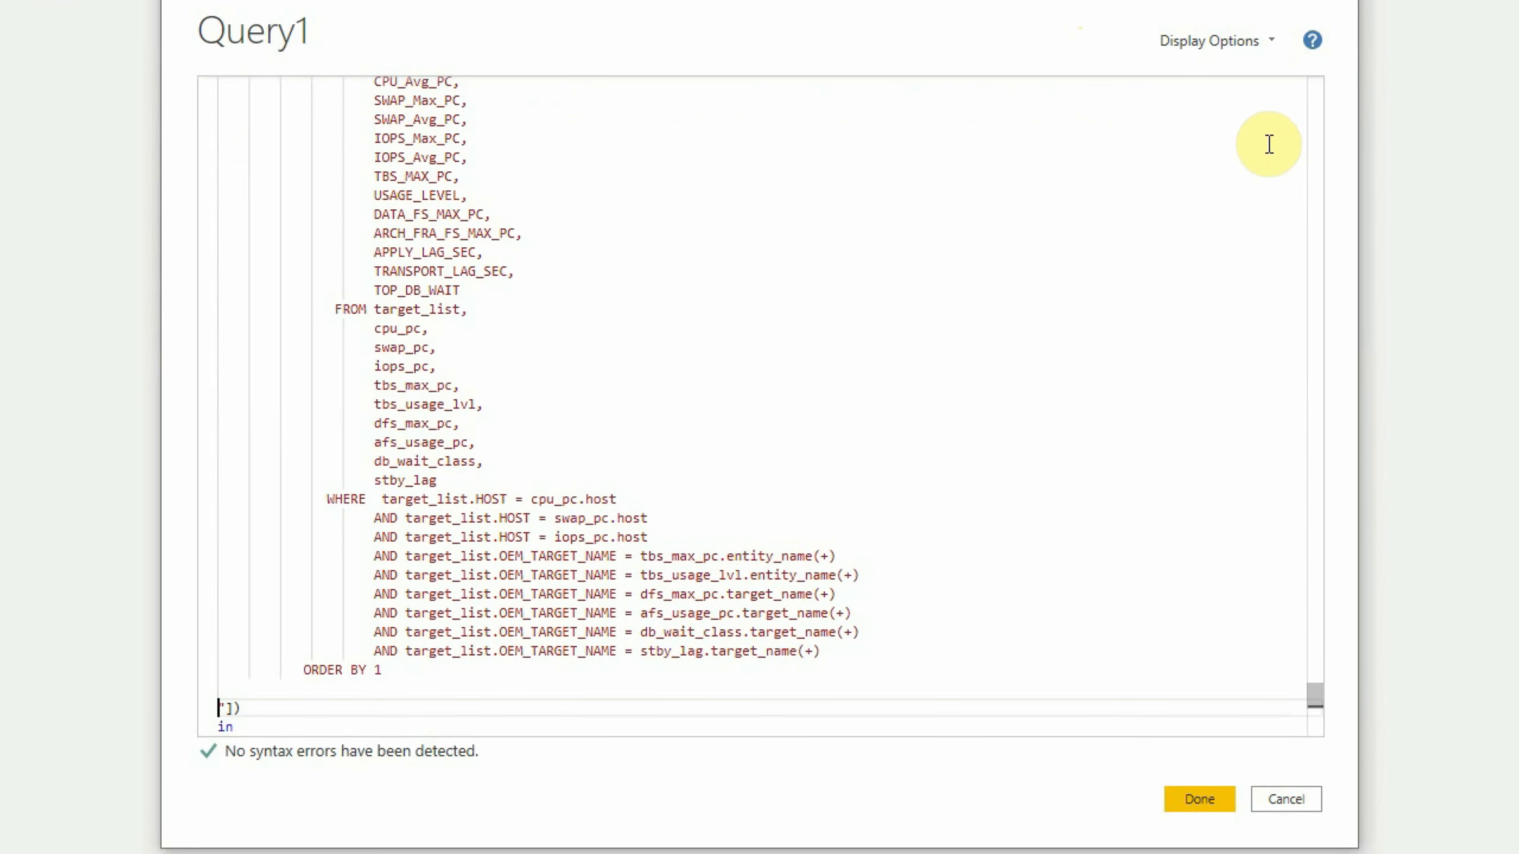
- Remove the blank line and line break after "ORDER BY 1" in the pasted SQL, and apply the edited query
key("Up")
key("Delete")
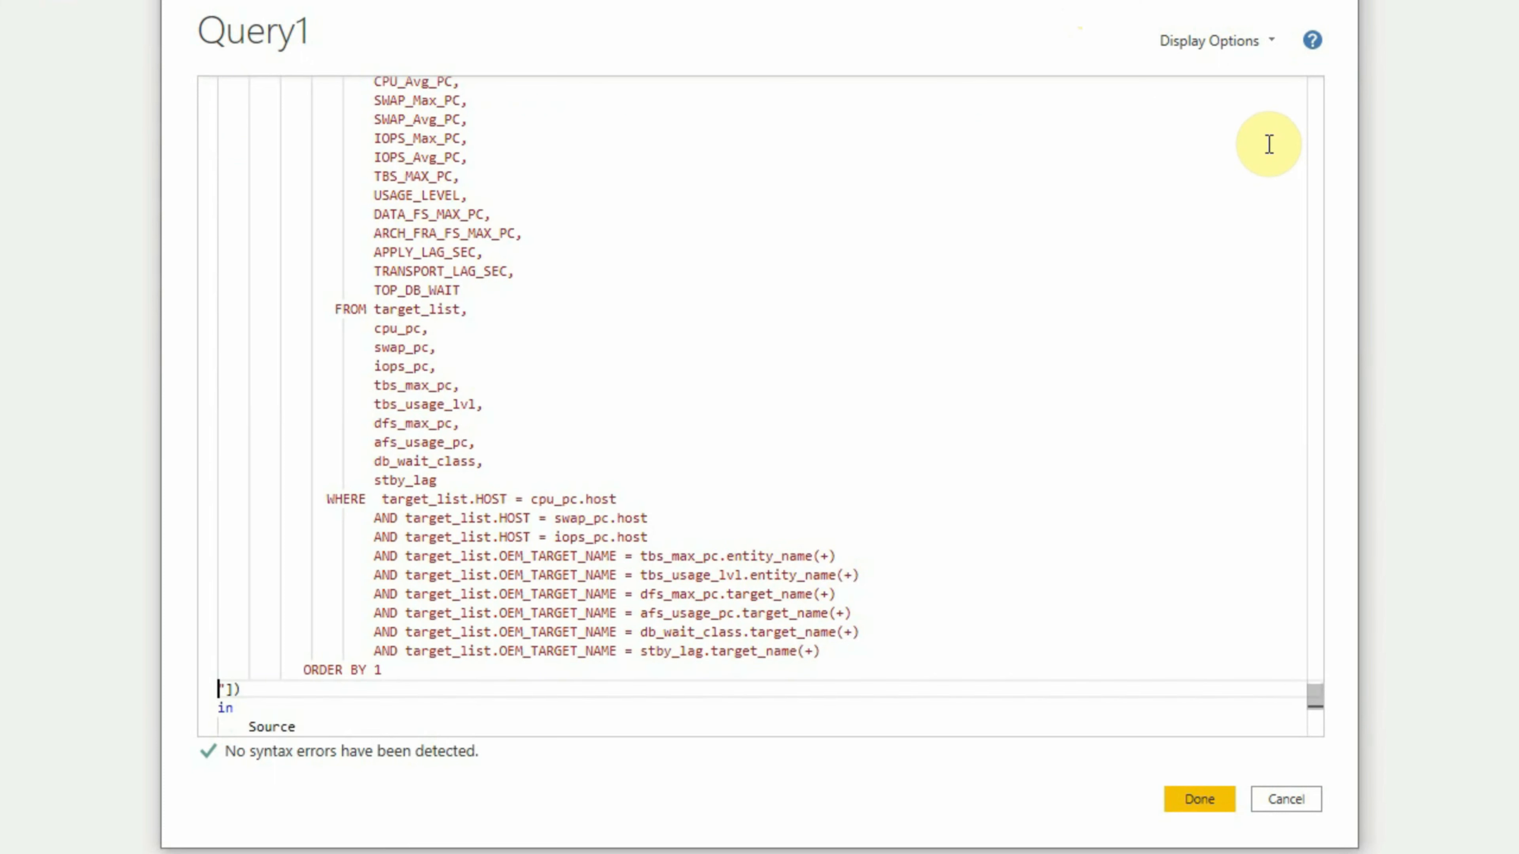
key("Up")
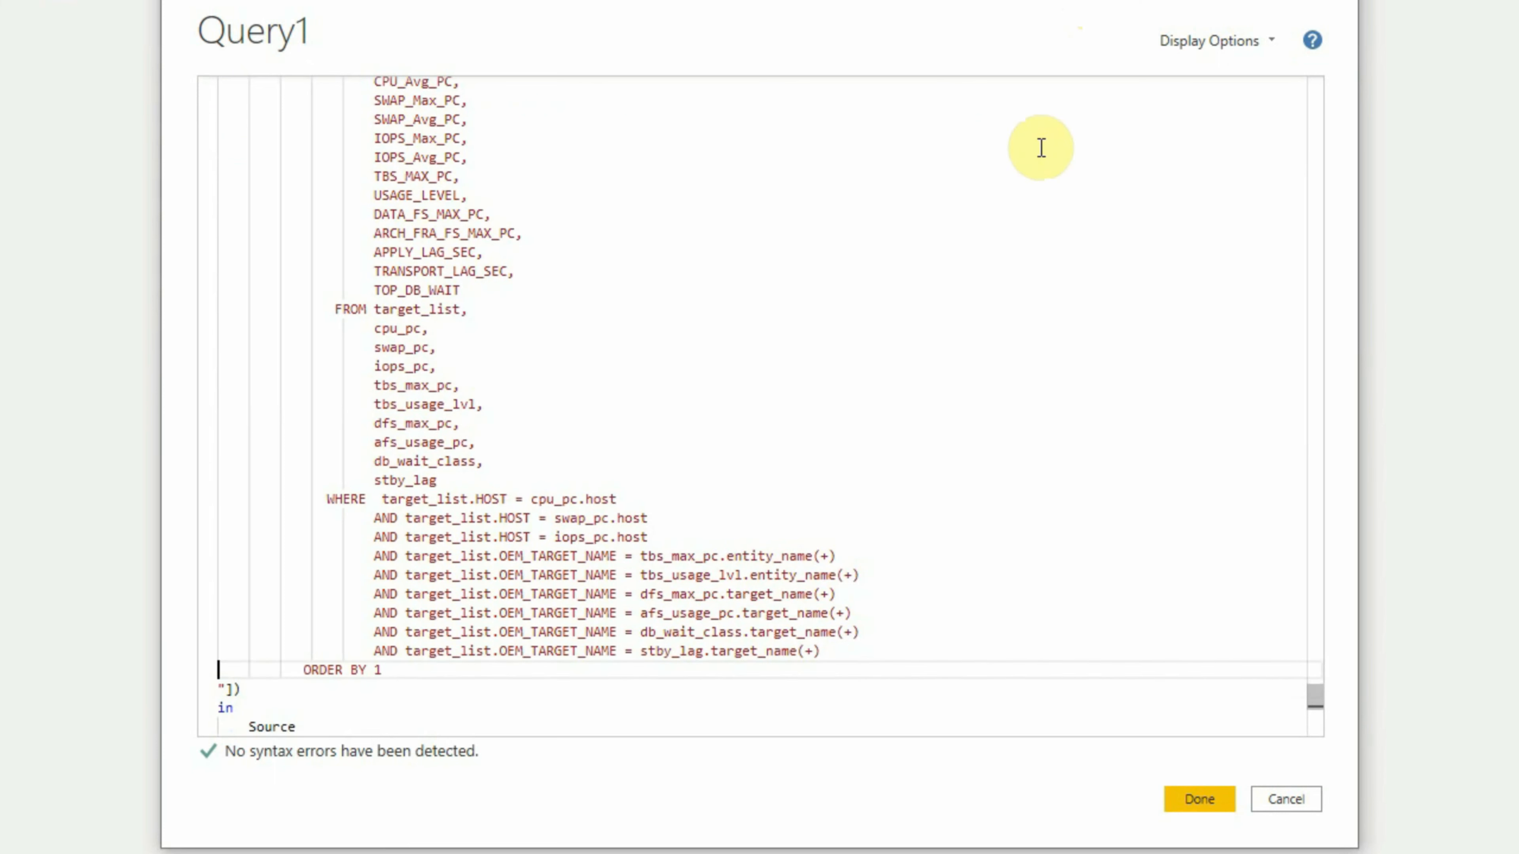
key("End")
key("Delete")
left_click(1200, 801)
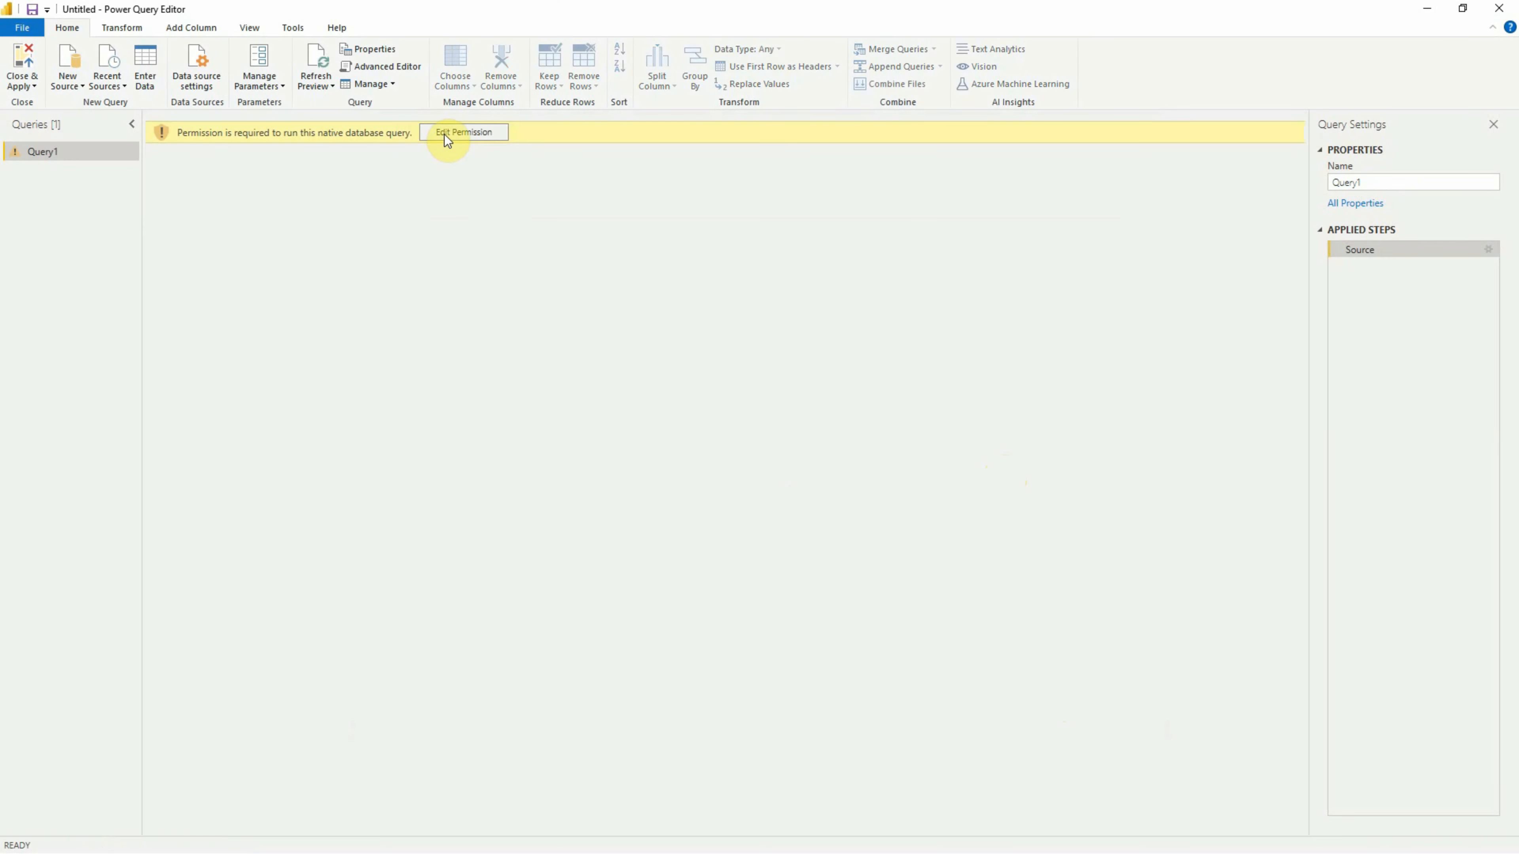
- Approve running the native health-report query for Query1, close the query editor, and apply the changes to the report
left_click(445, 134)
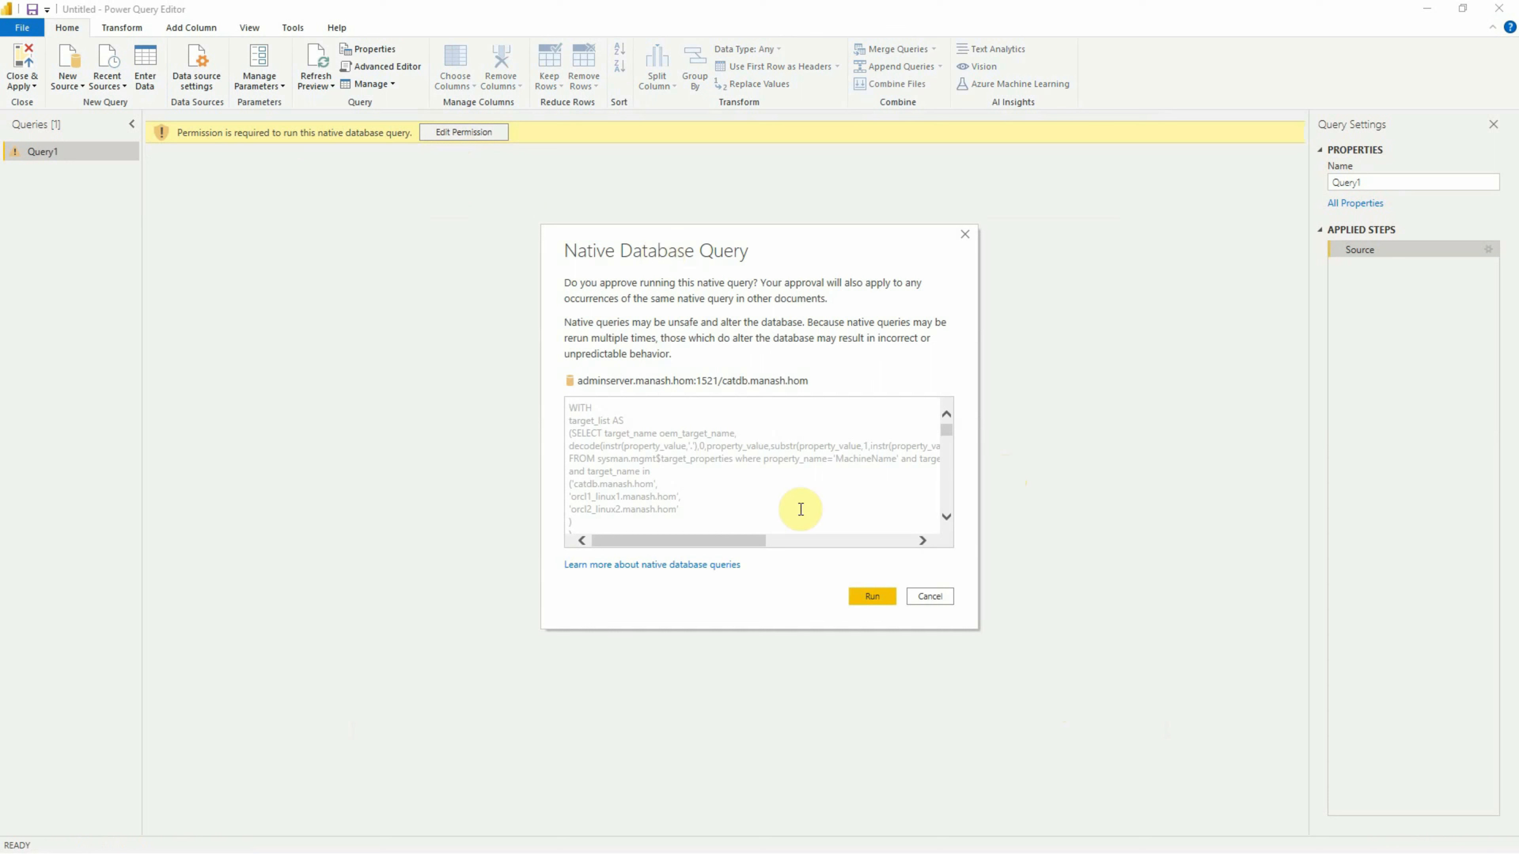
left_click(873, 599)
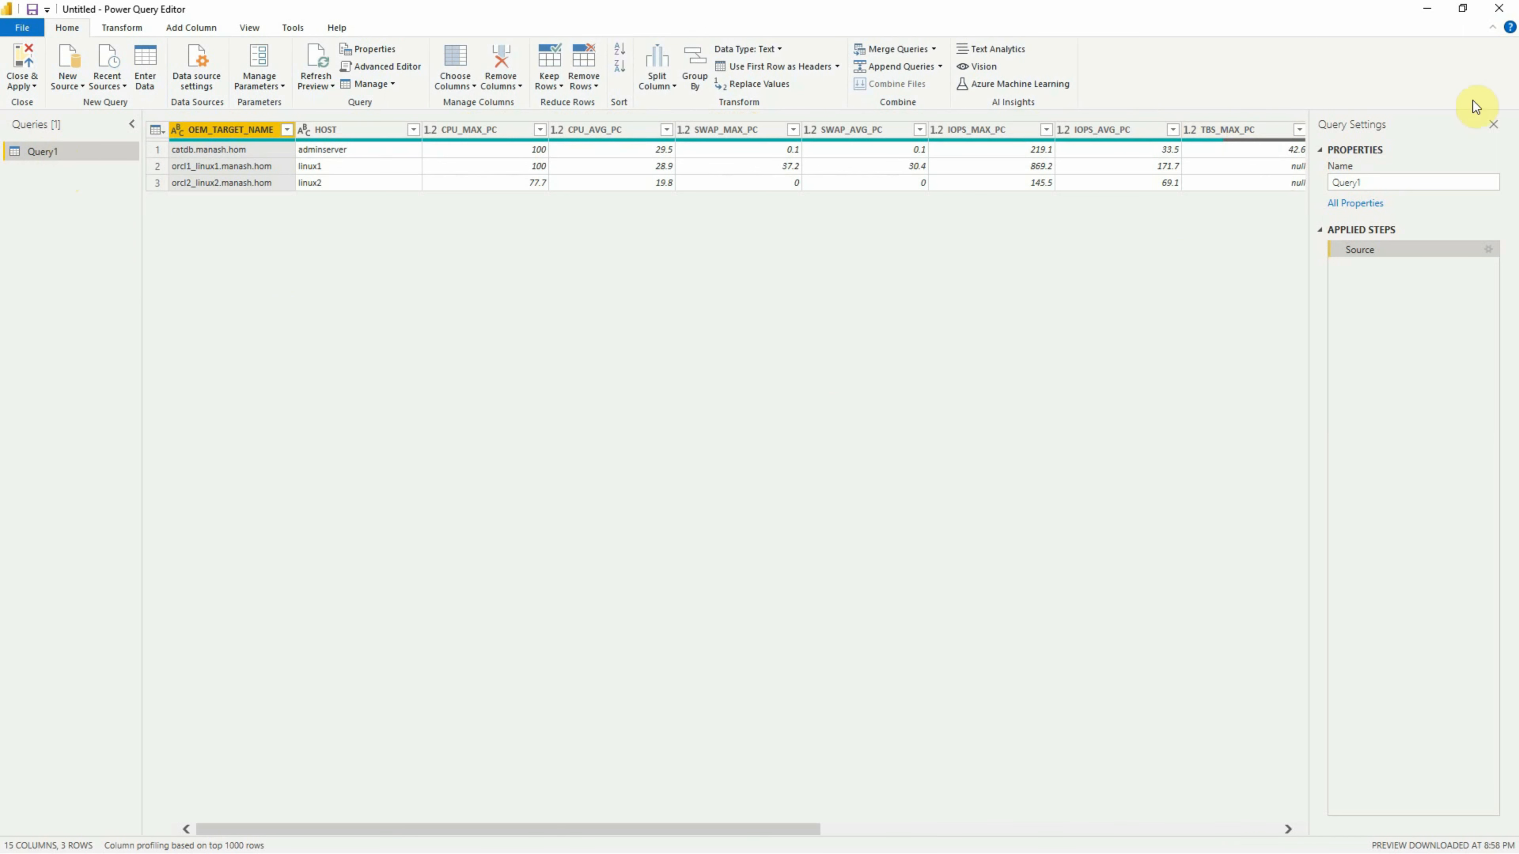
left_click(1502, 11)
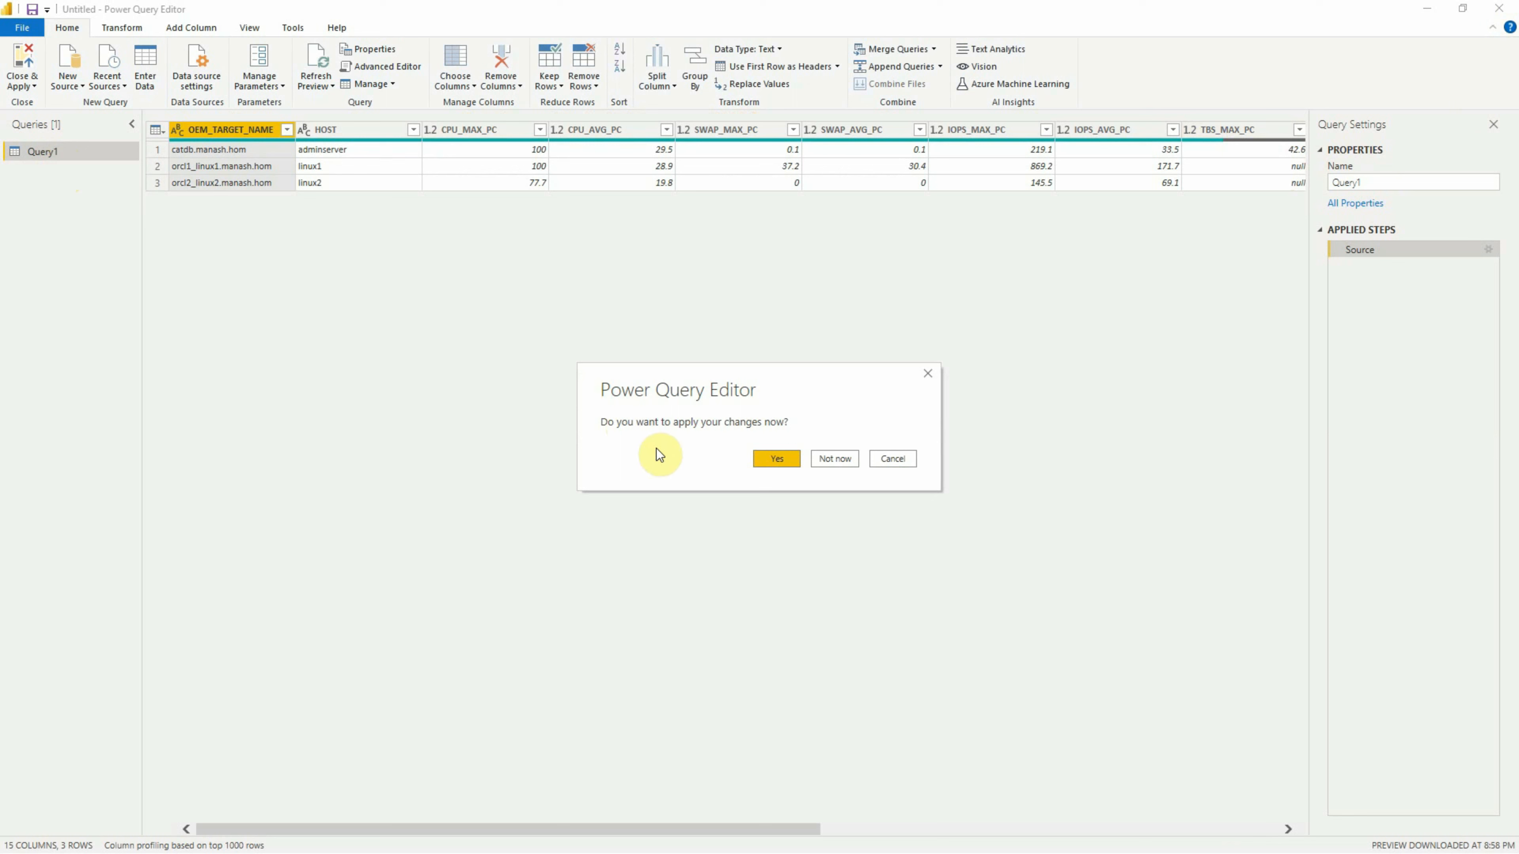
left_click(778, 459)
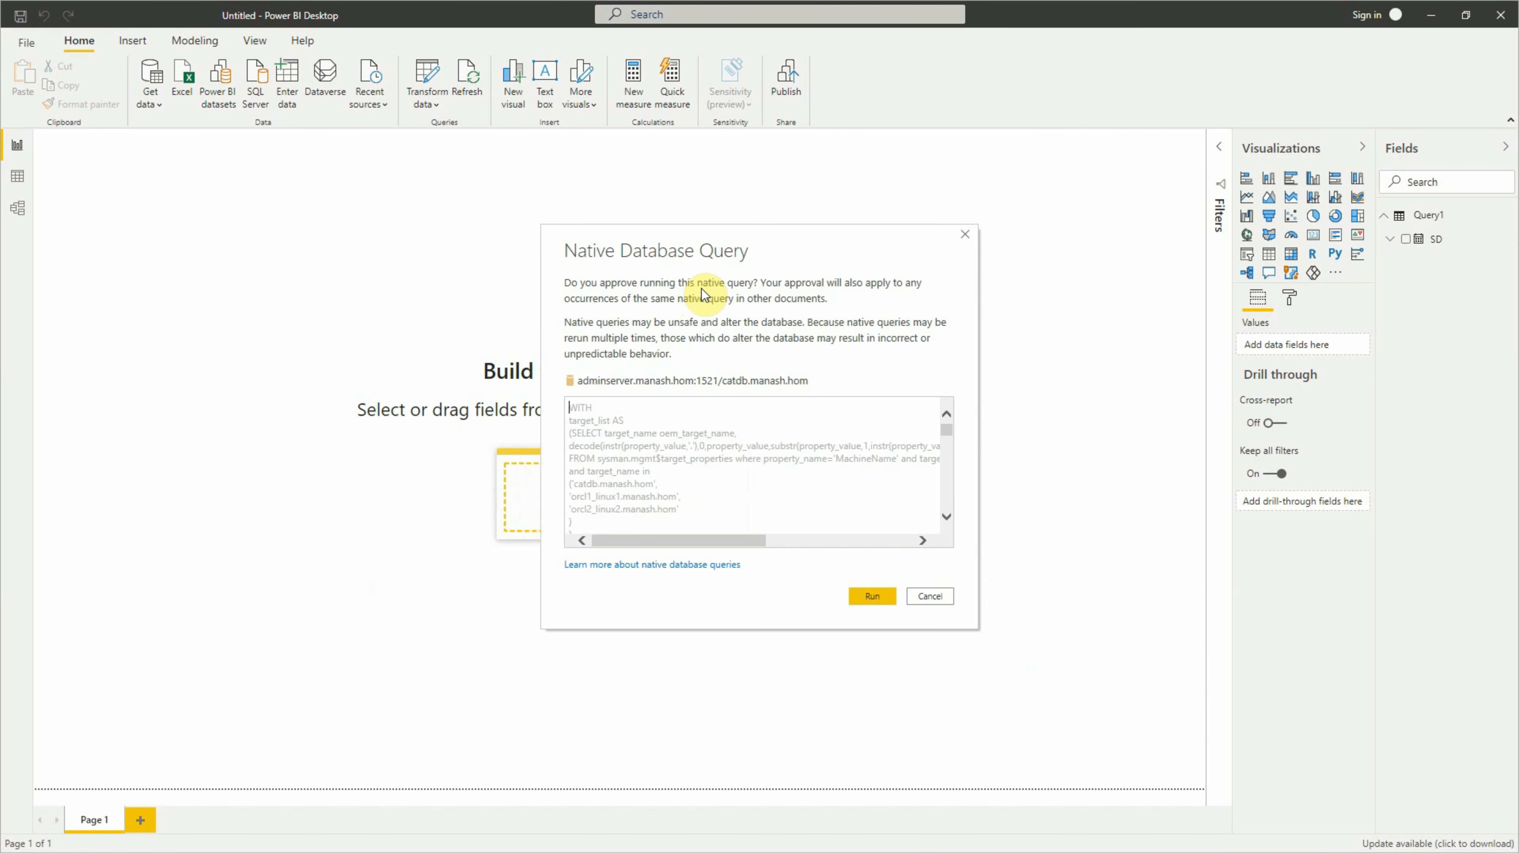
left_click(870, 595)
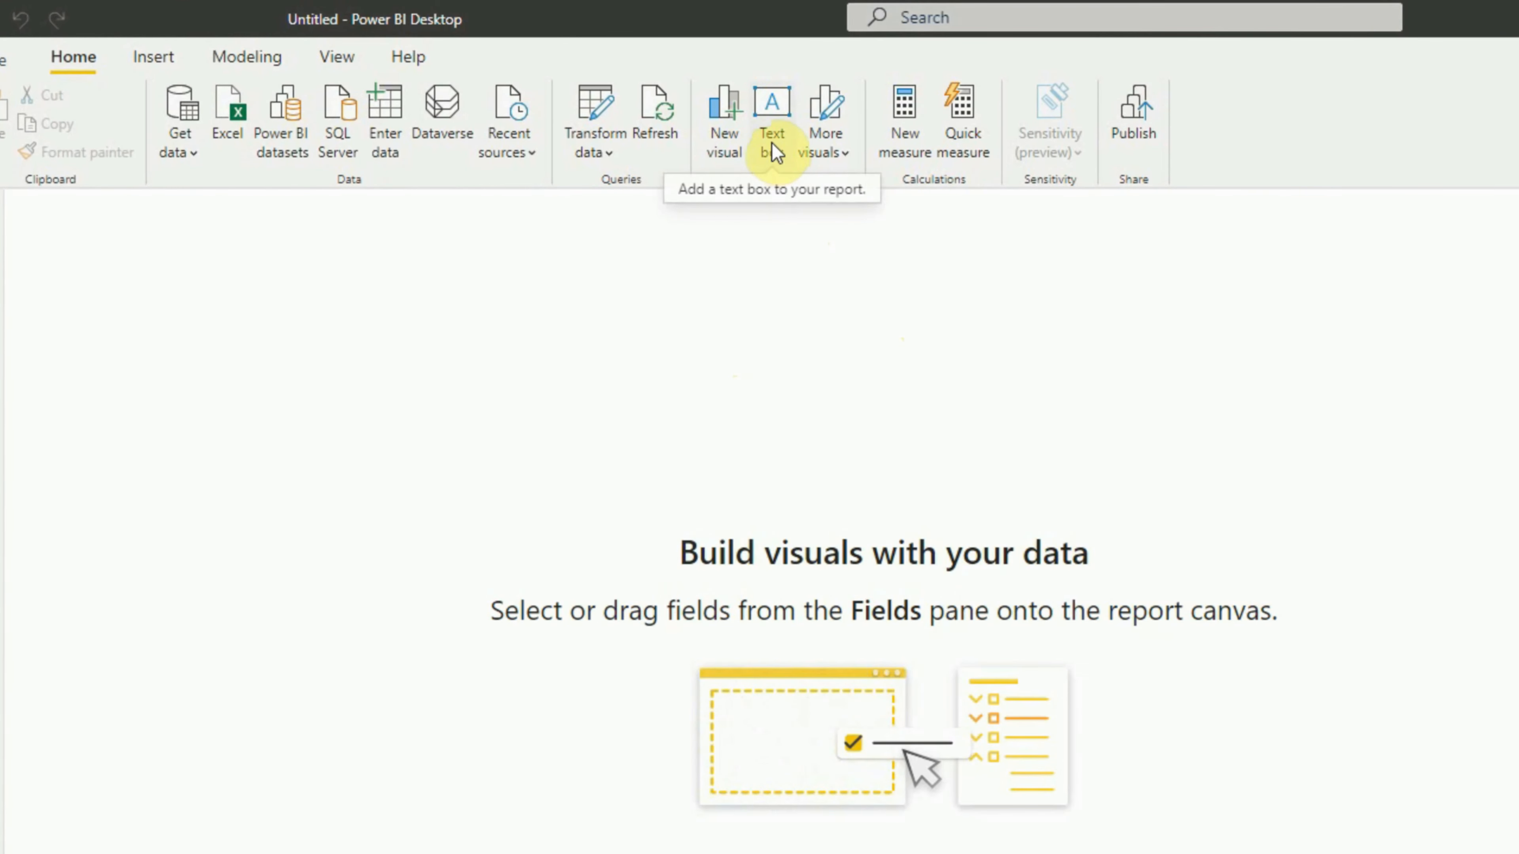
- Insert a text box across the top of the report page, shrink it to one line high, and enter "DB ENV HEALTH REPORT"
left_click(777, 155)
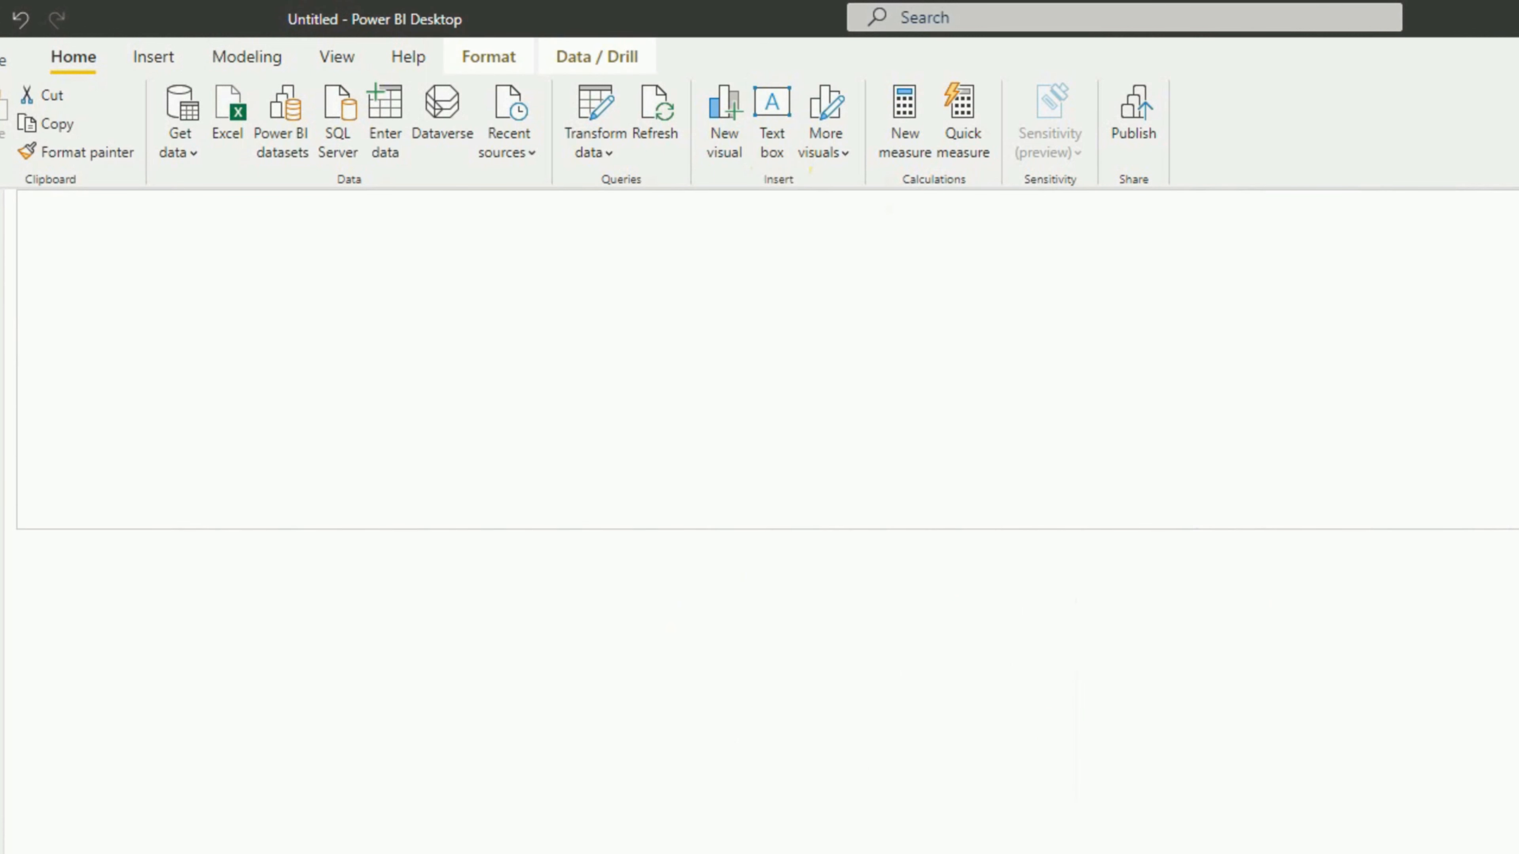
left_click_drag(790, 526, 800, 226)
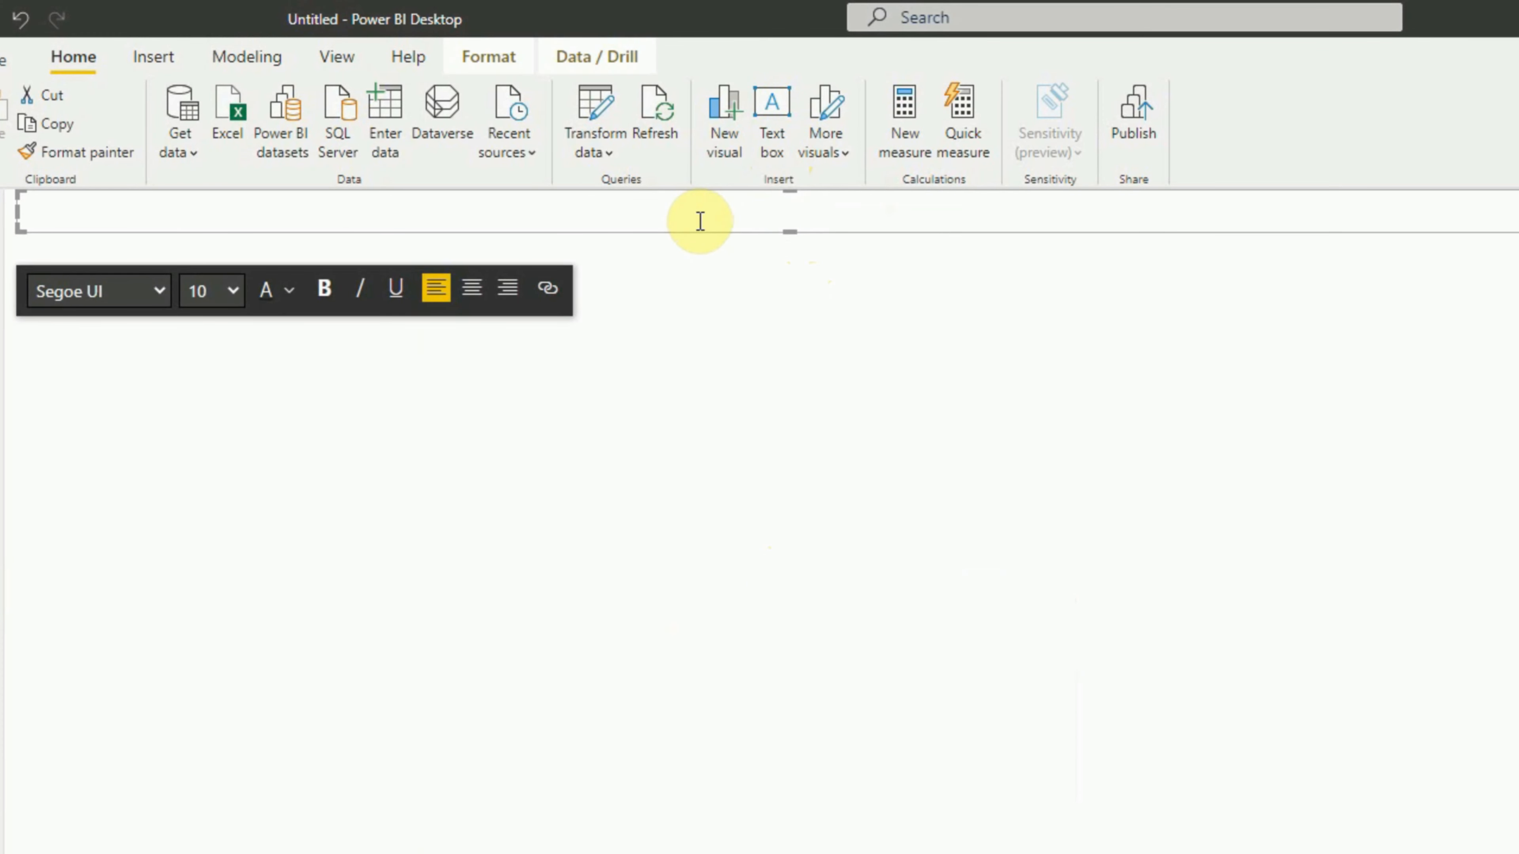
type("DB ENV HEALTH REPORT")
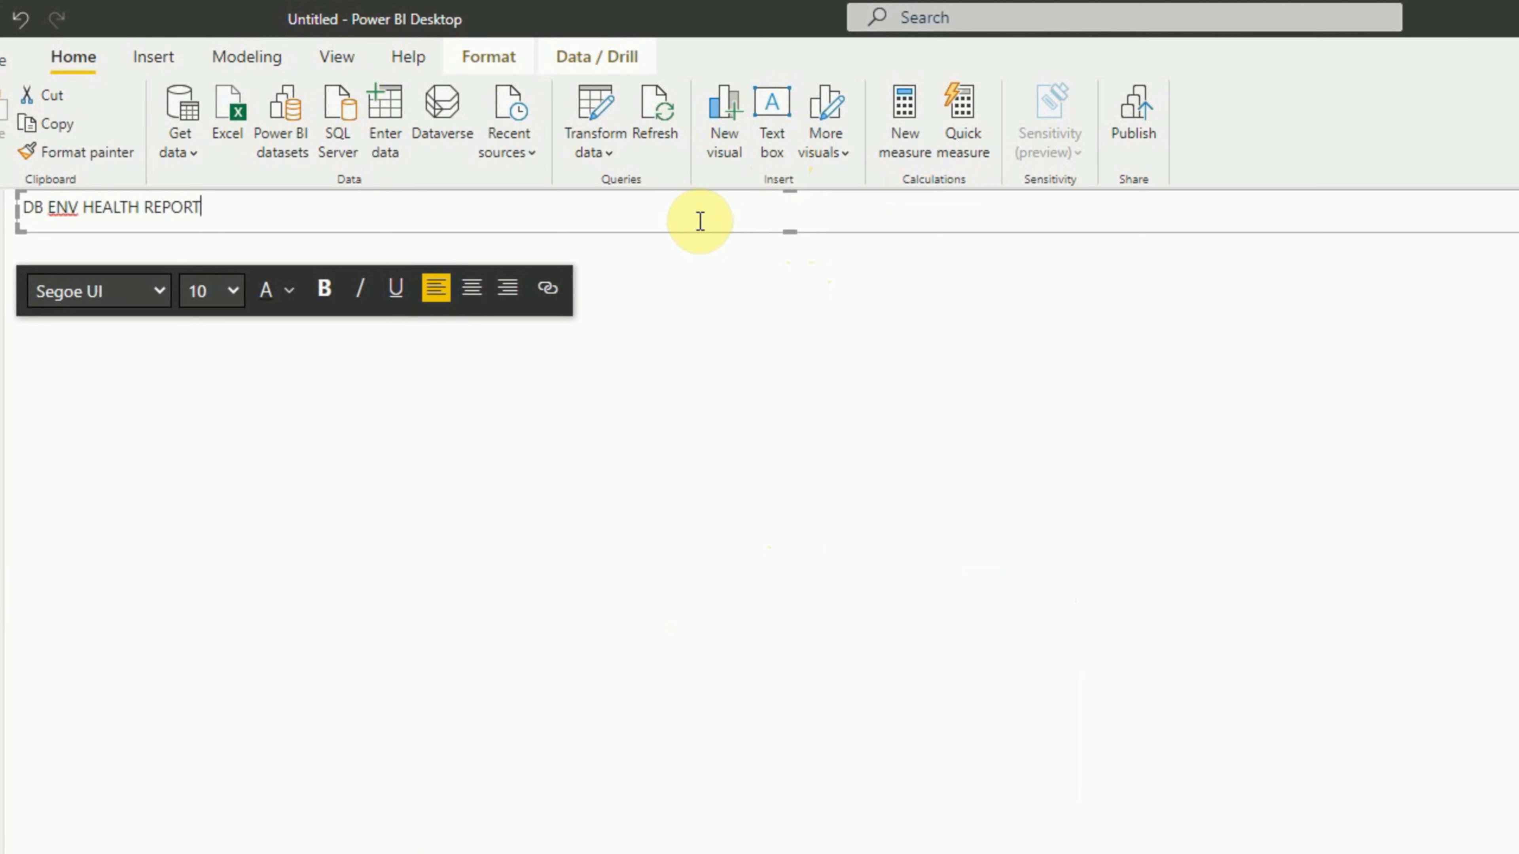
- Format the whole report title as 16-point bold text and centre it in its text box
key("ctrl+a")
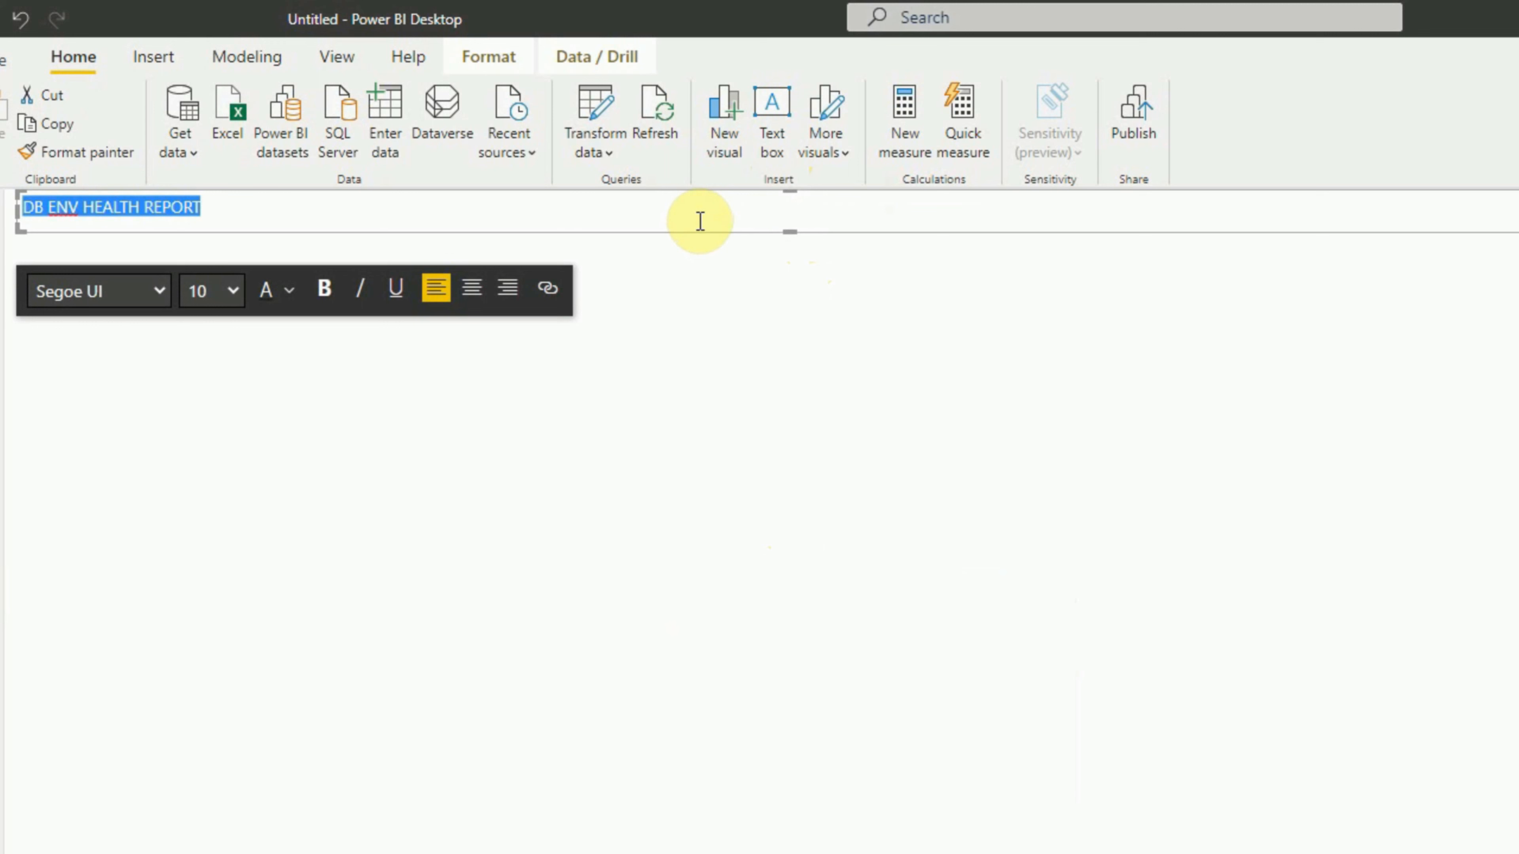
left_click(233, 291)
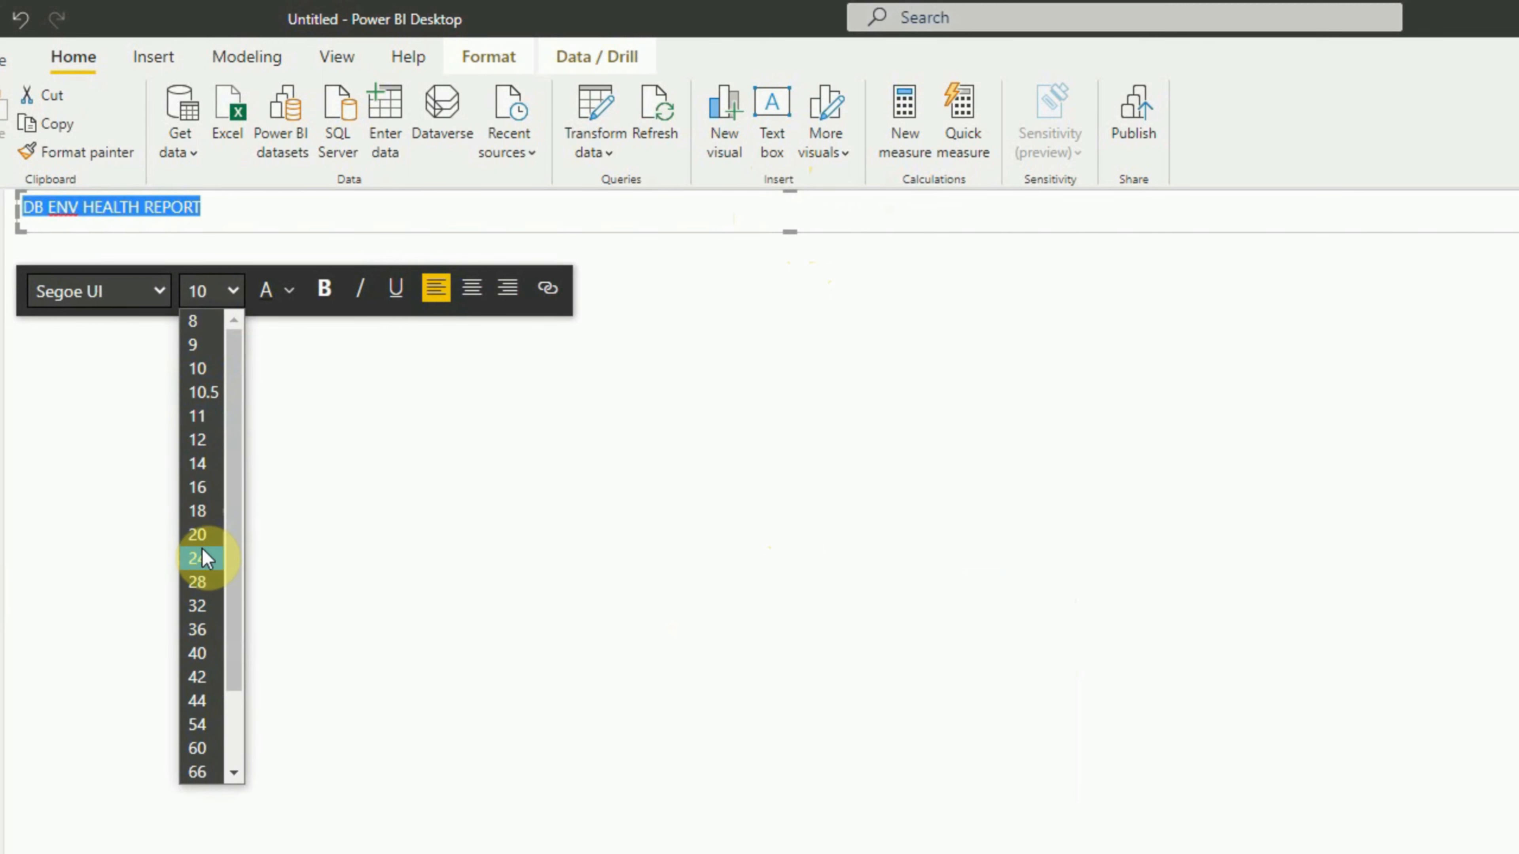
left_click(201, 488)
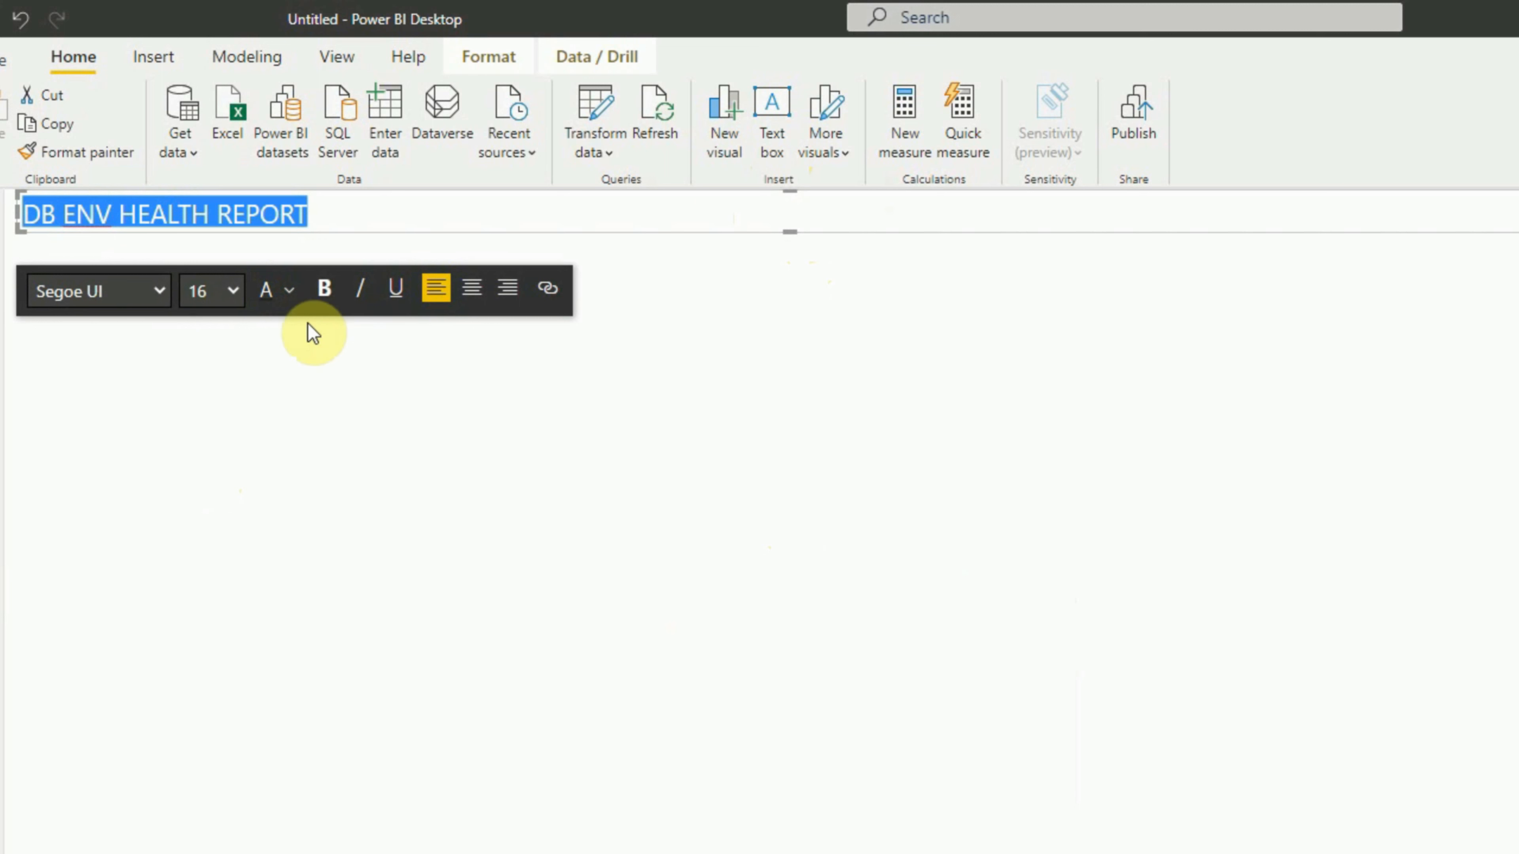
left_click(323, 293)
left_click(472, 290)
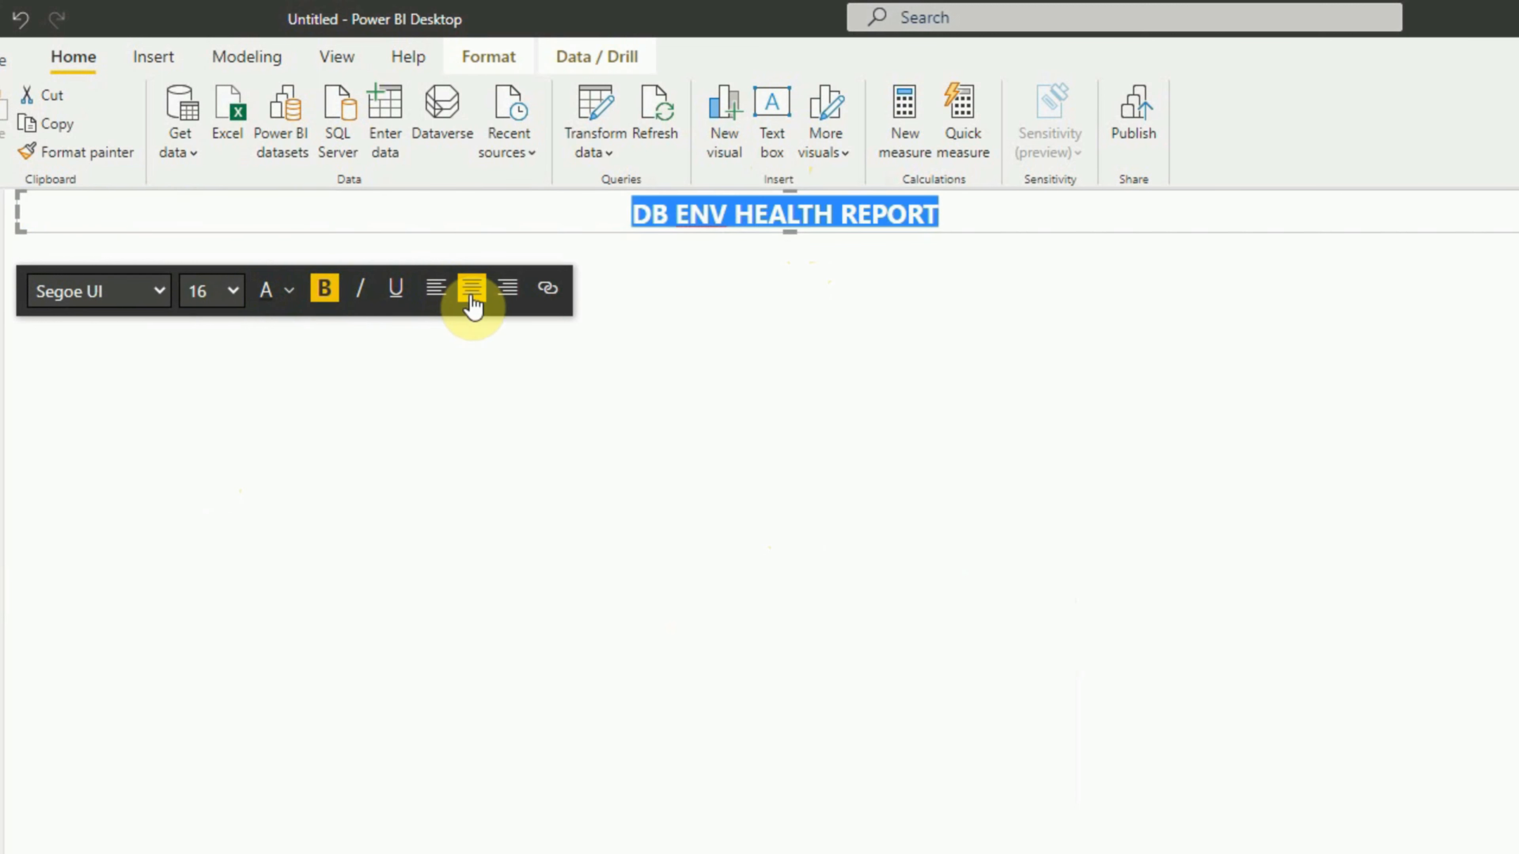
left_click(826, 498)
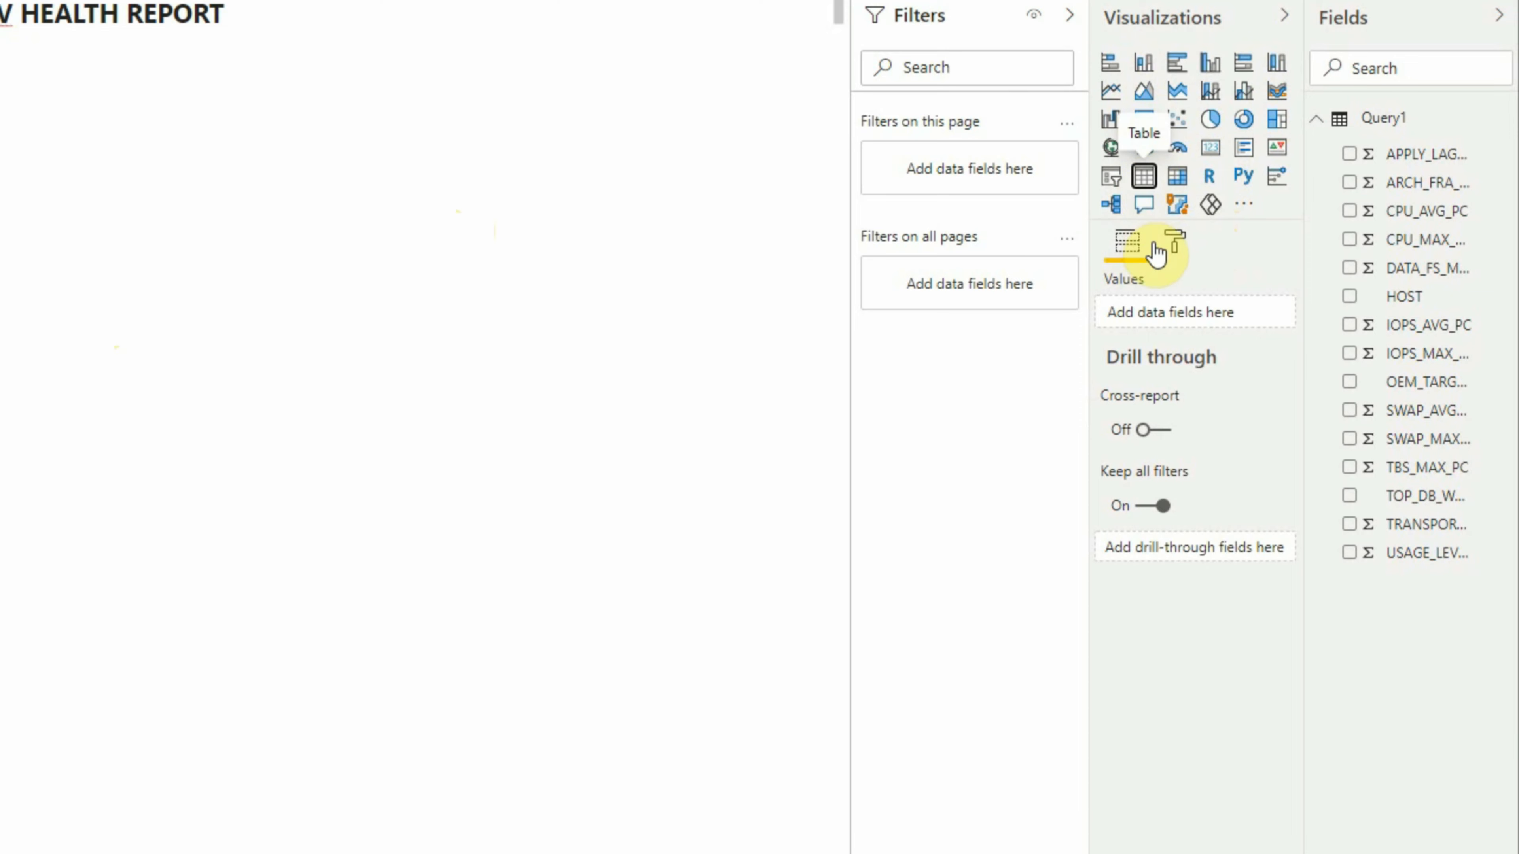
- Add an empty table visual to the page, enlarge it up to just below the title, and make room for reading the full field names
left_click(1144, 176)
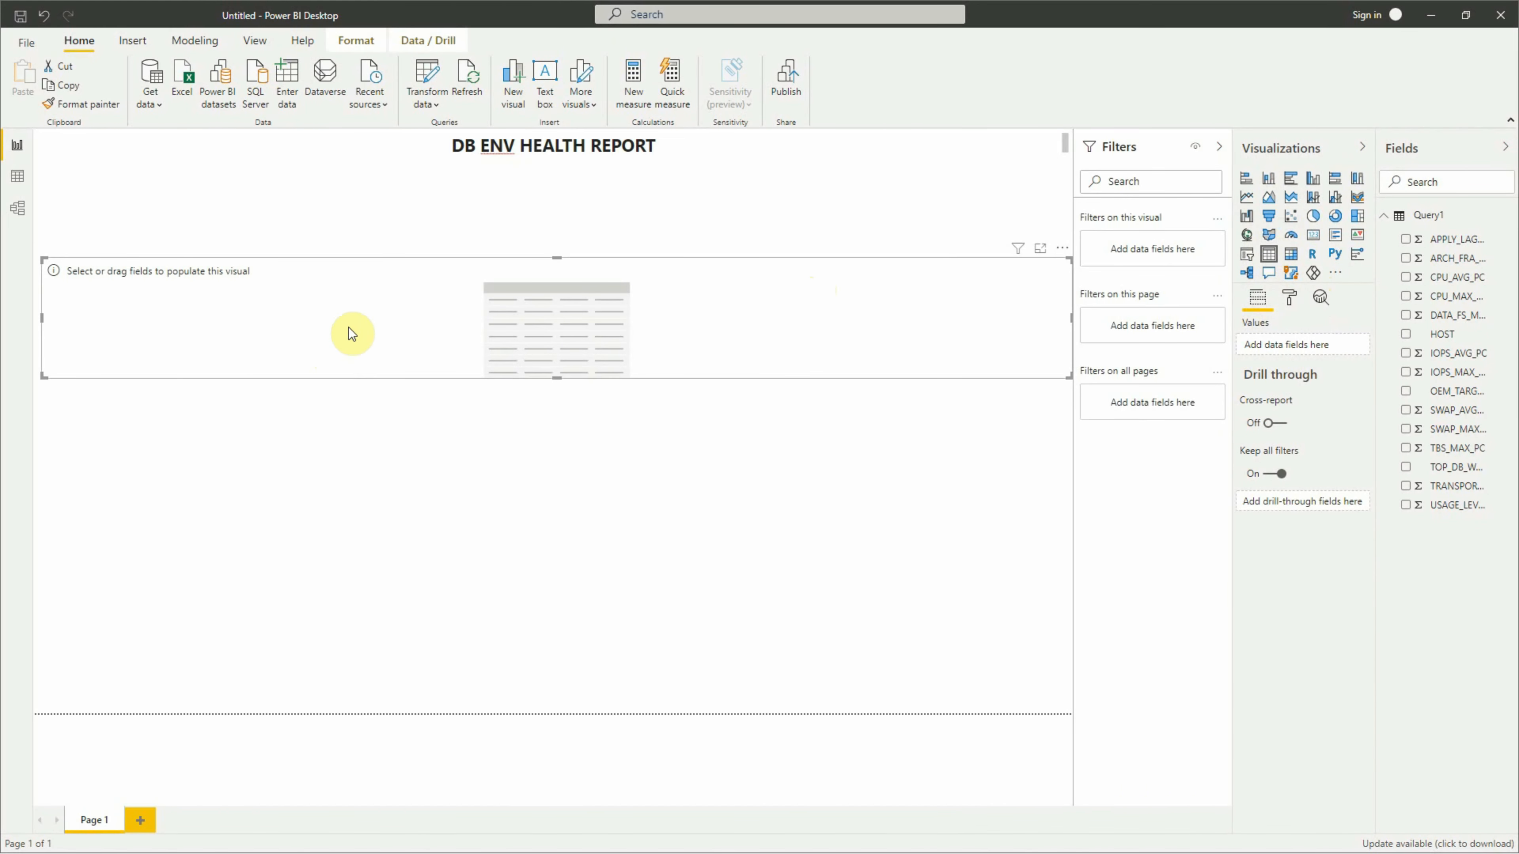
left_click_drag(556, 258, 566, 175)
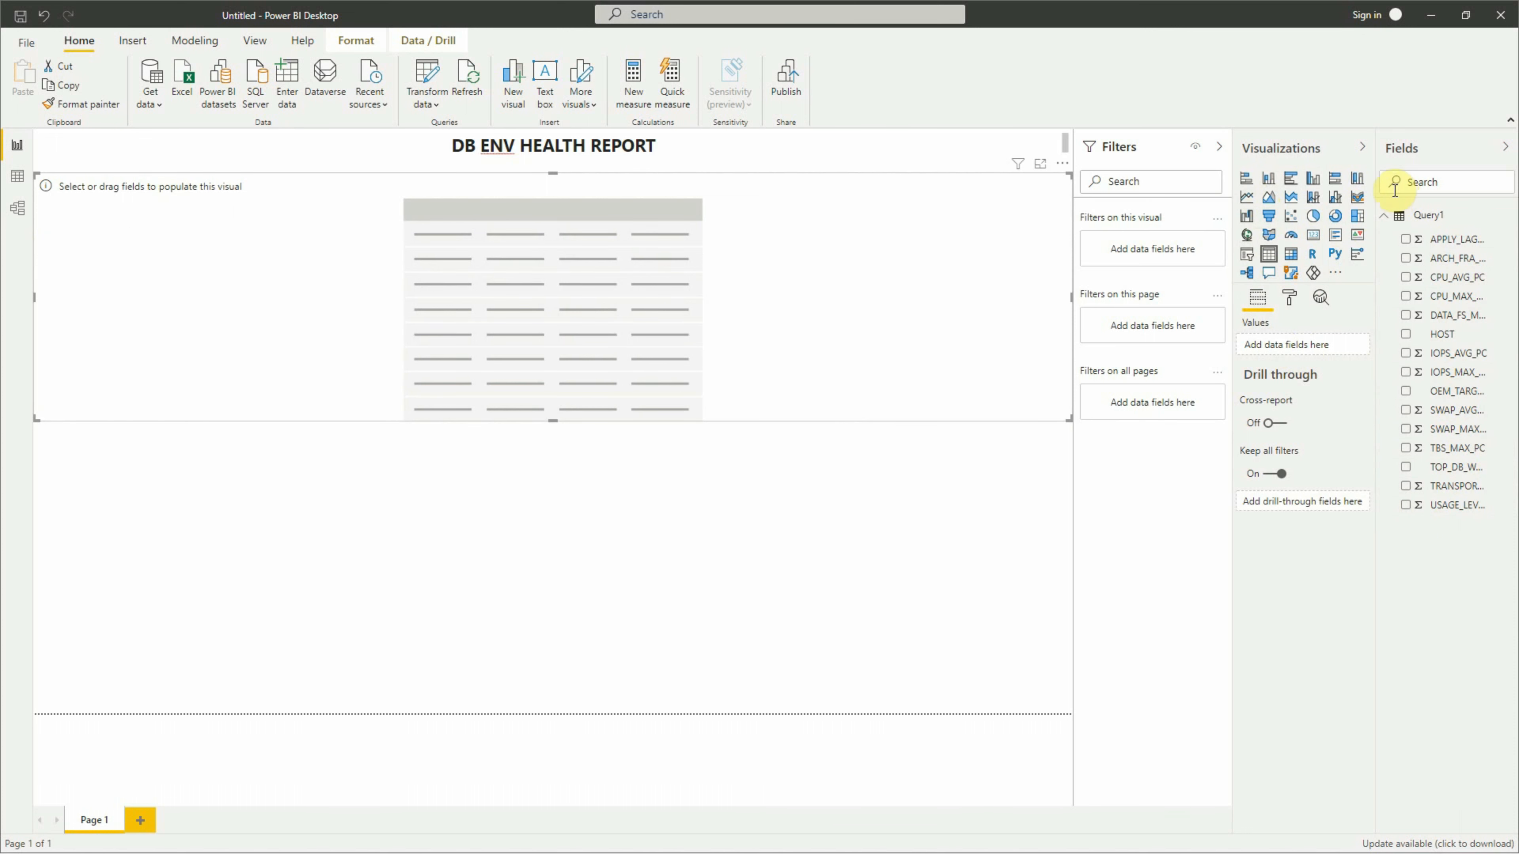
left_click(1220, 149)
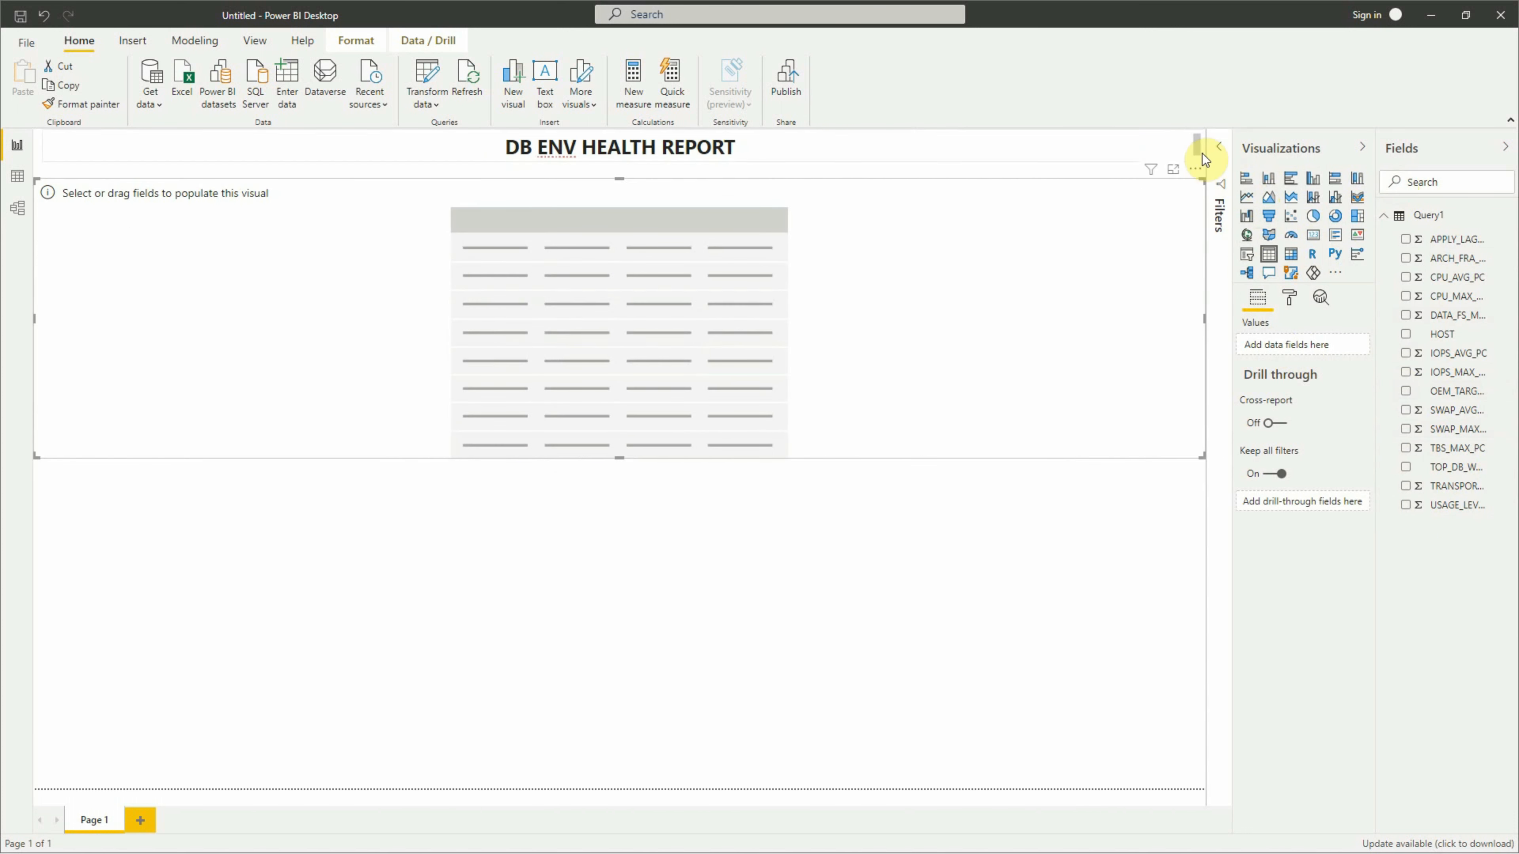
left_click(1363, 150)
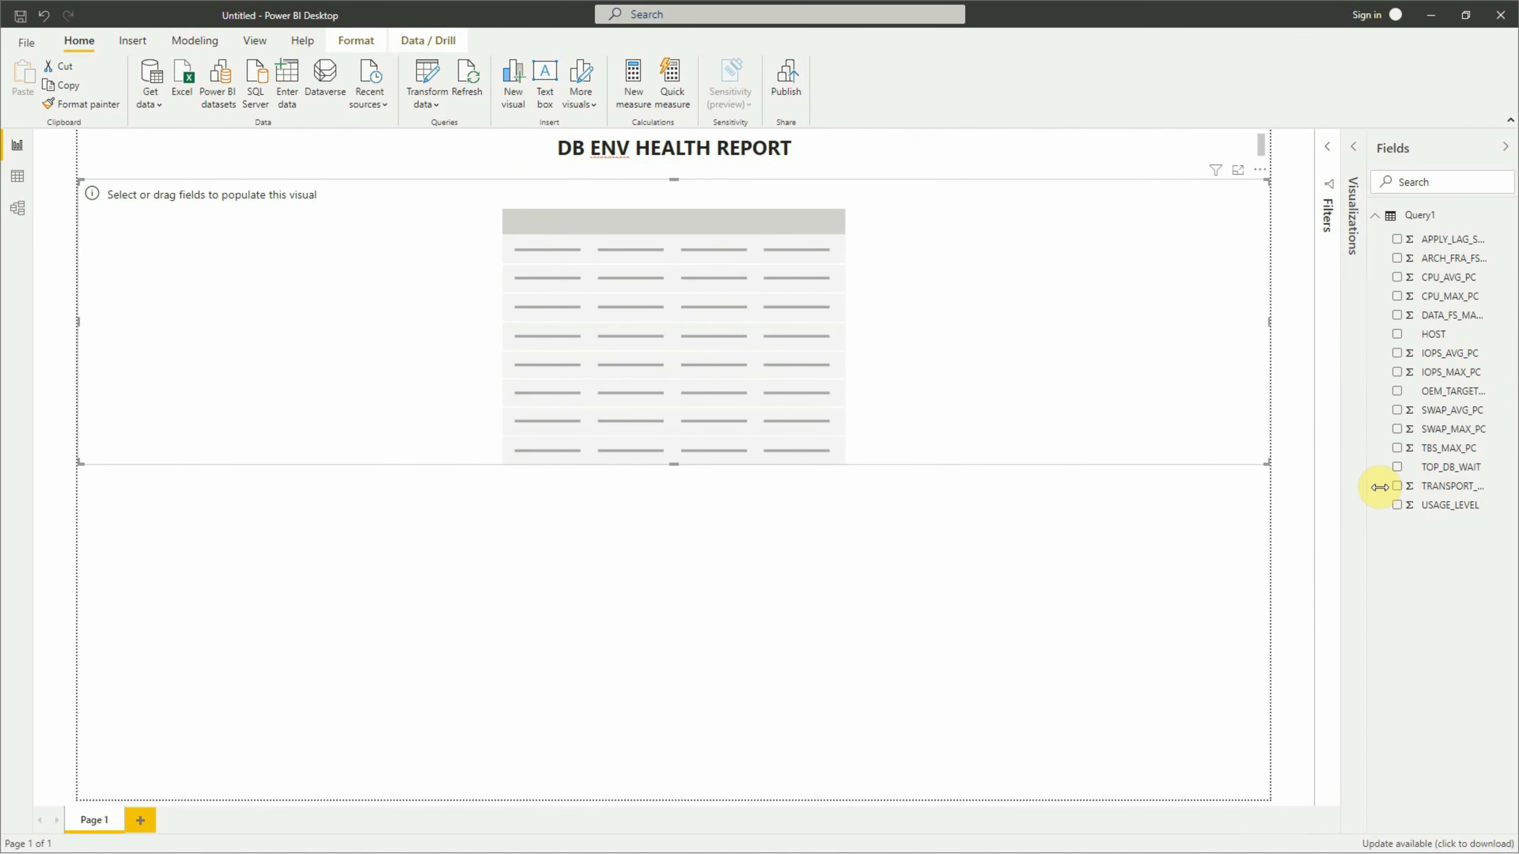
left_click_drag(1356, 491, 1344, 490)
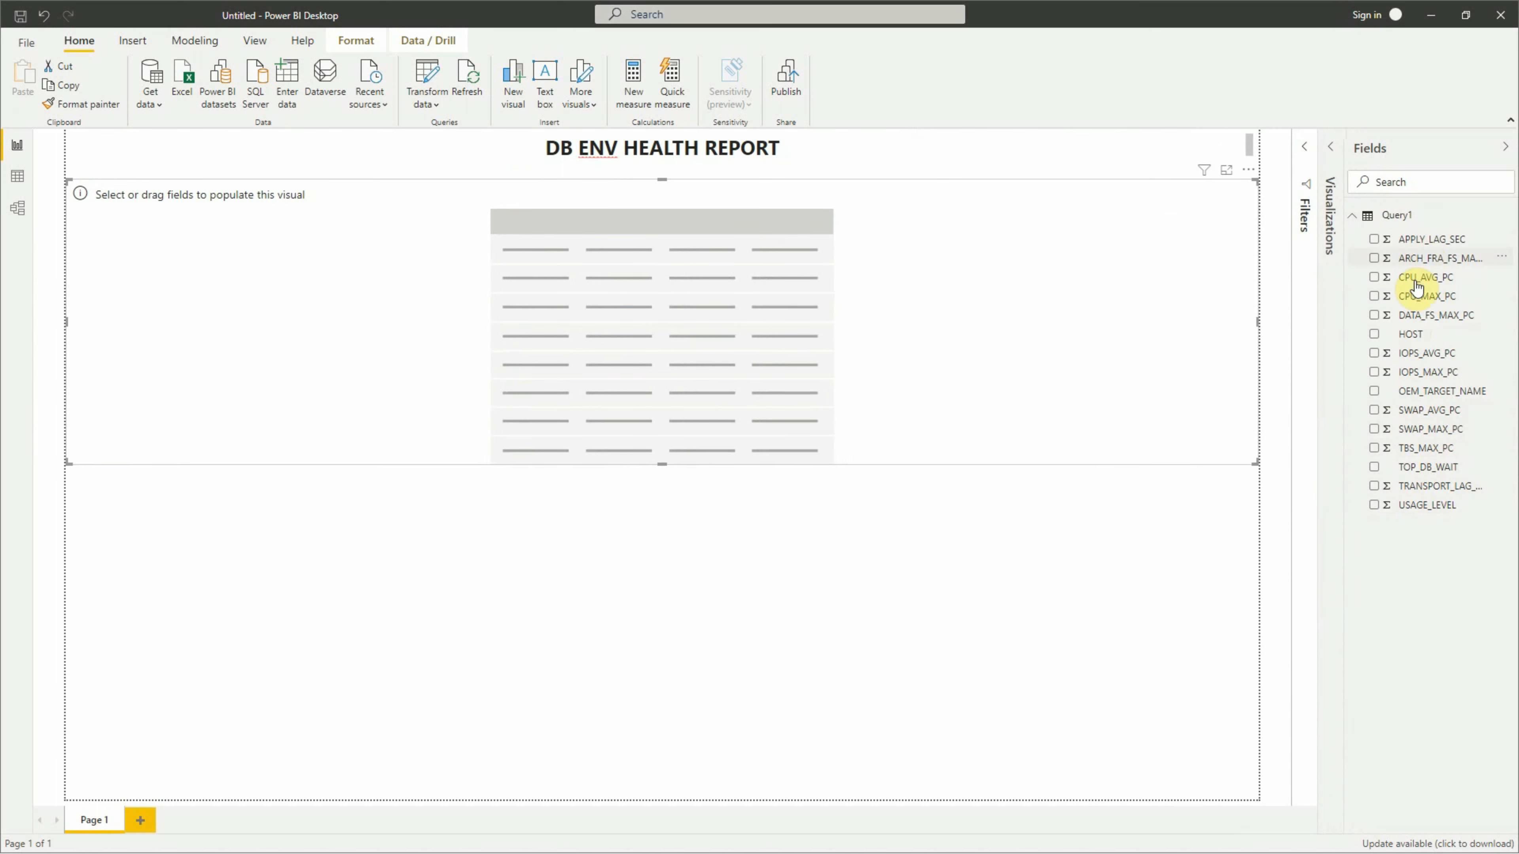
- Add OEM_TARGET_NAME, HOST, CPU_MAX_PC, CPU_AVG_PC, SWAP_MAX_PC and SWAP_AVG_PC from Query1 to the table, in that order
left_click(1375, 392)
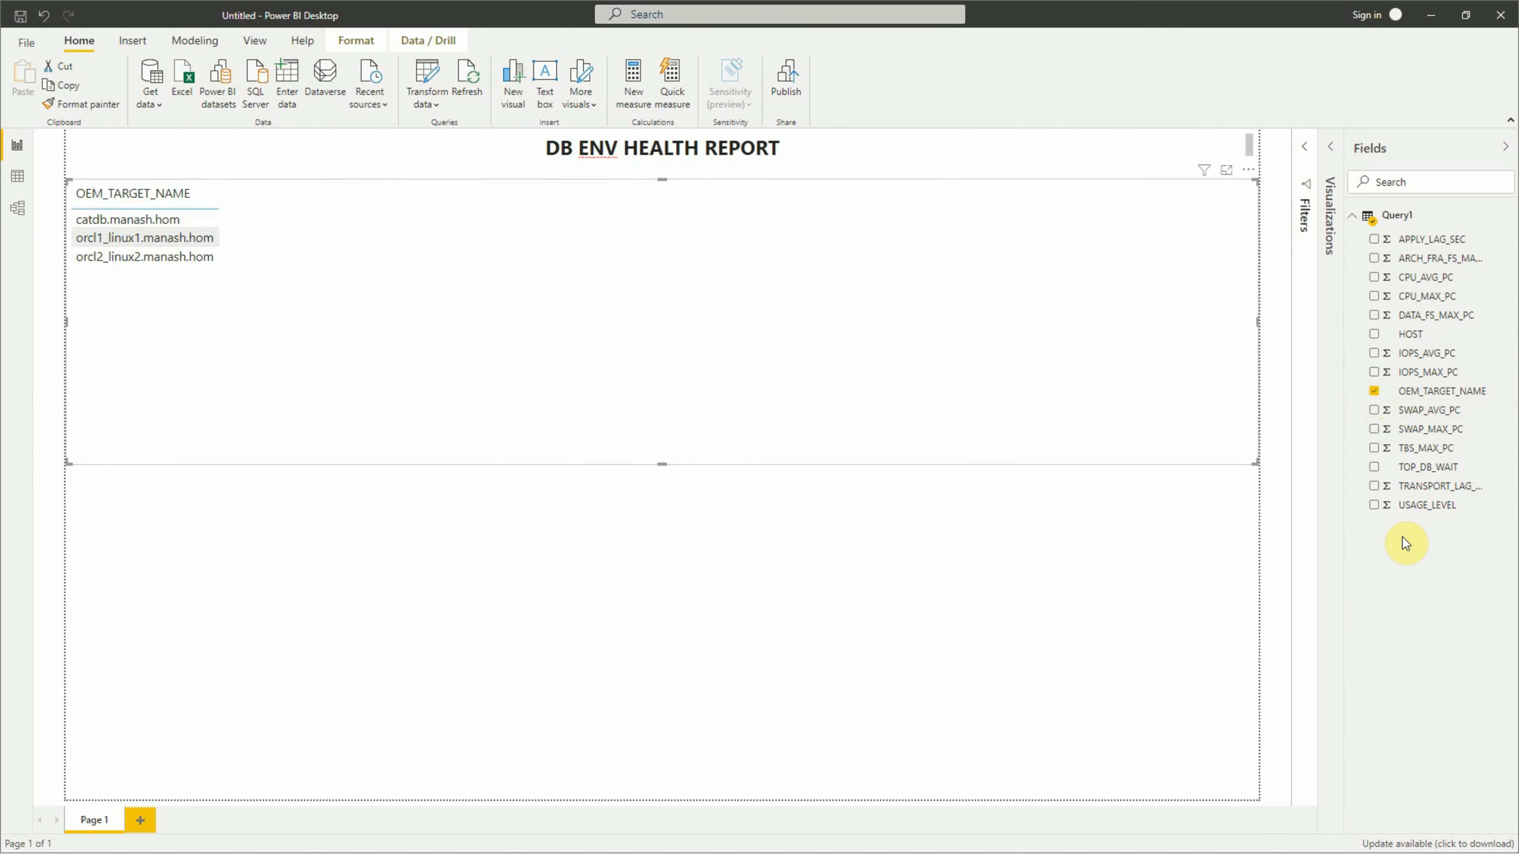
left_click(1375, 334)
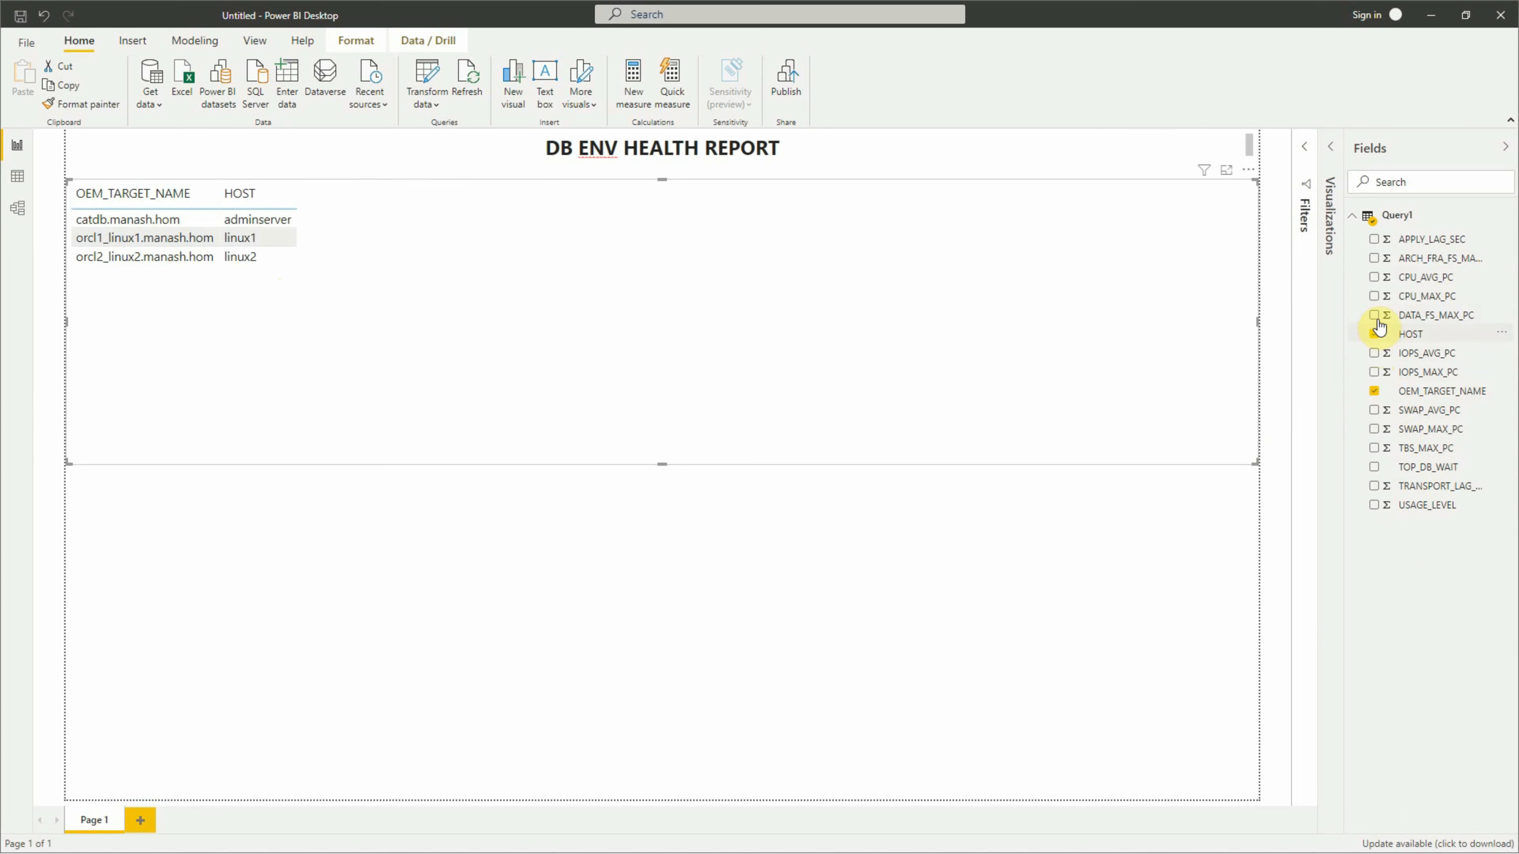
left_click(1375, 297)
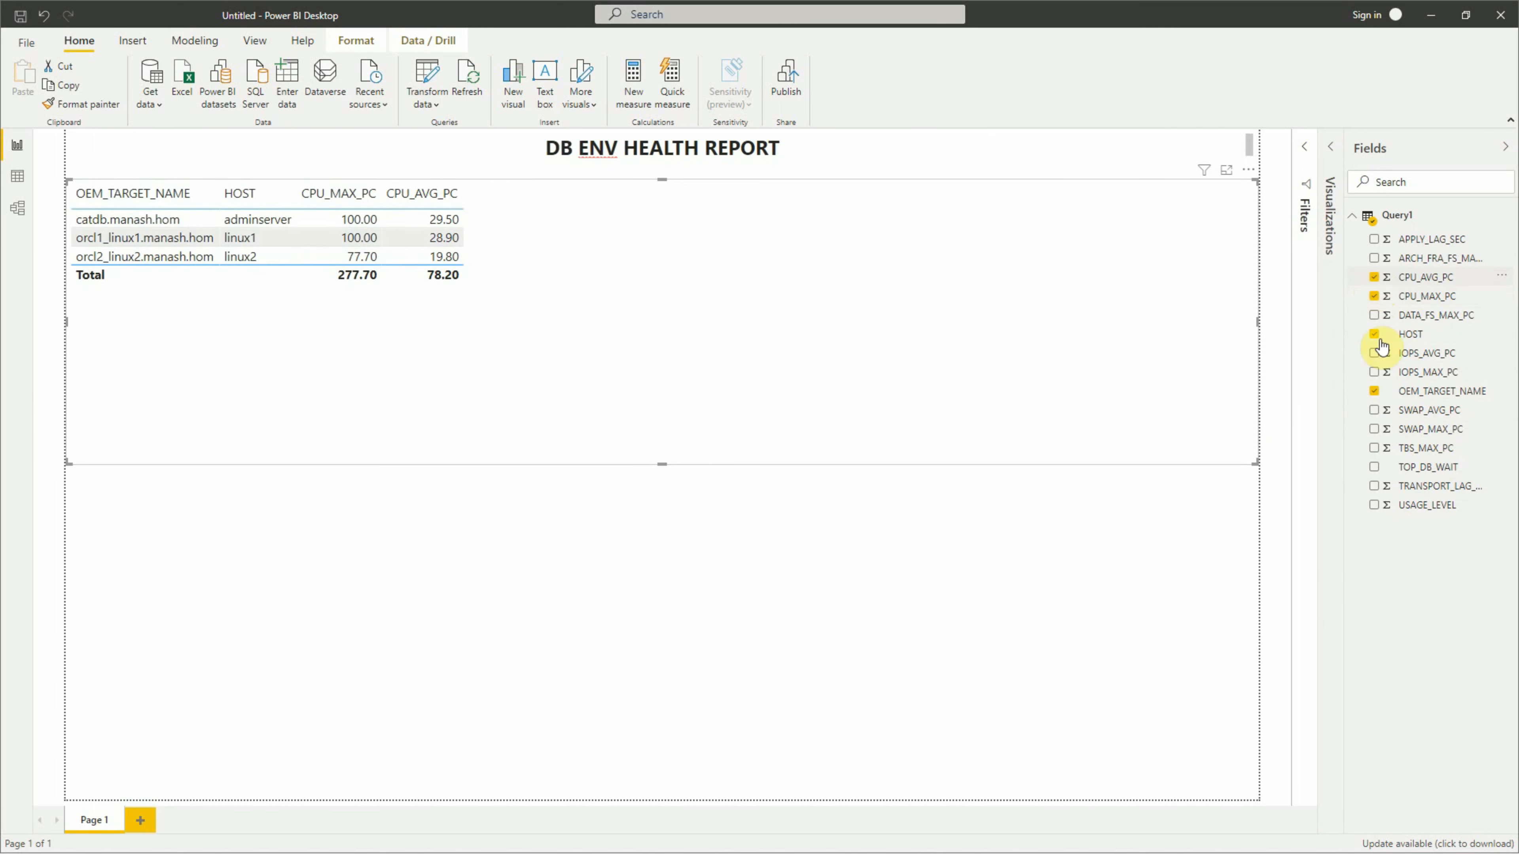
left_click(1374, 411)
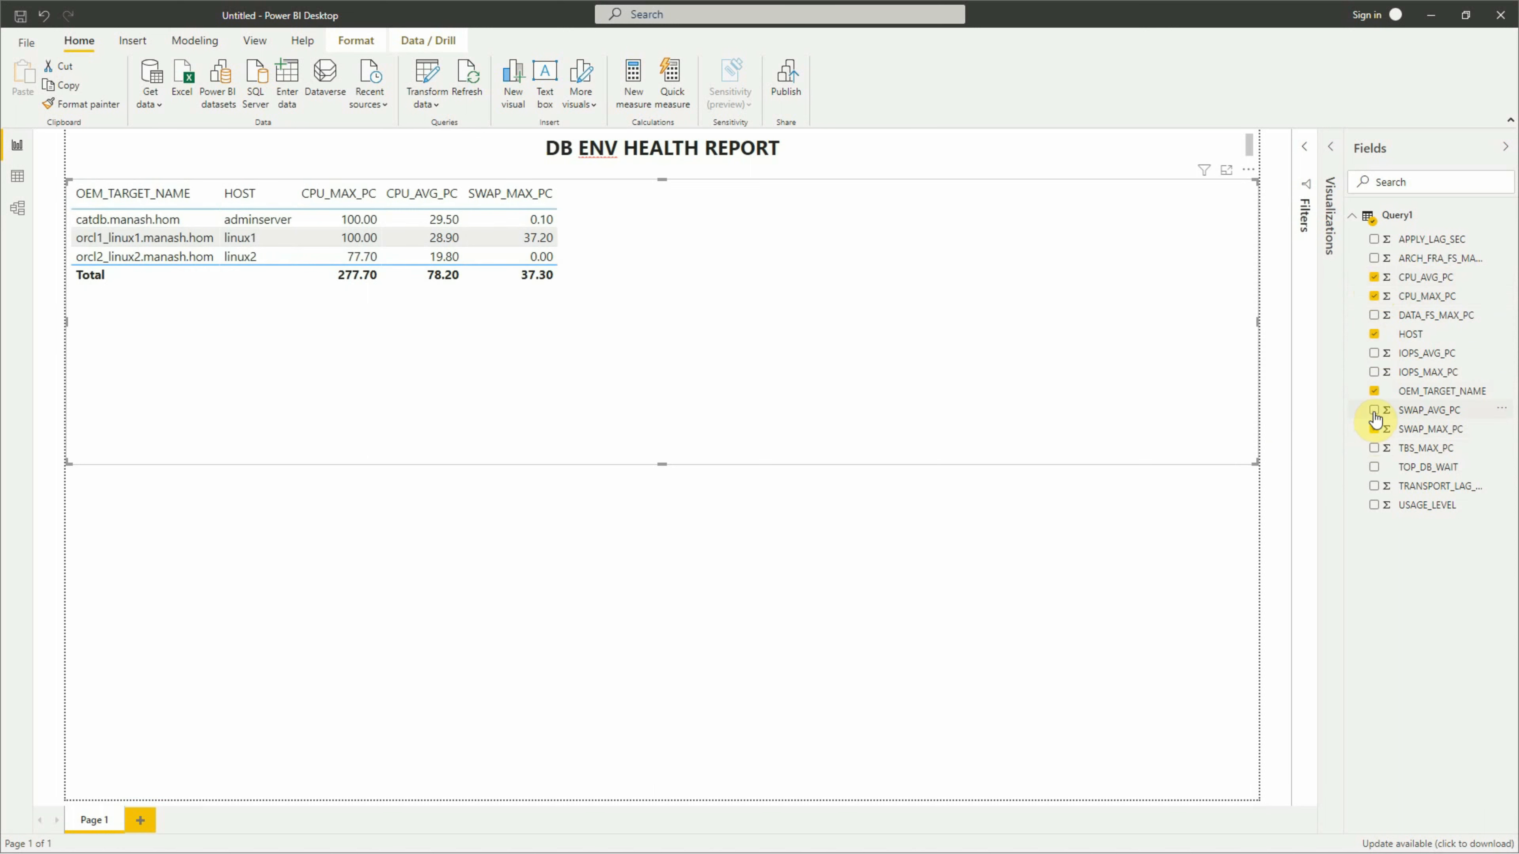
- Add IOPS_MAX_PC, IOPS_AVG_PC, DATA_FS_MAX_PC, ARCH_FRA_FS_MAX_PC, TBS_MAX_PC, APPLY_LAG_SEC and TOP_DB_WAIT to the table, in that order
left_click(1374, 374)
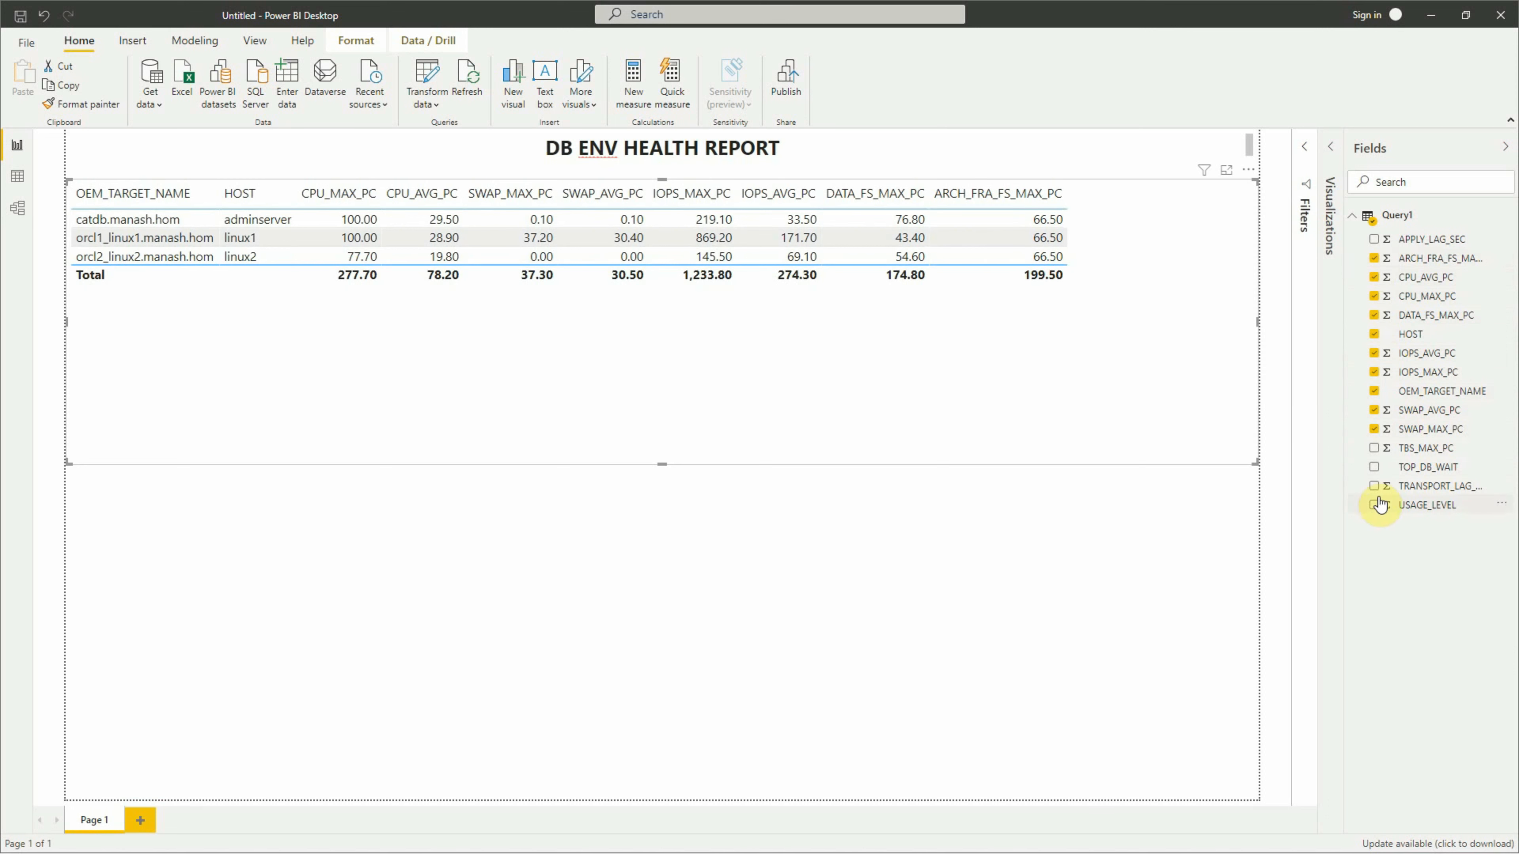
left_click(1374, 448)
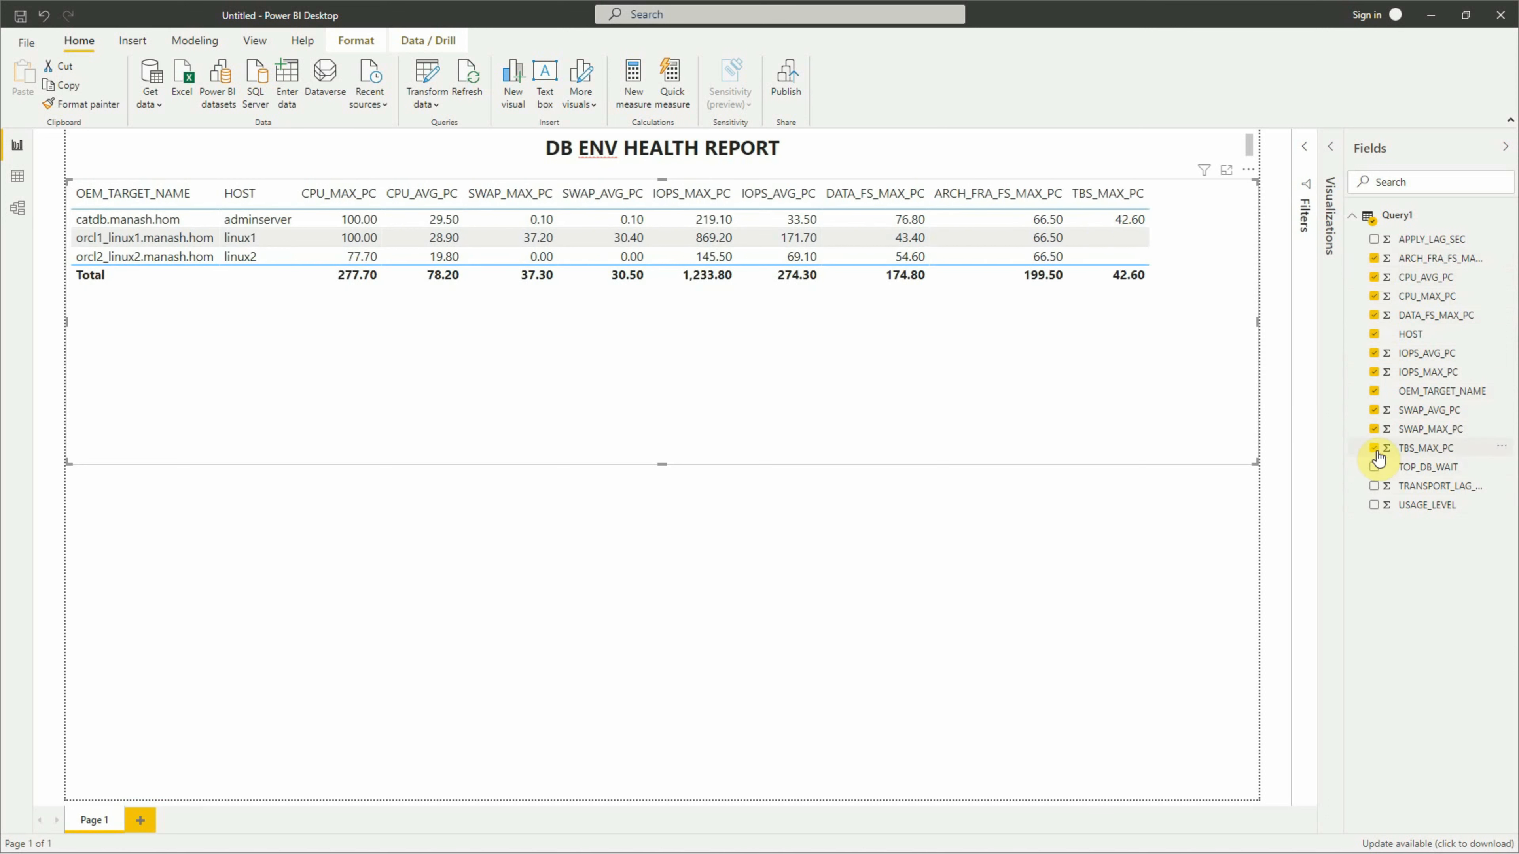
left_click(1374, 240)
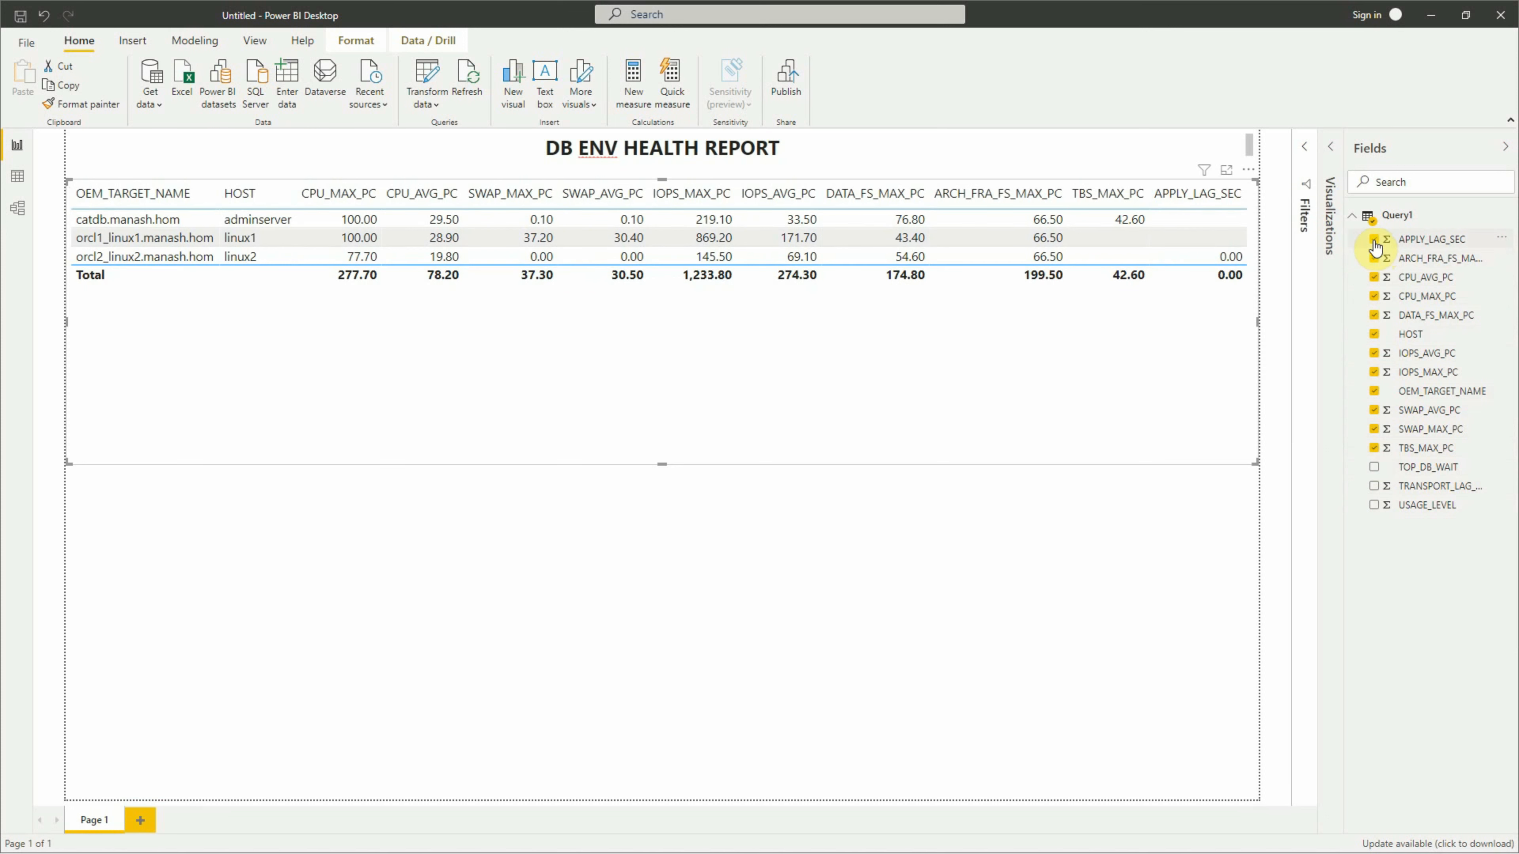
left_click(1374, 468)
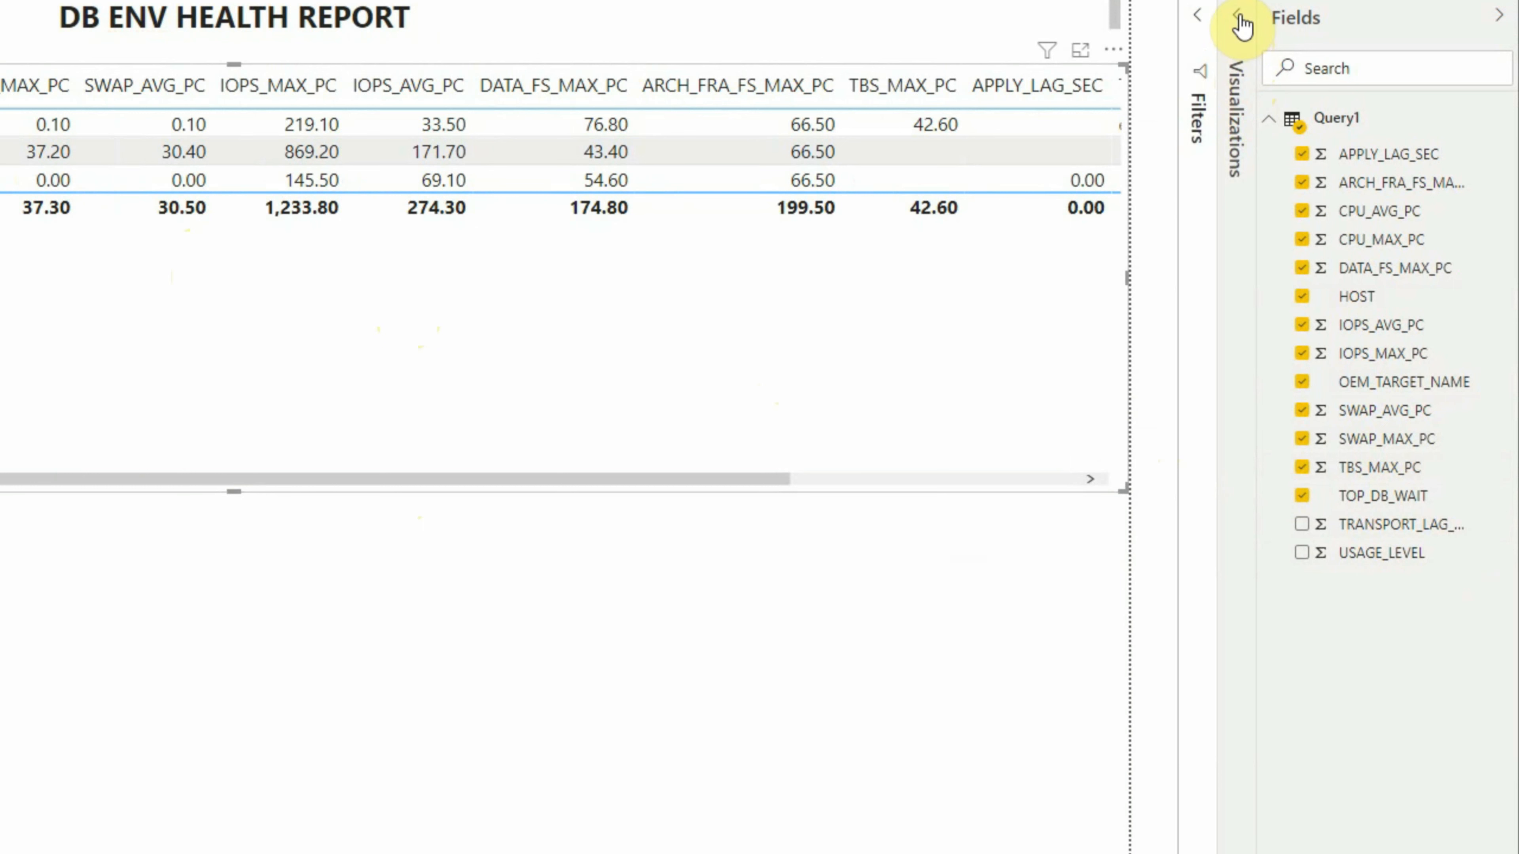
- Turn off the totals row in the health report table's formatting
left_click(1242, 26)
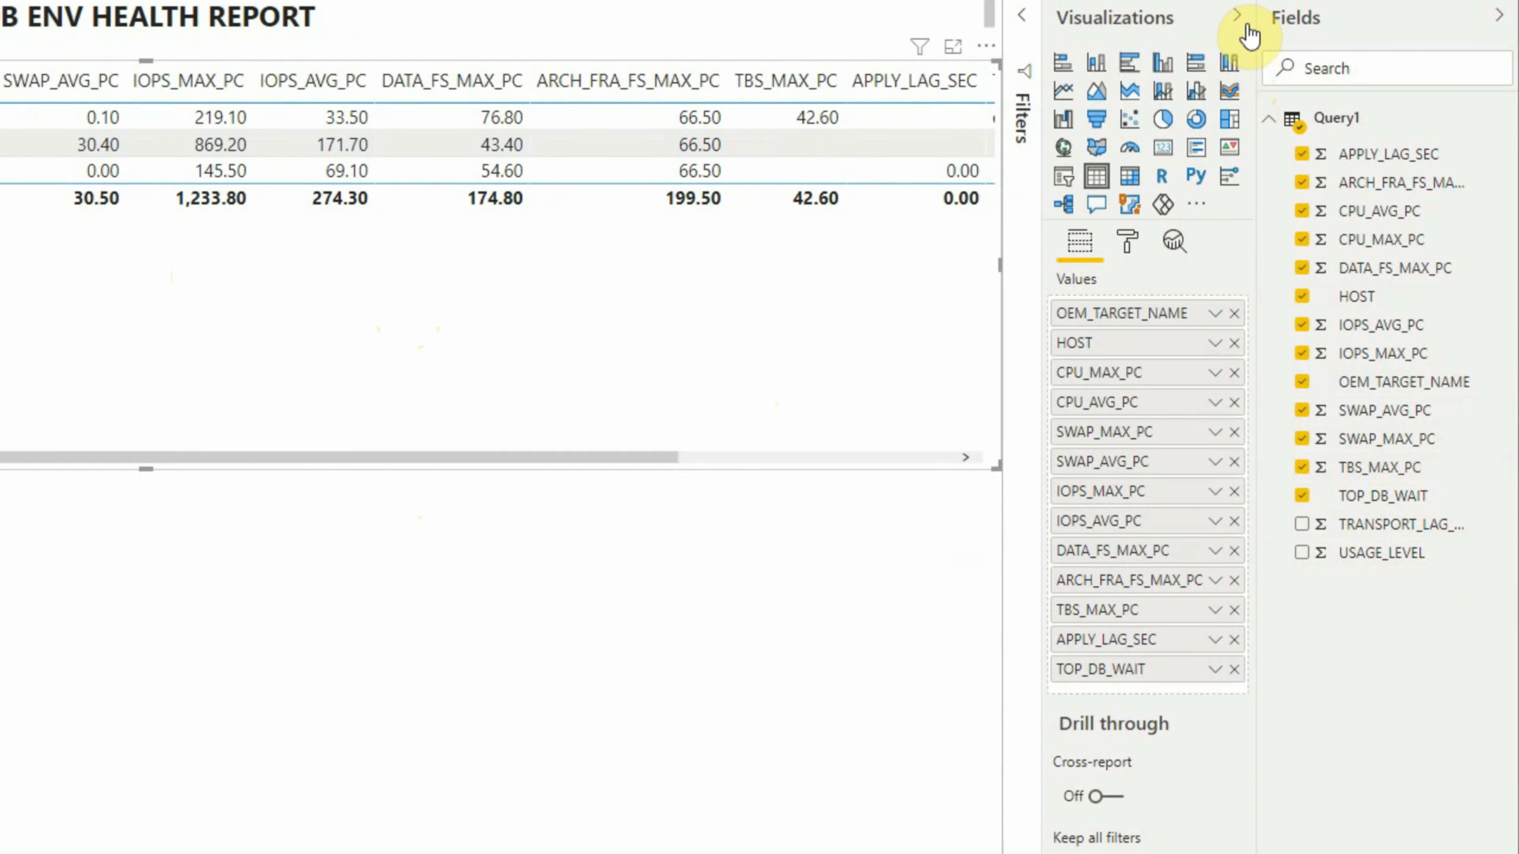
left_click(1126, 234)
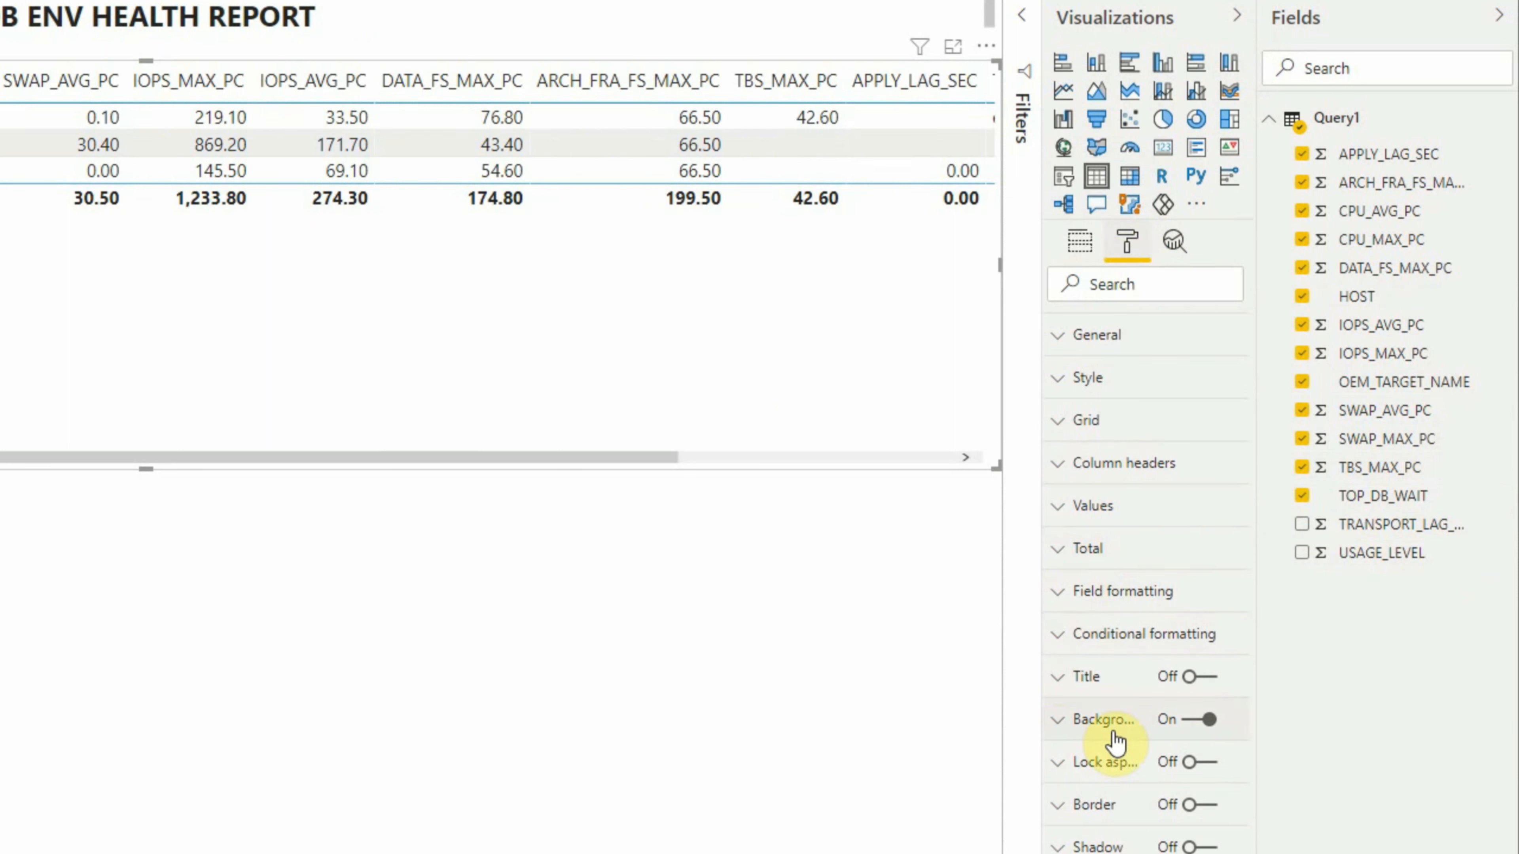
left_click(1061, 562)
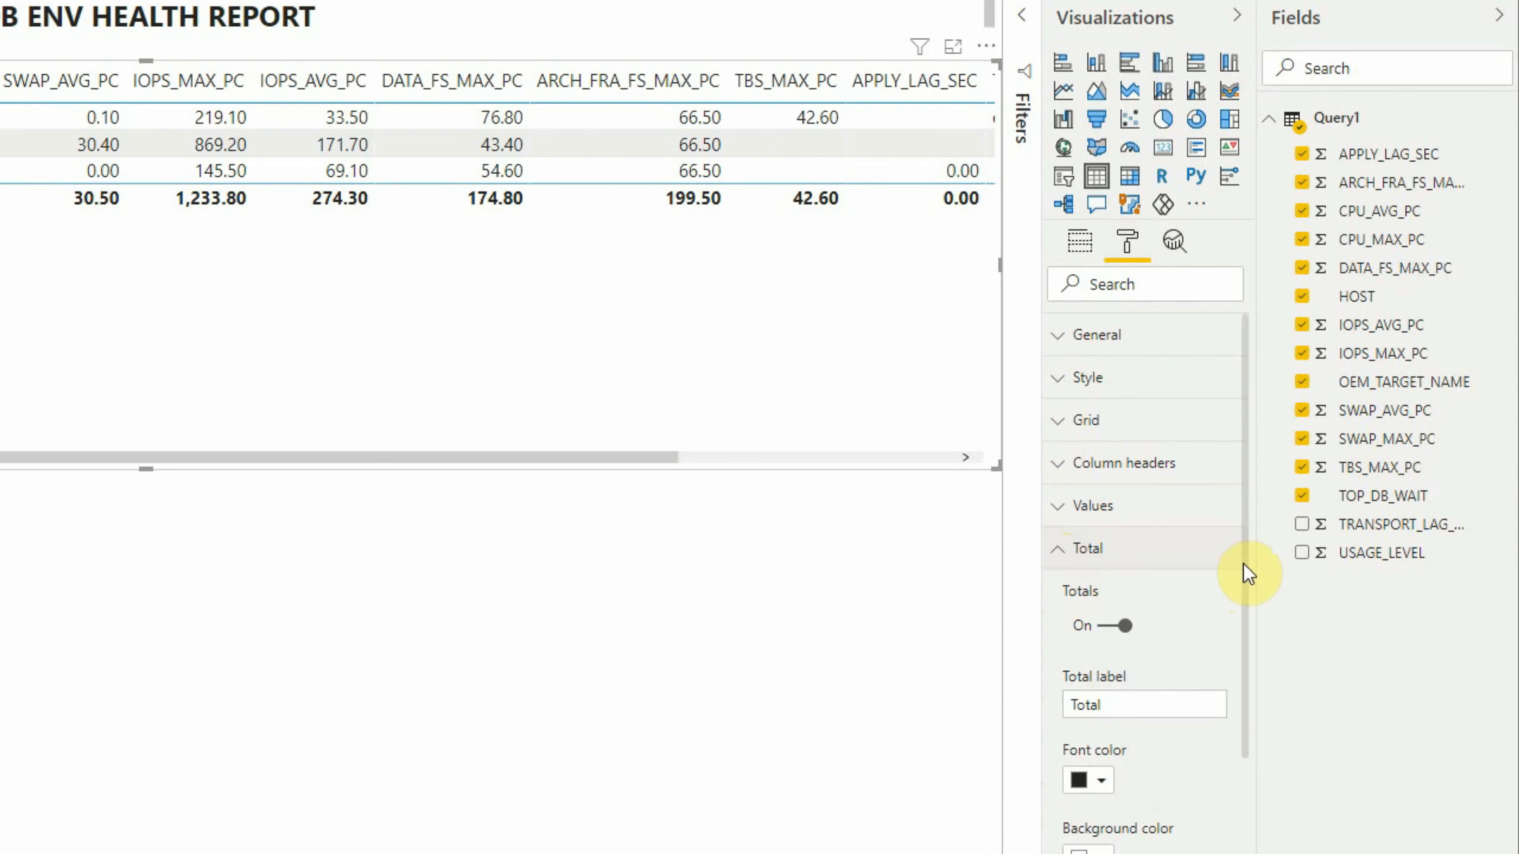
scroll(1238, 598, "down", 2)
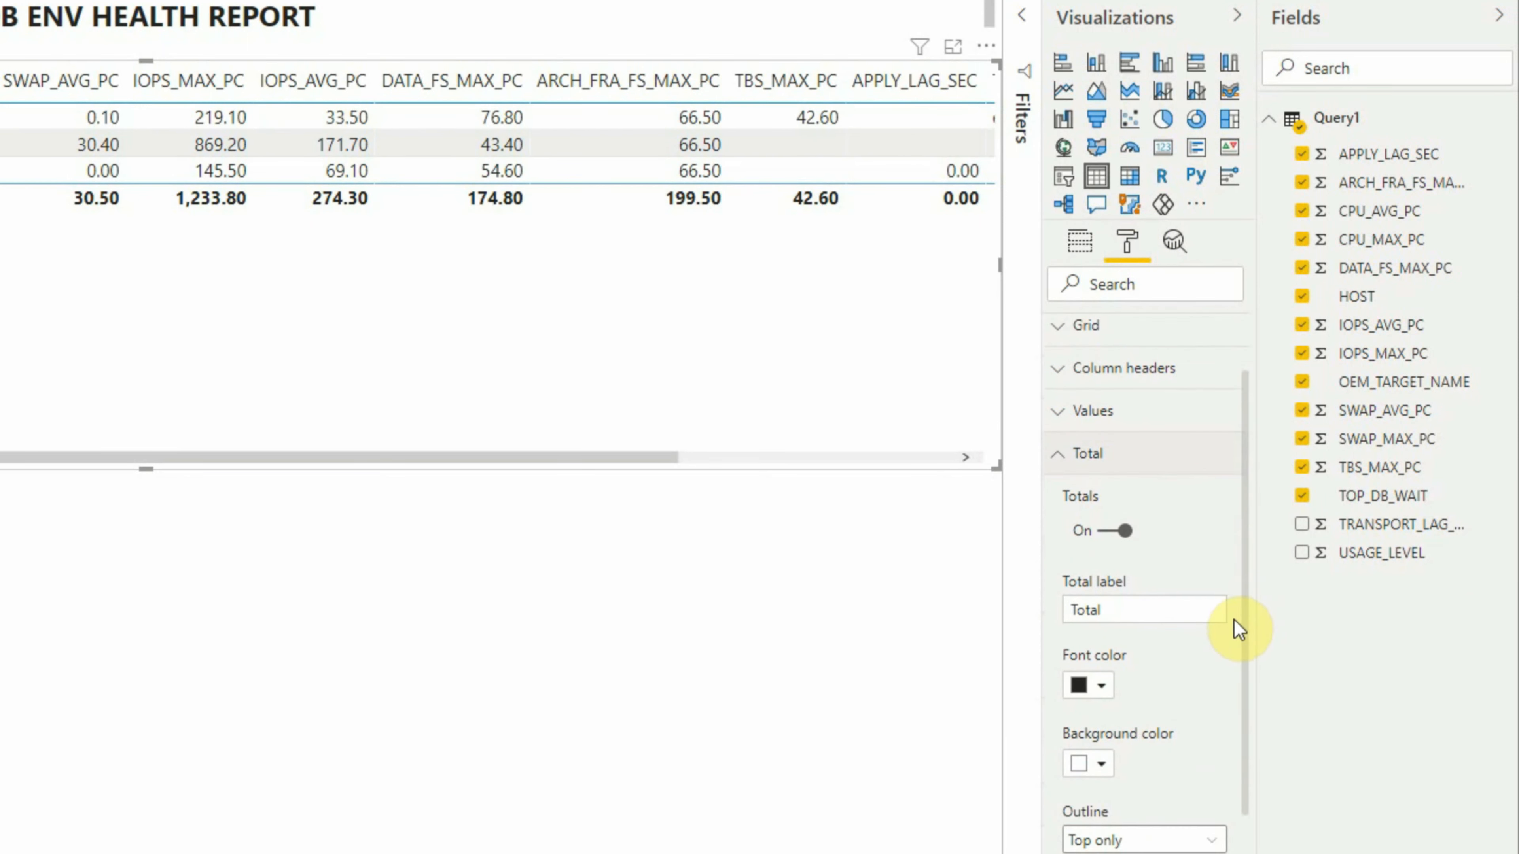
left_click(1101, 538)
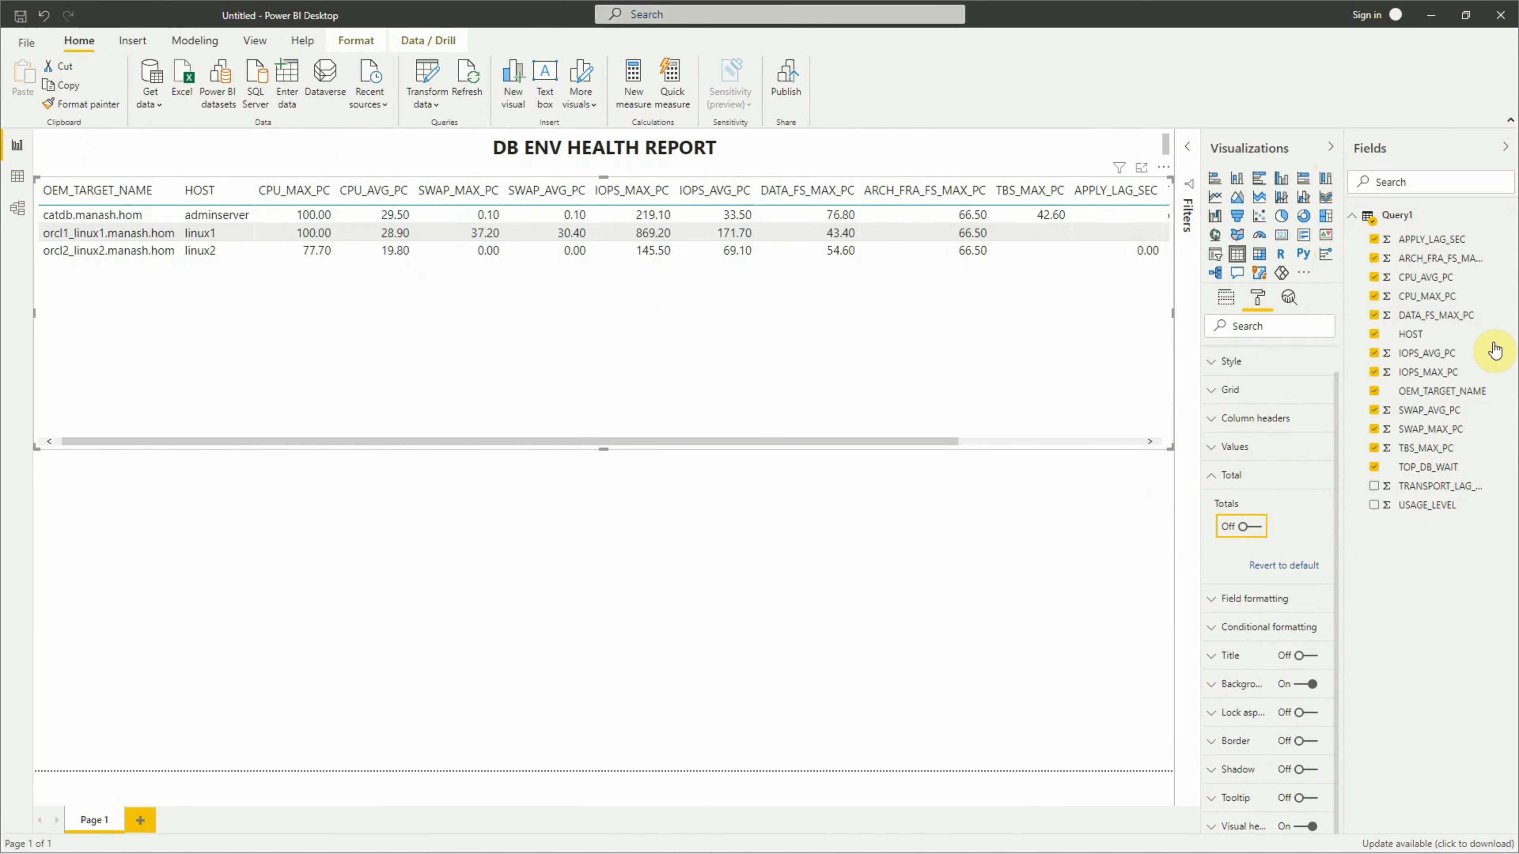
- Set the CPU_MAX_PC field of the health report table to 0 decimal places, after collapsing the Fields pane and the totals settings
left_click(1505, 151)
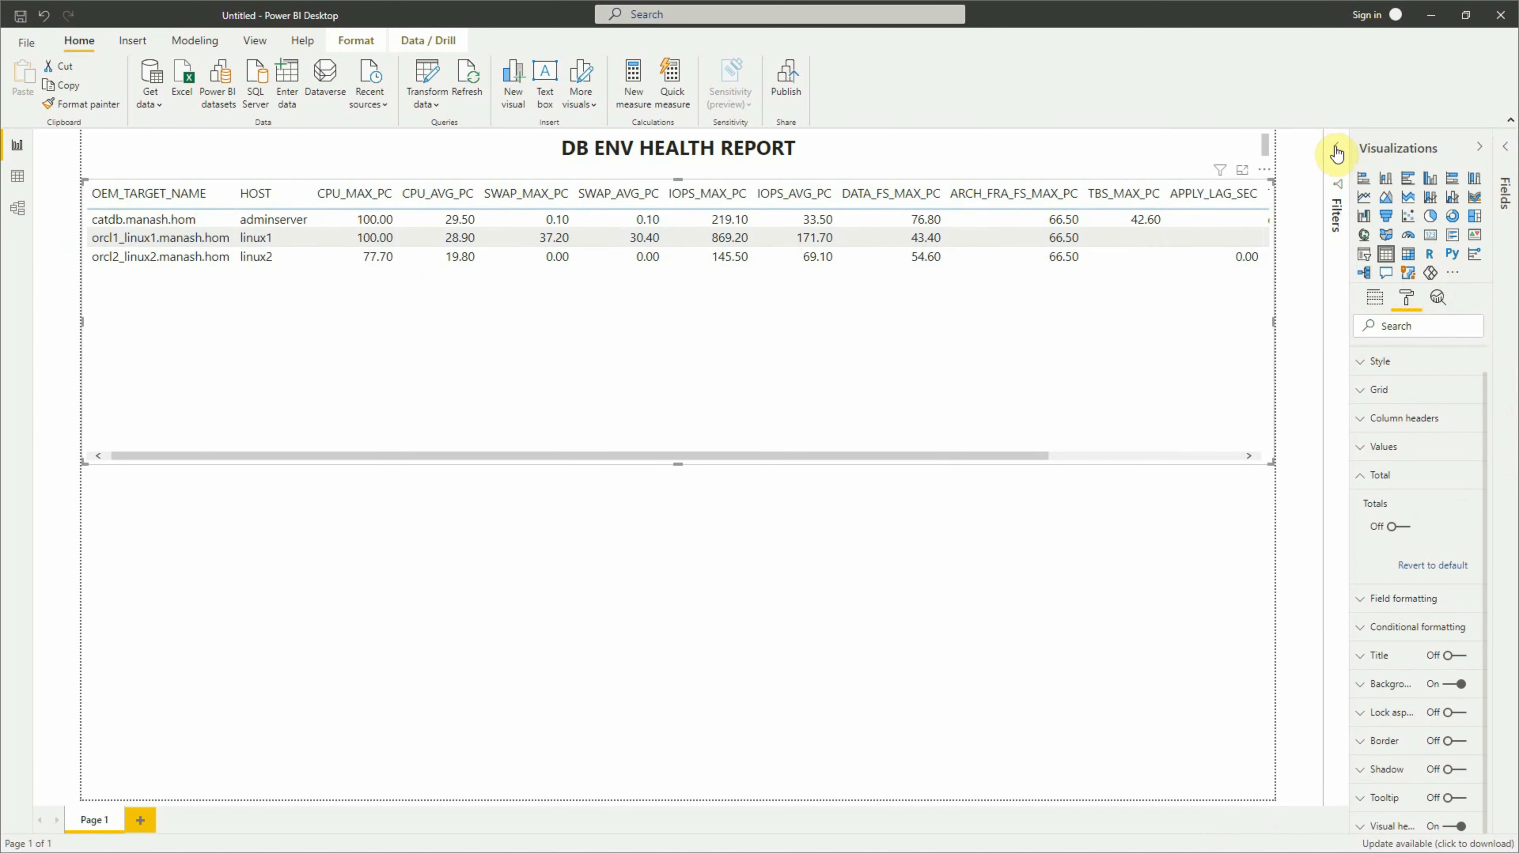
left_click(365, 245)
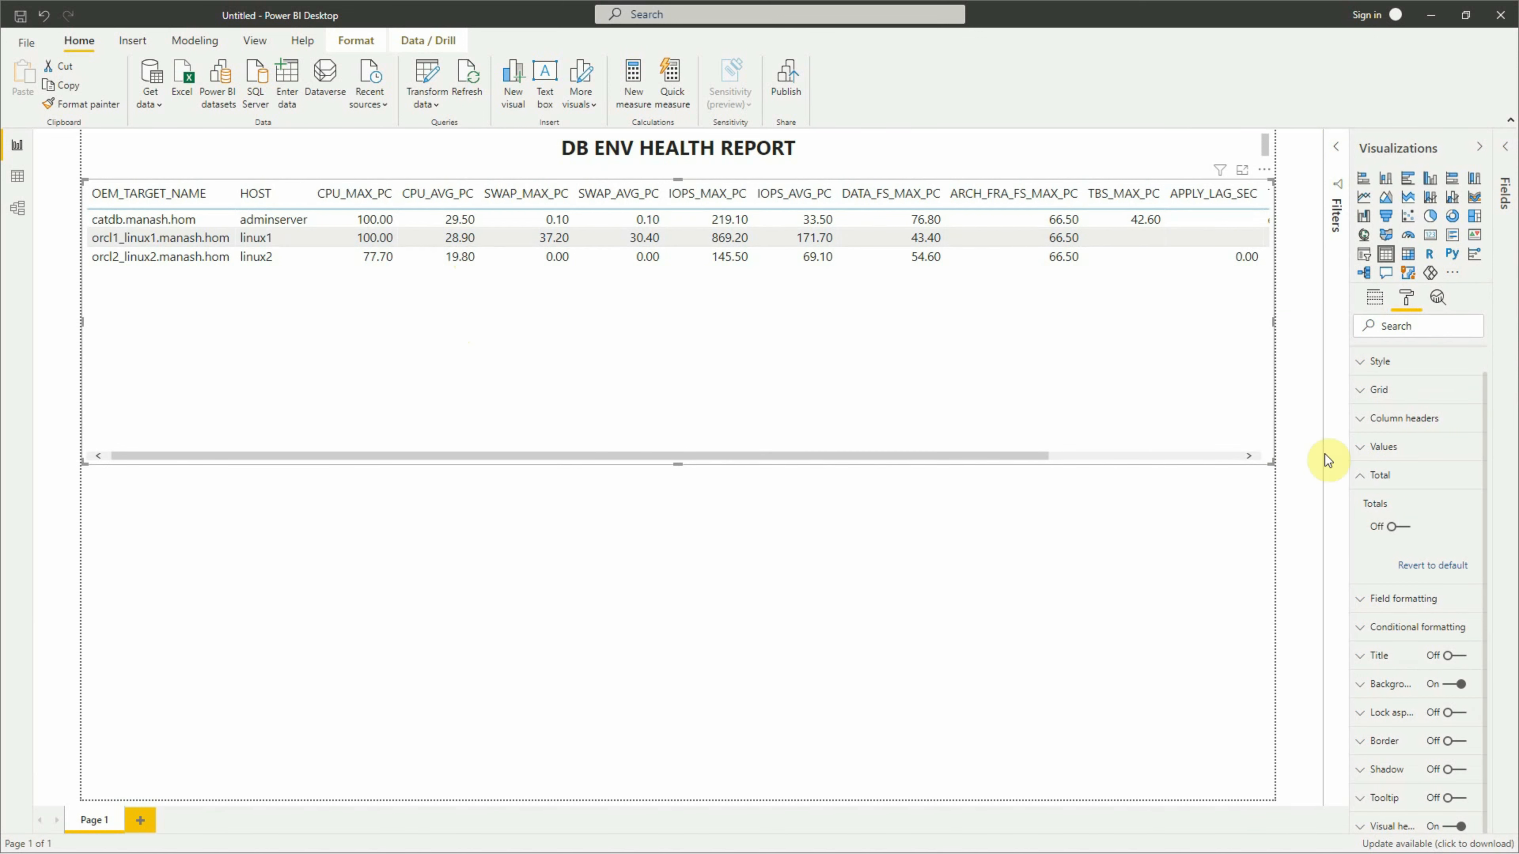
left_click(1381, 476)
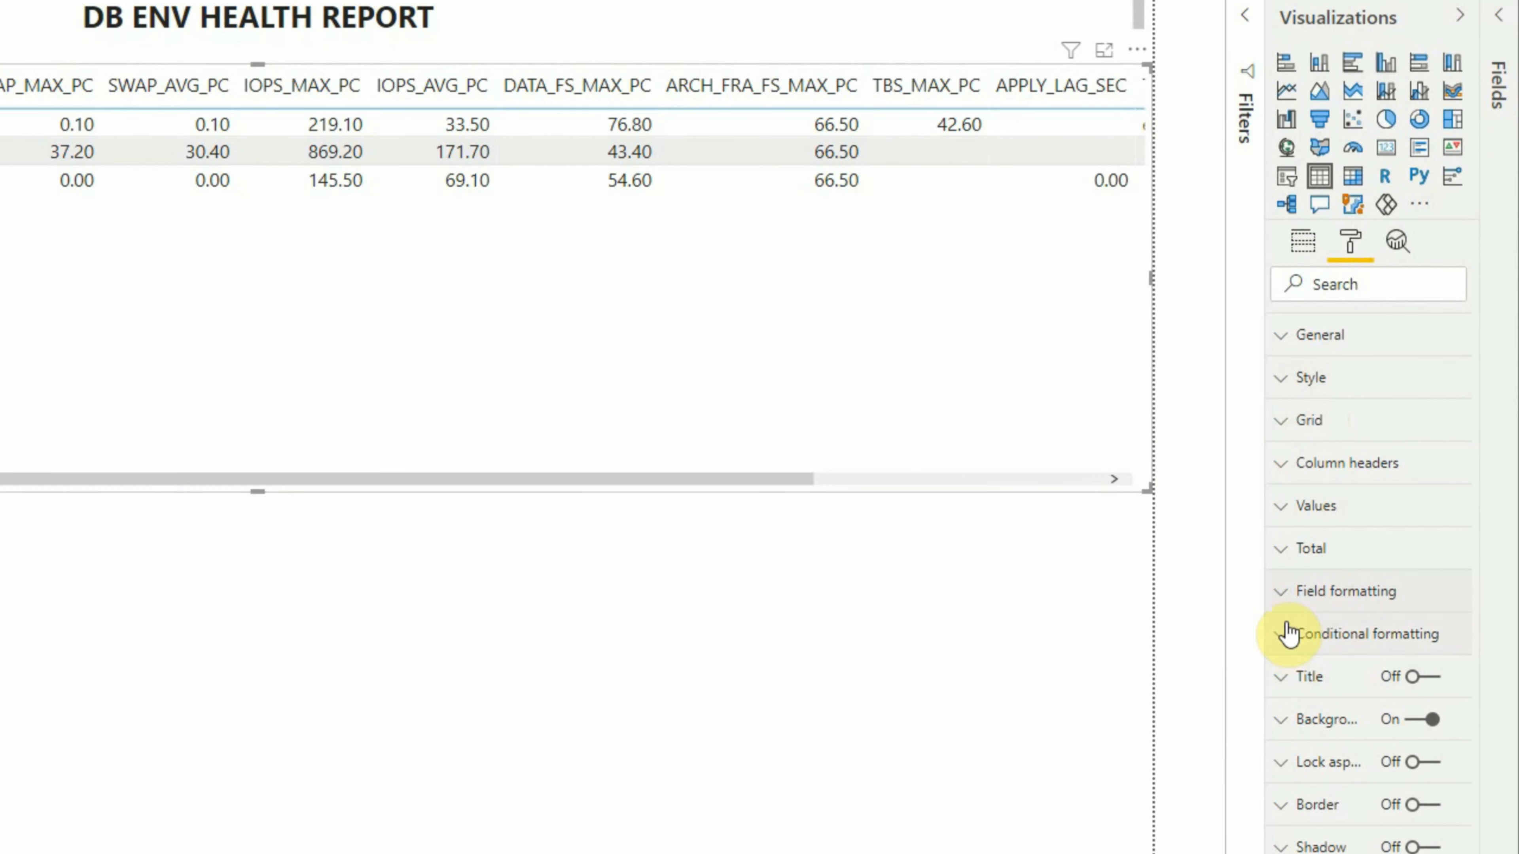
left_click(1281, 595)
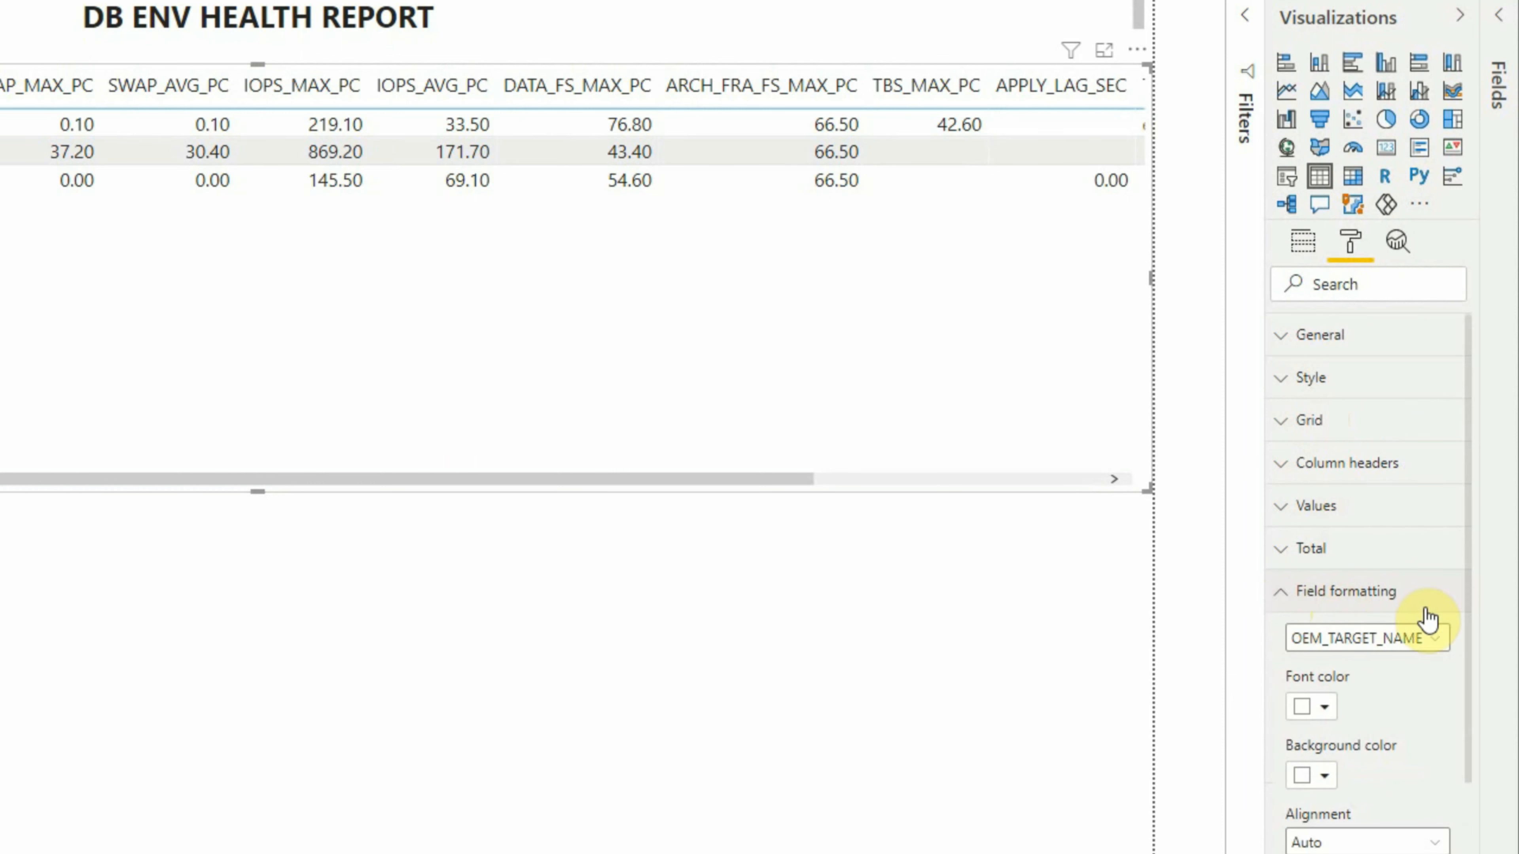
scroll(1465, 617, "down", 3)
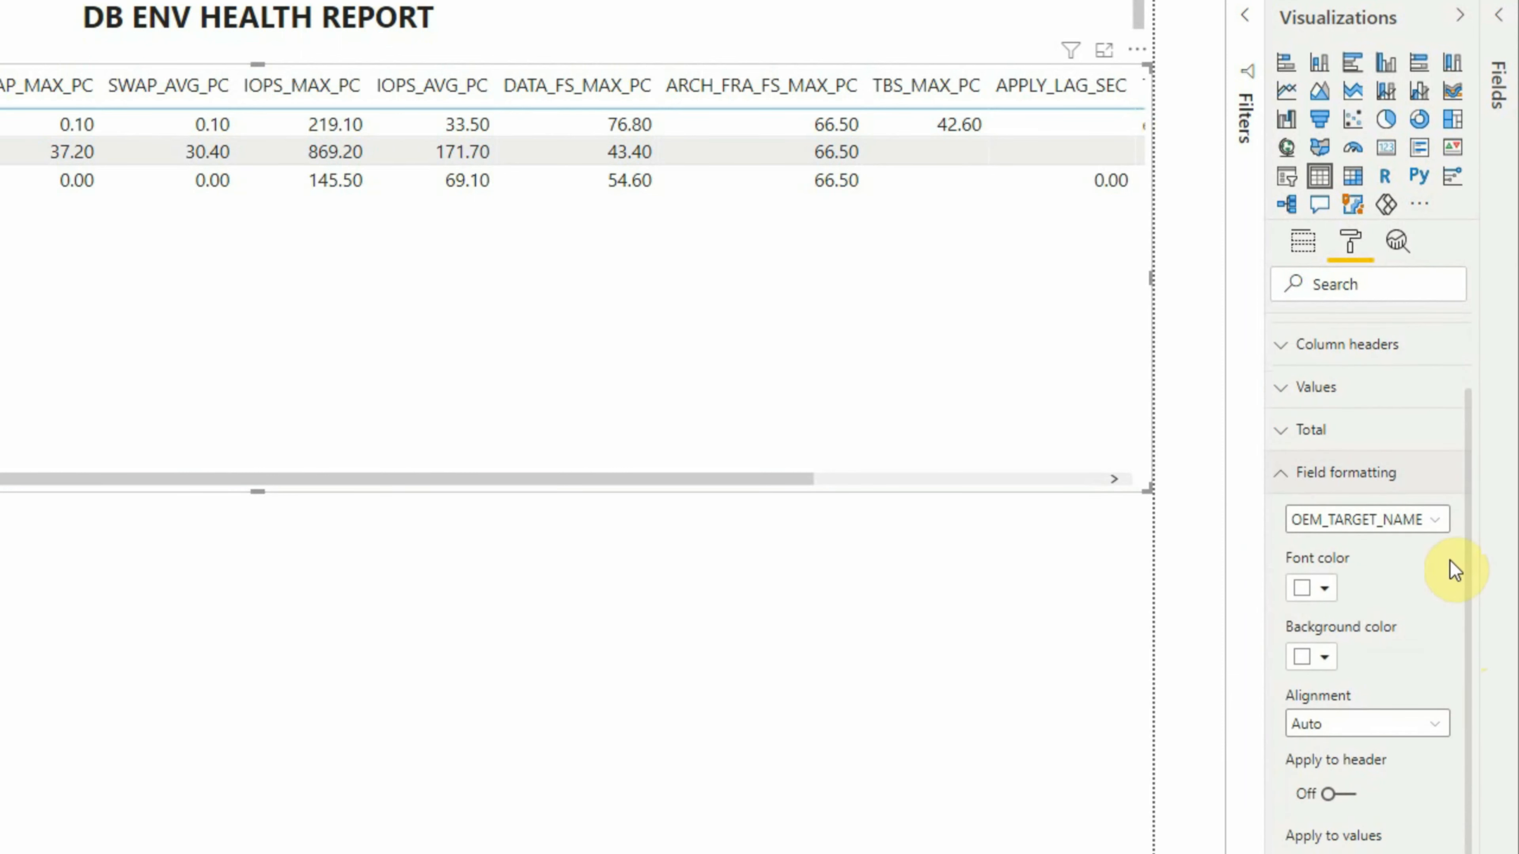
left_click(1438, 522)
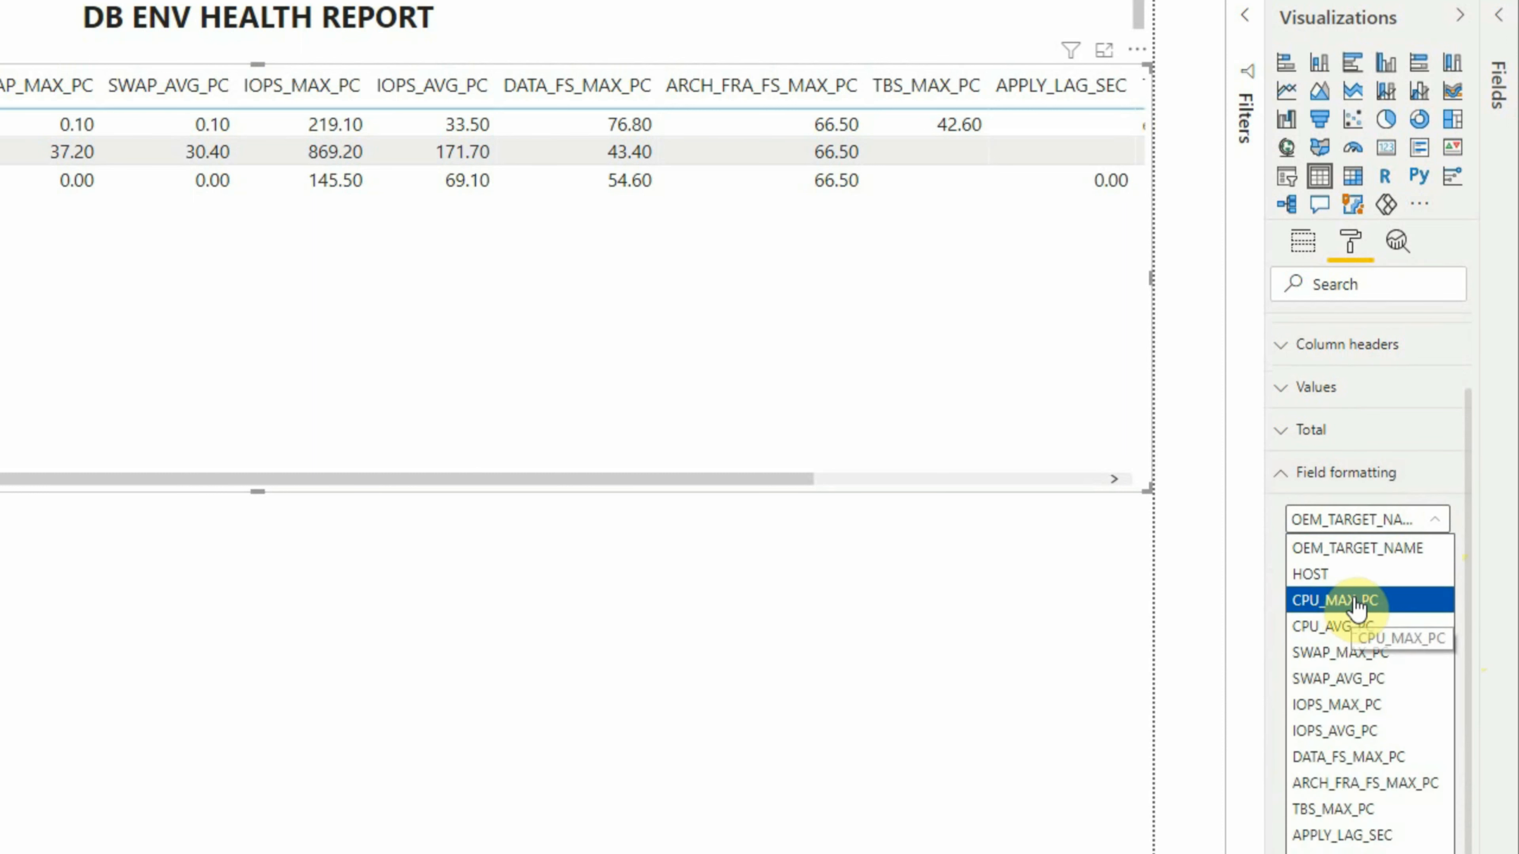
left_click(1337, 597)
left_click(1304, 649)
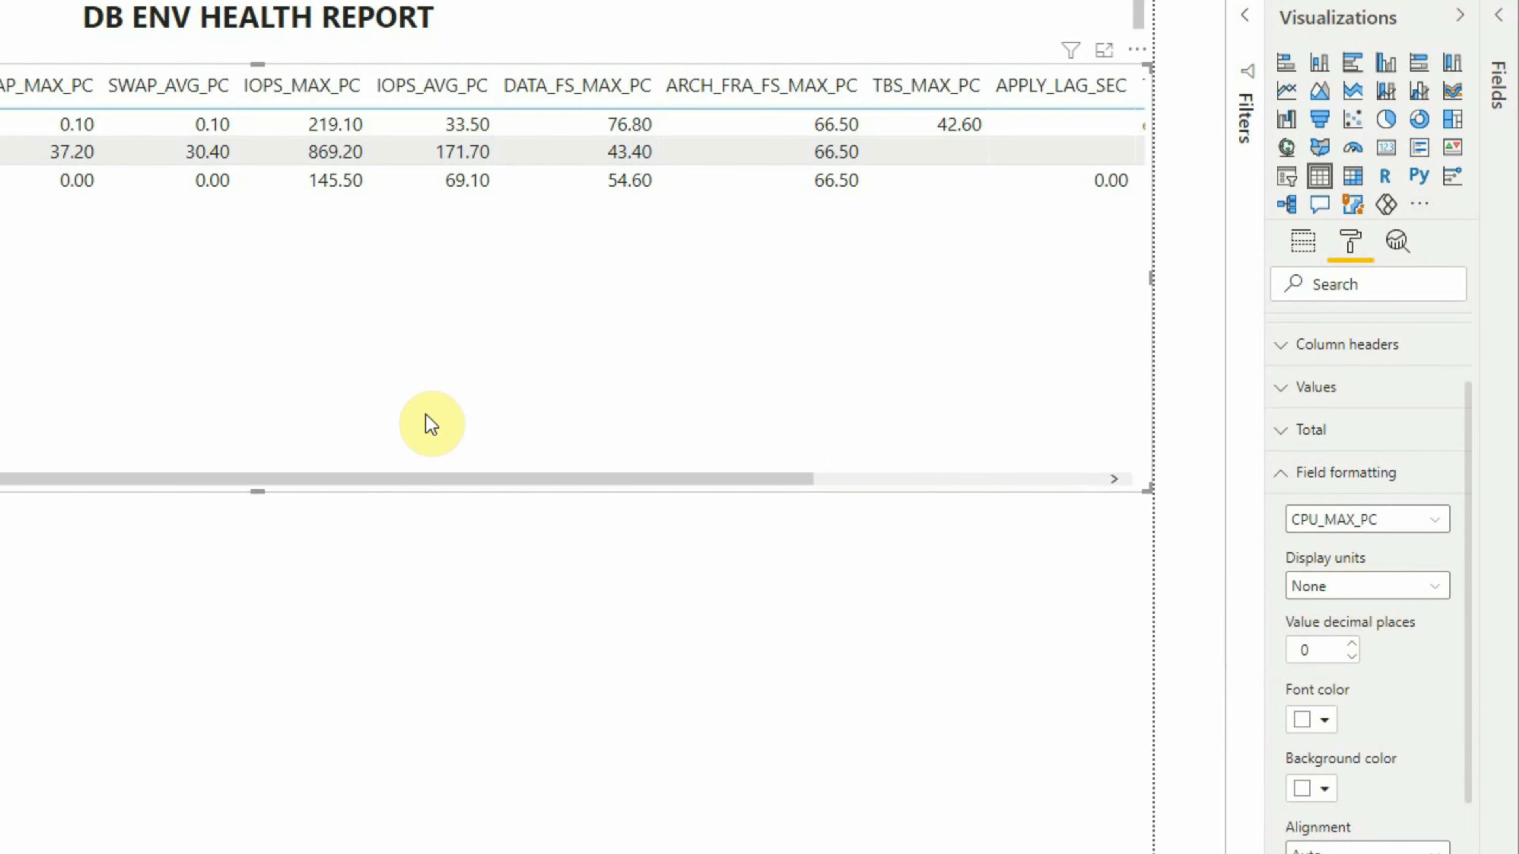
- Set the CPU_AVG_PC and SWAP_MAX_PC fields of the table to 0 decimal places
left_click(1437, 521)
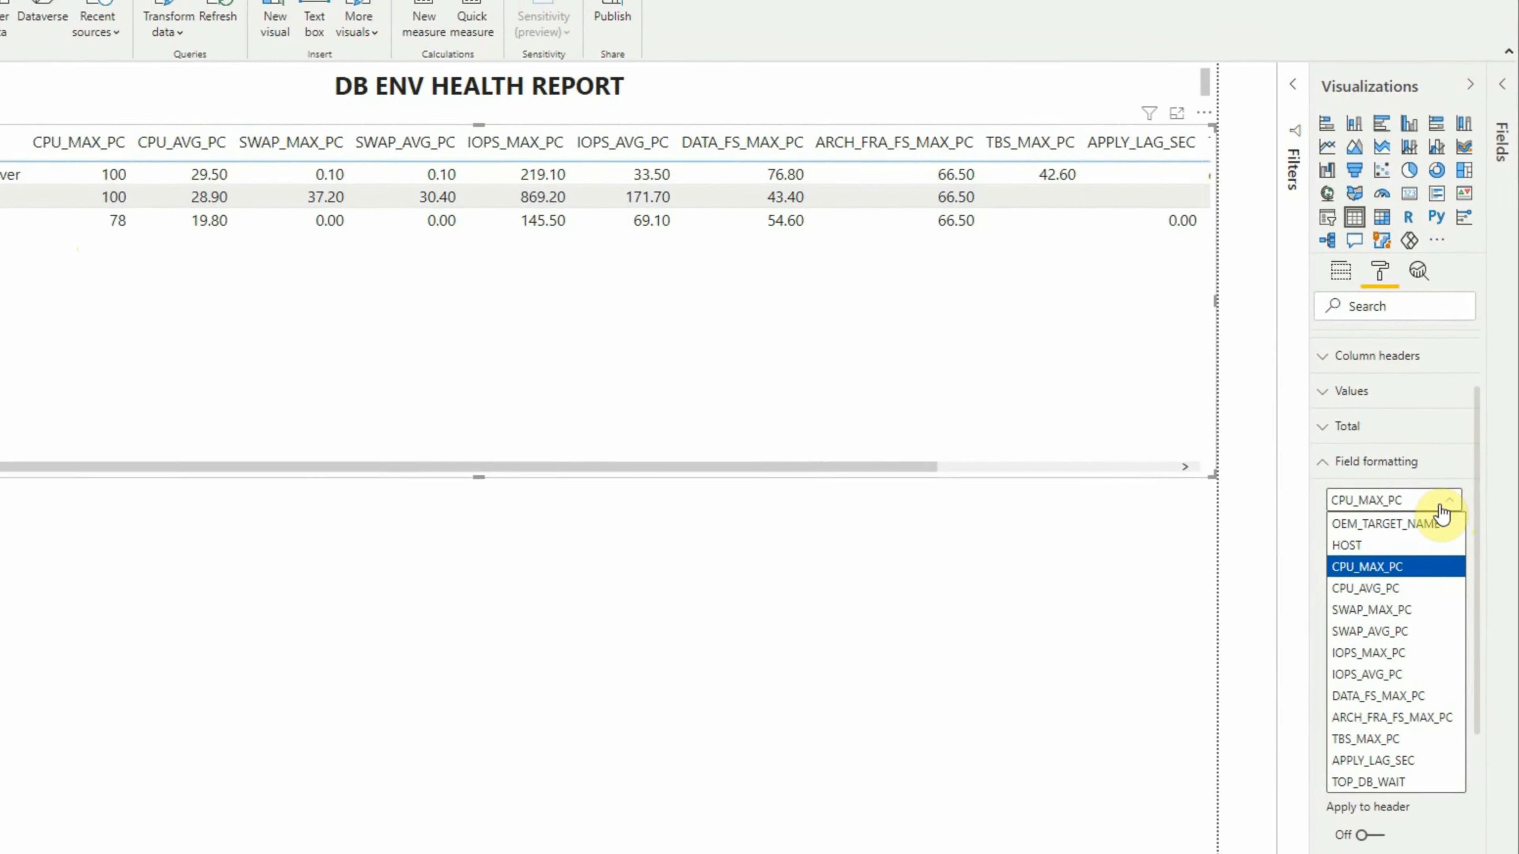
left_click(1393, 589)
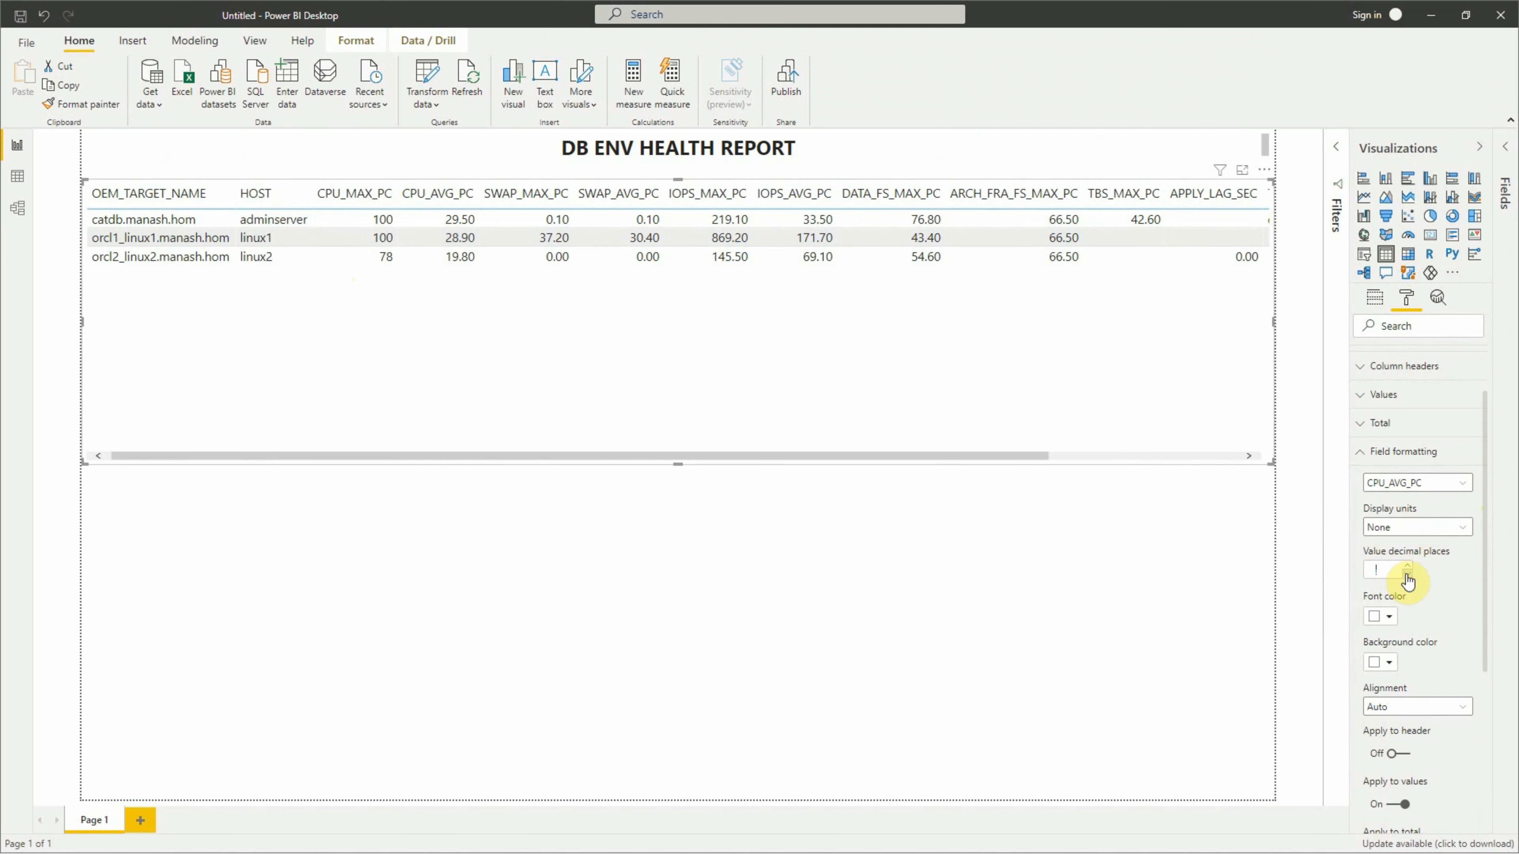
type("0")
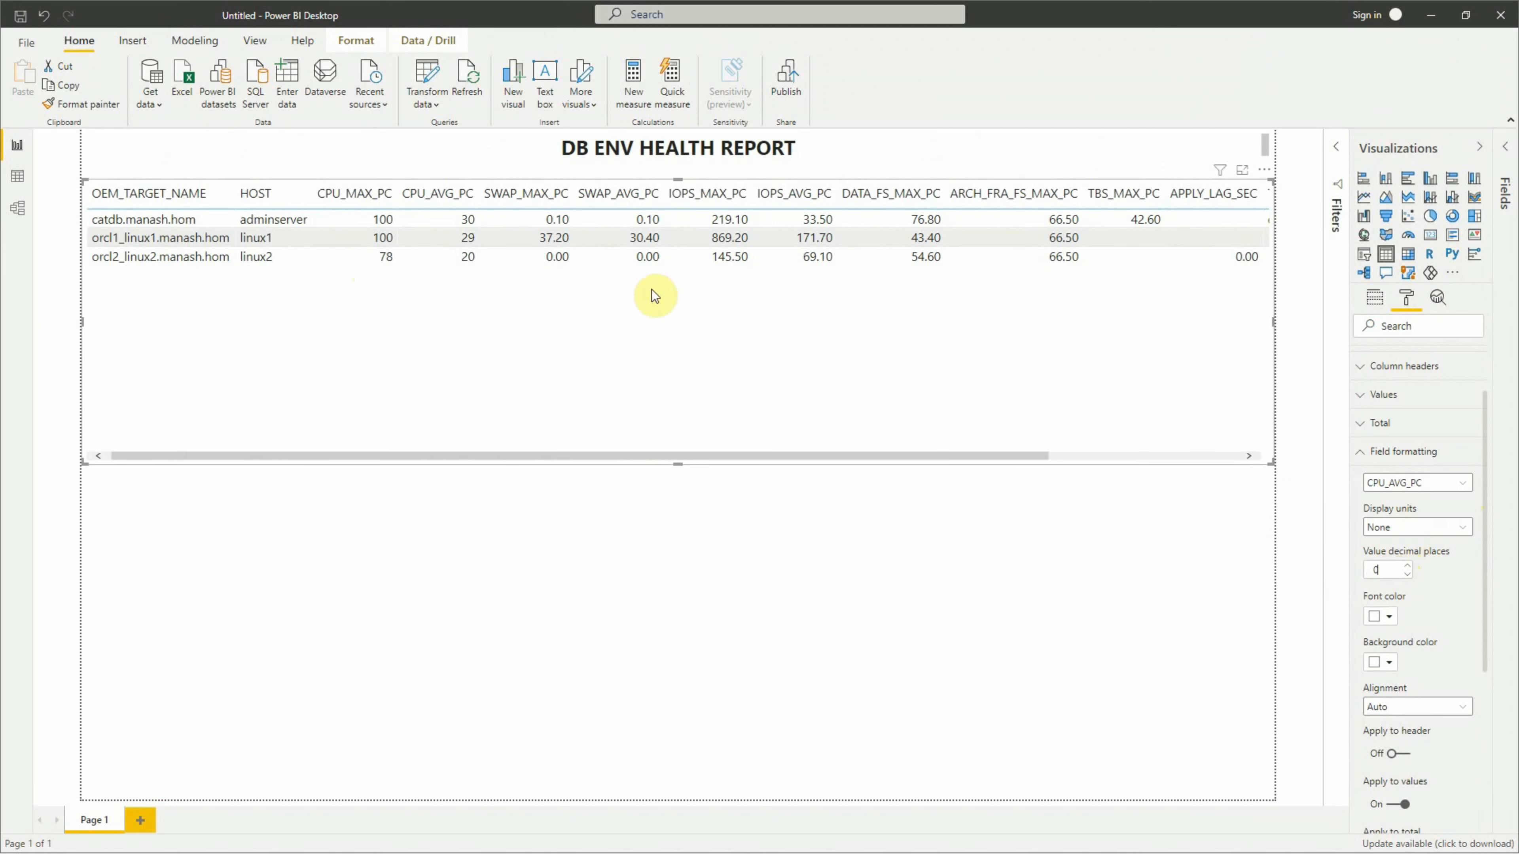
left_click(1458, 483)
left_click(1434, 572)
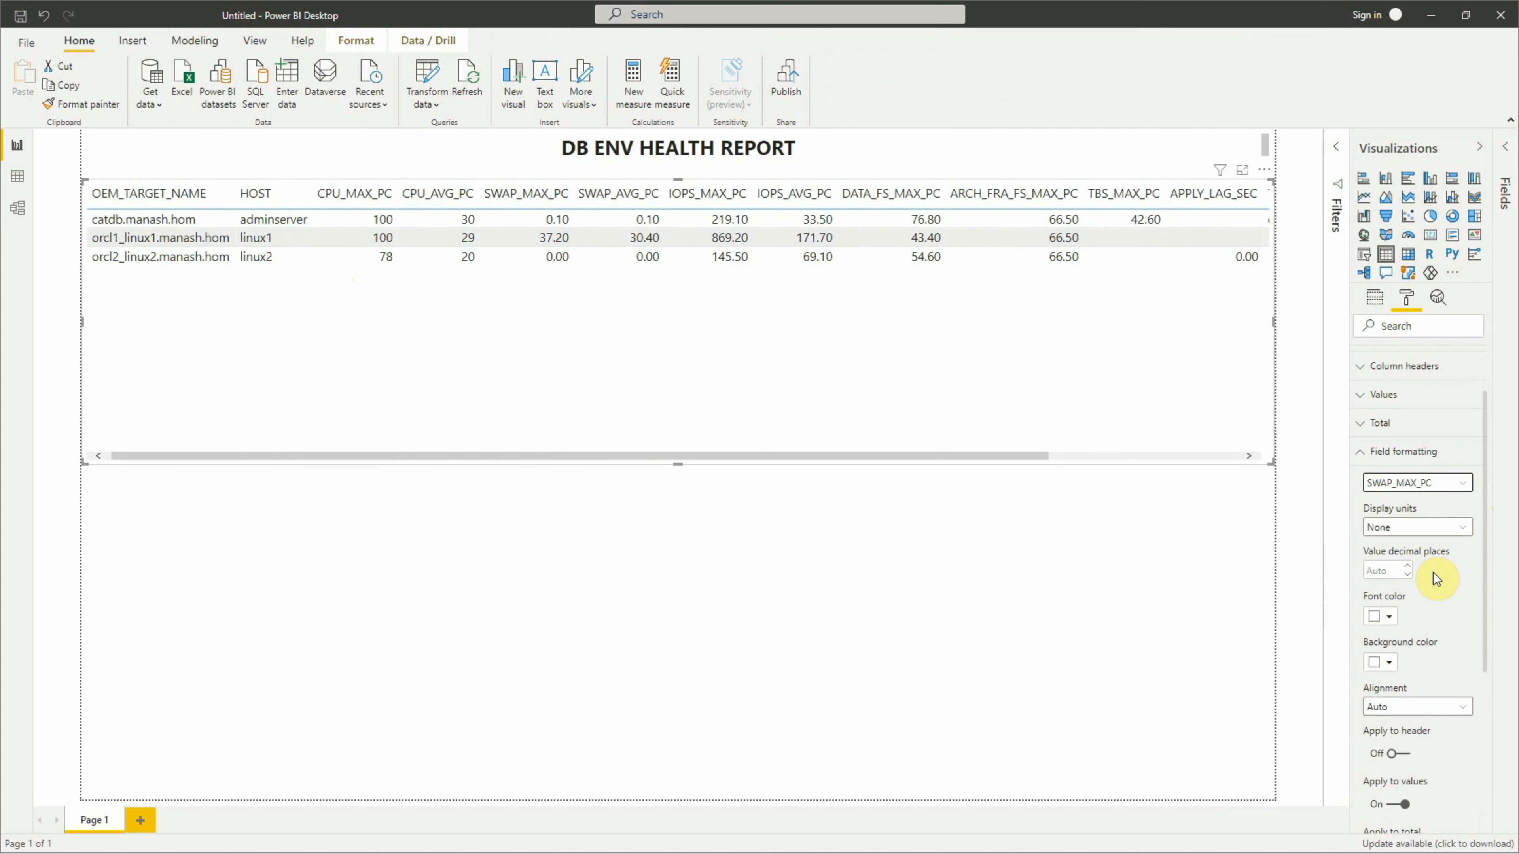
left_click(1386, 571)
type("0")
- Set the SWAP_AVG_PC and IOPS_MAX_PC fields of the table to 0 decimal places
left_click(1387, 485)
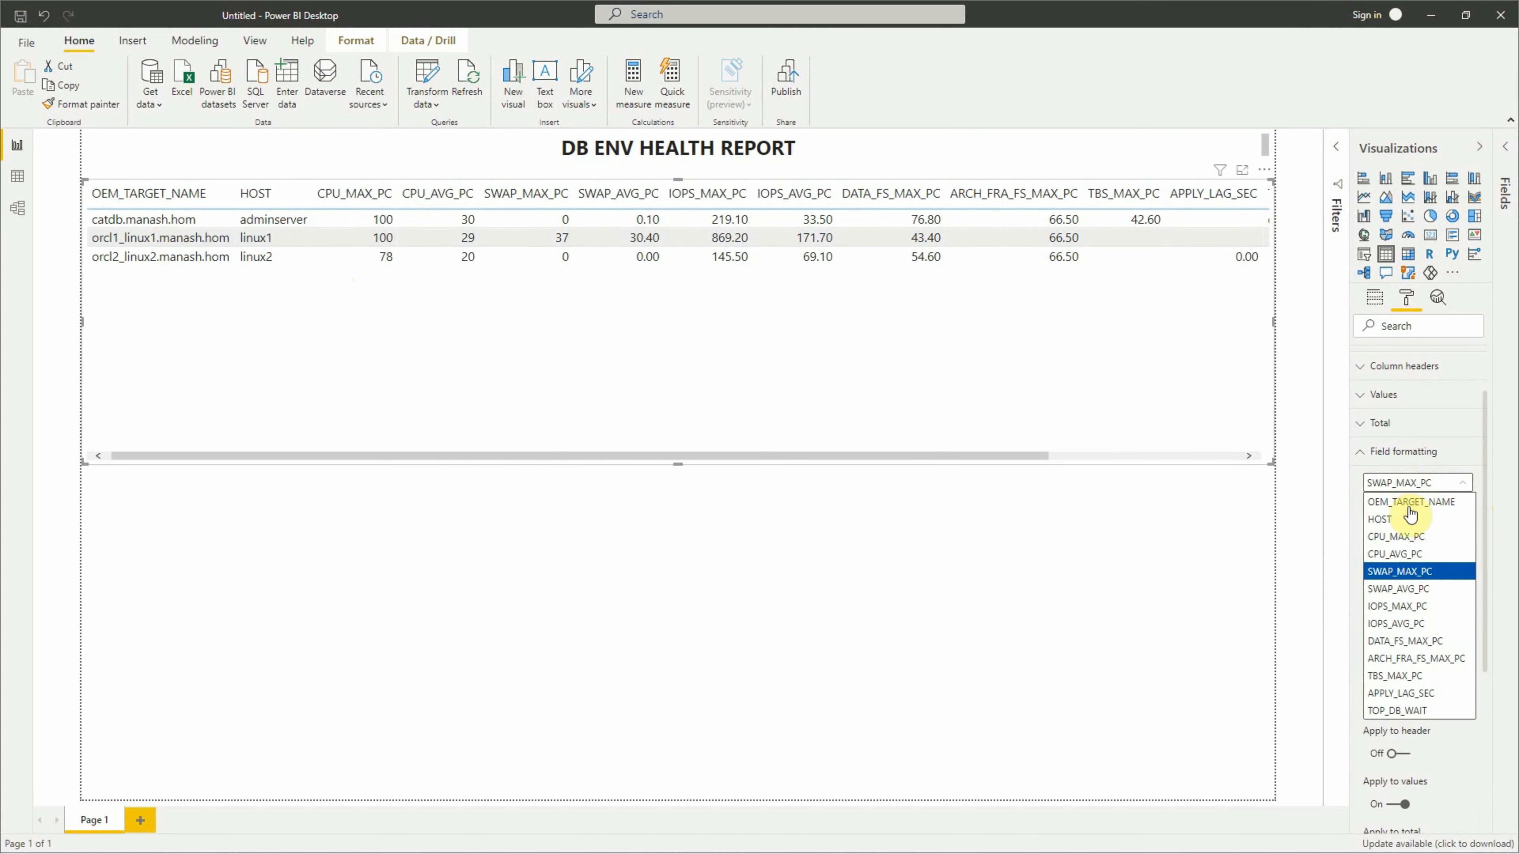
left_click(1411, 509)
left_click(1389, 569)
type("0")
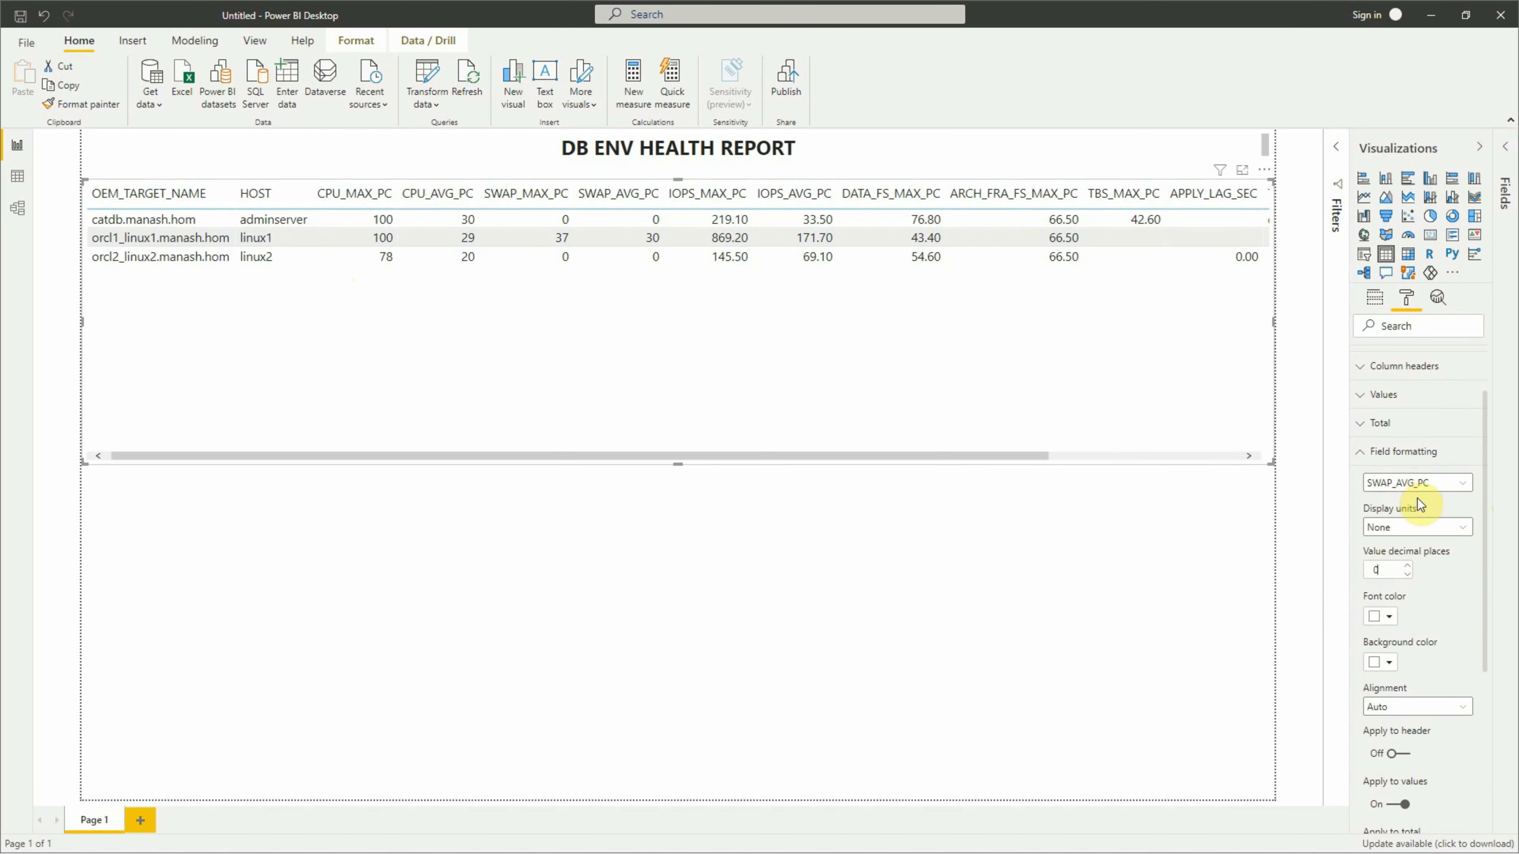
left_click(1416, 485)
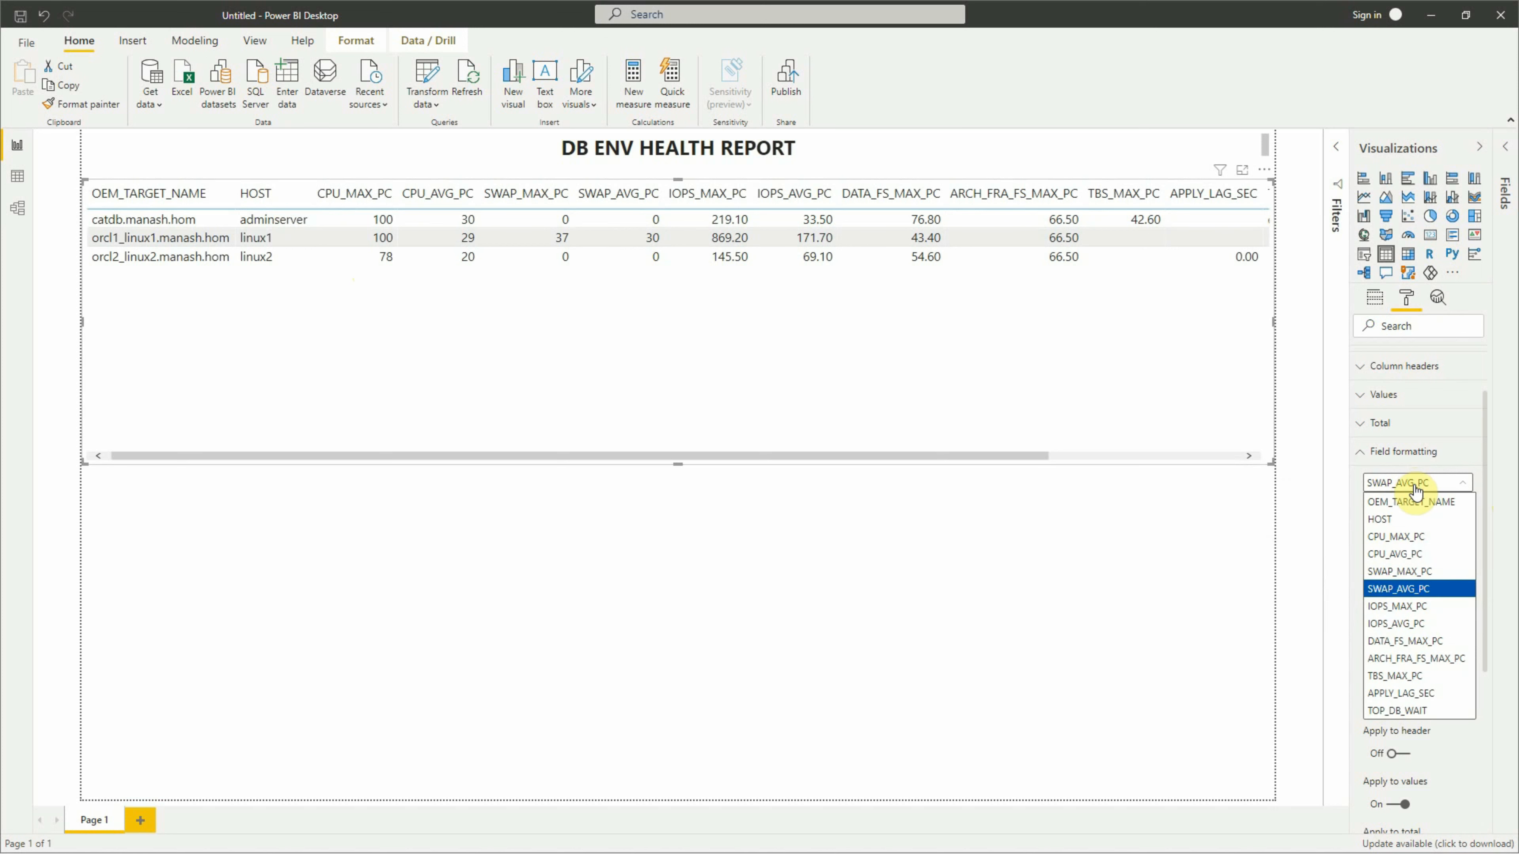
left_click(1403, 606)
left_click(1384, 572)
type("0")
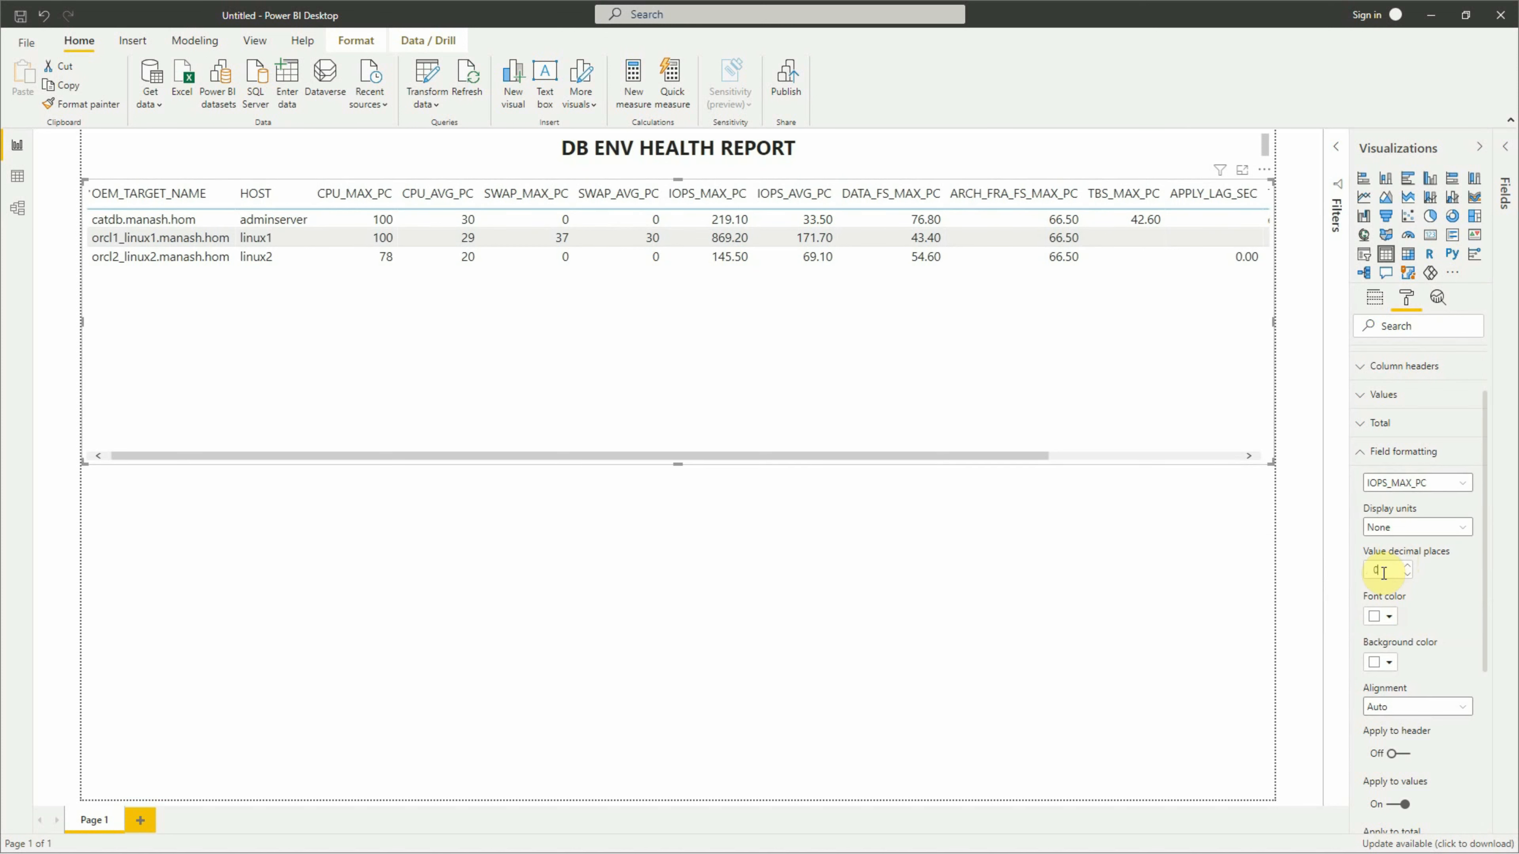
- Set the IOPS_AVG_PC and DATA_FS_MAX_PC fields of the table to 0 decimal places
left_click(1416, 483)
left_click(1429, 625)
left_click(1375, 569)
type("0")
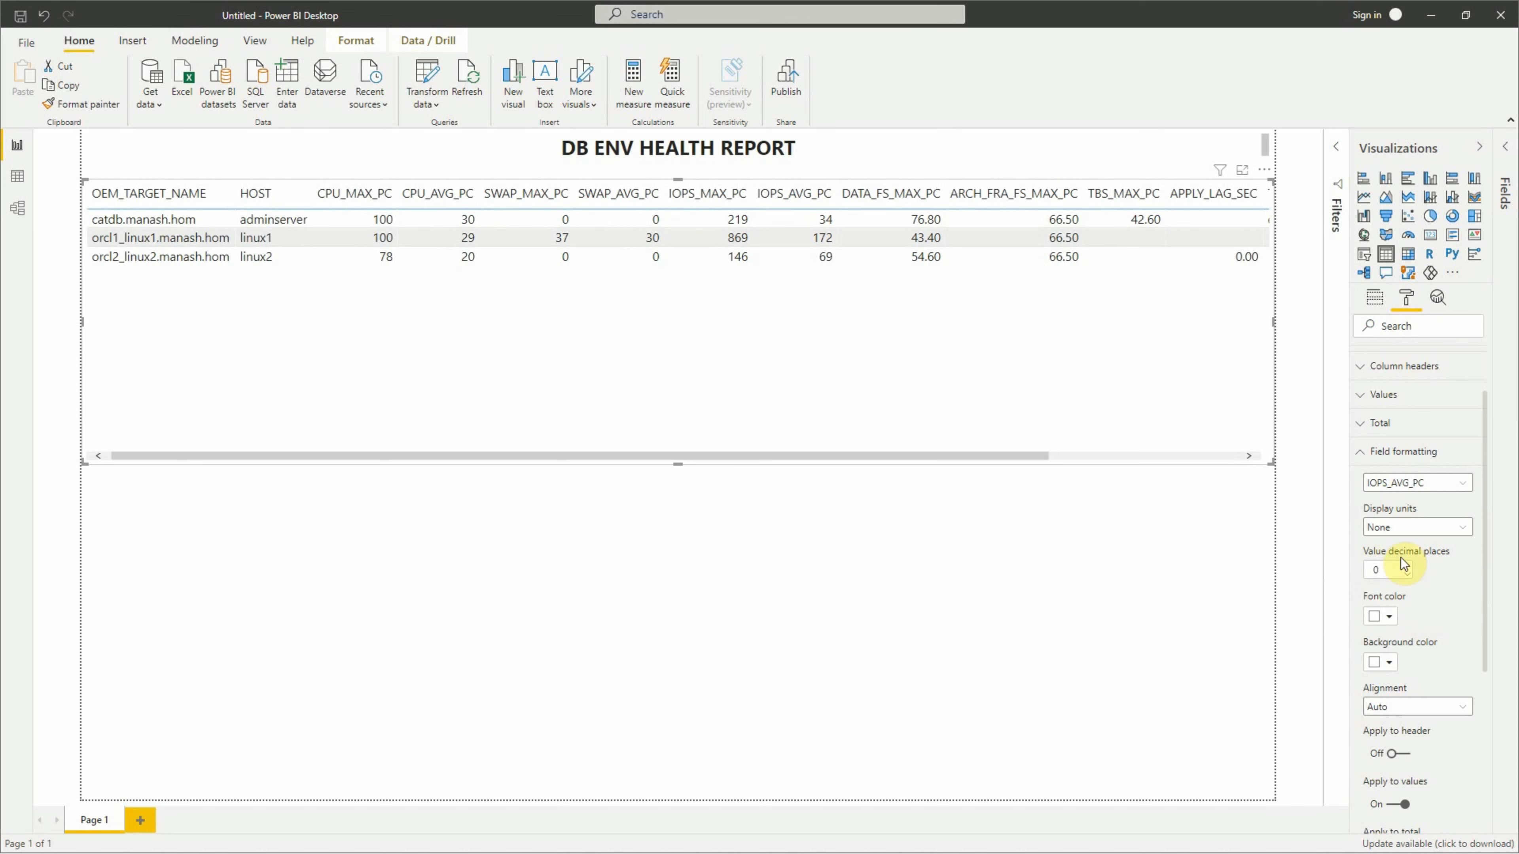
left_click(1418, 483)
left_click(1423, 638)
left_click(1378, 572)
type("0")
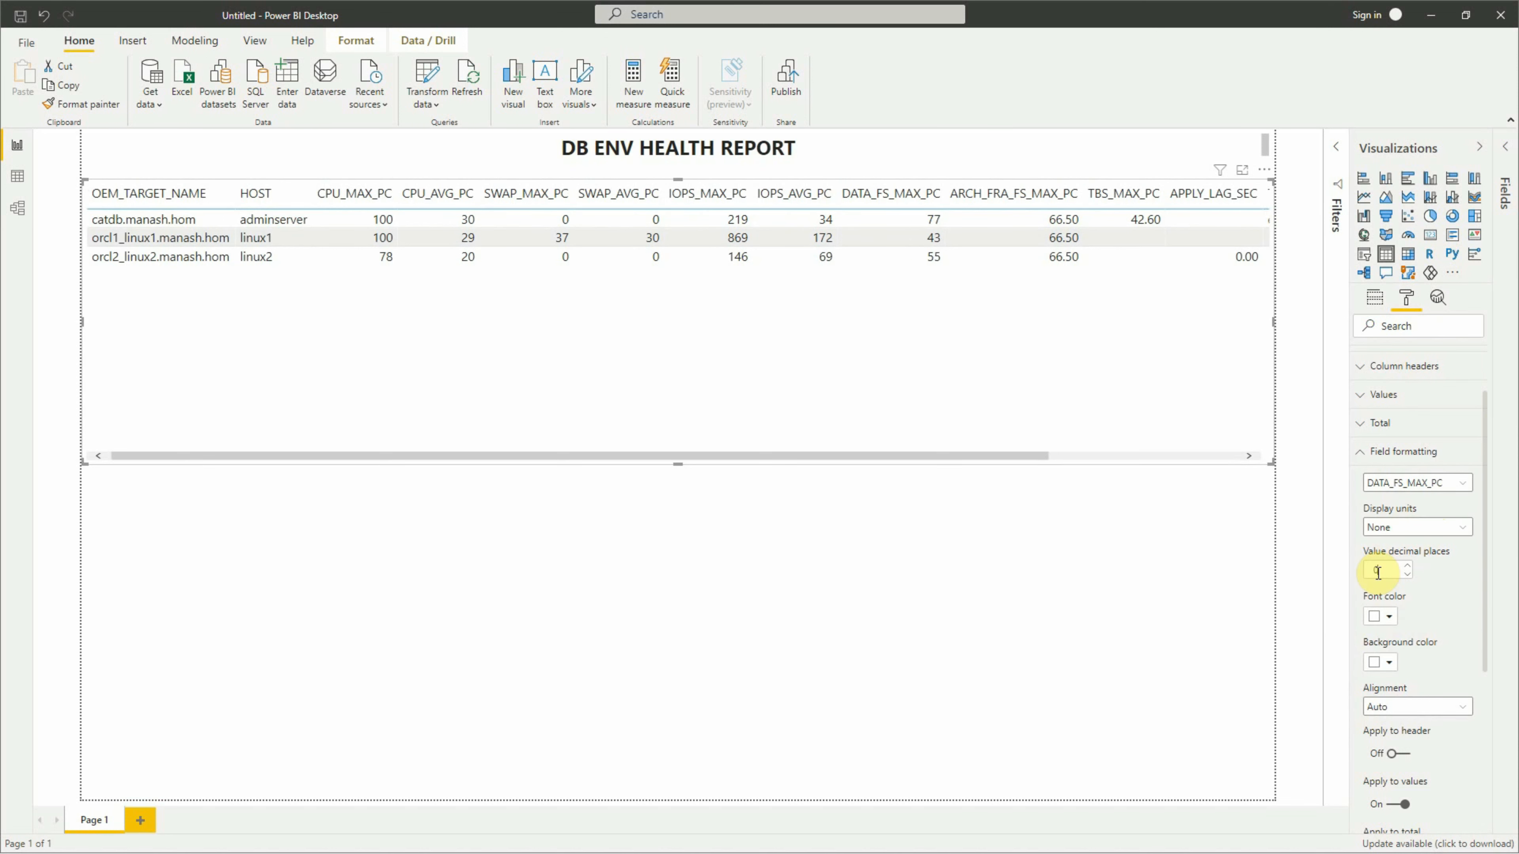
- Set the ARCH_FRA_FS_MAX_PC, TBS_MAX_PC and APPLY_LAG_SEC fields of the table to 0 decimal places
left_click(1418, 483)
left_click(1407, 658)
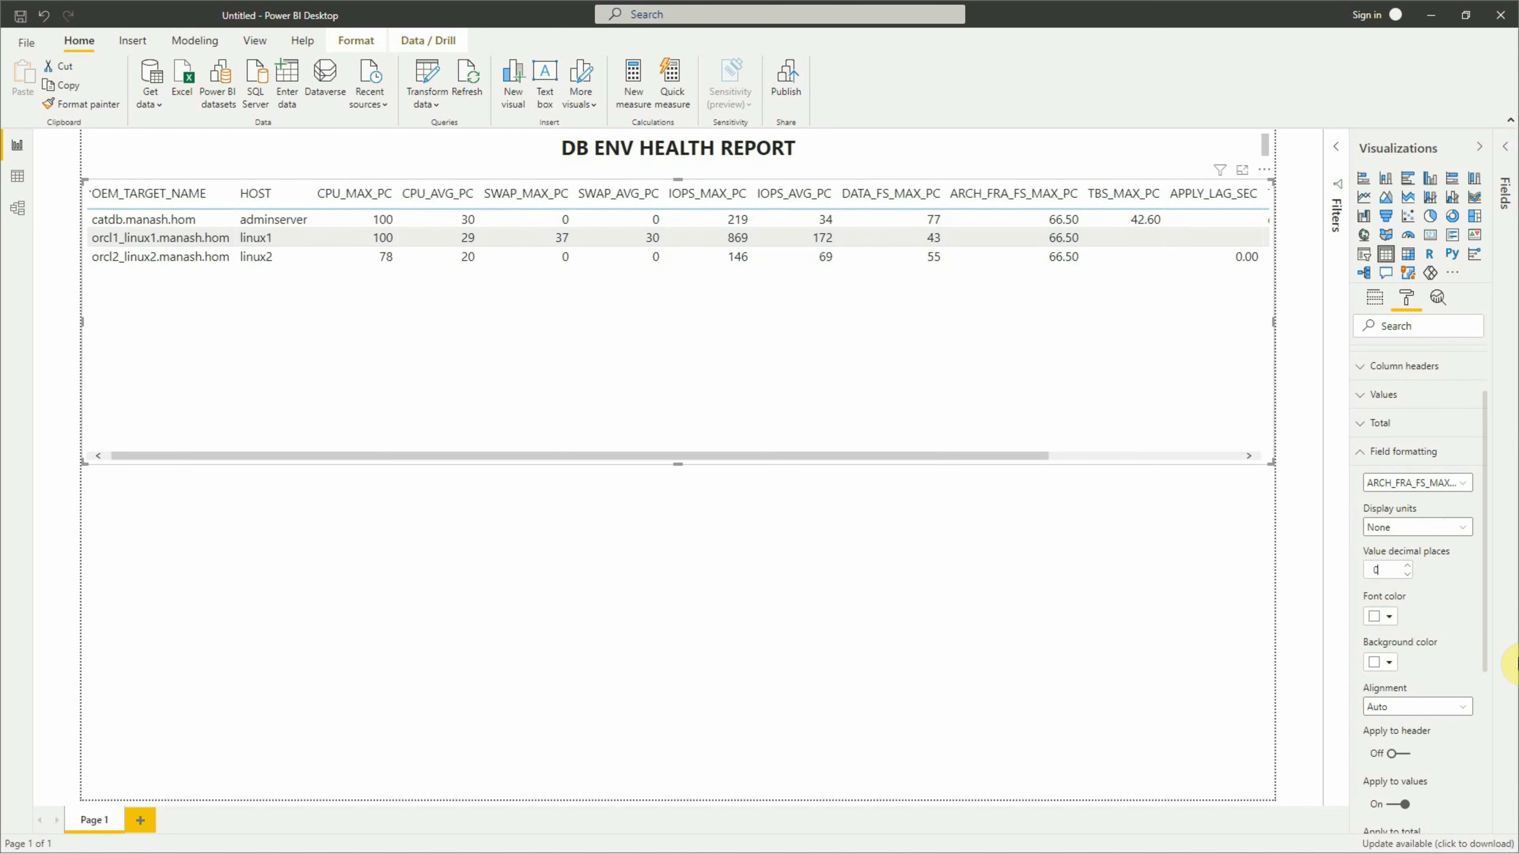
left_click(1417, 483)
left_click(1411, 676)
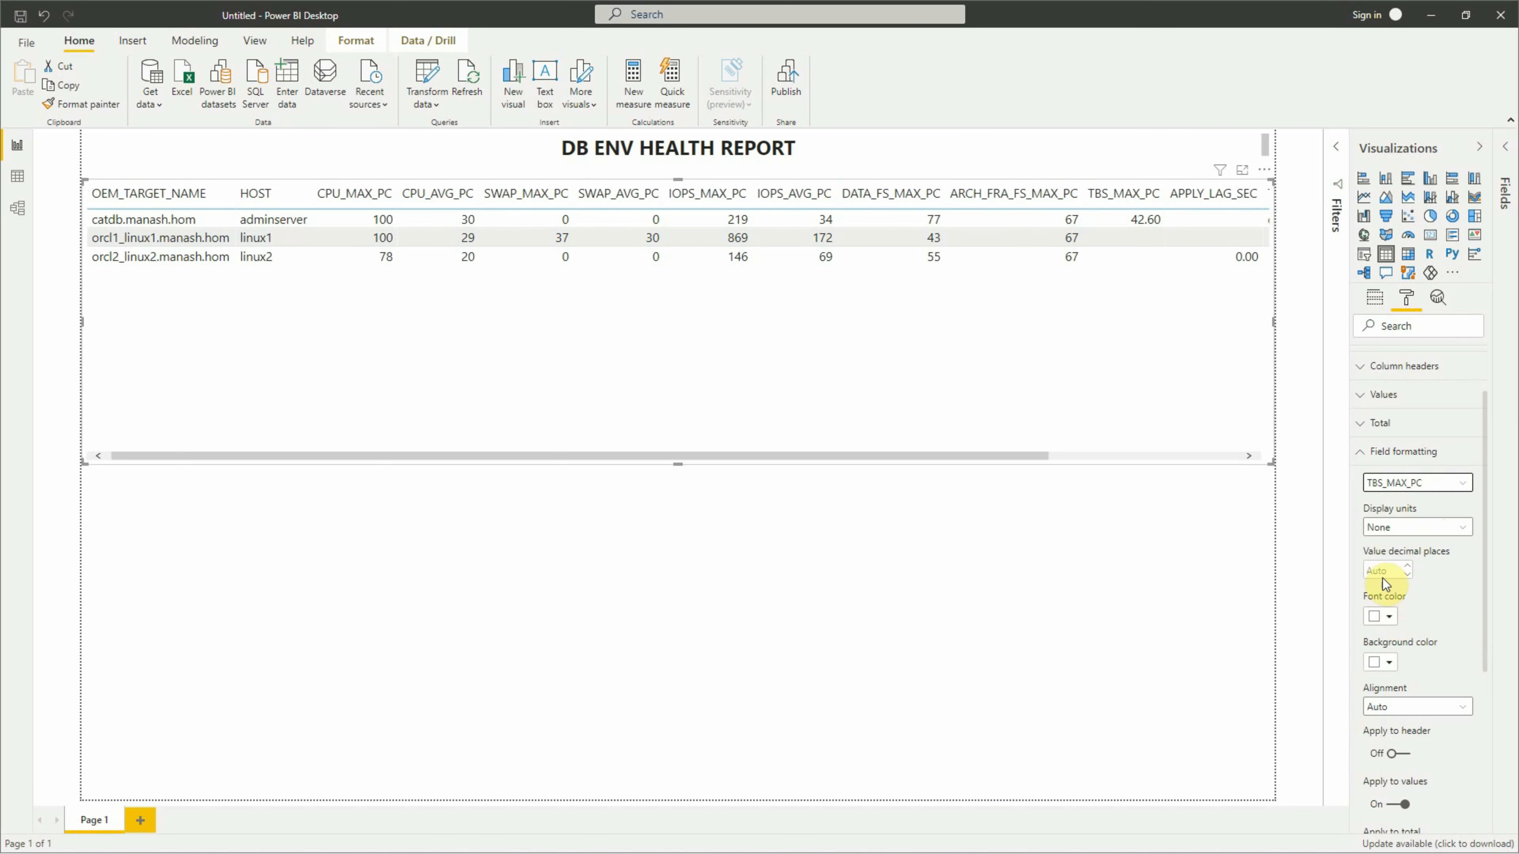
left_click(1381, 571)
type("0")
left_click(1450, 485)
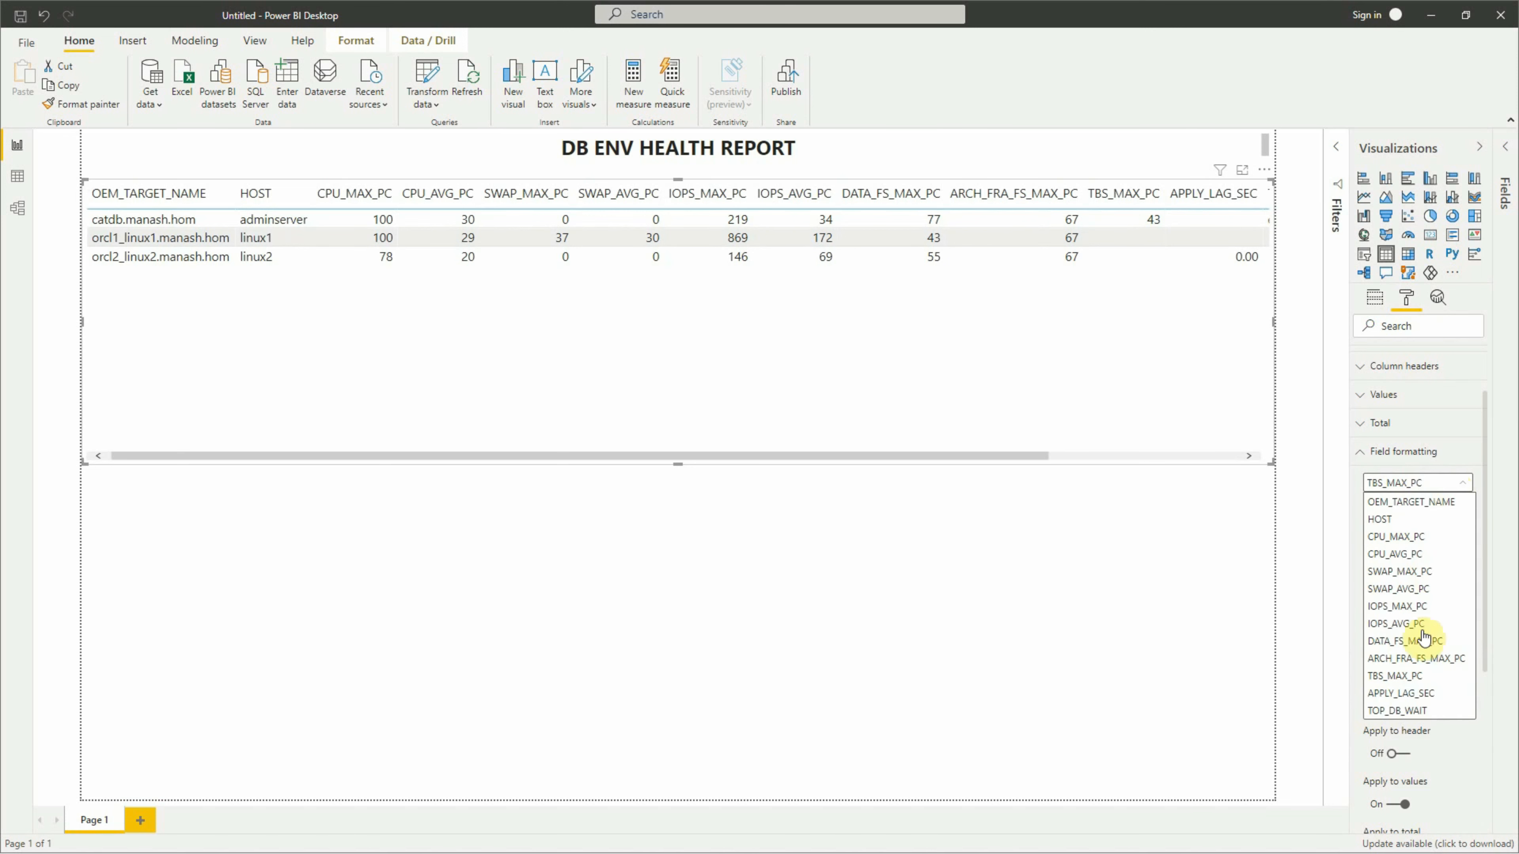
left_click(1401, 693)
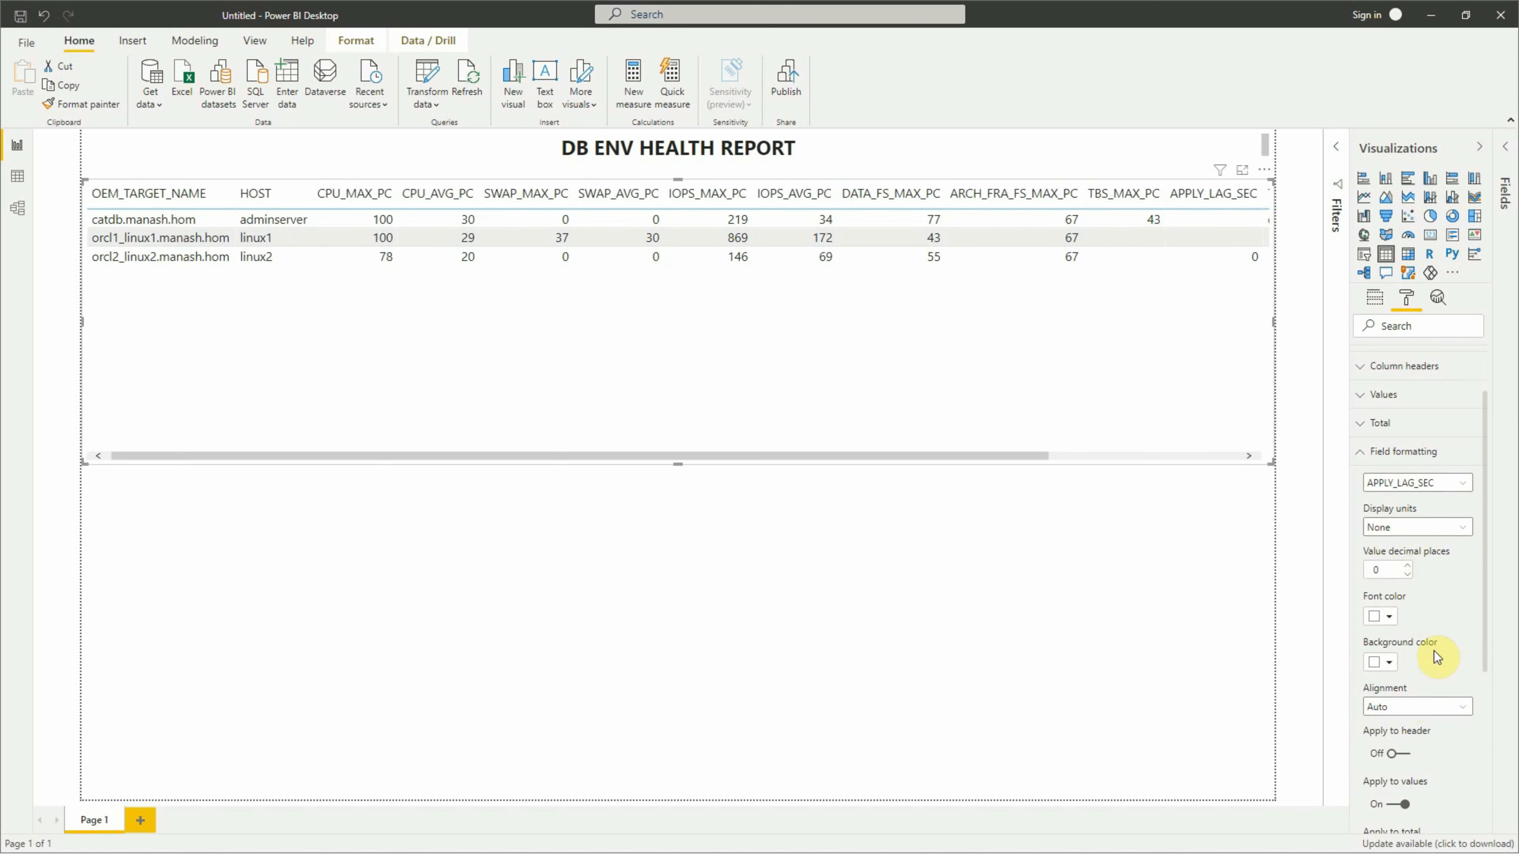
left_click(1441, 485)
- Reduce the table's grid text size to 8 pt and deselect the table
left_click(1375, 297)
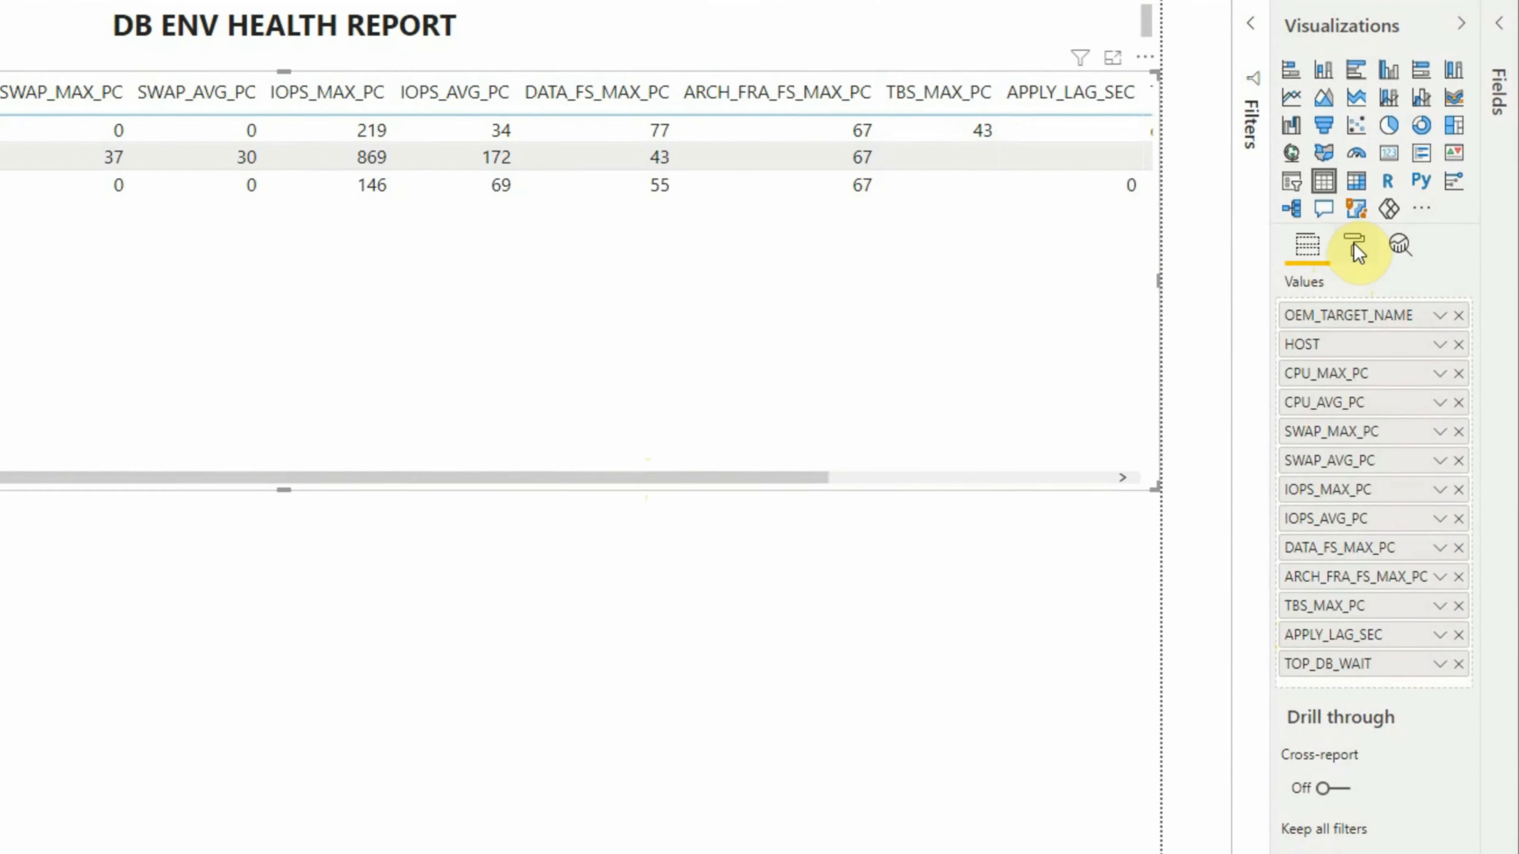
left_click(1407, 298)
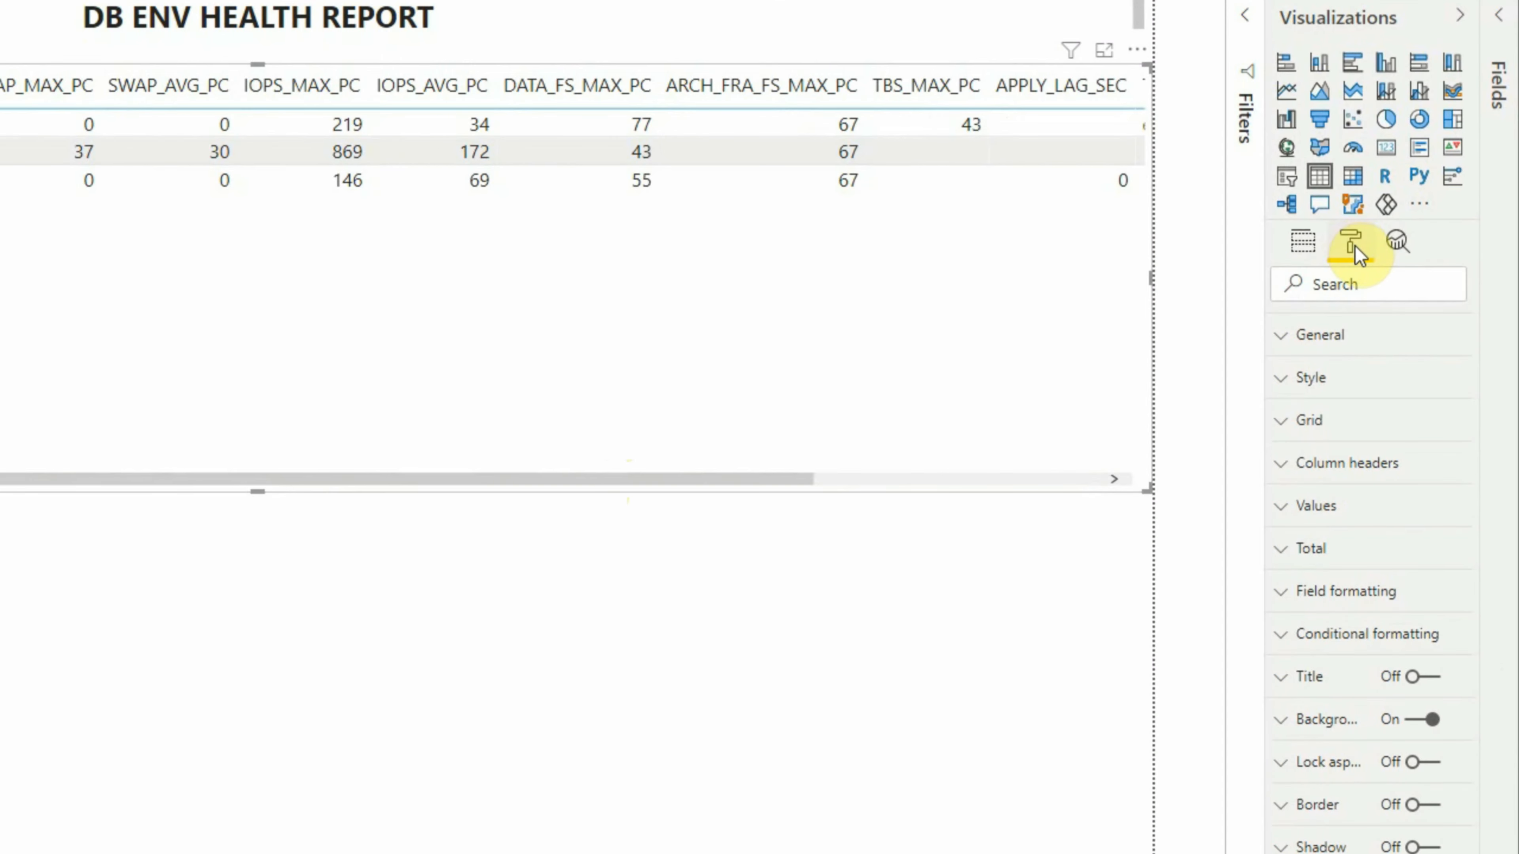
left_click(1281, 428)
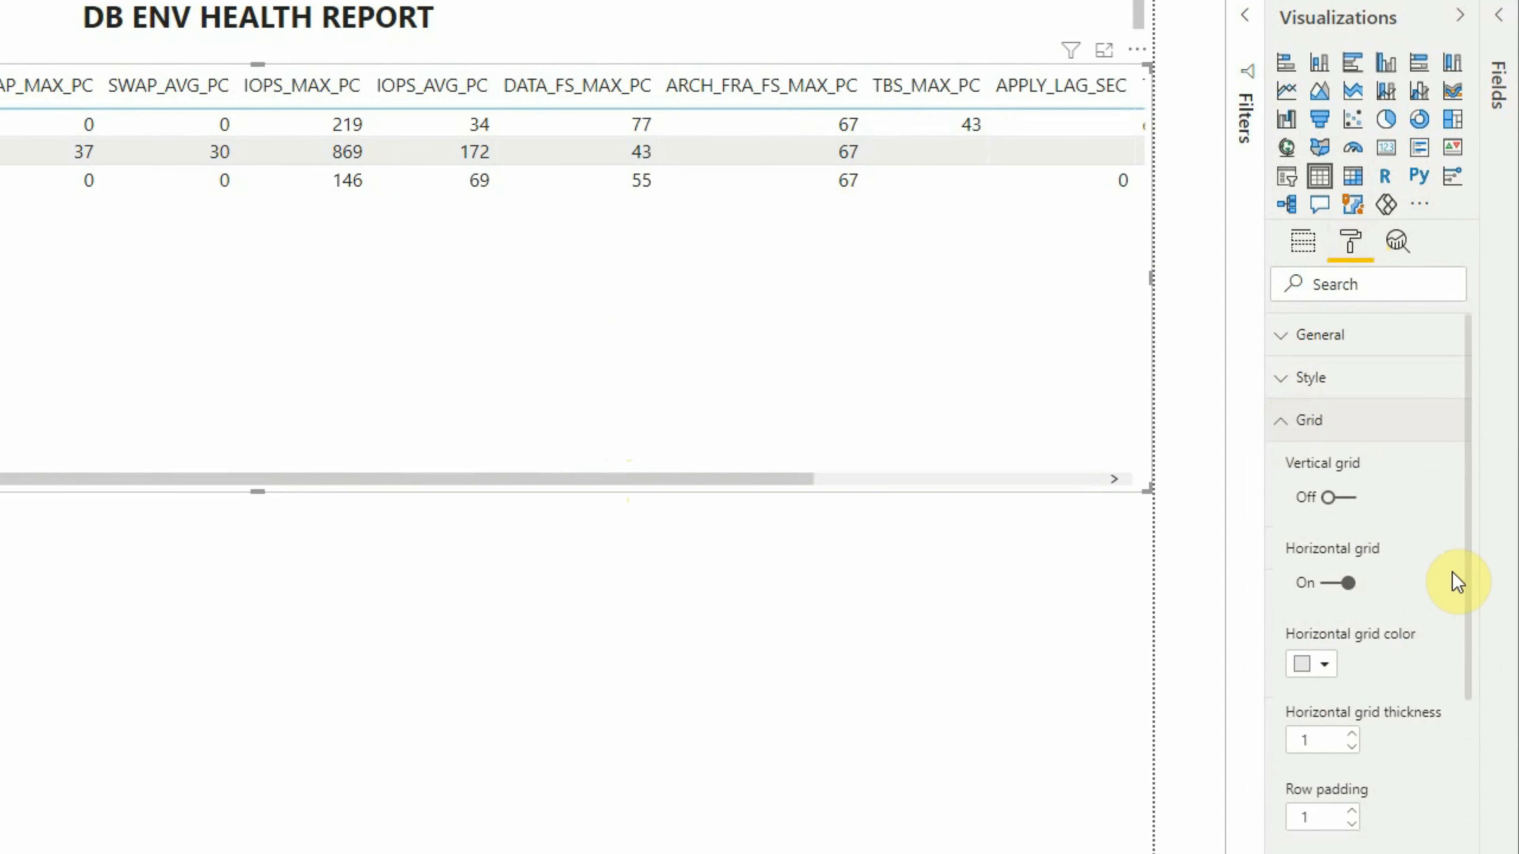
left_click_drag(1469, 560, 1454, 746)
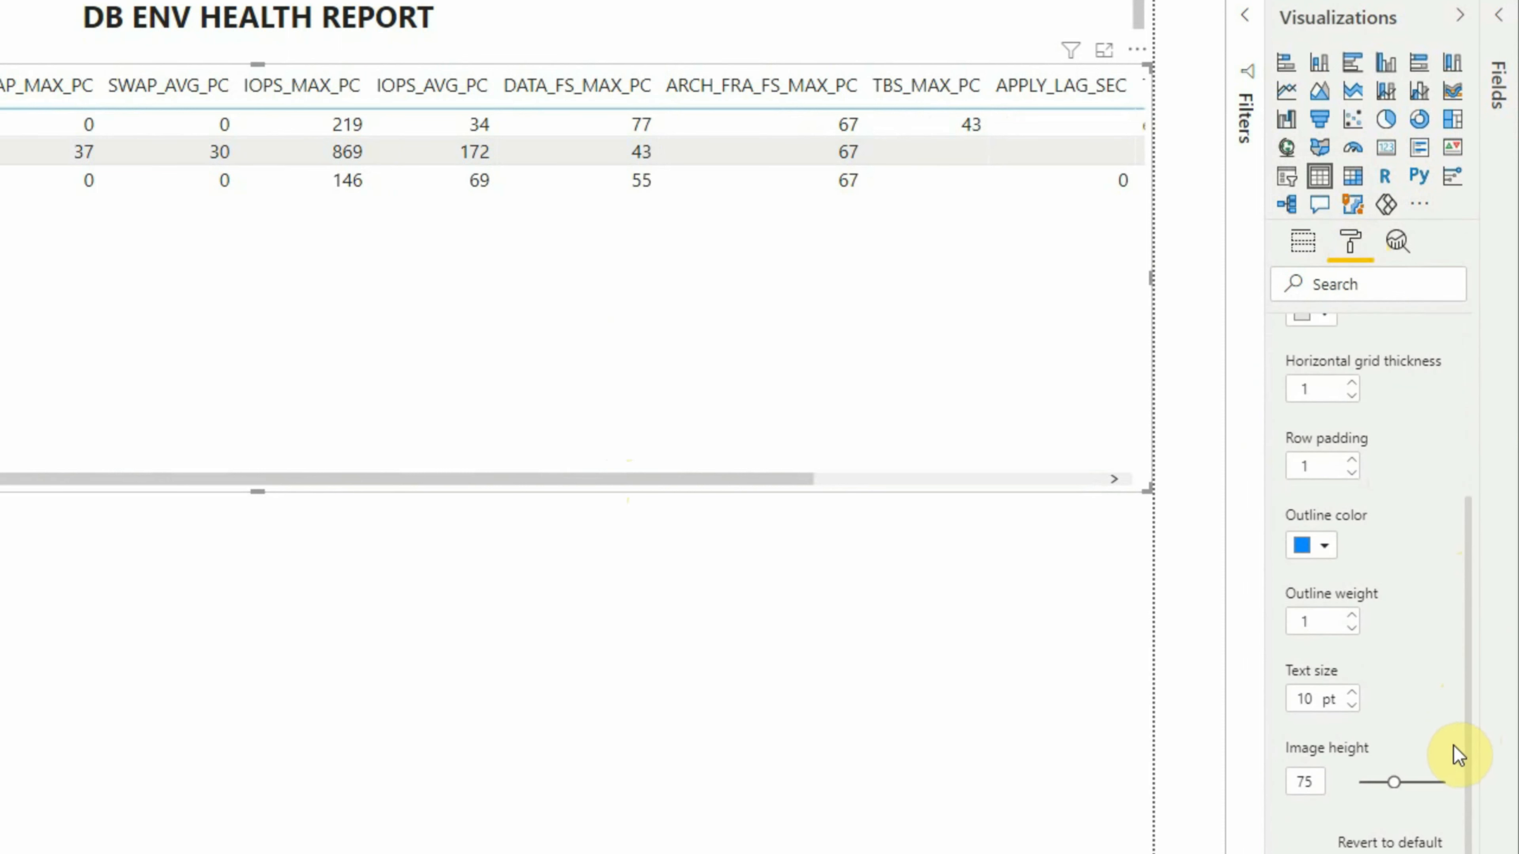
left_click(1352, 707)
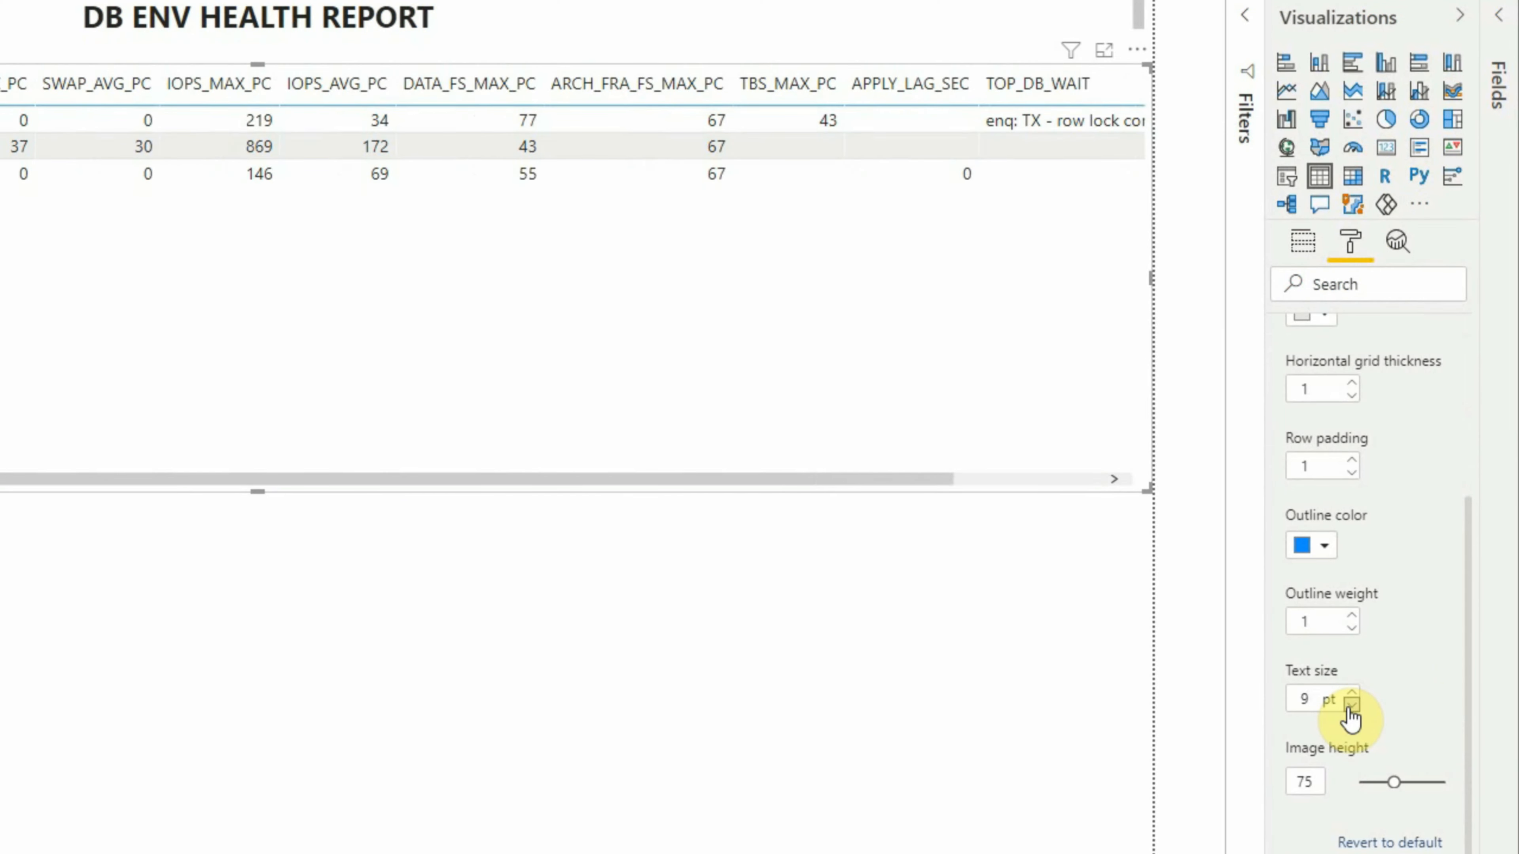
left_click(1351, 707)
left_click(949, 712)
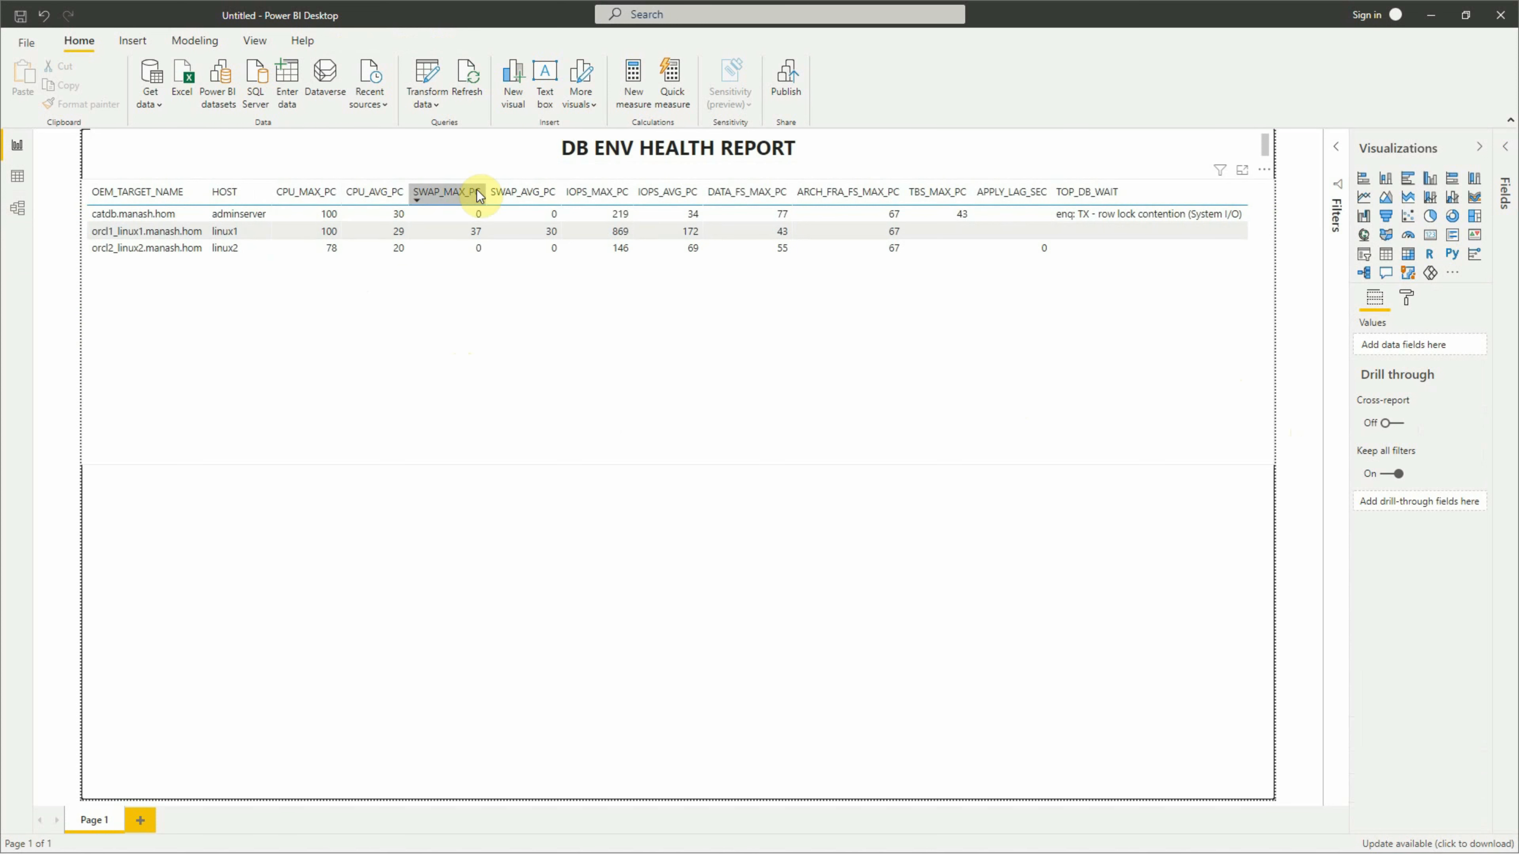
- Sort the health report table by CPU_MAX_PC, first ascending and finally descending
left_click(329, 196)
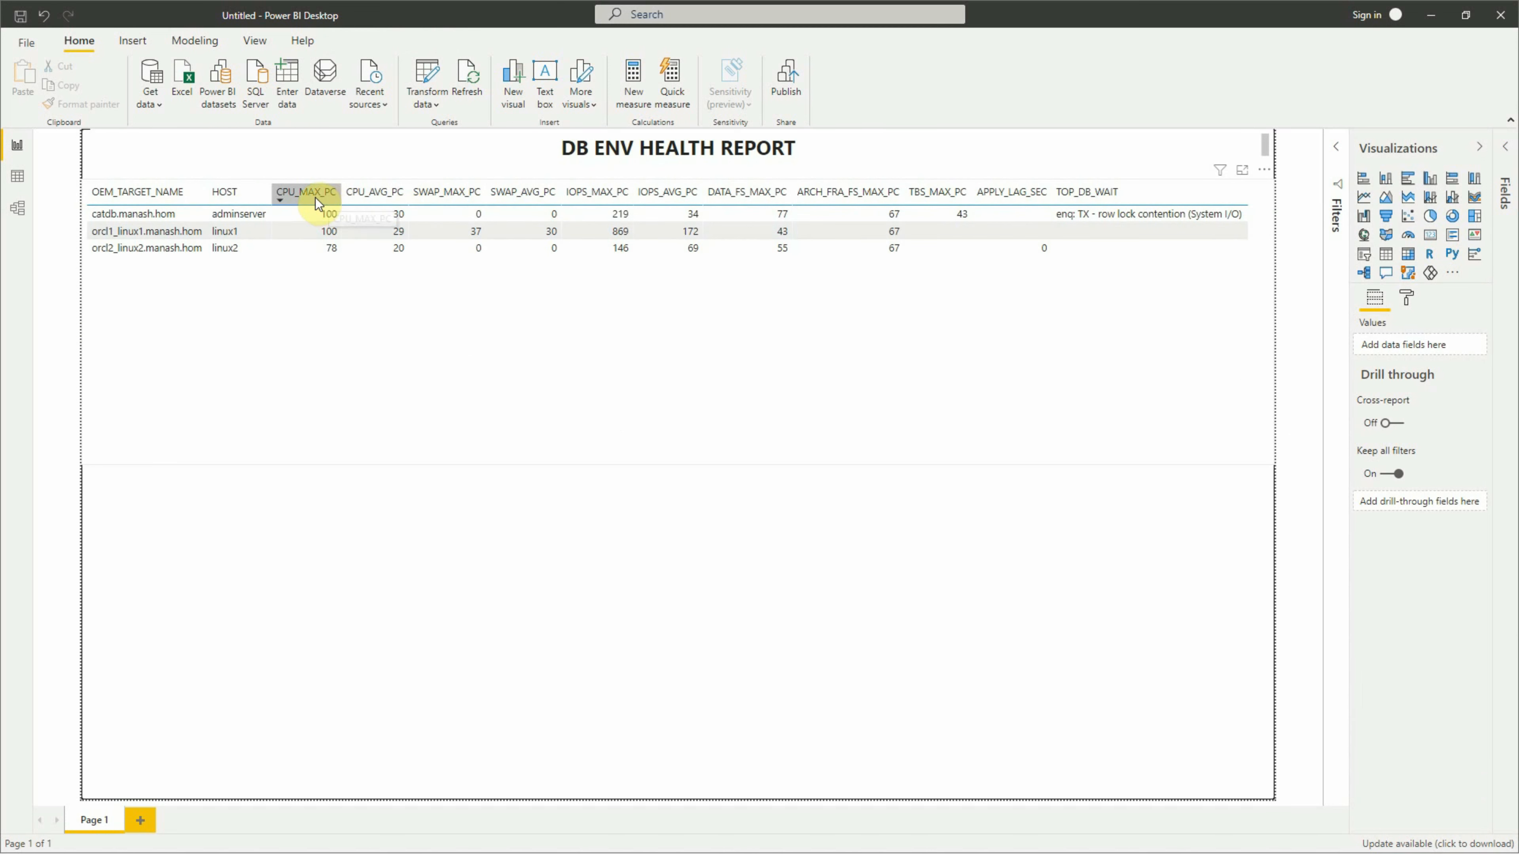
left_click(306, 193)
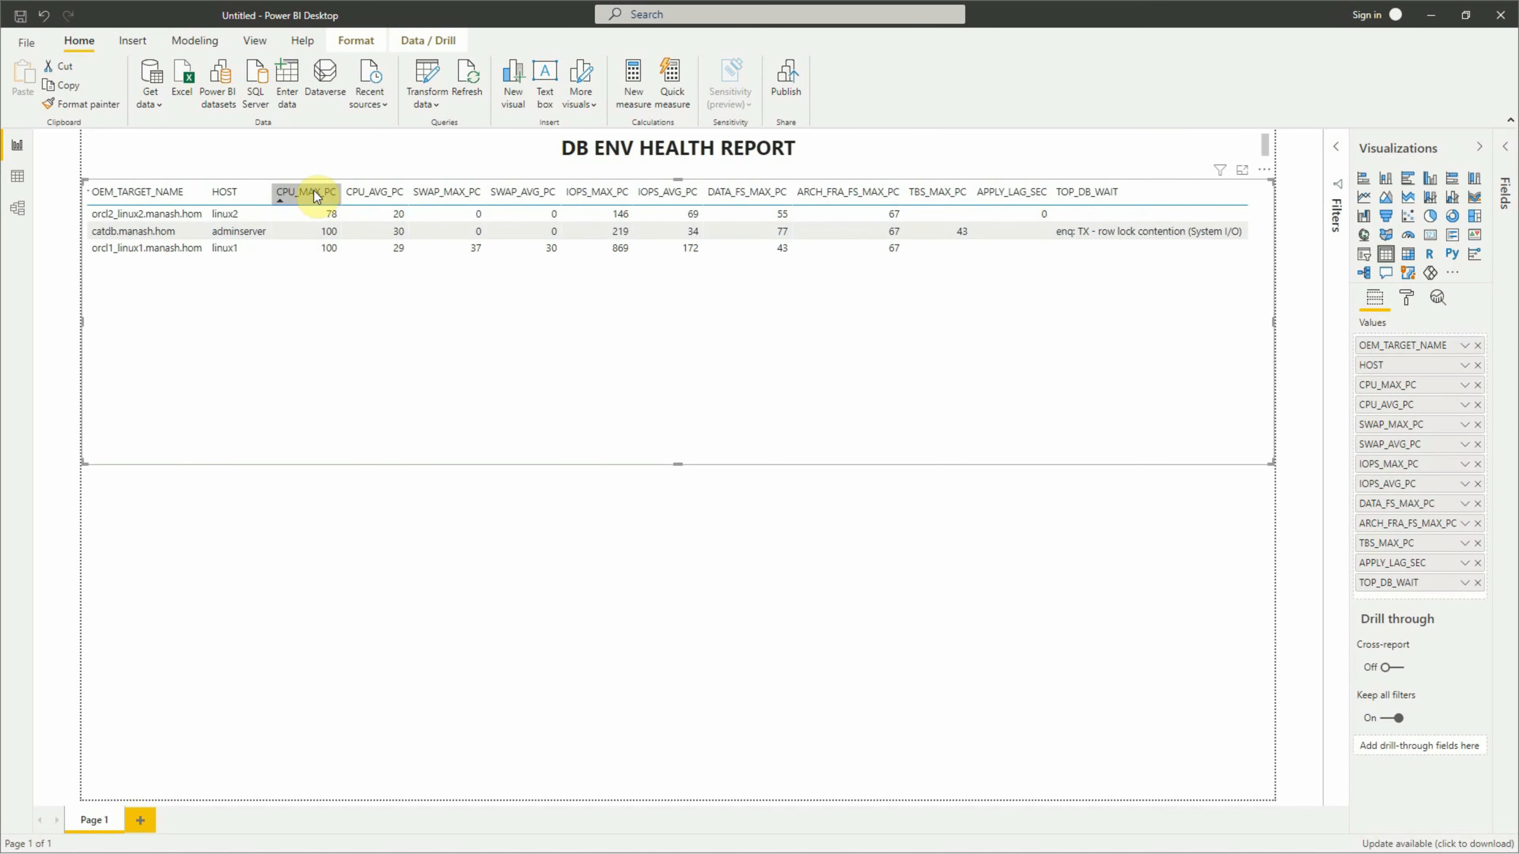
left_click(314, 192)
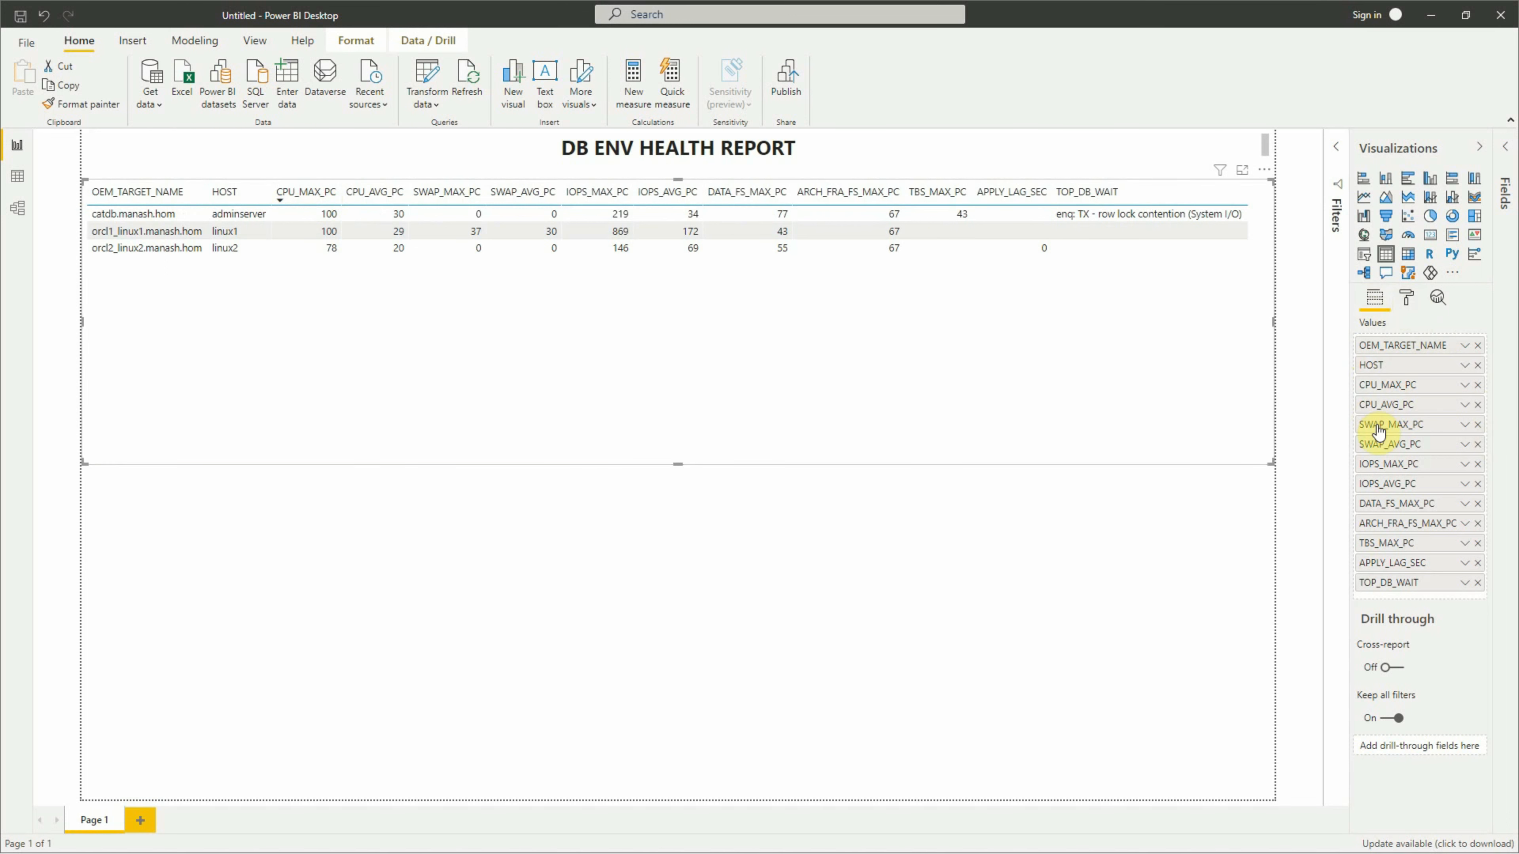
- Rename the CPU_MAX_PC field in the table's values as CPU_MAX %
double_click(1433, 389)
key("Home")
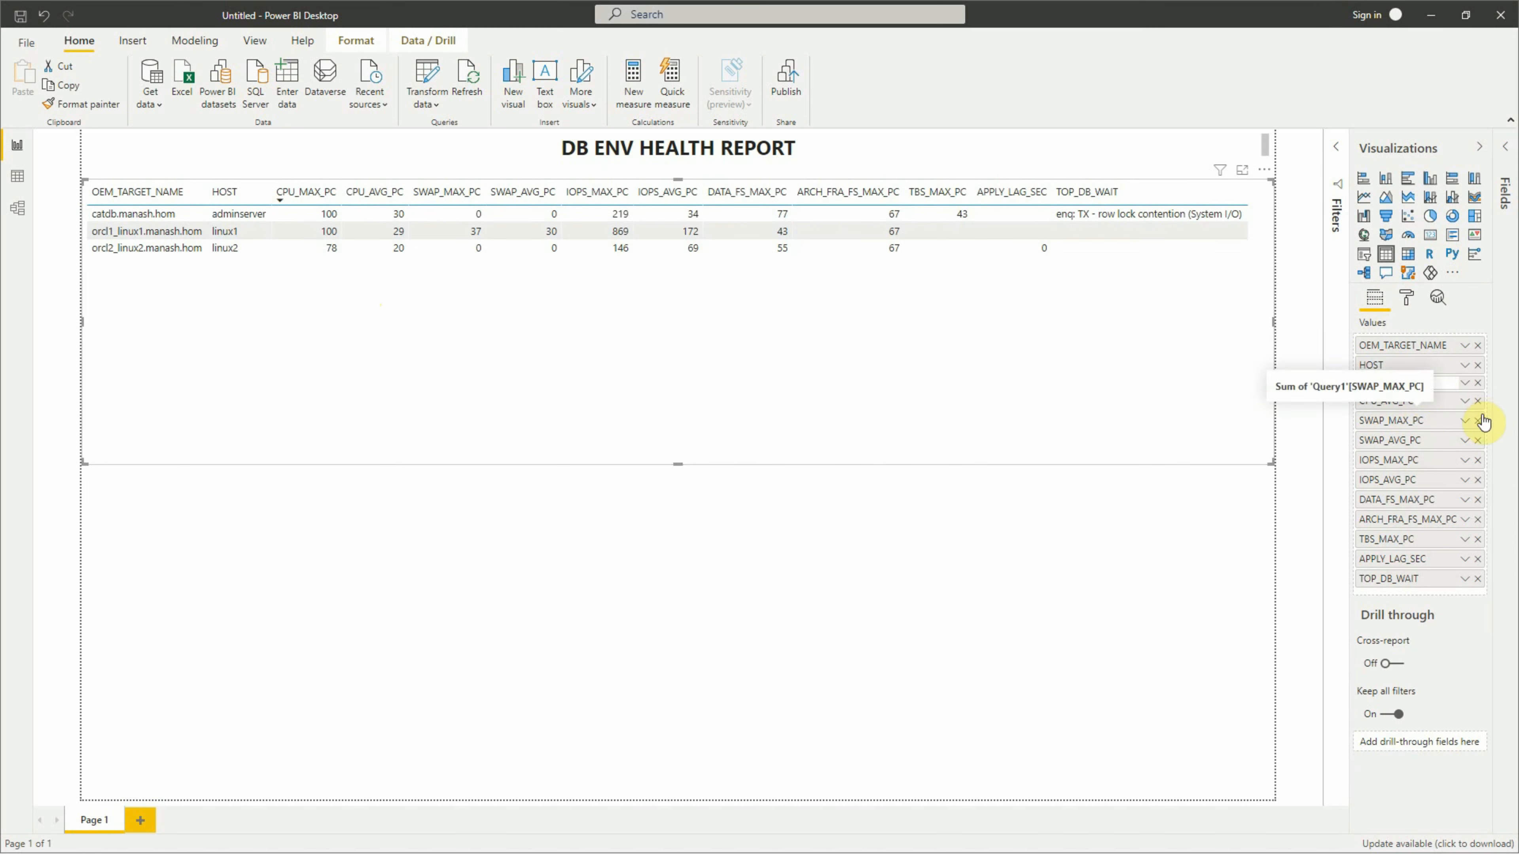
key("BackSpace")
key("BackSpace")
key("BackSpace")
type("%")
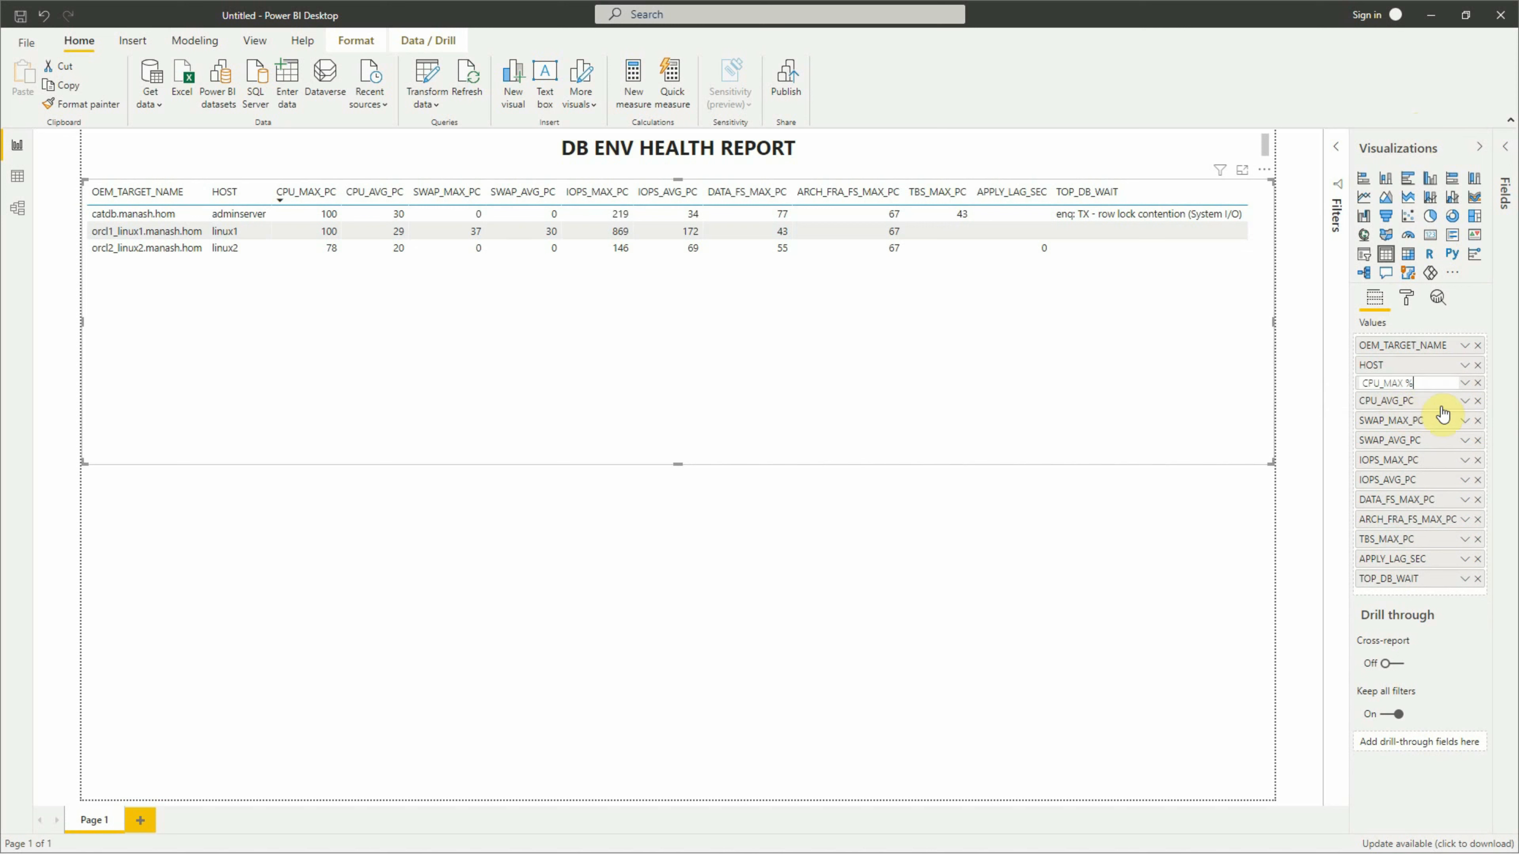
- Rename the CPU_AVG_PC field in the table's values as CPU_AVG %
double_click(1429, 407)
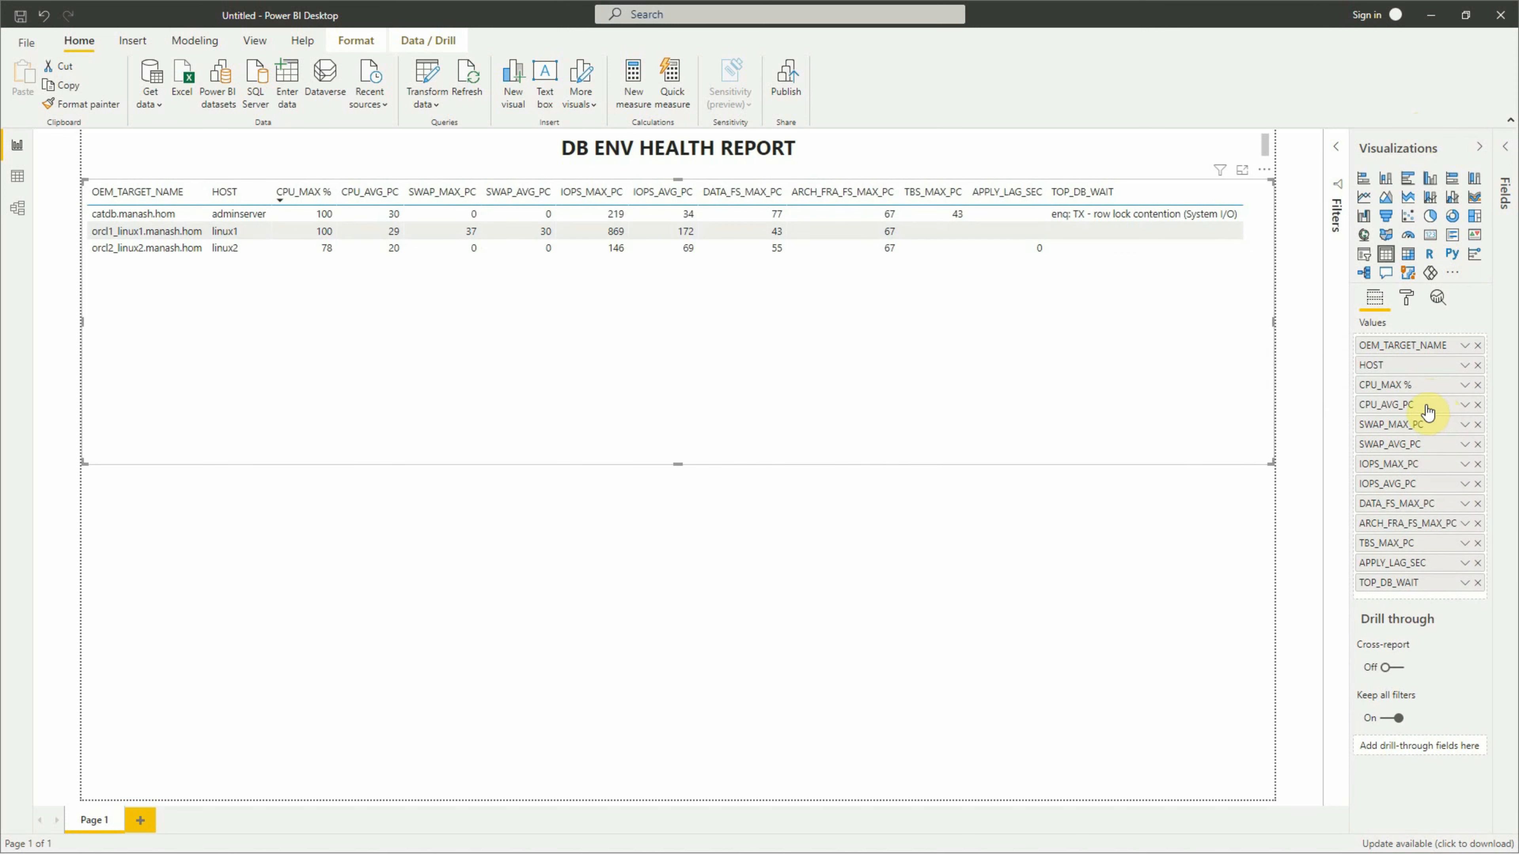
key("BackSpace")
key("BackSpace")
key("BackSpace")
type("%")
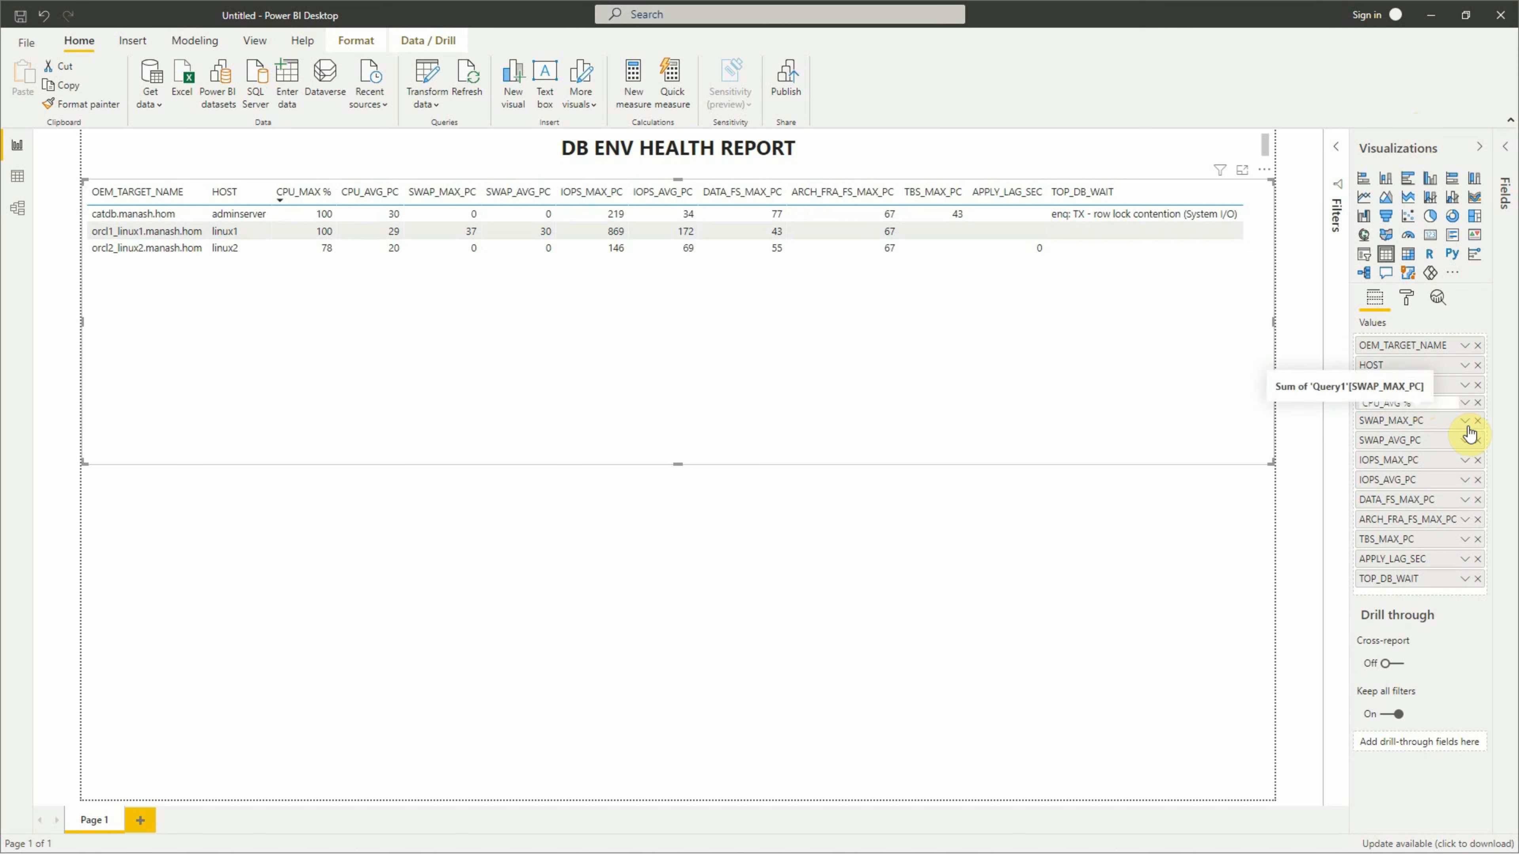
- Rename the SWAP_MAX_PC field in the table's values as SWAP_MAX %
double_click(1434, 424)
key("End")
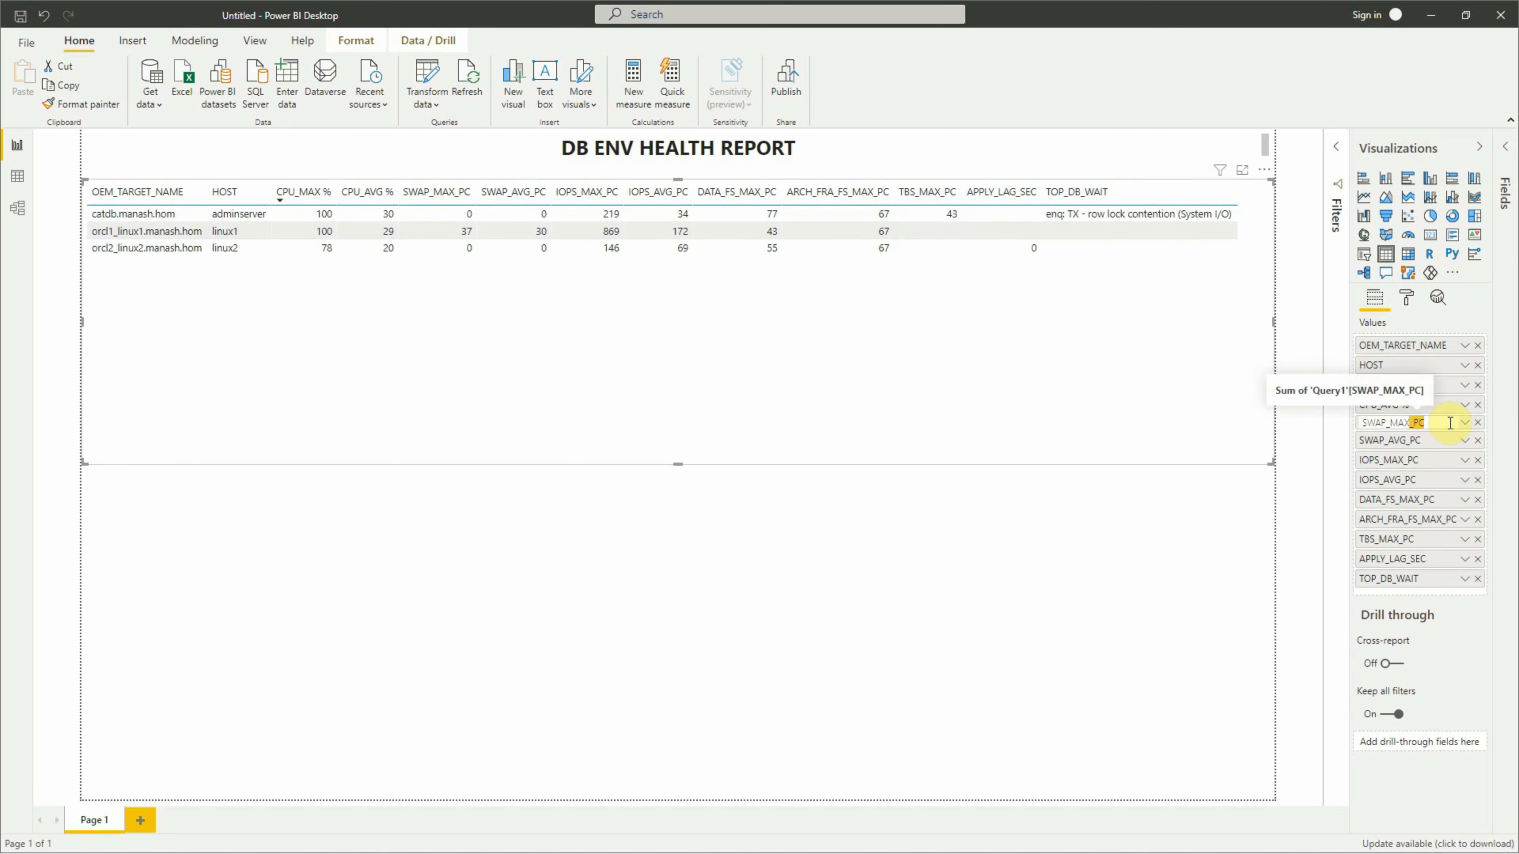
key("BackSpace")
key("BackSpace")
key("BackSpace")
type("%")
key("Return")
- Rename the SWAP_AVG_PC field in the table's values as SWAP_AVG %
double_click(1435, 444)
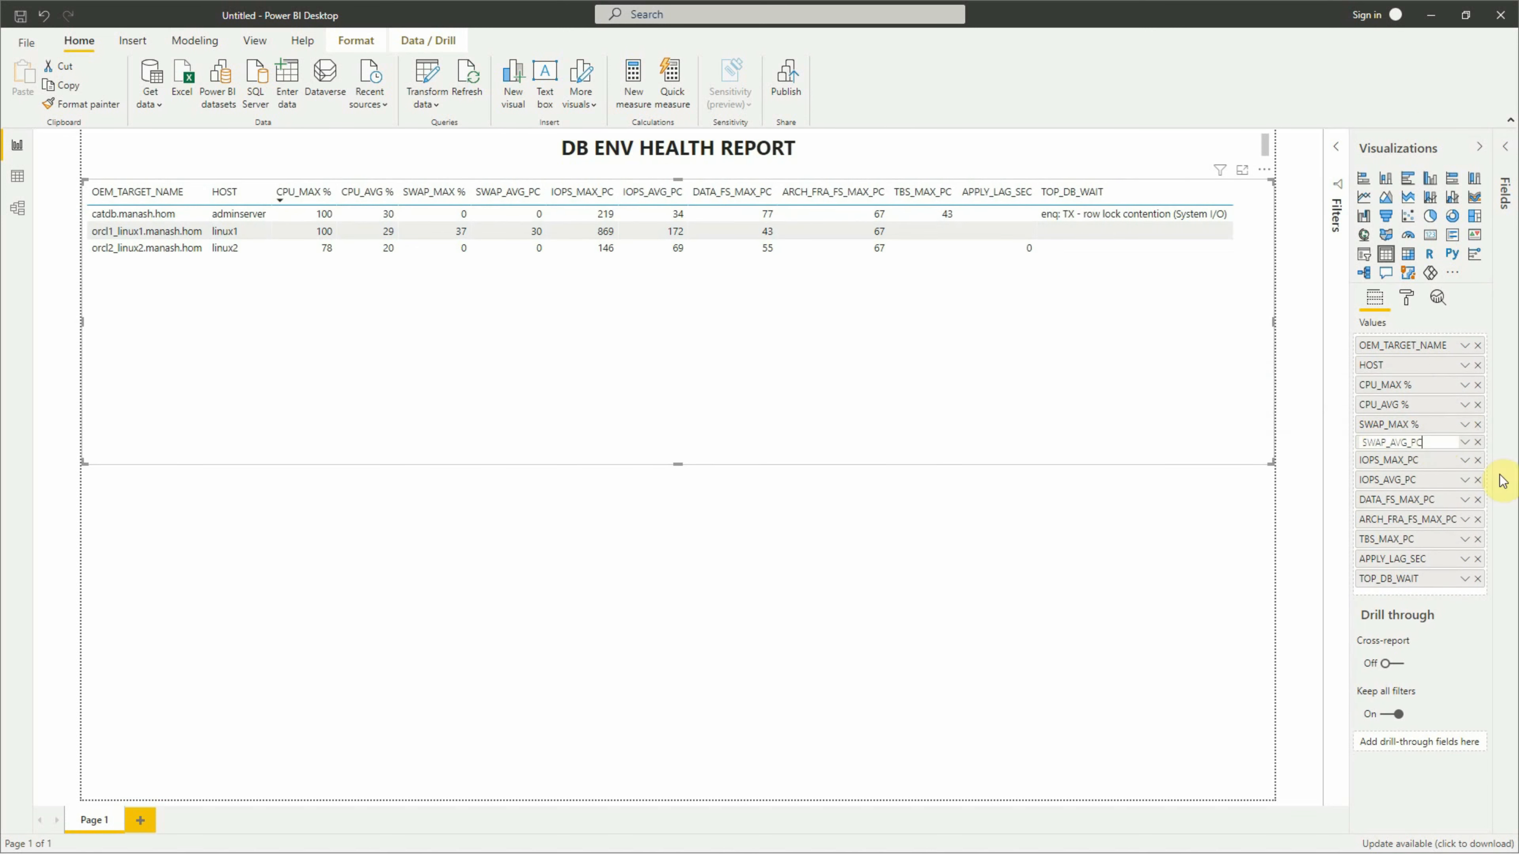
key("End")
key("BackSpace")
key("BackSpace")
key("BackSpace")
type("%")
key("Return")
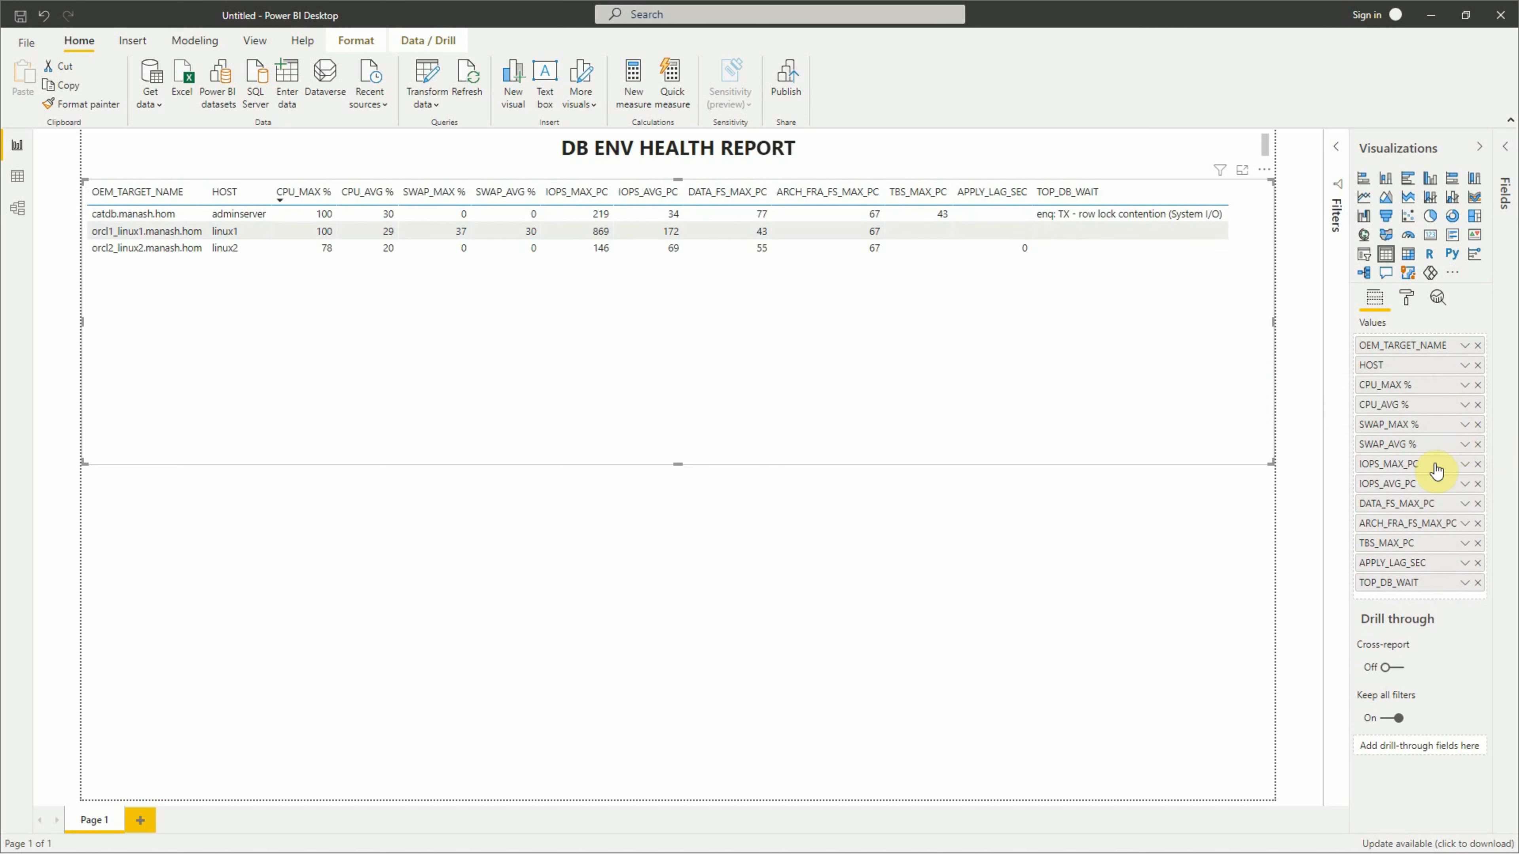
- Rename the IOPS_MAX_PC field in the table's values as IOPS_MAX %, without any stray bracket
key("BackSpace")
key("BackSpace")
key("BackSpace")
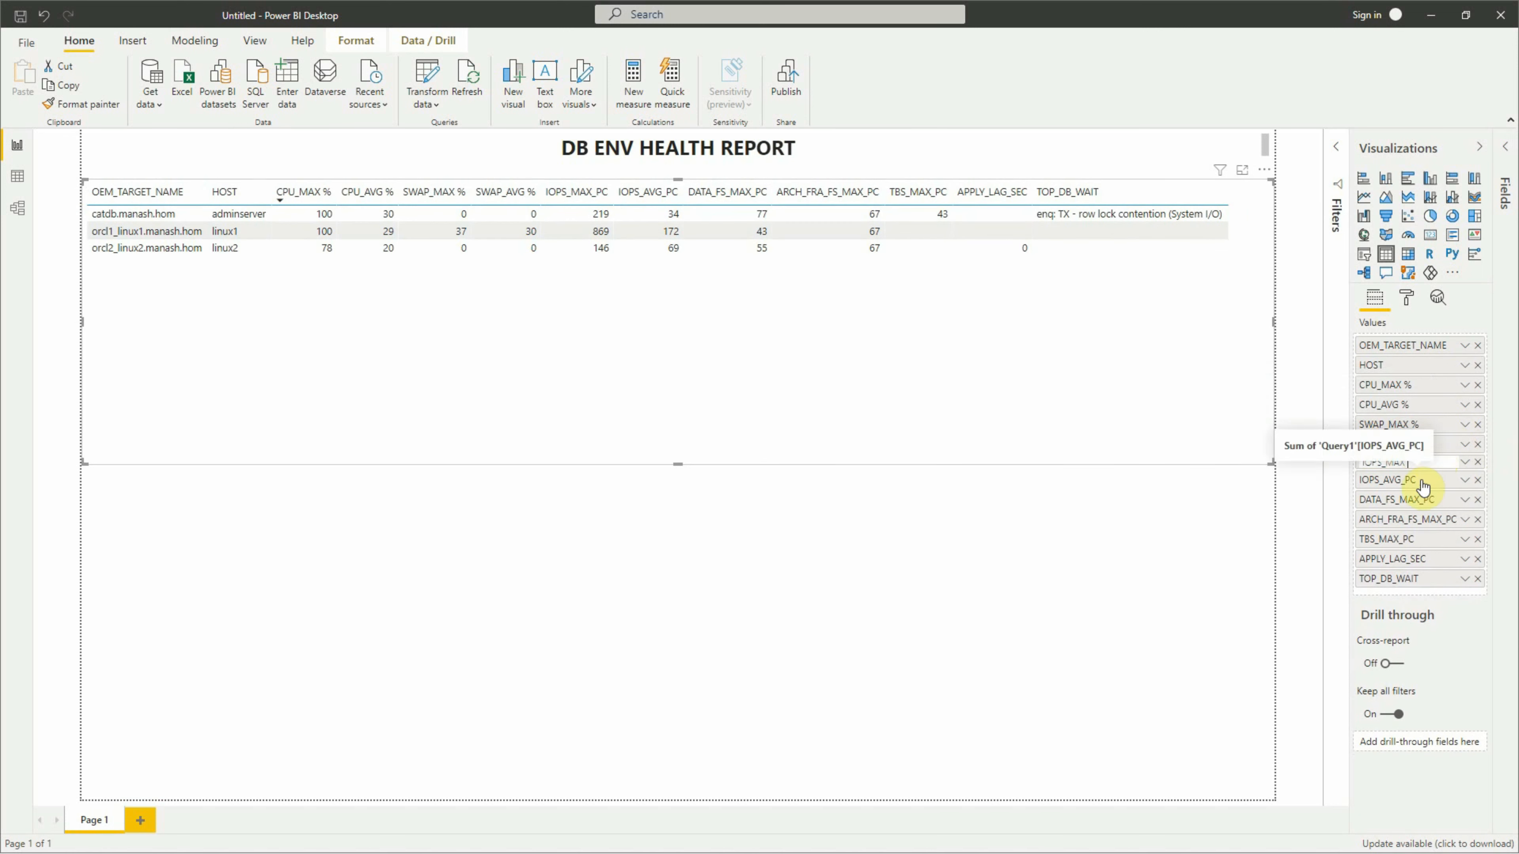
type("%]")
key("Return")
double_click(1434, 464)
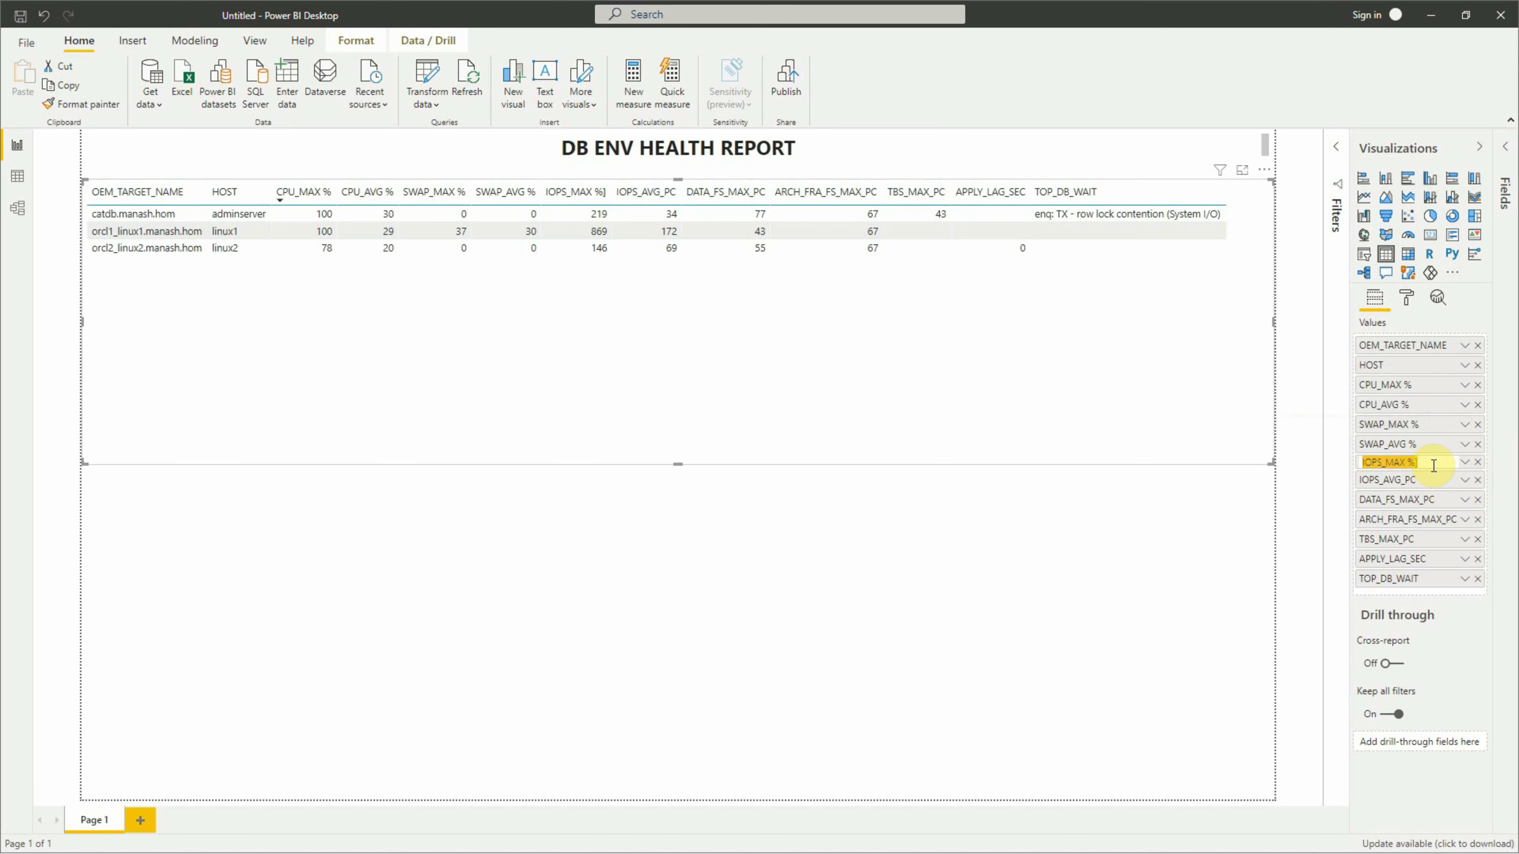
key("End")
key("BackSpace")
key("Return")
- Rename the IOPS_AVG_PC field in the table's values as IOPS_AVG %
double_click(1434, 483)
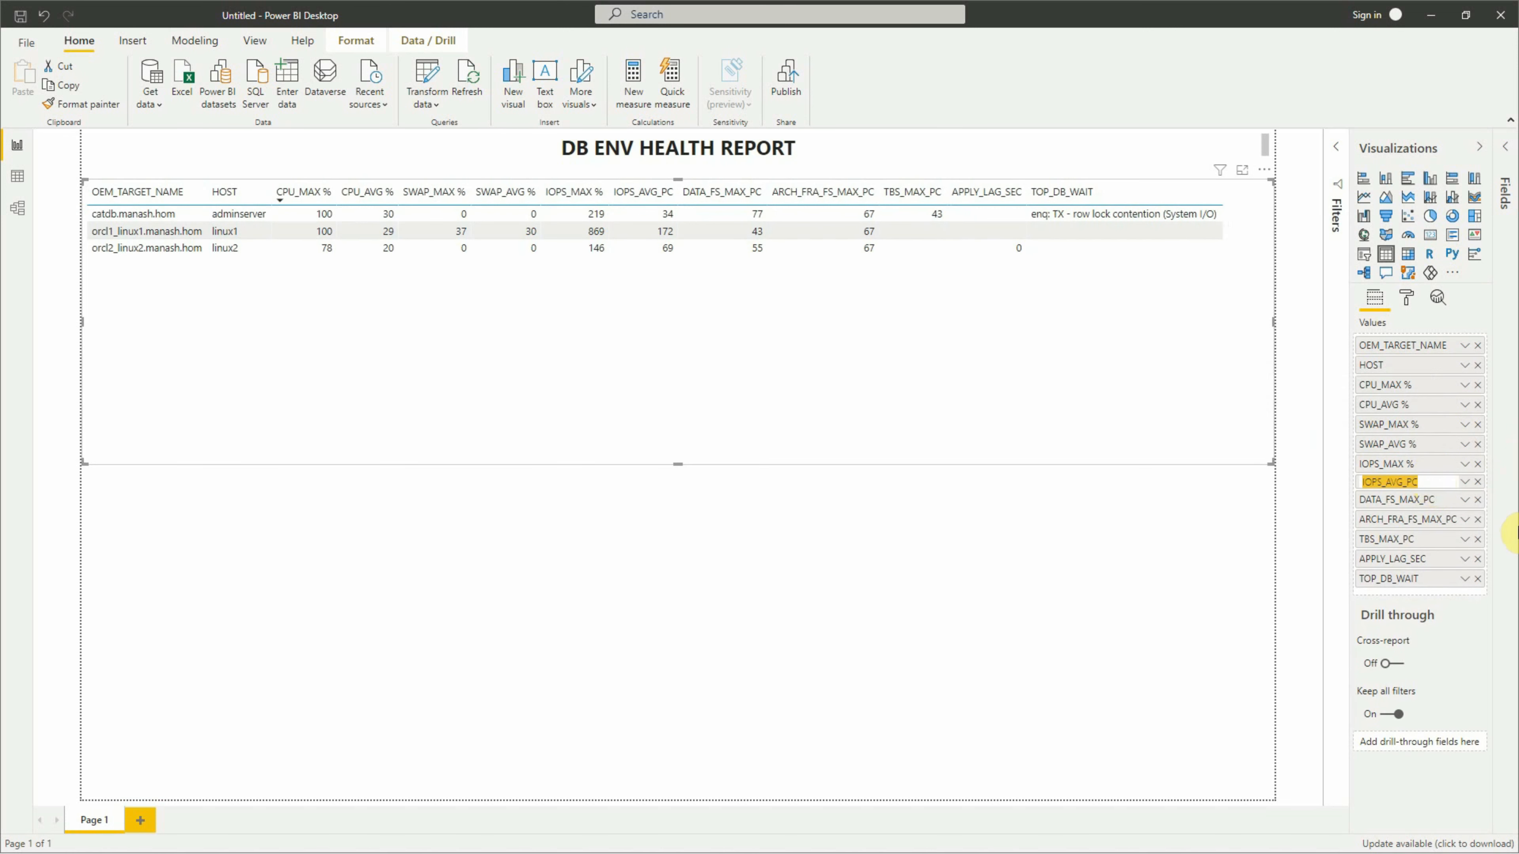
key("End")
key("BackSpace")
key("BackSpace")
key("BackSpace")
type("%")
key("Return")
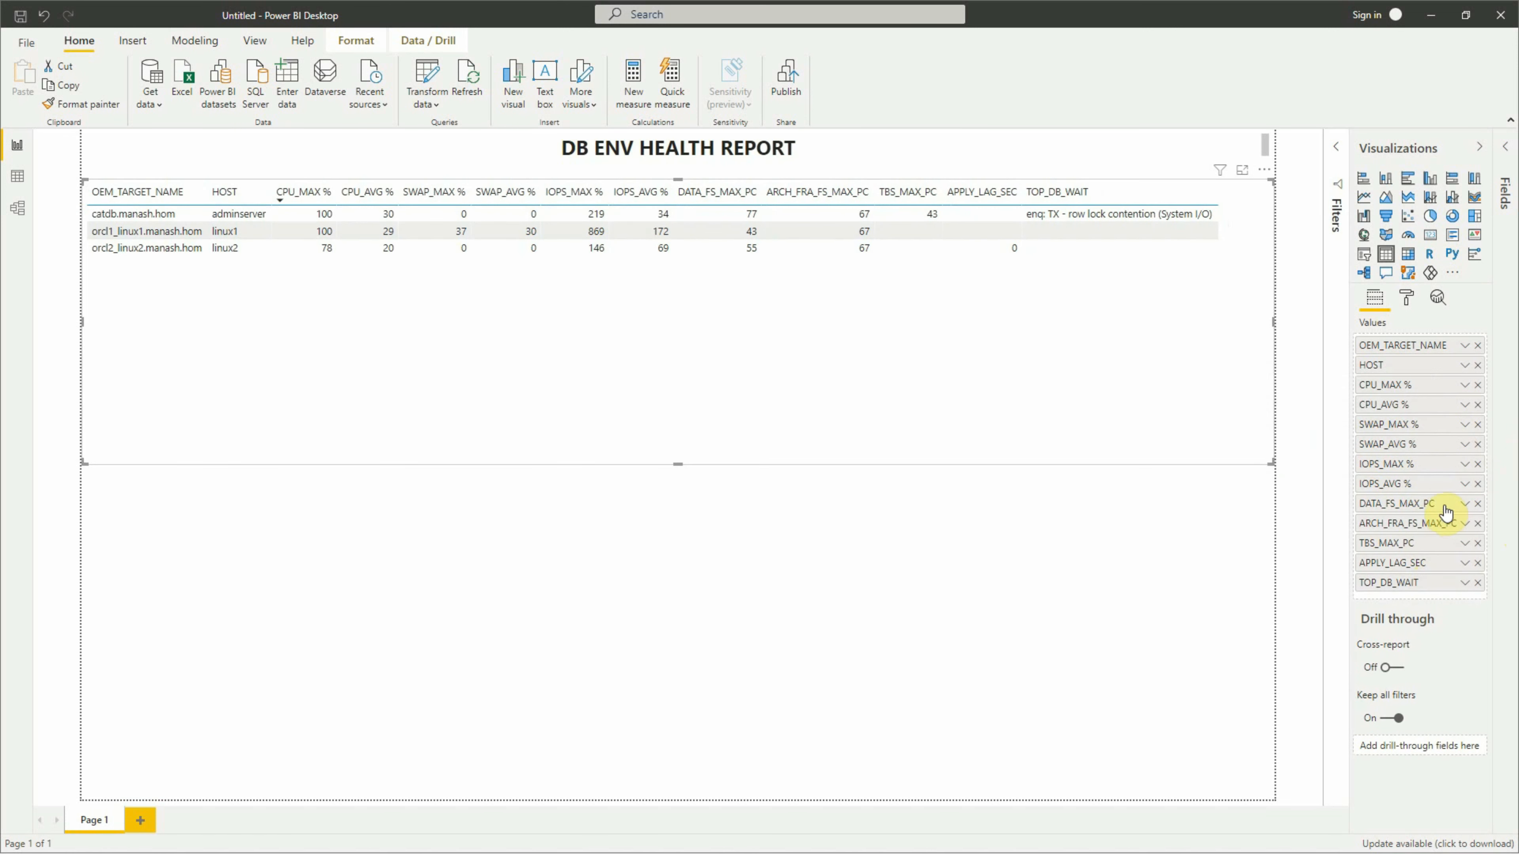
- Rename the DATA_FS_MAX_PC field in the table's values as DATA_FS_MAX %
double_click(1434, 503)
key("End")
key("BackSpace")
key("BackSpace")
key("BackSpace")
type("%")
key("Return")
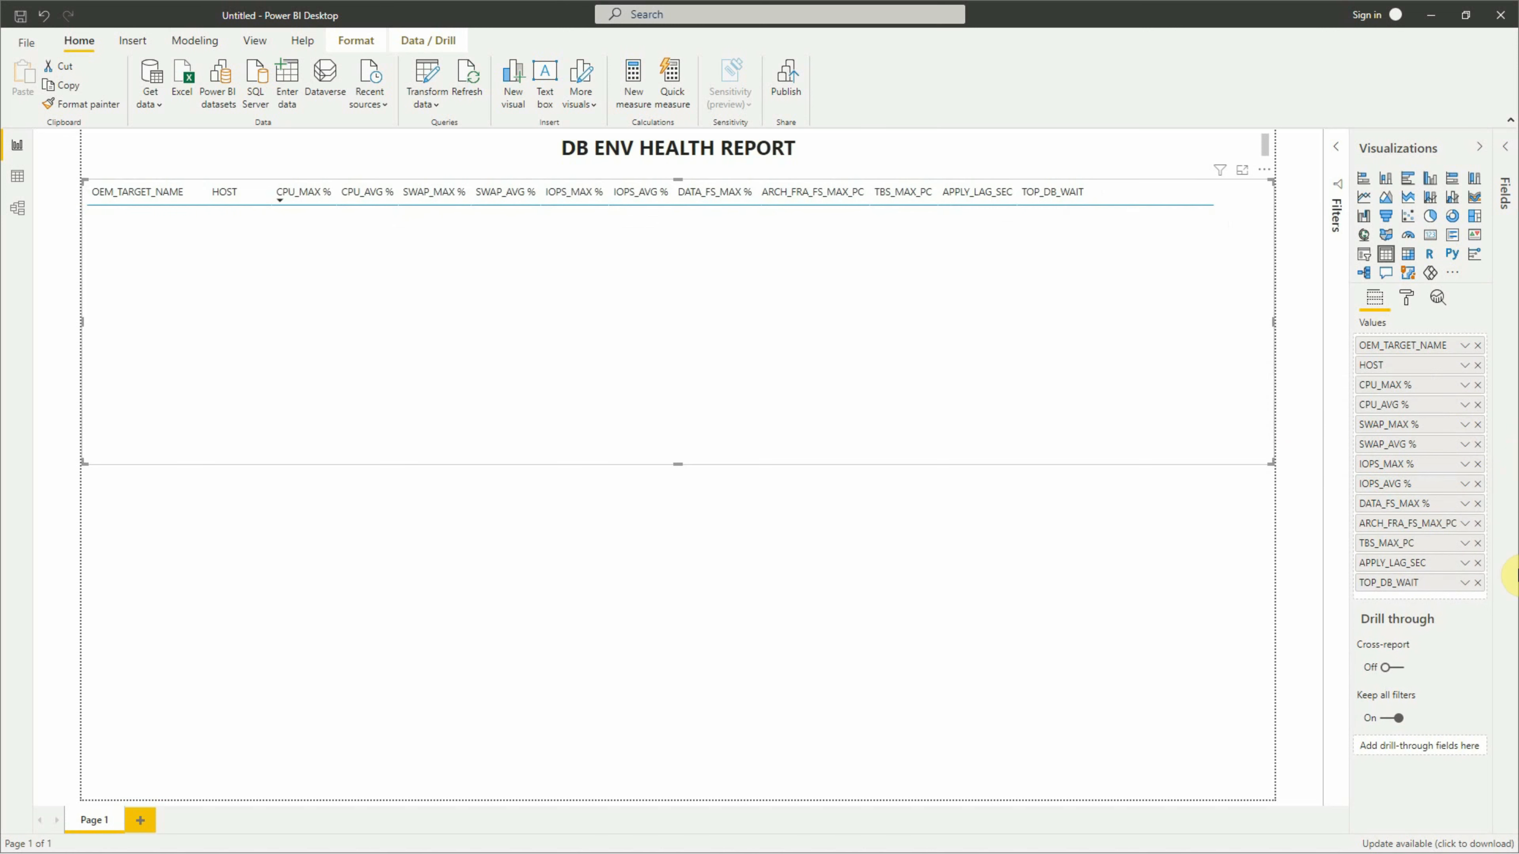
- Shorten the ARCH_FRA_FS_MAX_PC field's name in the table's values to ARCH_FRA %
double_click(1430, 521)
key("End")
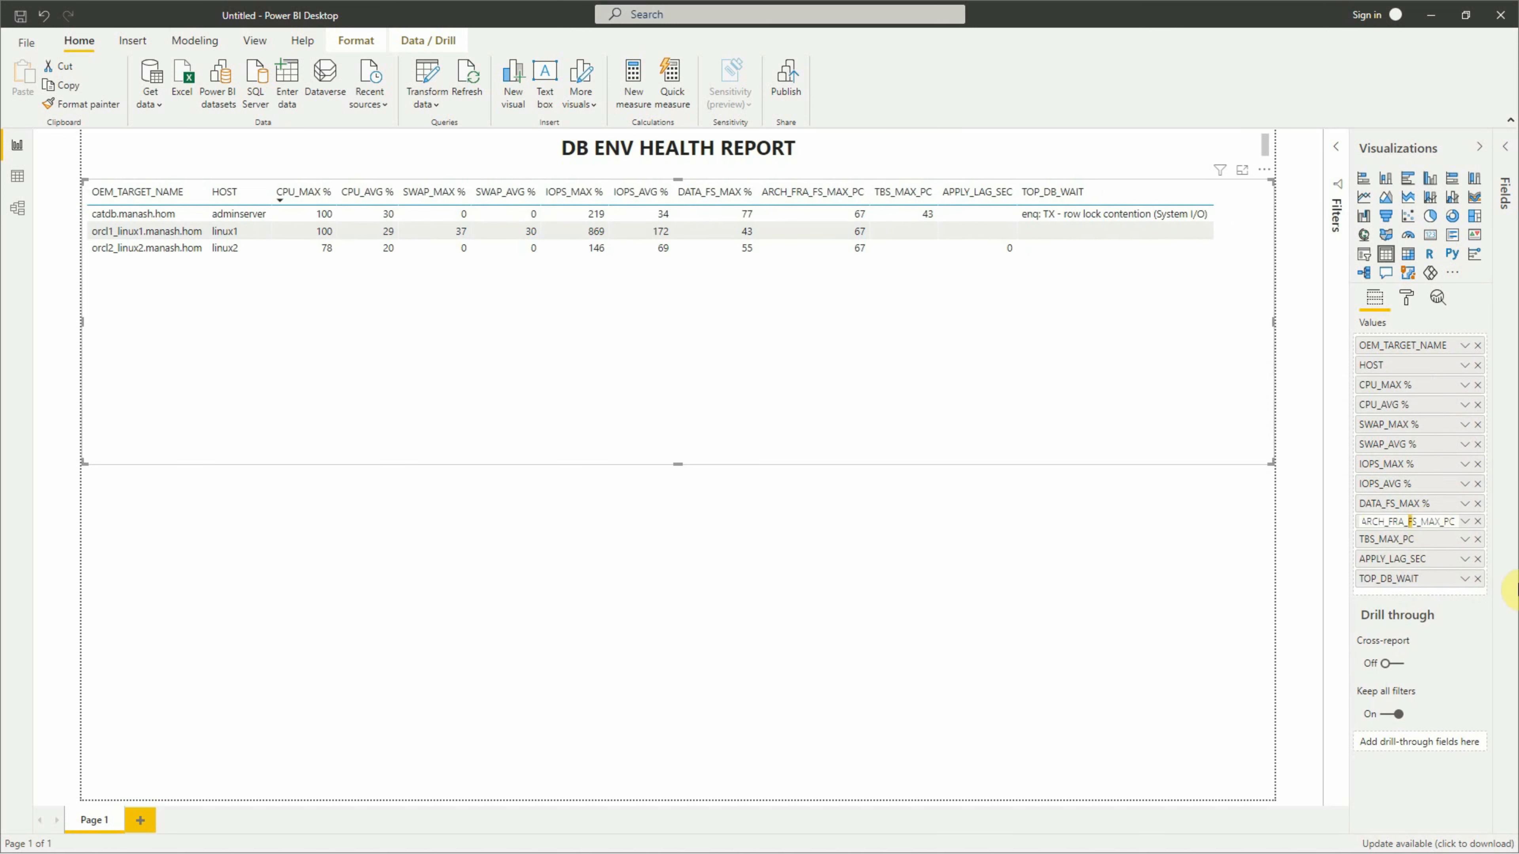
key("BackSpace")
key("BackSpace")
key("BackSpace")
key("BackSpace")
key("BackSpace")
key("BackSpace")
key("BackSpace")
key("BackSpace")
key("BackSpace")
type("%")
key("Left")
key("Left")
key("BackSpace")
key("Return")
- Rename the TBS_MAX_PC field in the table's values as TBS_MAX %
double_click(1416, 542)
key("End")
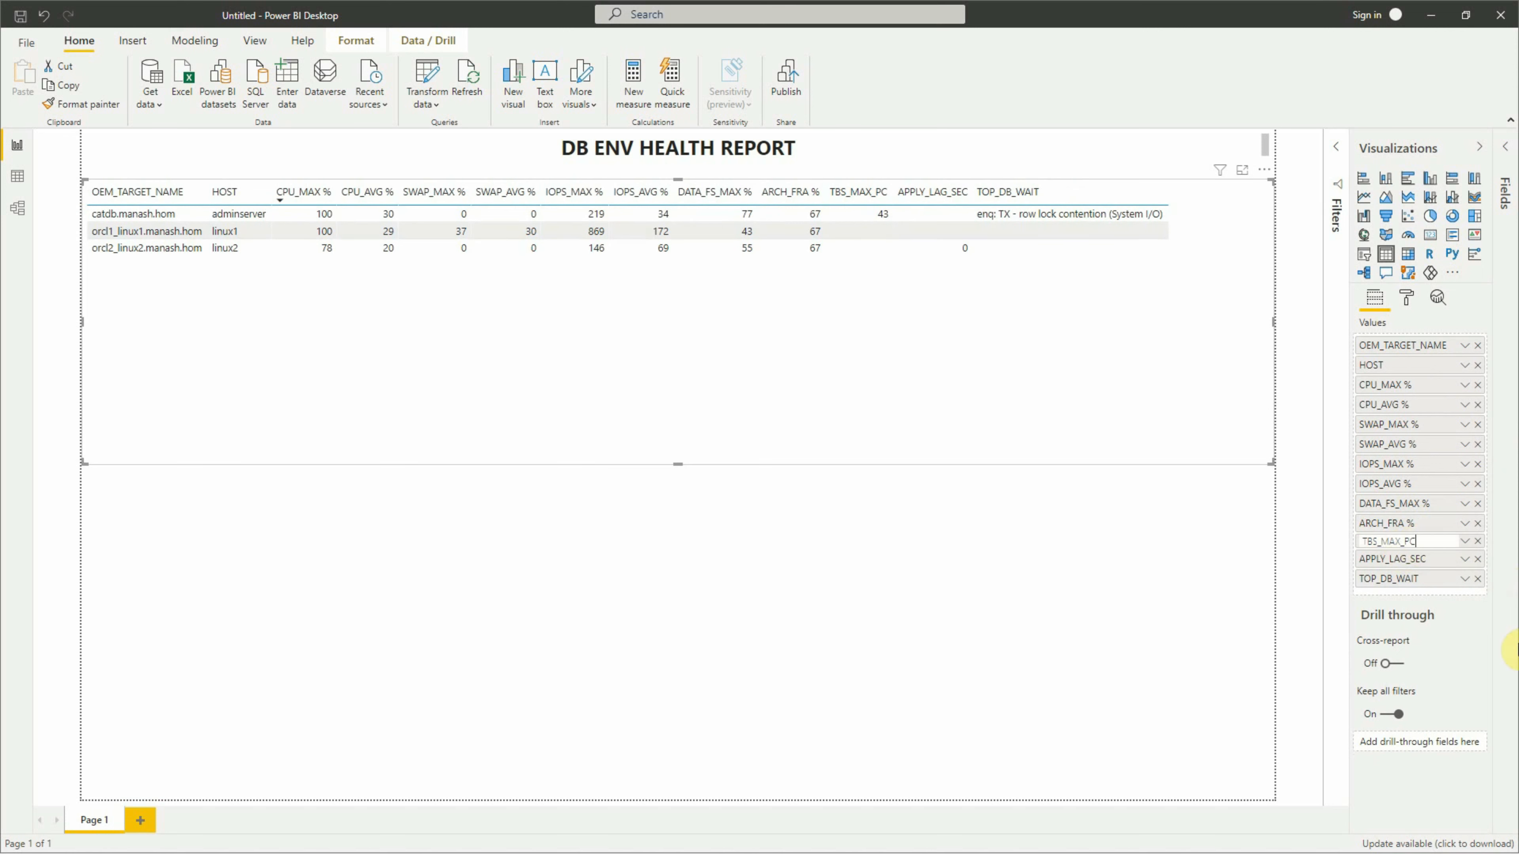
key("shift+Right")
key("shift+Right")
key("BackSpace")
type("%")
key("Return")
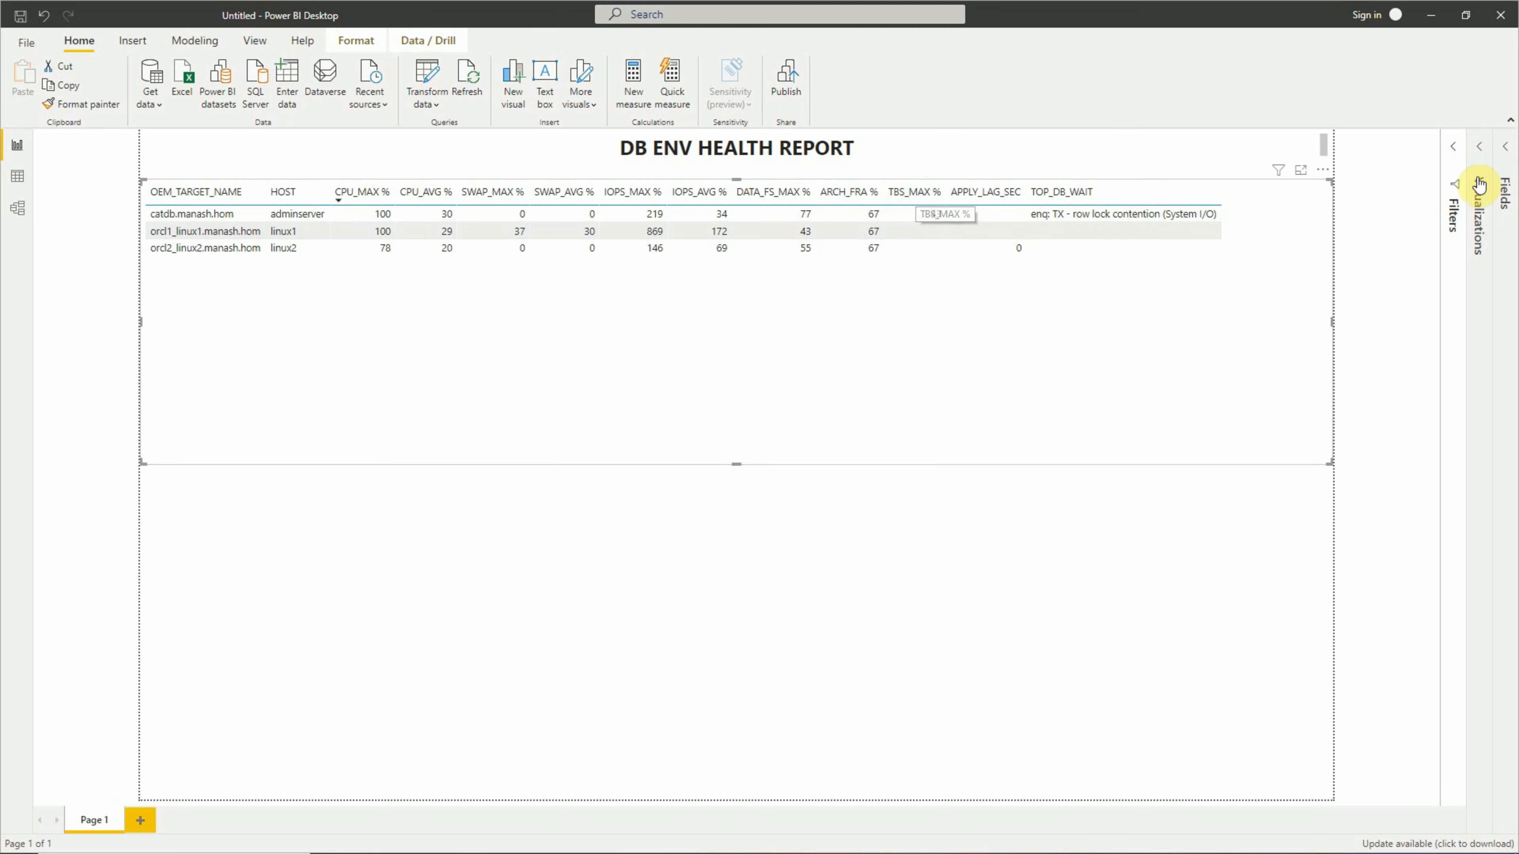
- Turn on background color and font color conditional formatting for the table's CPU_MAX % column
left_click(1501, 155)
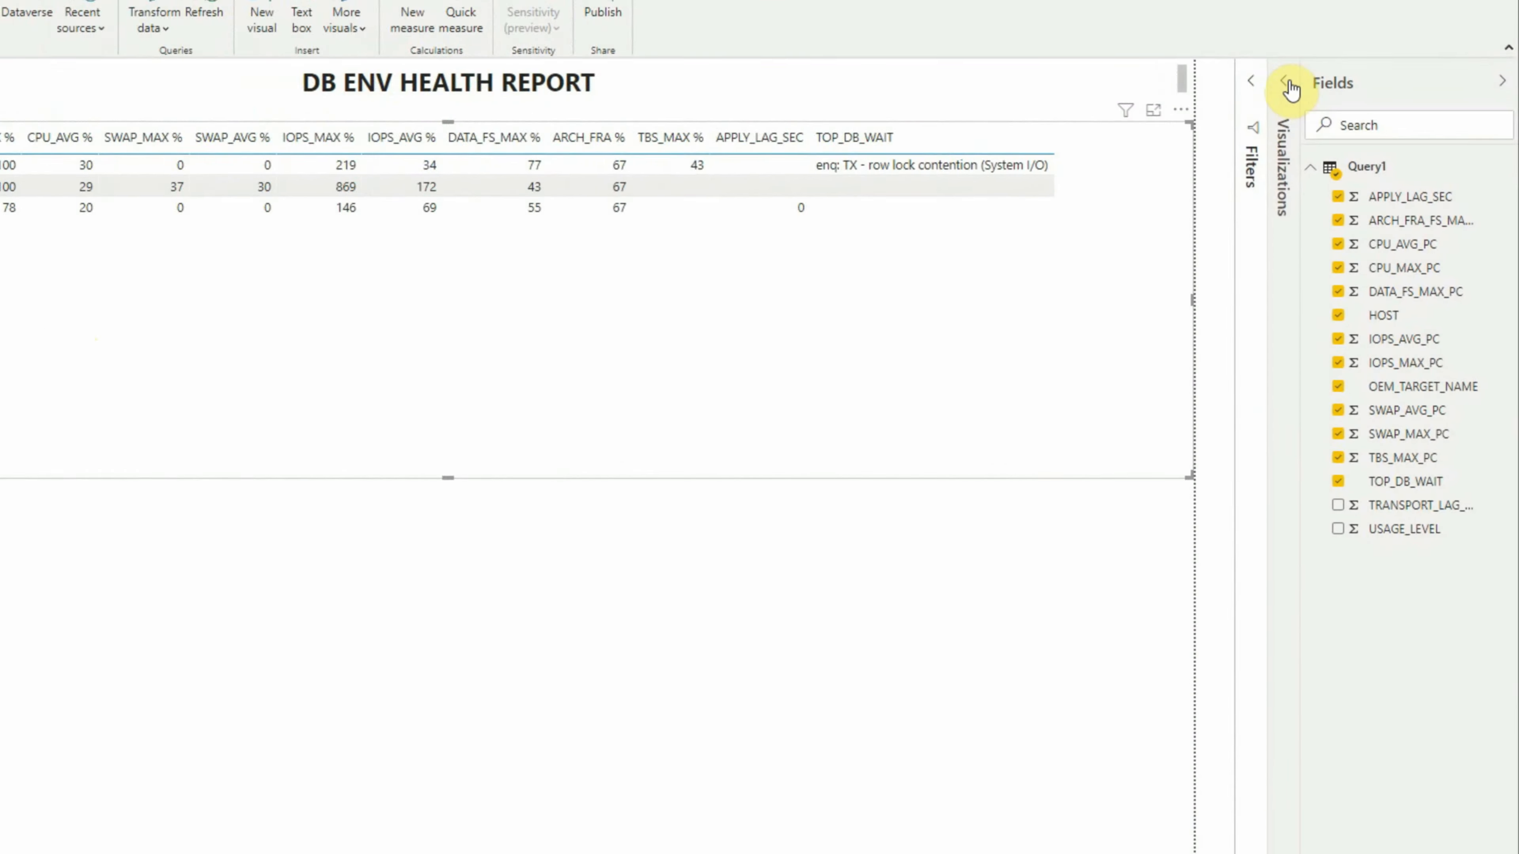
left_click(1238, 19)
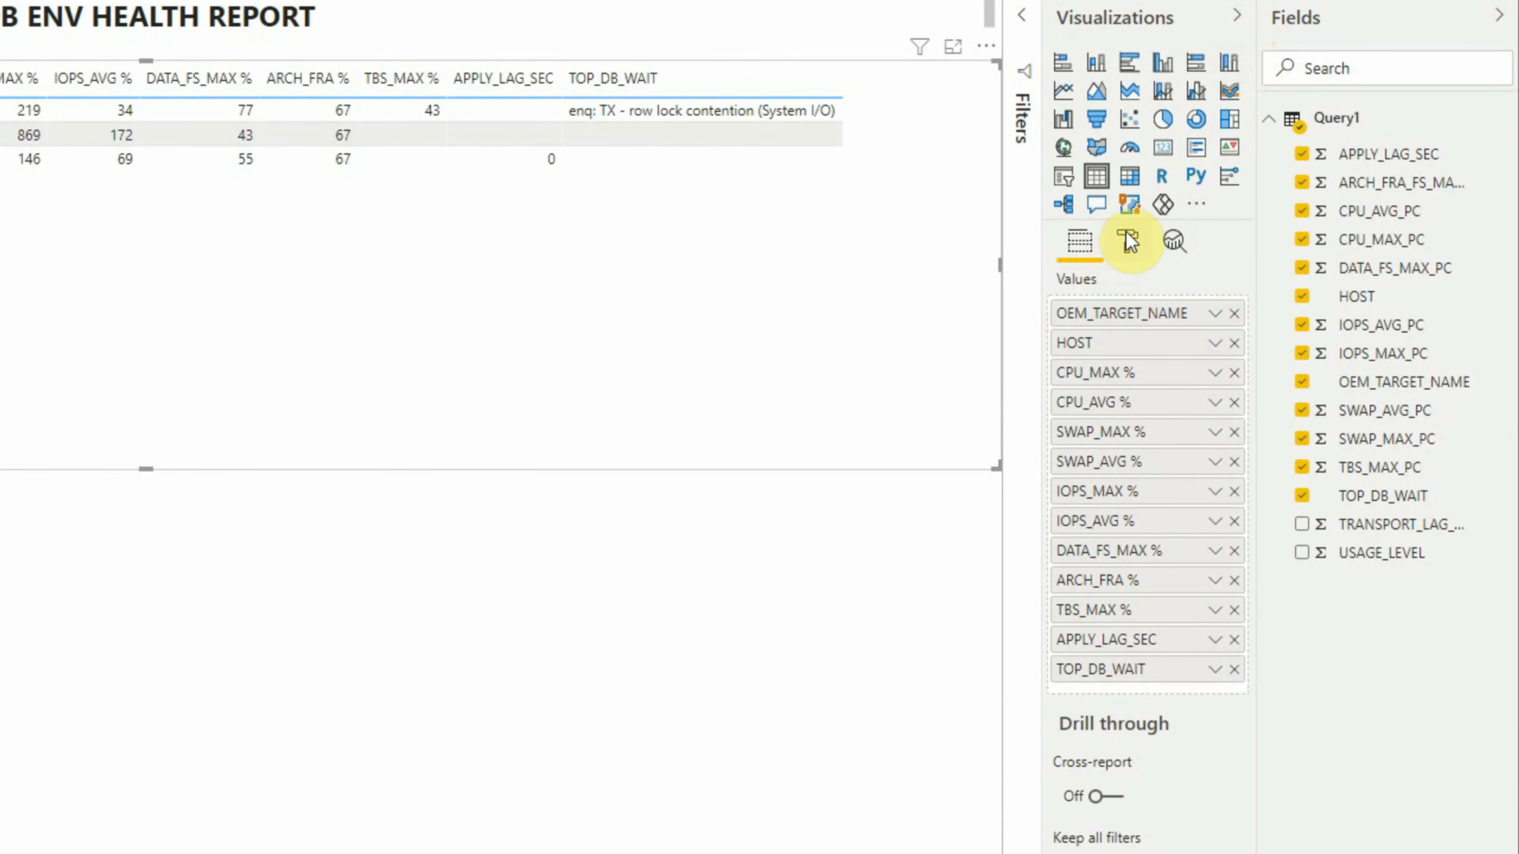
left_click(1130, 246)
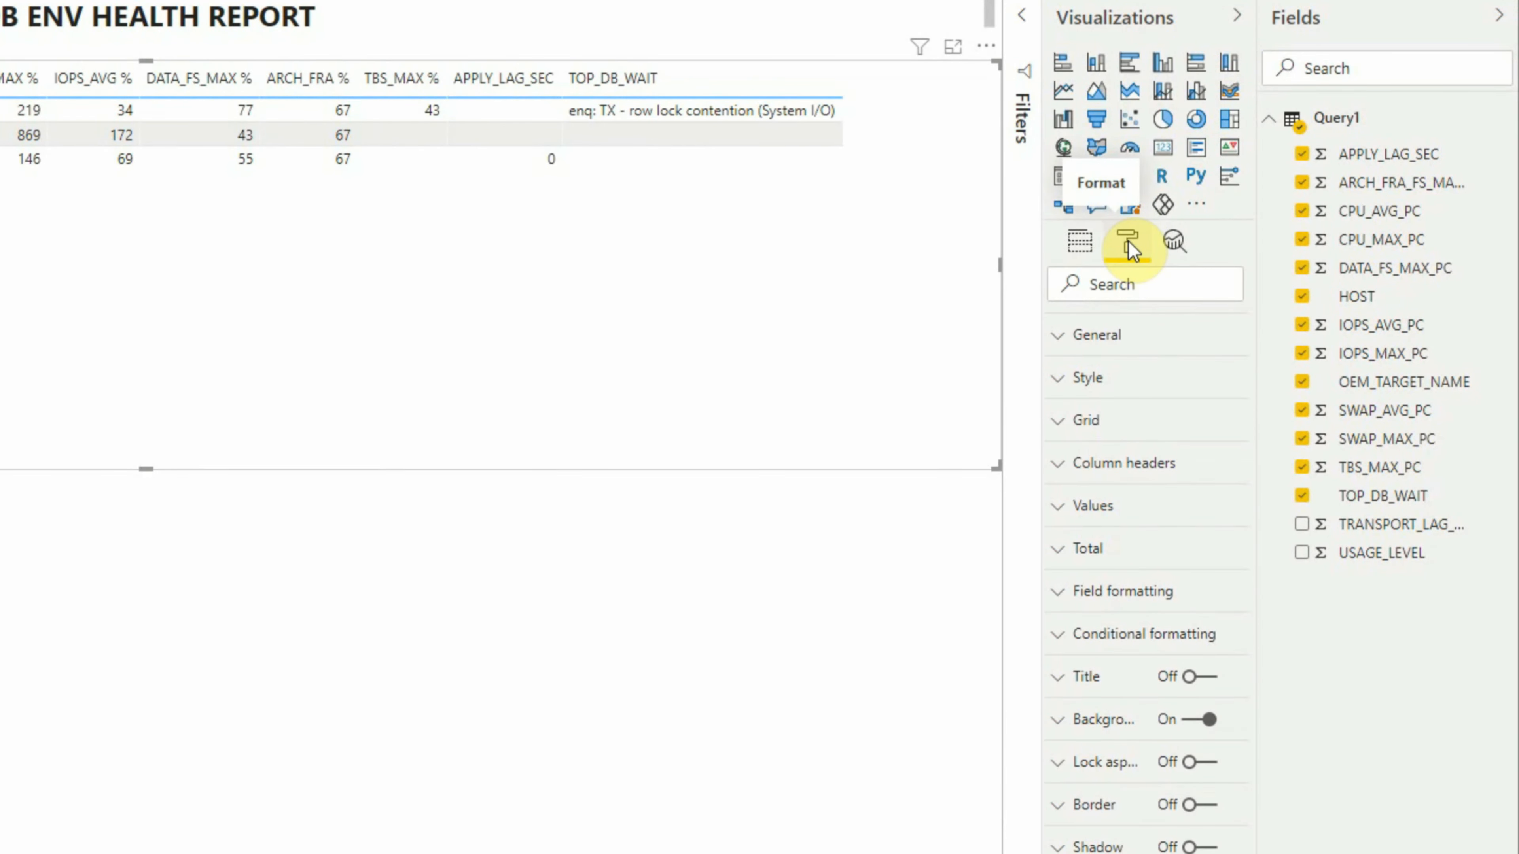
left_click(1055, 640)
left_click(1214, 685)
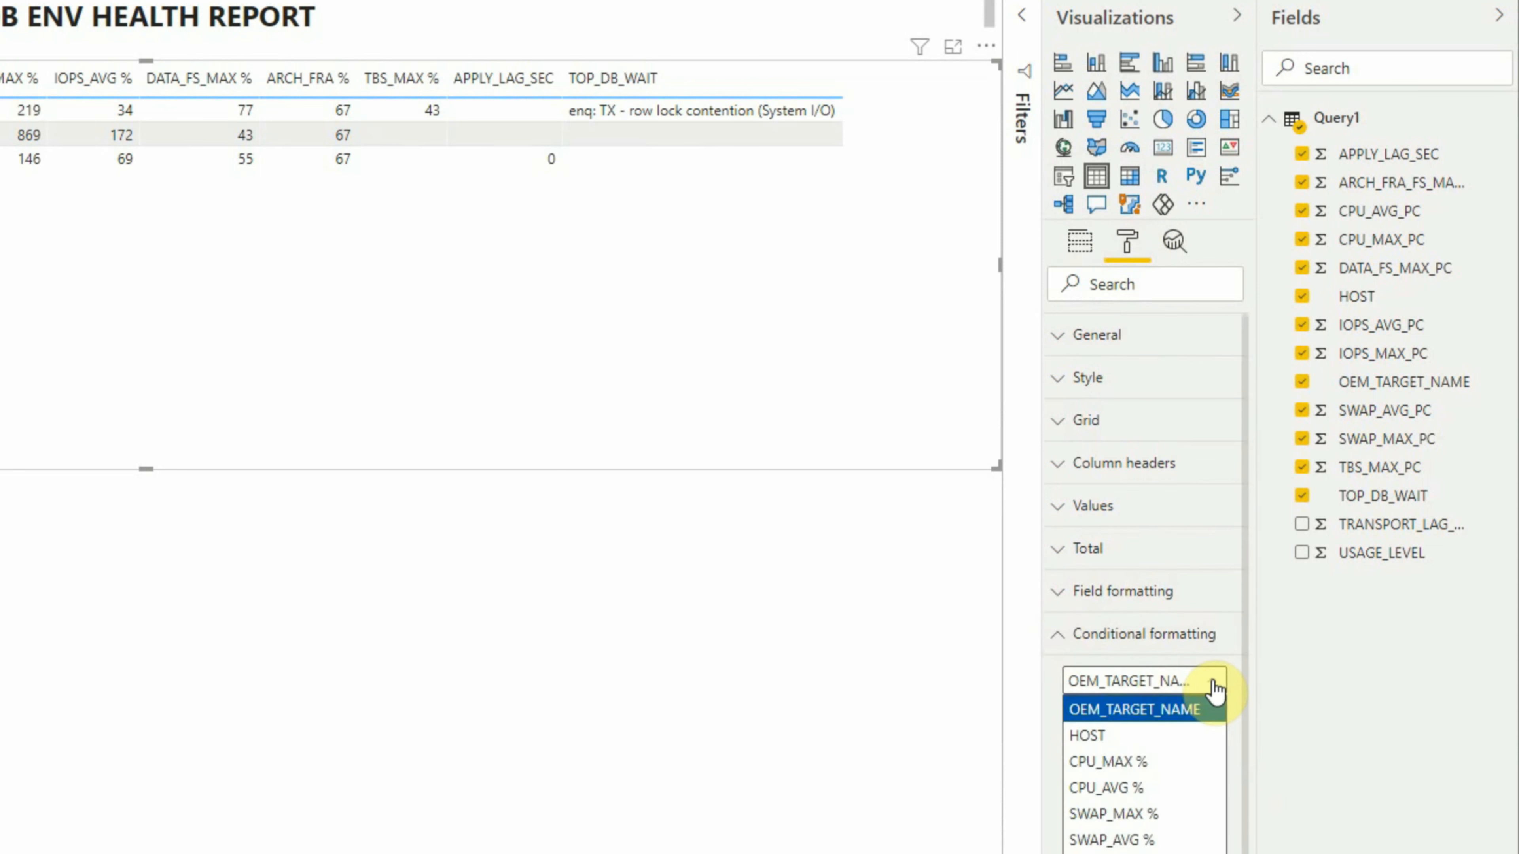
left_click(1136, 768)
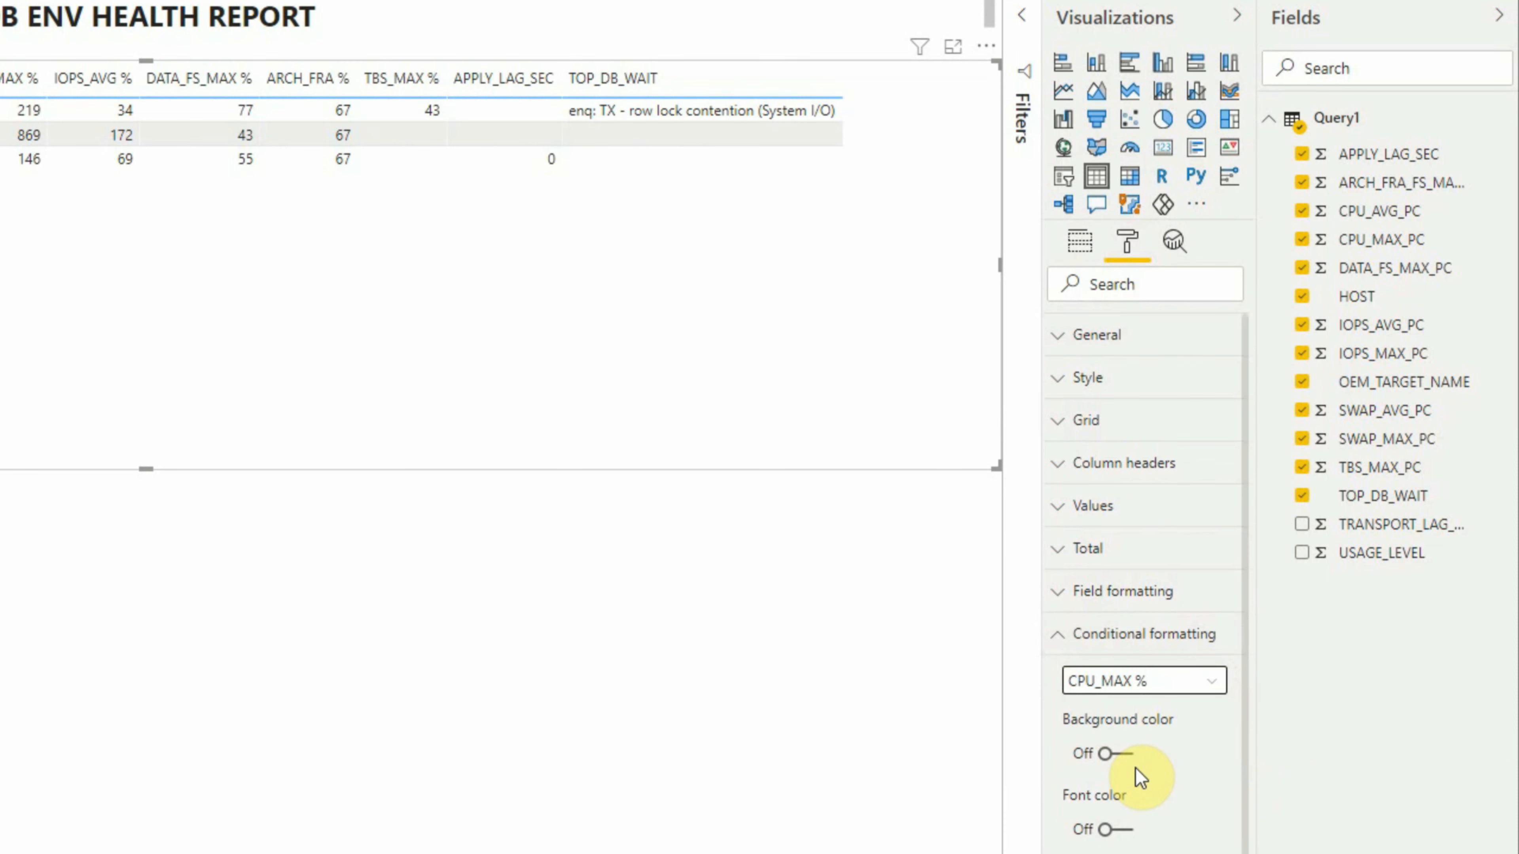
scroll(1248, 772, "down", 3)
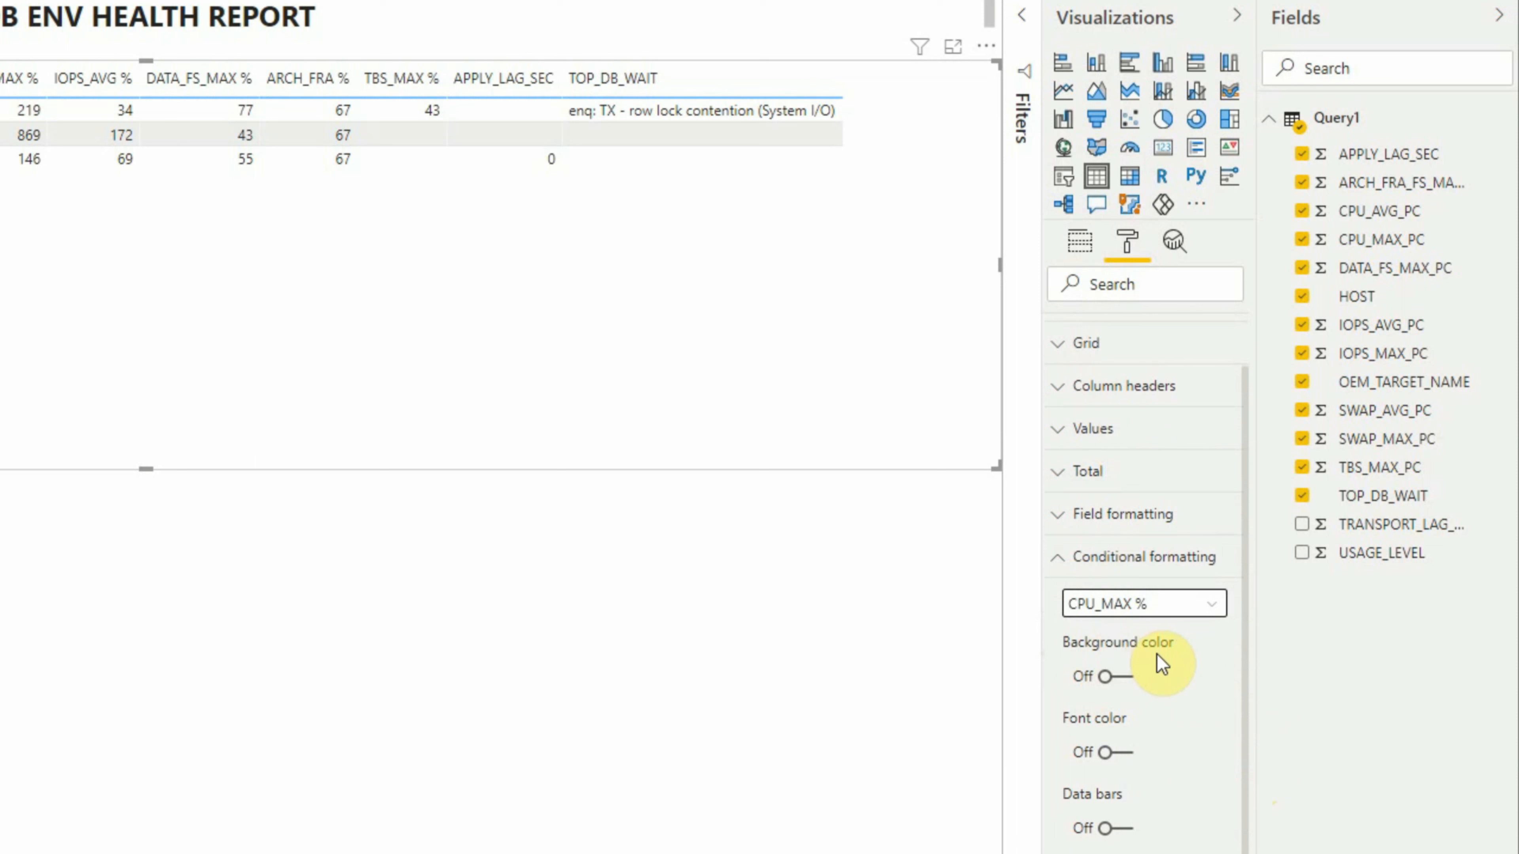
left_click(1107, 681)
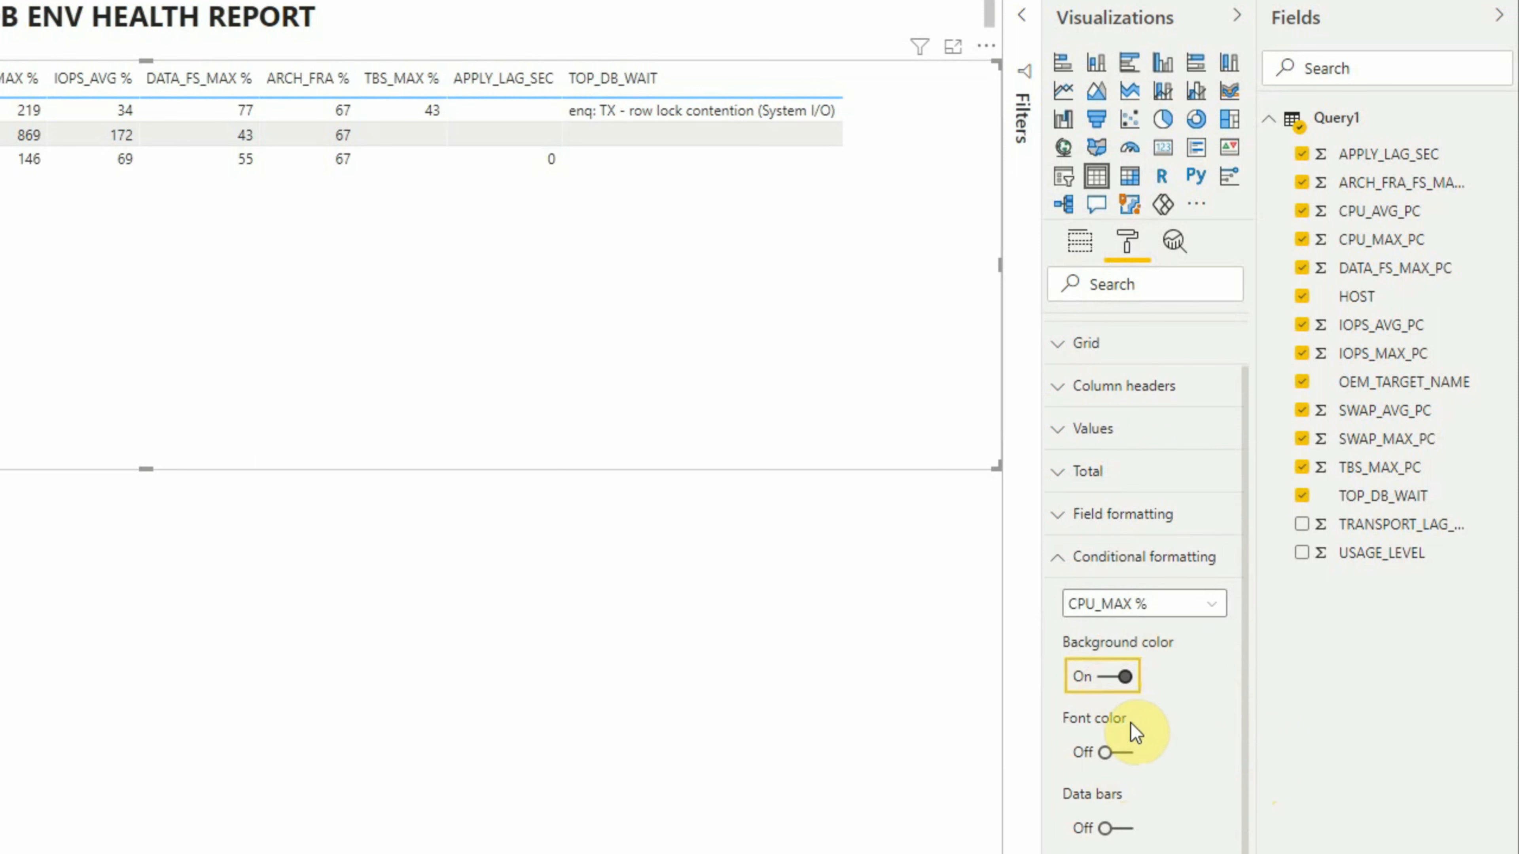
left_click(1103, 757)
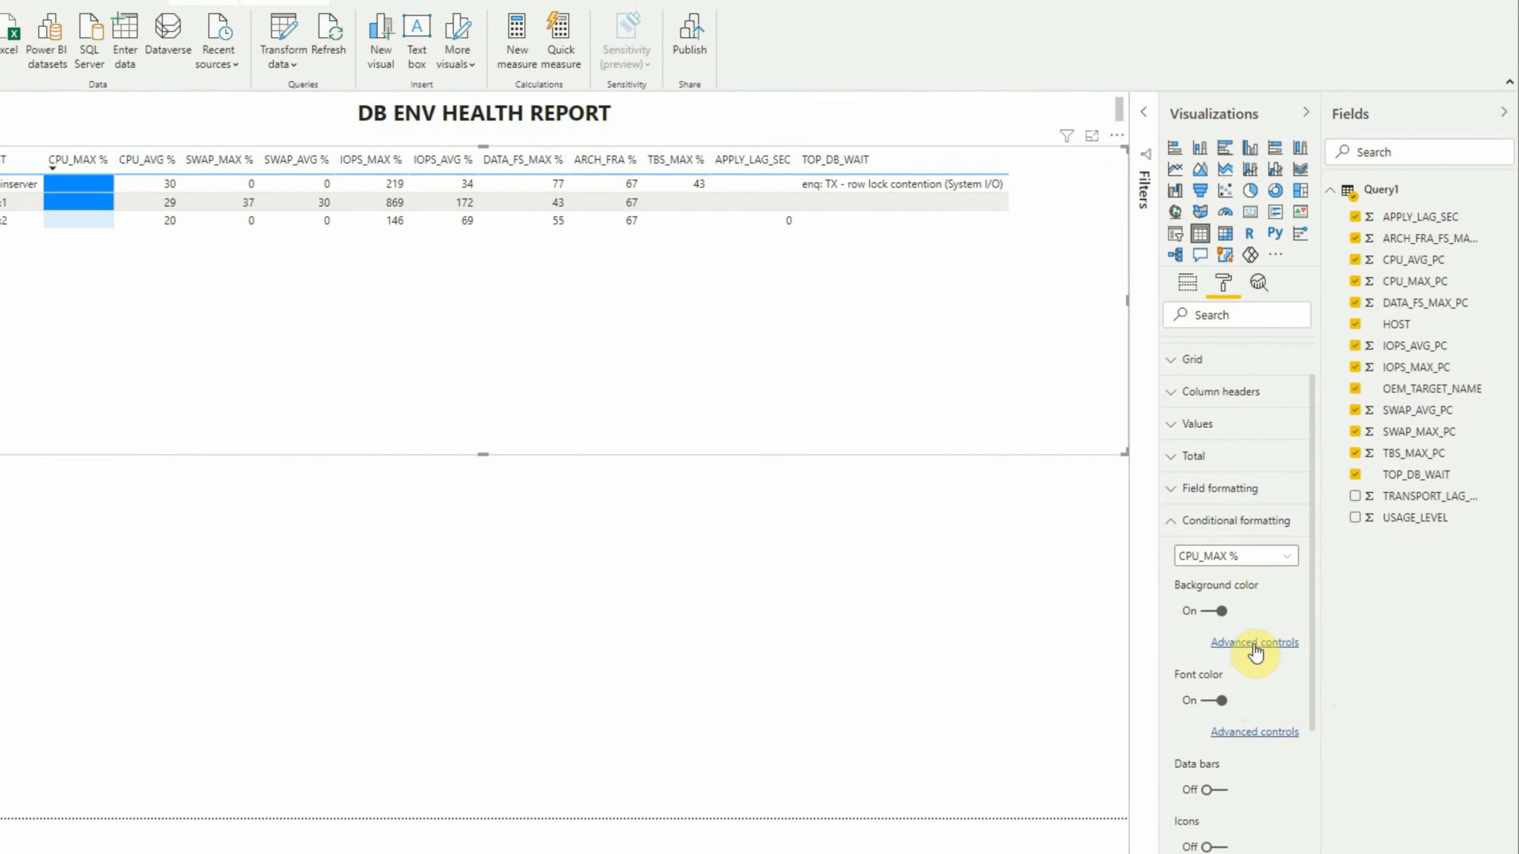
- Open the advanced background color settings for CPU_MAX % and format by Rules, keeping Sum as the summarization
left_click(1255, 646)
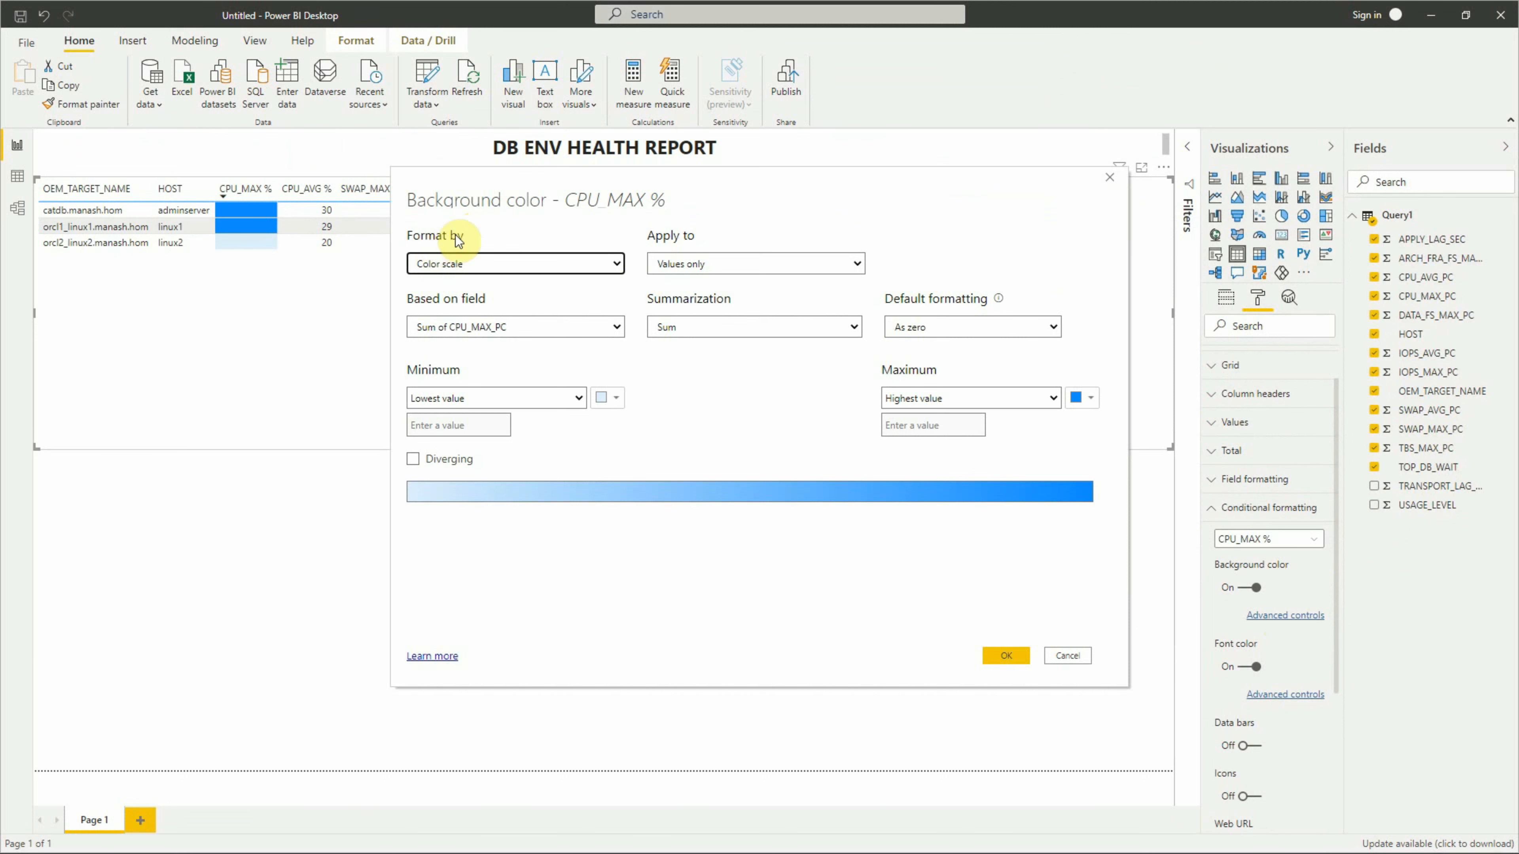
left_click(592, 263)
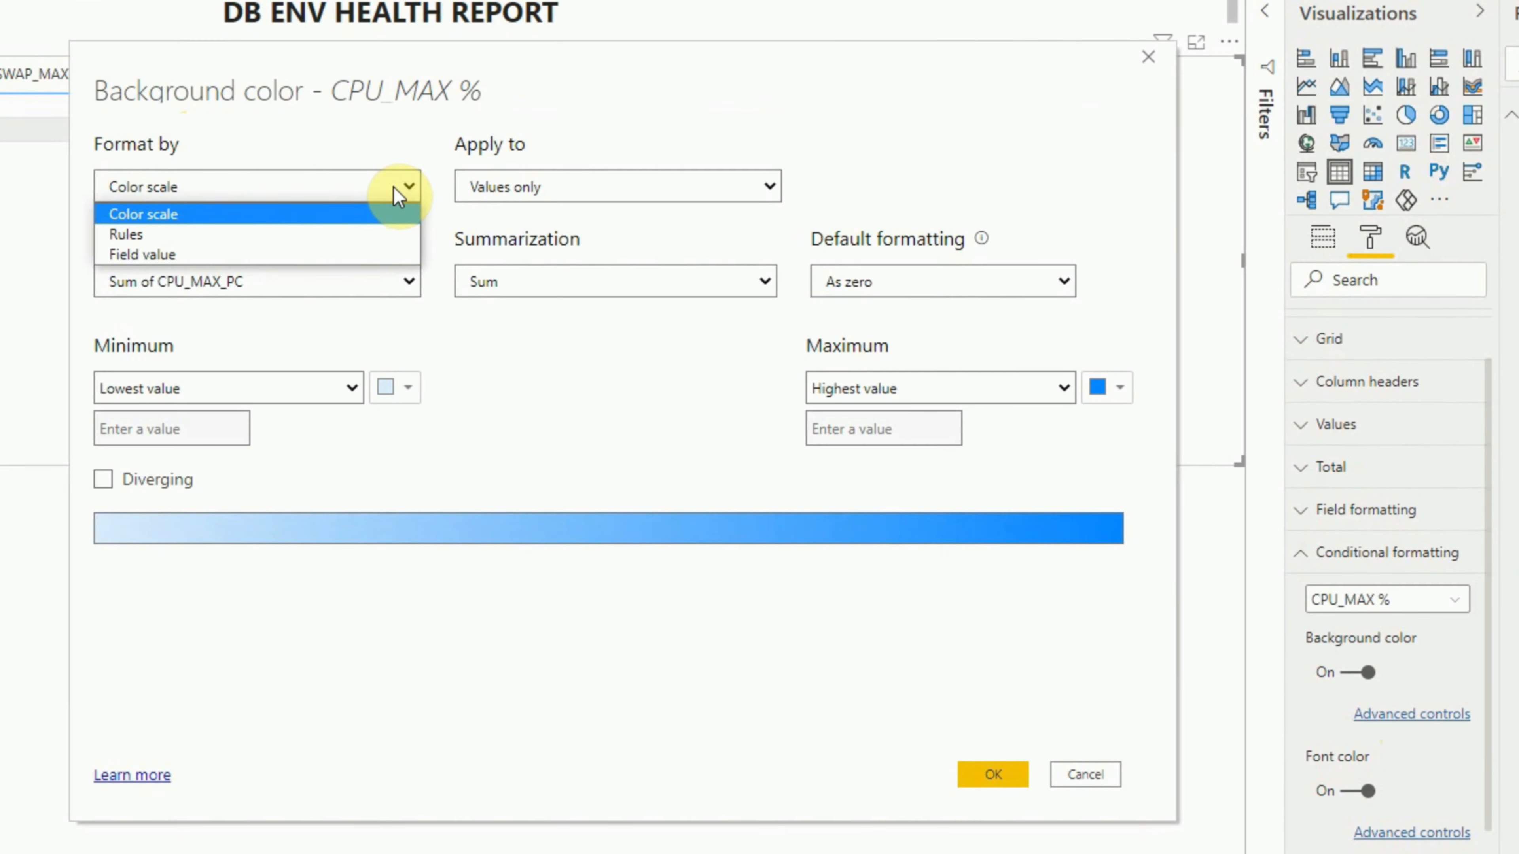
left_click(154, 239)
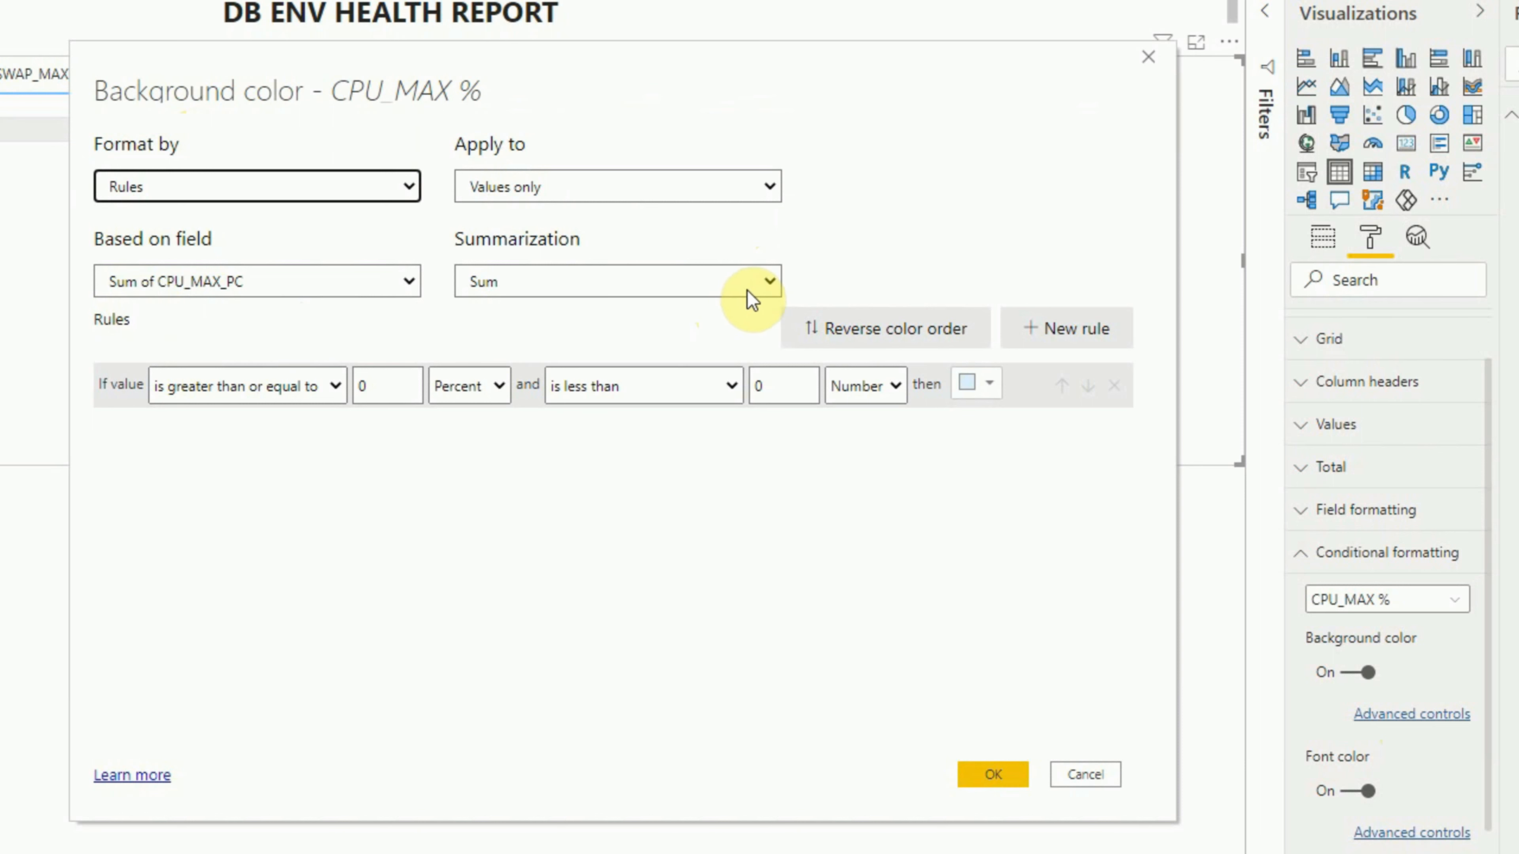
left_click(769, 283)
left_click(768, 283)
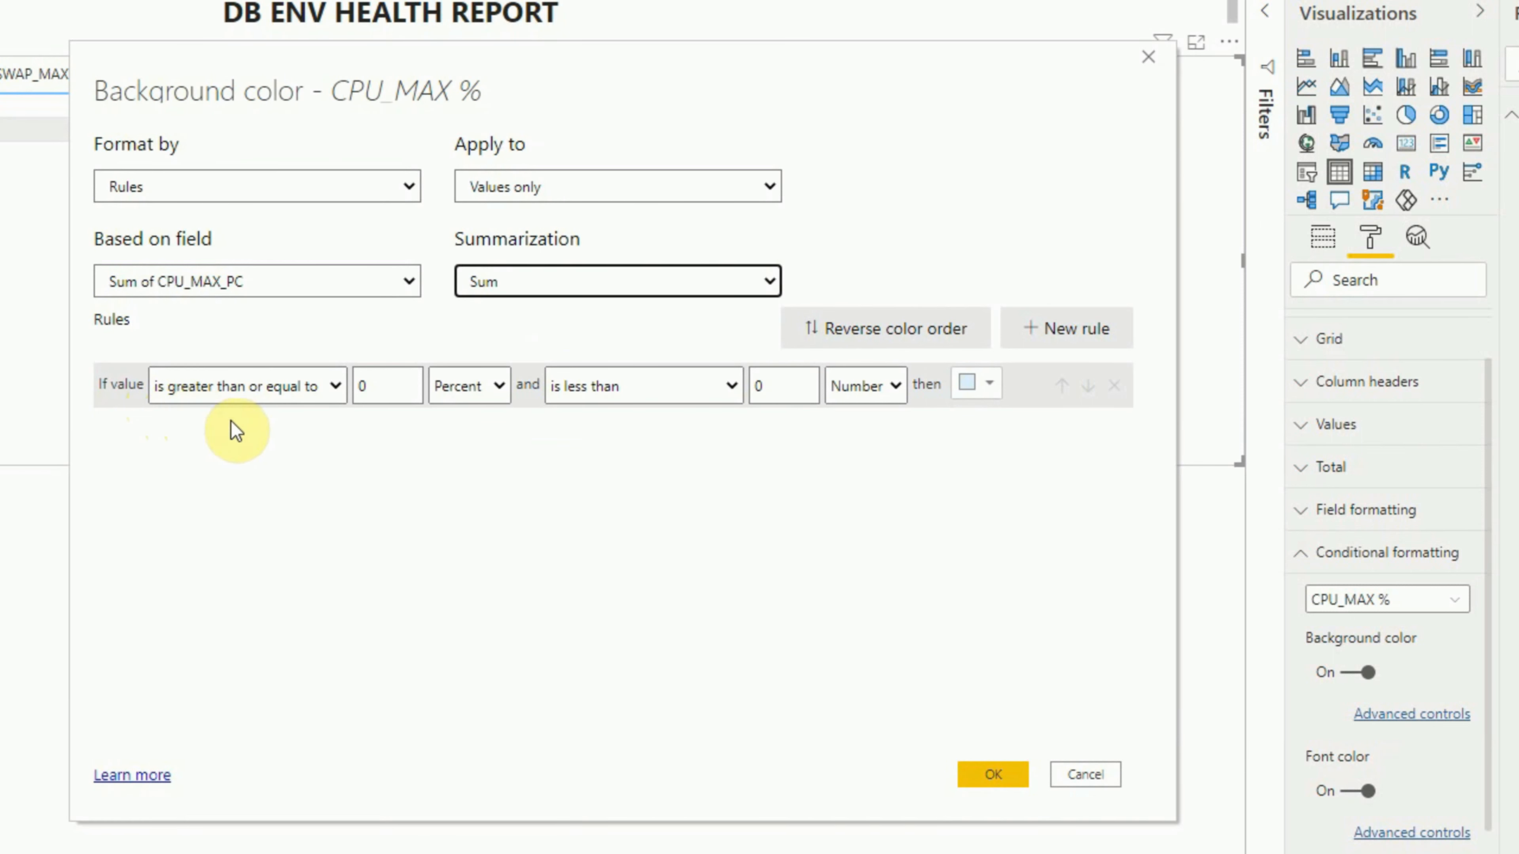
- Set the first background rule to values greater than or equal to 0 and less than 80, with both limits as Number
left_click(383, 387)
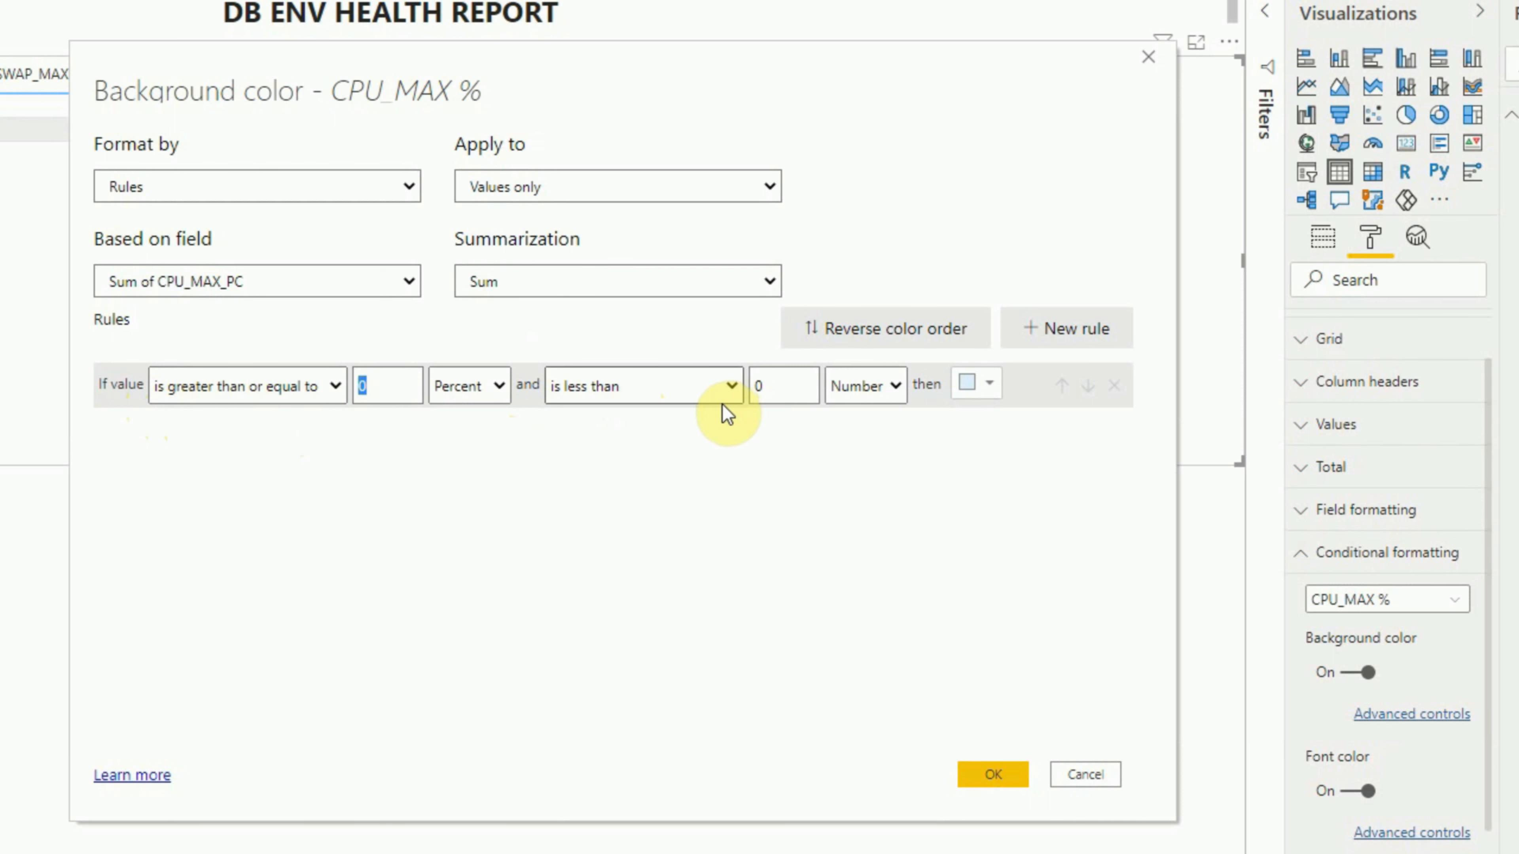
key("Tab")
key("Tab")
key("Tab")
type("80")
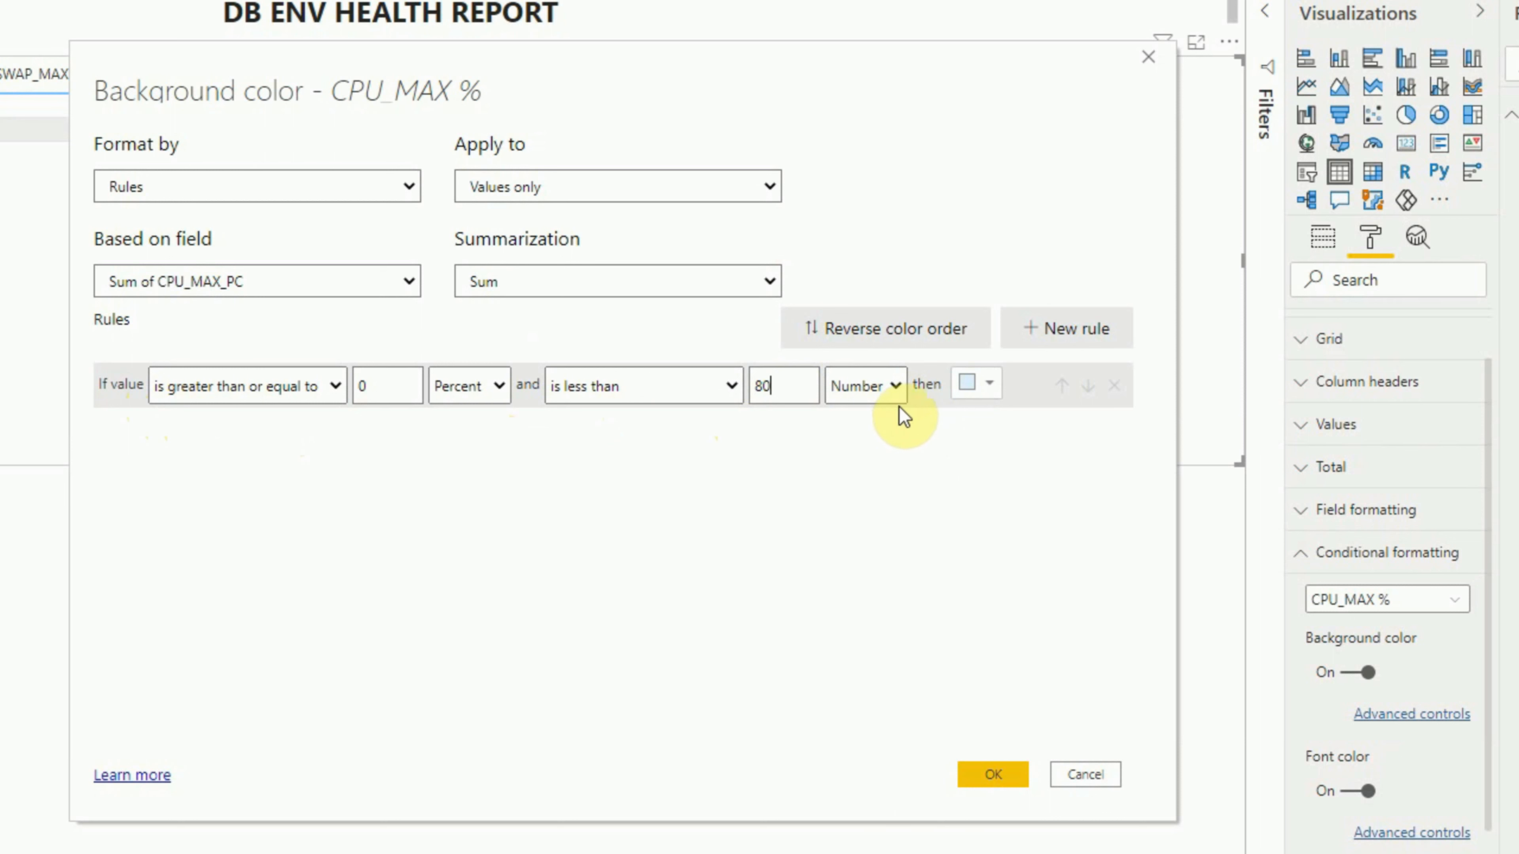
left_click(497, 387)
left_click(454, 417)
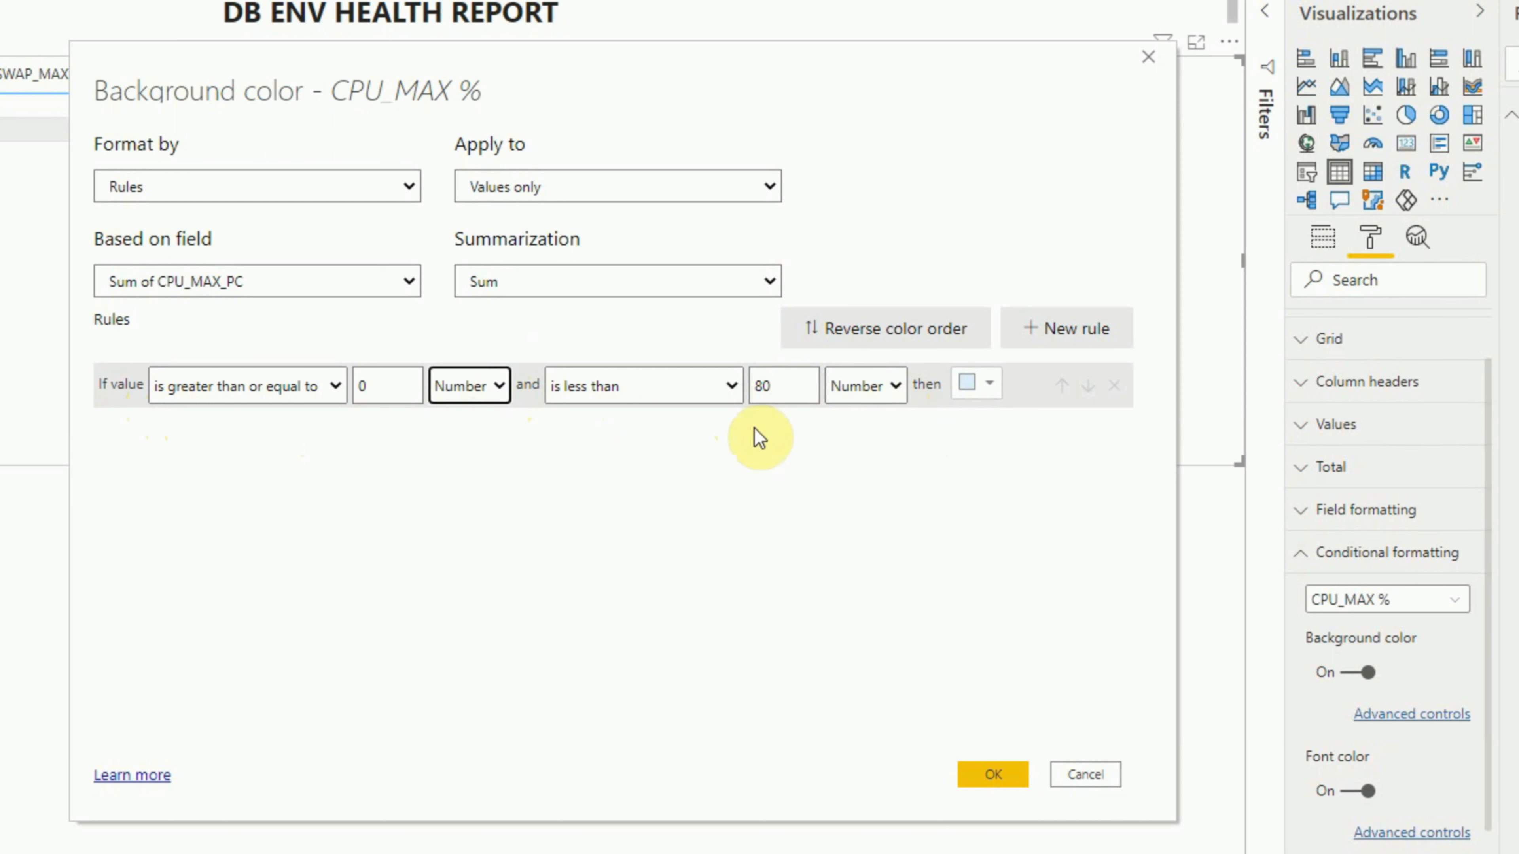
left_click(896, 387)
left_click(870, 412)
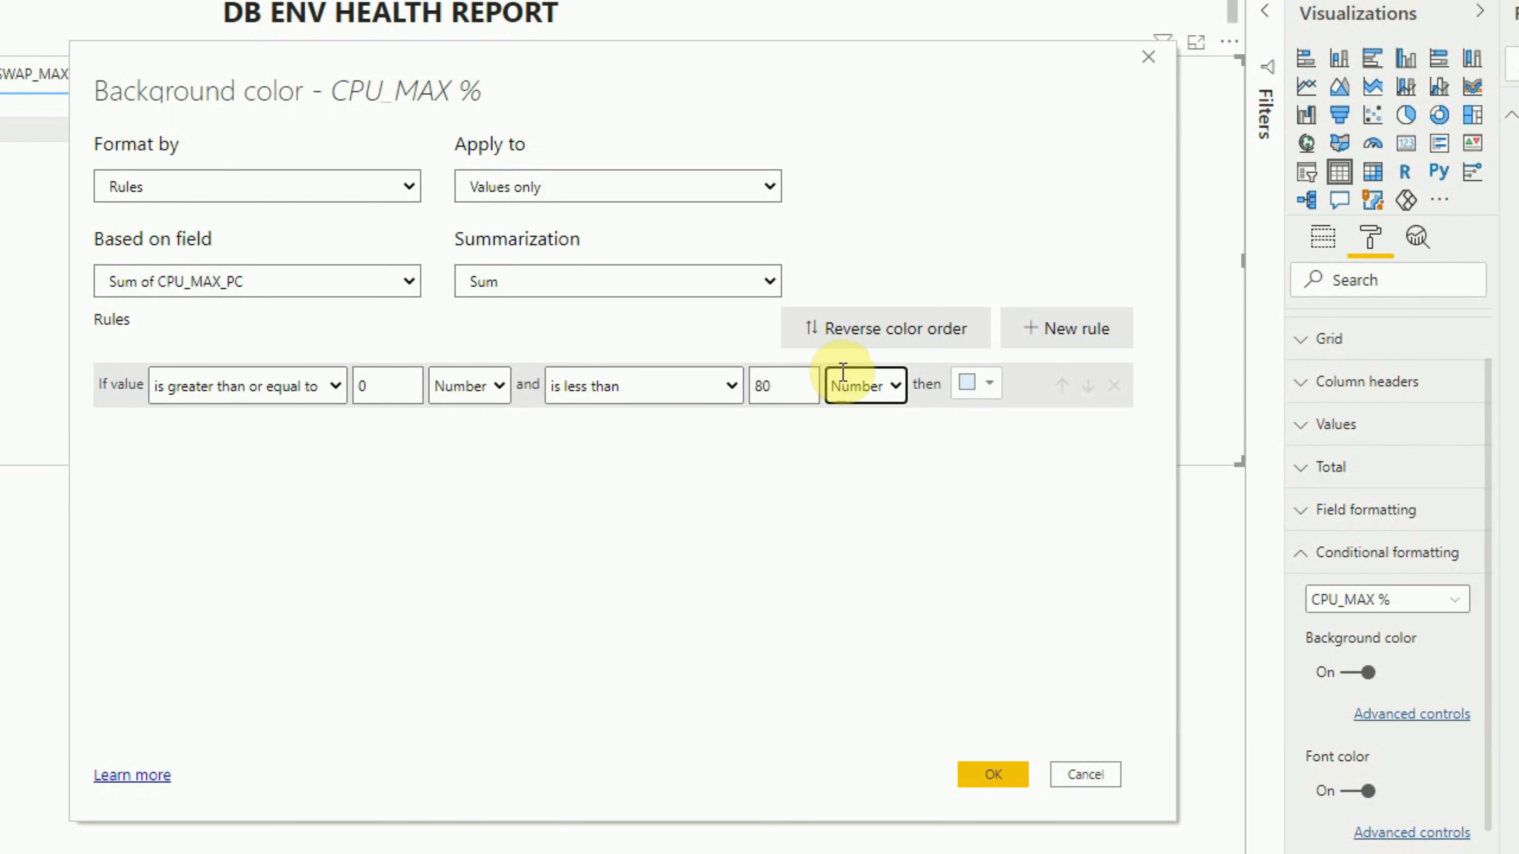
- Give the first background rule the custom green color #4BF900
left_click(990, 386)
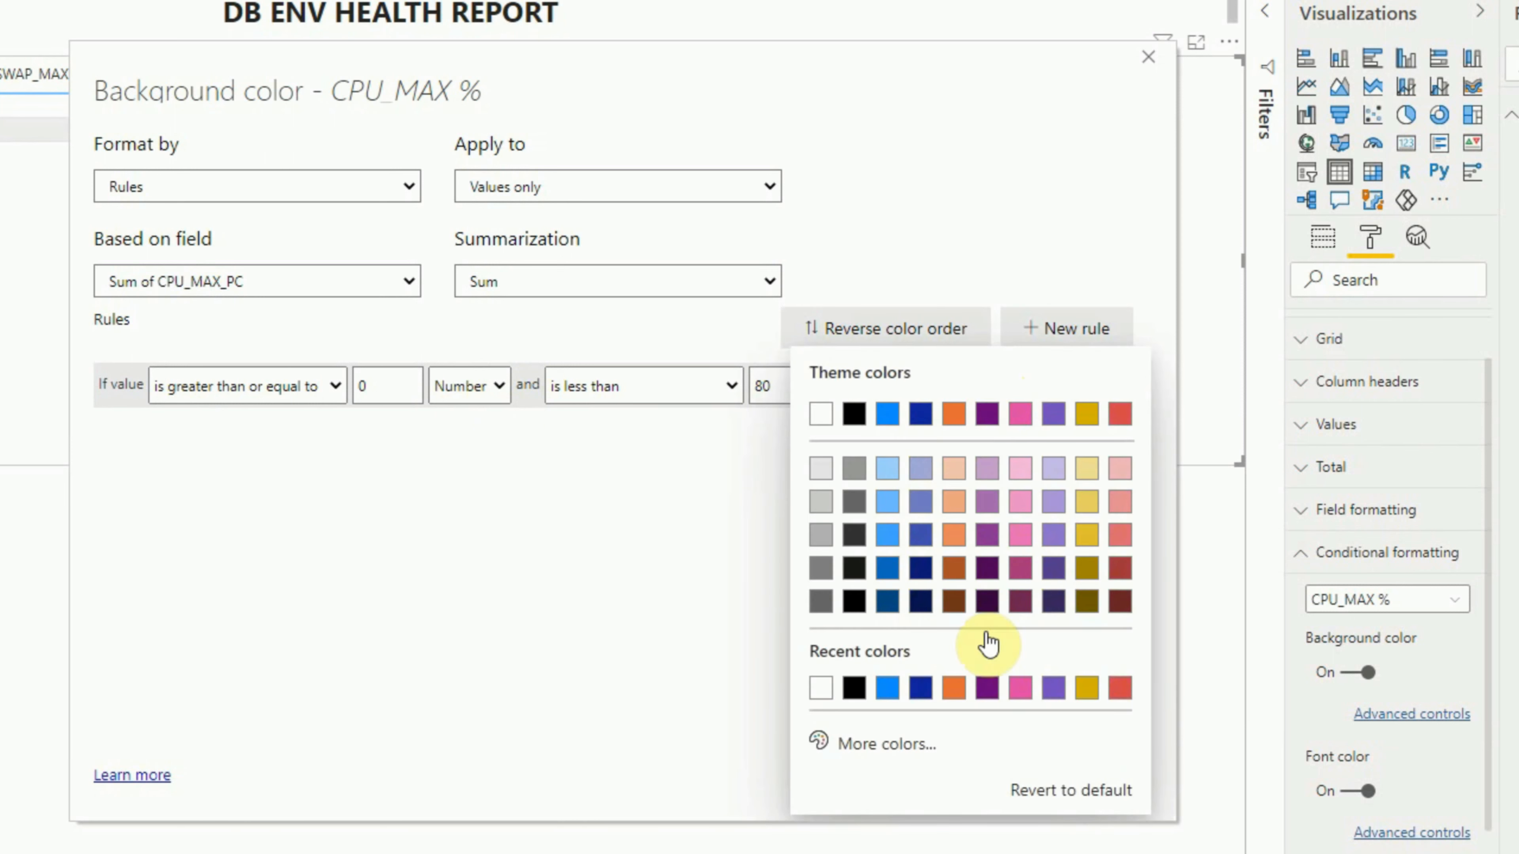
left_click(887, 746)
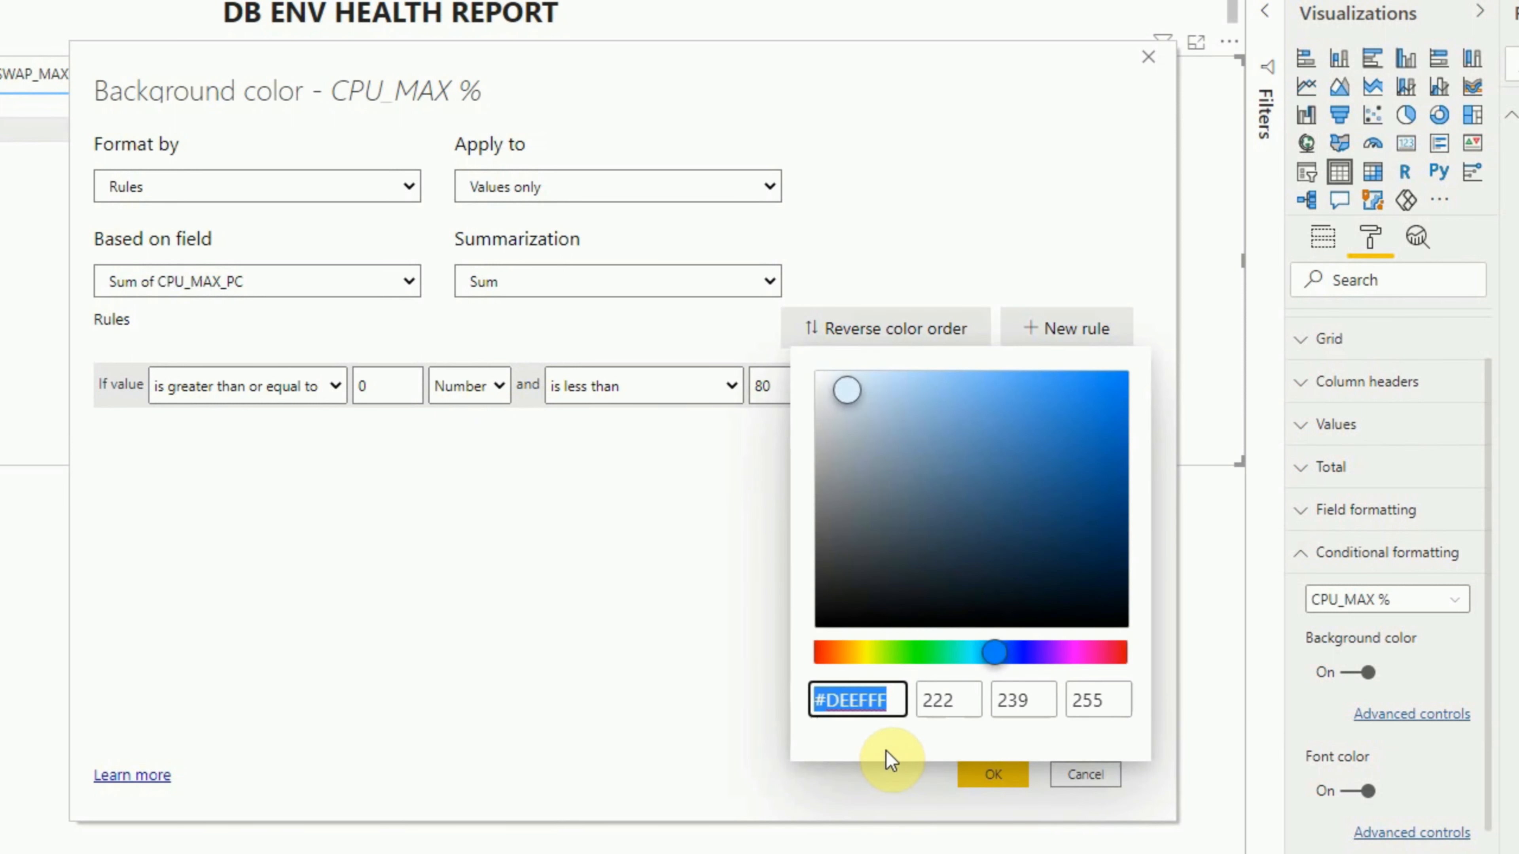
left_click(901, 652)
left_click(1111, 375)
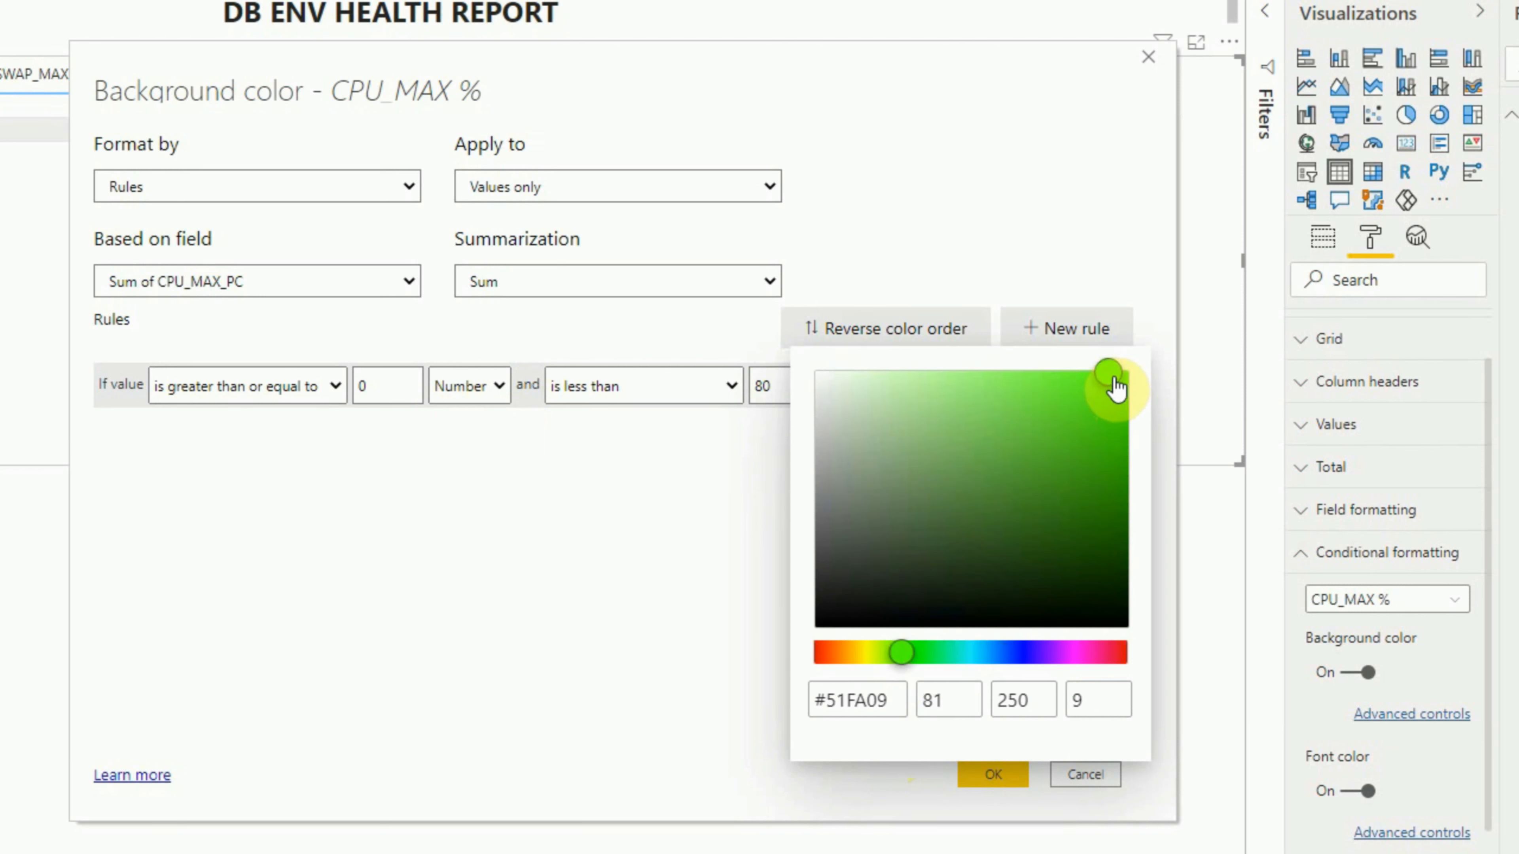
left_click_drag(1116, 383, 1150, 378)
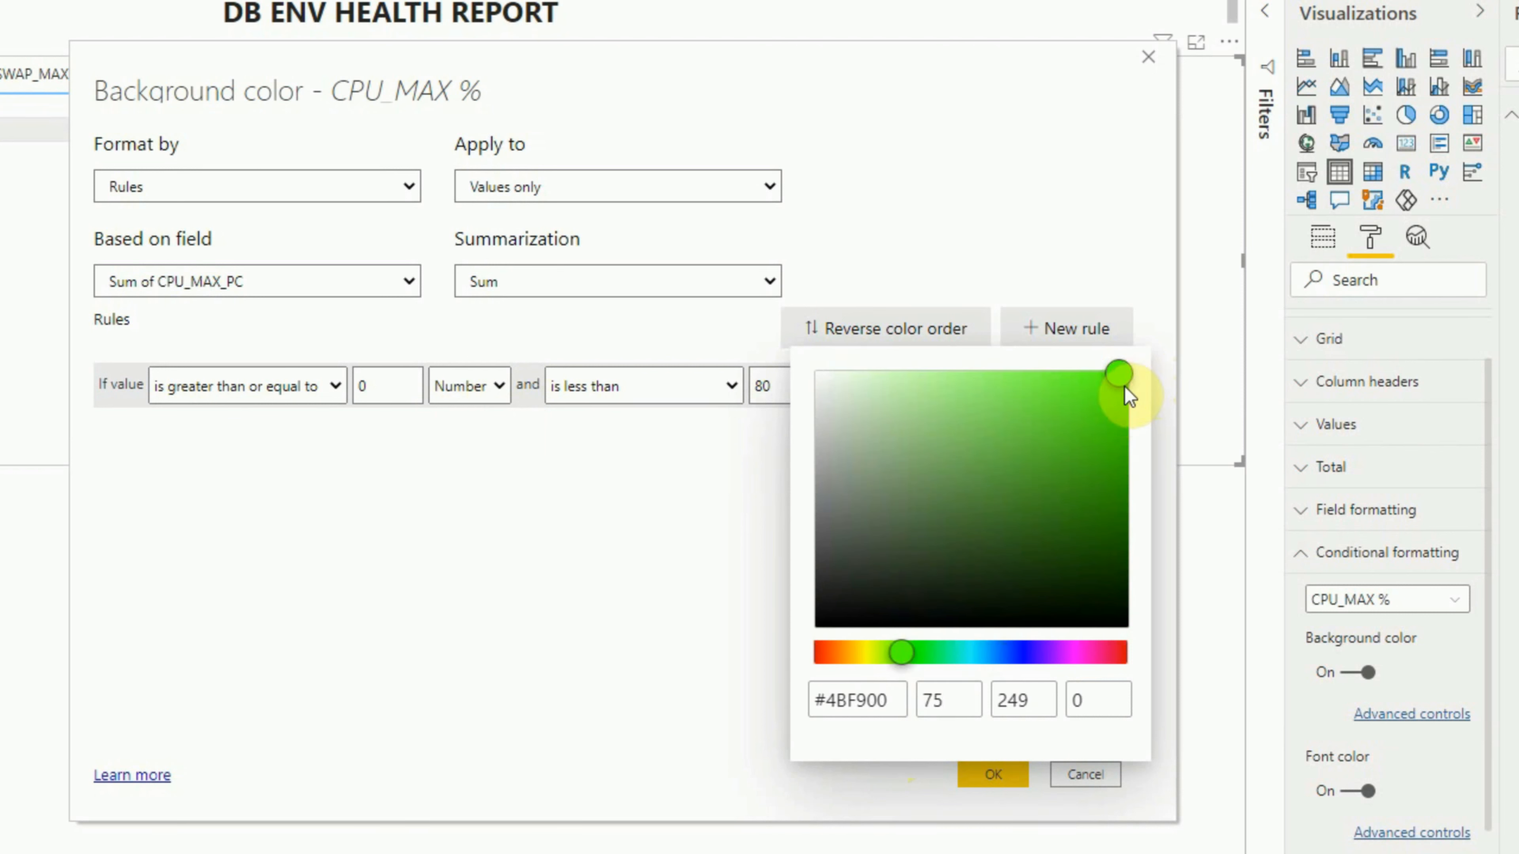
left_click(964, 773)
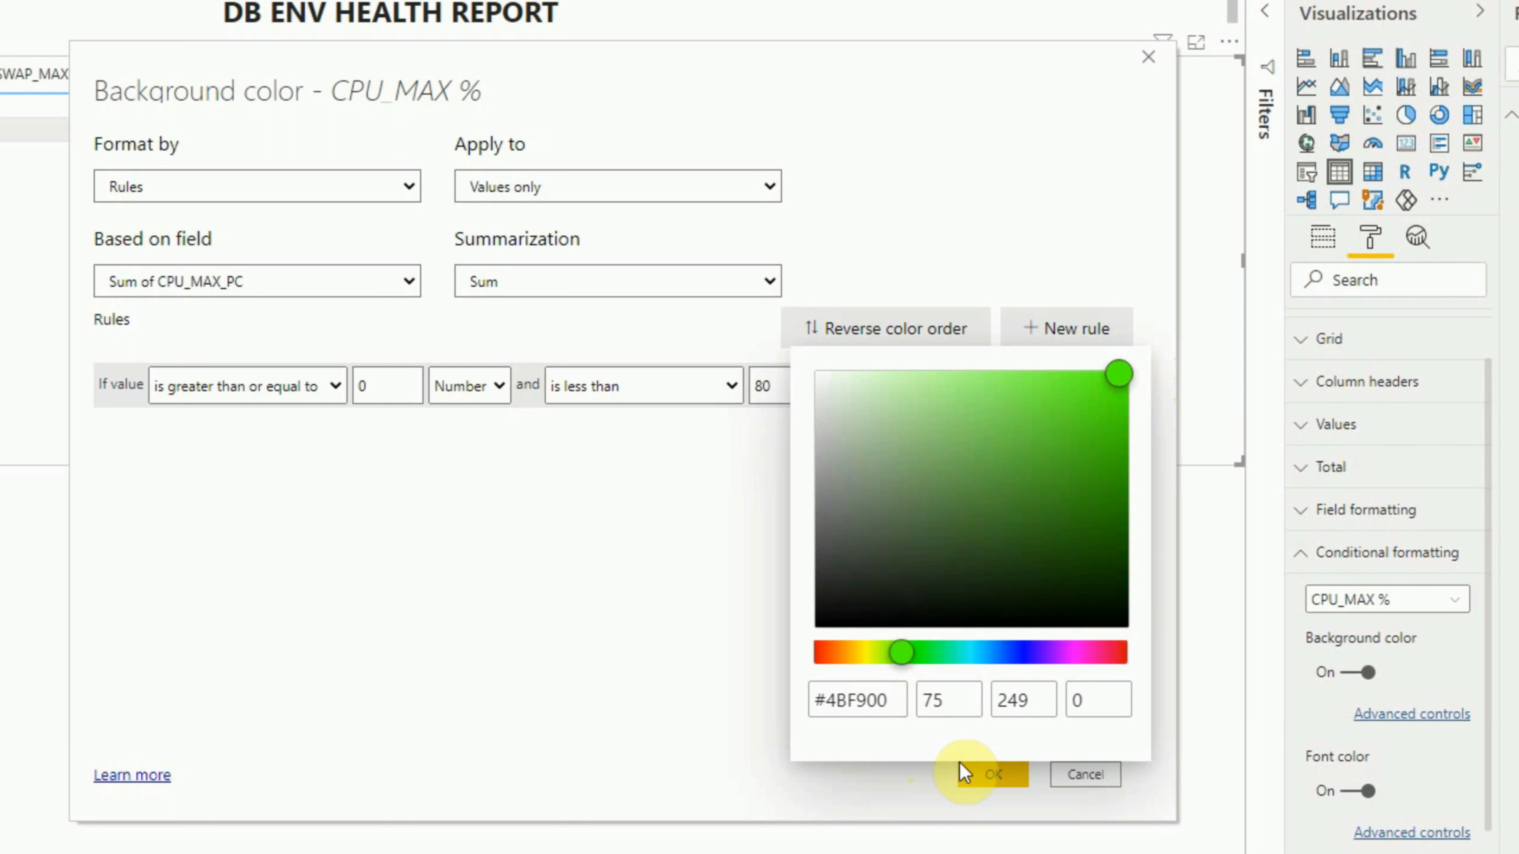
left_click(667, 694)
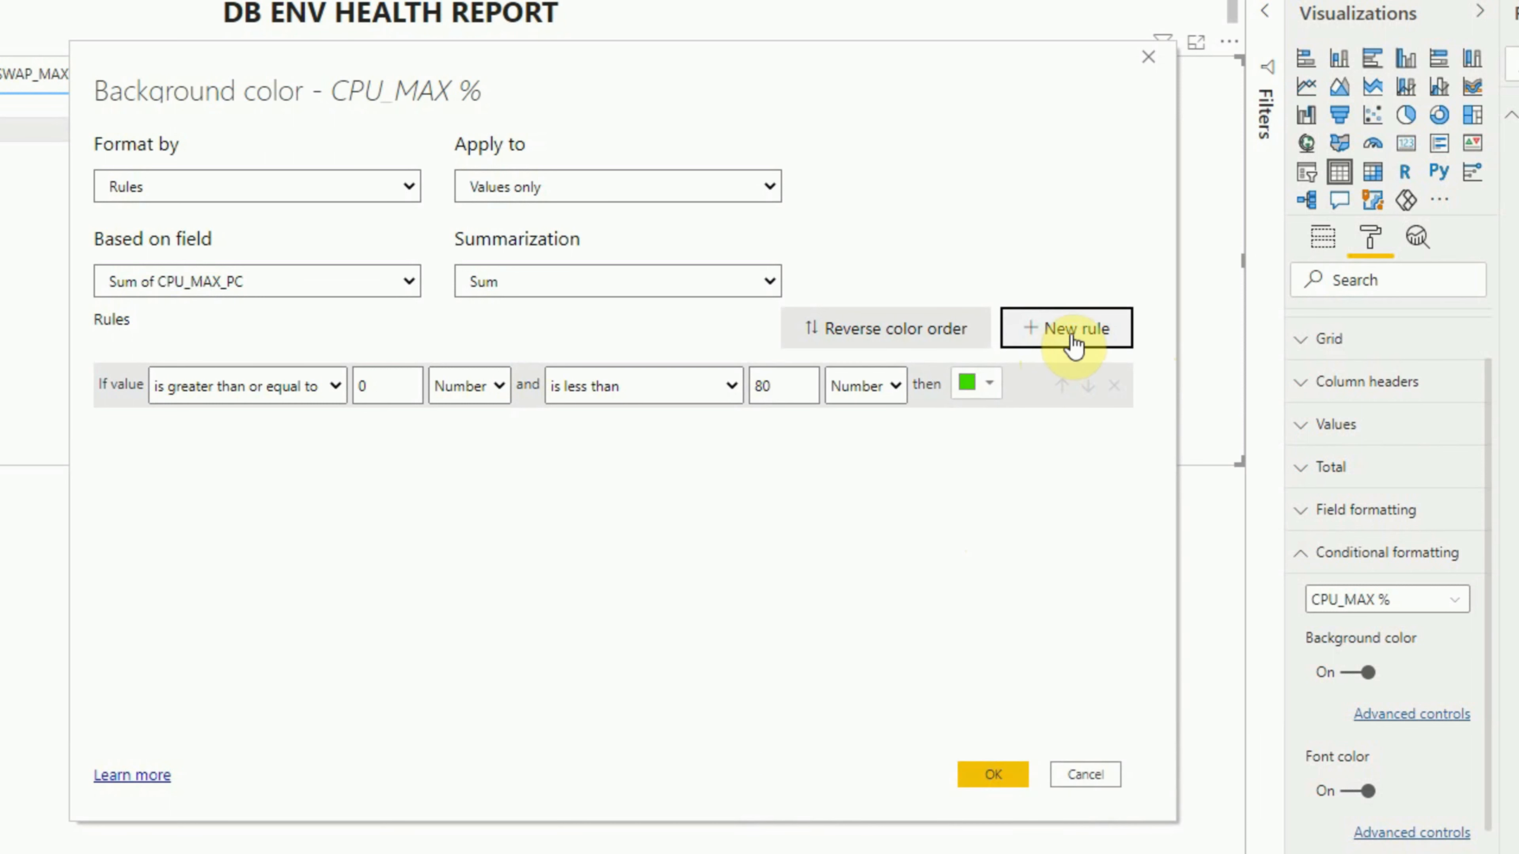
- Add a second background rule for values greater than or equal to 80 and less than 90, with both limits as Number
left_click(1054, 356)
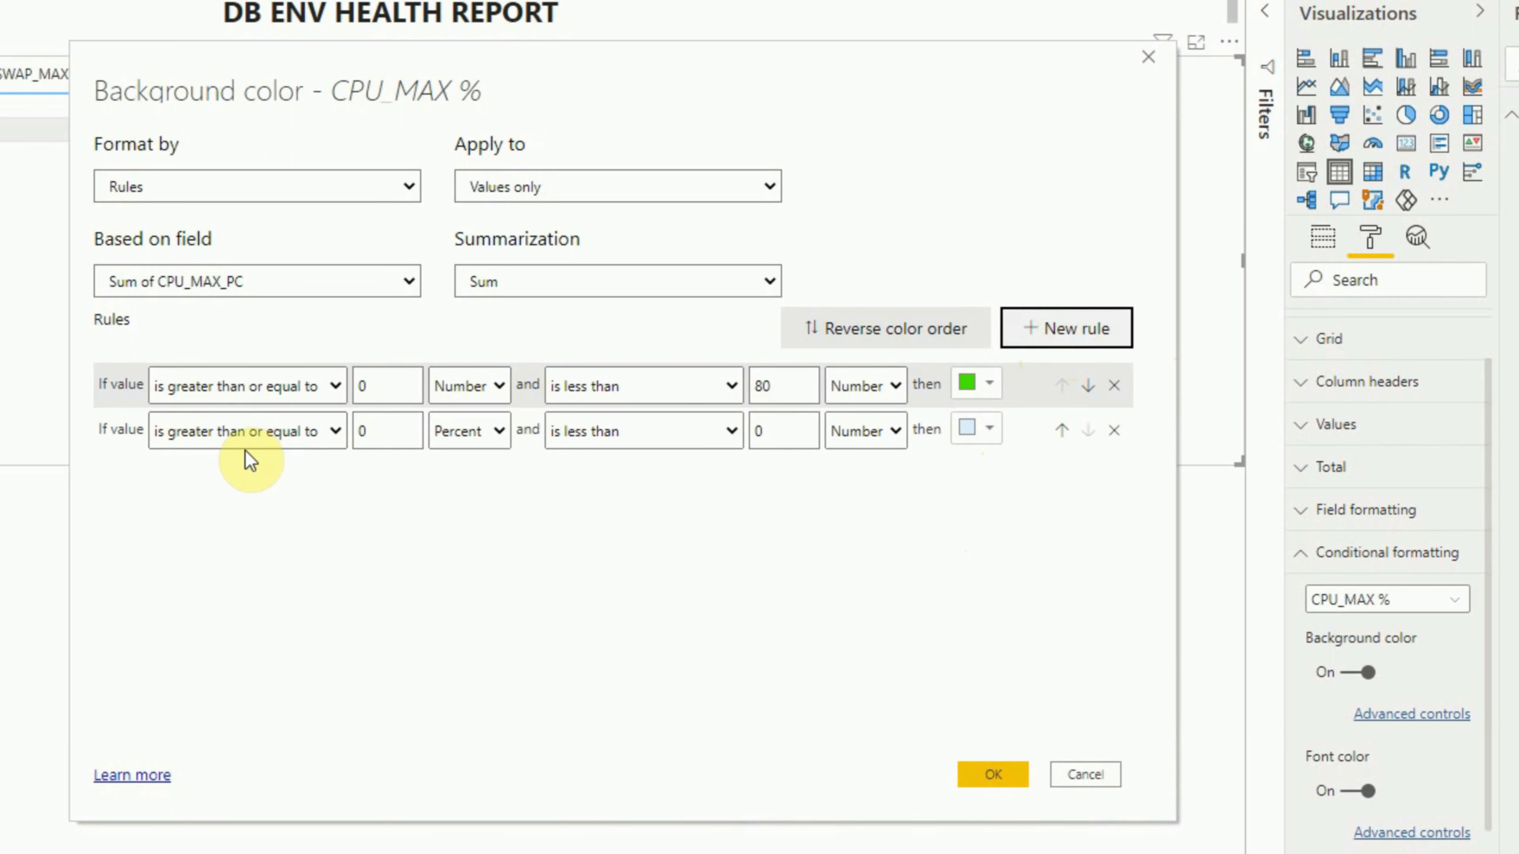
left_click(402, 430)
left_click_drag(314, 417, 241, 409)
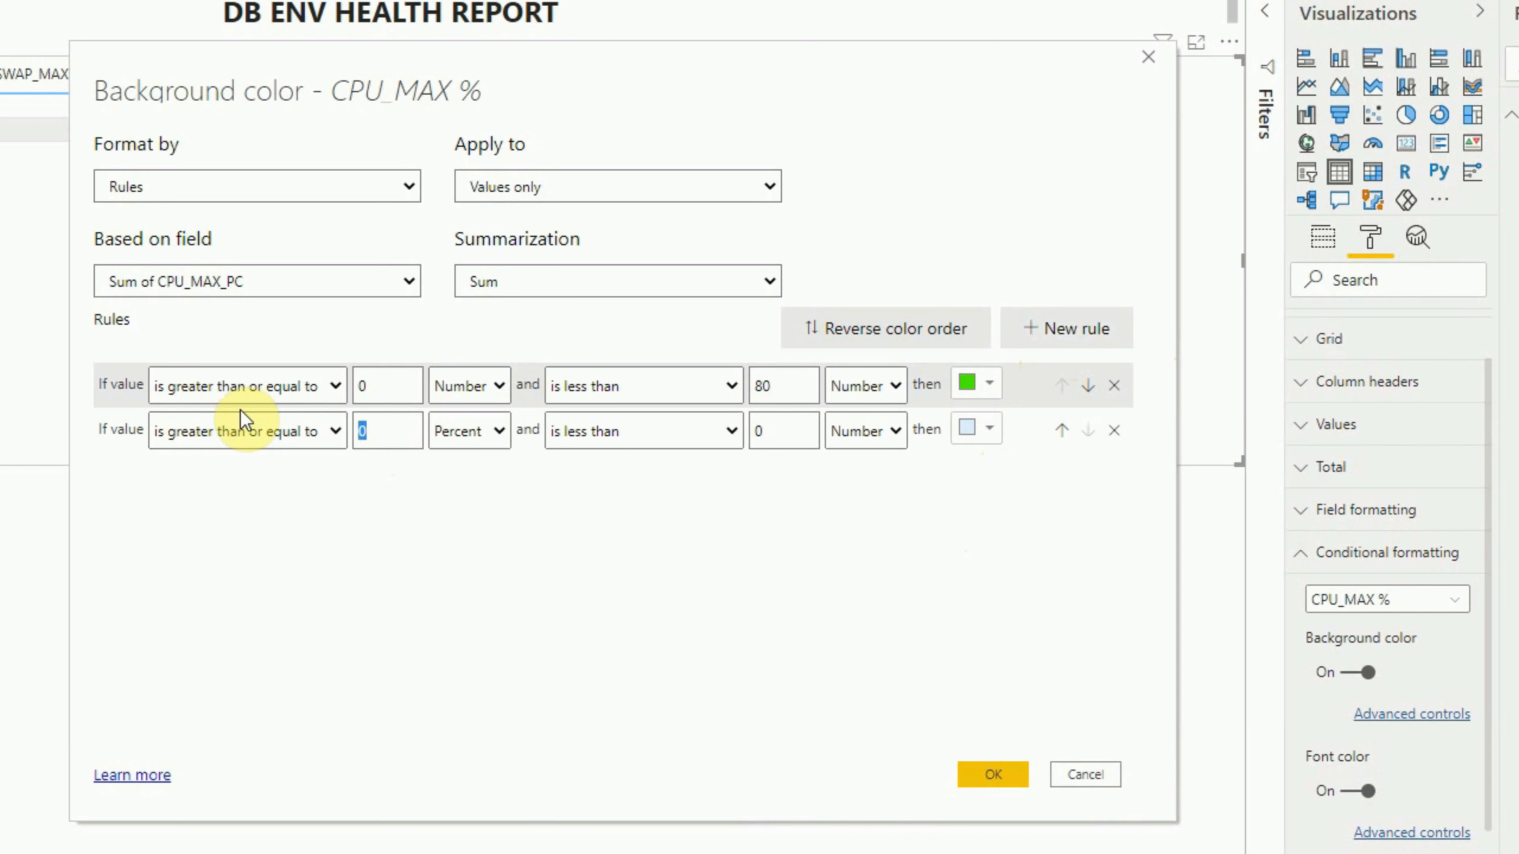
type("80")
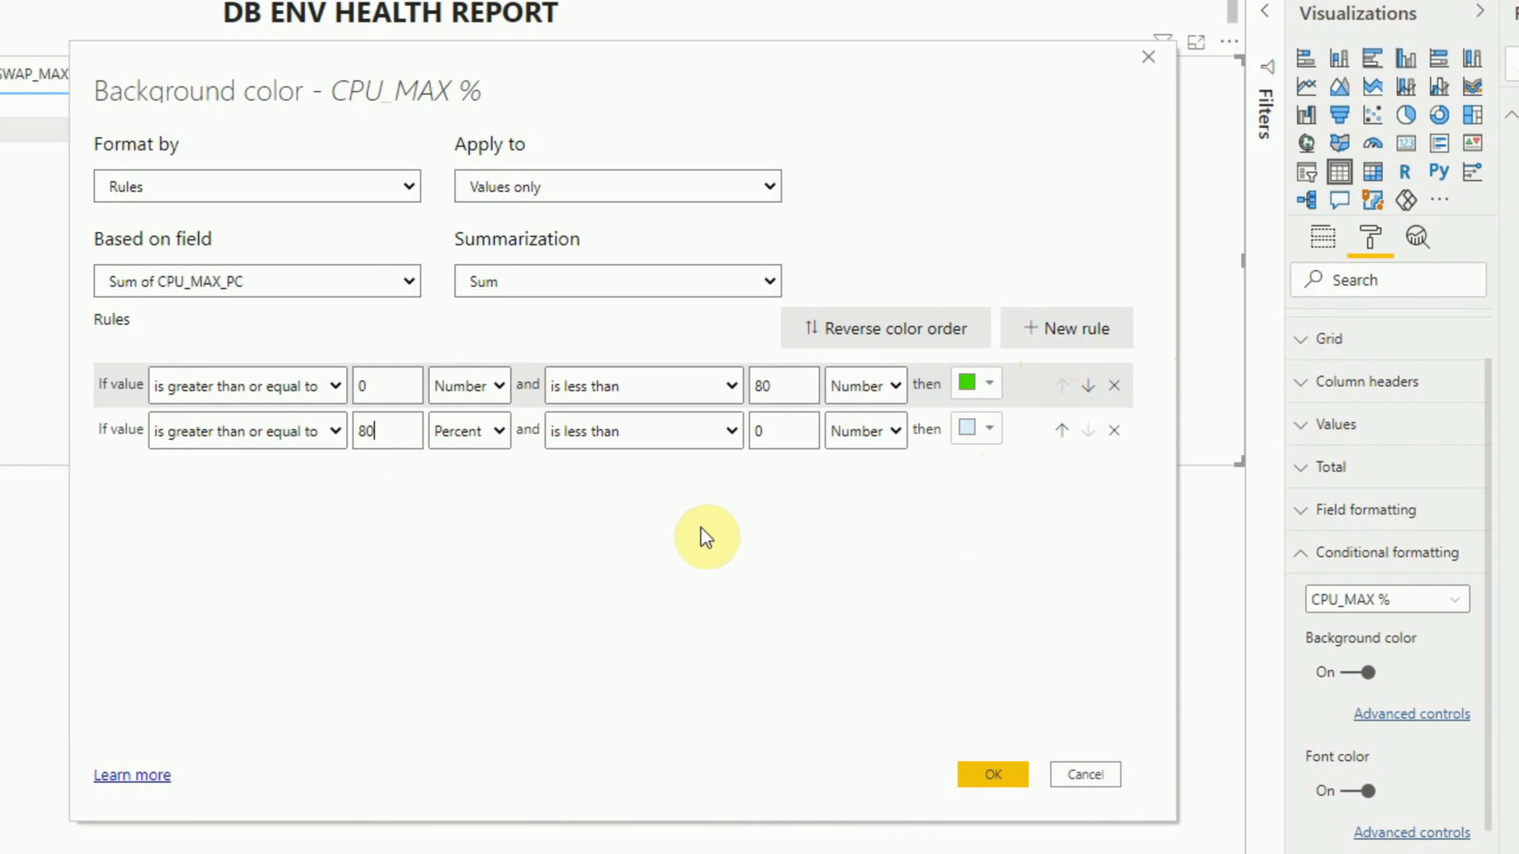
left_click(780, 433)
type("9")
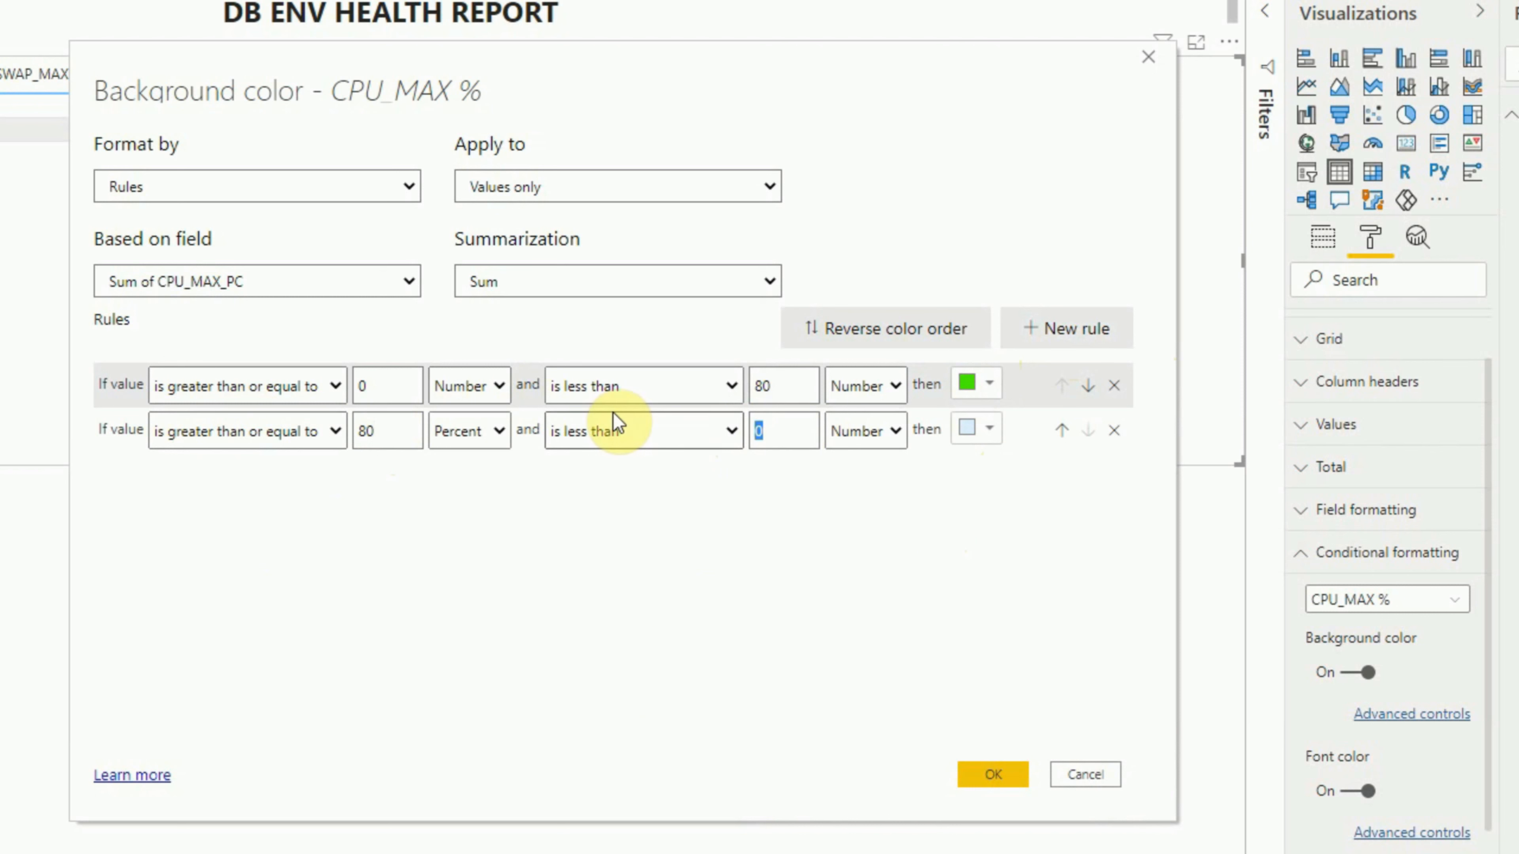
type("0")
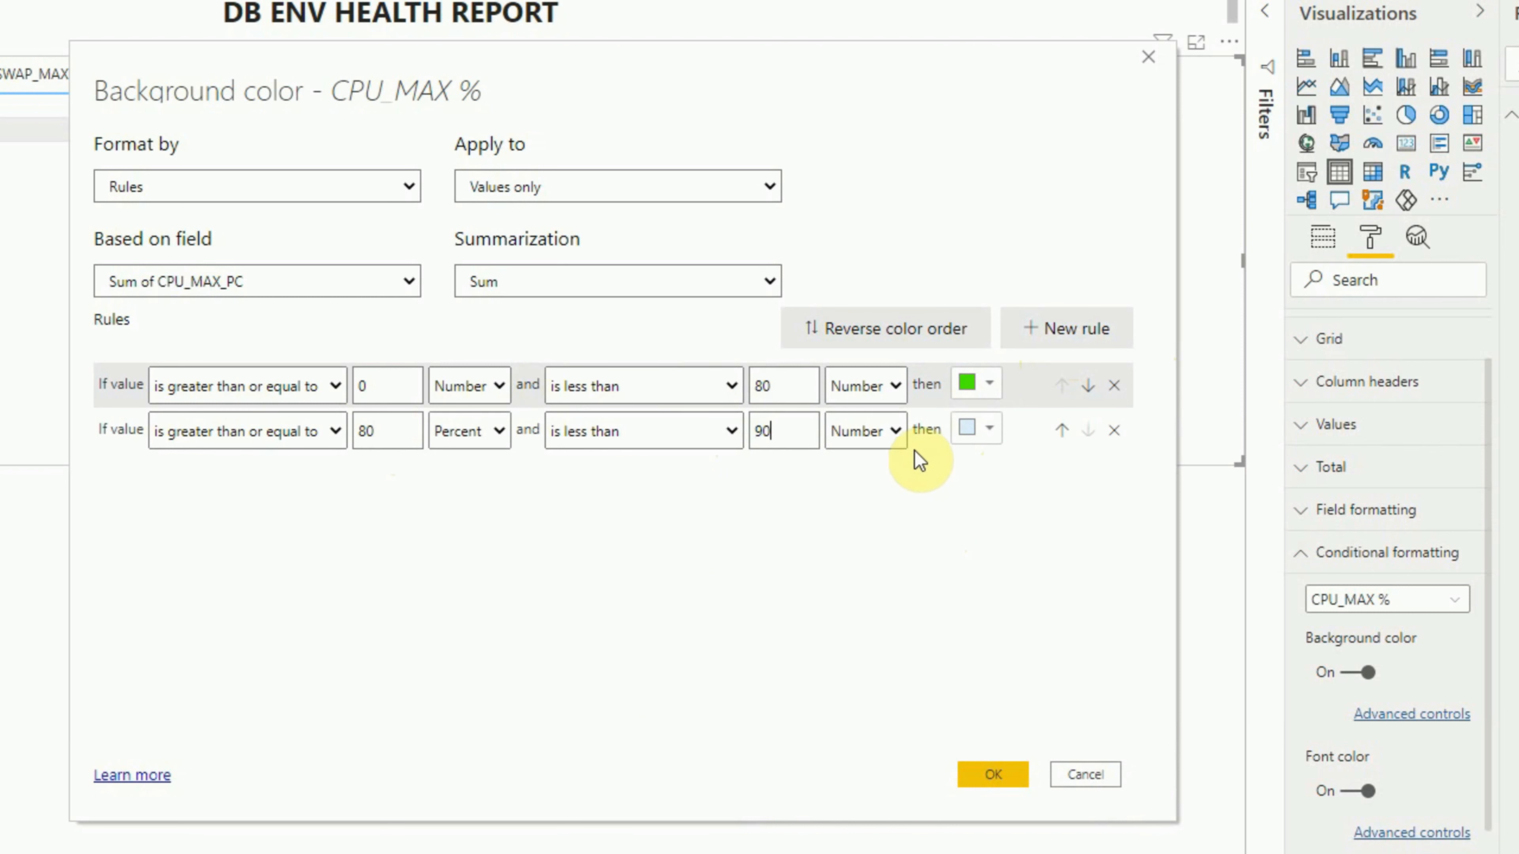
left_click(500, 432)
left_click(460, 461)
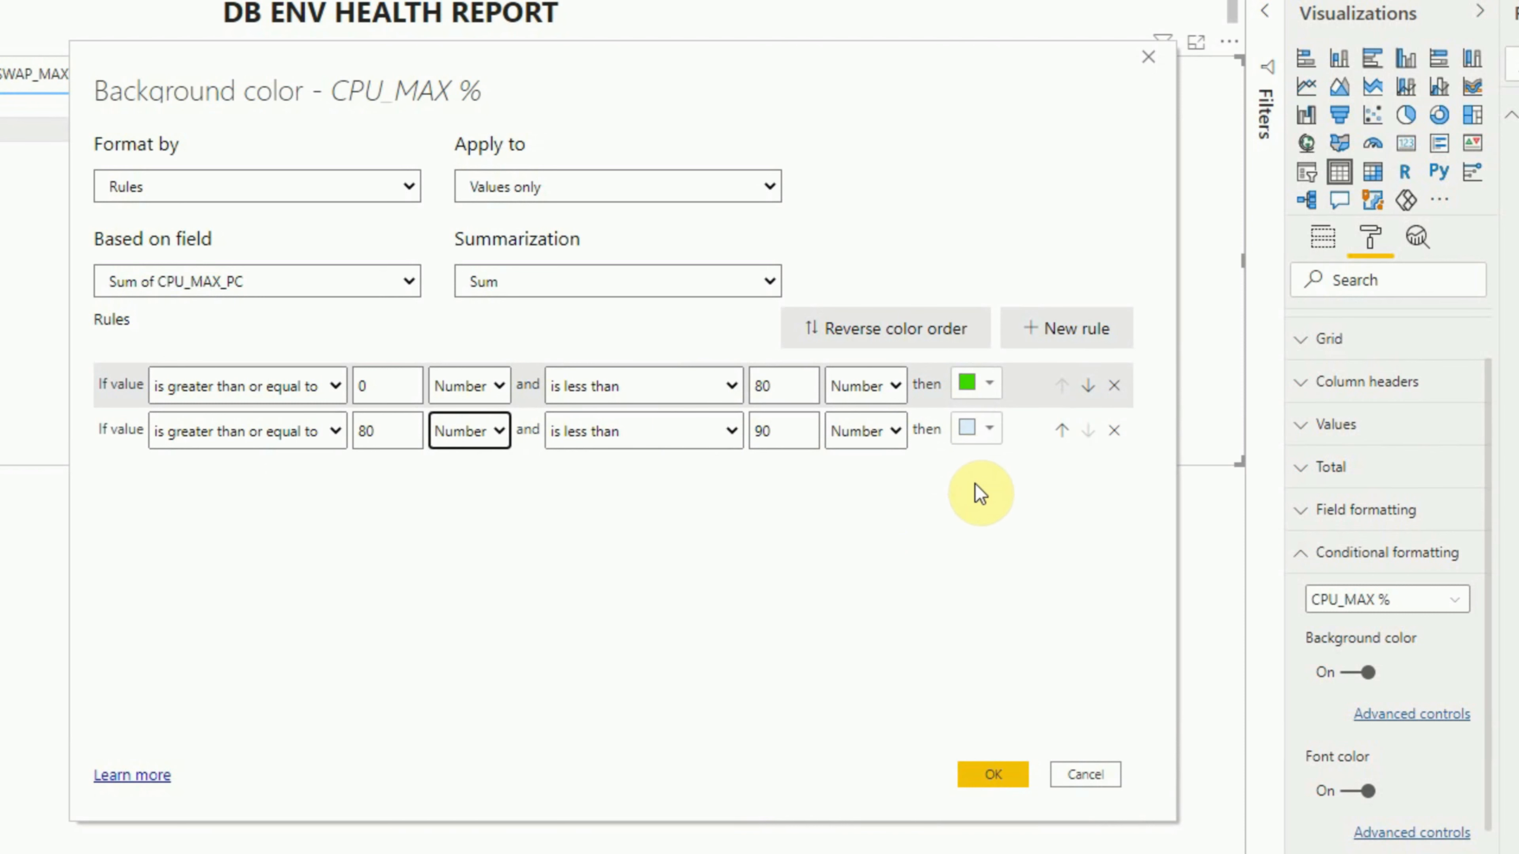
- Give the second background rule the custom yellow color #FFFF00
left_click(985, 430)
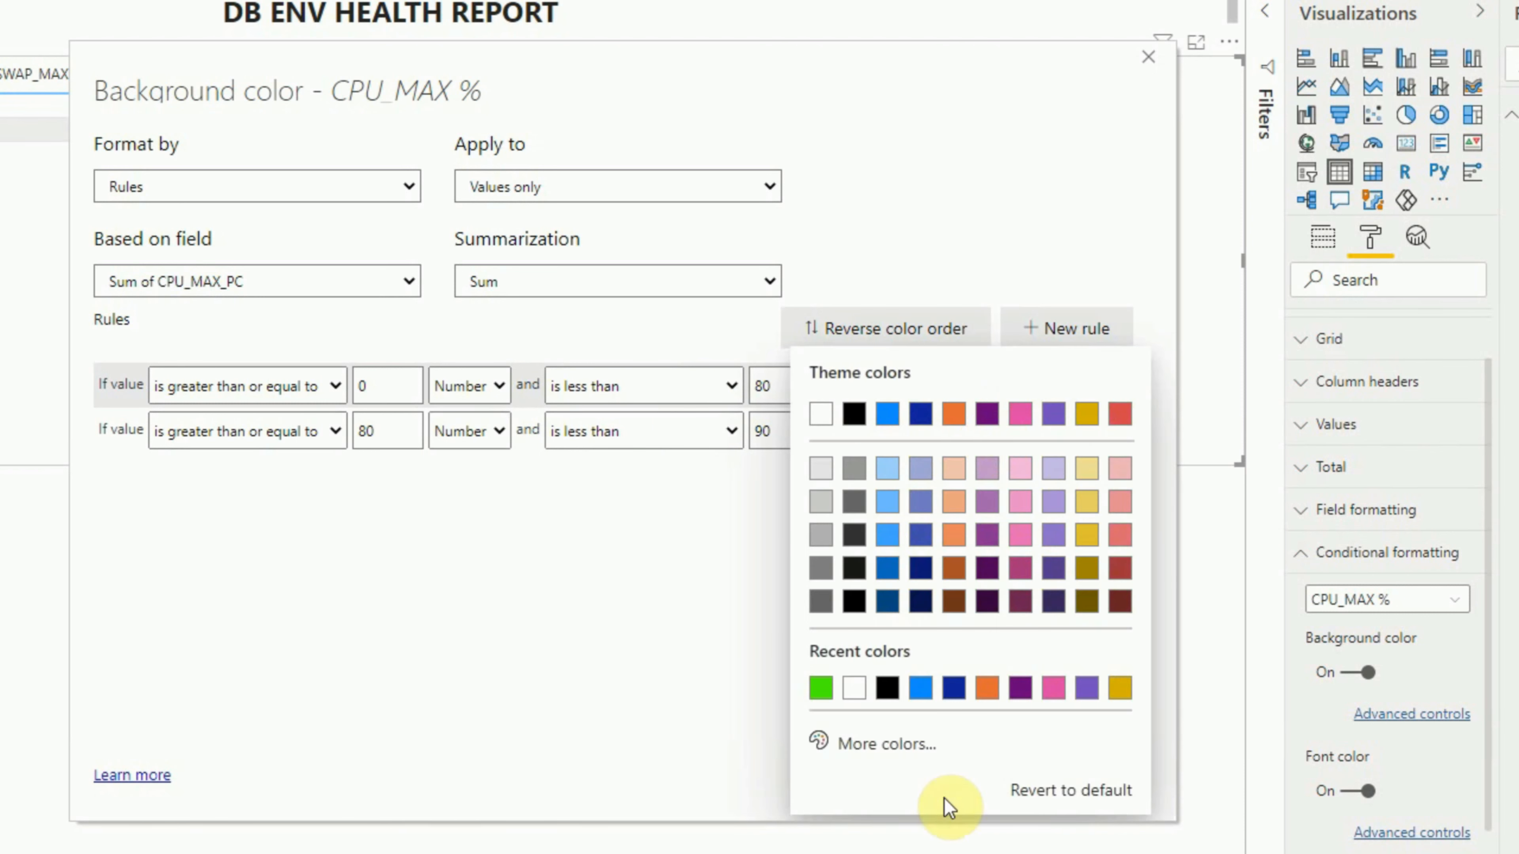
left_click(869, 747)
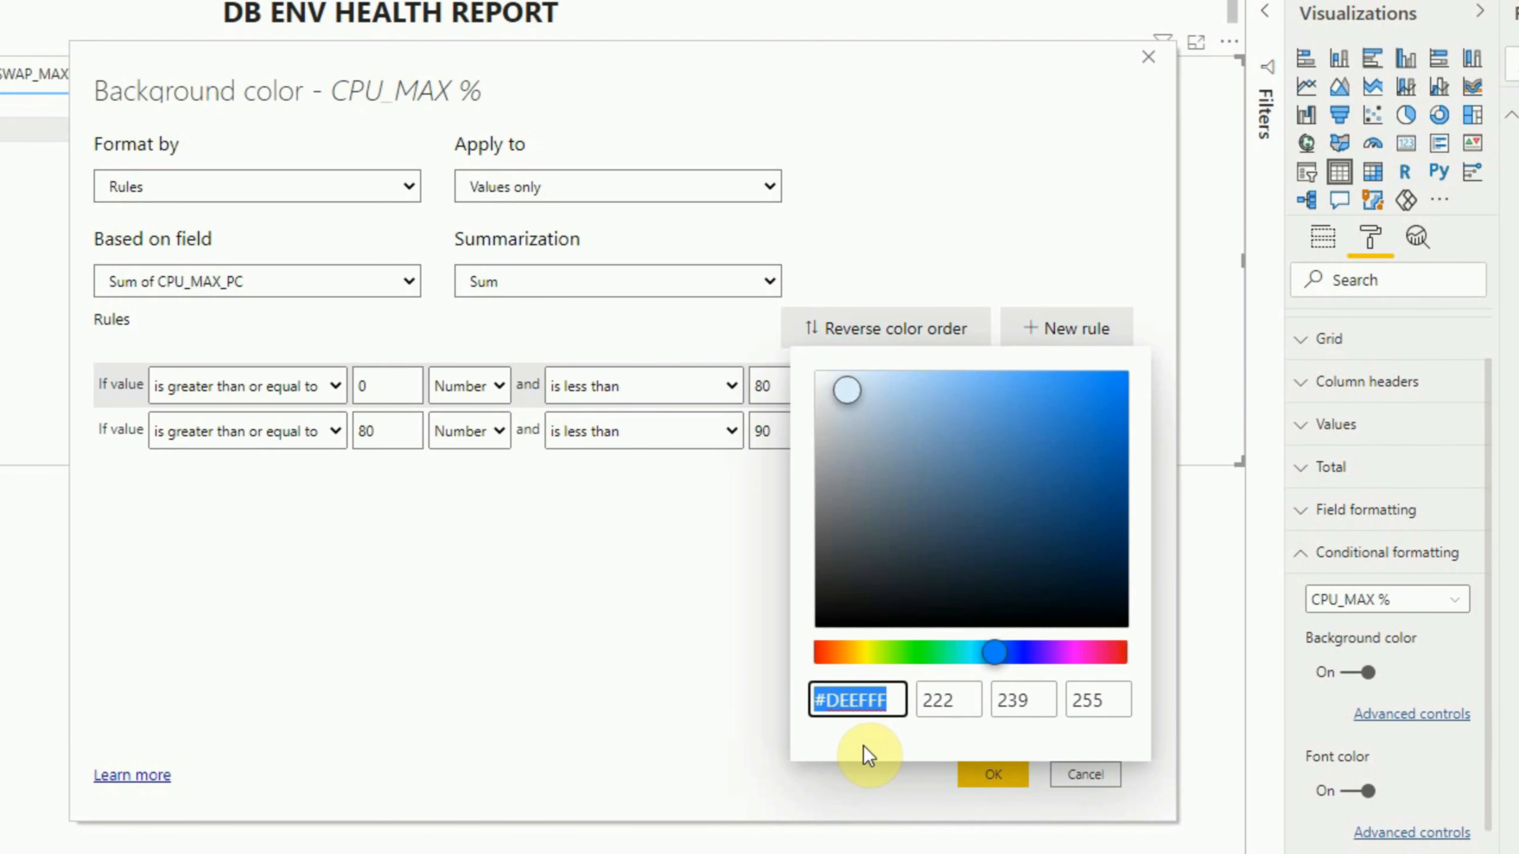
left_click(864, 652)
mouse_move(1109, 394)
left_mouse_down()
mouse_move(1102, 380)
mouse_move(1148, 379)
left_mouse_up()
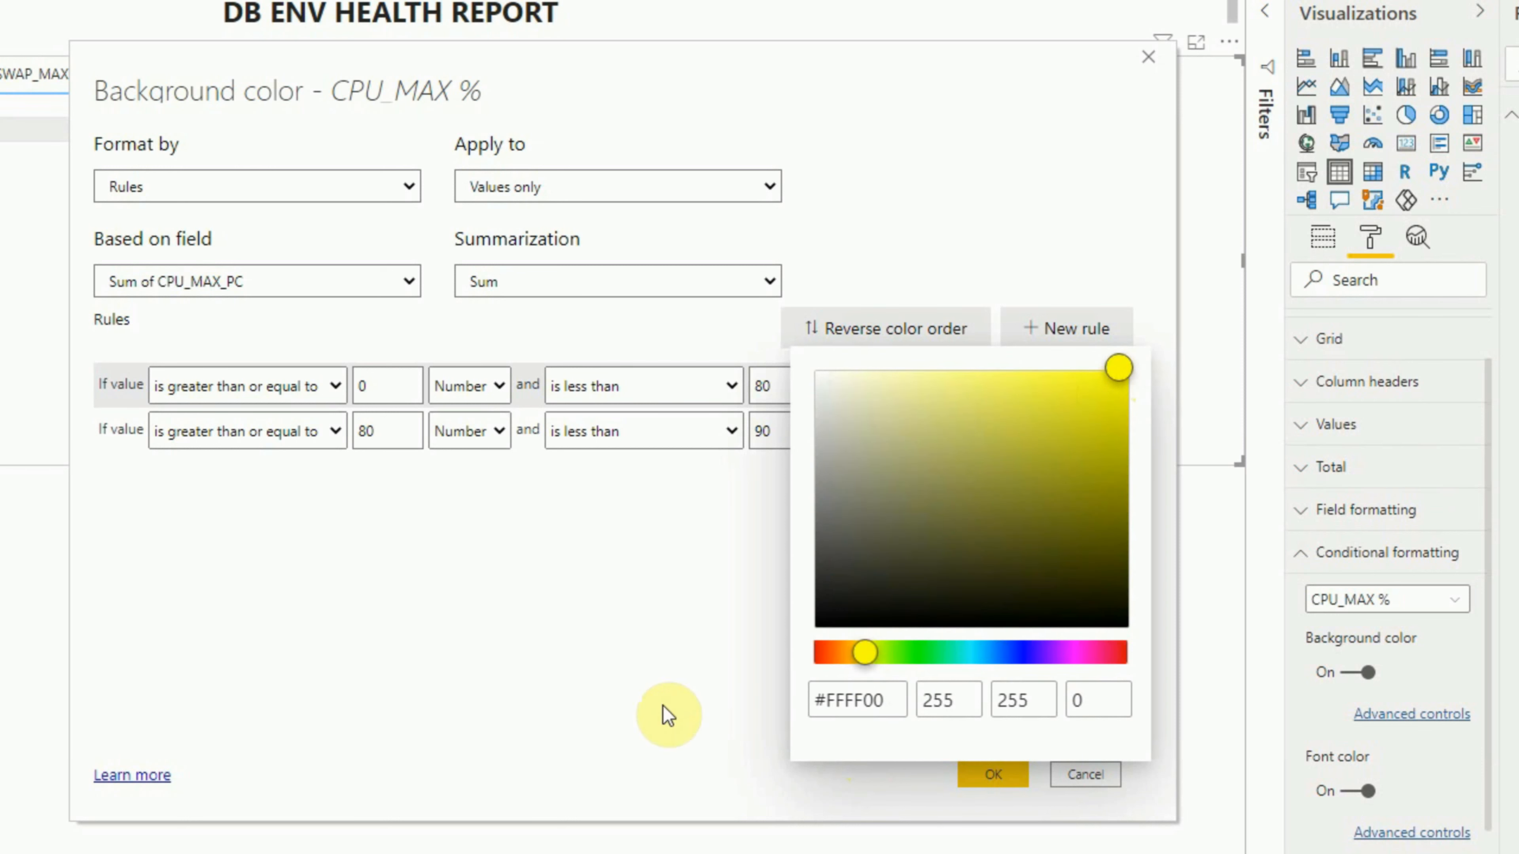
left_click(600, 664)
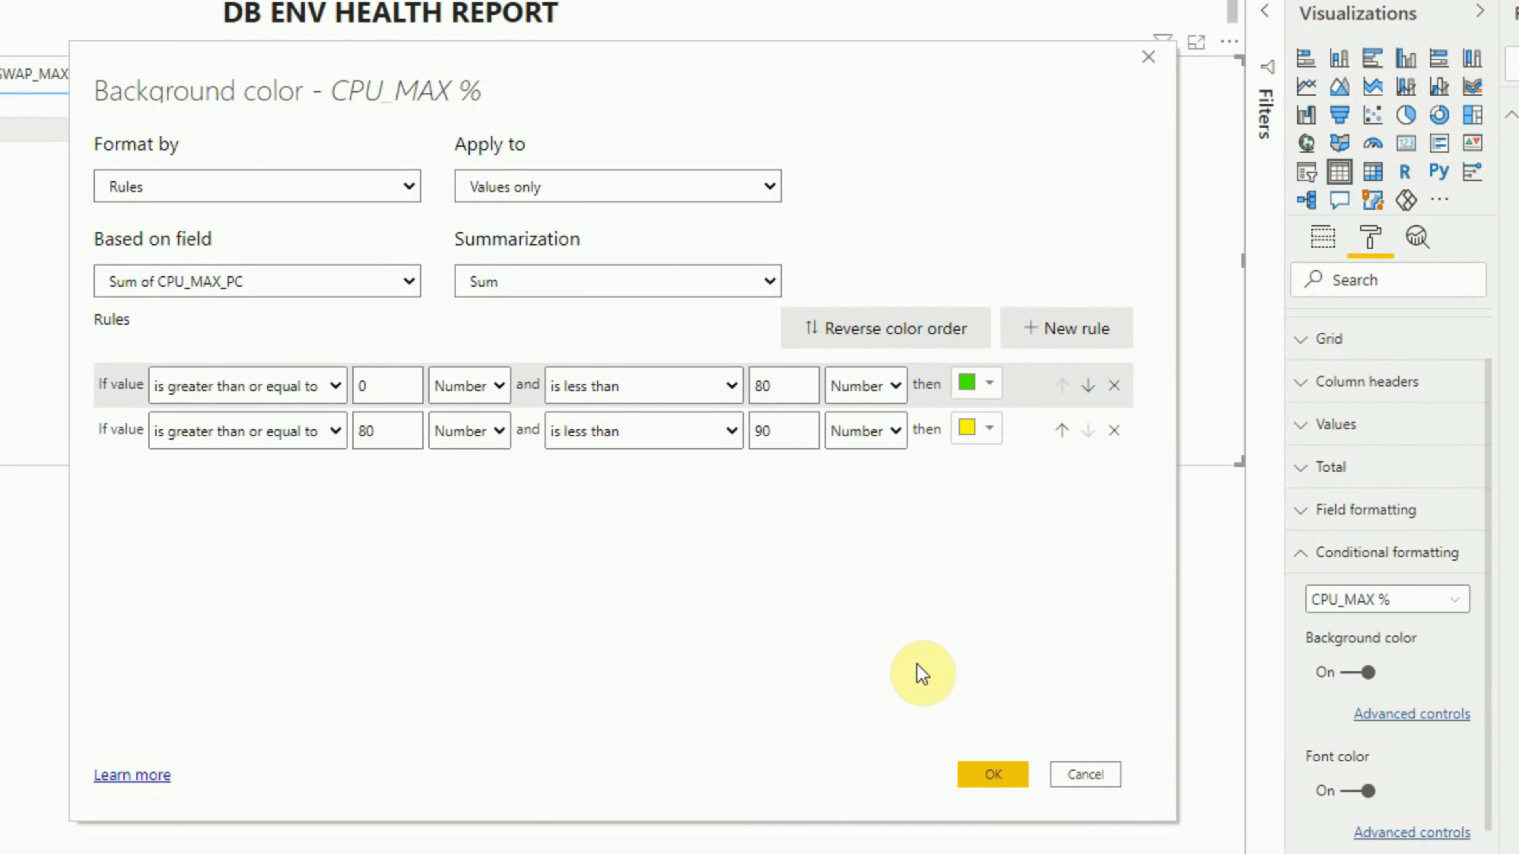
- Add a third background rule for values greater than or equal to 90 as Number, leaving its upper limit empty for Maximum
left_click(1070, 335)
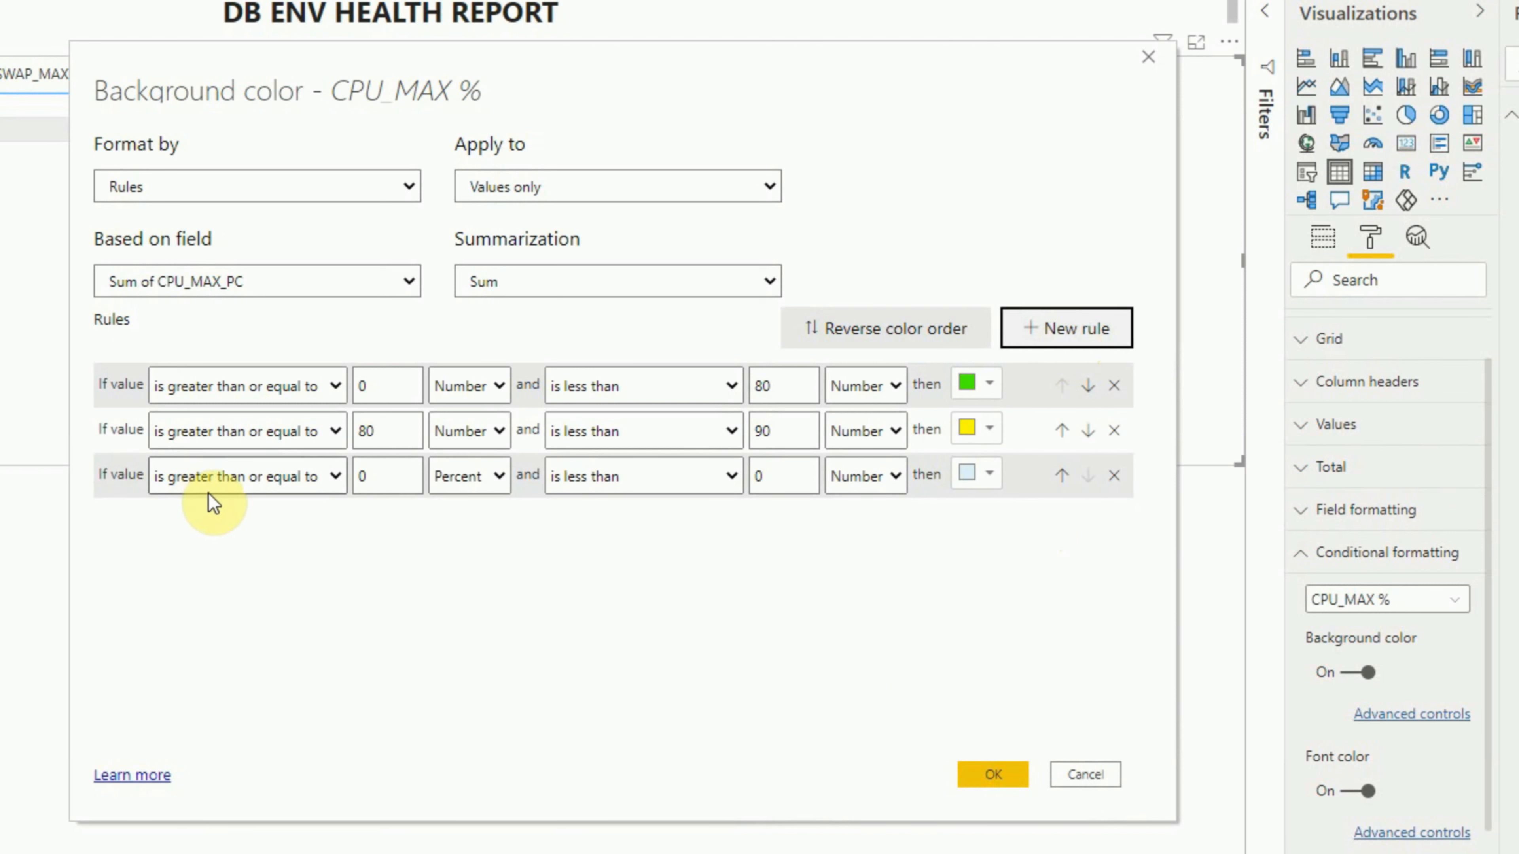
left_click(375, 489)
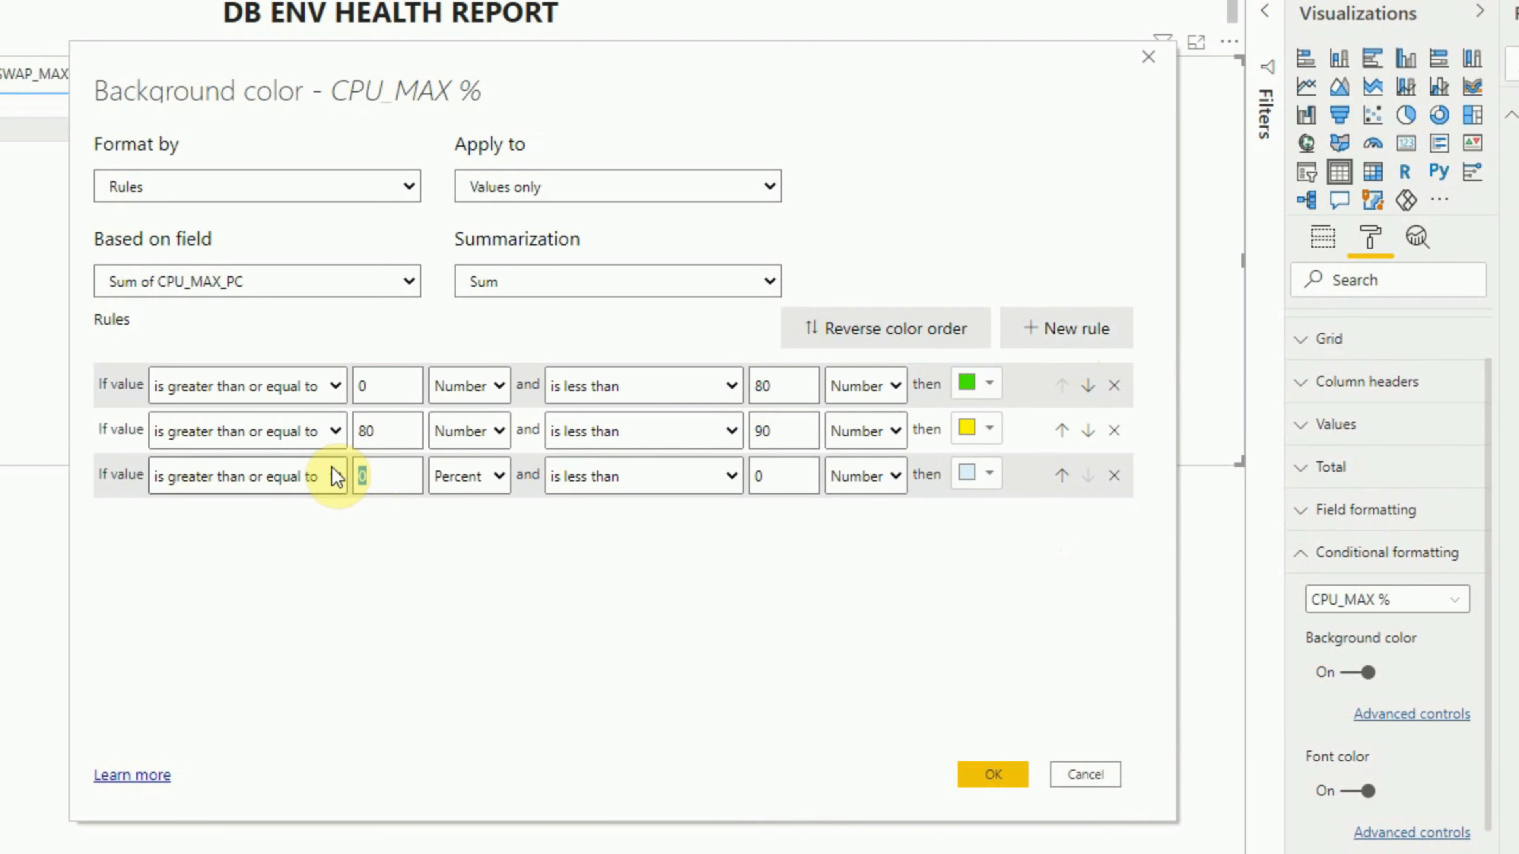
type("90")
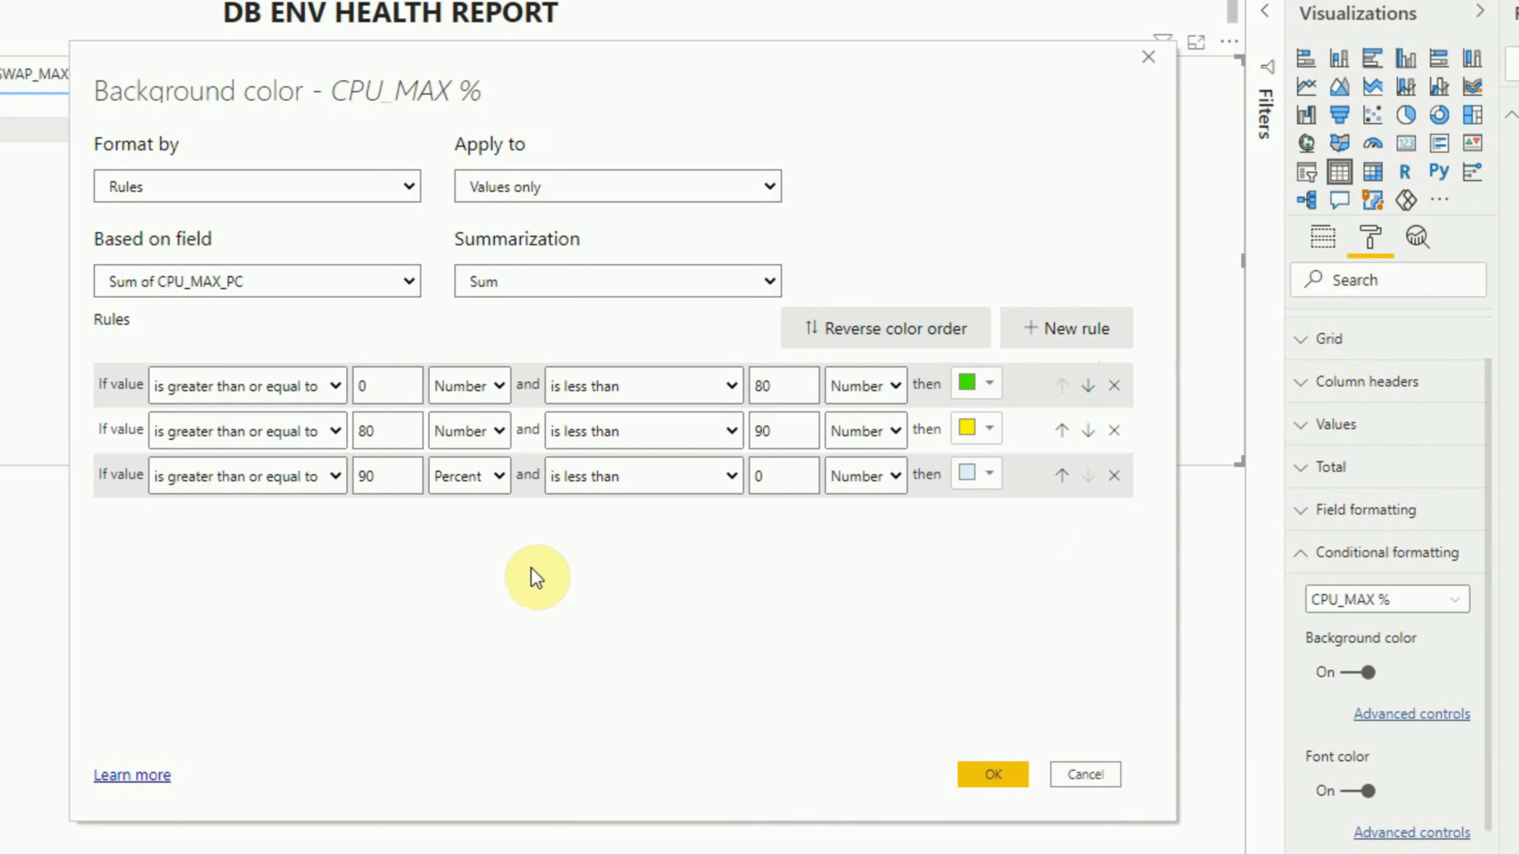
left_click(788, 477)
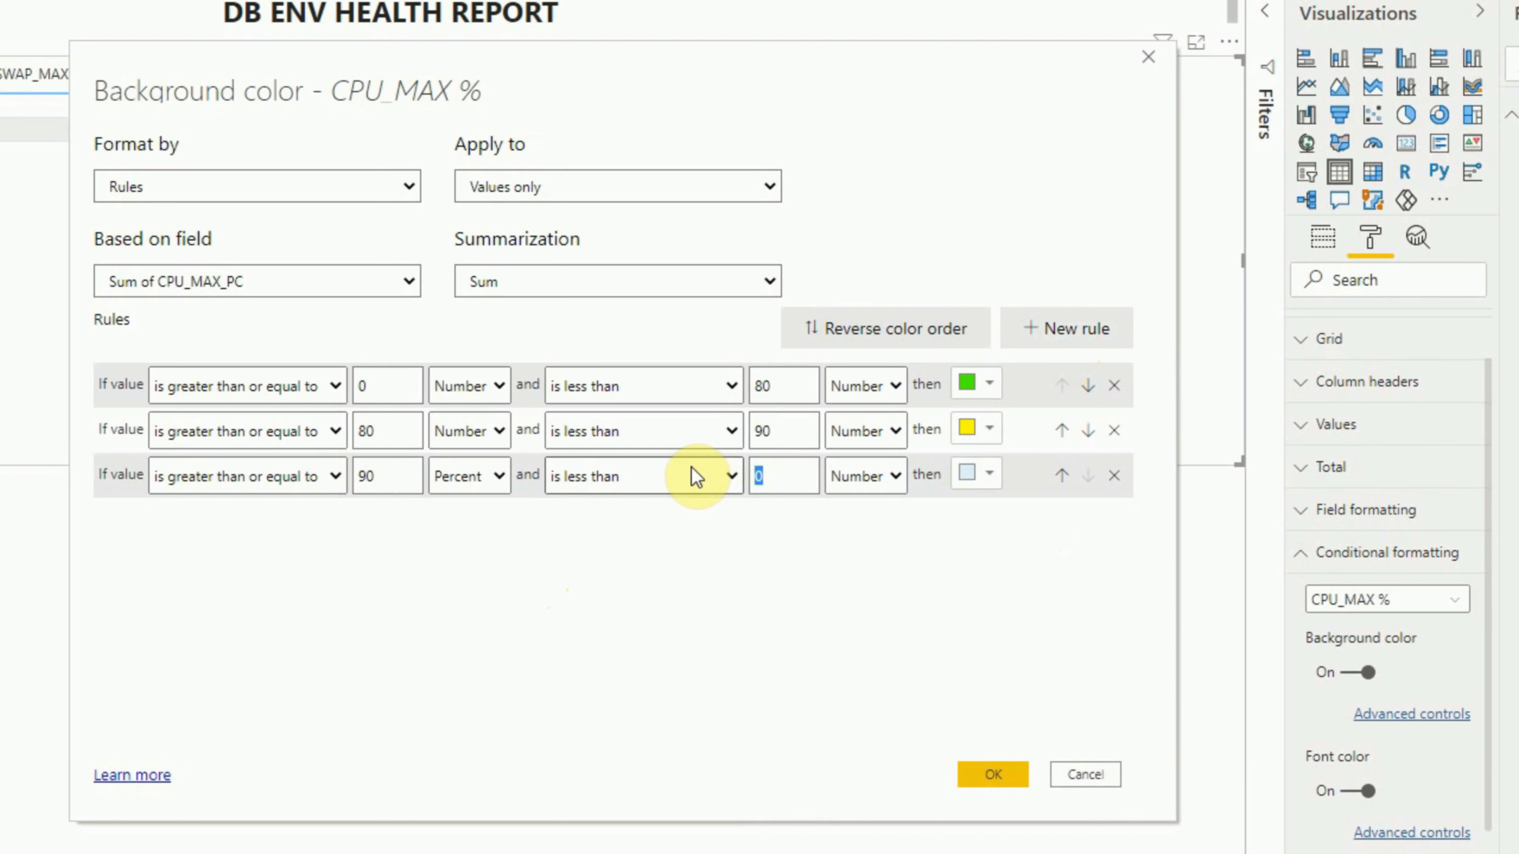
key("BackSpace")
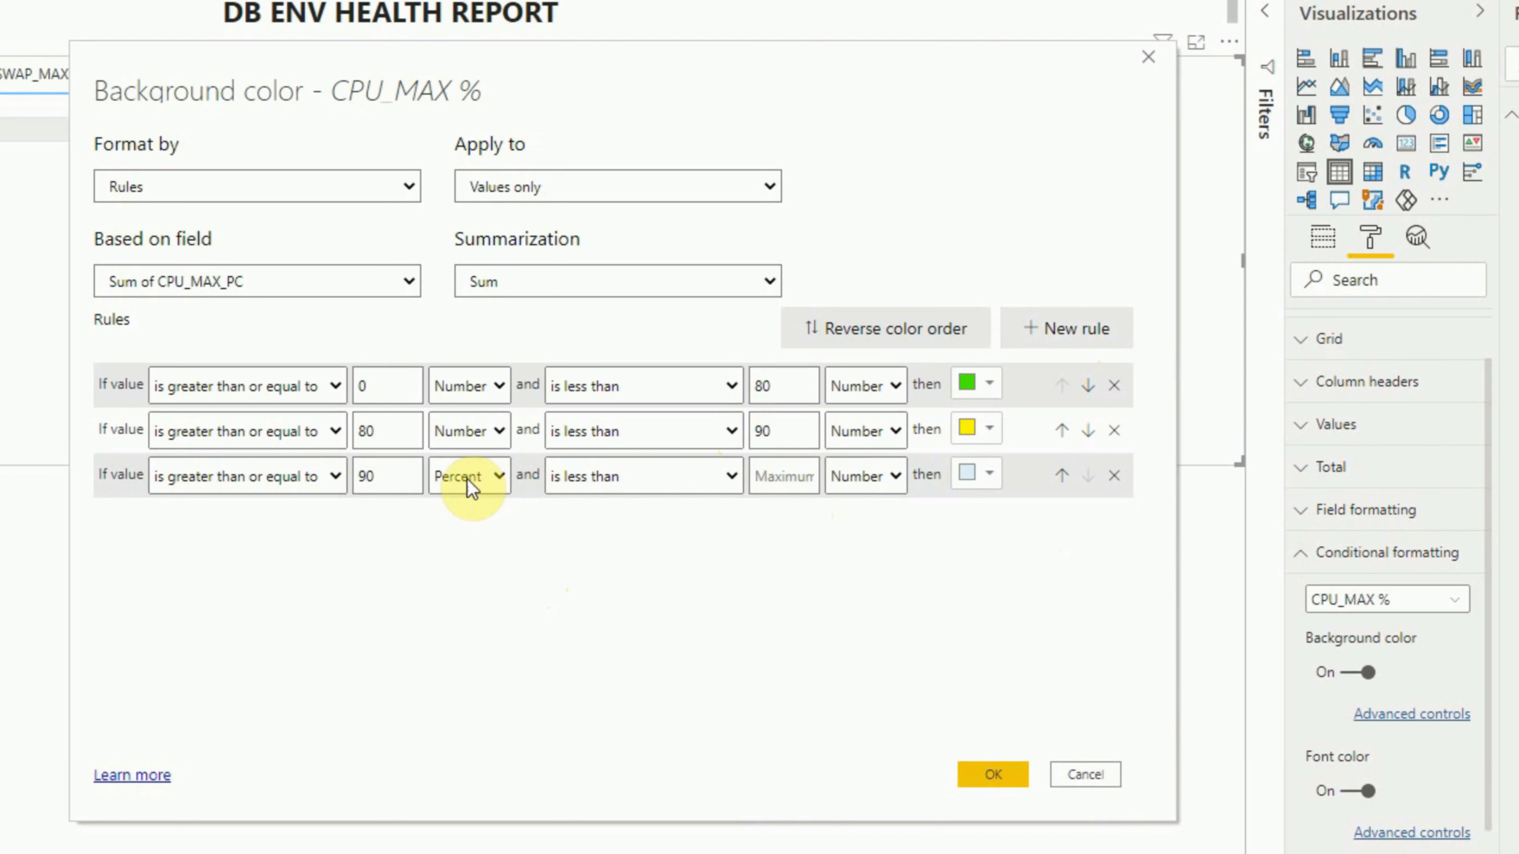
left_click(478, 478)
left_click(480, 508)
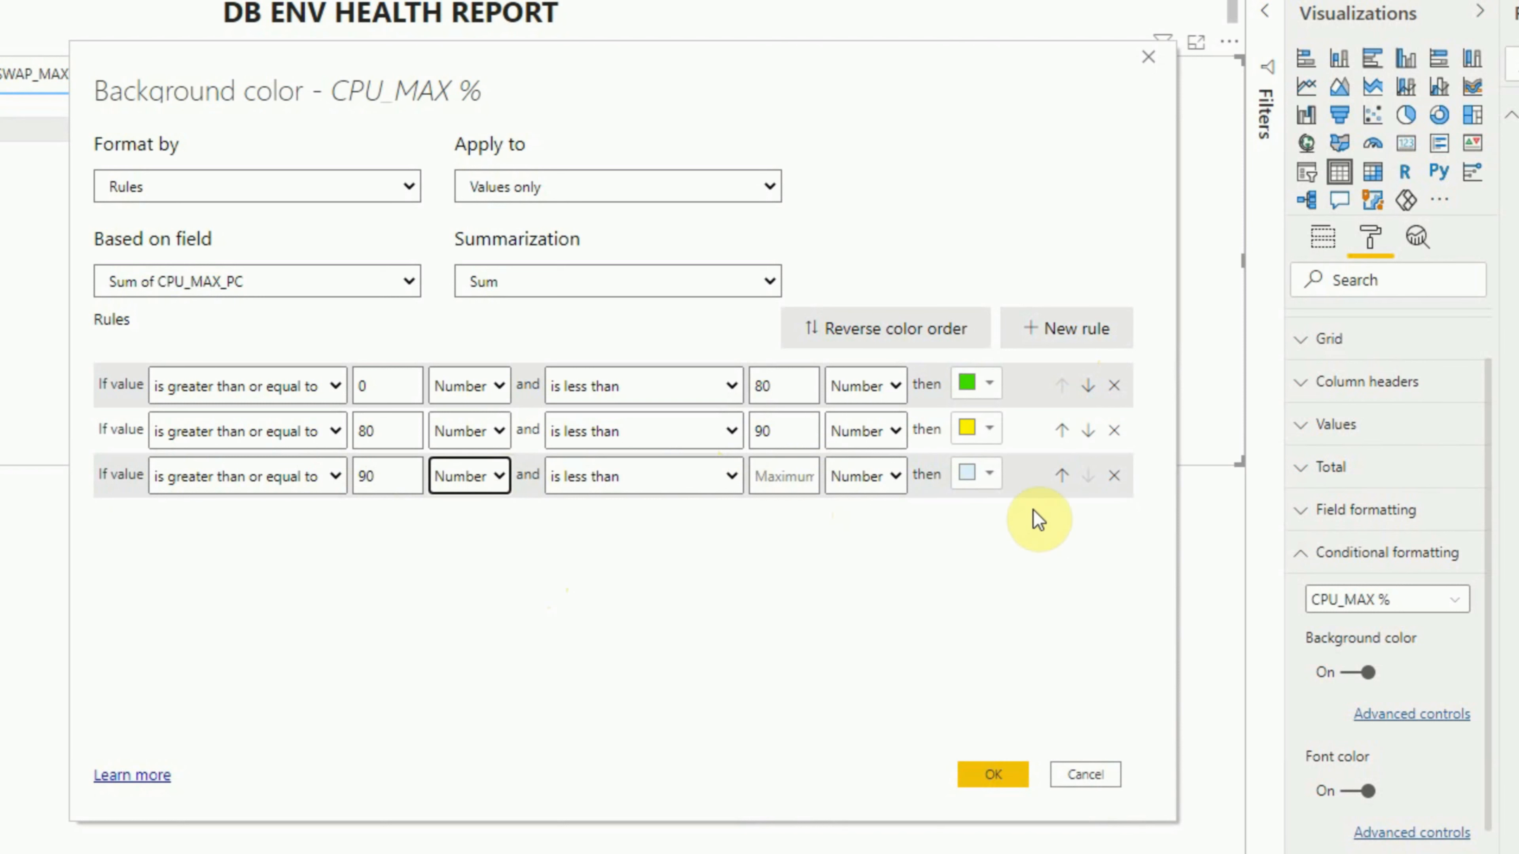
- Give the third background rule a custom bright red color and apply the background color rules to CPU_MAX %
left_click(987, 476)
left_click(883, 439)
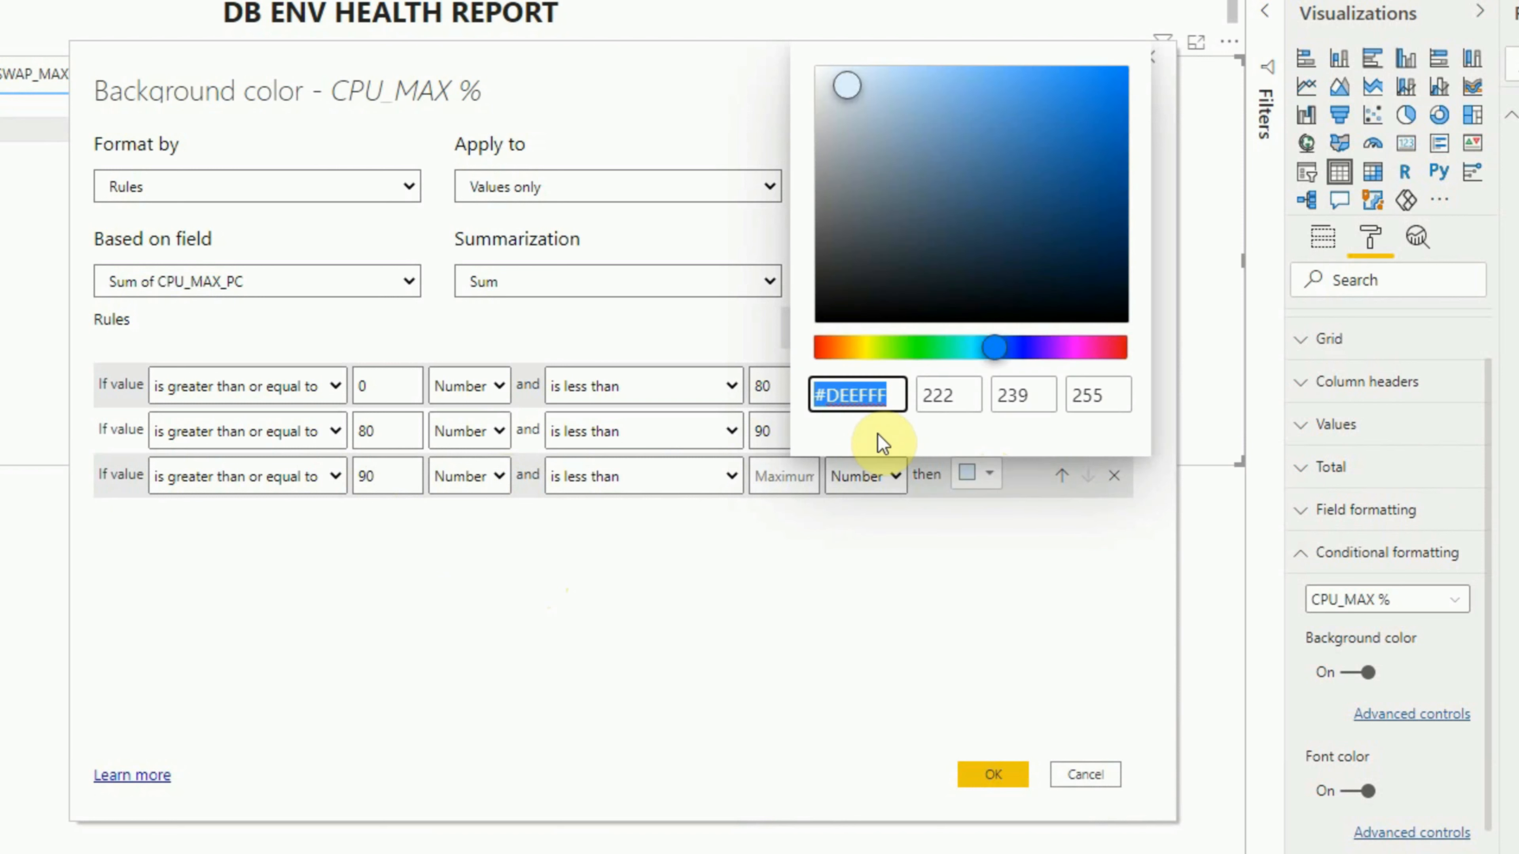
left_click(822, 352)
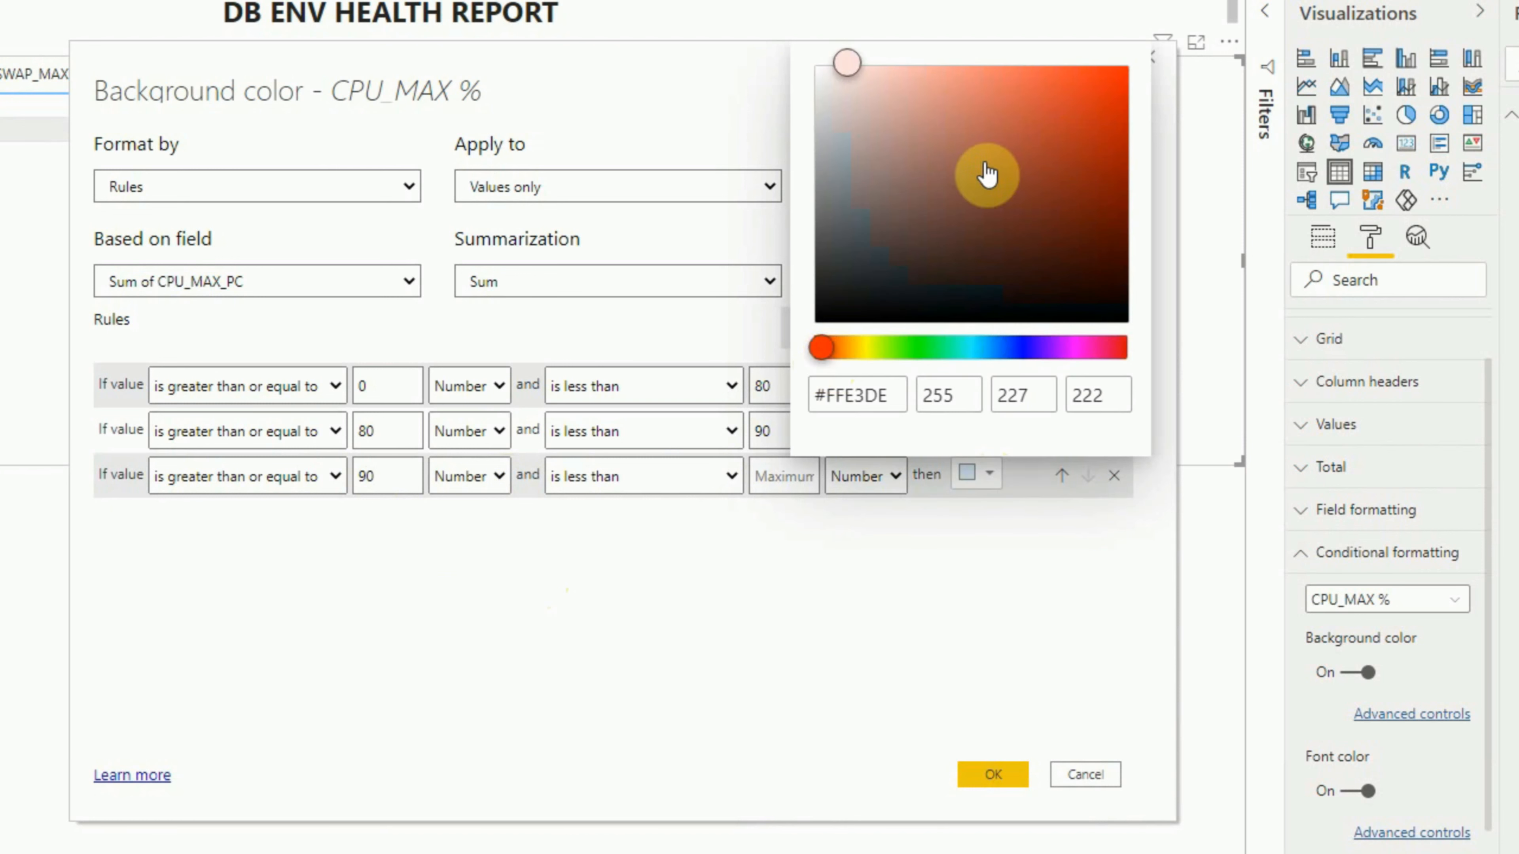
left_click(805, 354)
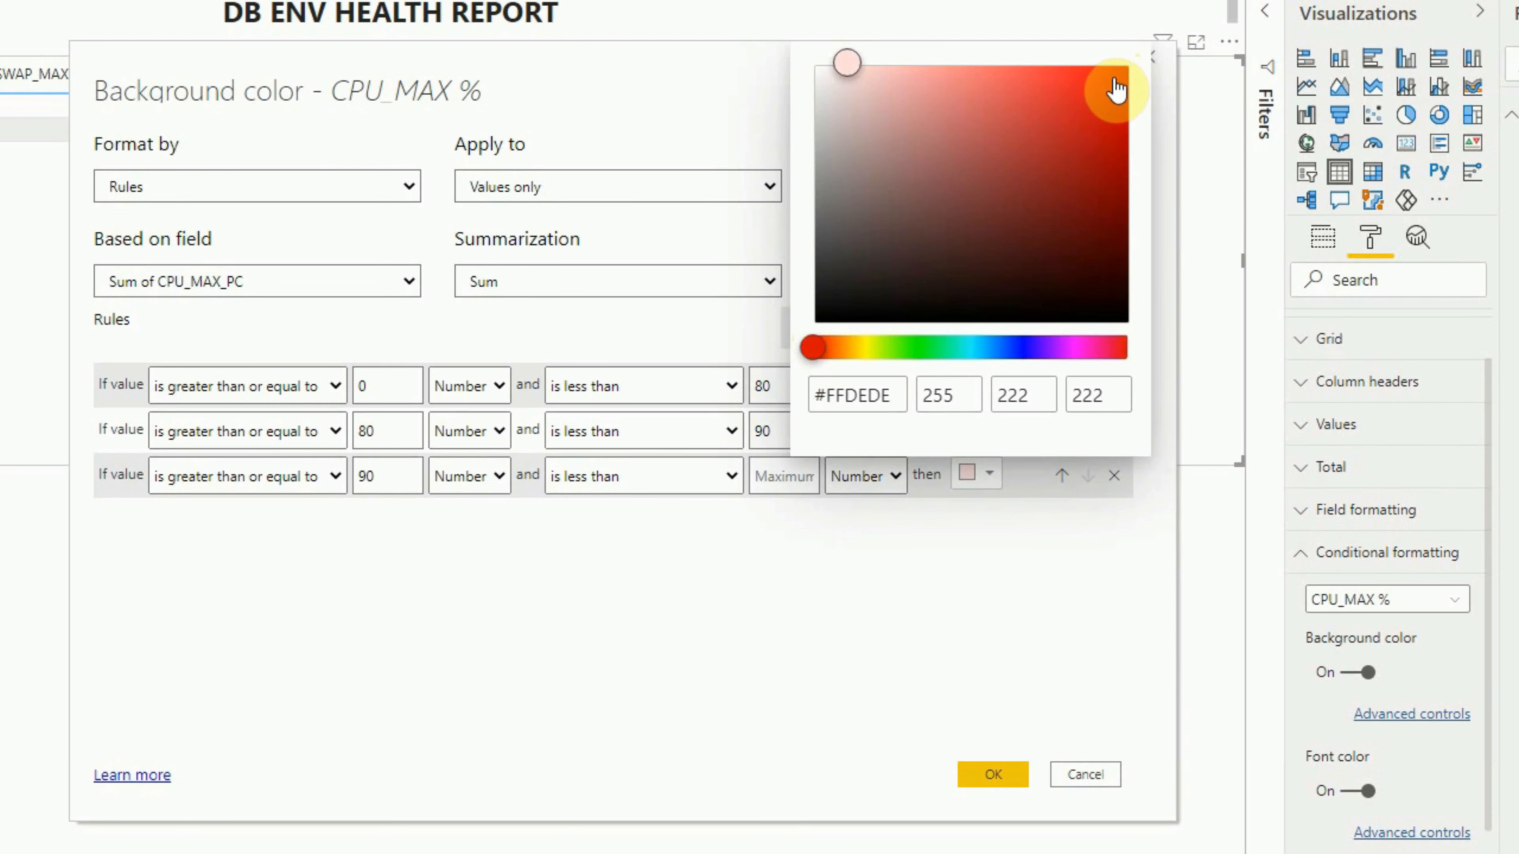
left_click_drag(1109, 86, 1153, 68)
left_click(975, 777)
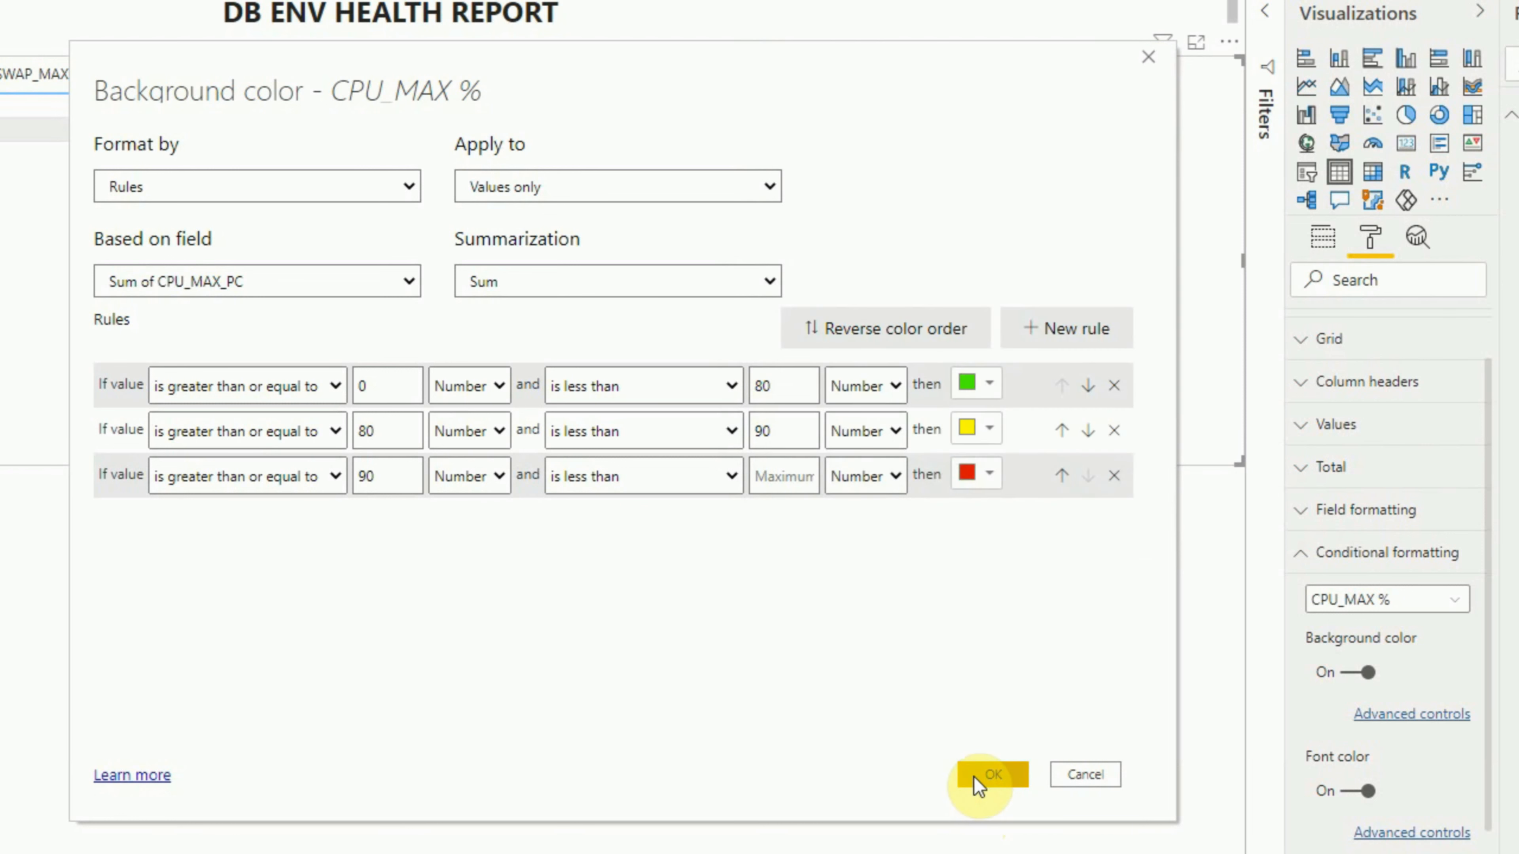
left_click(968, 778)
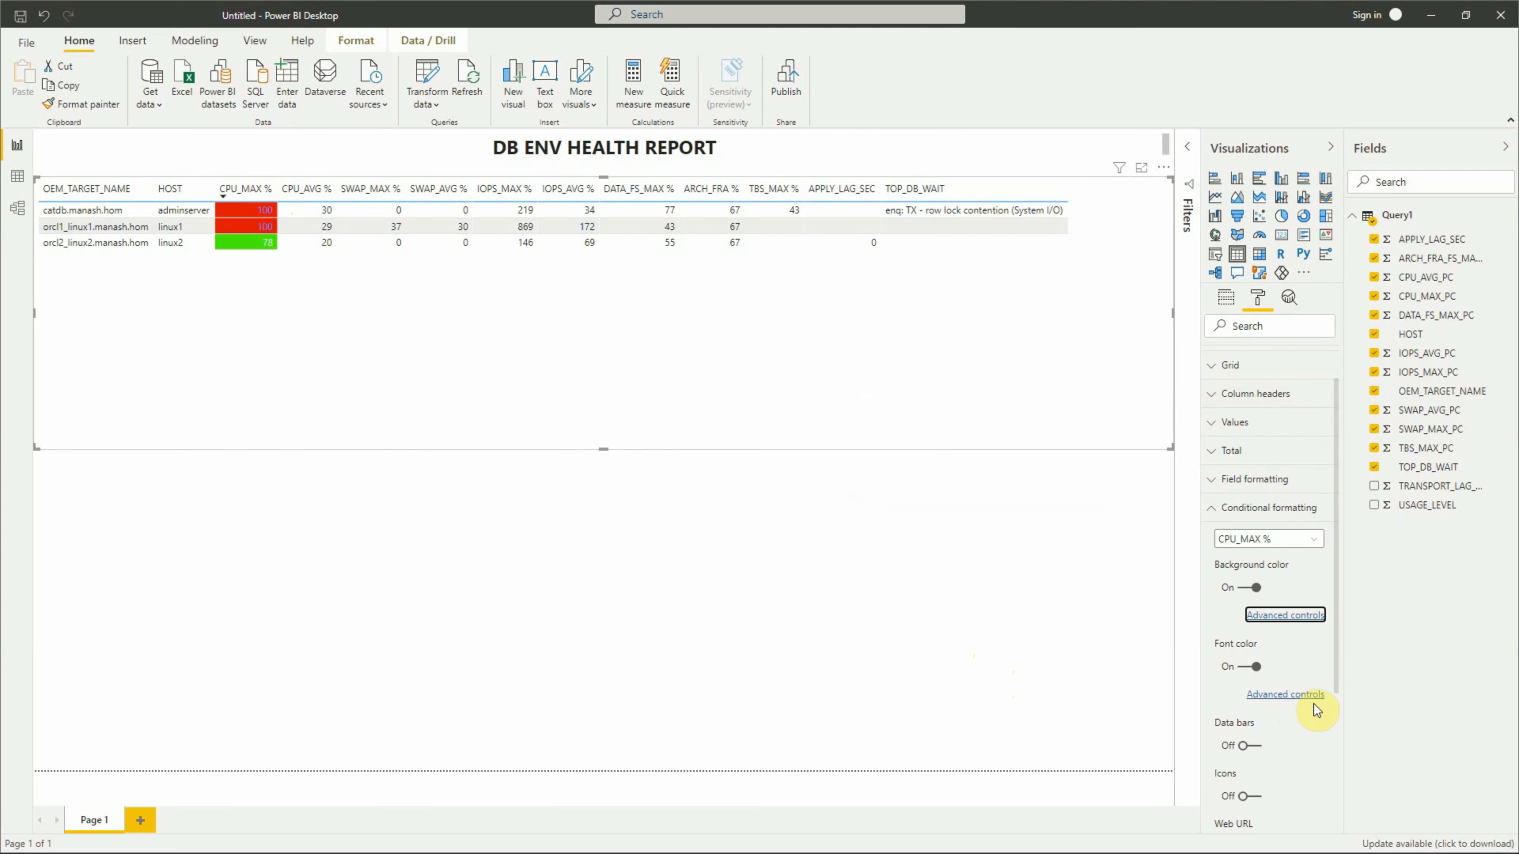
- Open the advanced font color settings for CPU_MAX % and format by Rules, applied to Values only
left_click(1283, 695)
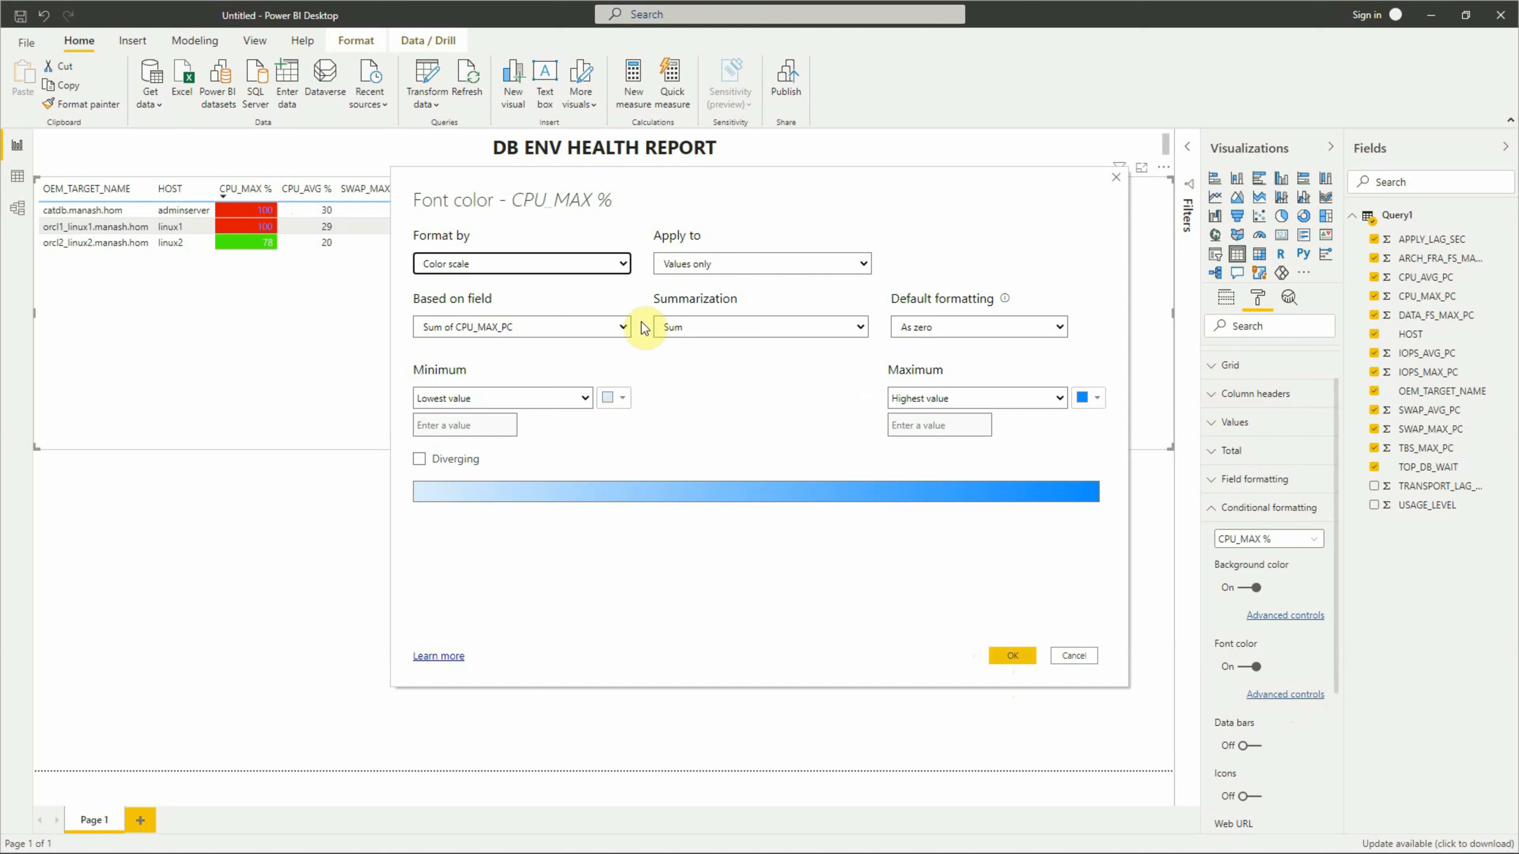
left_click(616, 268)
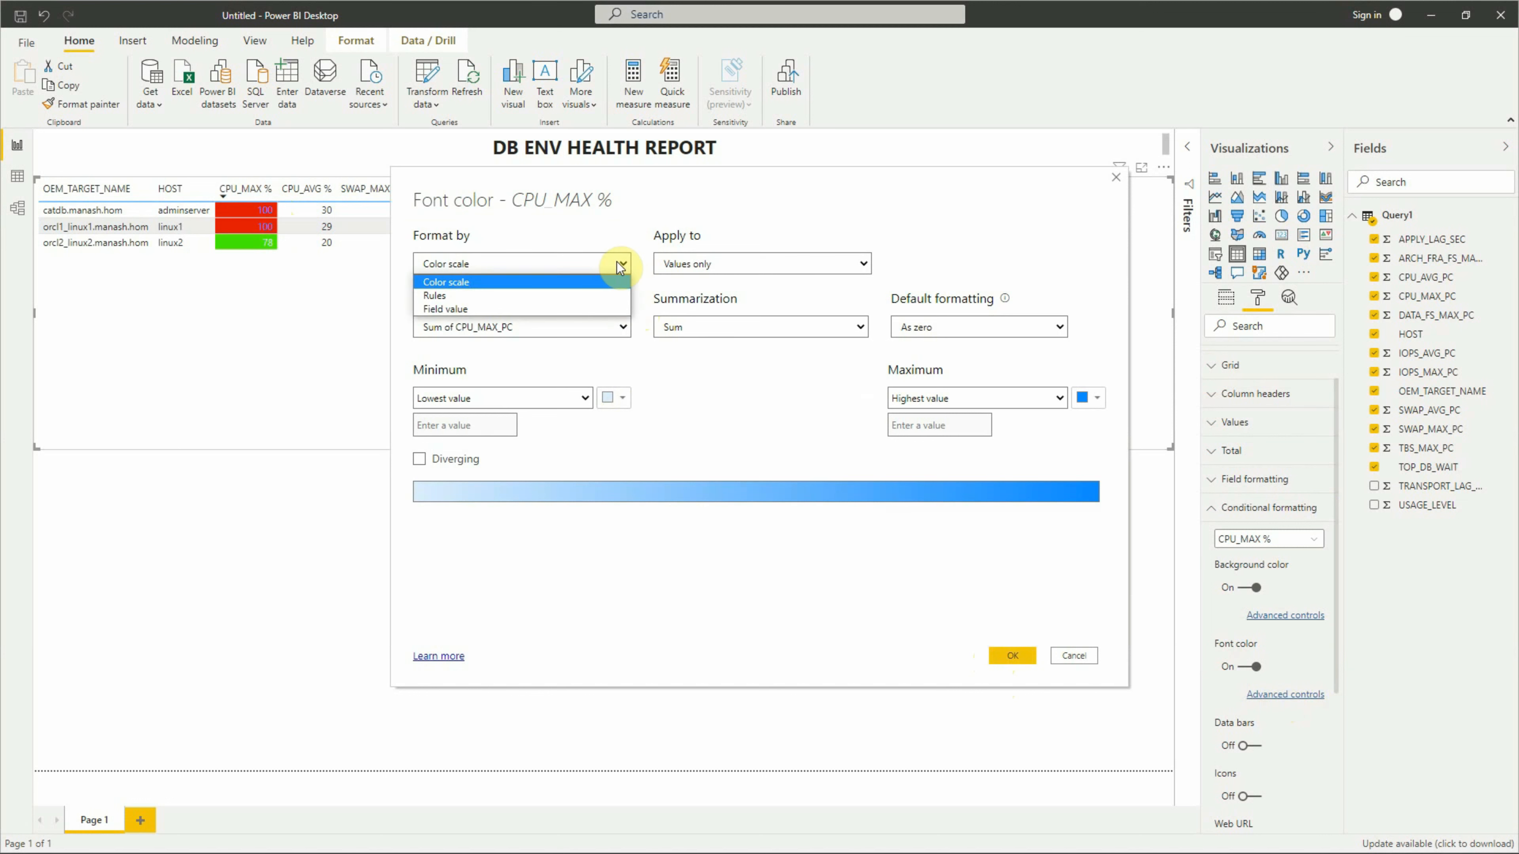
left_click(458, 297)
left_click(721, 263)
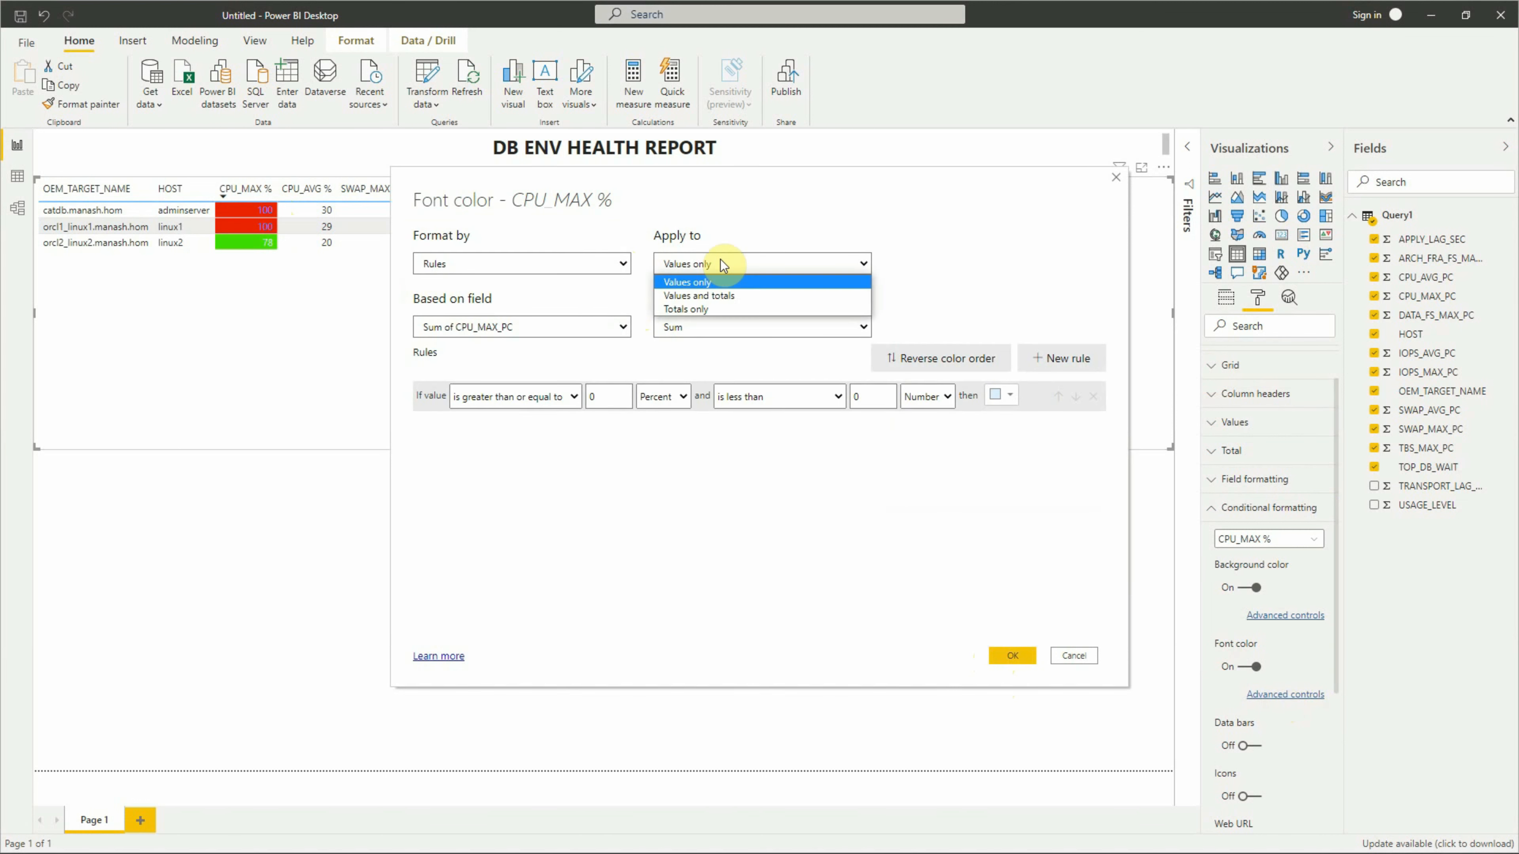
left_click(720, 262)
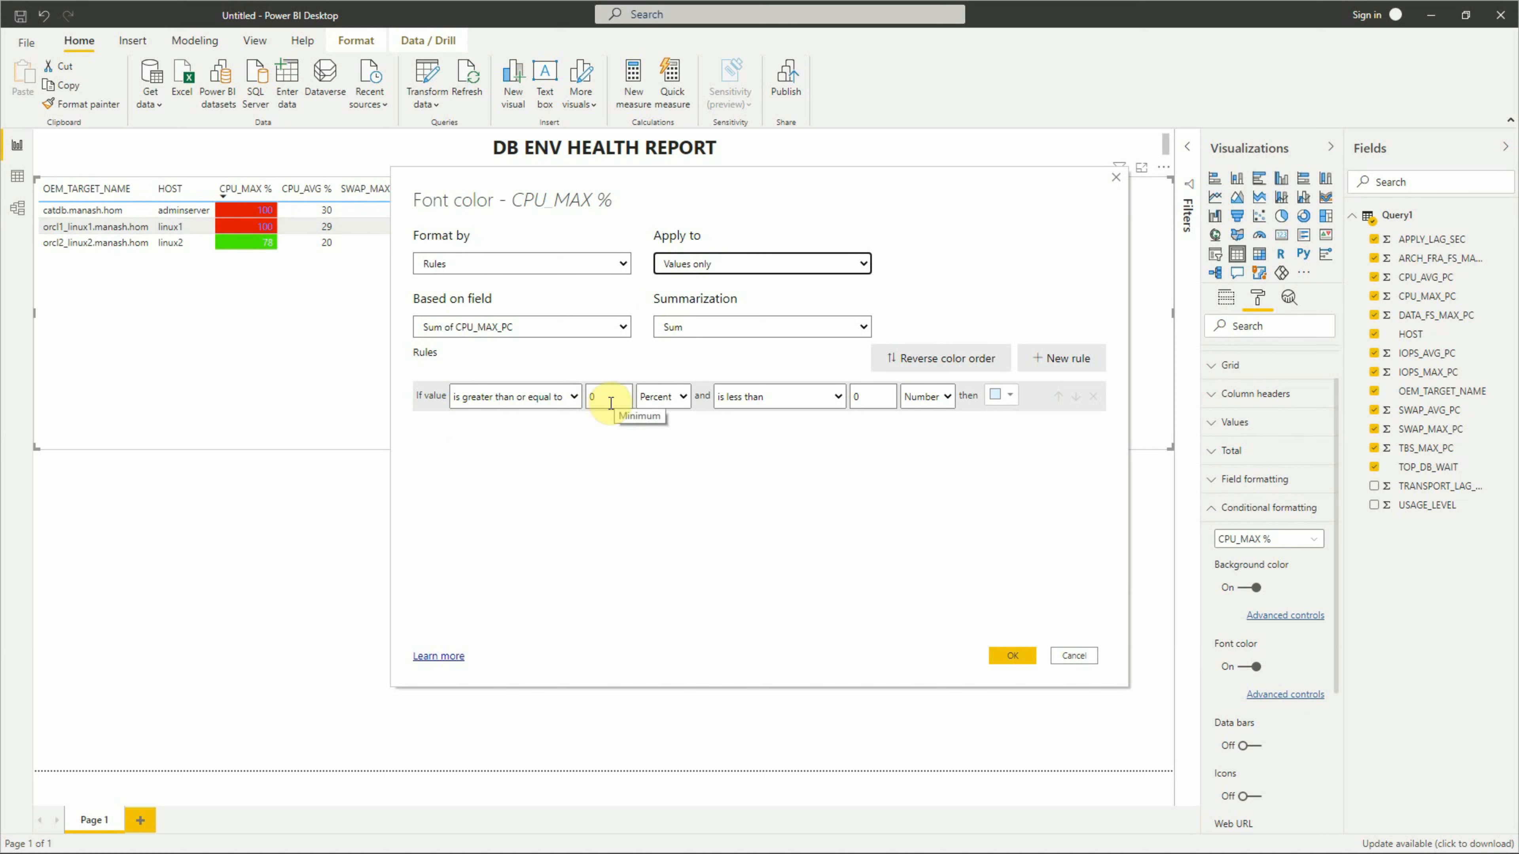
- Set the first font rule to color values from 0 to less than 80 black, with both limits as Number
left_click(679, 402)
left_click(664, 416)
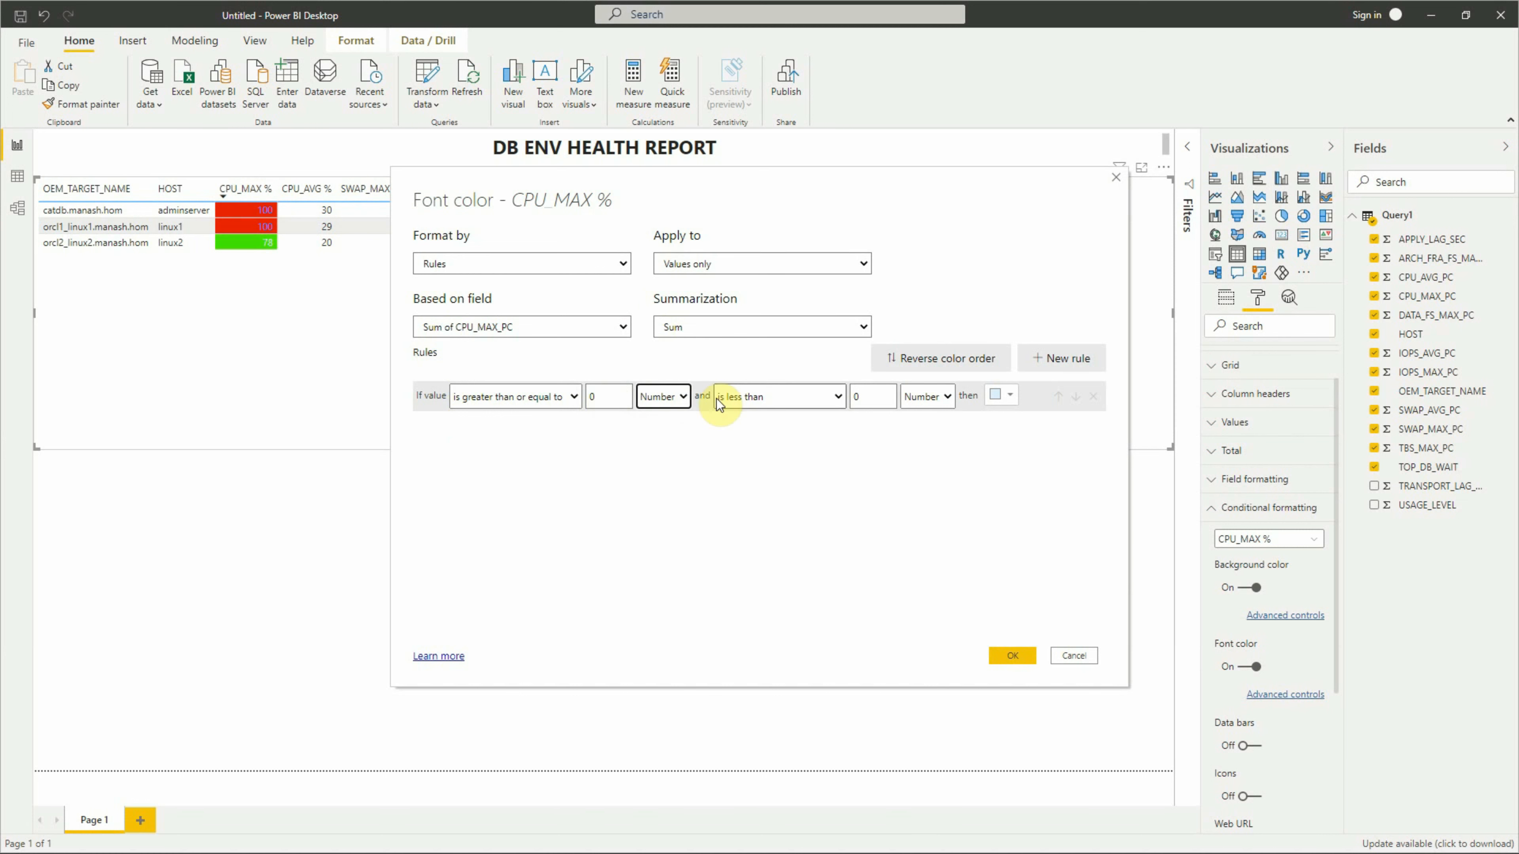
left_click(882, 399)
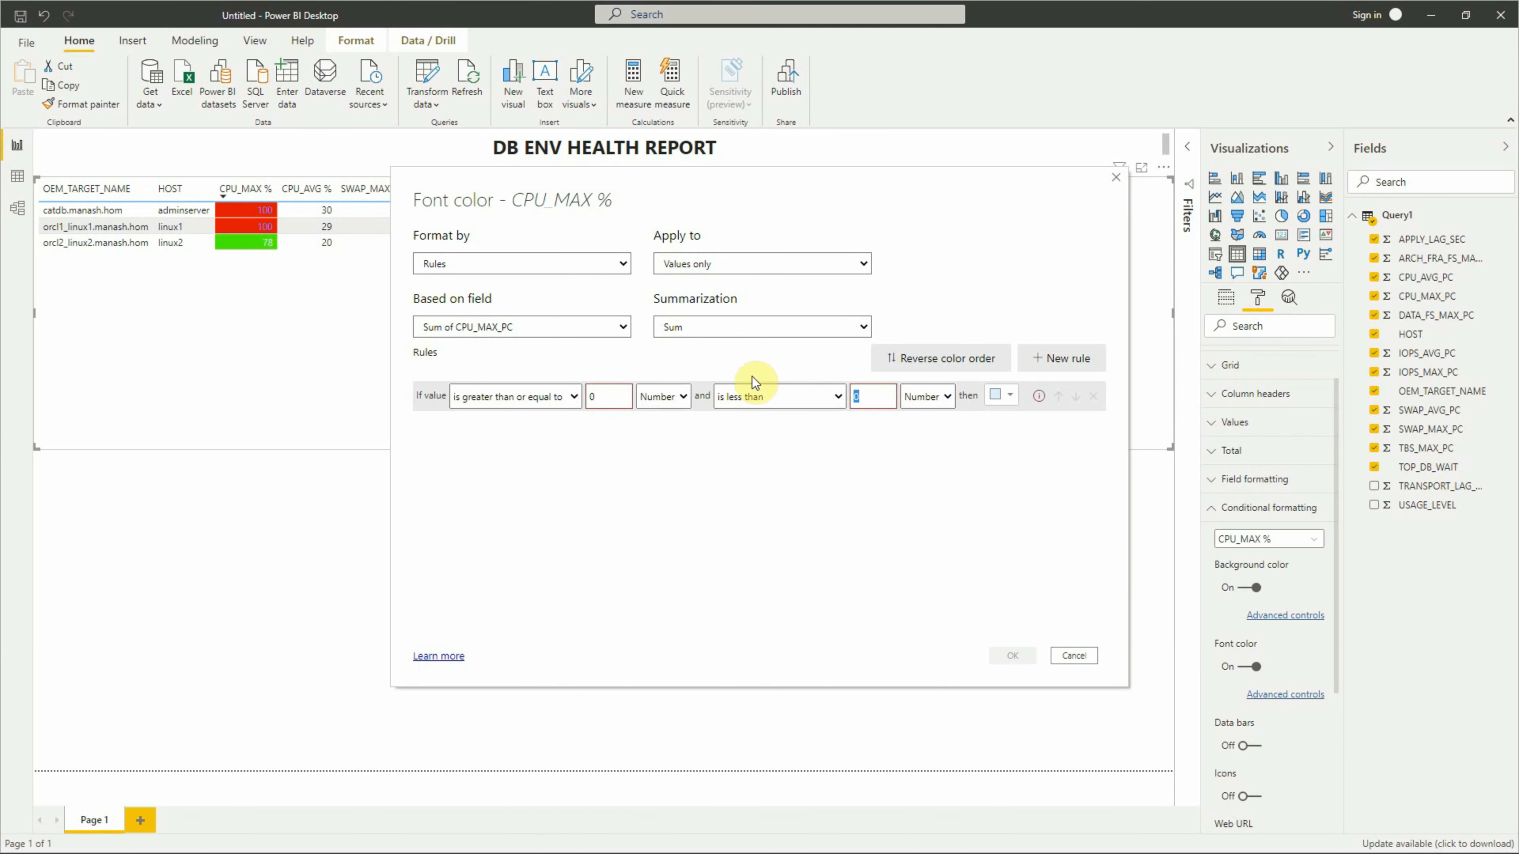
type("80")
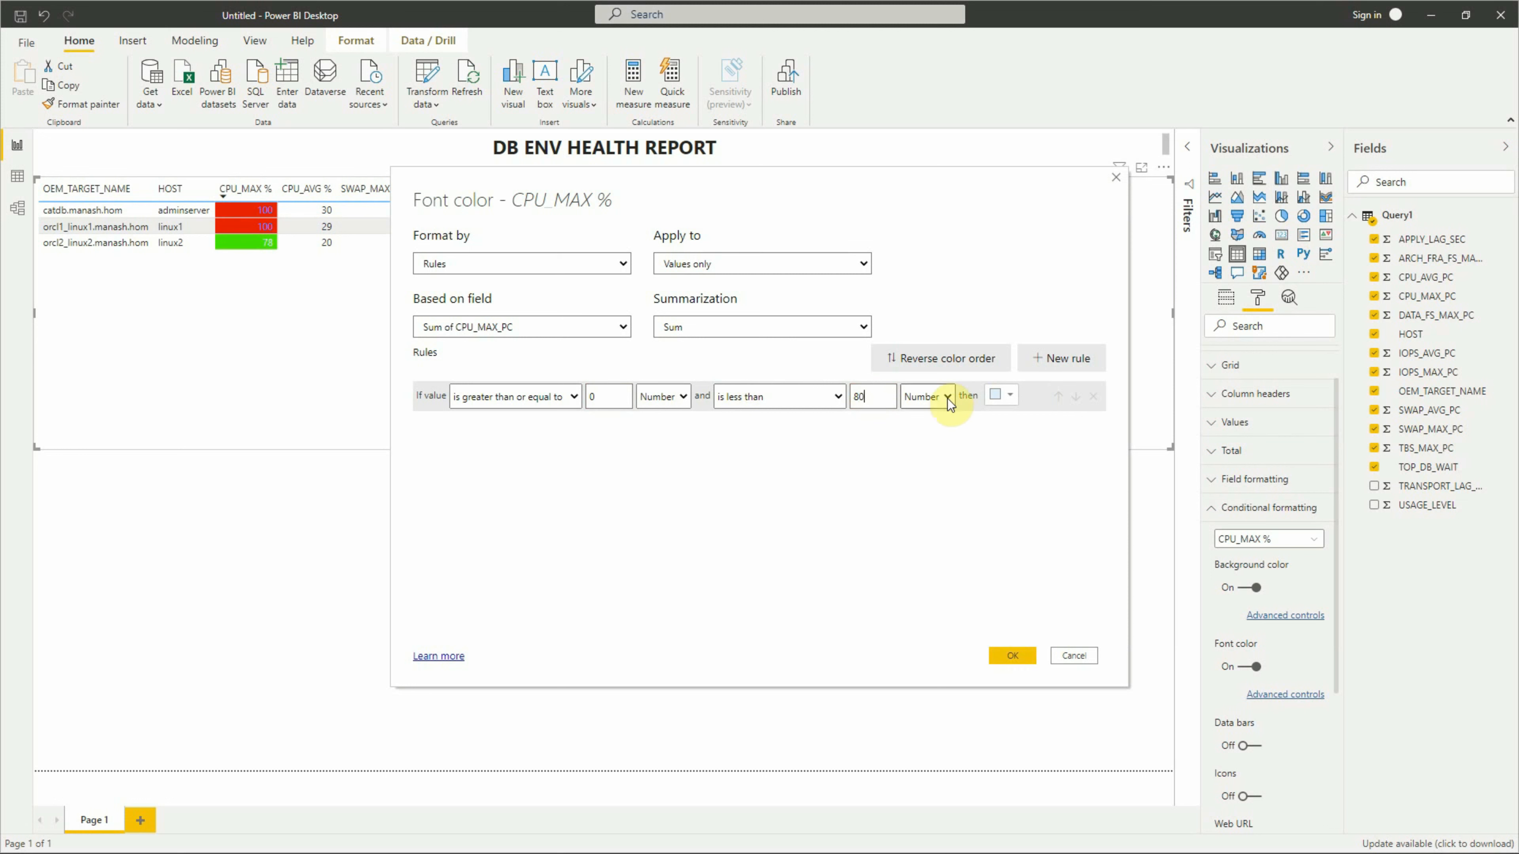
left_click(1004, 397)
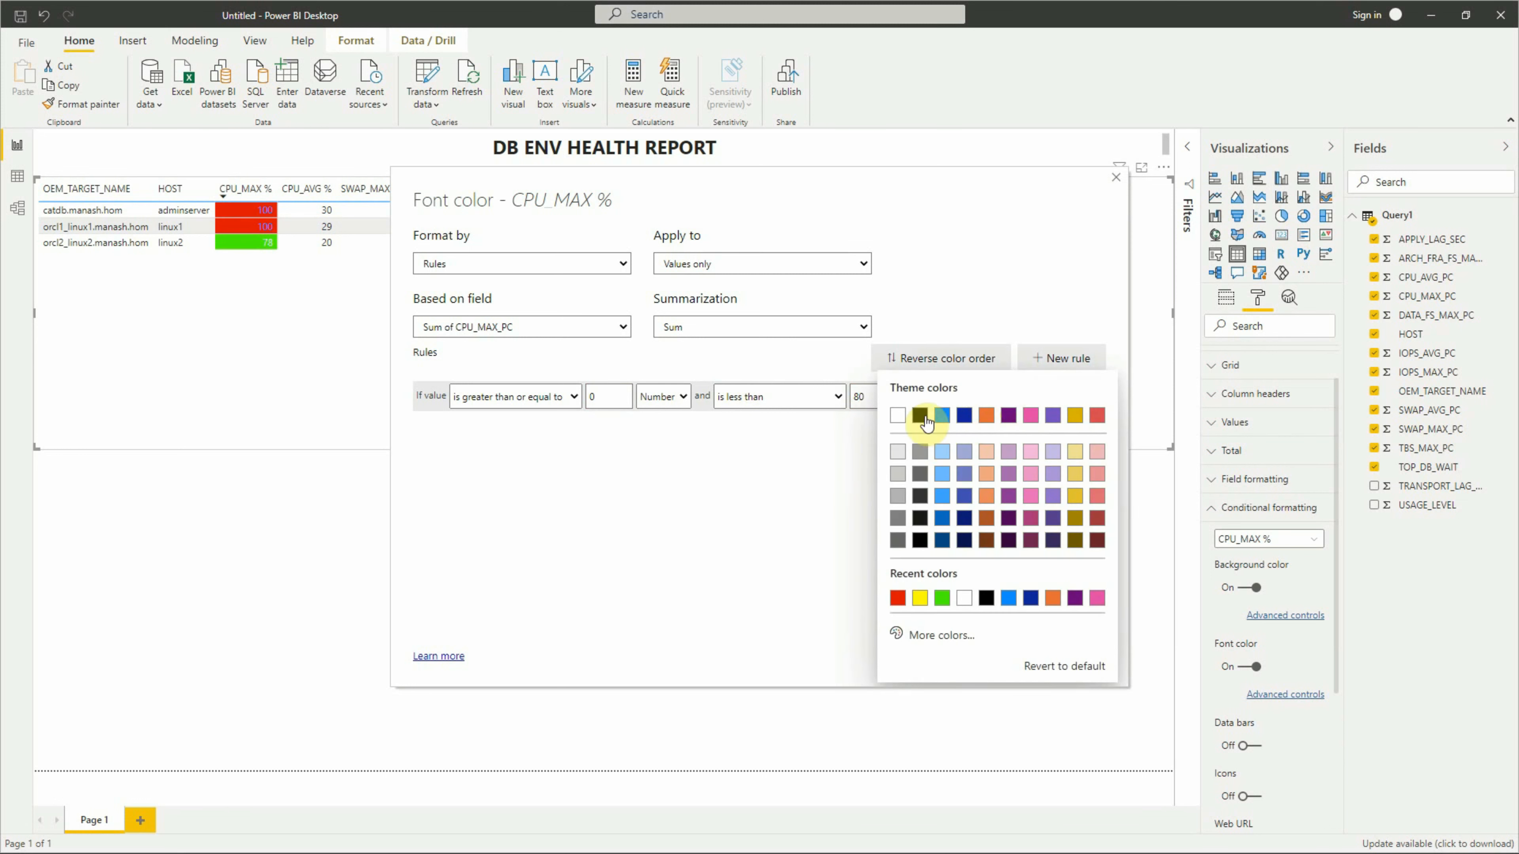
left_click(924, 418)
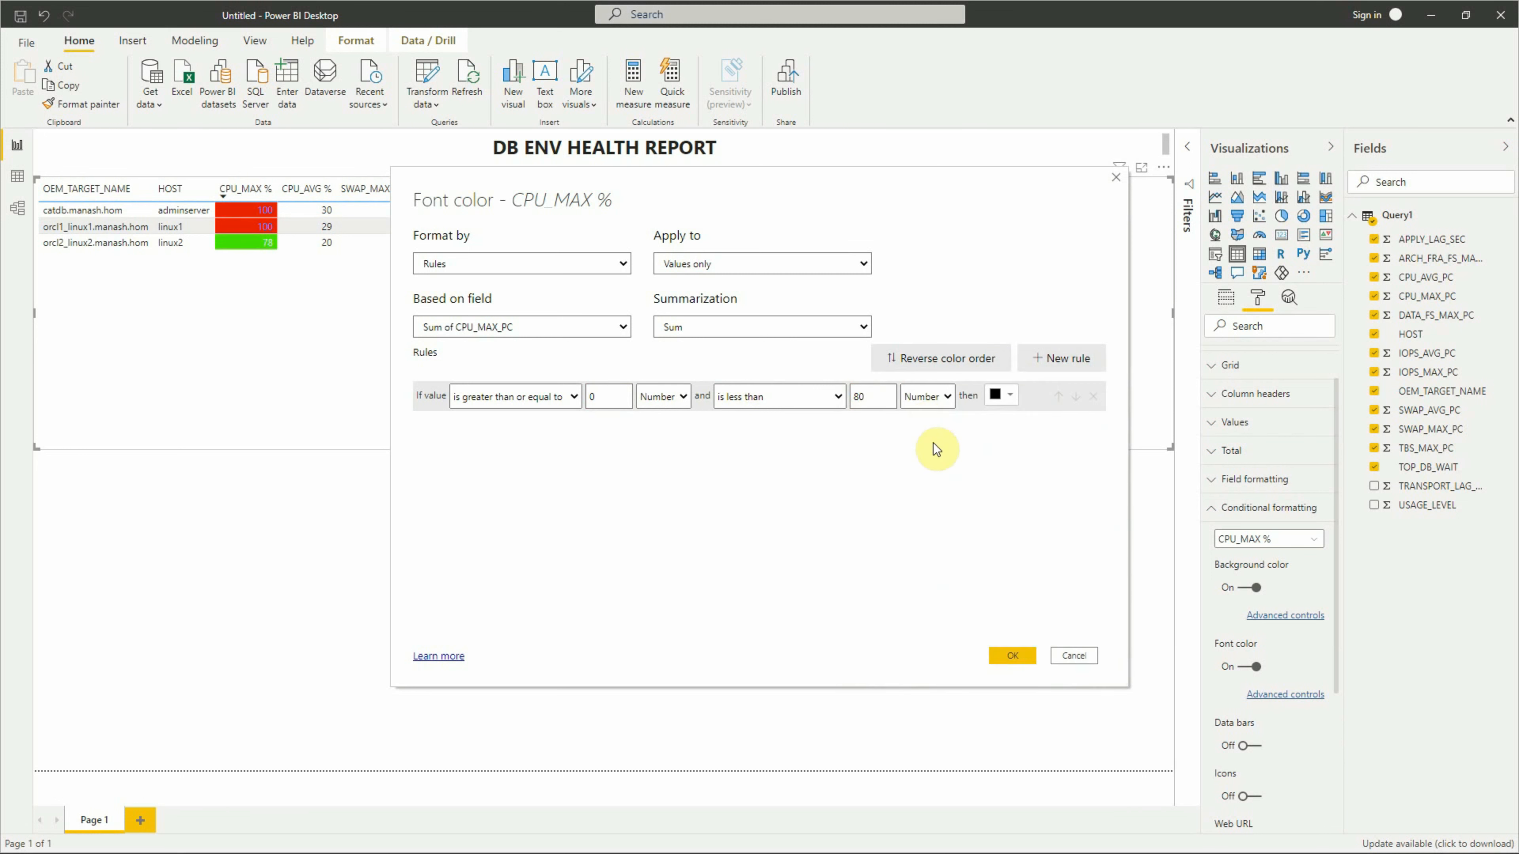
- Add a second font rule for values greater than or equal to 80 and less than 90, with both limits as Number
left_click(1062, 358)
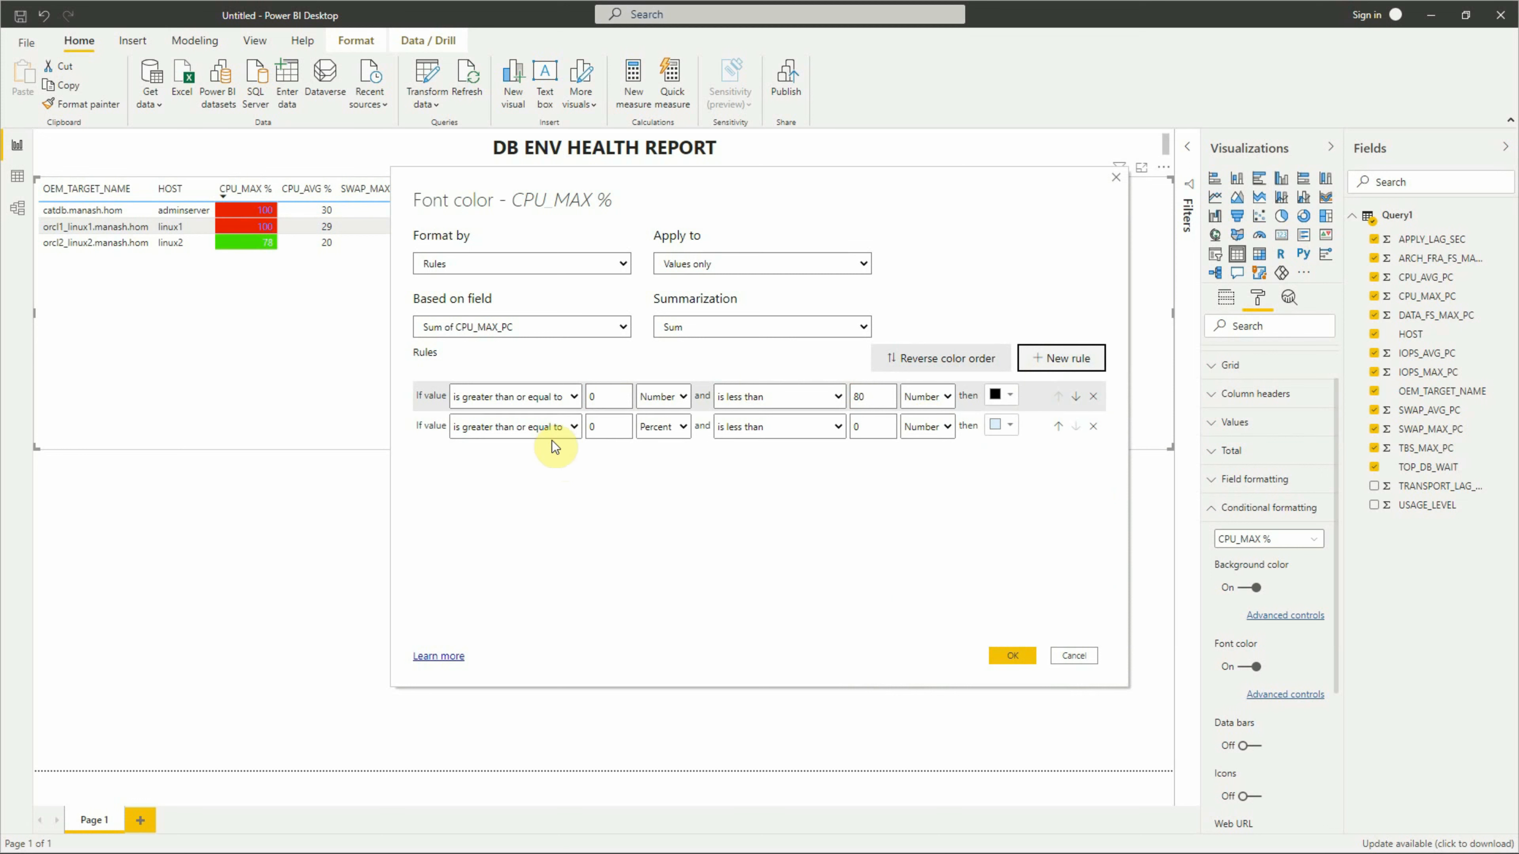
left_click(603, 427)
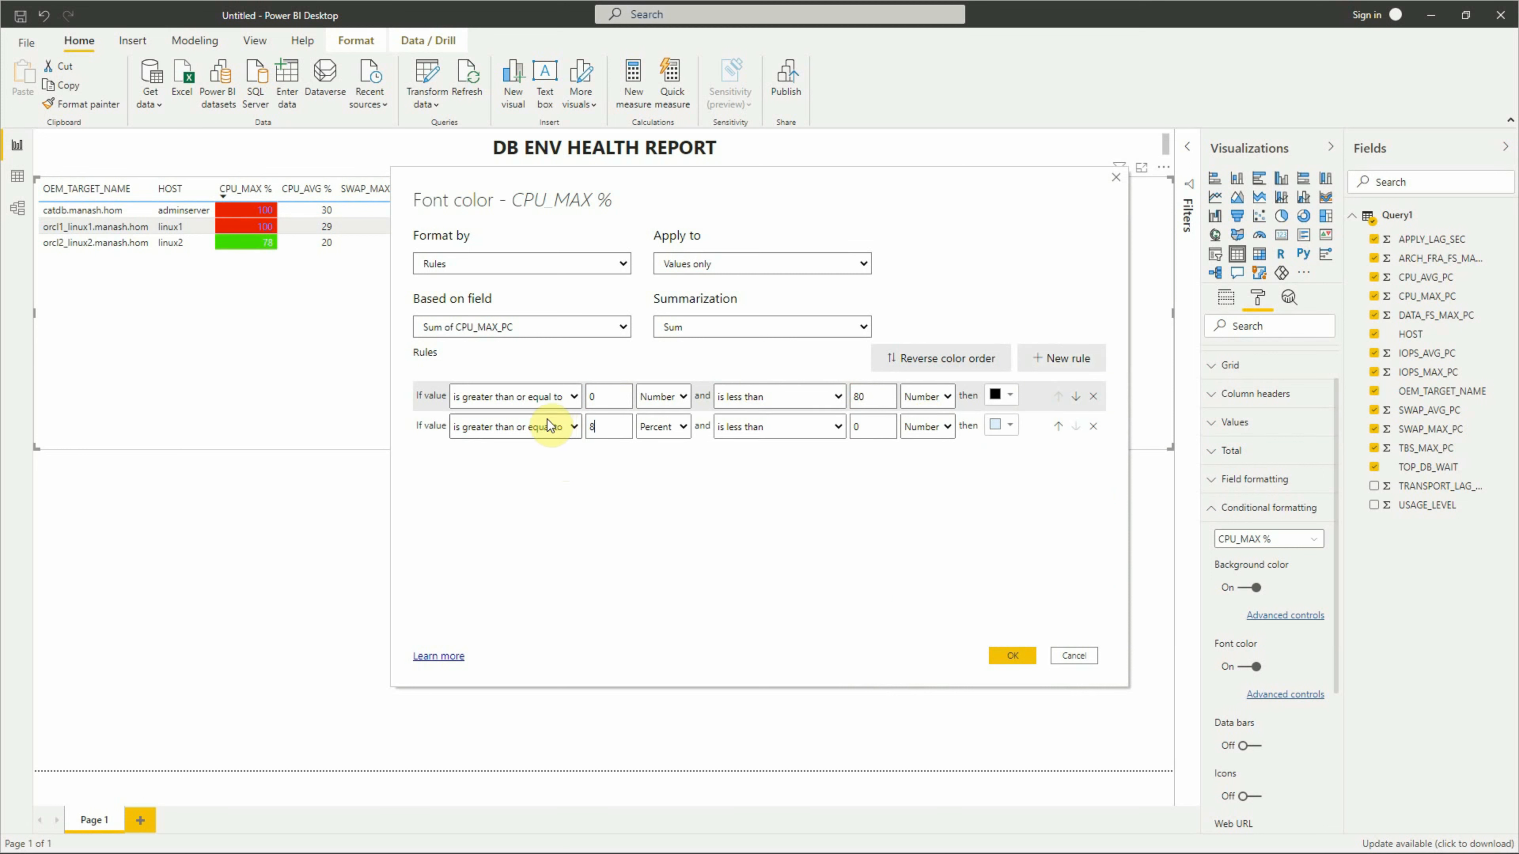
type("80")
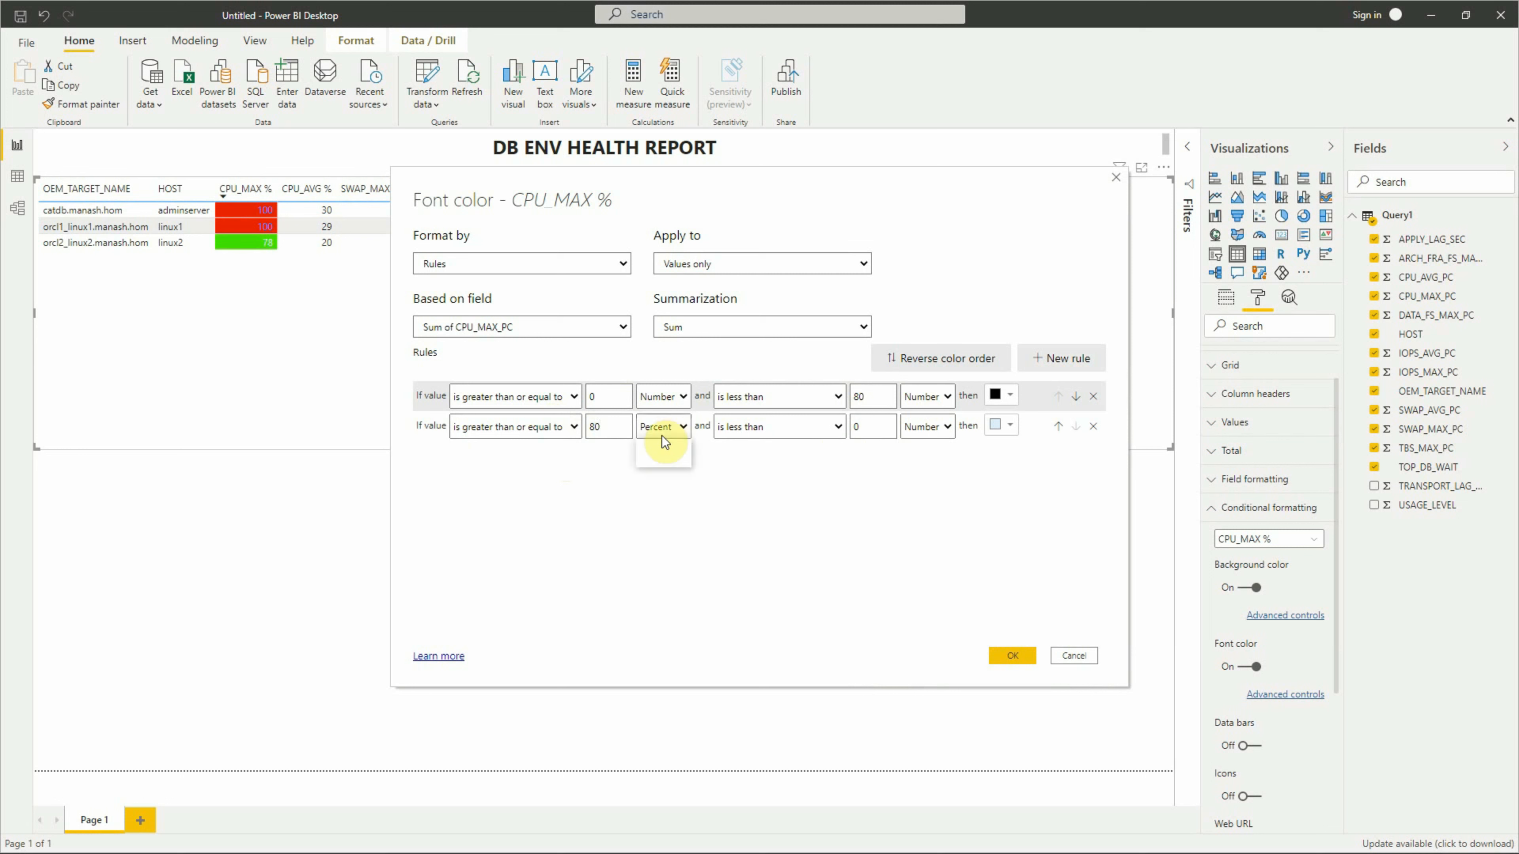
left_click(664, 452)
left_click(871, 427)
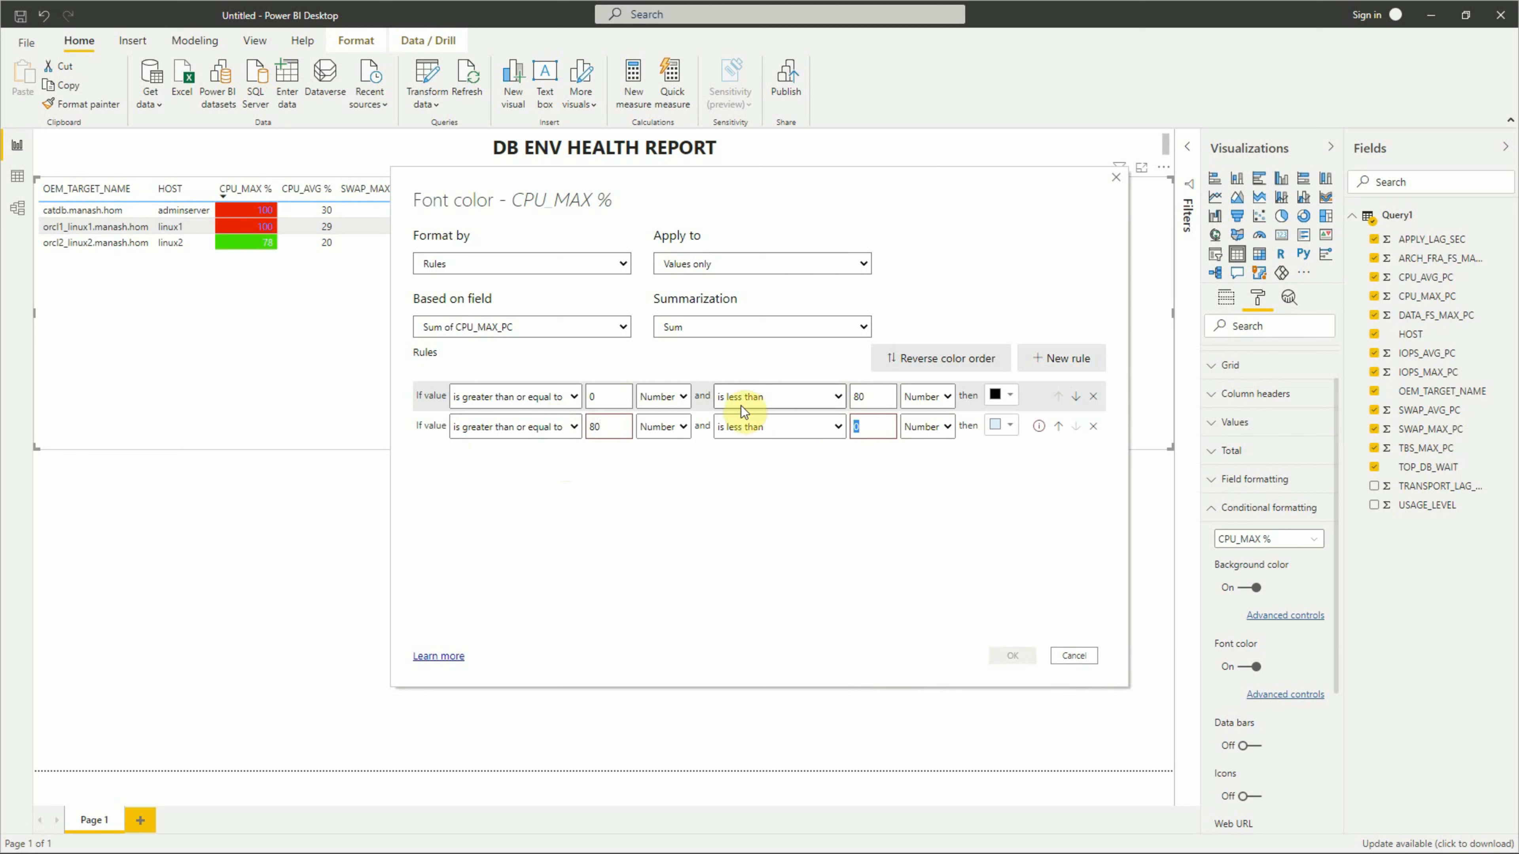
type("90")
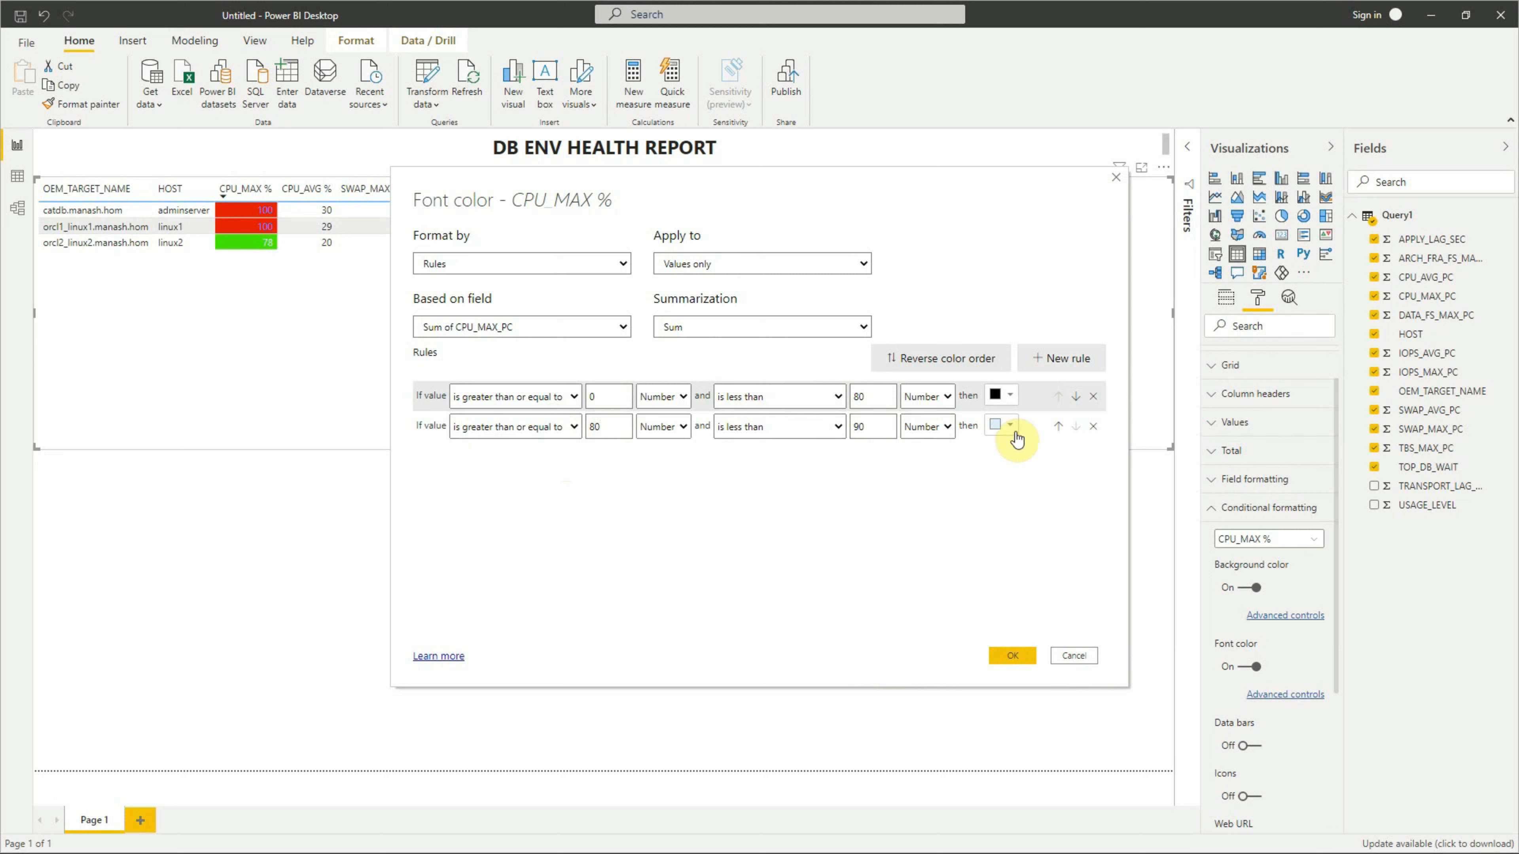
- Color the second font rule black and add a third rule for values of at least 90 as Number, with the upper limit left blank
left_click(1010, 426)
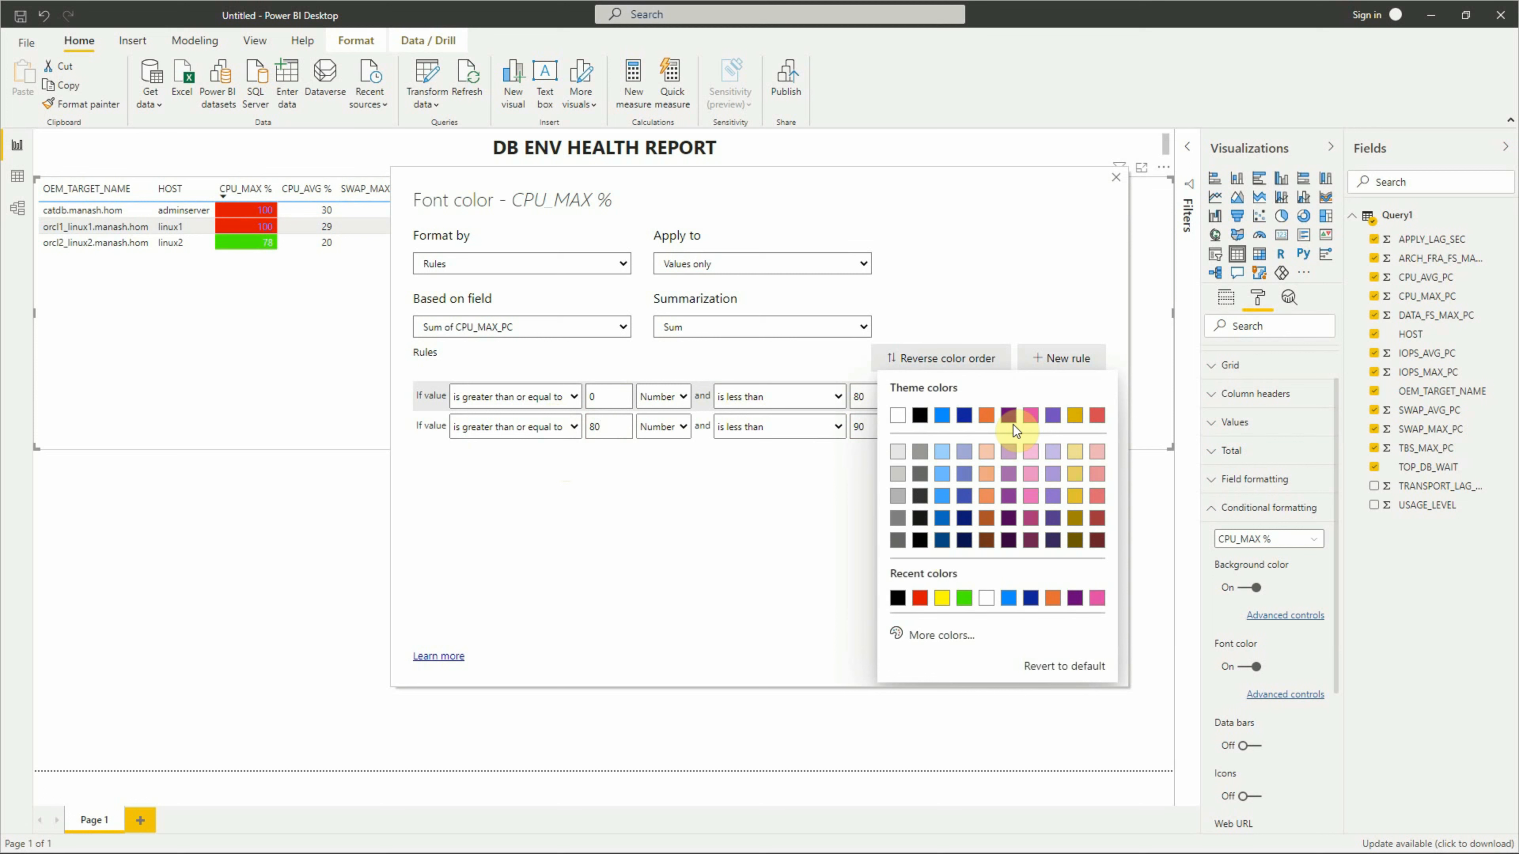
left_click(895, 602)
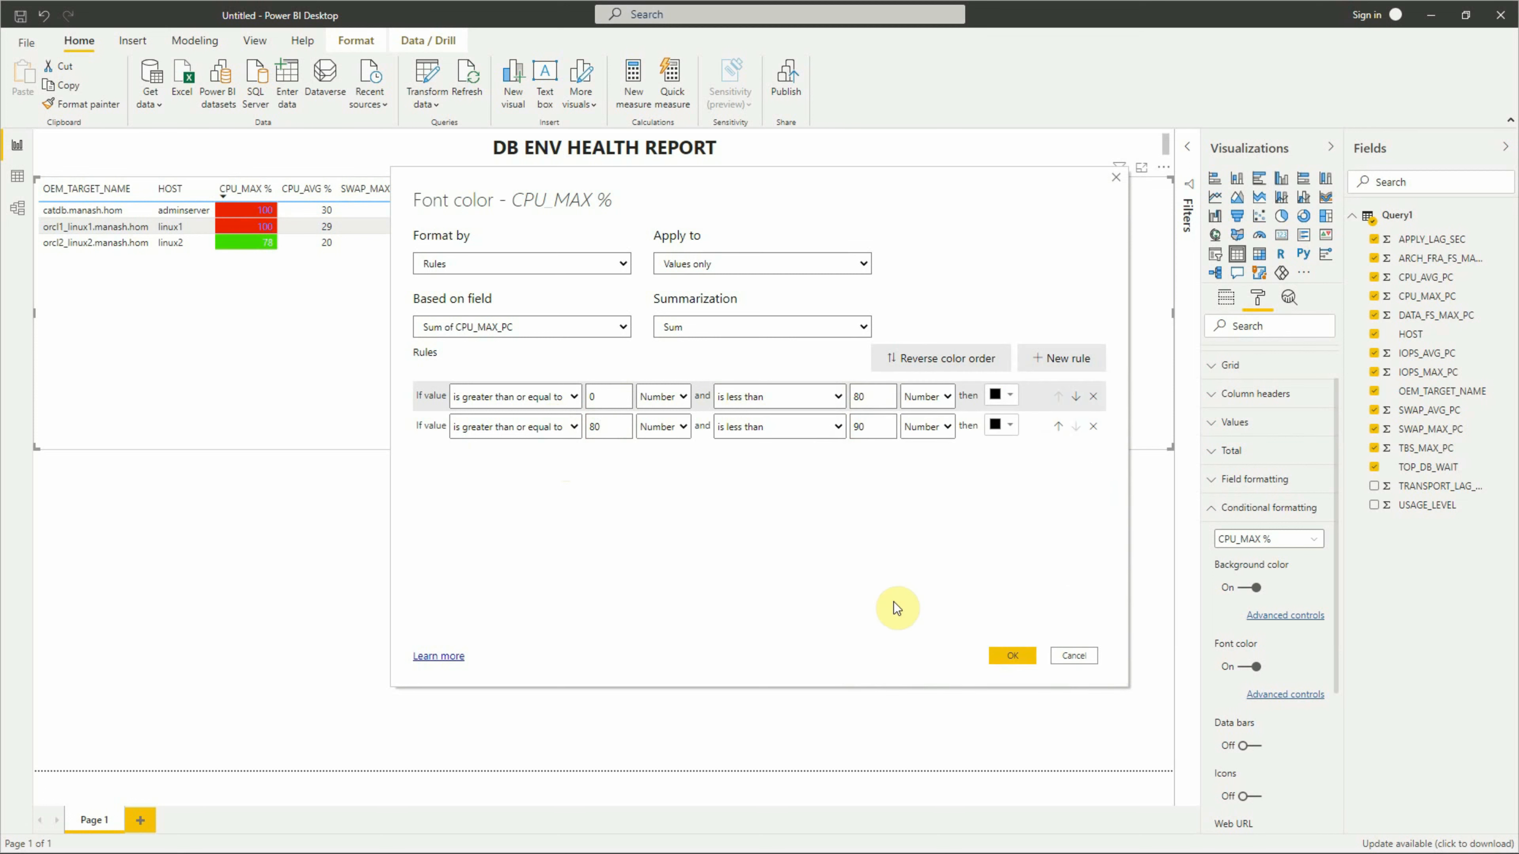
left_click(1061, 358)
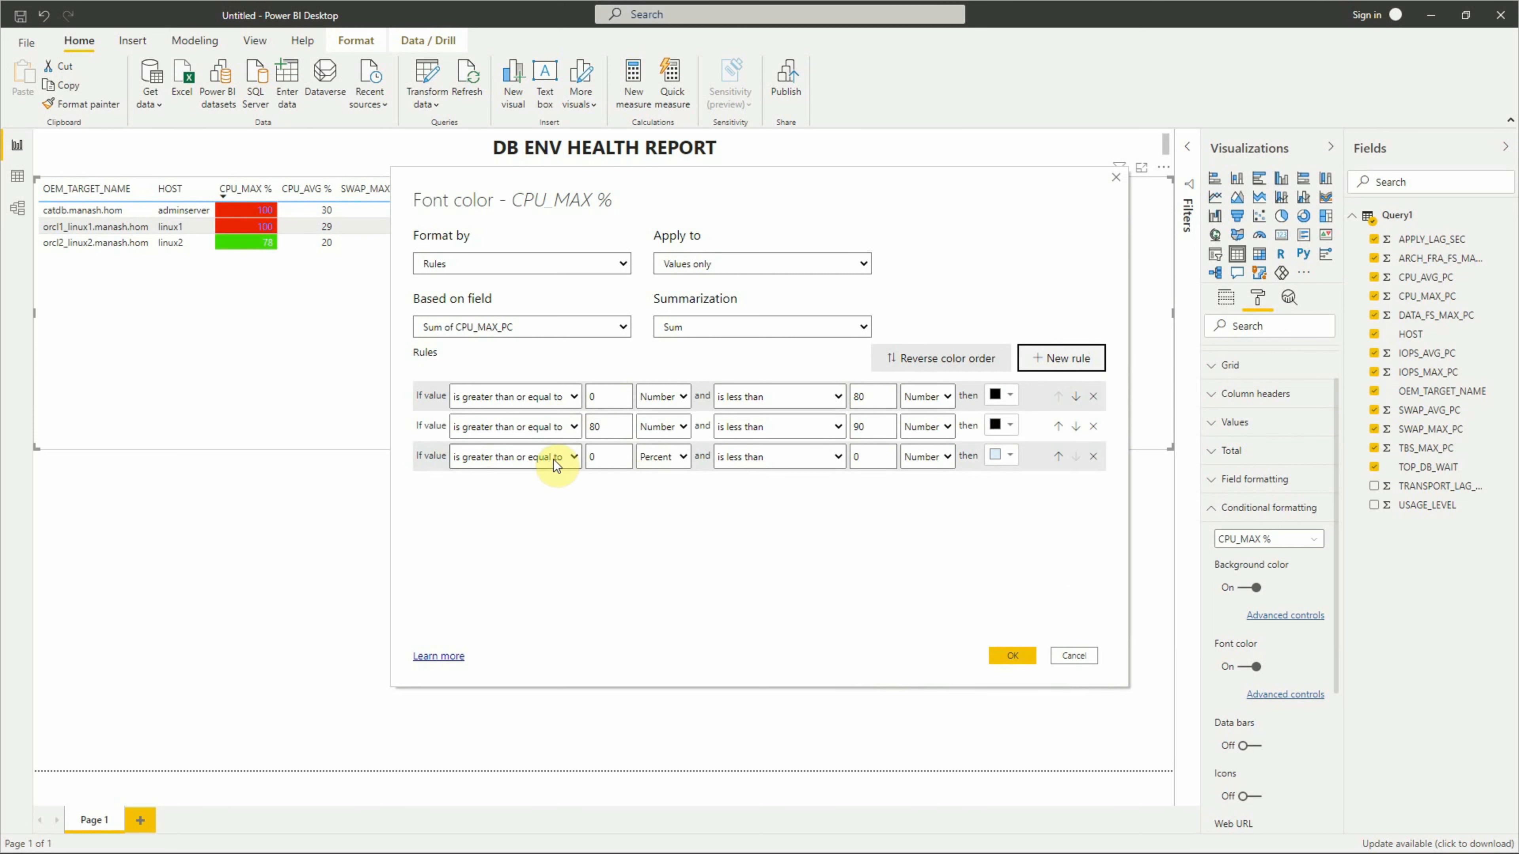
left_click(595, 457)
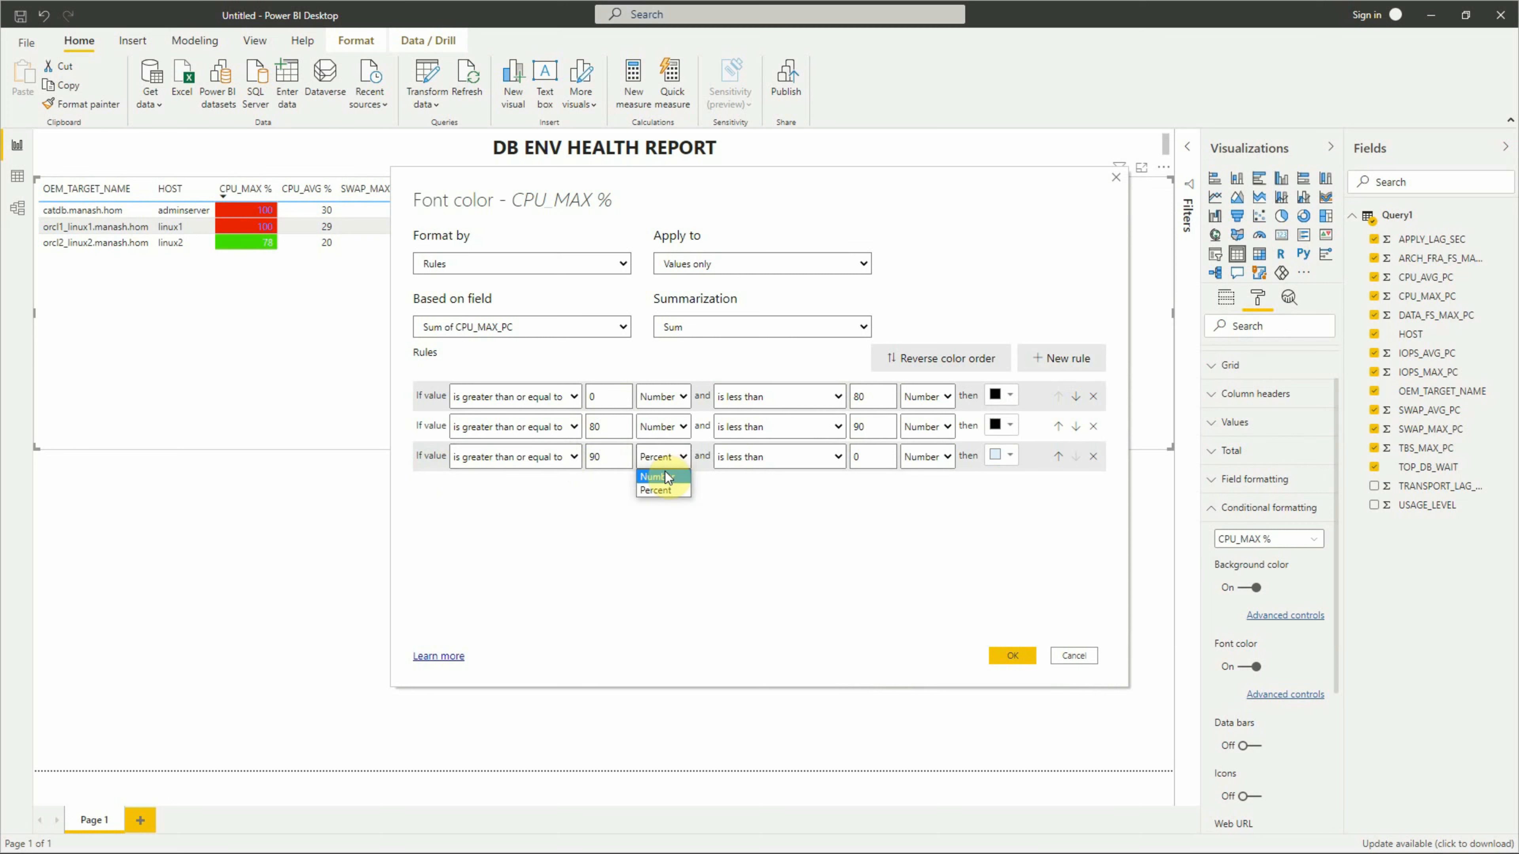
left_click_drag(877, 457, 665, 433)
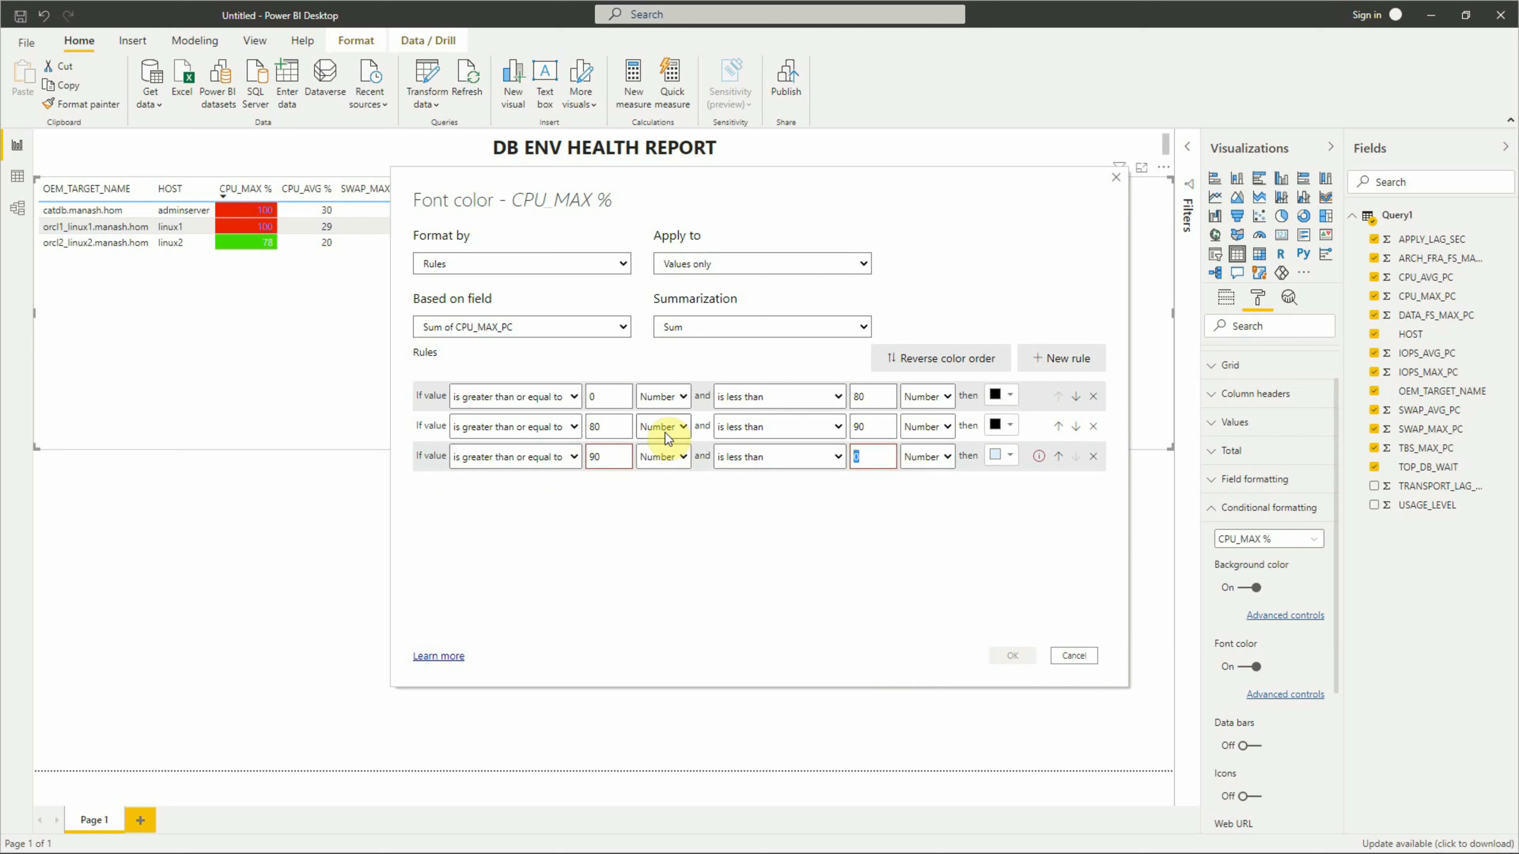
key("BackSpace")
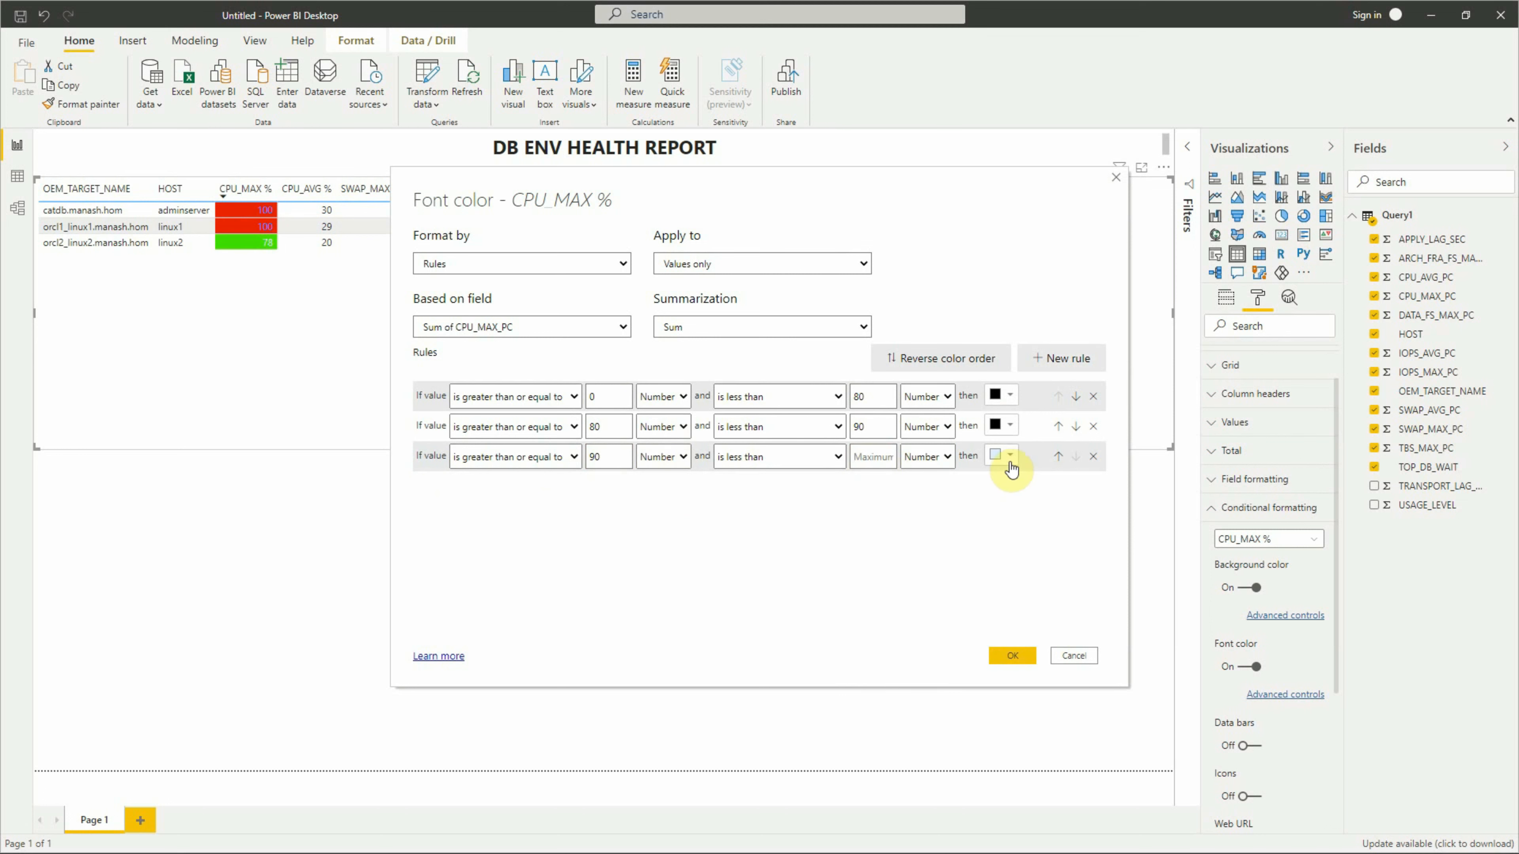
- Set the third font rule's color to white and apply the font color rules to CPU_MAX %
left_click(1010, 456)
left_click(898, 213)
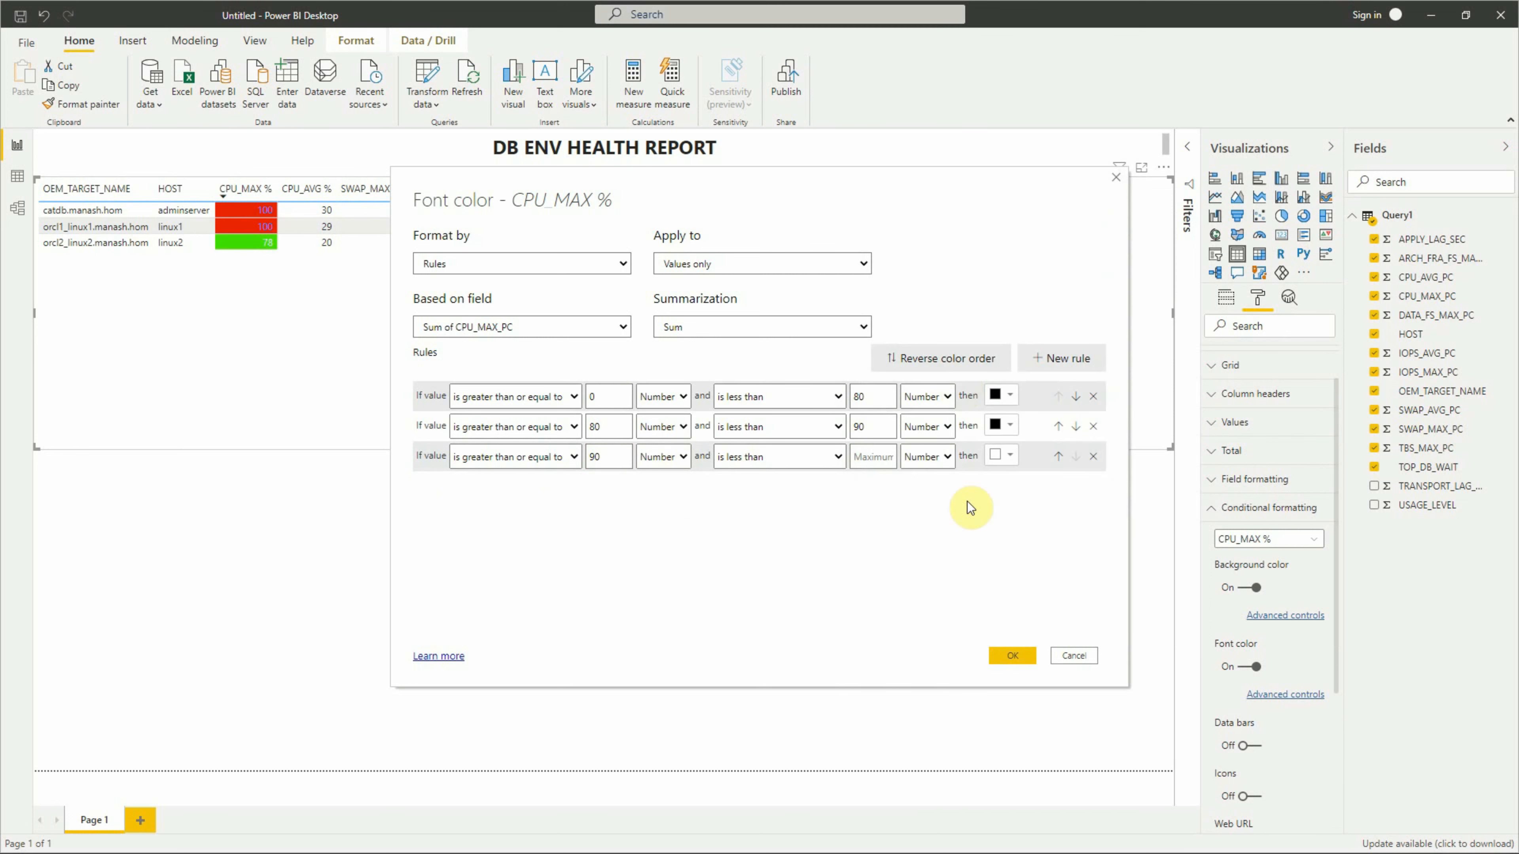
left_click(1014, 657)
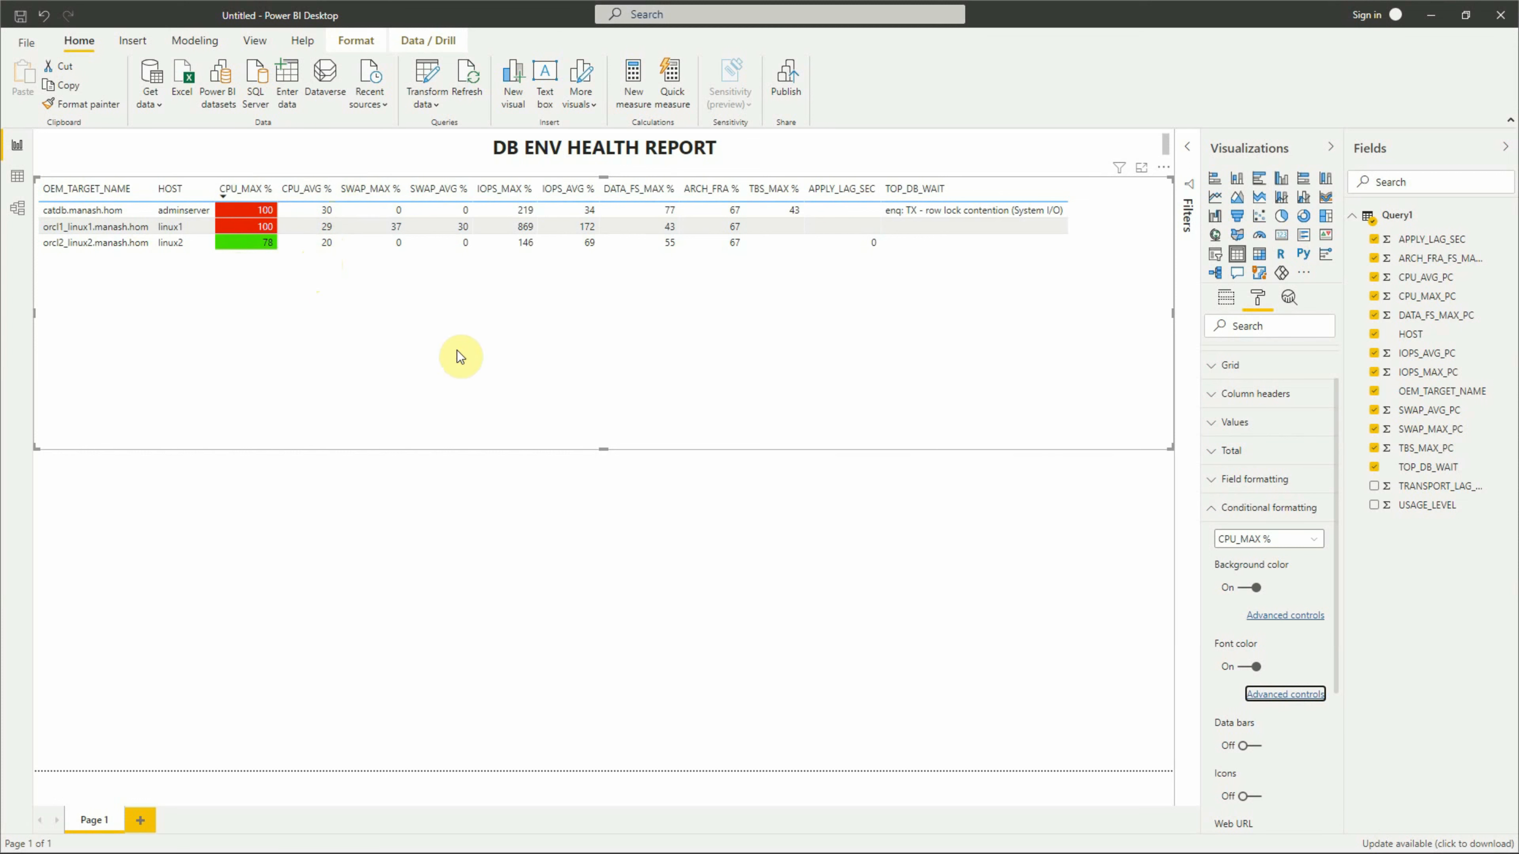
- Select CPU_AVG % for conditional formatting and turn on both its background color and font color
left_click(1313, 540)
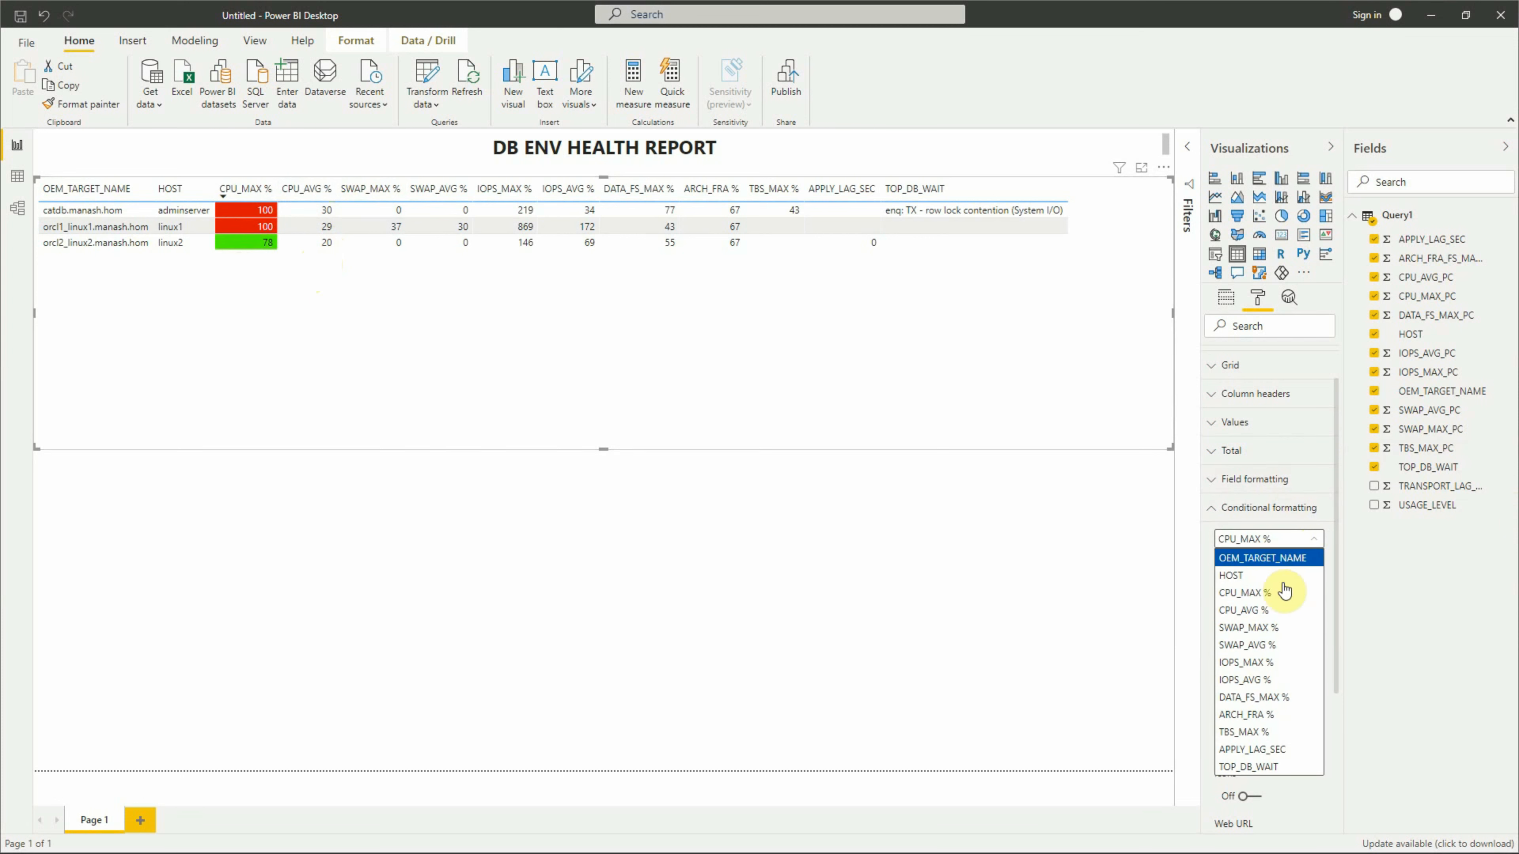
left_click(1266, 611)
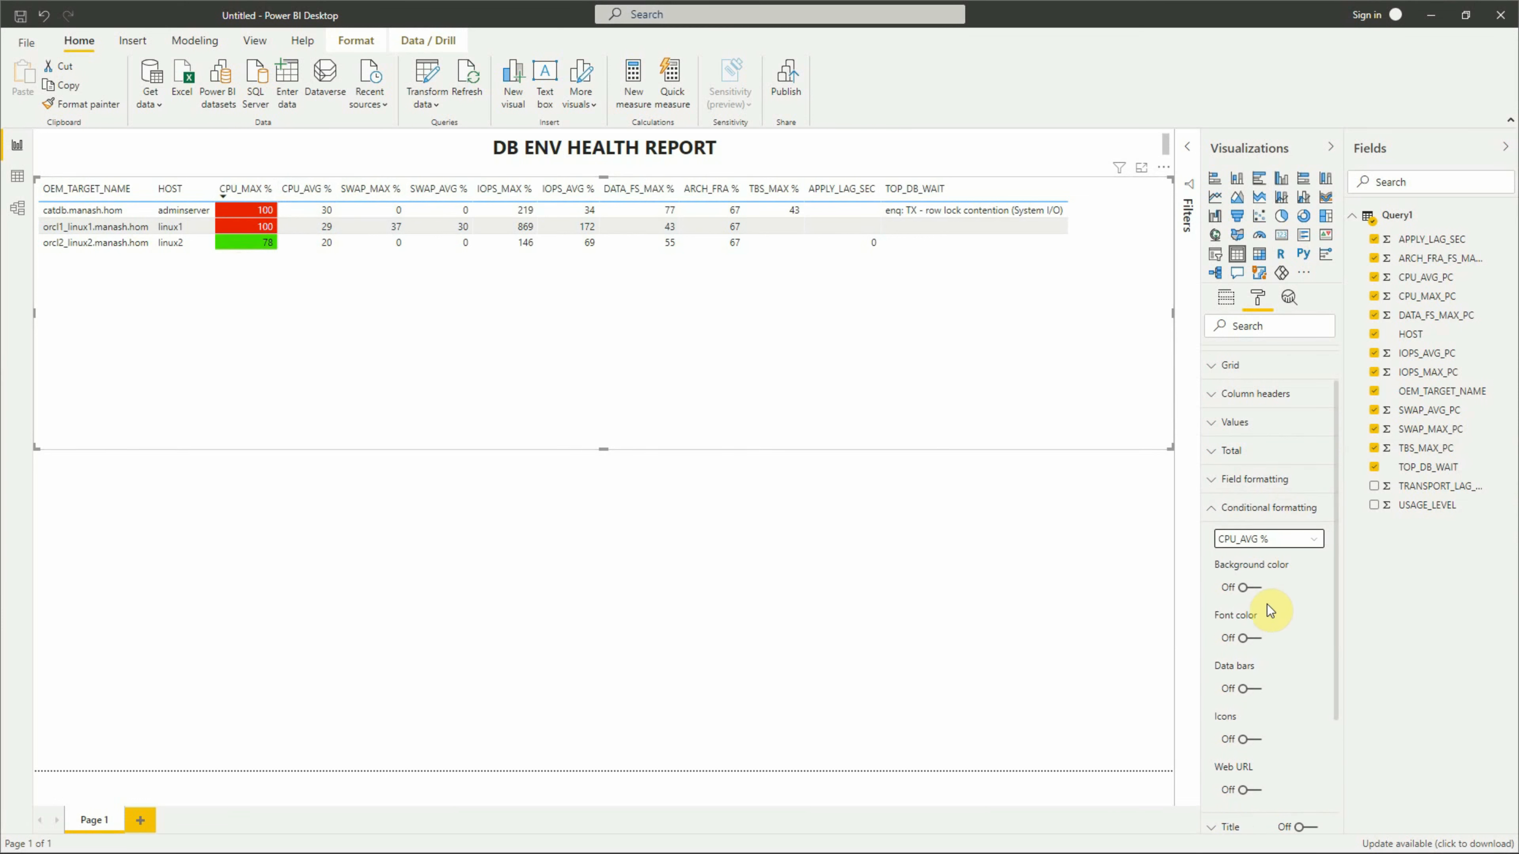
left_click(1244, 588)
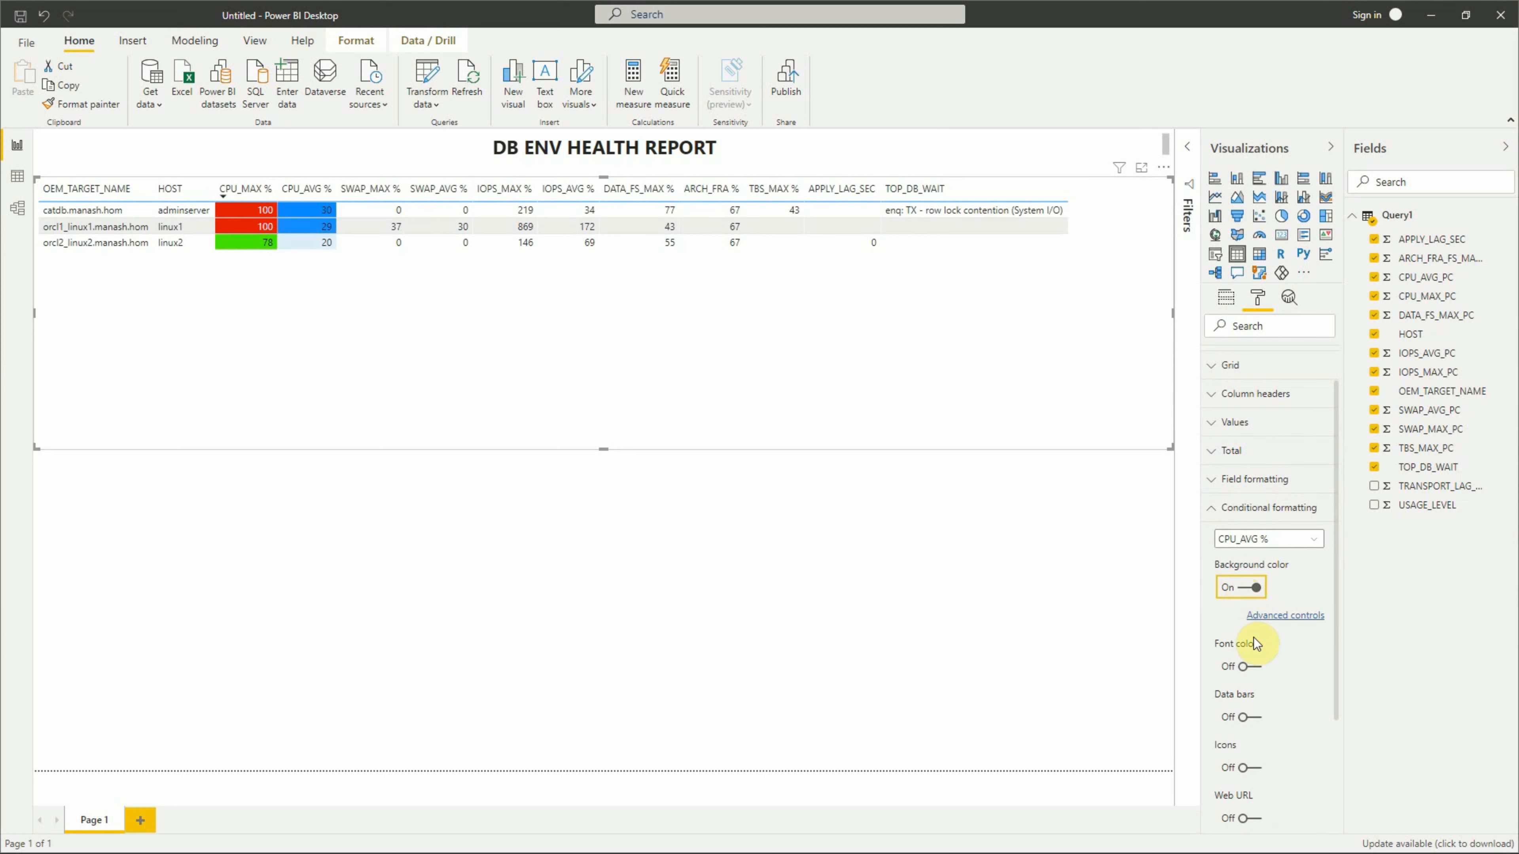
left_click(1242, 669)
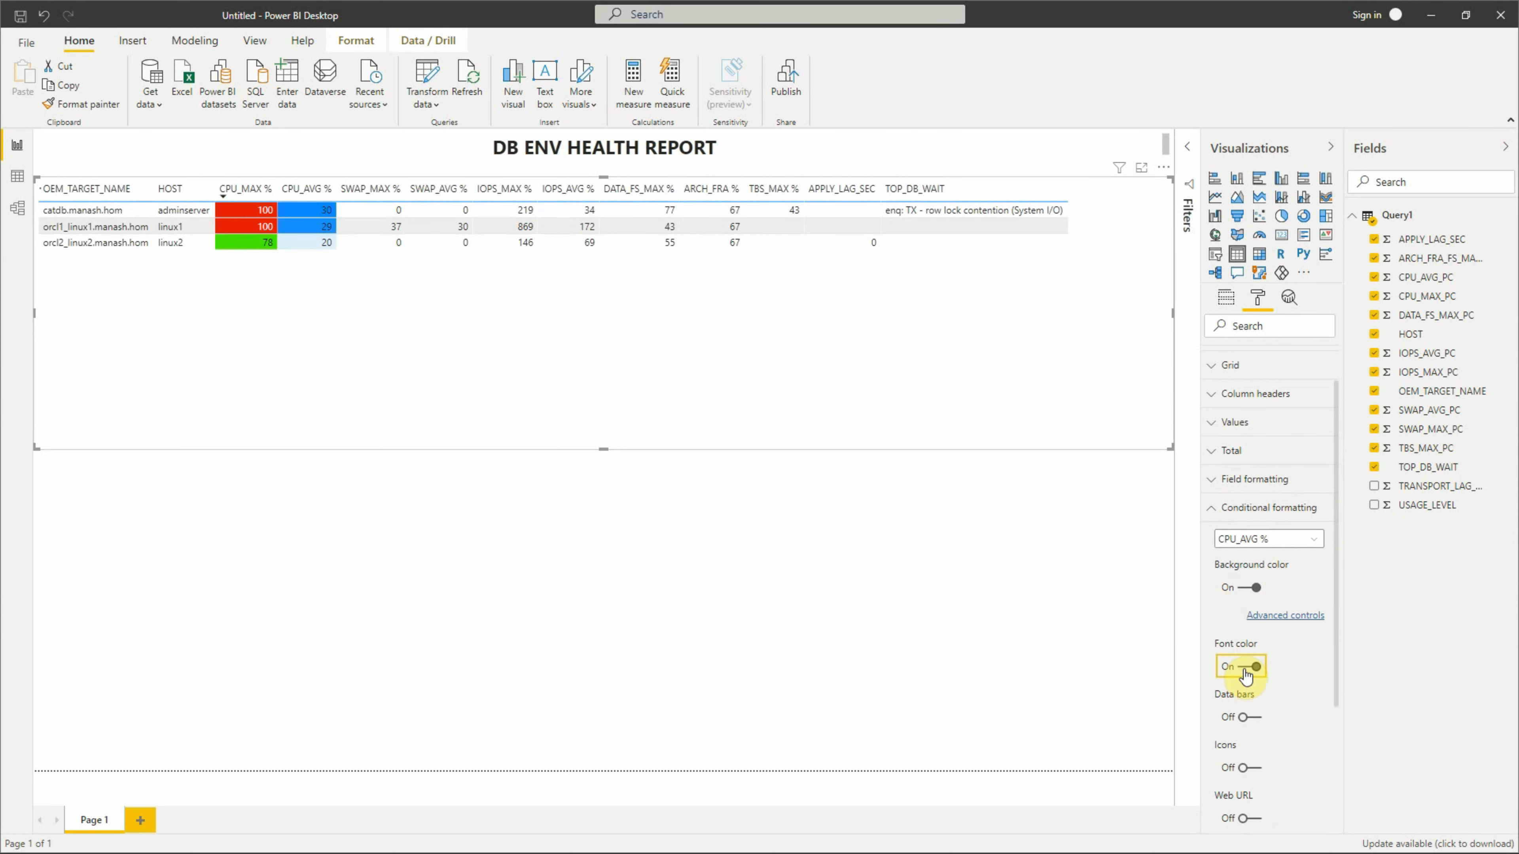
- Open the advanced background color settings for CPU_AVG % and set the format to Rules
left_click(1264, 620)
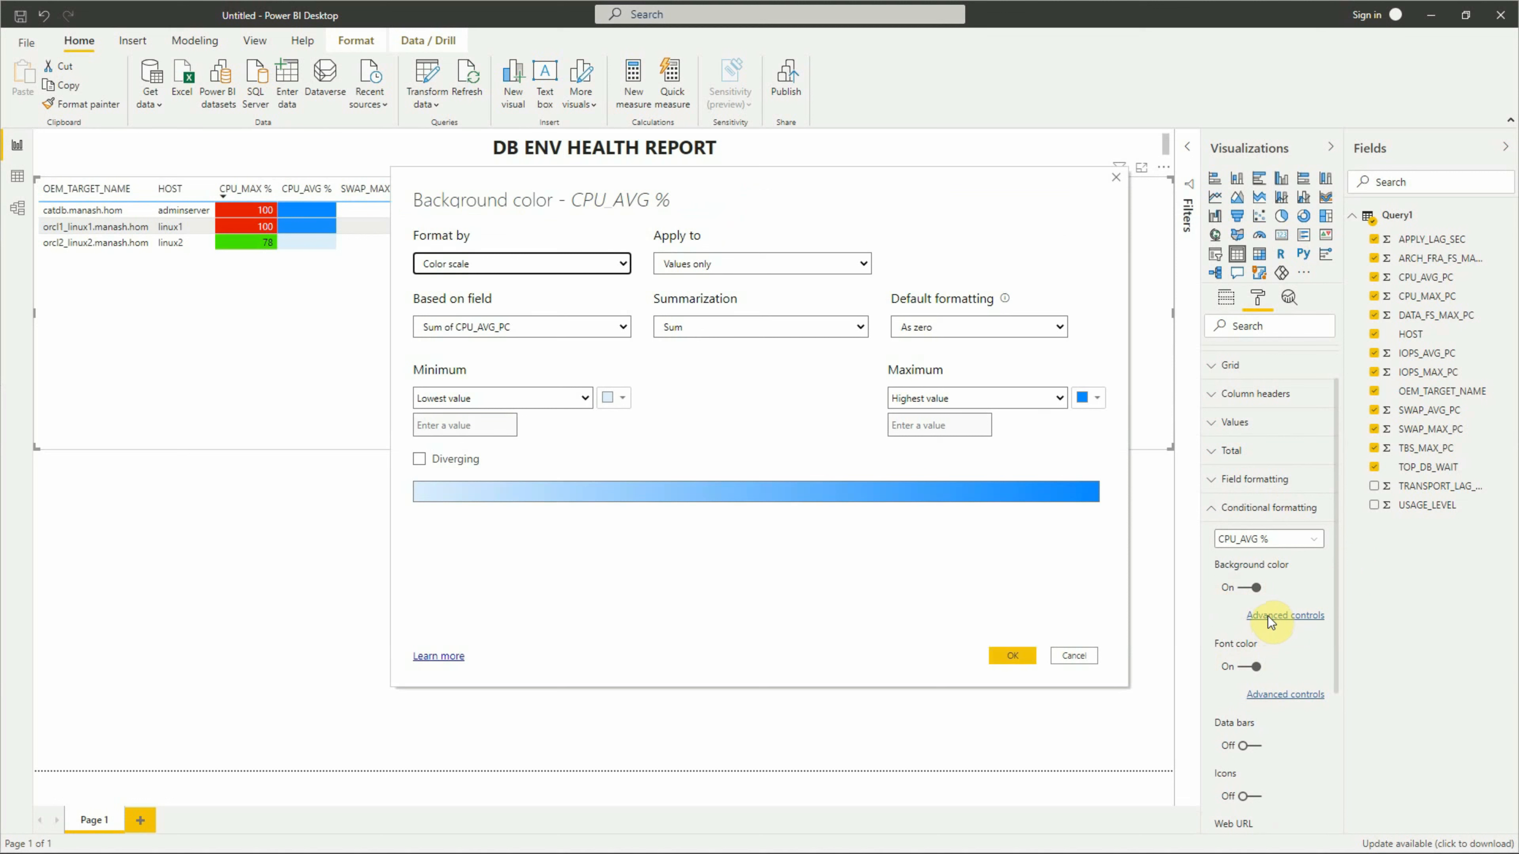
left_click(508, 261)
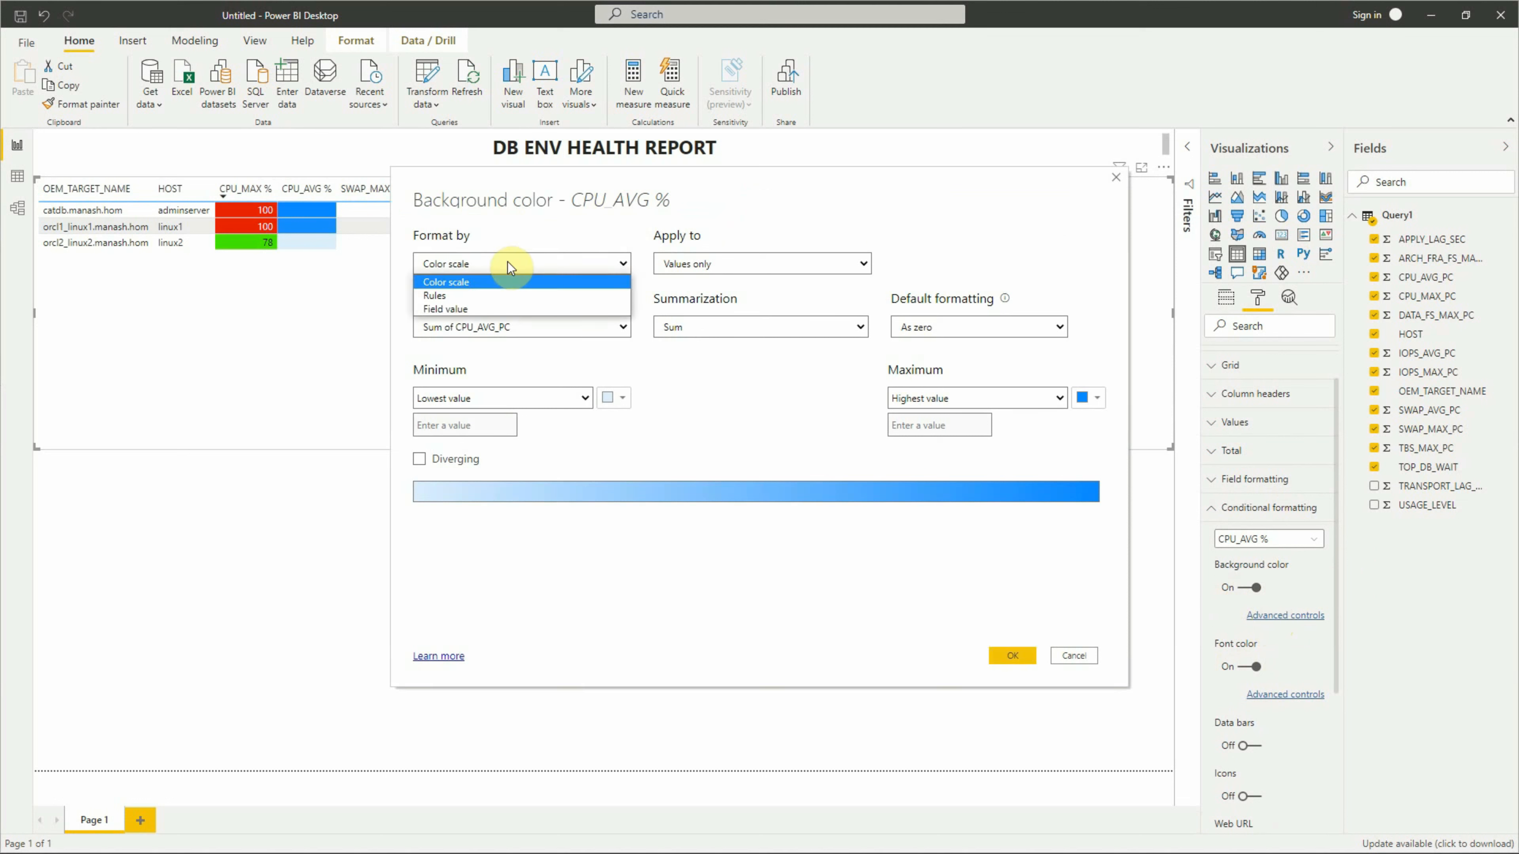
left_click(465, 298)
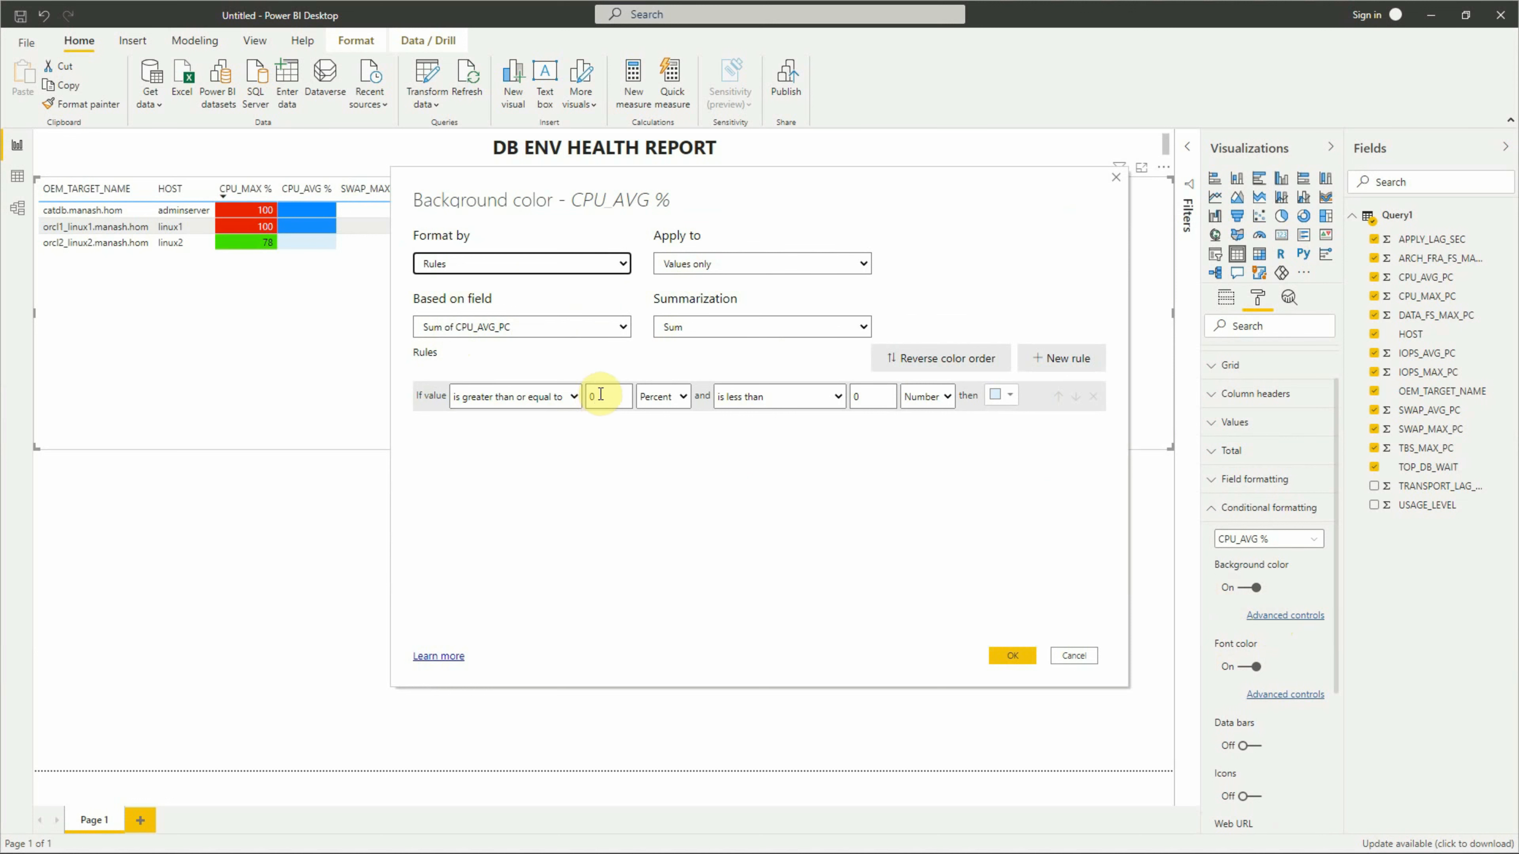
- Set the first background rule to color values from 0 to less than 40 green, with both limits as Number
left_click(664, 396)
left_click(663, 412)
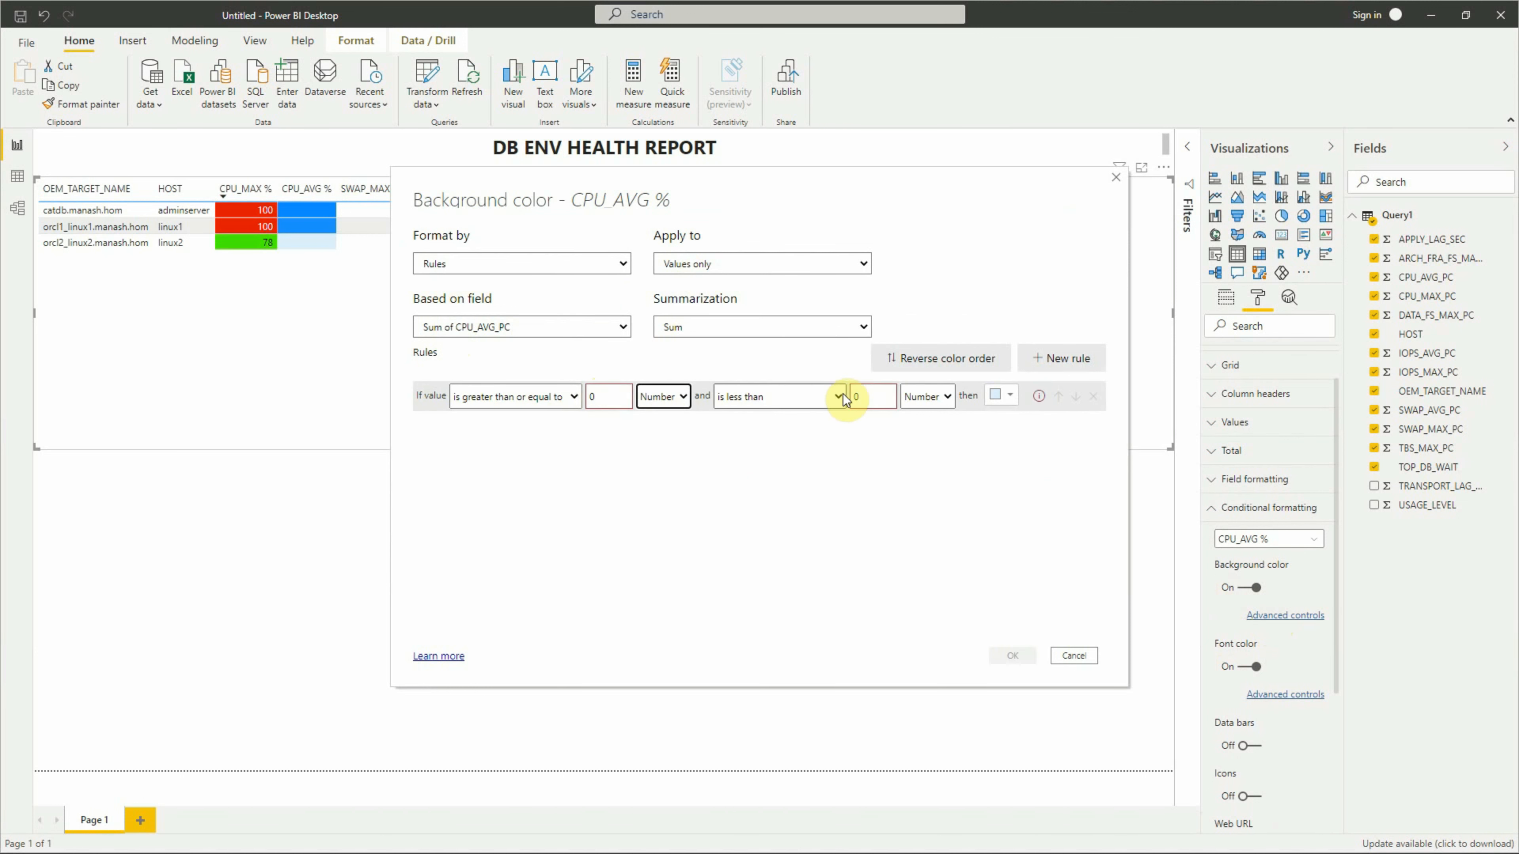
left_click_drag(863, 396, 817, 392)
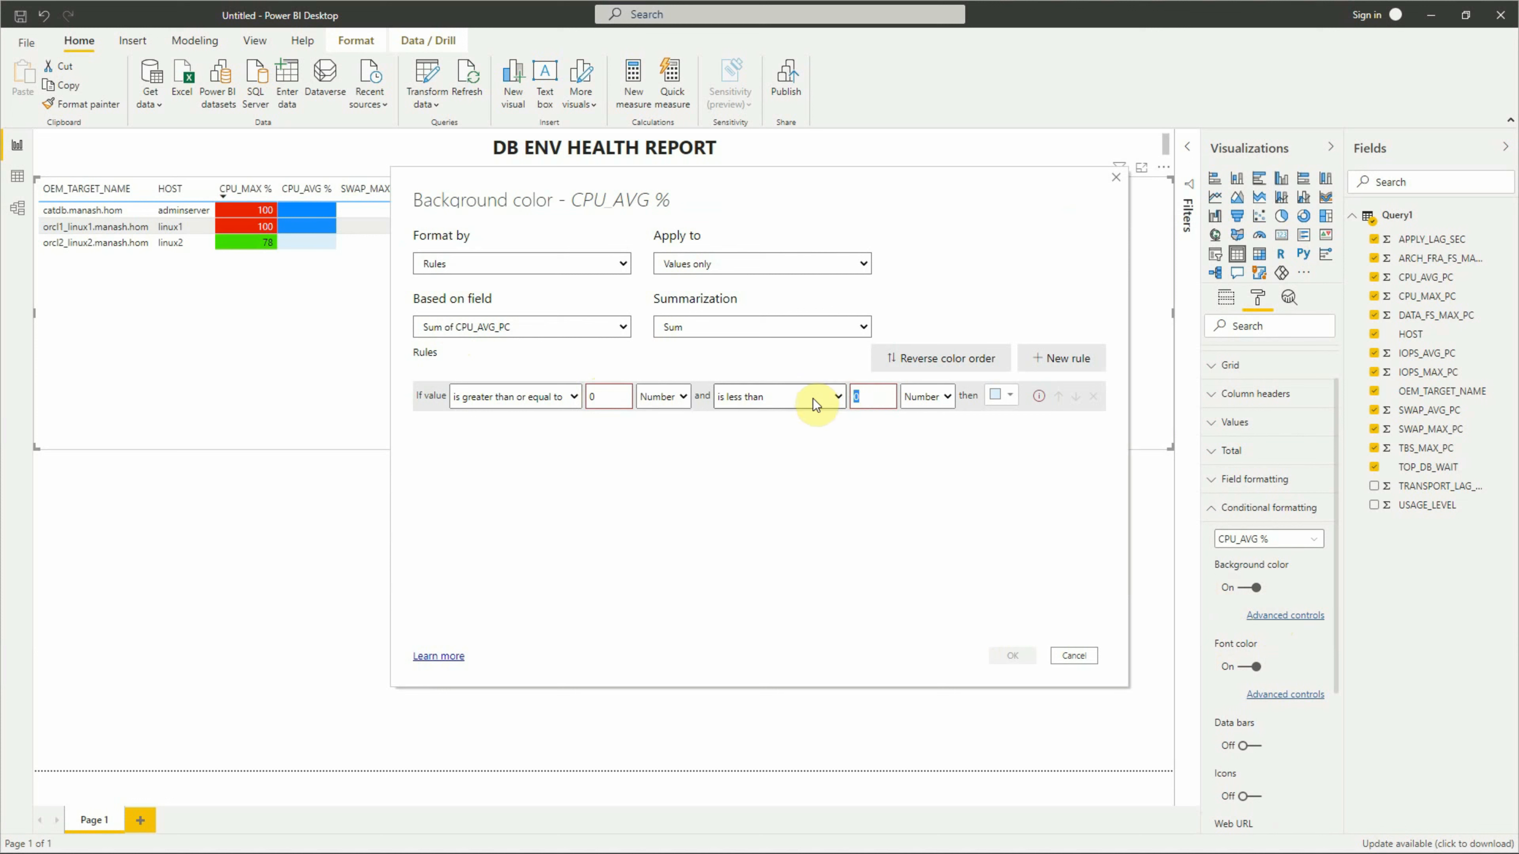
type("40")
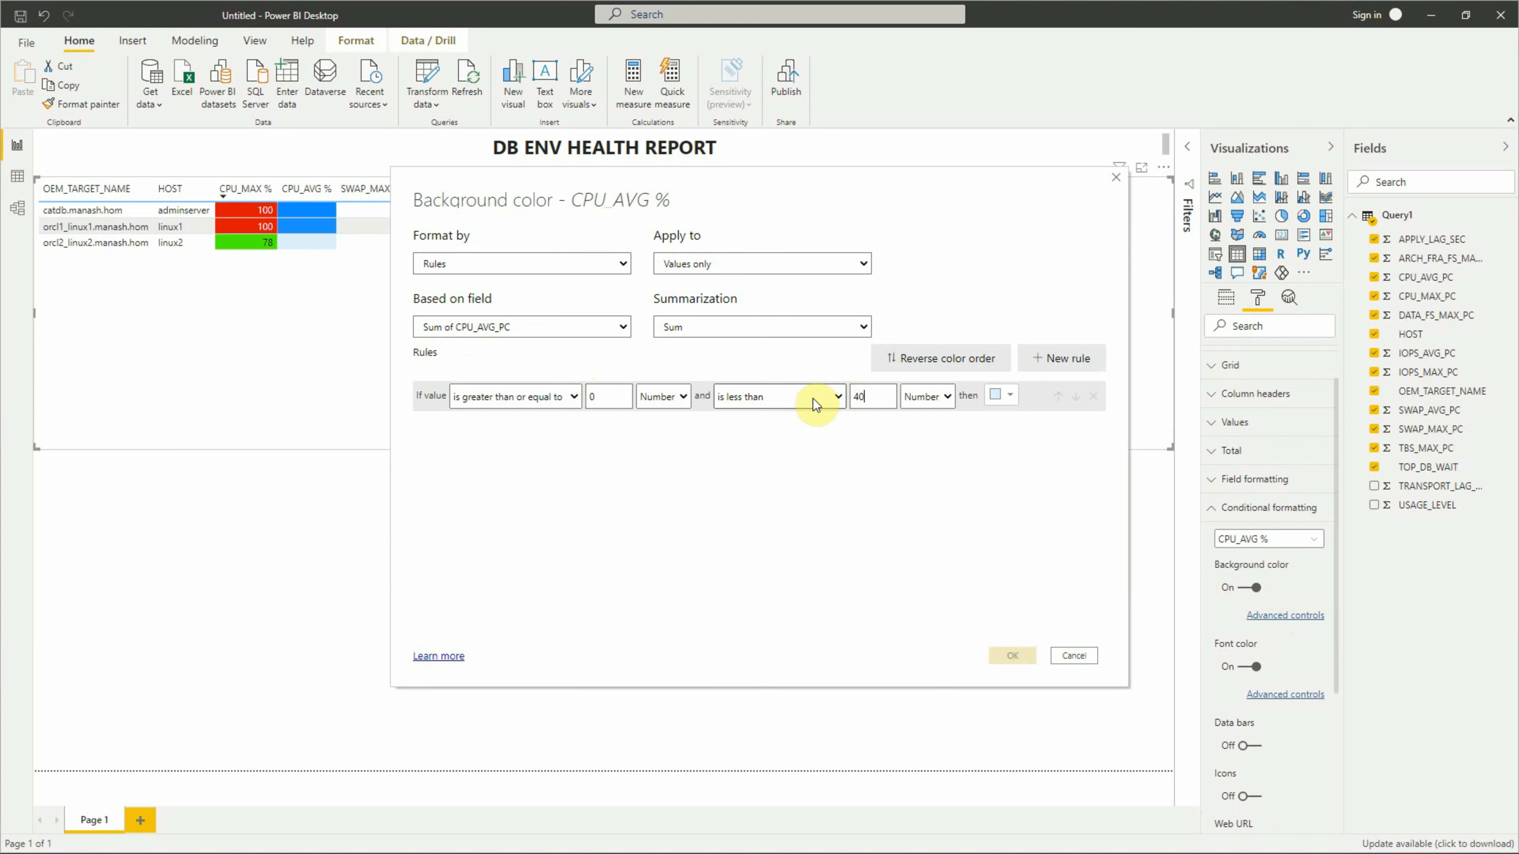
left_click(1010, 397)
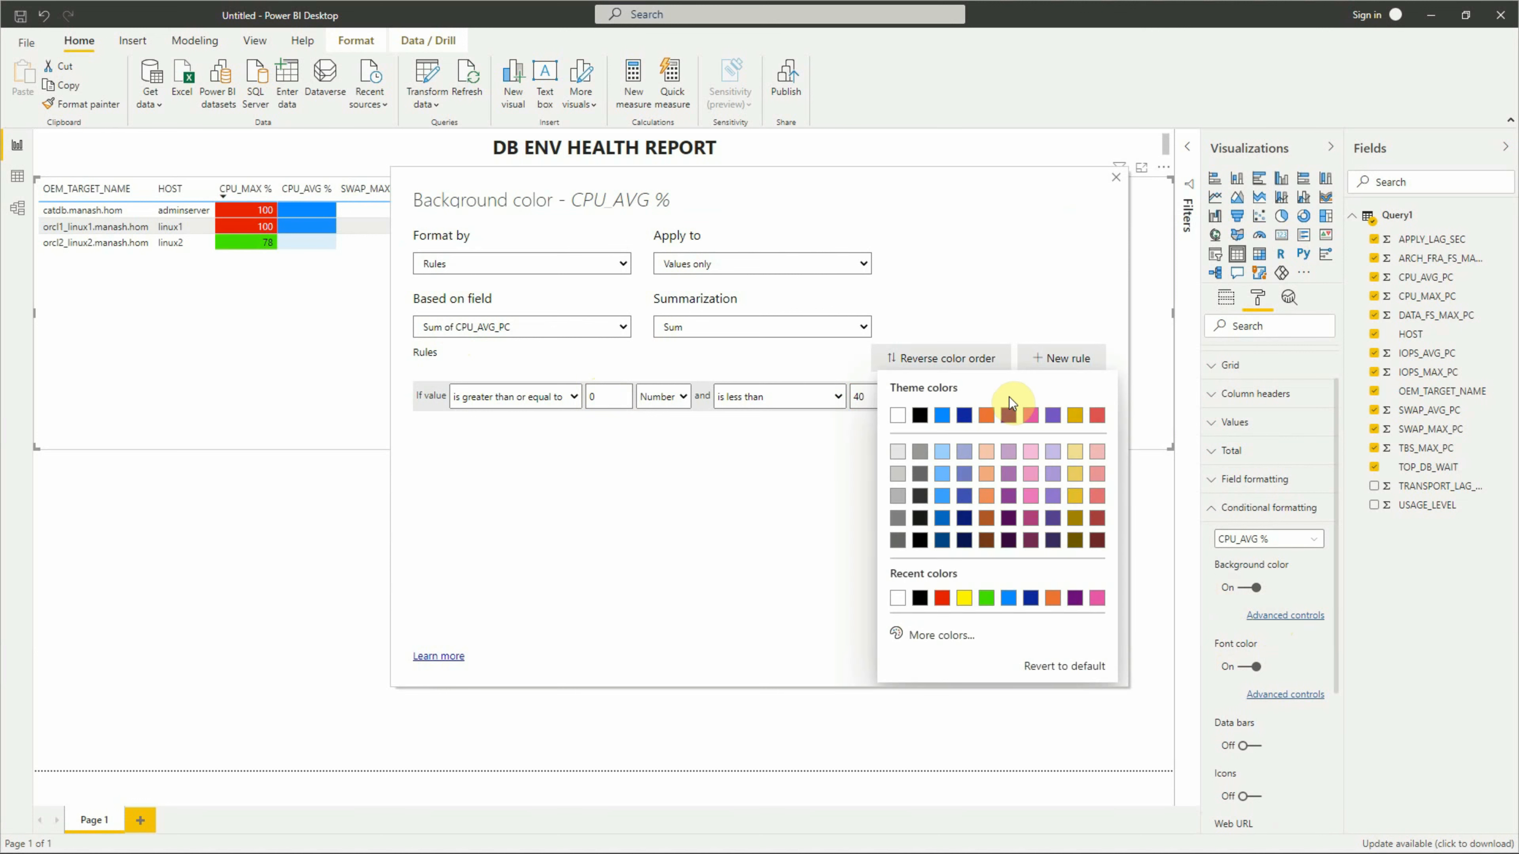
left_click(986, 600)
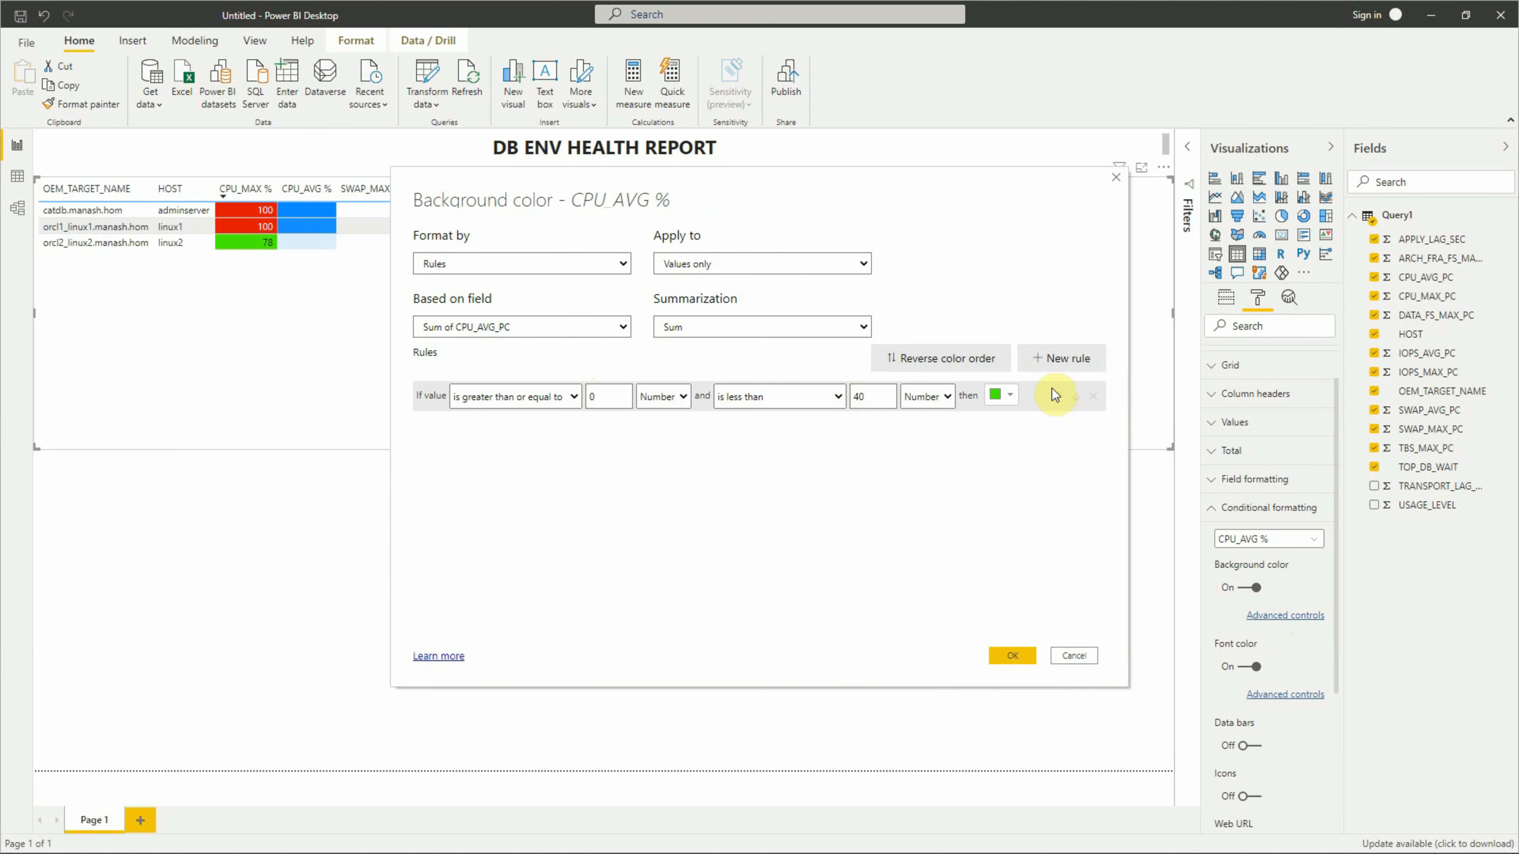
- Add a second background rule coloring values from 40 to less than 50 yellow, with both limits as Number
left_click(1062, 360)
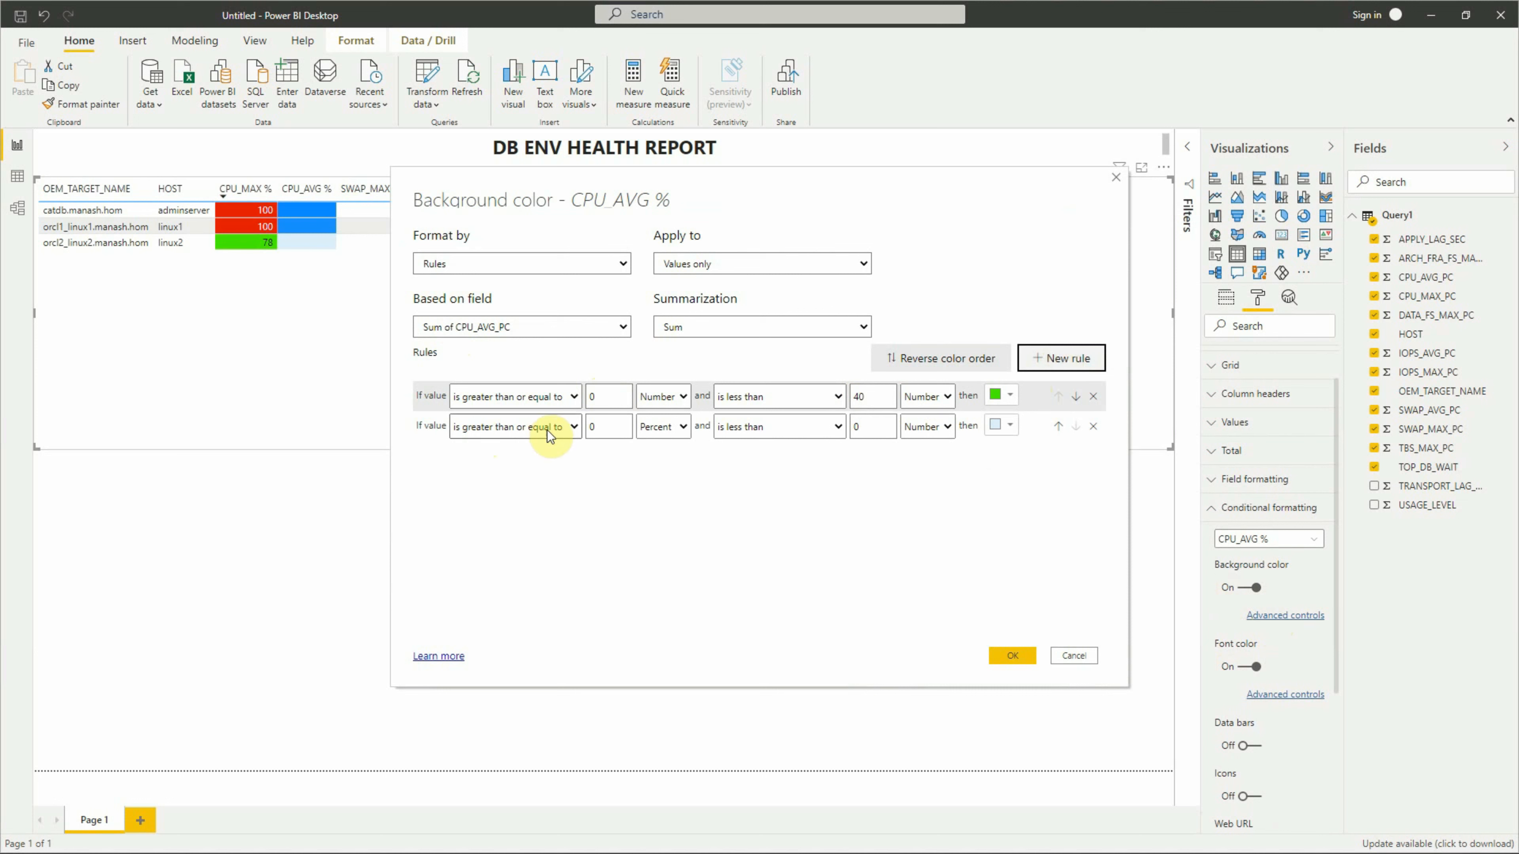
key("Tab")
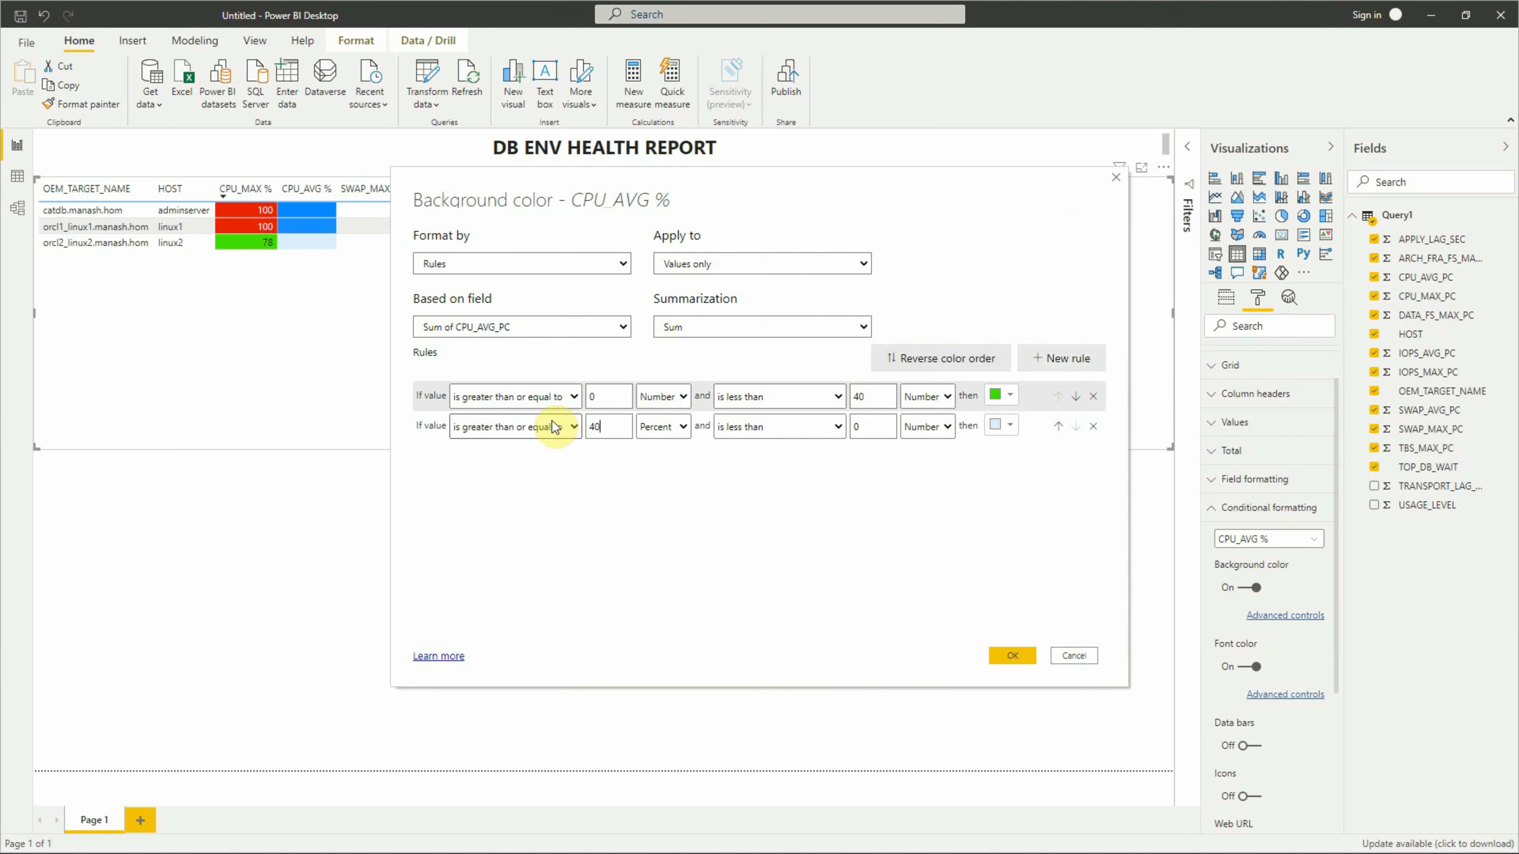
left_click(658, 446)
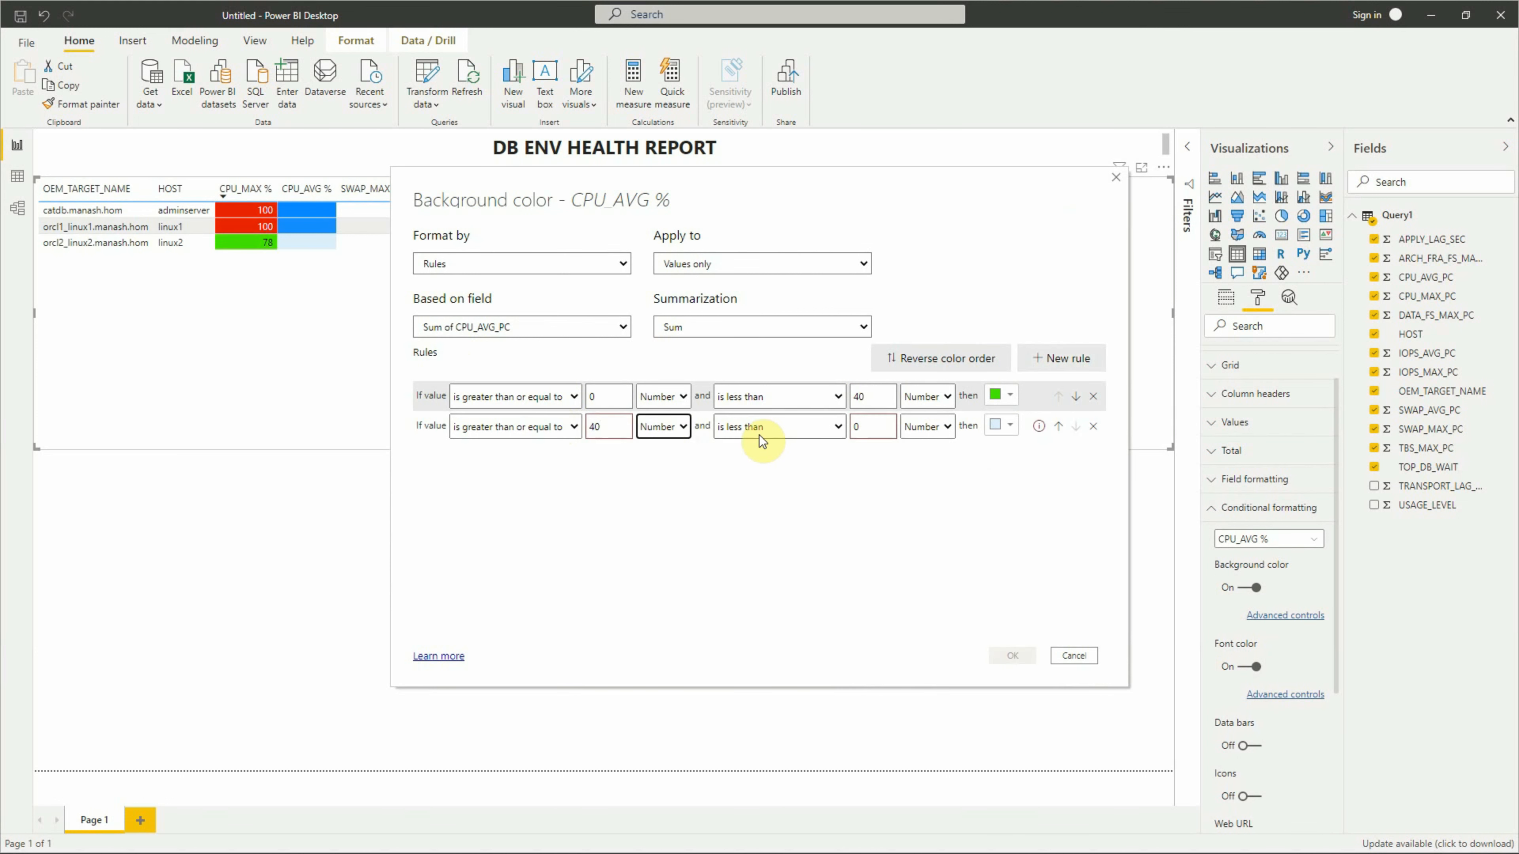
left_click(872, 426)
type("50")
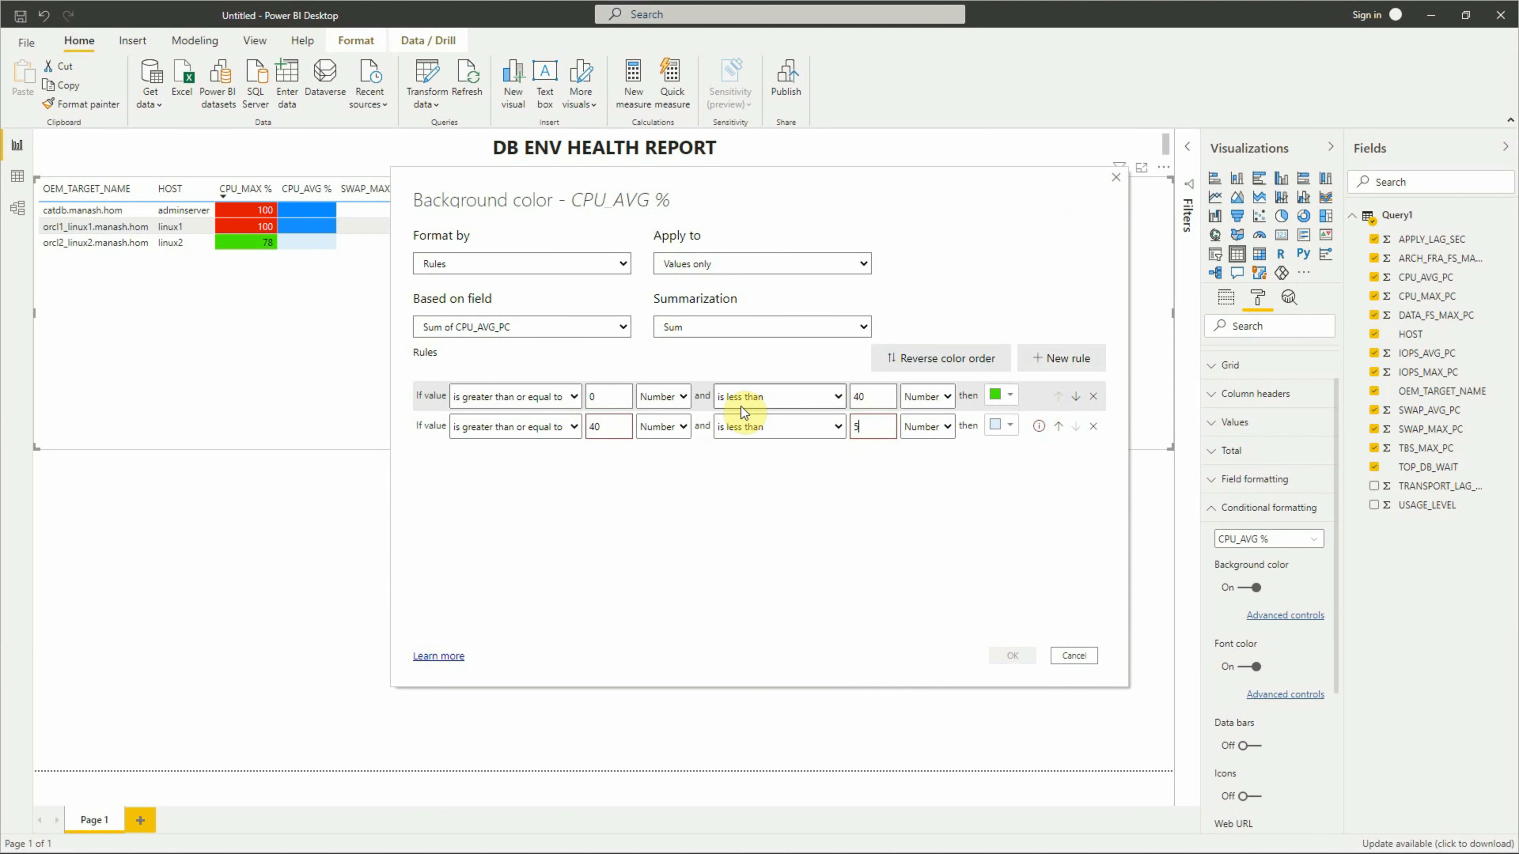
left_click(1007, 425)
left_click(987, 597)
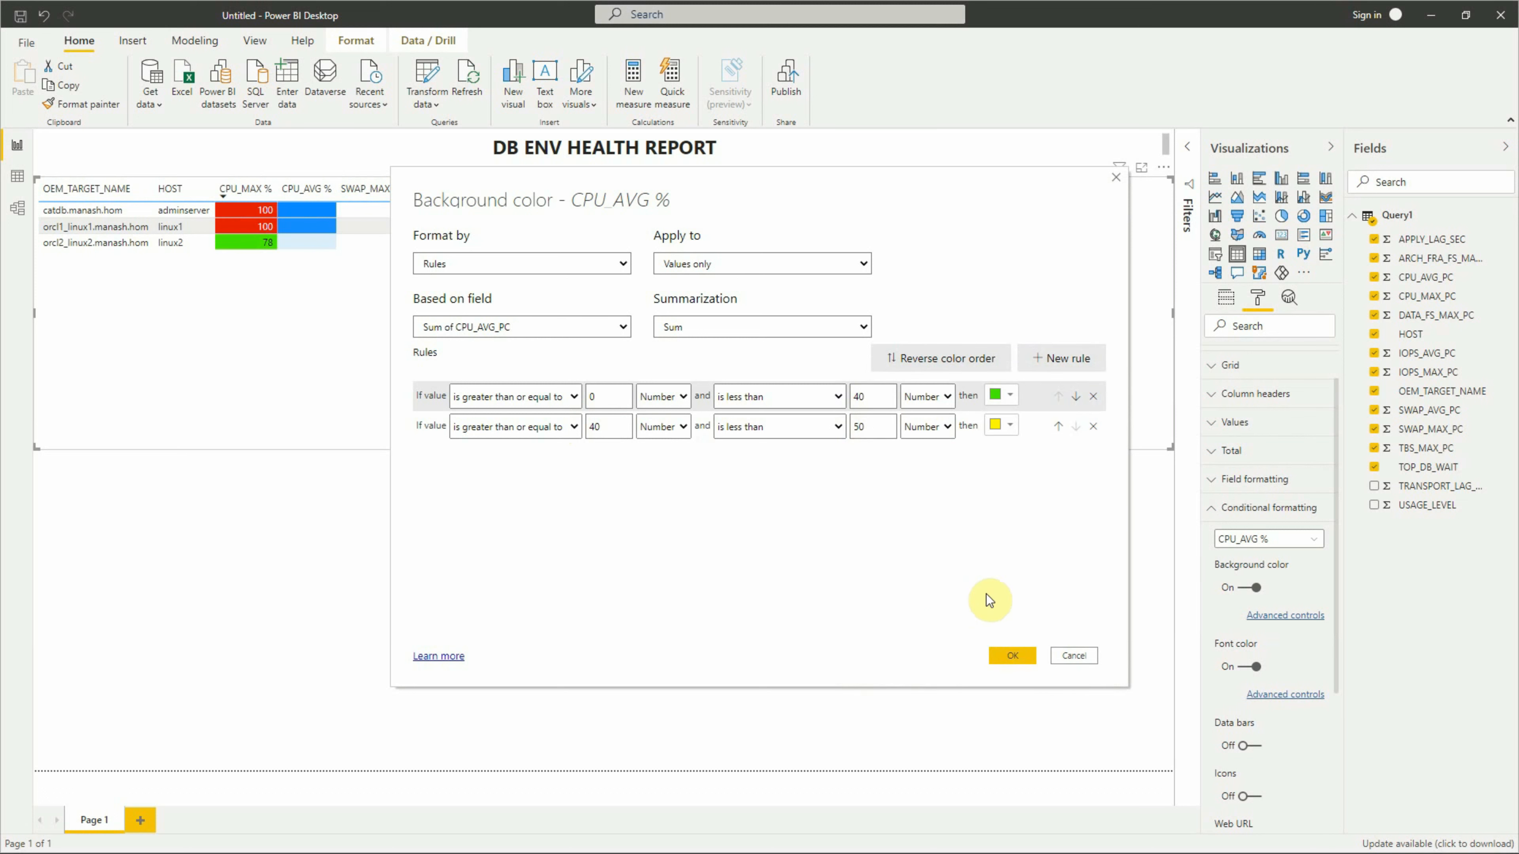
- Add a third background rule coloring values of at least 50 red, with a blank upper limit, and apply the rules to CPU_AVG %
left_click(1064, 358)
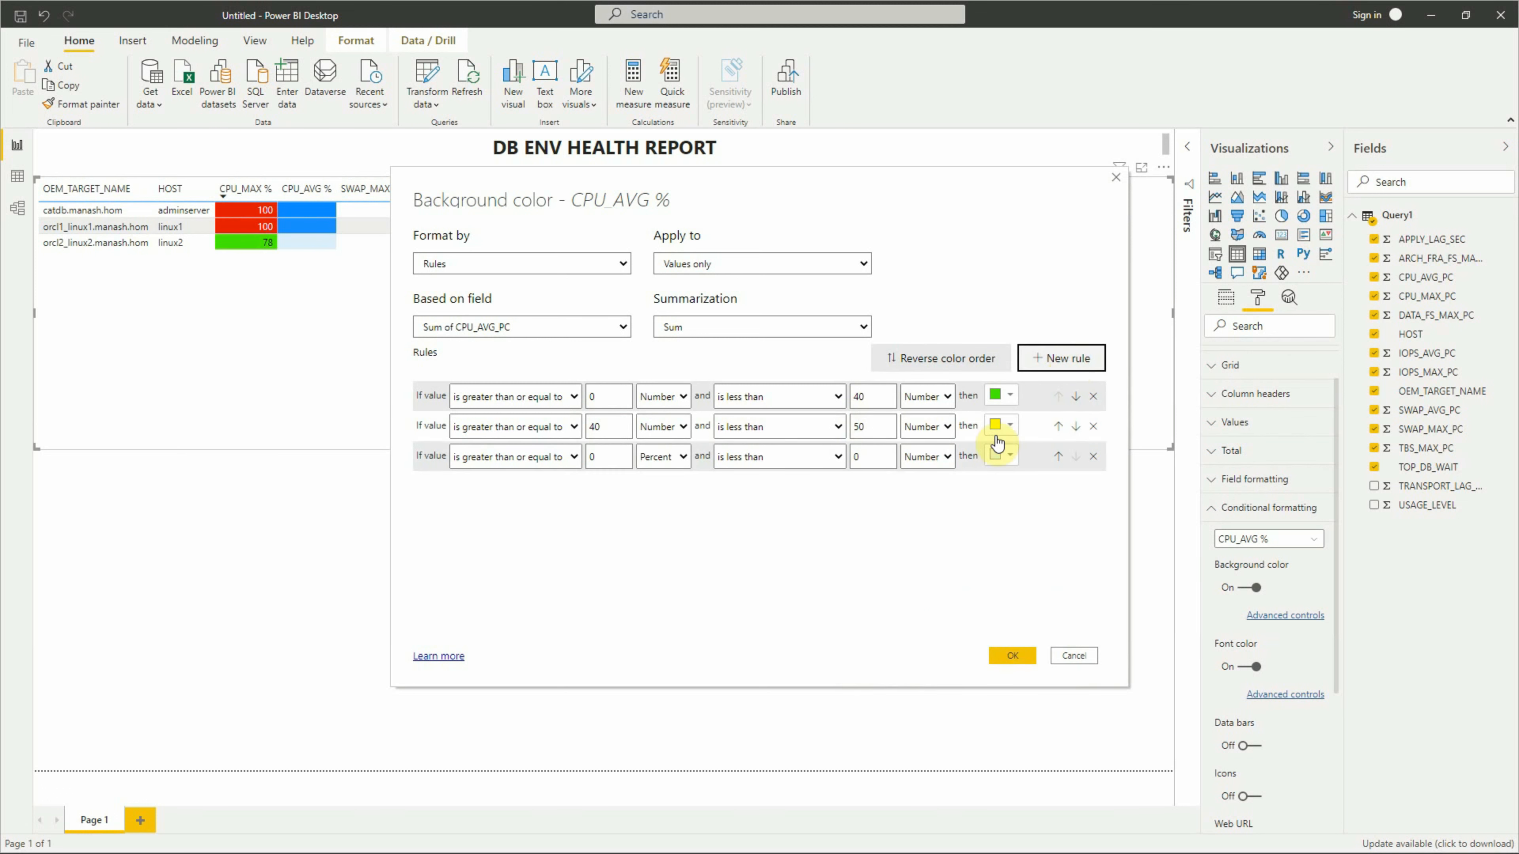
double_click(605, 456)
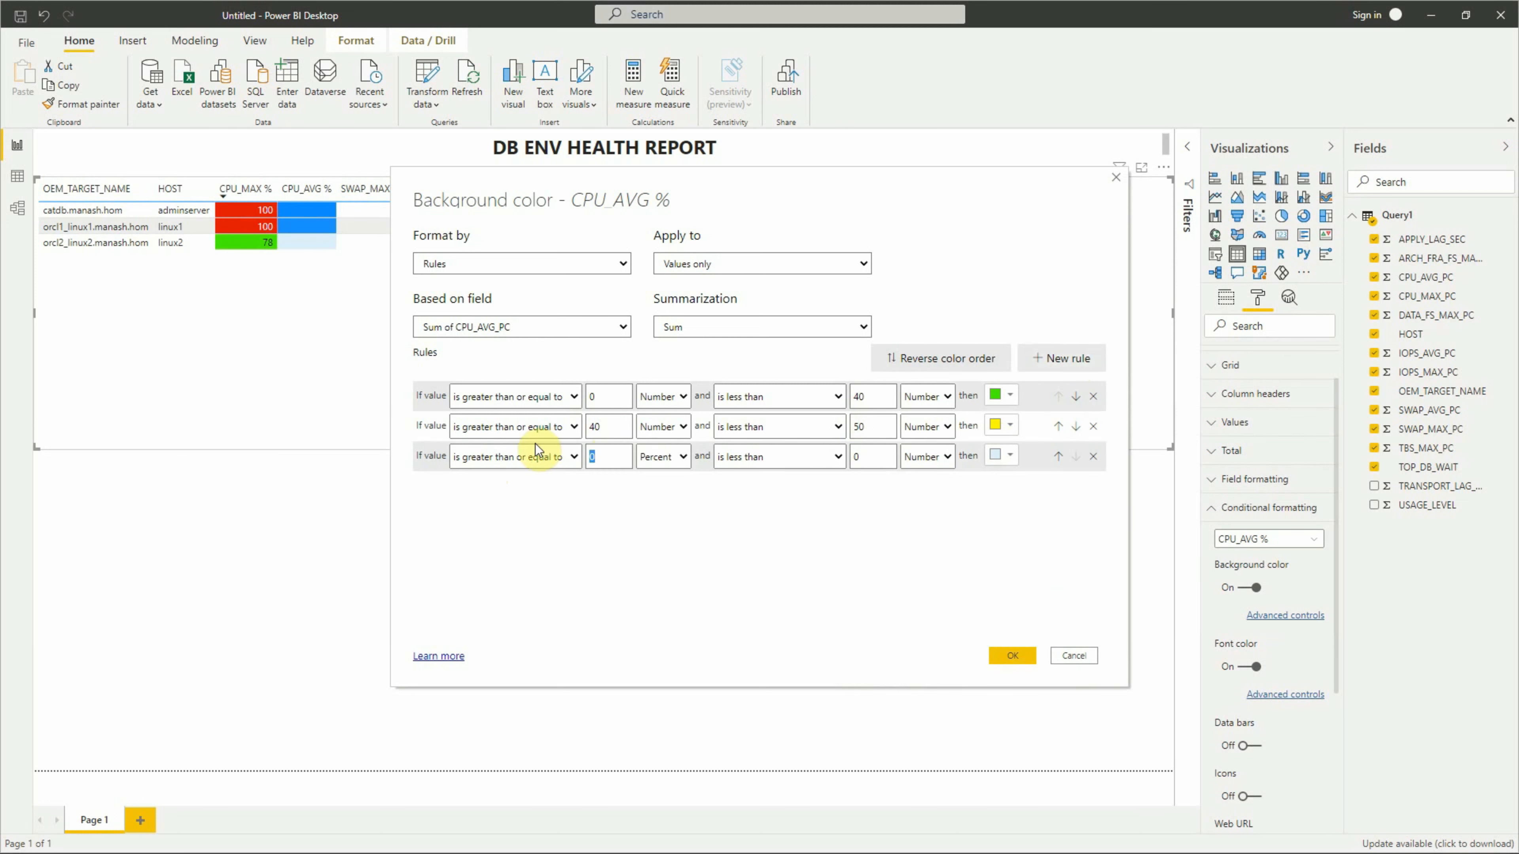
type("50")
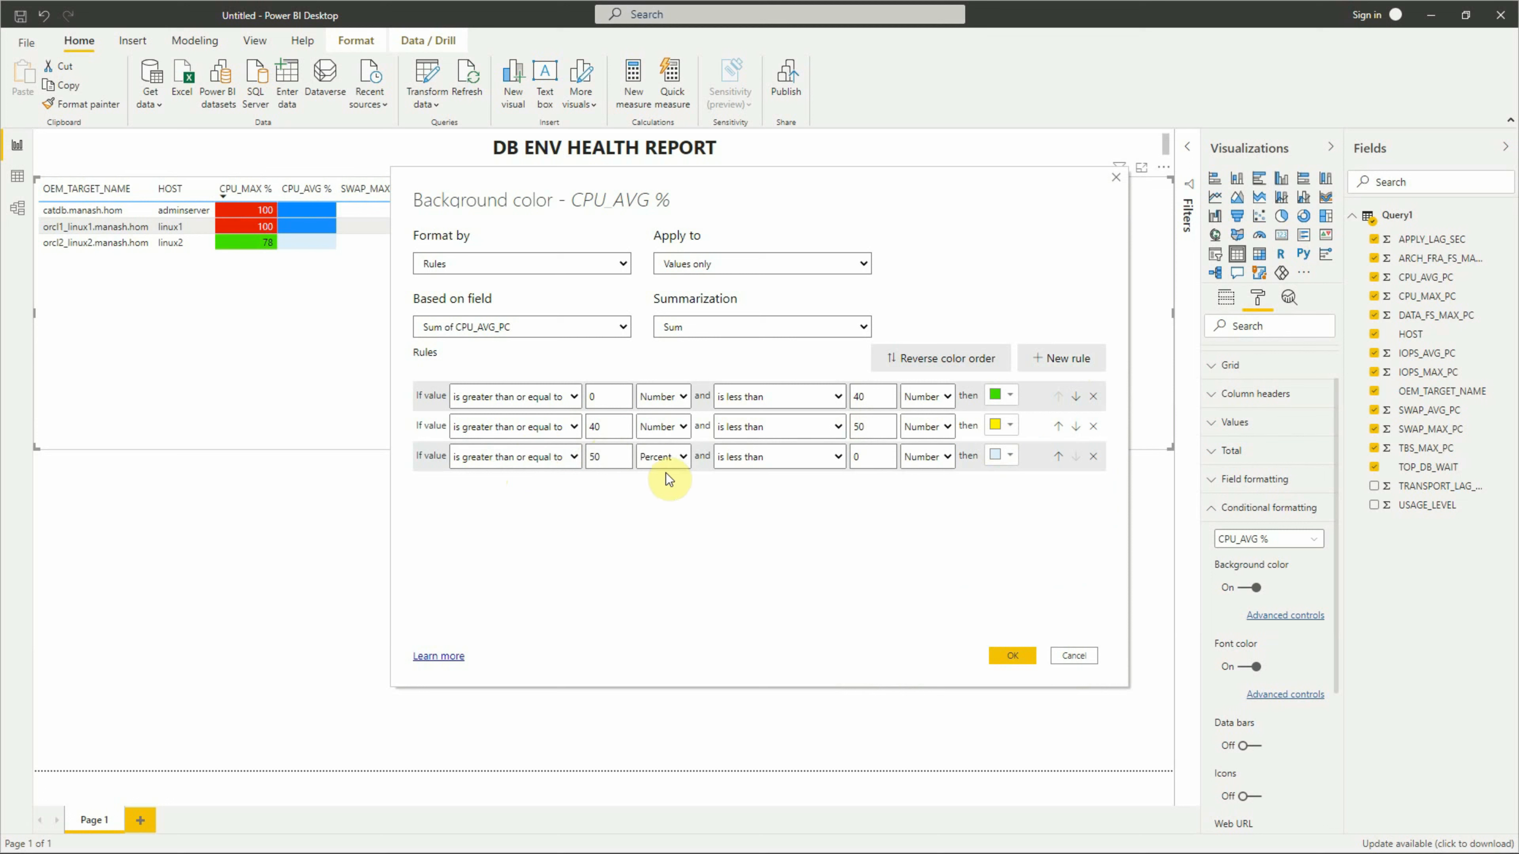
left_click(671, 479)
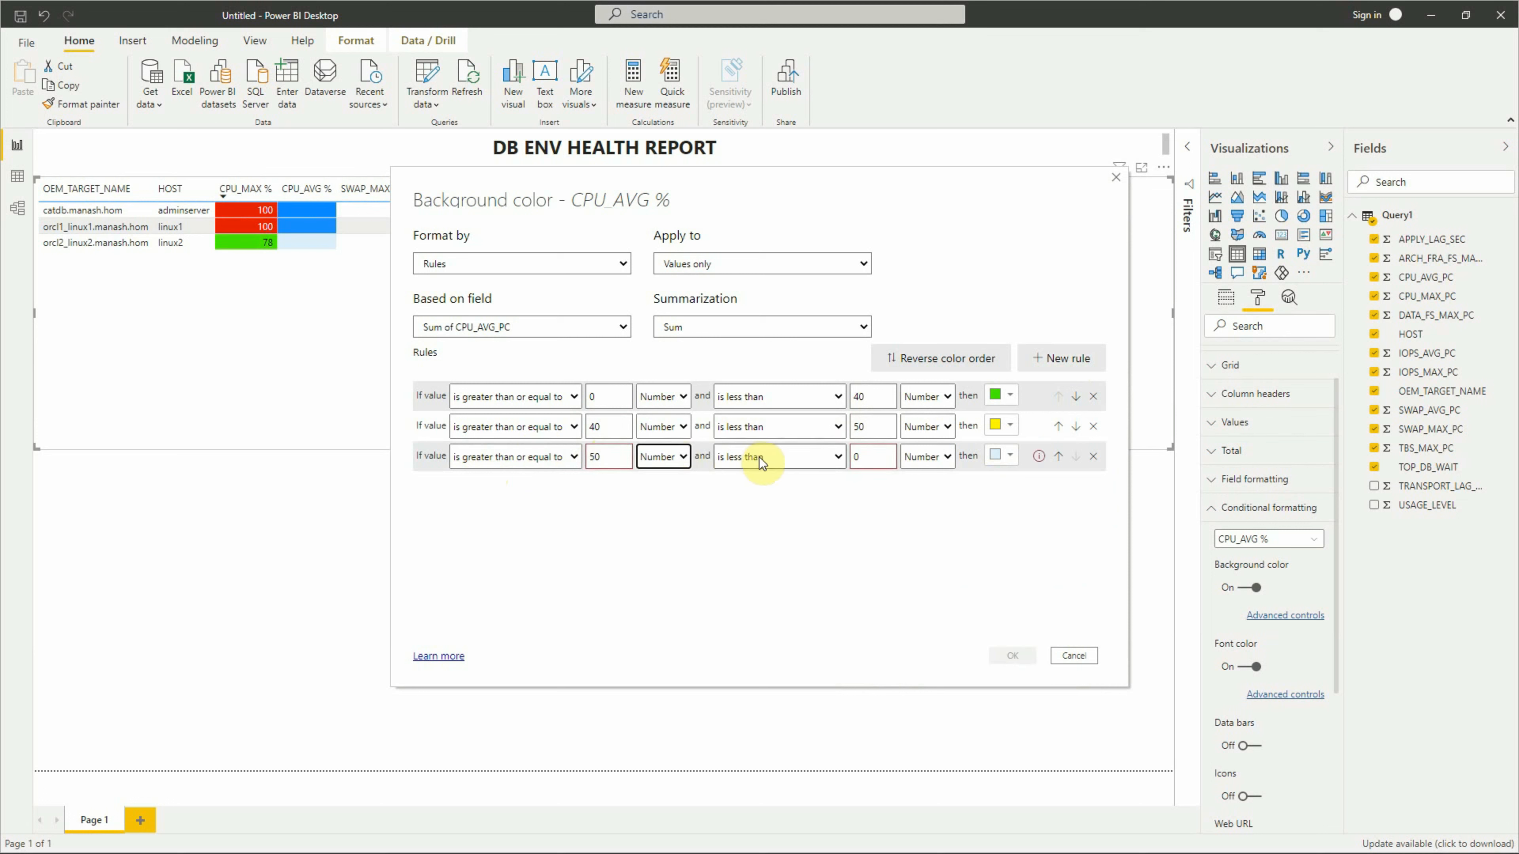
left_click(859, 456)
key("BackSpace")
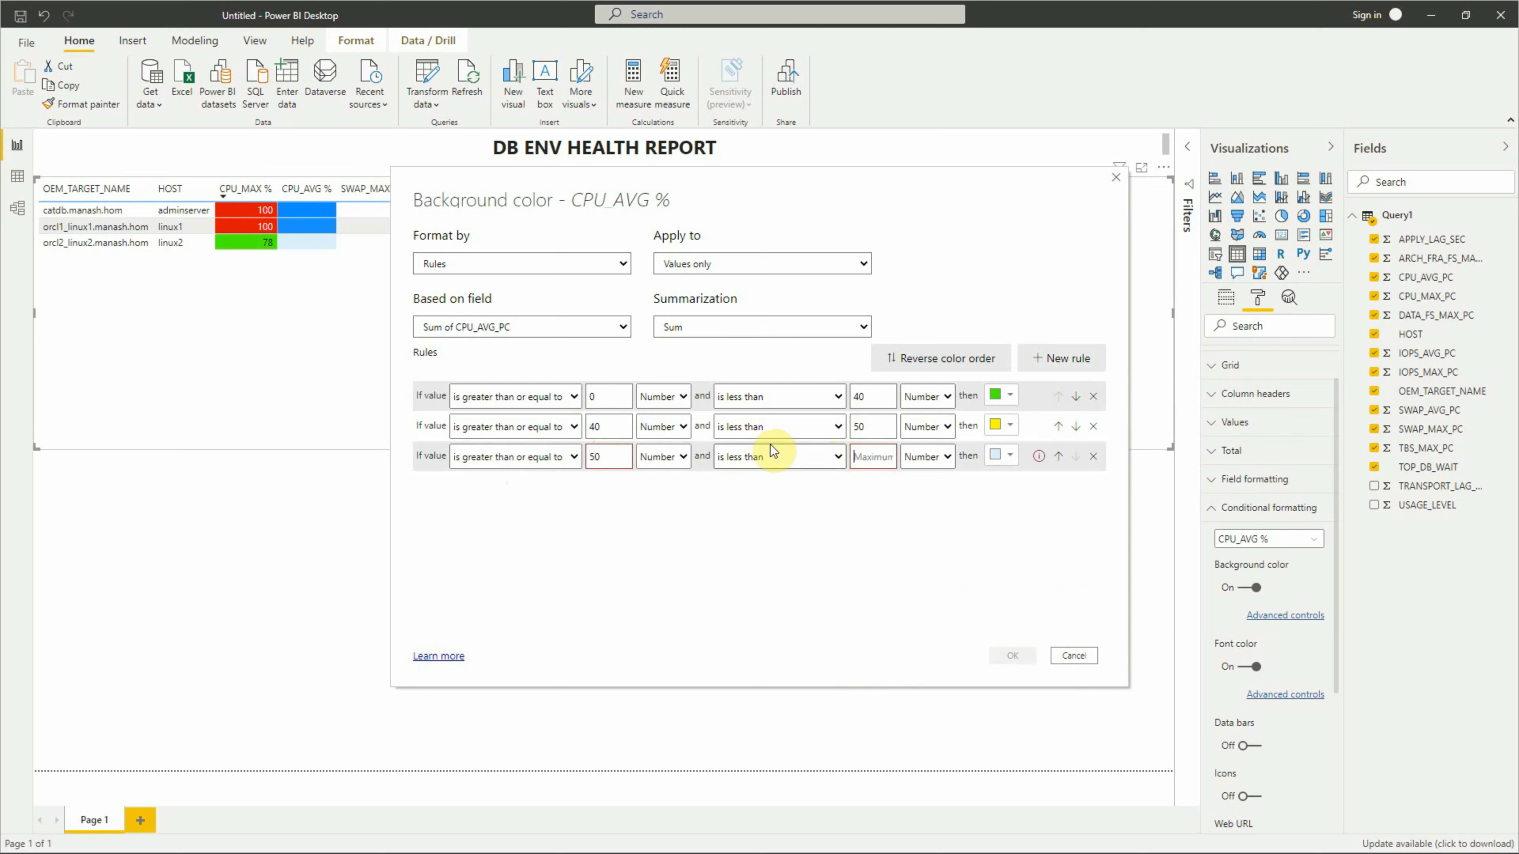
left_click(1009, 456)
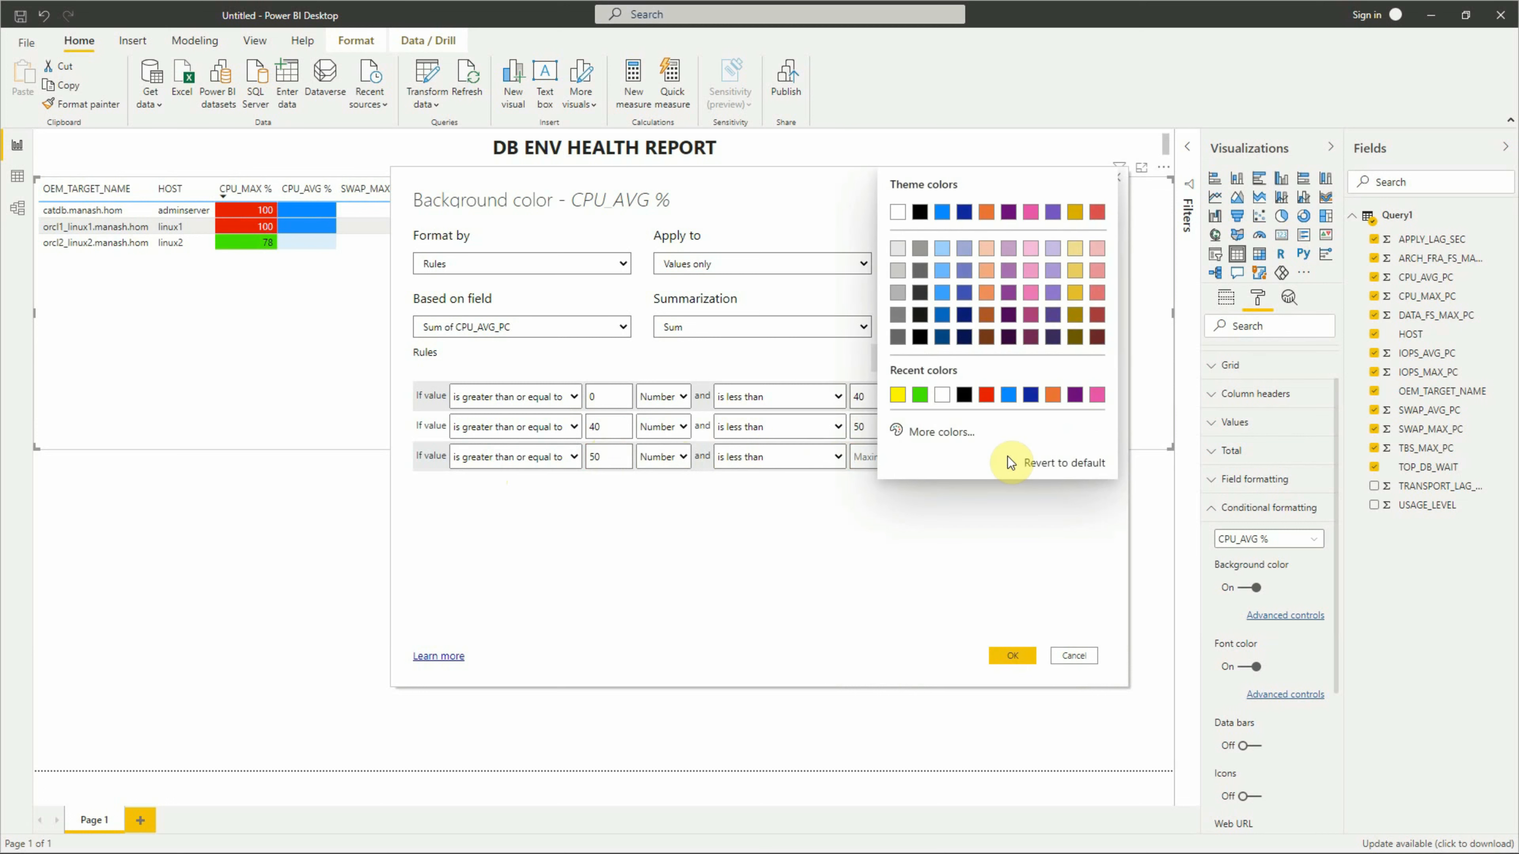
left_click(993, 399)
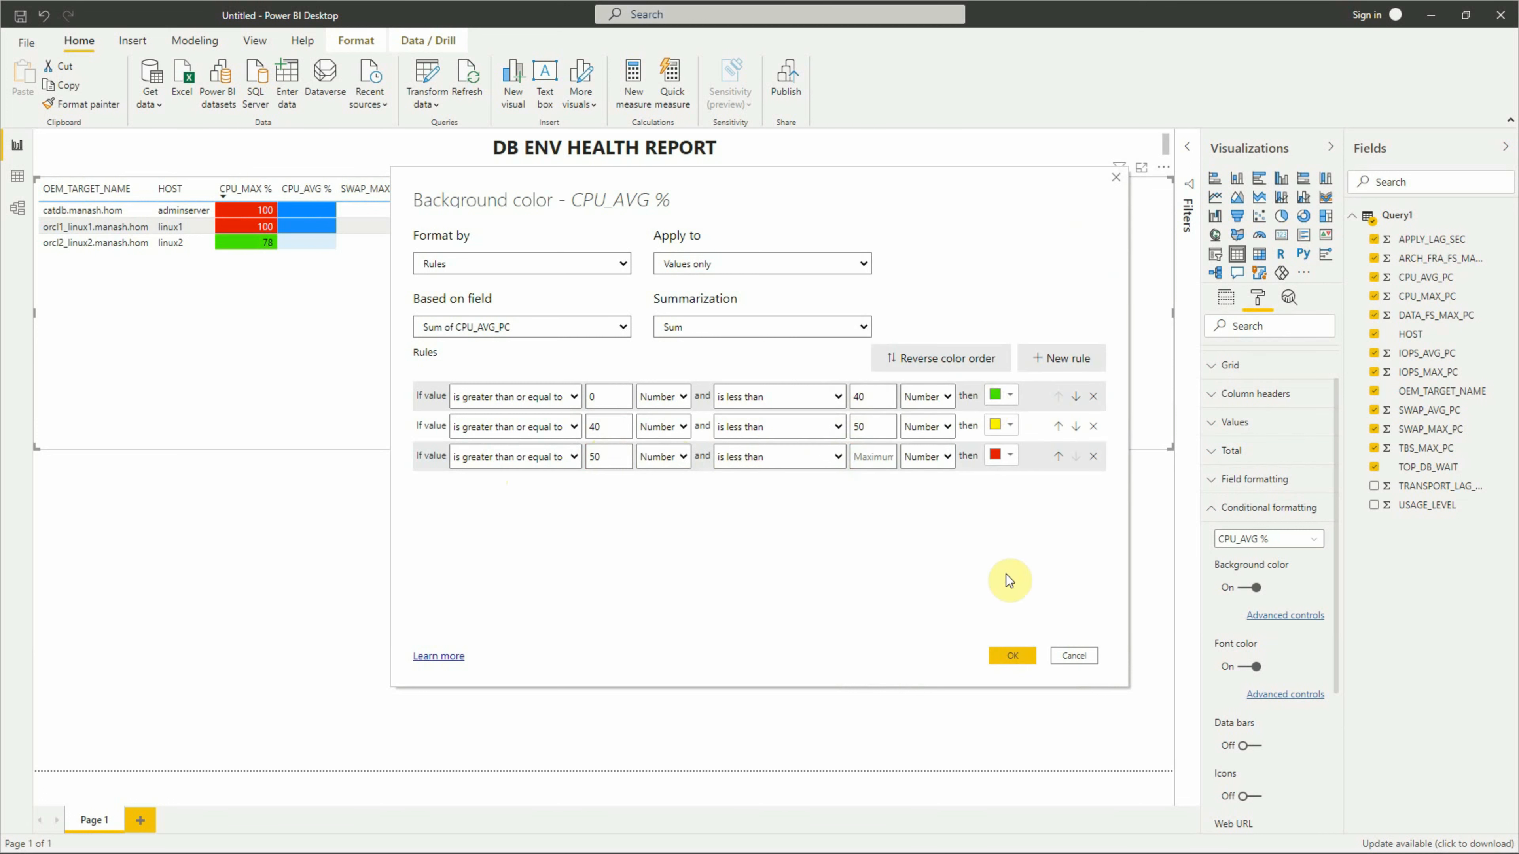
left_click(1006, 650)
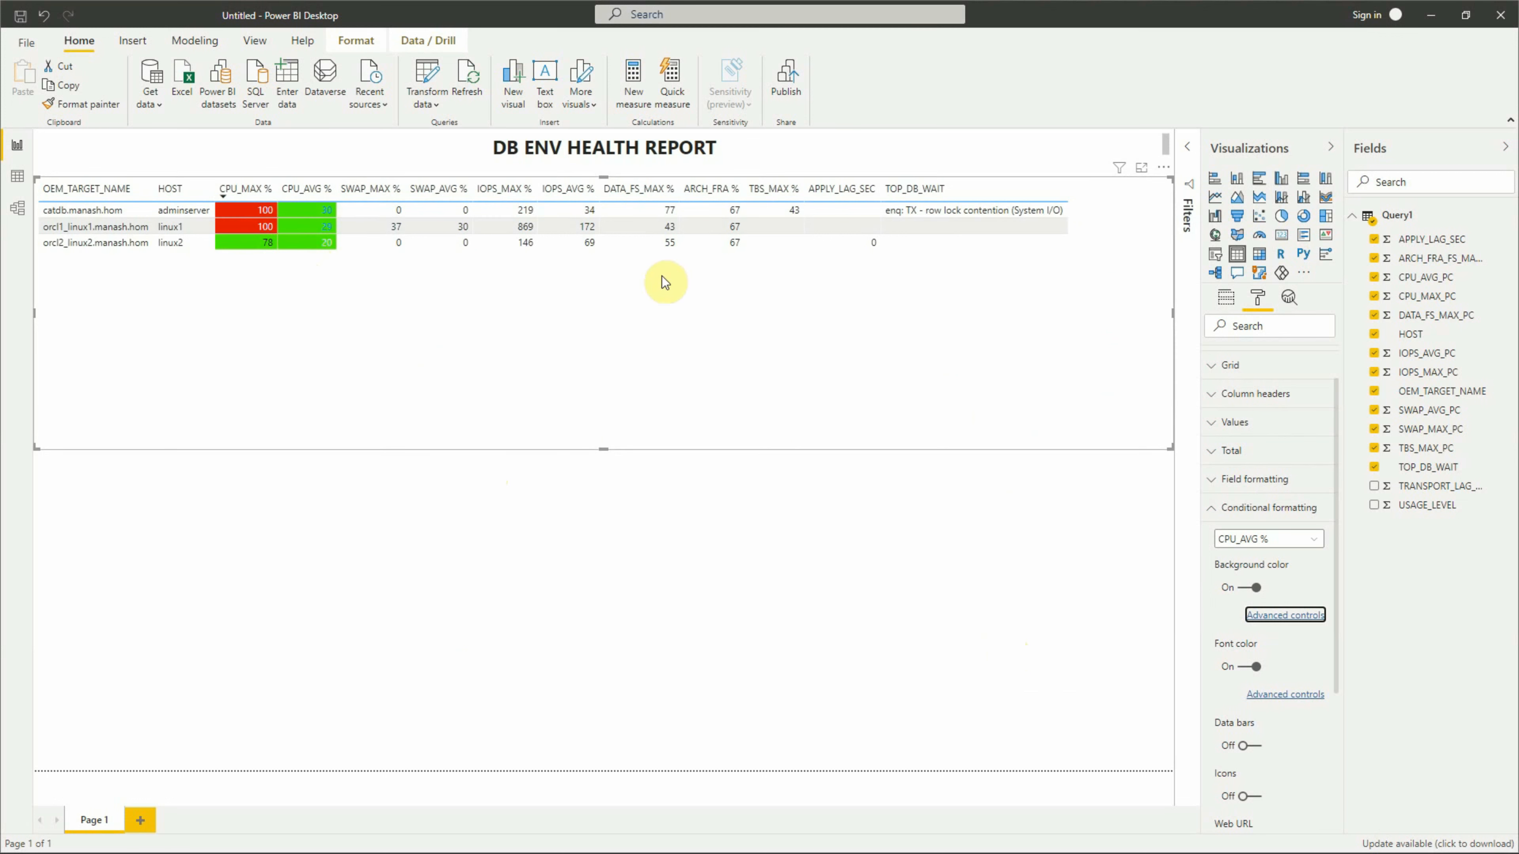
- Open the advanced font color settings for CPU_AVG % and set the format to Rules
left_click(1273, 696)
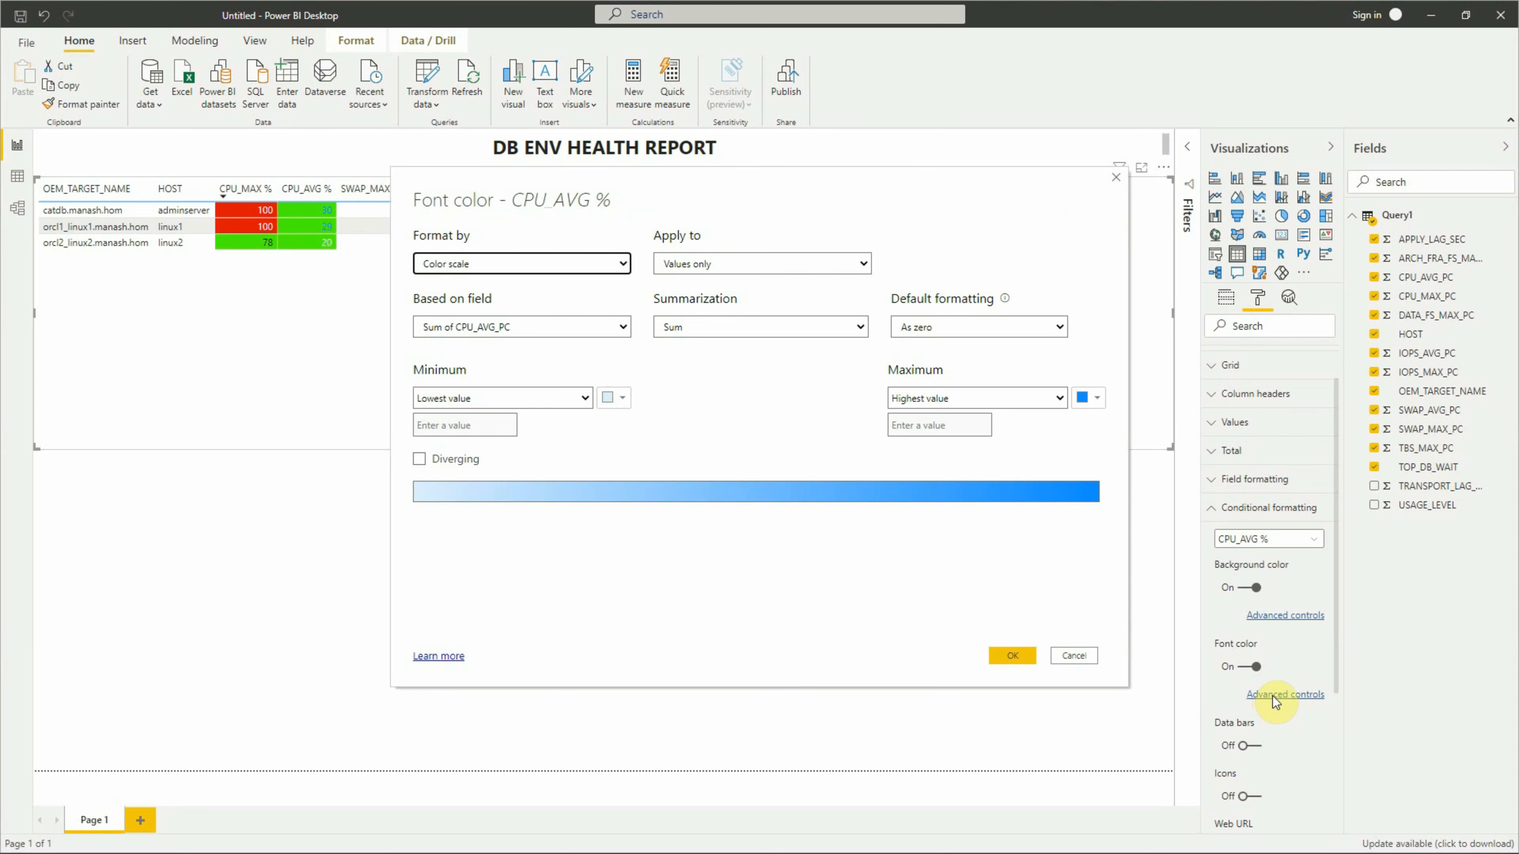
left_click(496, 262)
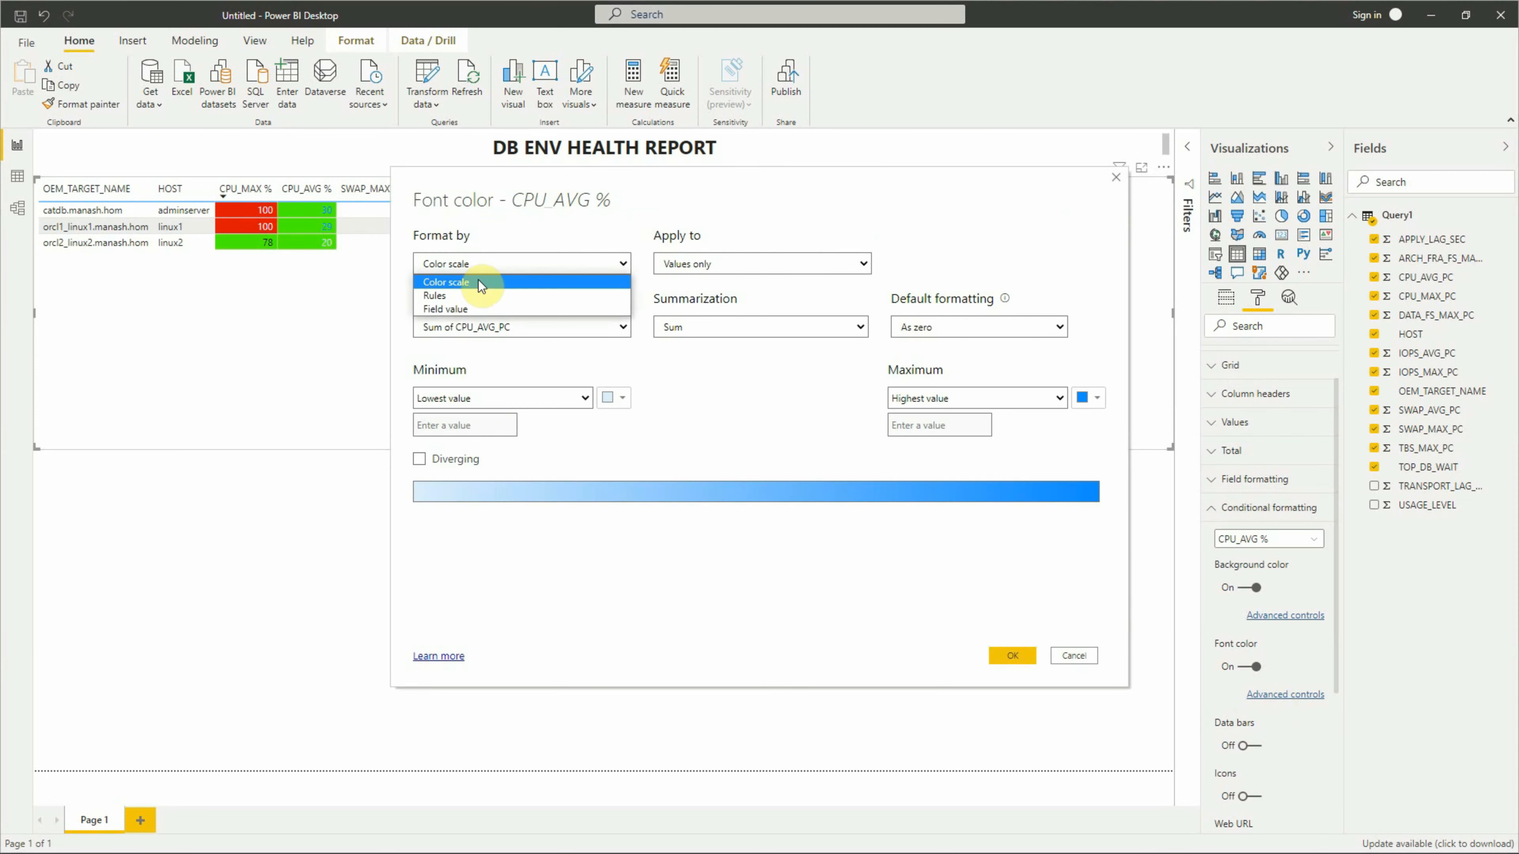
left_click(470, 296)
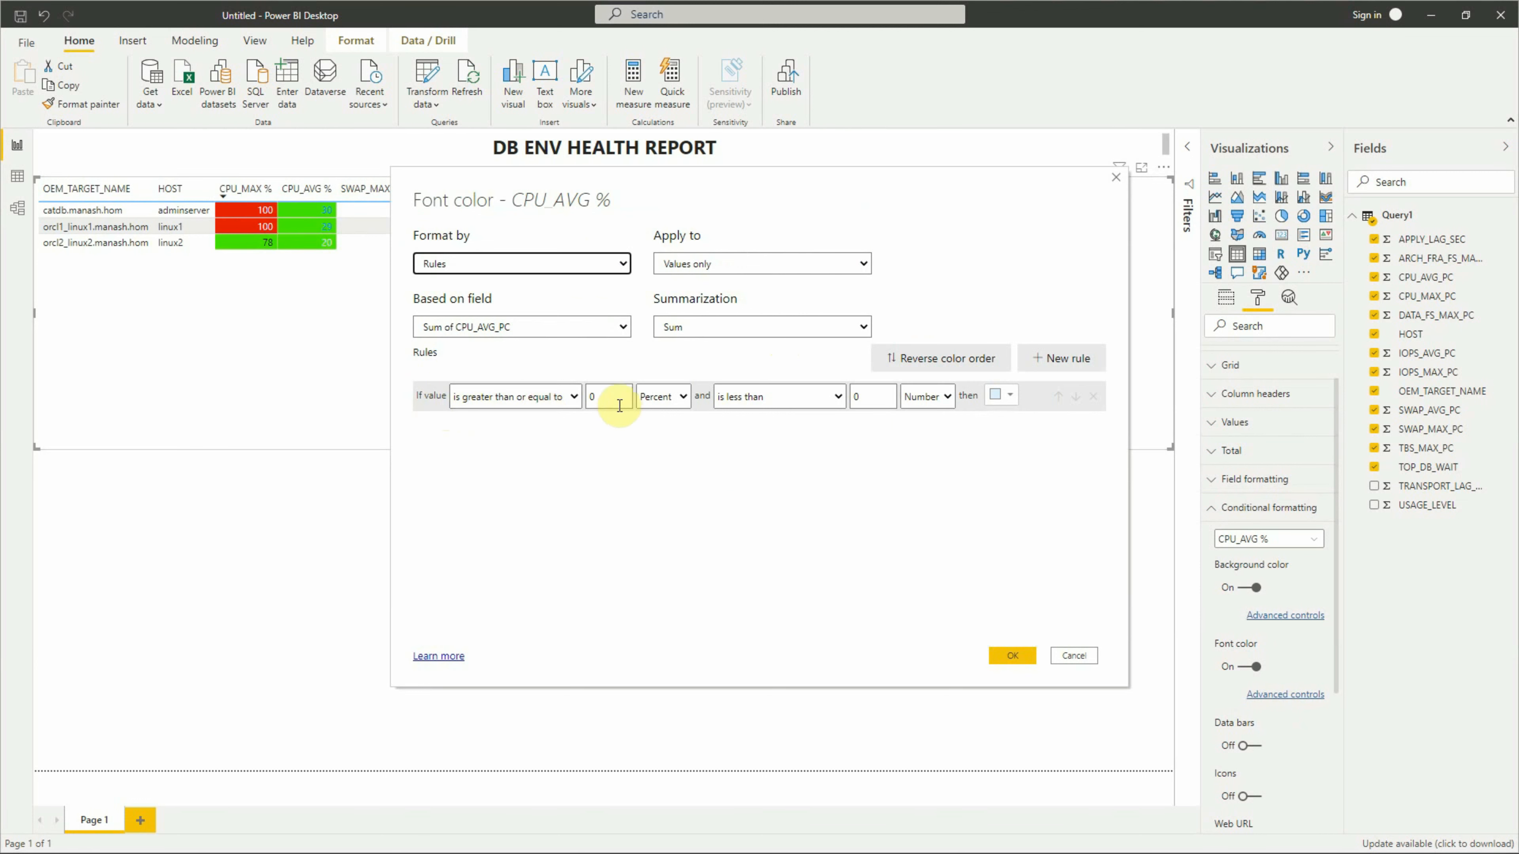
- Set the first font color rule to show values from 0 to less than 40 in black, with both limits as Number
left_click(672, 401)
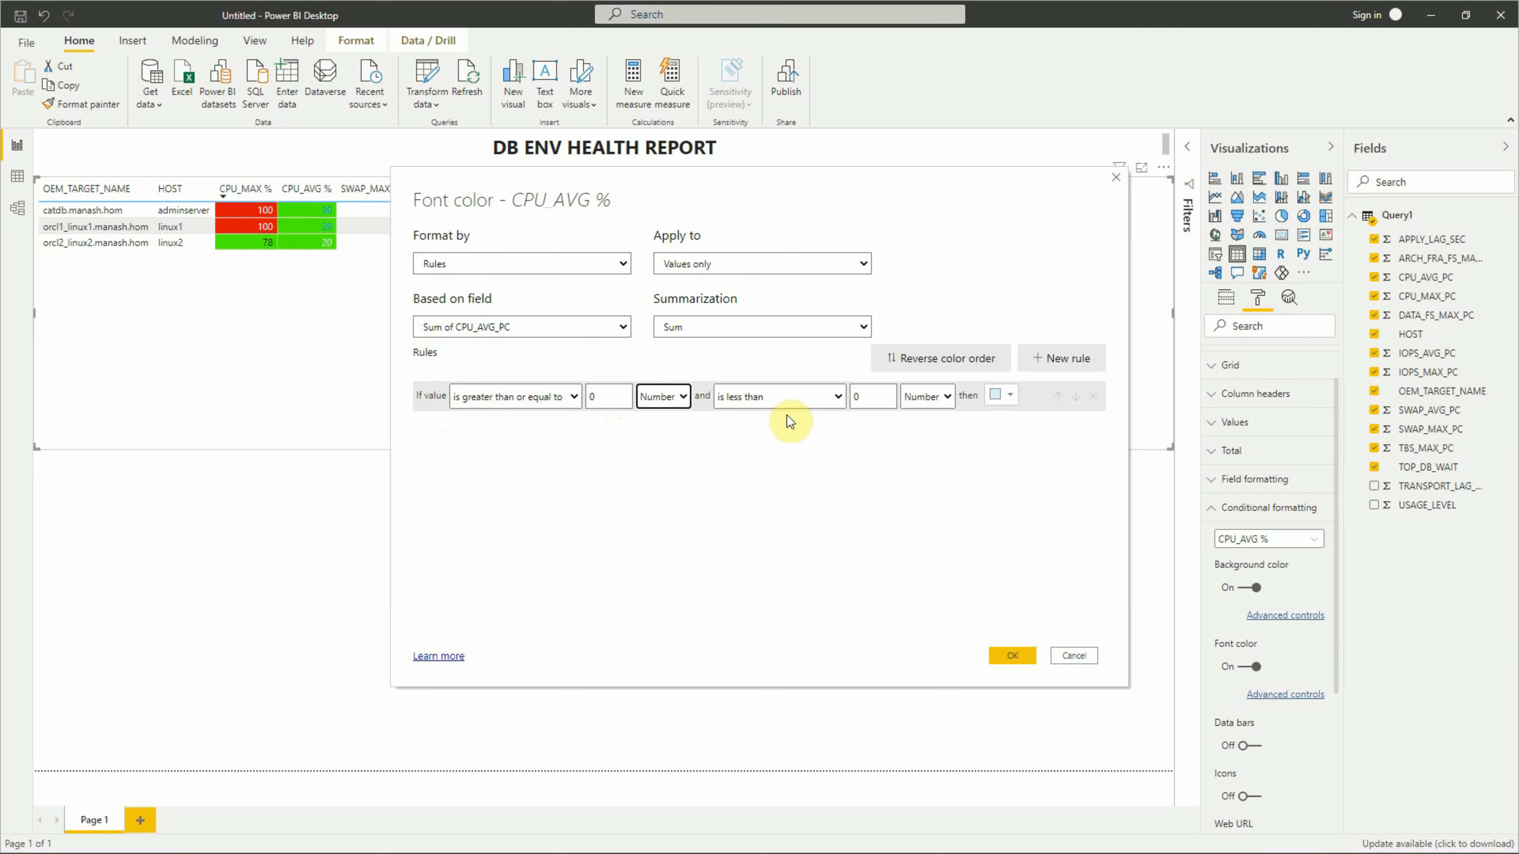
left_click(878, 404)
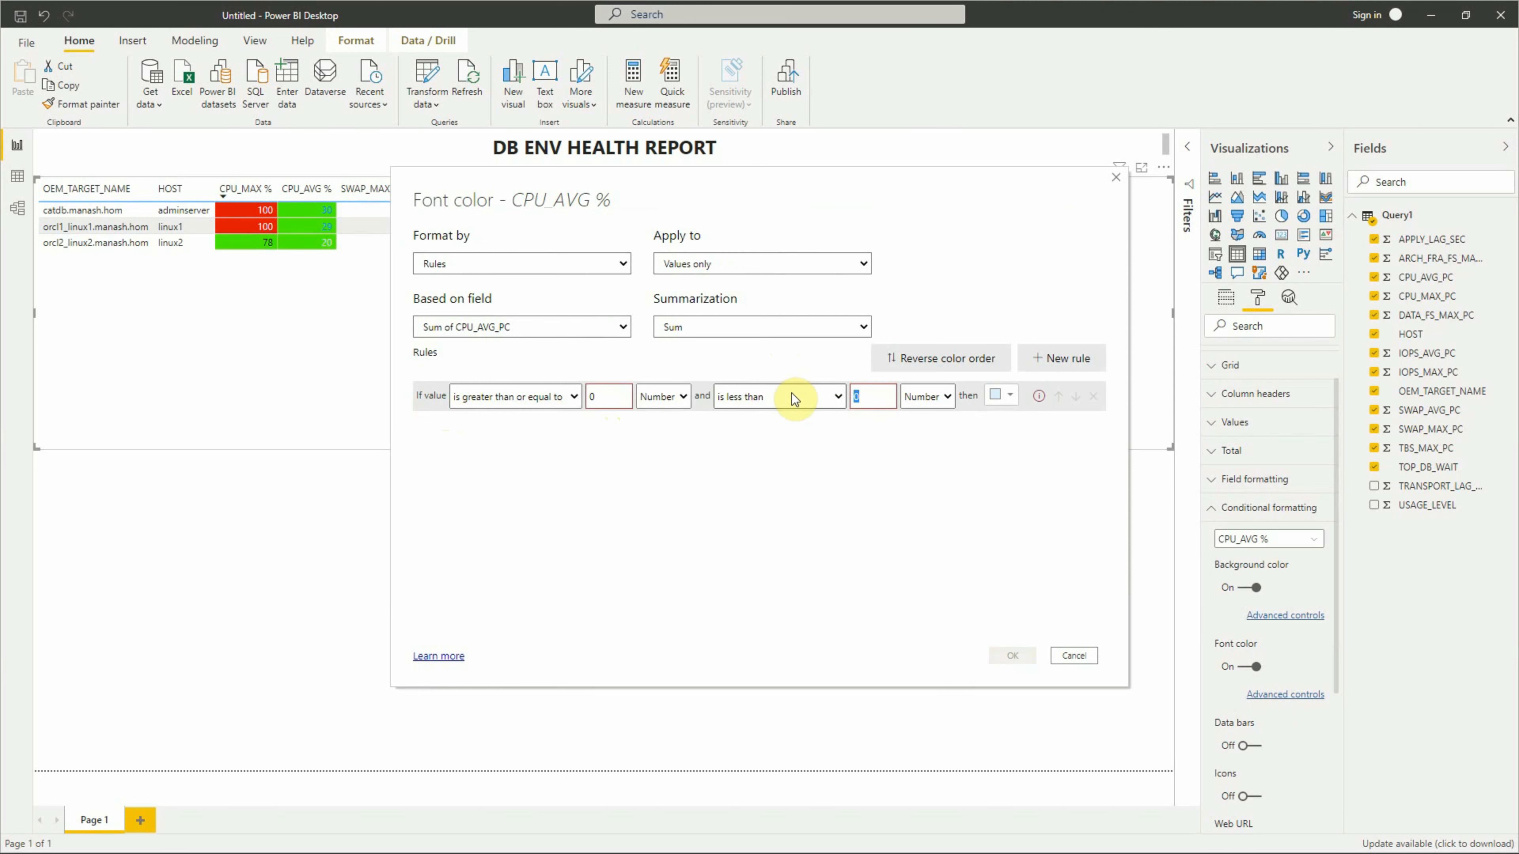
type("40")
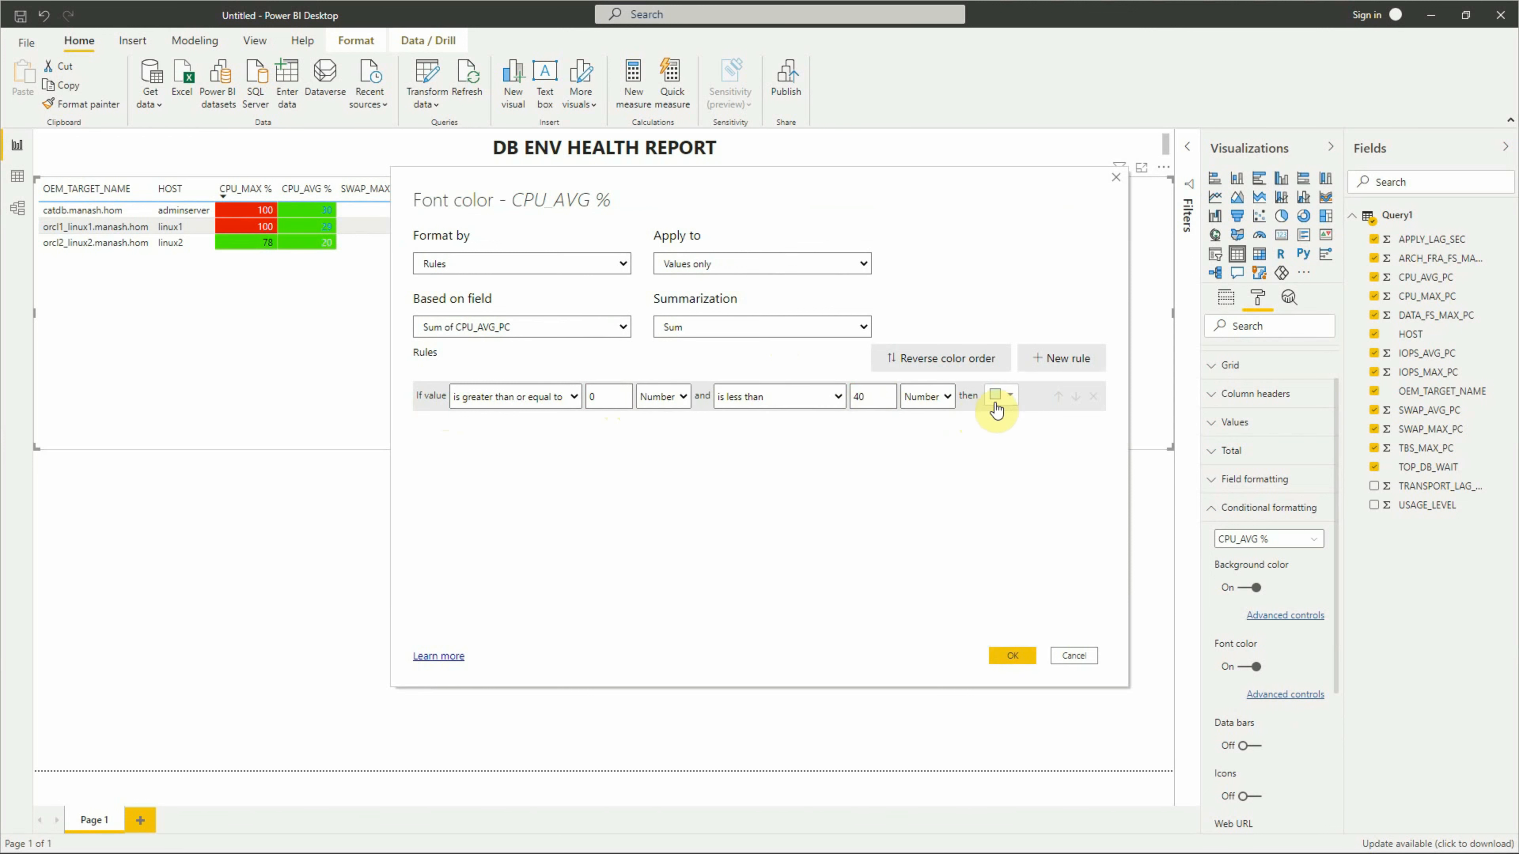
left_click(995, 406)
left_click(920, 415)
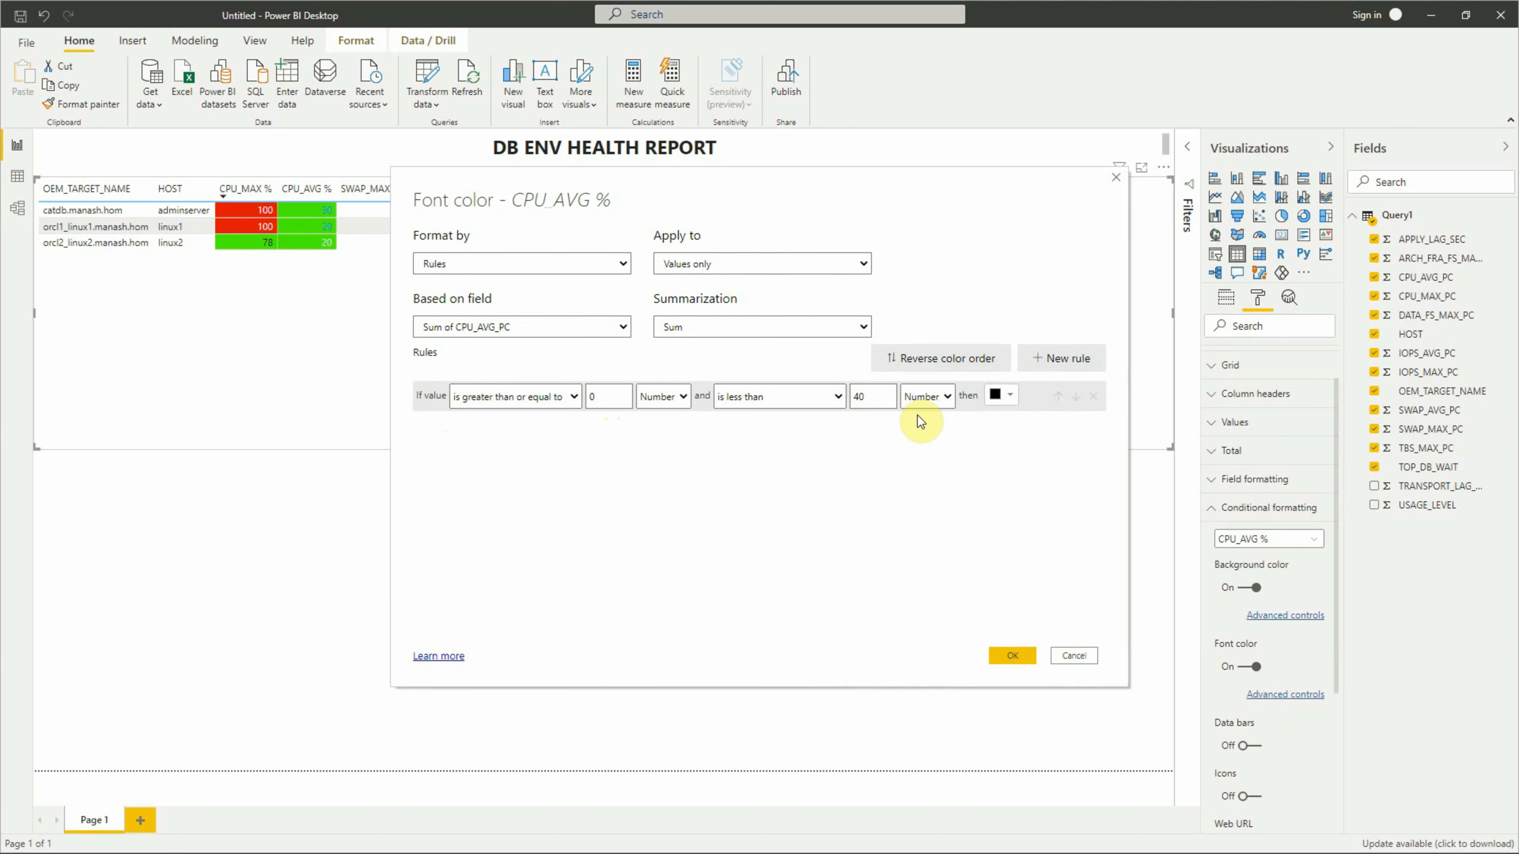
- Add a second font color rule showing values from 40 to less than 50 in black, with both limits as Number
left_click(1068, 361)
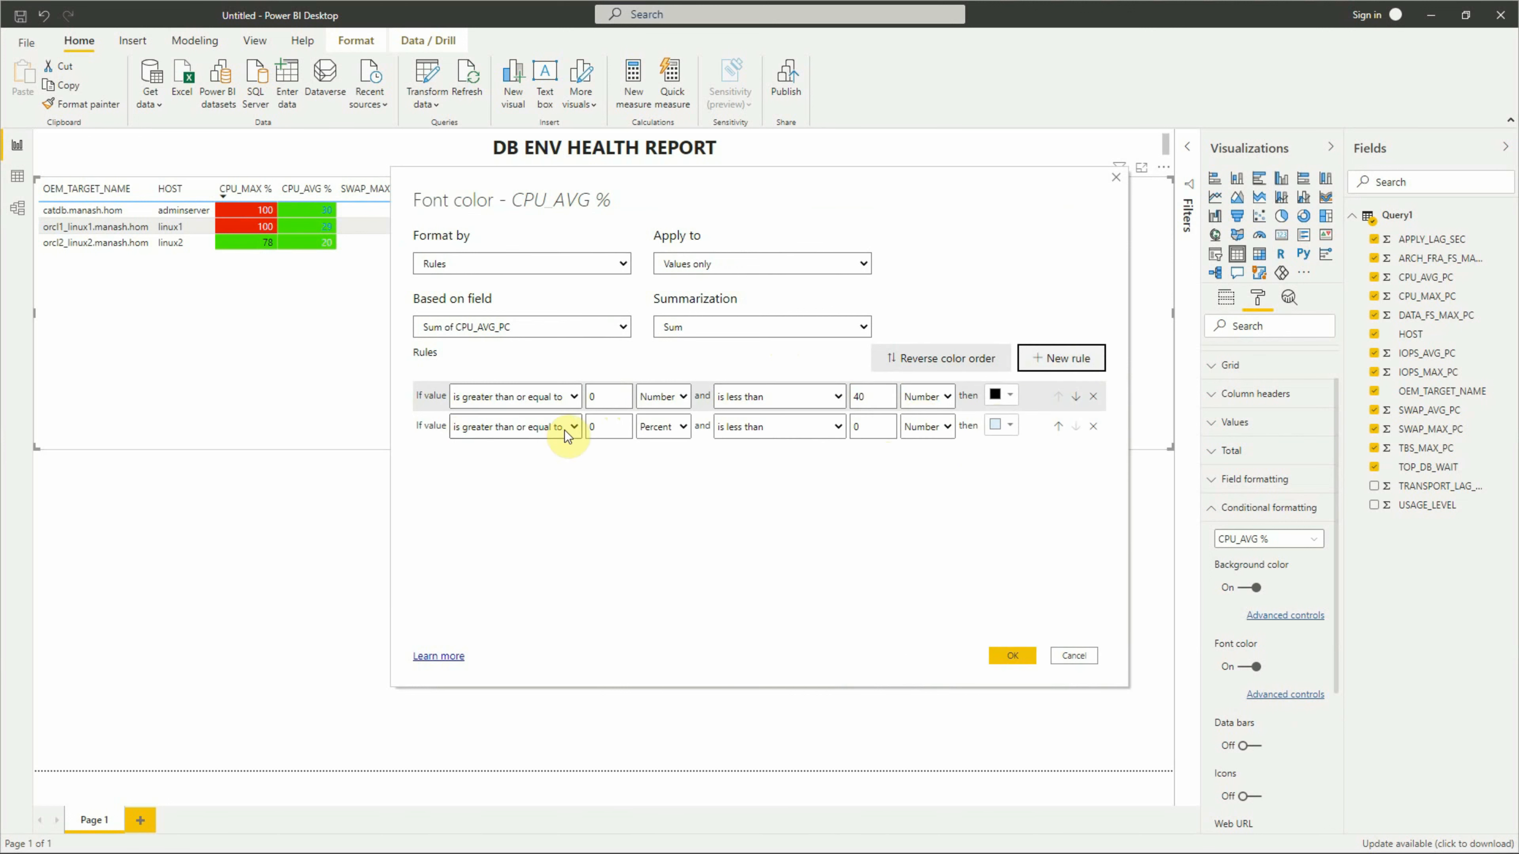
left_click(607, 426)
type("40")
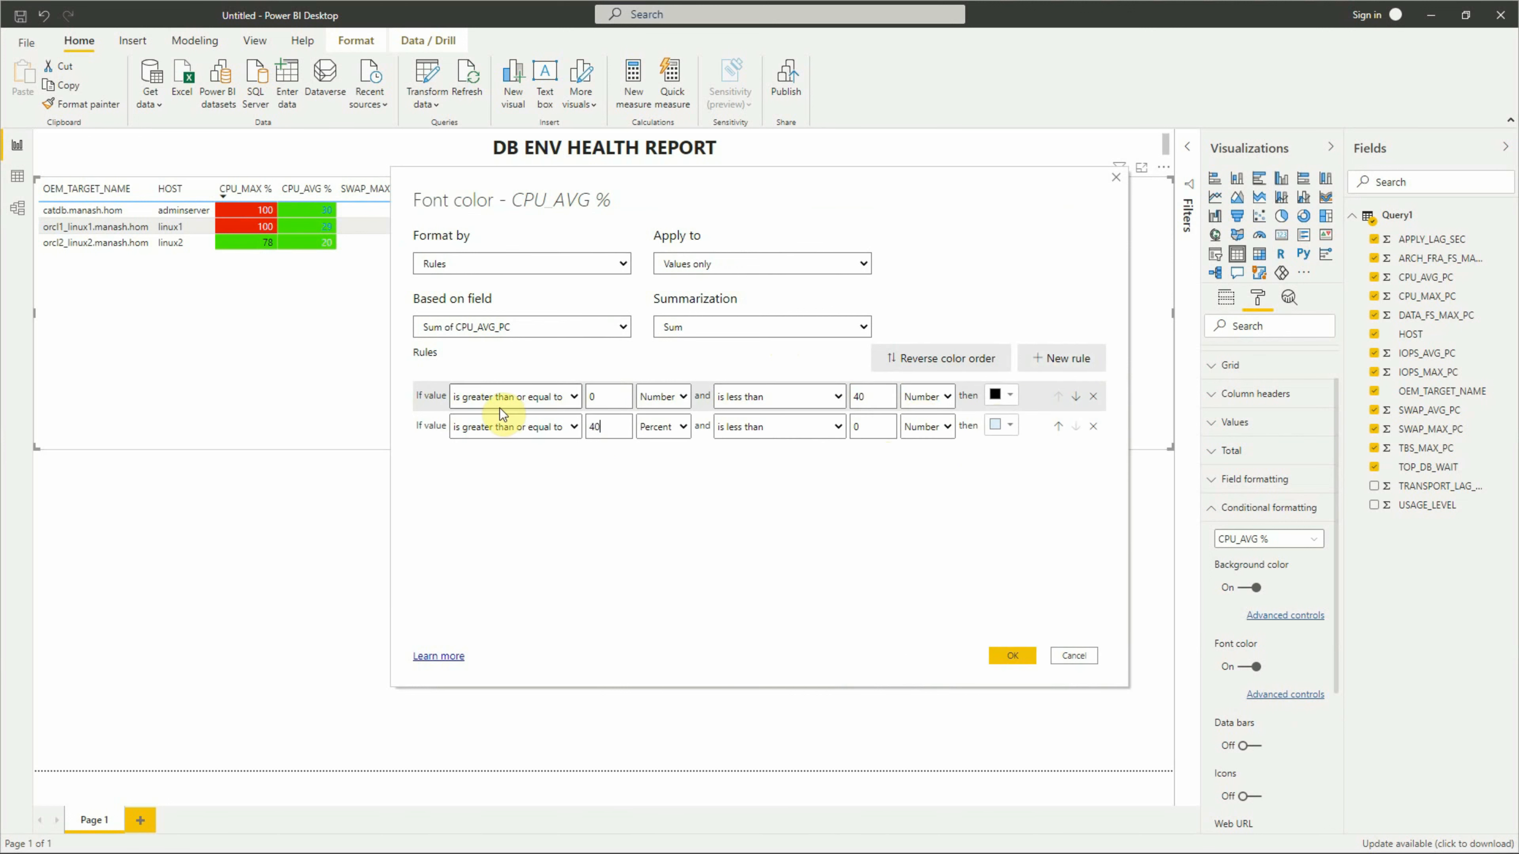
left_click(657, 448)
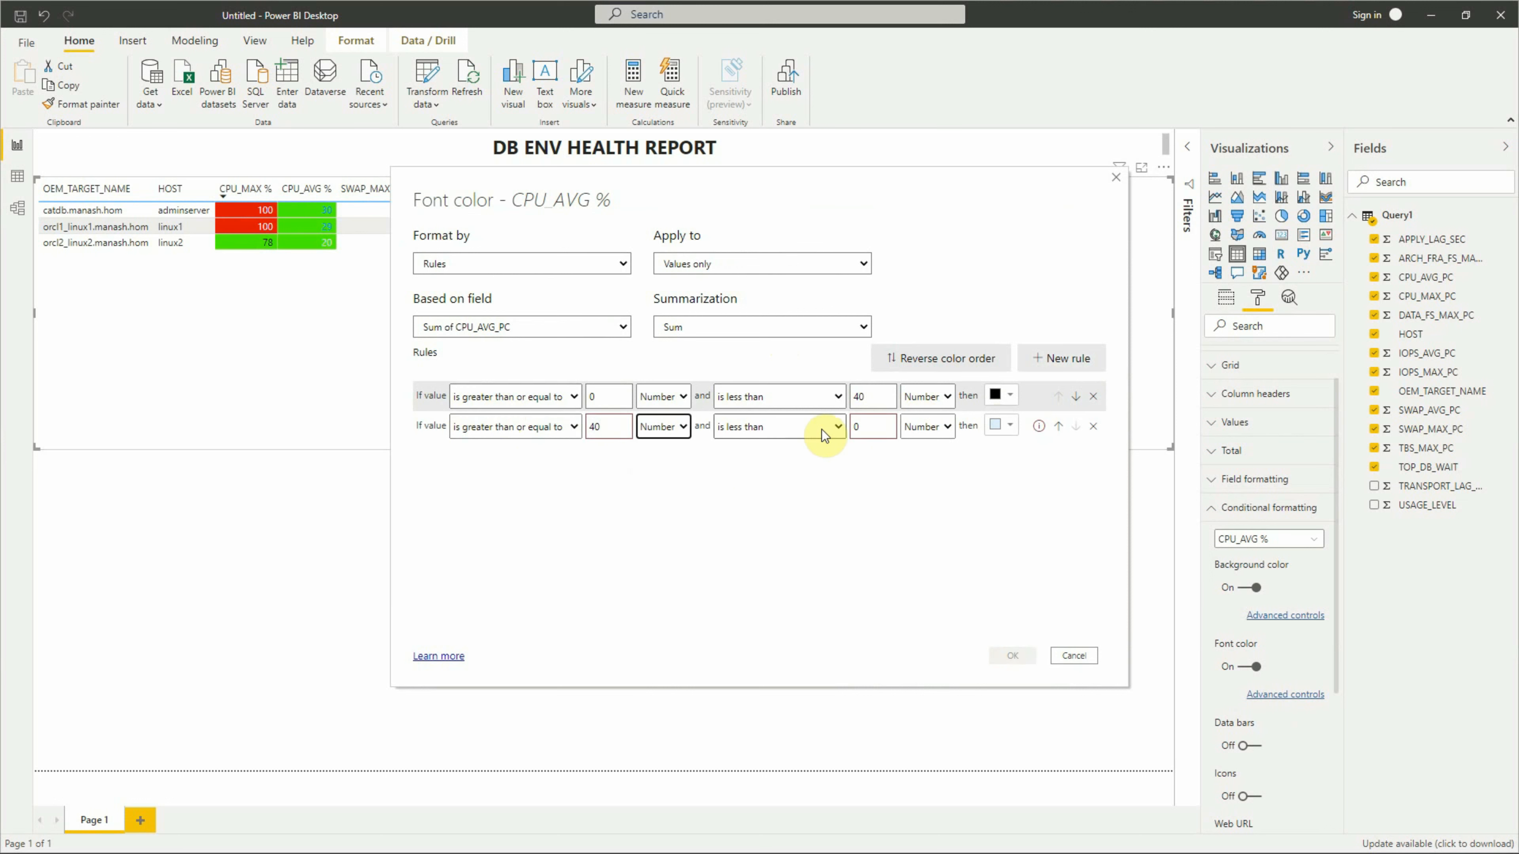
key("Tab")
key("Tab")
type("50")
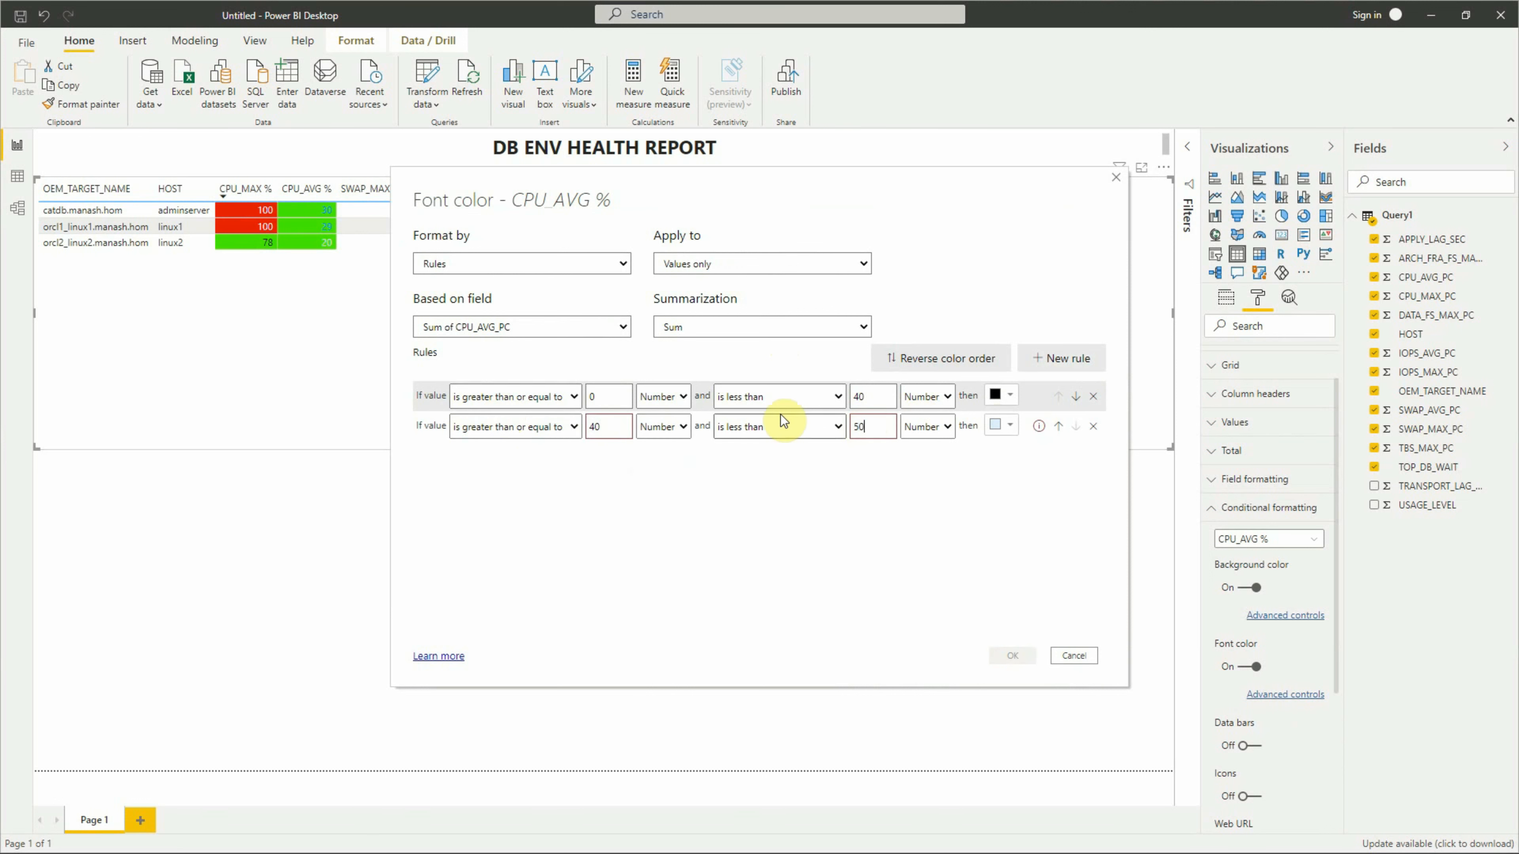
left_click(1009, 425)
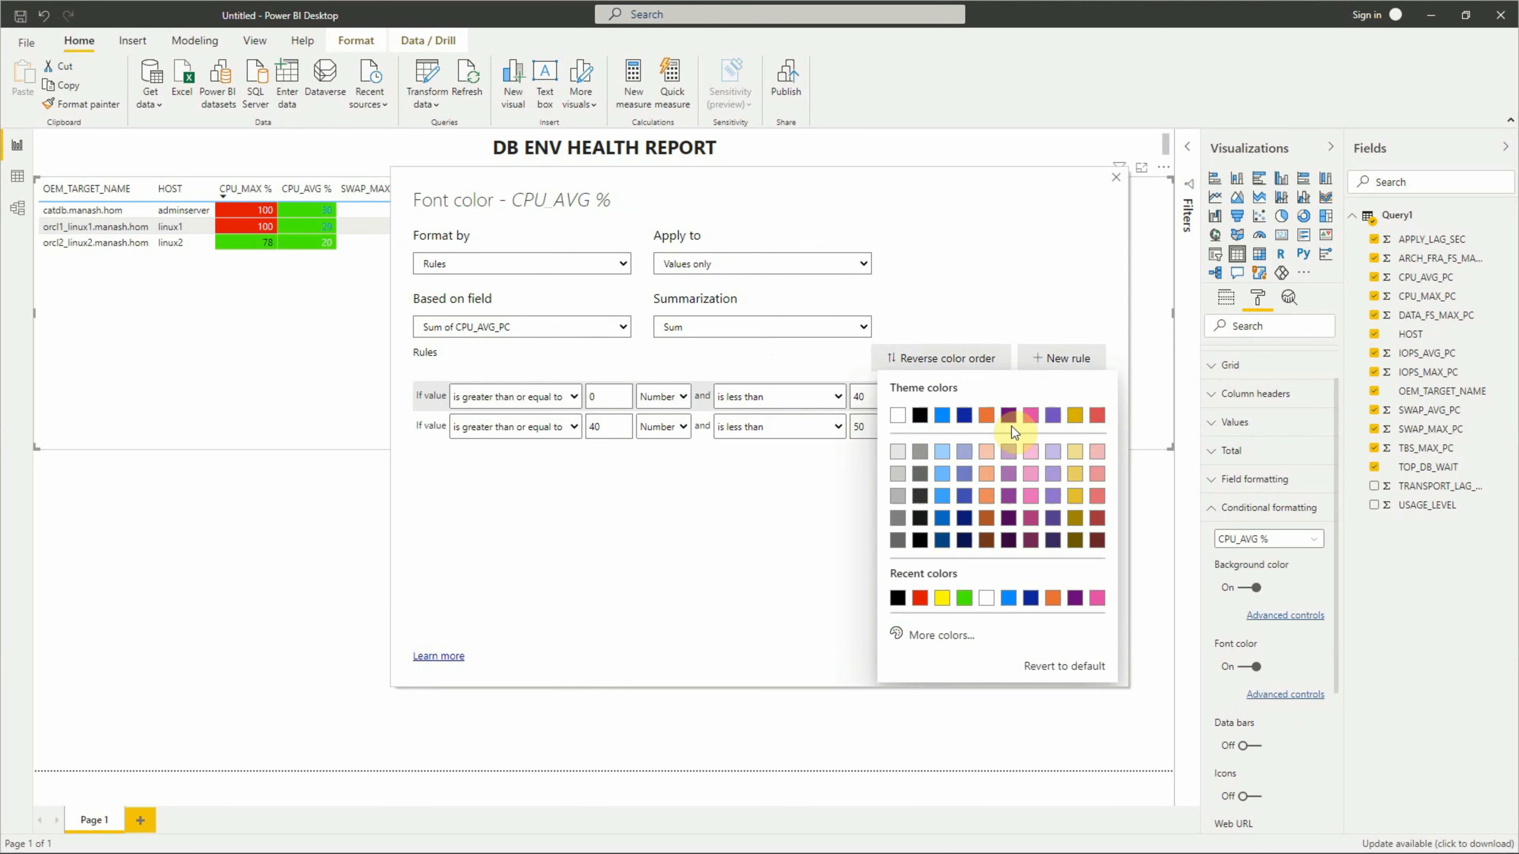
left_click(928, 417)
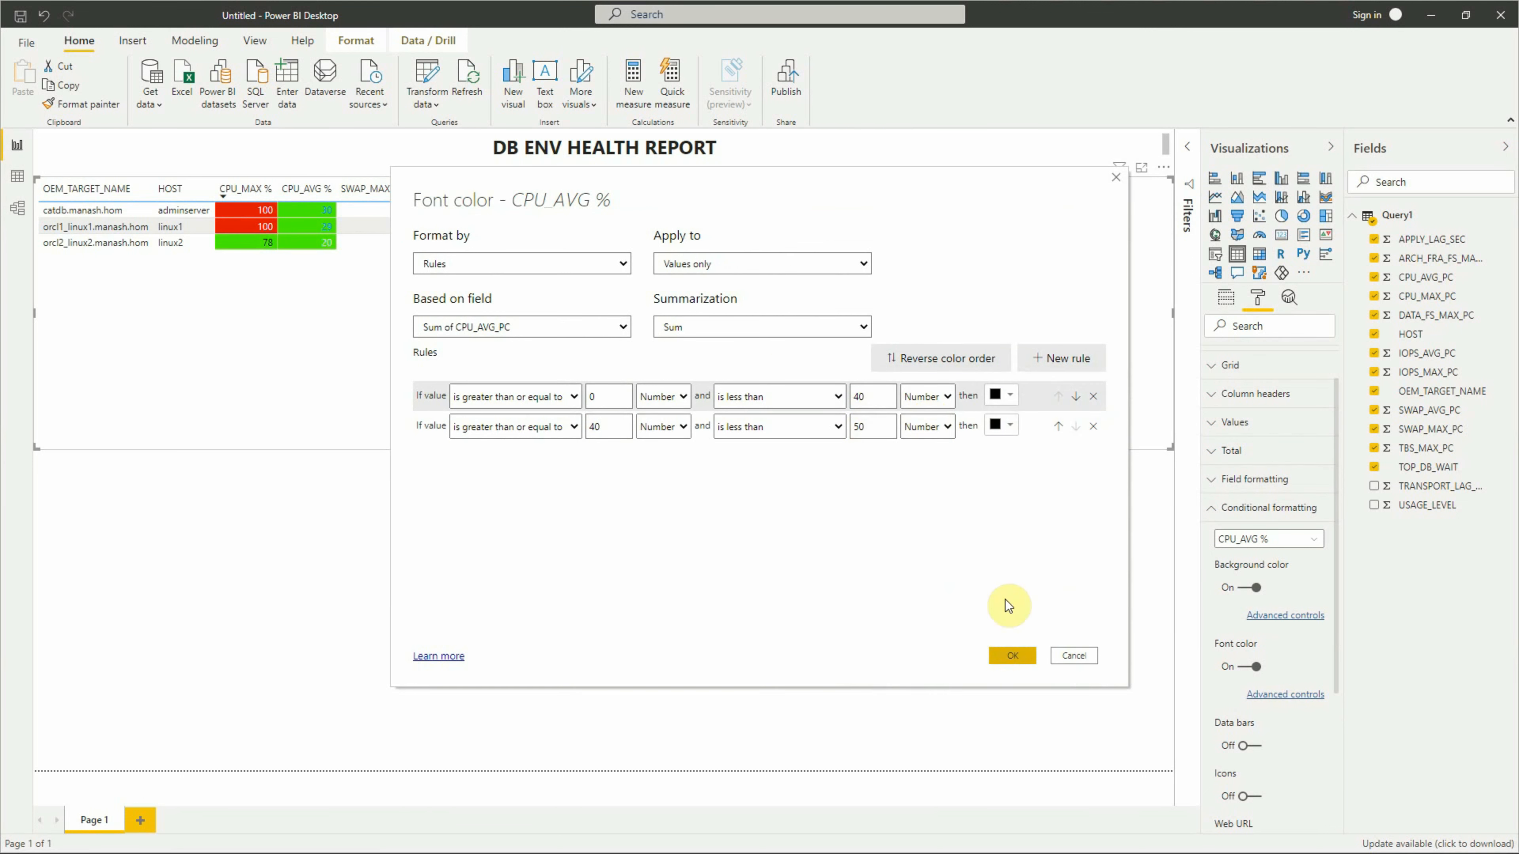
- Add a third font color rule showing values of at least 50 in white, with a blank upper limit, and apply the rules to CPU_AVG %
left_click(1062, 358)
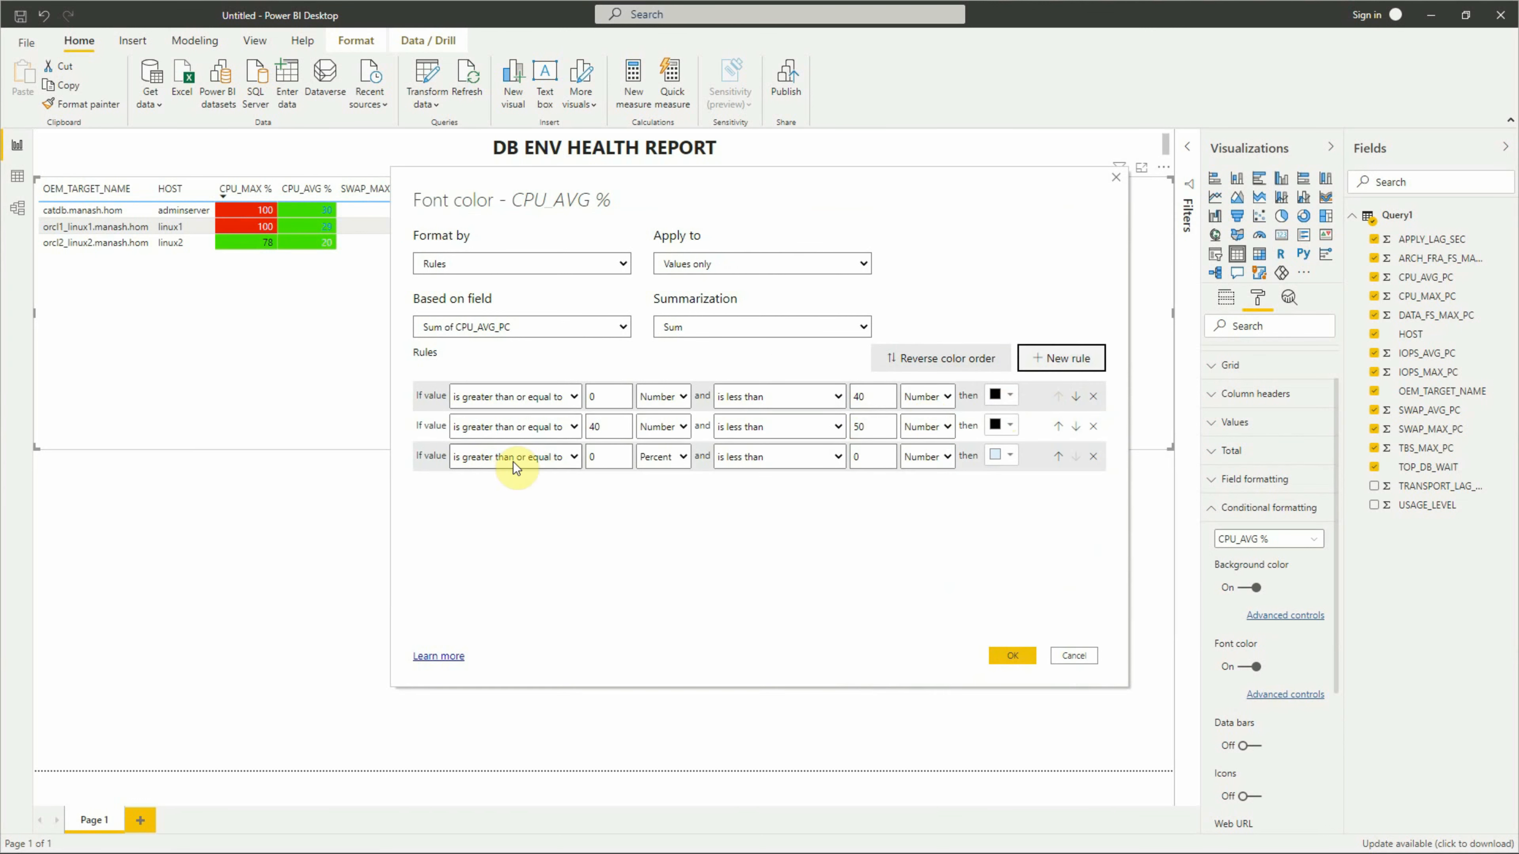
left_click(593, 461)
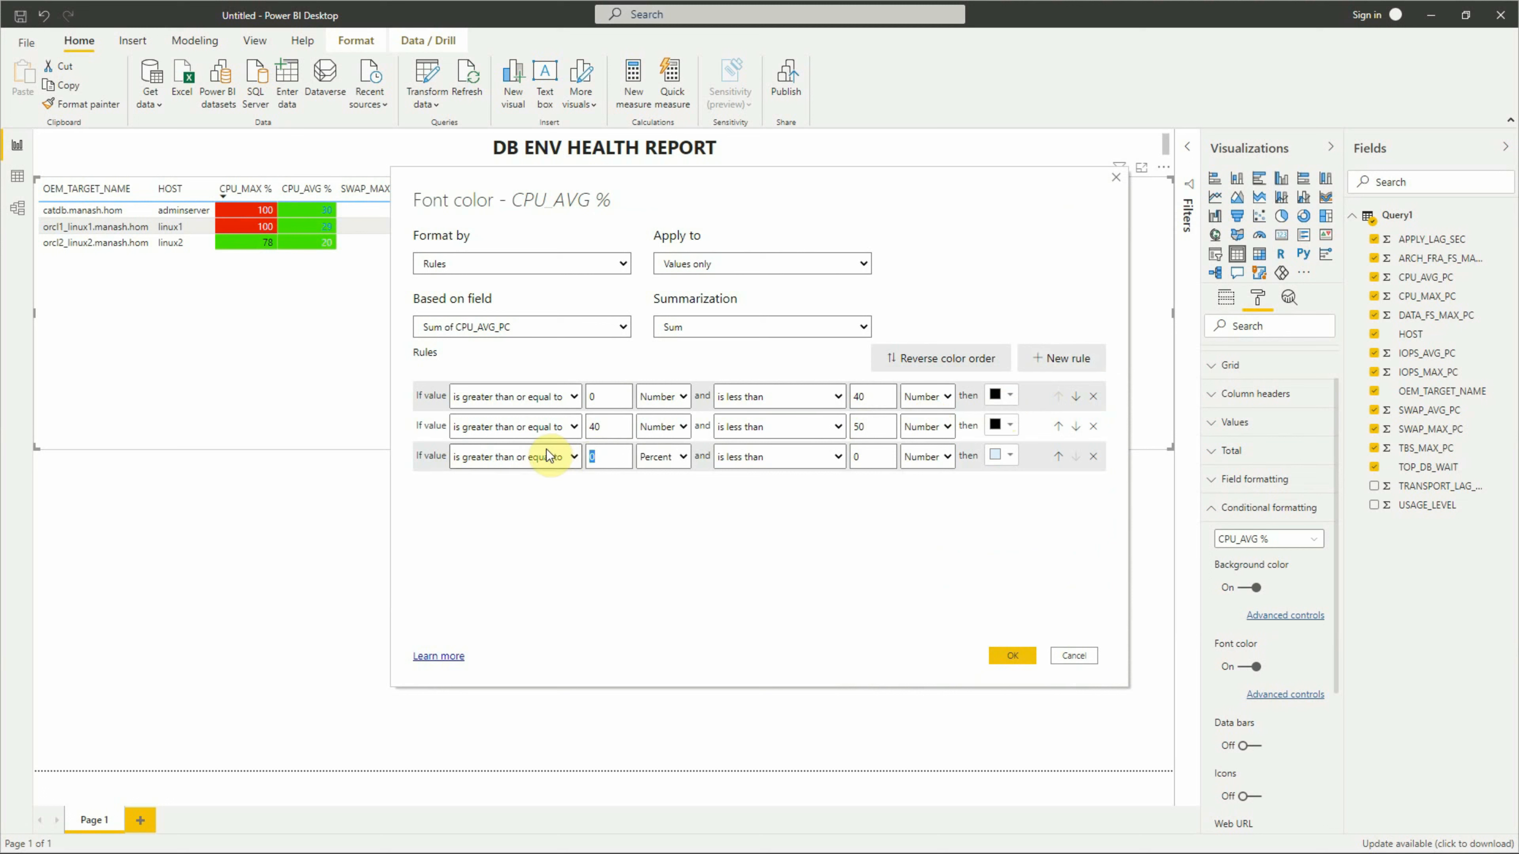
type("50")
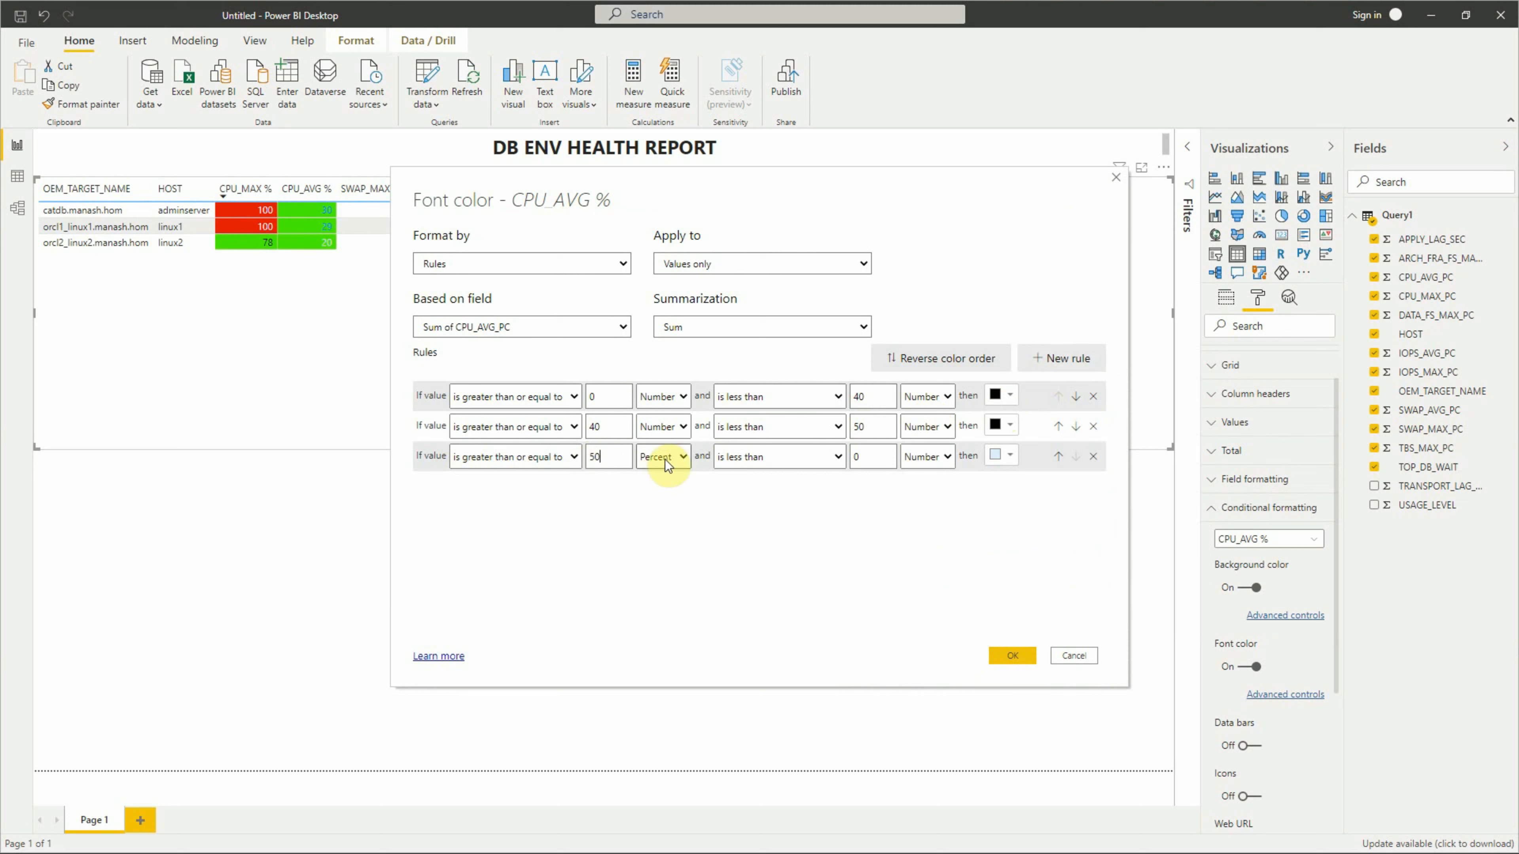
left_click_drag(862, 460, 734, 437)
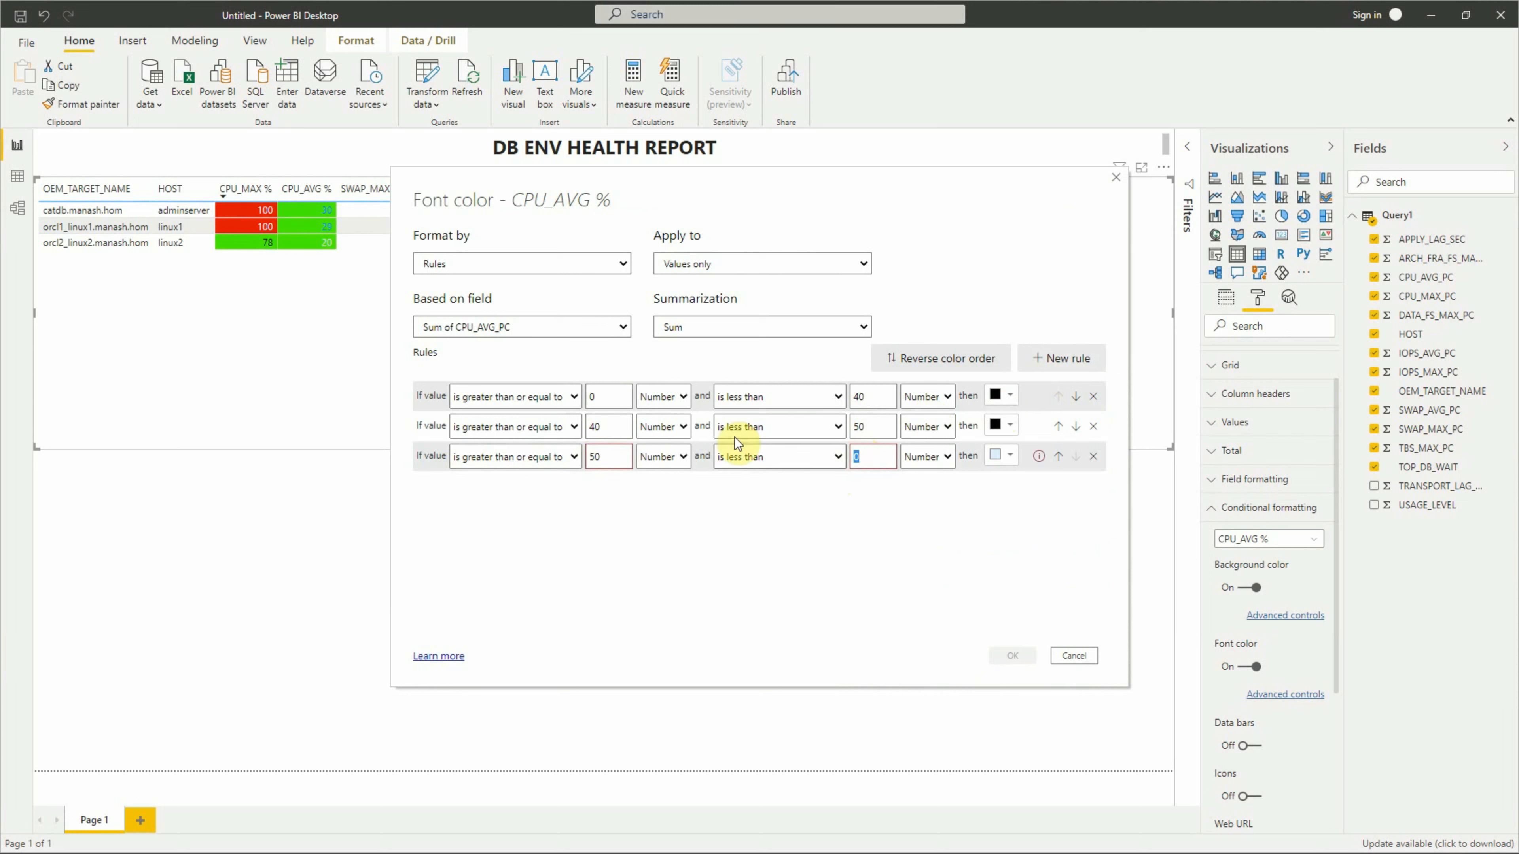
key("BackSpace")
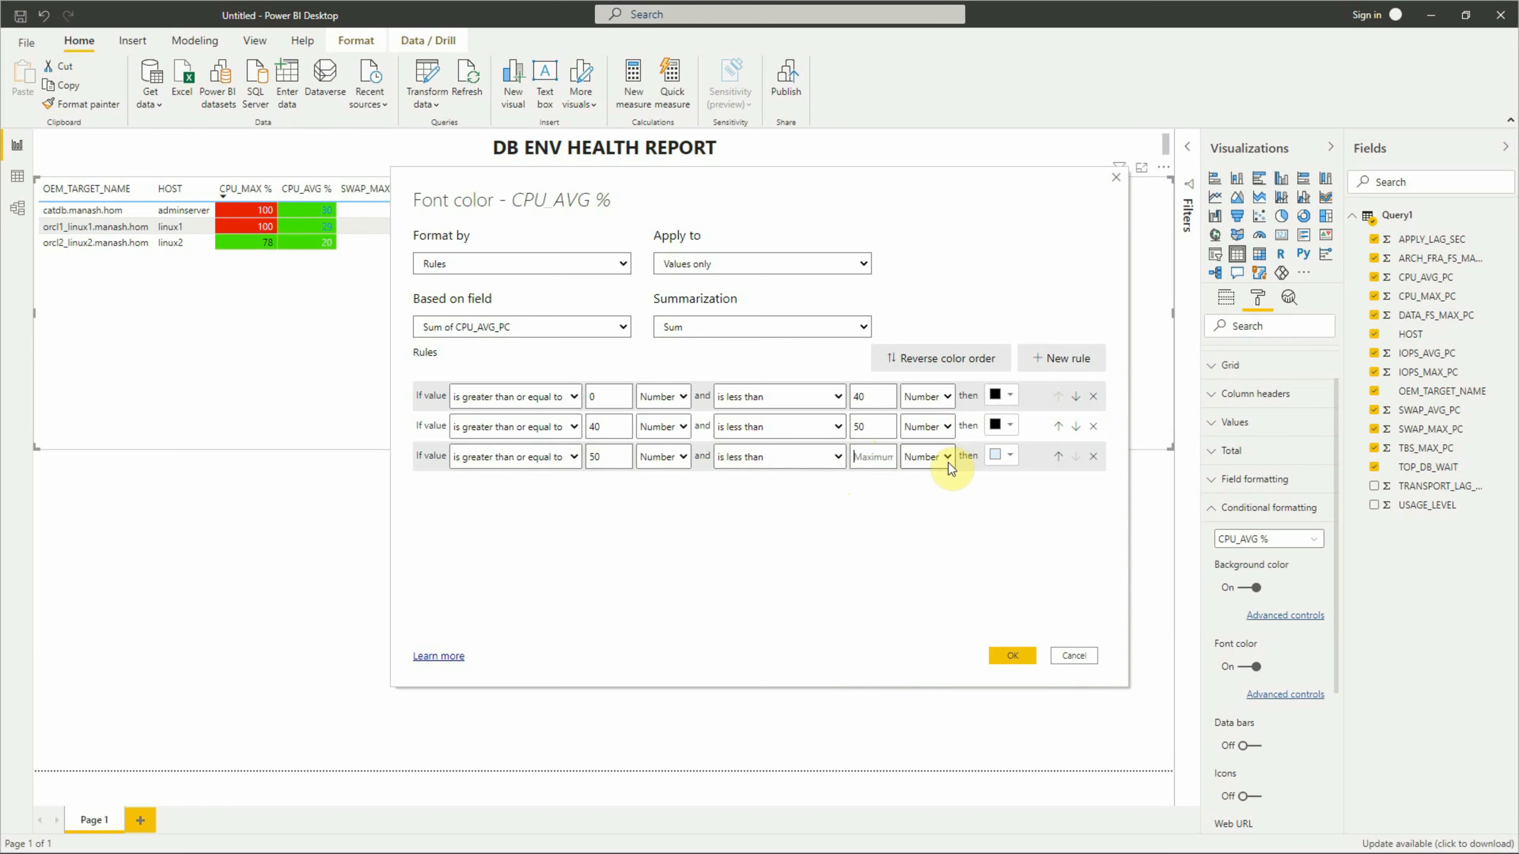
left_click(1007, 459)
left_click(987, 395)
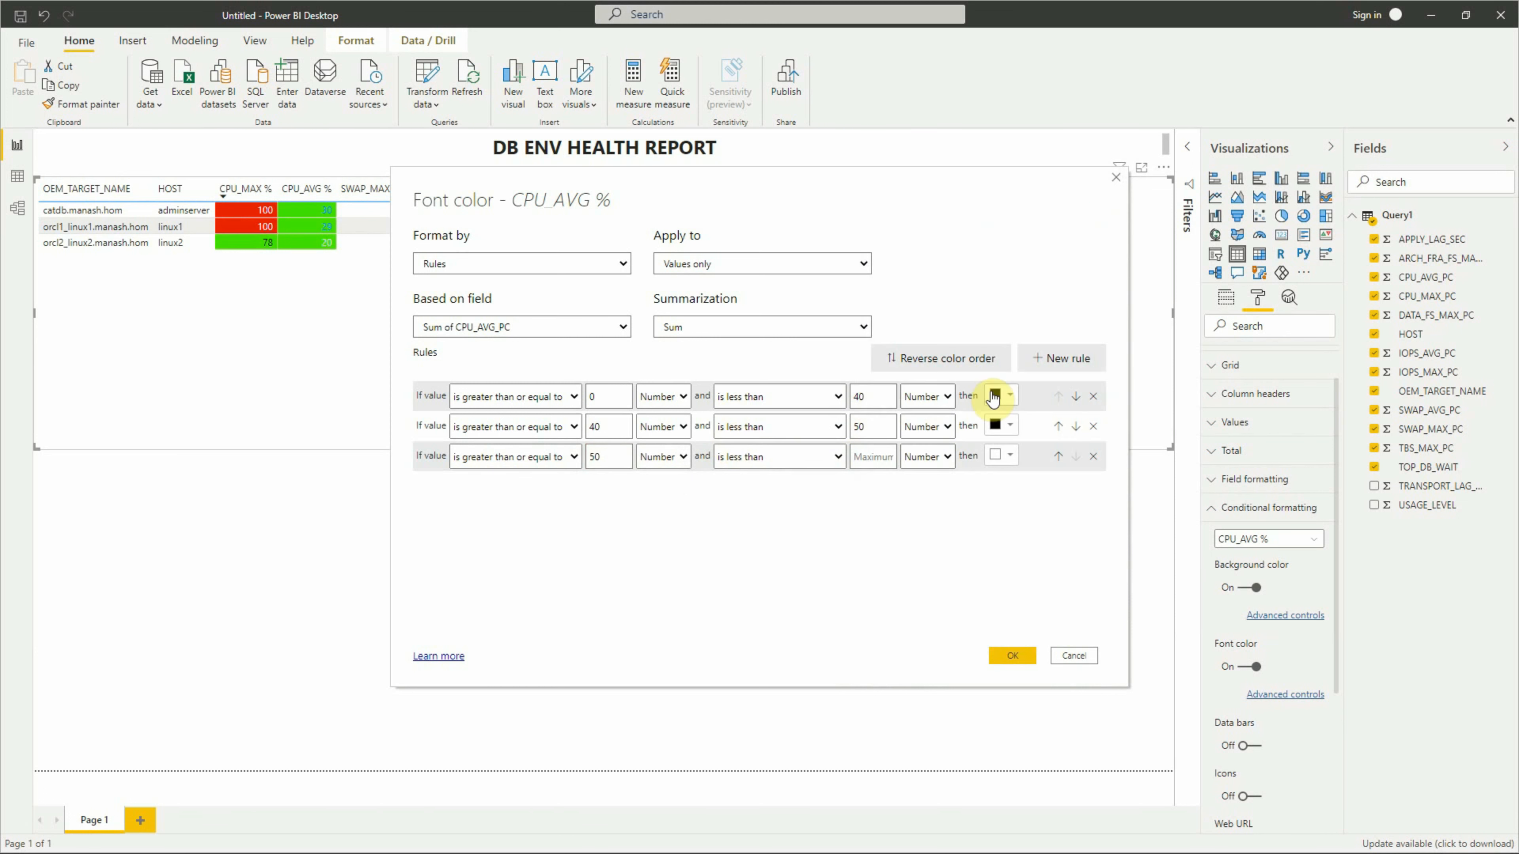
left_click(1011, 656)
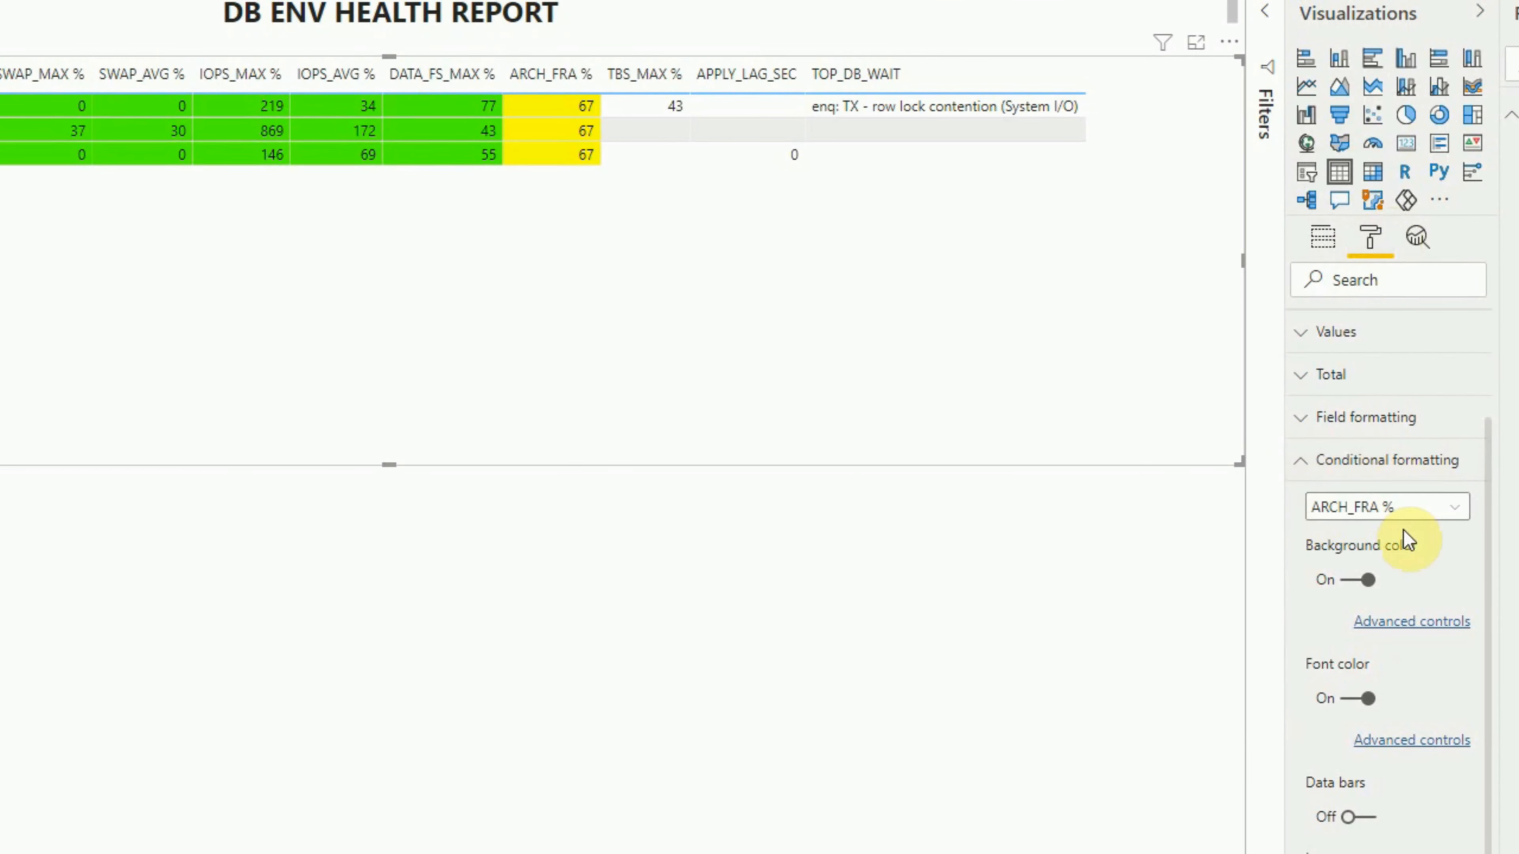
- Select TBS_MAX % for conditional formatting and turn on its background color and font color
left_click(1452, 508)
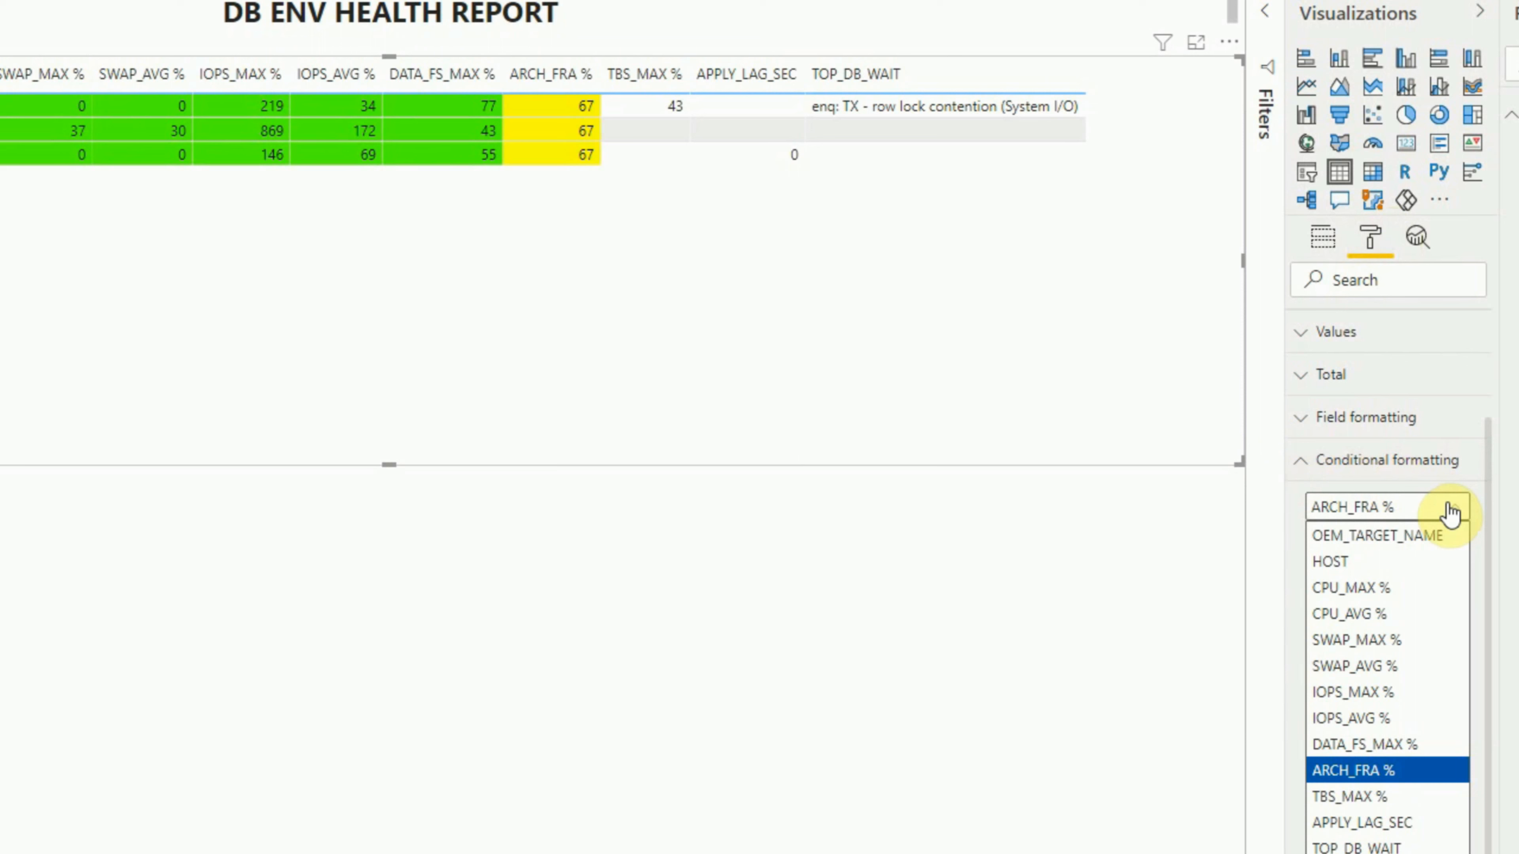
left_click(1363, 798)
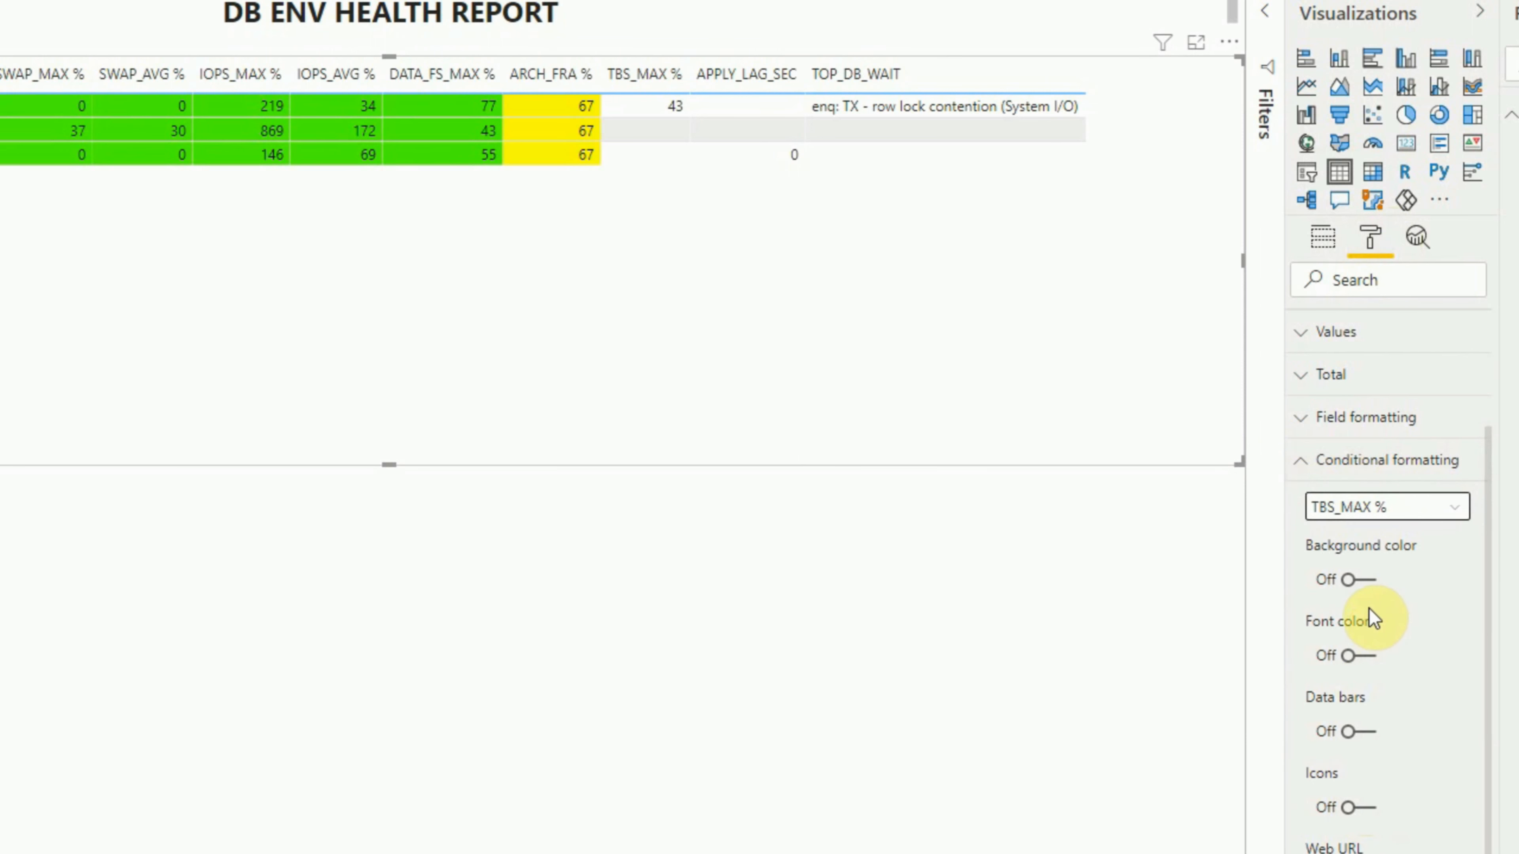
left_click(1350, 581)
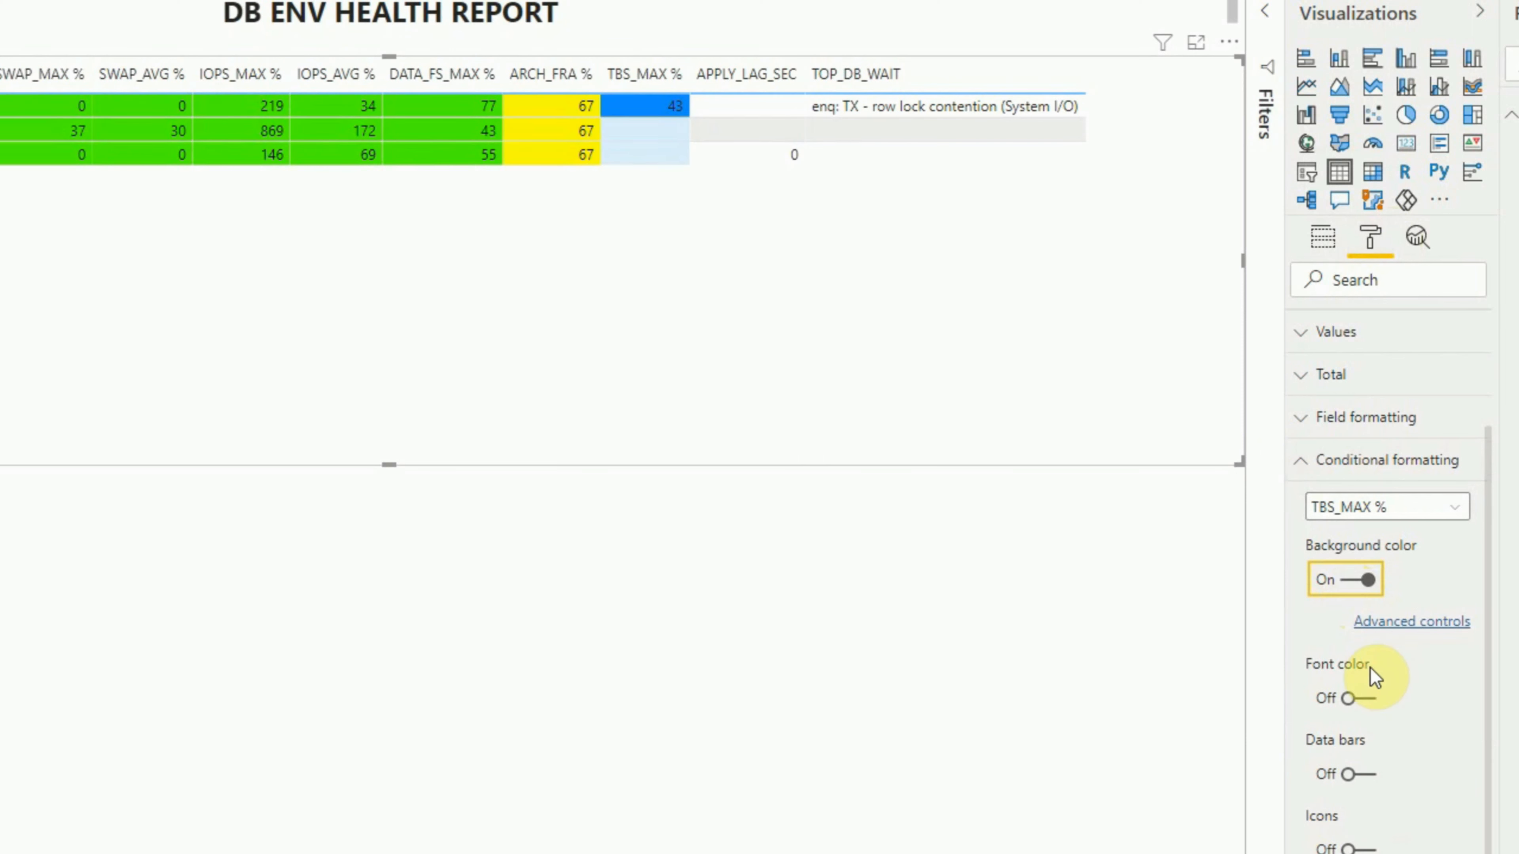
left_click(1351, 699)
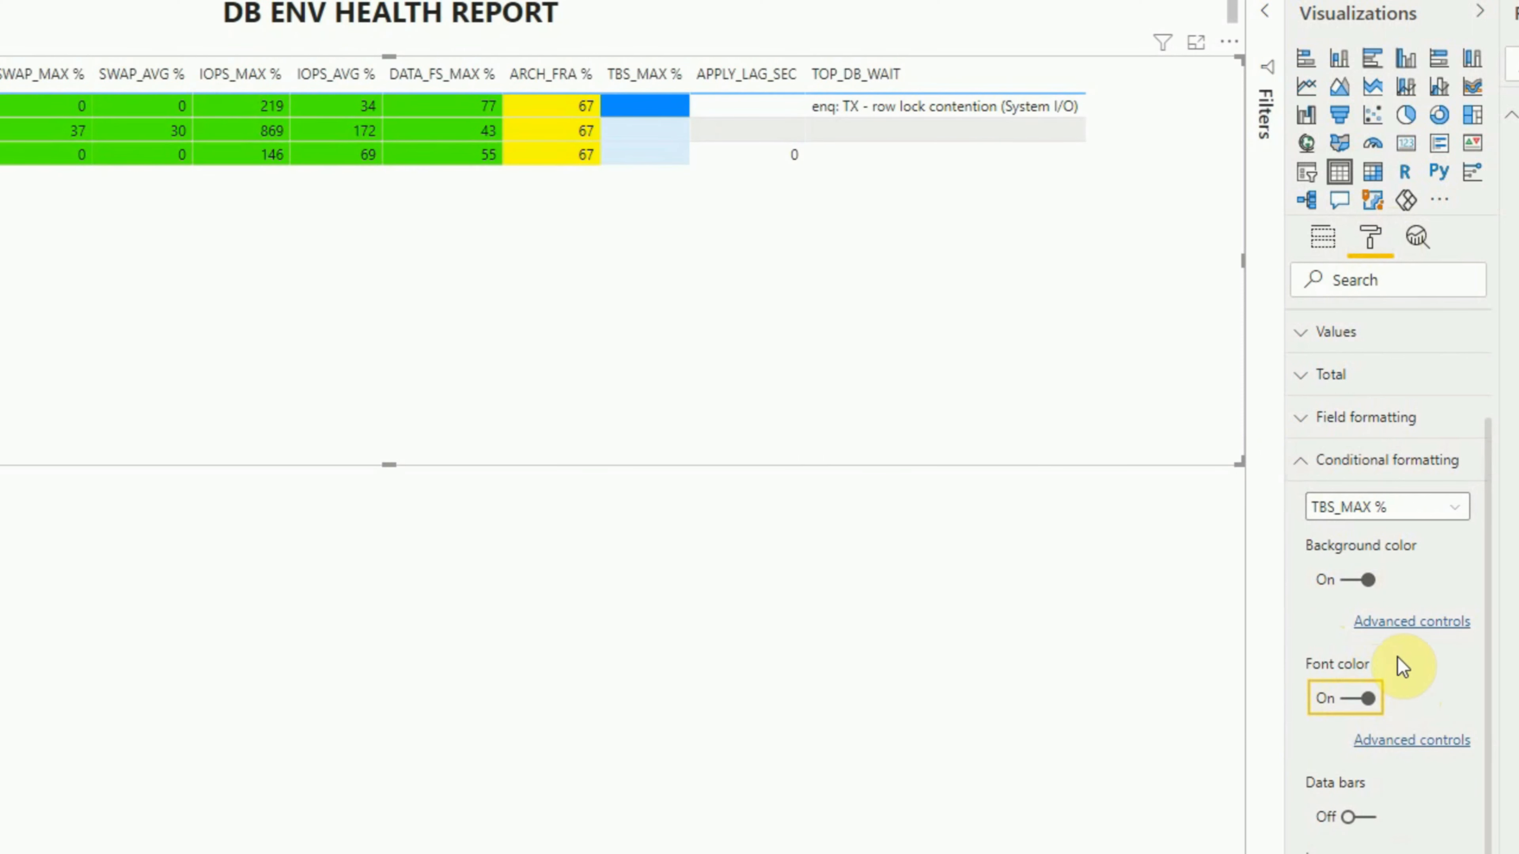
- Open the advanced background color settings for TBS_MAX %, formatting by Rules based on the USAGE_LEVEL field
left_click(1399, 624)
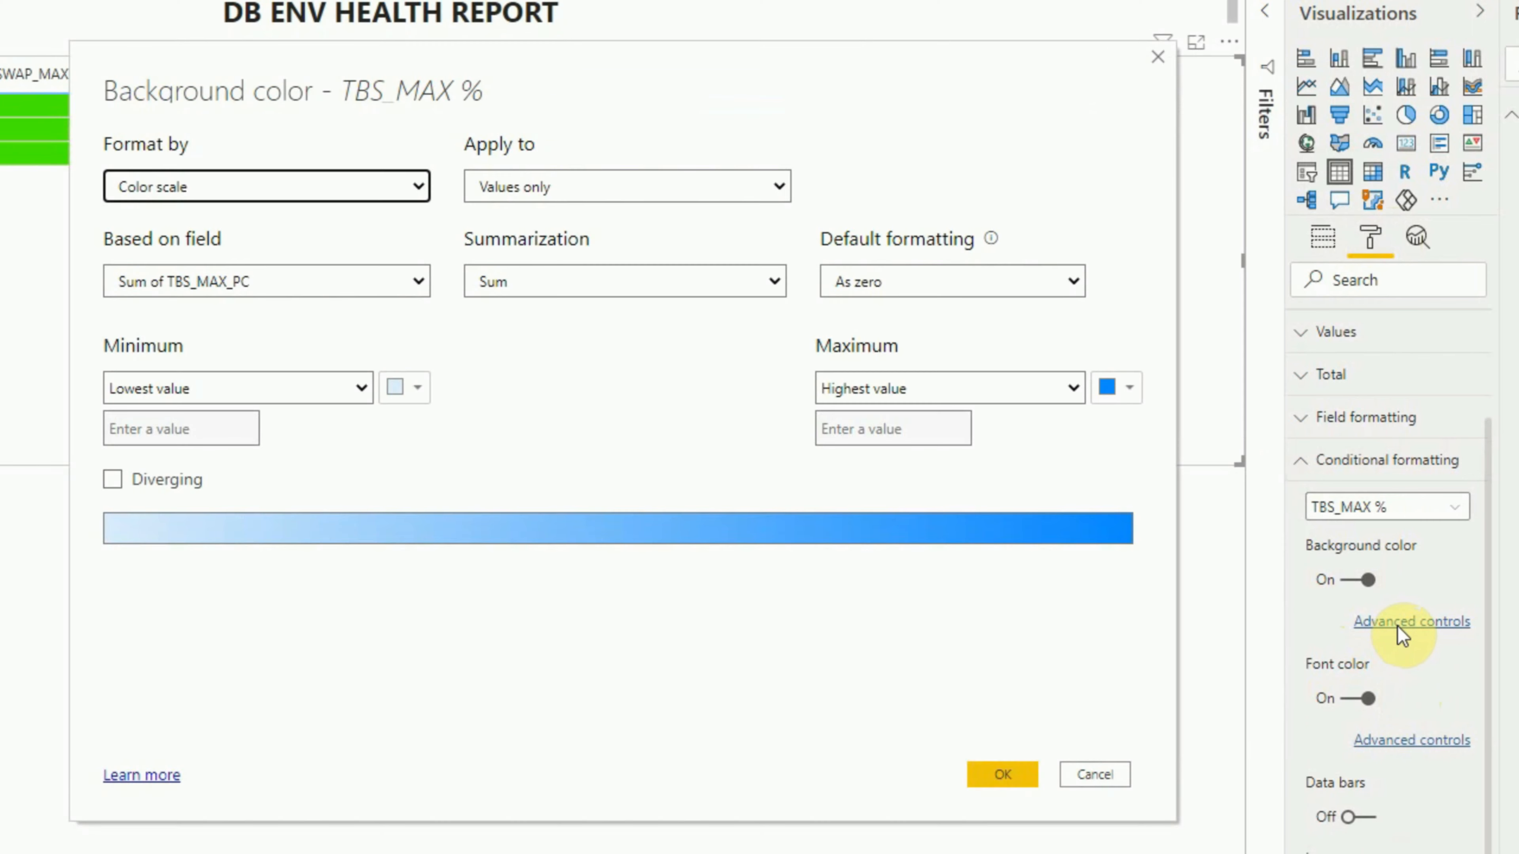
left_click(230, 190)
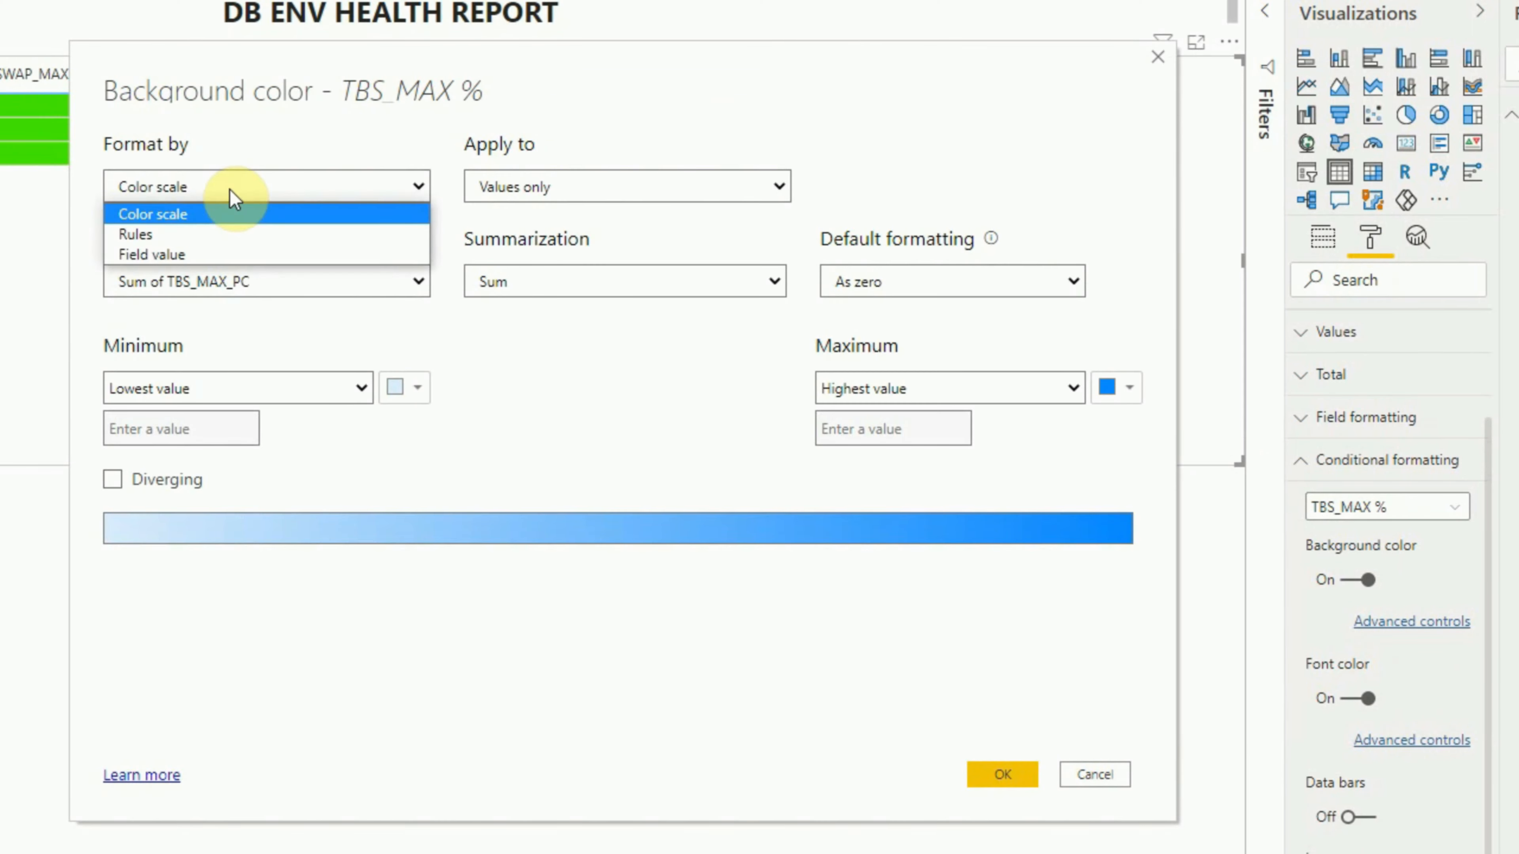
left_click(197, 233)
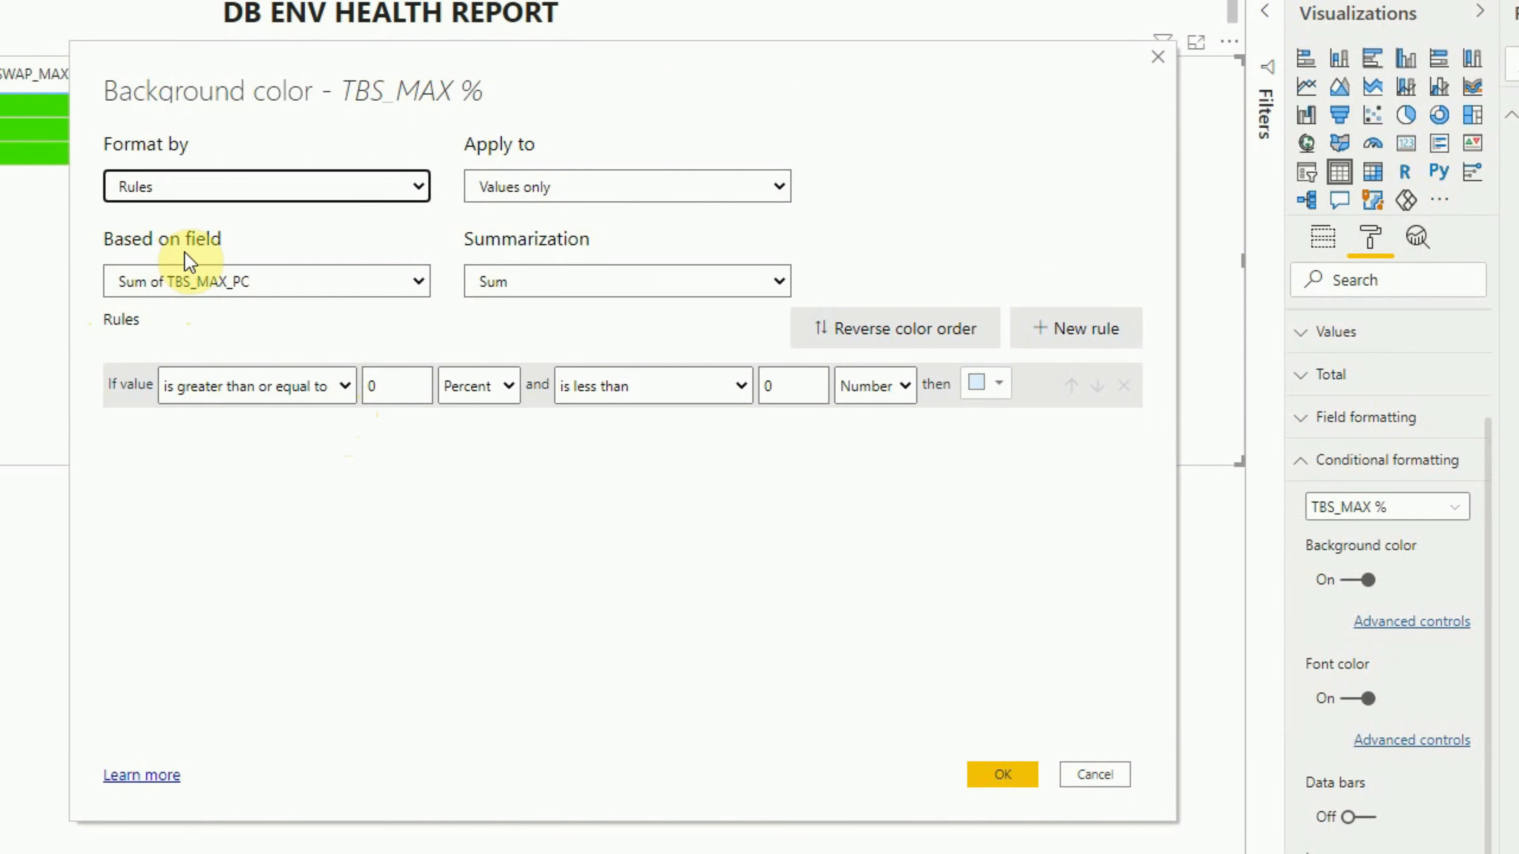
left_click(417, 284)
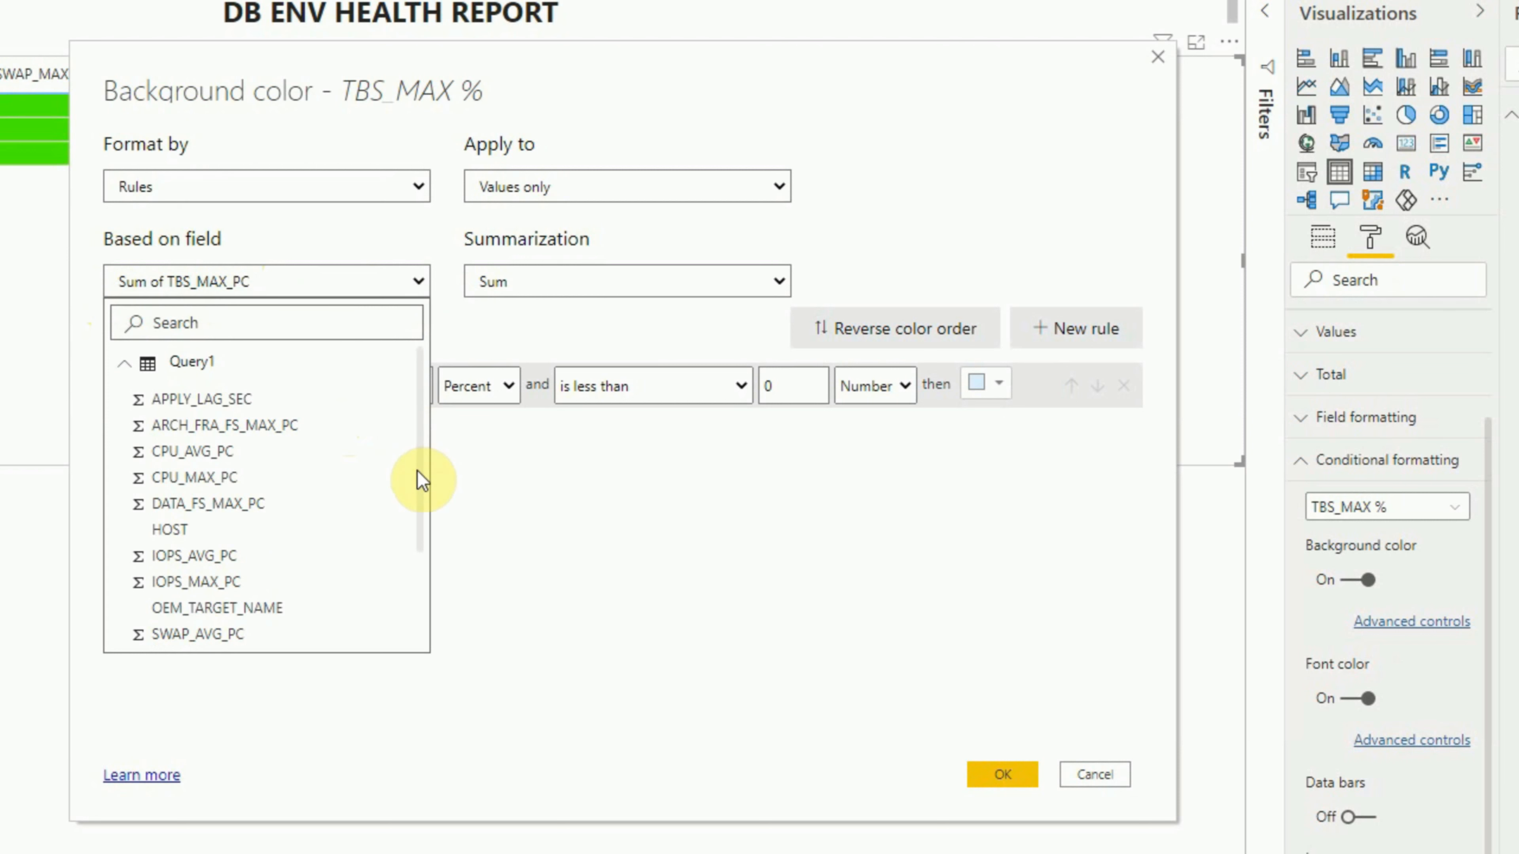
left_click_drag(424, 482, 420, 597)
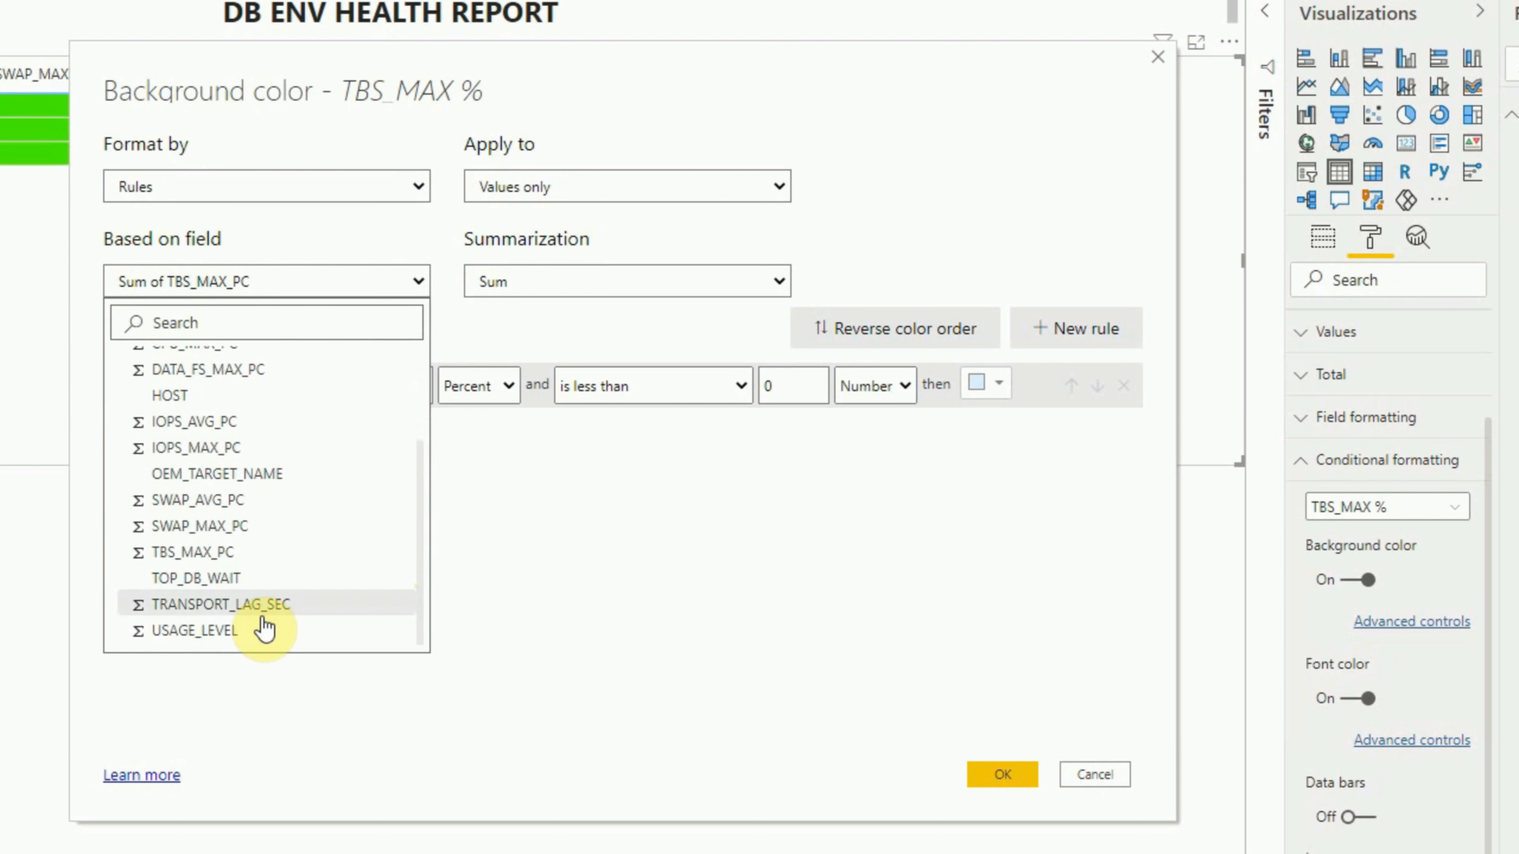
left_click(248, 631)
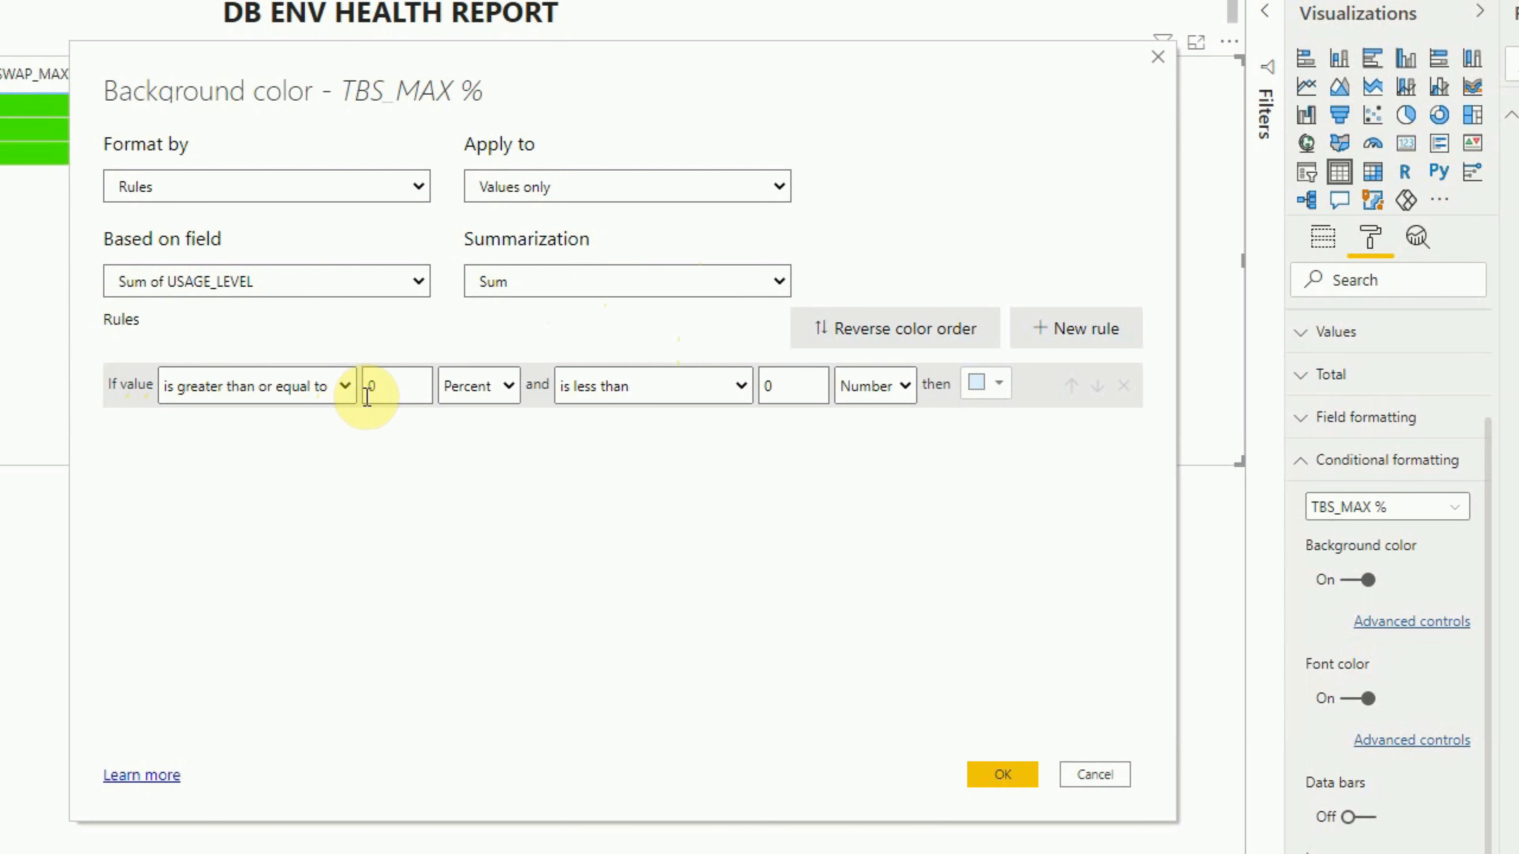
- Set the first background rule to color USAGE_LEVEL values from 0 to less than 1 green, with both limits as Number
left_click(467, 395)
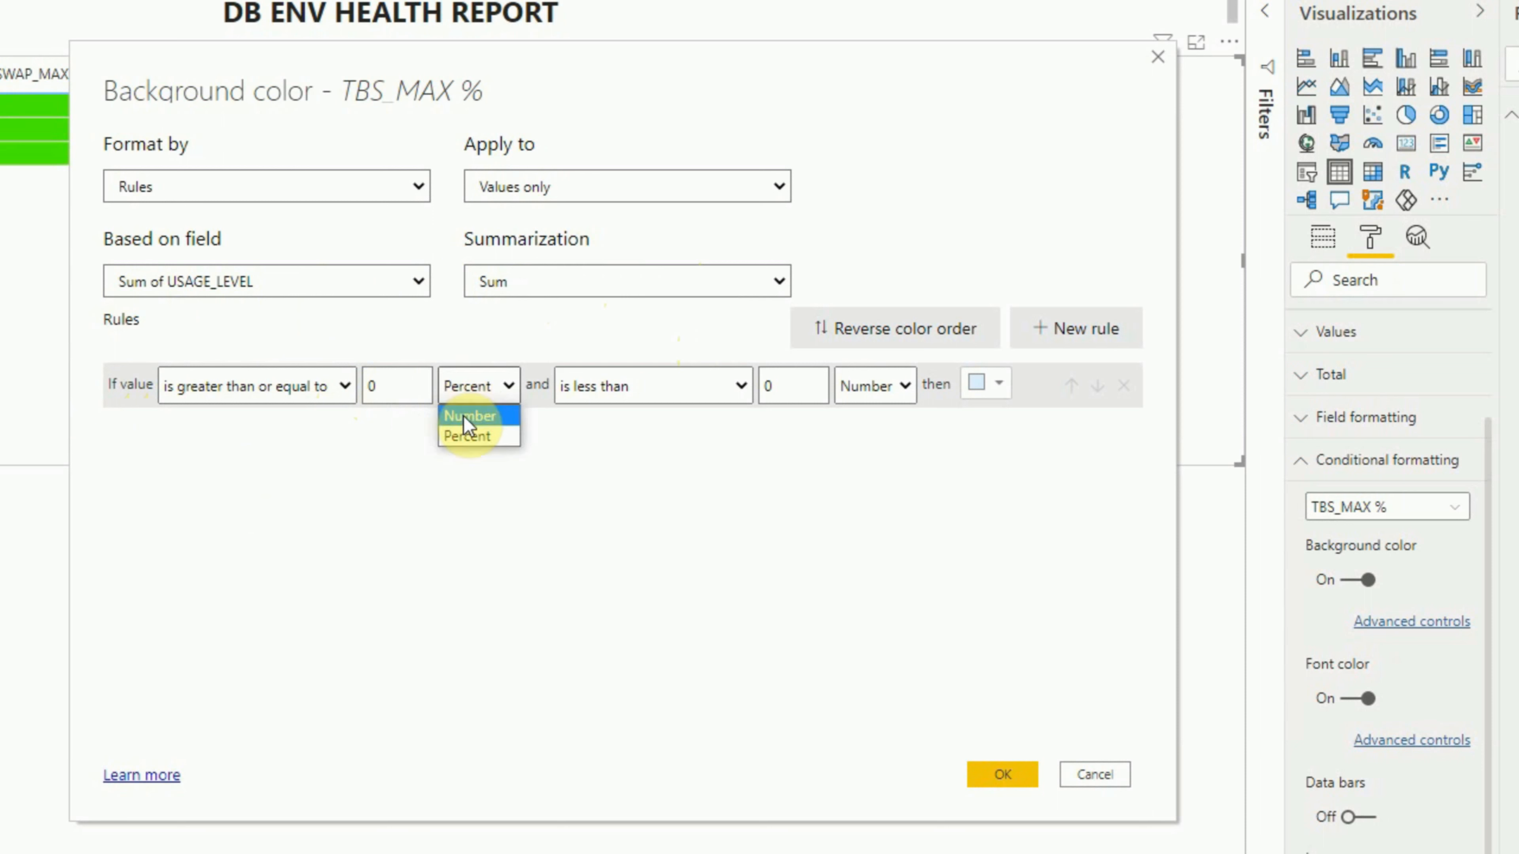
left_click(470, 413)
left_click(791, 387)
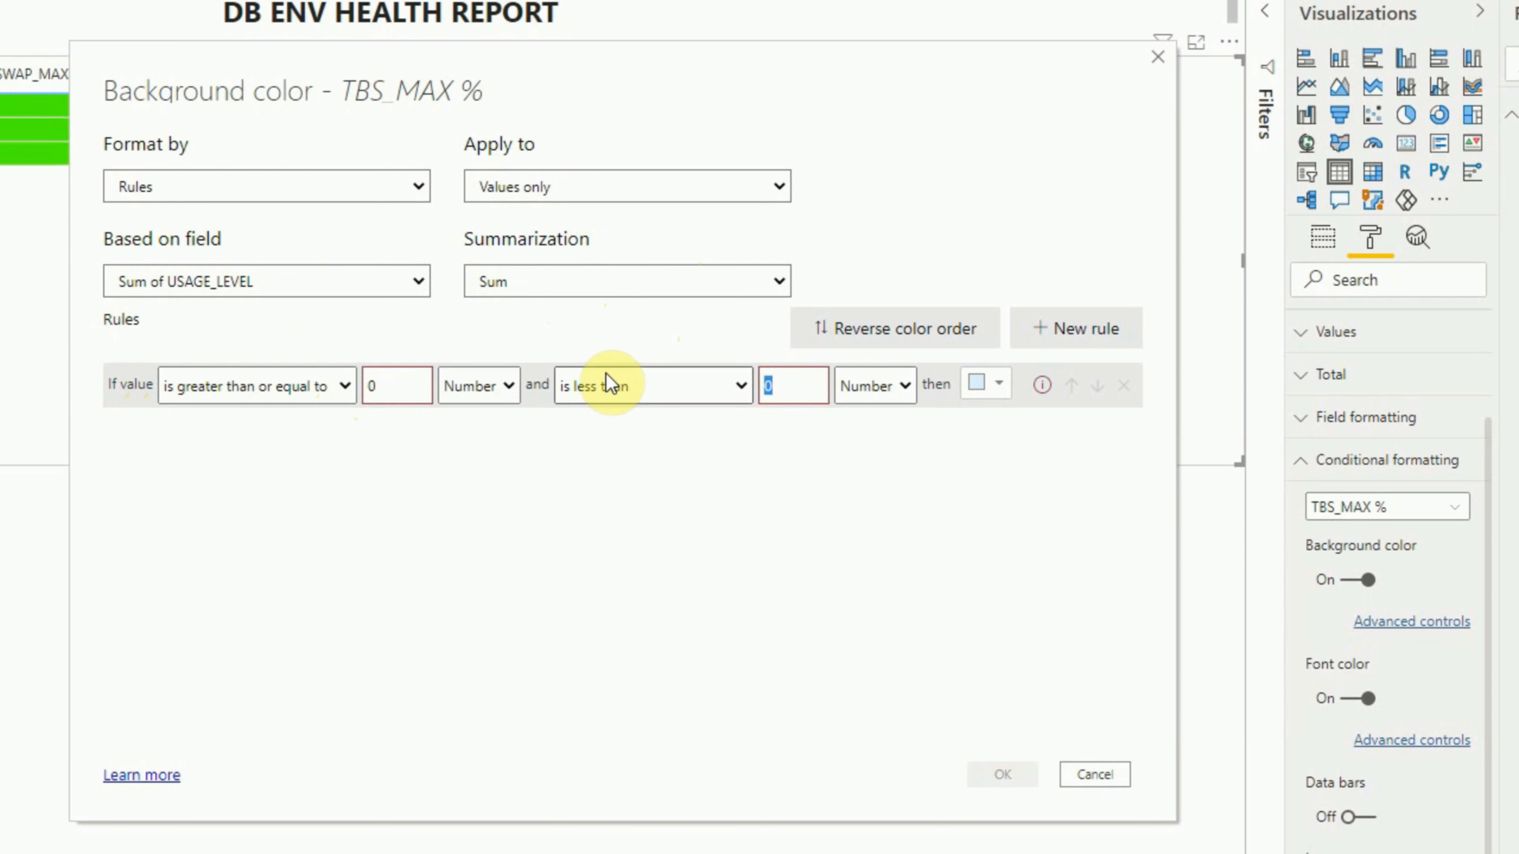
type("1")
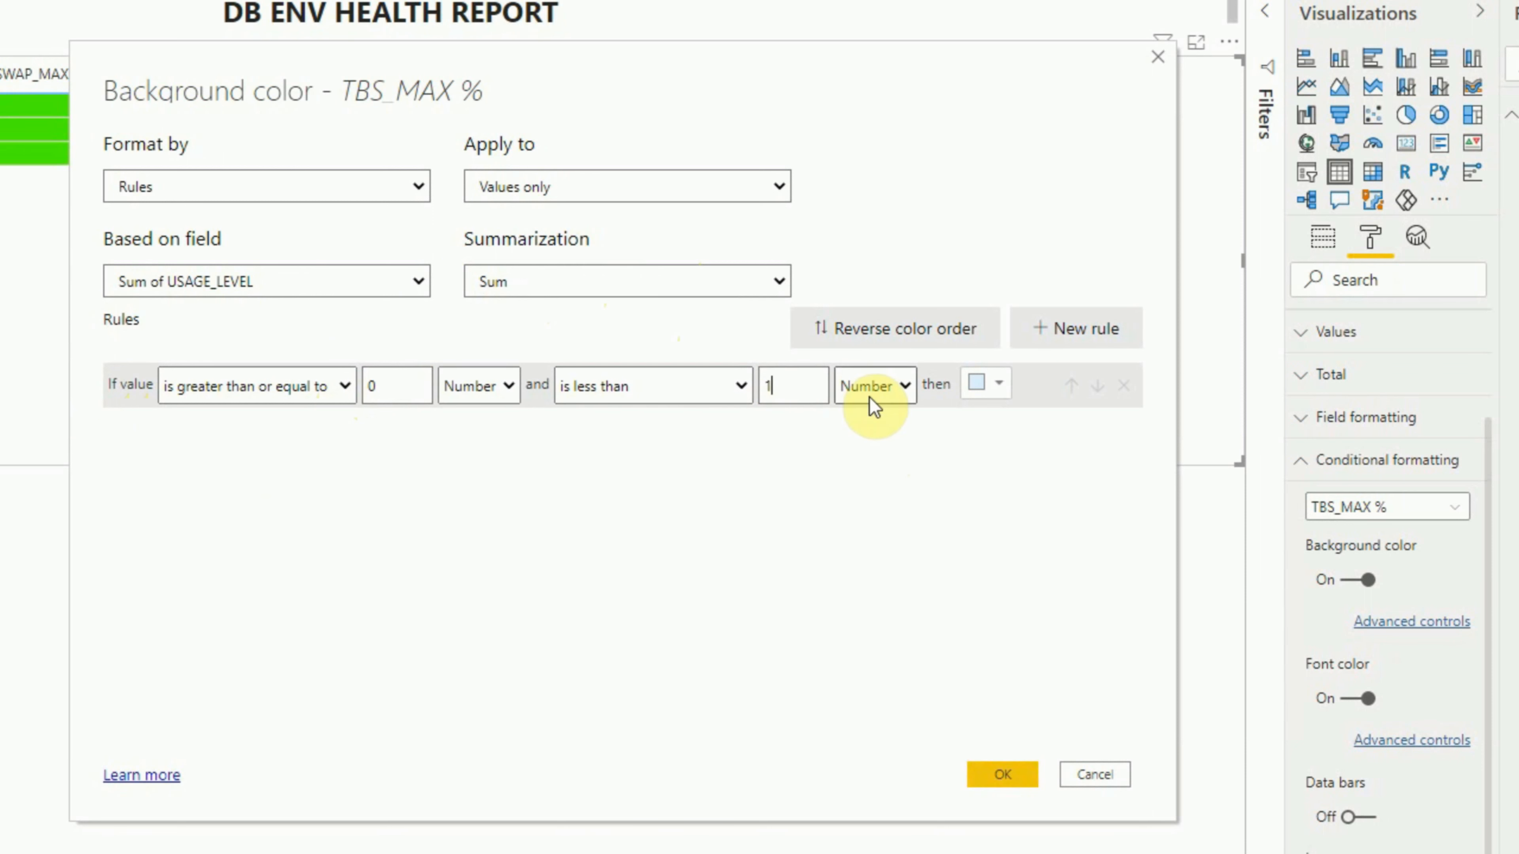
left_click(989, 384)
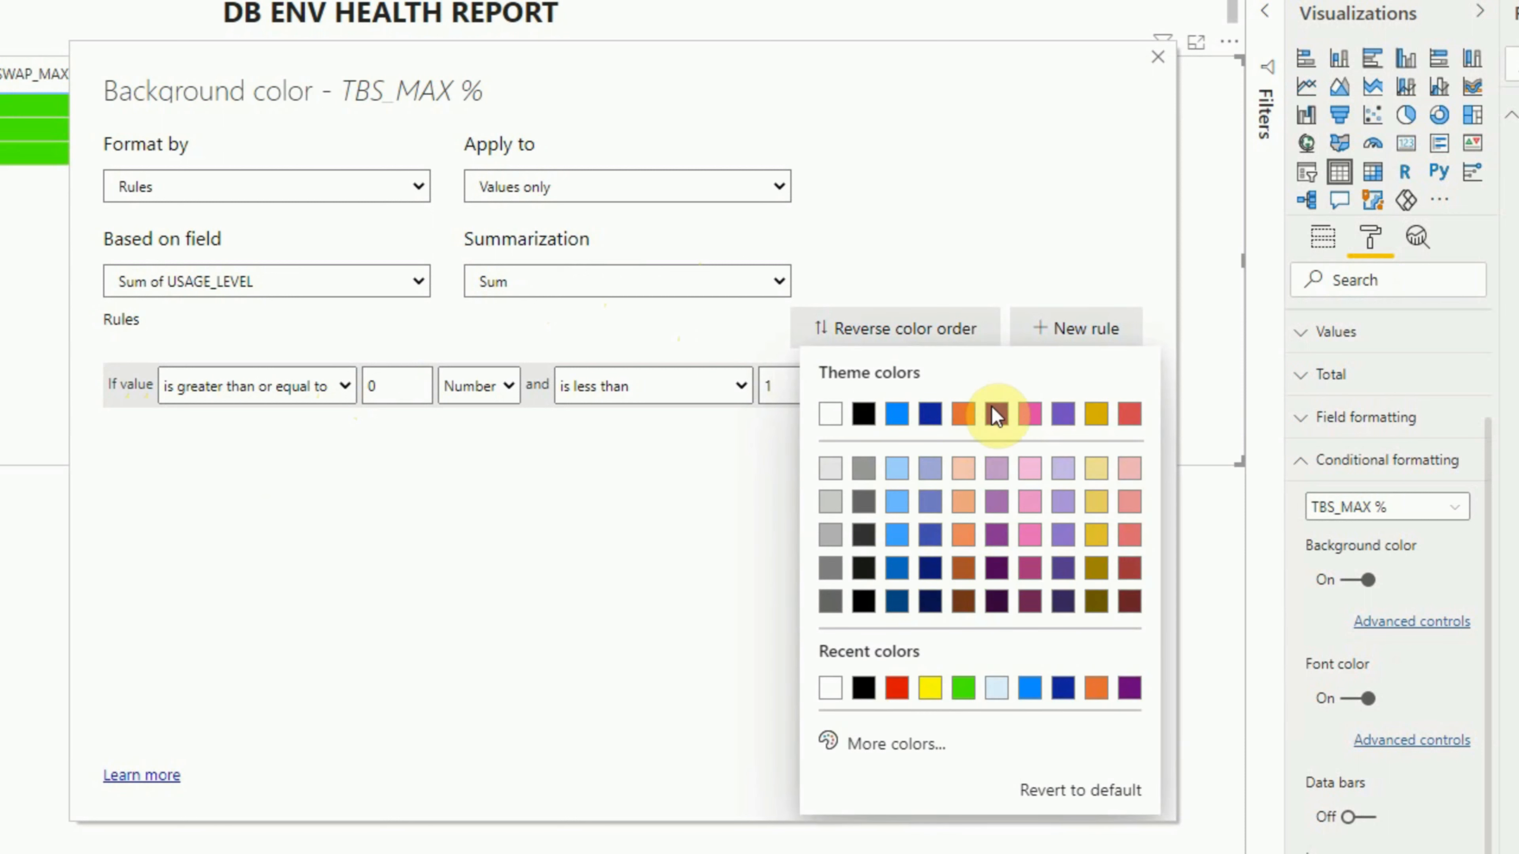
left_click(962, 688)
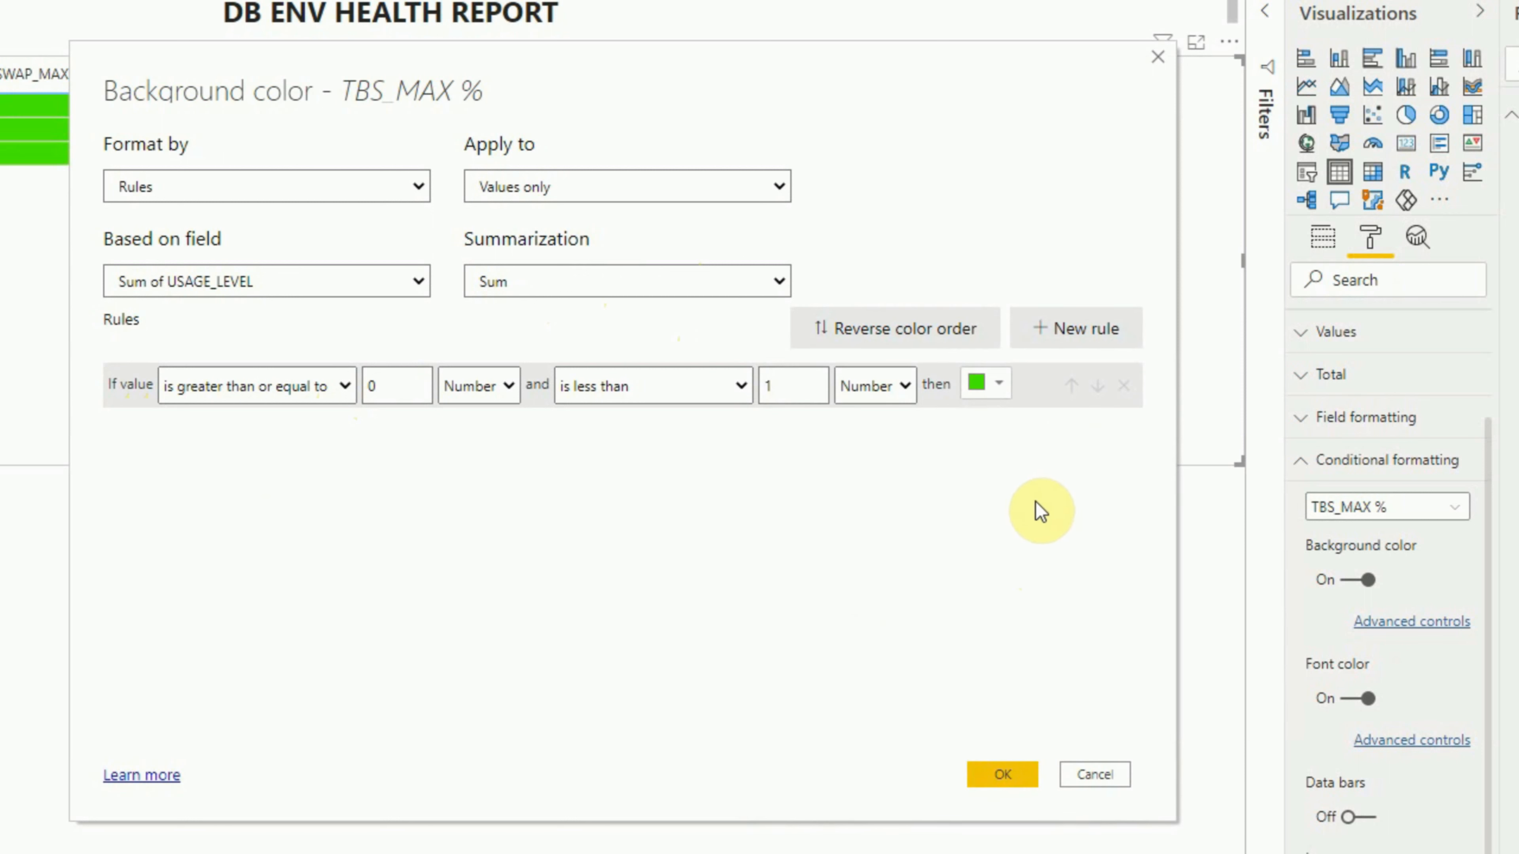
- Add a second background rule coloring USAGE_LEVEL values from 1 to less than 2 yellow, with both limits as Number
left_click(1061, 332)
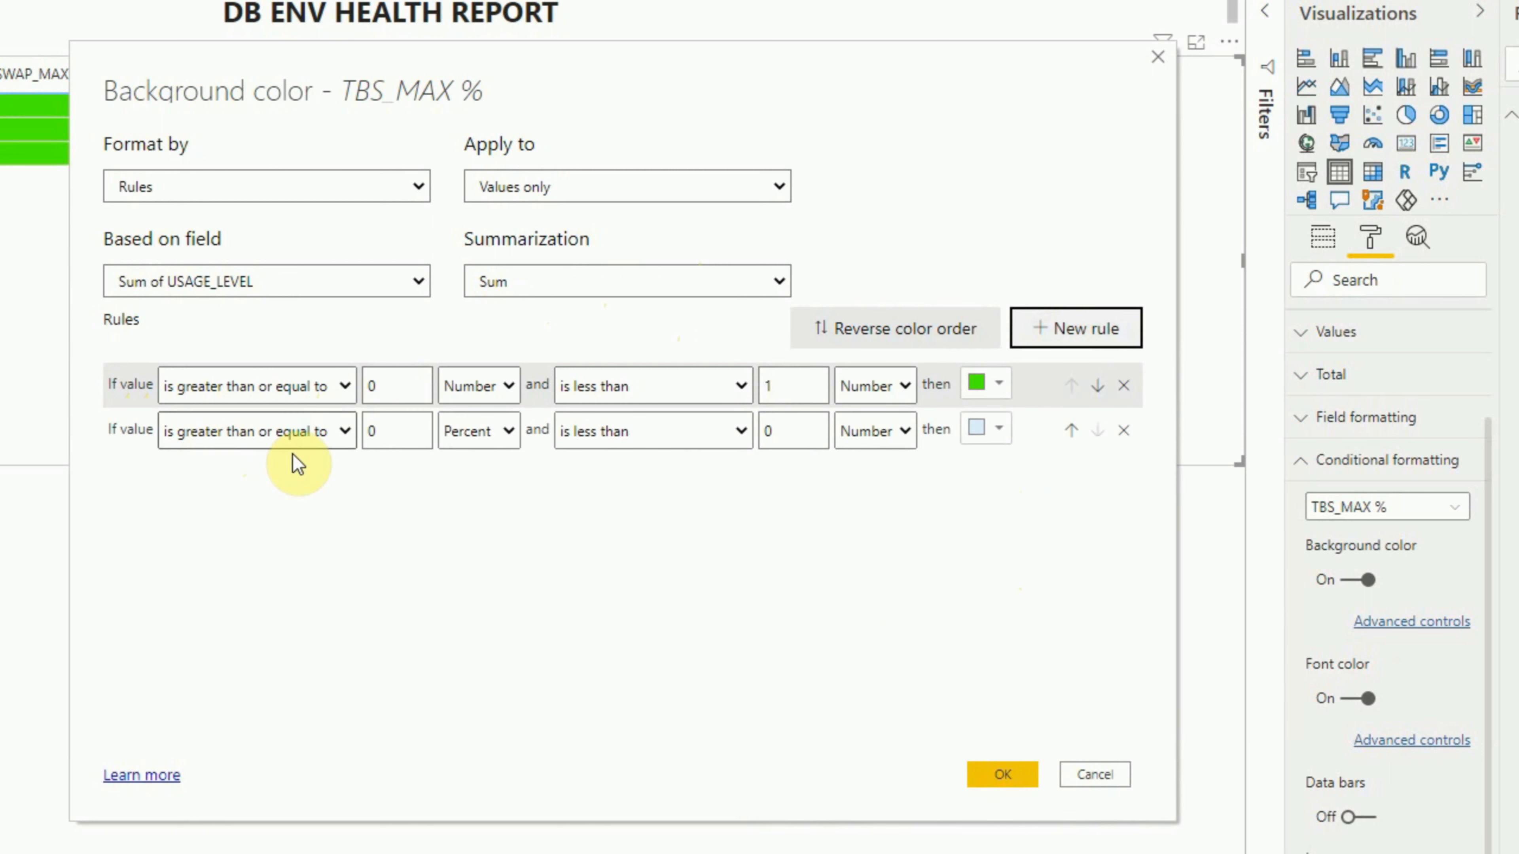
left_click(395, 432)
key("BackSpace")
type("1")
left_click(502, 434)
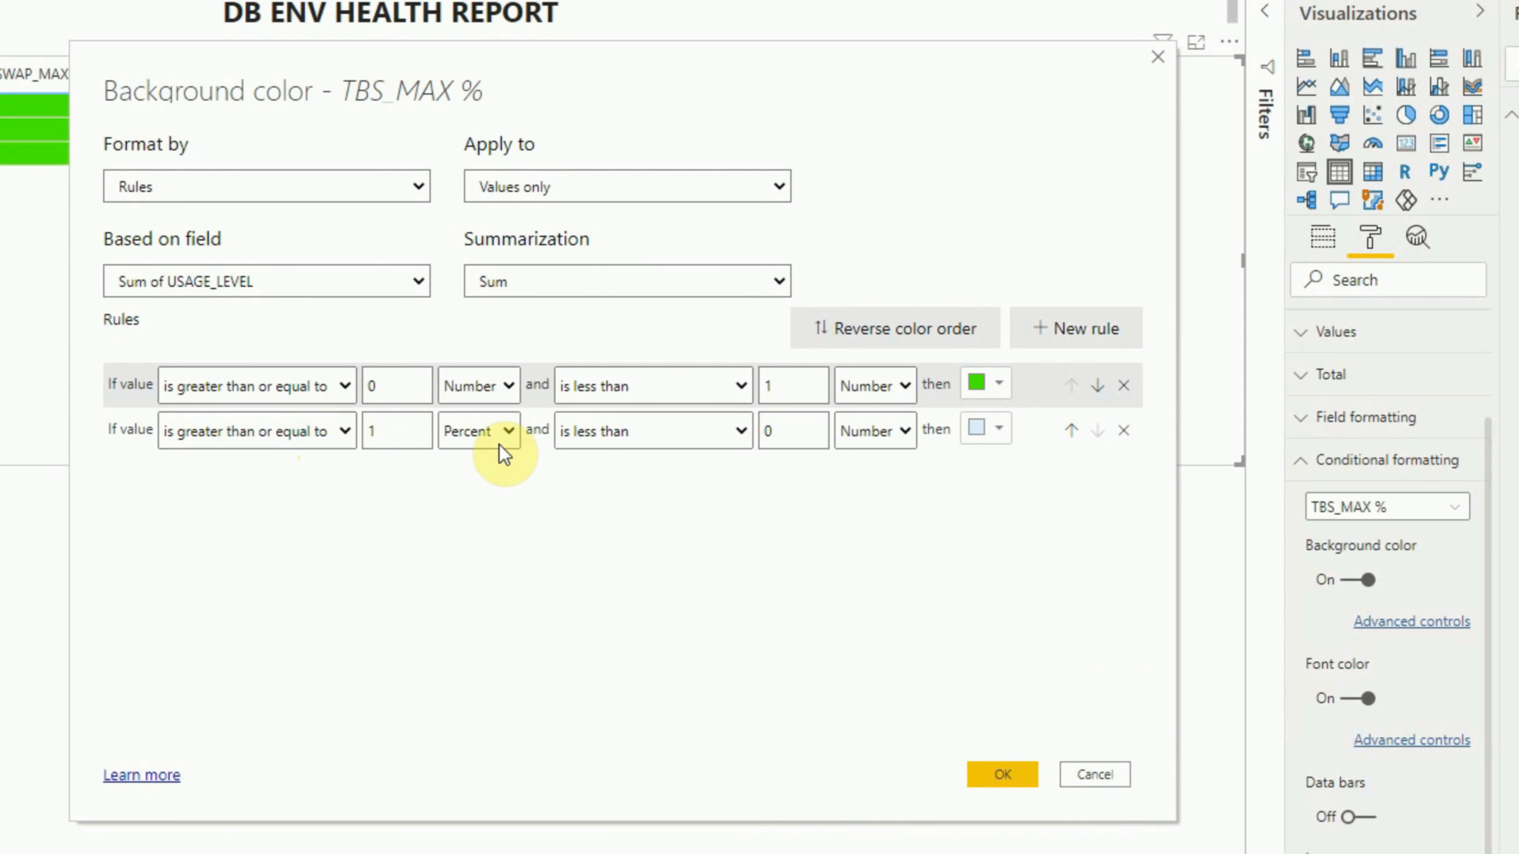
left_click(473, 462)
double_click(767, 431)
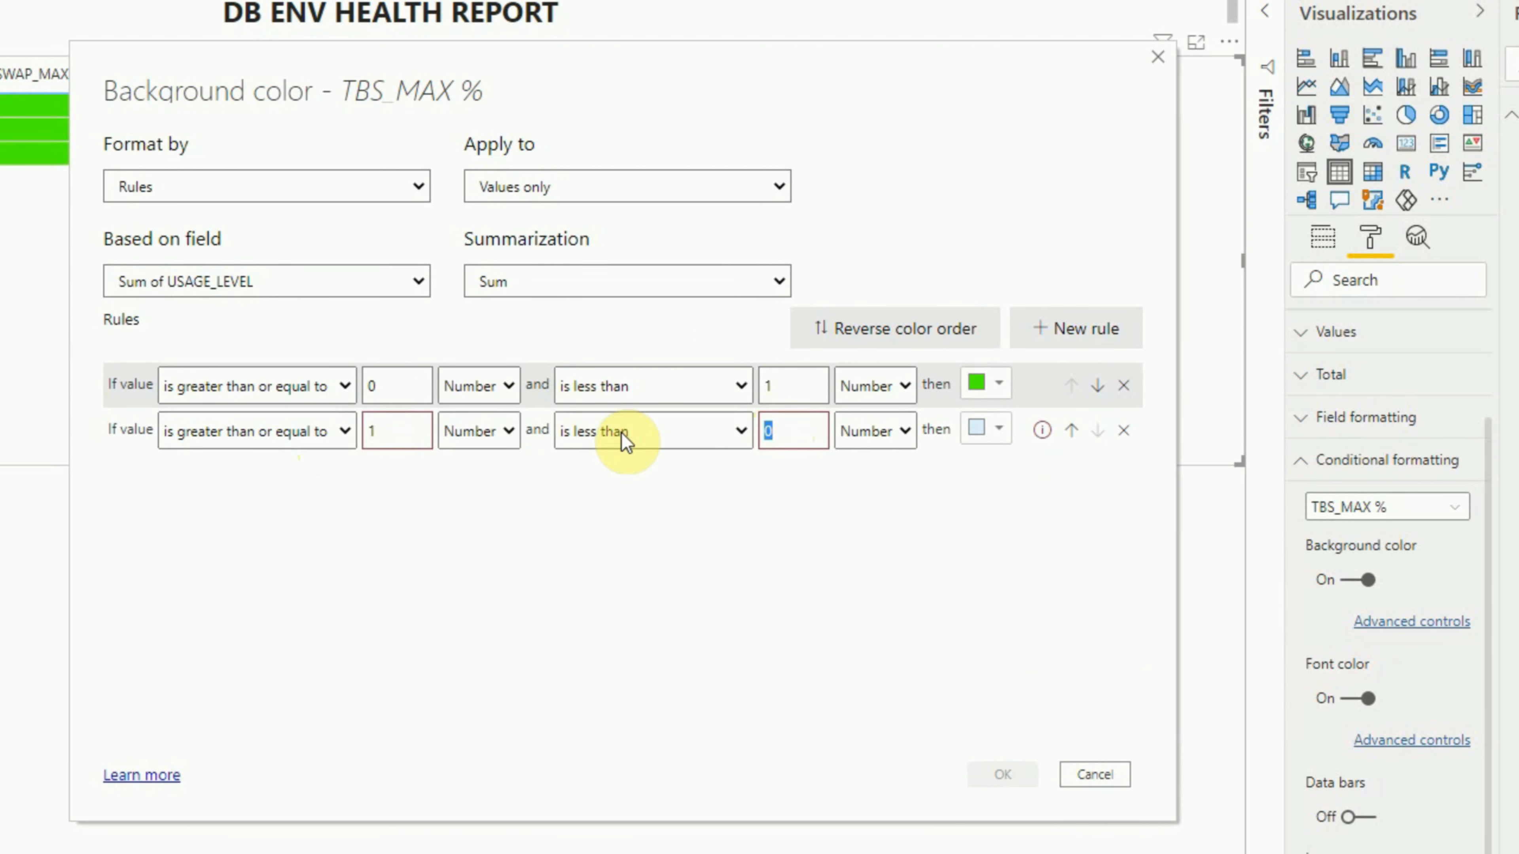
type("2")
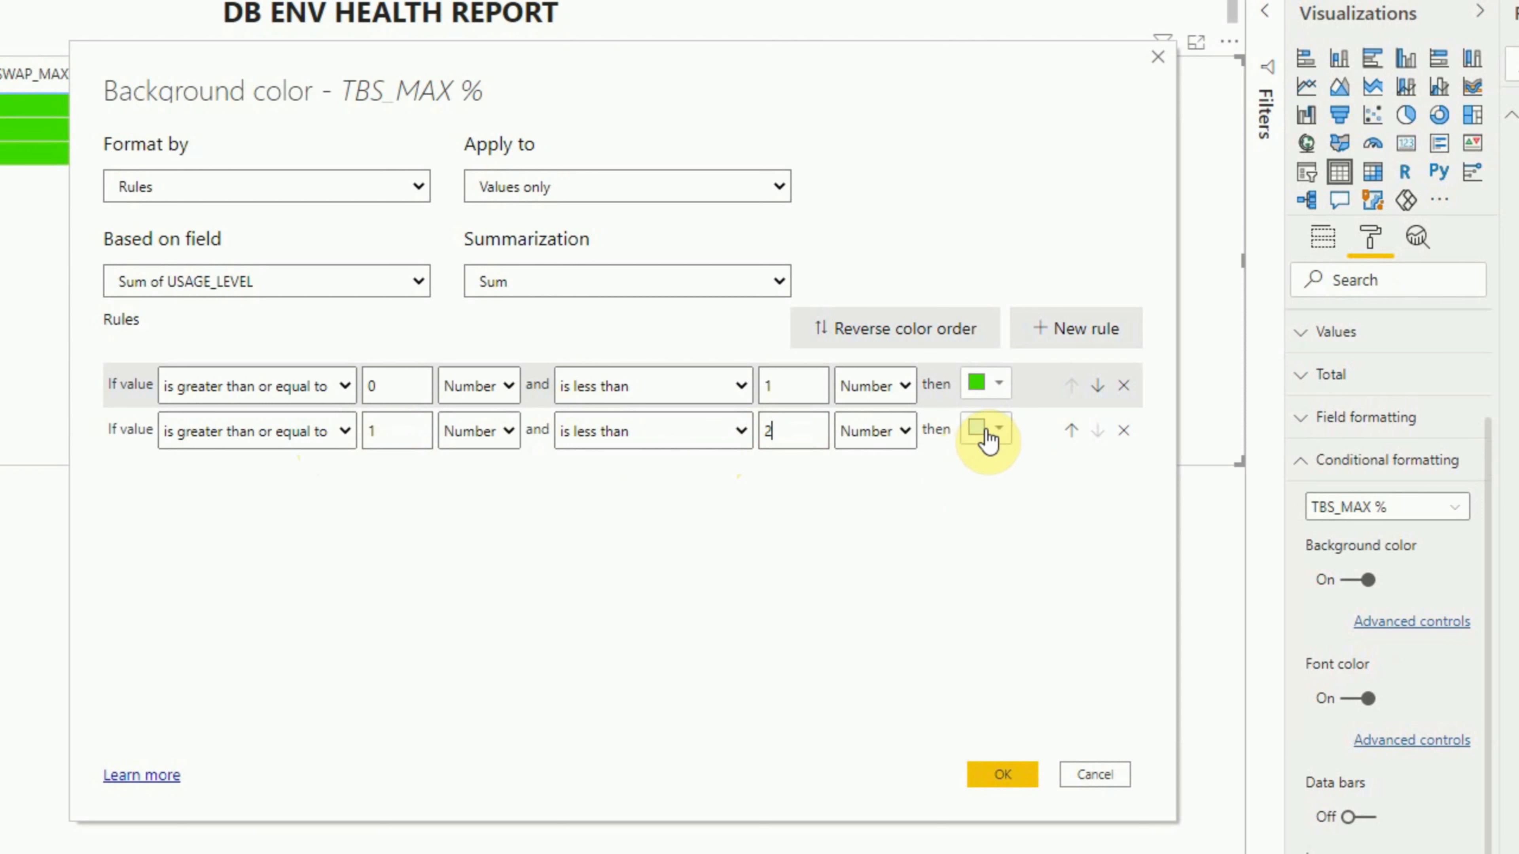
left_click(986, 428)
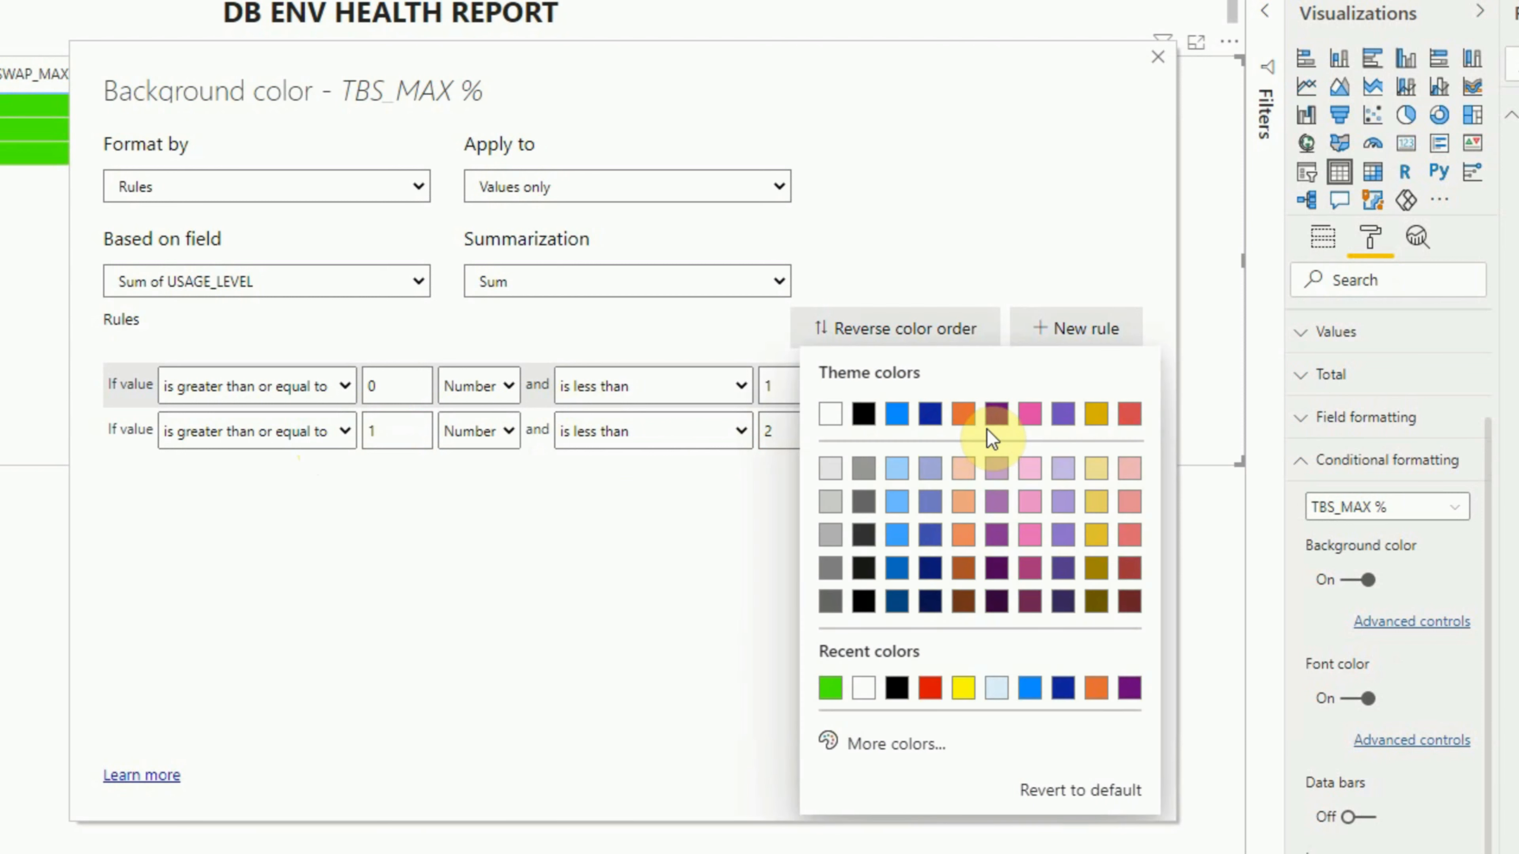
left_click(963, 688)
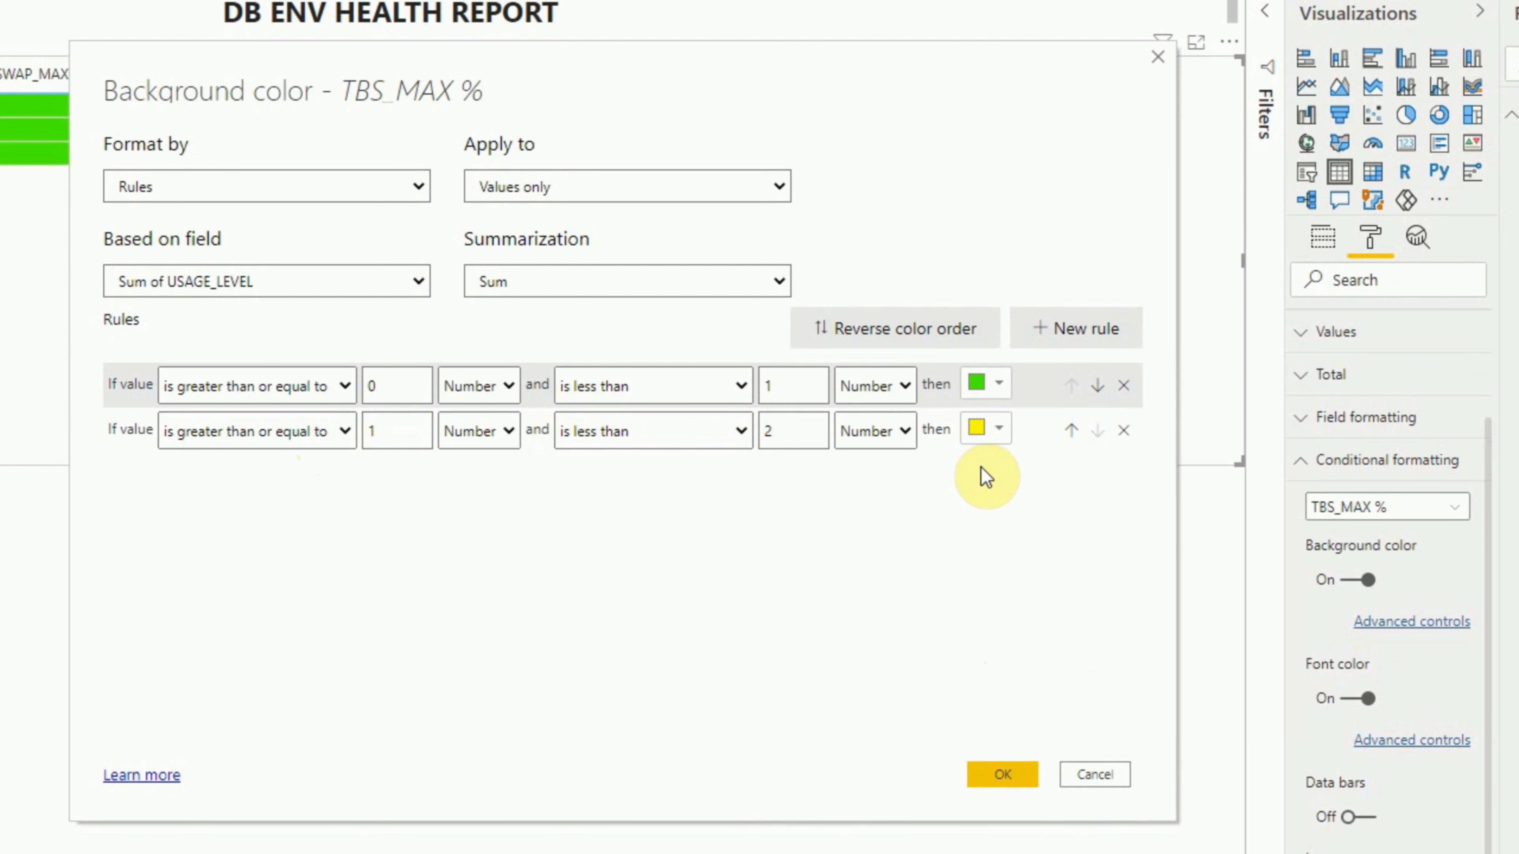
- Add a third background rule coloring values of at least 2 (Number) red, with a blank upper limit, and apply the rules to TBS_MAX %
left_click(1095, 328)
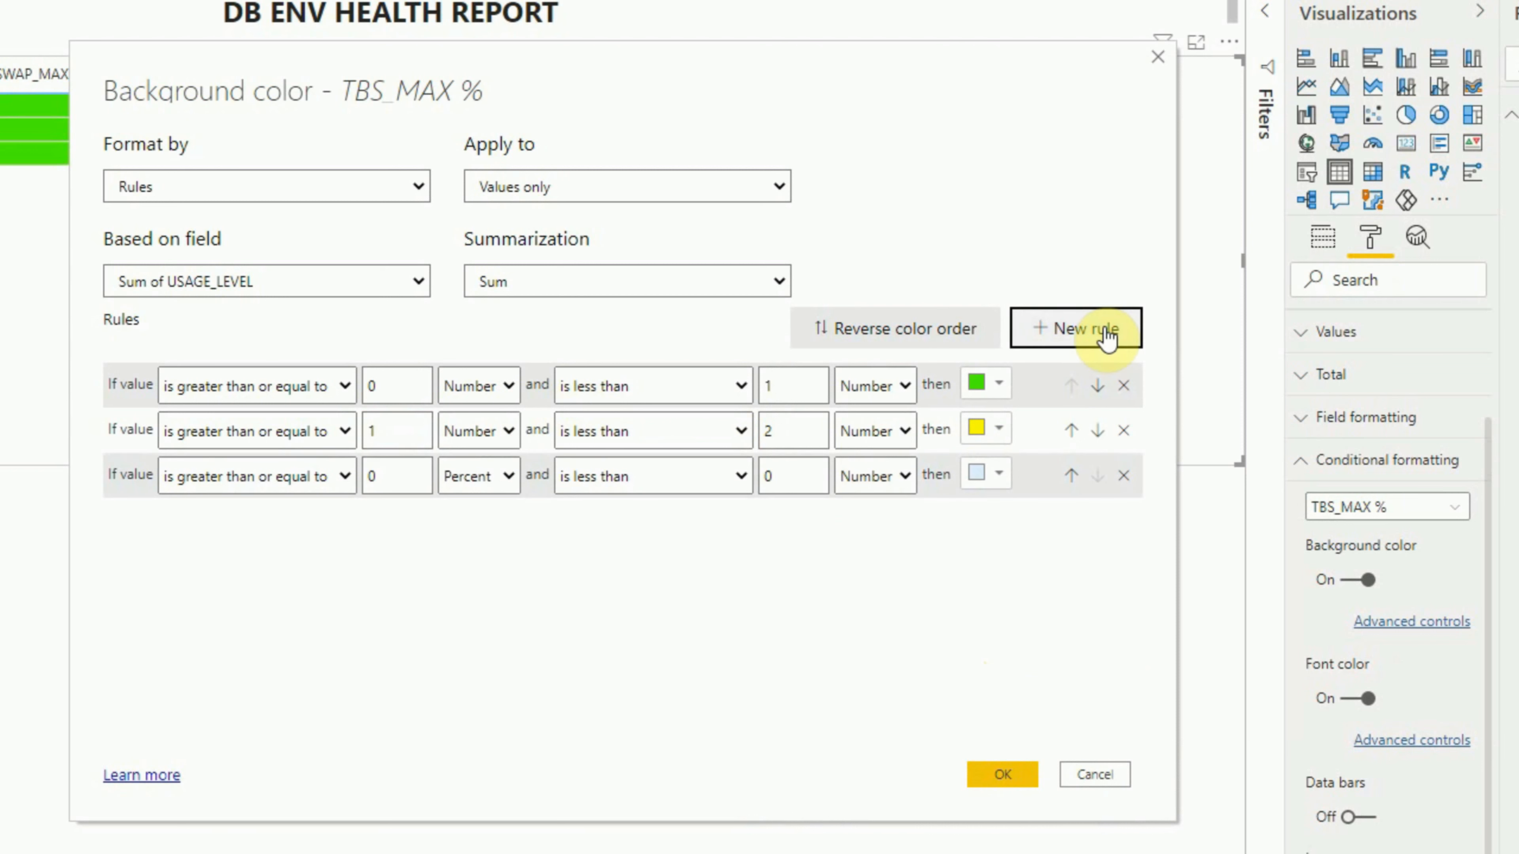
left_click(370, 488)
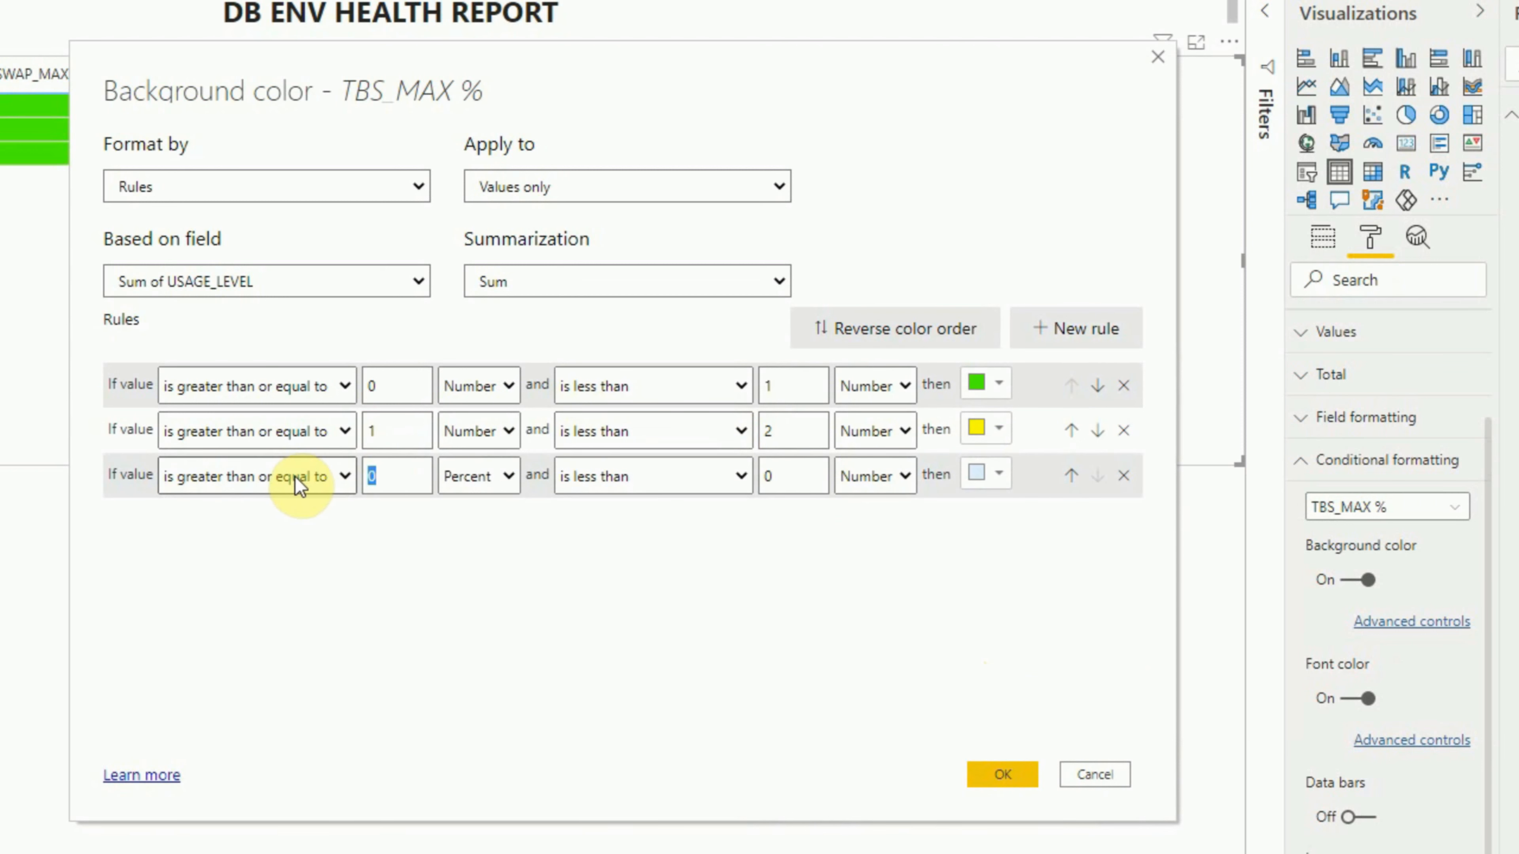
type("2")
left_click(502, 477)
left_click(478, 506)
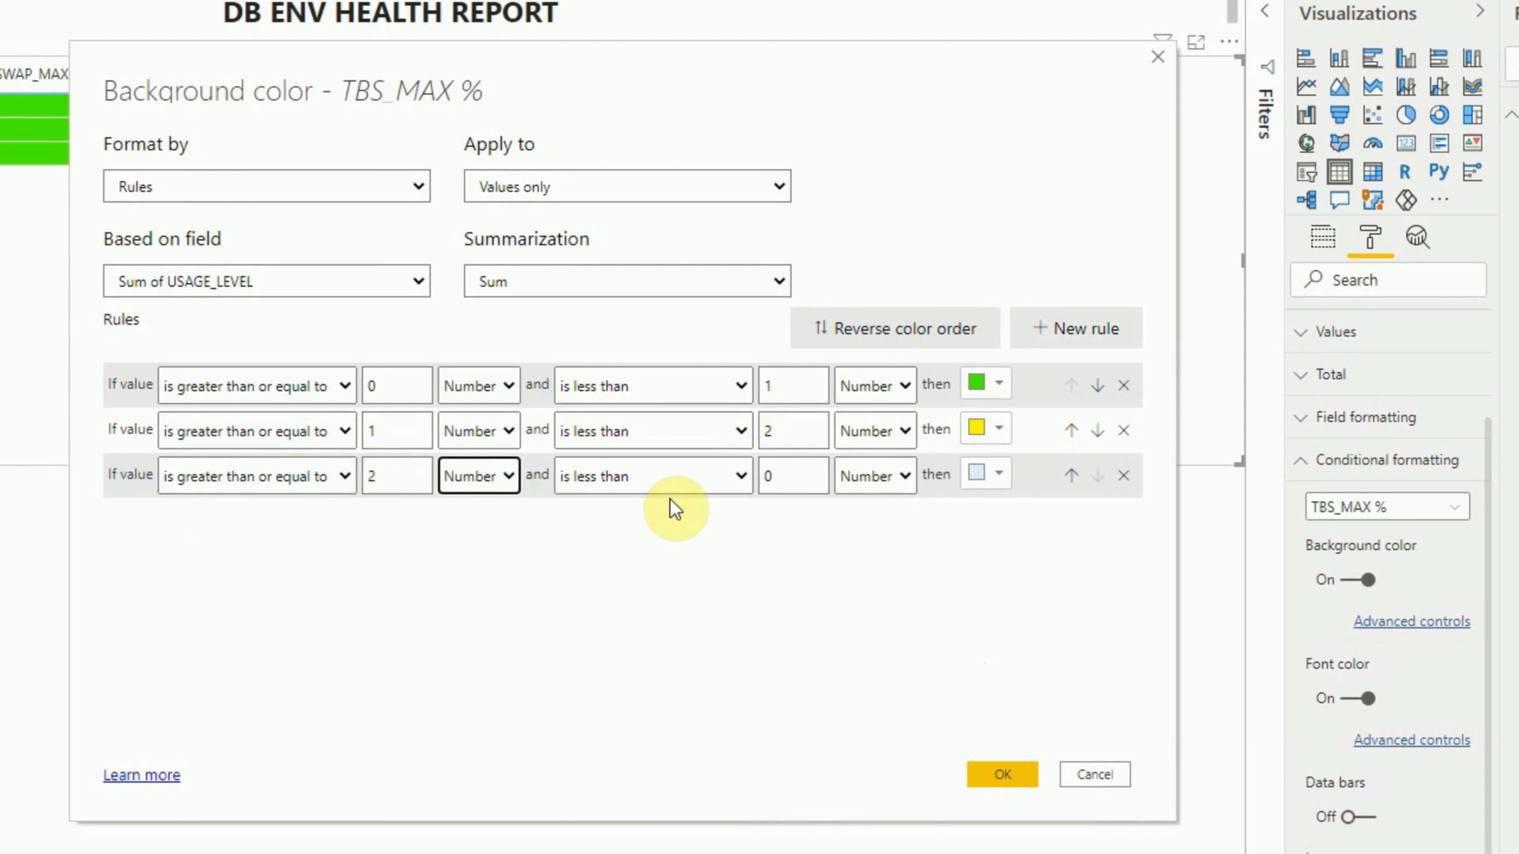
left_click(766, 476)
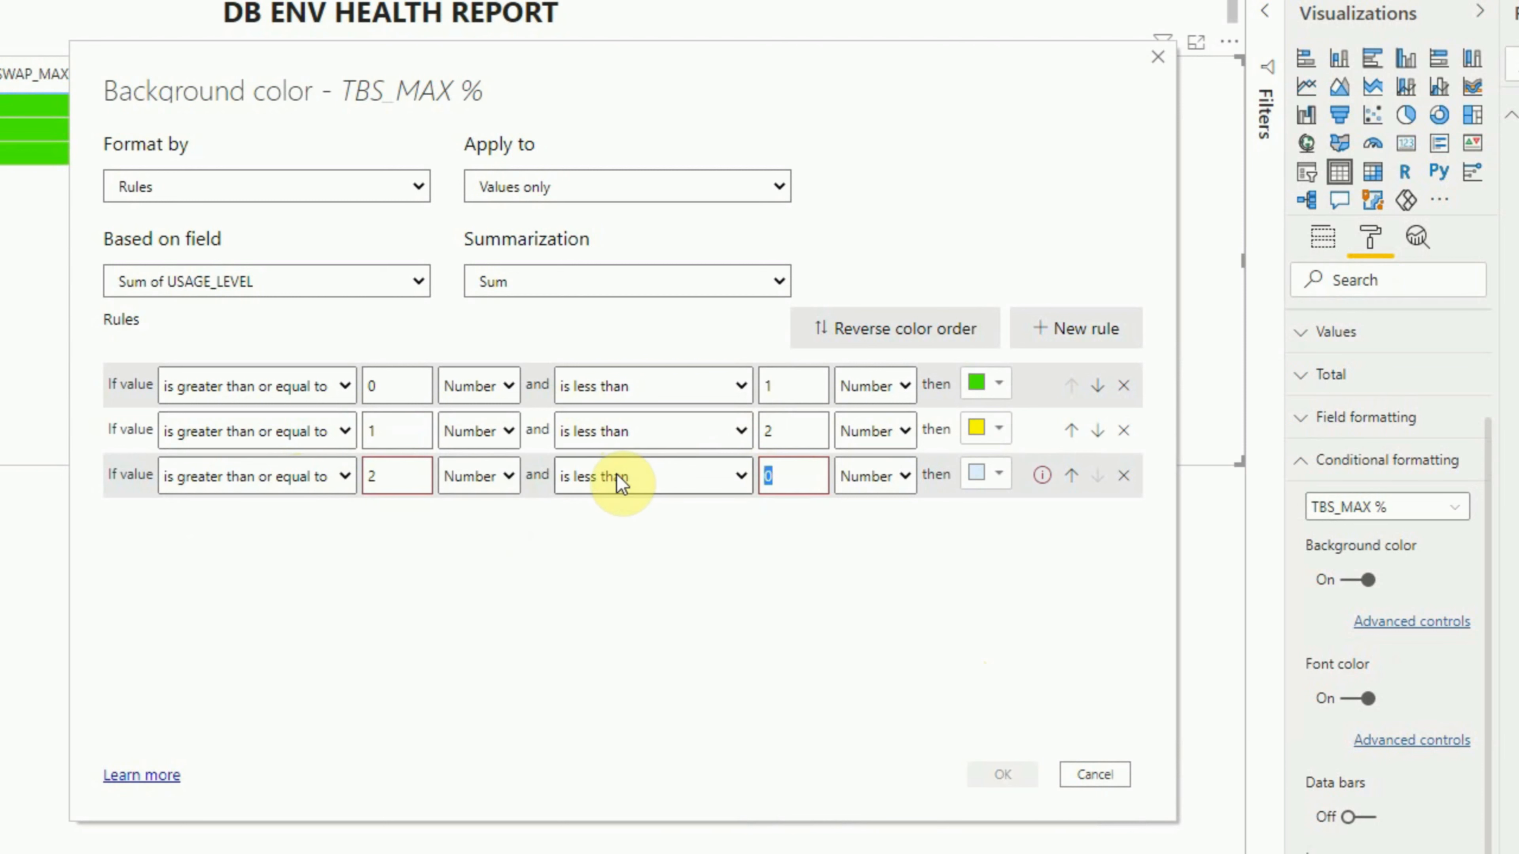
key("BackSpace")
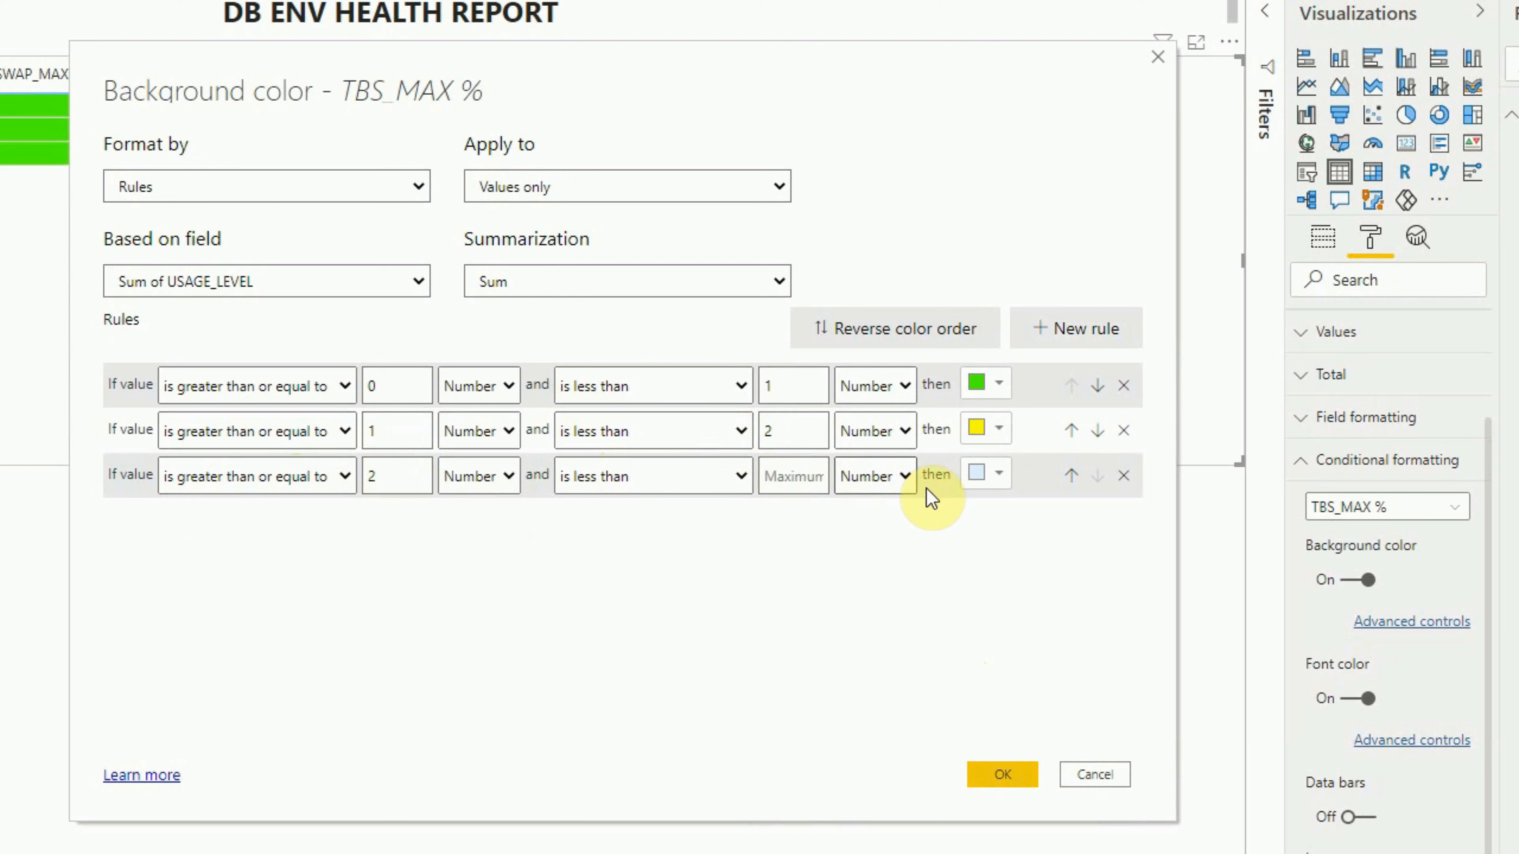
left_click(999, 476)
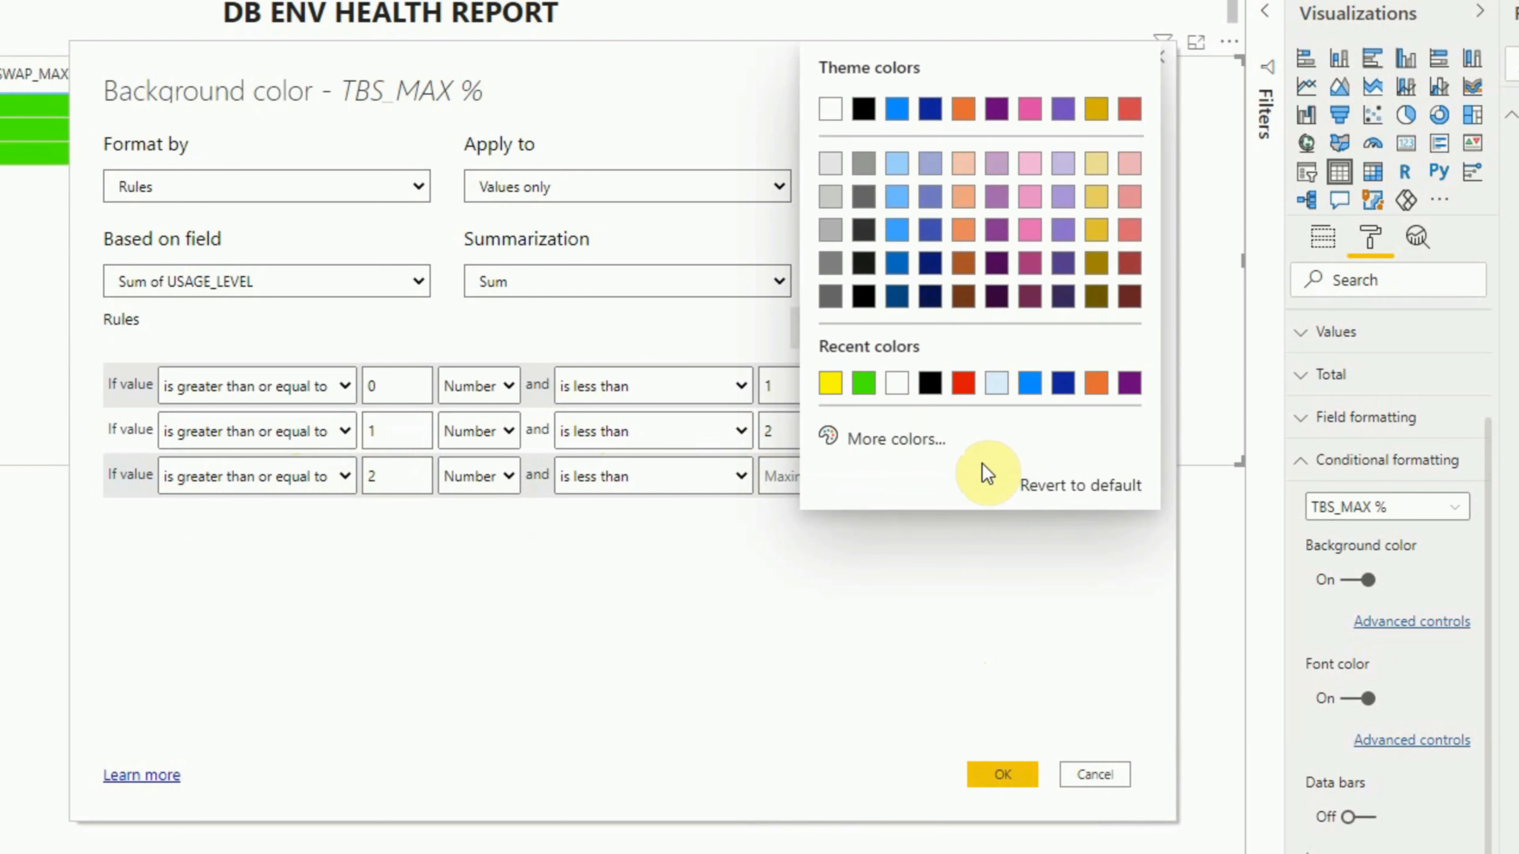
left_click(970, 389)
left_click(986, 777)
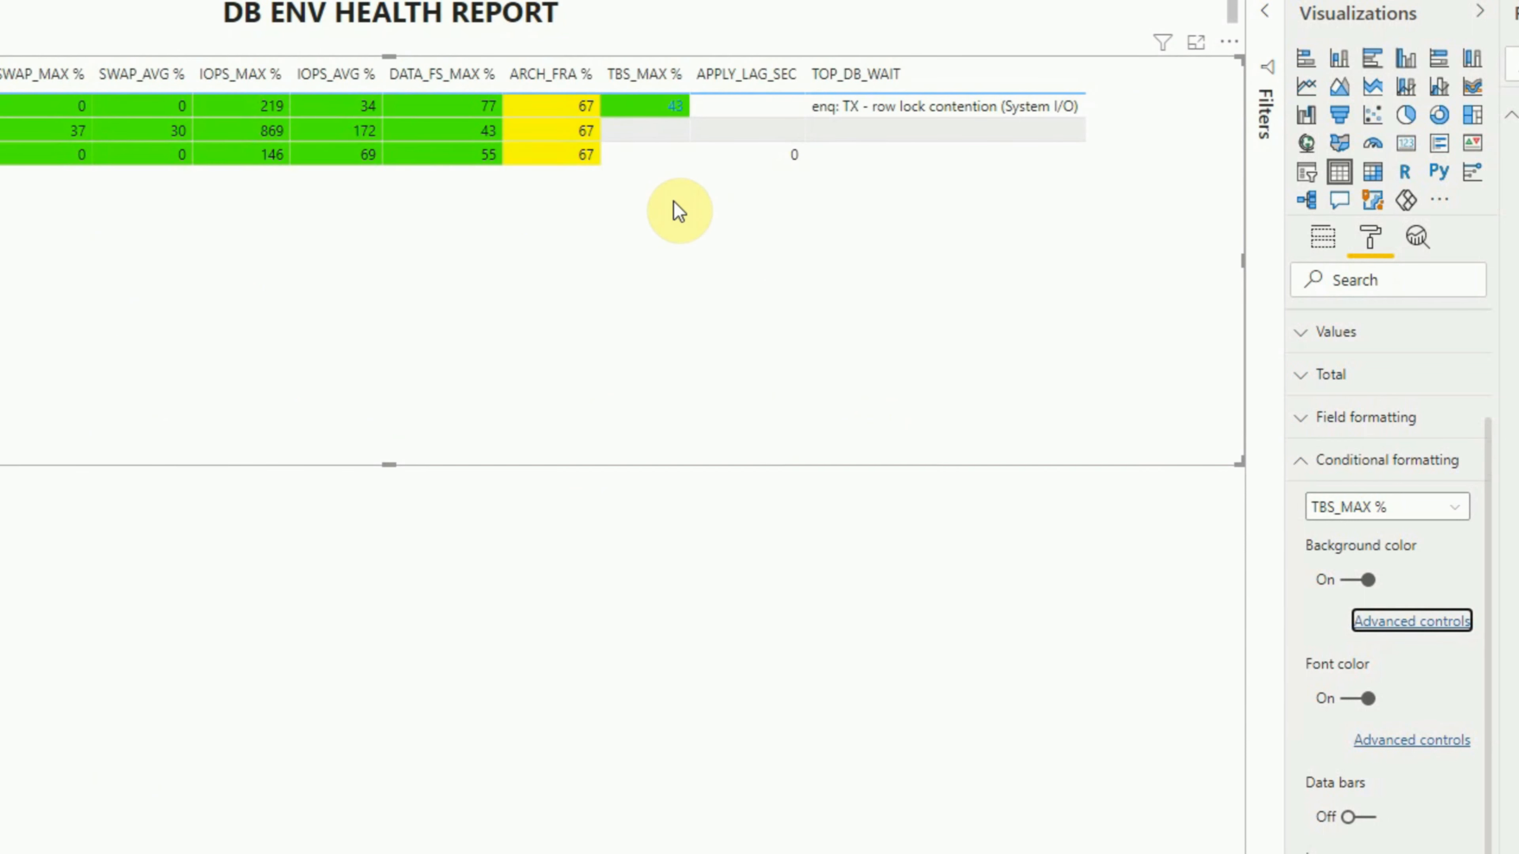
- Format the TBS_MAX % font color by Rules based on USAGE_LEVEL, showing values from 0 to less than 1 (Number) in black
left_click(1397, 745)
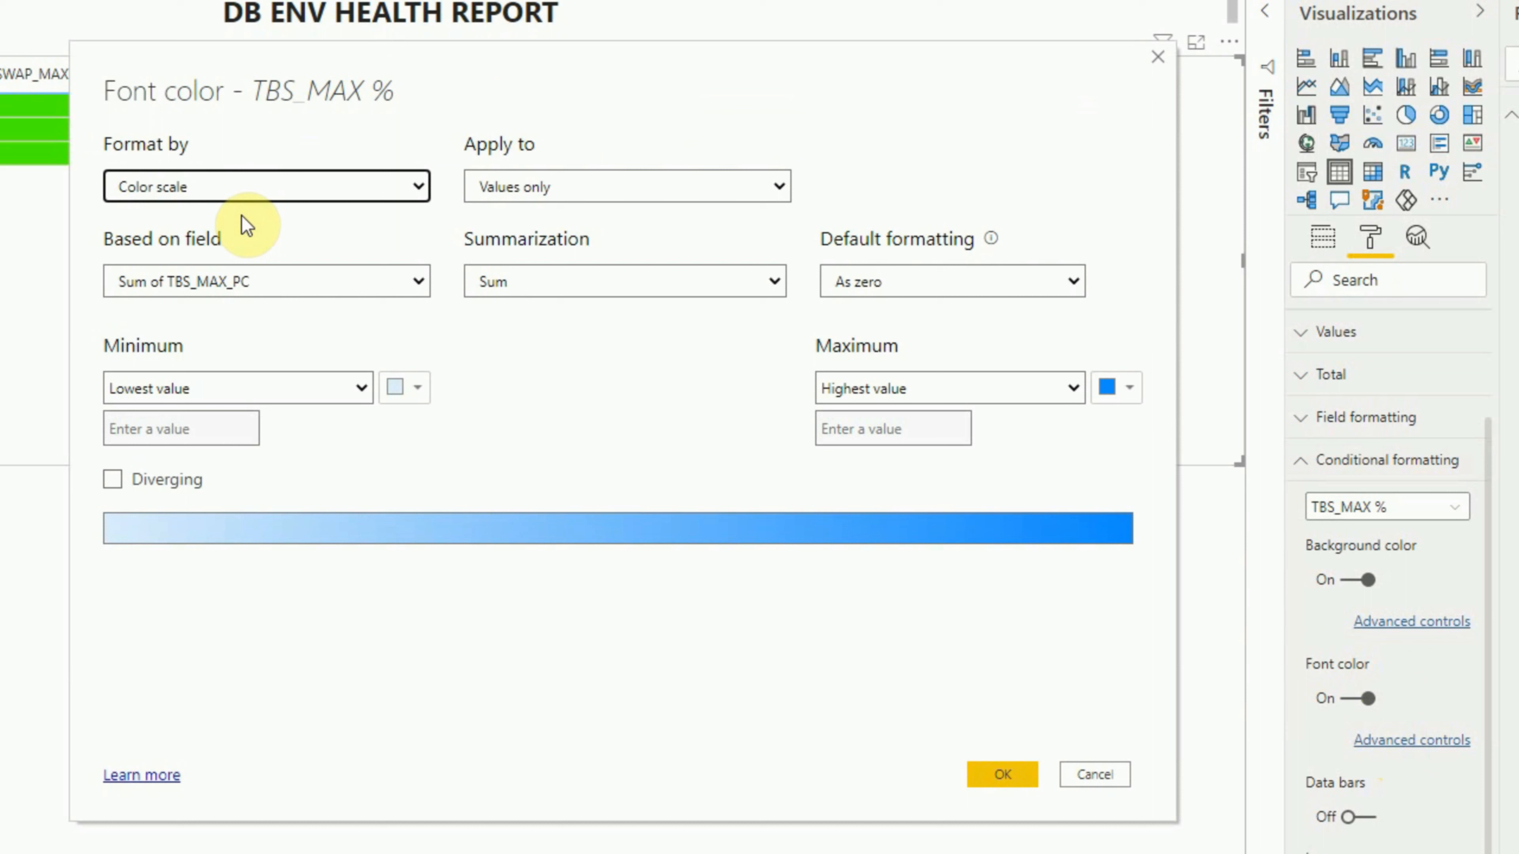
left_click(247, 226)
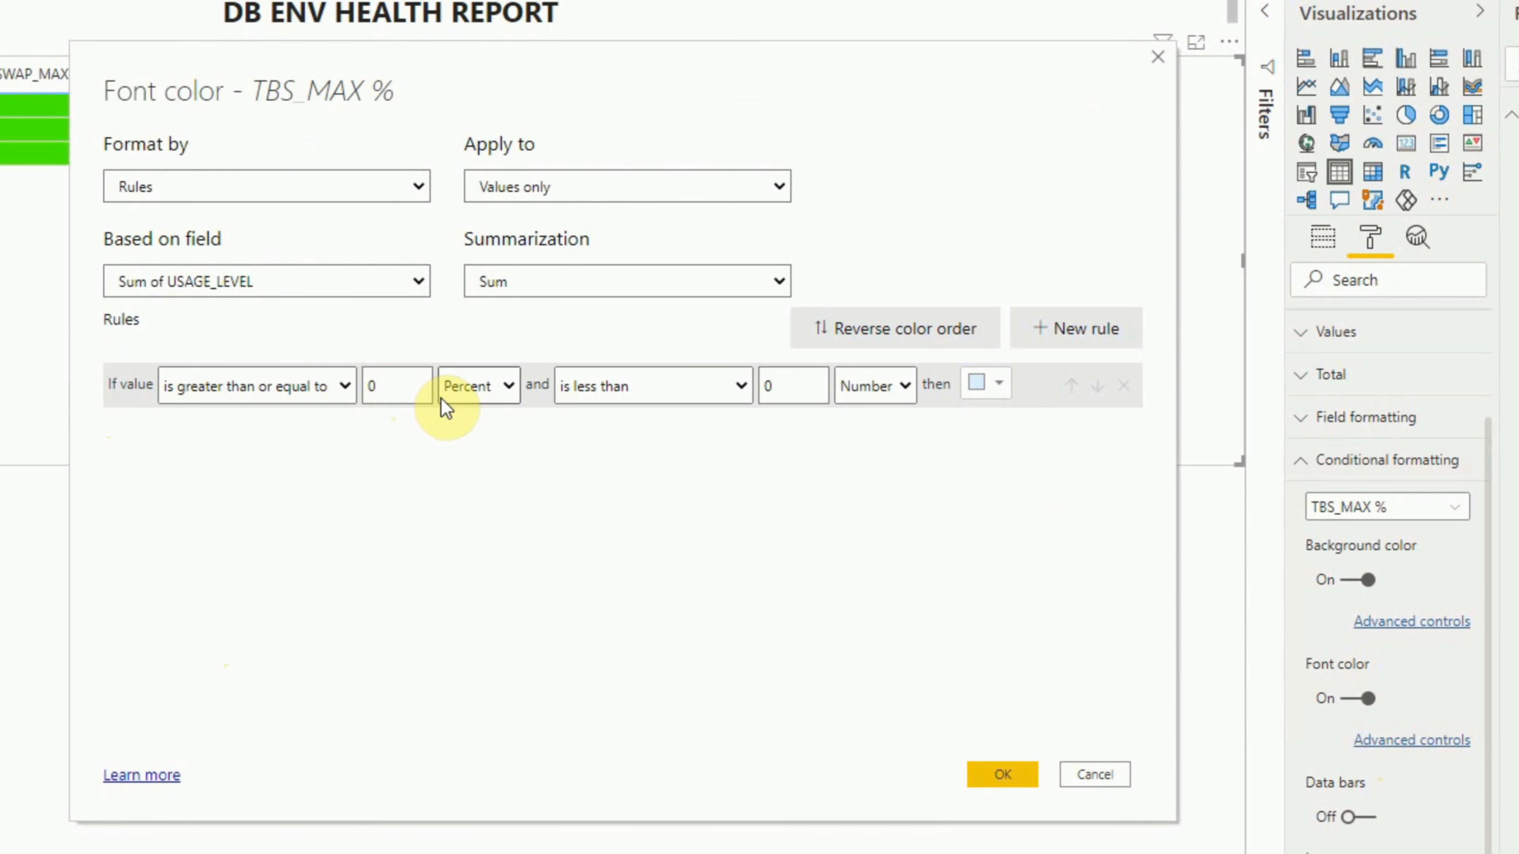
left_click(500, 389)
left_click(471, 412)
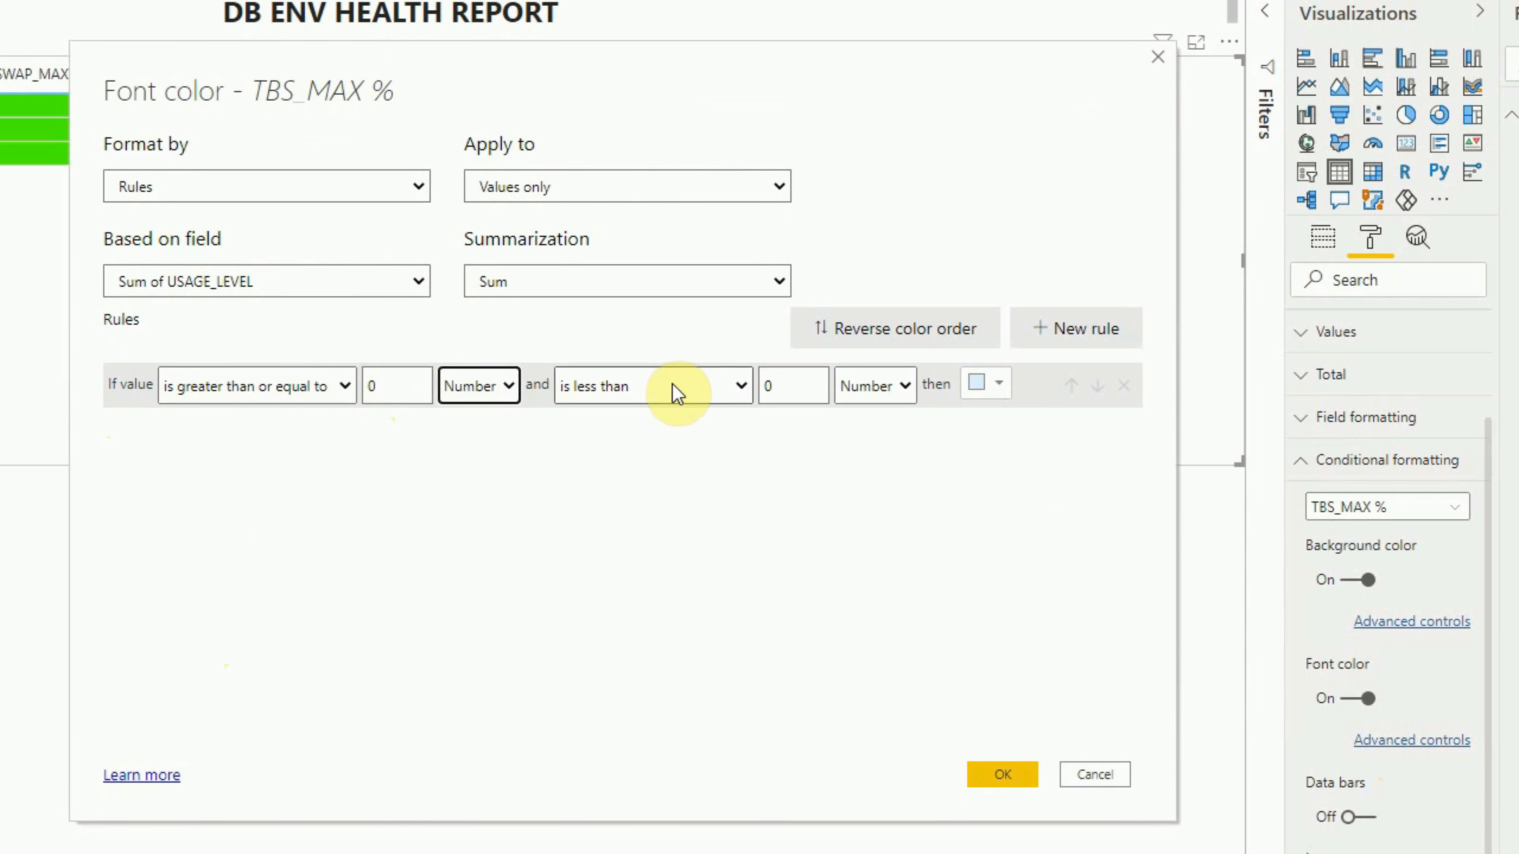
left_click(789, 387)
type("1")
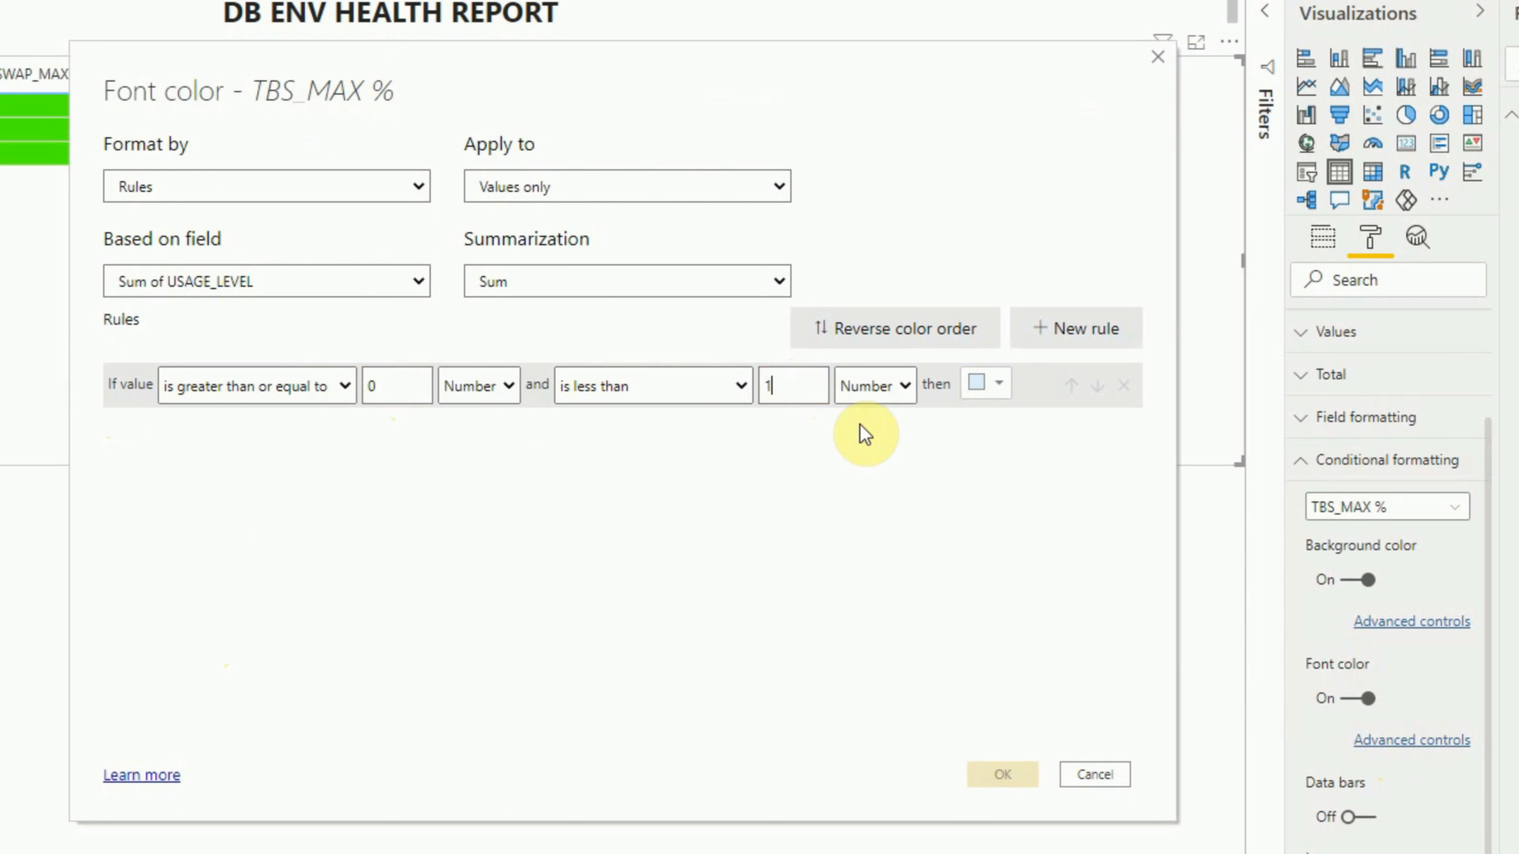
left_click(992, 388)
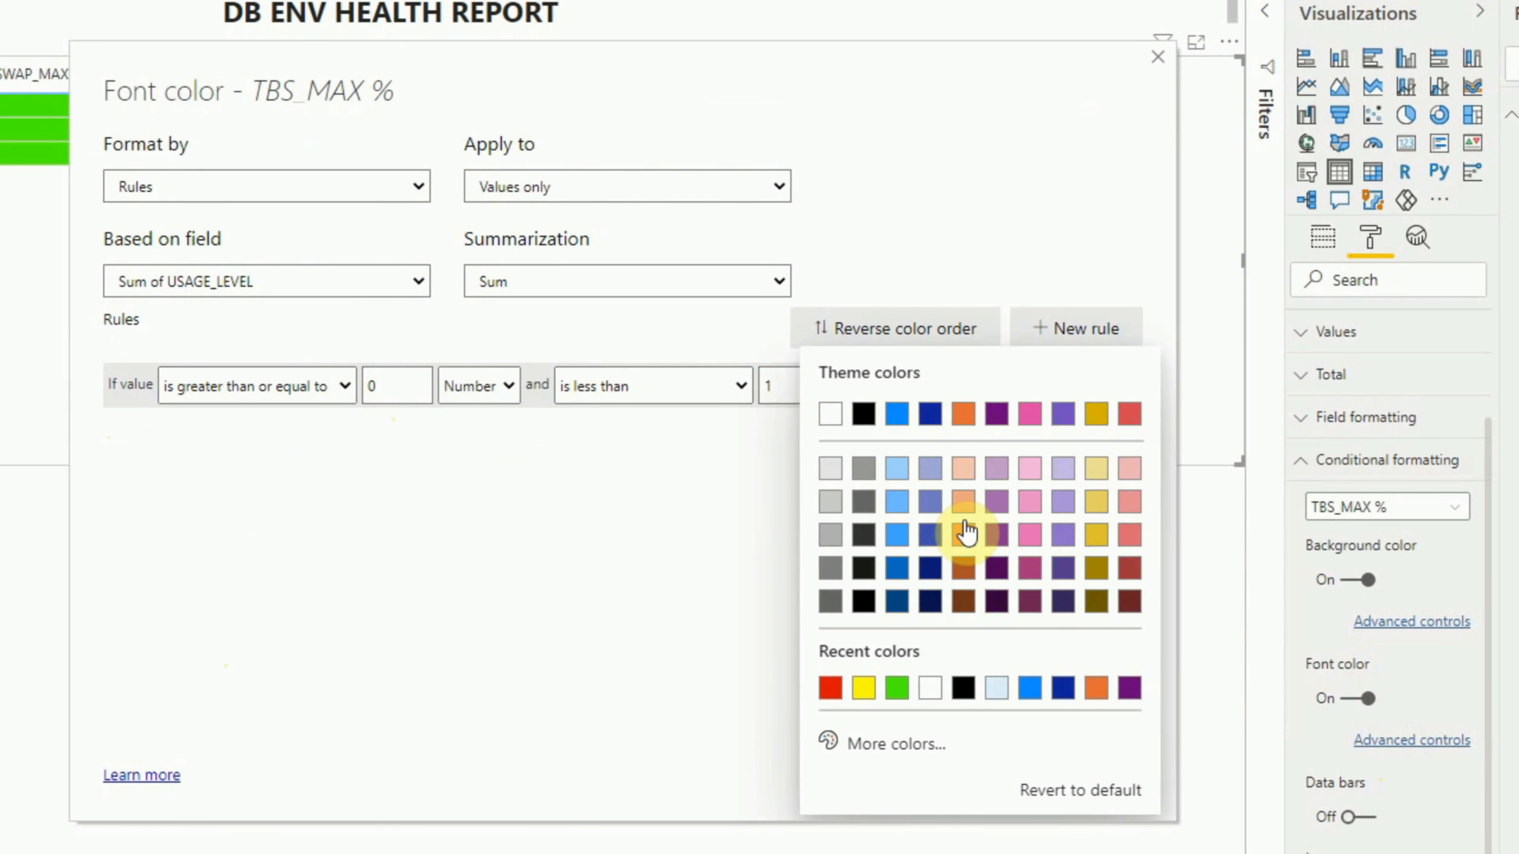
left_click(967, 698)
- Add a second font color rule showing USAGE_LEVEL values from 1 to less than 2 in black, with both limits as Number
left_click(1077, 329)
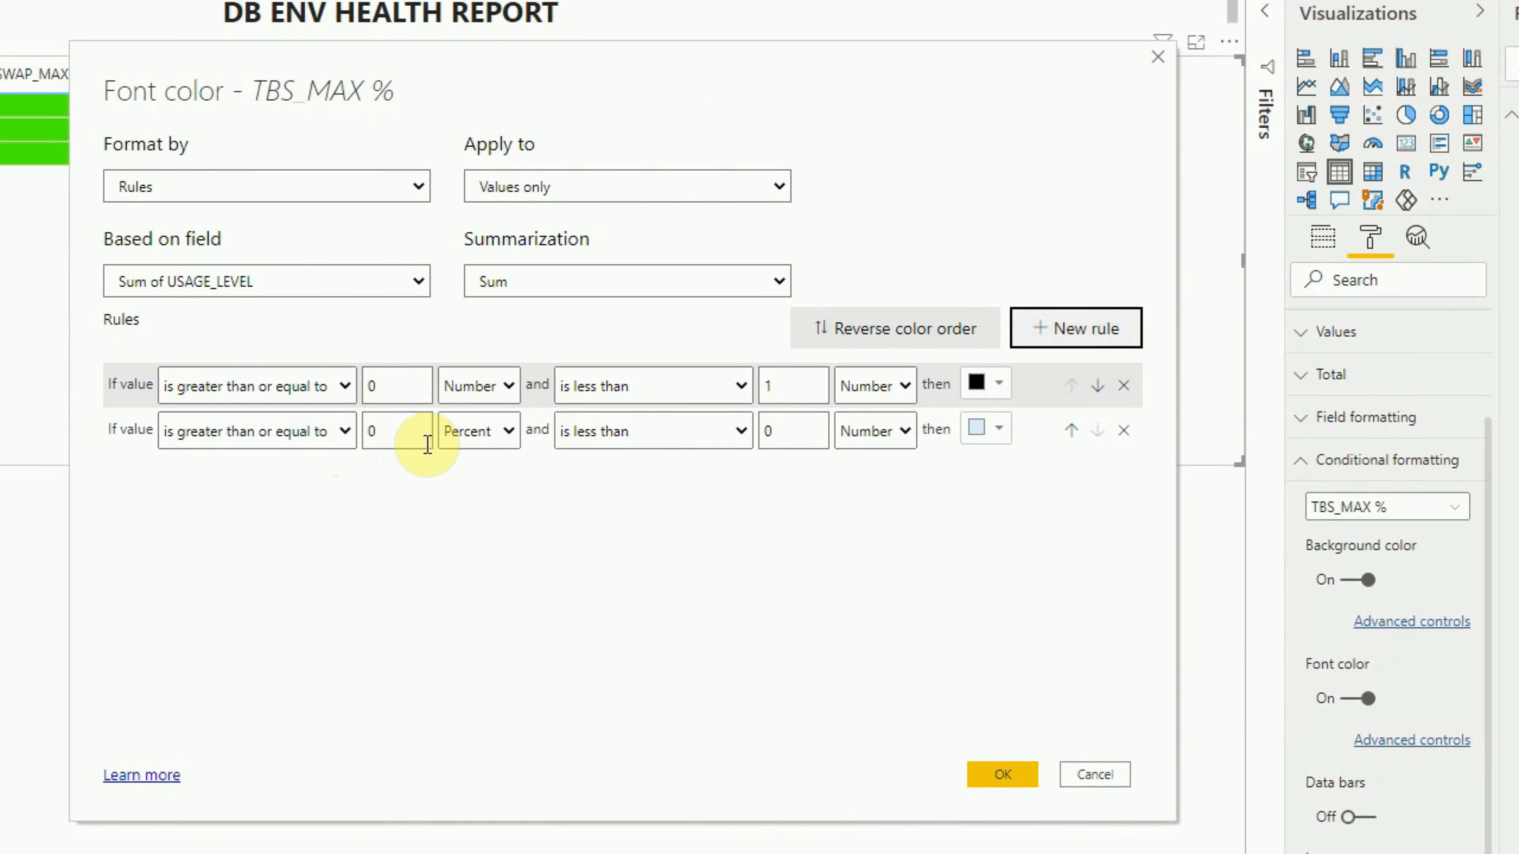
double_click(406, 434)
type("1")
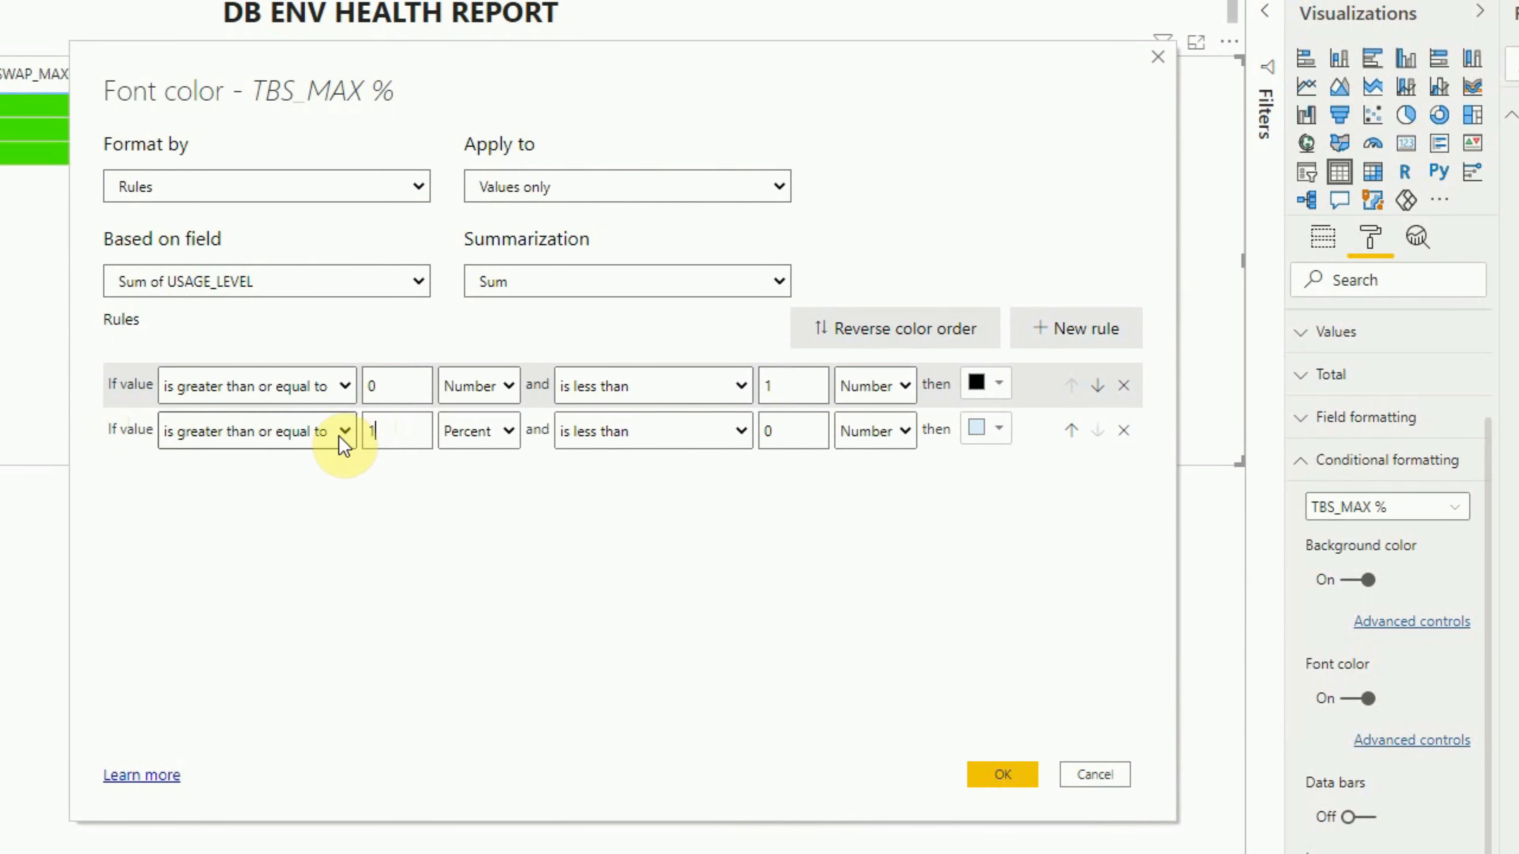
left_click(478, 431)
left_click(473, 479)
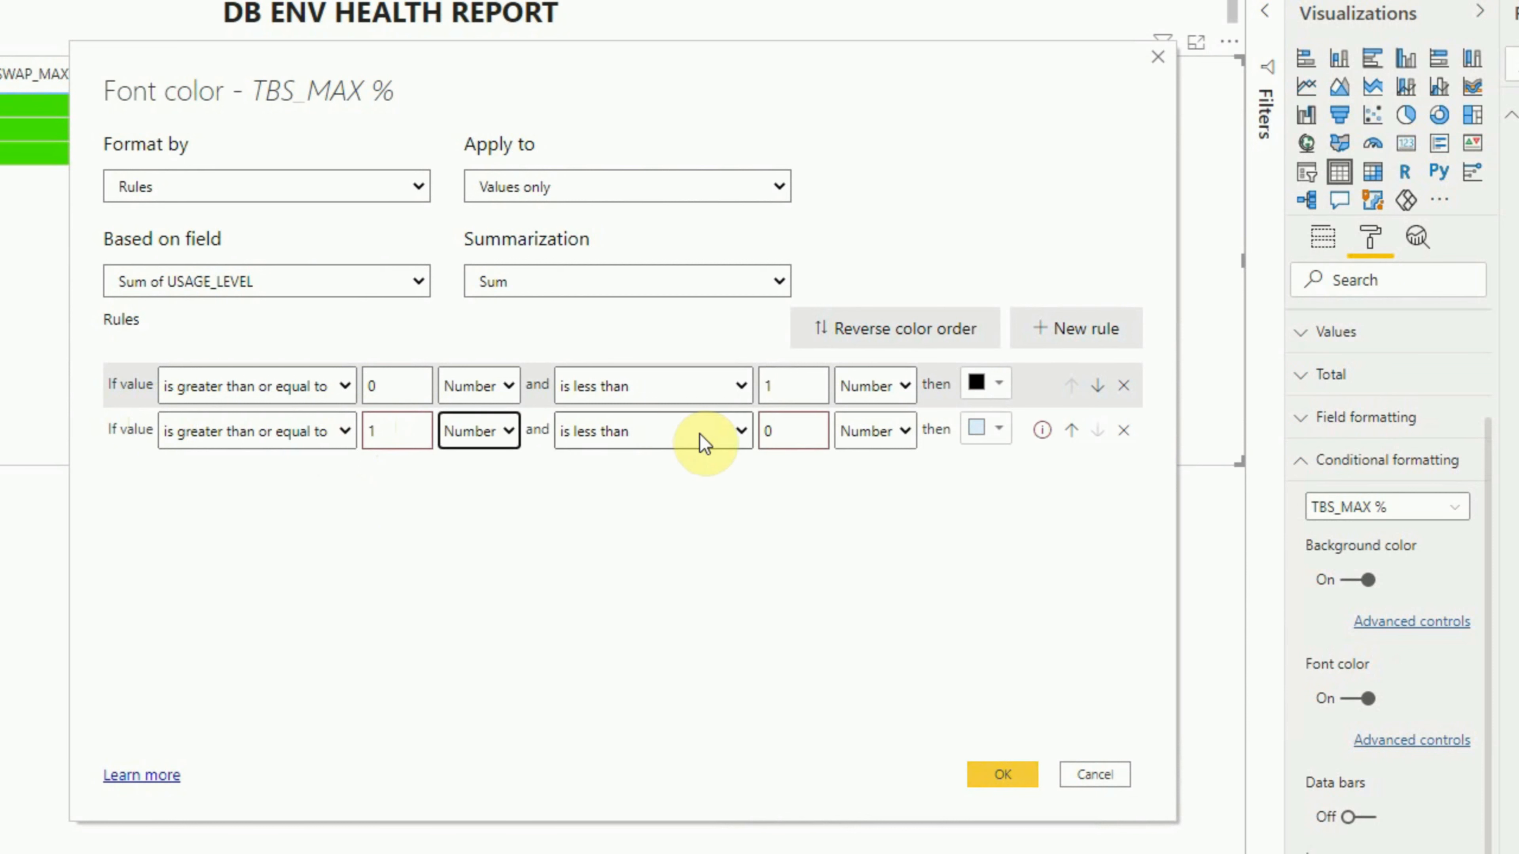
key("Tab")
key("Tab")
type("2")
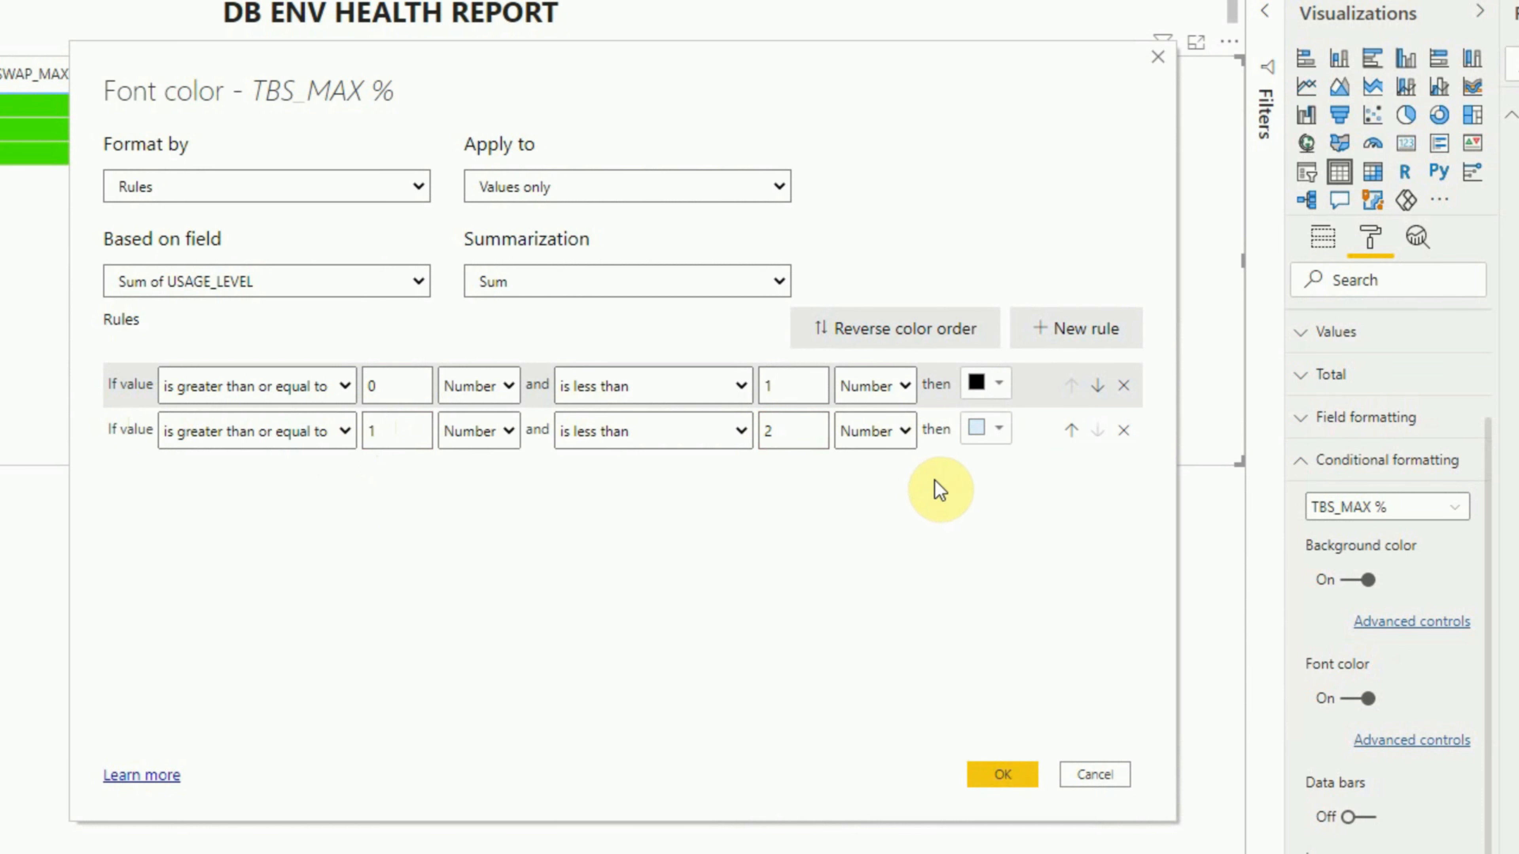
left_click(993, 445)
left_click(831, 699)
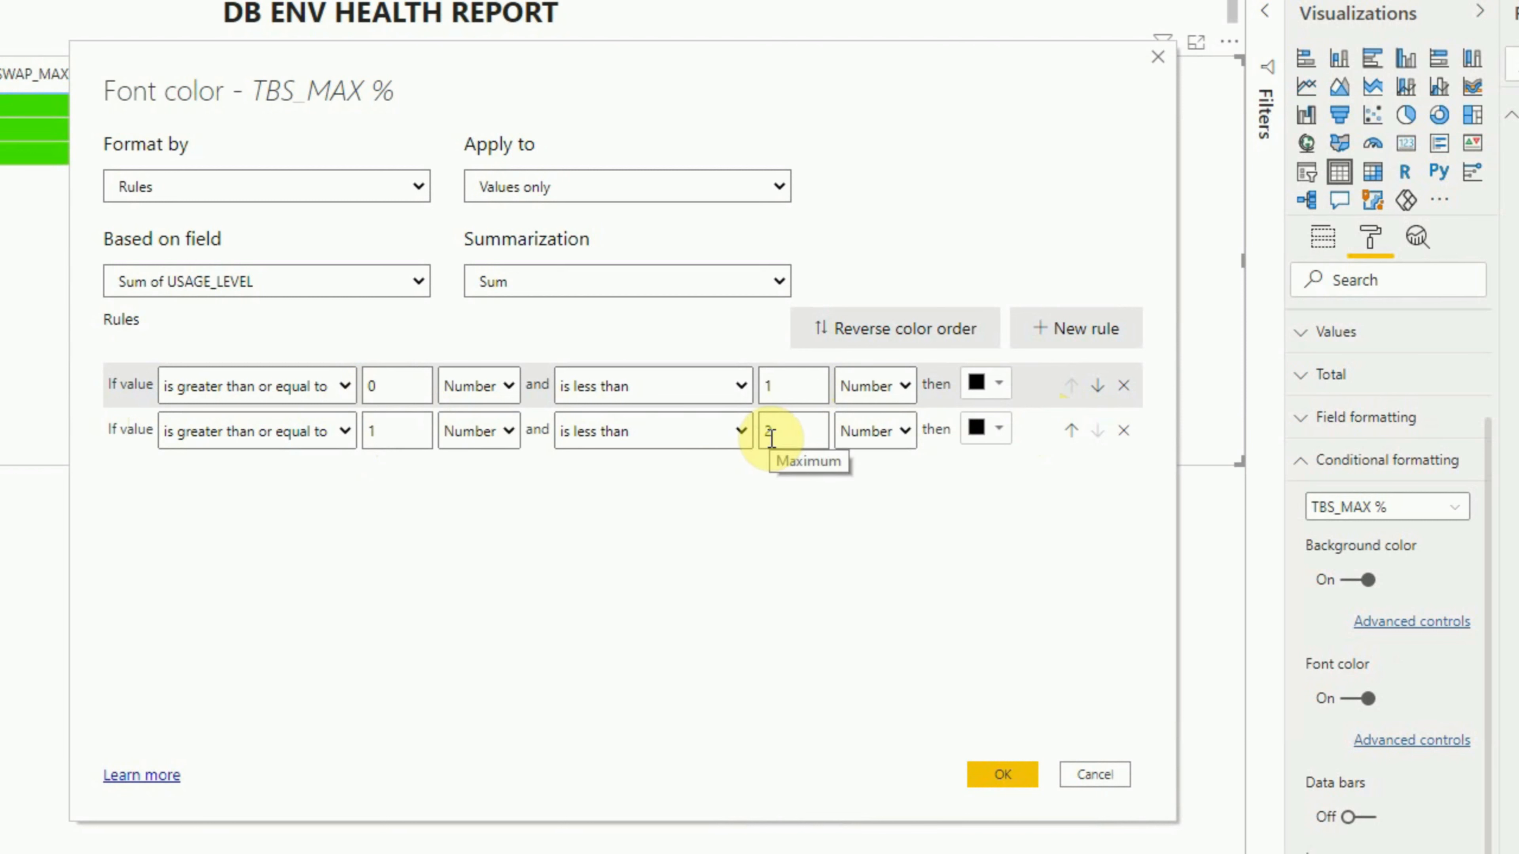
- Add a third font color rule showing values of at least 2 (Number) in white, with a blank upper limit, and apply the rules to TBS_MAX %
left_click(1082, 331)
left_click(395, 479)
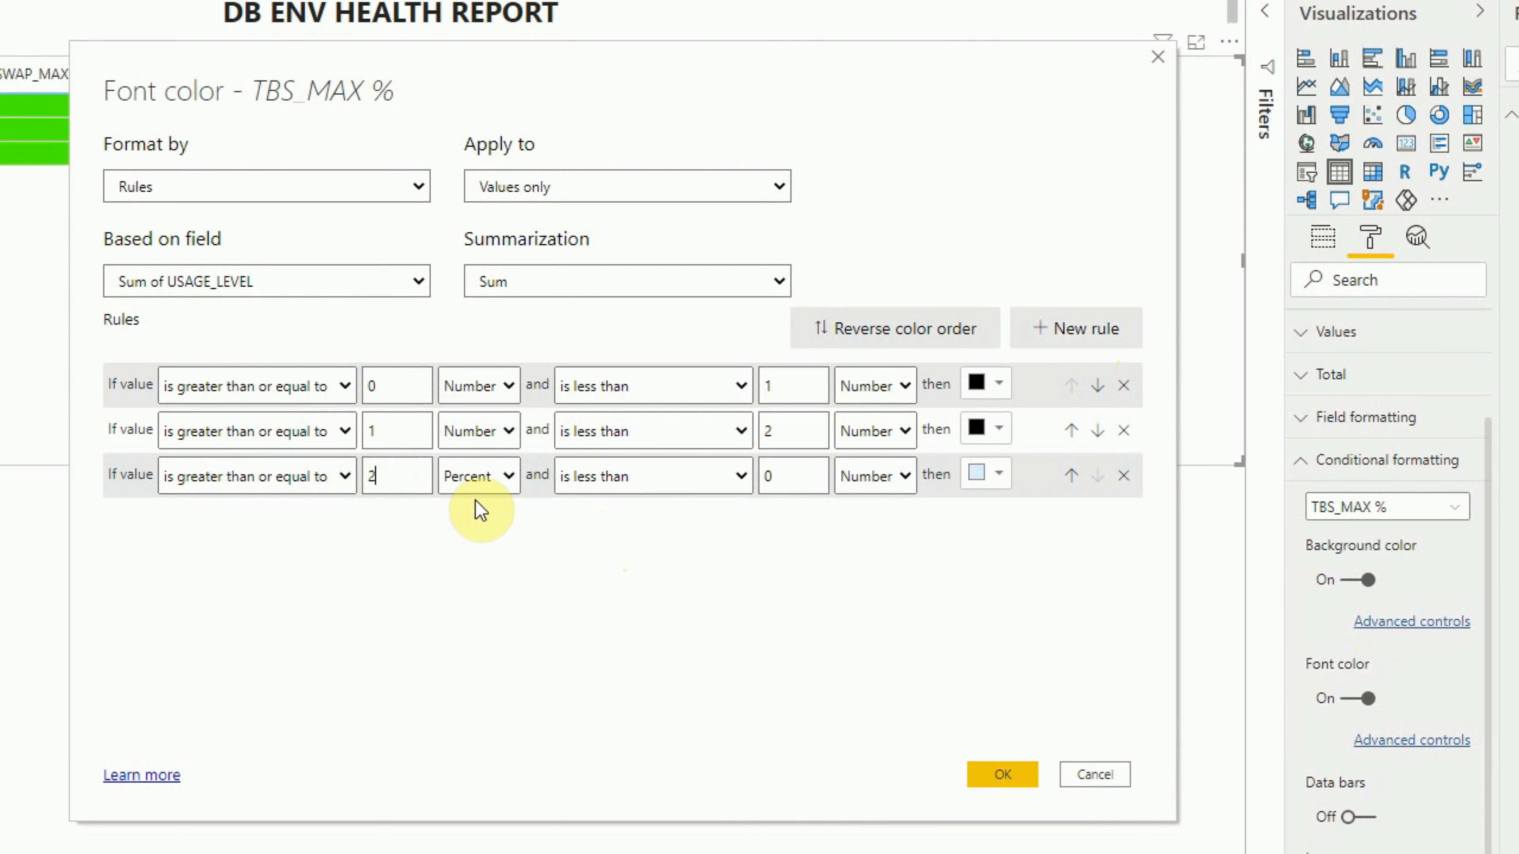
left_click(479, 482)
left_click(497, 503)
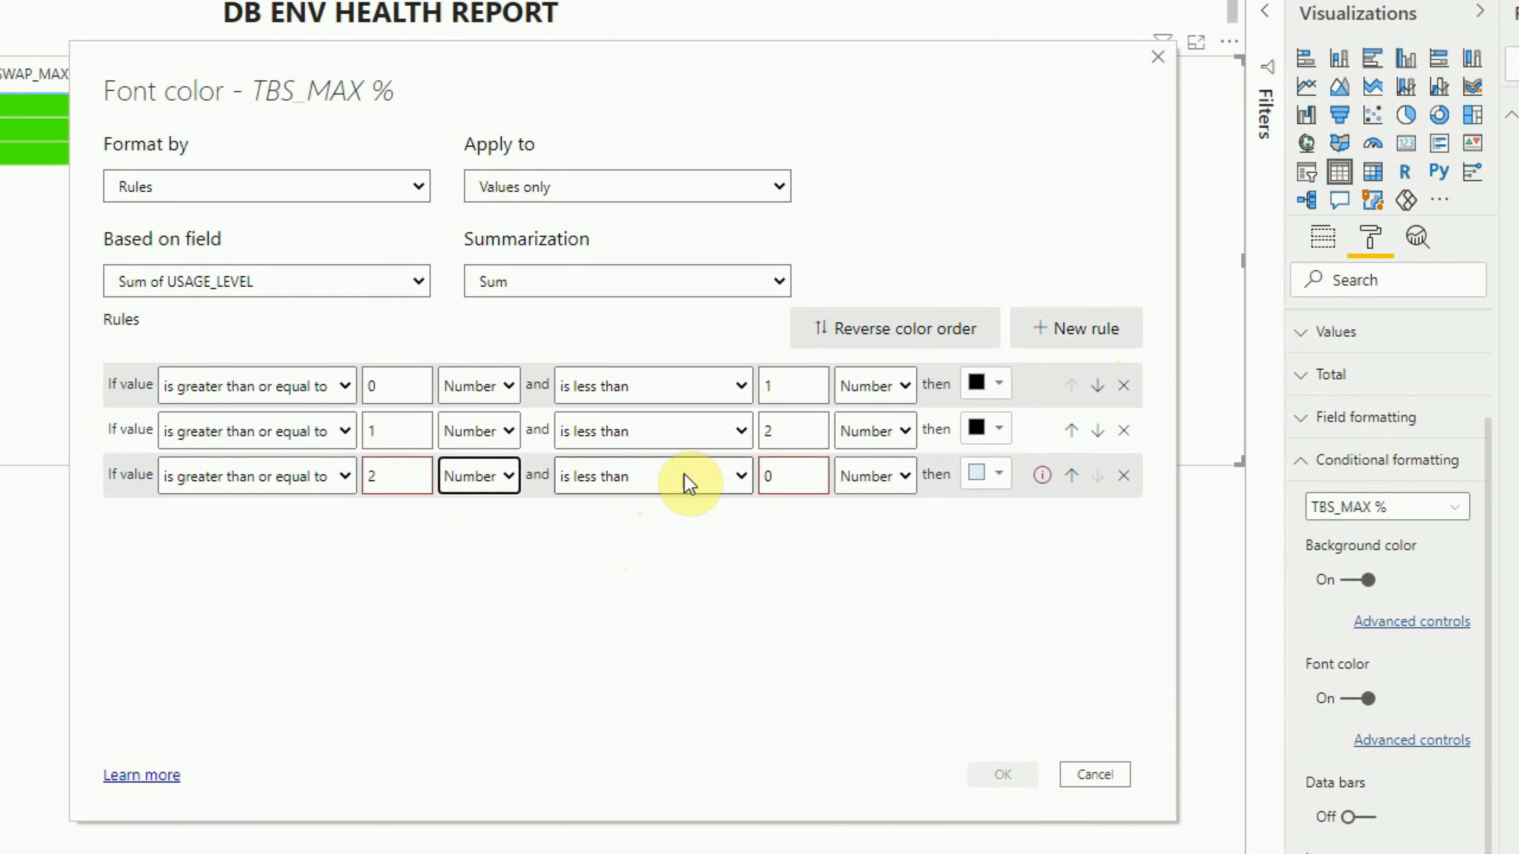
left_click(774, 478)
key("BackSpace")
key("Tab")
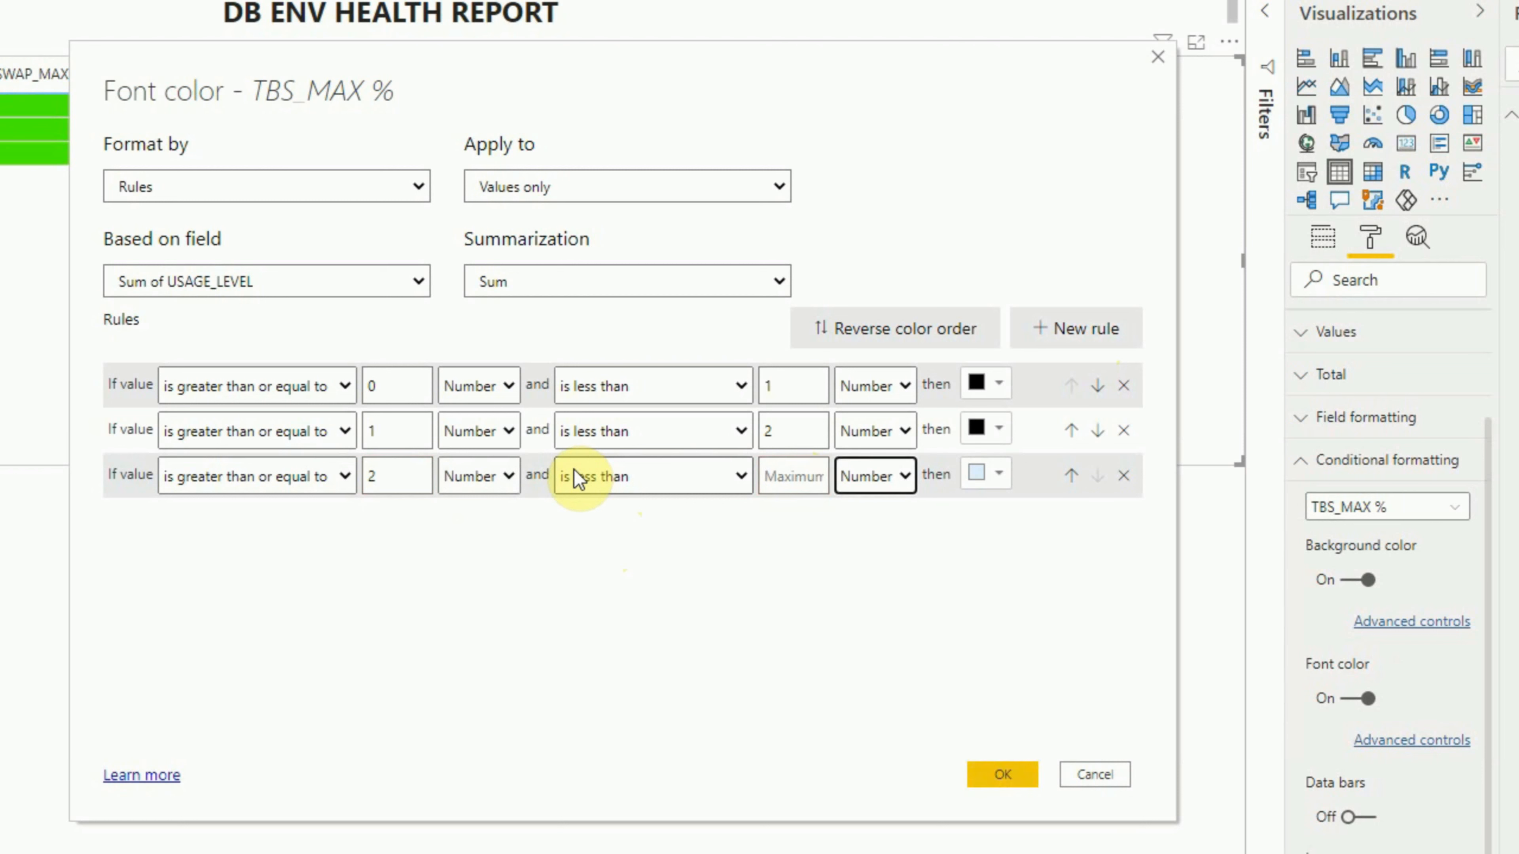
left_click(1000, 476)
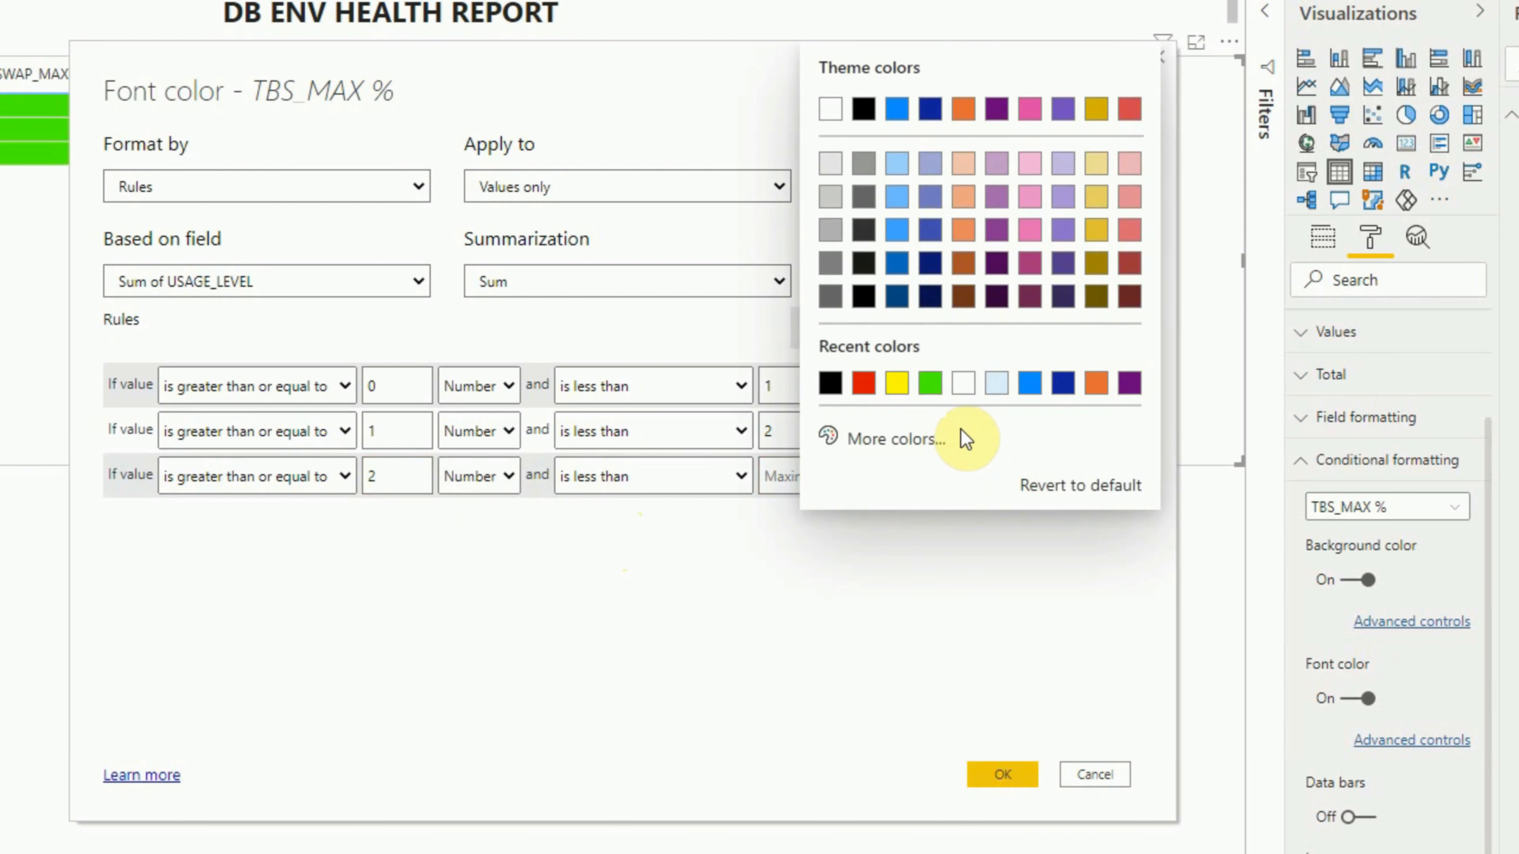
left_click(964, 395)
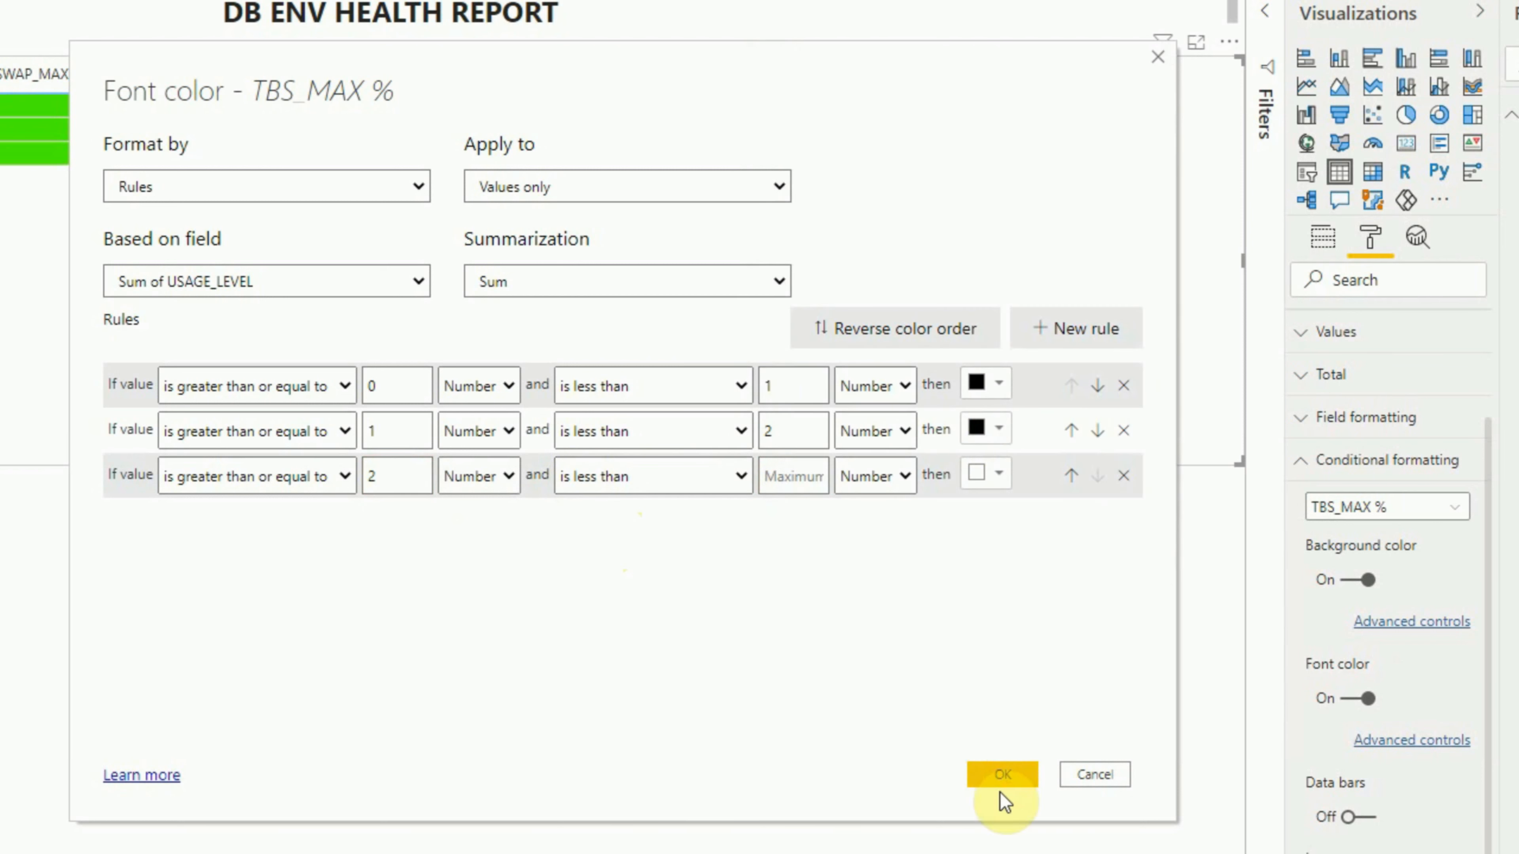
left_click(1007, 779)
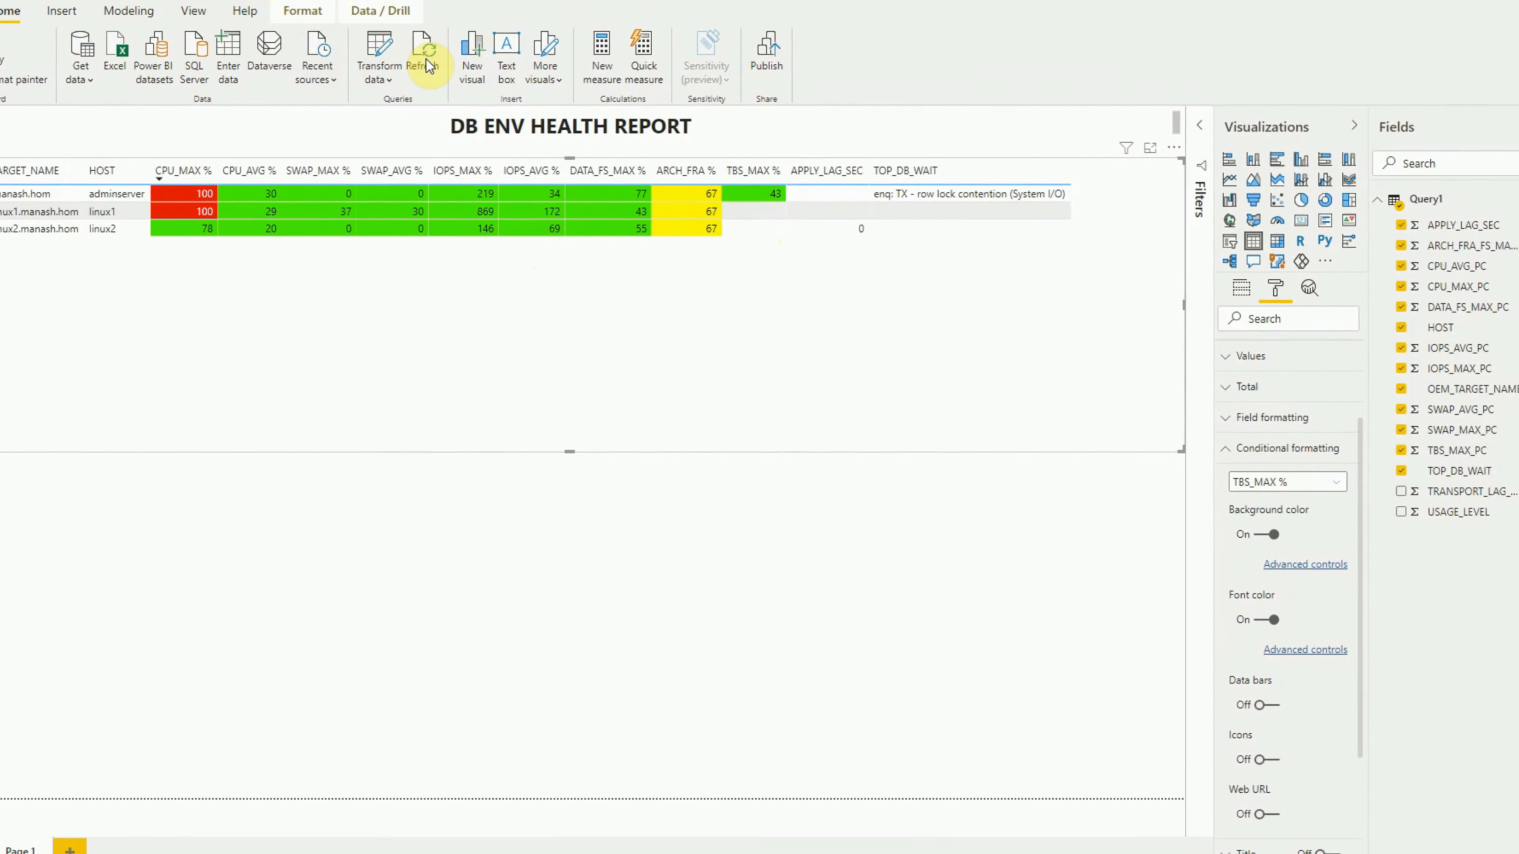
- Refresh the report data and deselect the health report table
left_click(426, 61)
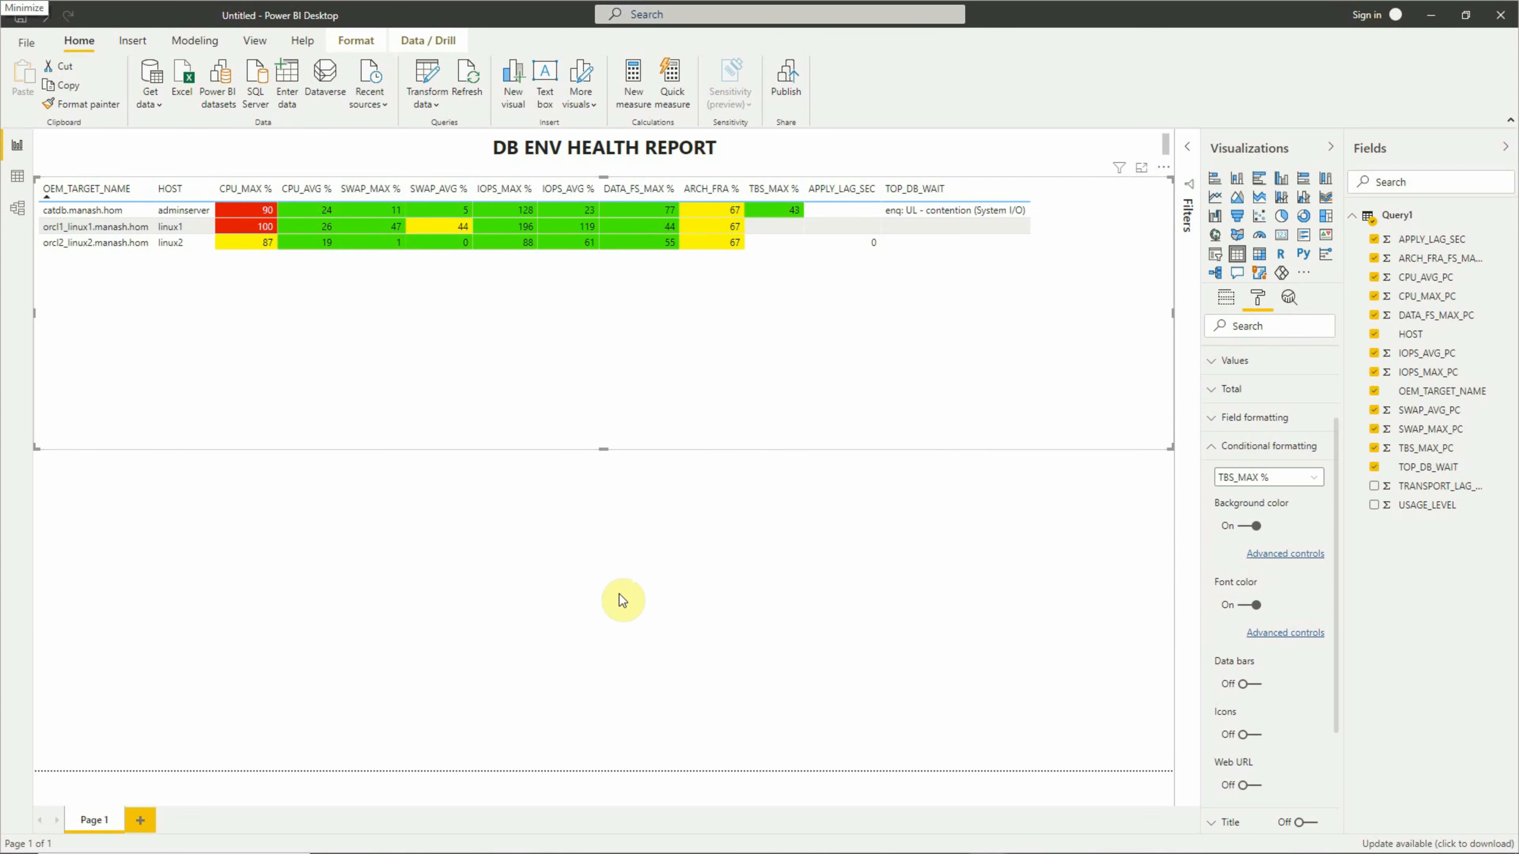
left_click(515, 577)
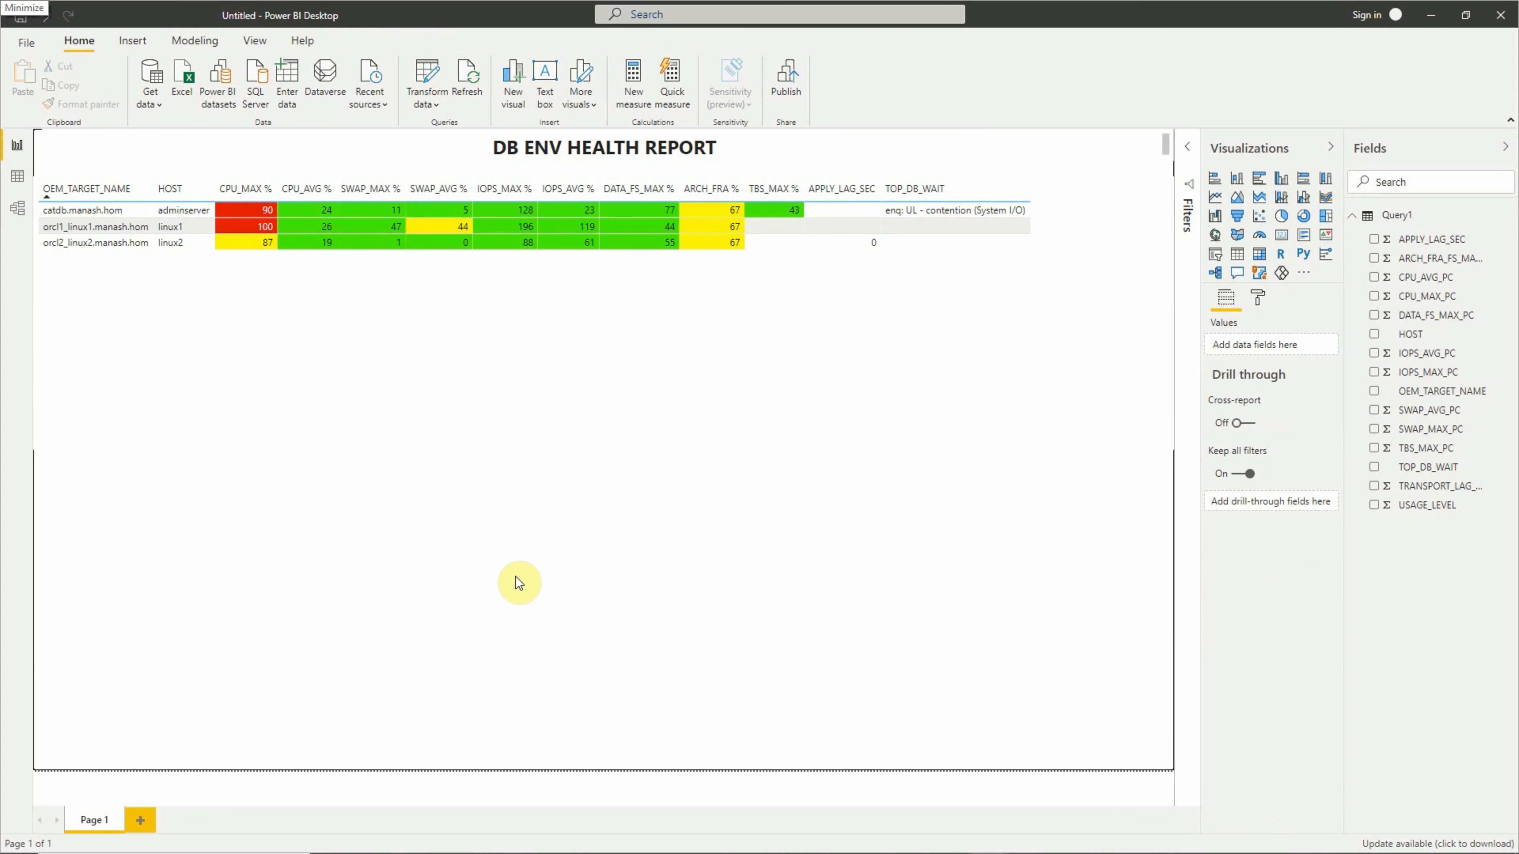
- Open the report page's background formatting and set the page background color to dark blue
left_click(1257, 298)
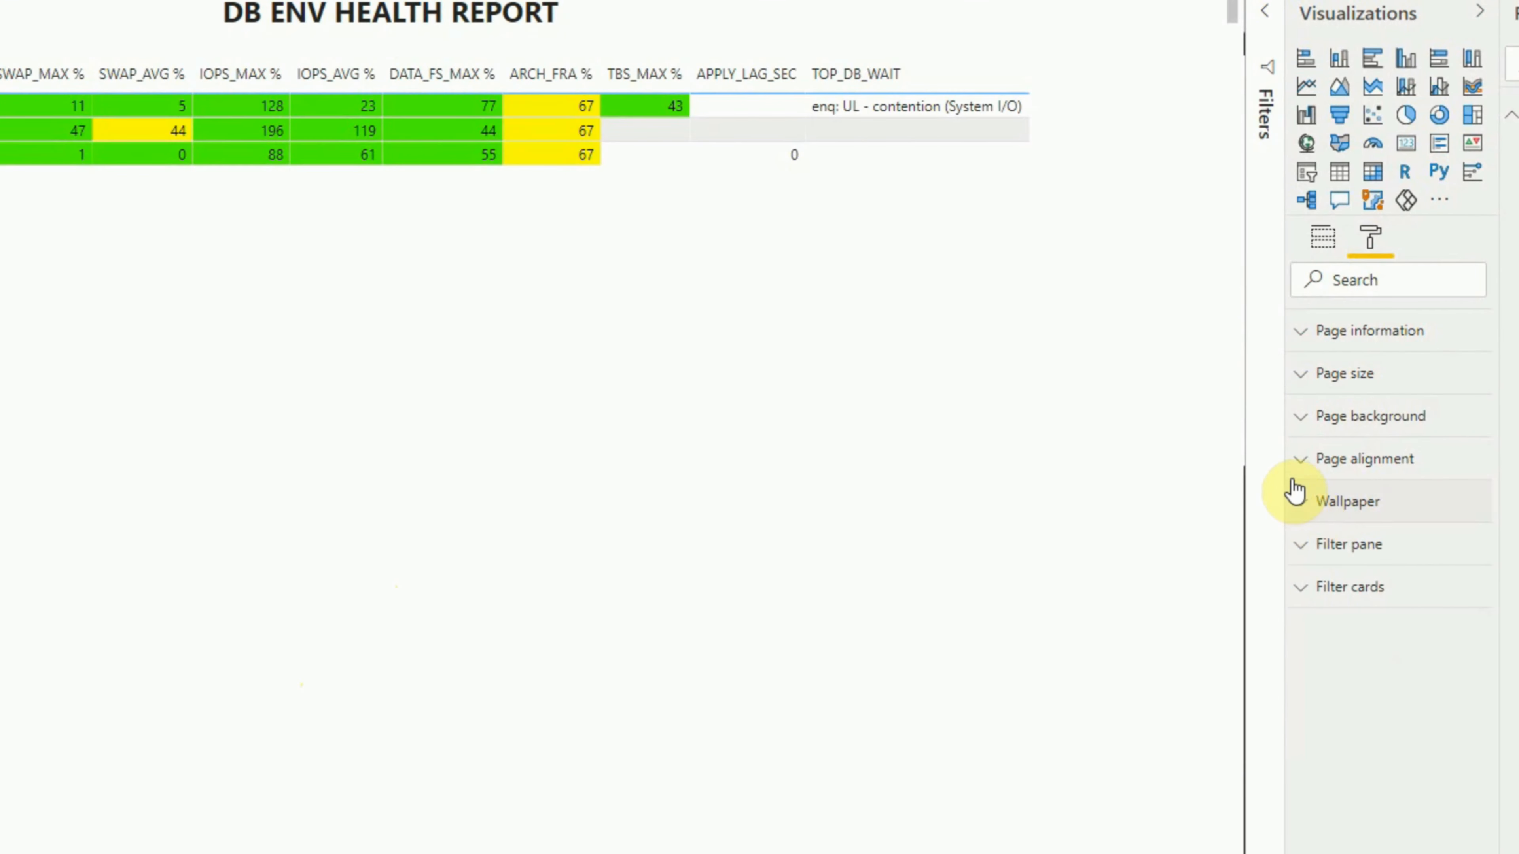
left_click(1302, 428)
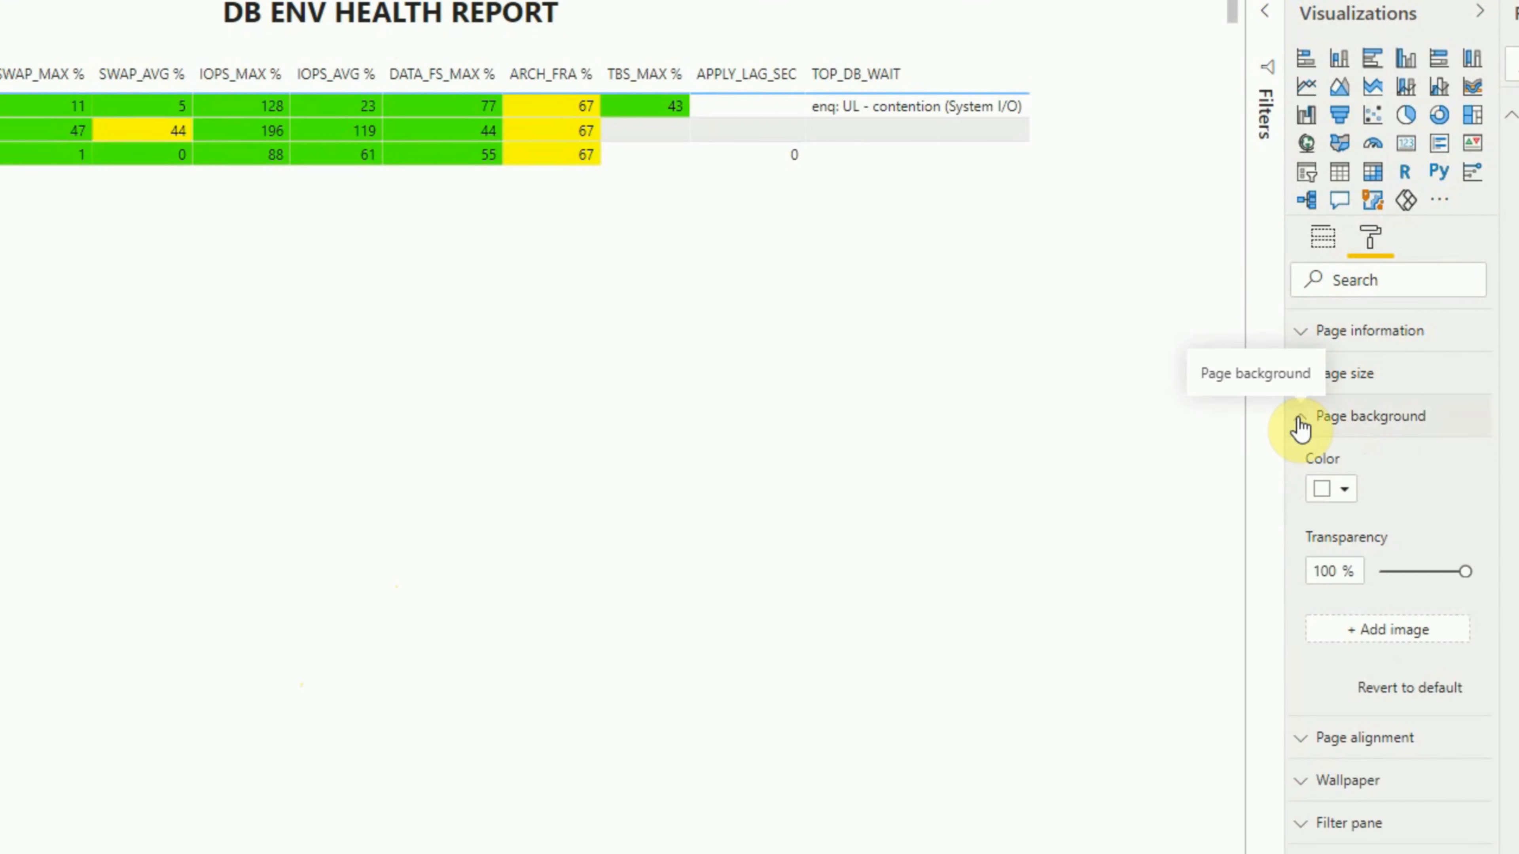
left_click(1344, 493)
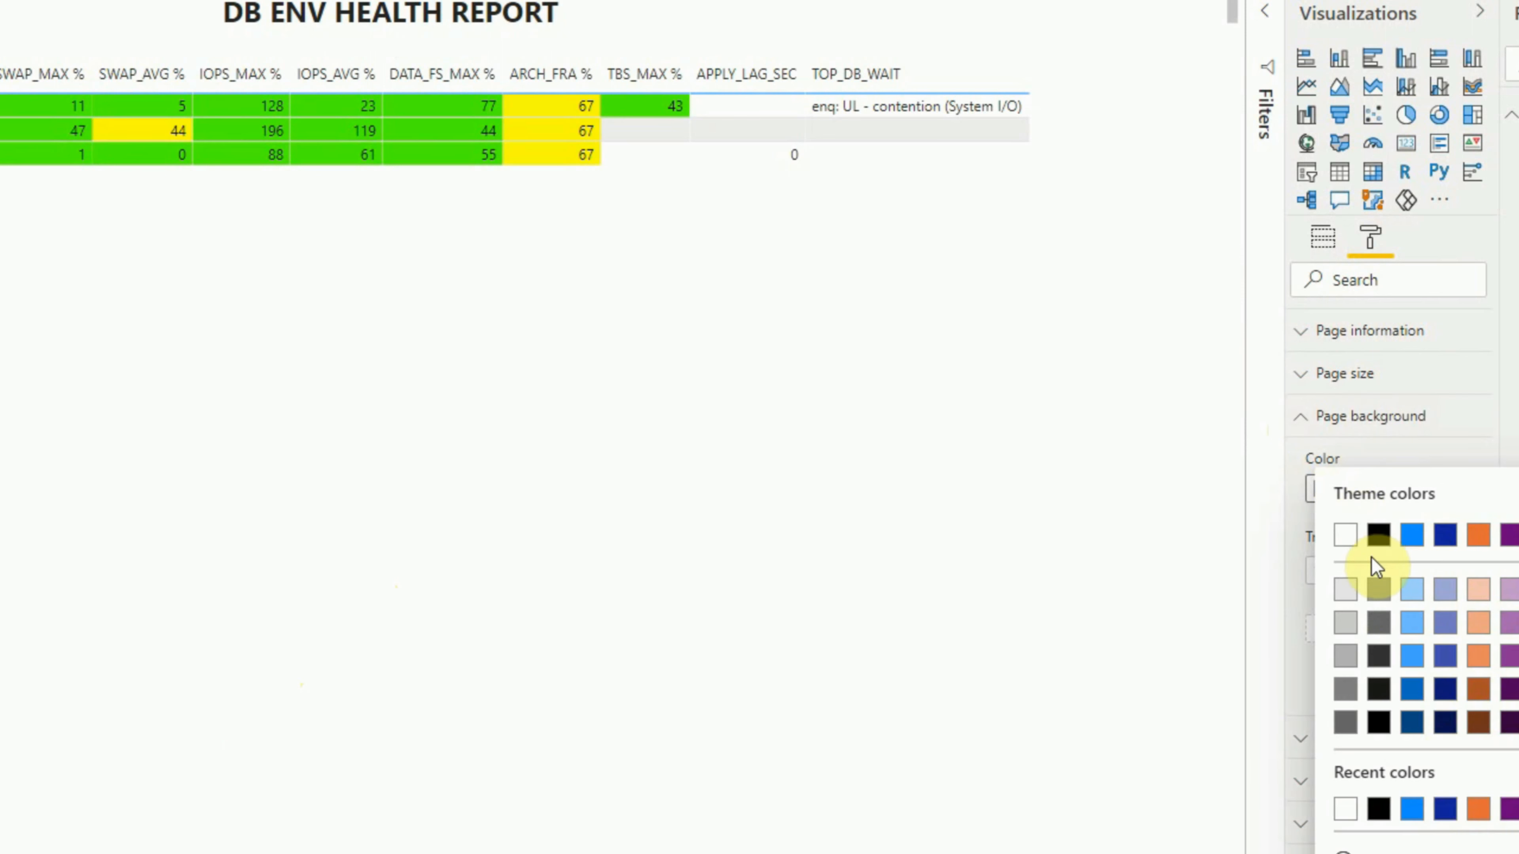
left_click(1446, 811)
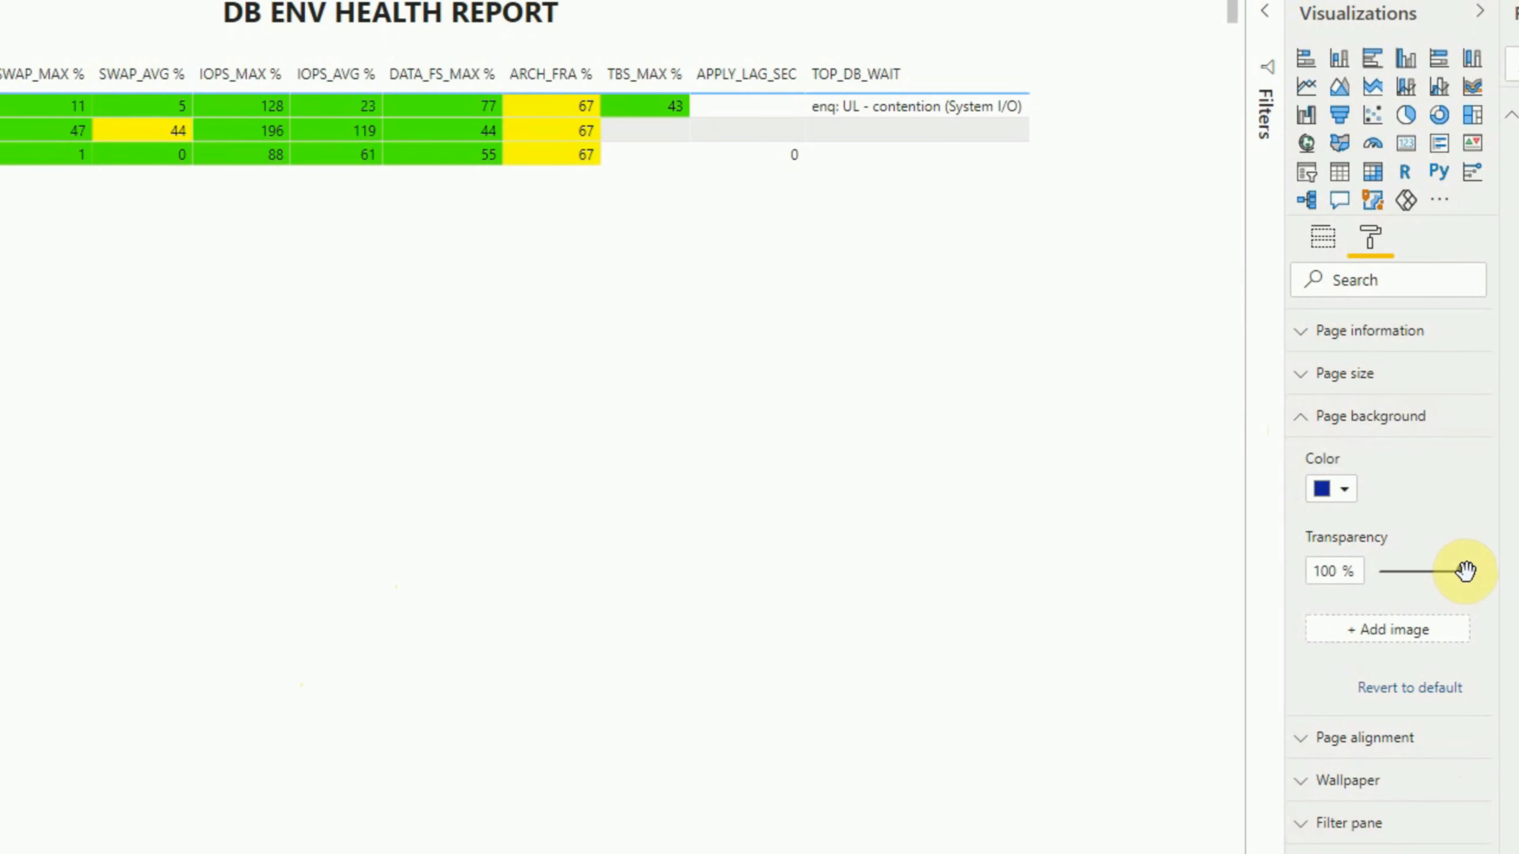
- Set the page background transparency to 0% and stretch the title text box to the page's left edge
left_click_drag(1467, 572, 1378, 572)
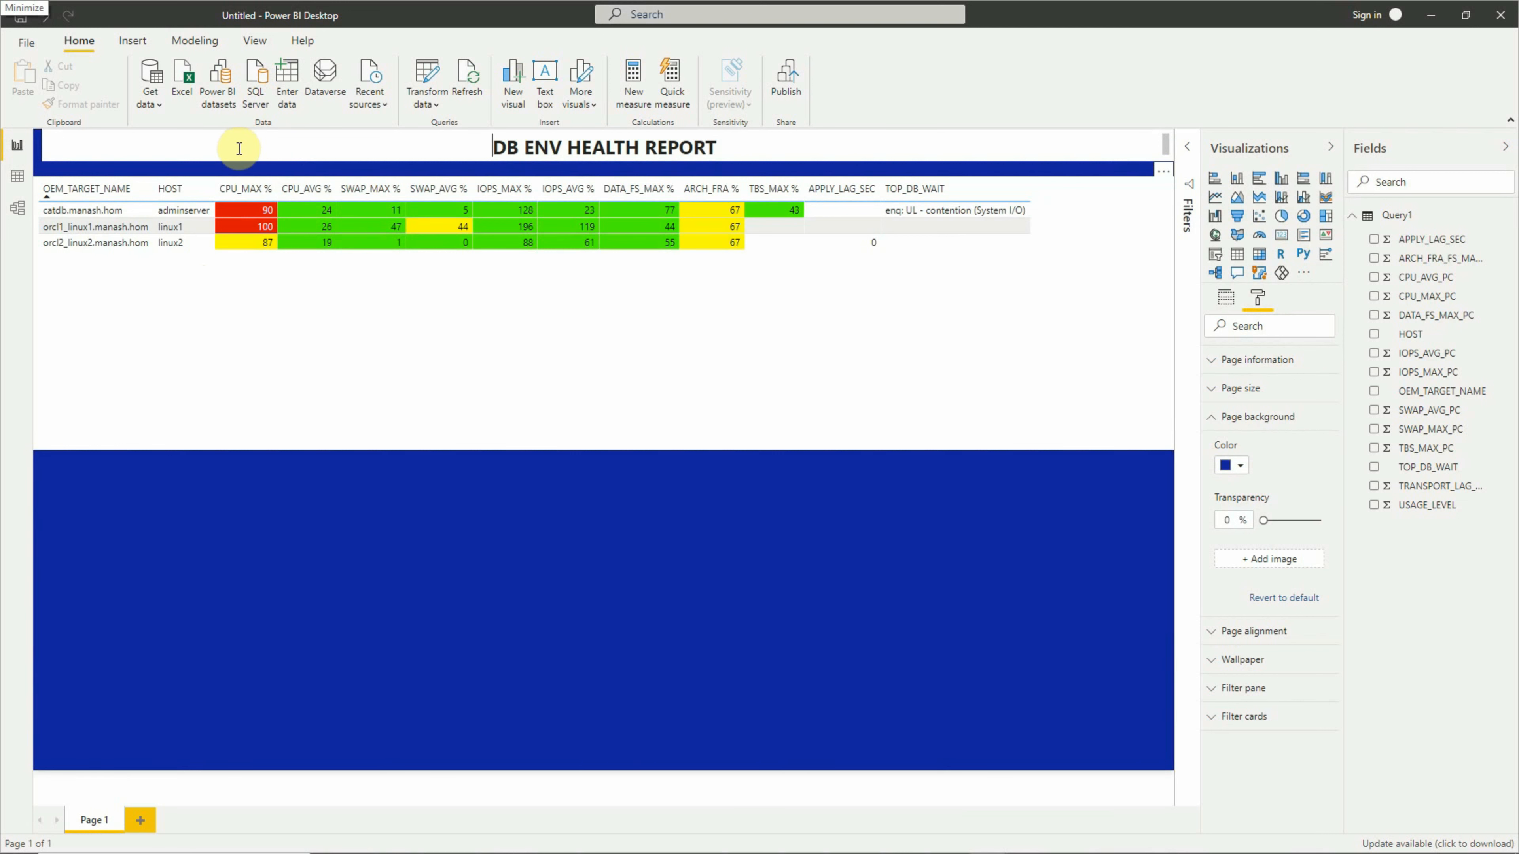
left_click(250, 157)
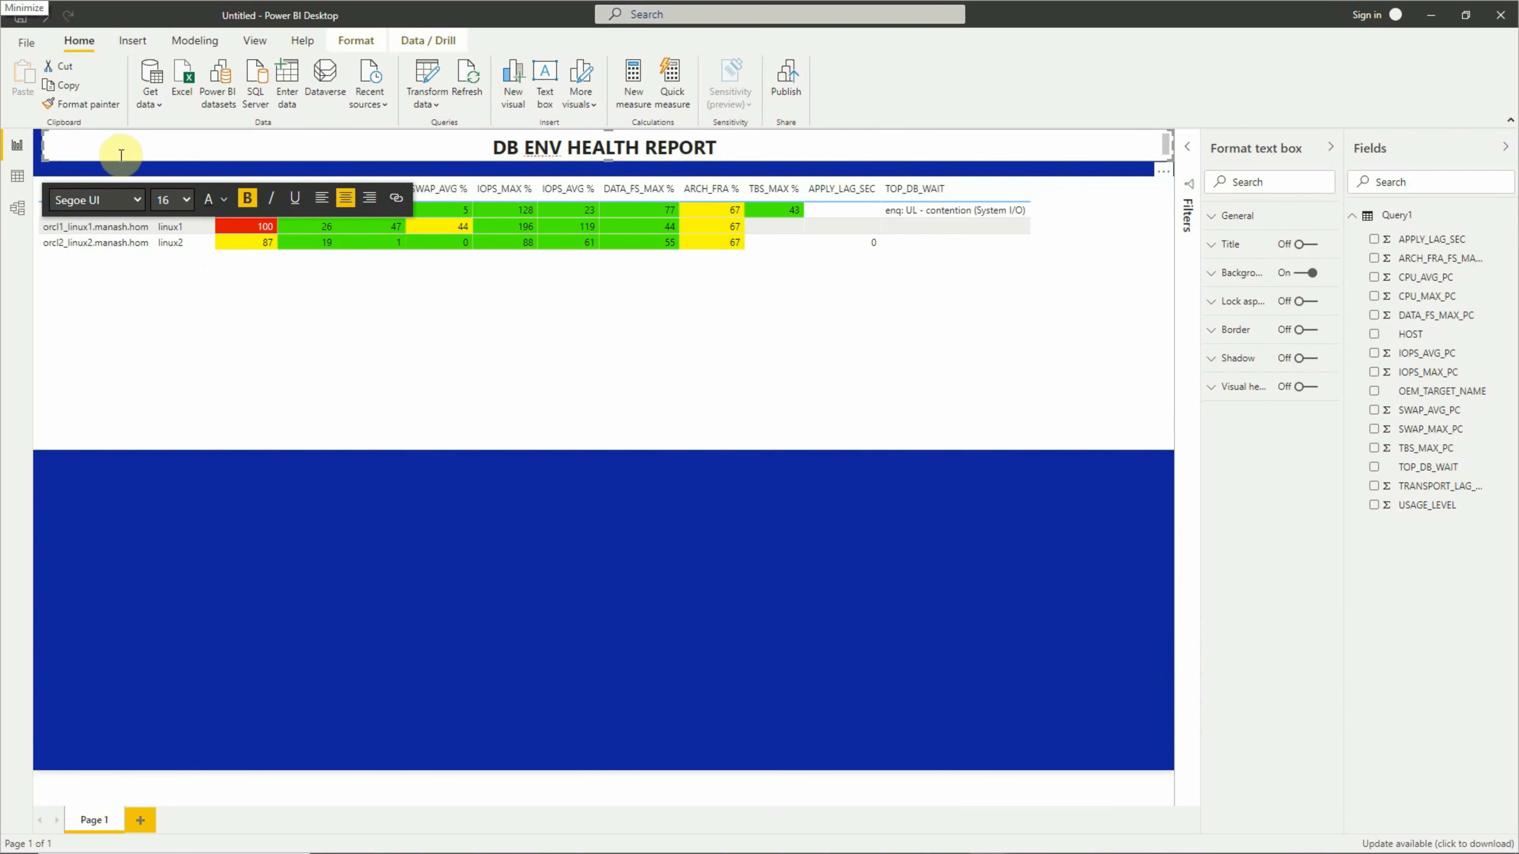
left_click_drag(44, 147, 35, 148)
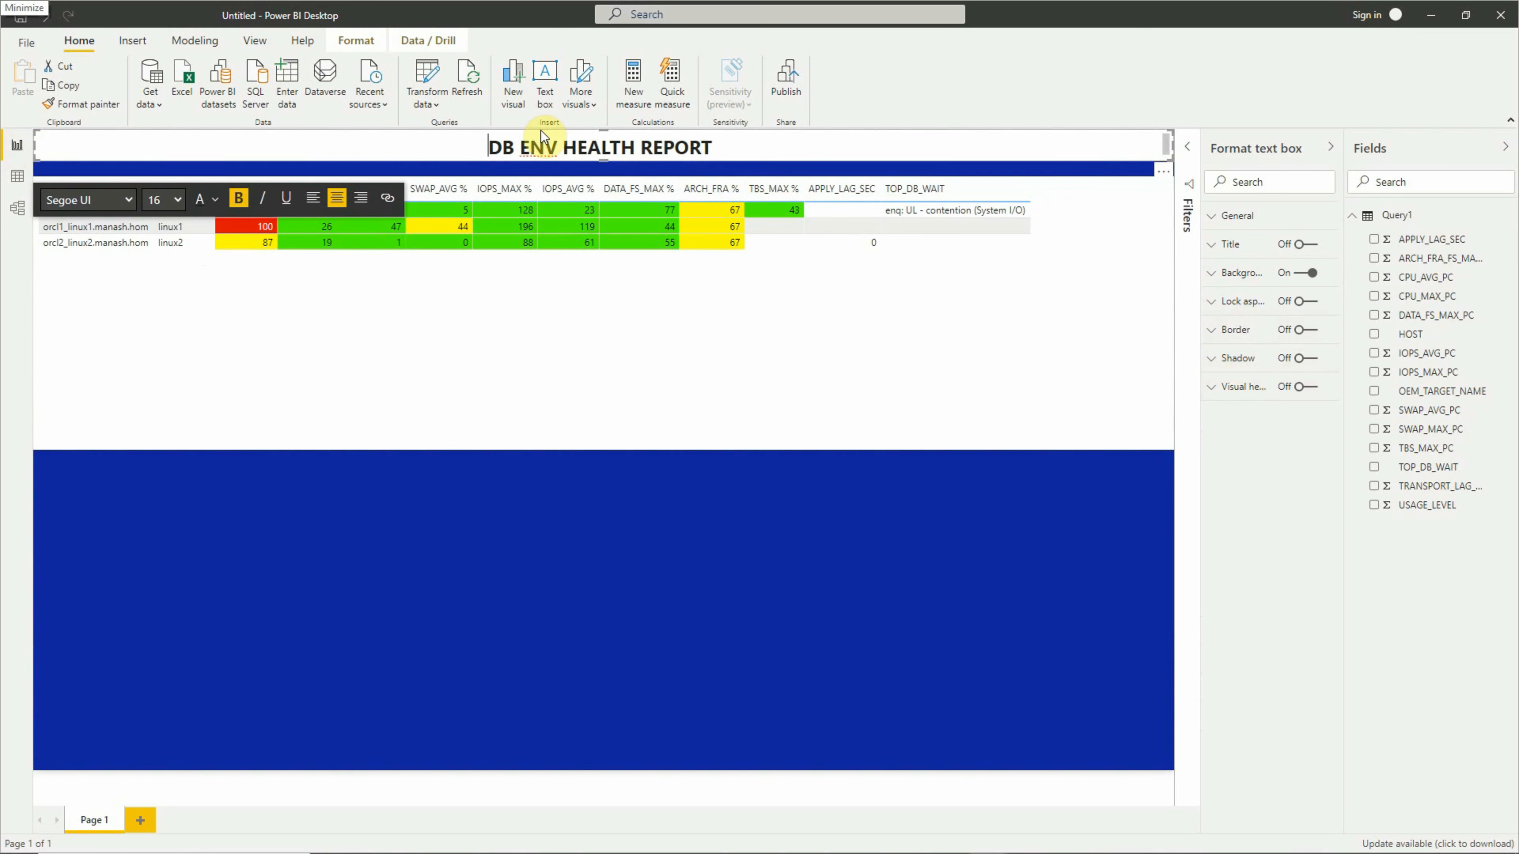
- Change the font color of the whole DB ENV HEALTH REPORT title to white
left_click_drag(486, 147, 751, 150)
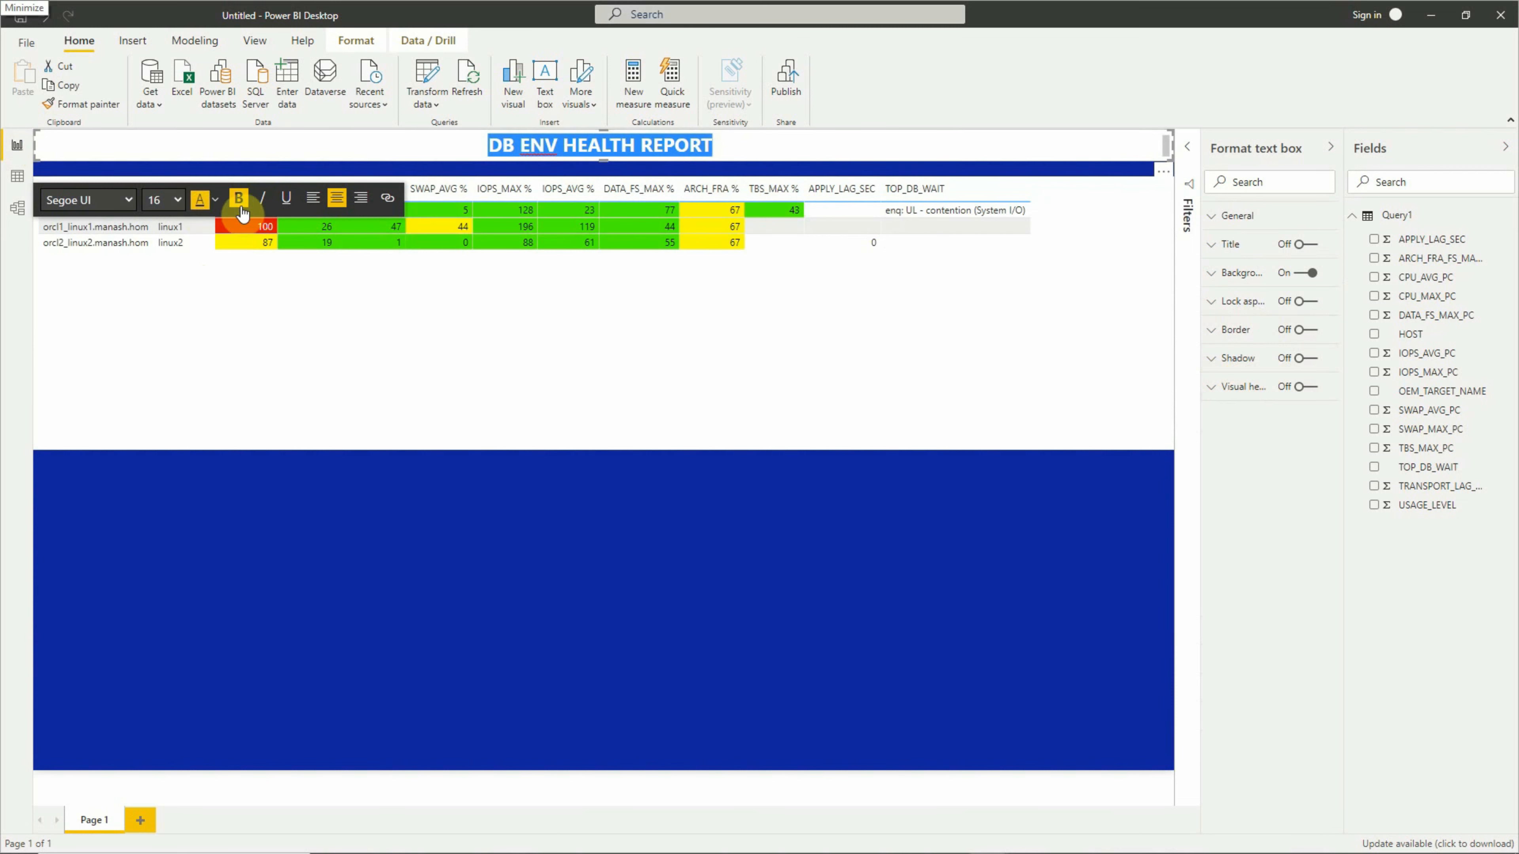
left_click(215, 199)
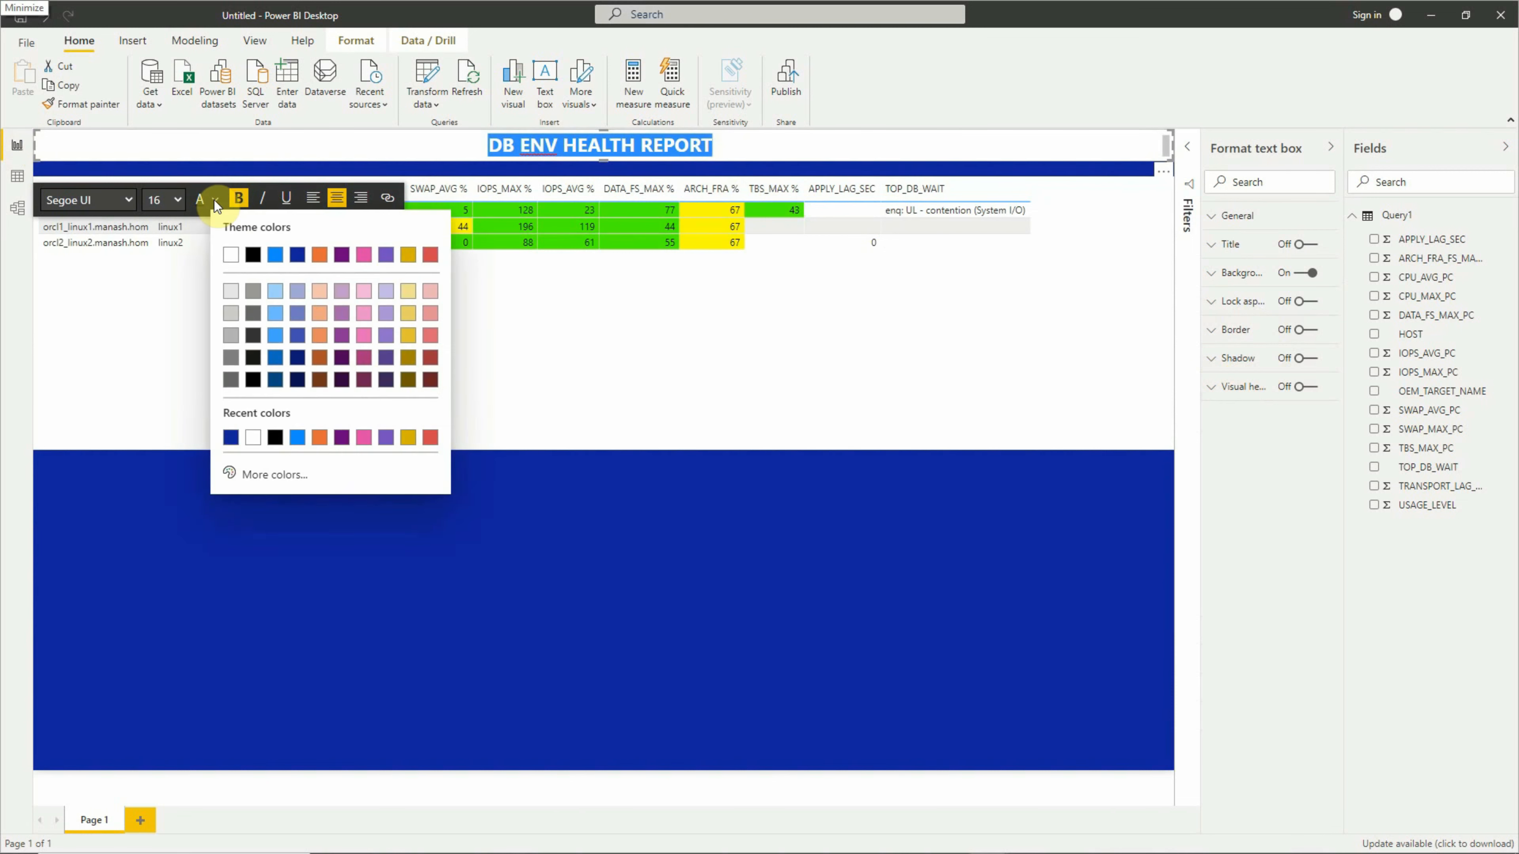
left_click(231, 256)
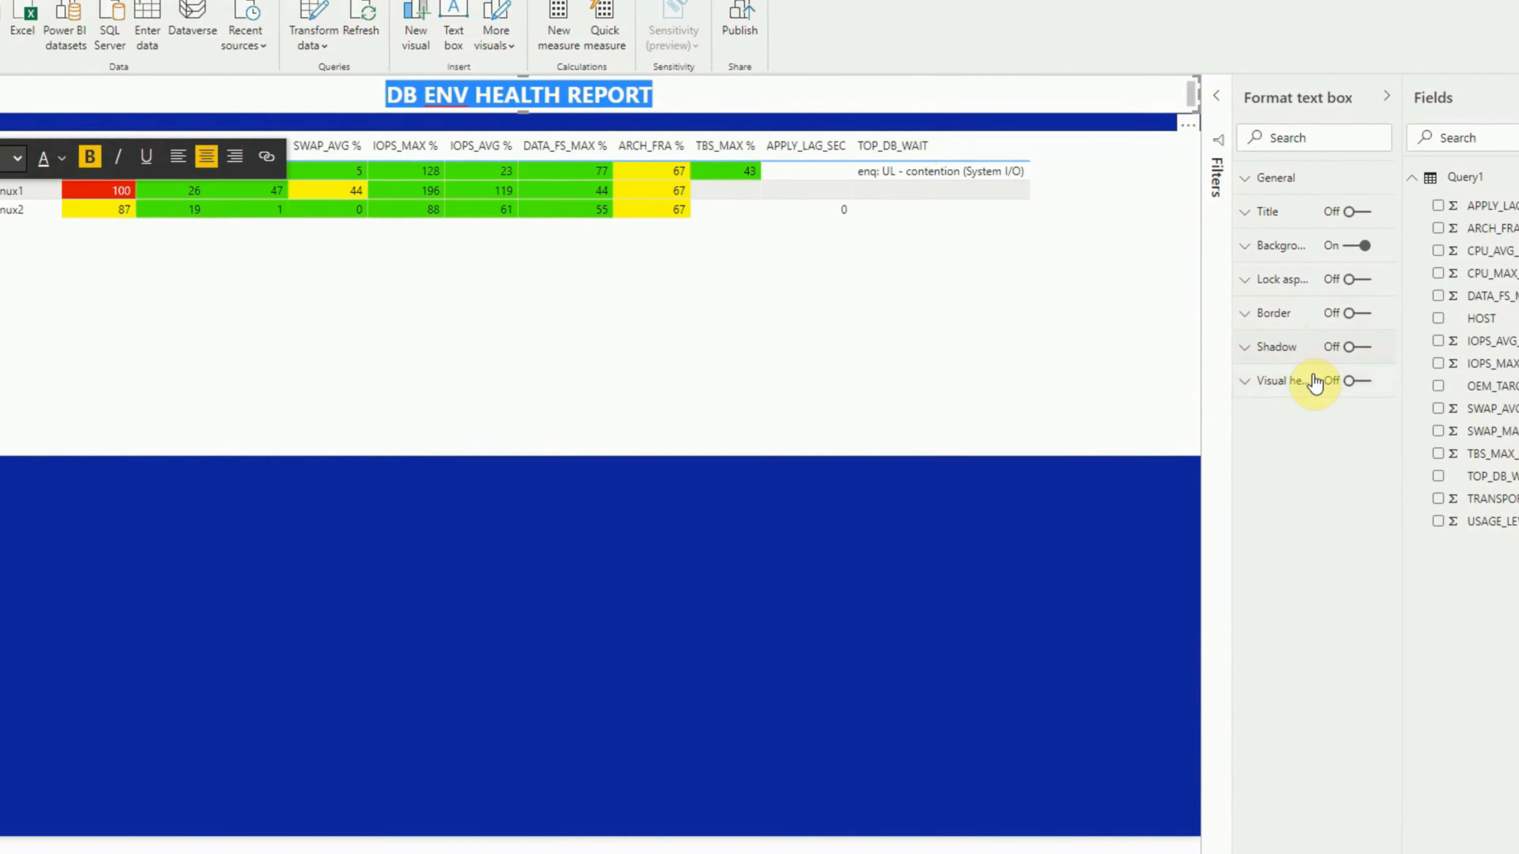
- Set the title text box's background transparency to 100% and deselect the text box
left_click(1246, 246)
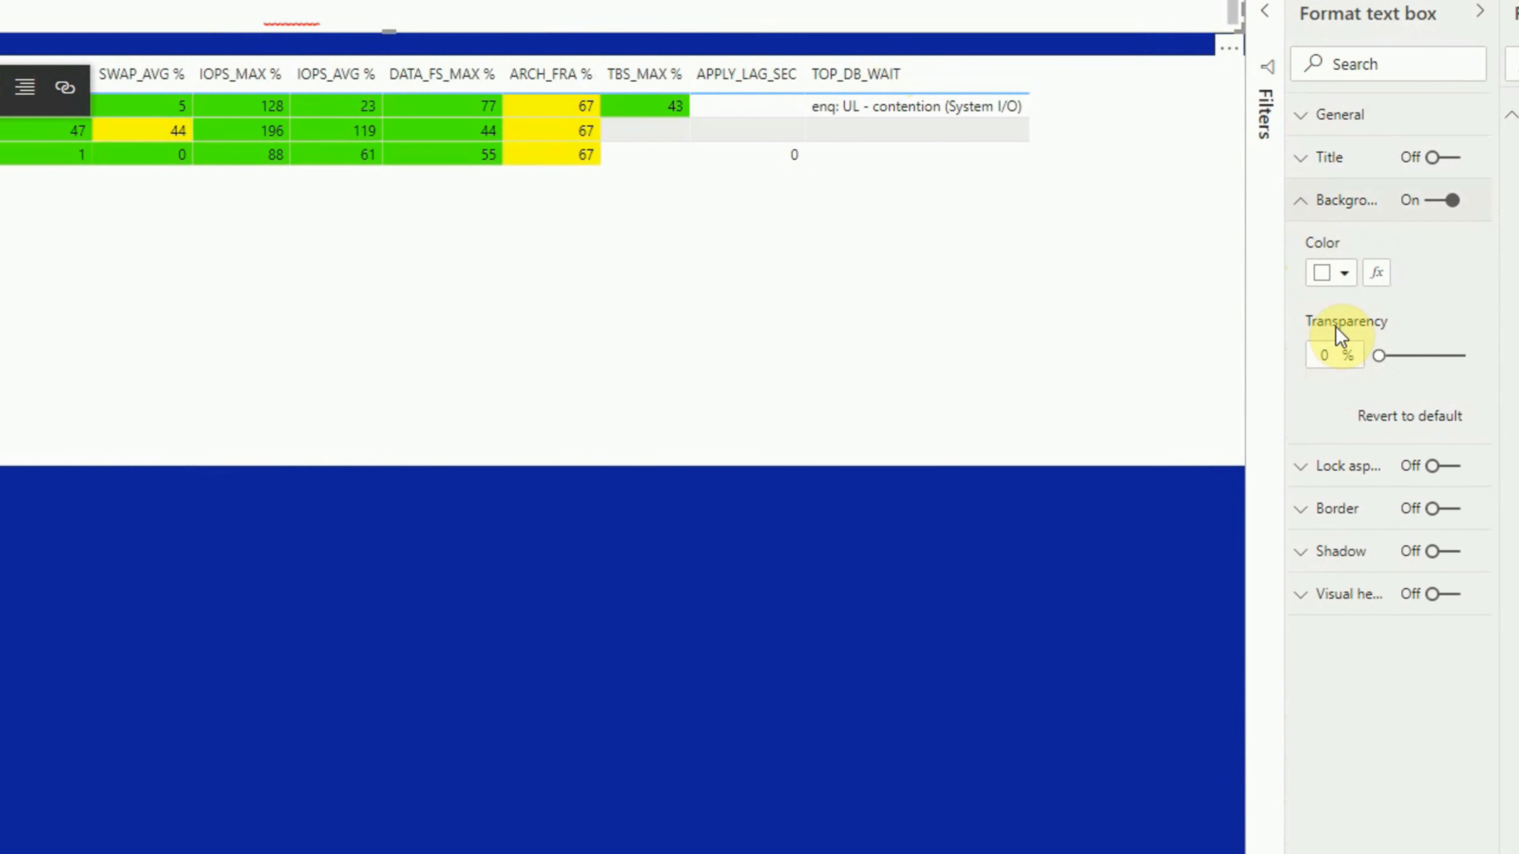
left_click_drag(1377, 352, 1489, 363)
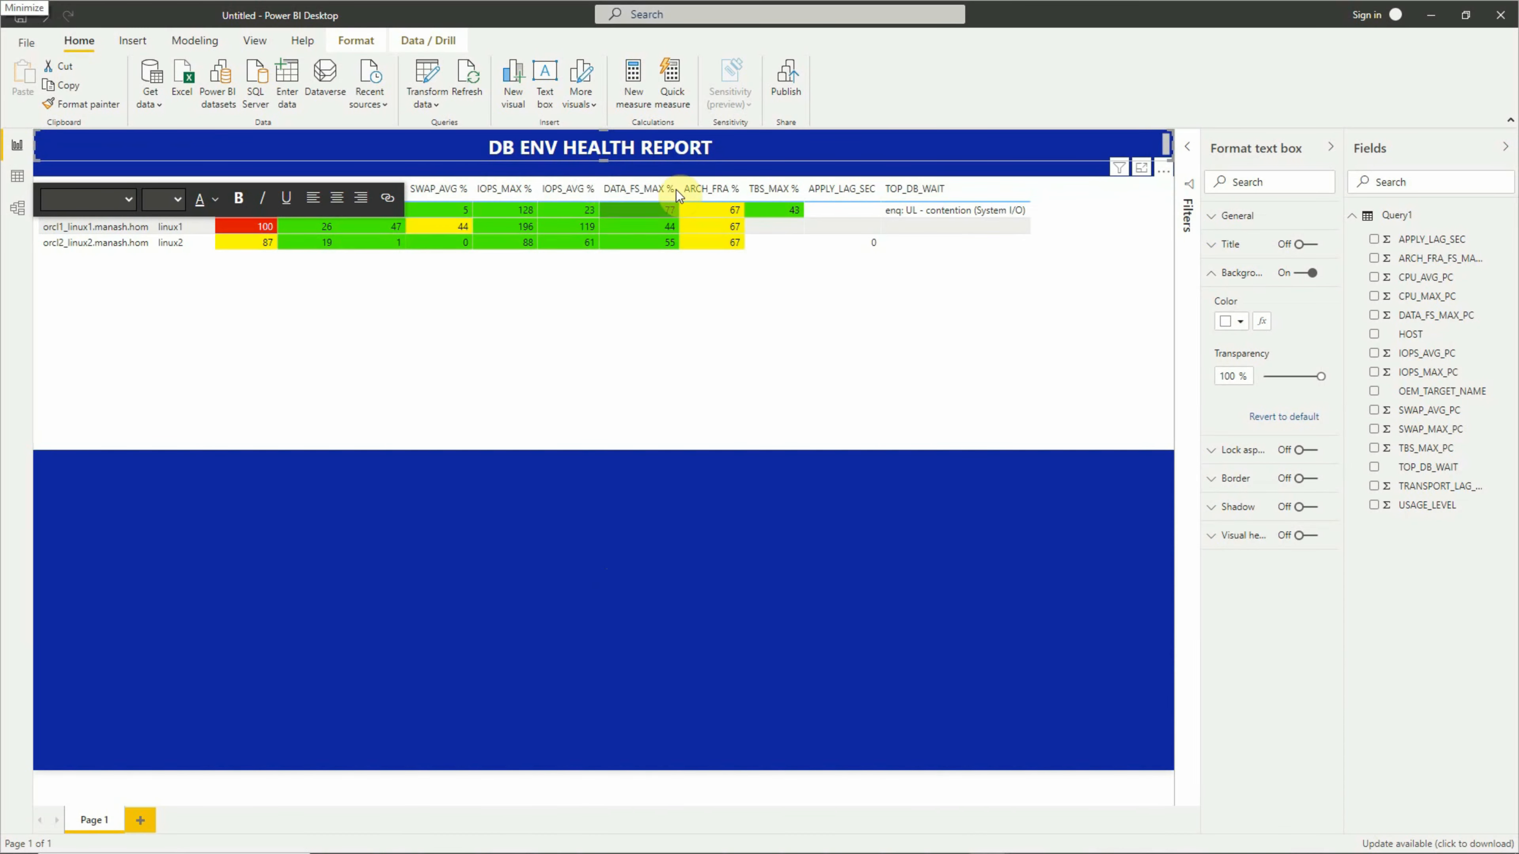
left_click(853, 320)
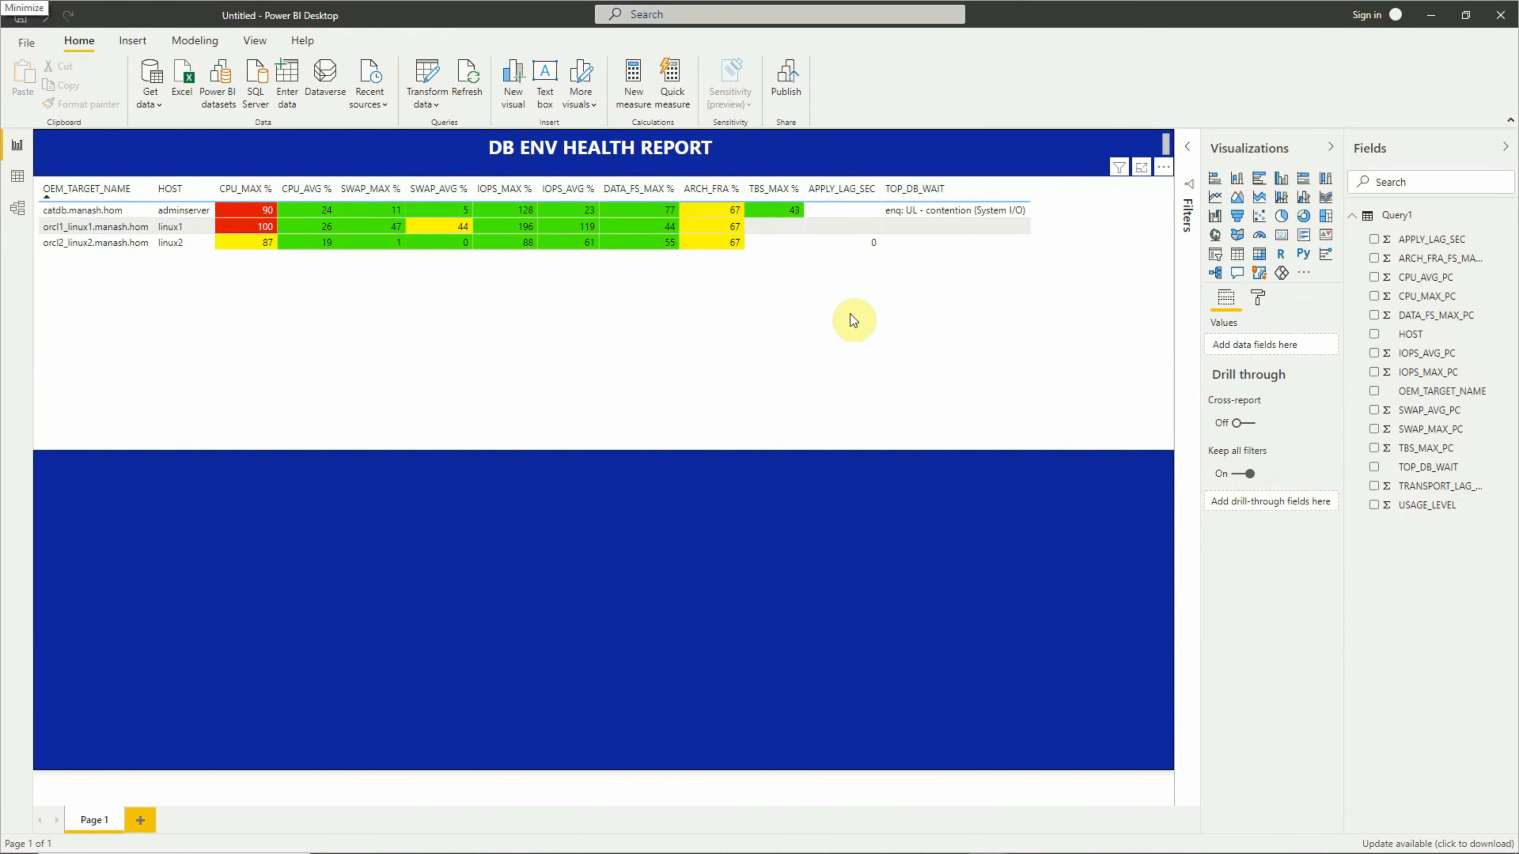
- Set the font family of the health report table's column headers to Segoe UI Bold
left_click(583, 384)
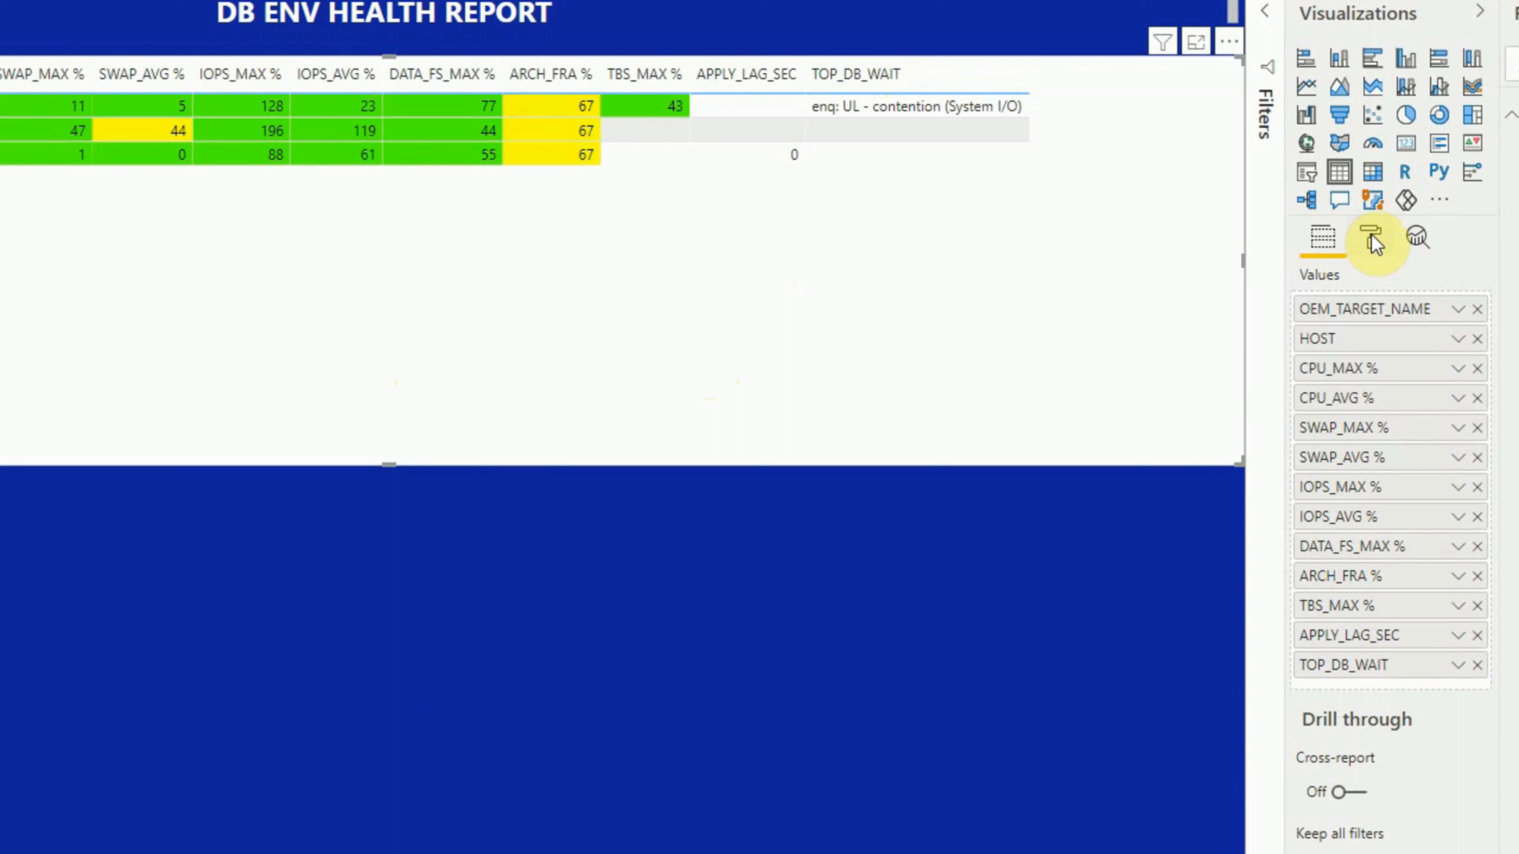
left_click(1370, 237)
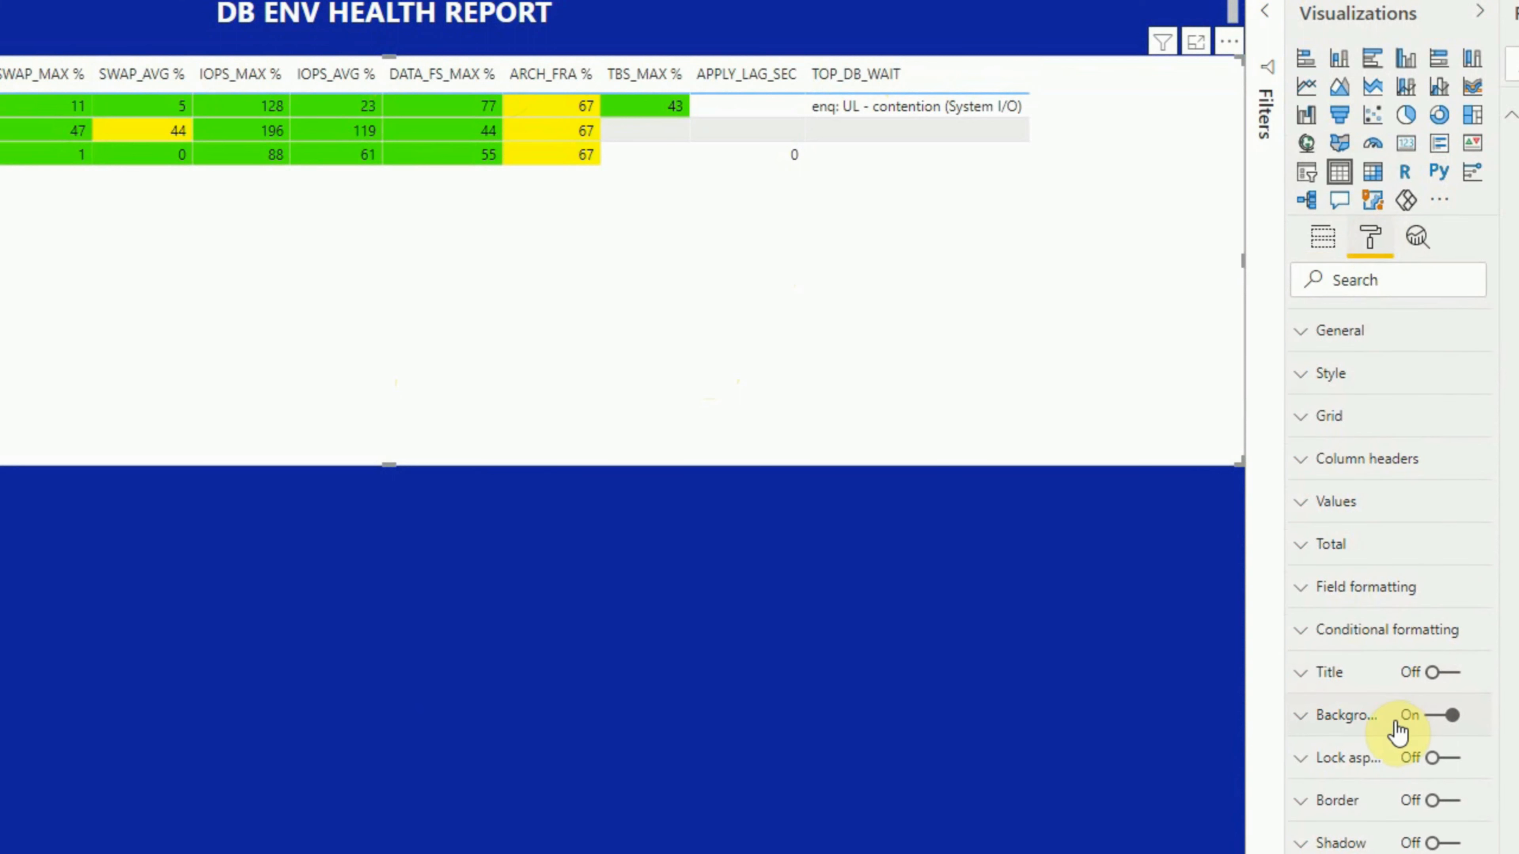
left_click(1306, 479)
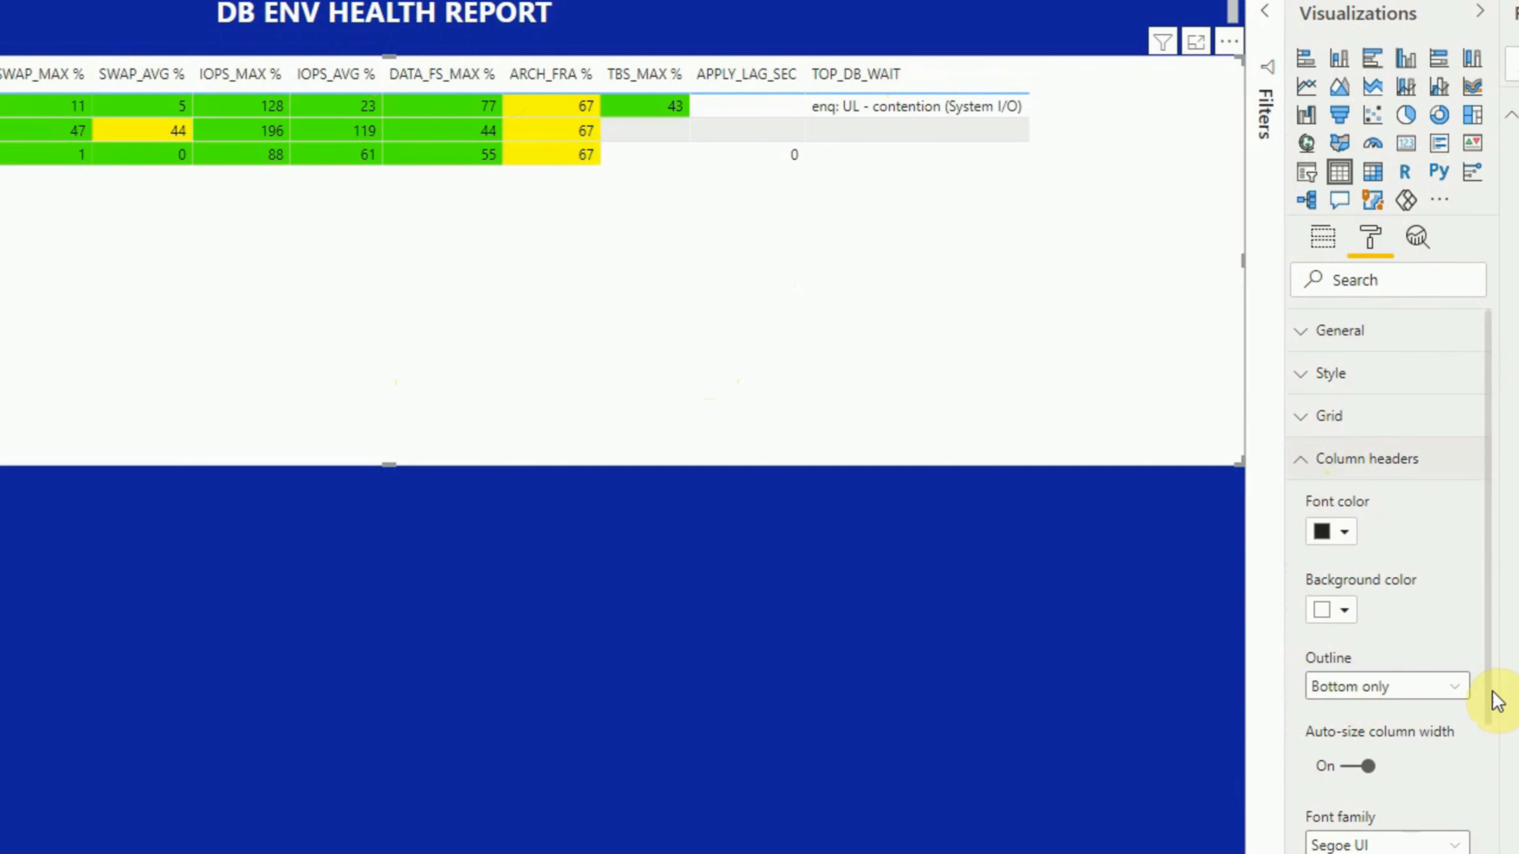
scroll(1489, 784, "down", 3)
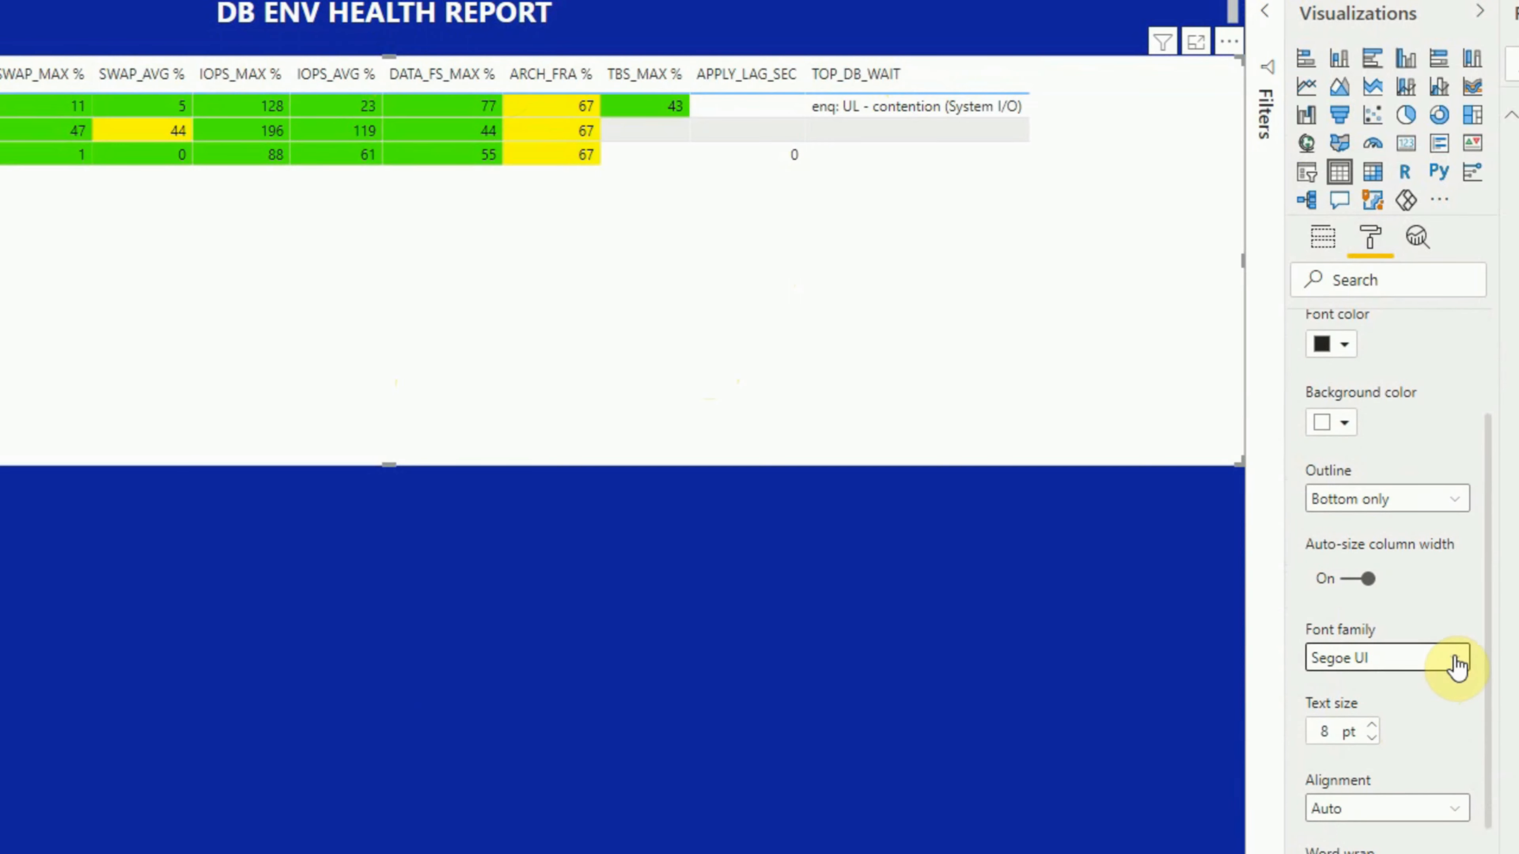
left_click(1456, 661)
scroll(1476, 724, "down", 4)
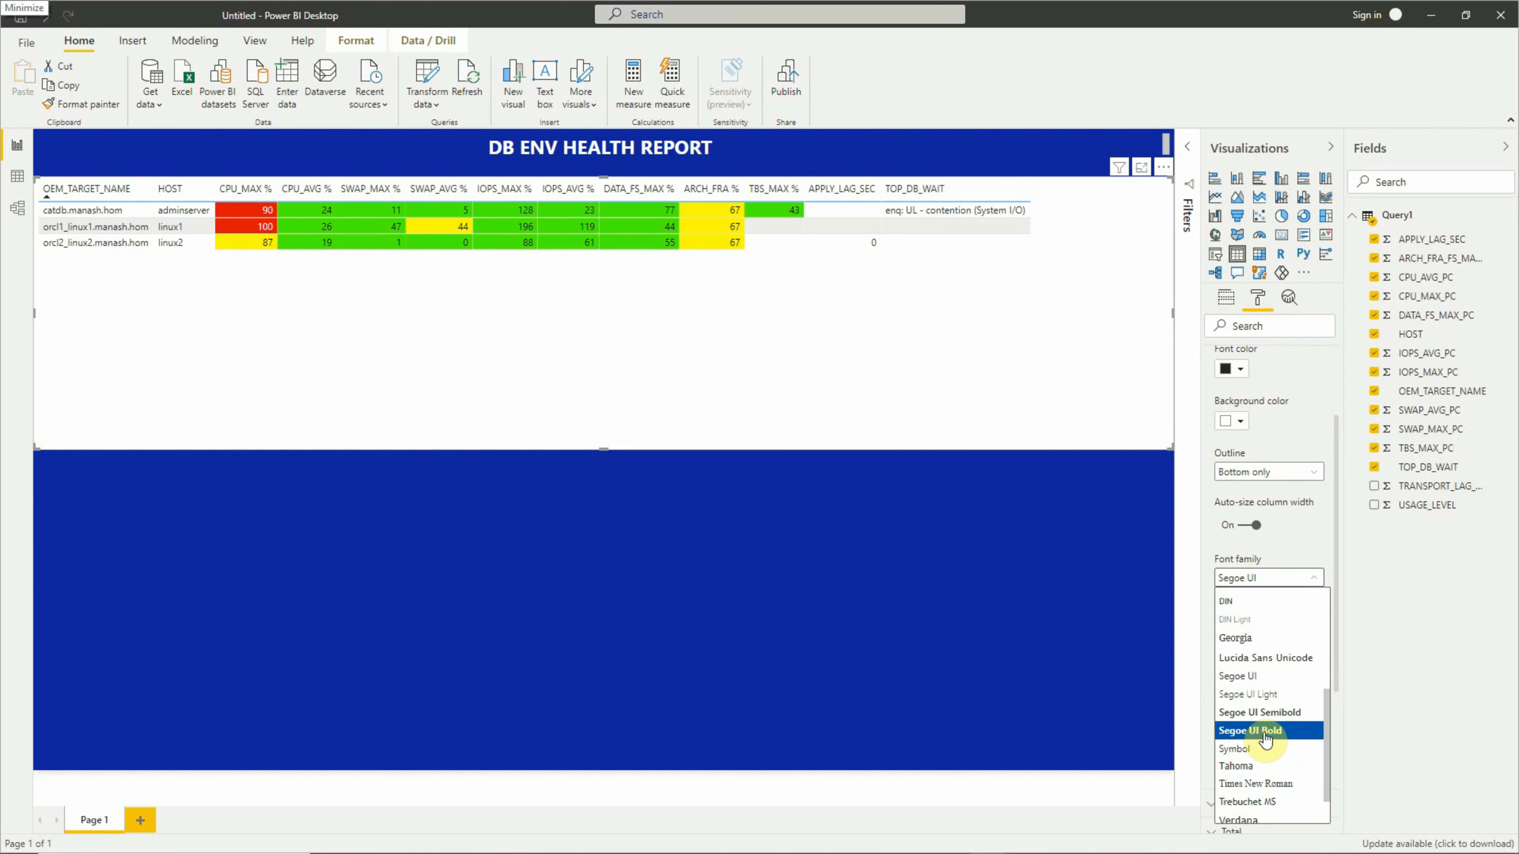
left_click(1265, 733)
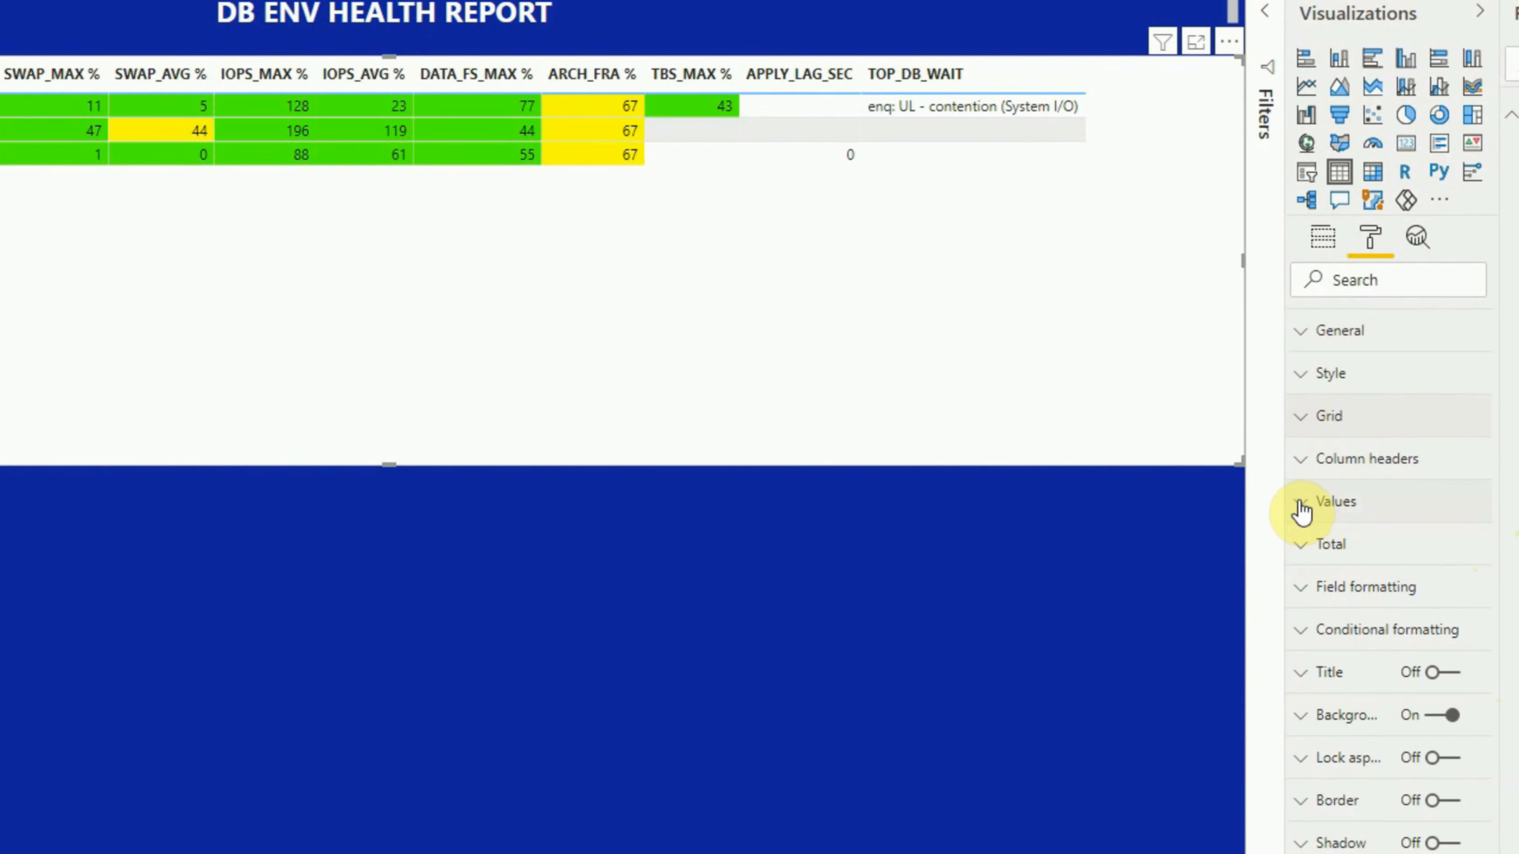
- Set the font family of the table's values to Segoe UI Bold and turn off the table's background
left_click(1302, 509)
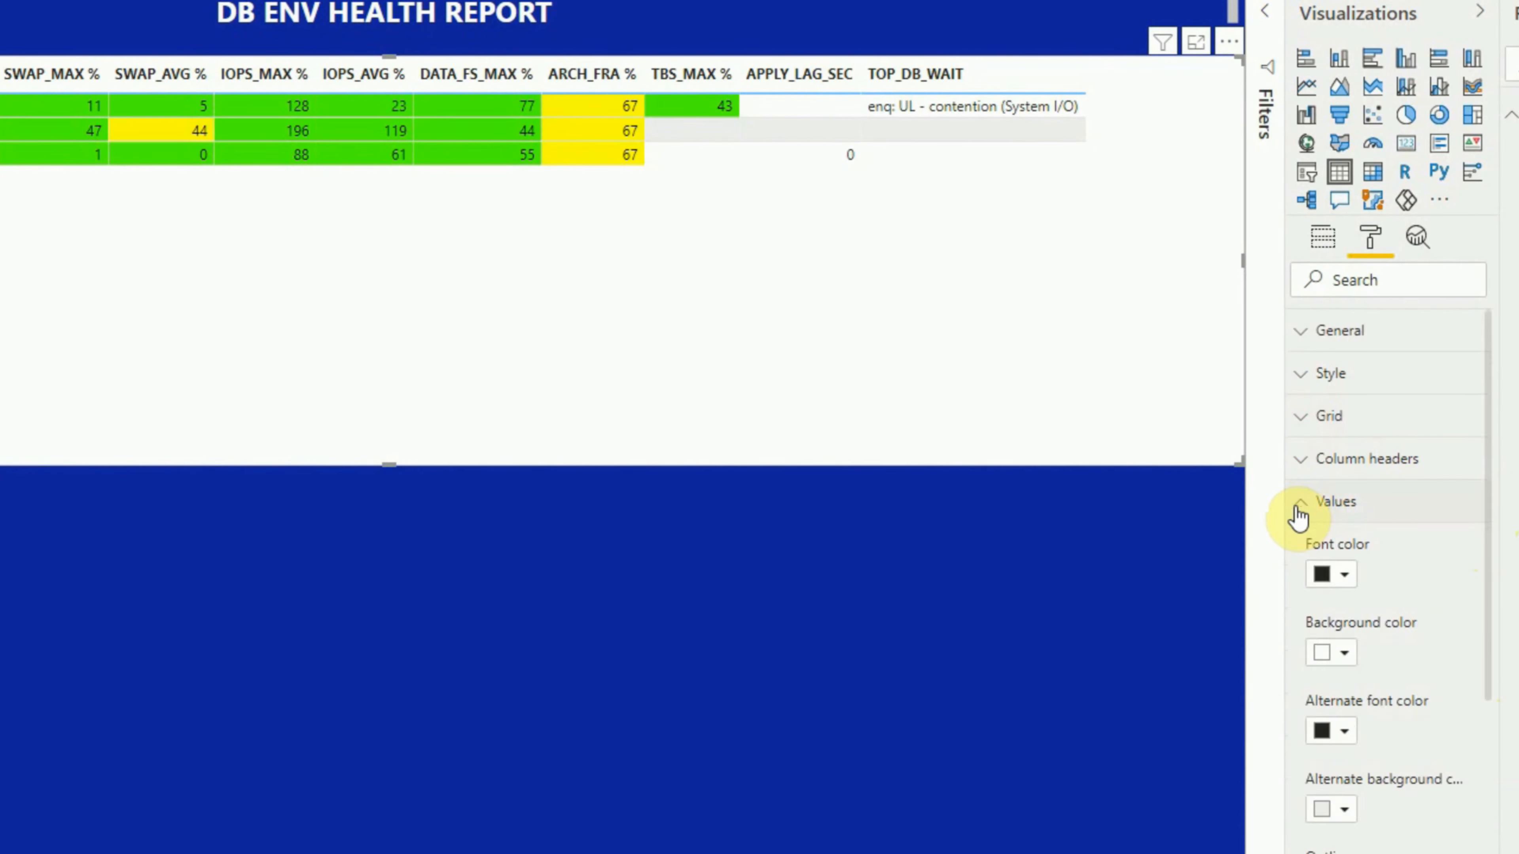
scroll(1328, 598, "down", 5)
left_click(1346, 659)
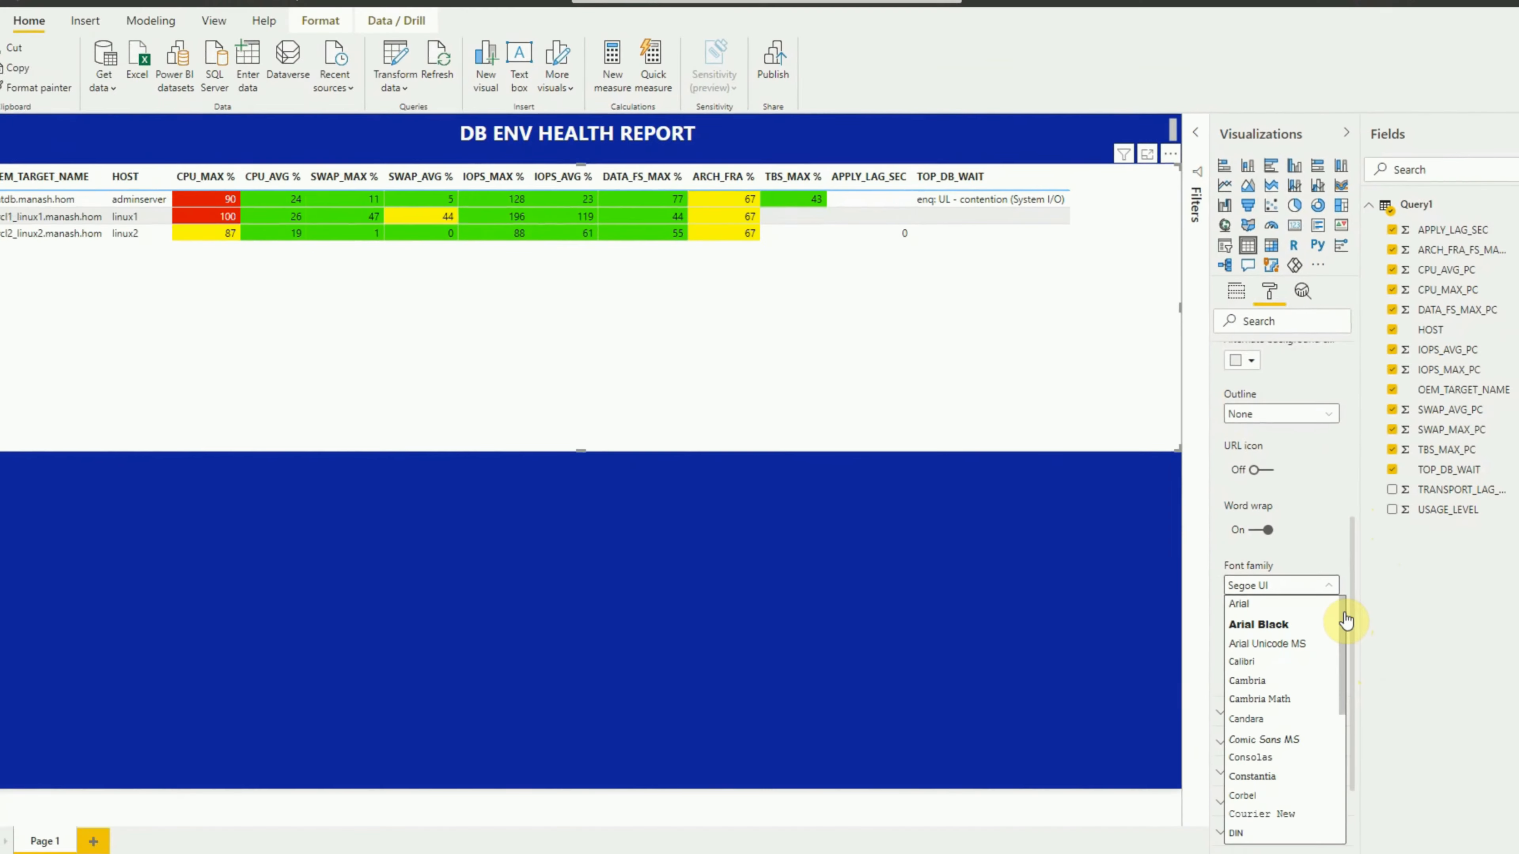
left_click_drag(1346, 621, 1344, 736)
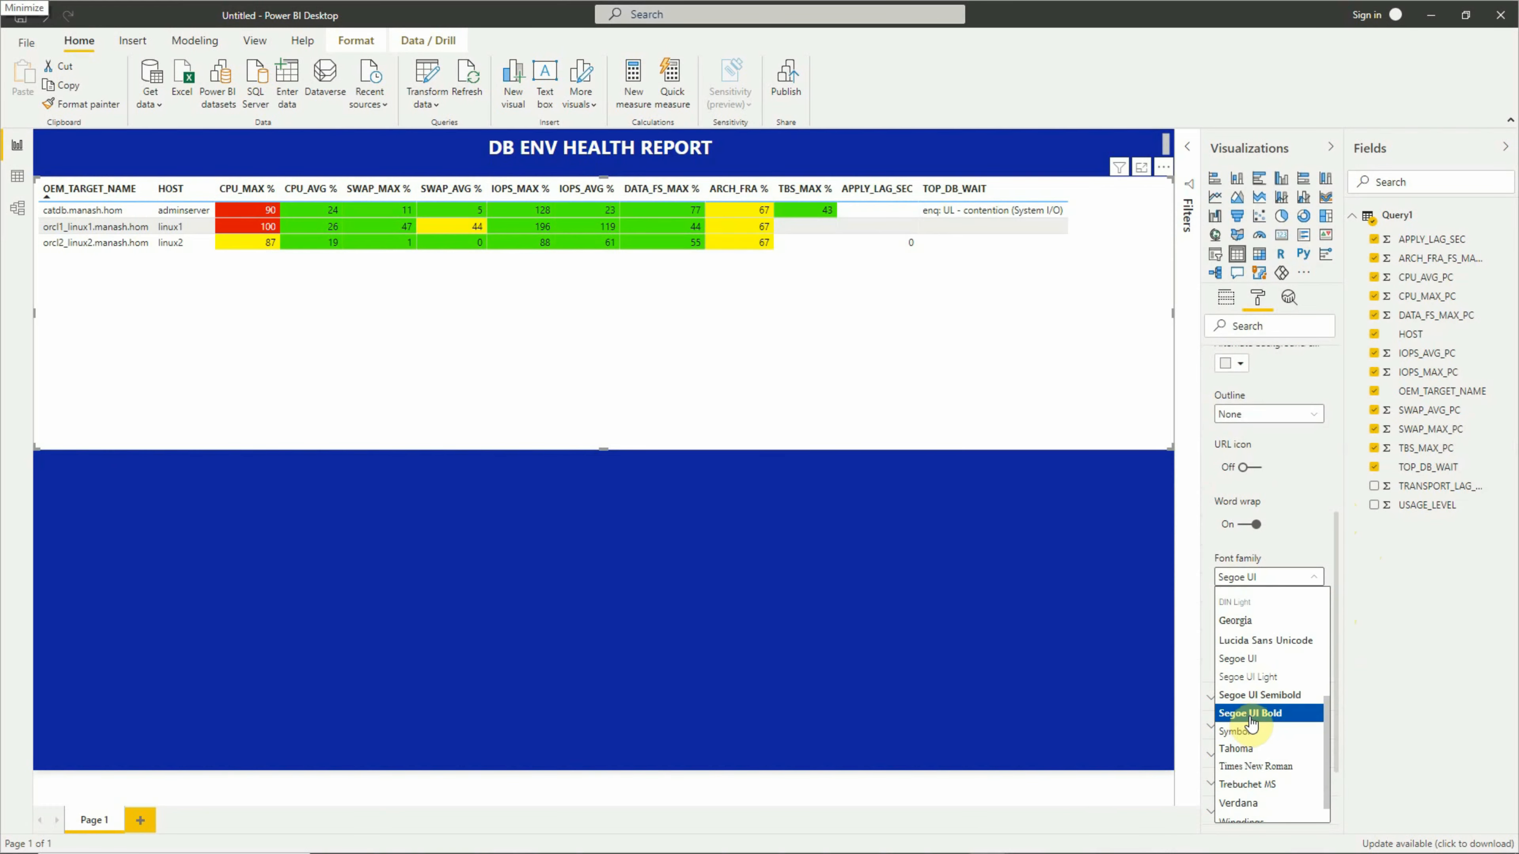
left_click(1250, 716)
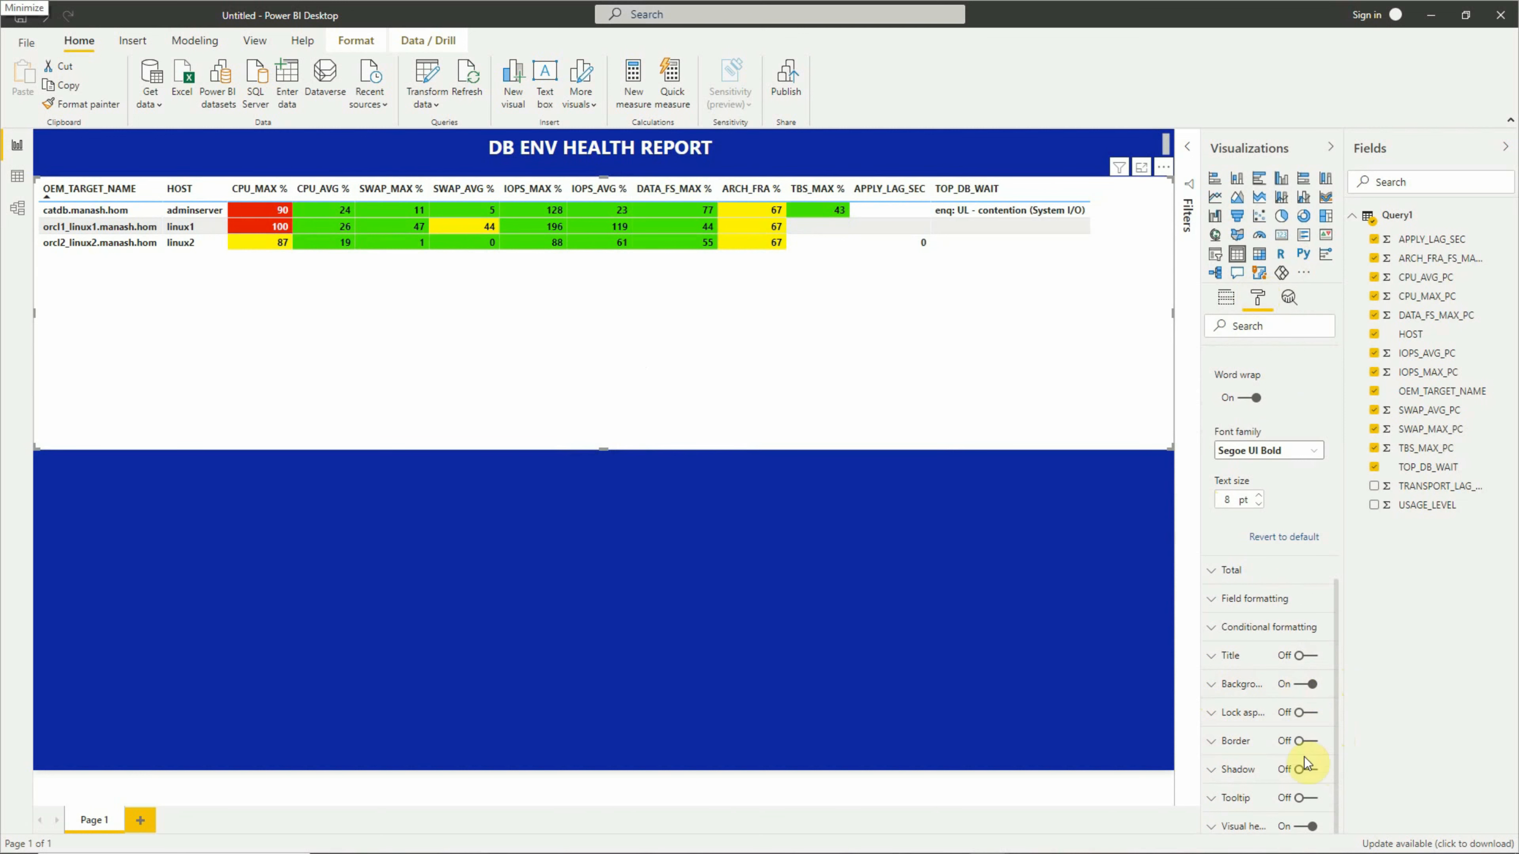
left_click(1297, 685)
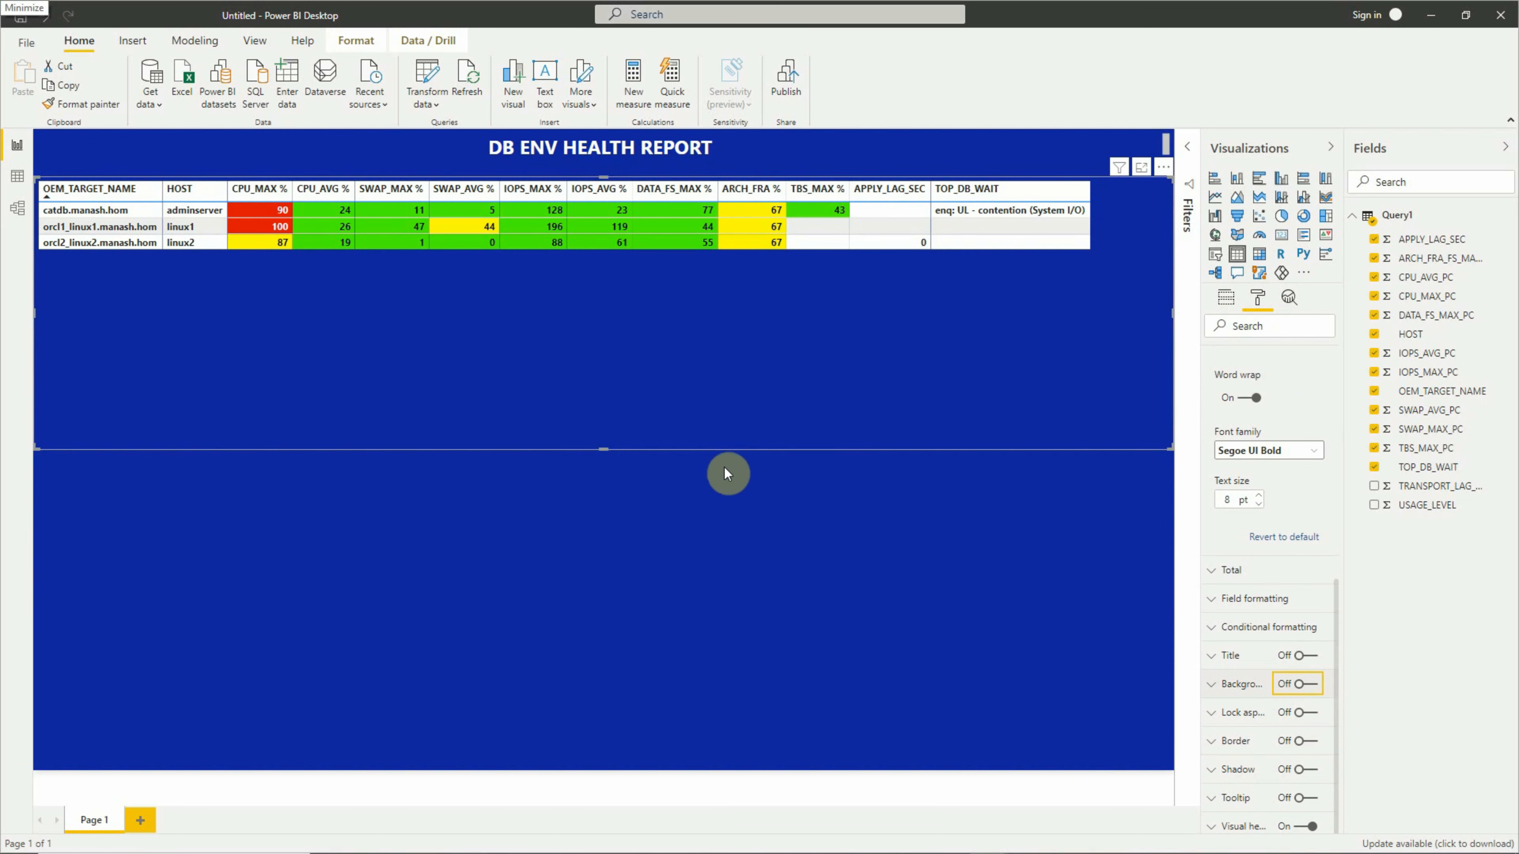
left_click(755, 591)
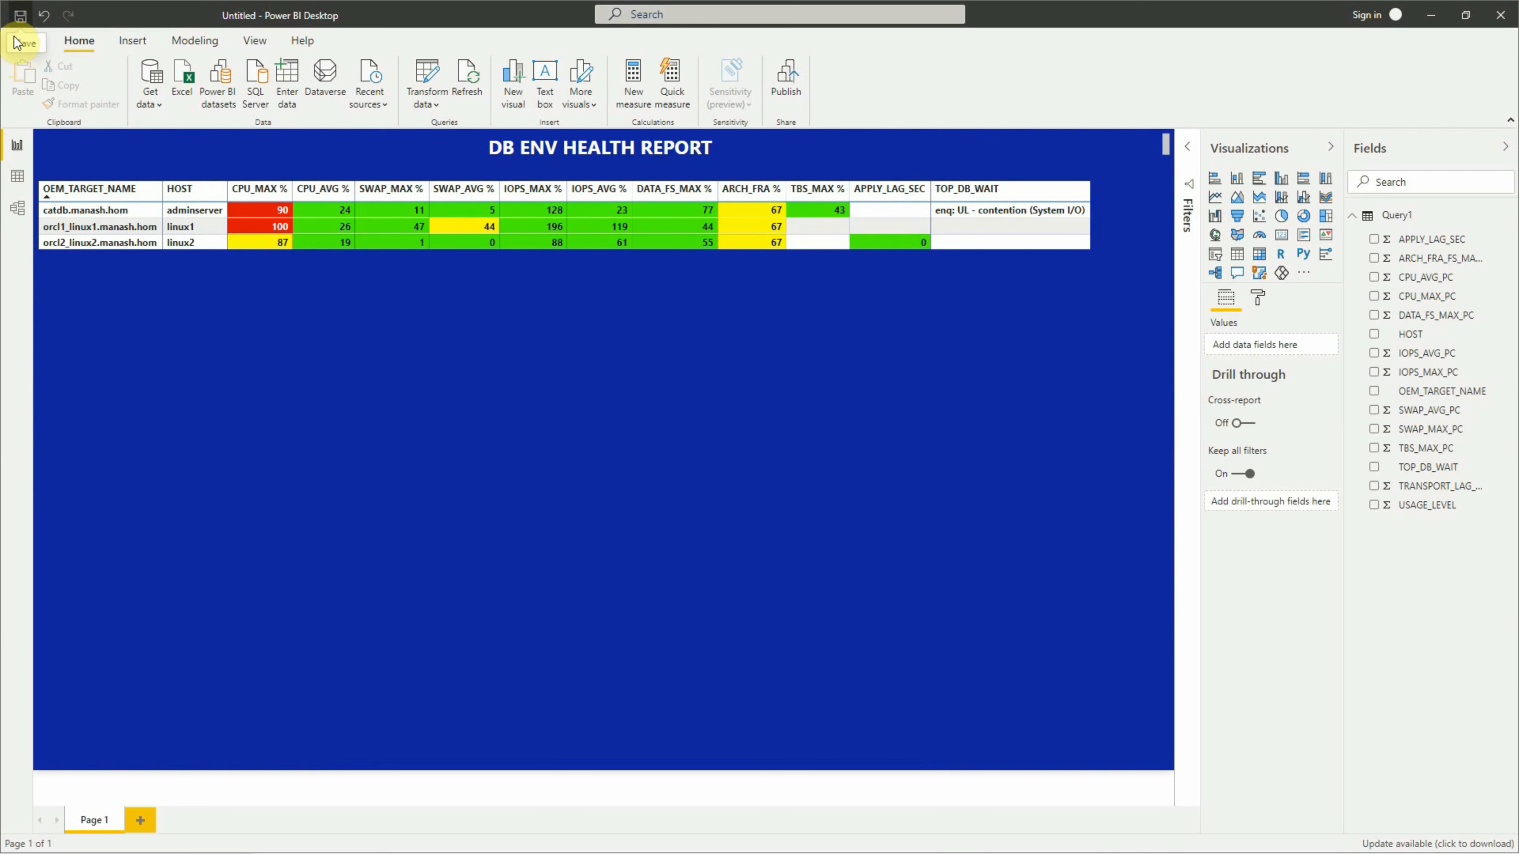
- Save the report as a Power BI file named report in the DB-Server Health Report folder
left_click(20, 18)
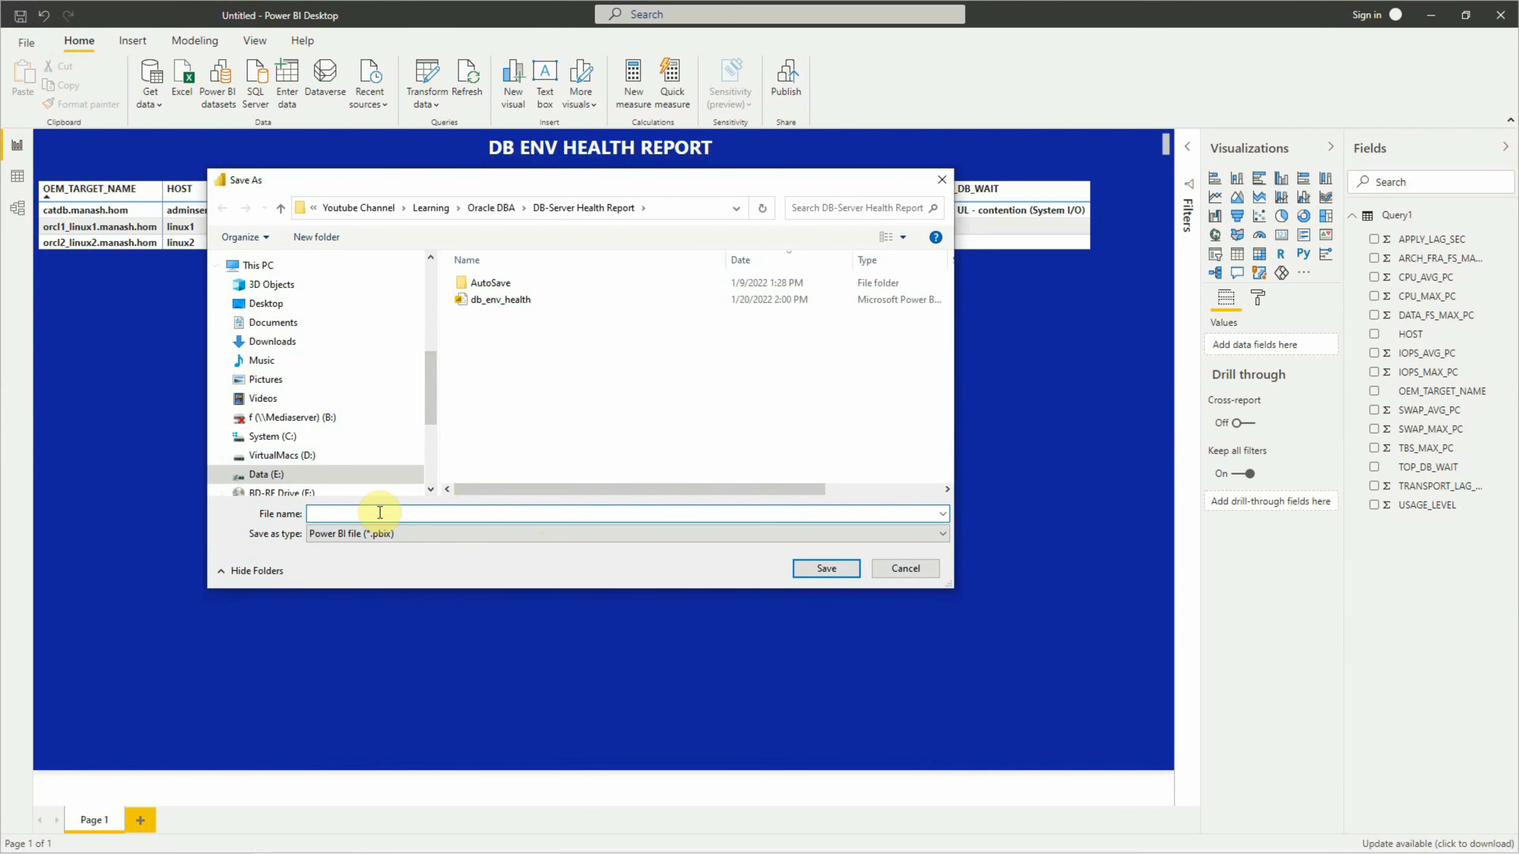
type("report")
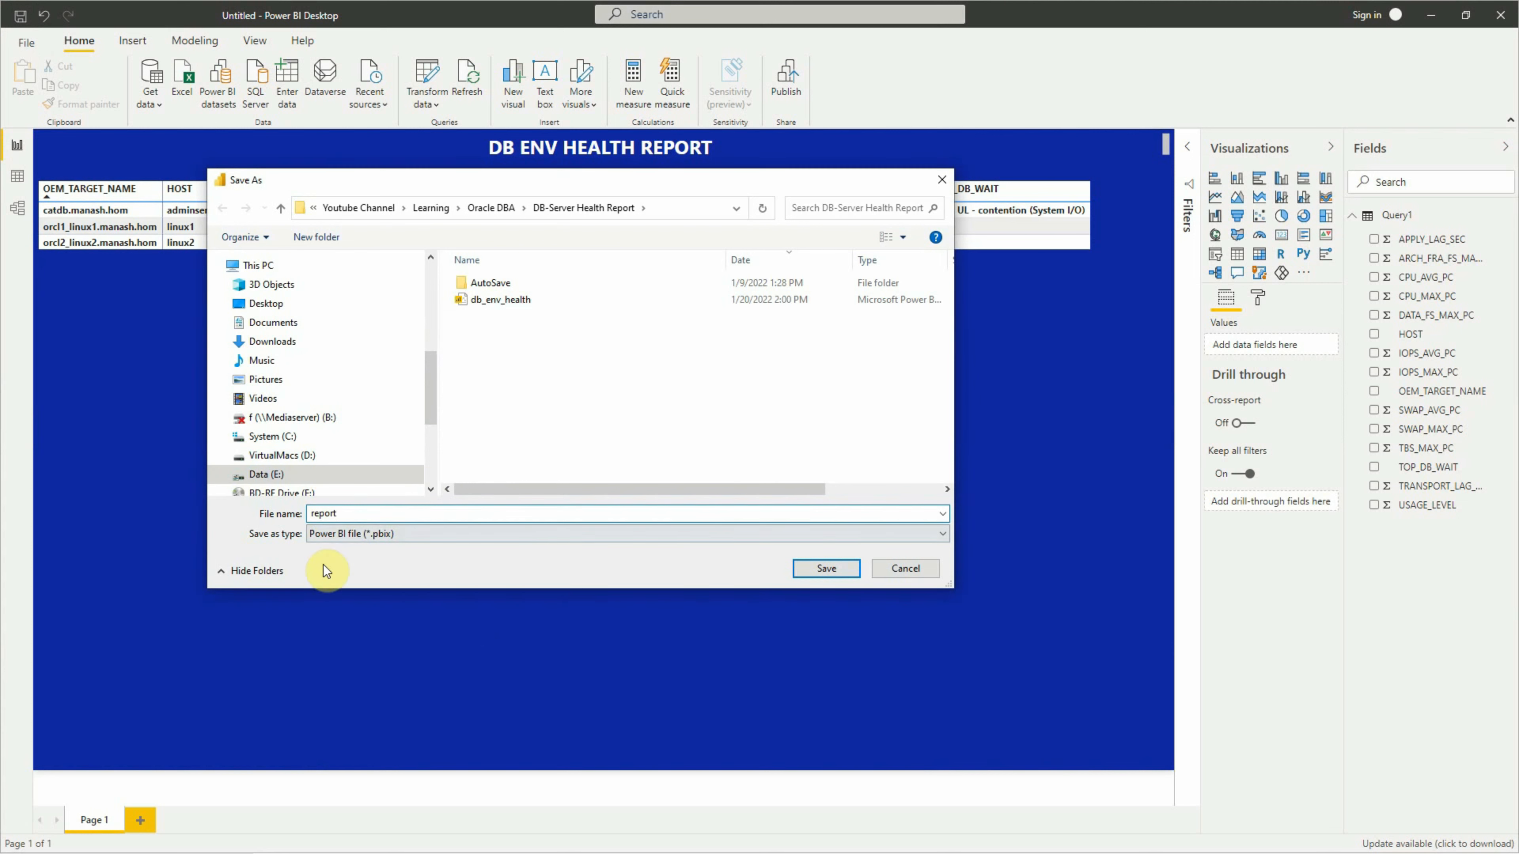
left_click(814, 568)
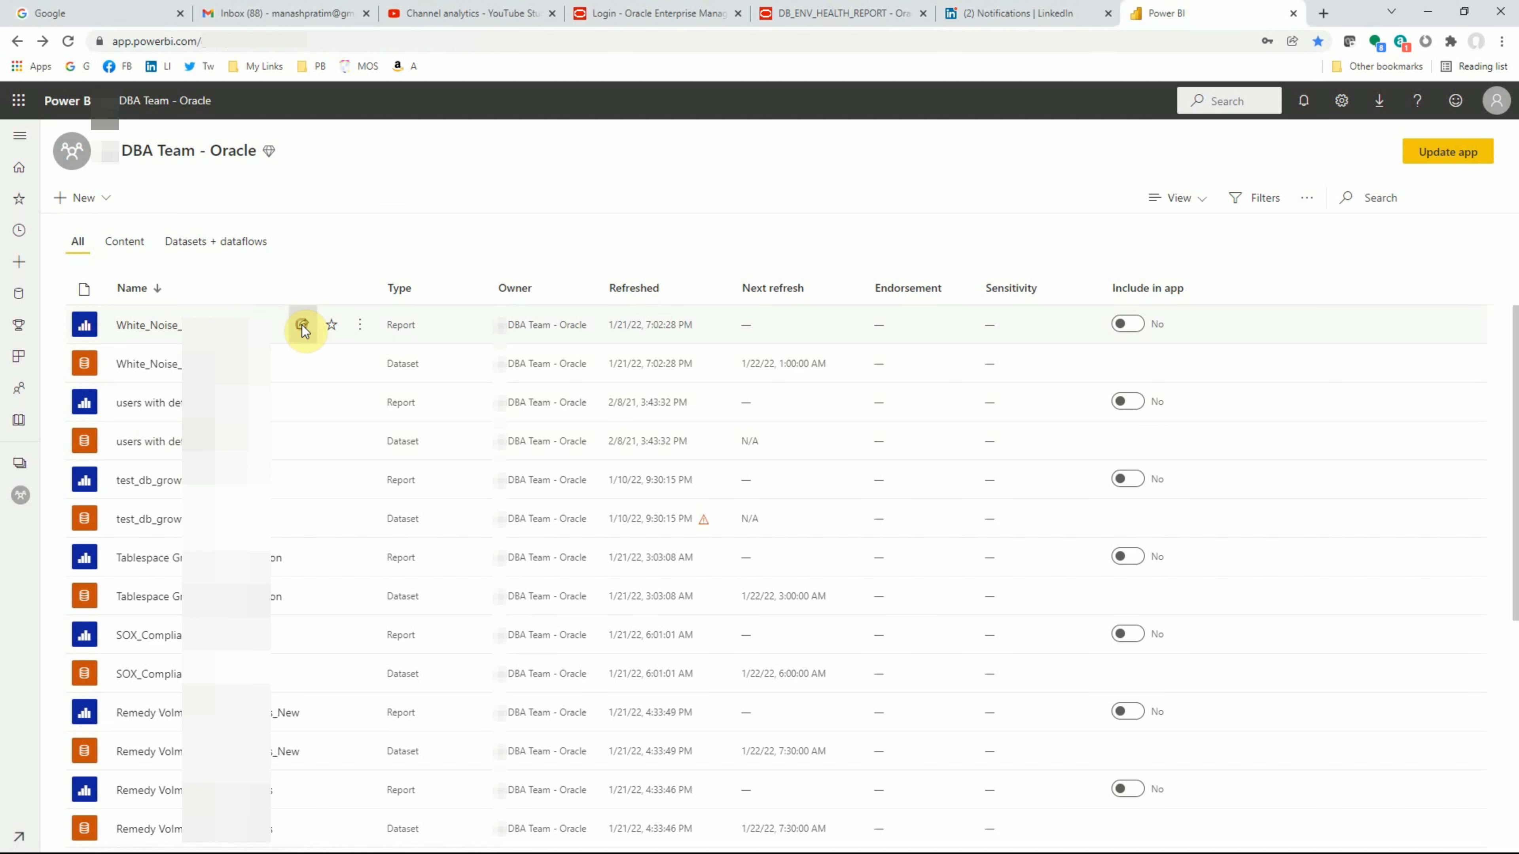
- In the Power BI service's DBA Team - Oracle workspace, open the White_Noise_Dashboard dataset's settings and examine its scheduled refresh options
left_click(303, 324)
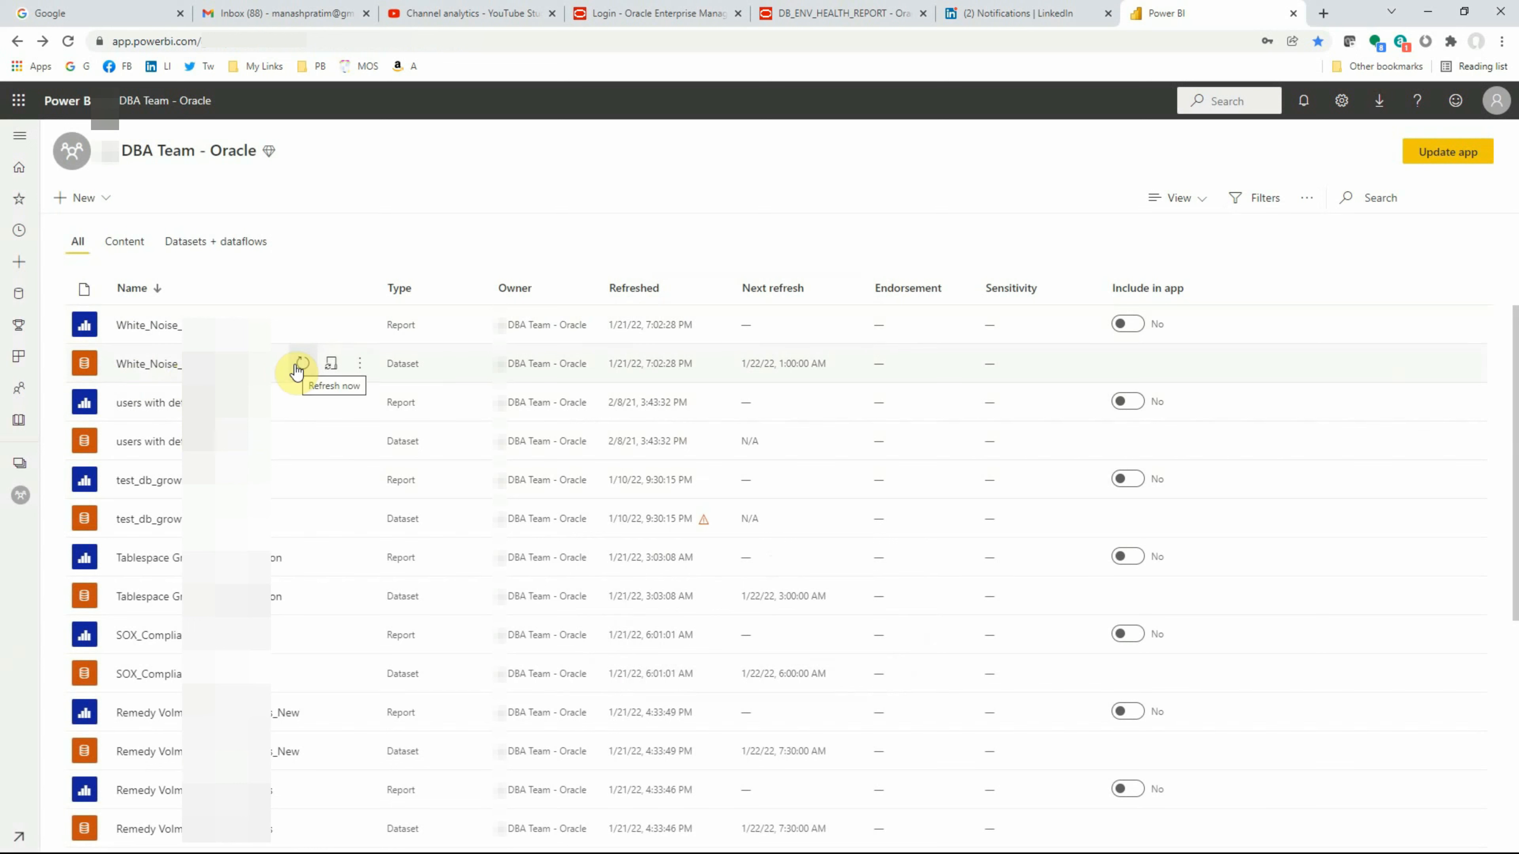
left_click(360, 365)
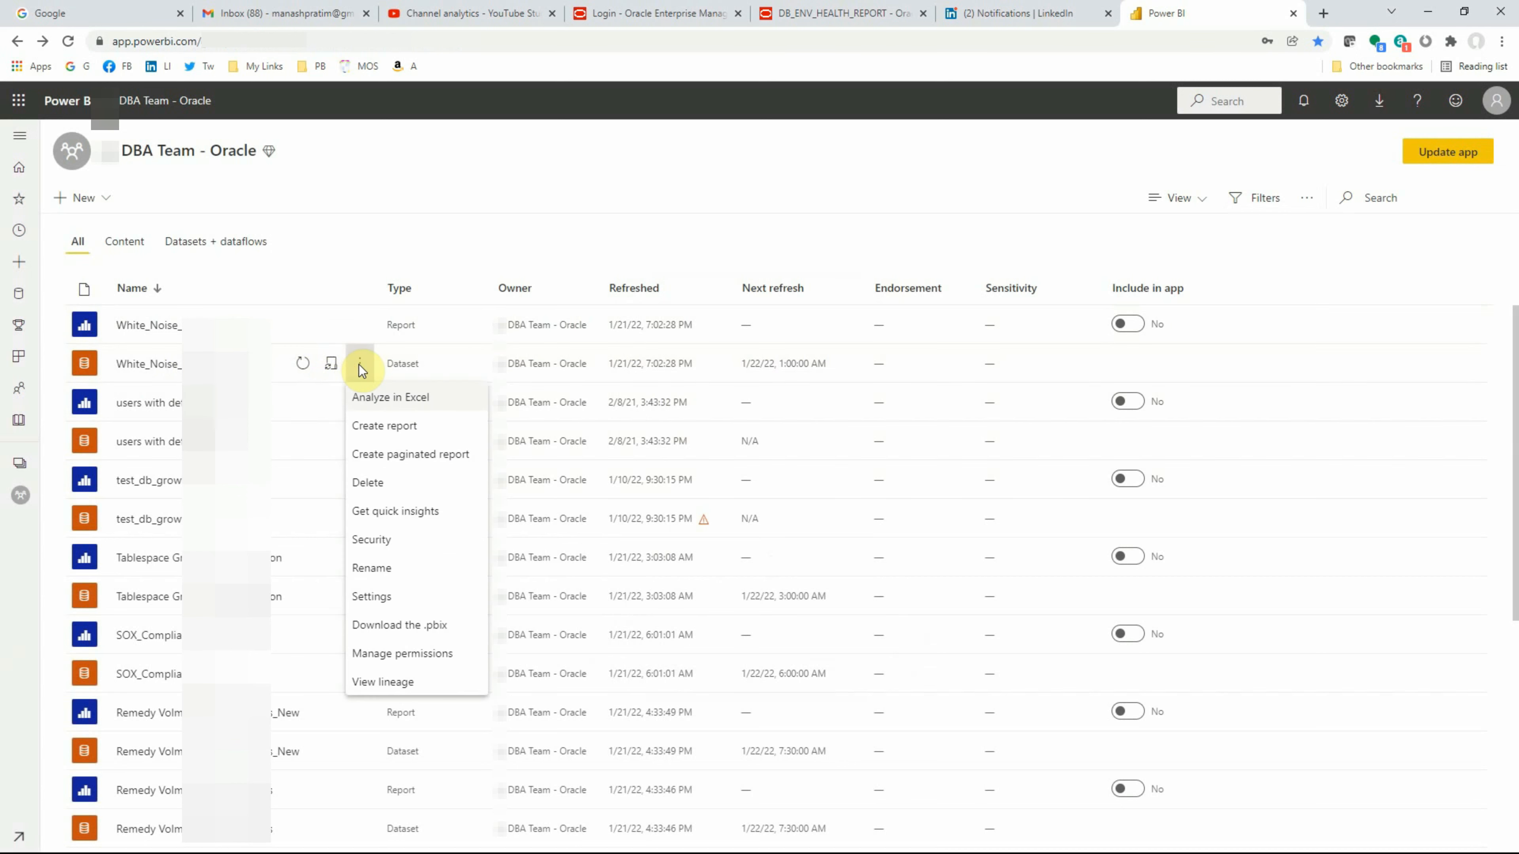
left_click(375, 596)
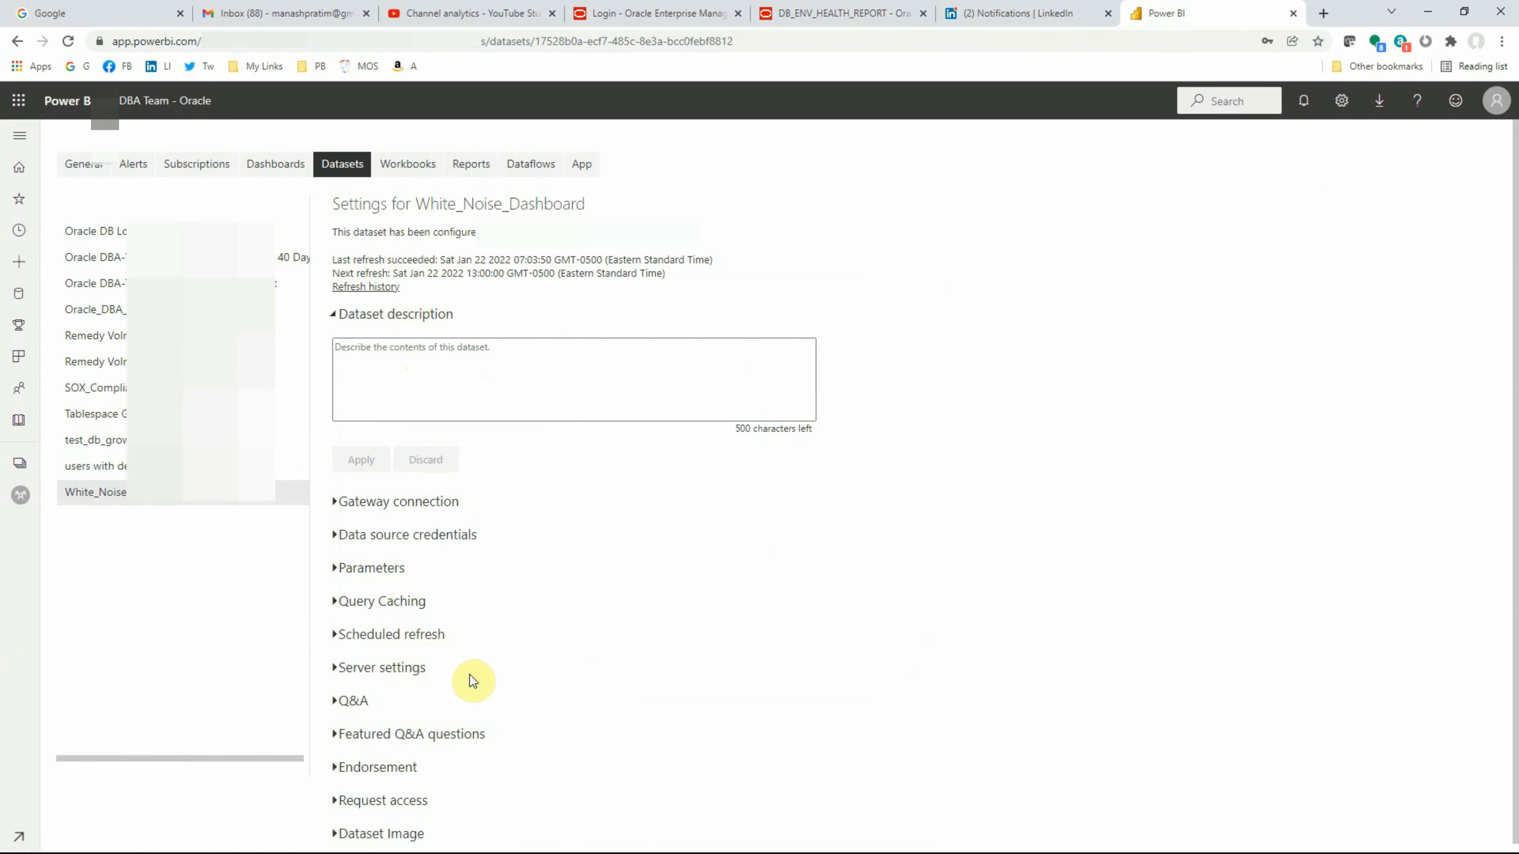
left_click(336, 640)
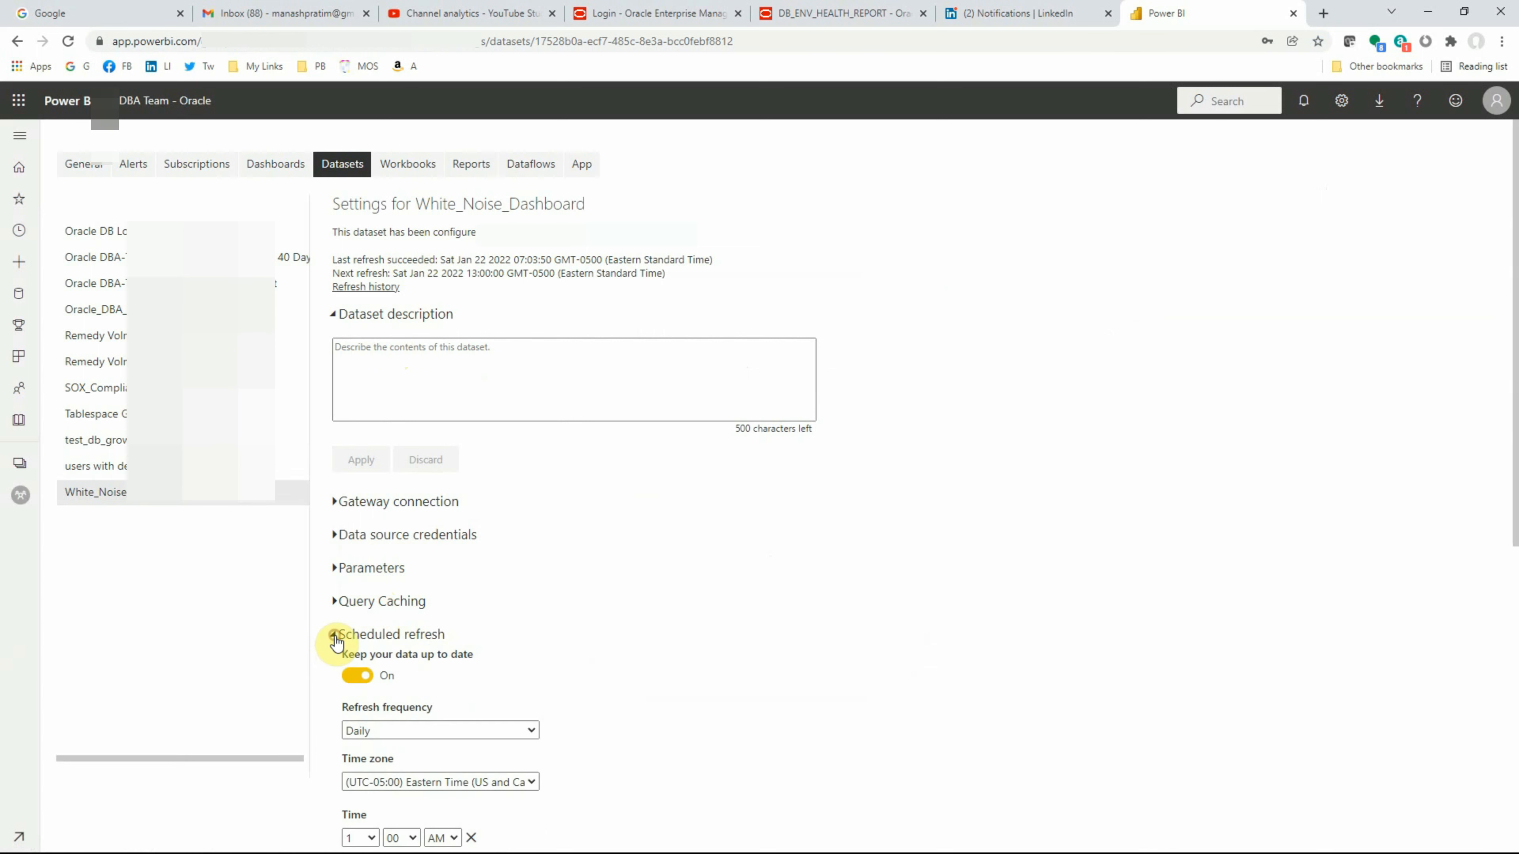
scroll(699, 693, "down", 4)
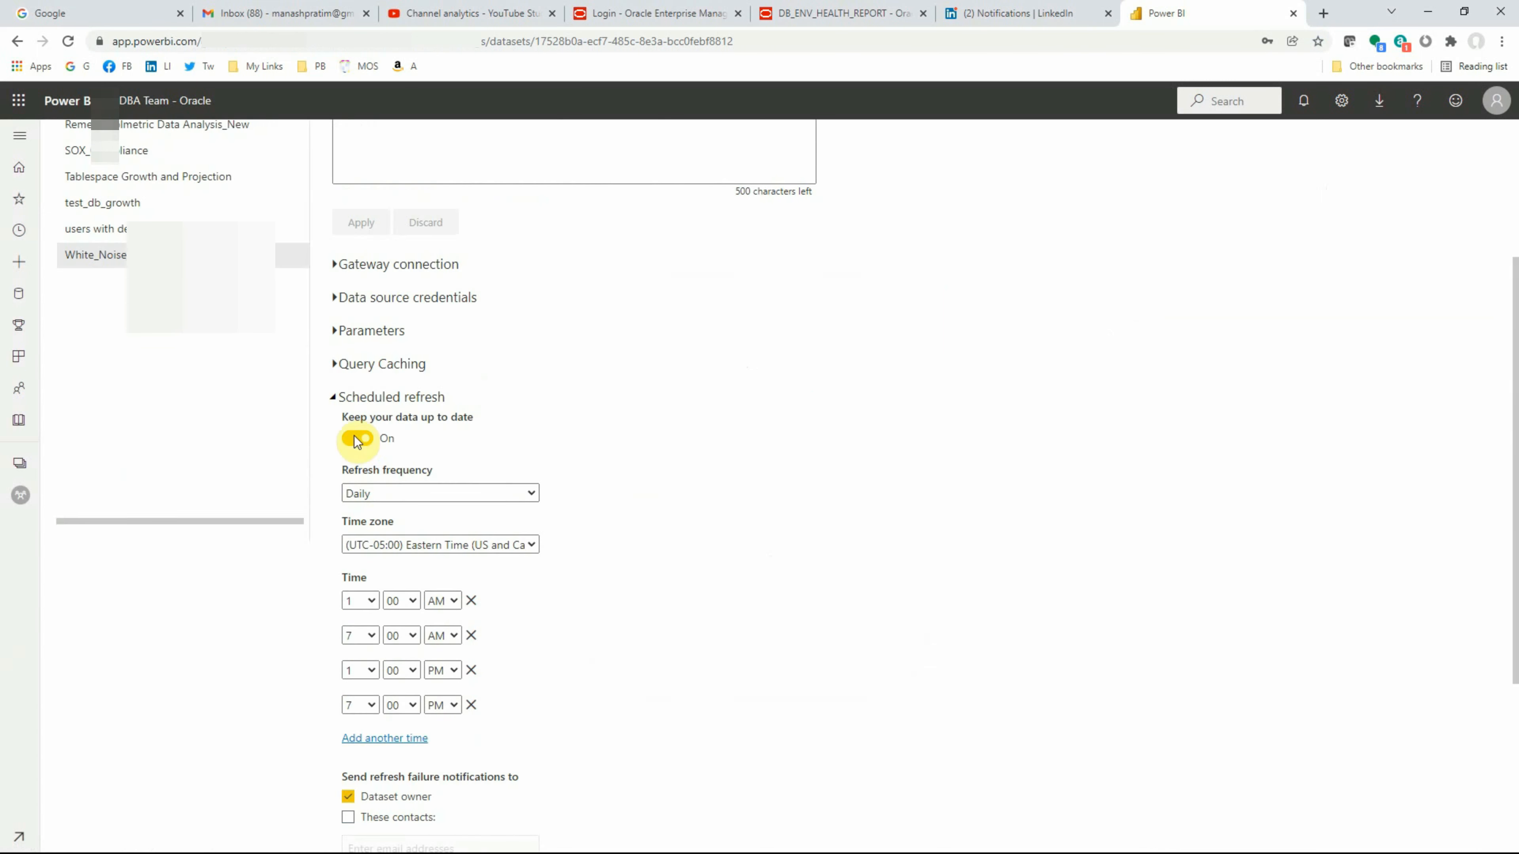